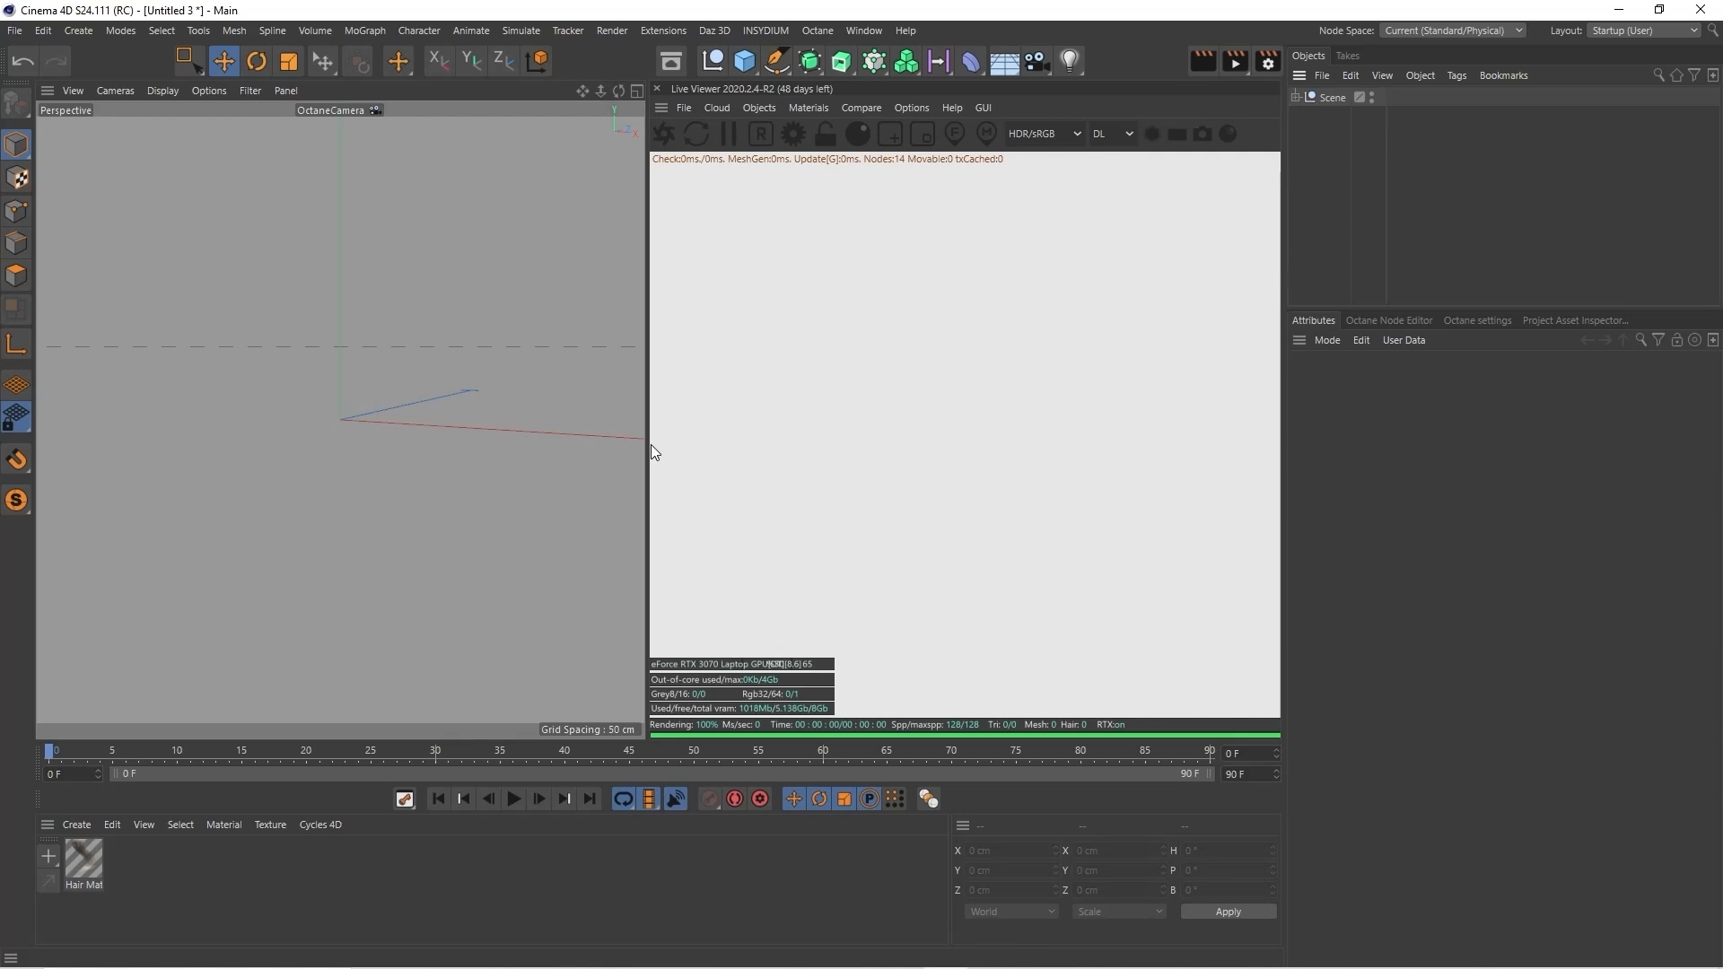
# Add a Polygon primitive and set its orientation to -Z so it stands upright facing the camera
pyautogui.click(746, 62)
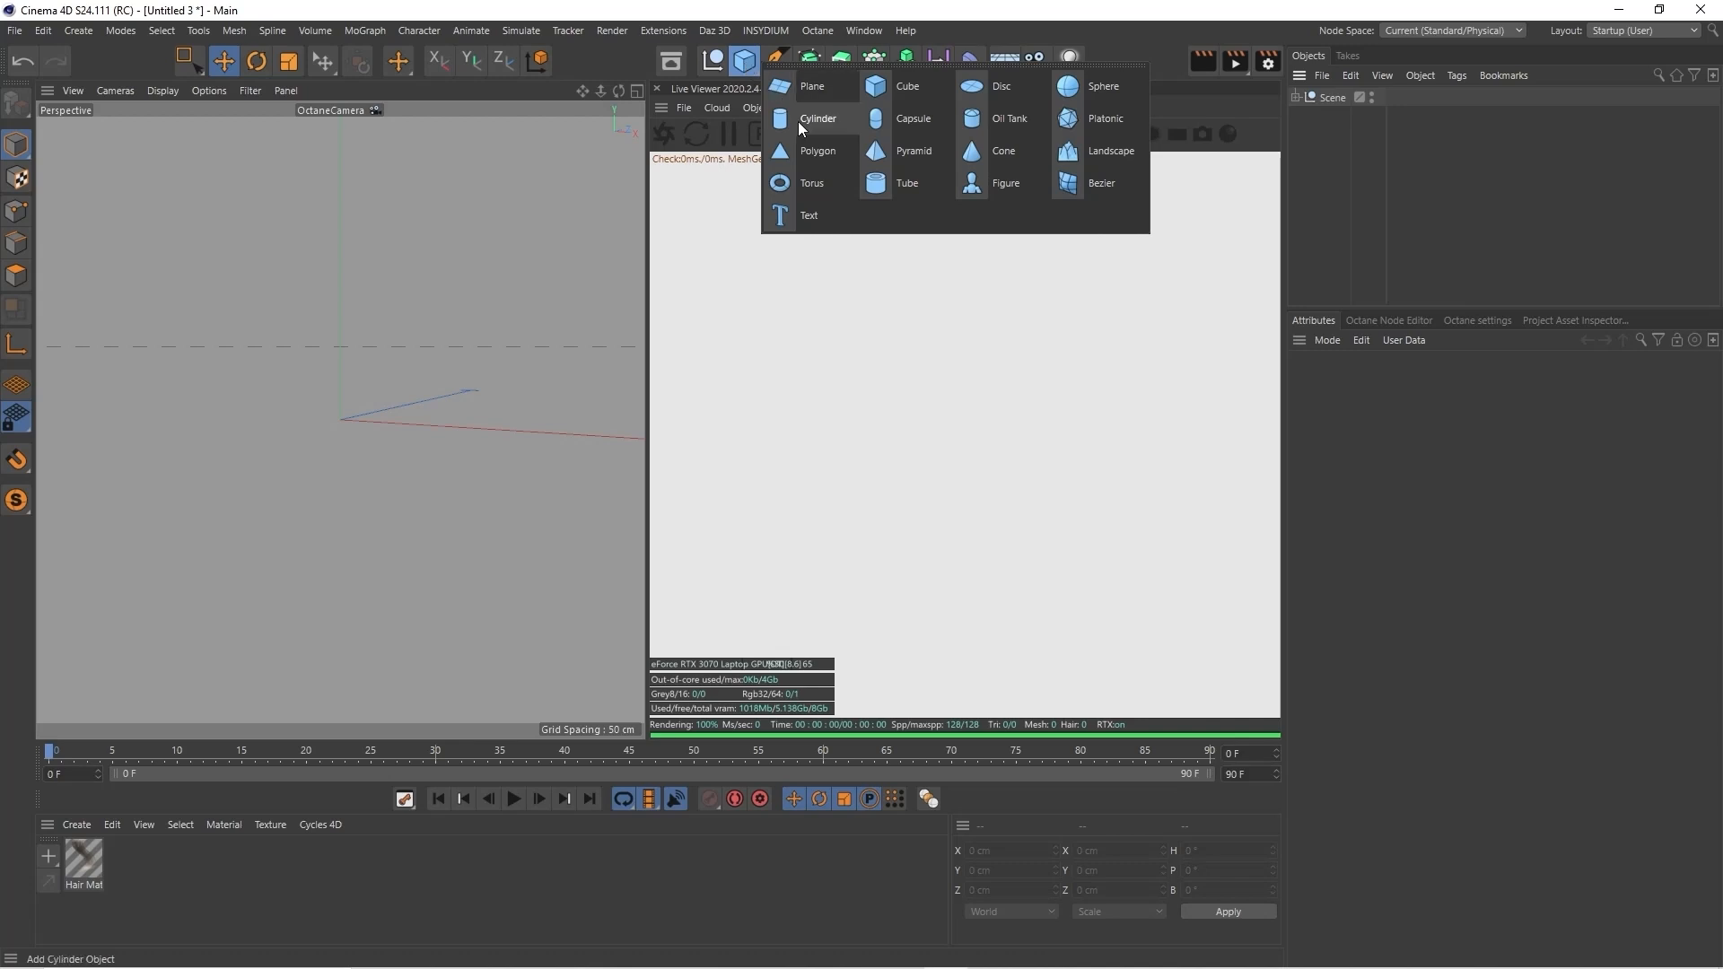
pyautogui.click(816, 152)
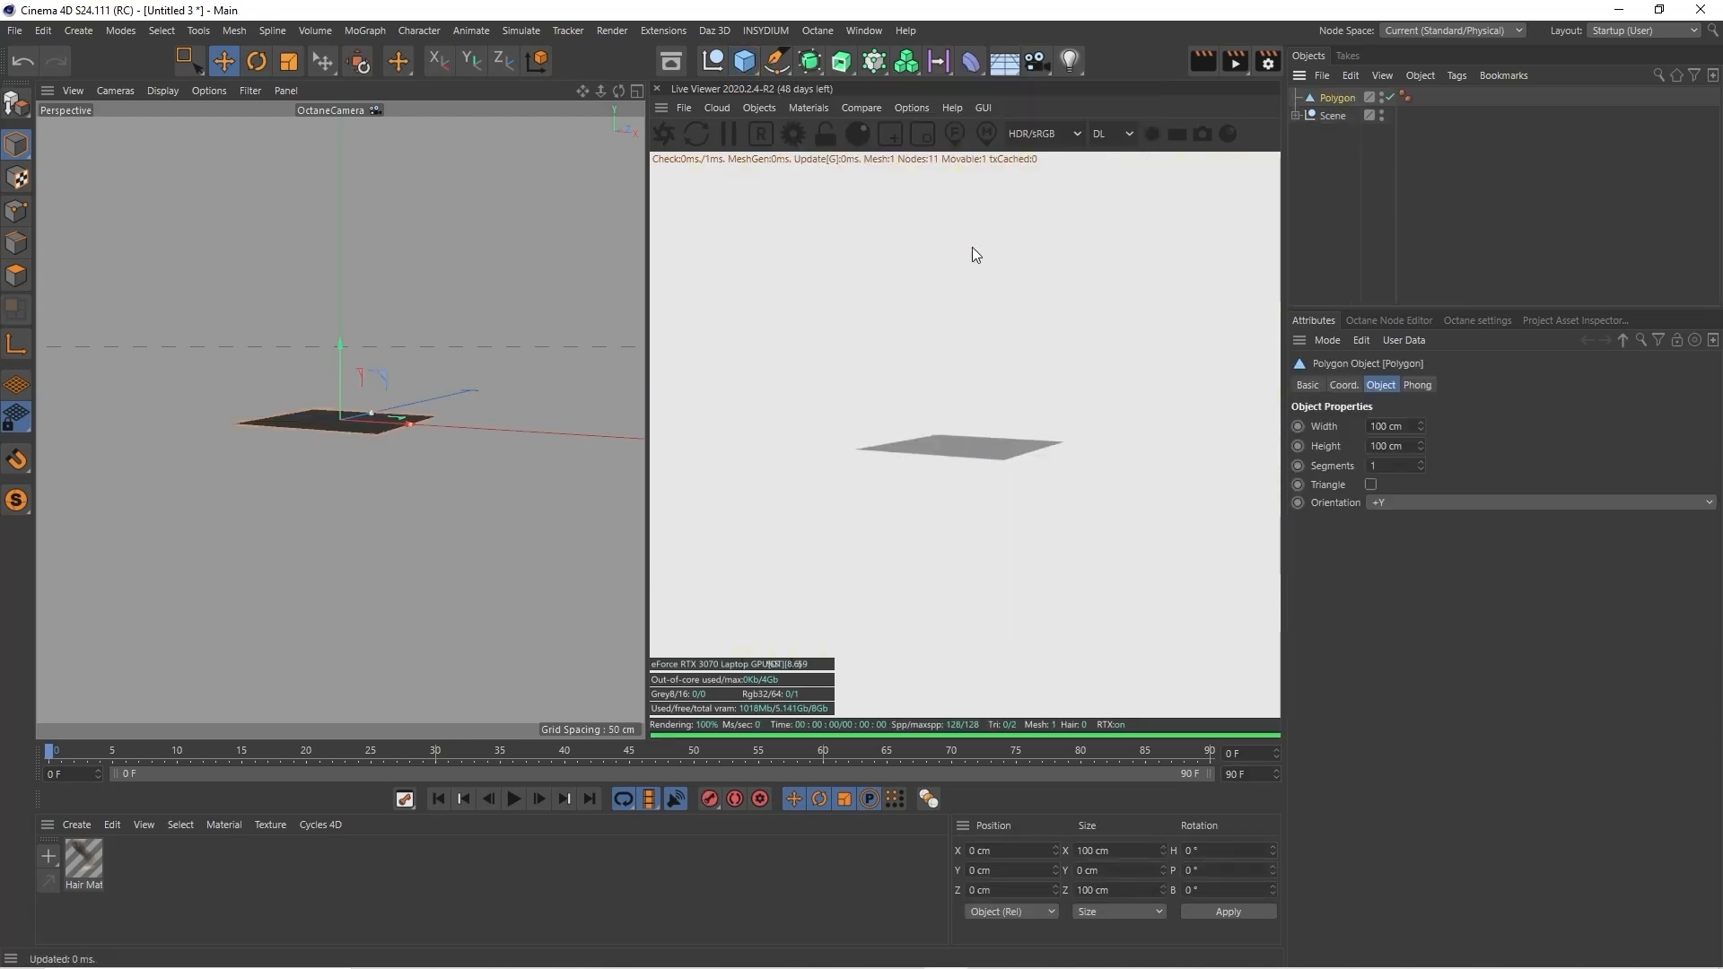
pyautogui.click(1393, 503)
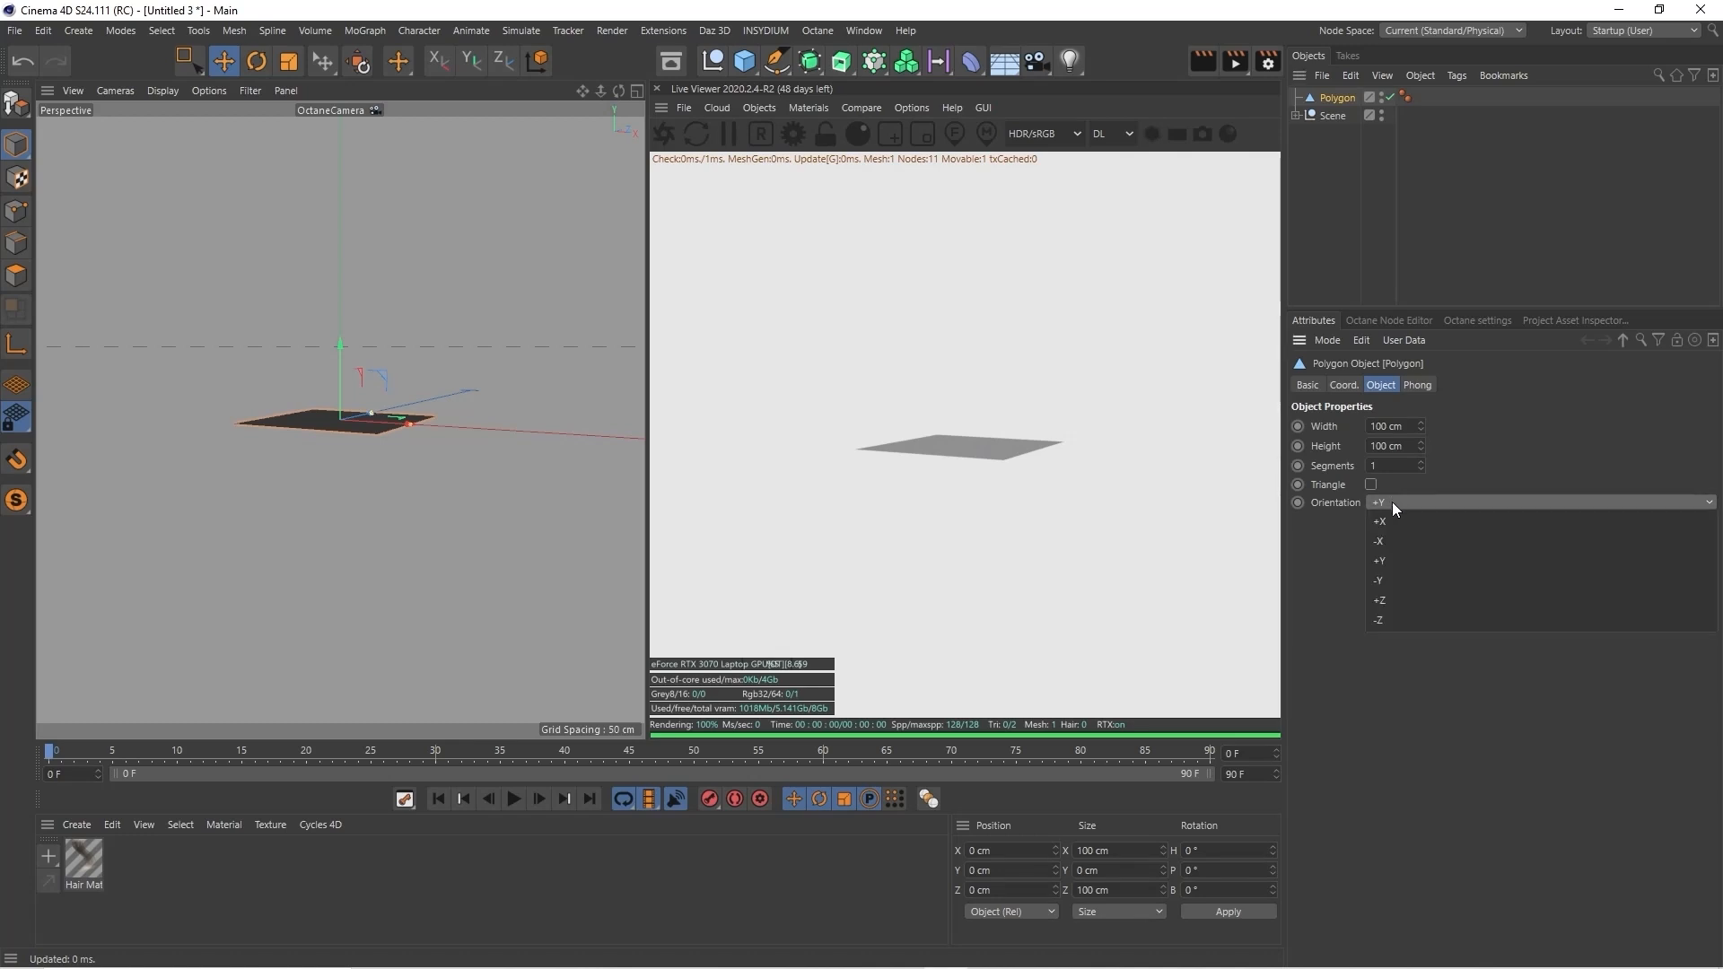
pyautogui.click(1413, 619)
pyautogui.moveTo(621, 91)
pyautogui.mouseDown()
pyautogui.moveTo(585, 71)
pyautogui.moveTo(603, 90)
pyautogui.mouseUp()
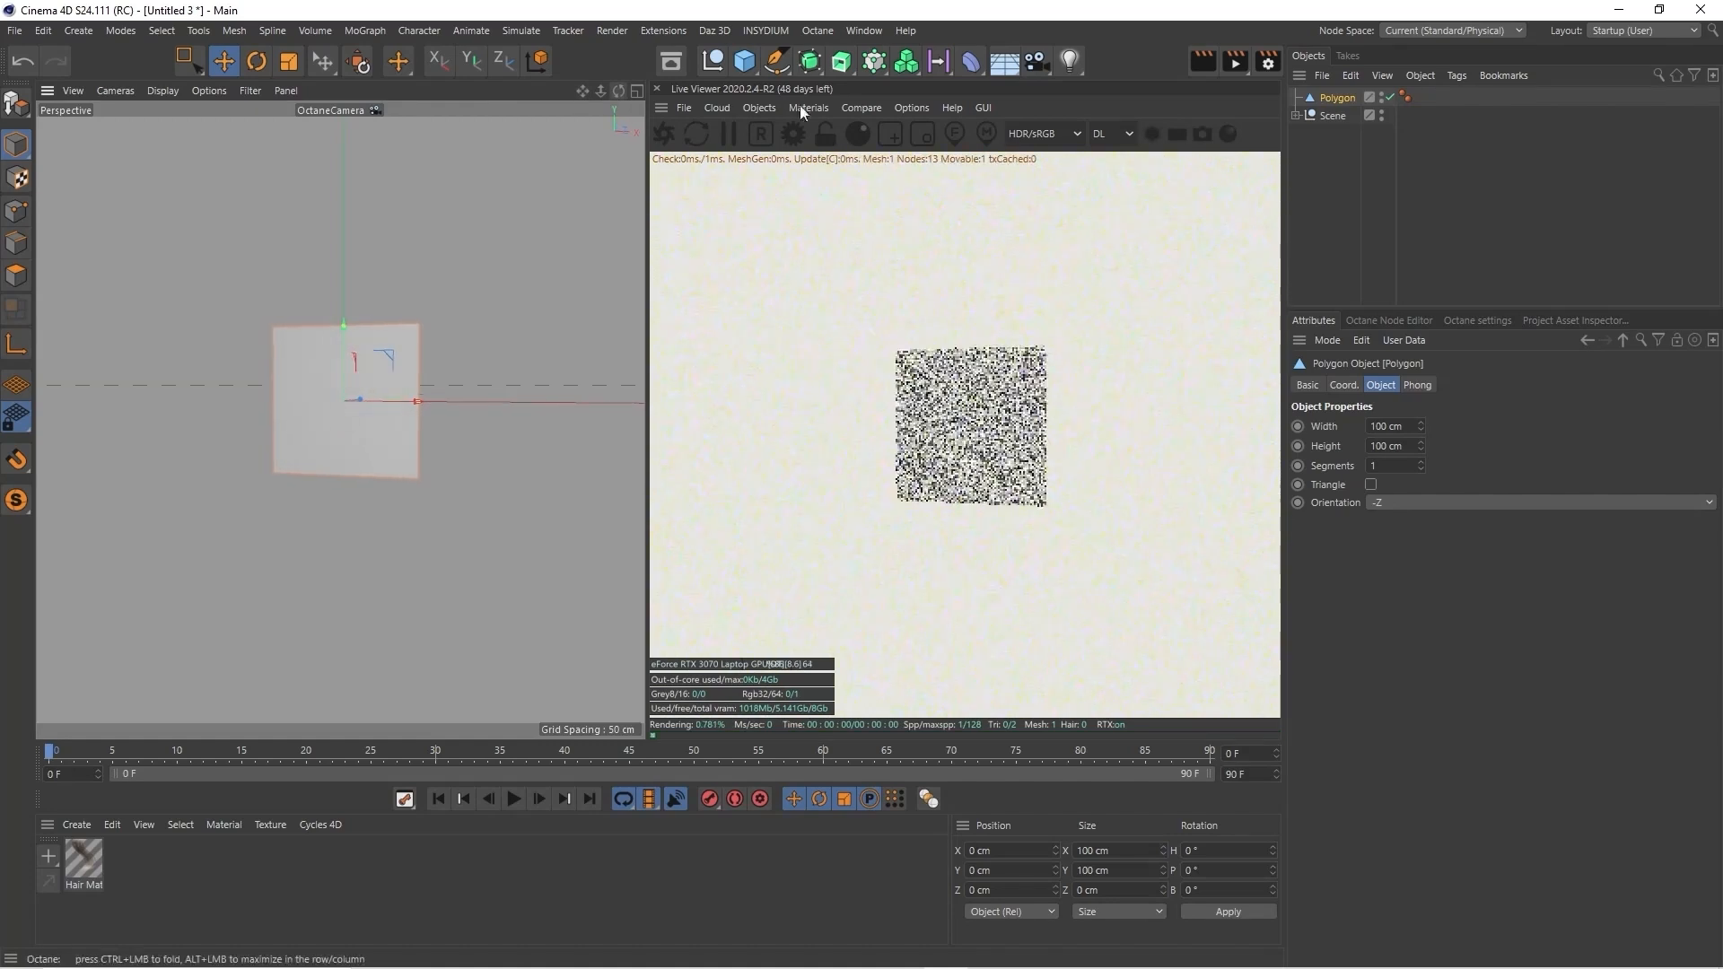
# Examine the environment tag settings of the two Octane skies in the Scene group
pyautogui.click(1295, 114)
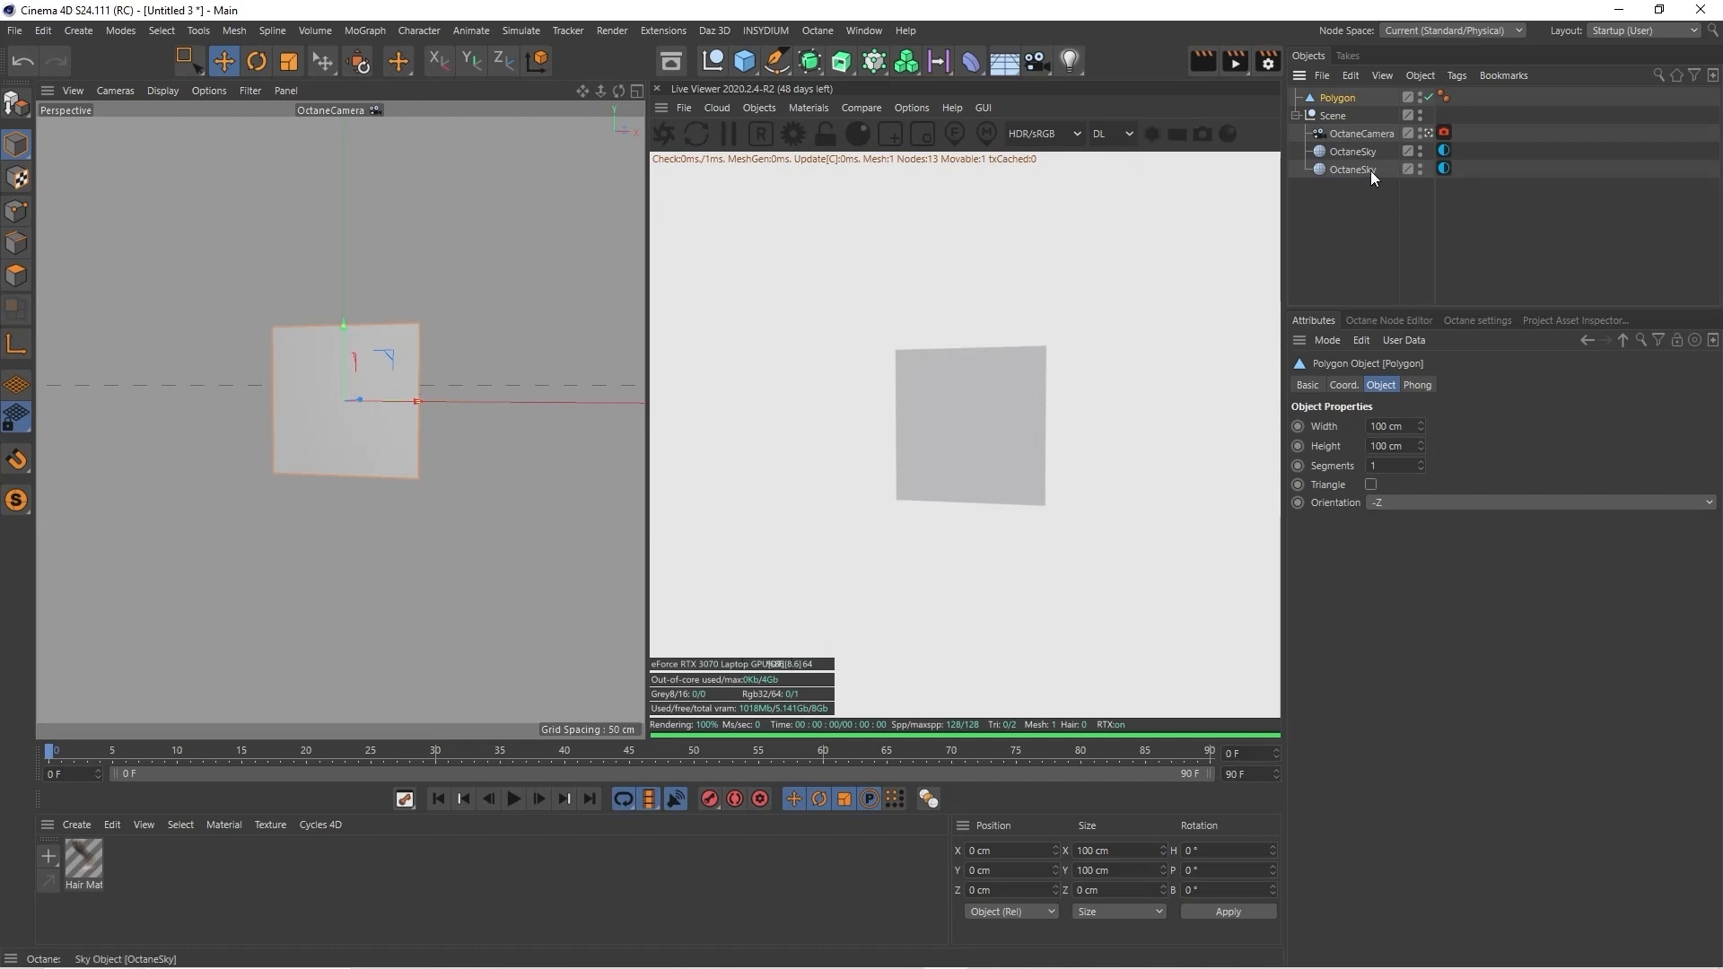
pyautogui.click(1444, 168)
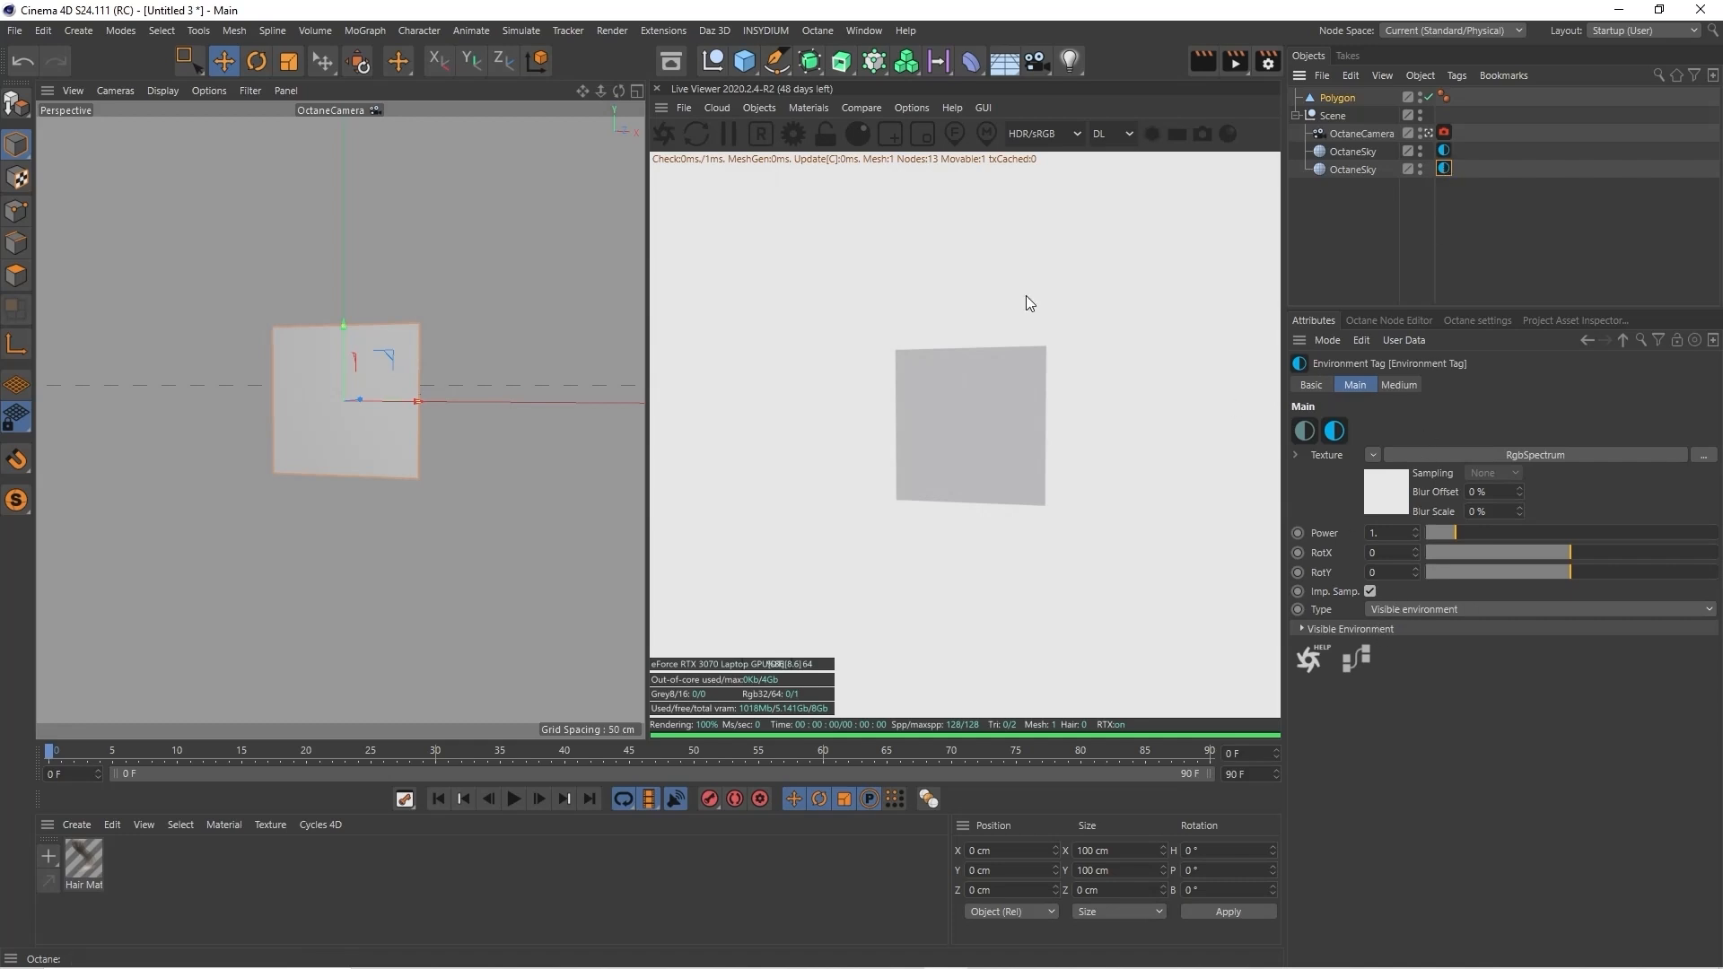
pyautogui.click(1444, 150)
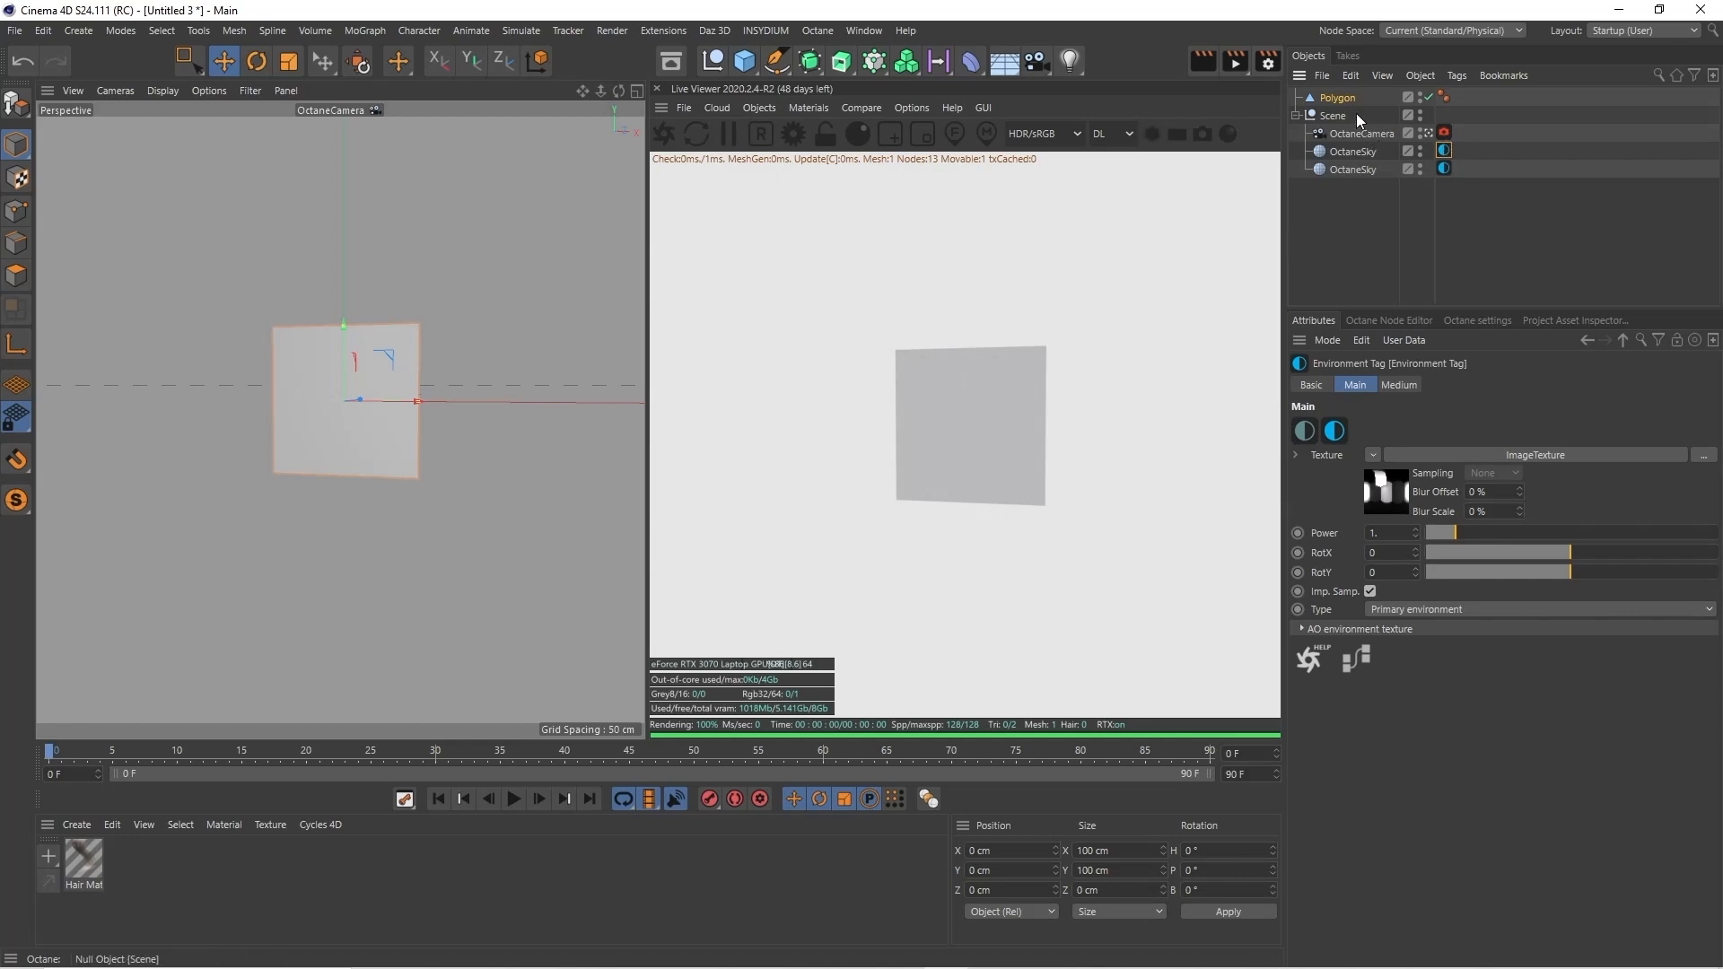
pyautogui.click(1296, 116)
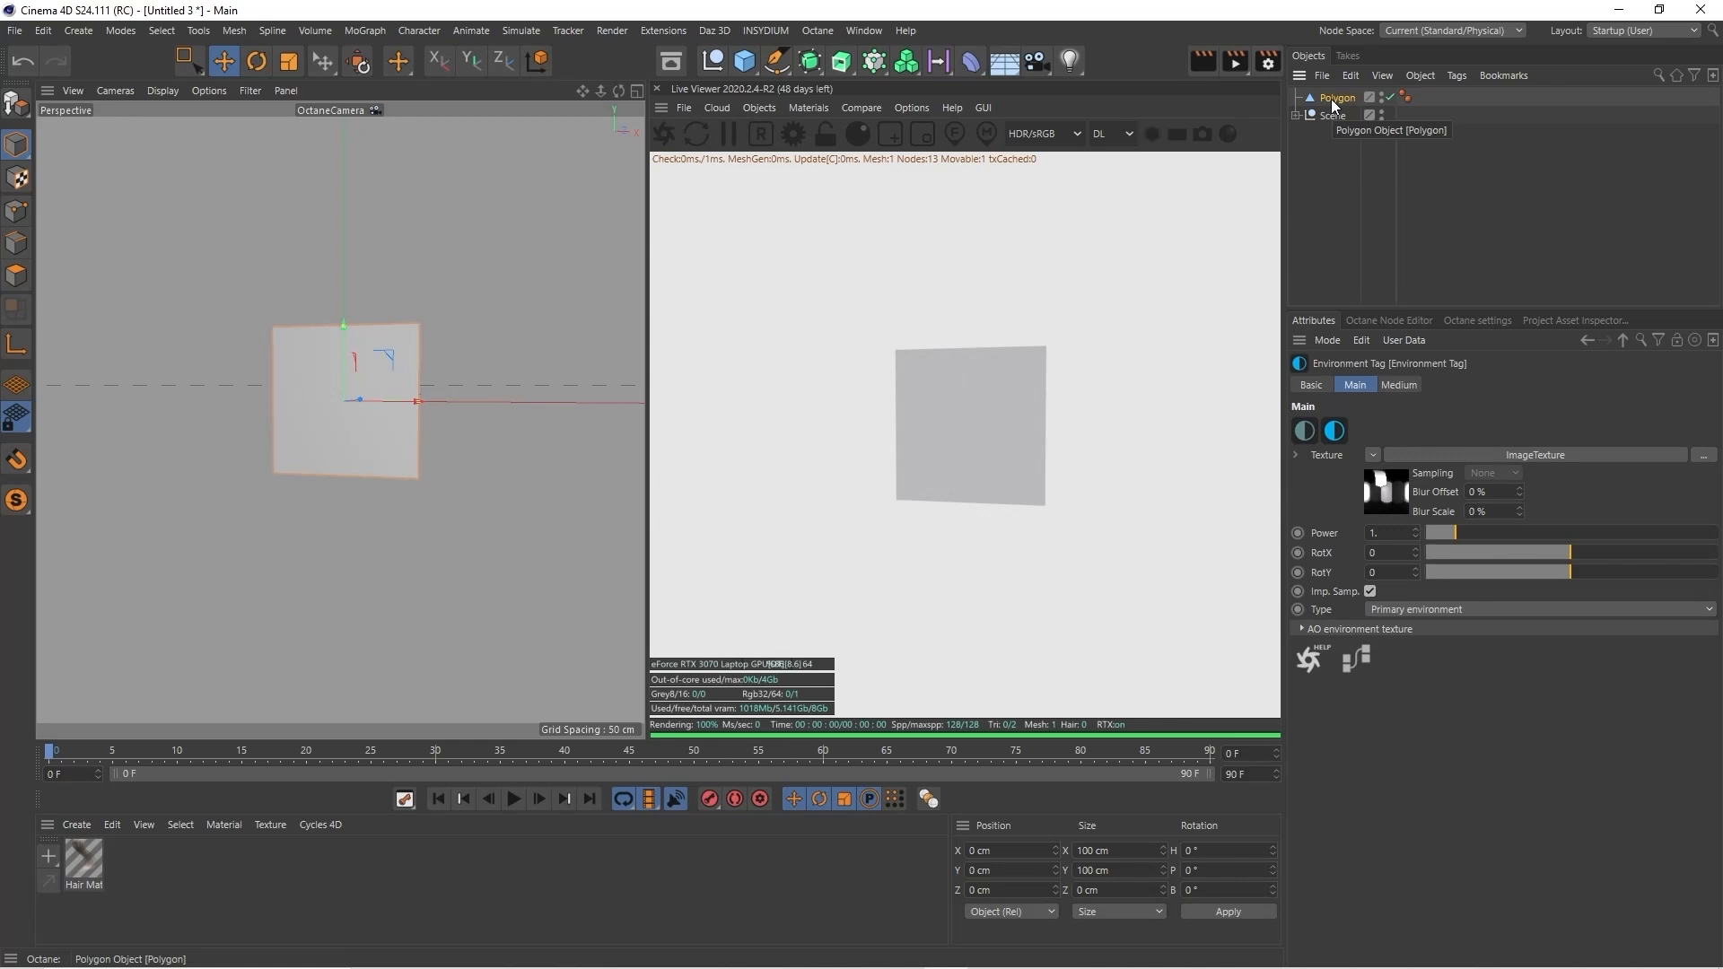
# Select the polygon, frame it in the viewport, and add a Hair object to it
pyautogui.click(1335, 99)
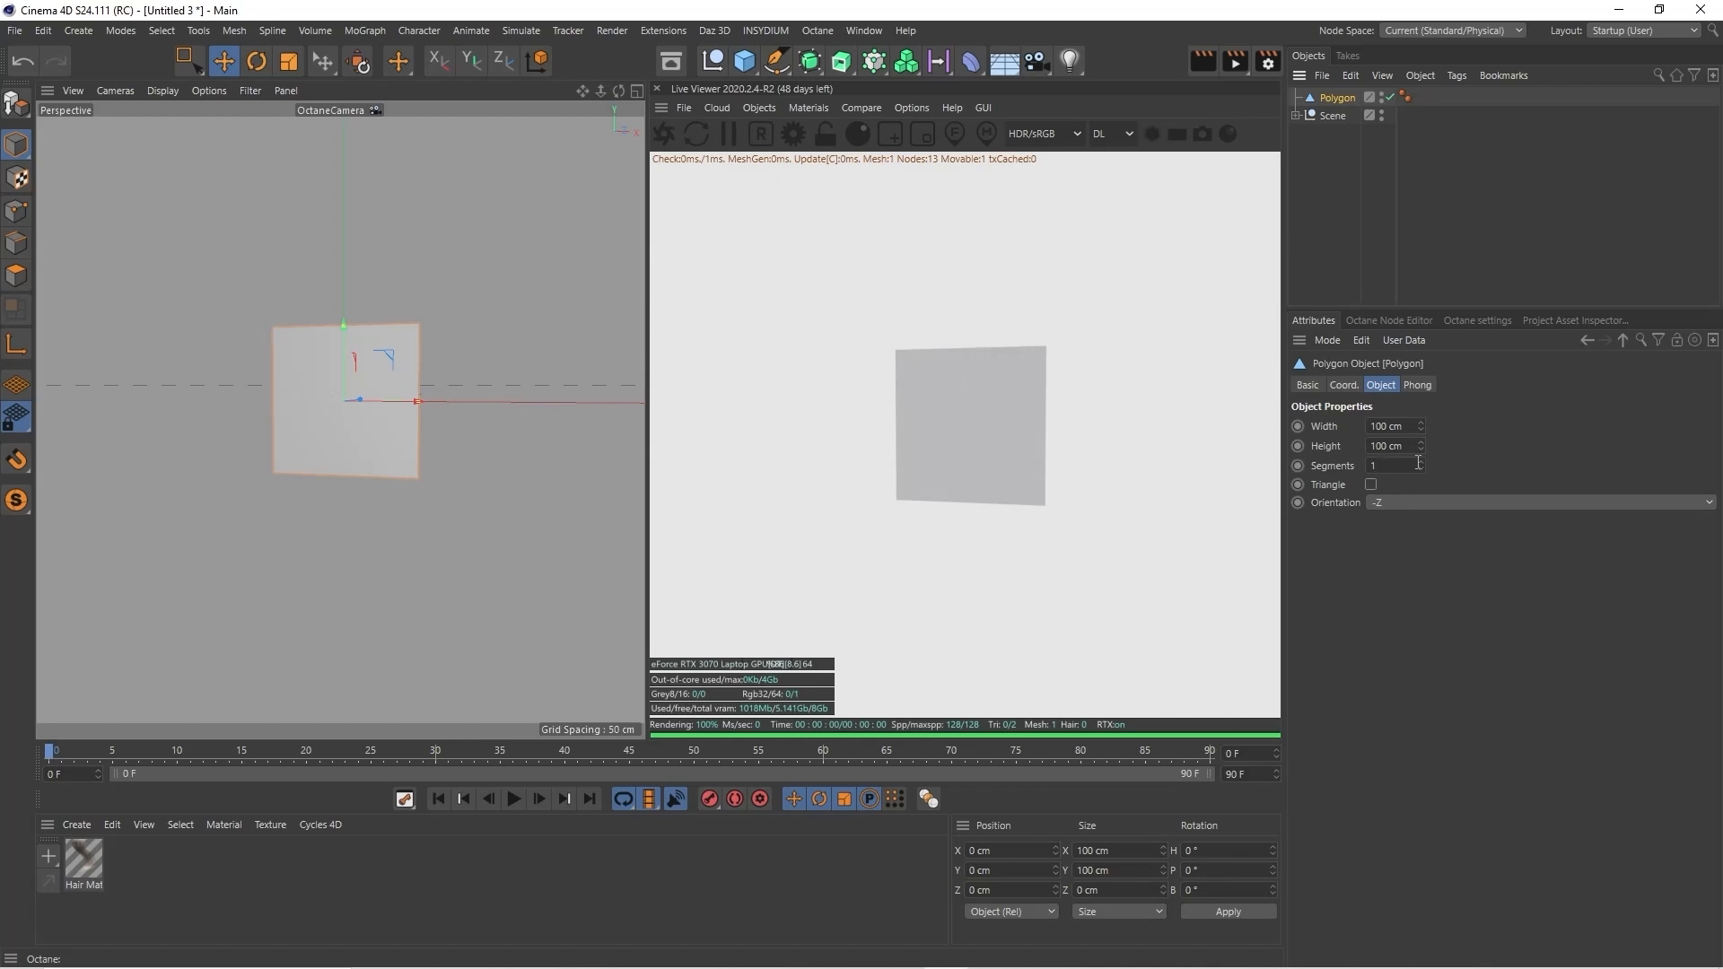
pyautogui.click(1419, 462)
pyautogui.click(1419, 468)
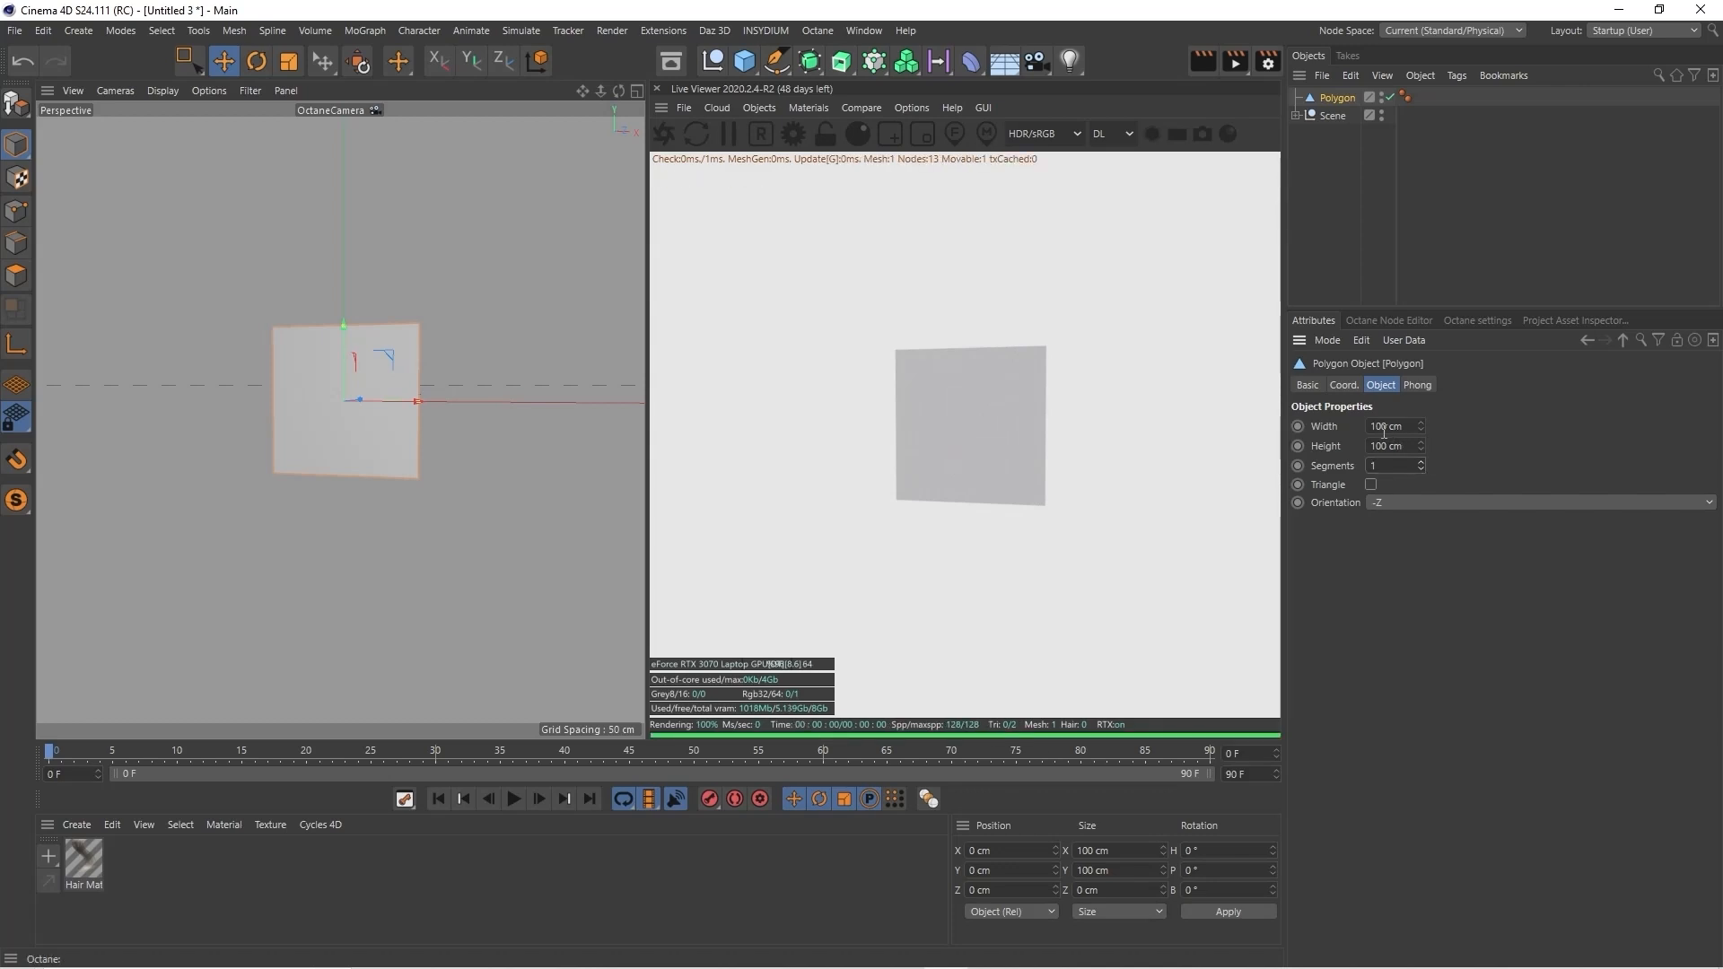
pyautogui.press('s')
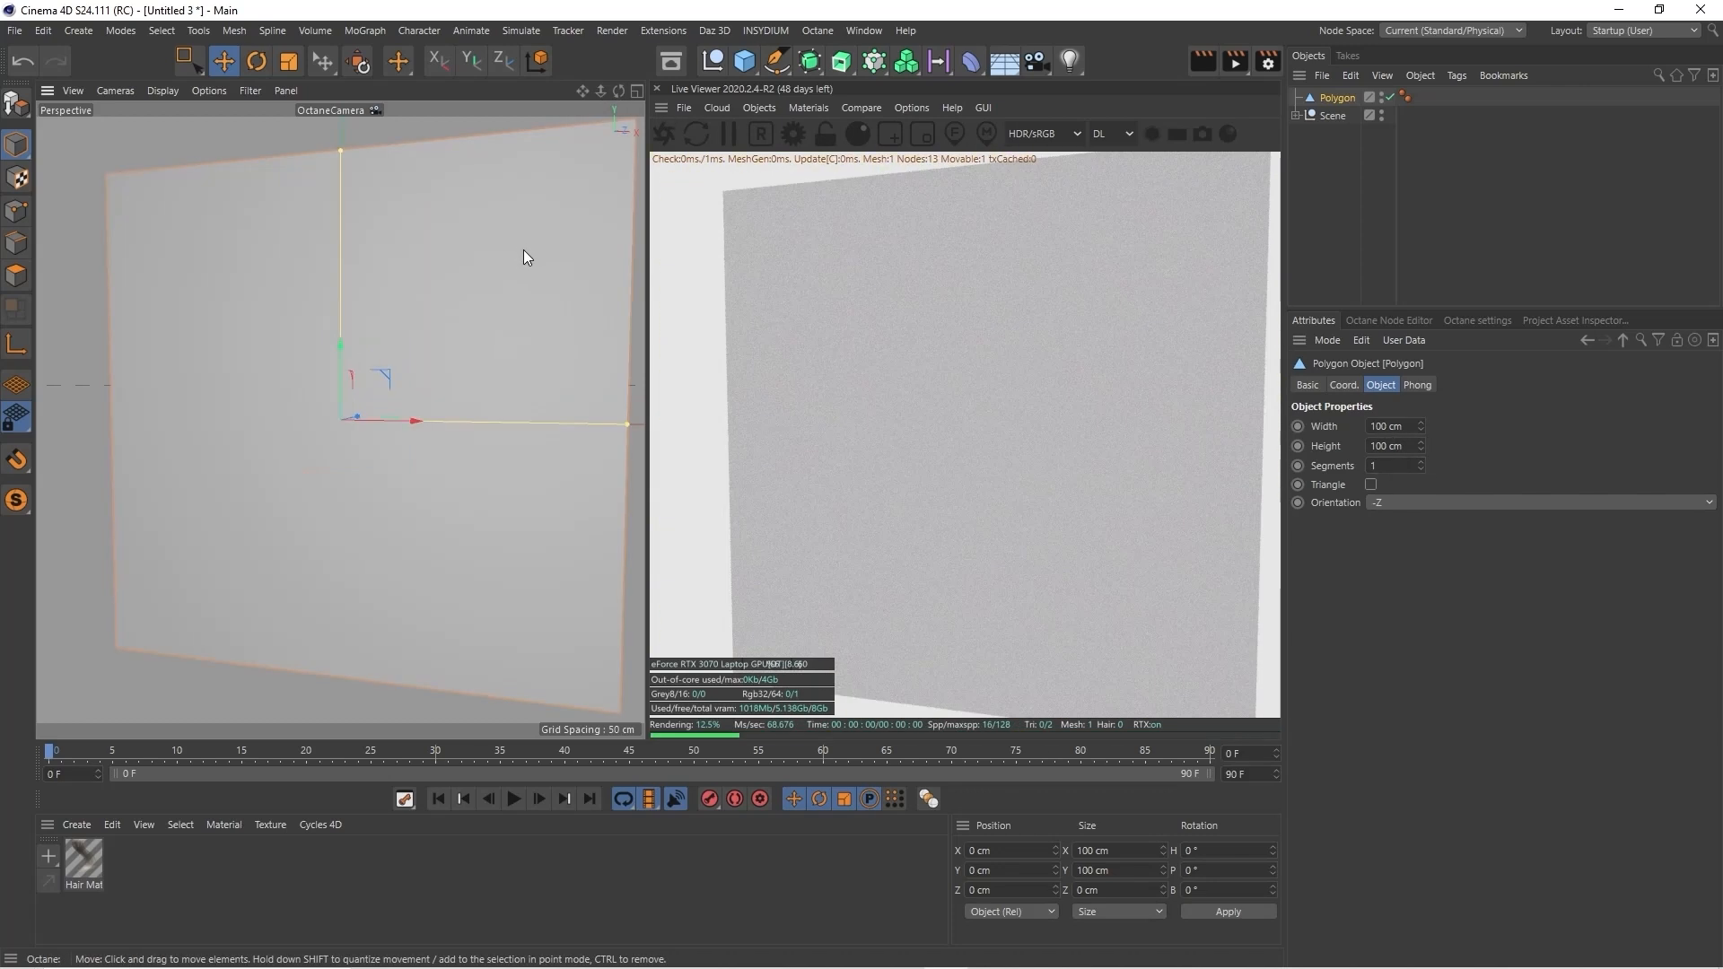
pyautogui.moveTo(618, 91); pyautogui.dragTo(558, 93)
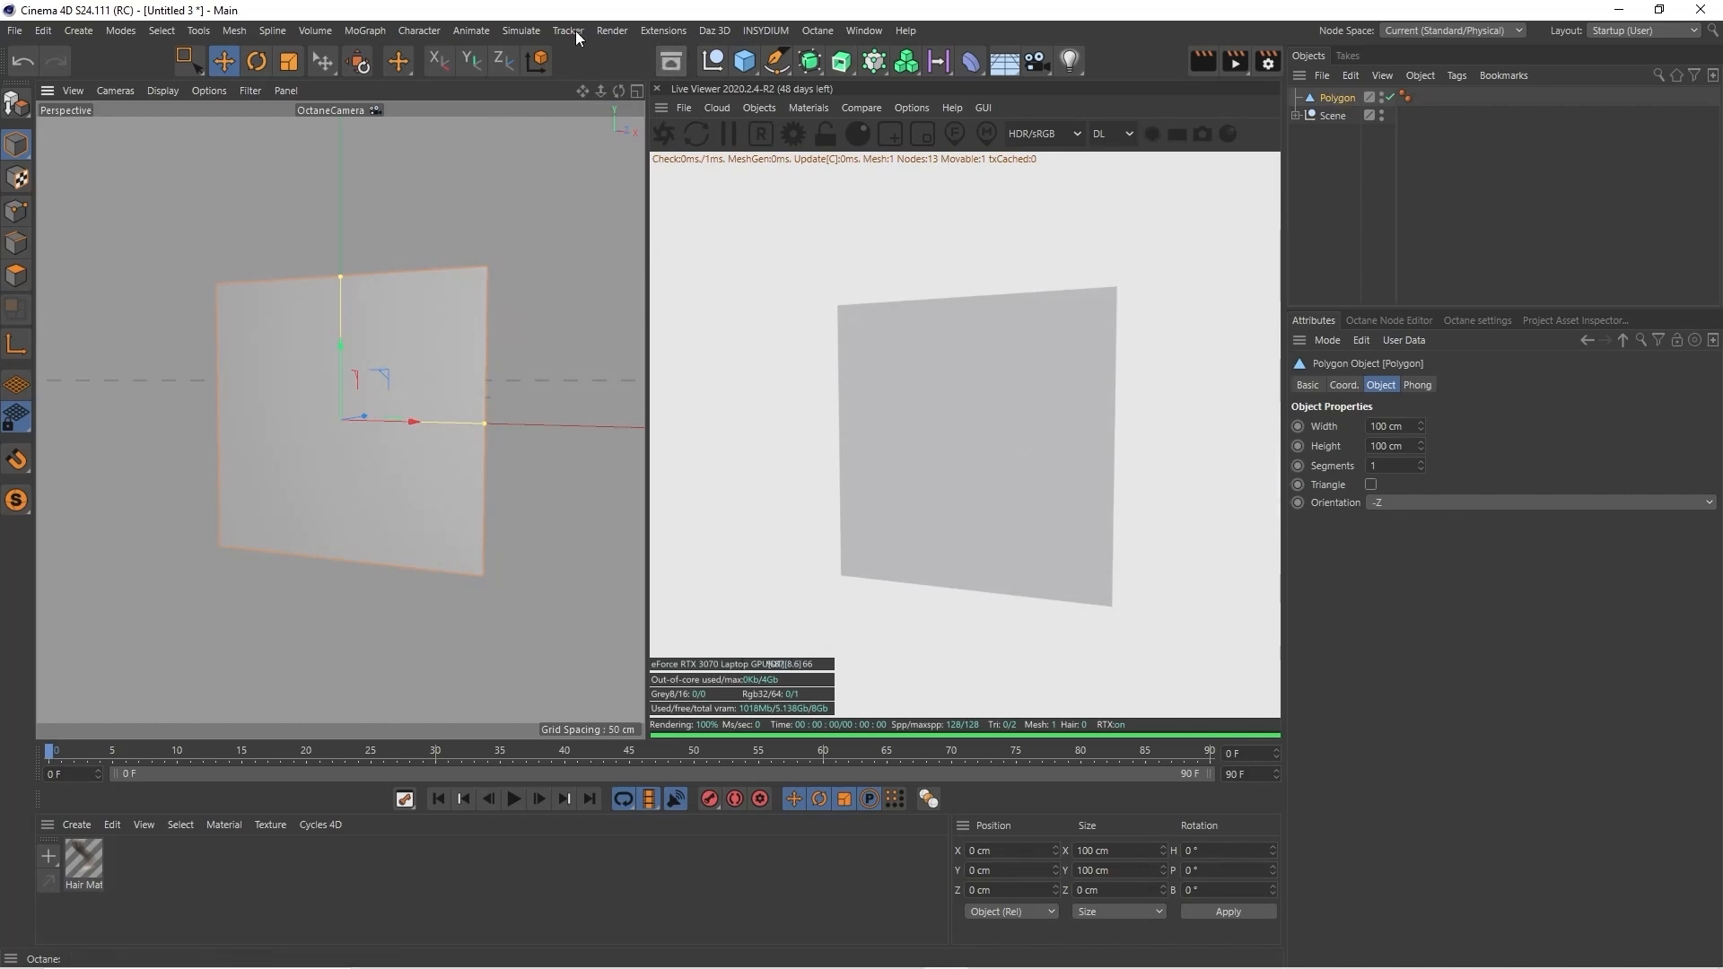
pyautogui.click(530, 34)
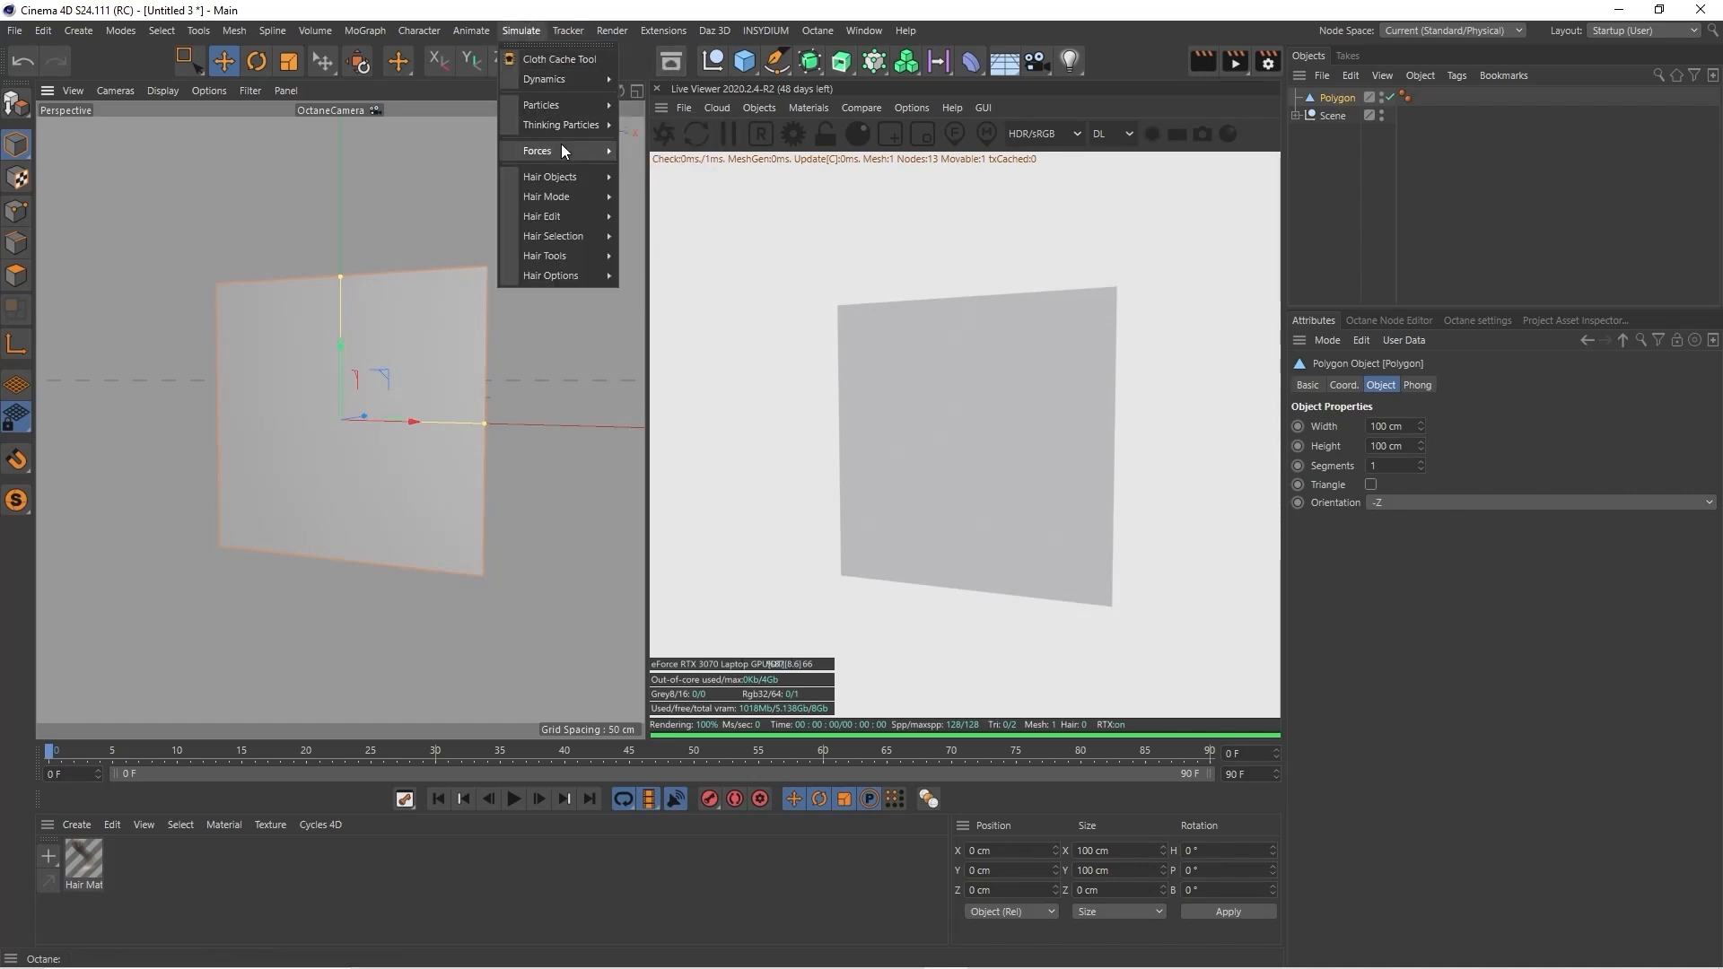
pyautogui.moveTo(568, 177)
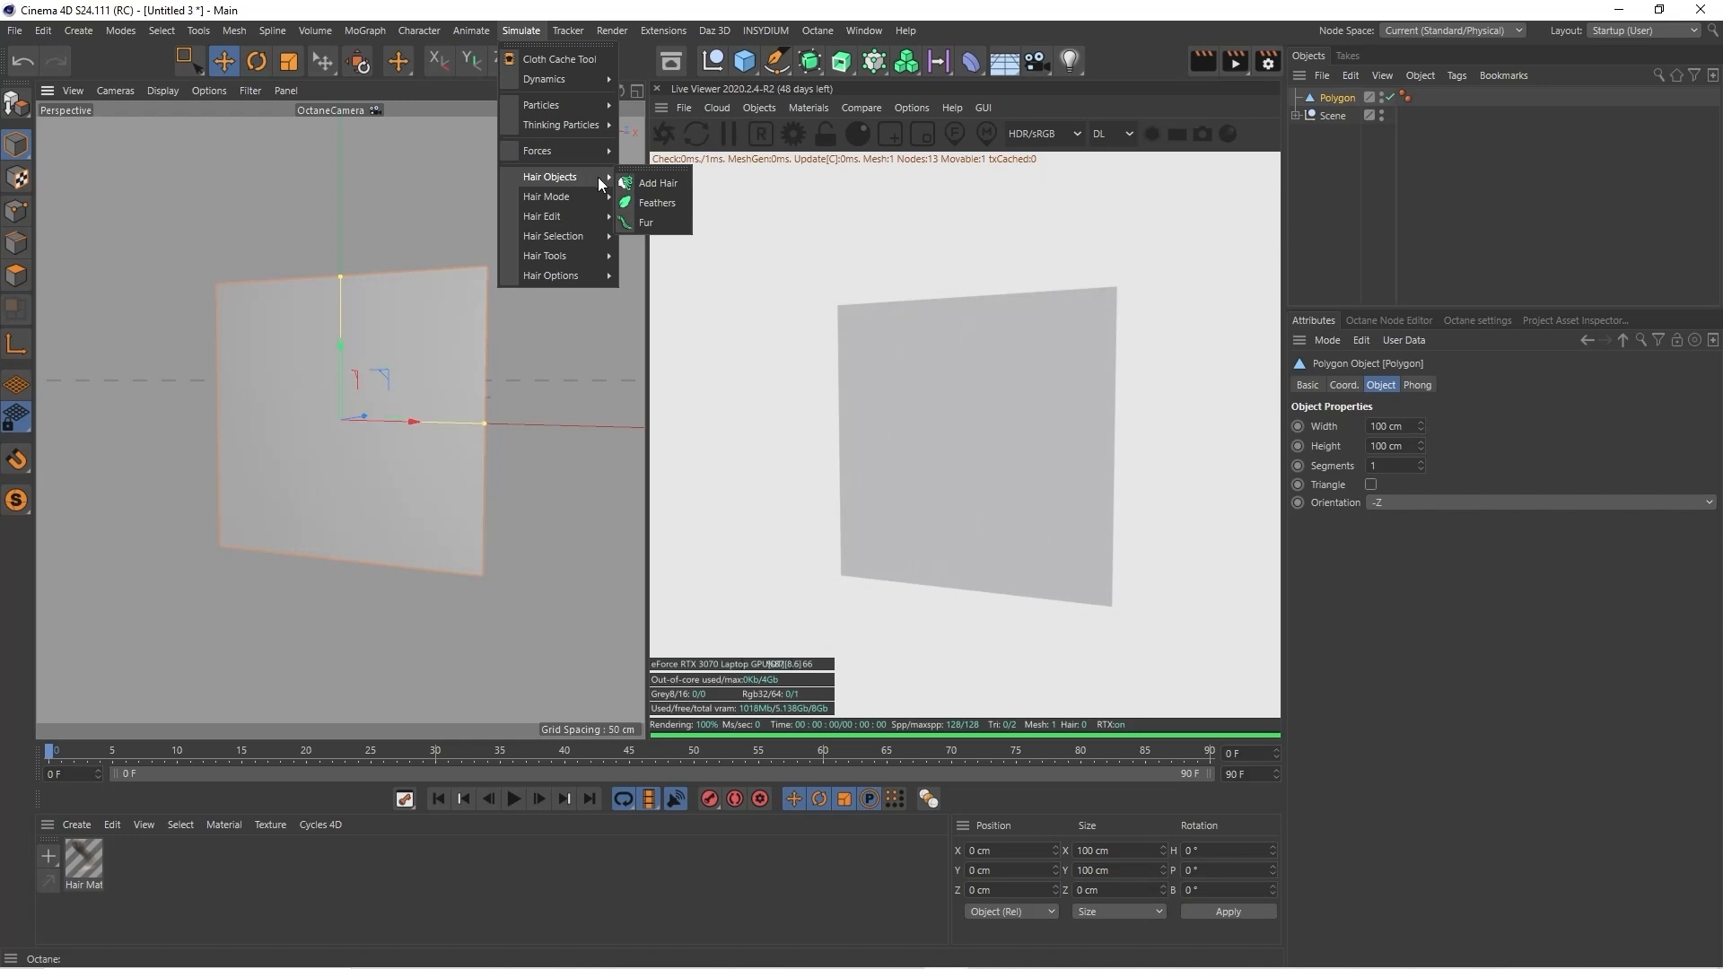
pyautogui.click(653, 186)
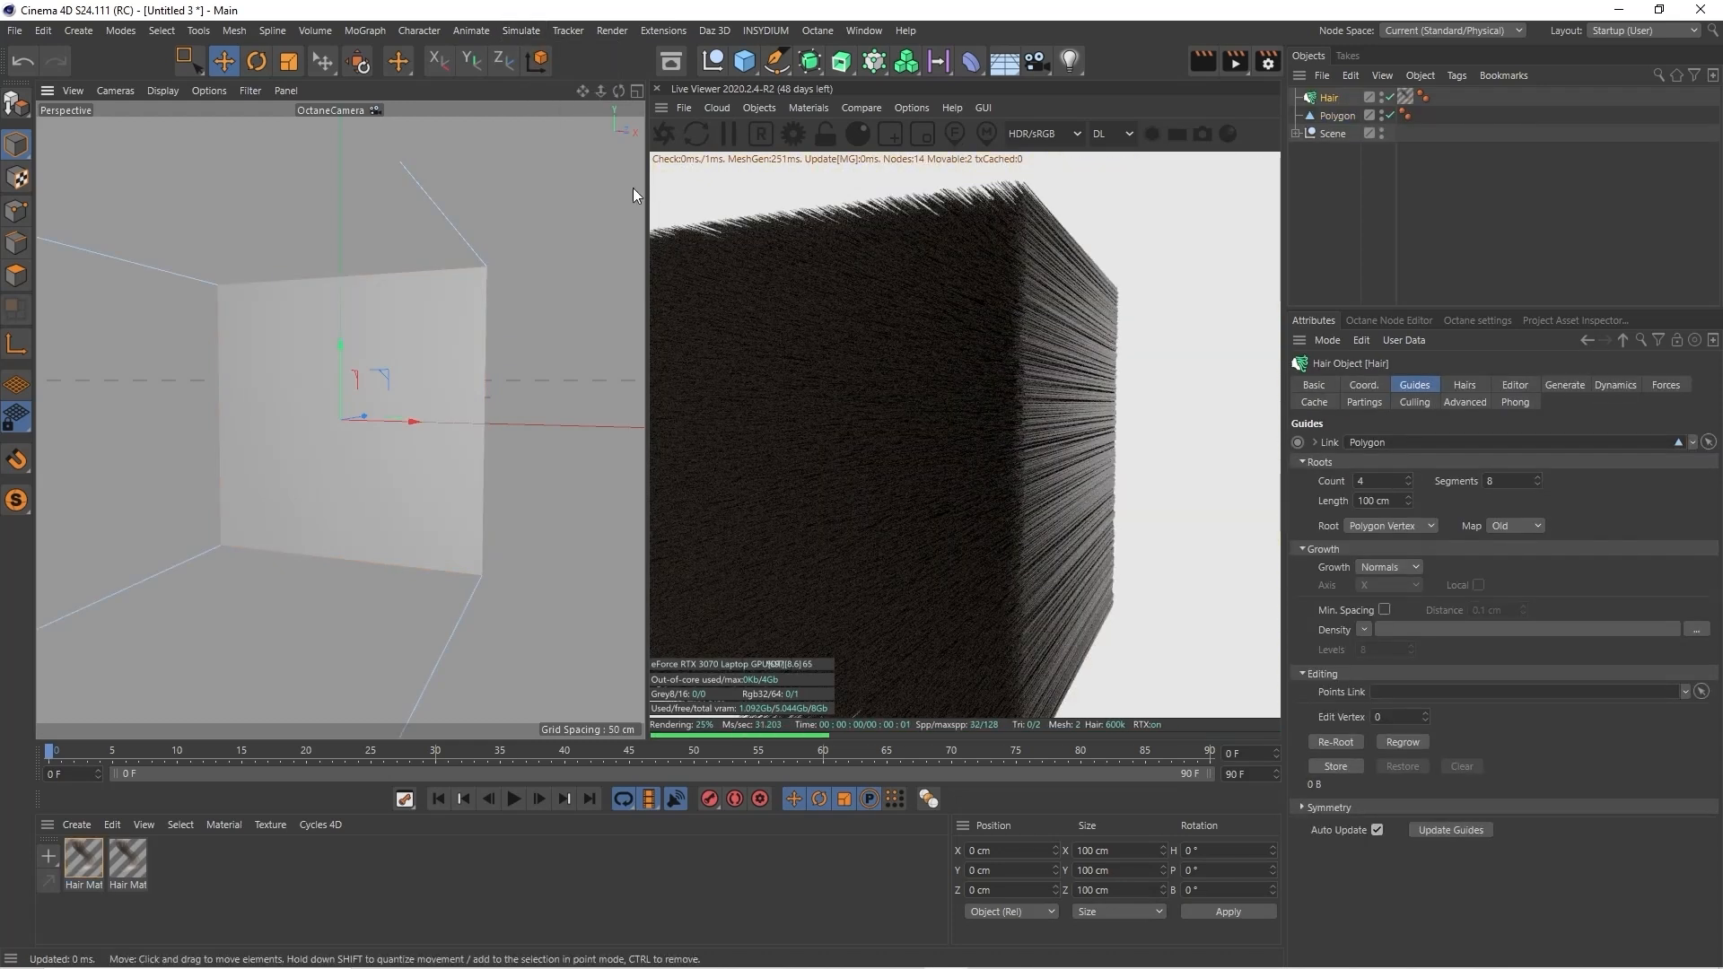
# Play the hair simulation to watch how the guides move, and return to the first frame
pyautogui.moveTo(601, 91)
pyautogui.mouseDown()
pyautogui.moveTo(584, 91)
pyautogui.moveTo(619, 79)
pyautogui.mouseUp()
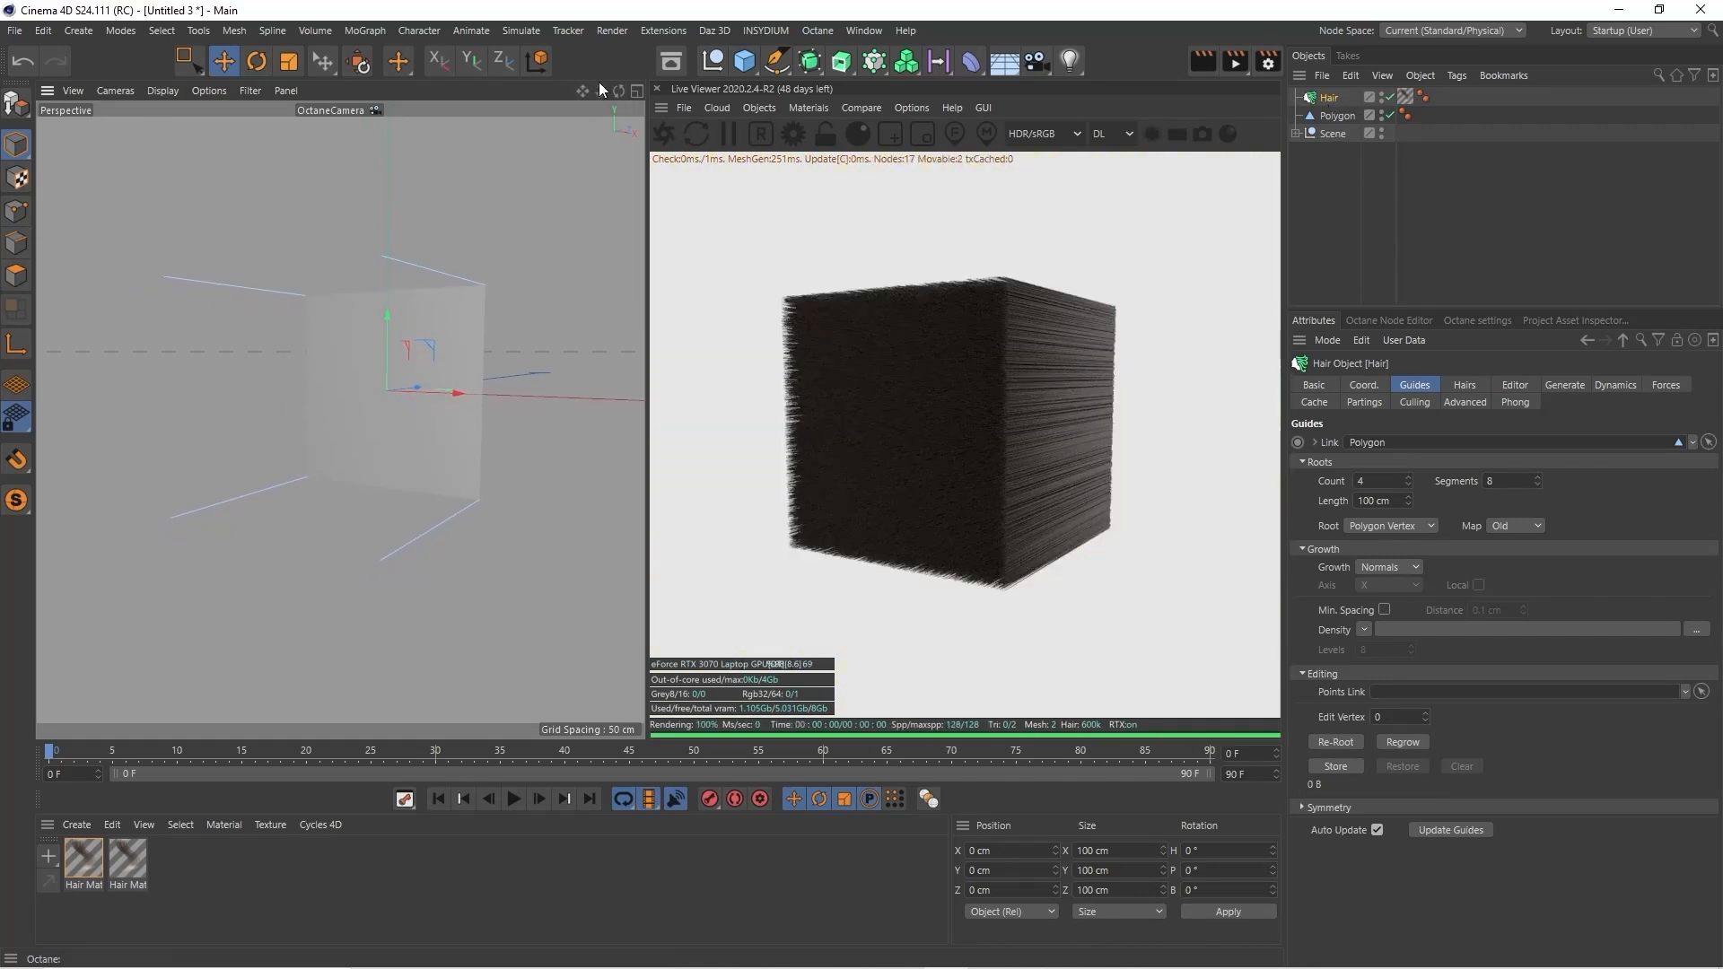
pyautogui.moveTo(620, 92); pyautogui.dragTo(576, 95)
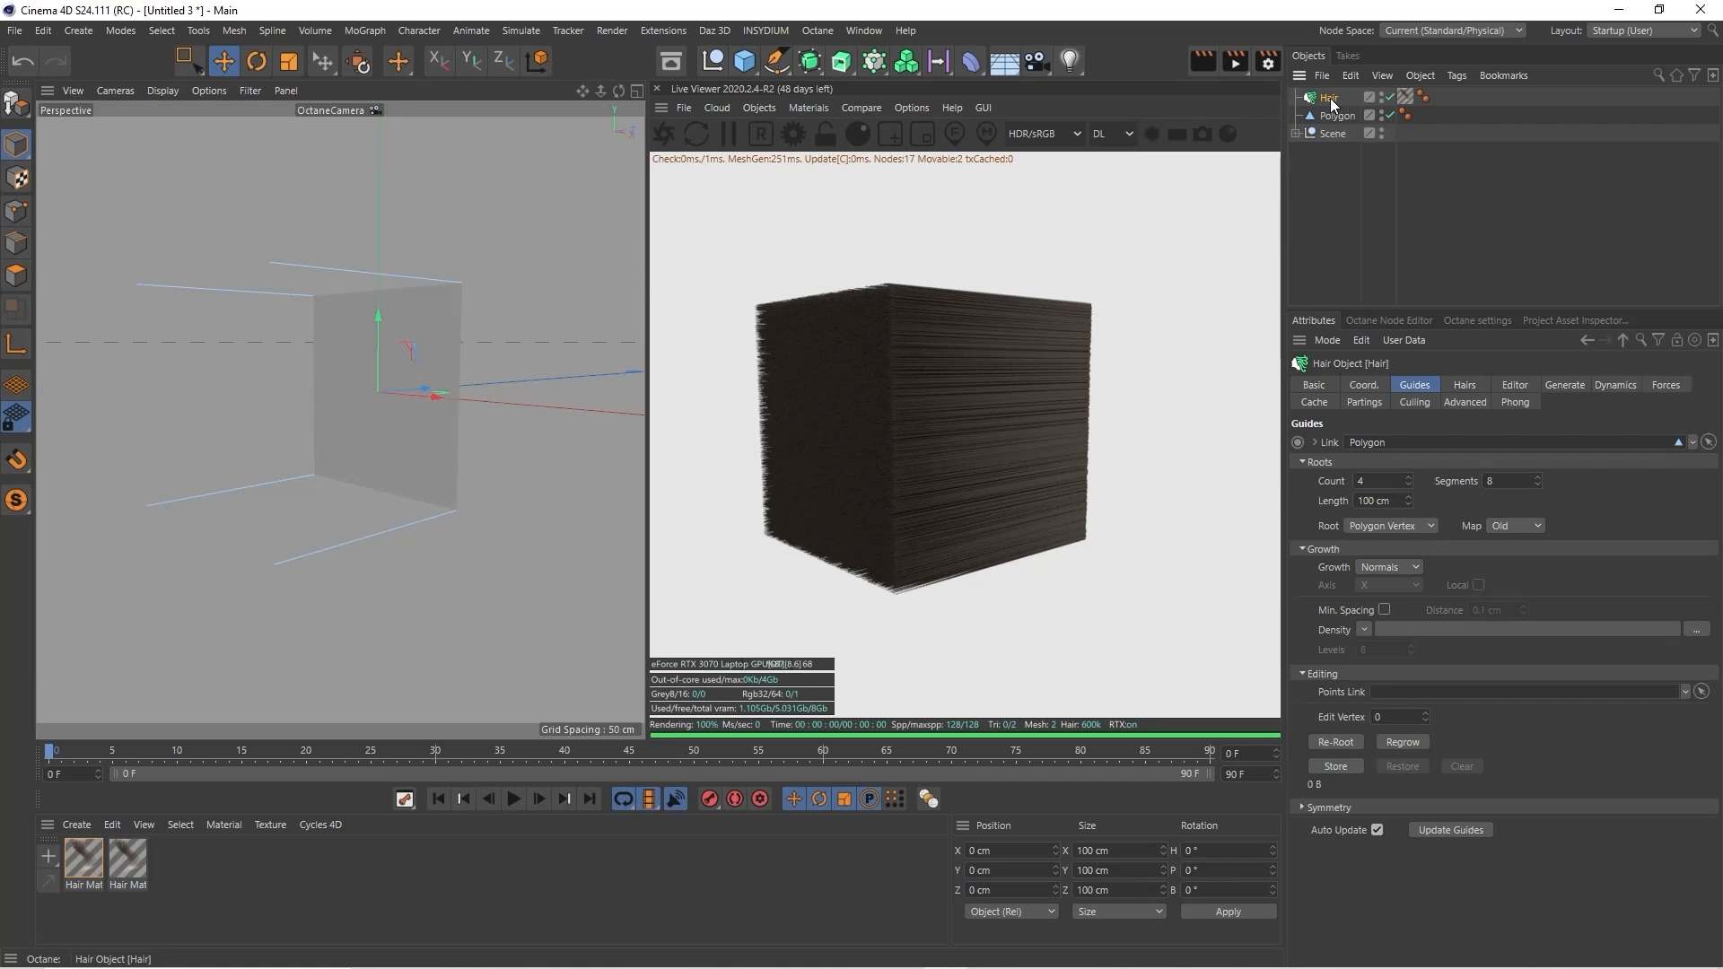
pyautogui.click(512, 801)
pyautogui.click(512, 798)
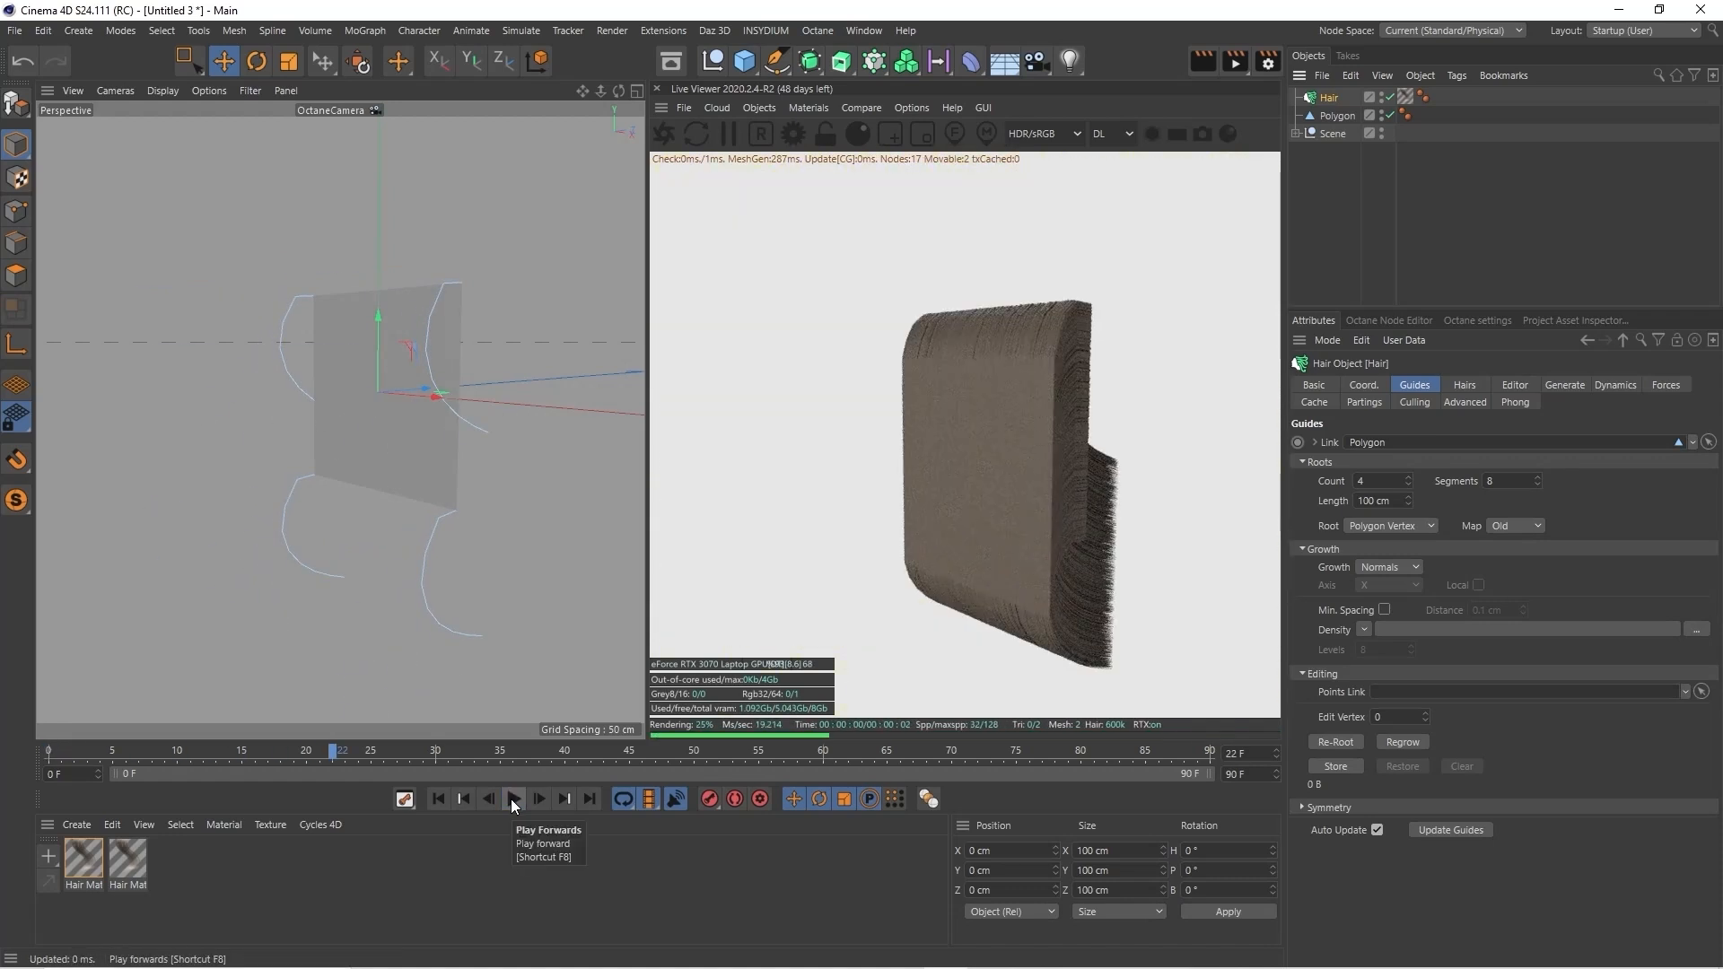
pyautogui.click(512, 799)
pyautogui.click(513, 799)
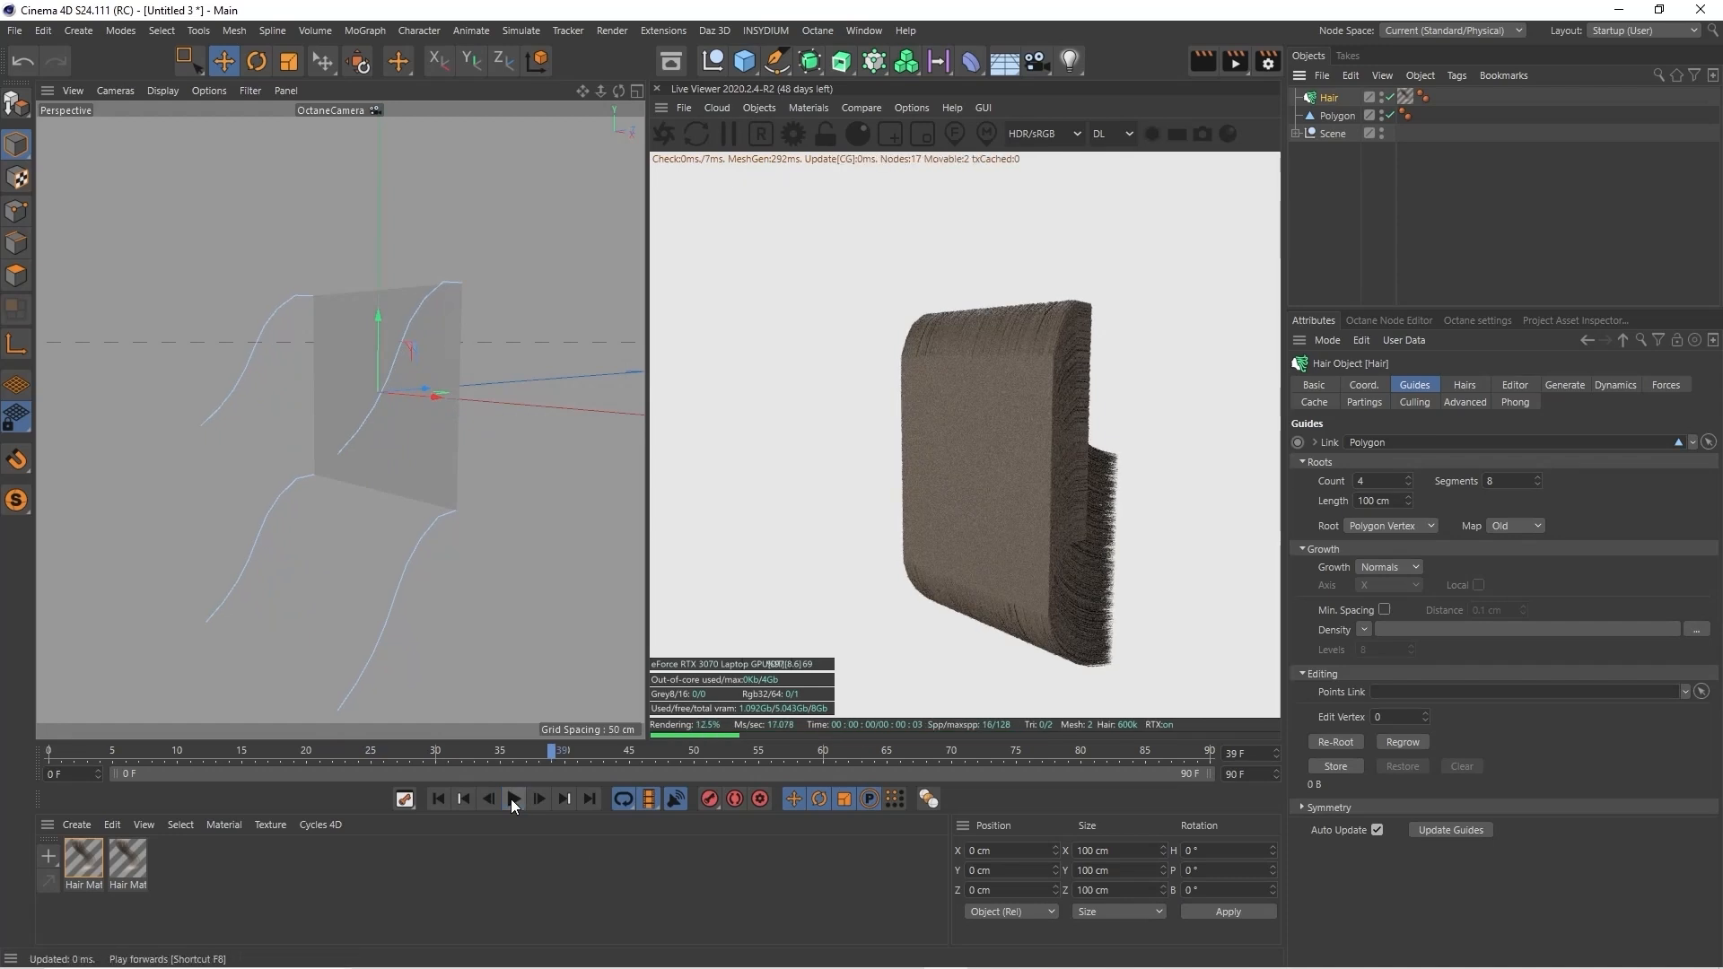
pyautogui.click(440, 797)
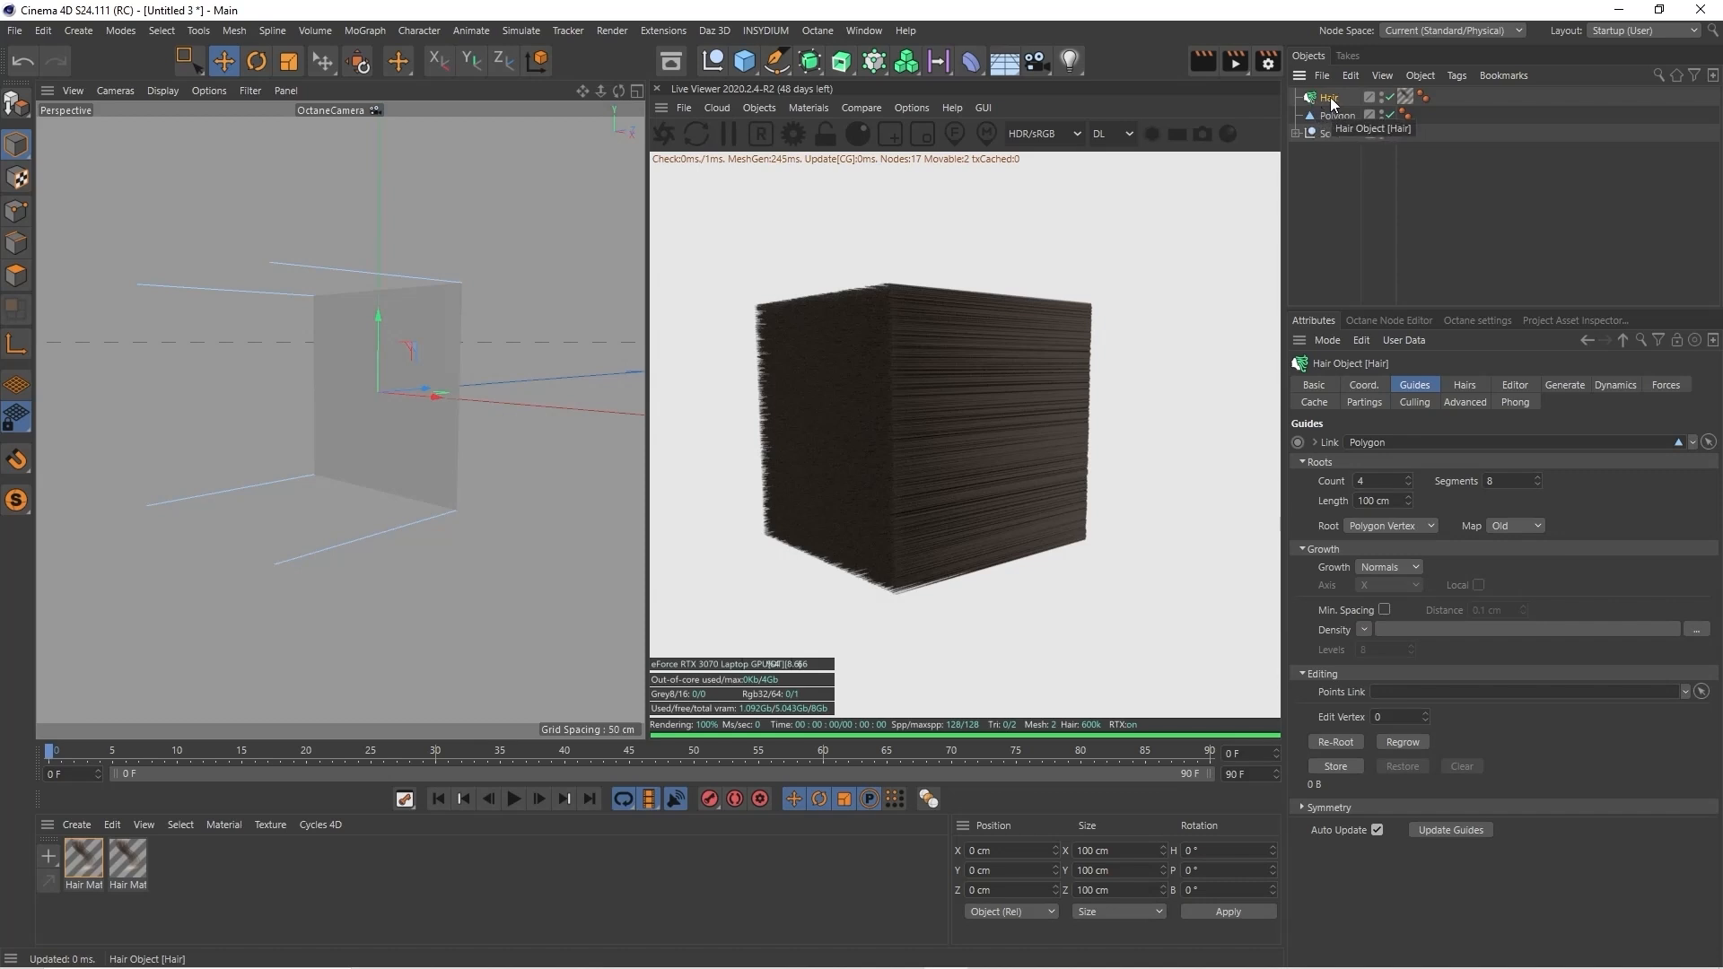
# With the Hair object selected, switch to point mode and show the viewport shading with lines
pyautogui.click(1407, 96)
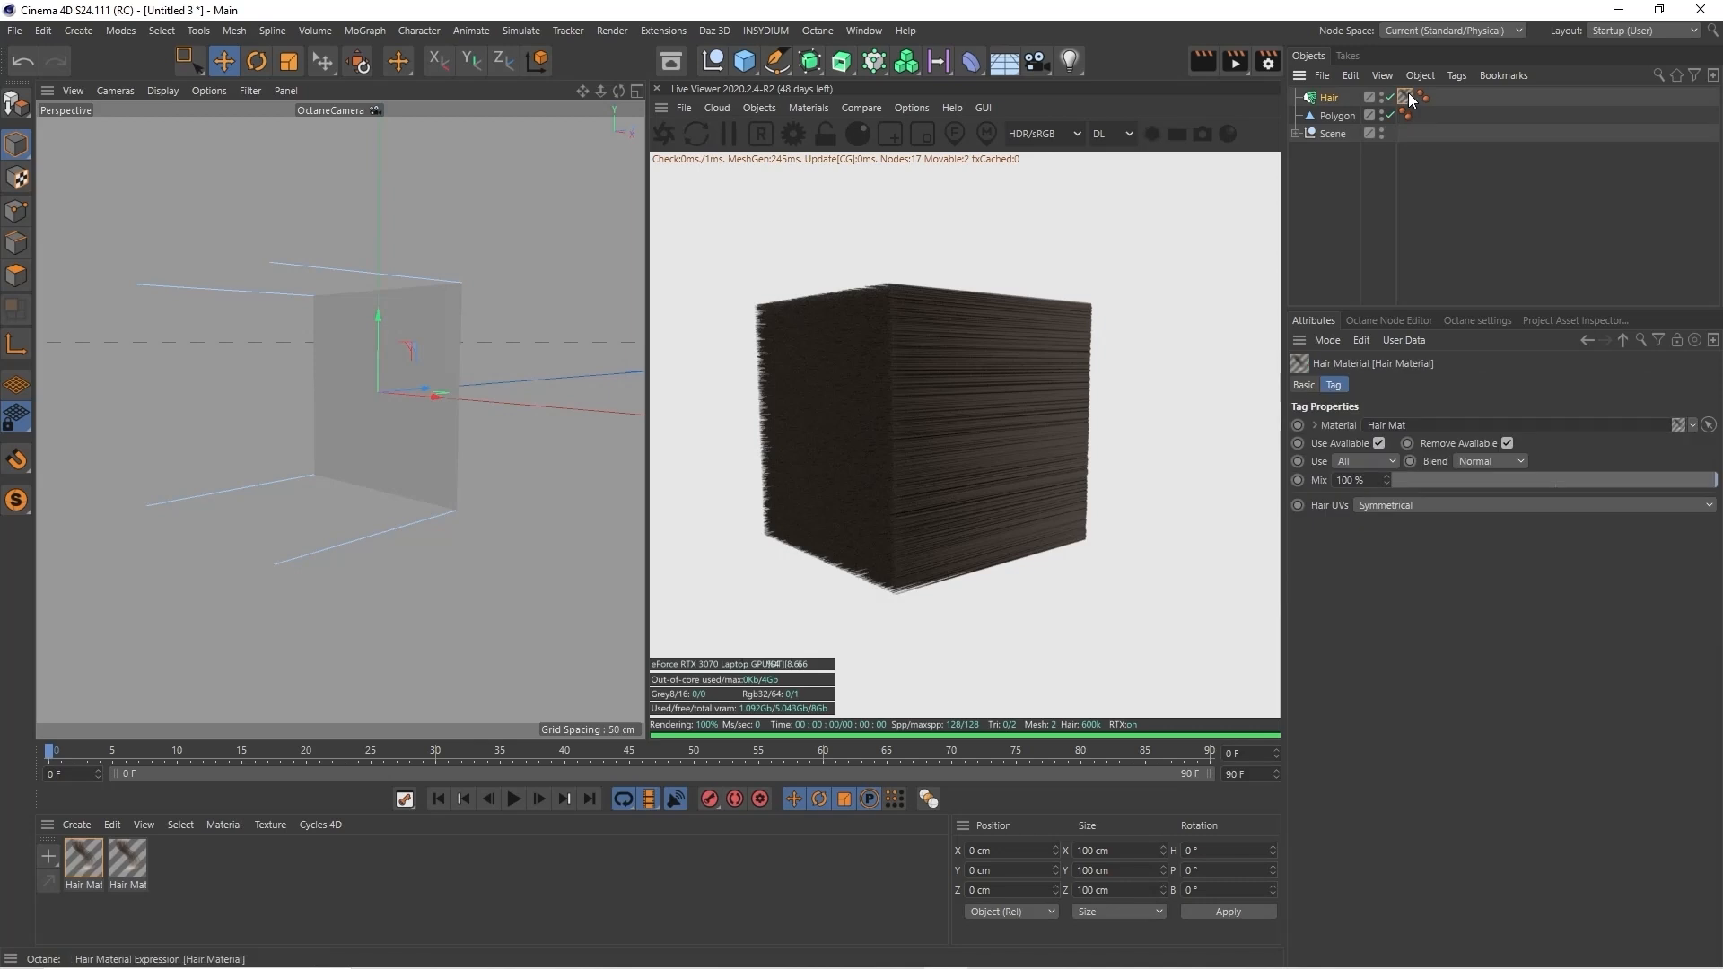
pyautogui.click(1337, 96)
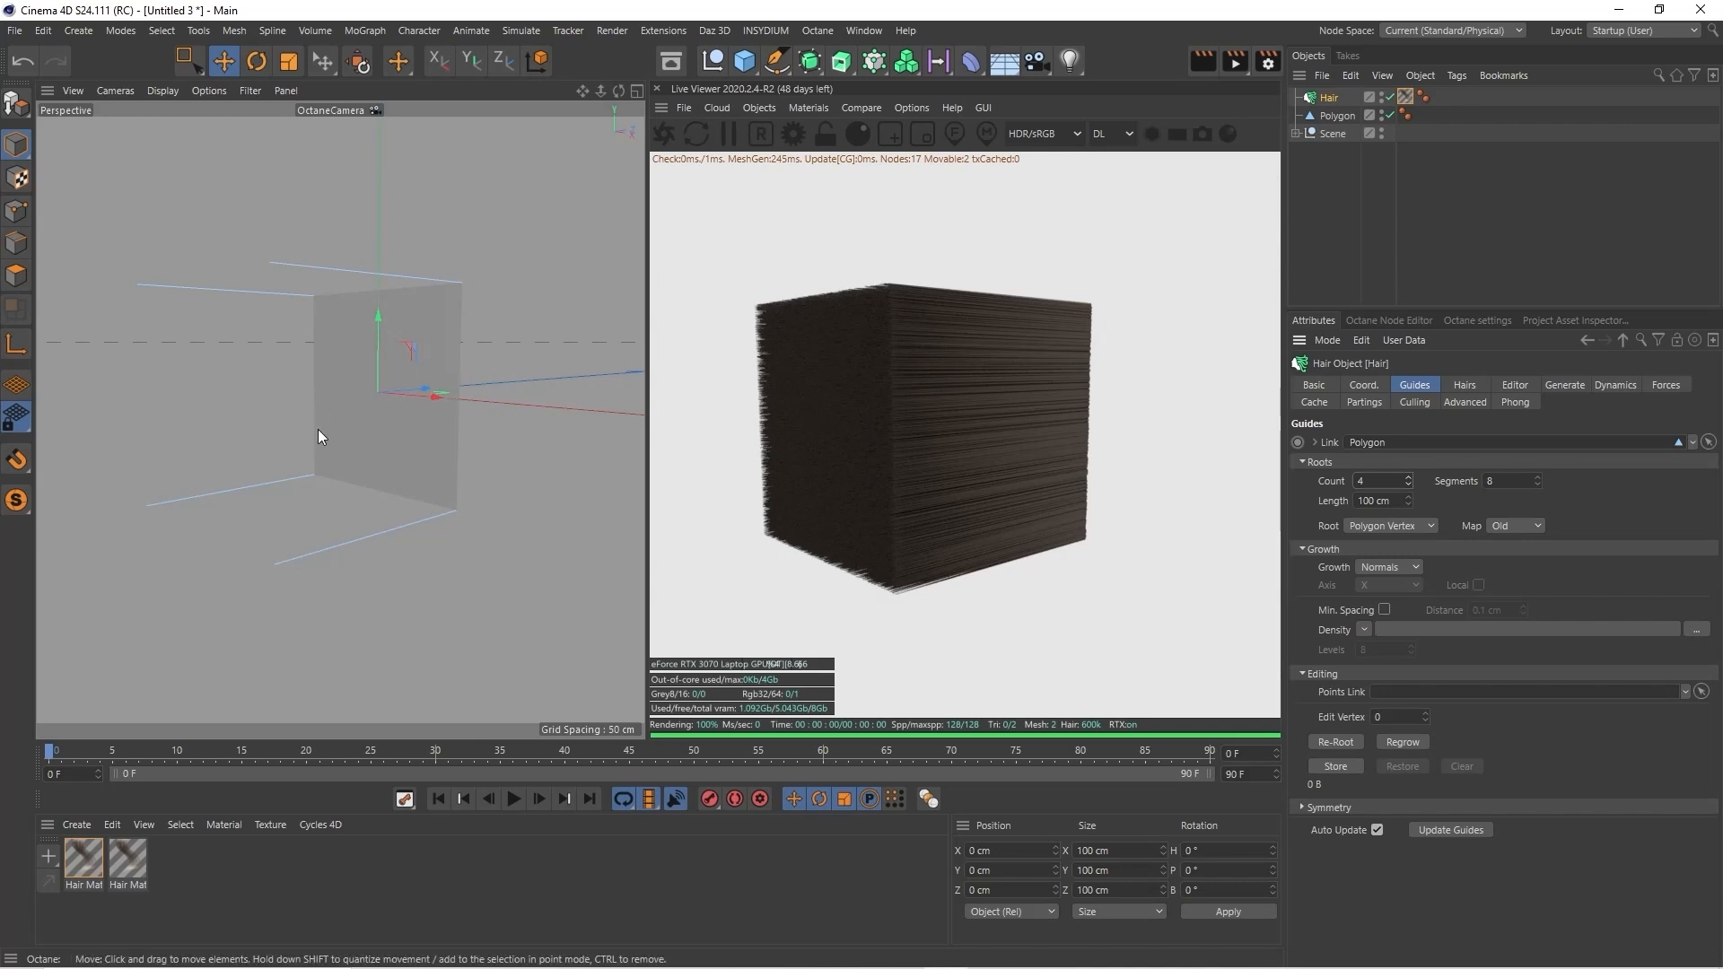
pyautogui.click(15, 213)
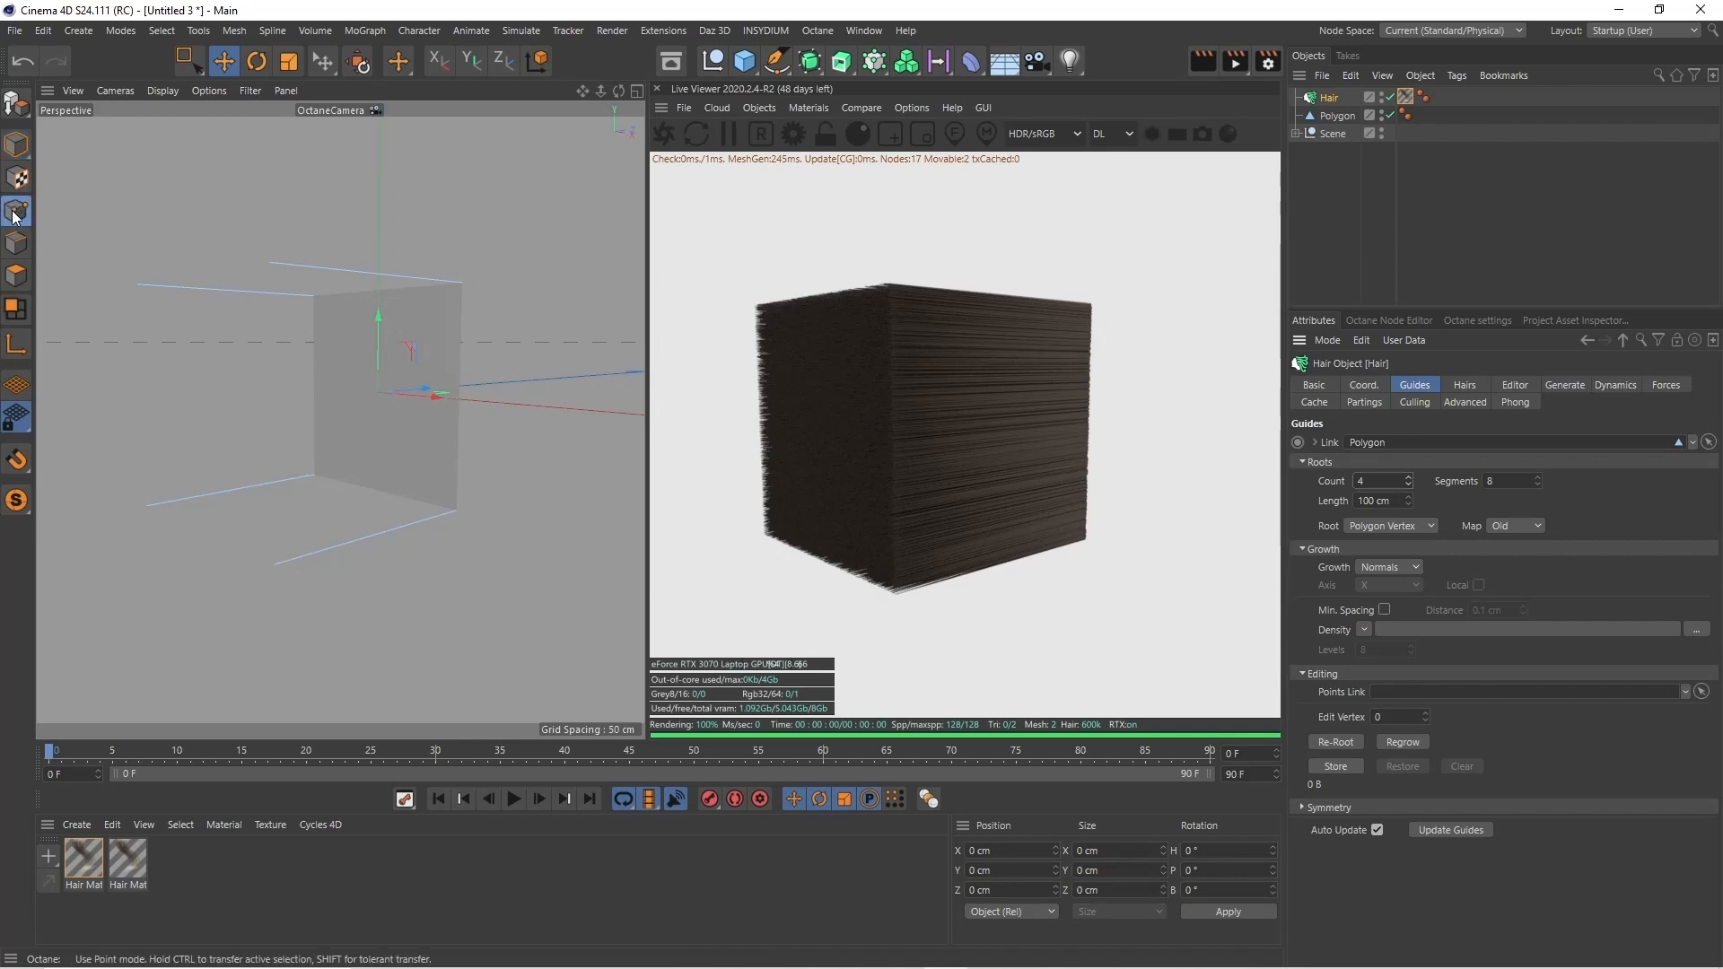
pyautogui.click(158, 91)
pyautogui.click(180, 142)
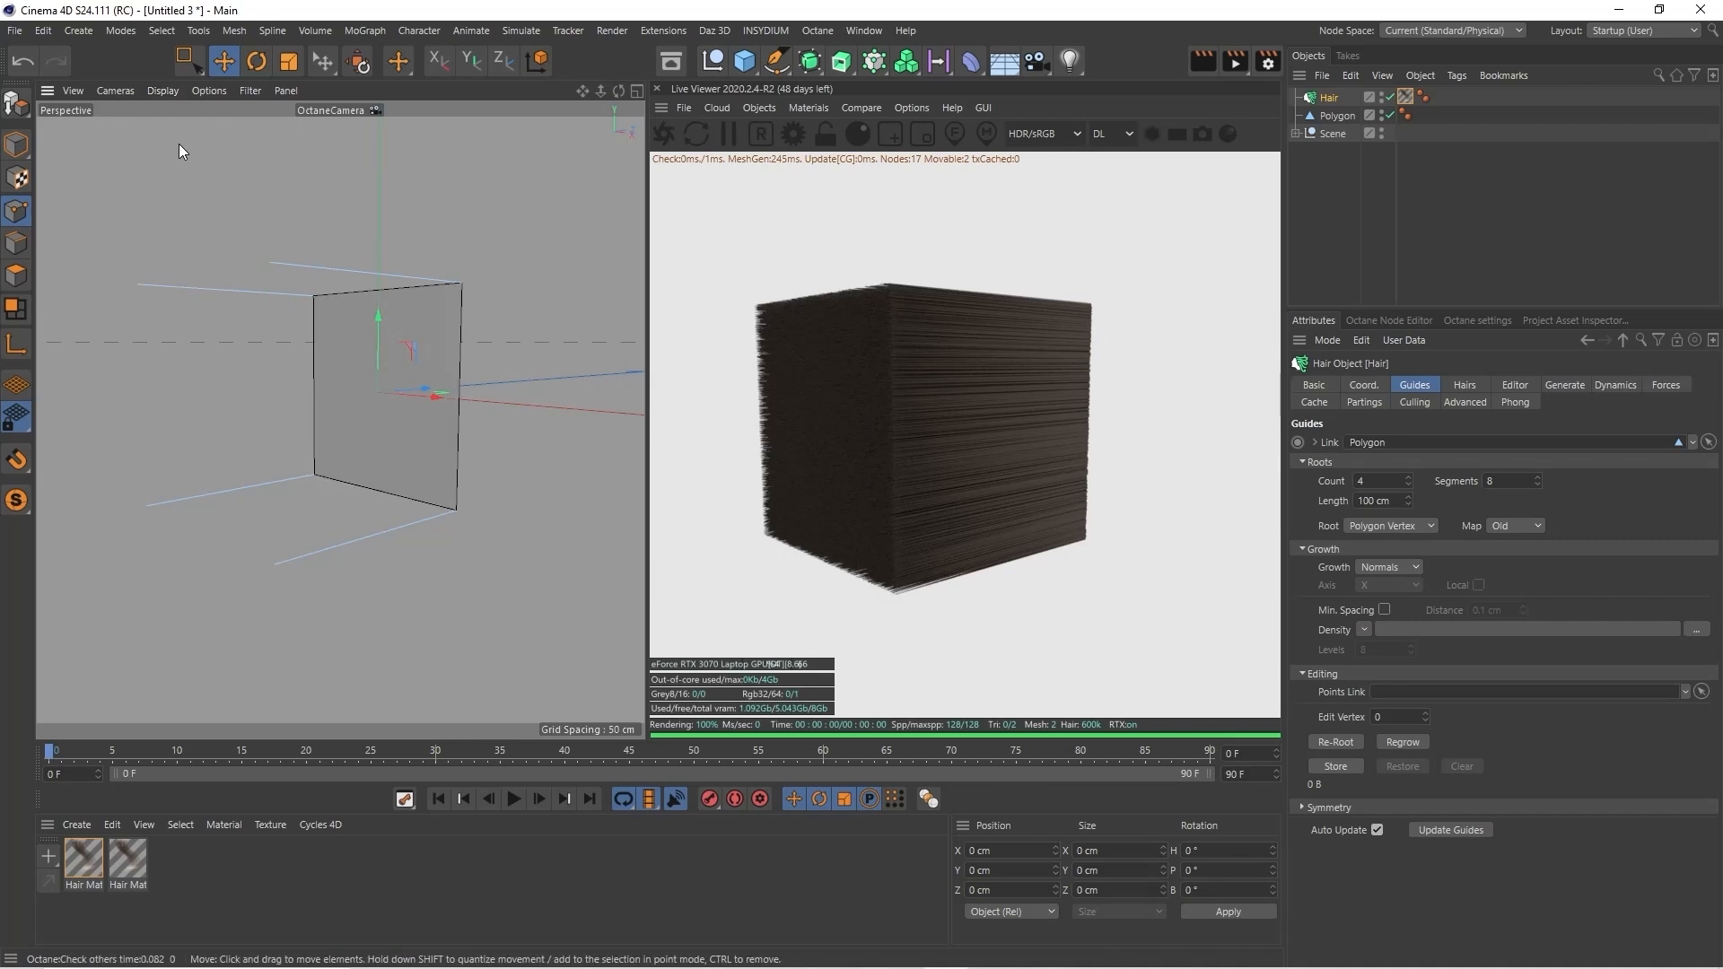
# Try Polygon, Polygon Area, Polygon Center and Polygon Edge as the root placement of the hair guides
pyautogui.click(1344, 118)
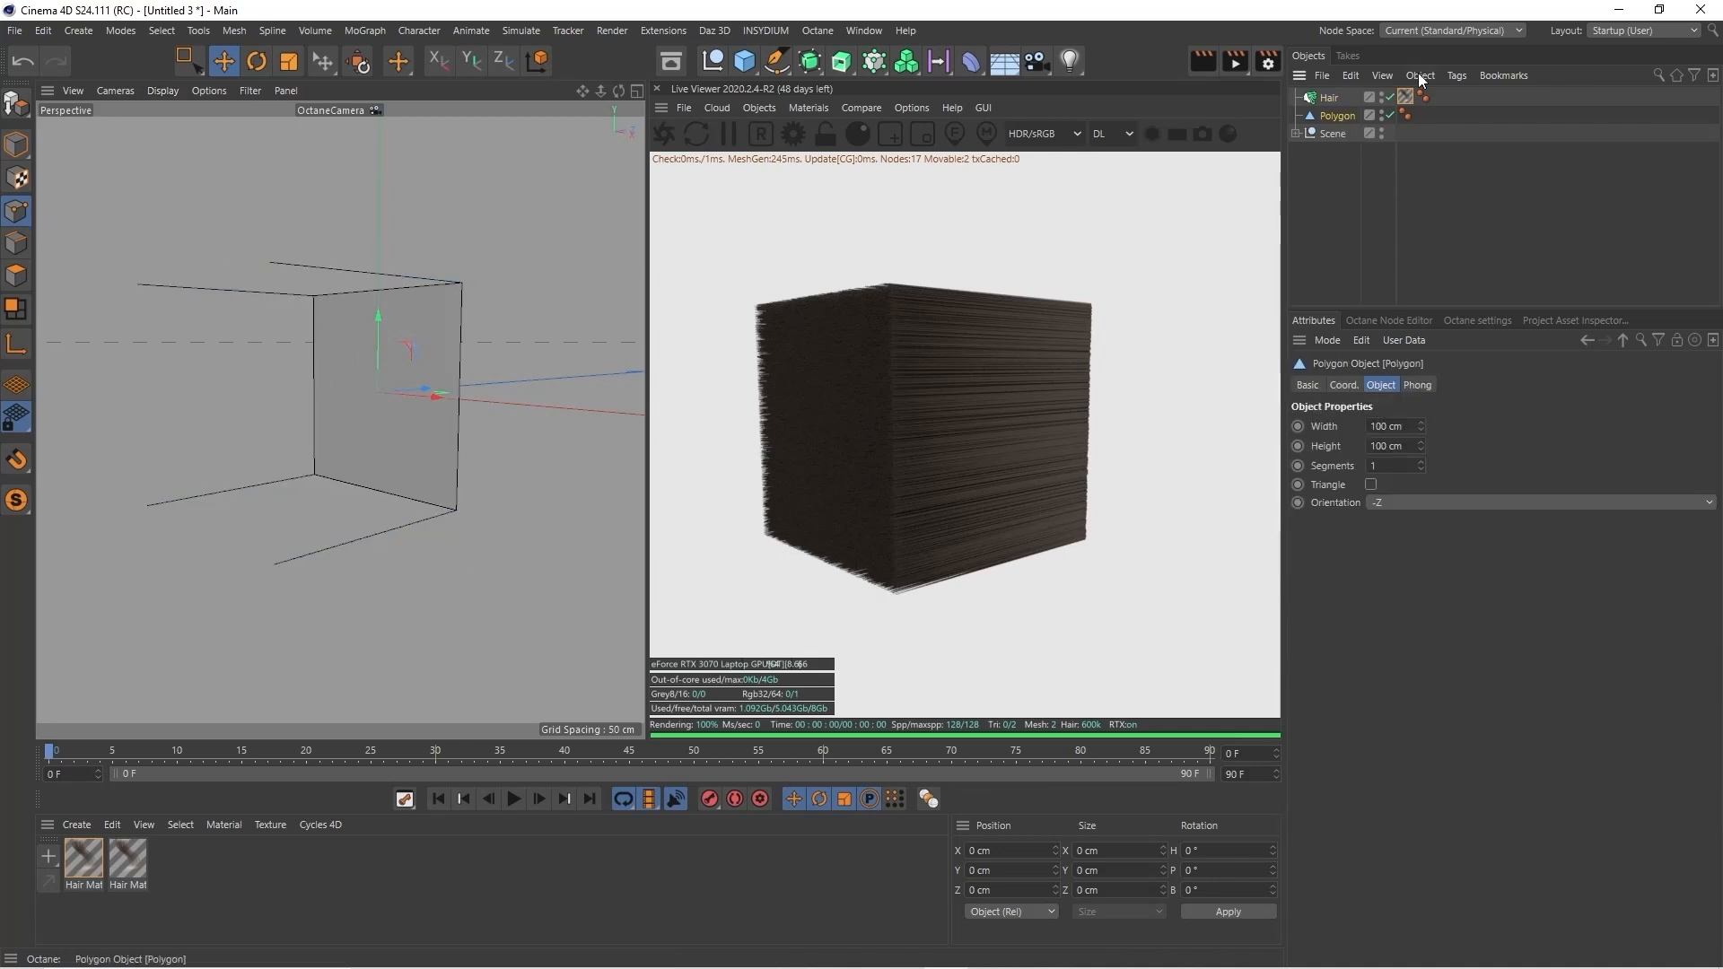
pyautogui.click(1330, 99)
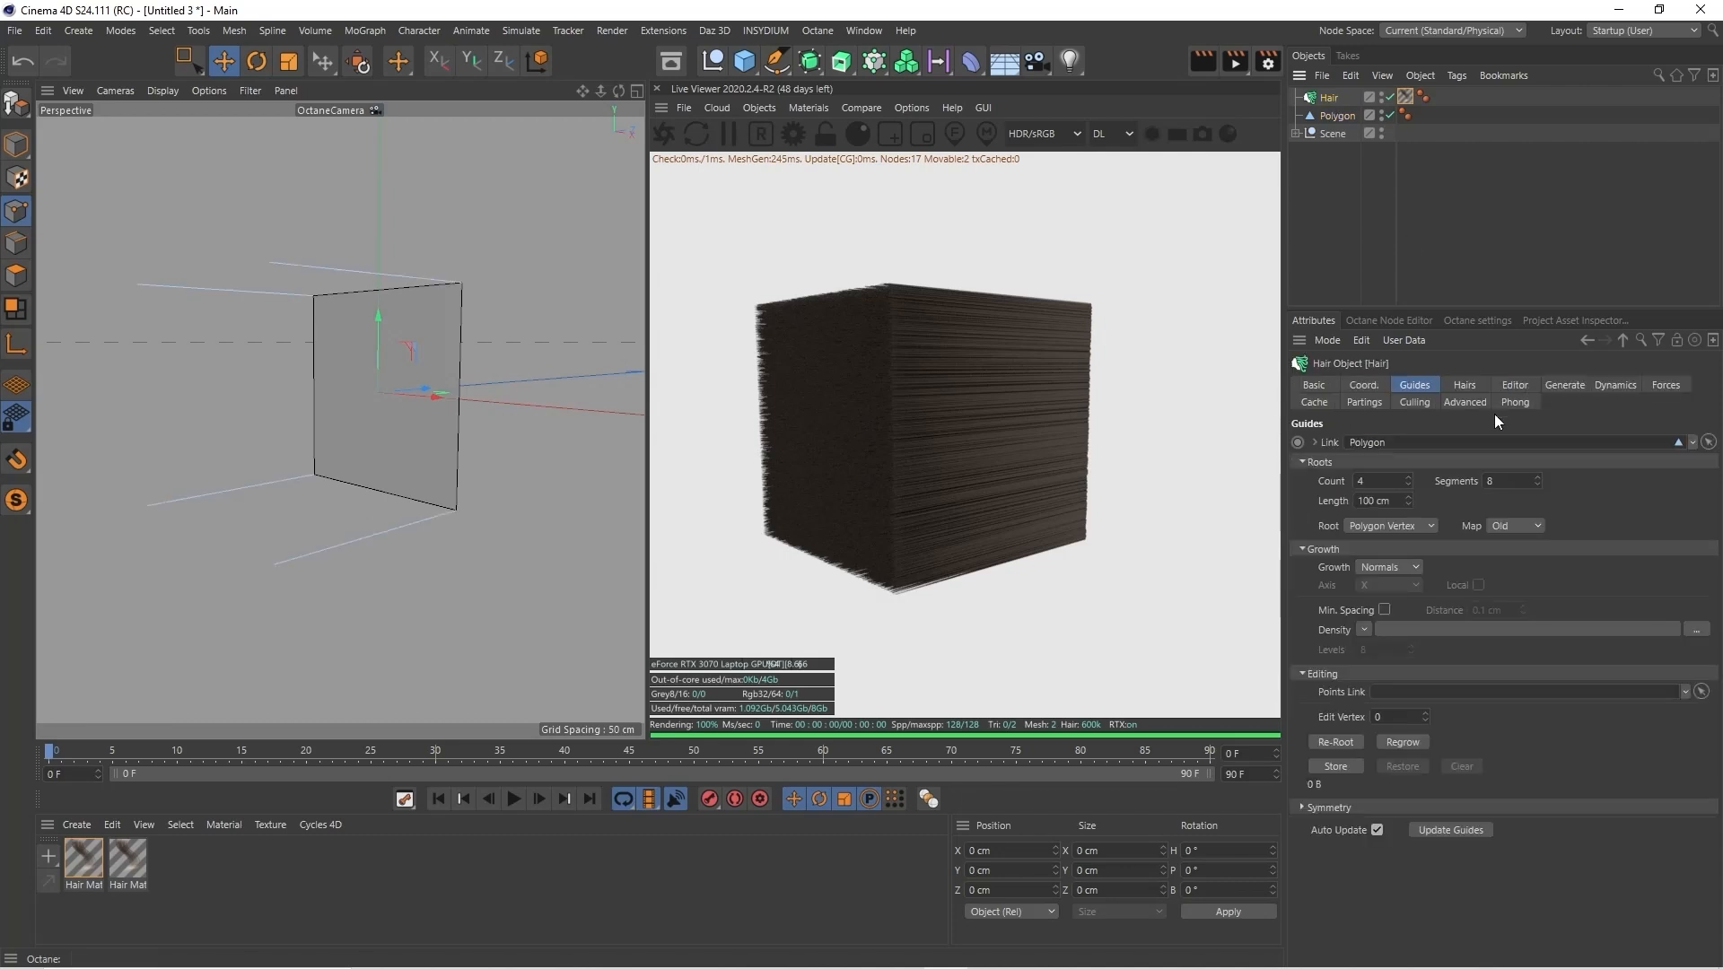
pyautogui.click(1401, 524)
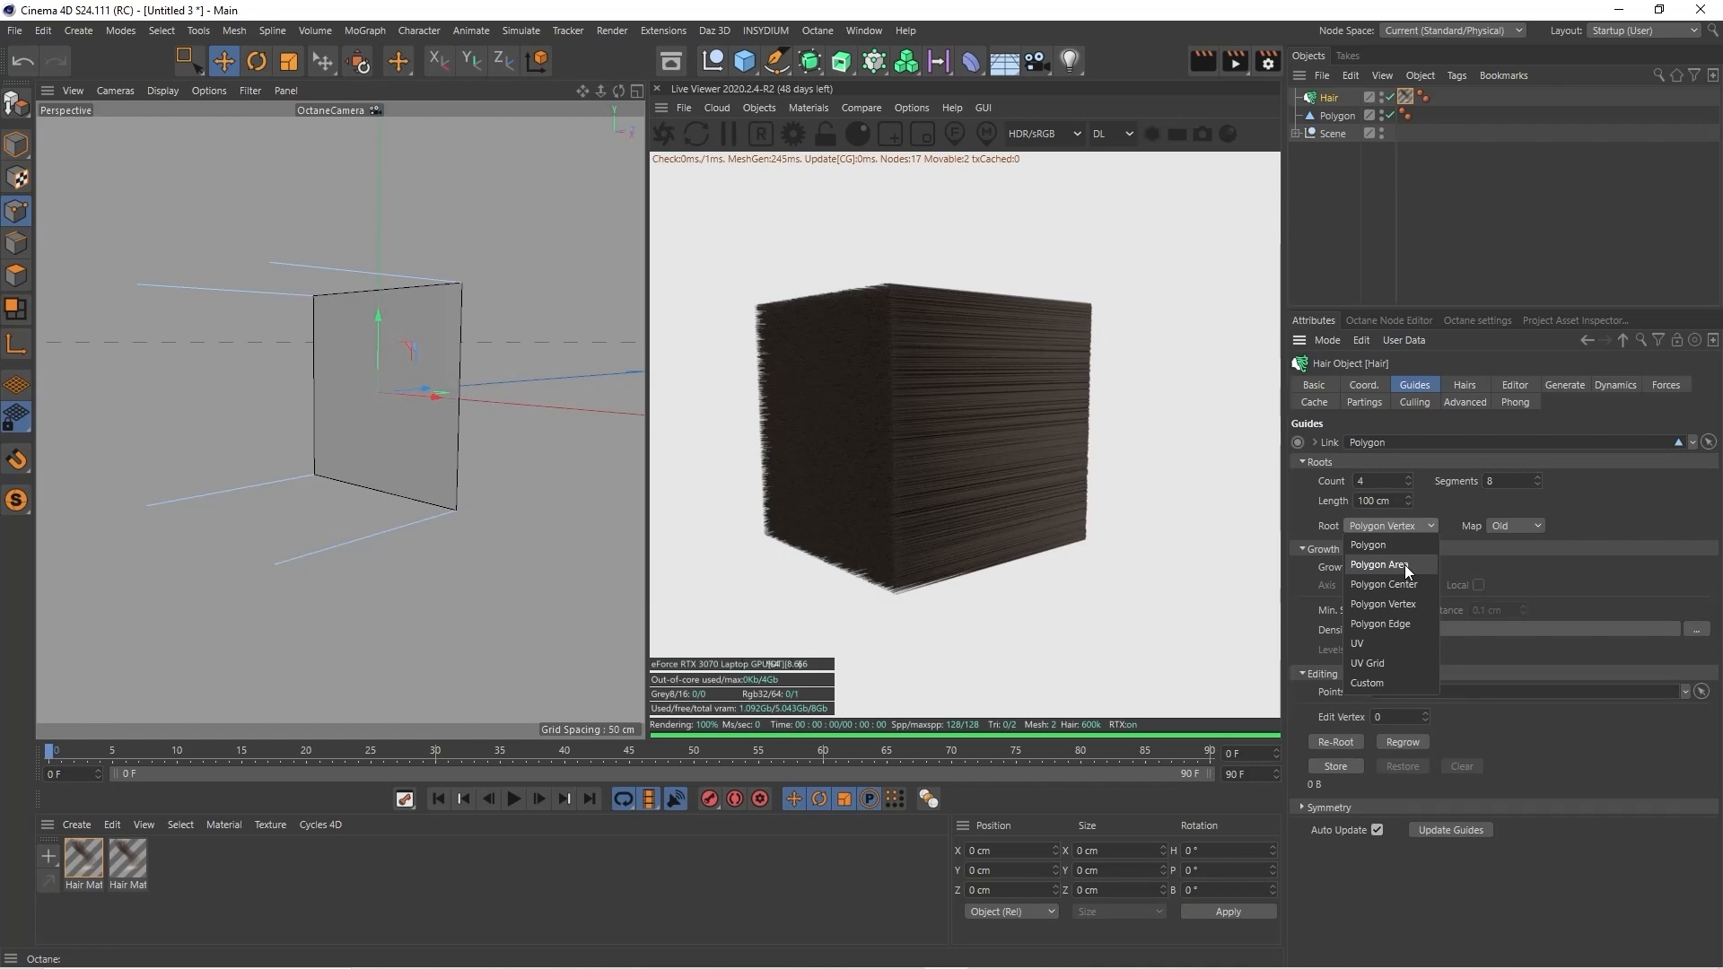
pyautogui.click(1403, 545)
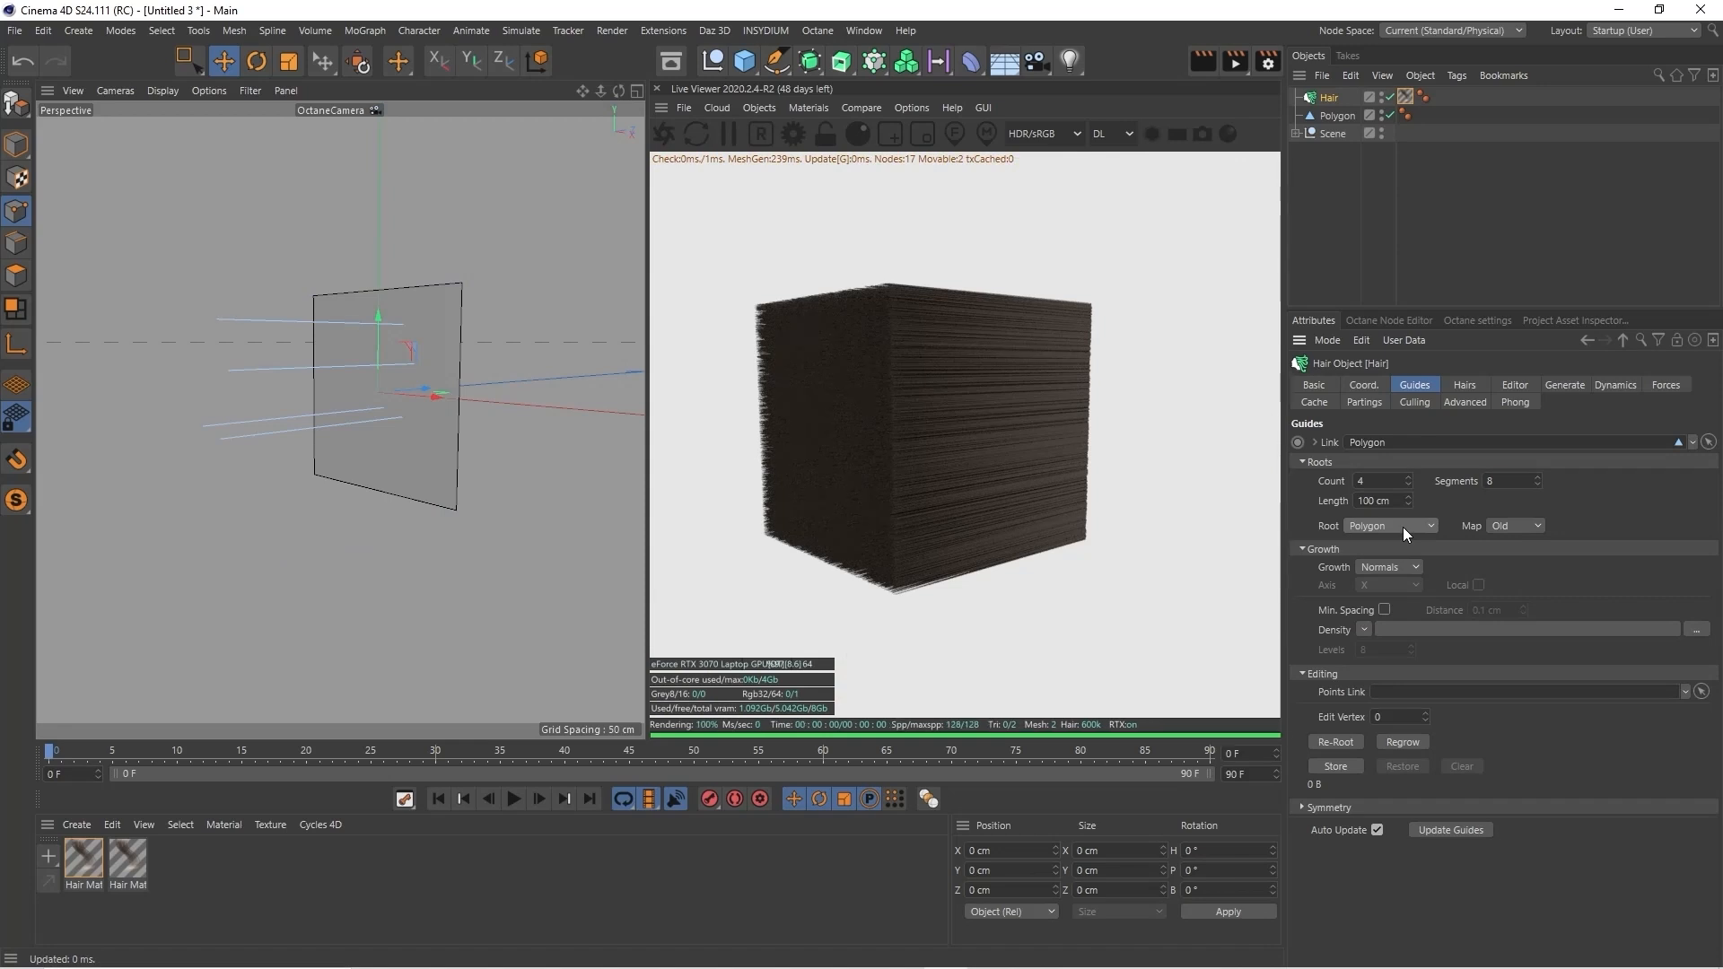
pyautogui.click(1403, 526)
pyautogui.click(1407, 563)
pyautogui.click(1408, 526)
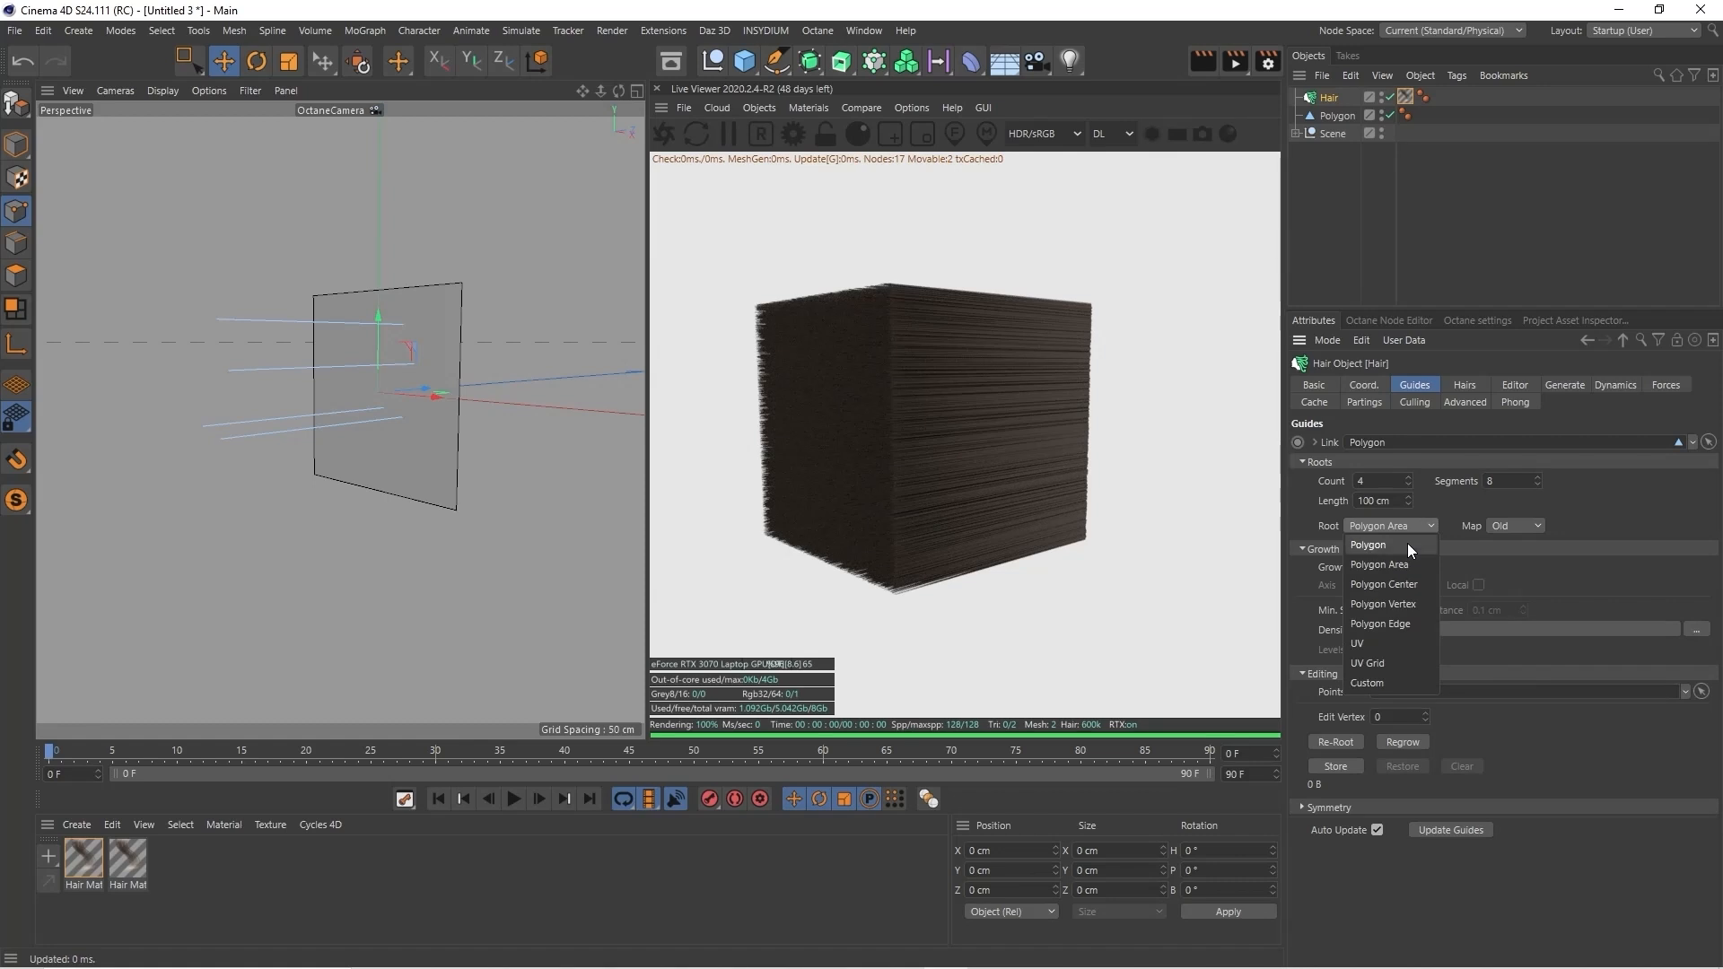
pyautogui.click(1413, 584)
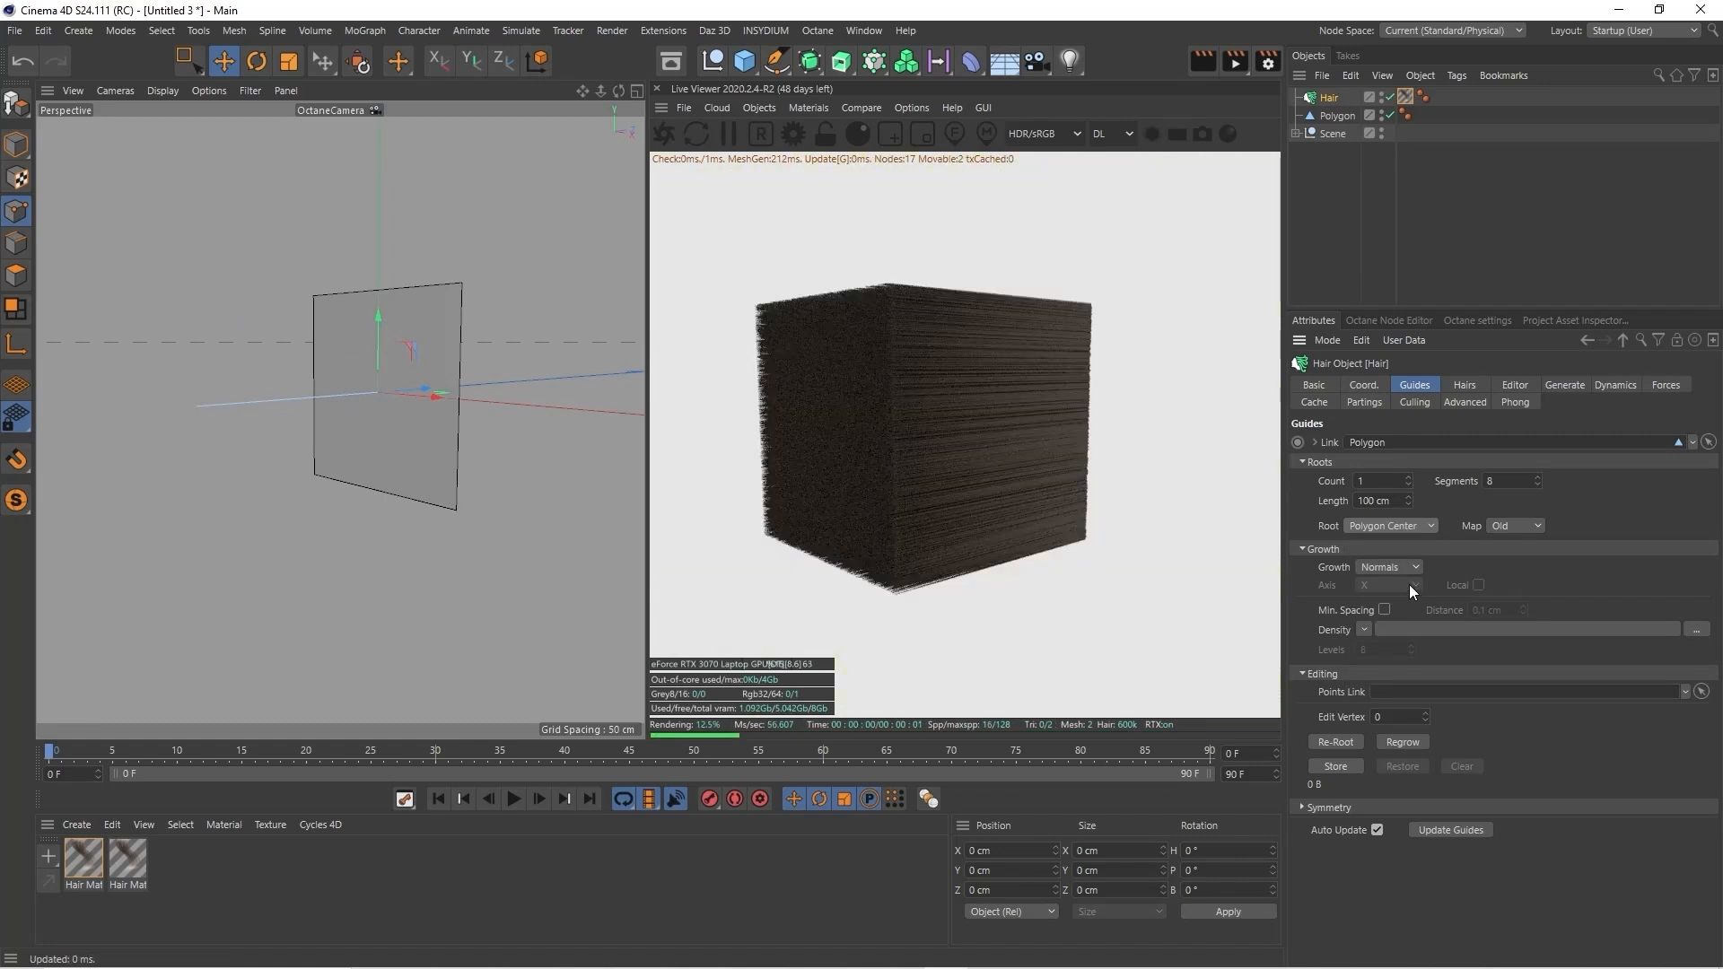
pyautogui.click(1403, 528)
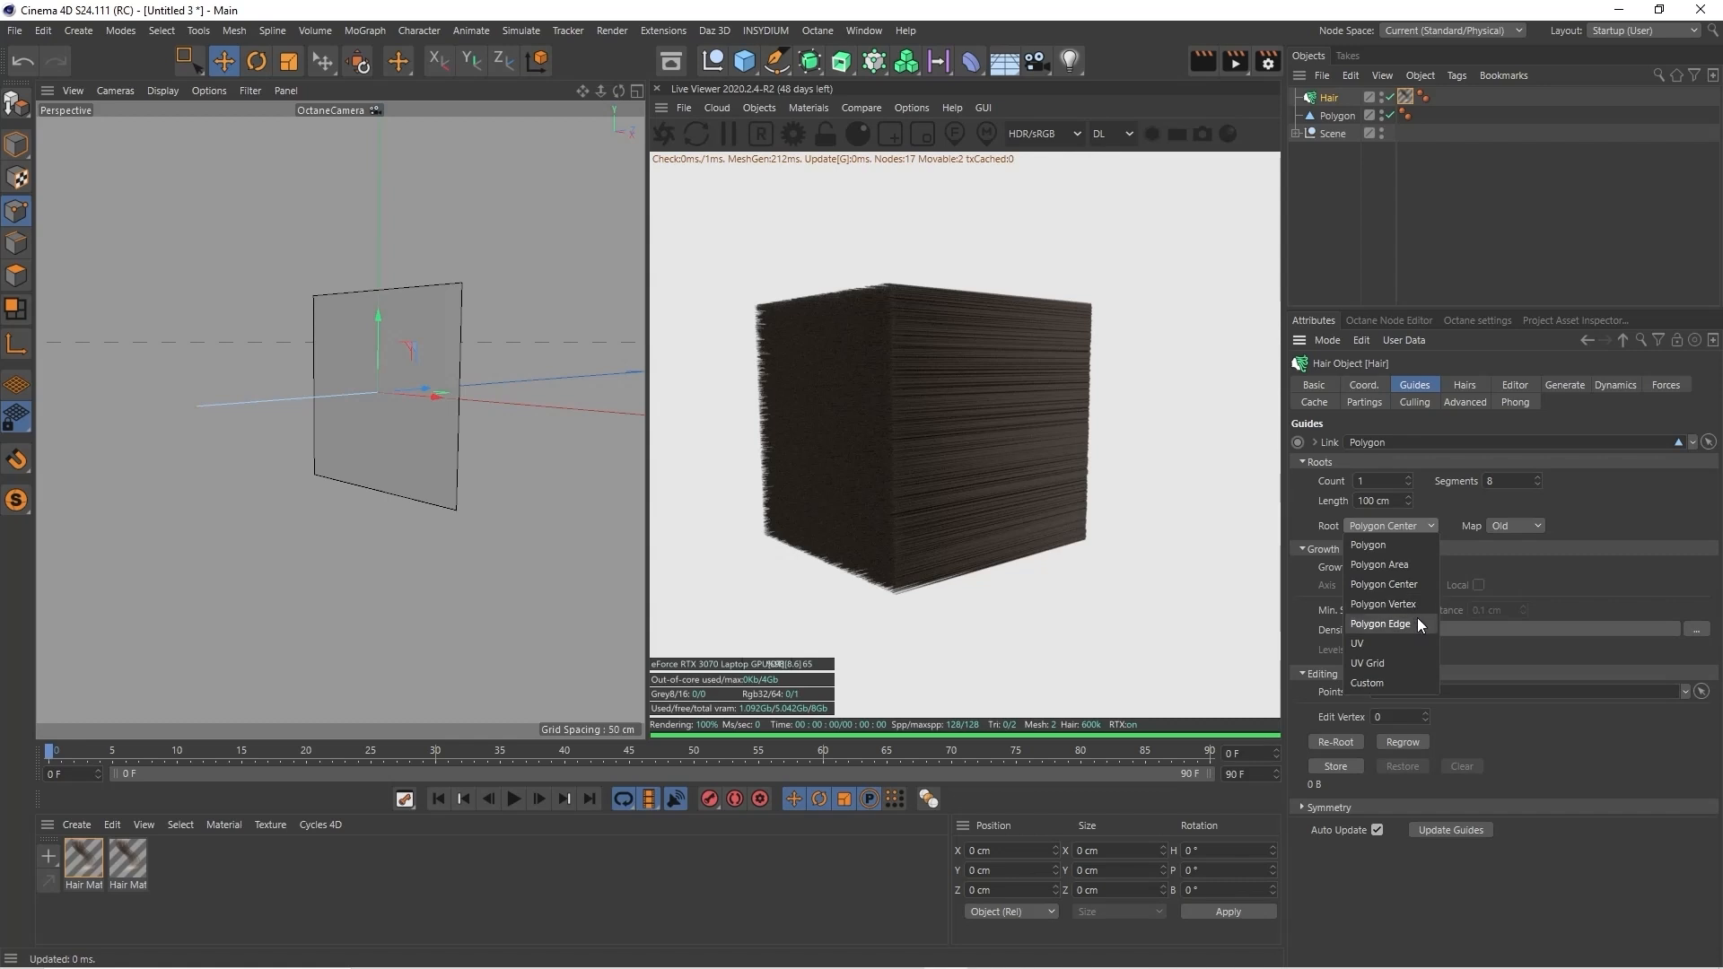
pyautogui.click(1416, 623)
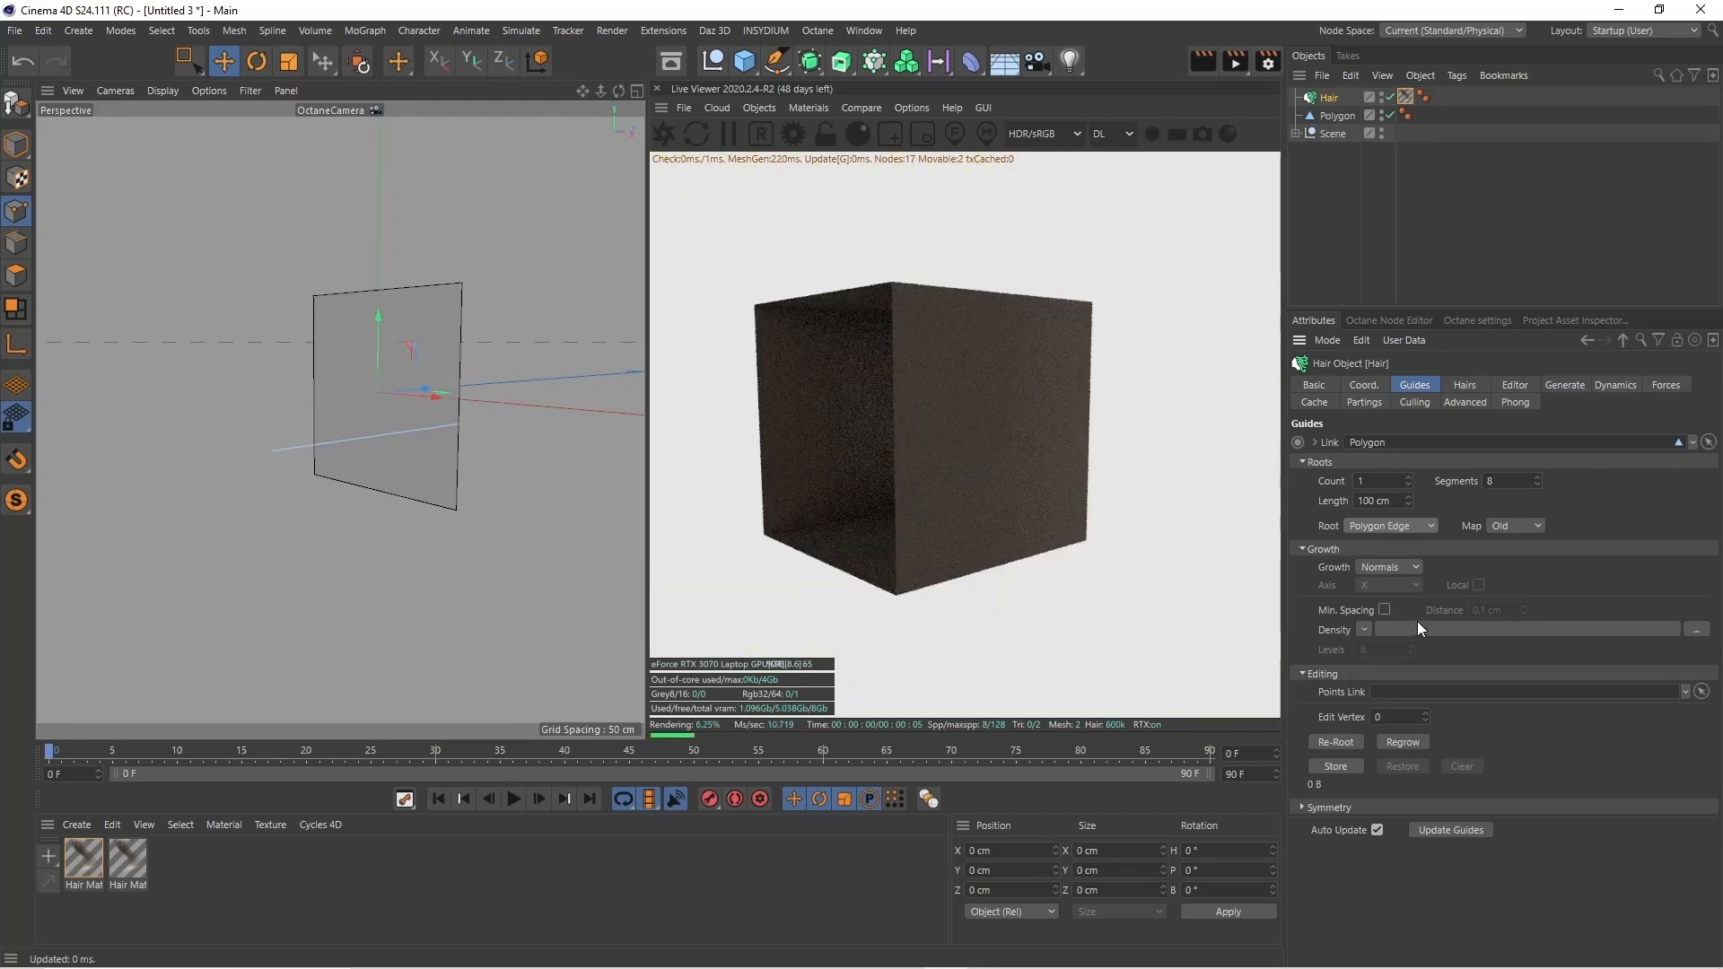
# Set the hair guides' root placement to Polygon Area and their count to 10
pyautogui.click(1410, 524)
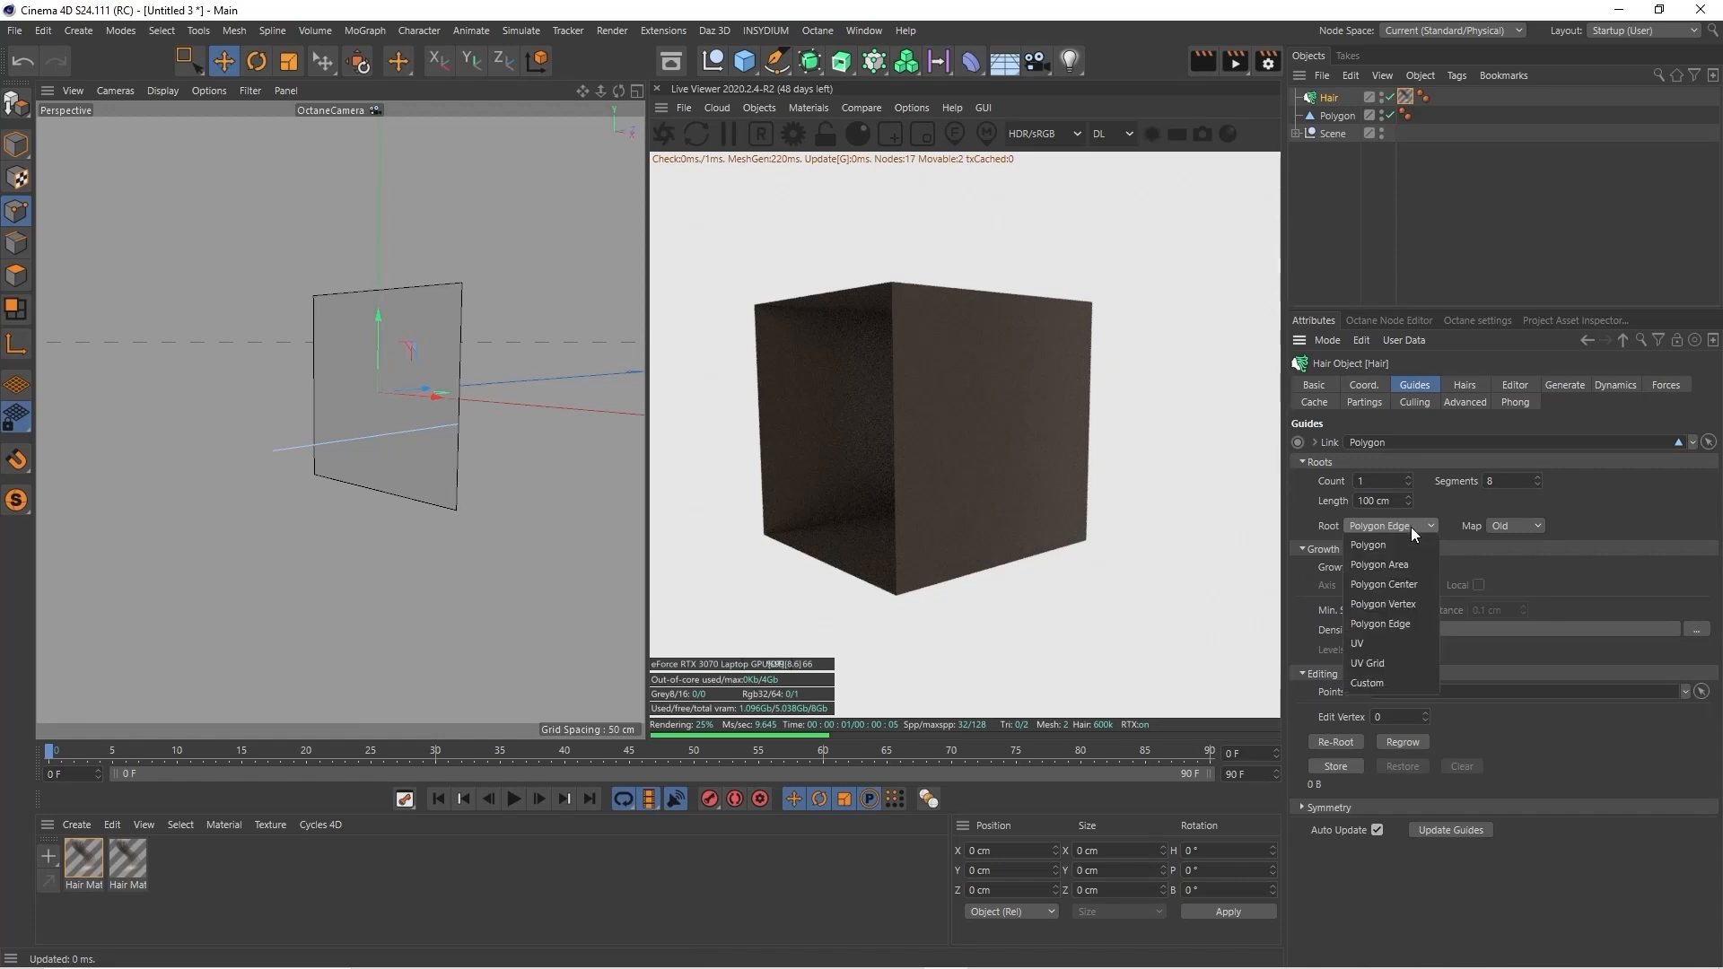
pyautogui.click(1408, 567)
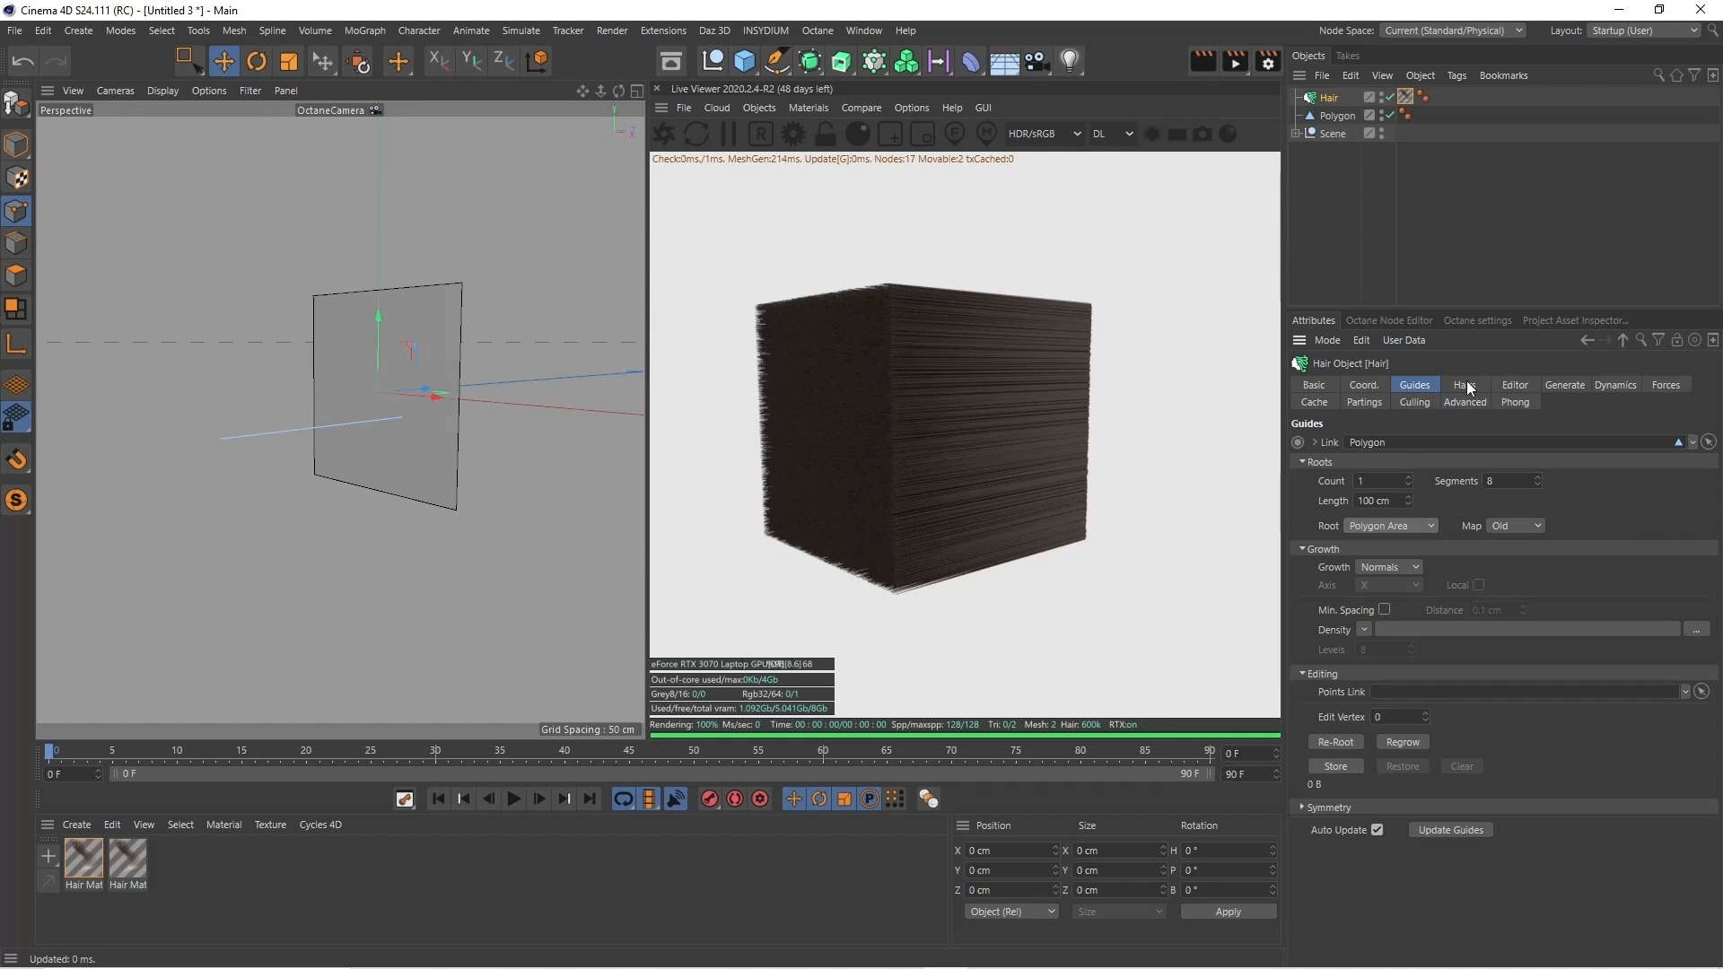
pyautogui.click(1385, 482)
pyautogui.write('0')
pyautogui.press('Return')
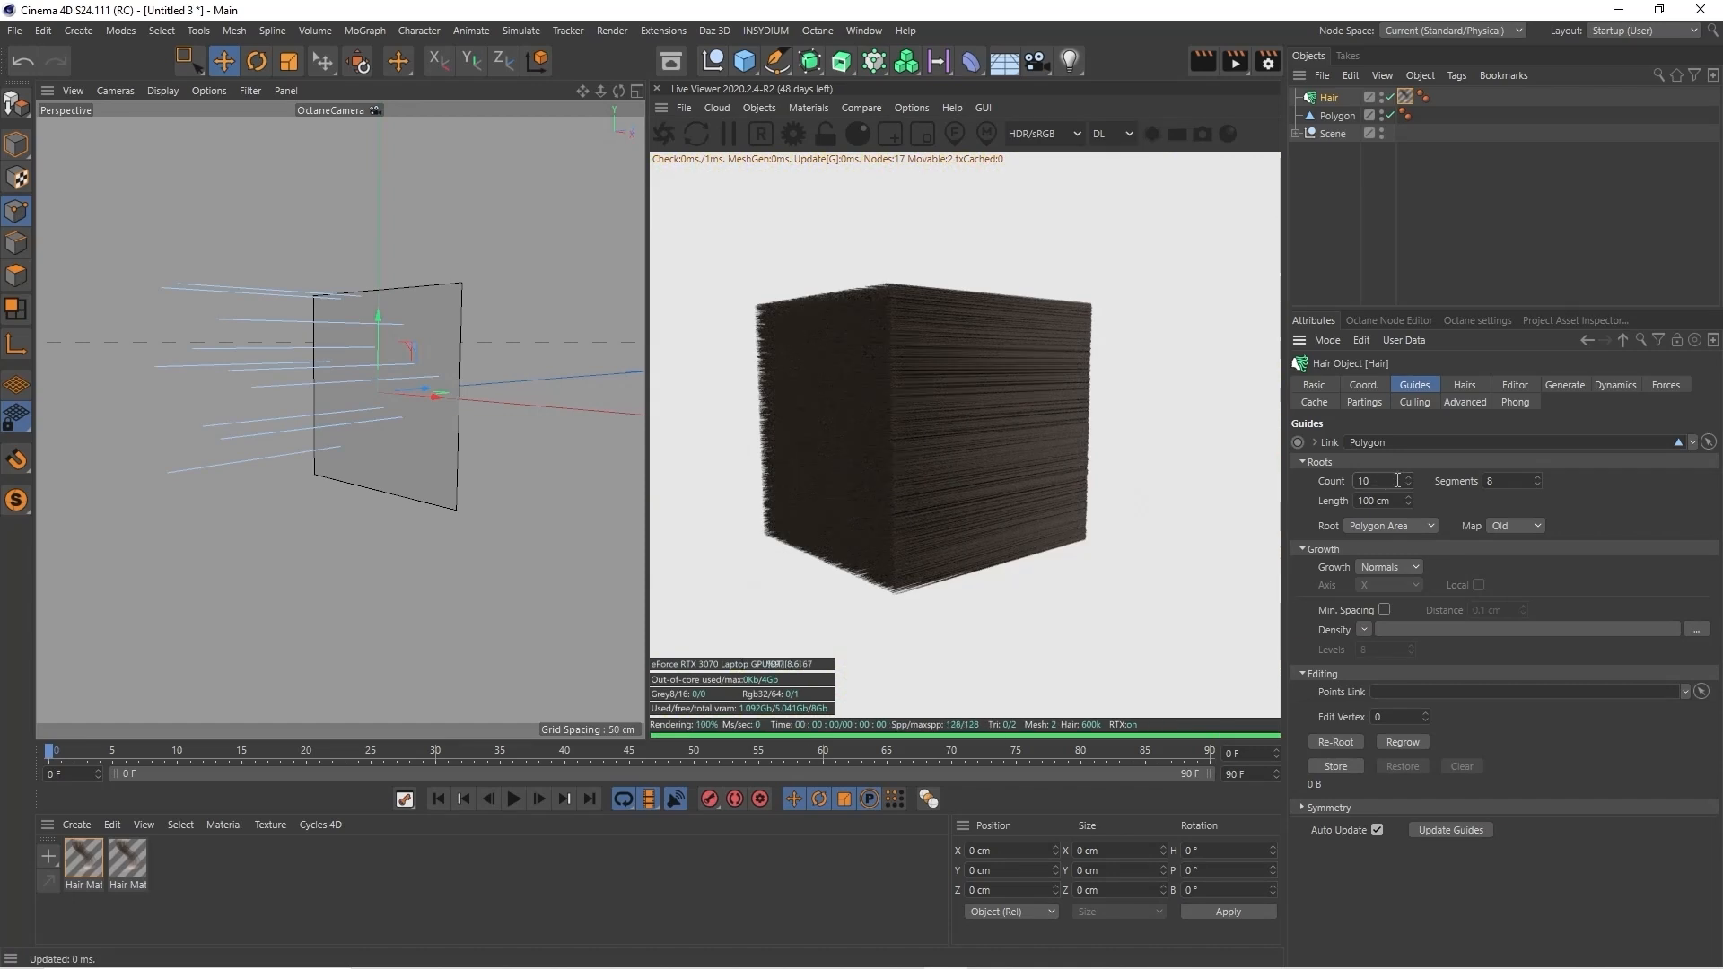
# Regrow the hair guides and try Direction as their growth, along the X axis and along the Y axis
pyautogui.click(1407, 741)
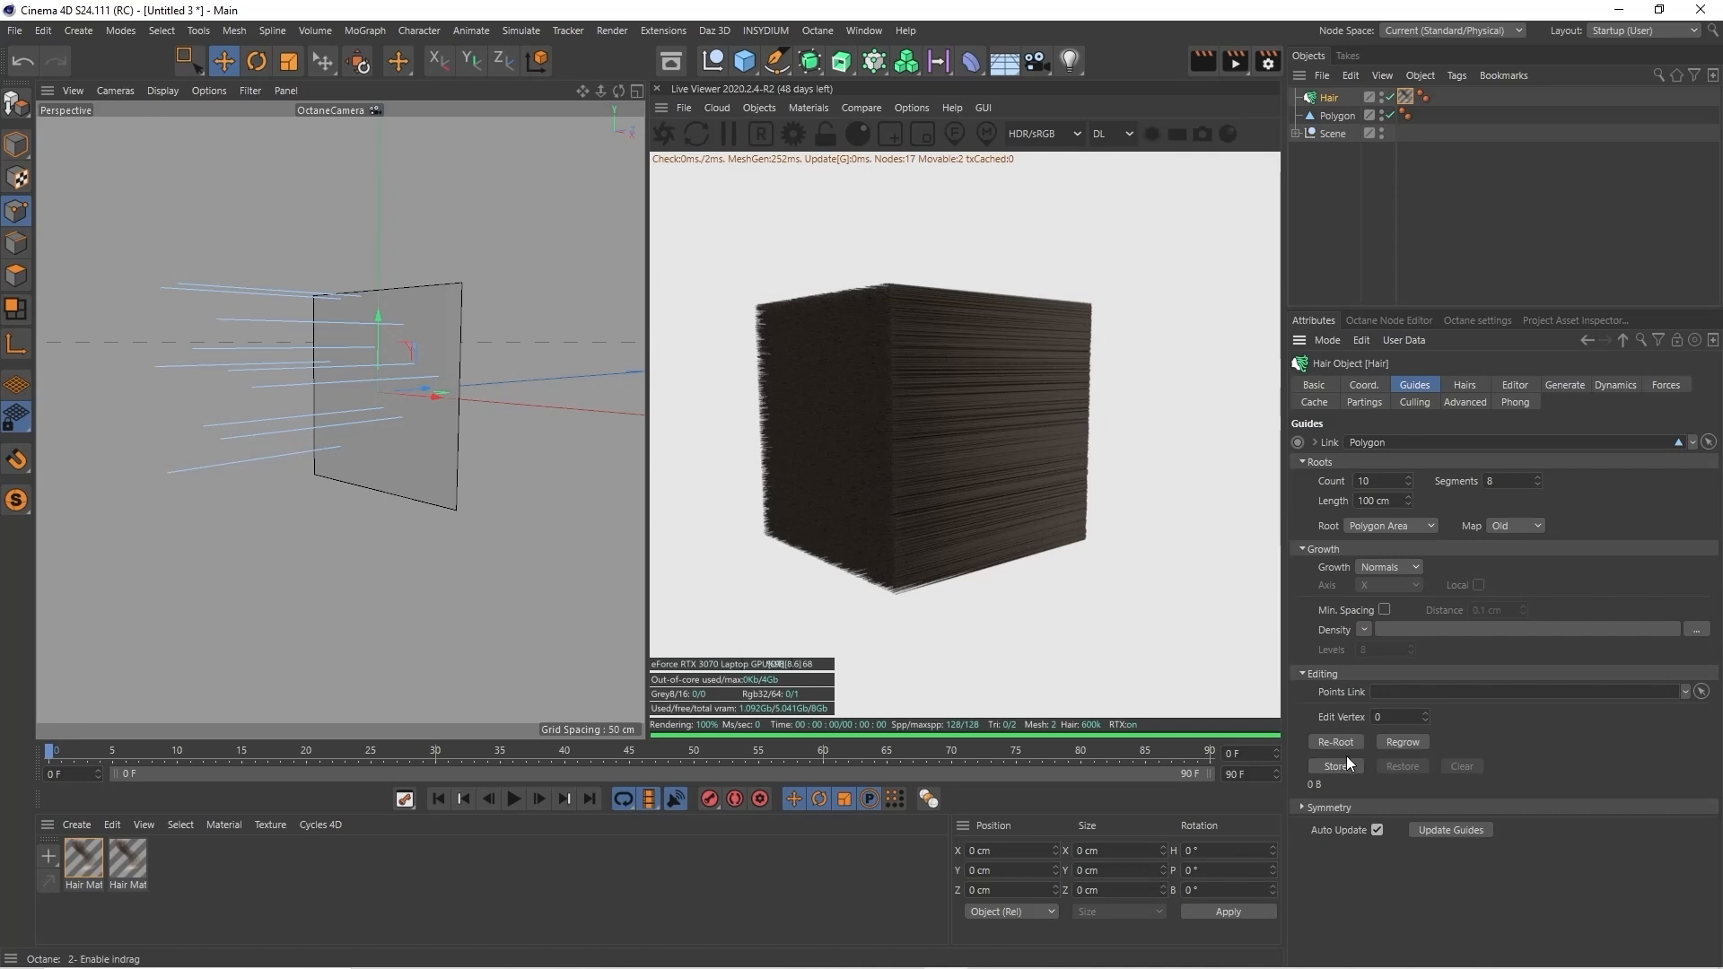
pyautogui.click(1387, 568)
pyautogui.click(1387, 567)
pyautogui.click(1387, 568)
pyautogui.click(1387, 605)
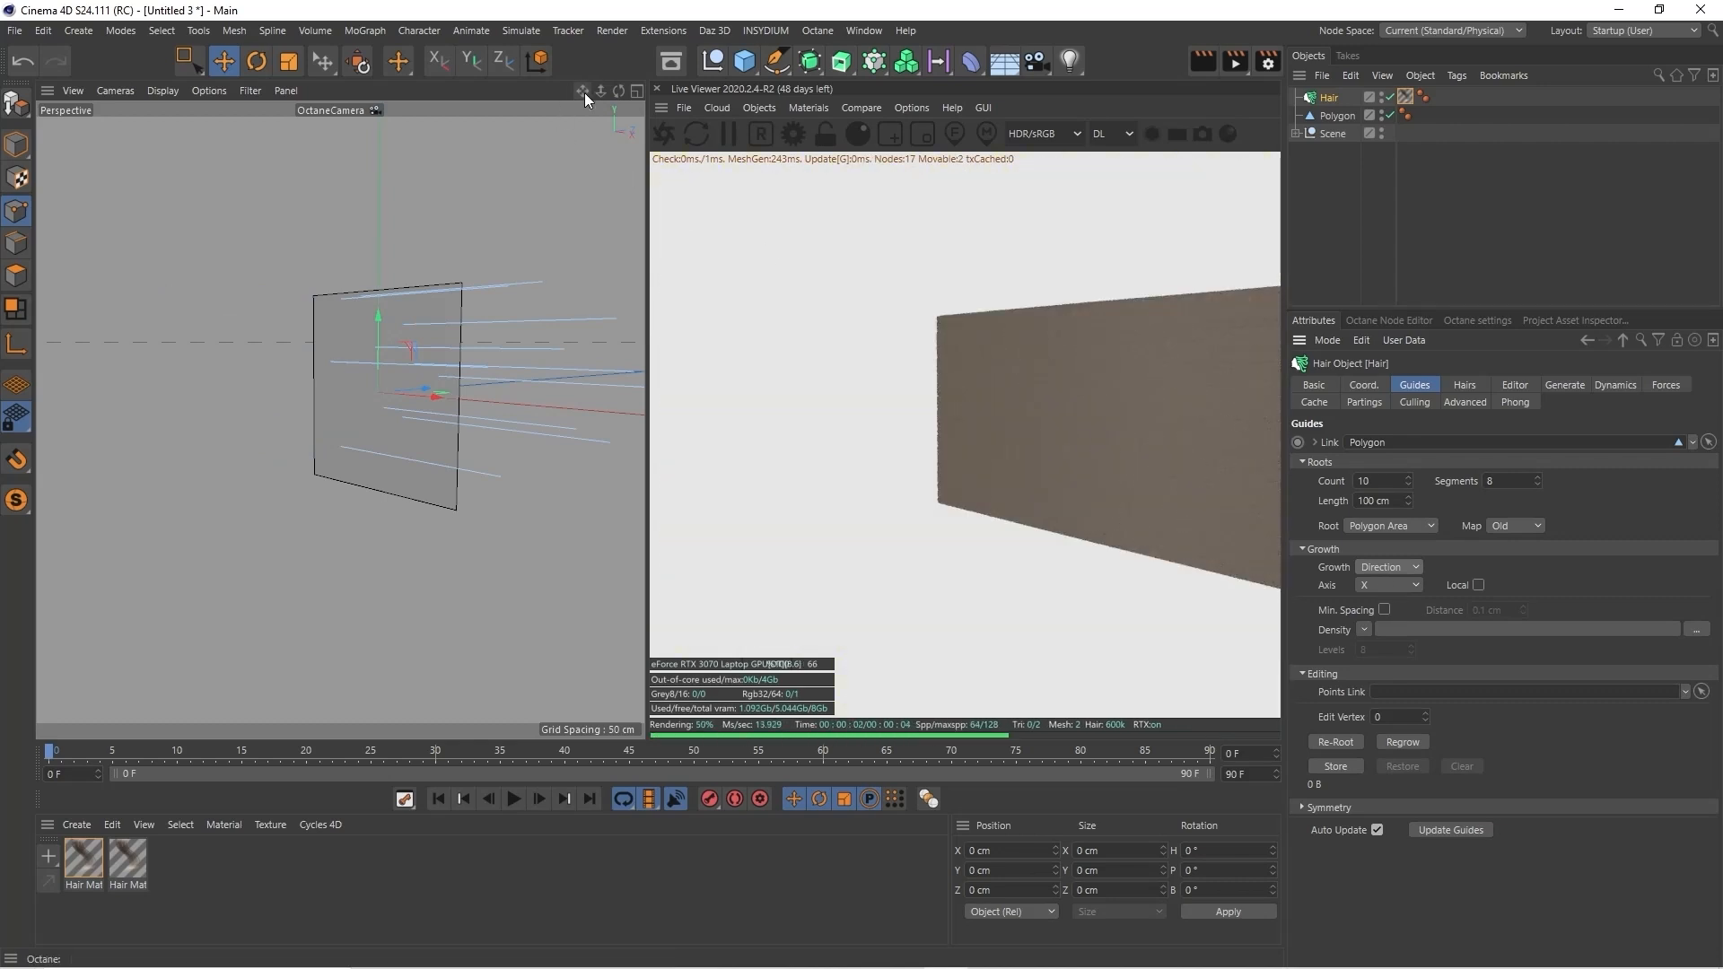
pyautogui.moveTo(585, 94); pyautogui.dragTo(512, 94)
pyautogui.click(1398, 585)
pyautogui.click(1398, 619)
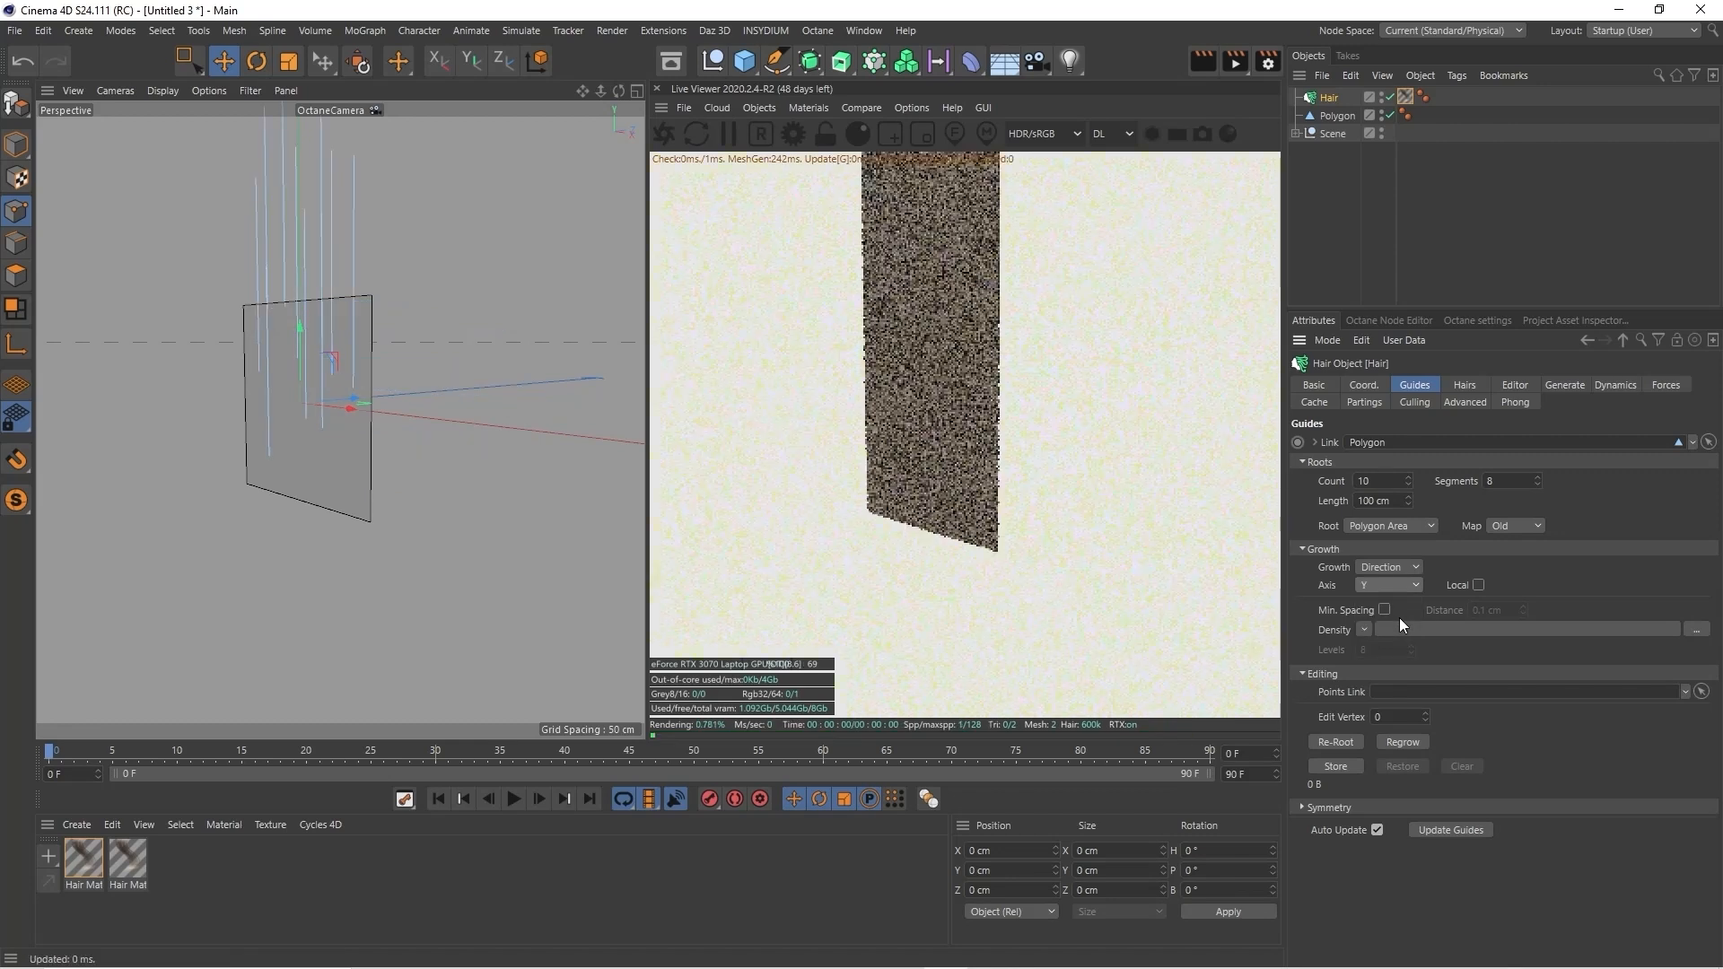
# Try Random growth for the hair guides and switch the growth back to Normals
pyautogui.click(1396, 568)
pyautogui.click(1398, 629)
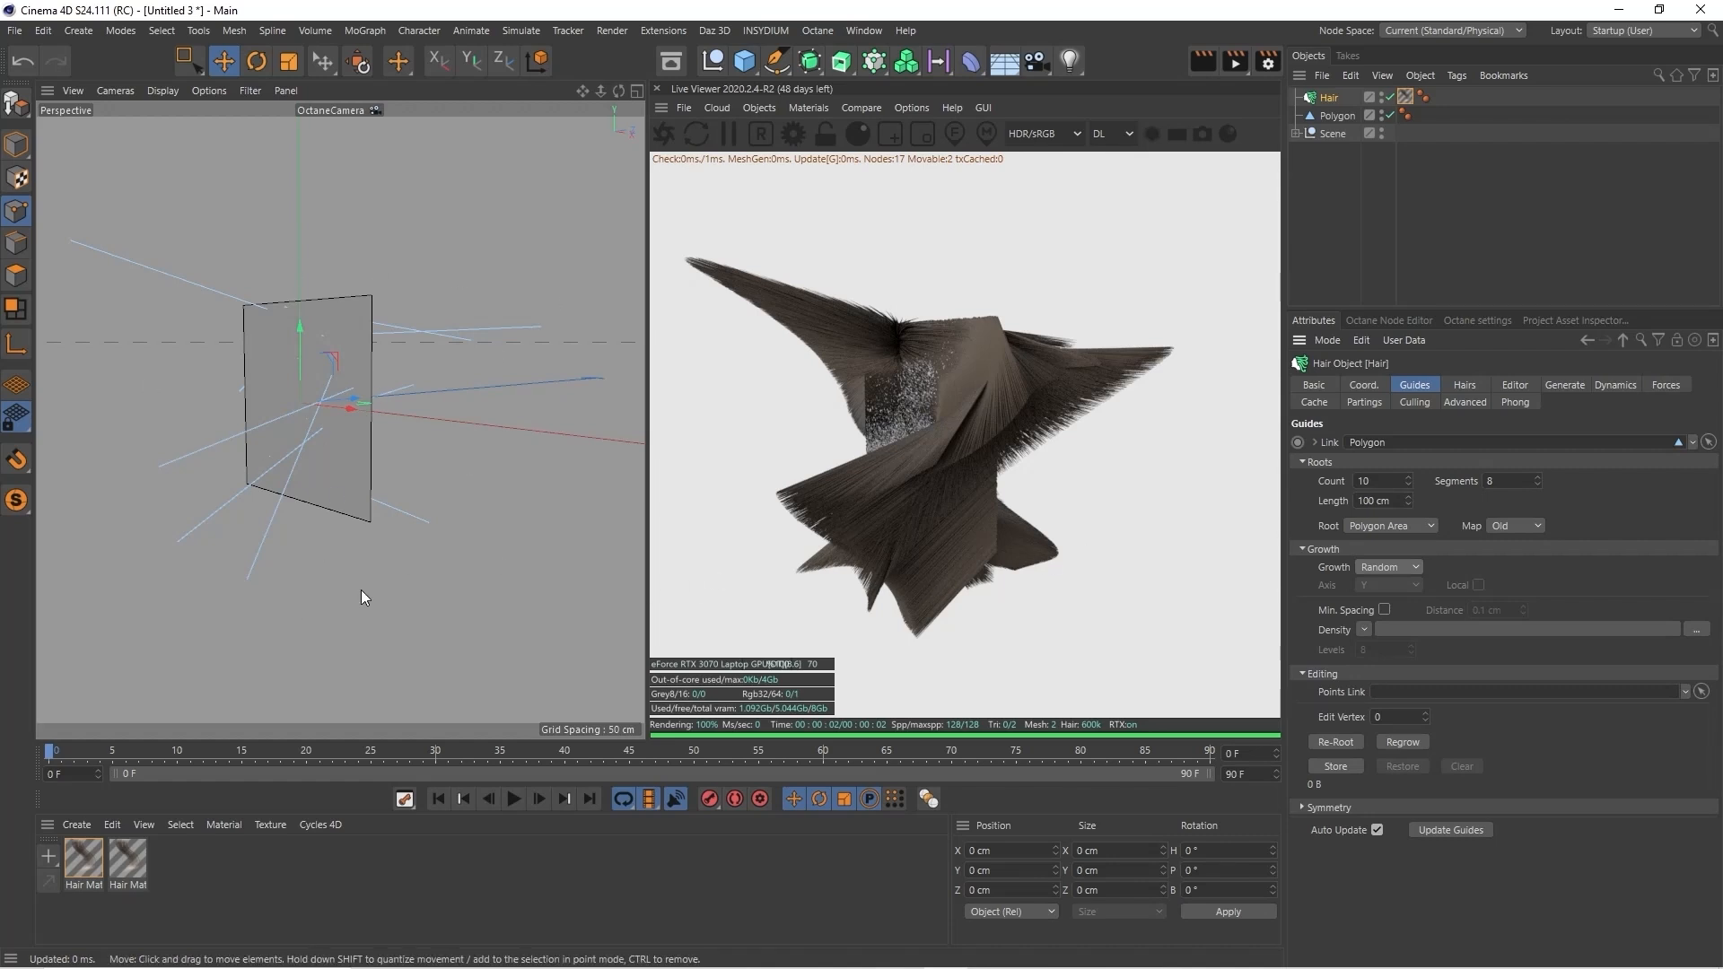
pyautogui.click(1400, 569)
pyautogui.click(1404, 589)
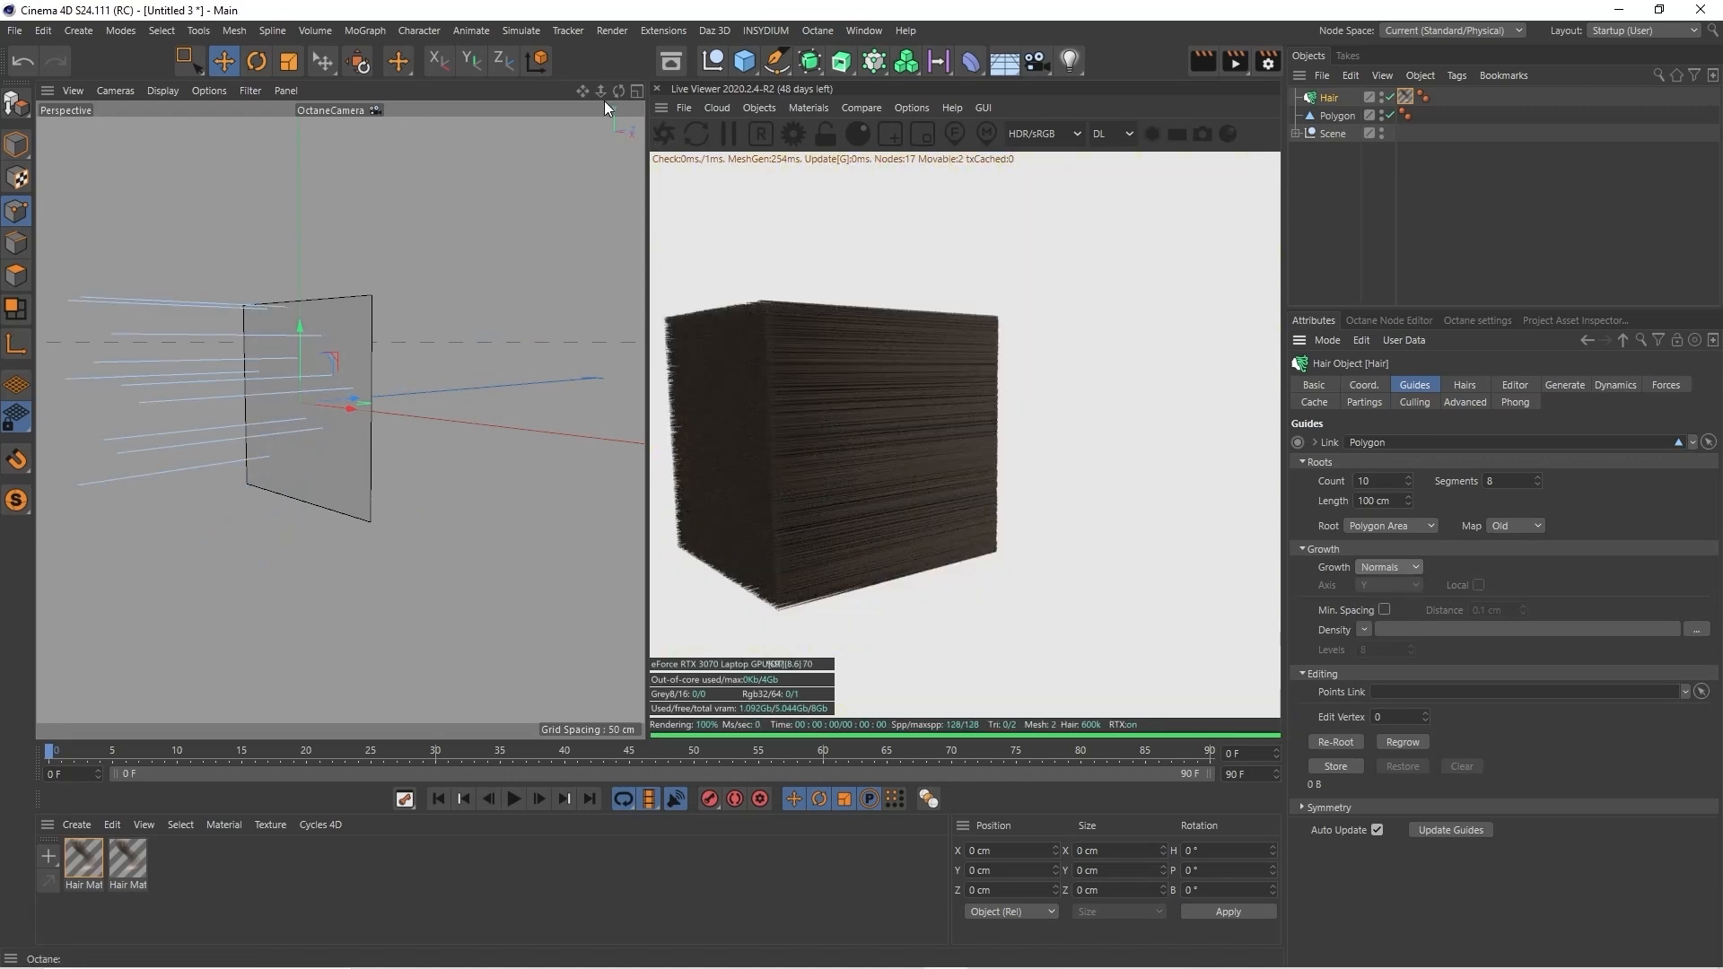
pyautogui.moveTo(584, 91); pyautogui.dragTo(648, 85)
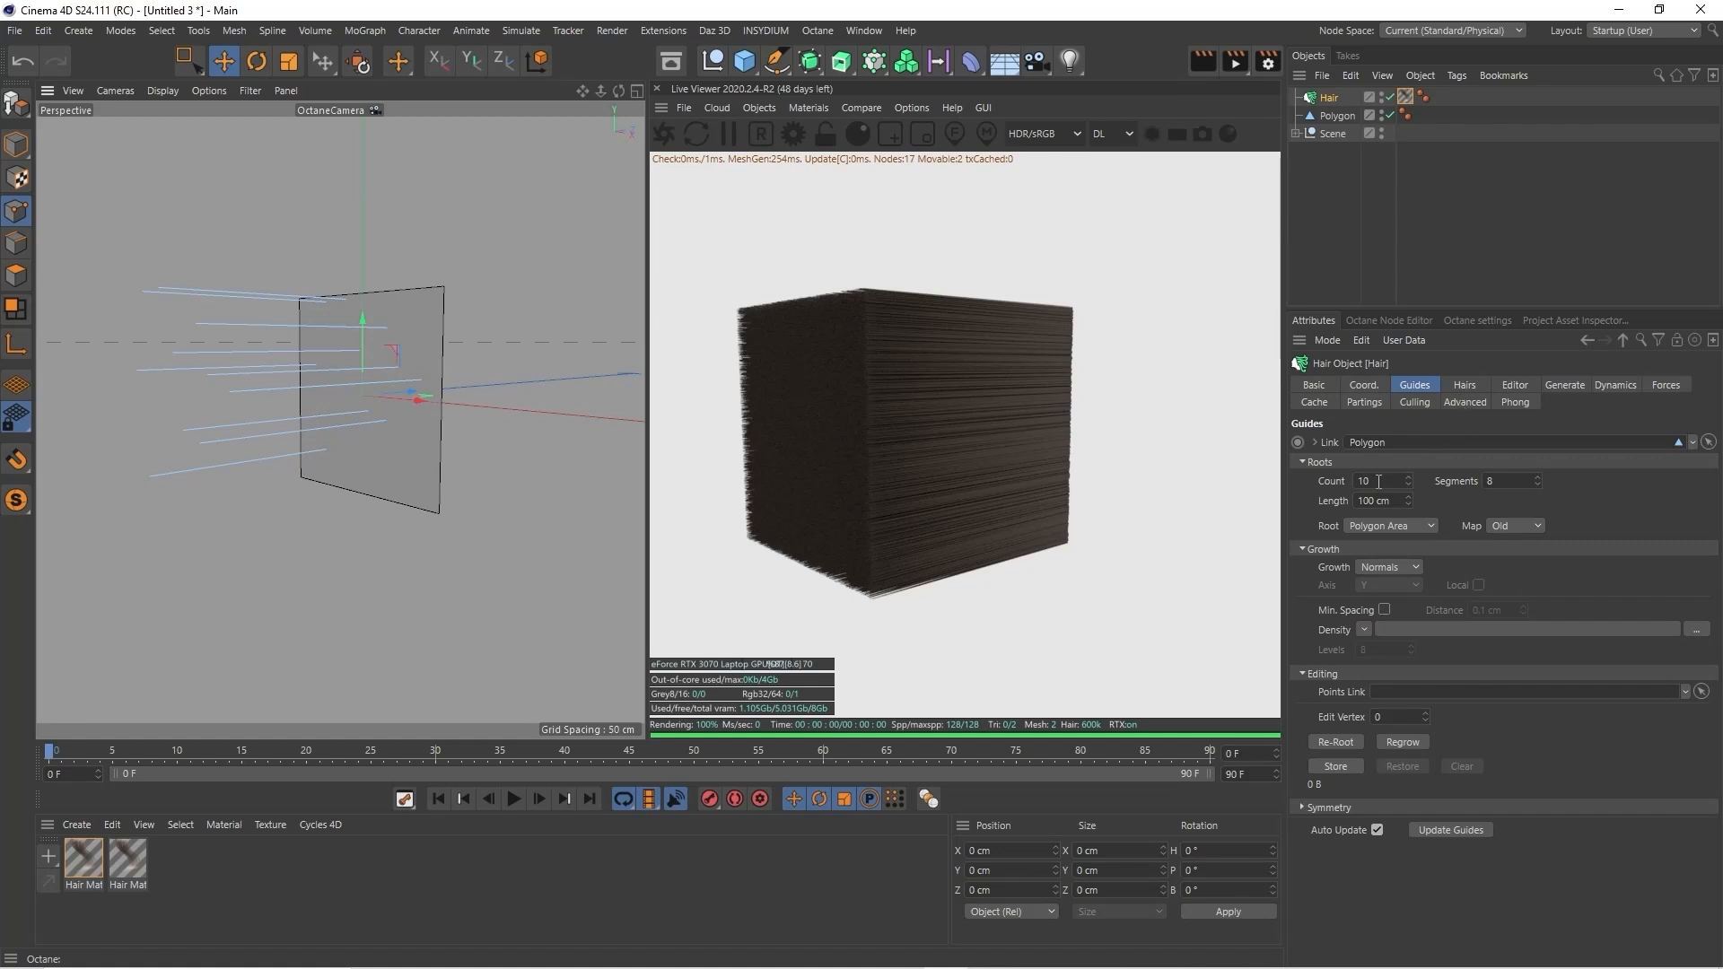
# Set the Hair object's hair count to 5000
pyautogui.click(1465, 385)
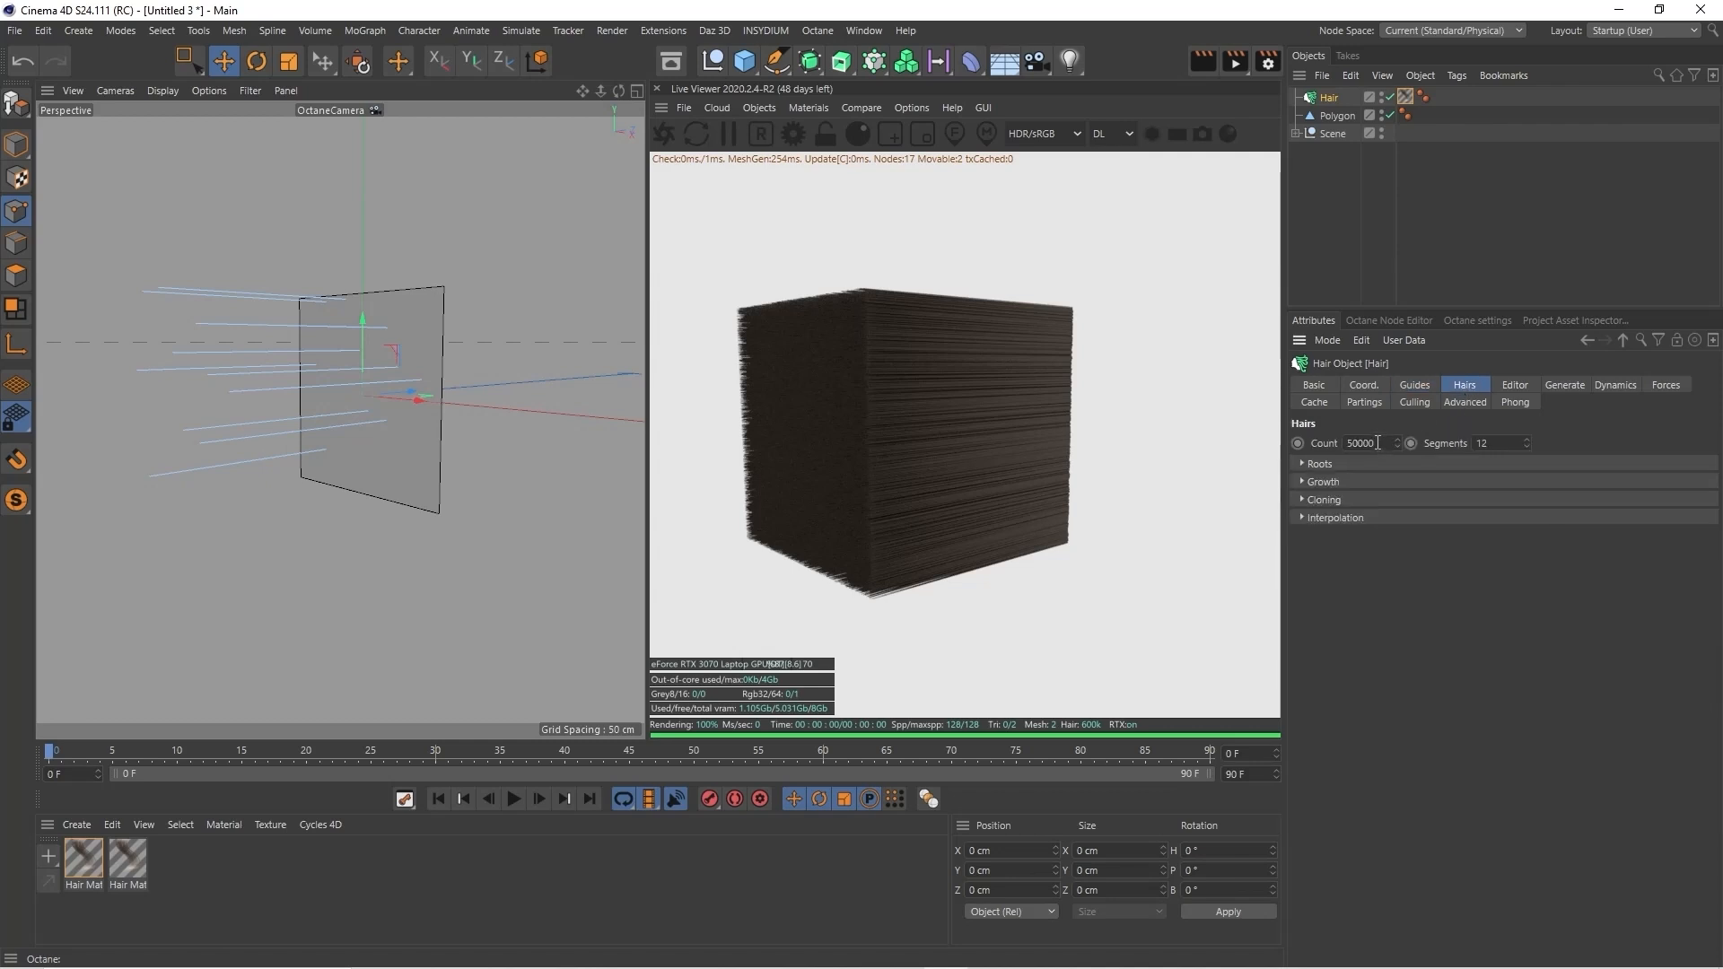
pyautogui.click(1377, 442)
pyautogui.press('BackSpace')
pyautogui.press('Return')
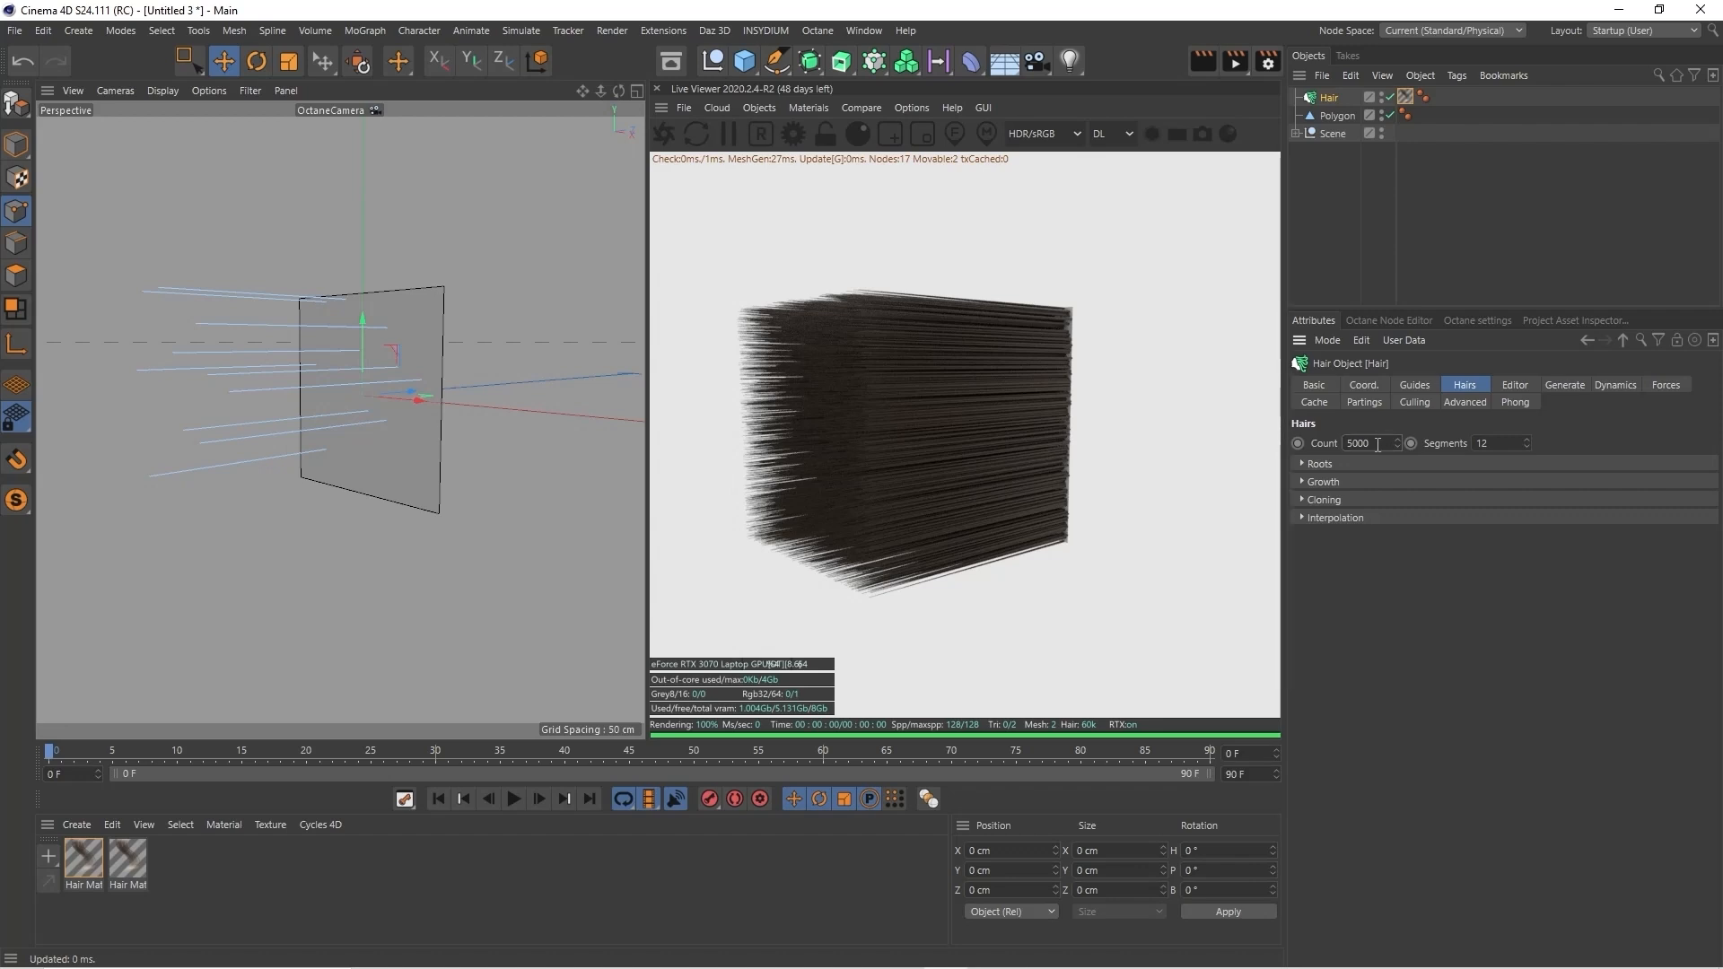
# Return to the guide settings and switch the hair mode to Points to display the points along each guide
pyautogui.click(1415, 385)
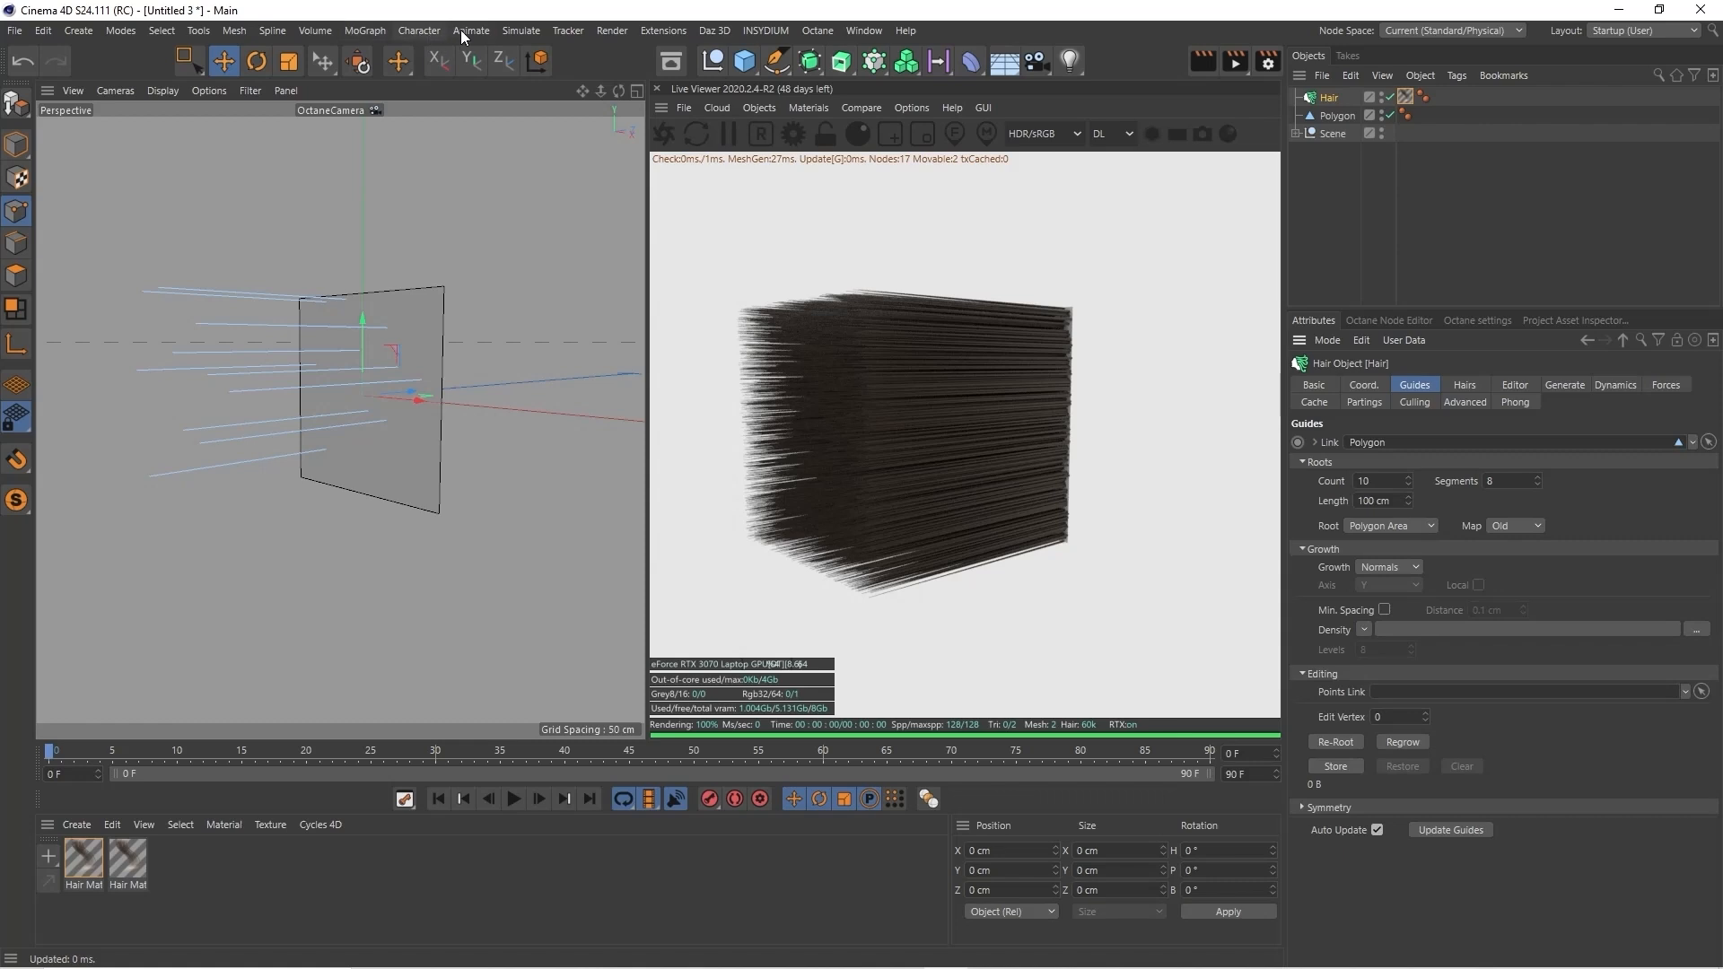
pyautogui.click(517, 32)
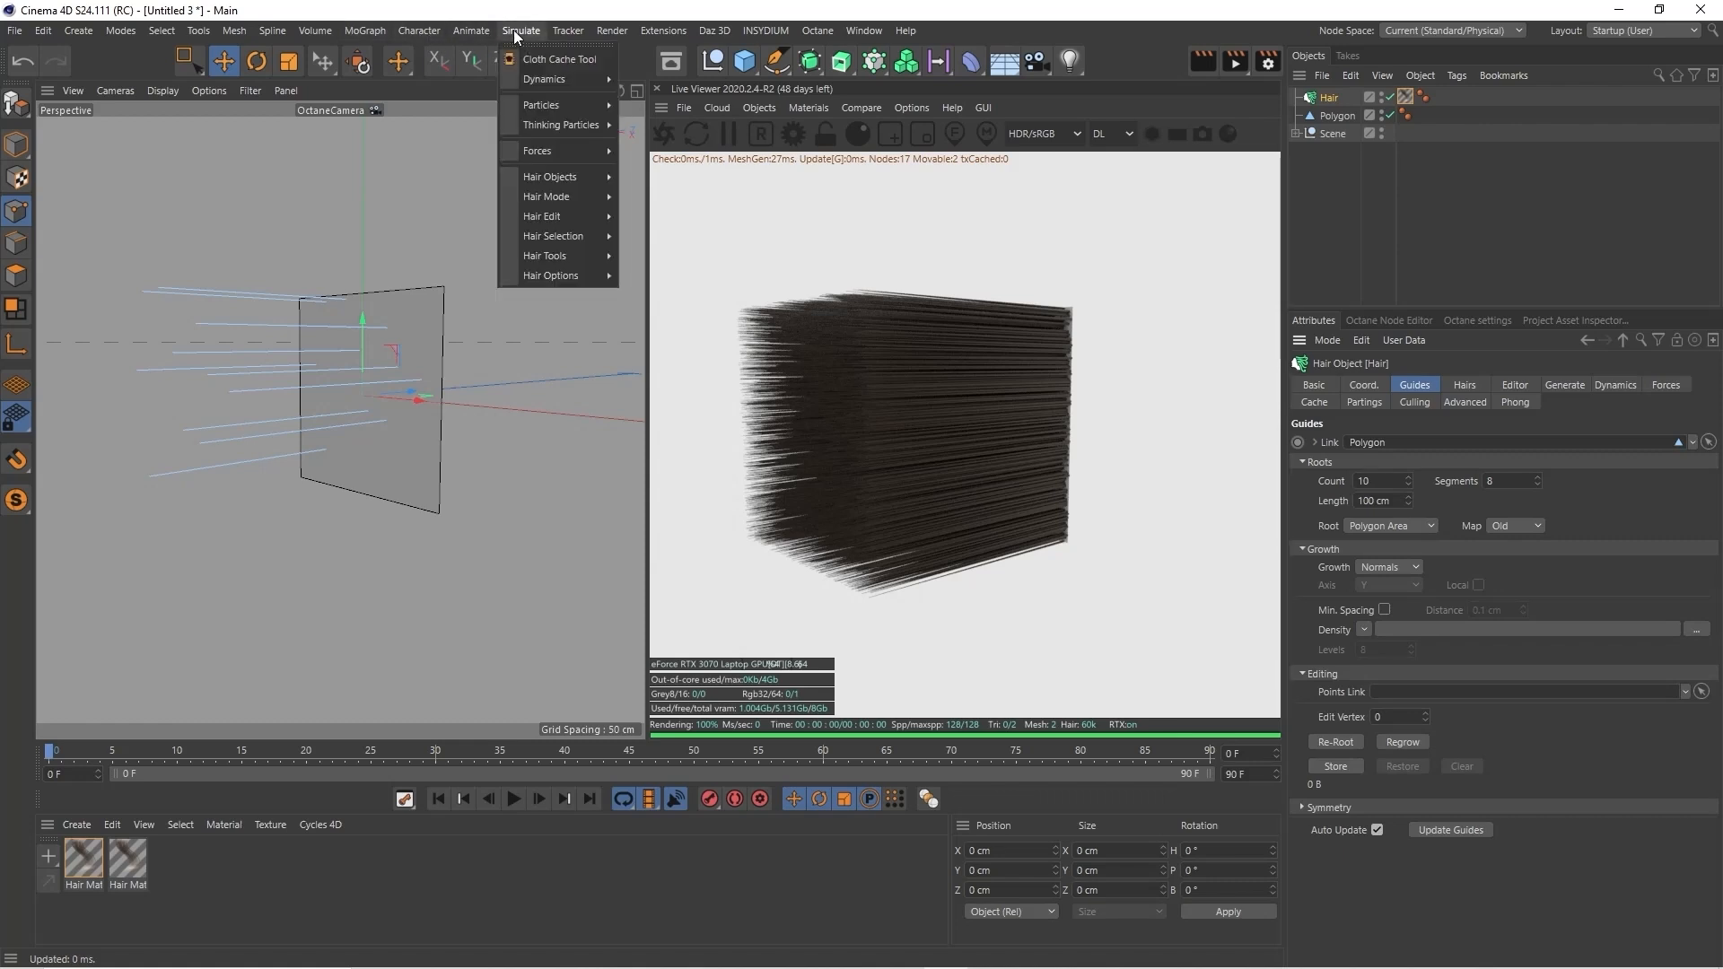
pyautogui.moveTo(579, 197)
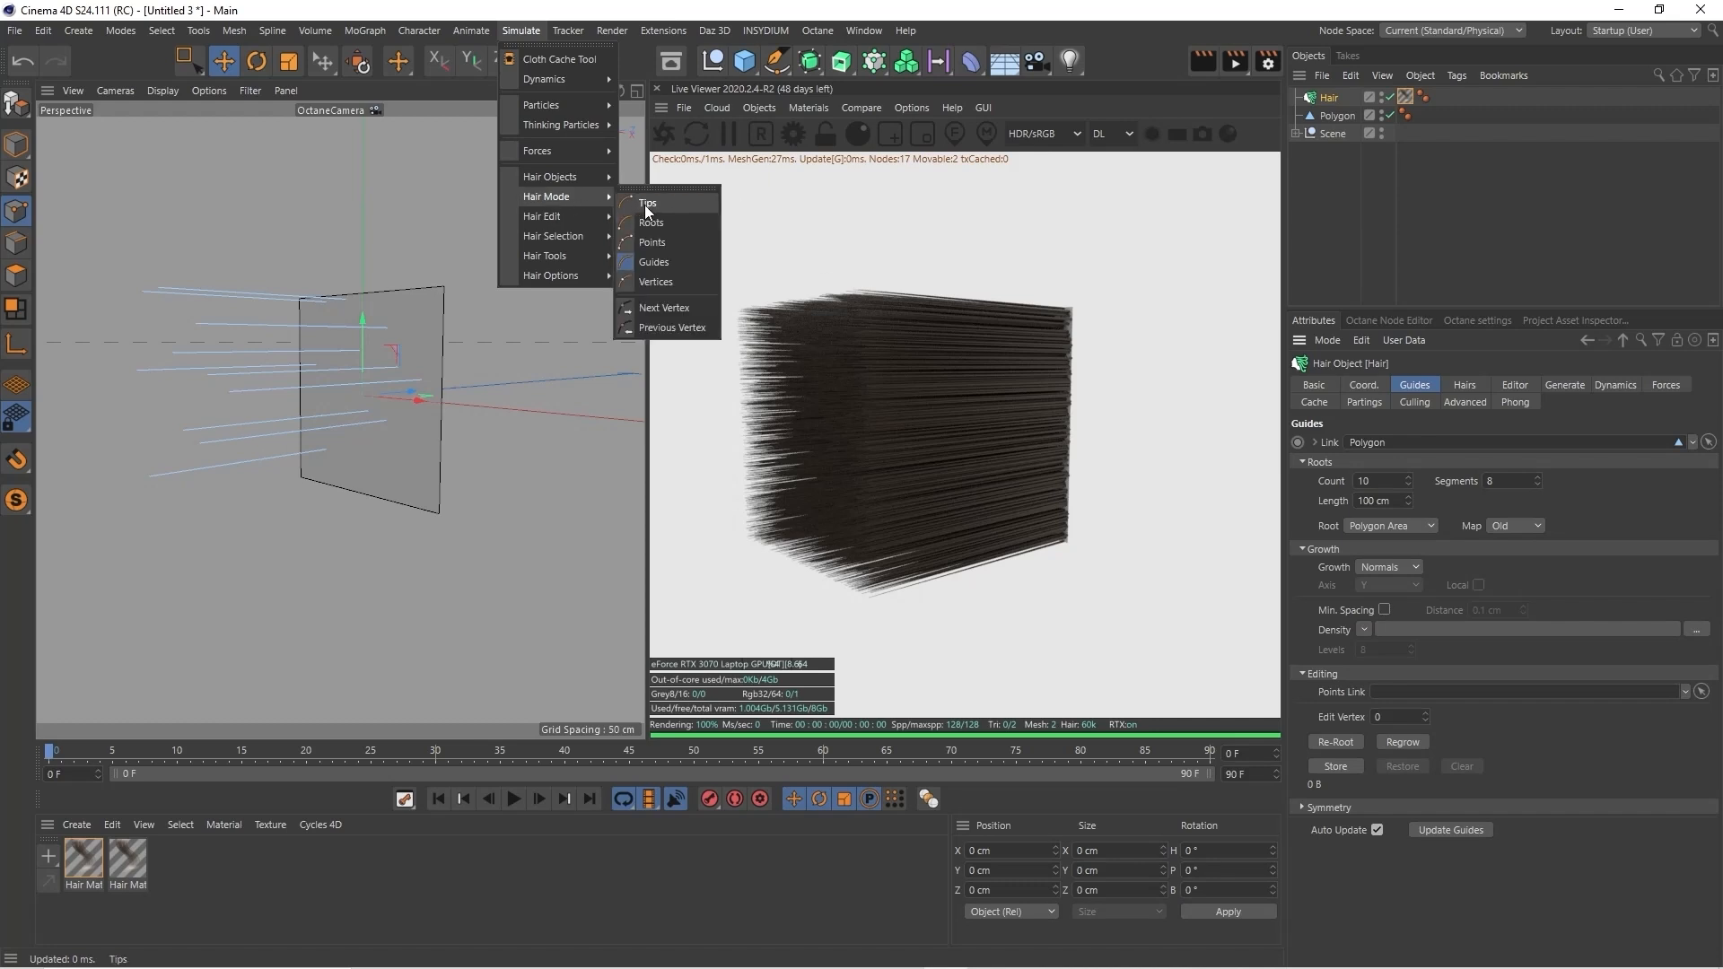
pyautogui.click(655, 244)
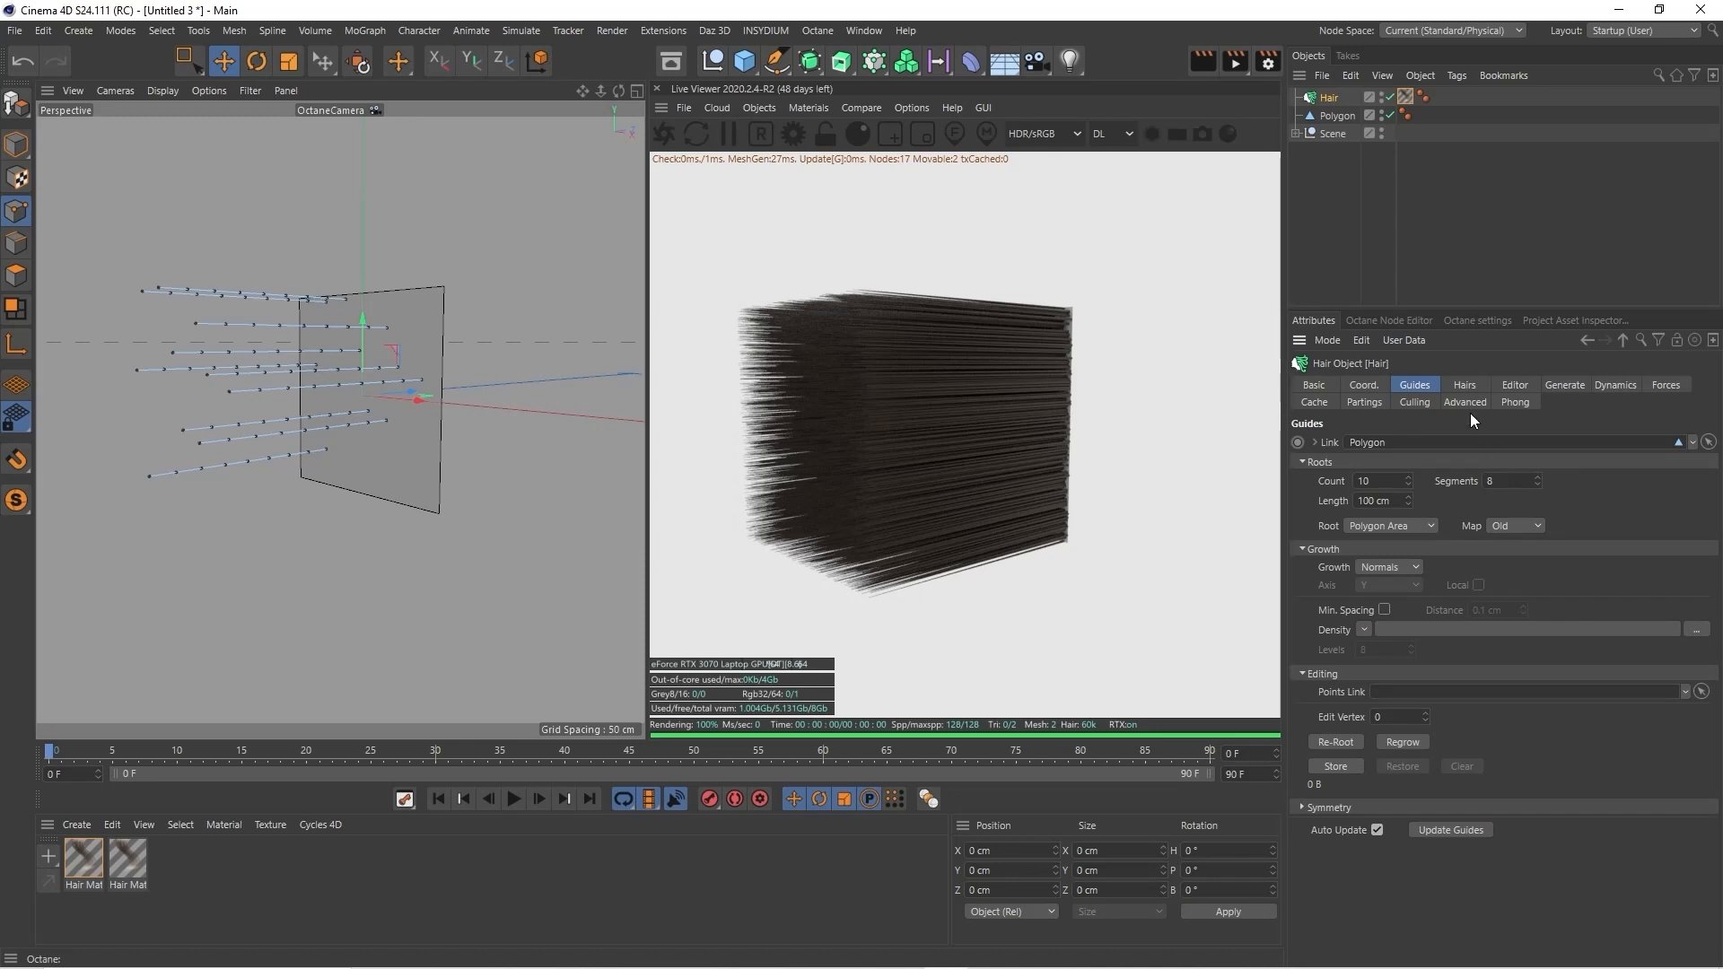
# Play the hair simulation and examine up close how the segmented guides bend
pyautogui.click(1463, 385)
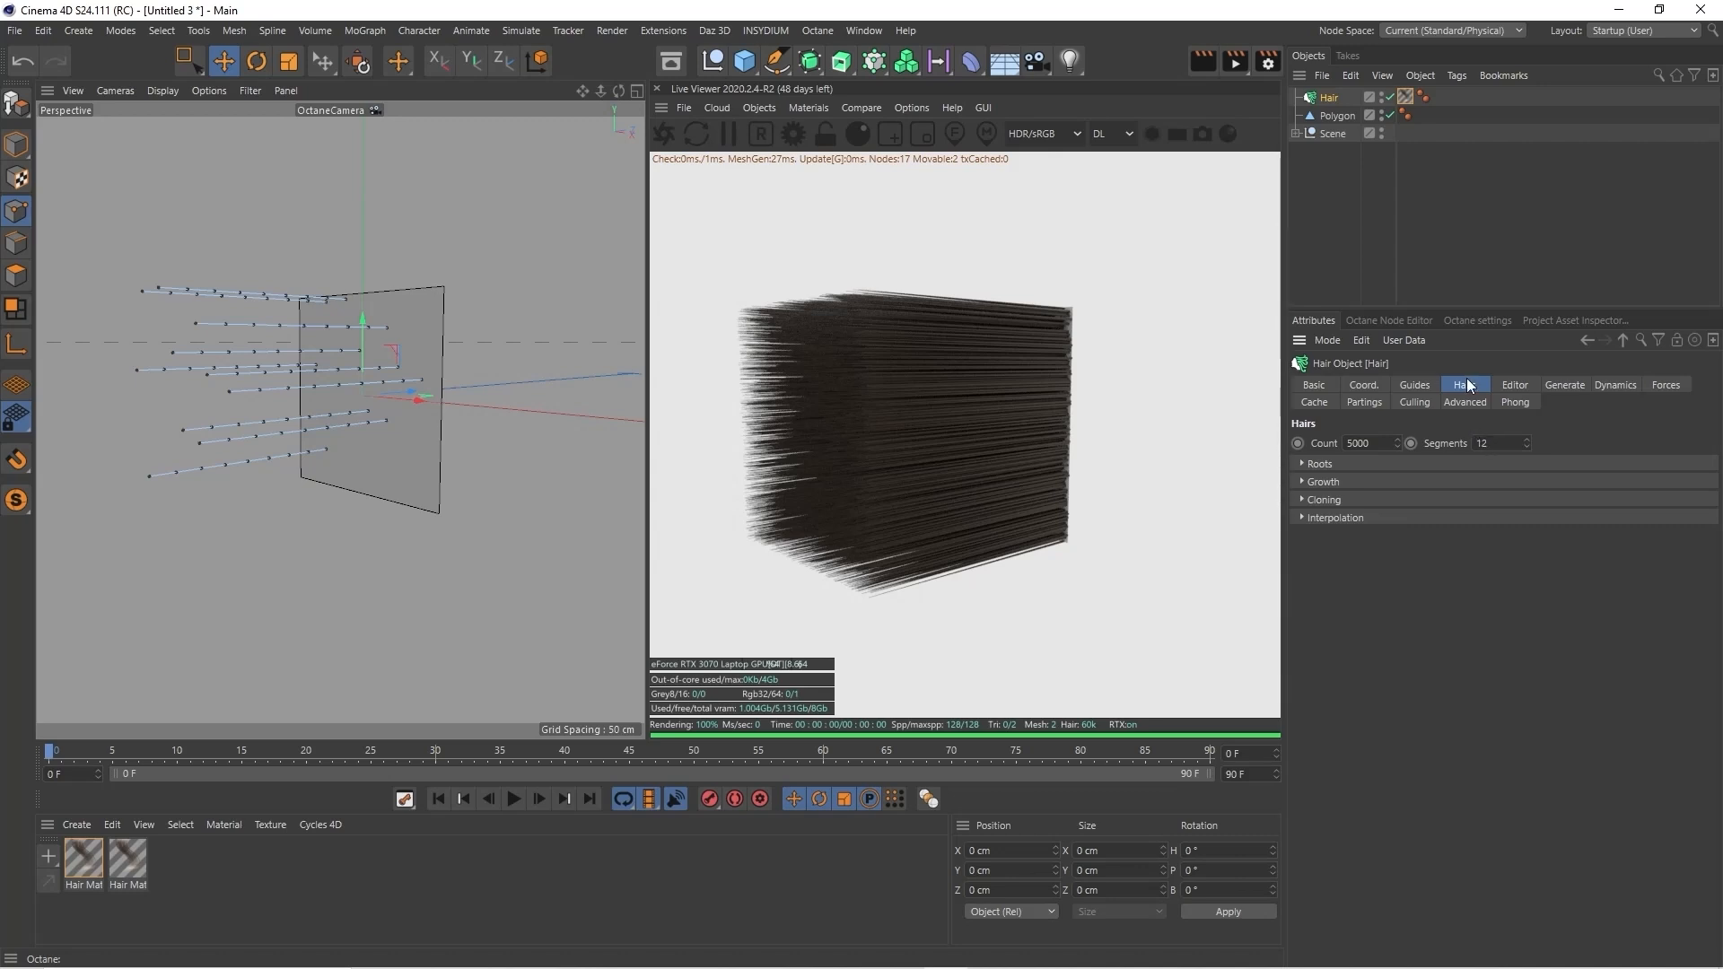
pyautogui.click(1425, 387)
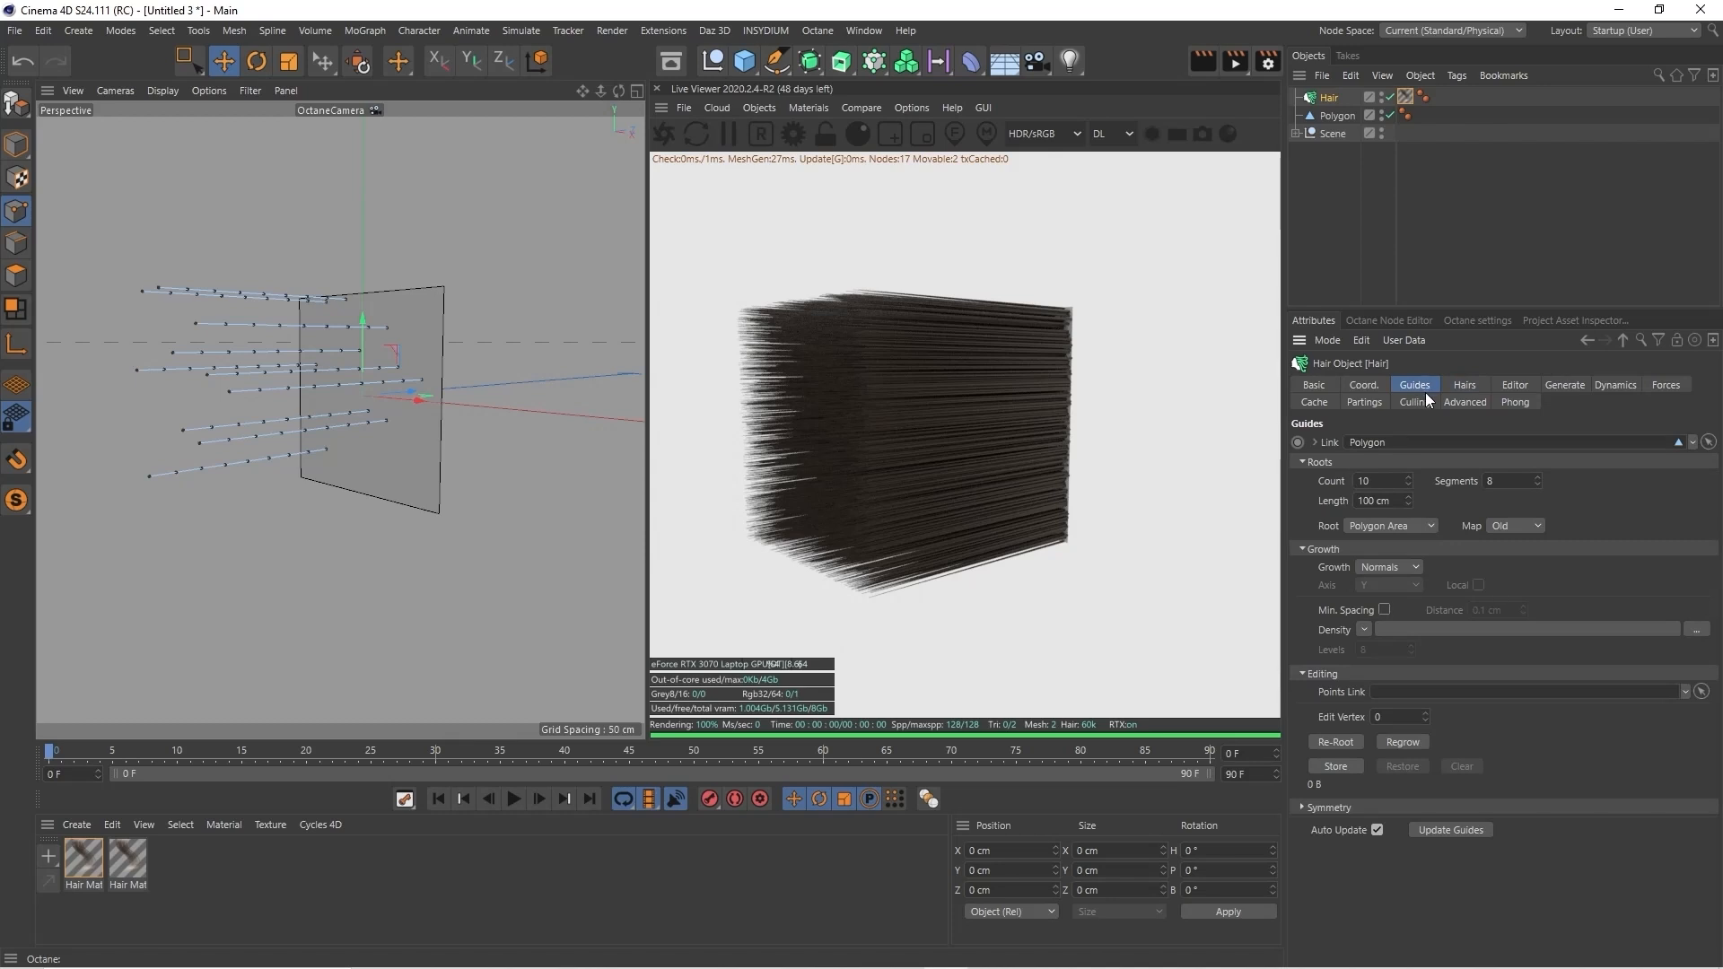
pyautogui.click(514, 800)
pyautogui.click(514, 800)
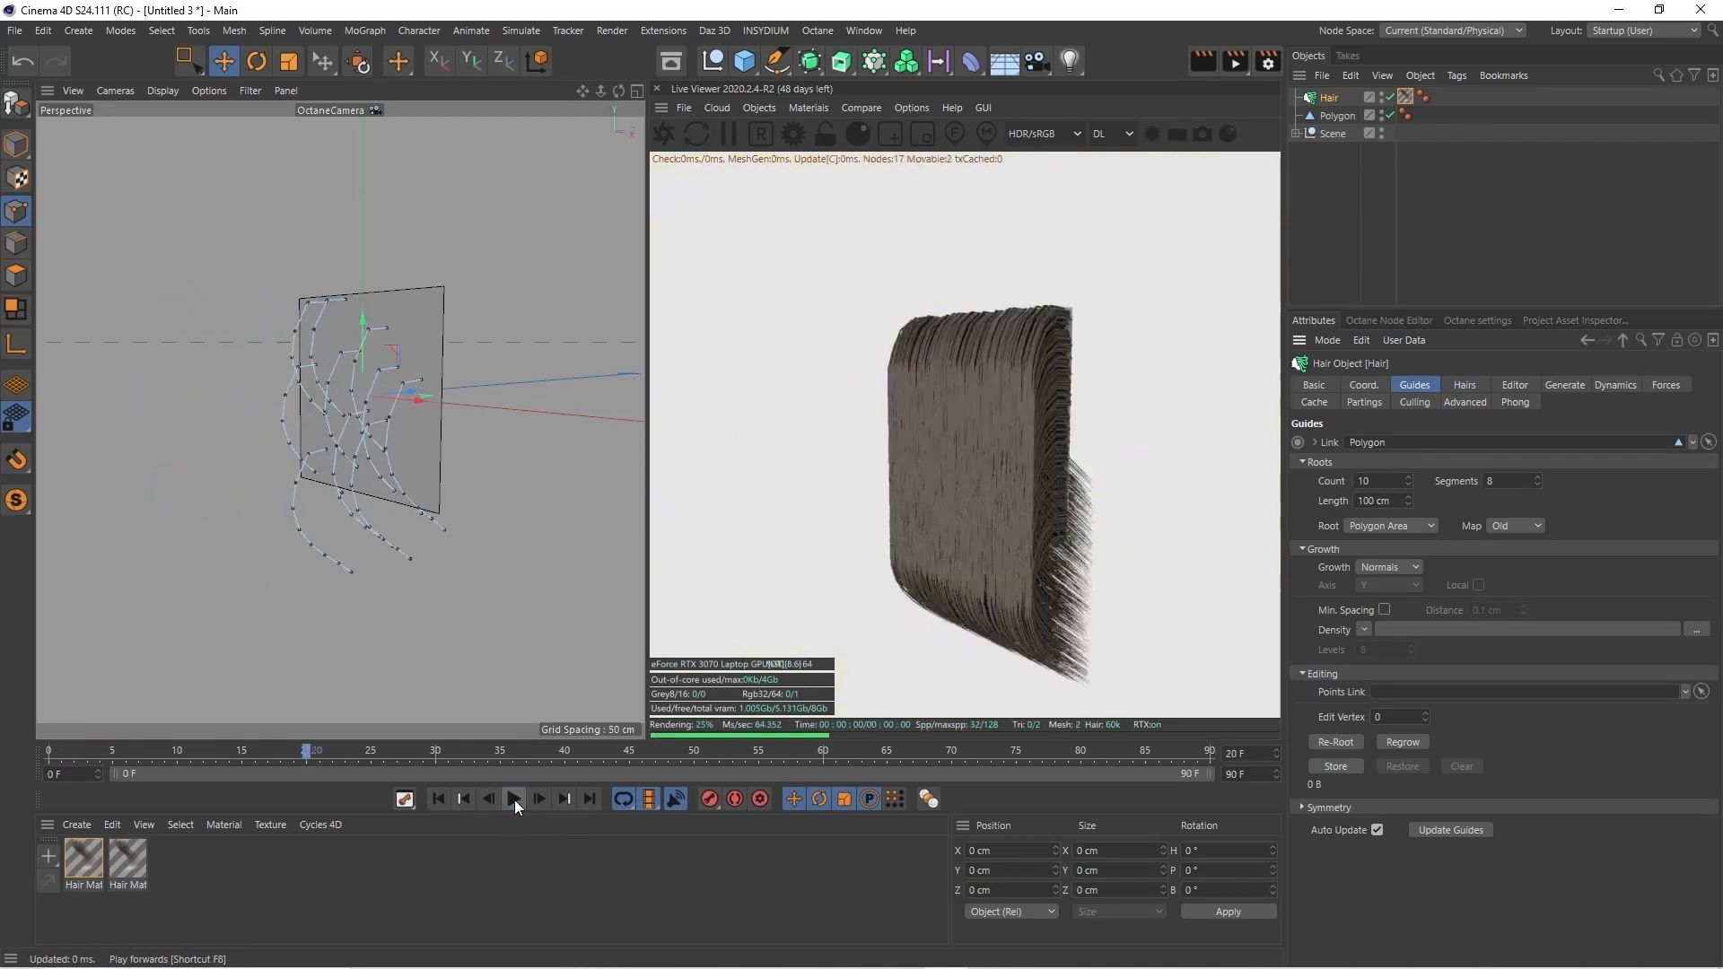
pyautogui.moveTo(603, 88); pyautogui.dragTo(601, 606)
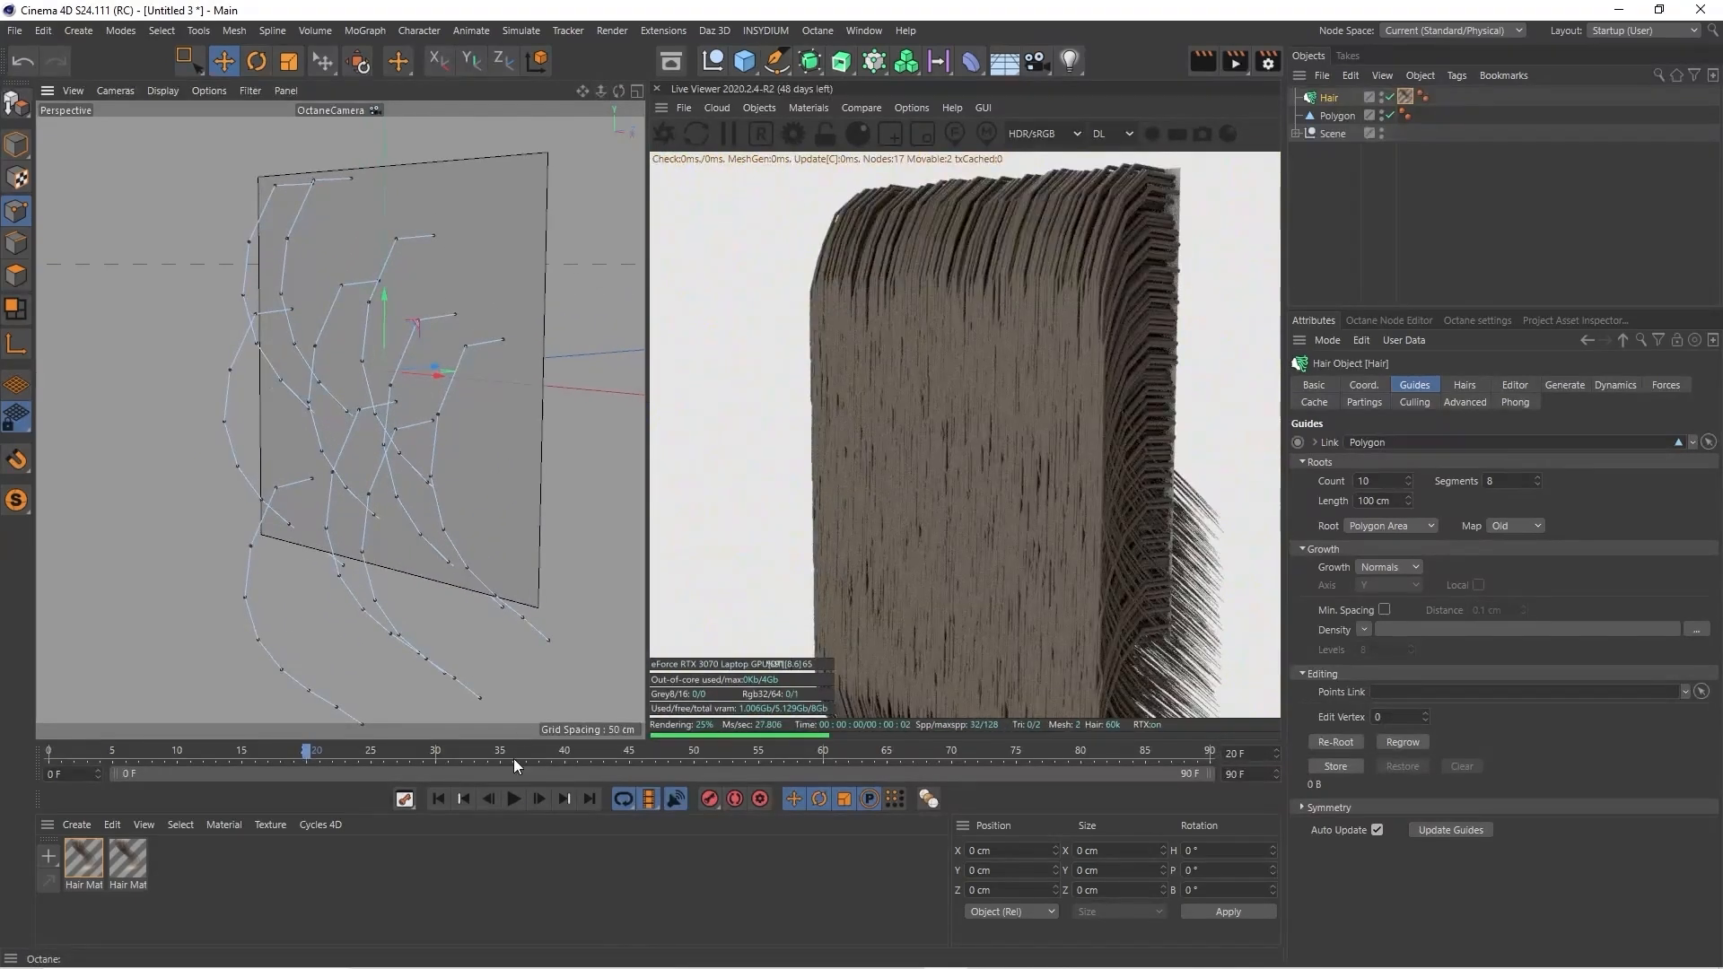
pyautogui.click(514, 798)
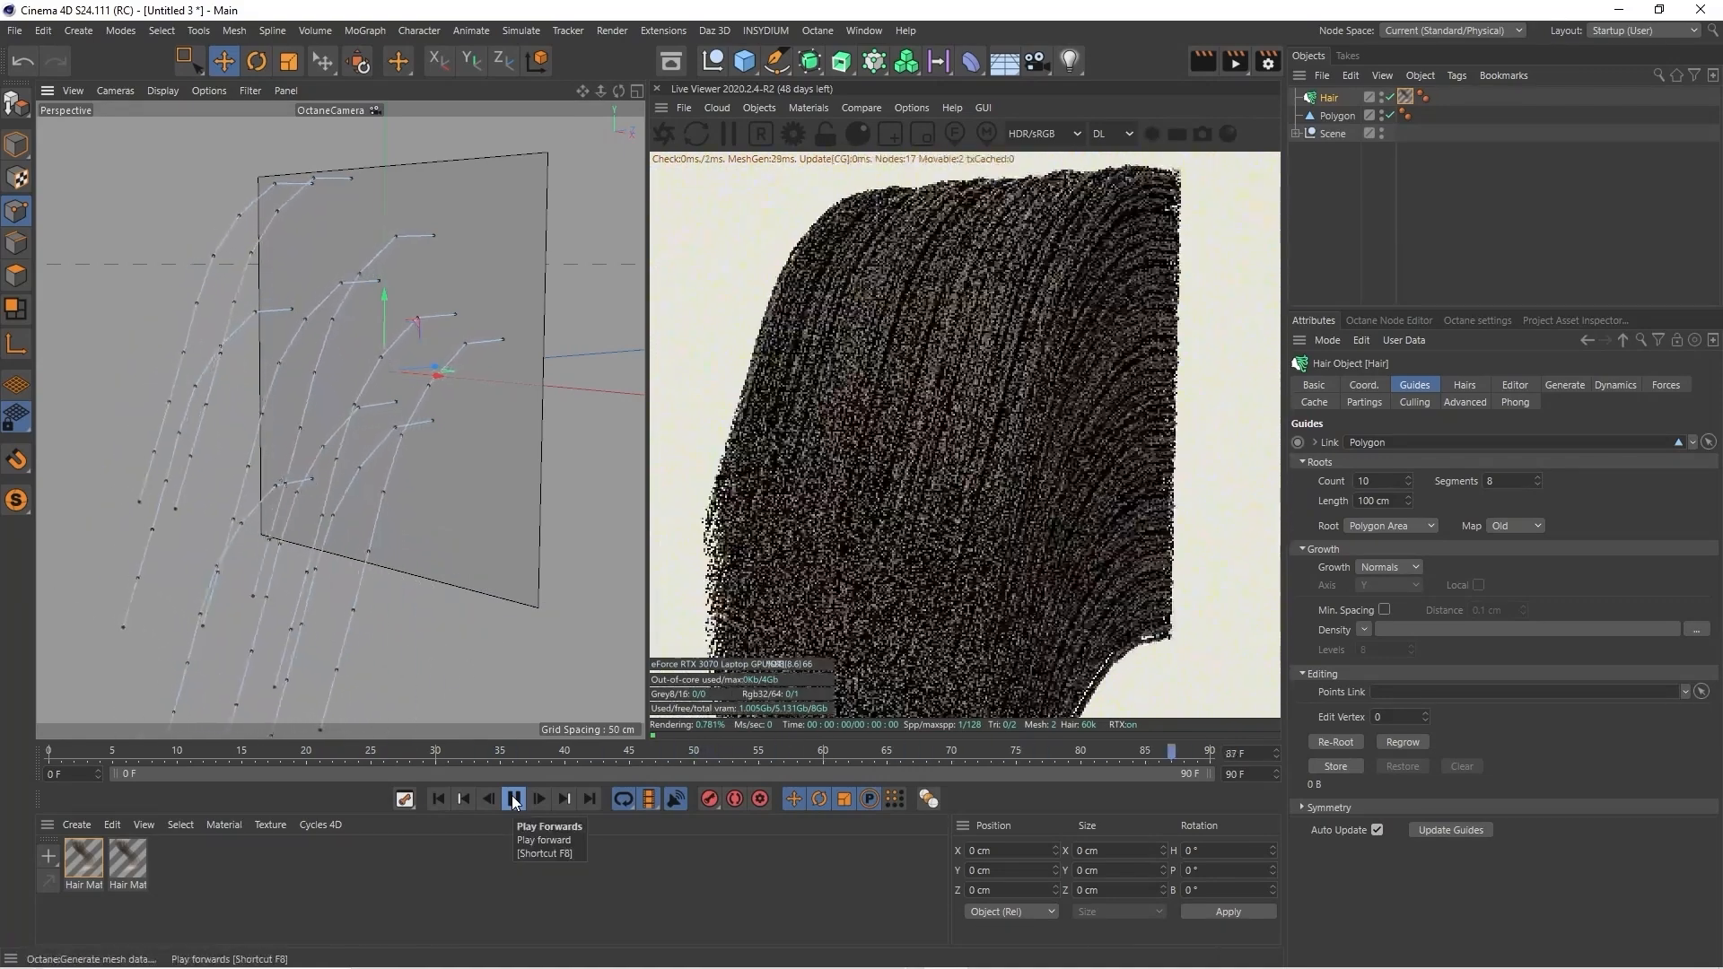
pyautogui.click(514, 799)
# Set the hair guides' segments to 25 and return the timeline to the first frame
pyautogui.click(1513, 481)
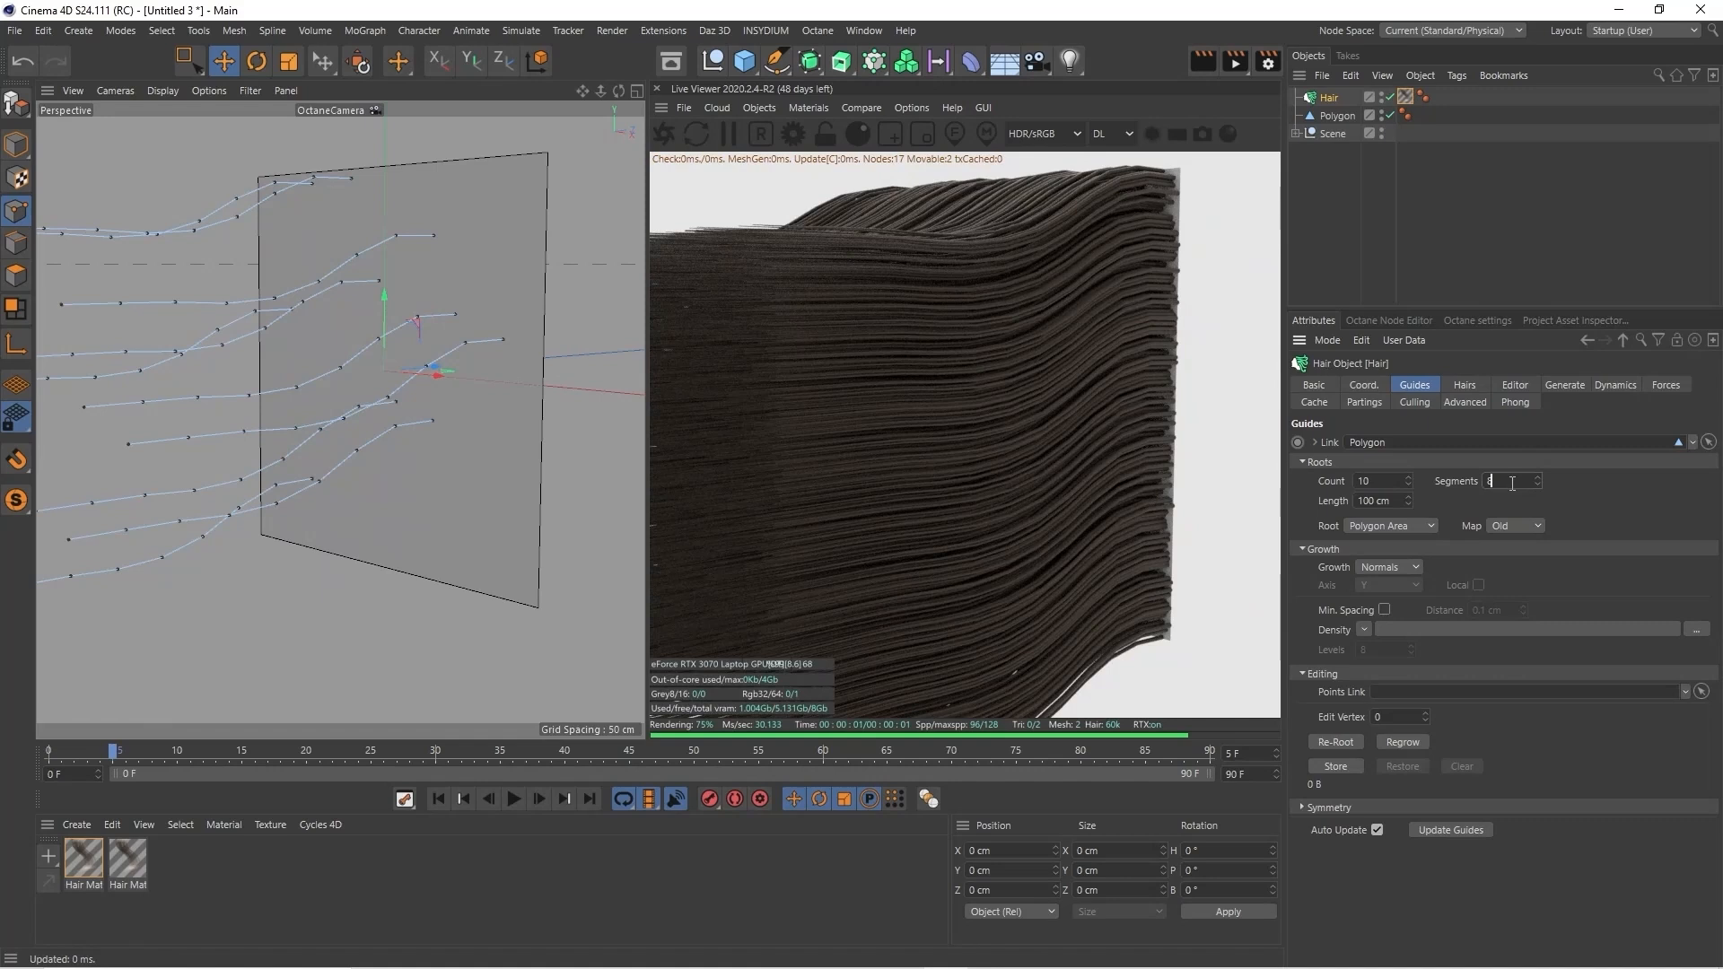
pyautogui.press('BackSpace')
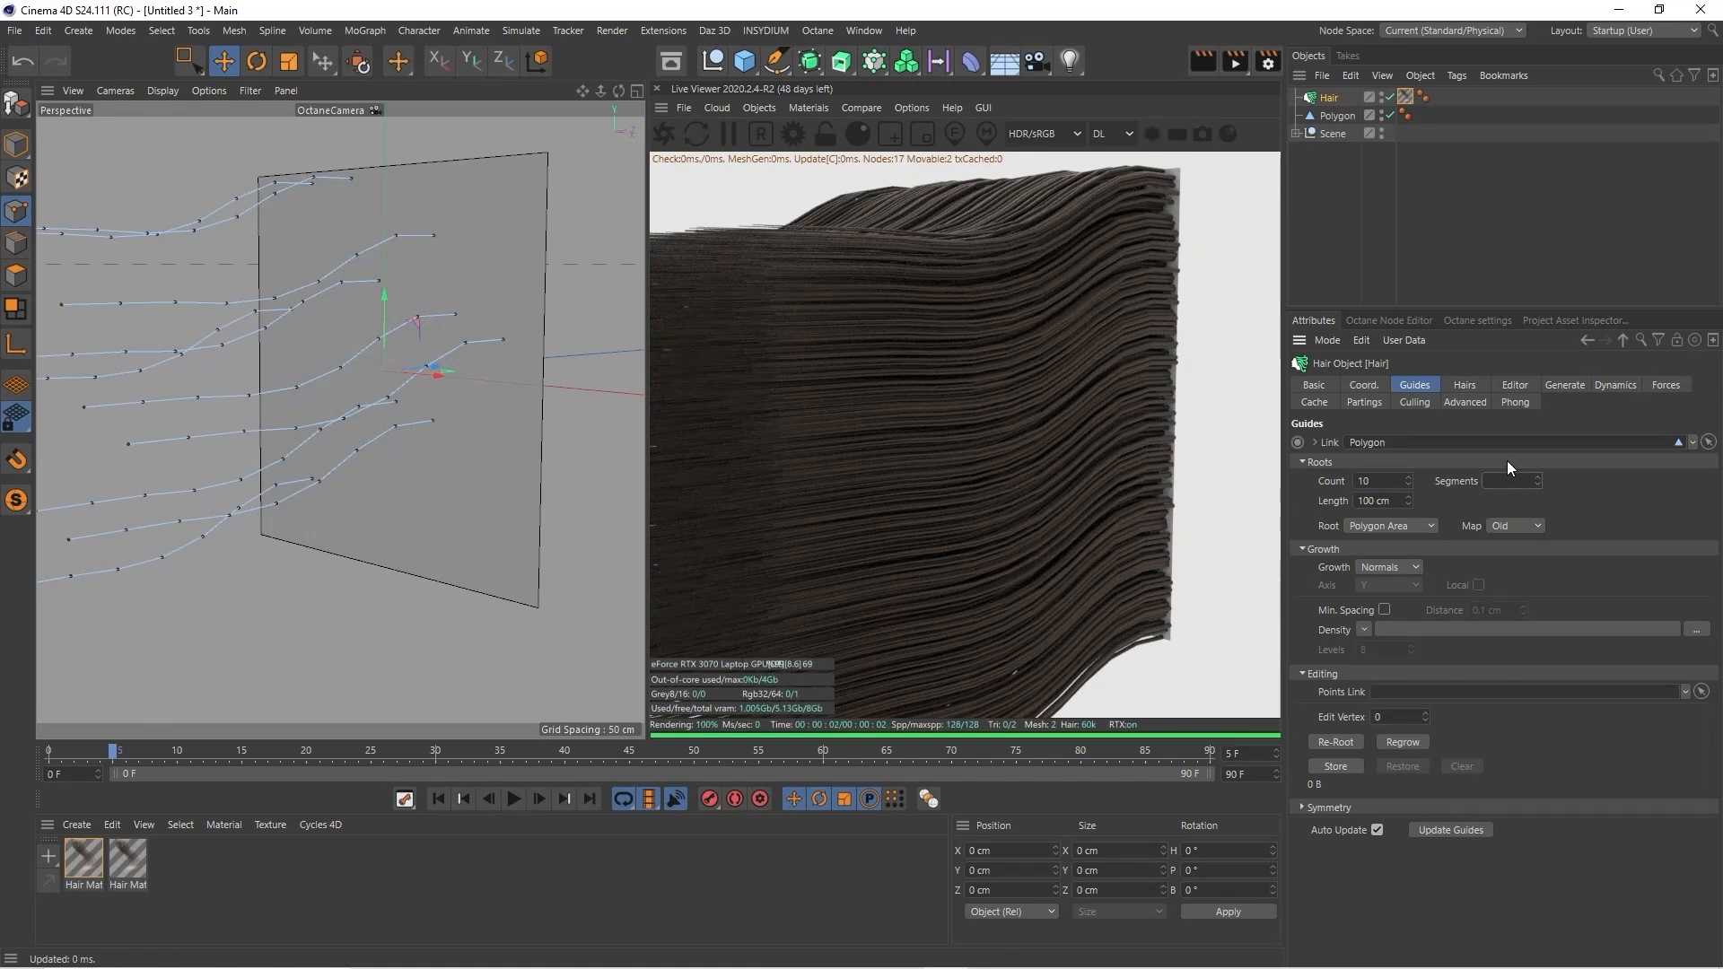
pyautogui.write('25')
pyautogui.press('Tab')
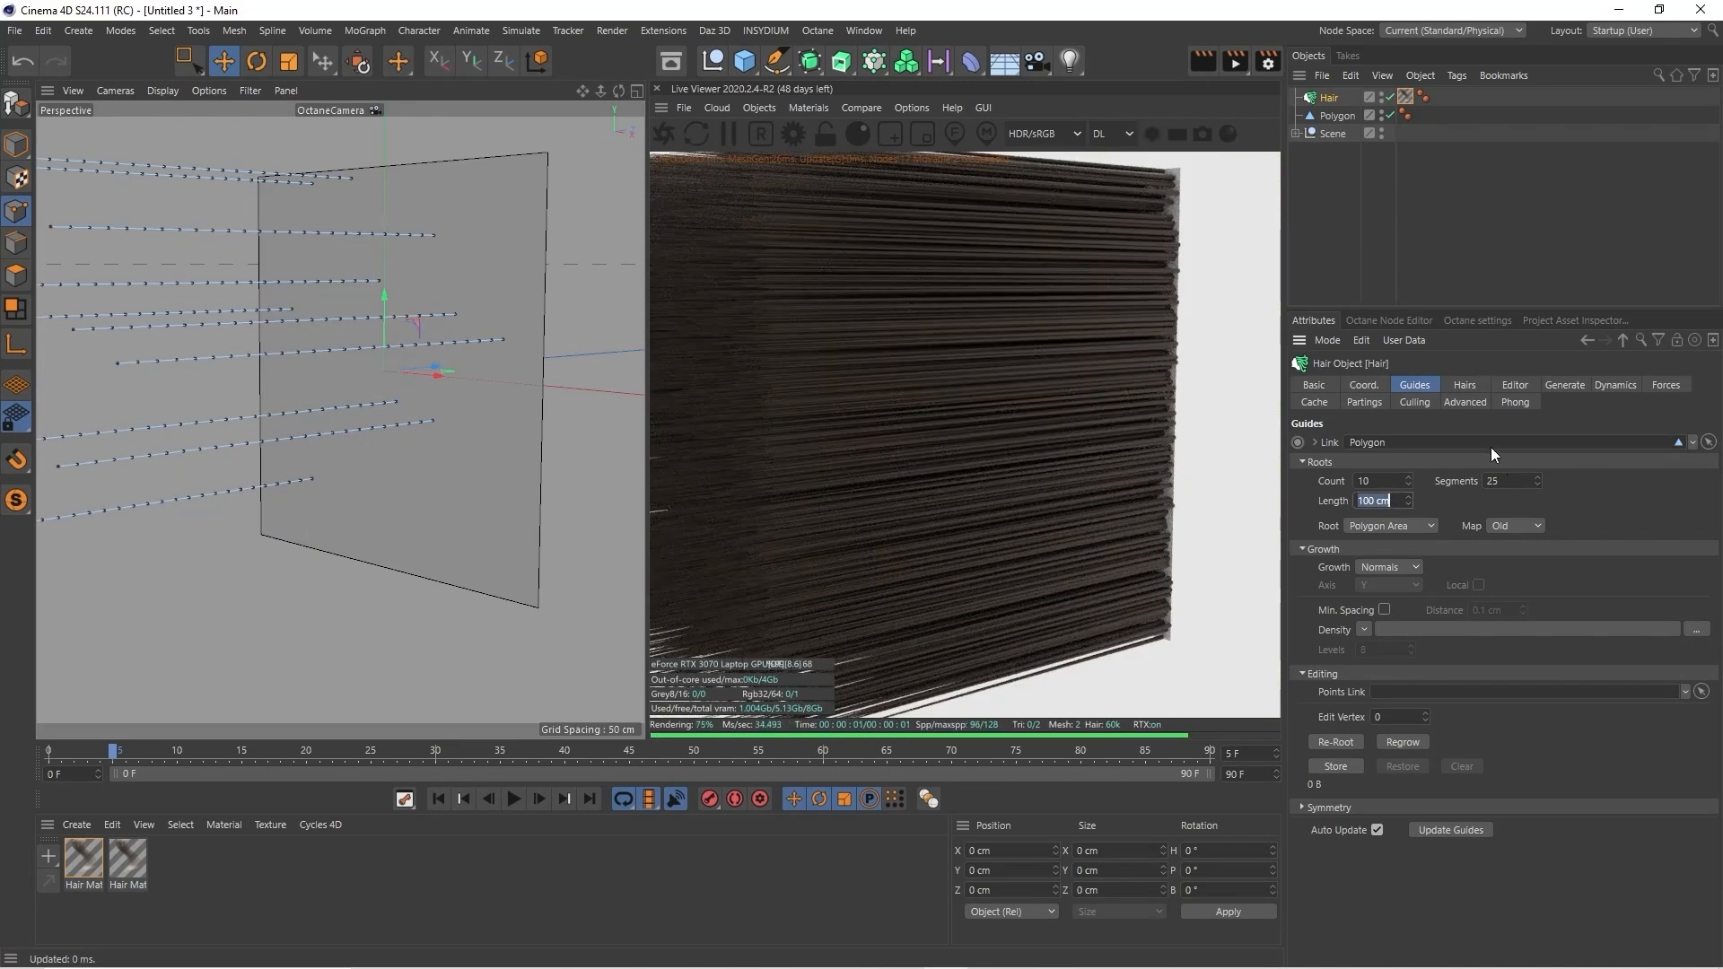
pyautogui.click(439, 797)
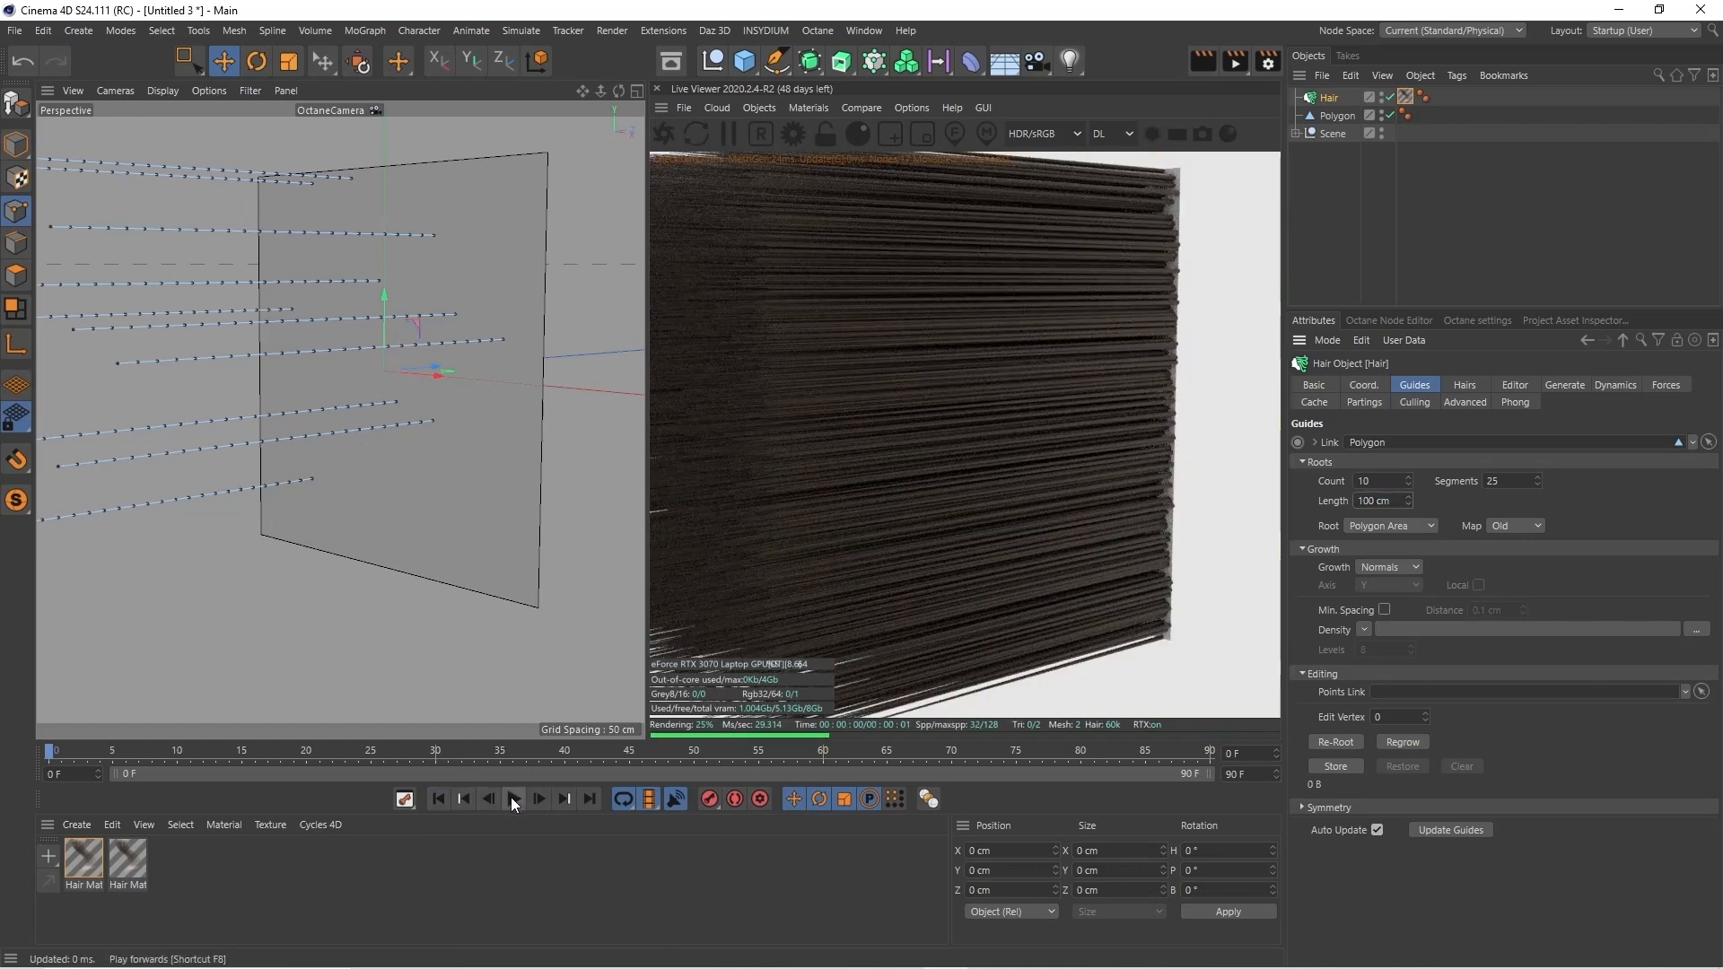
# Play the simulation to examine how the guides bend with 25 segments, and rewind to the first frame
pyautogui.click(512, 798)
pyautogui.click(512, 797)
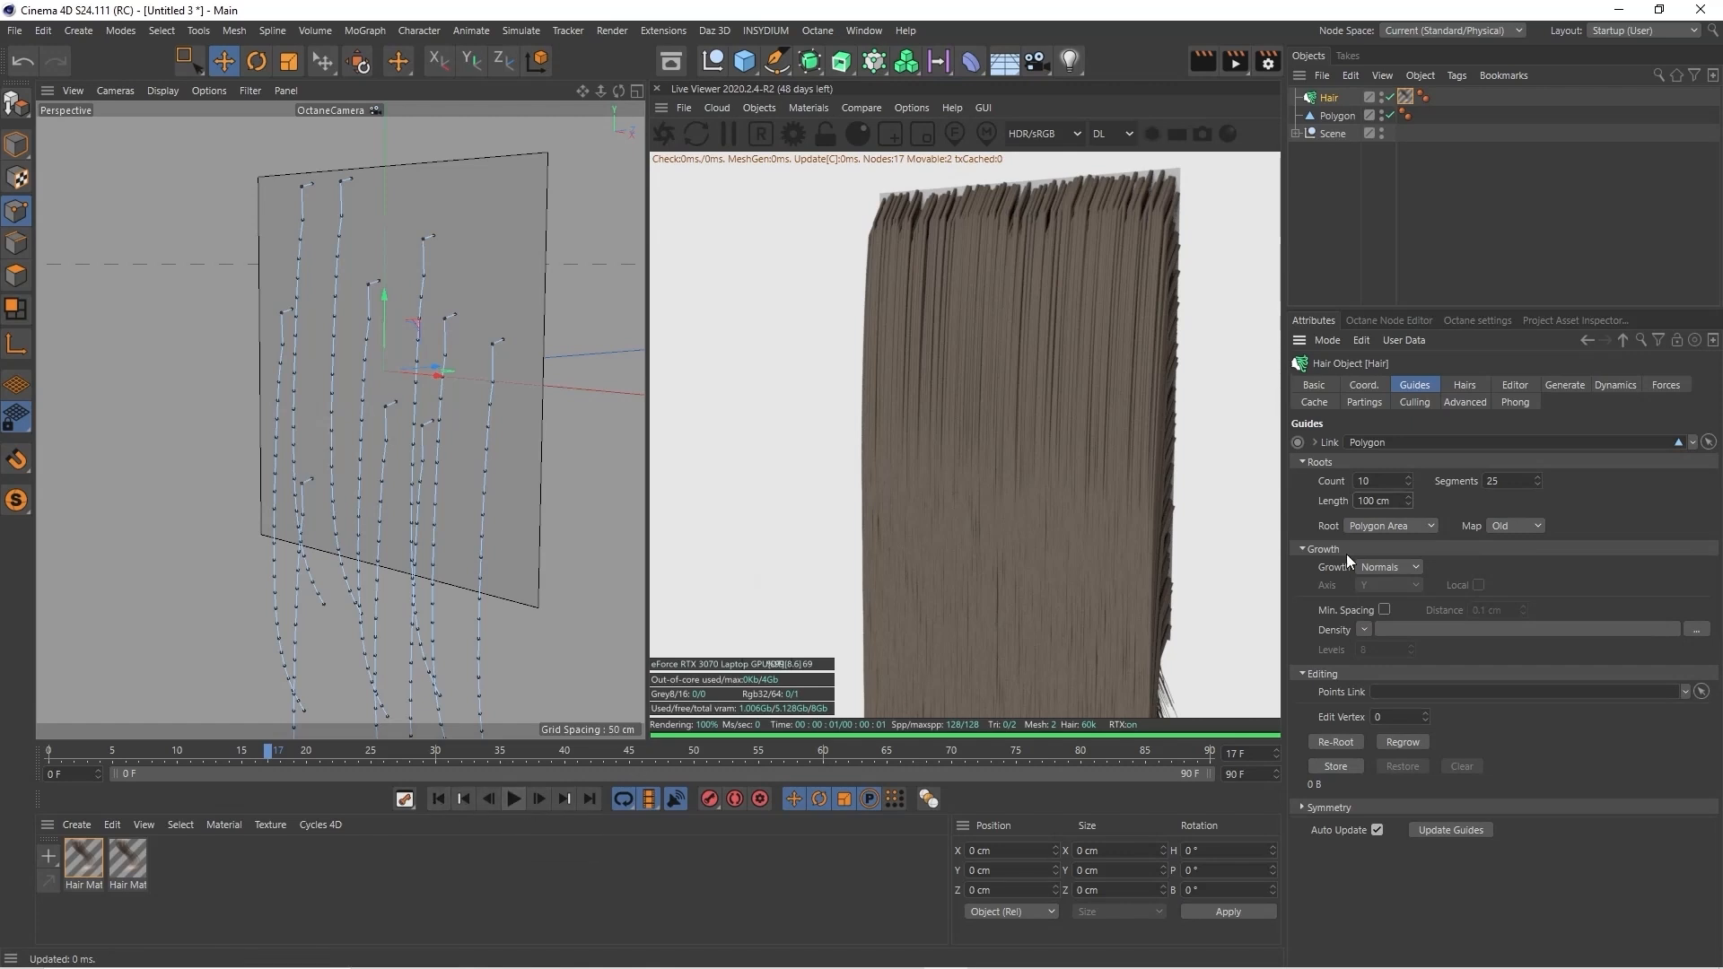
pyautogui.click(439, 799)
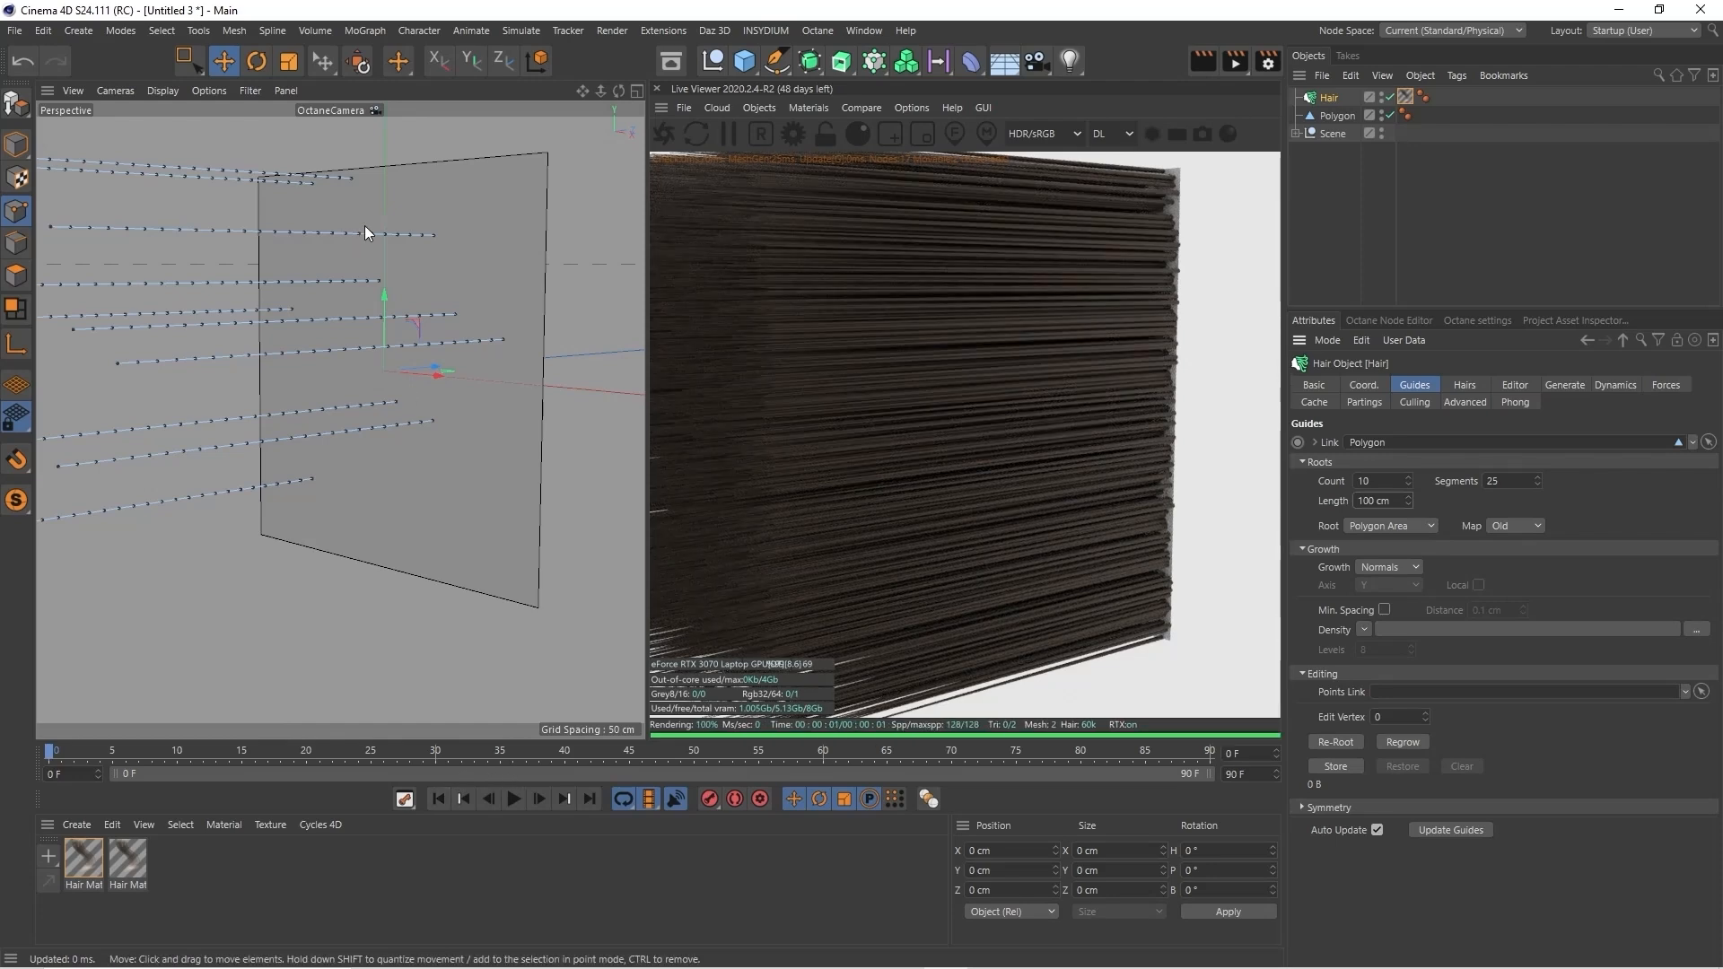
pyautogui.moveTo(579, 89); pyautogui.dragTo(614, 84)
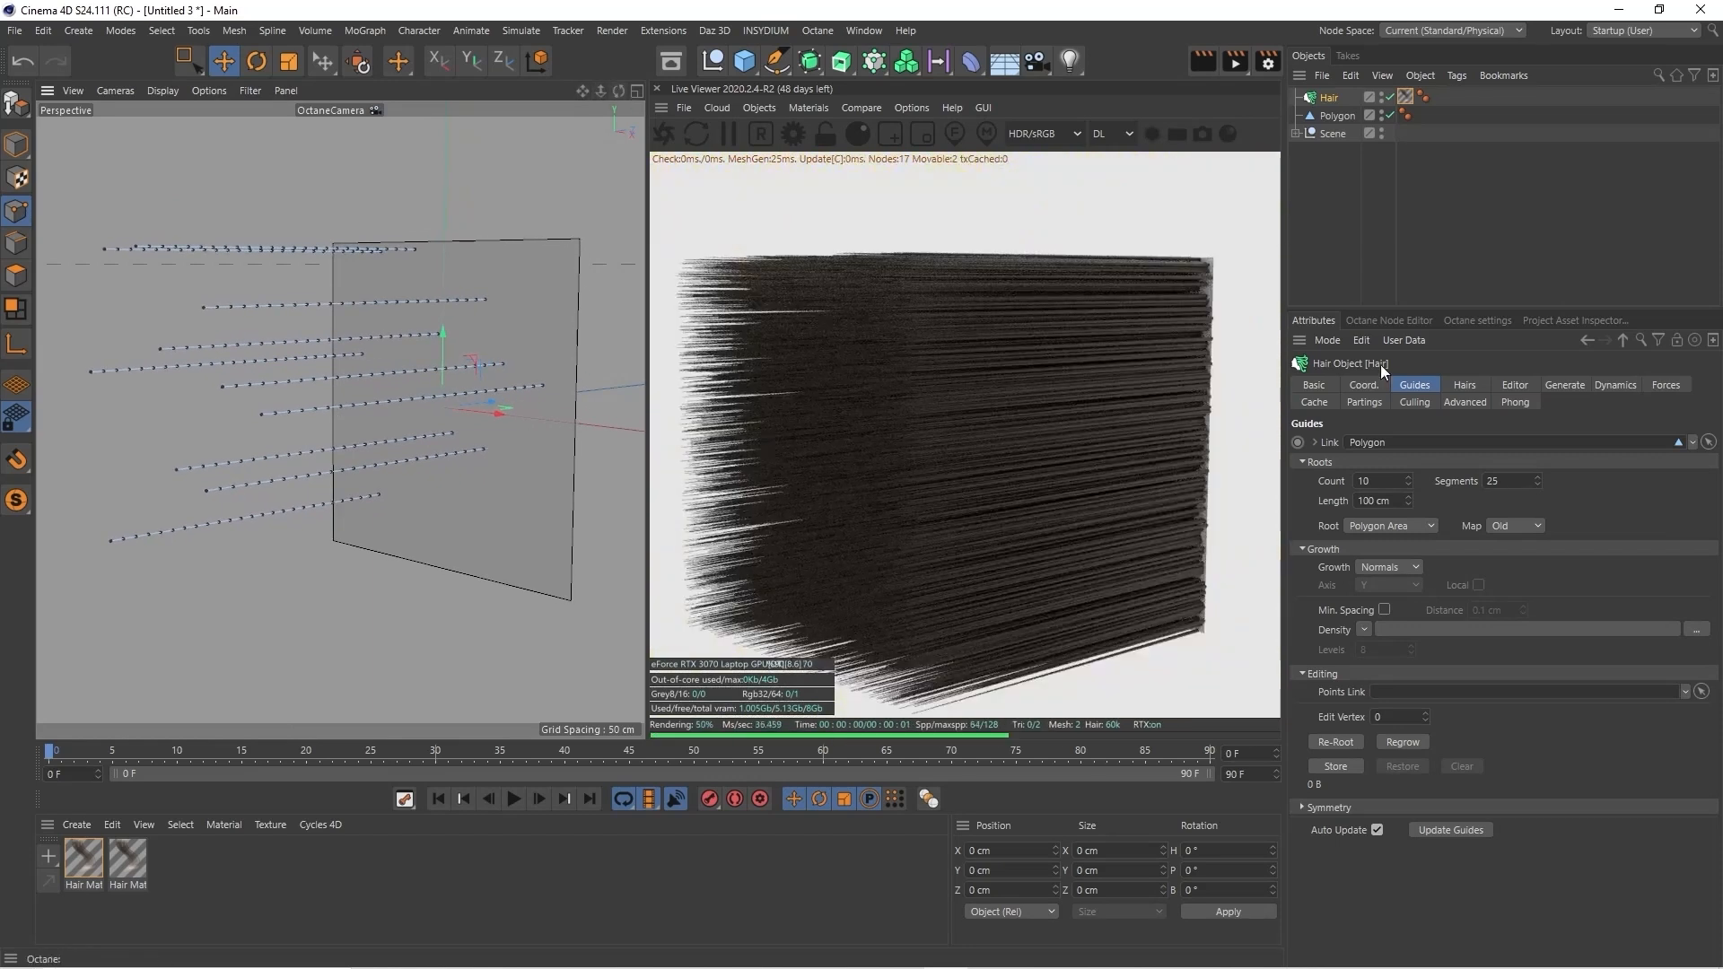
# Preview the simulation with the hair dynamics settings open, and set Hold Roots to 99 %
pyautogui.click(1608, 384)
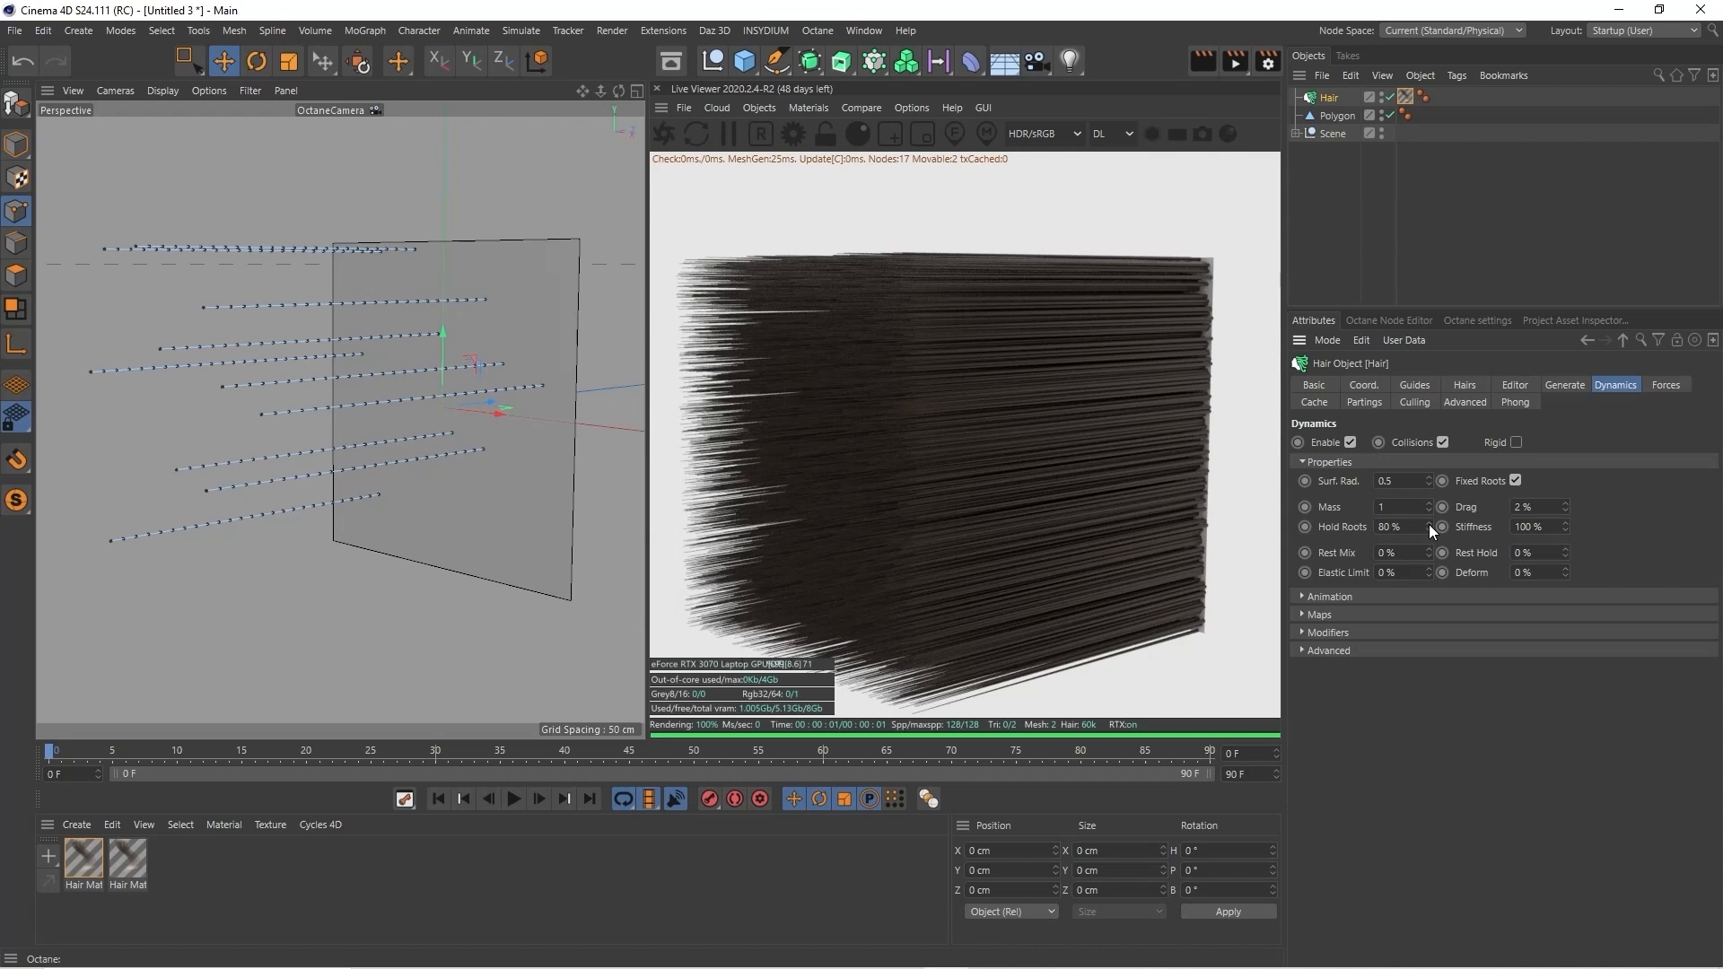
pyautogui.click(513, 799)
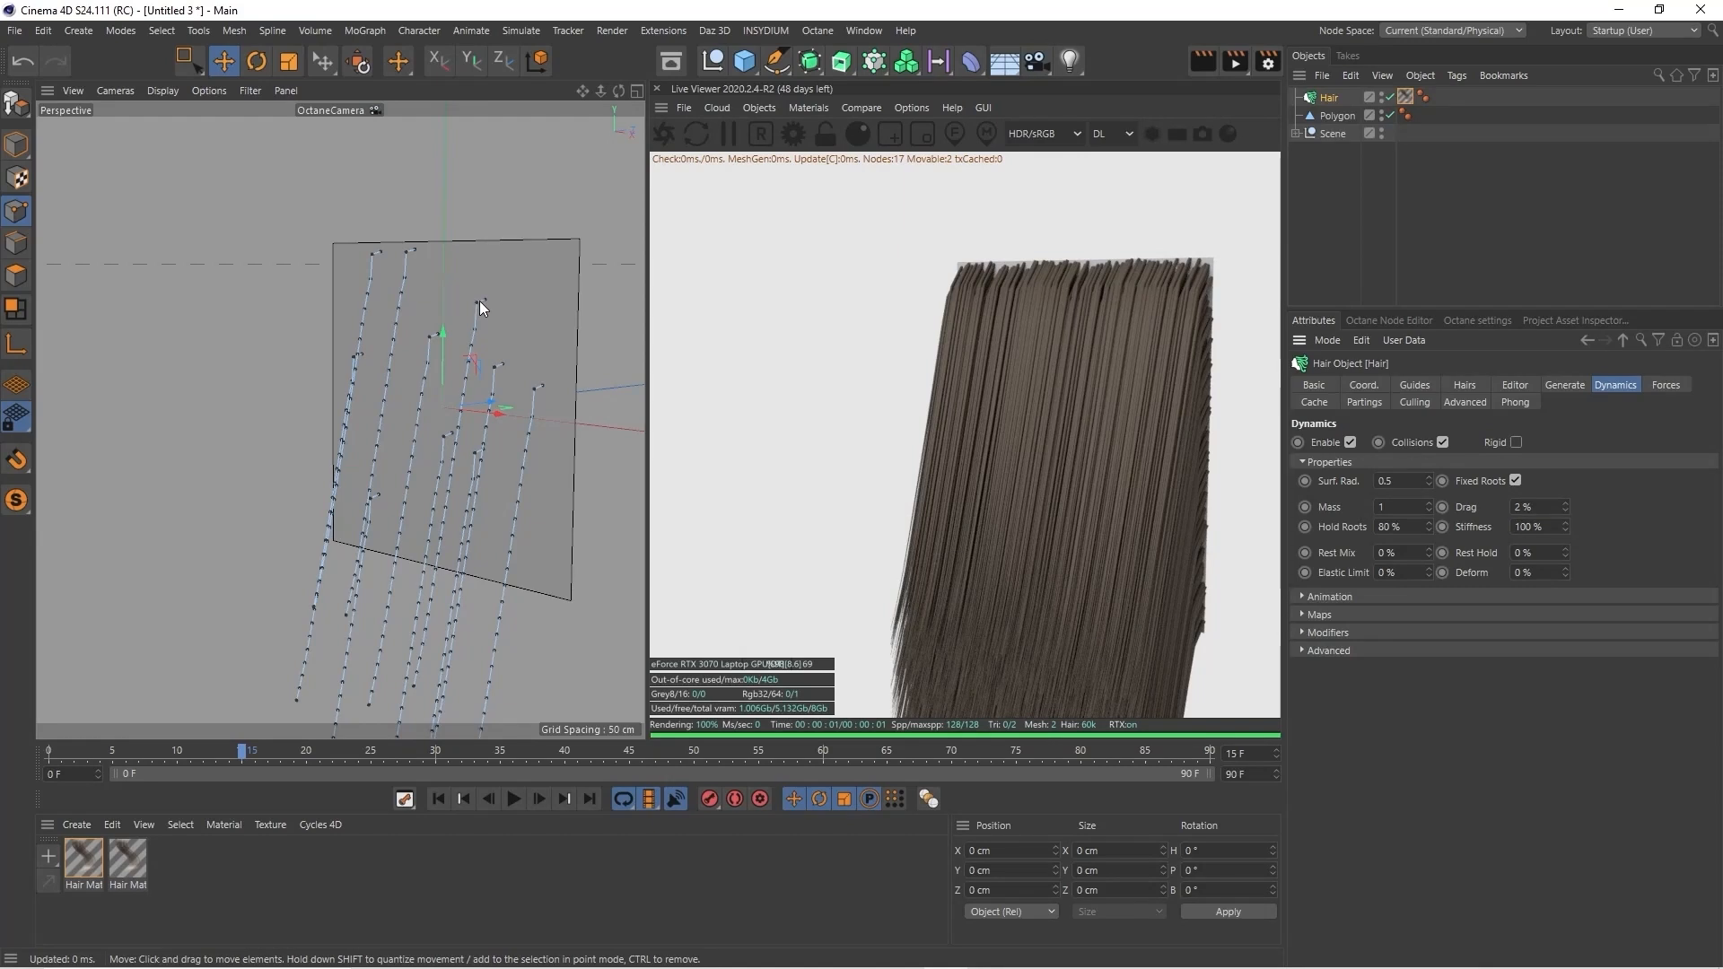
pyautogui.doubleClick(1389, 527)
pyautogui.write('5')
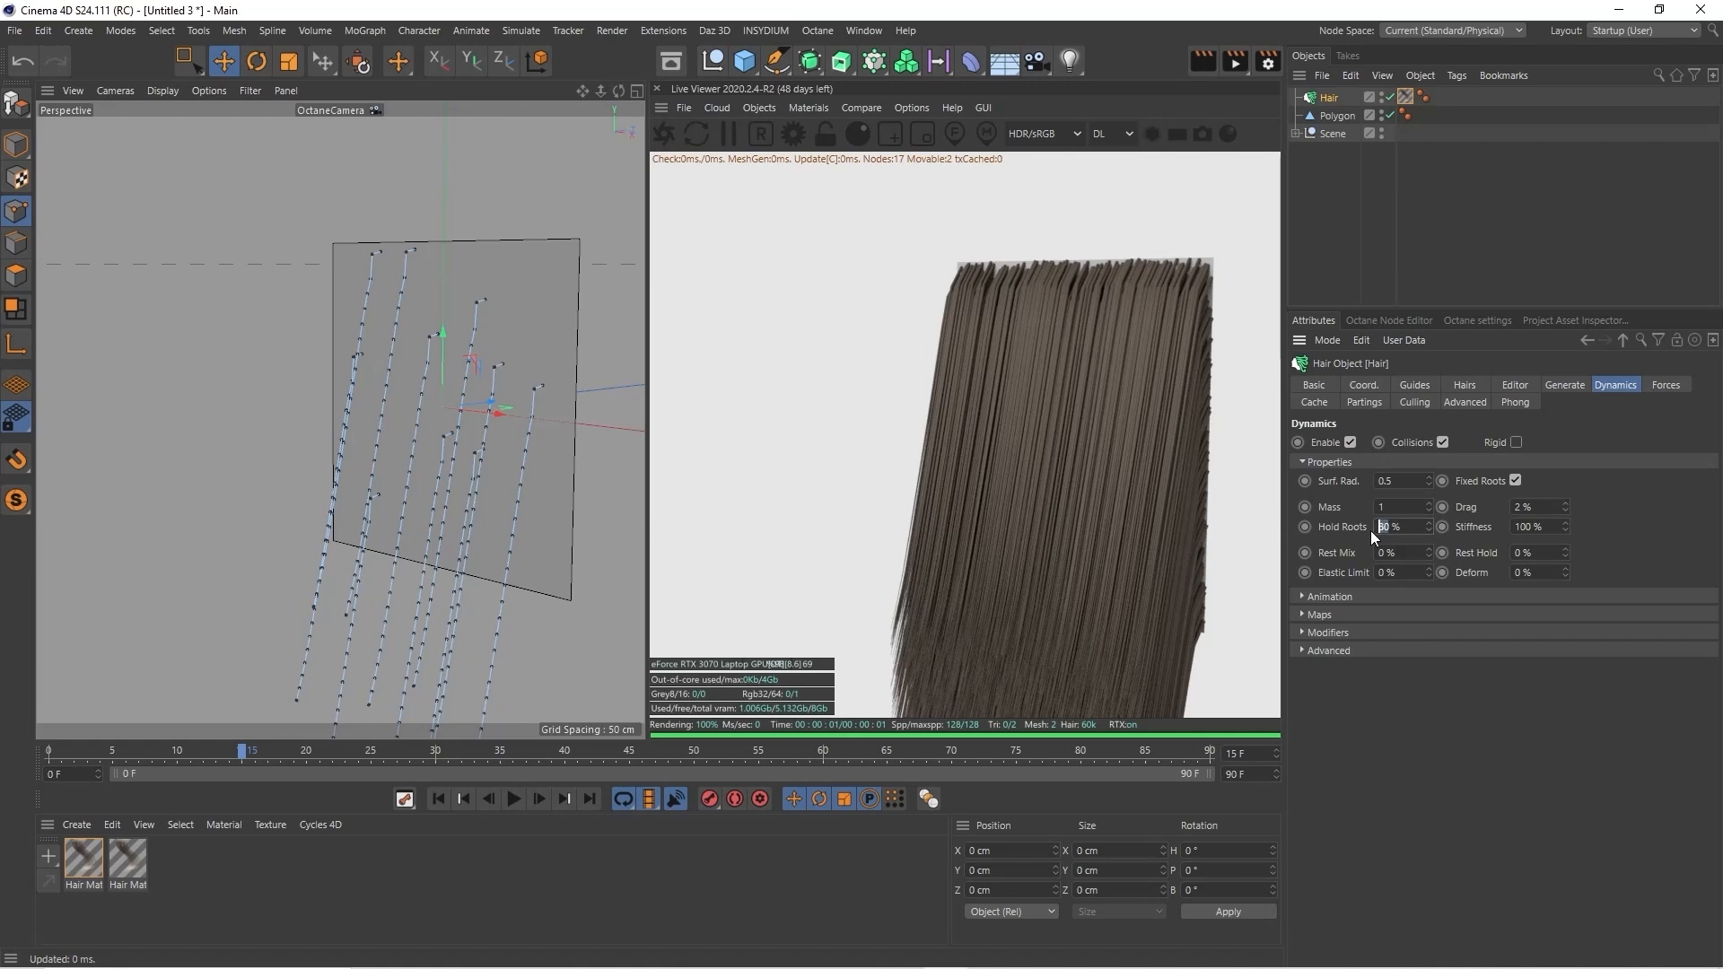
pyautogui.write('9')
pyautogui.press('Return')
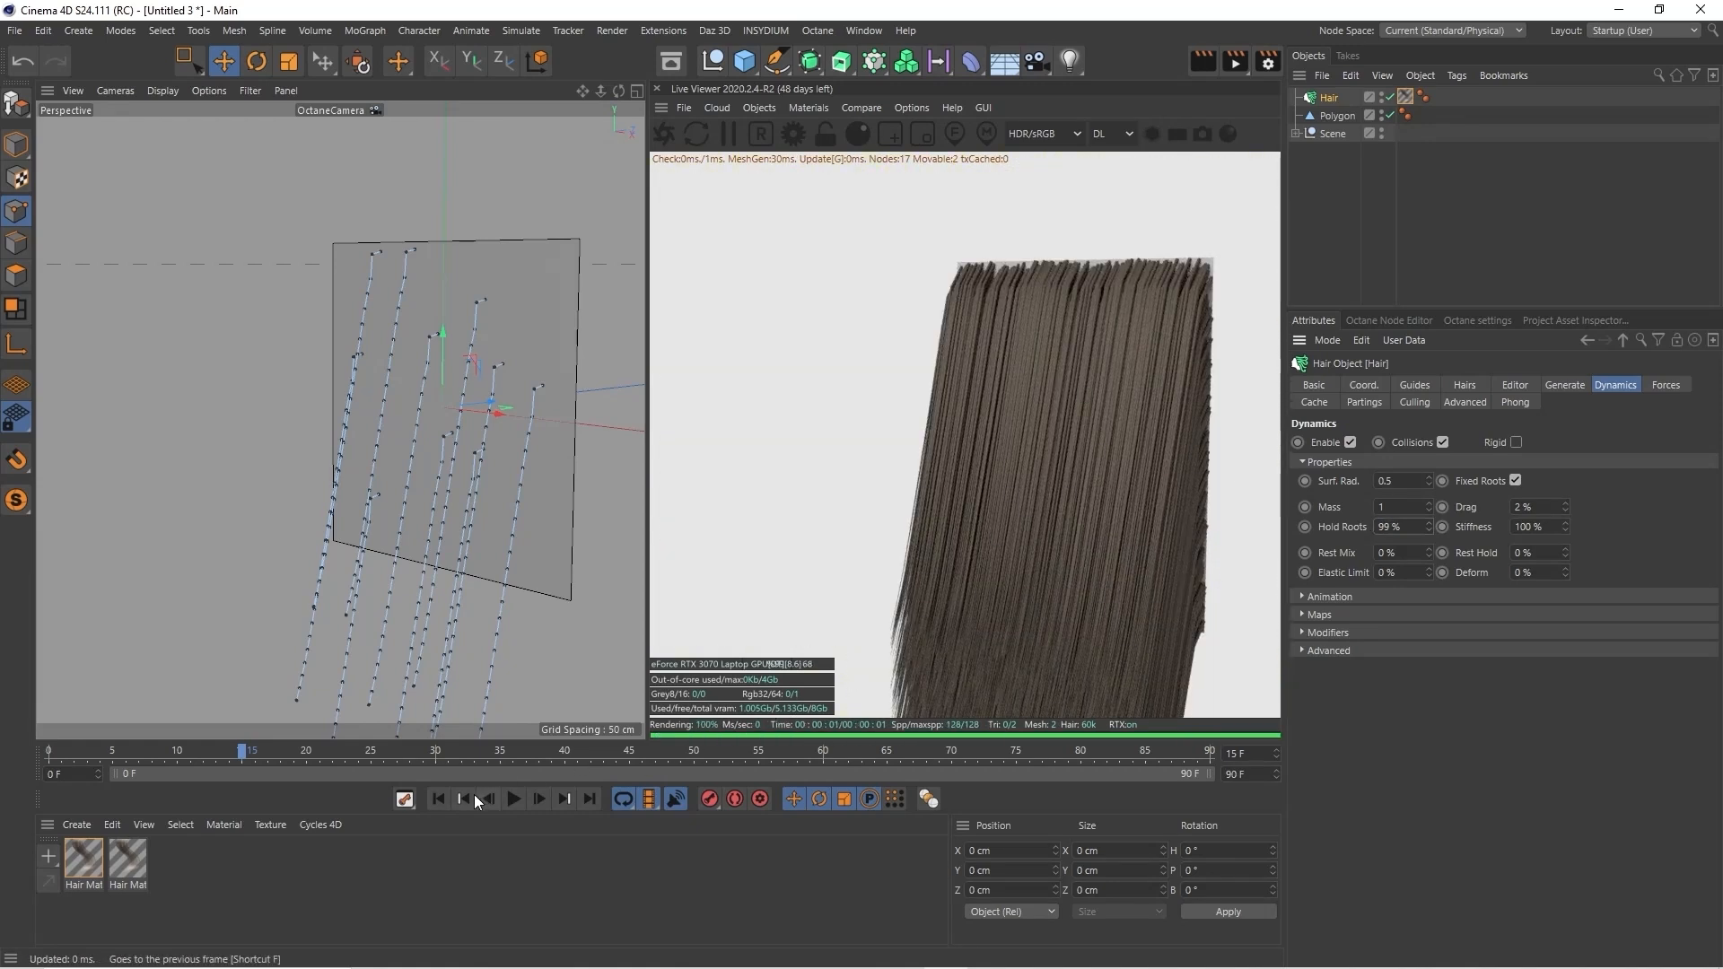
# Replay the simulation from the first frame, examine the guide roots up close, and rewind
pyautogui.click(436, 799)
pyautogui.click(513, 799)
pyautogui.click(513, 798)
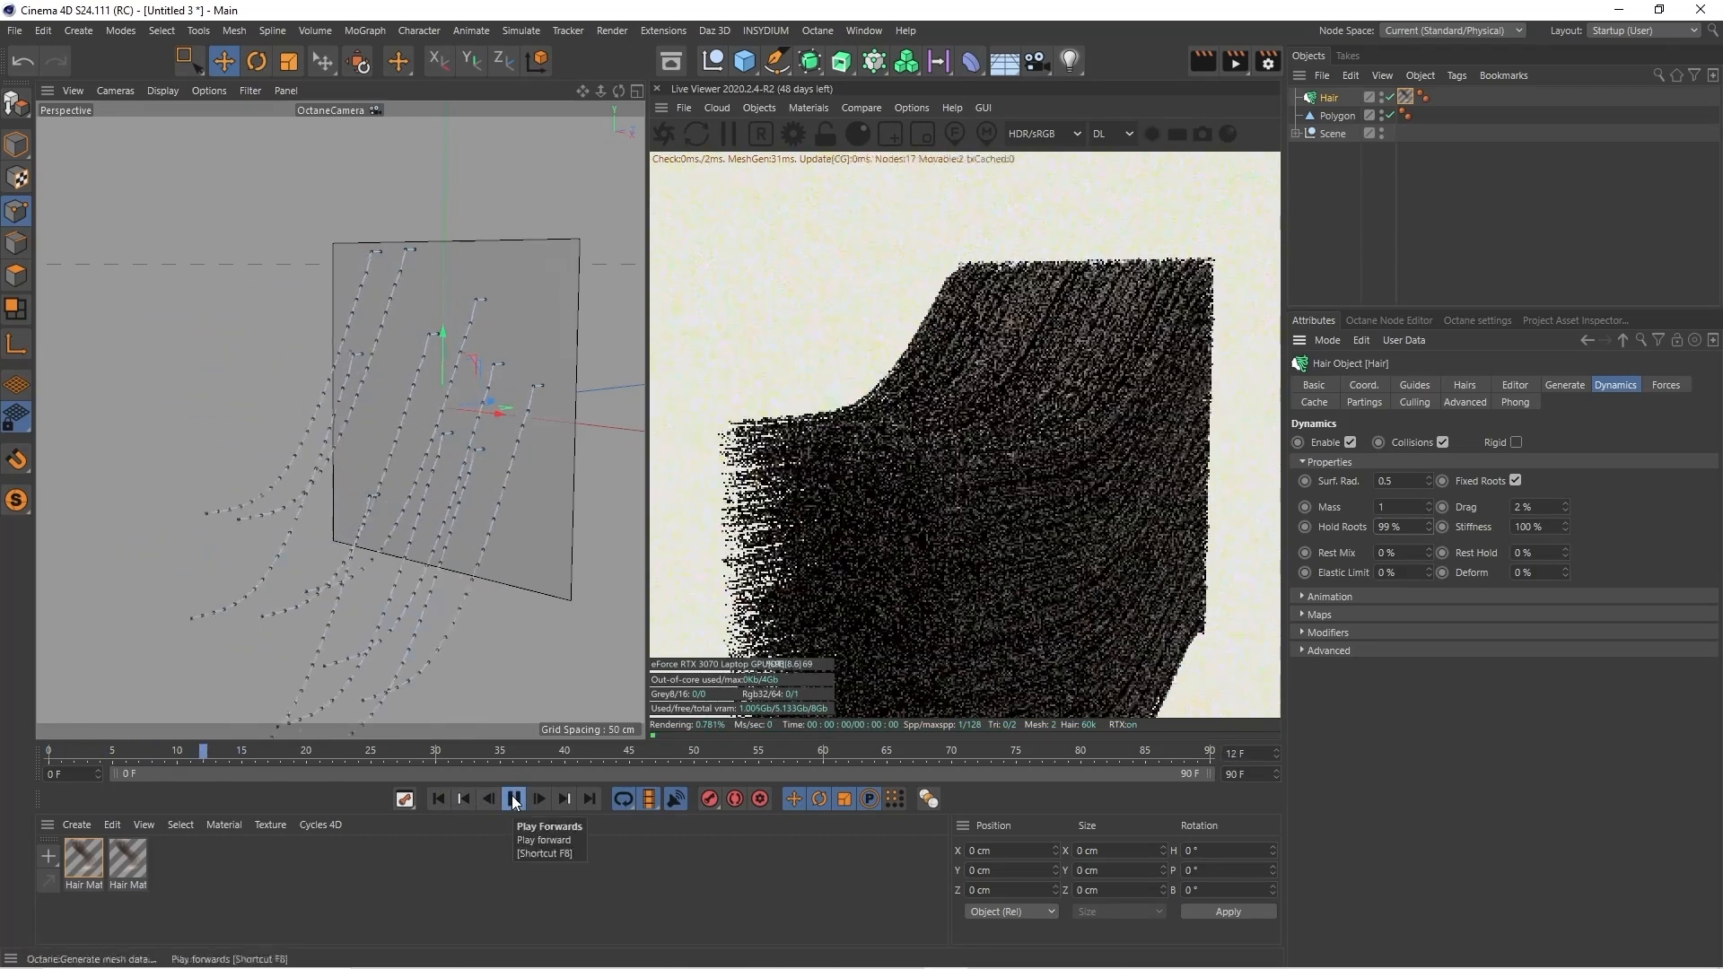
pyautogui.moveTo(620, 92); pyautogui.dragTo(585, 90)
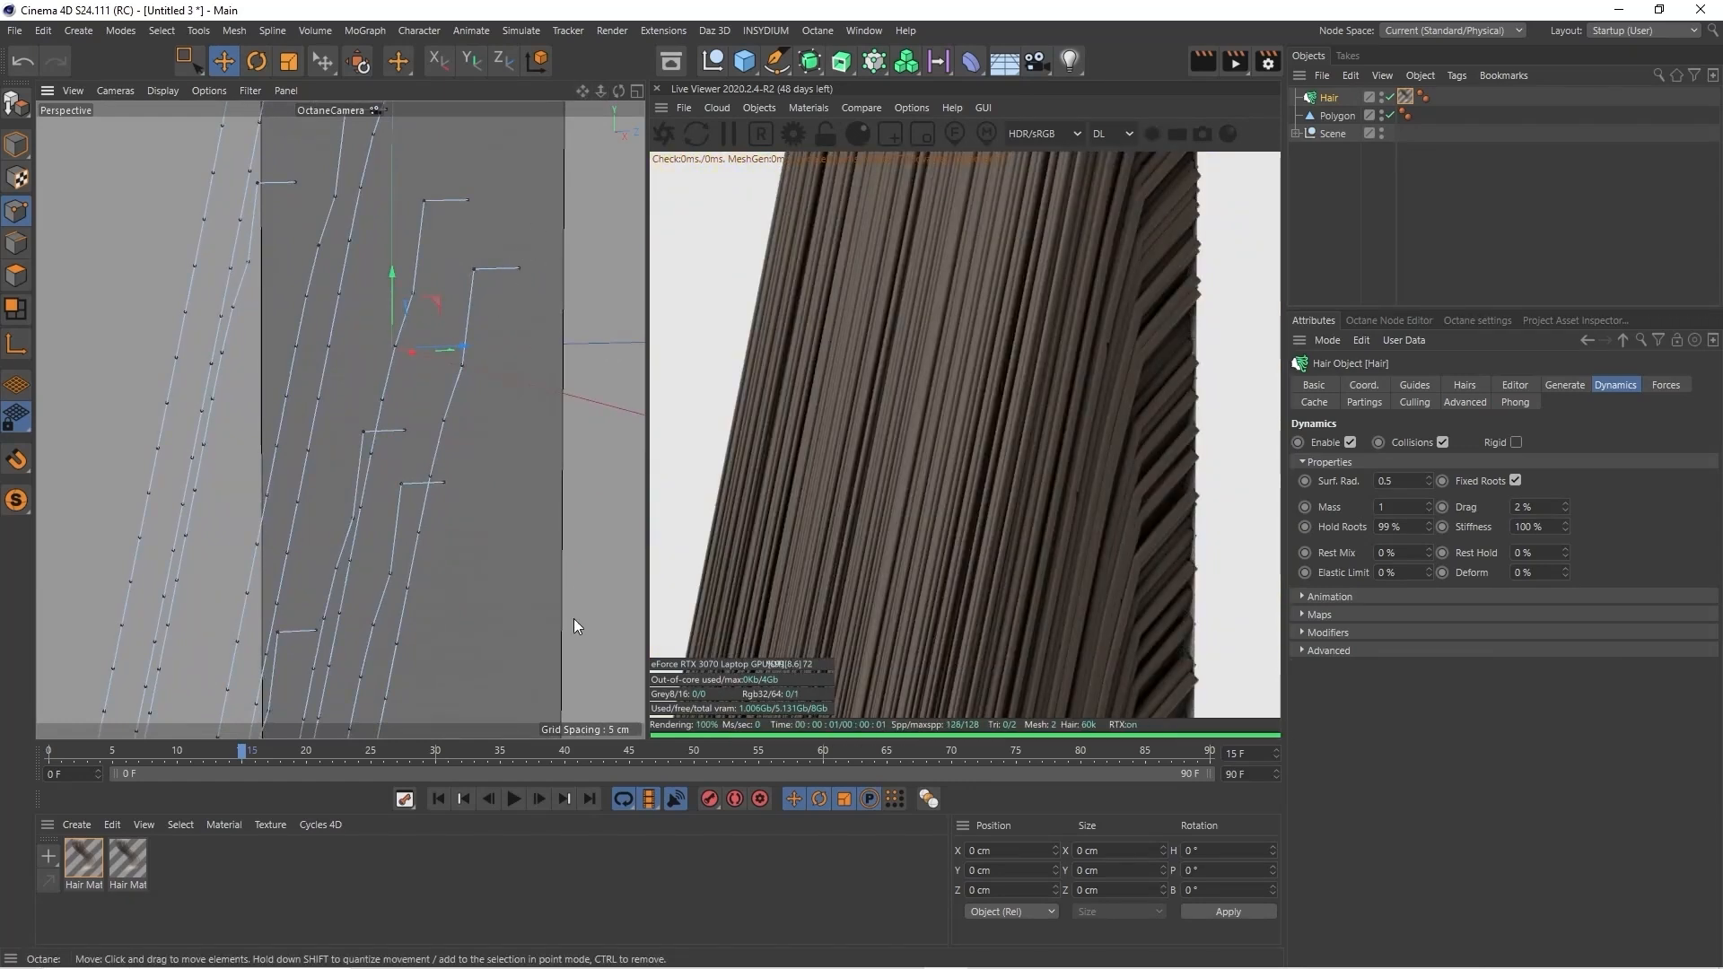
pyautogui.click(438, 799)
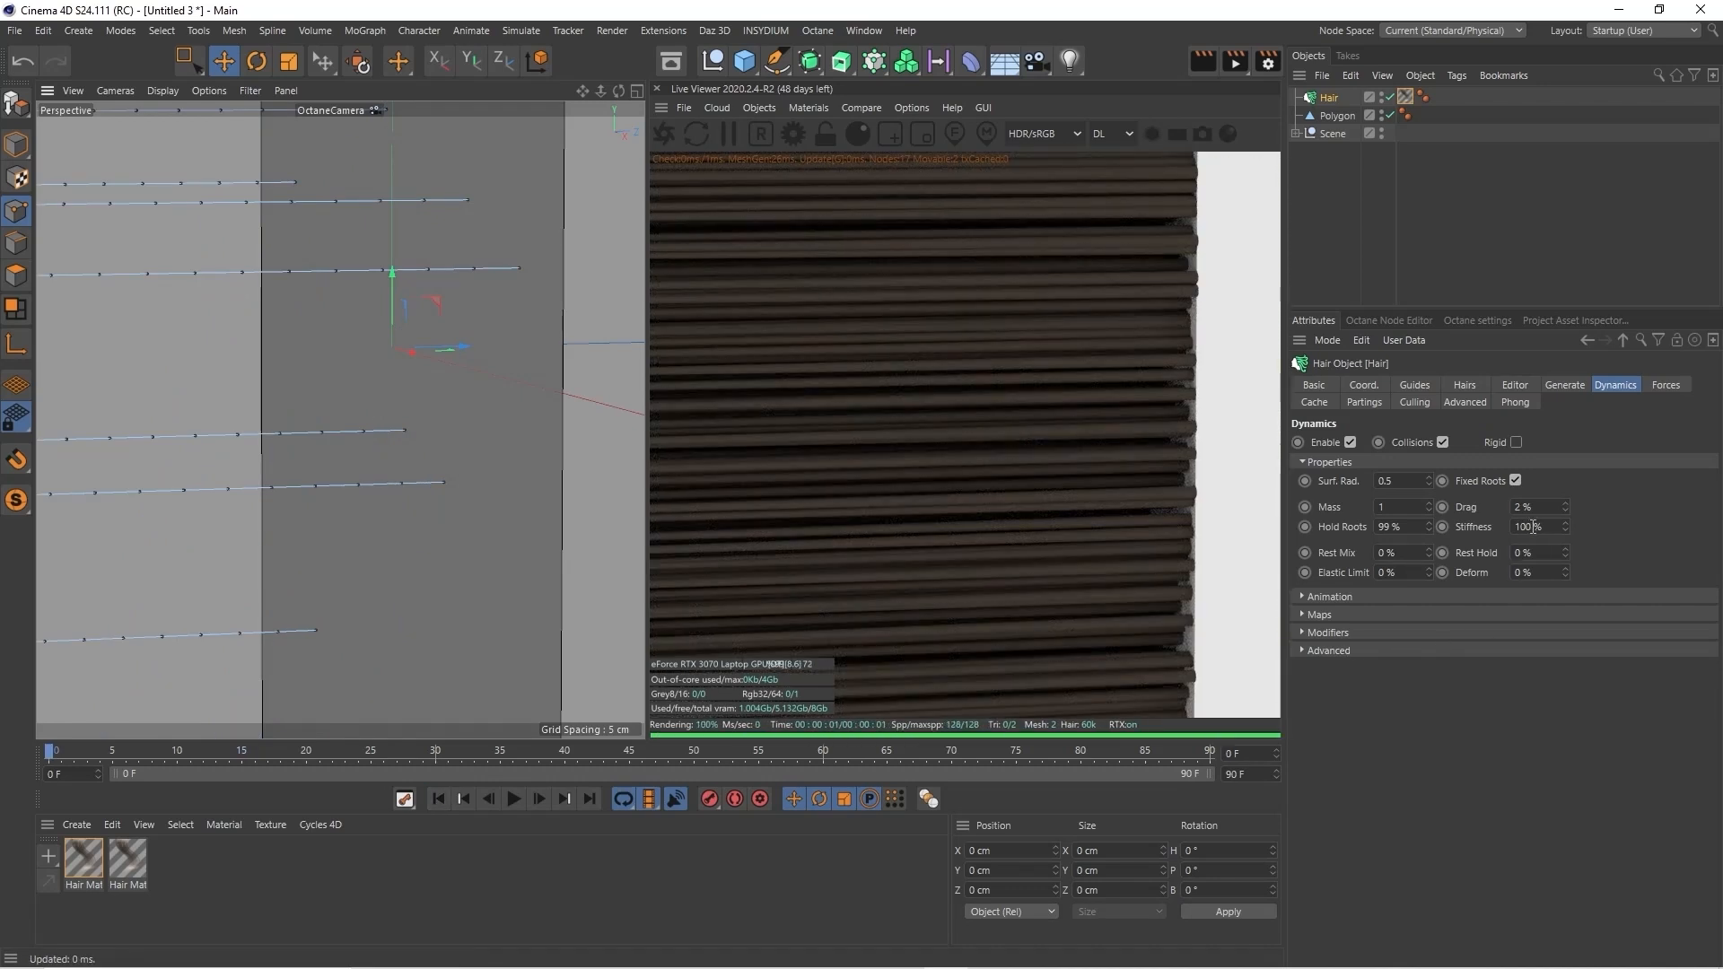
# Set the hair dynamics' Stiffness to 22 % and play the simulation to examine its effect
pyautogui.moveTo(598, 92); pyautogui.dragTo(475, 91)
pyautogui.moveTo(585, 94); pyautogui.dragTo(723, 91)
pyautogui.moveTo(601, 90); pyautogui.dragTo(642, 113)
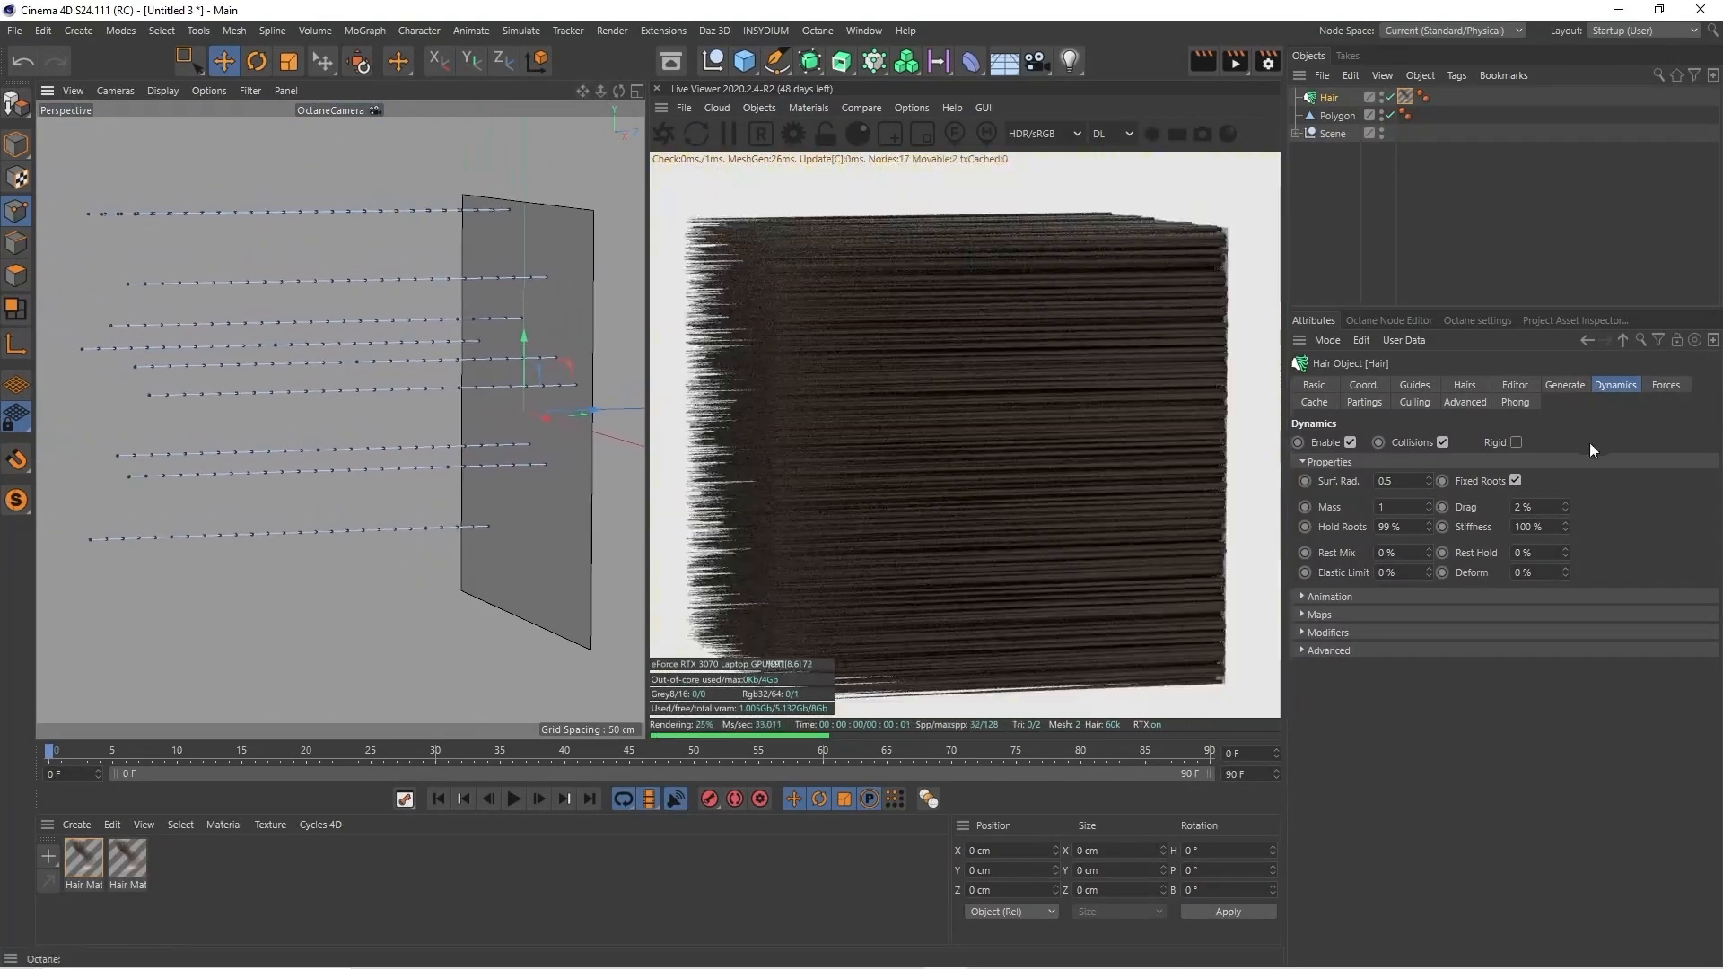
pyautogui.doubleClick(1523, 527)
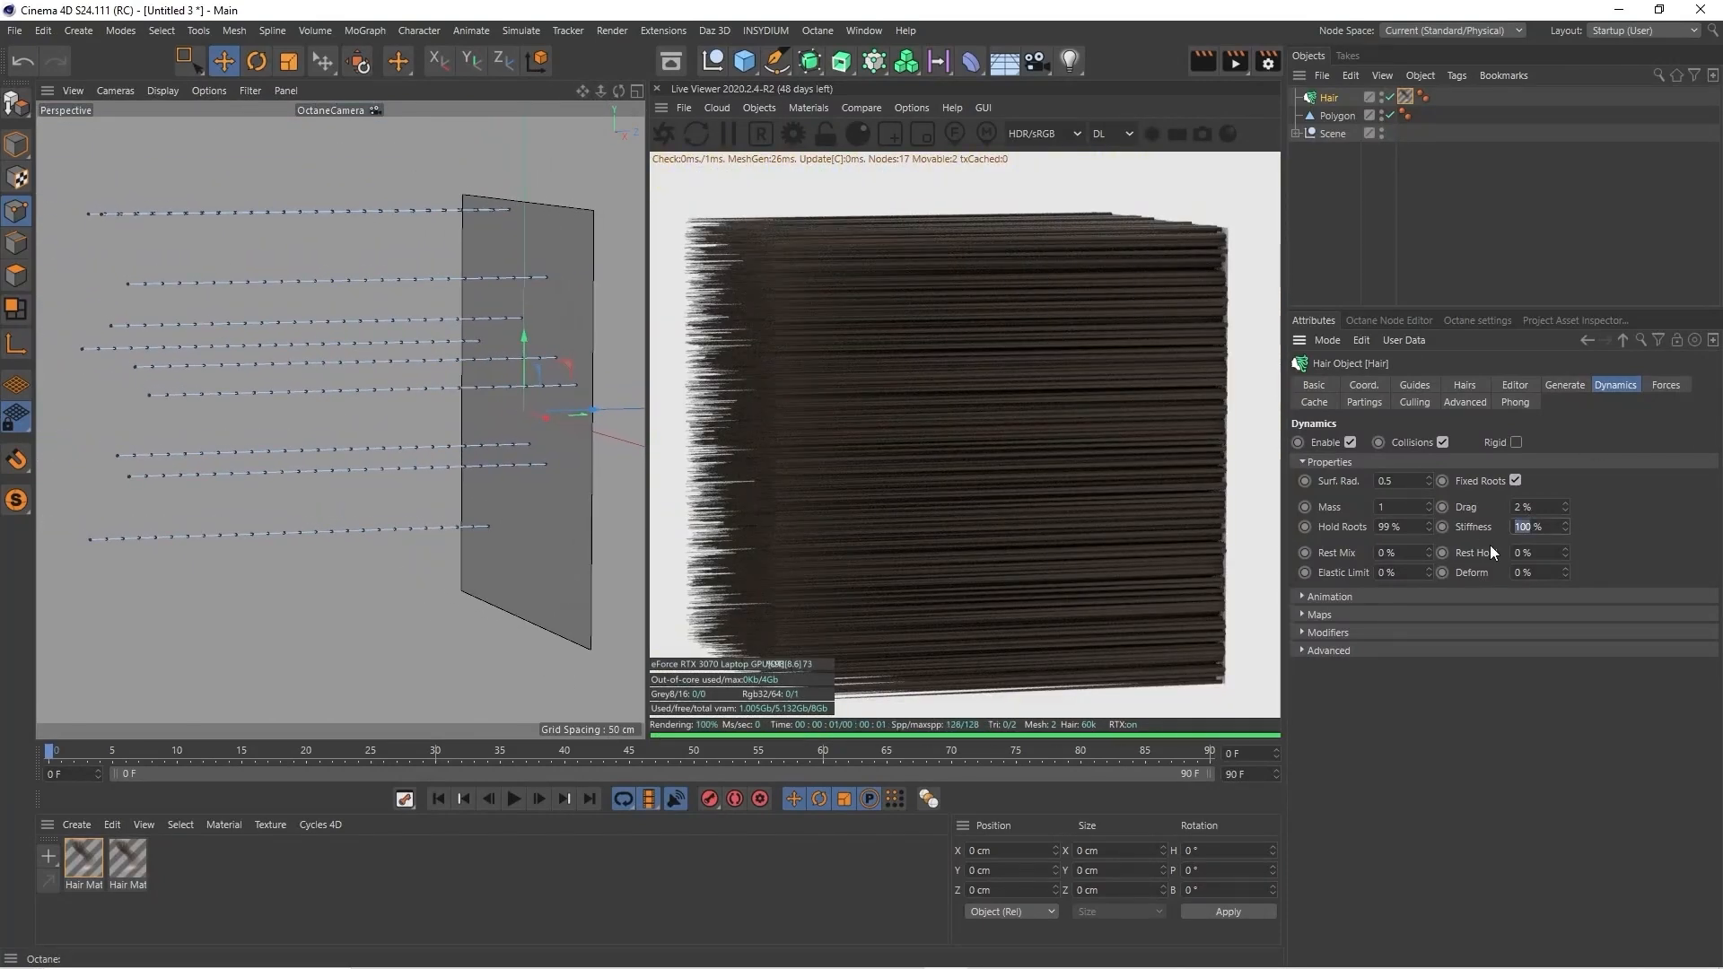
pyautogui.write('22')
pyautogui.press('Tab')
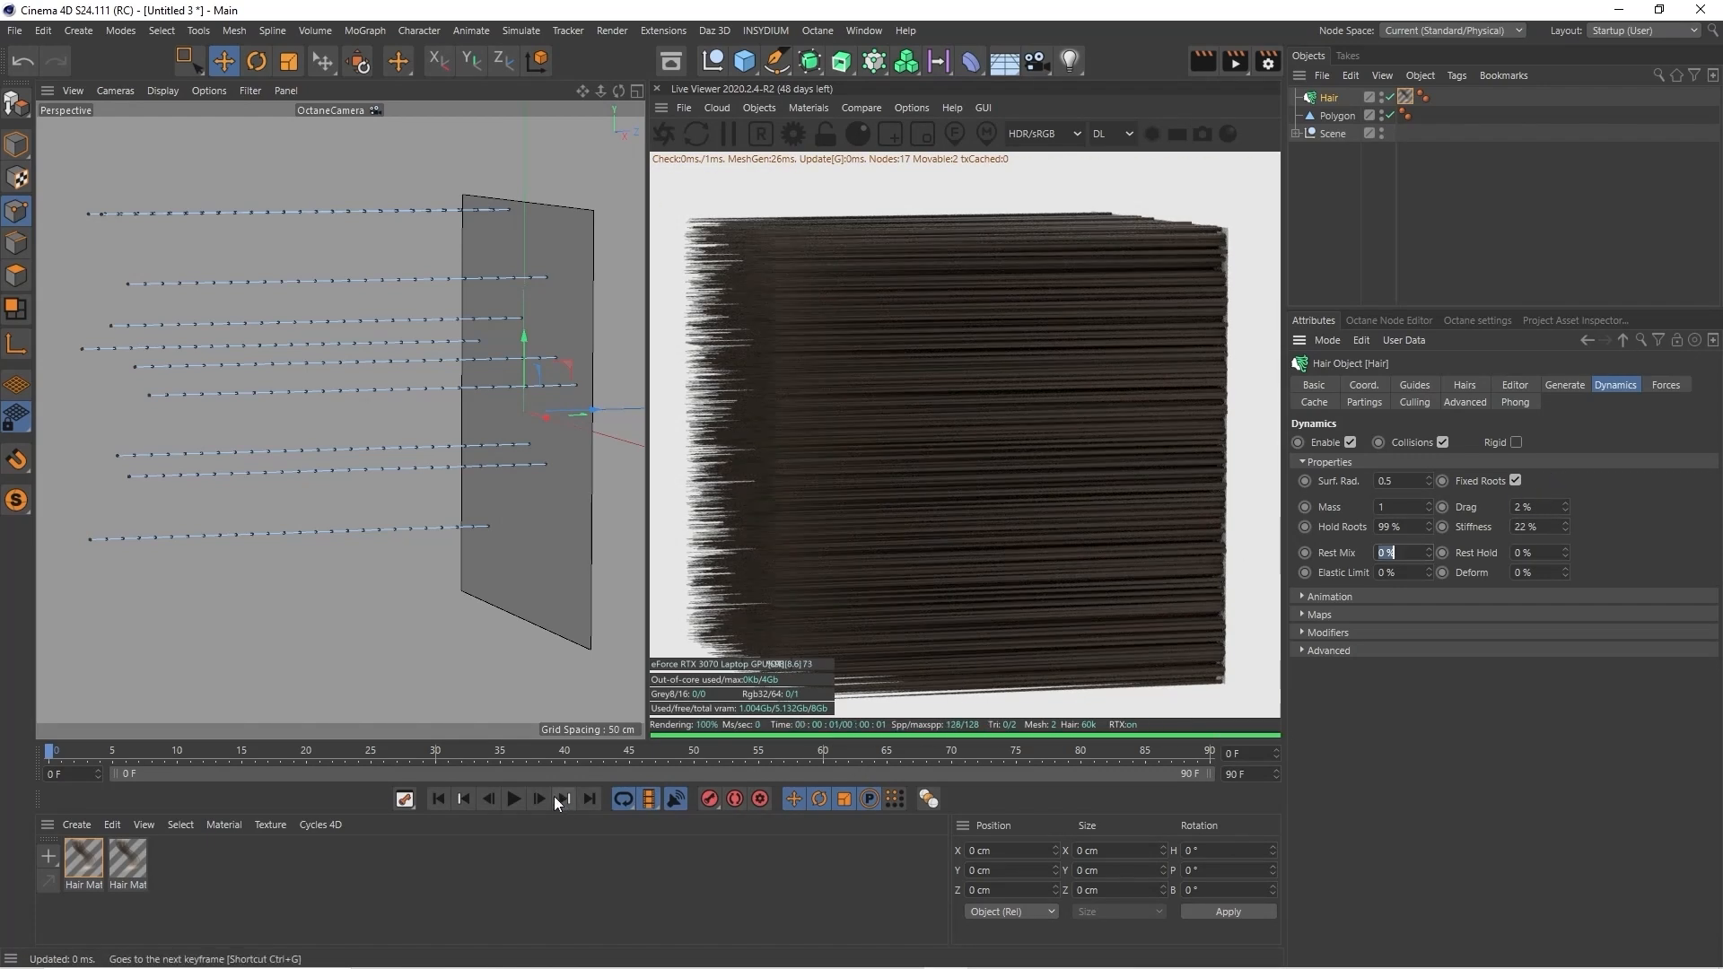
pyautogui.click(514, 798)
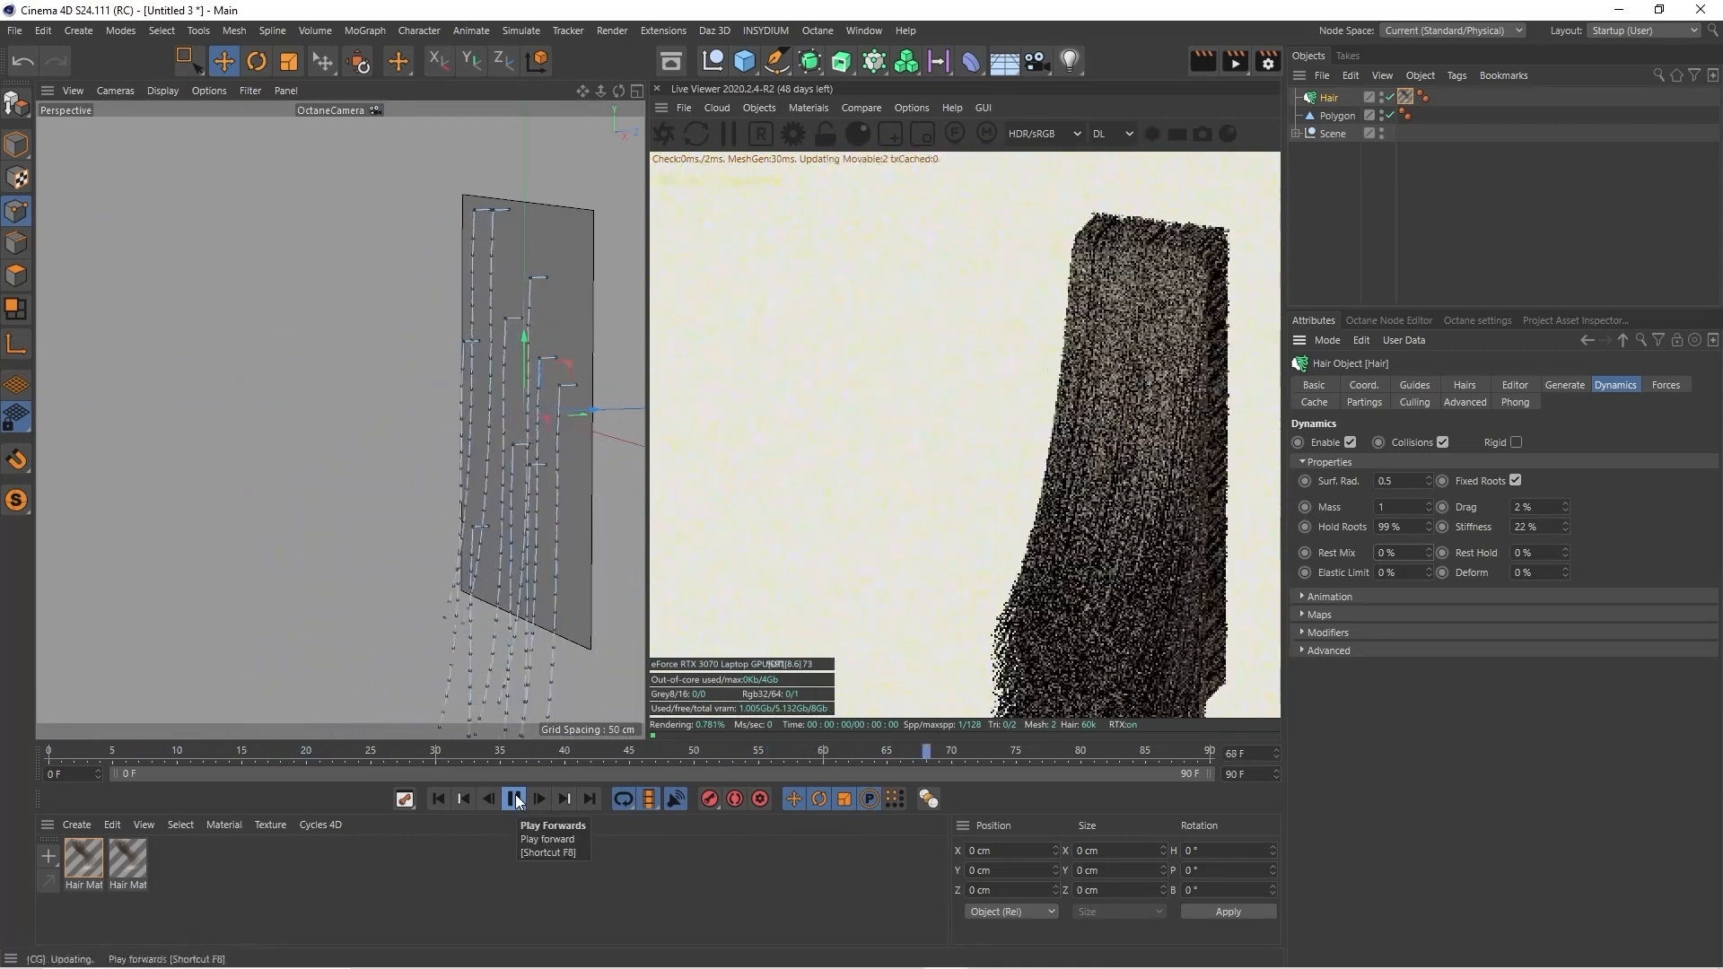
# Set the hair dynamics' Stiffness to 100 % and Drag to 99 %, play the simulation from the first frame, and rewind
pyautogui.click(515, 798)
pyautogui.click(439, 799)
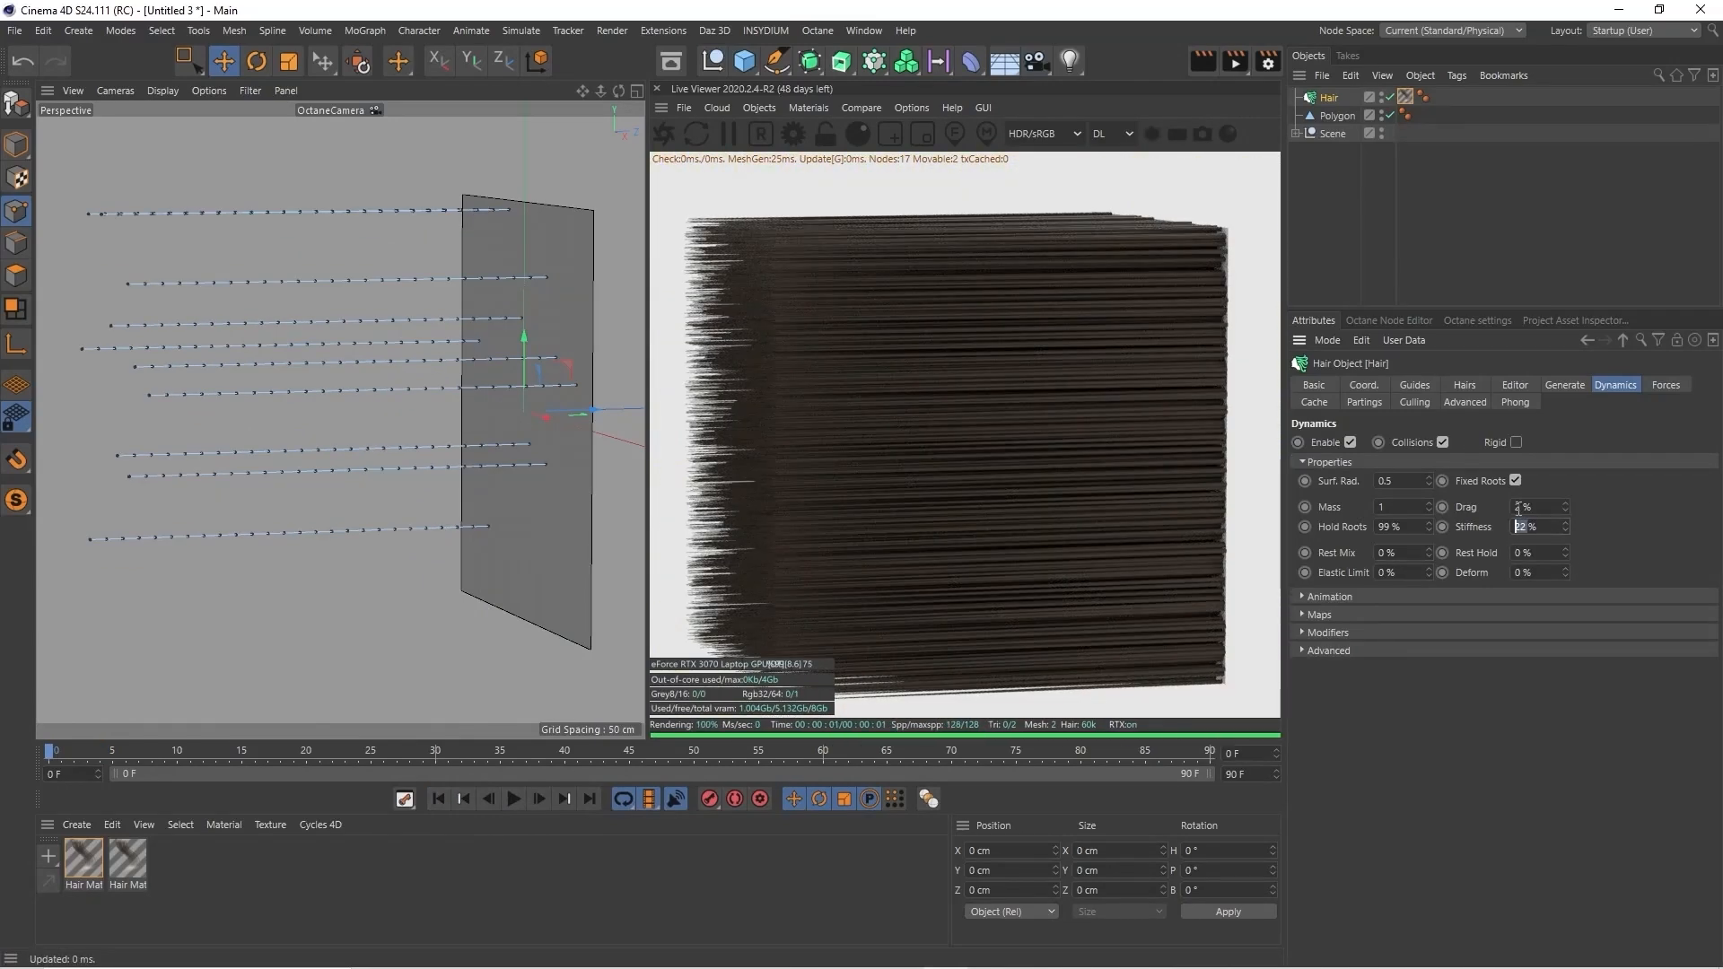
pyautogui.press('Return')
pyautogui.press('Tab')
pyautogui.click(513, 798)
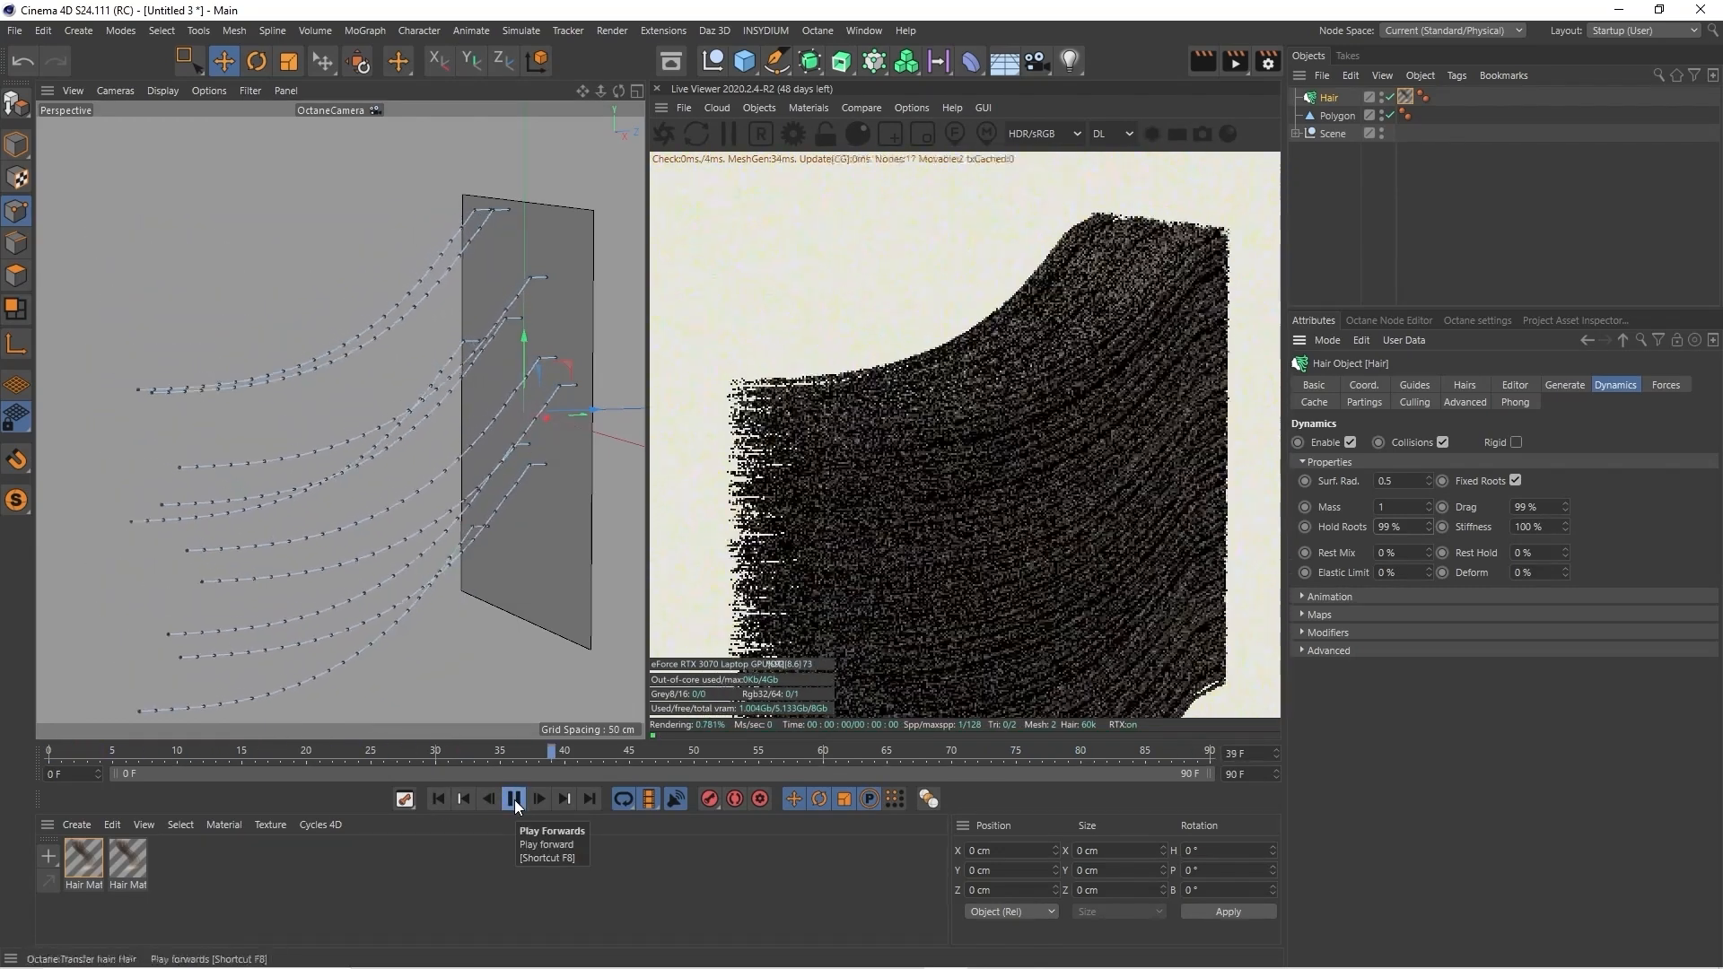
pyautogui.click(514, 800)
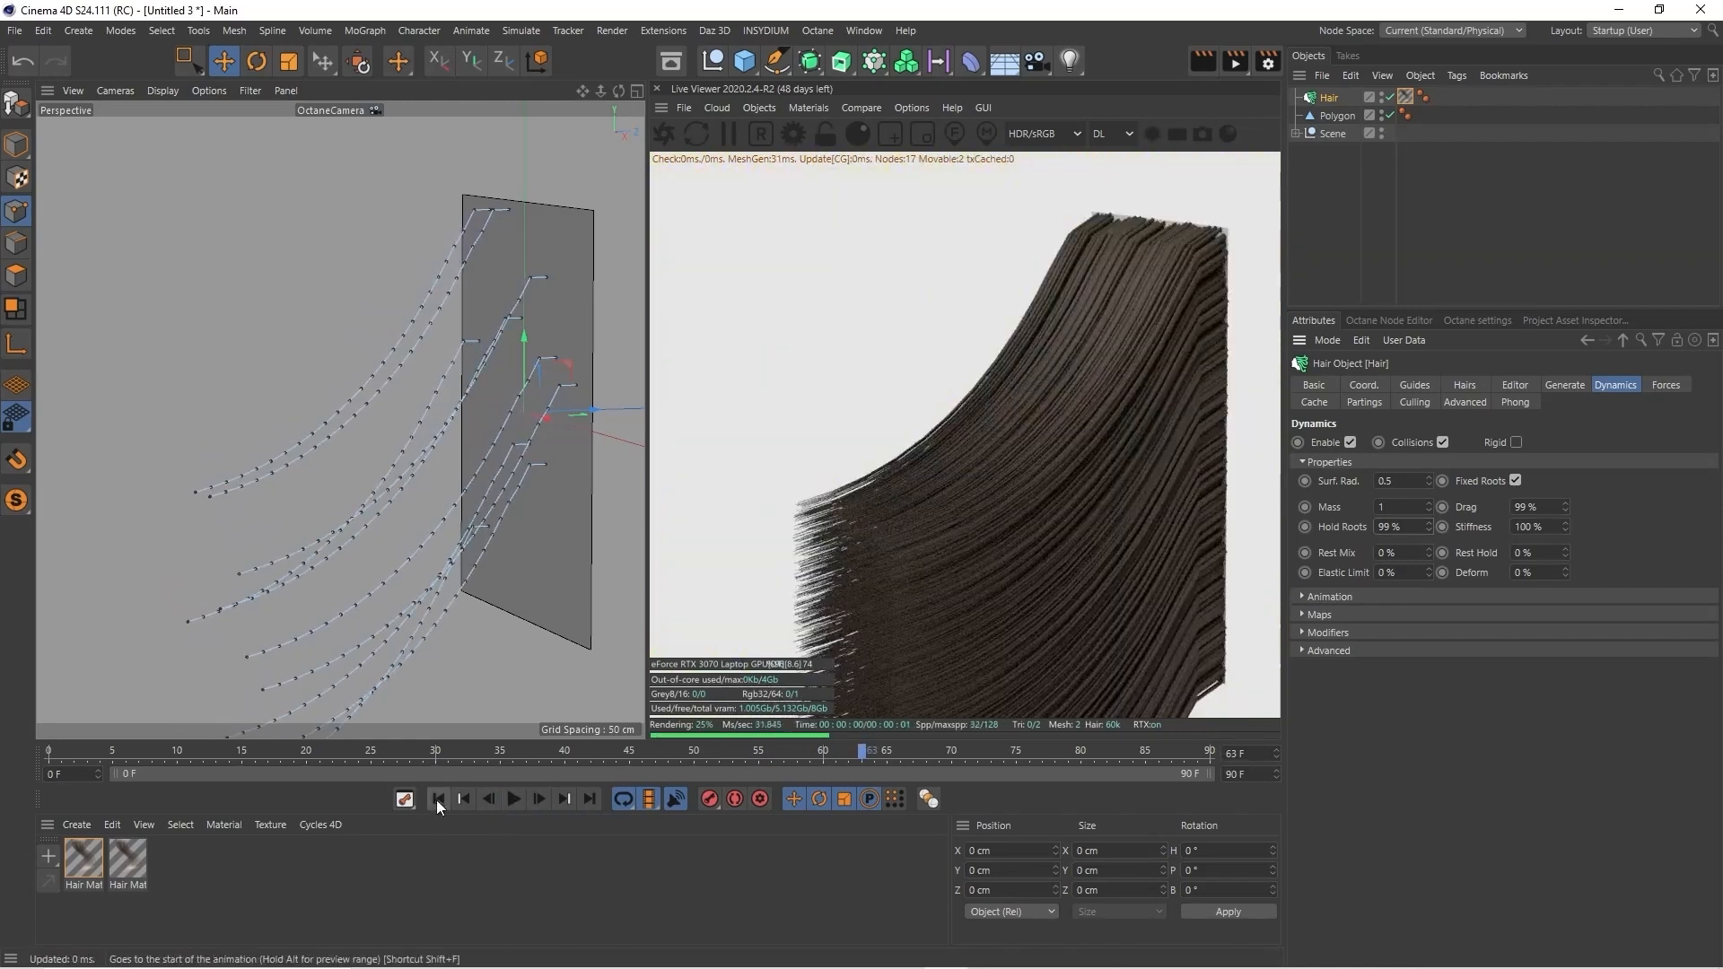
pyautogui.click(437, 799)
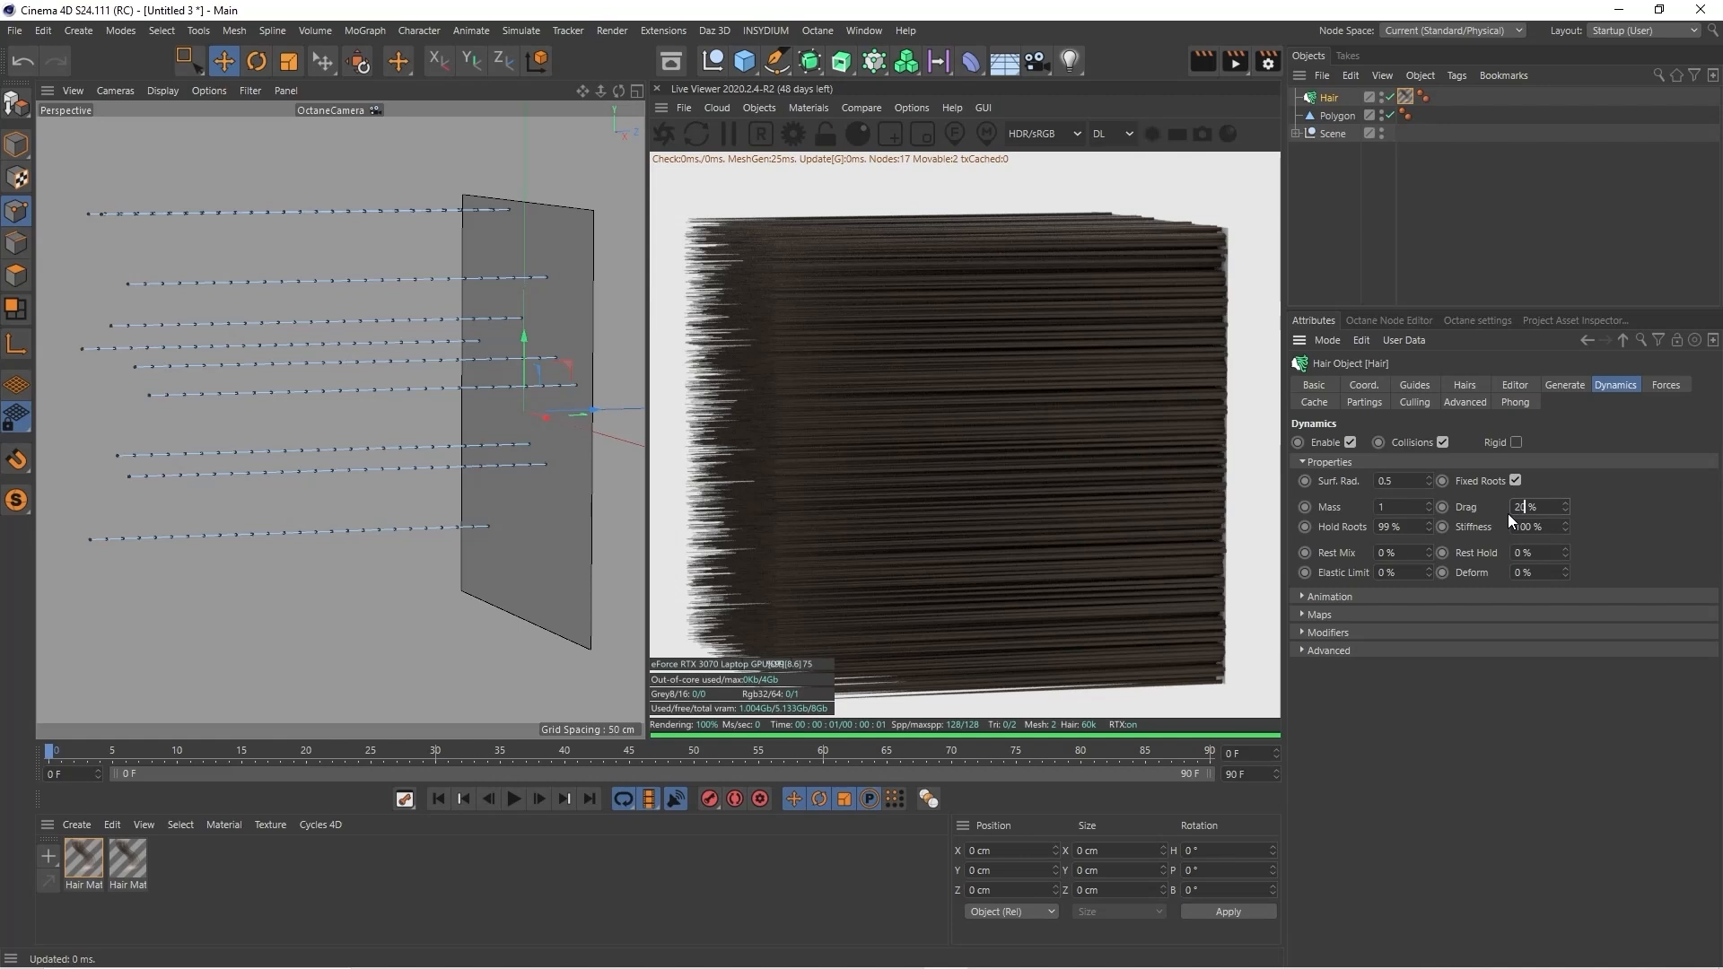
# Set the hair dynamics' Drag to 20 % and Mass to 0.1, and play the simulation briefly
pyautogui.press('Tab')
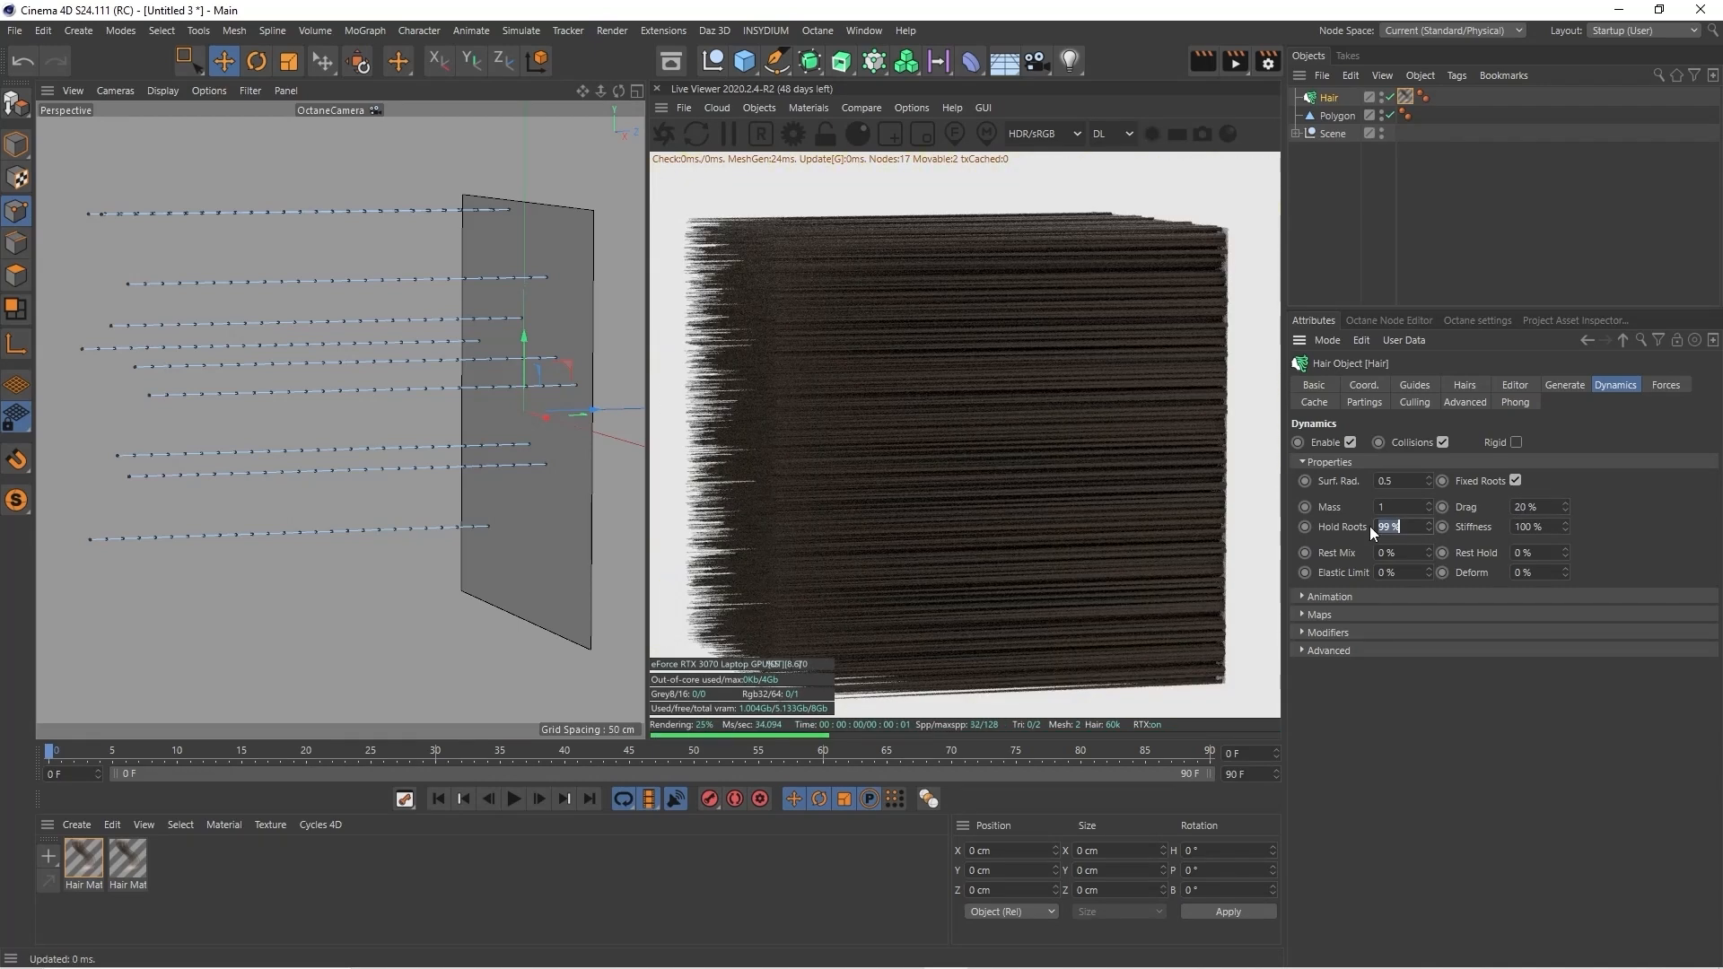
pyautogui.click(1375, 507)
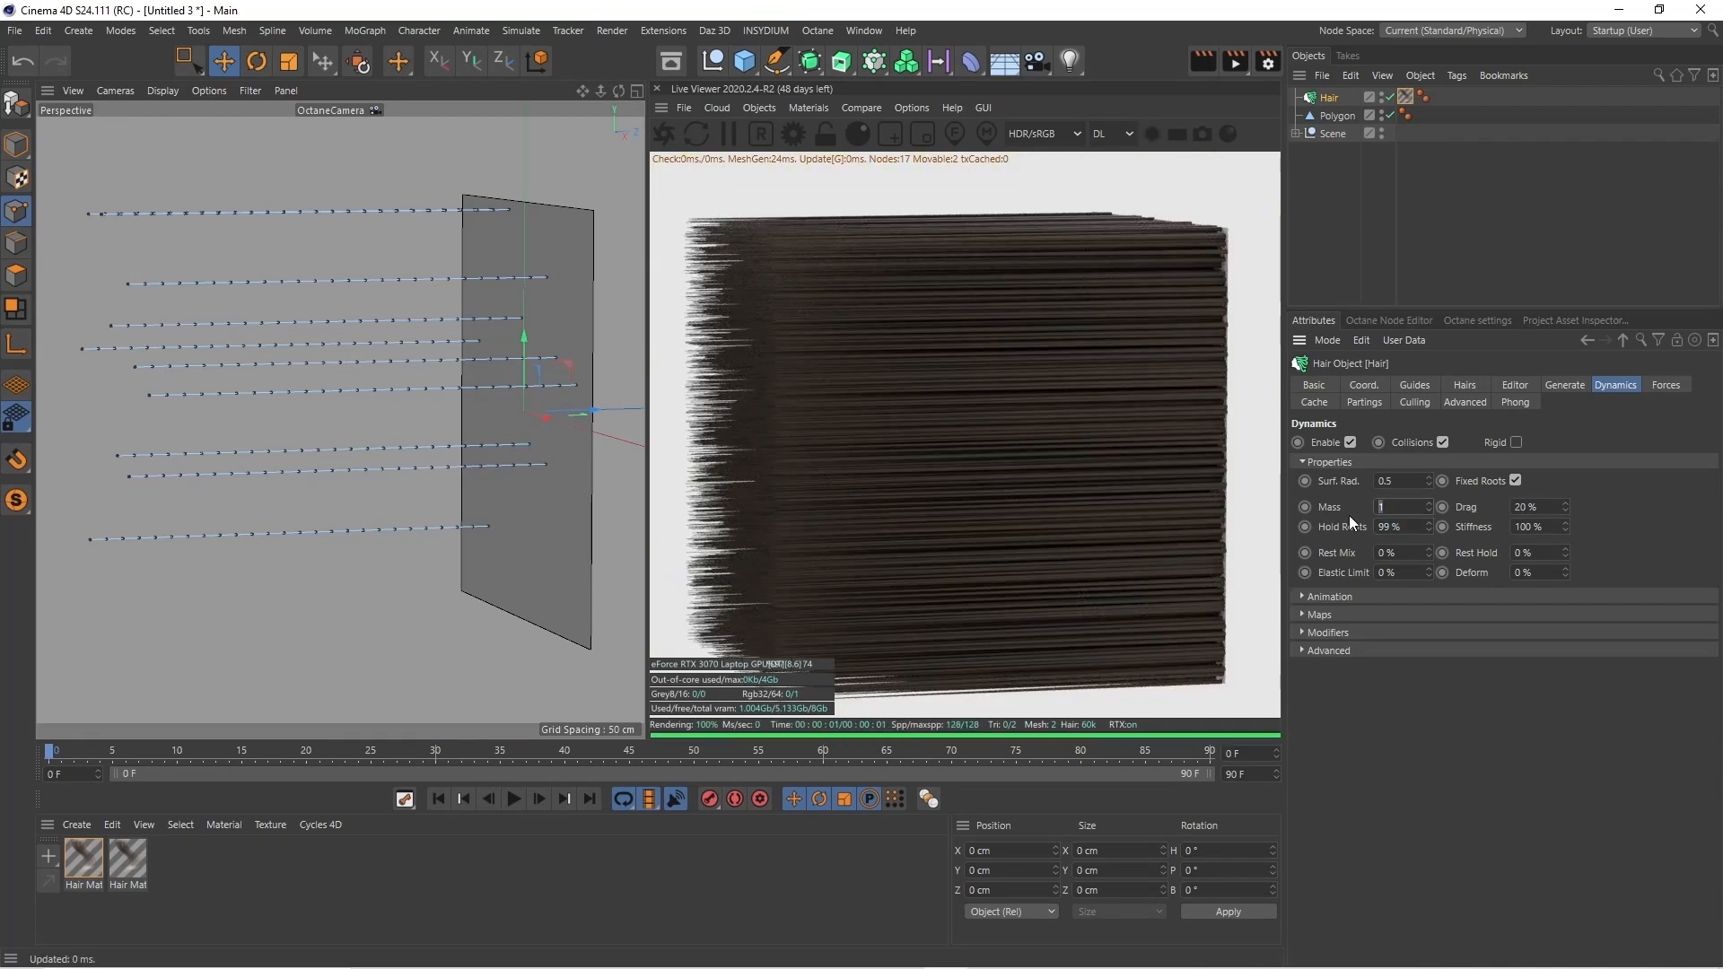
pyautogui.write('0.1')
pyautogui.press('Return')
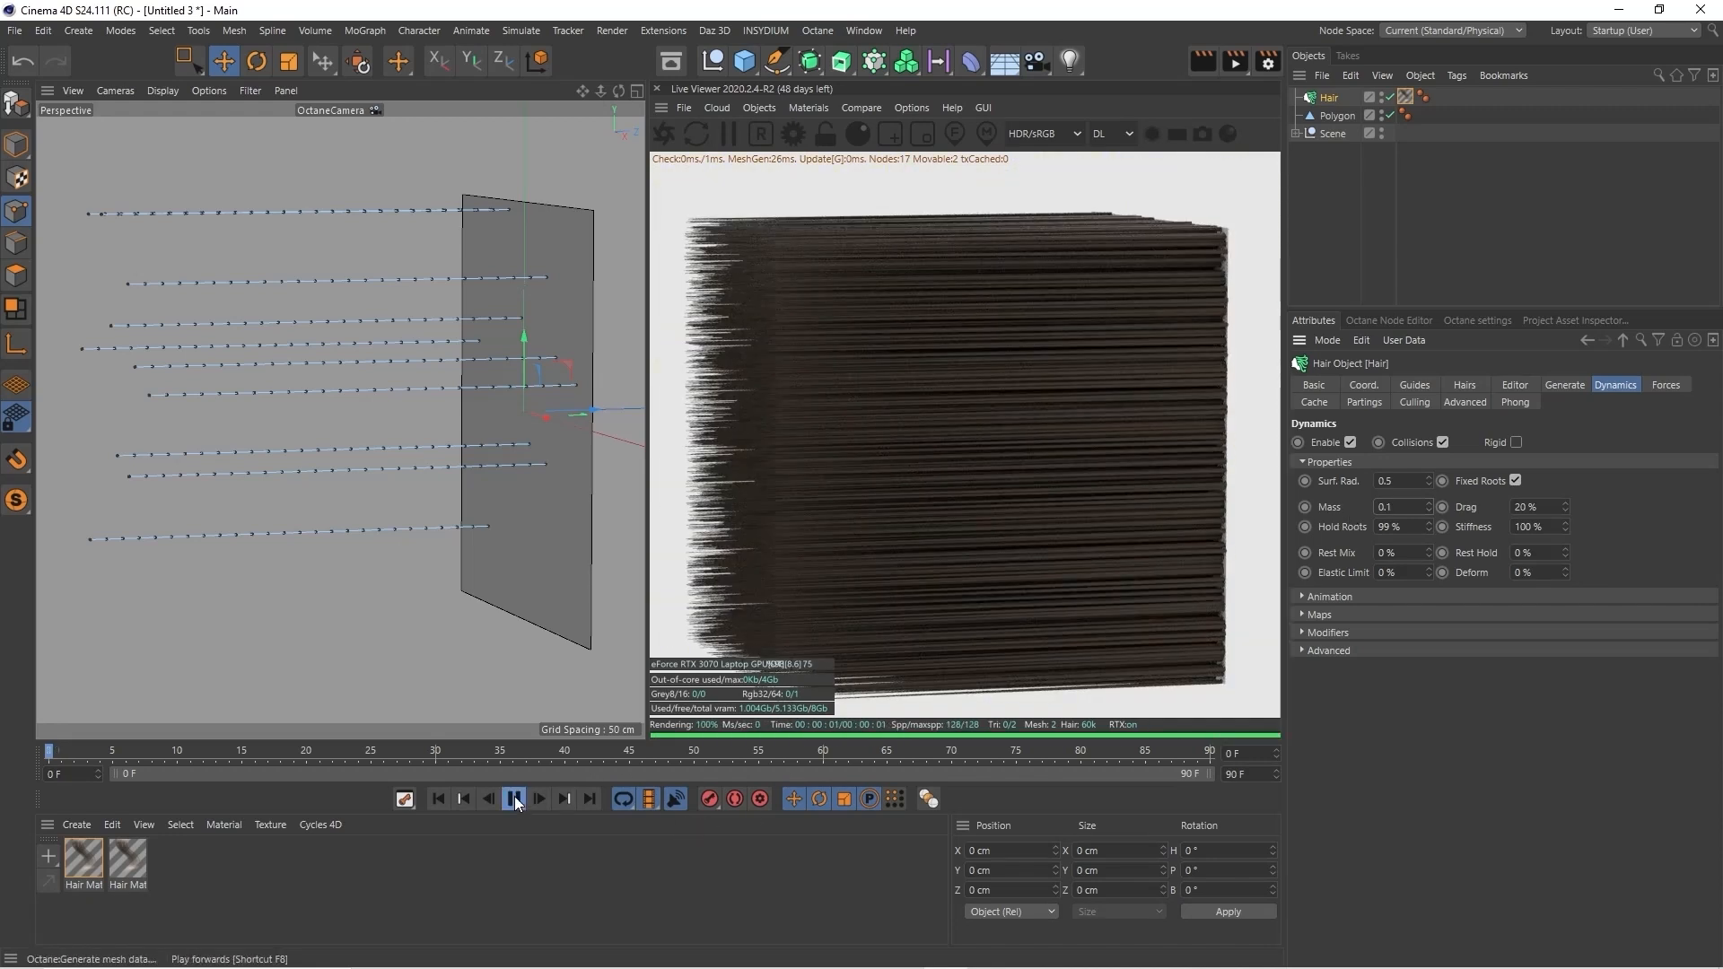
pyautogui.click(514, 798)
pyautogui.click(515, 797)
# Set the hair dynamics' Mass to 99, play the simulation twice from the first frame, and rewind
pyautogui.click(1382, 508)
pyautogui.write('99')
pyautogui.press('Return')
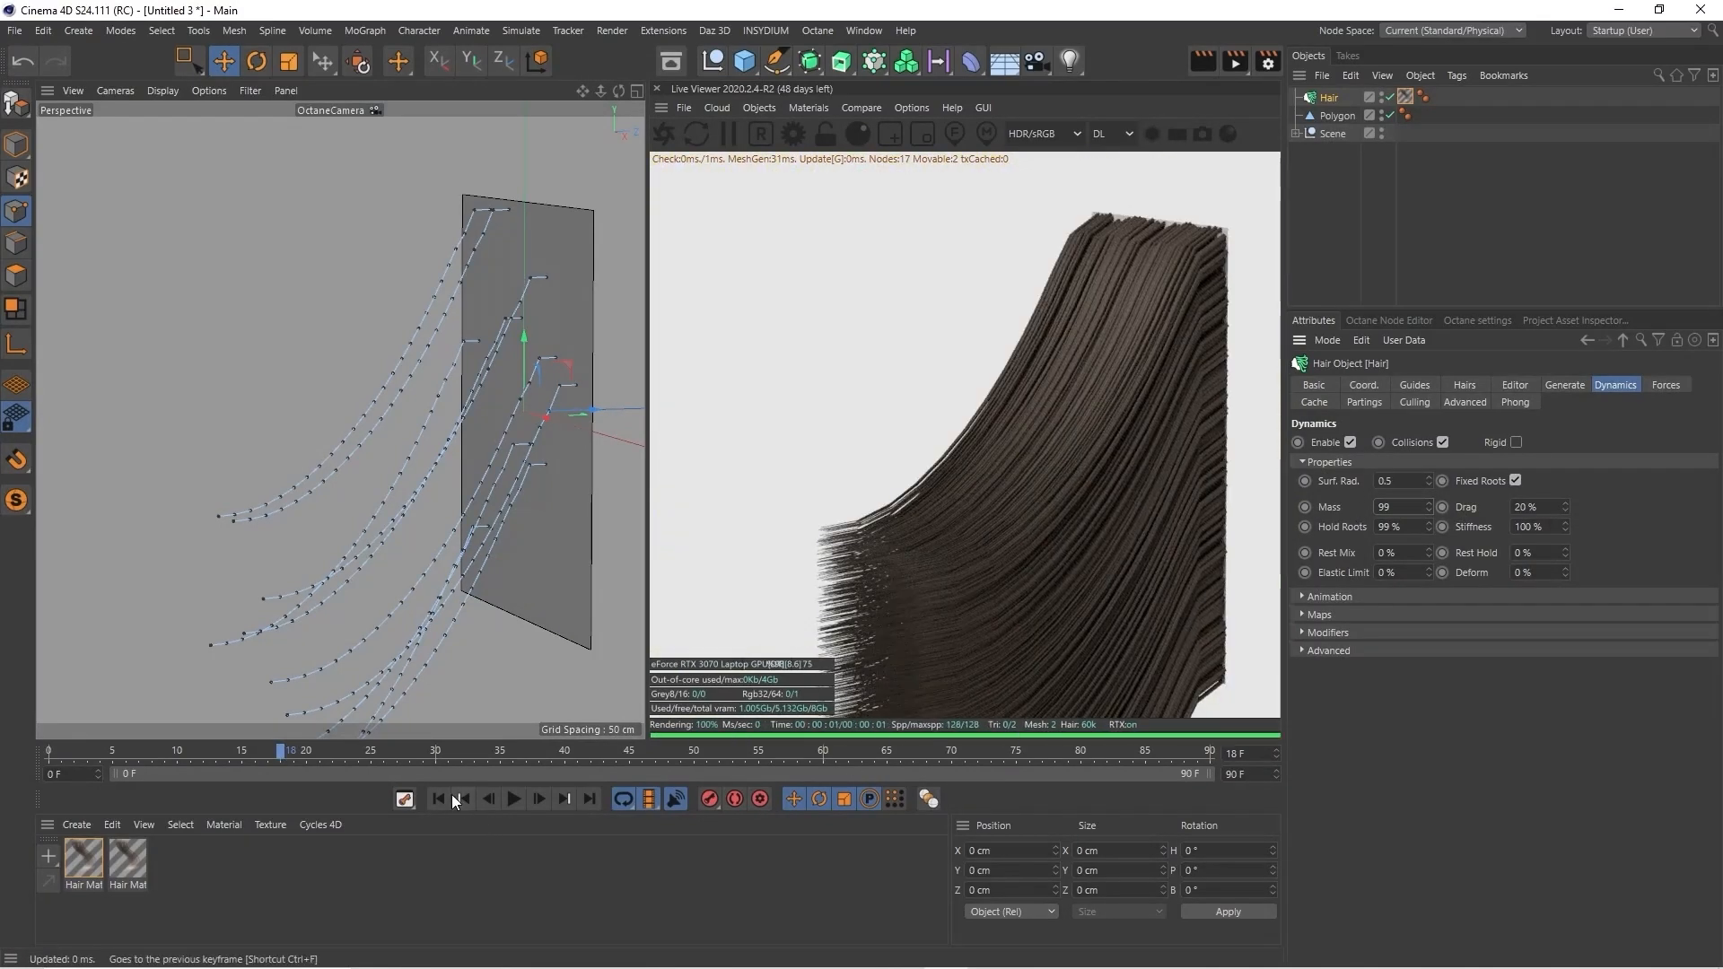
pyautogui.click(439, 799)
pyautogui.click(513, 799)
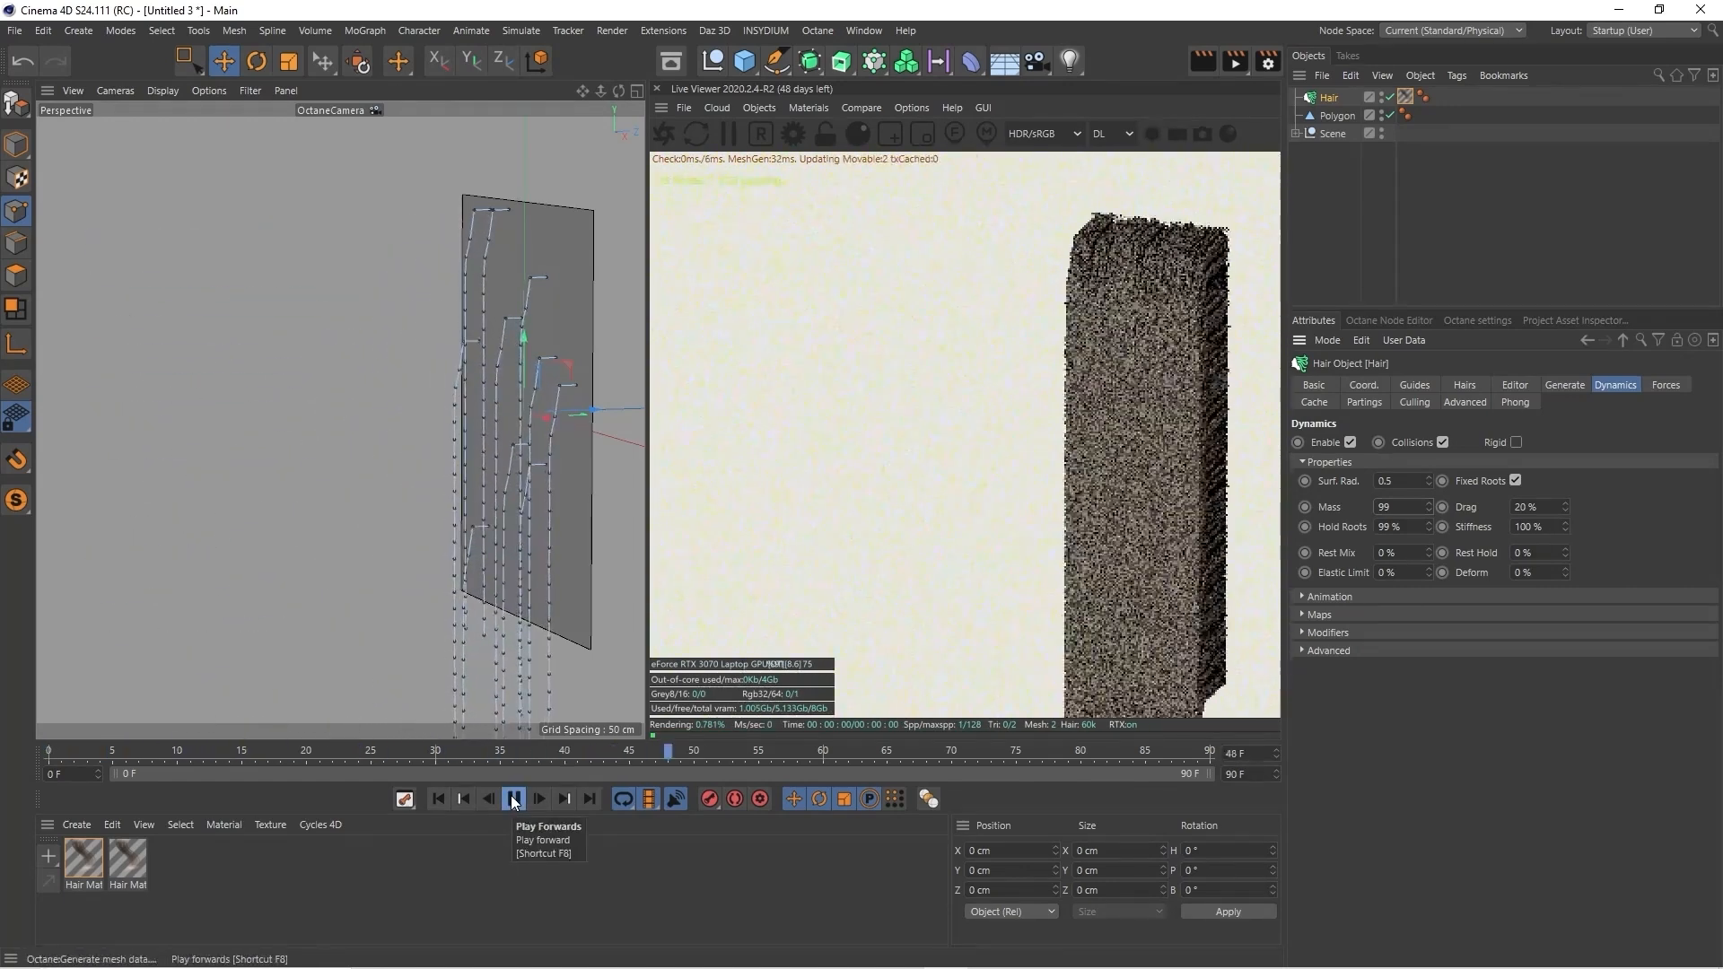
pyautogui.click(513, 798)
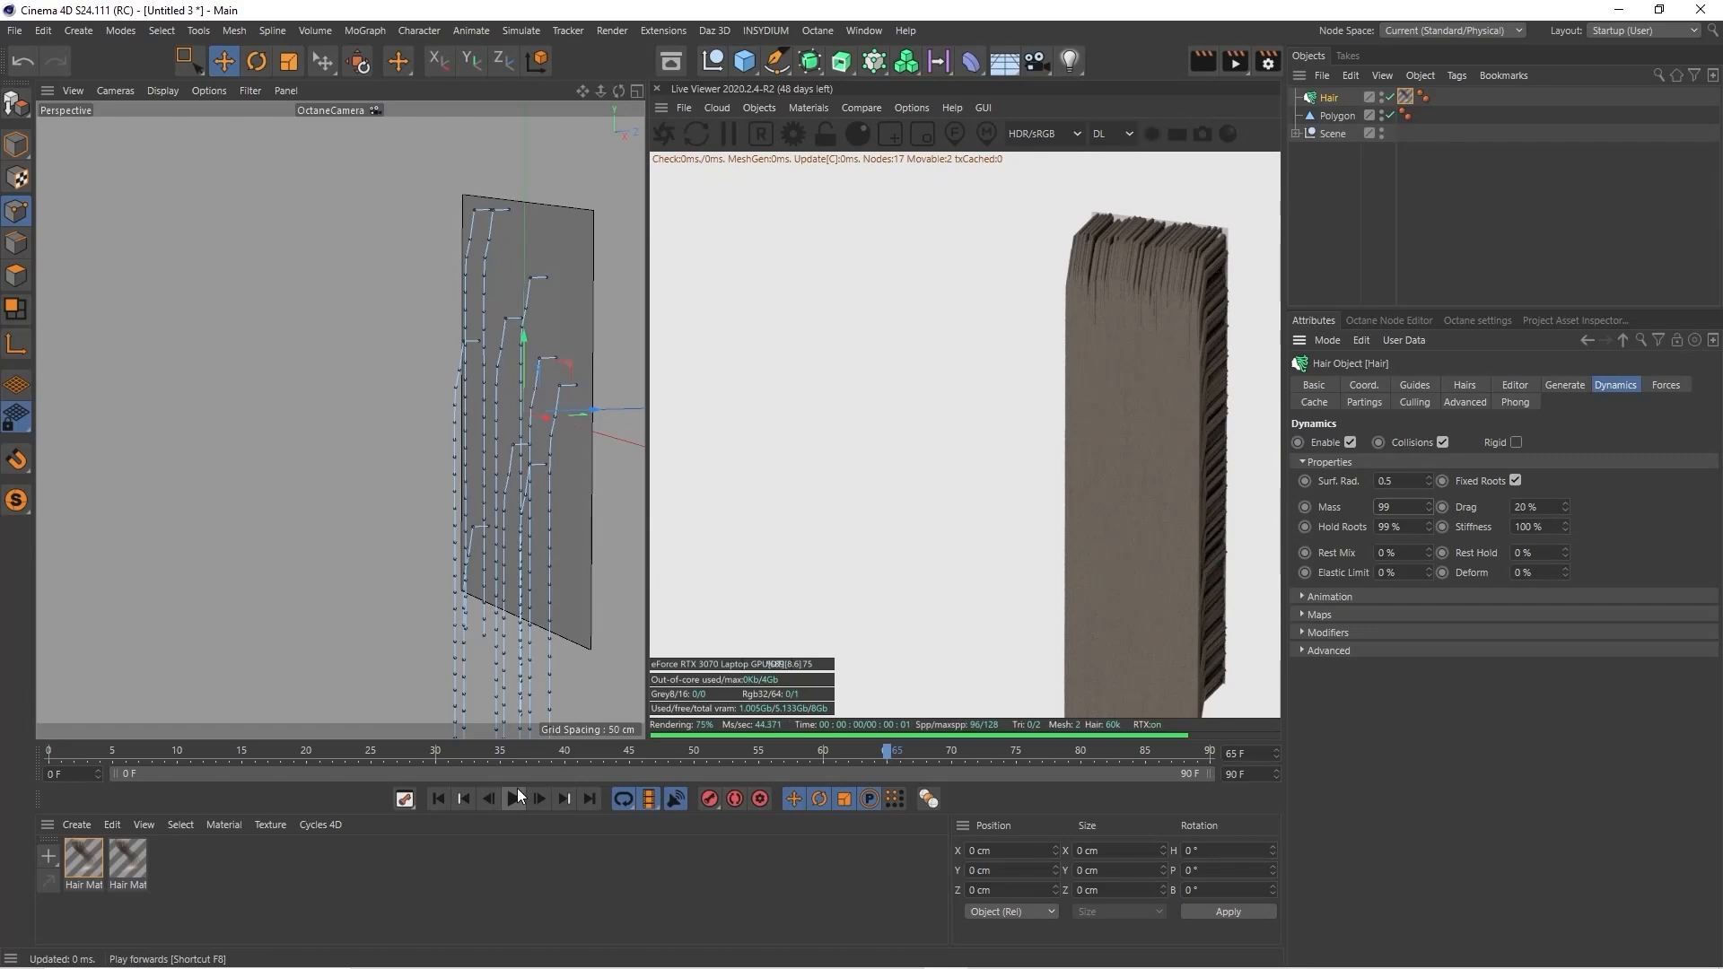
pyautogui.click(439, 799)
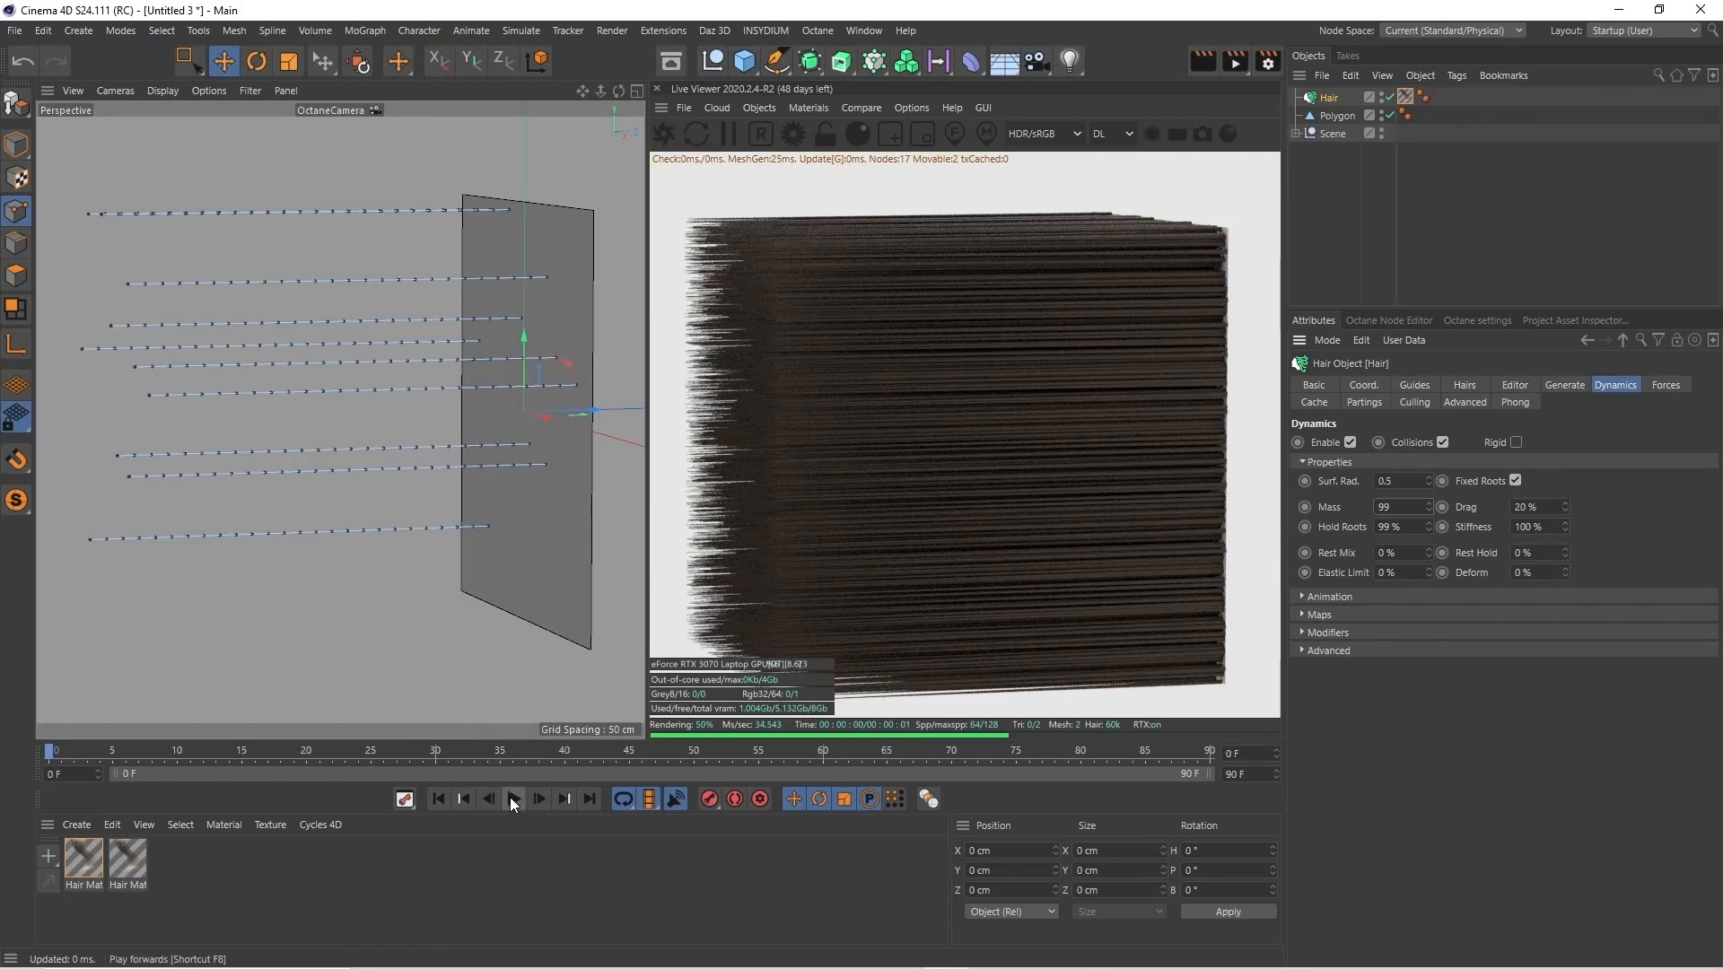
pyautogui.click(509, 800)
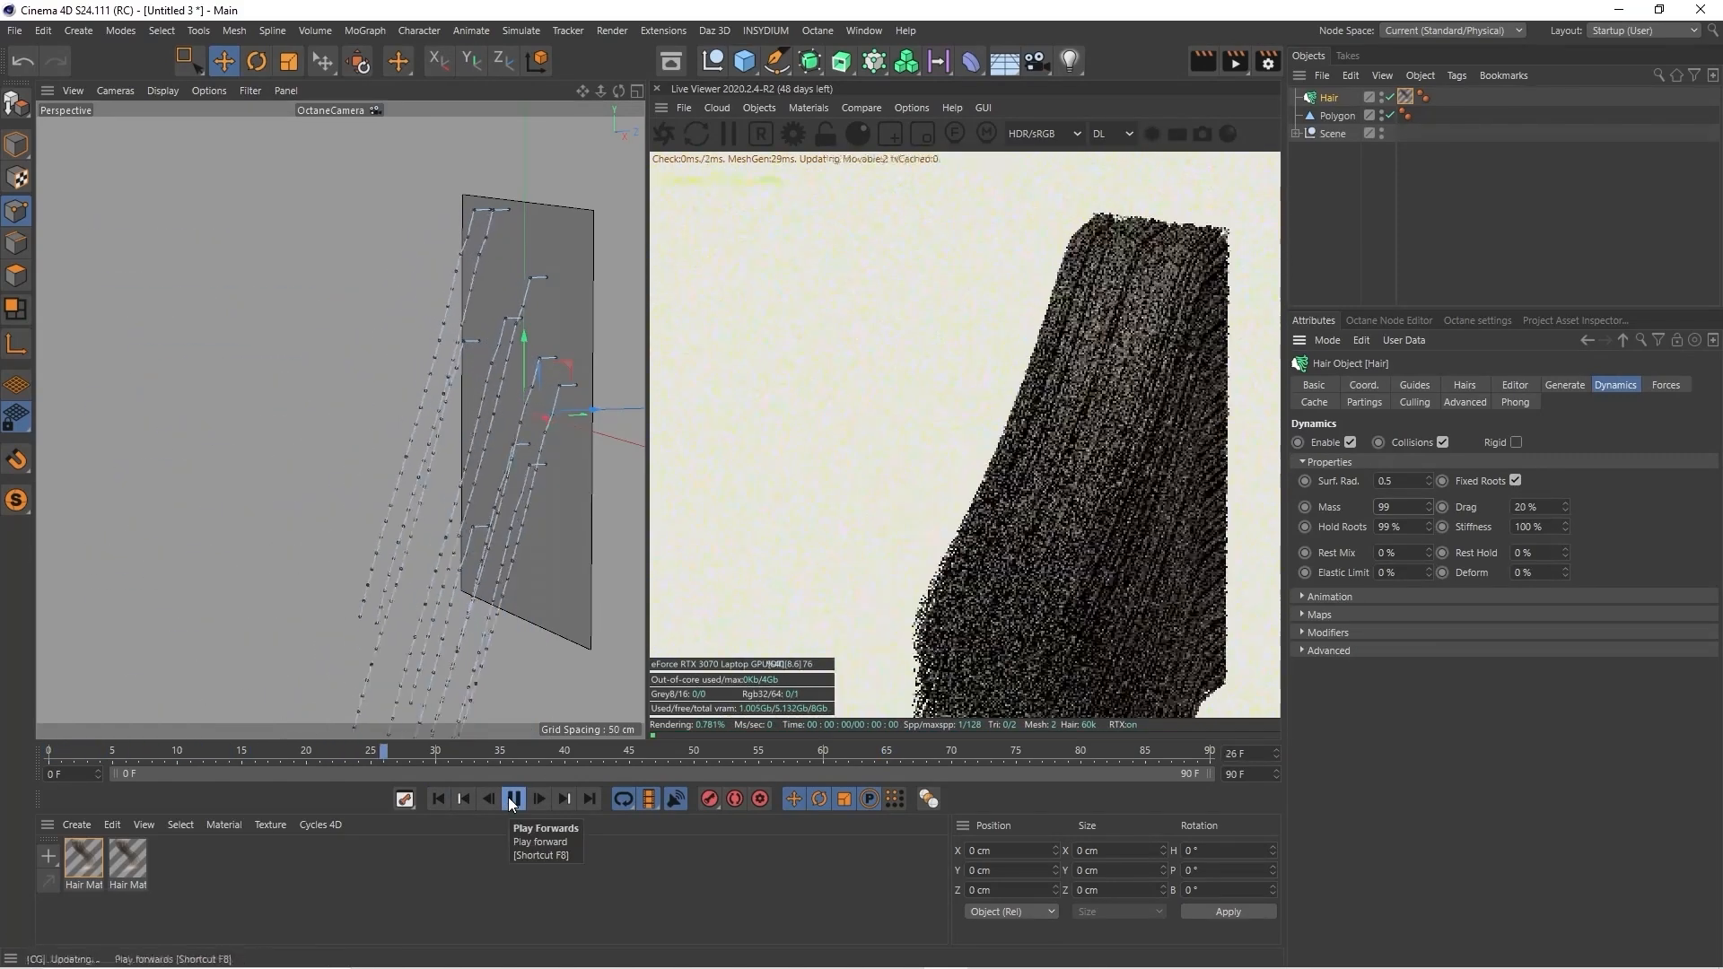
pyautogui.click(509, 799)
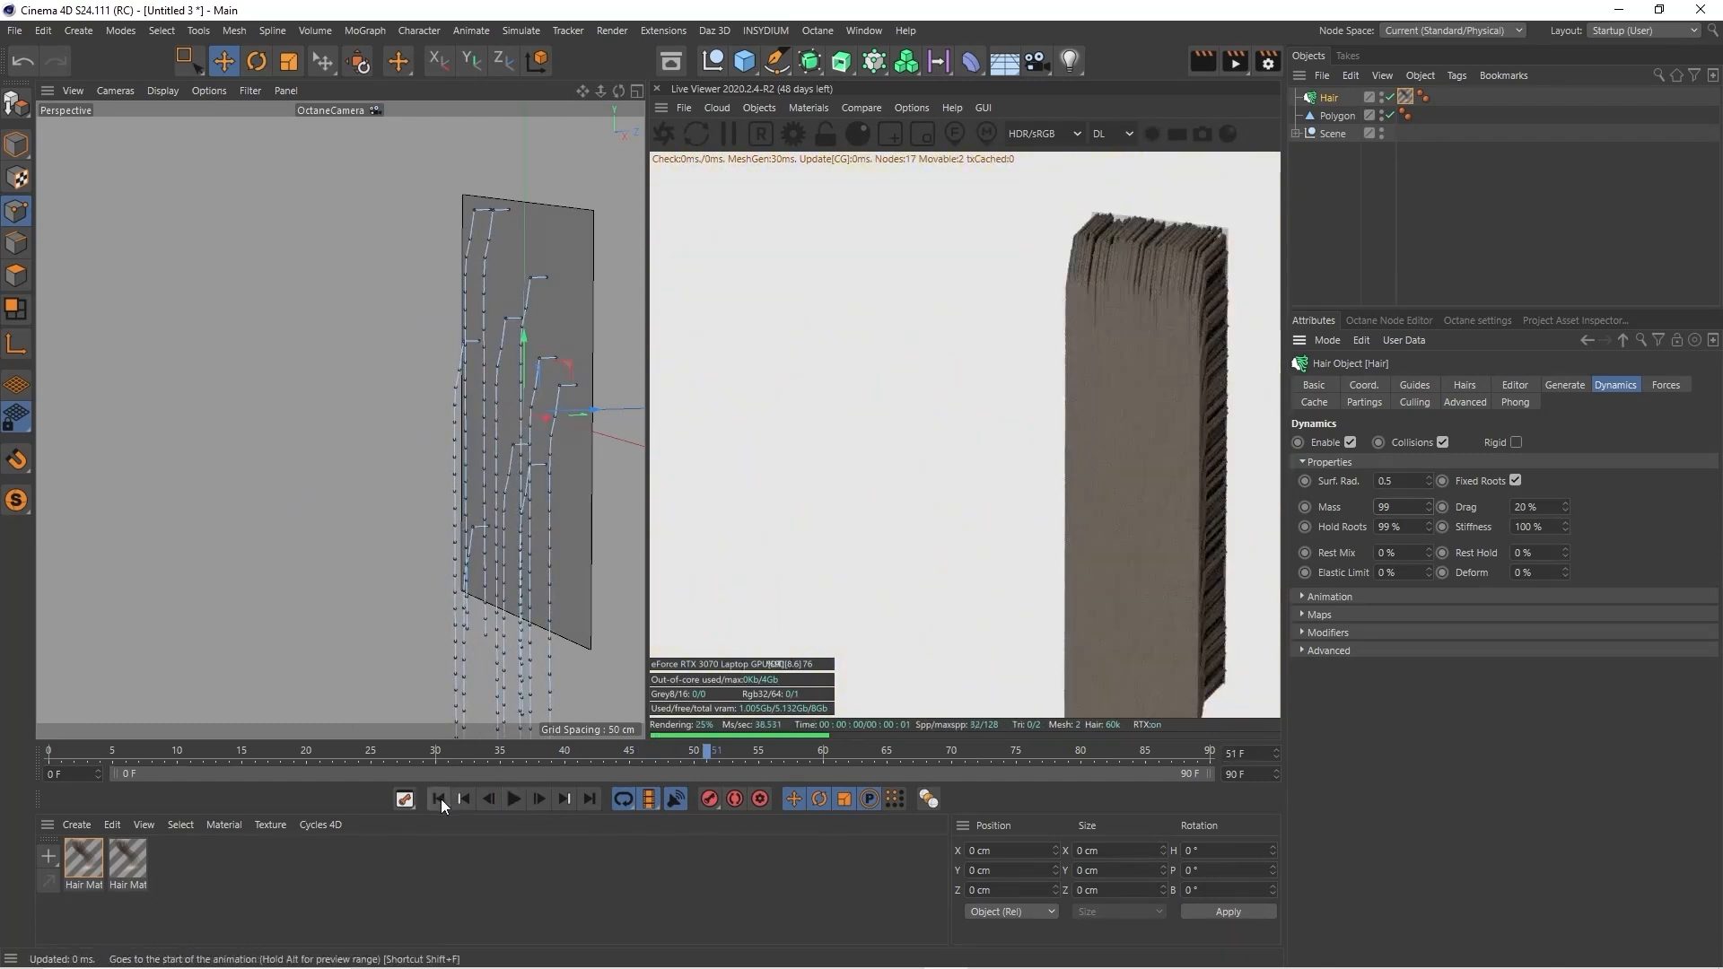
pyautogui.click(439, 798)
# Set the hair dynamics' Mass to 1 and play the simulation to compare how the guides fall
pyautogui.click(1403, 508)
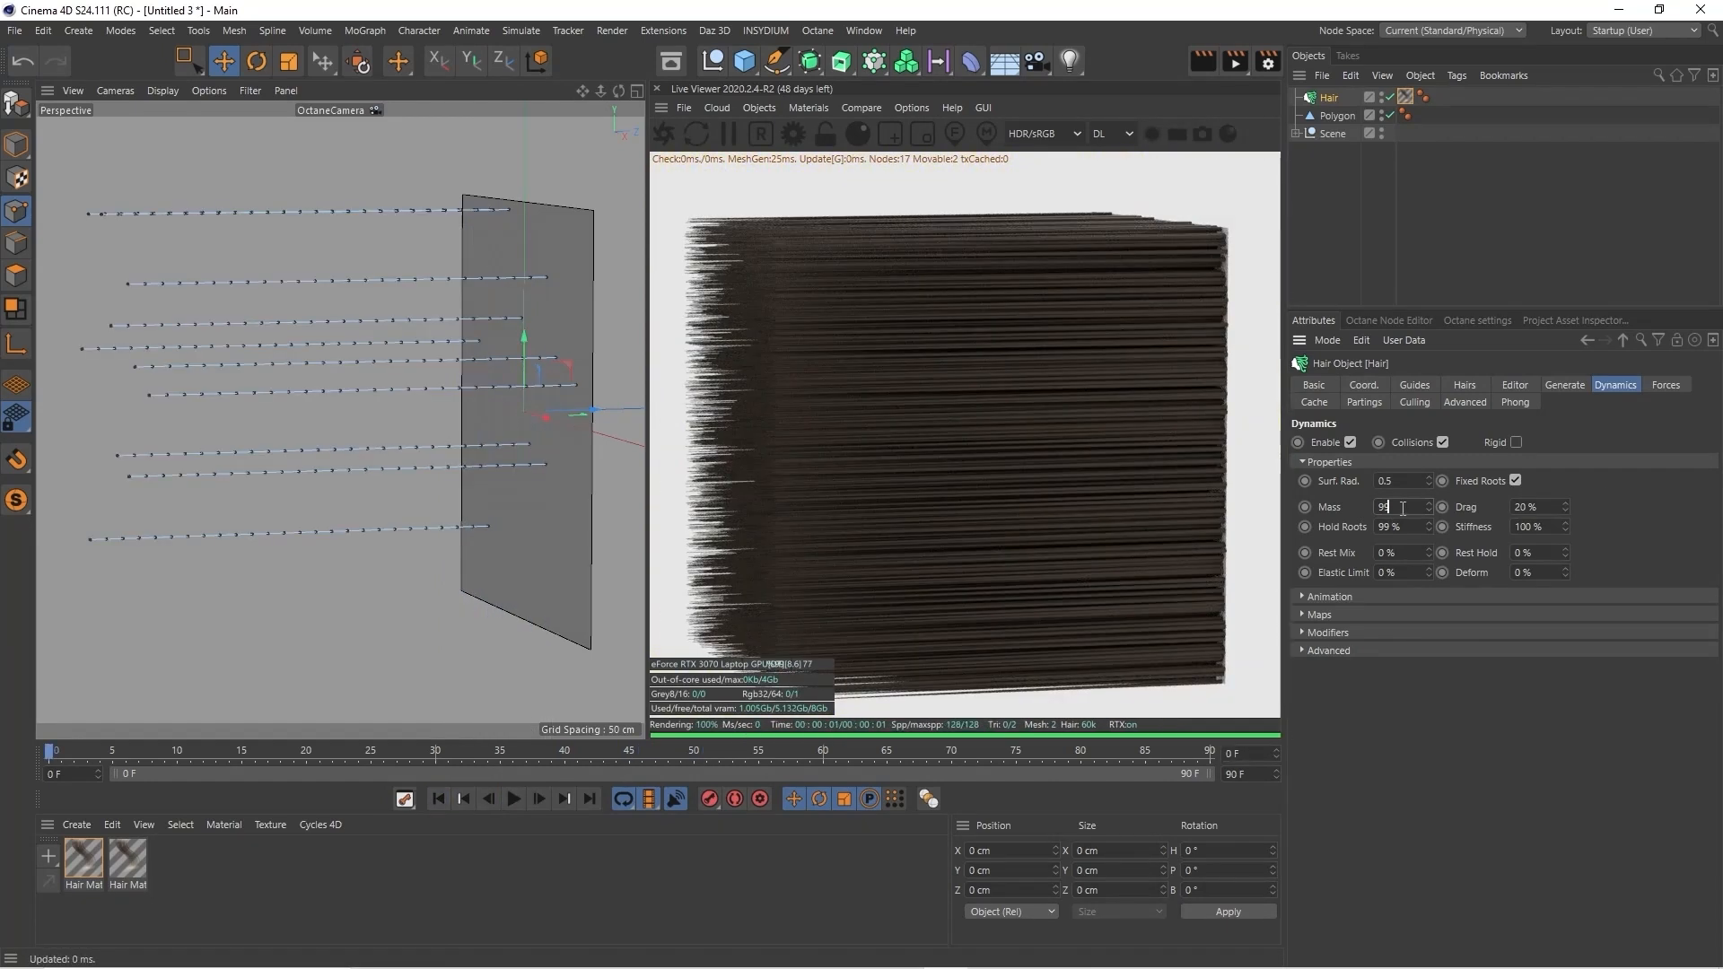
pyautogui.press('Tab')
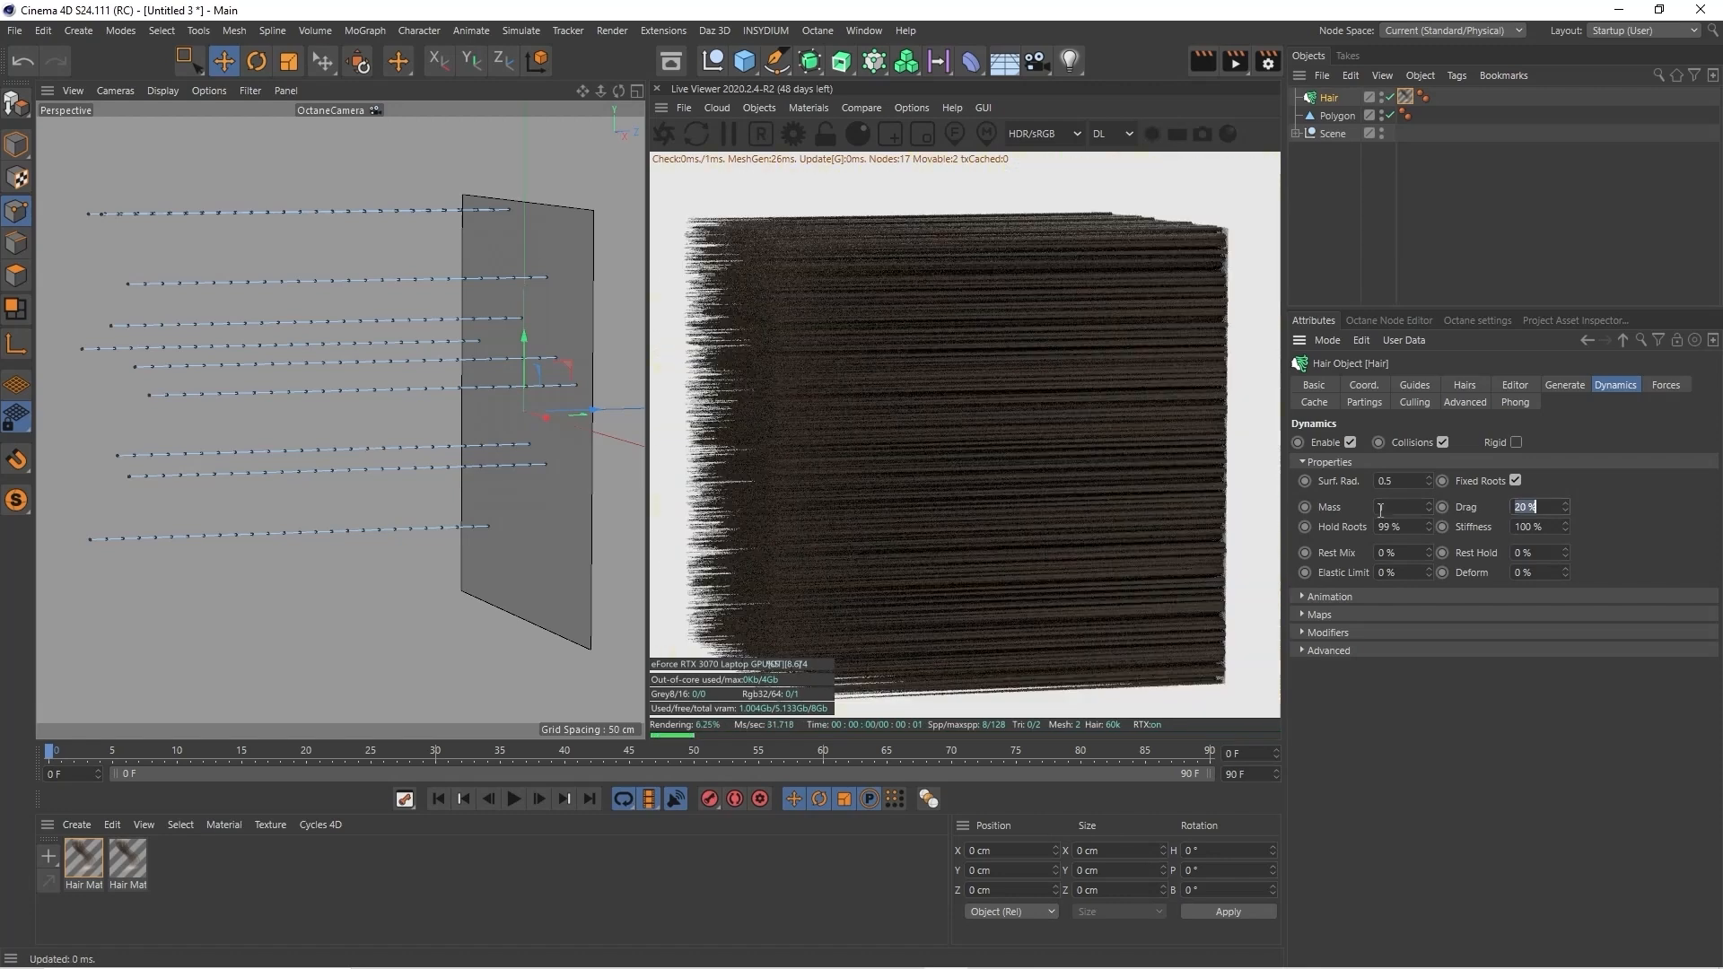
pyautogui.click(514, 798)
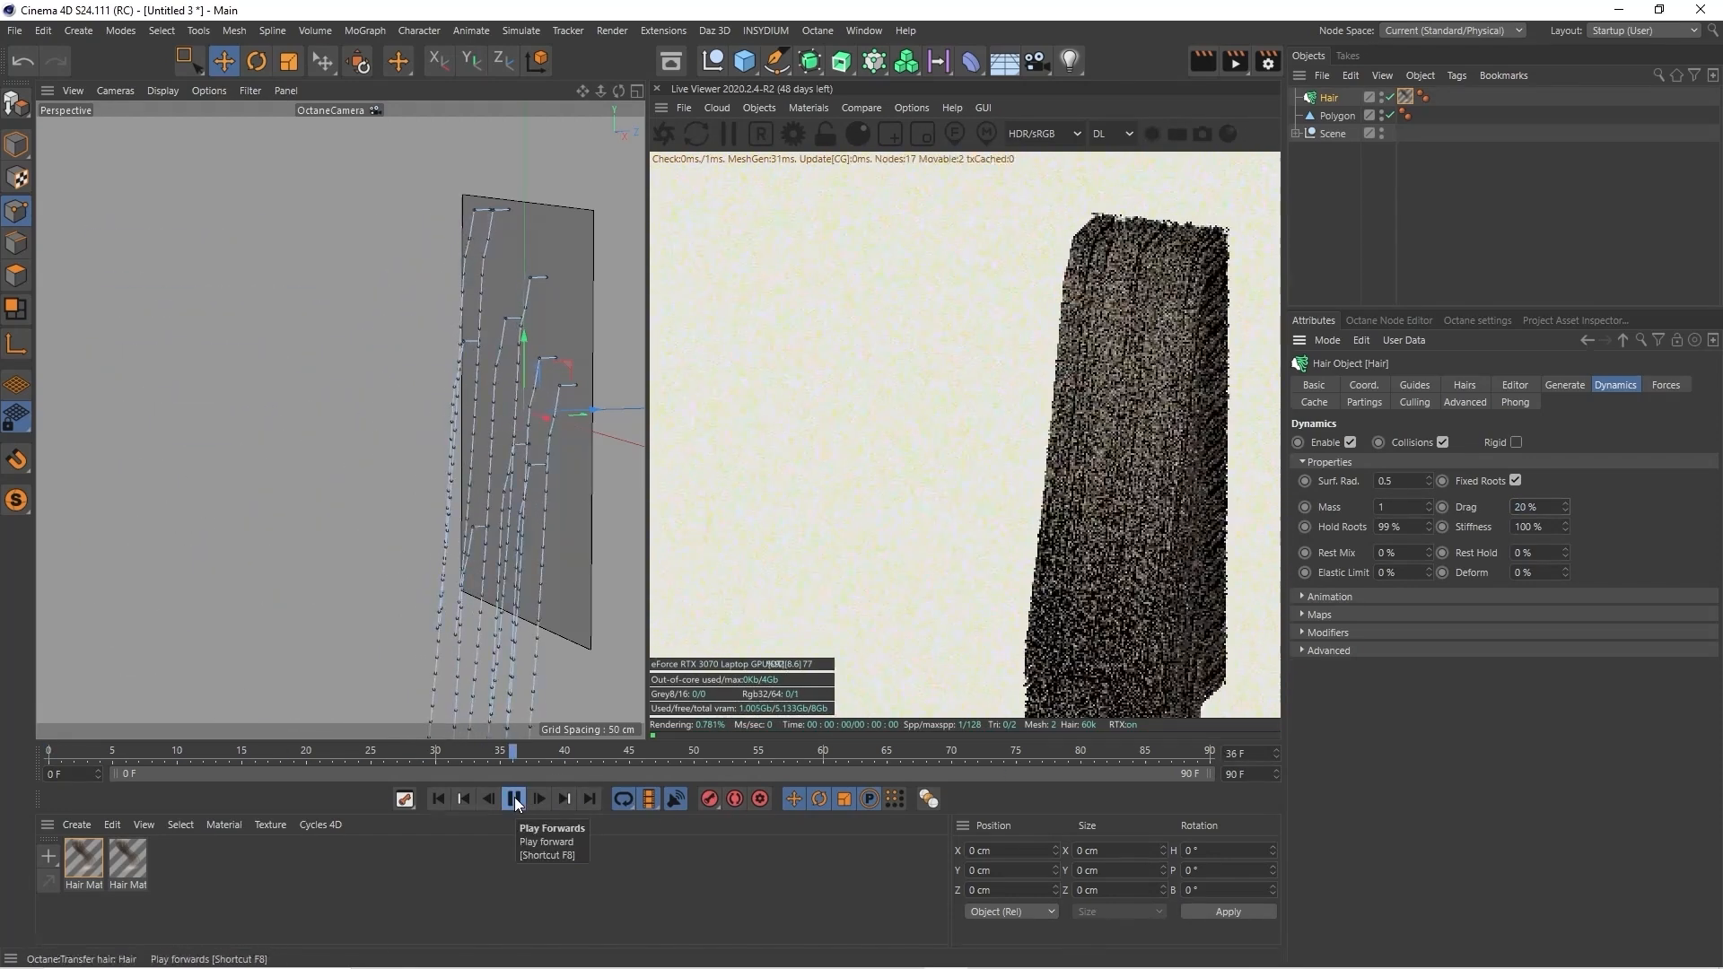
pyautogui.click(514, 797)
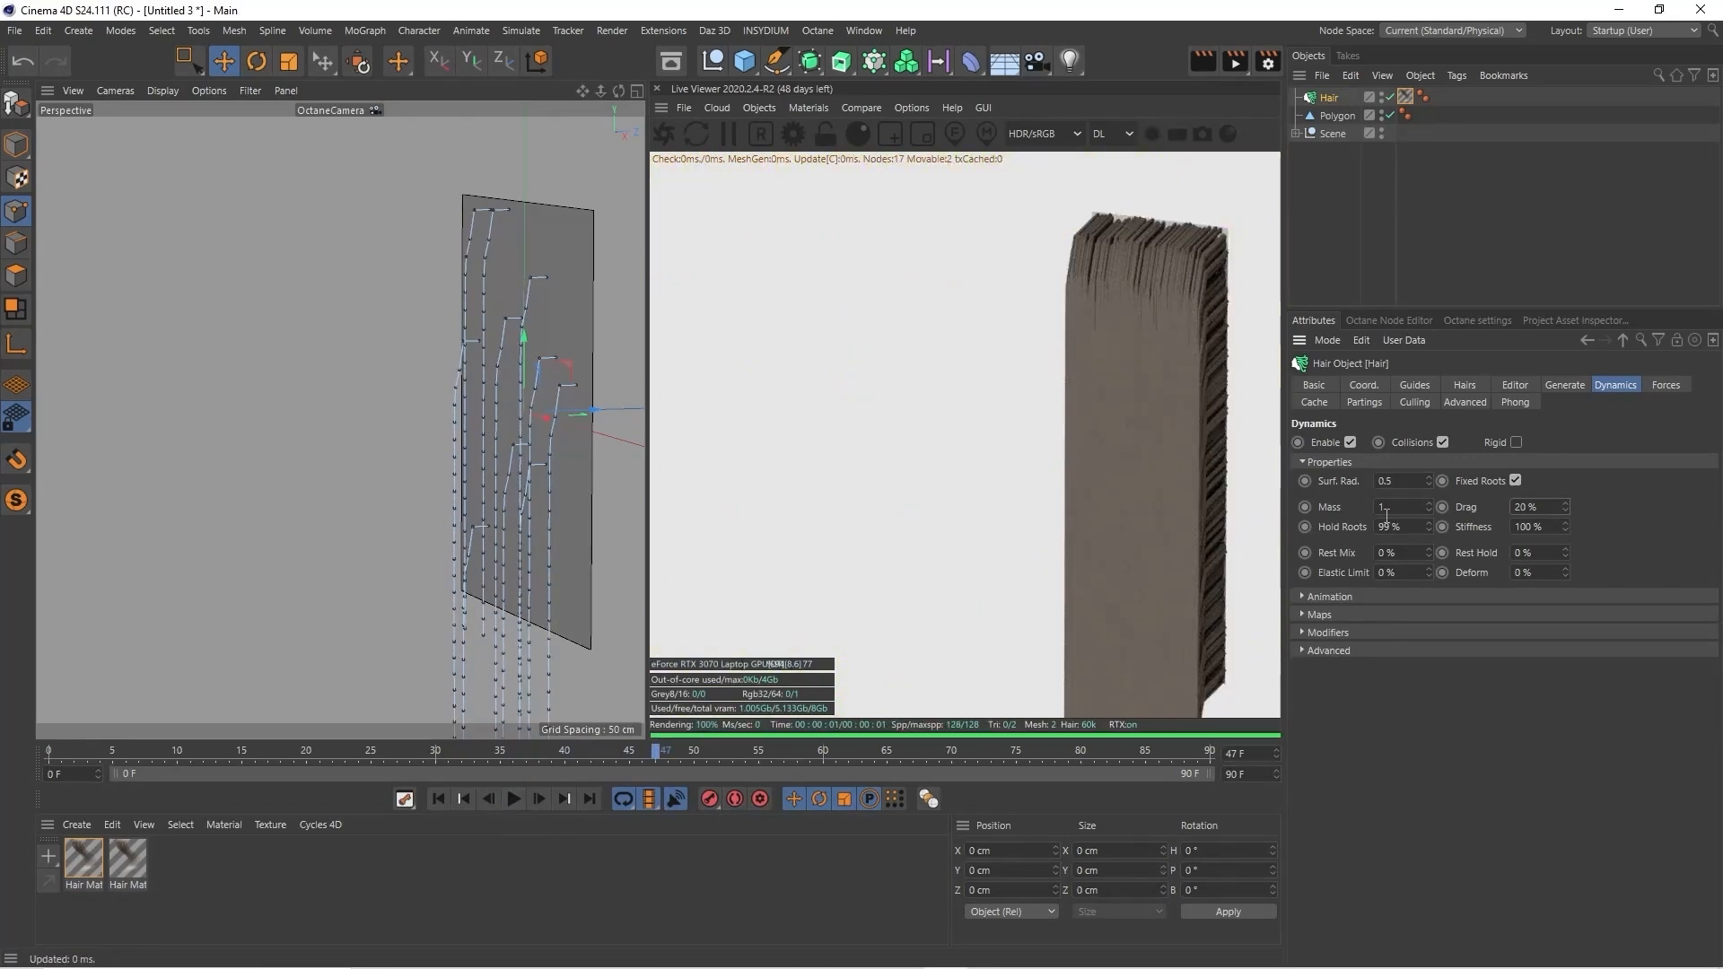
# Set the hair dynamics' Mass to 0.1, replay the simulation from the first frame, and rewind
pyautogui.write('0.1')
pyautogui.press('Return')
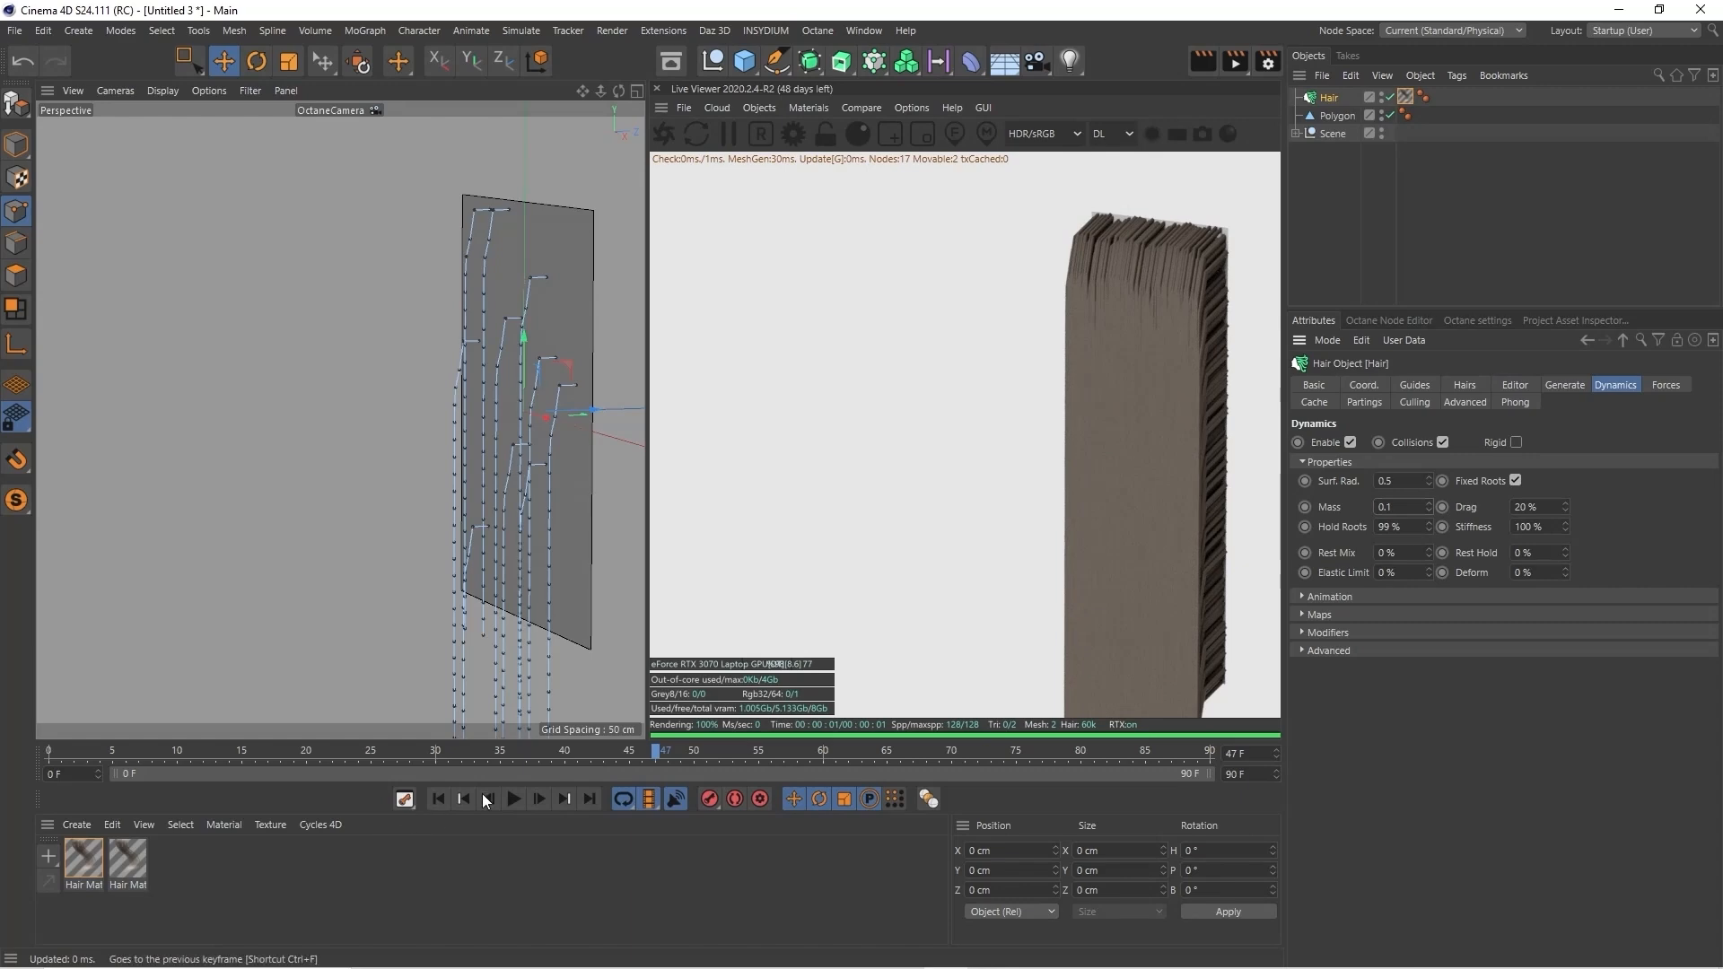
pyautogui.click(438, 799)
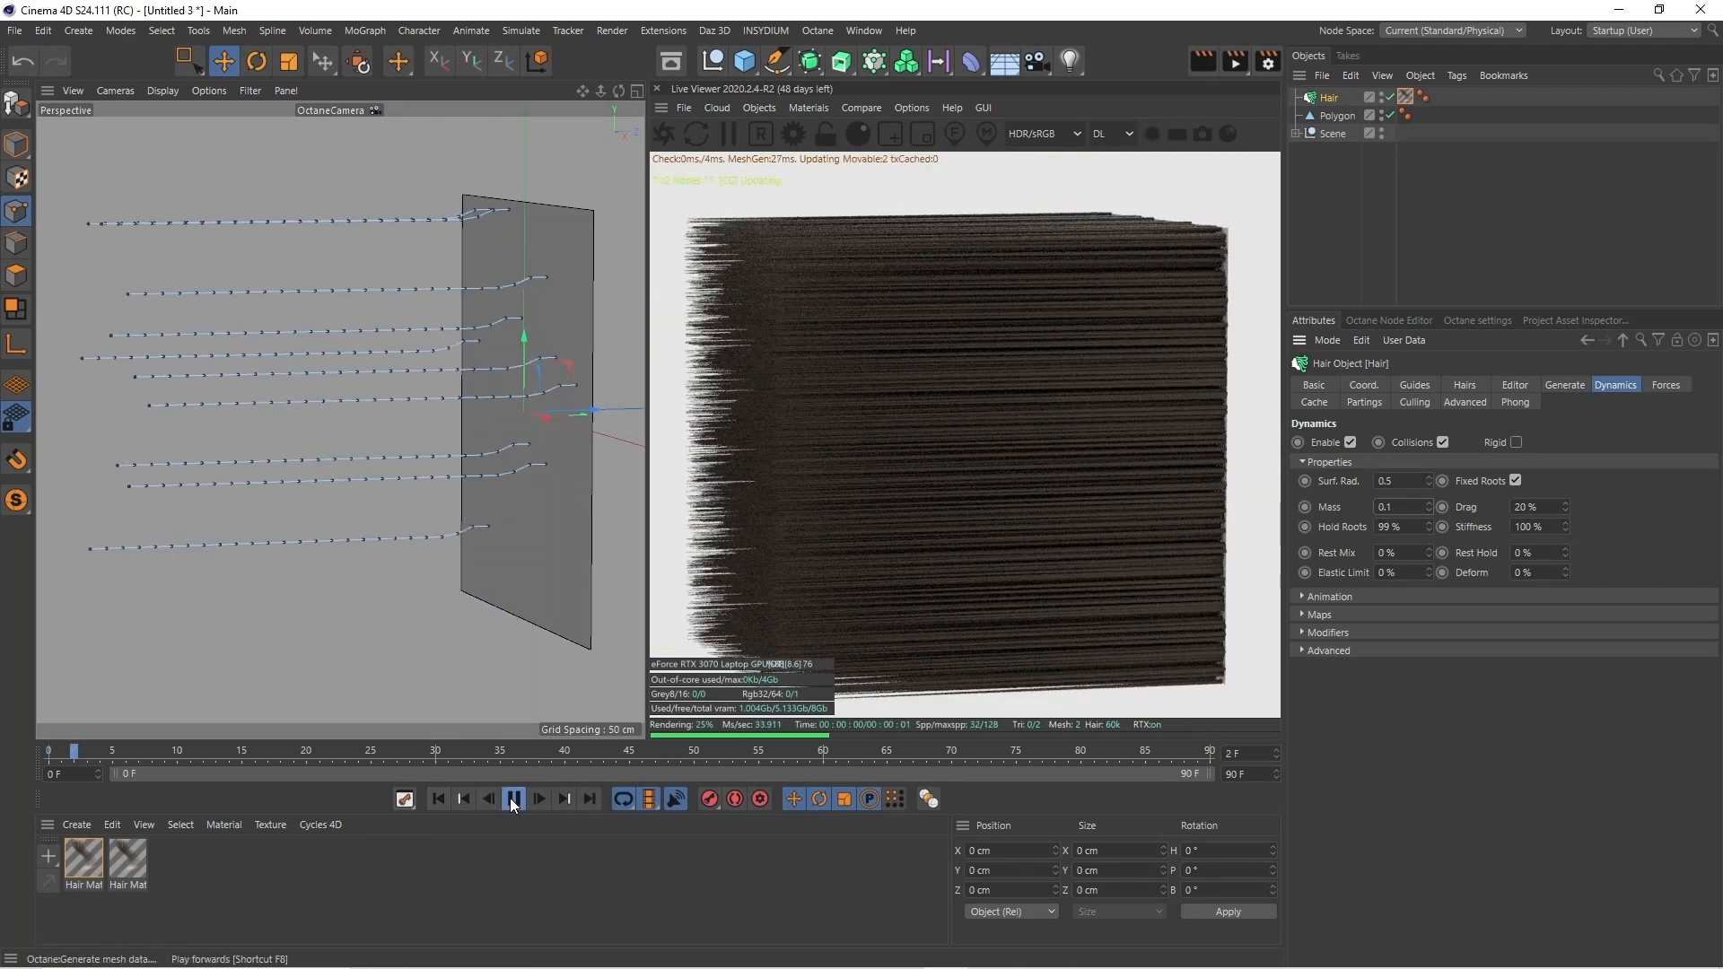
pyautogui.click(511, 799)
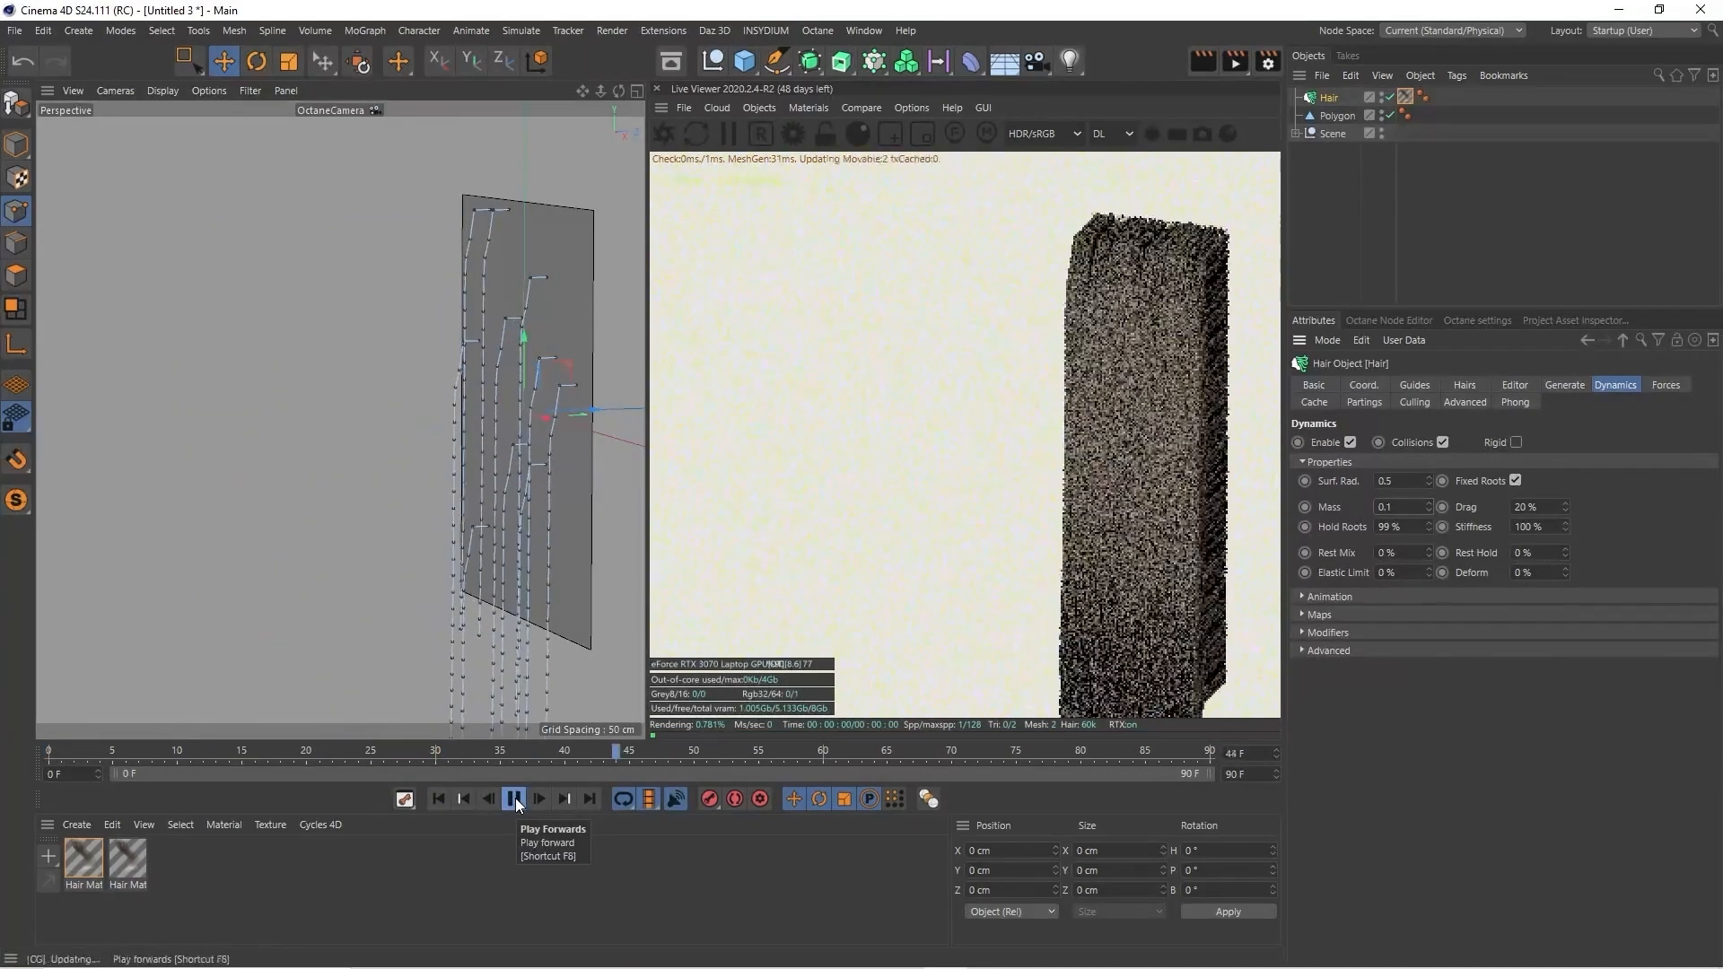
pyautogui.click(513, 798)
pyautogui.click(438, 799)
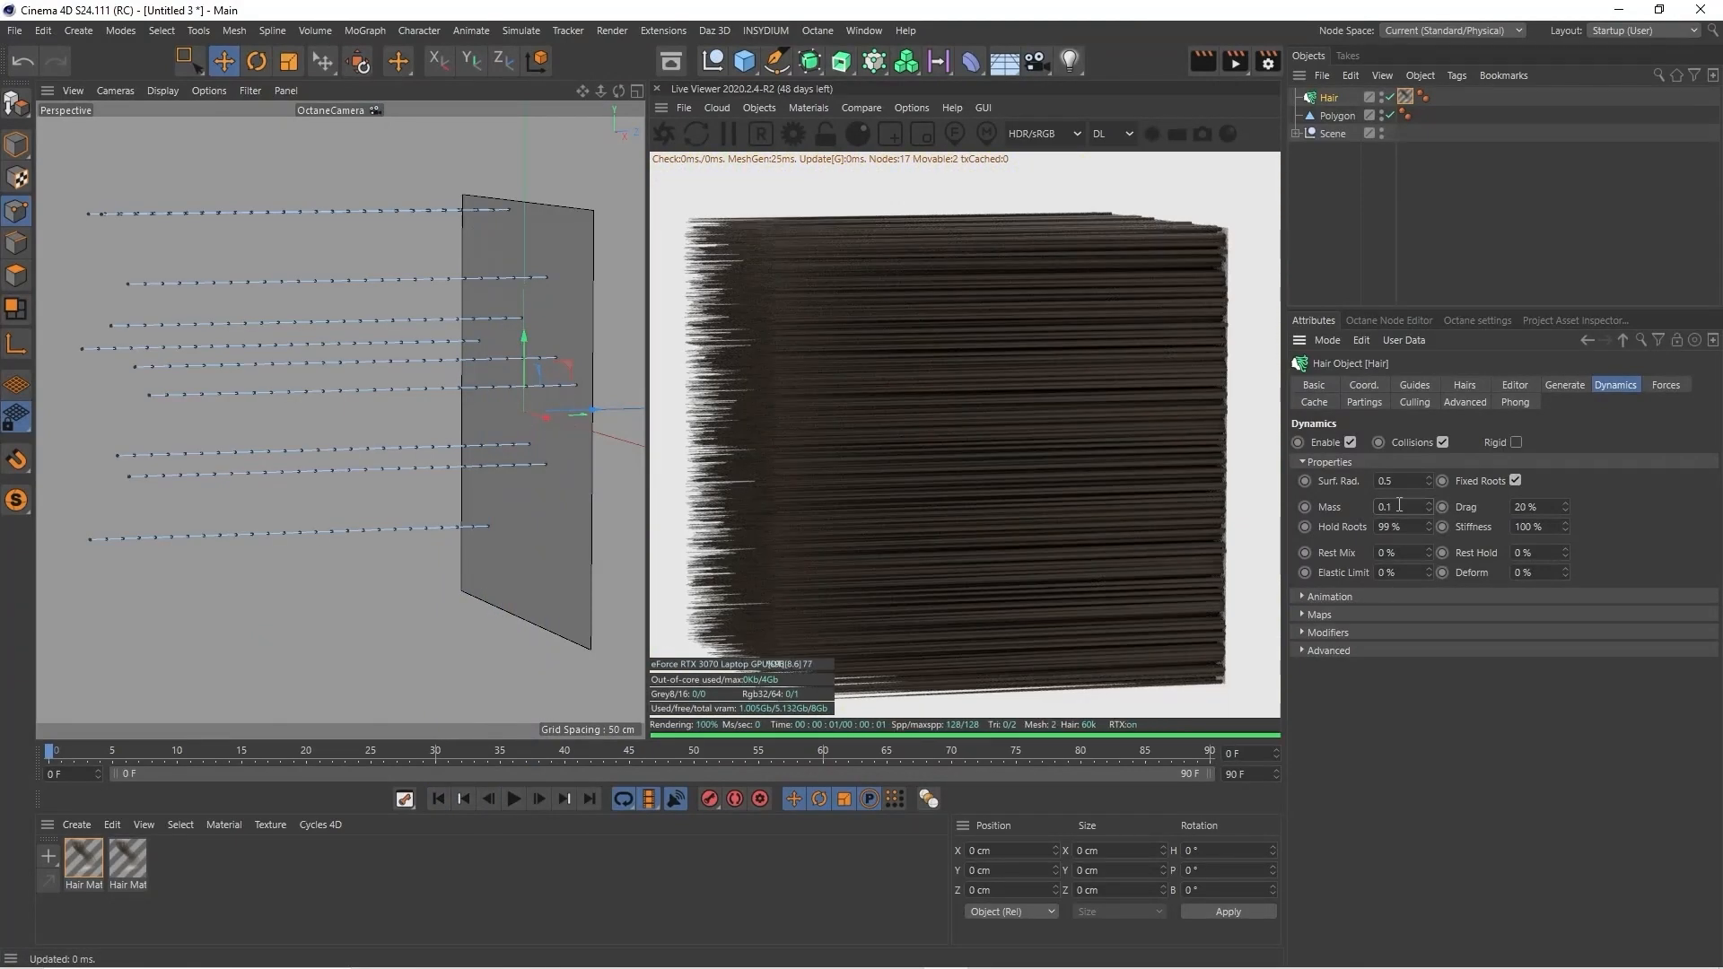
# Set the hair dynamics' Drag to 2 %, play the simulation to examine its effect, and rewind
pyautogui.doubleClick(1524, 507)
pyautogui.press('Tab')
pyautogui.click(513, 798)
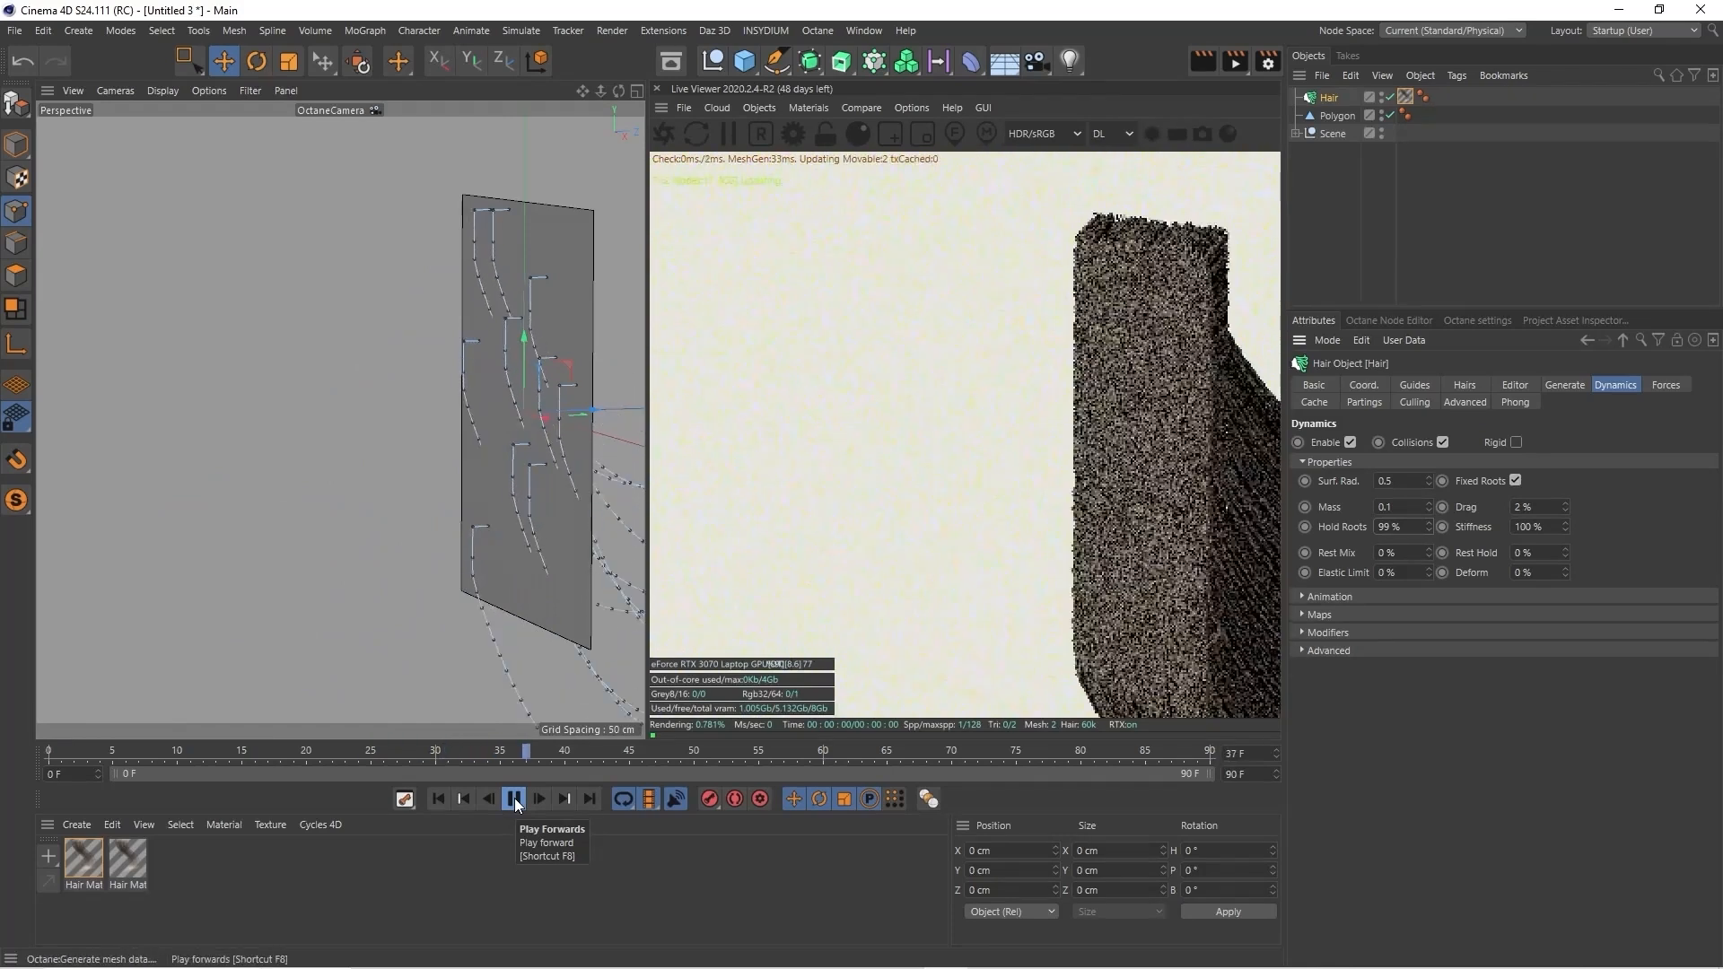
pyautogui.click(515, 802)
pyautogui.click(439, 798)
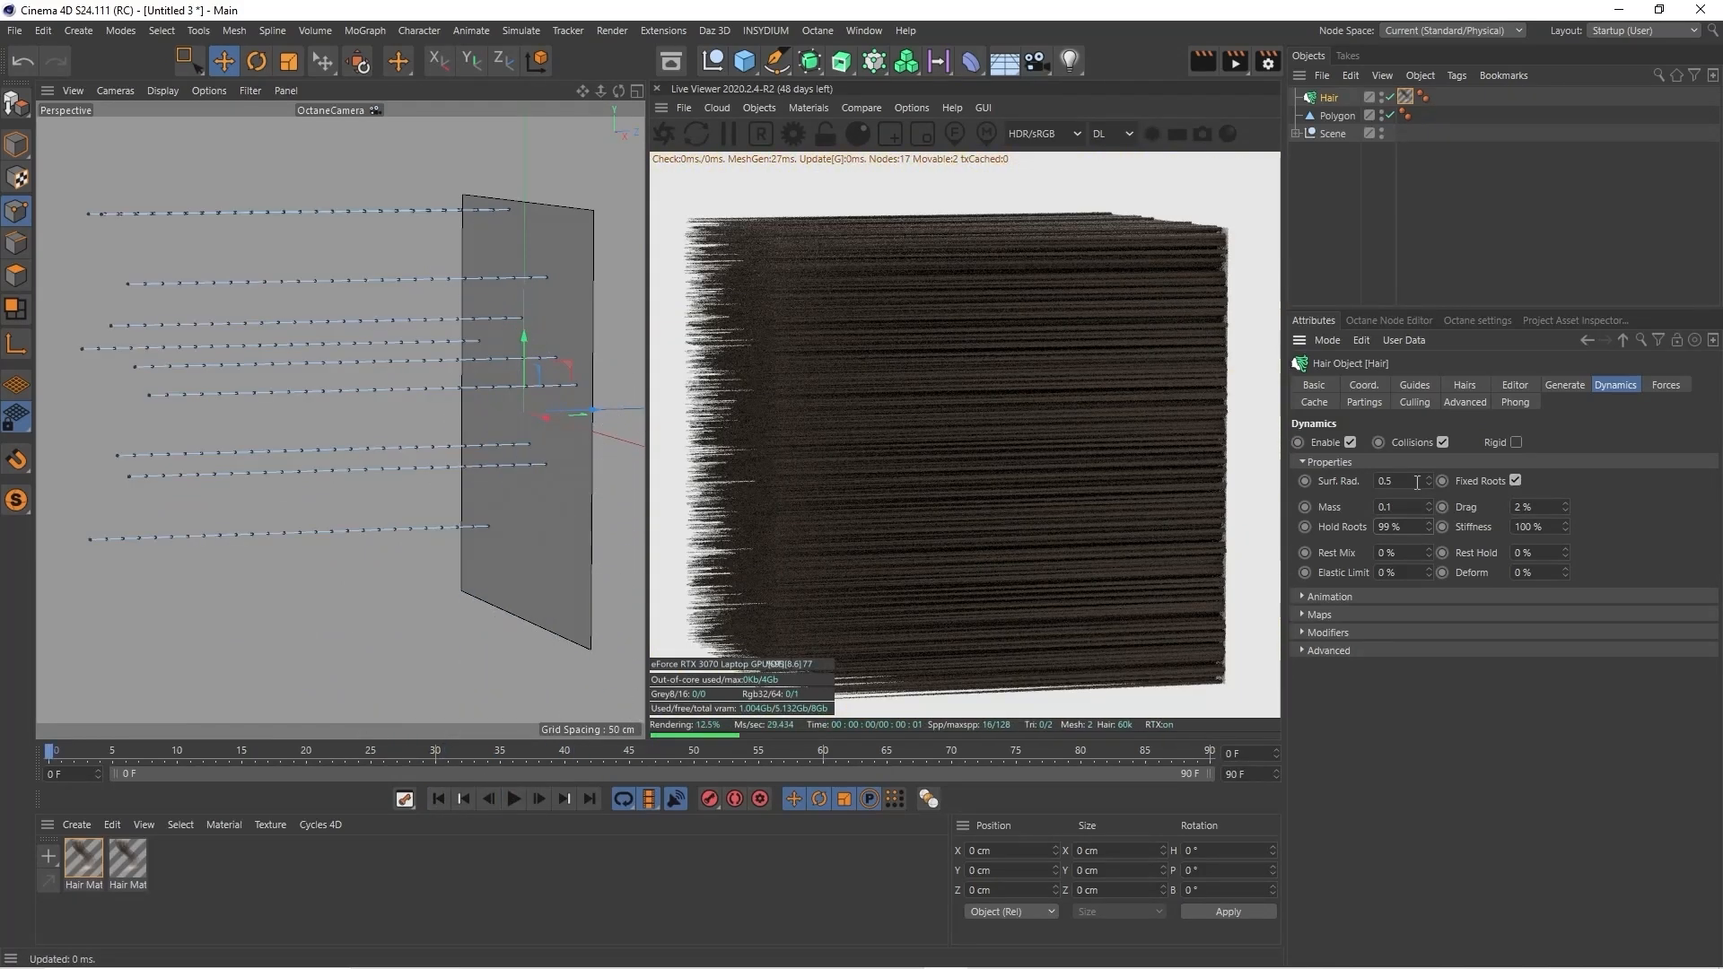
# Set the hair dynamics' Mass to 111, play the simulation to examine its effect, and rewind
pyautogui.click(1386, 507)
pyautogui.write('111')
pyautogui.press('Tab')
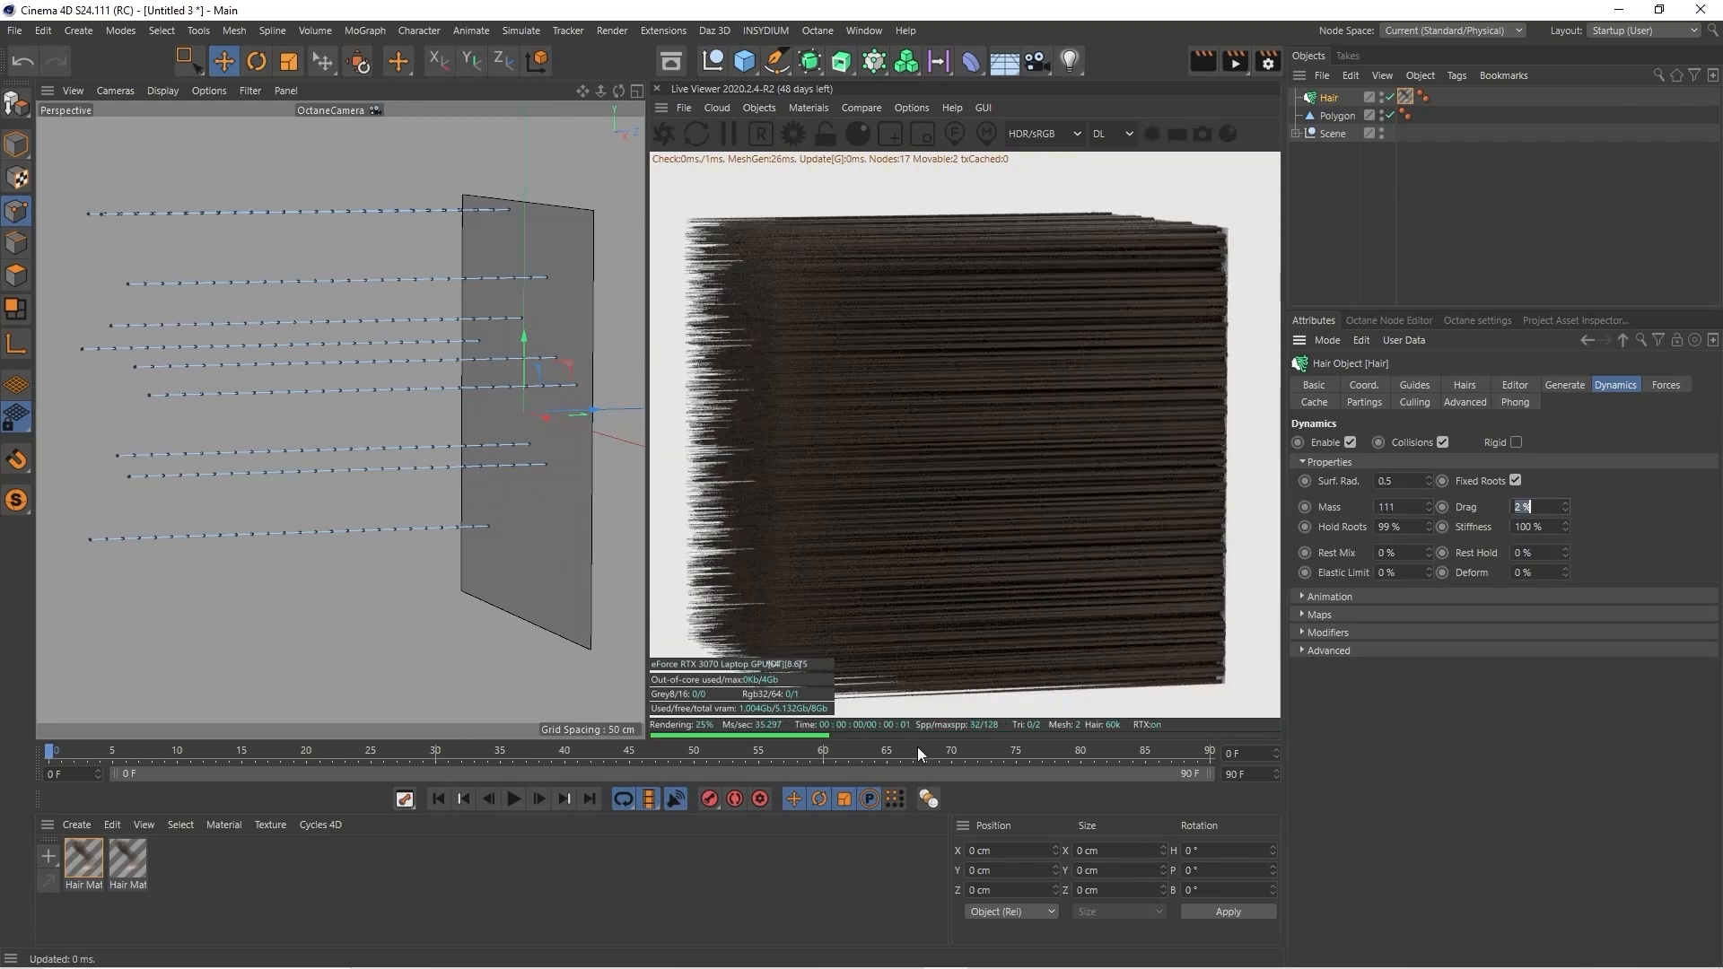
pyautogui.click(515, 799)
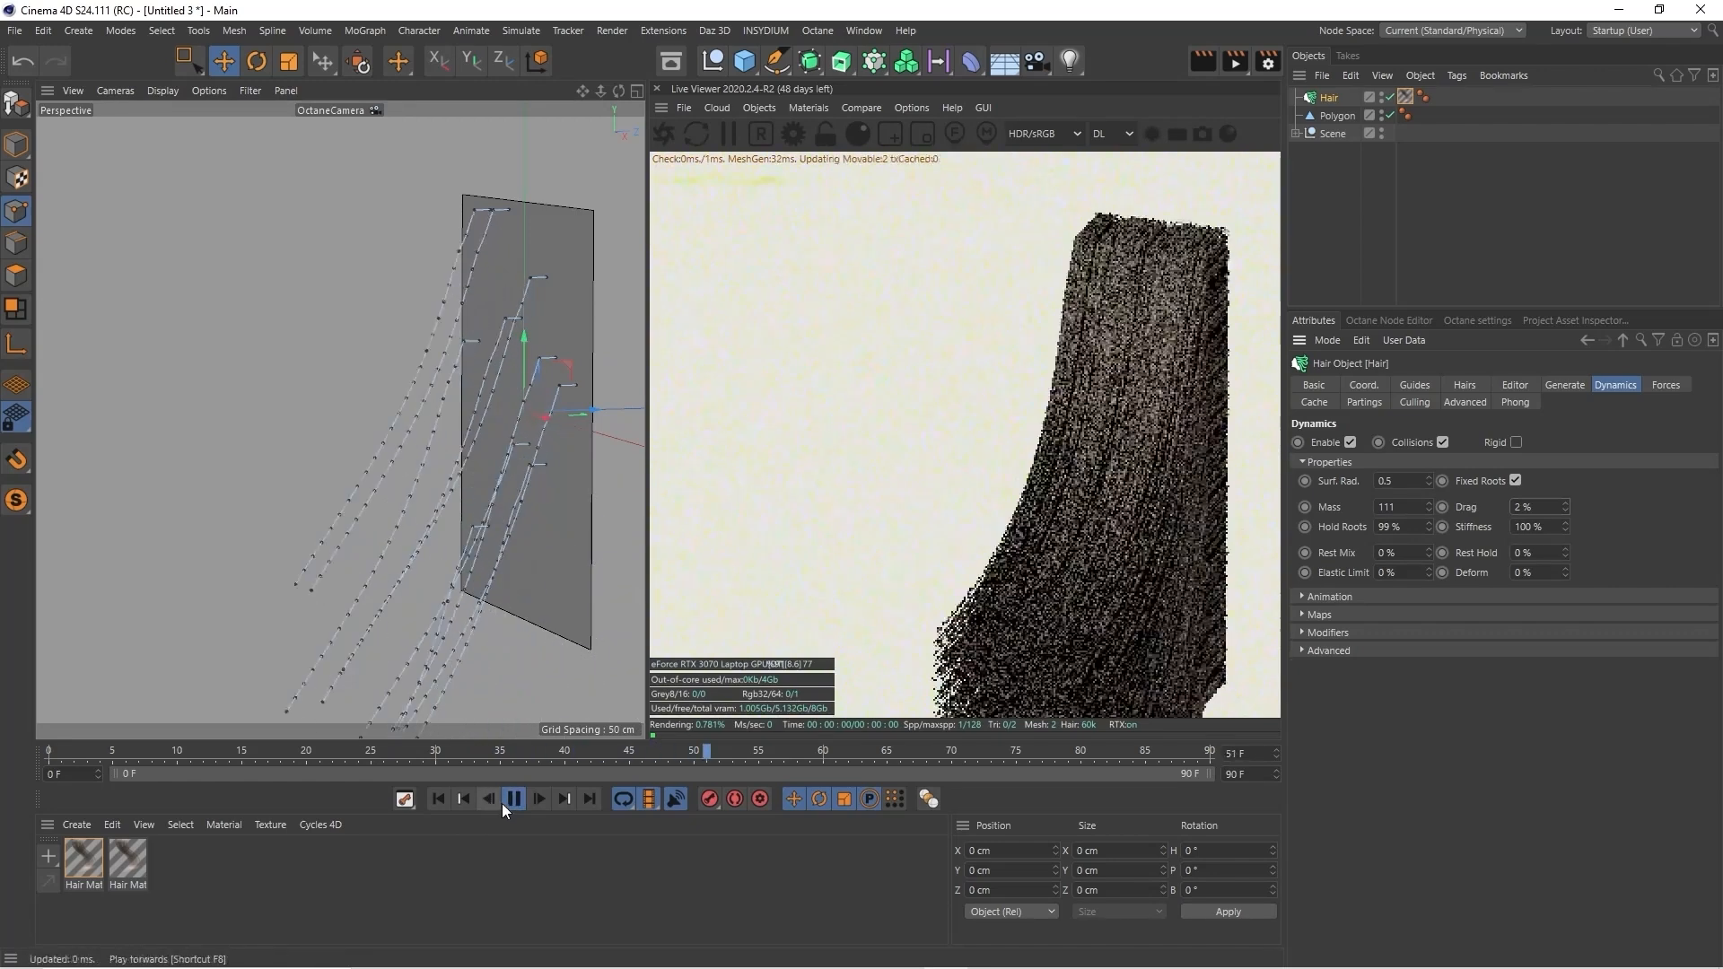
pyautogui.click(515, 800)
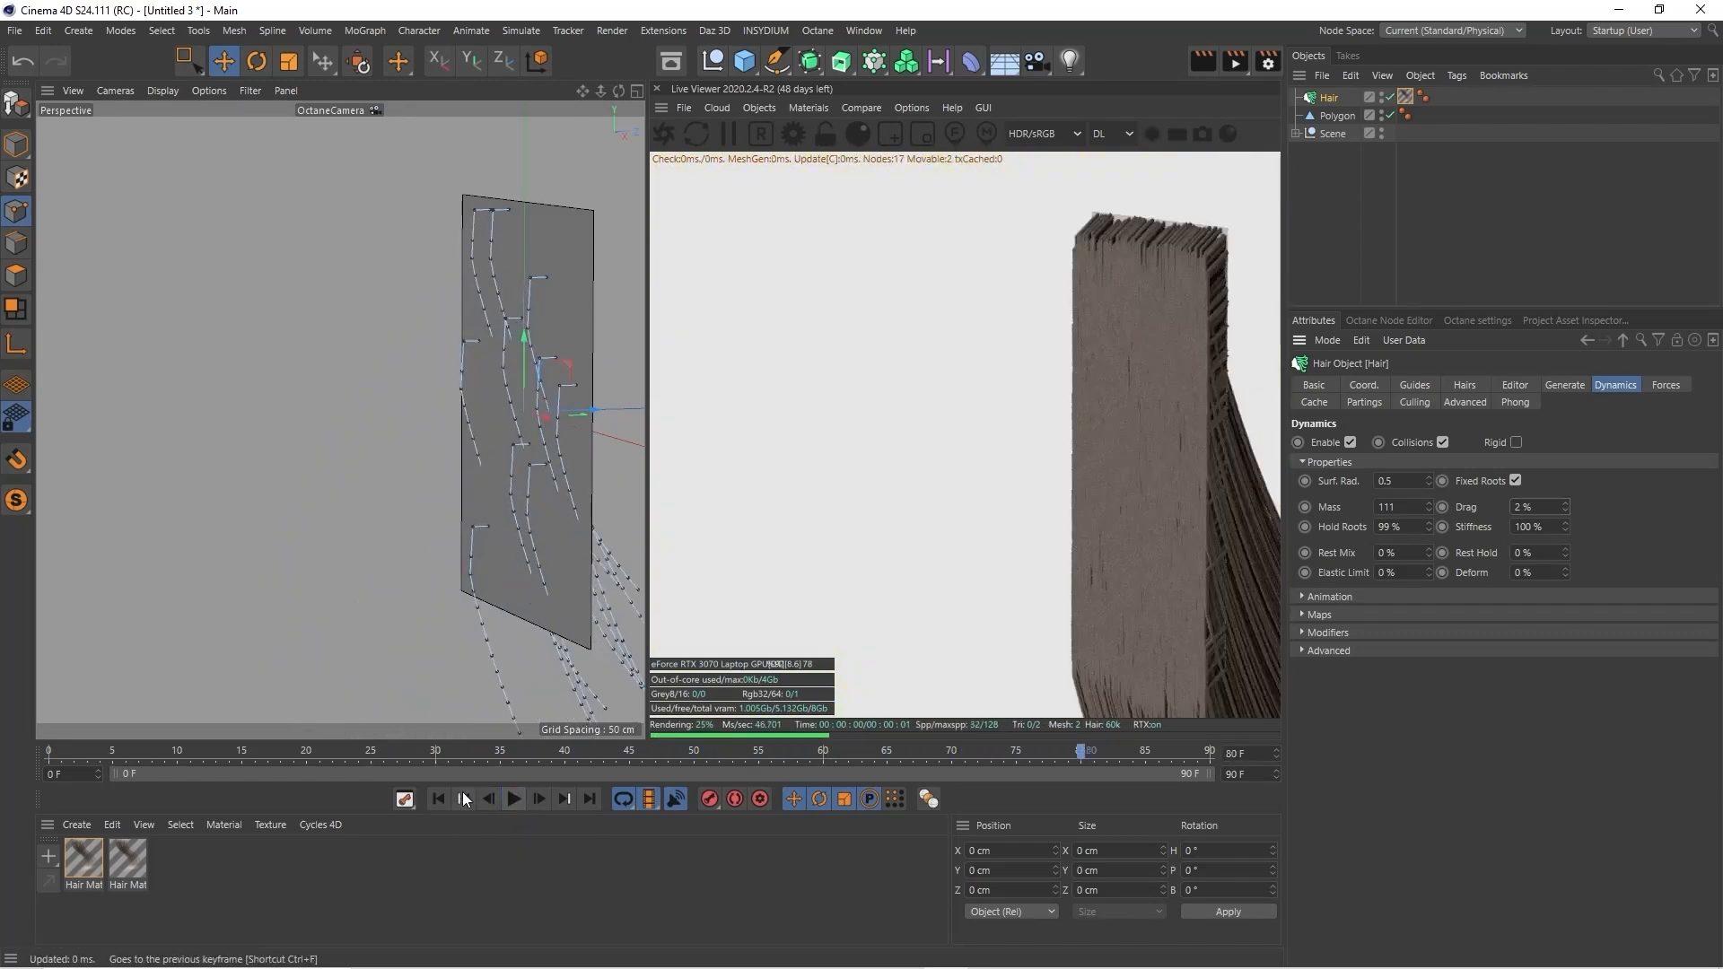
pyautogui.click(439, 797)
# Set the hair dynamics' Mass to 1
pyautogui.press('BackSpace')
pyautogui.press('BackSpace')
pyautogui.press('Tab')
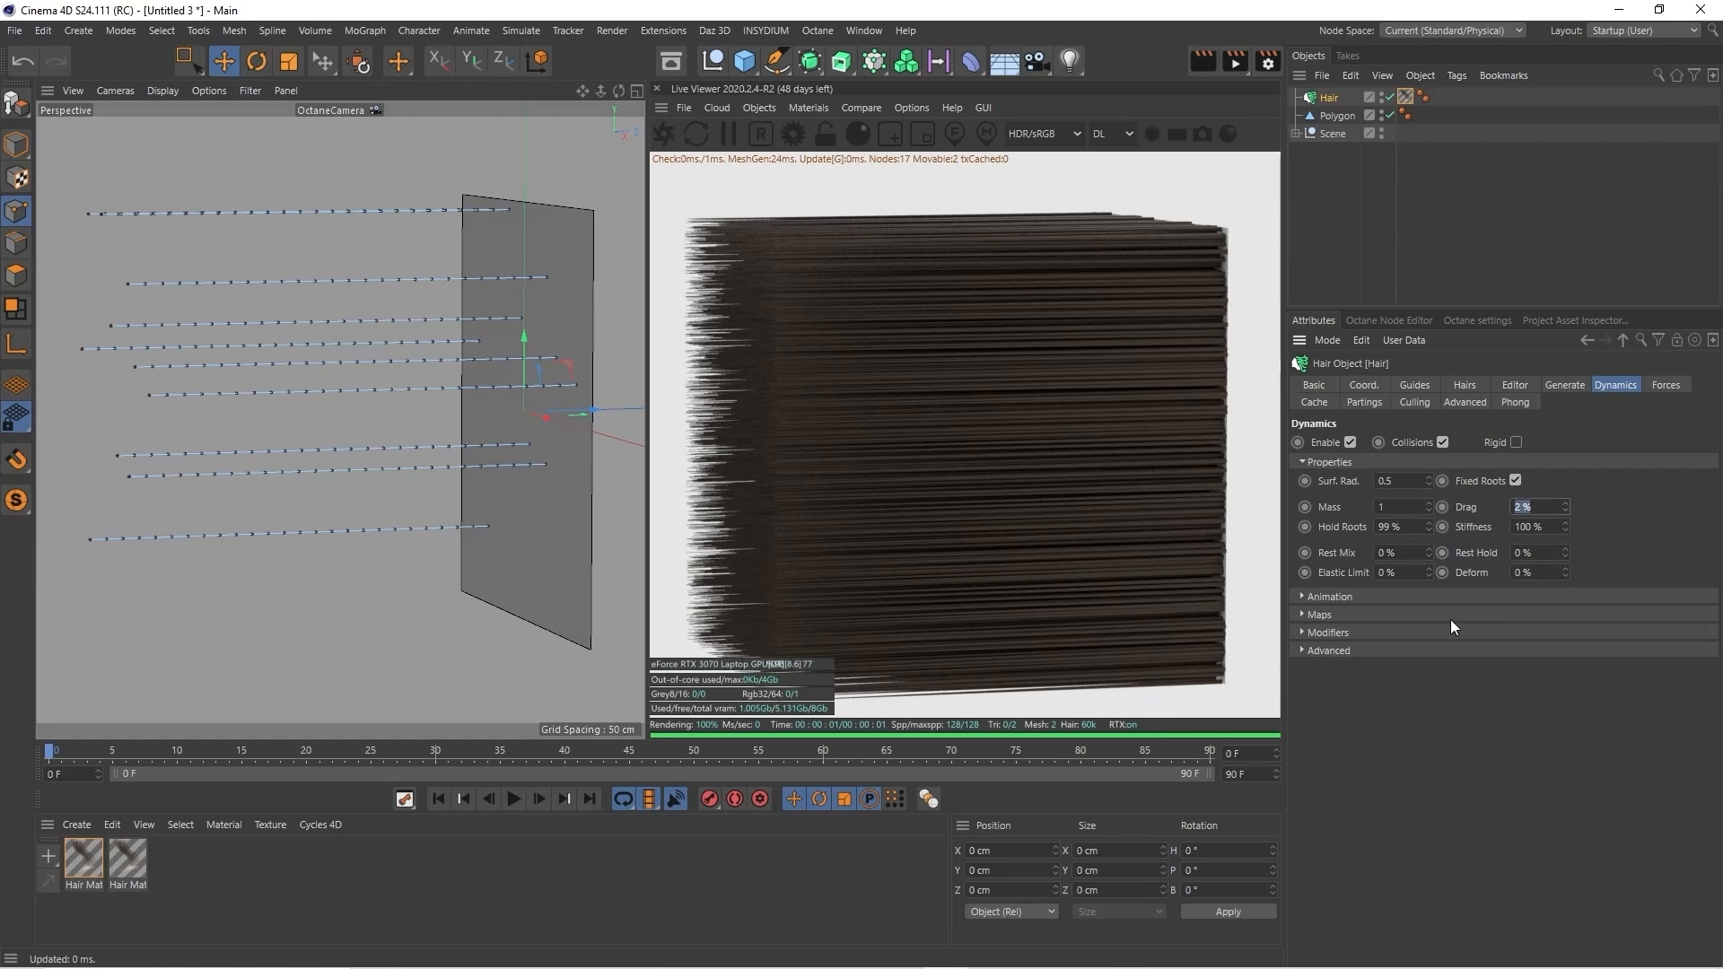
# Examine the dynamics Modifiers curves for Drag, Stiffness, Rest Hold and Mass, and collapse the Modifiers and Properties sections
pyautogui.click(1300, 631)
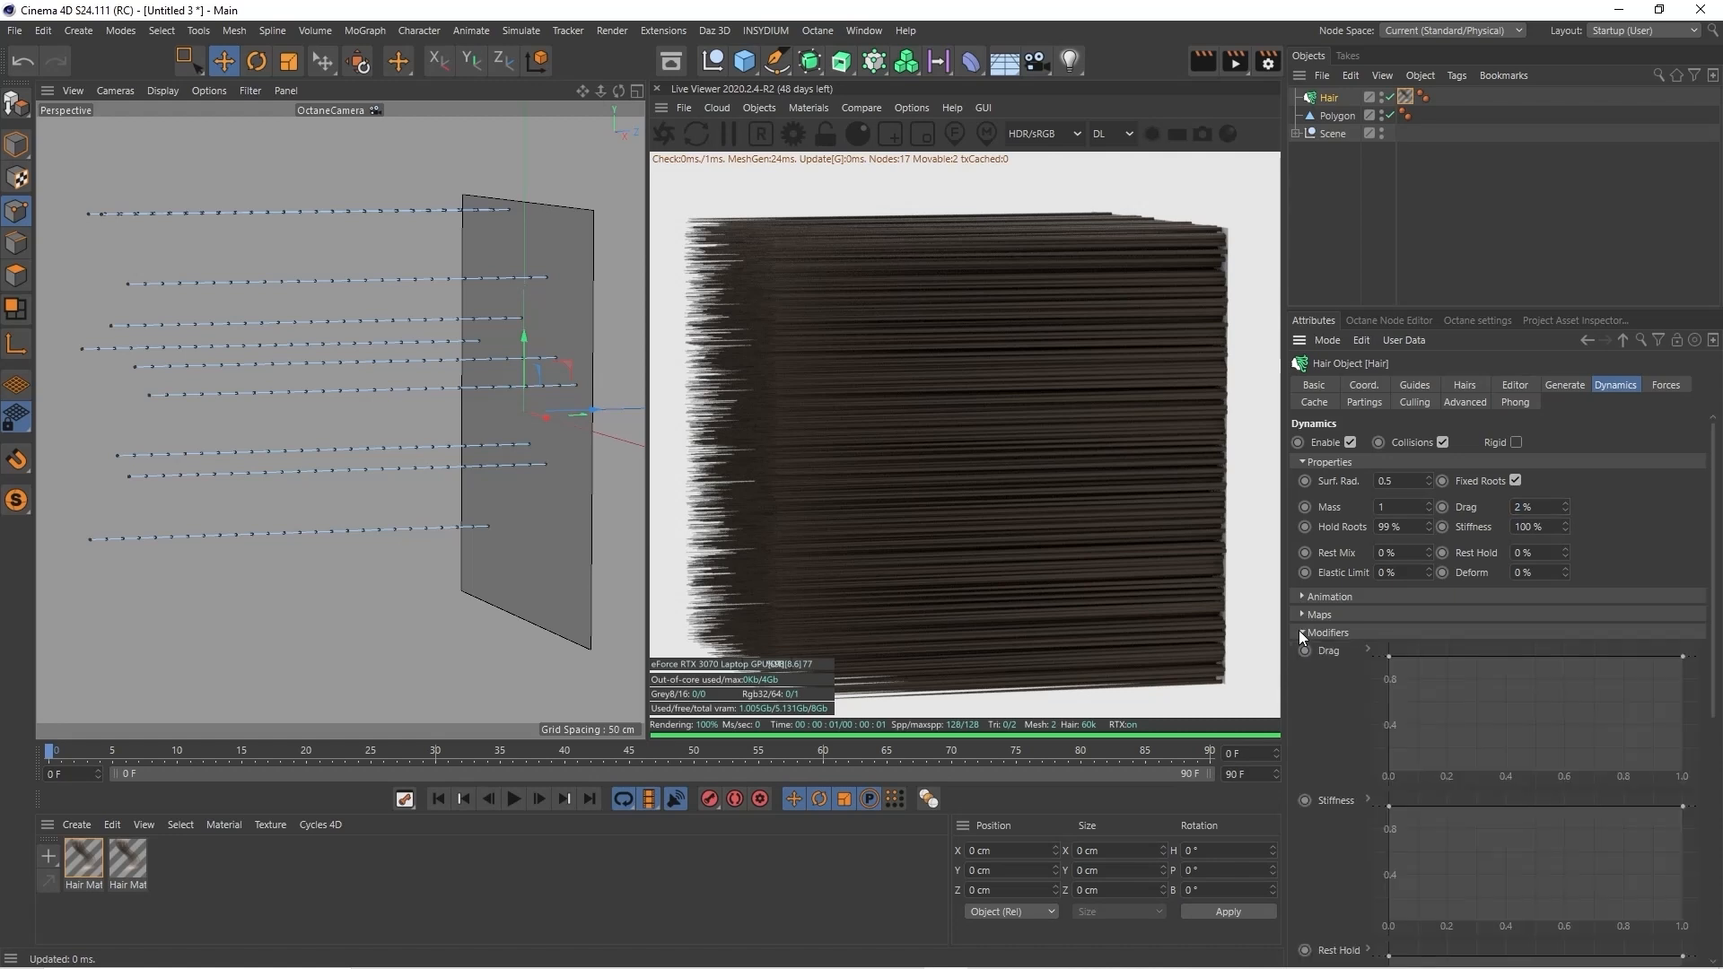
pyautogui.scroll(-5, 1308, 668)
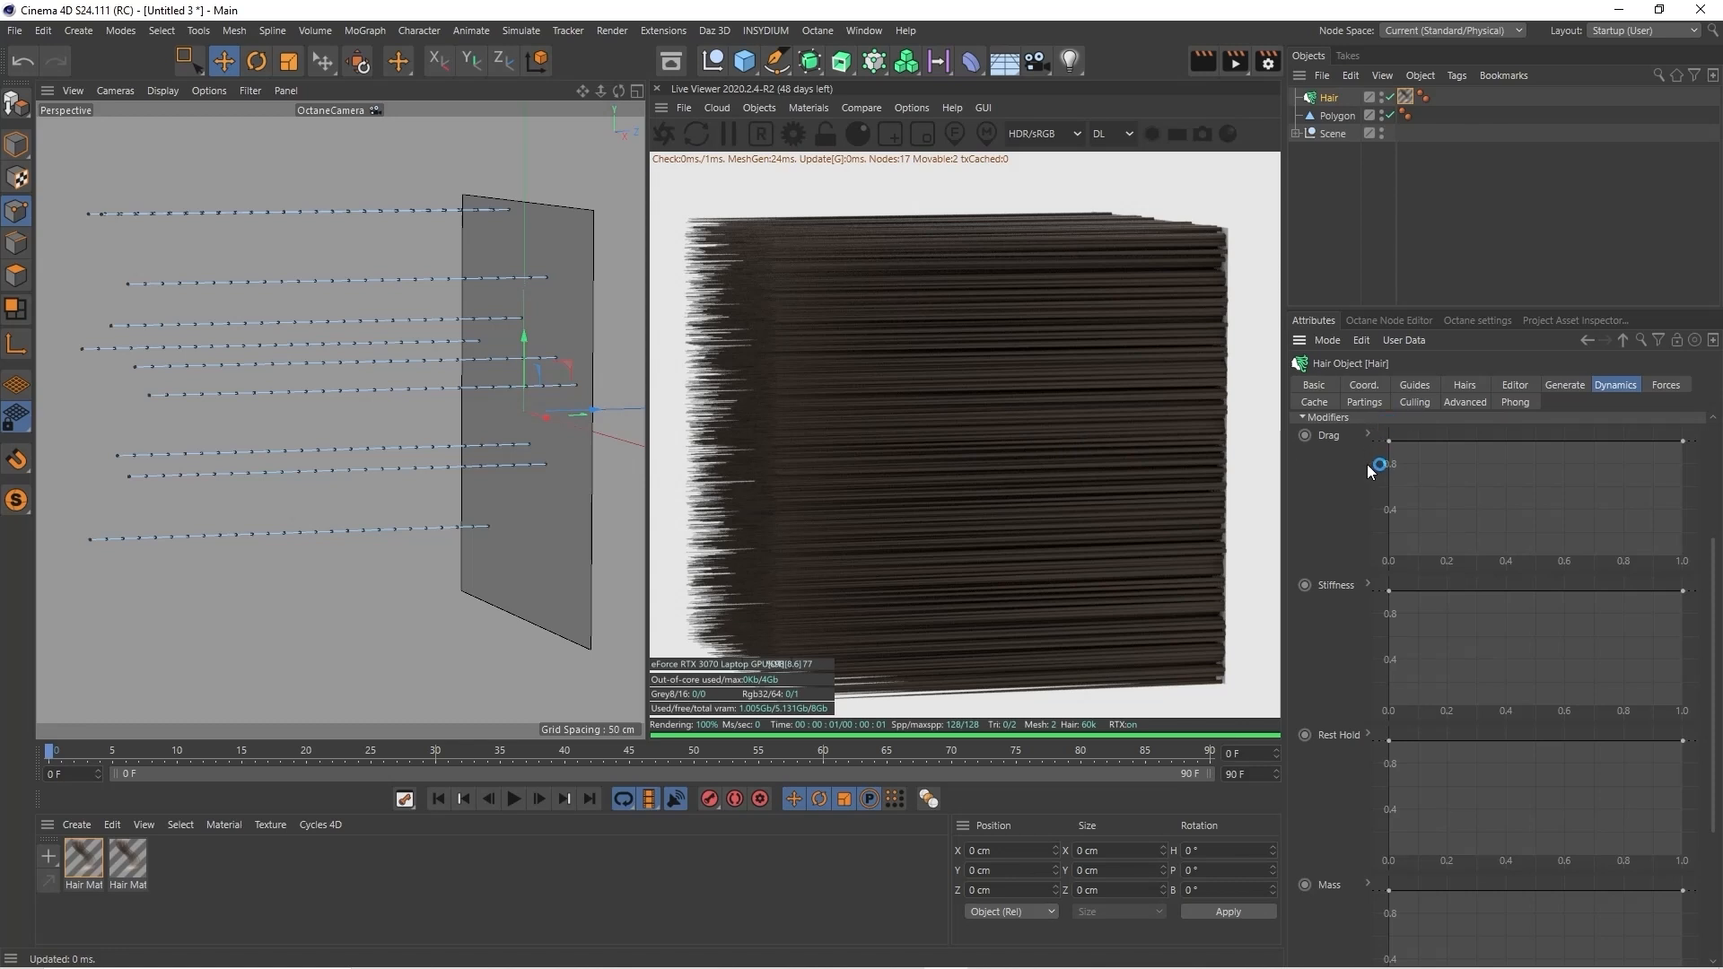
pyautogui.scroll(3, 1355, 481)
pyautogui.click(1303, 525)
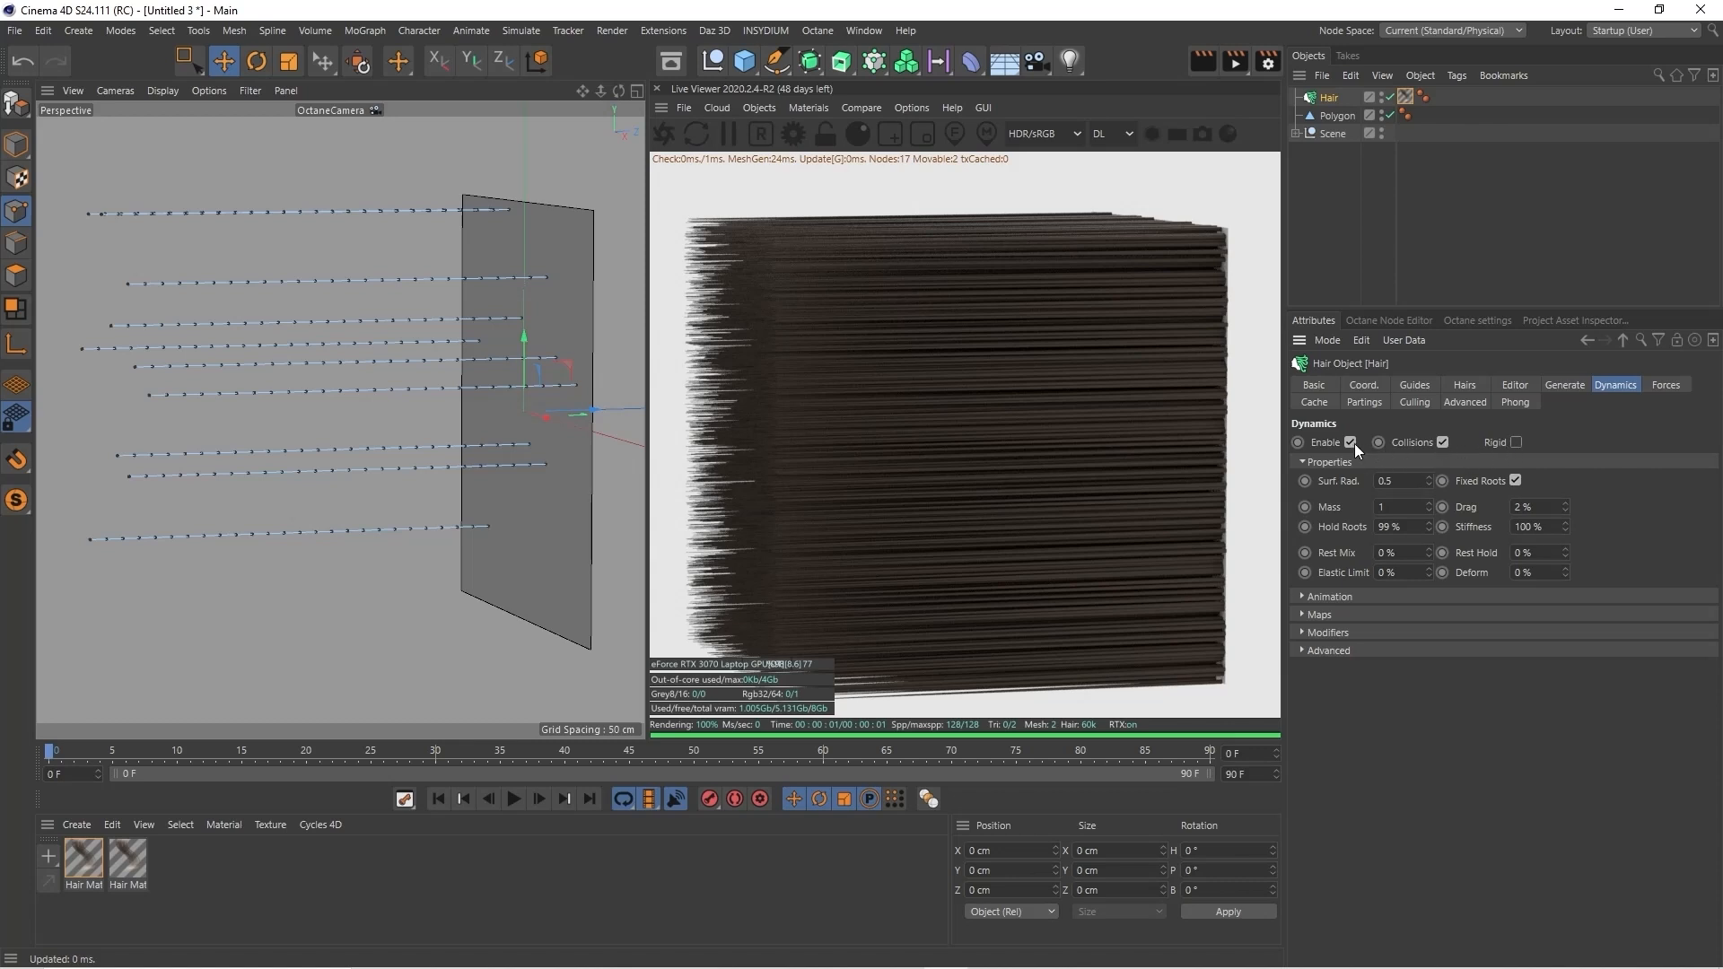
pyautogui.click(1301, 462)
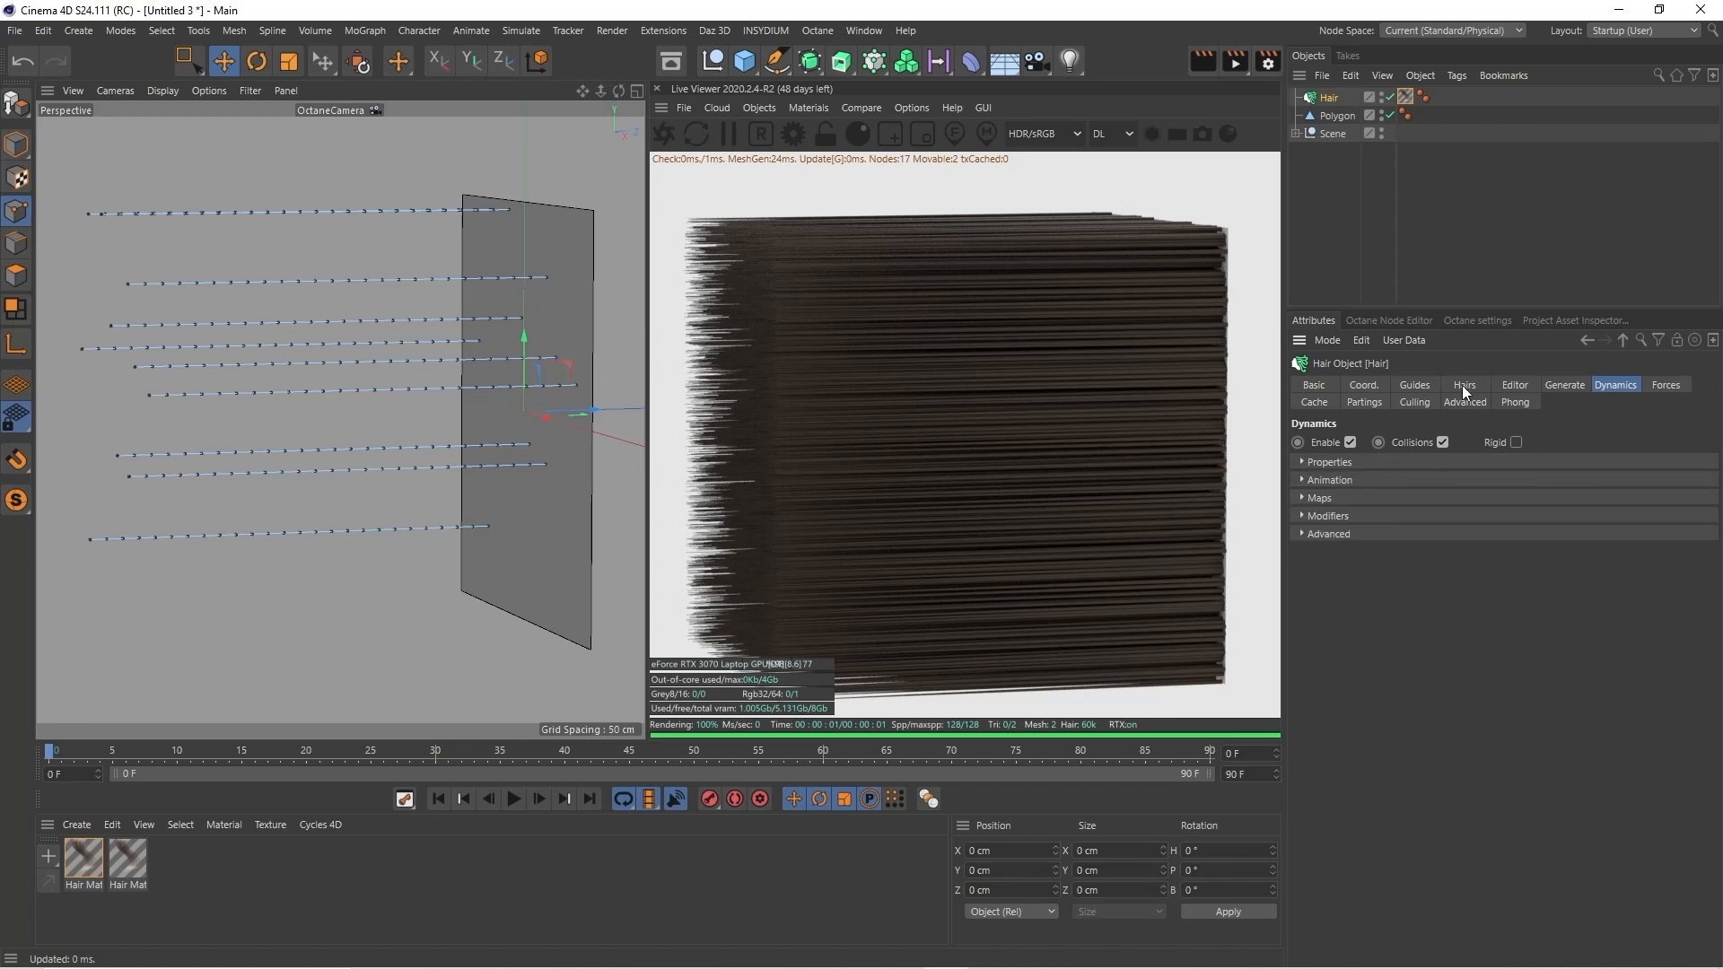
# Set the hair count of the Hair object to 500
pyautogui.click(1462, 385)
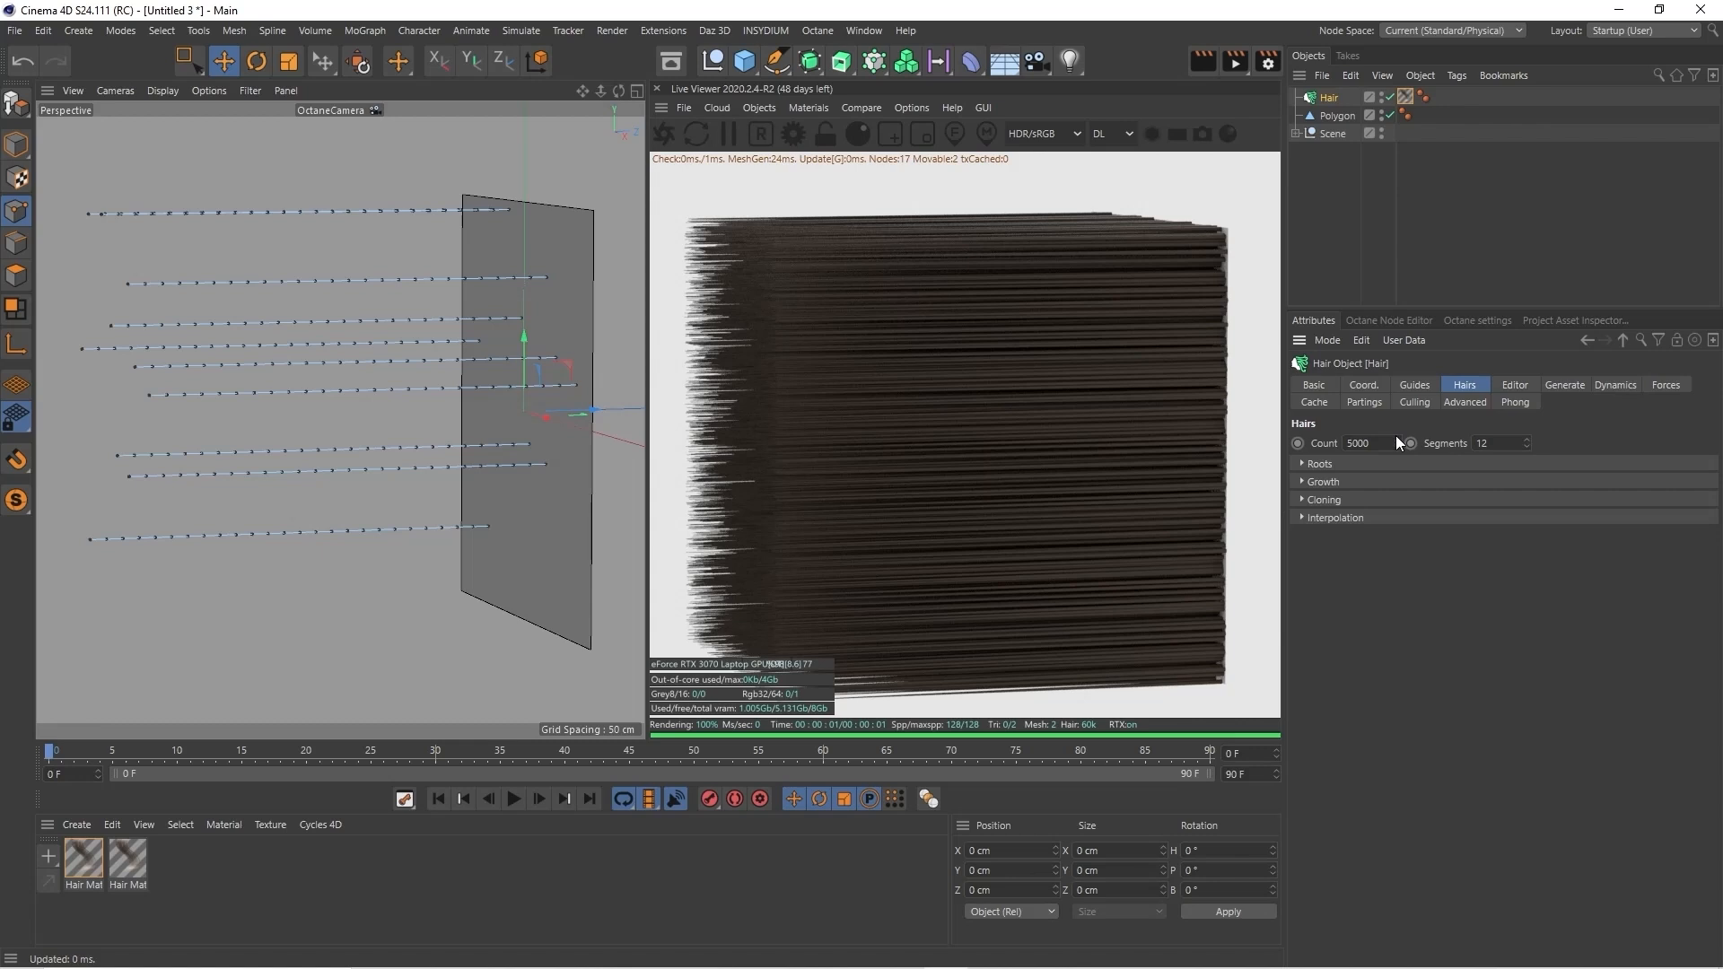
pyautogui.press('Delete')
pyautogui.press('Return')
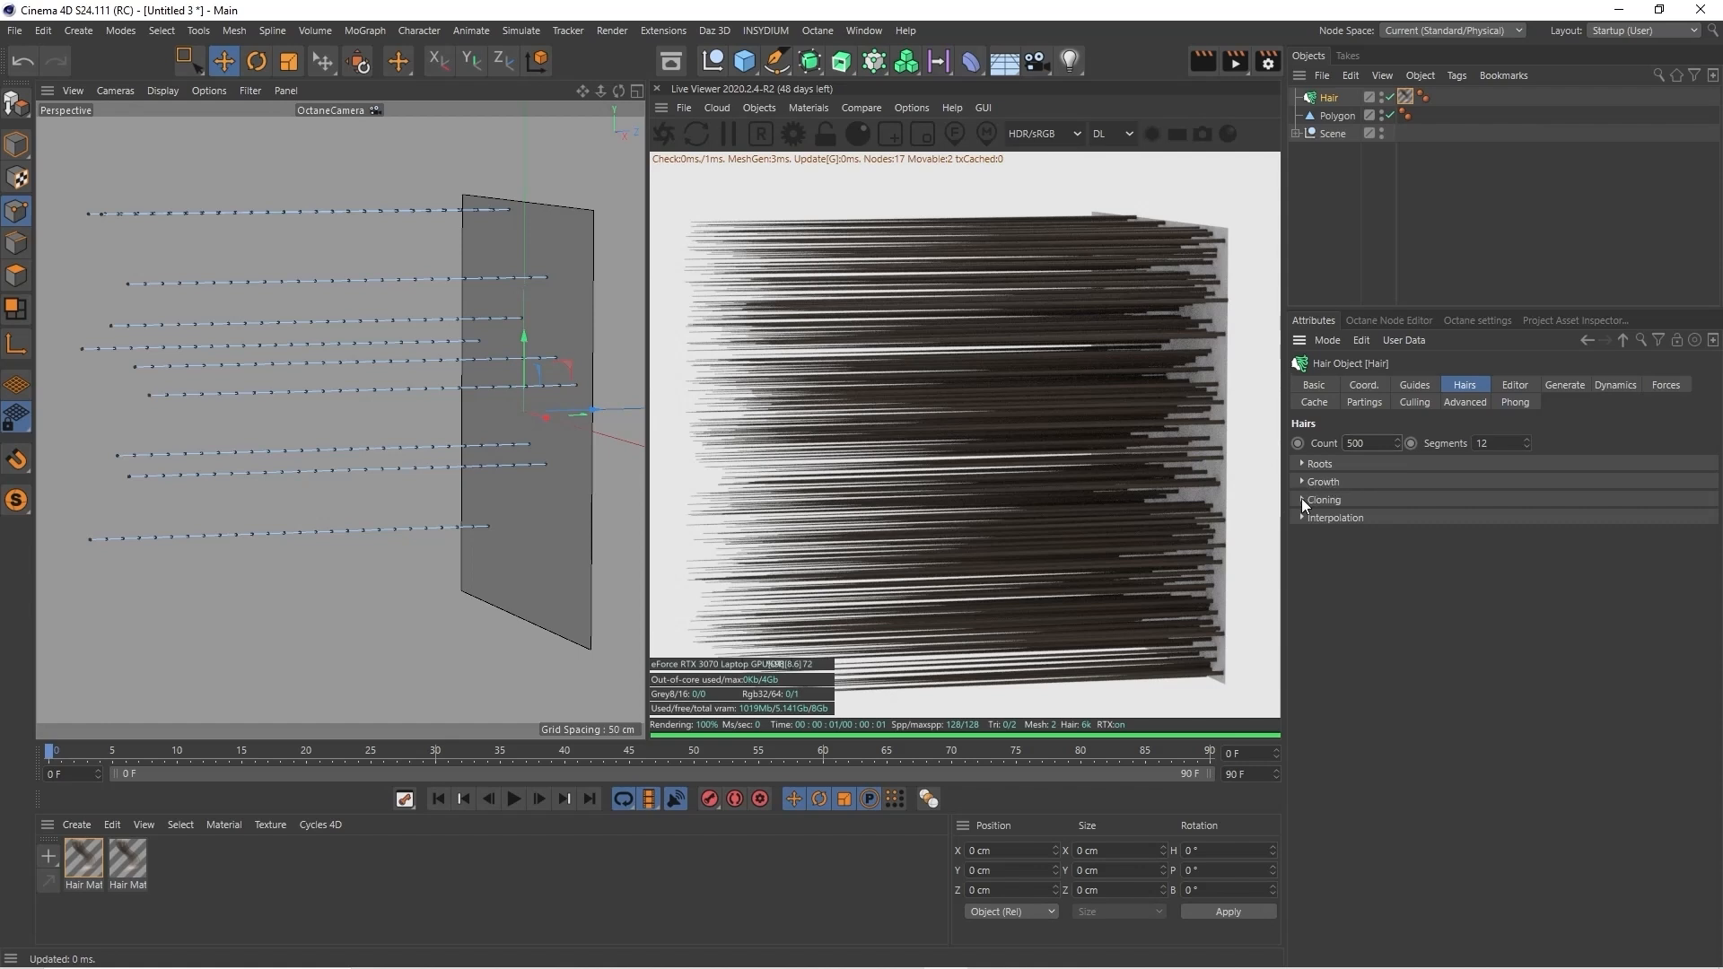
# Show the Roots settings of the hairs and raise the root Offset to 4
pyautogui.click(1304, 462)
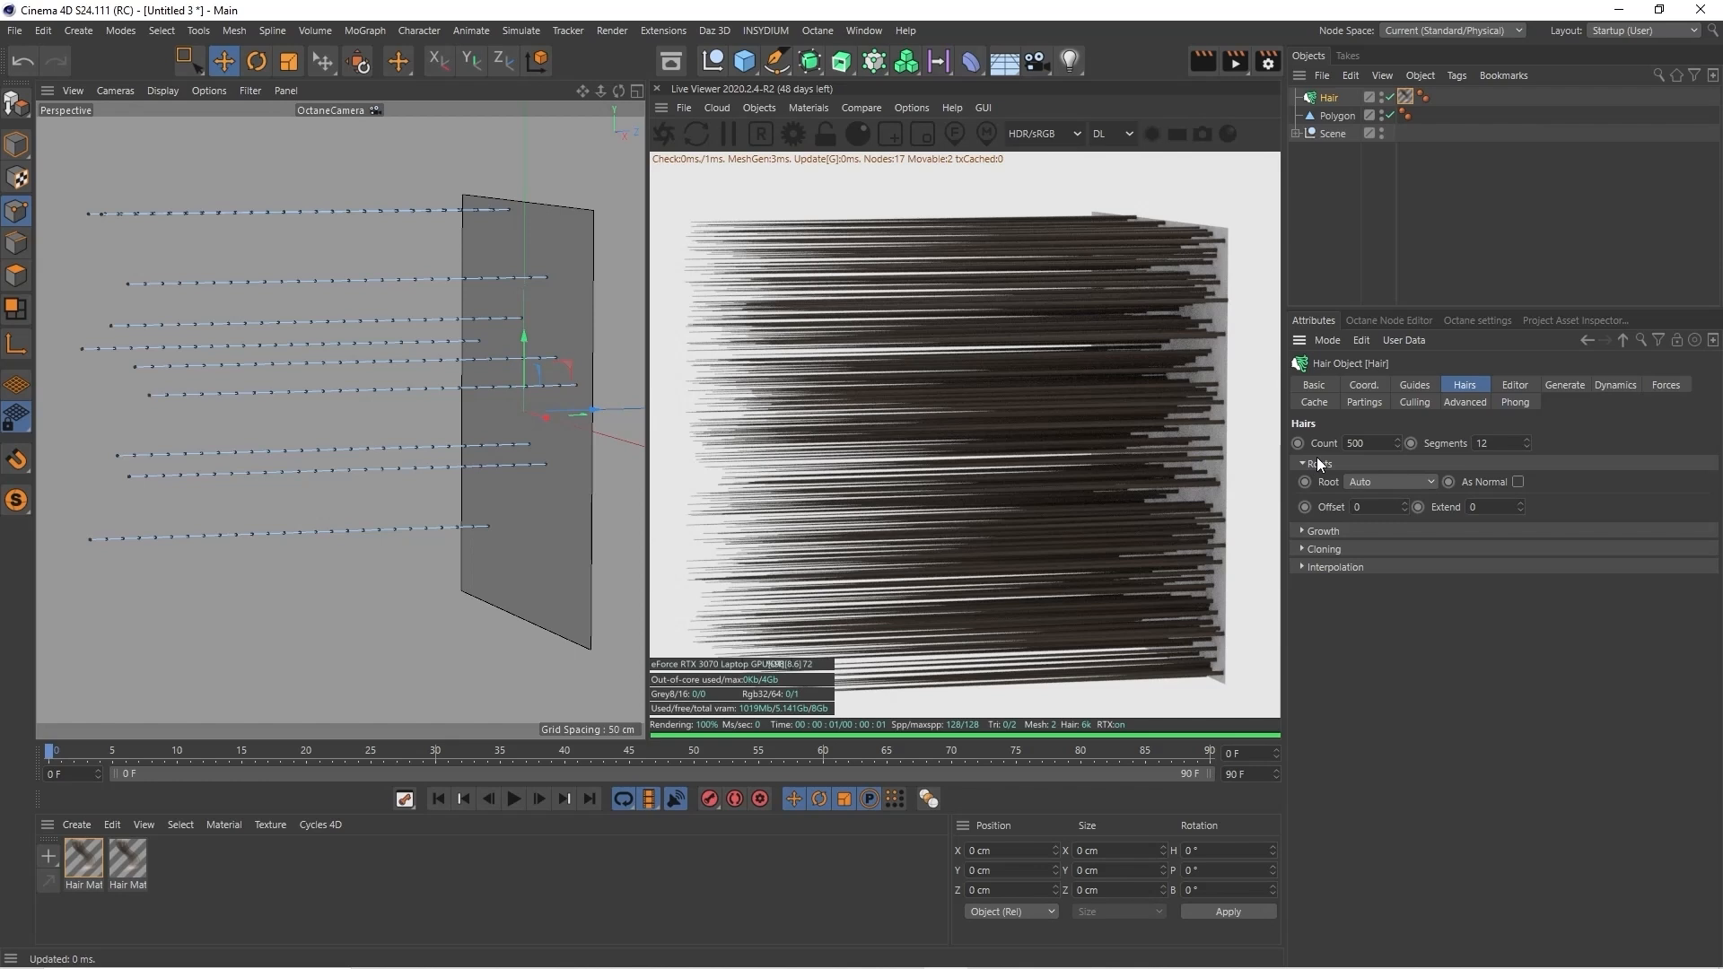
pyautogui.click(1402, 502)
pyautogui.click(1402, 503)
pyautogui.click(1402, 502)
pyautogui.click(1402, 503)
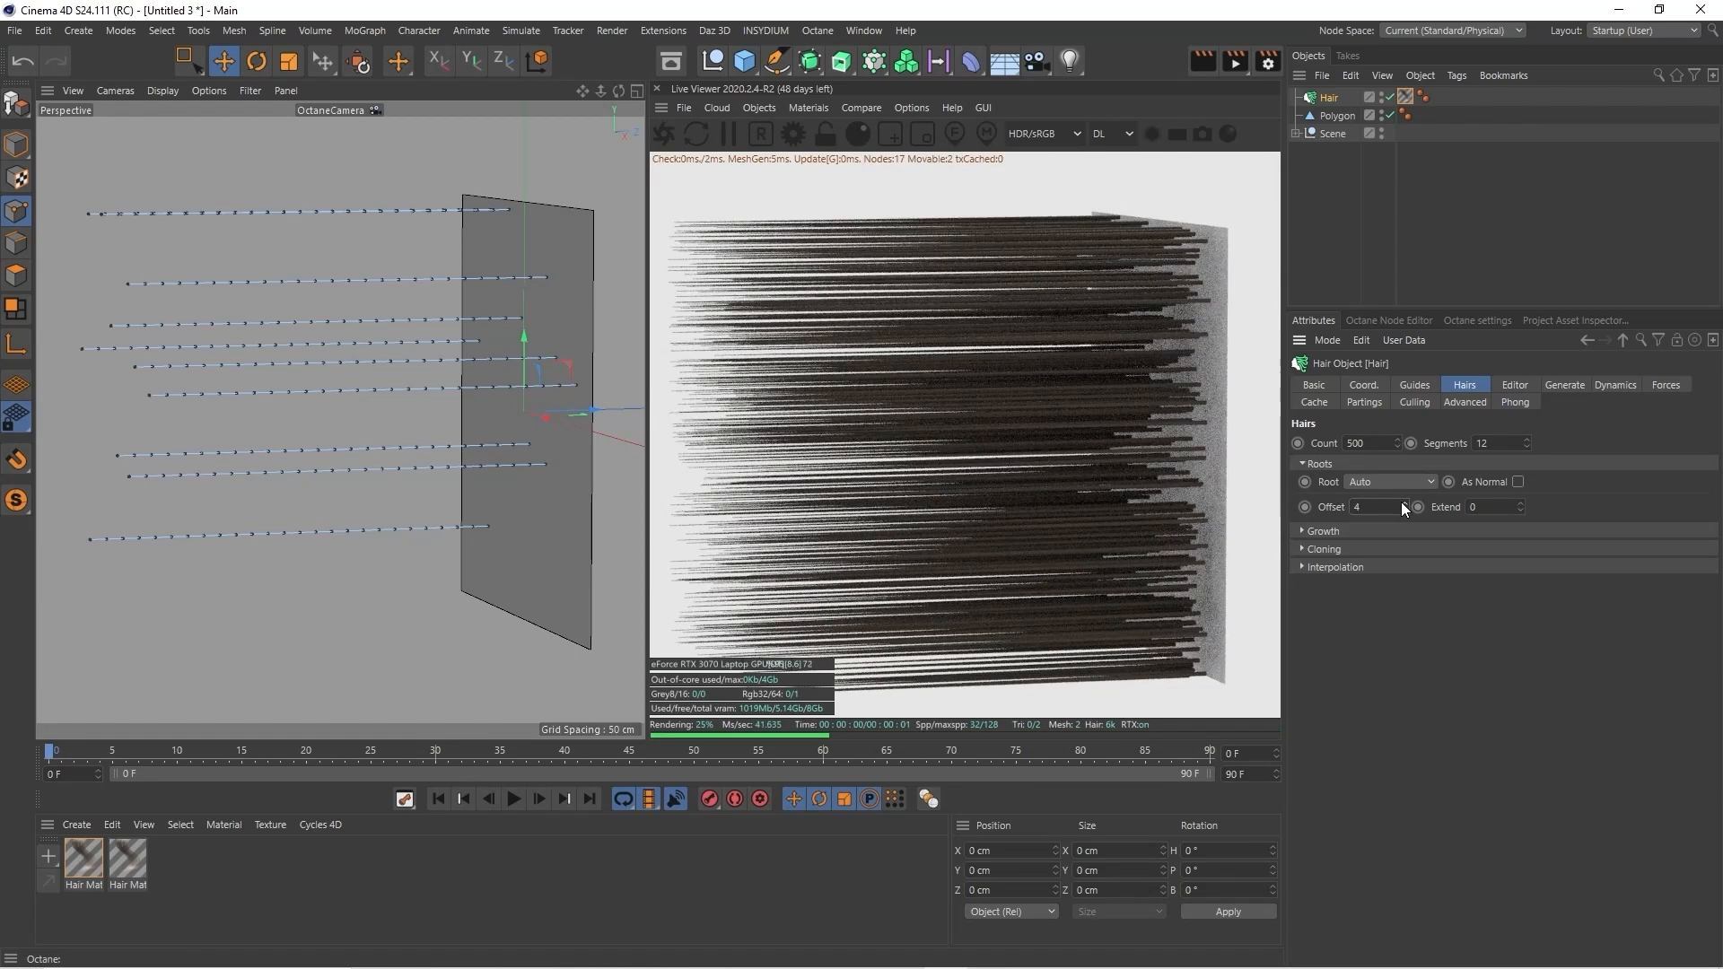
# Try a root Extend of 3 on the hairs and return it to 0
pyautogui.click(1520, 503)
pyautogui.click(1519, 503)
pyautogui.click(1519, 503)
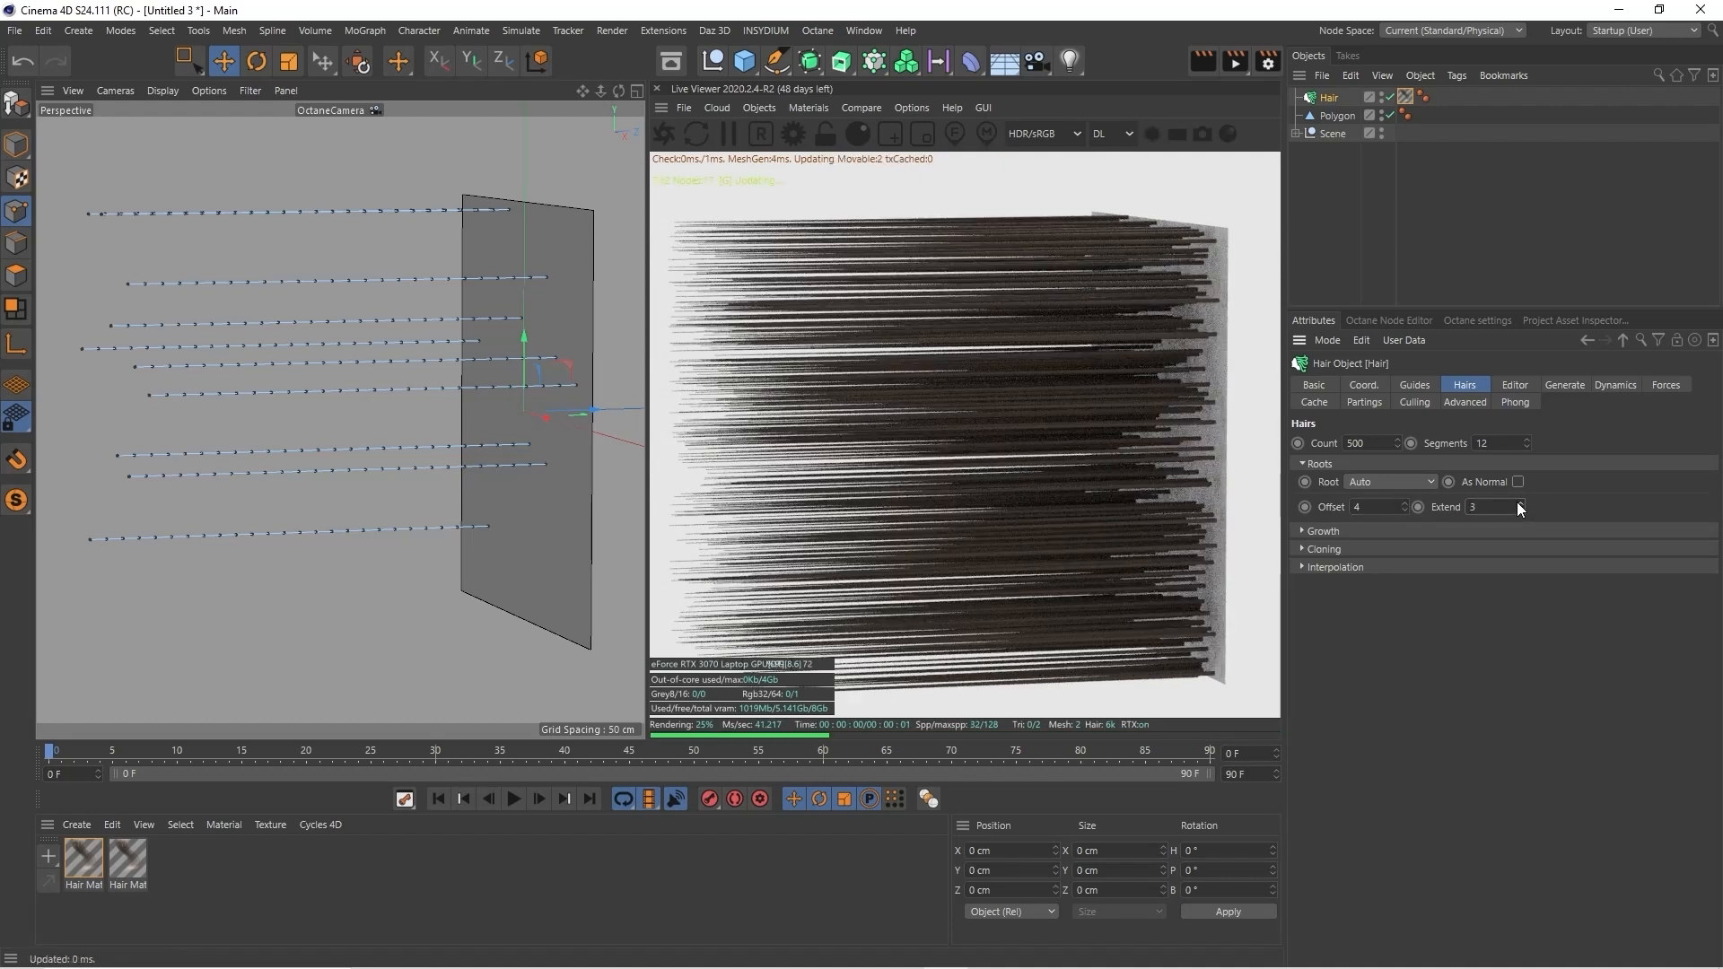
pyautogui.click(1522, 509)
pyautogui.click(1521, 509)
pyautogui.click(1522, 509)
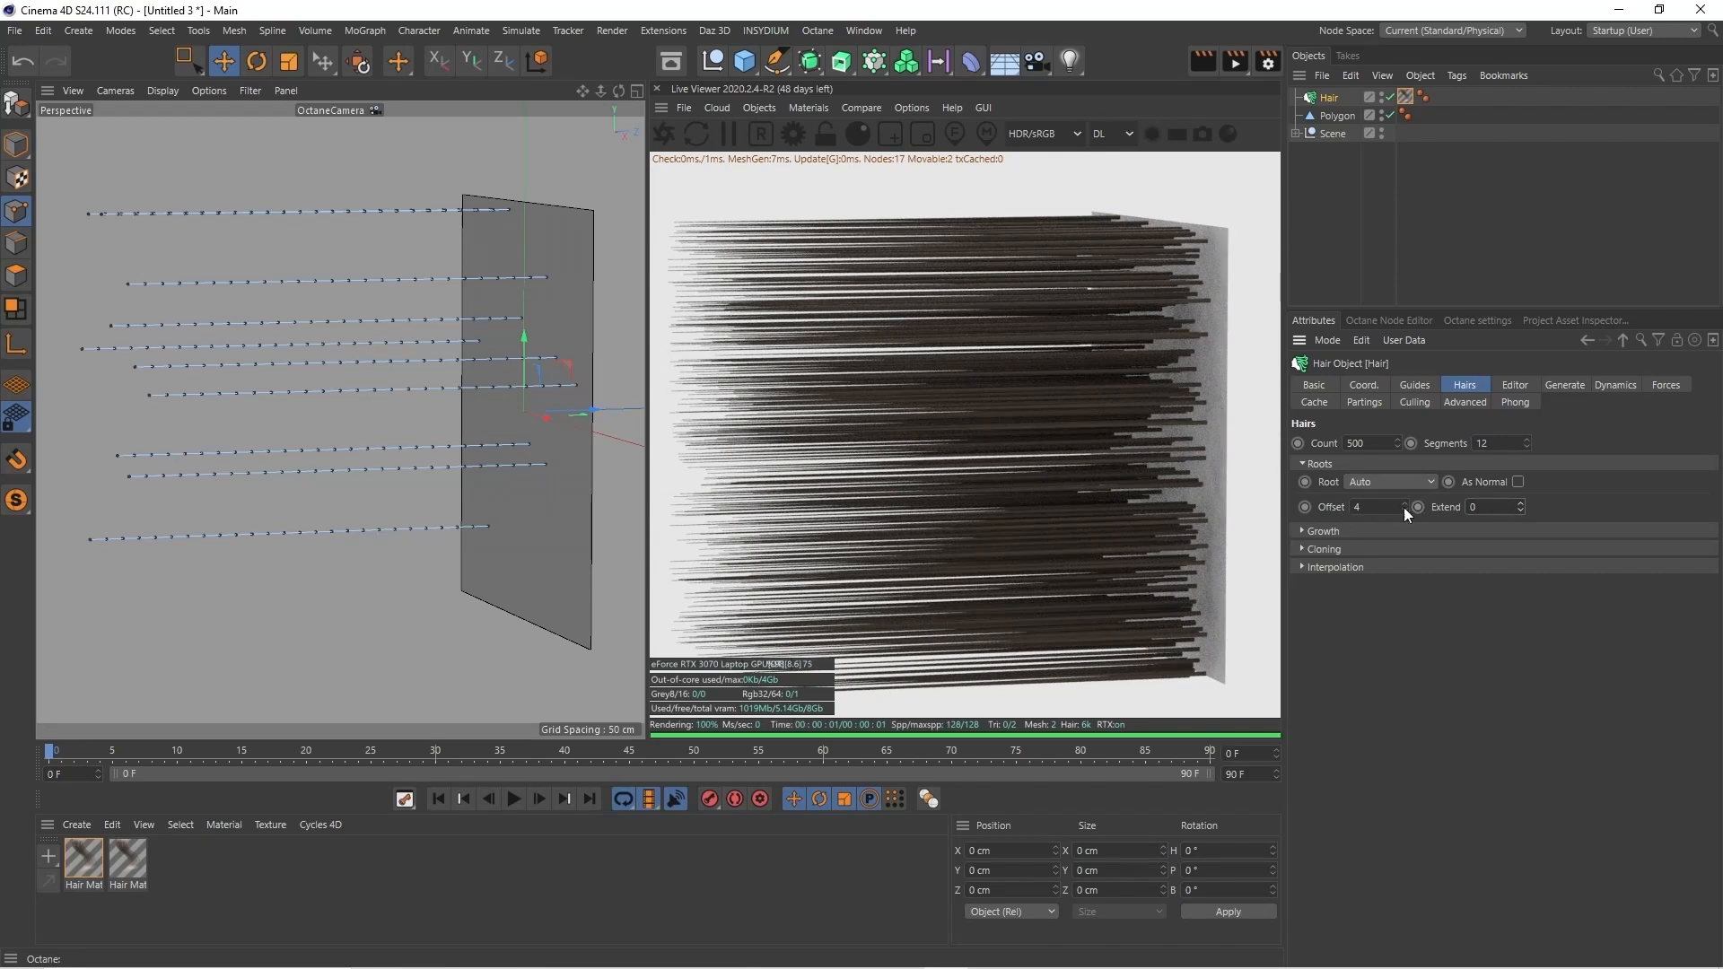
# Reset the hairs' root Offset to 0, and keep the root Extend at 0
pyautogui.click(1403, 511)
pyautogui.click(1402, 511)
pyautogui.click(1403, 510)
pyautogui.click(1403, 511)
pyautogui.click(1520, 503)
pyautogui.moveTo(1516, 505); pyautogui.dragTo(1521, 515)
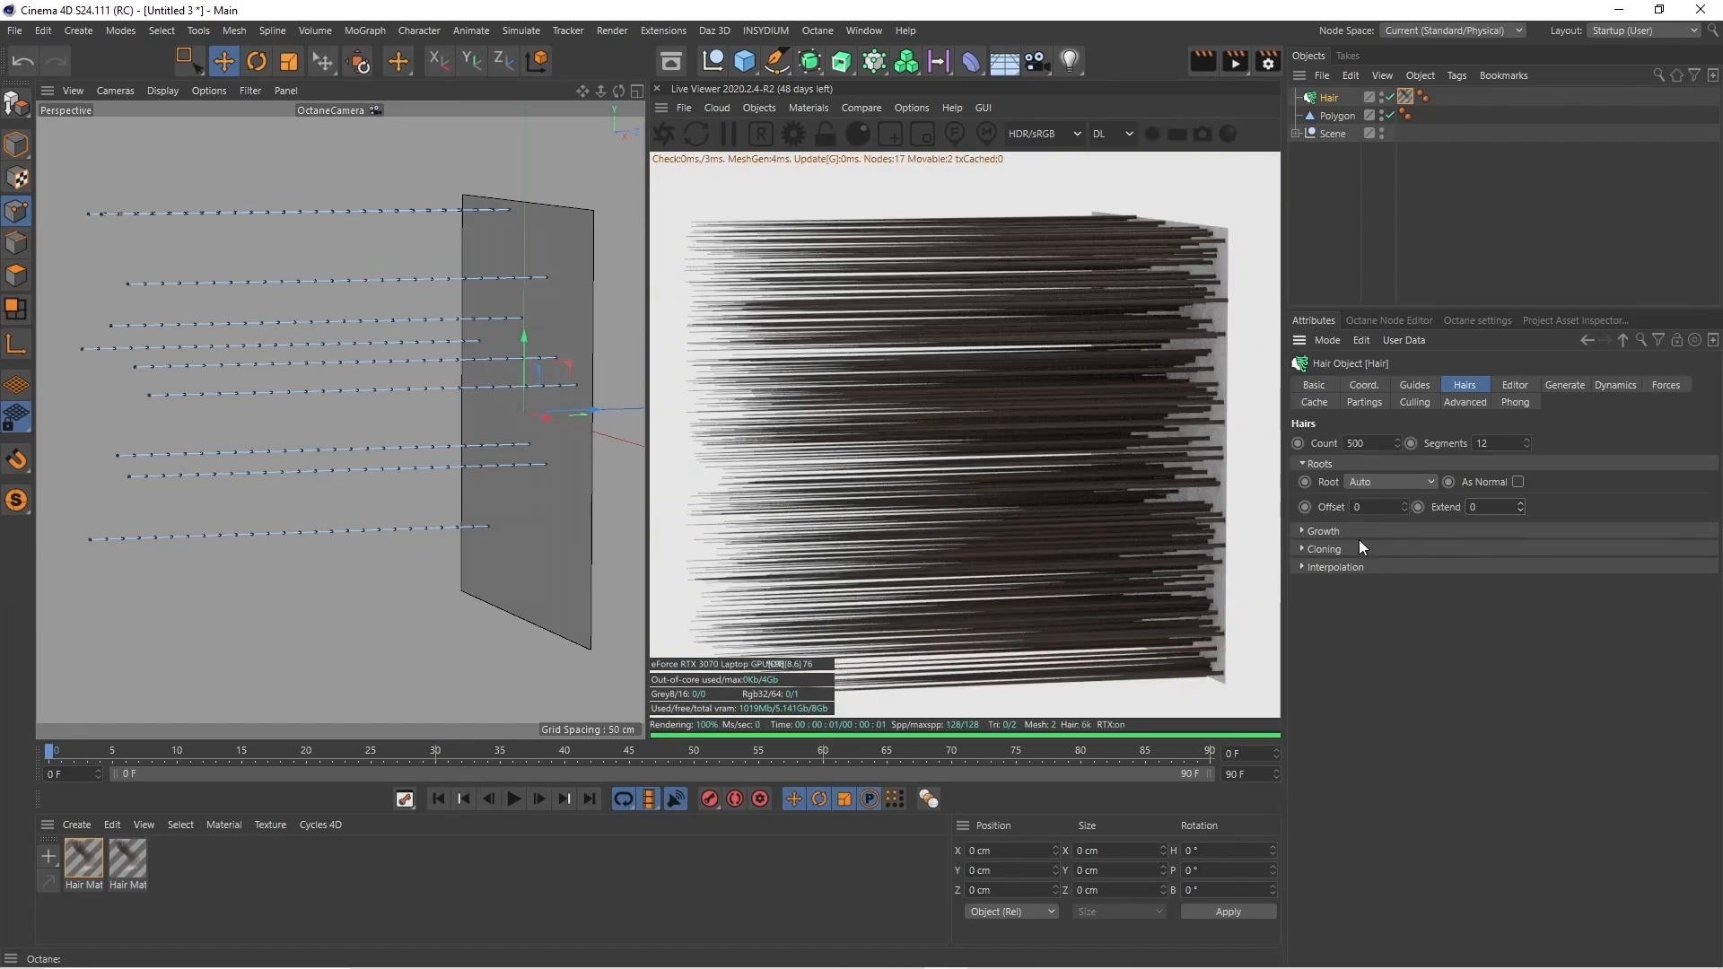
# Look over the hairs' Growth settings, and set Clone to 1 in the Cloning settings
pyautogui.click(1301, 532)
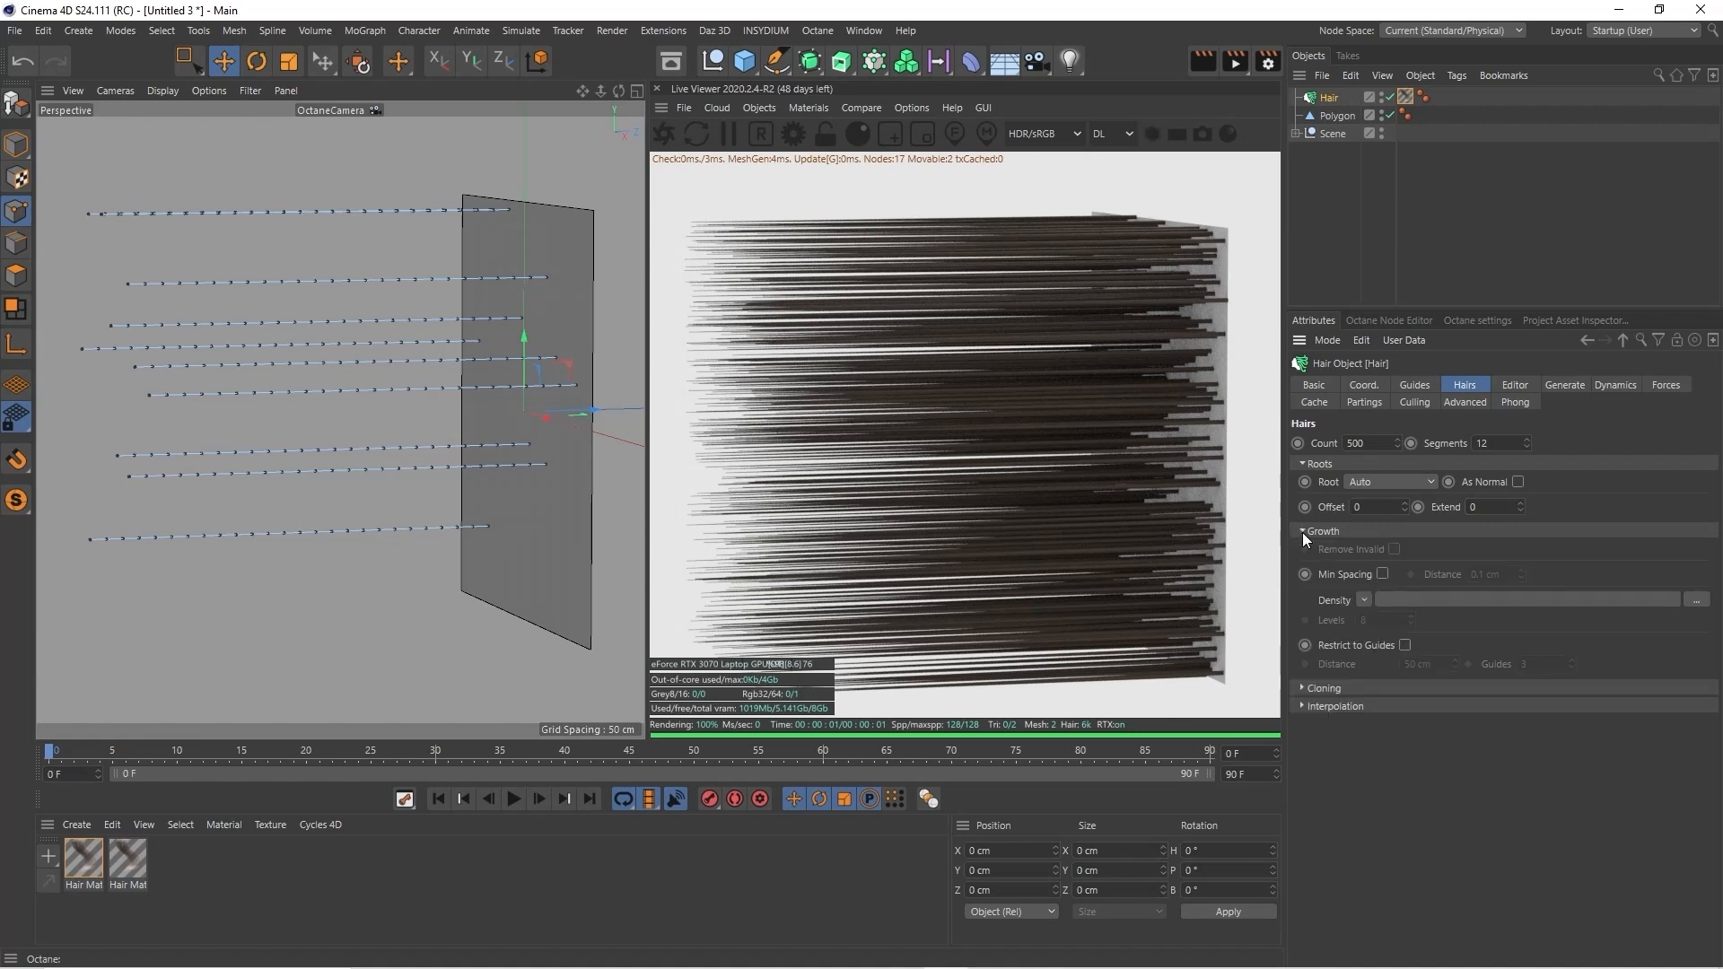
pyautogui.click(1301, 531)
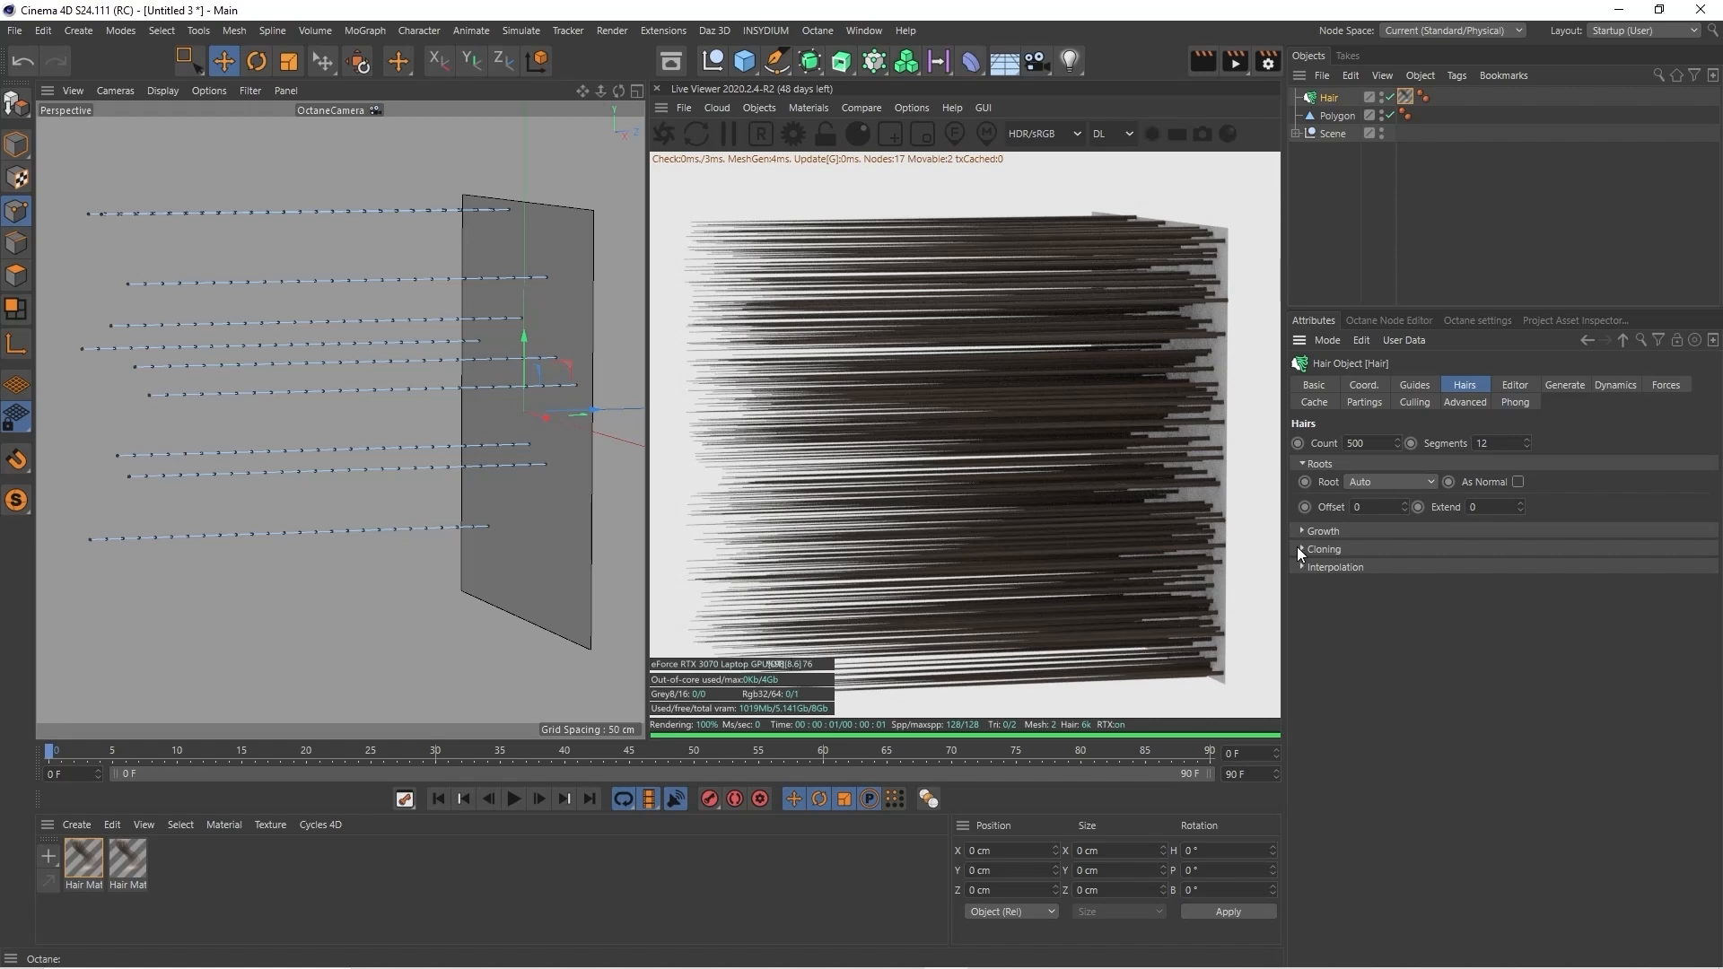
pyautogui.click(1297, 549)
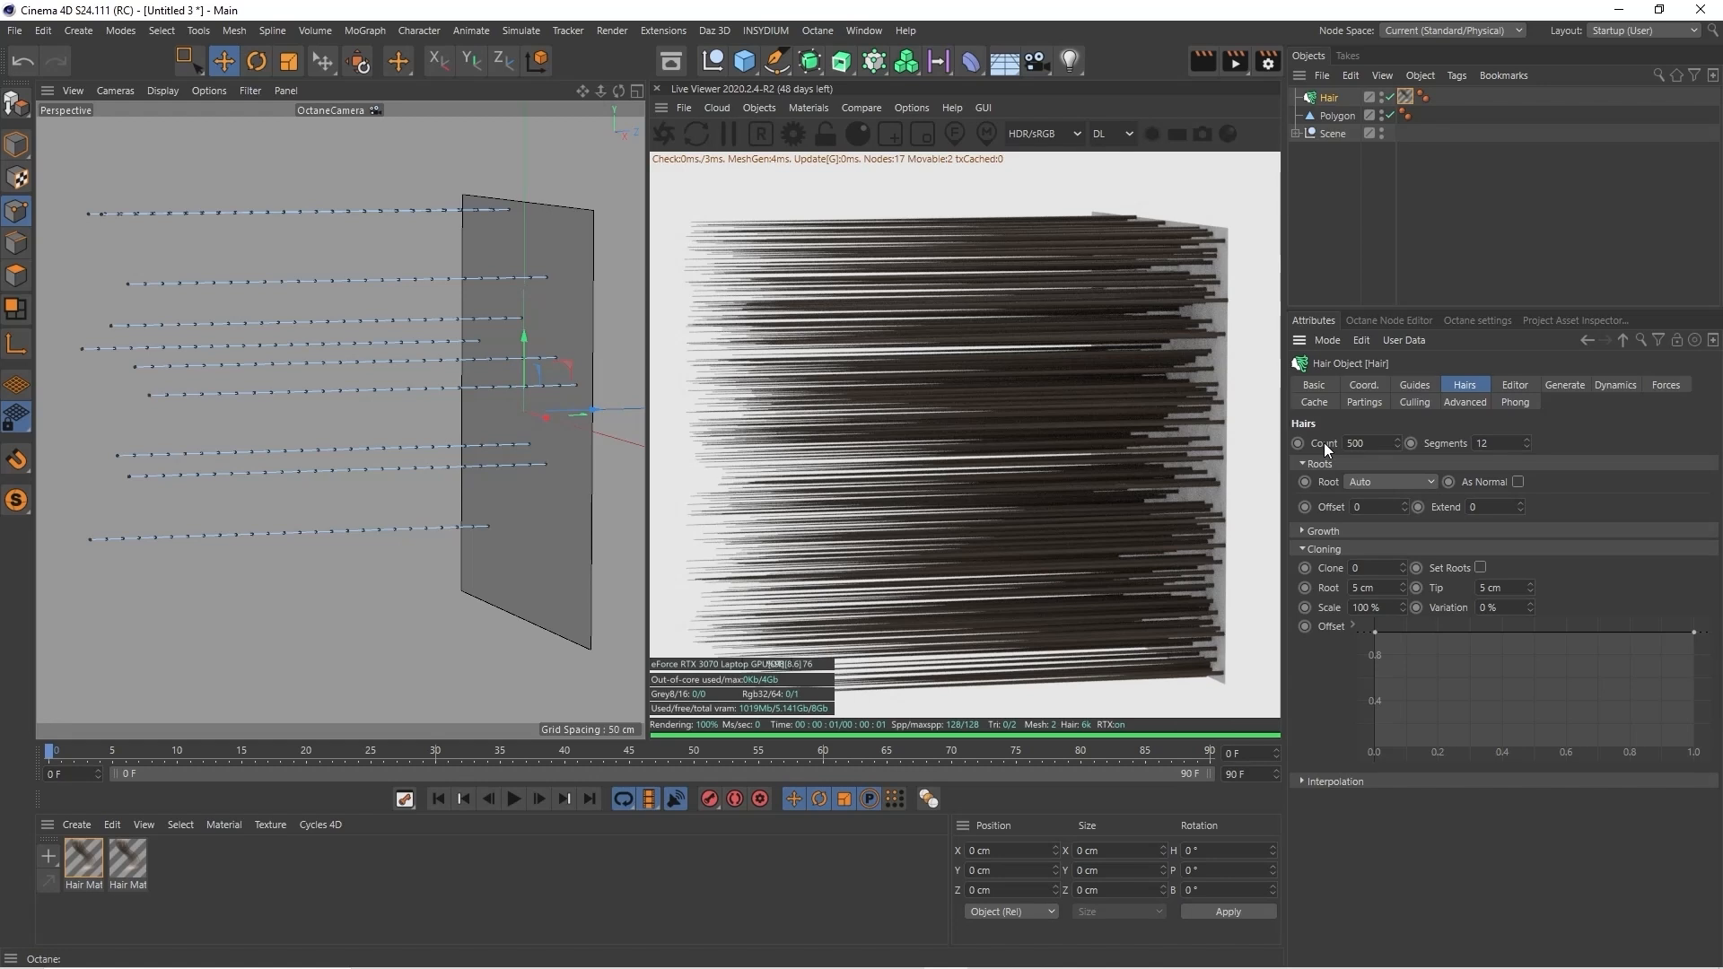
pyautogui.click(1403, 564)
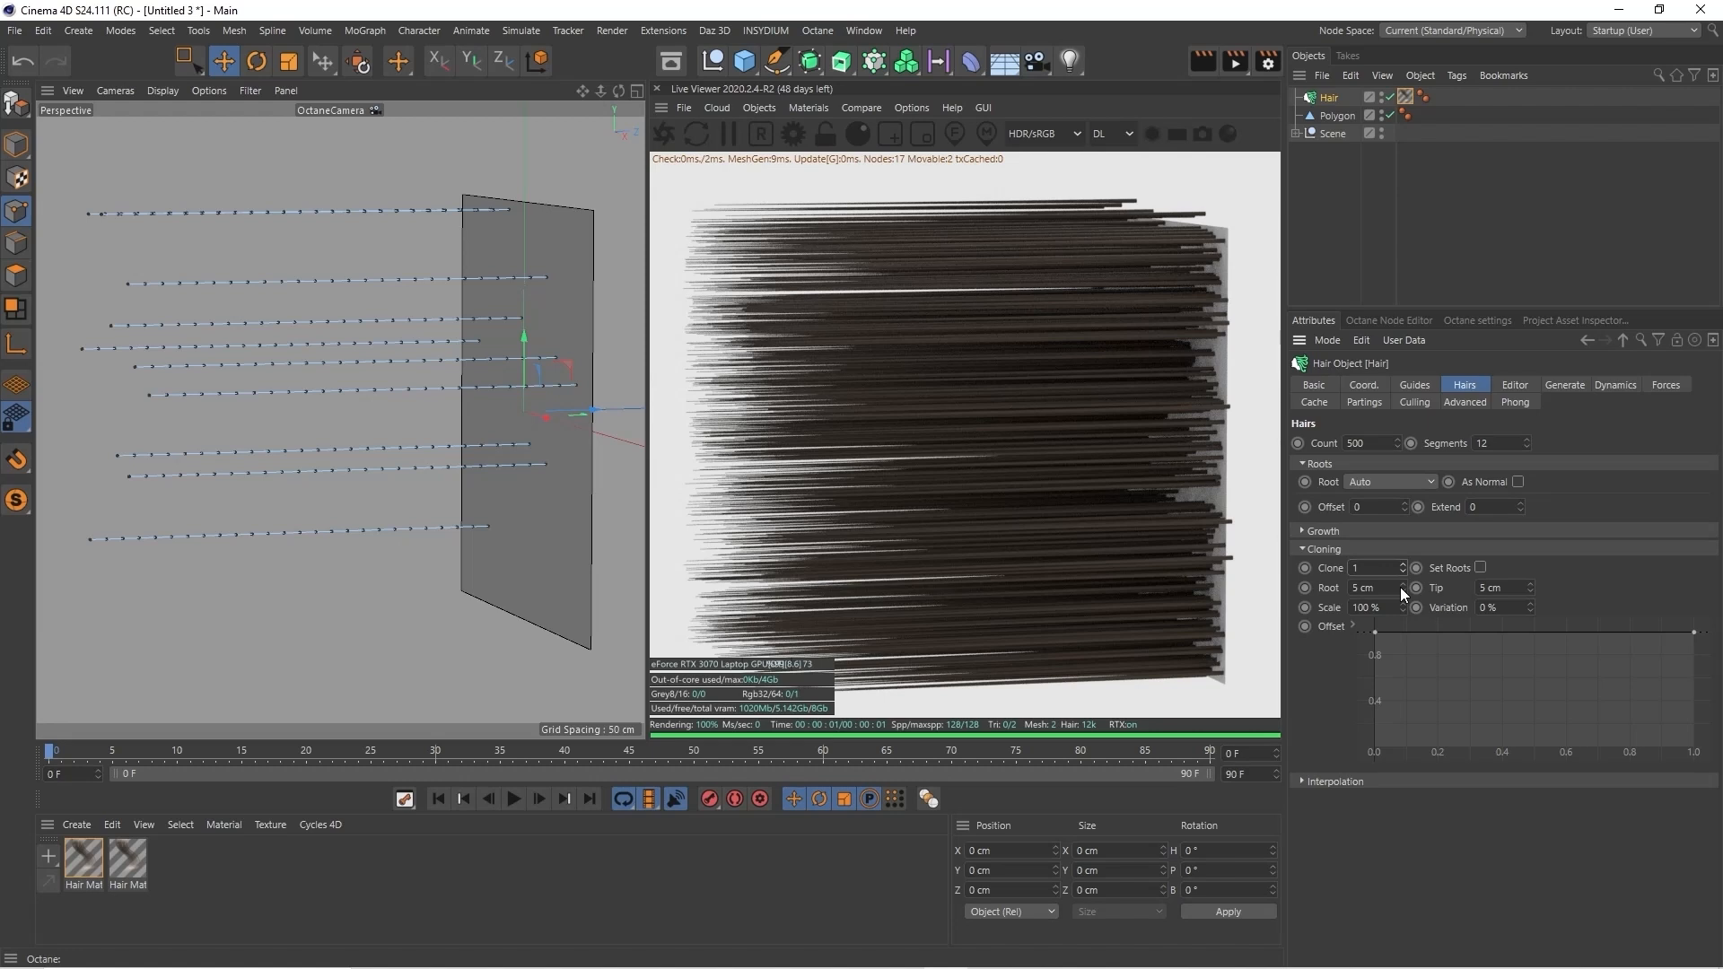
# Try a cloning Root distance of 6 cm and lower it to 0 cm
pyautogui.click(1402, 584)
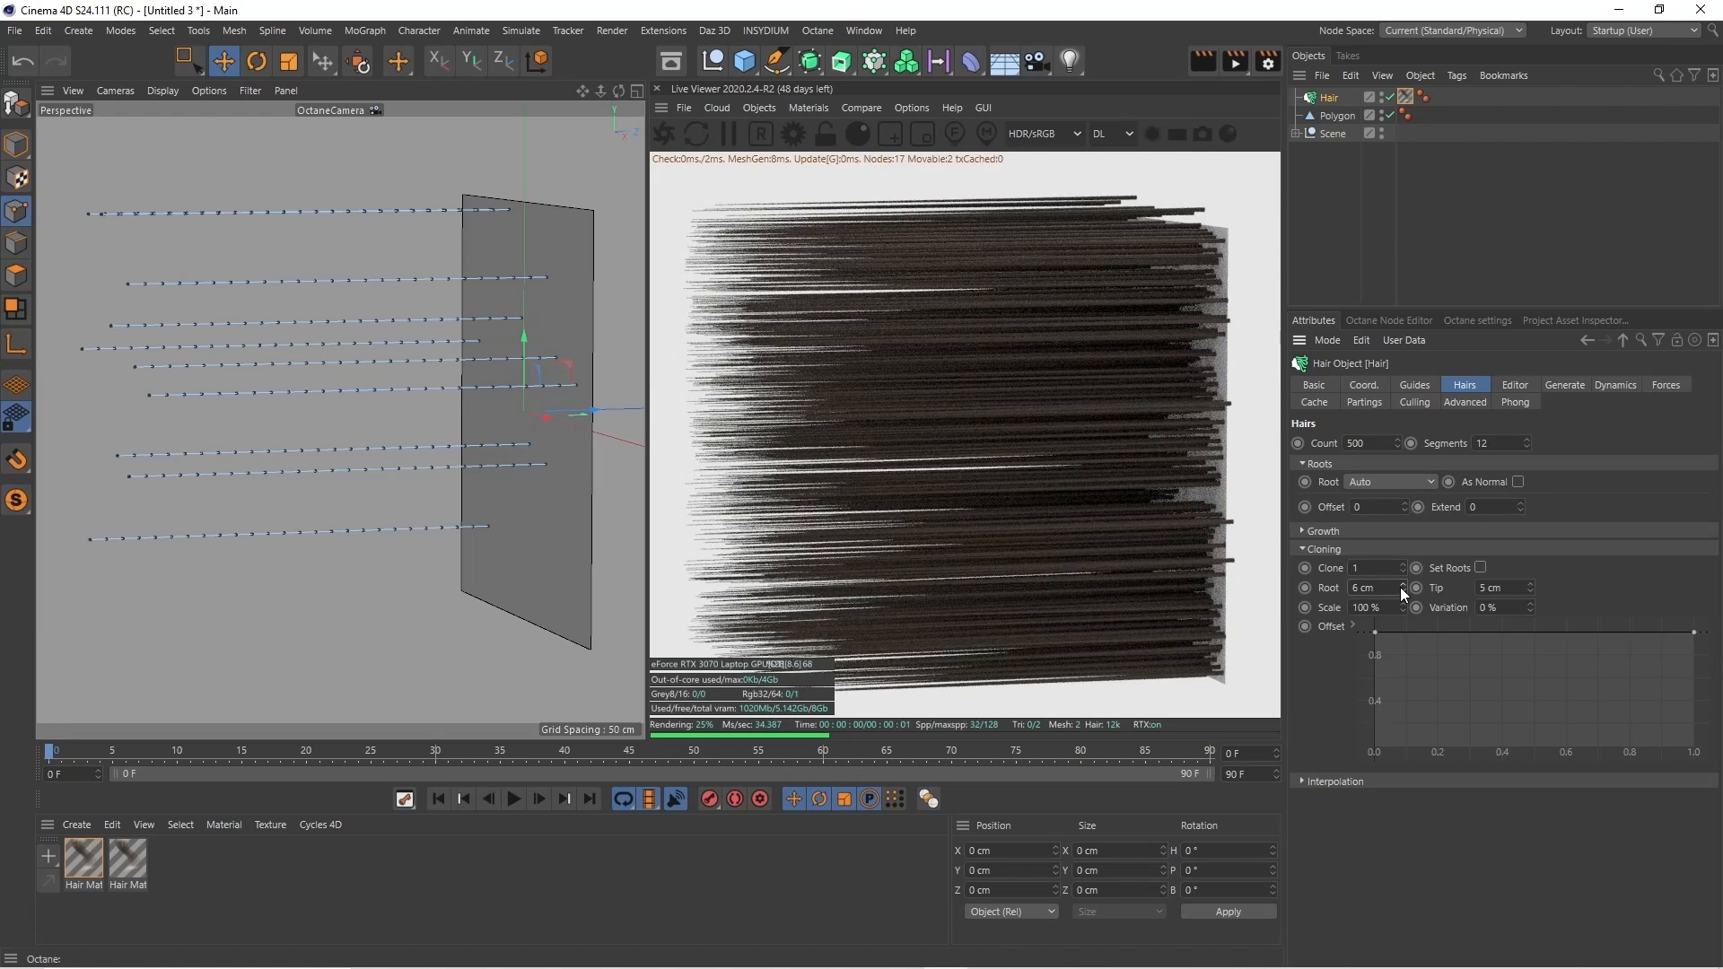
pyautogui.click(1402, 592)
pyautogui.click(1402, 593)
pyautogui.click(1402, 592)
pyautogui.click(1401, 592)
pyautogui.click(1402, 592)
pyautogui.click(1402, 592)
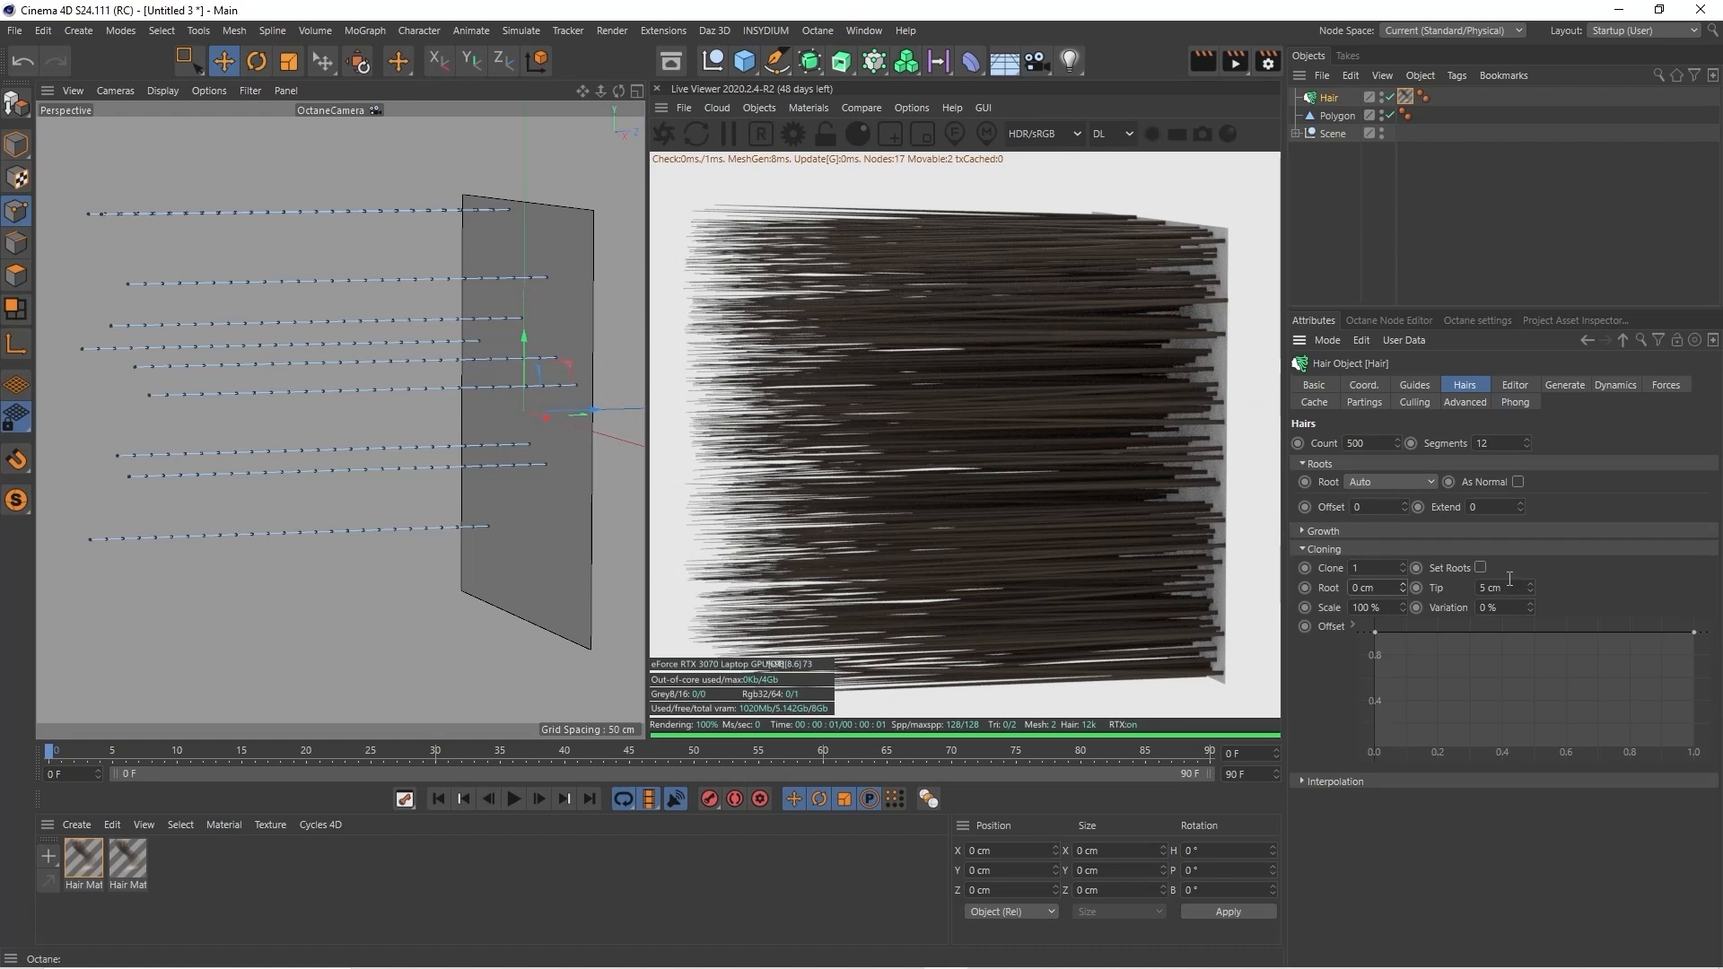
# Set the cloning Tip distance to 1 cm and Root distance to 2 cm, and preview the cloned hairs by playing the dynamics
pyautogui.moveTo(1527, 581)
pyautogui.mouseDown()
pyautogui.moveTo(1528, 561)
pyautogui.moveTo(1527, 611)
pyautogui.mouseUp()
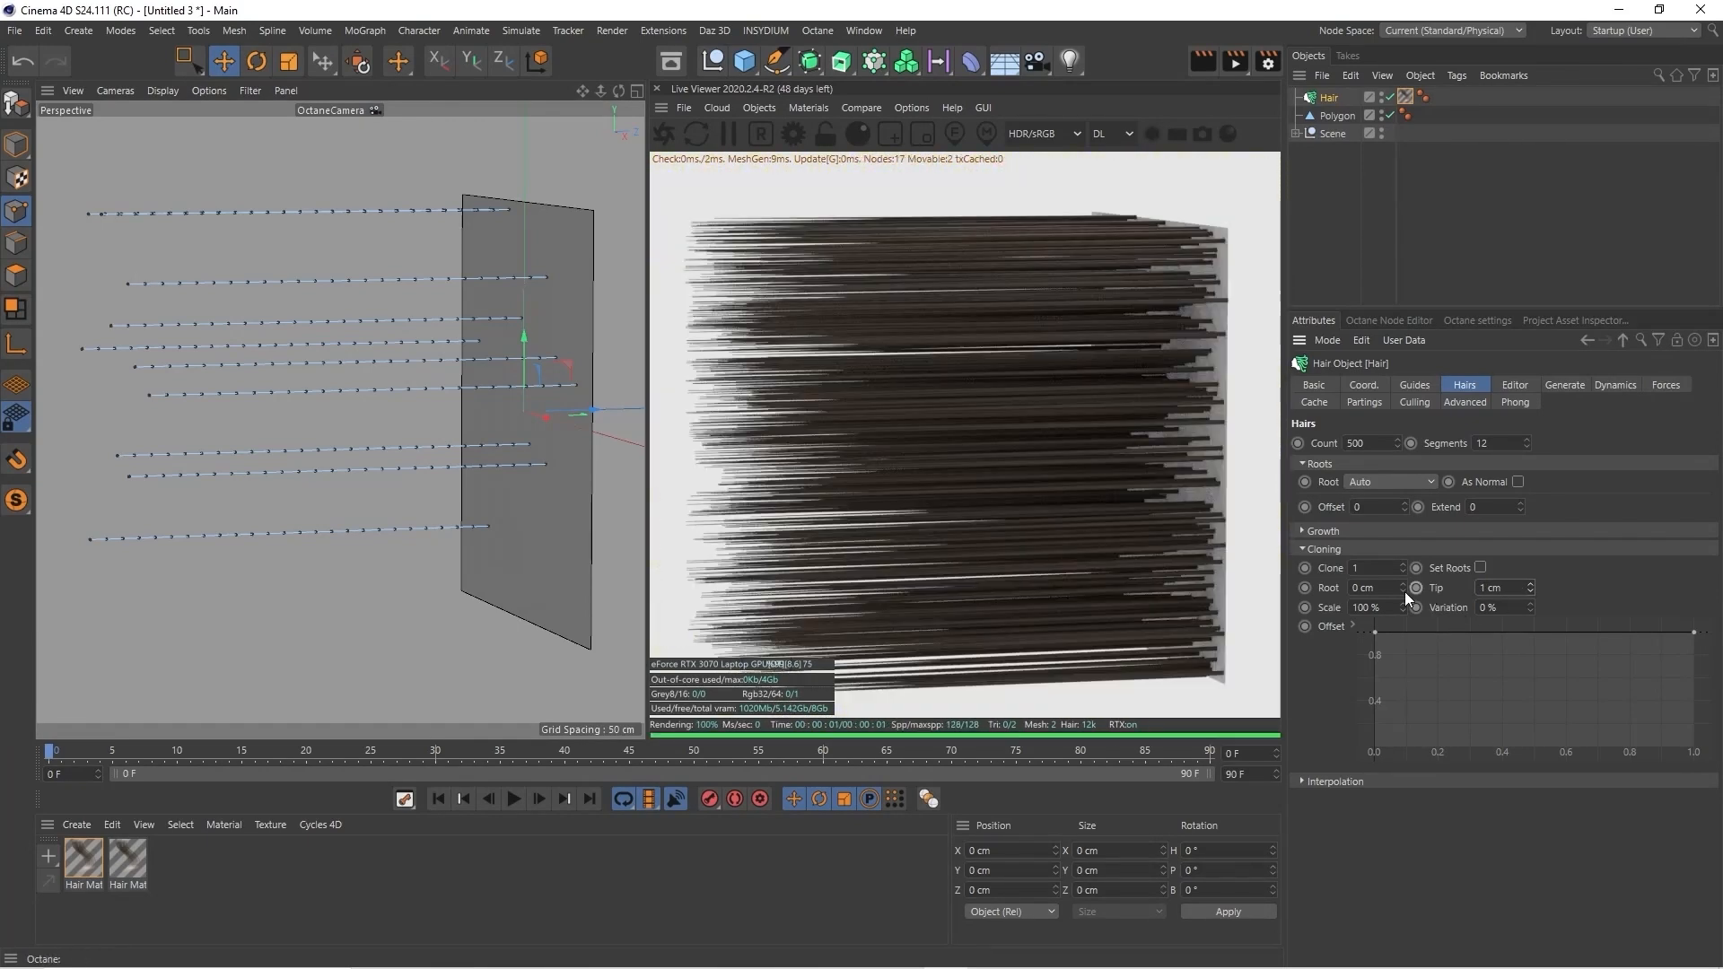
pyautogui.click(1402, 584)
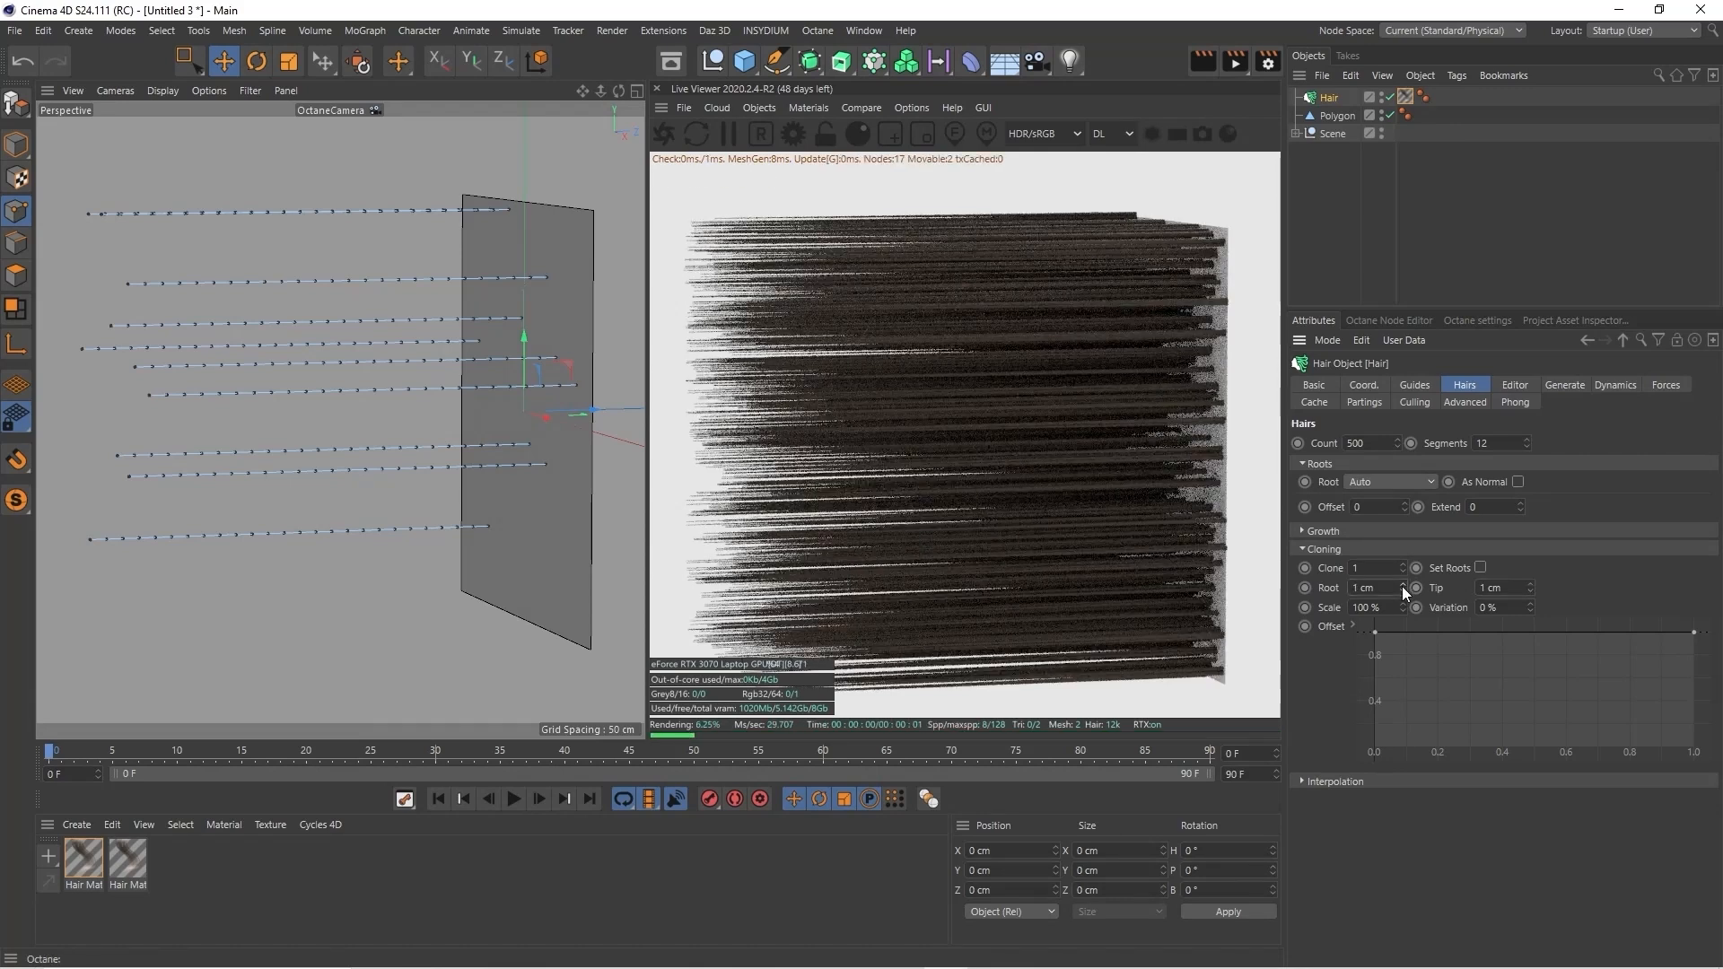
pyautogui.click(1401, 584)
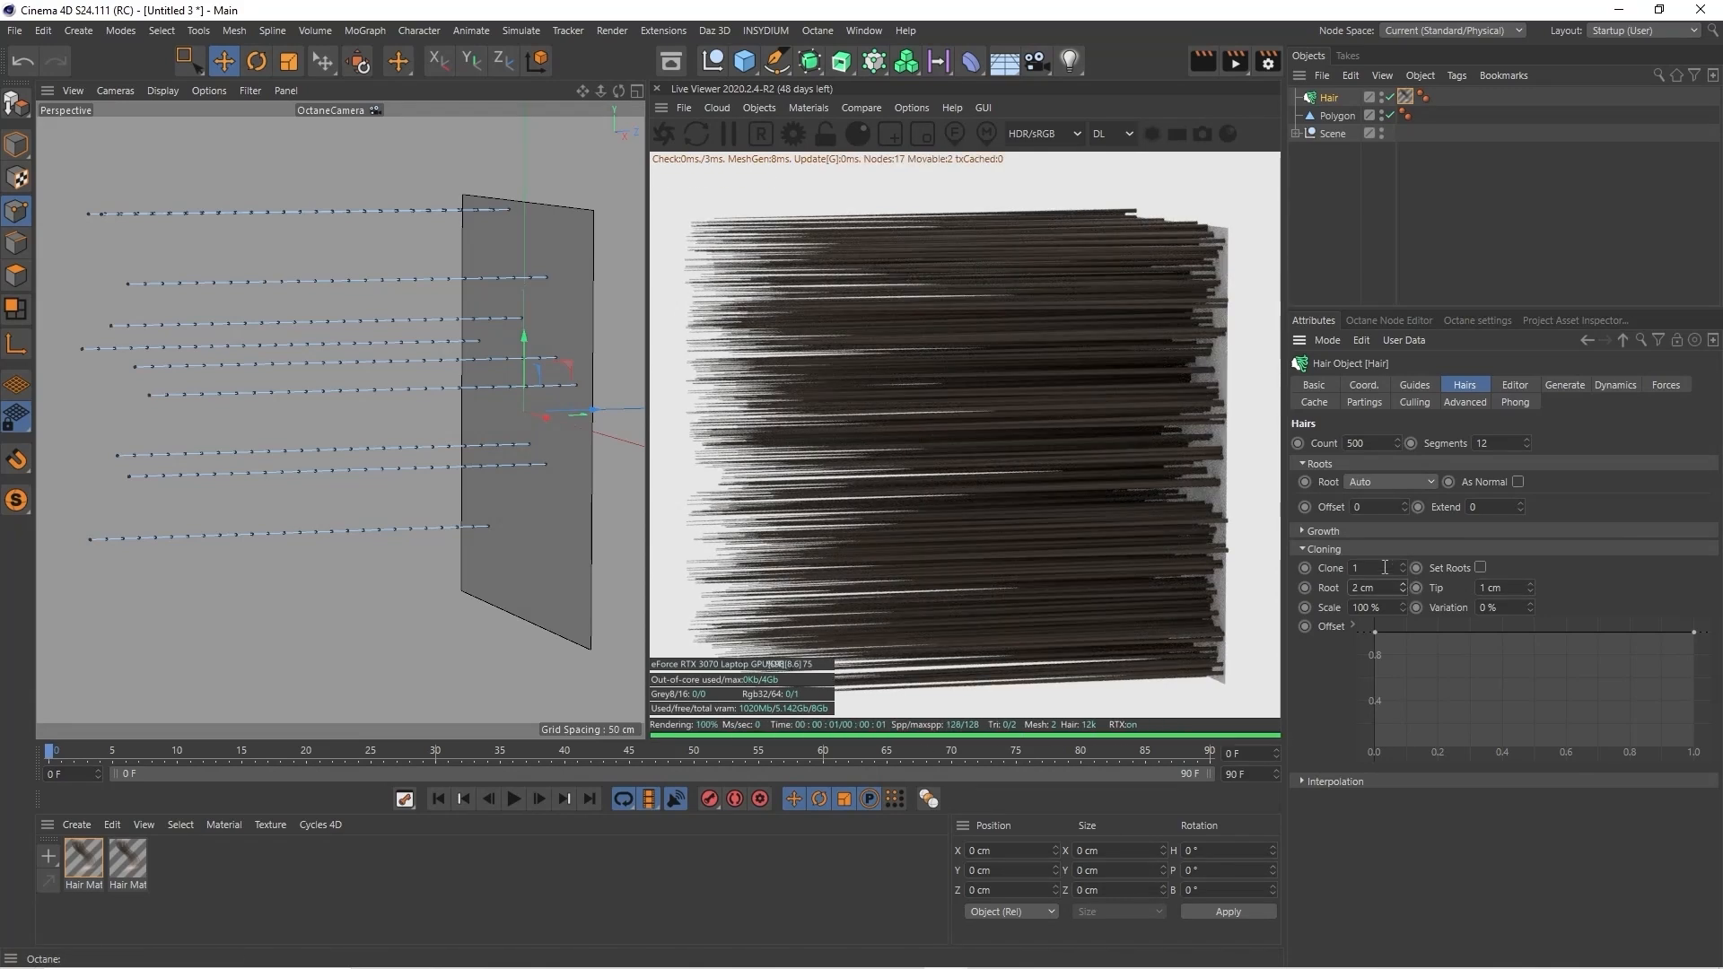
pyautogui.click(514, 799)
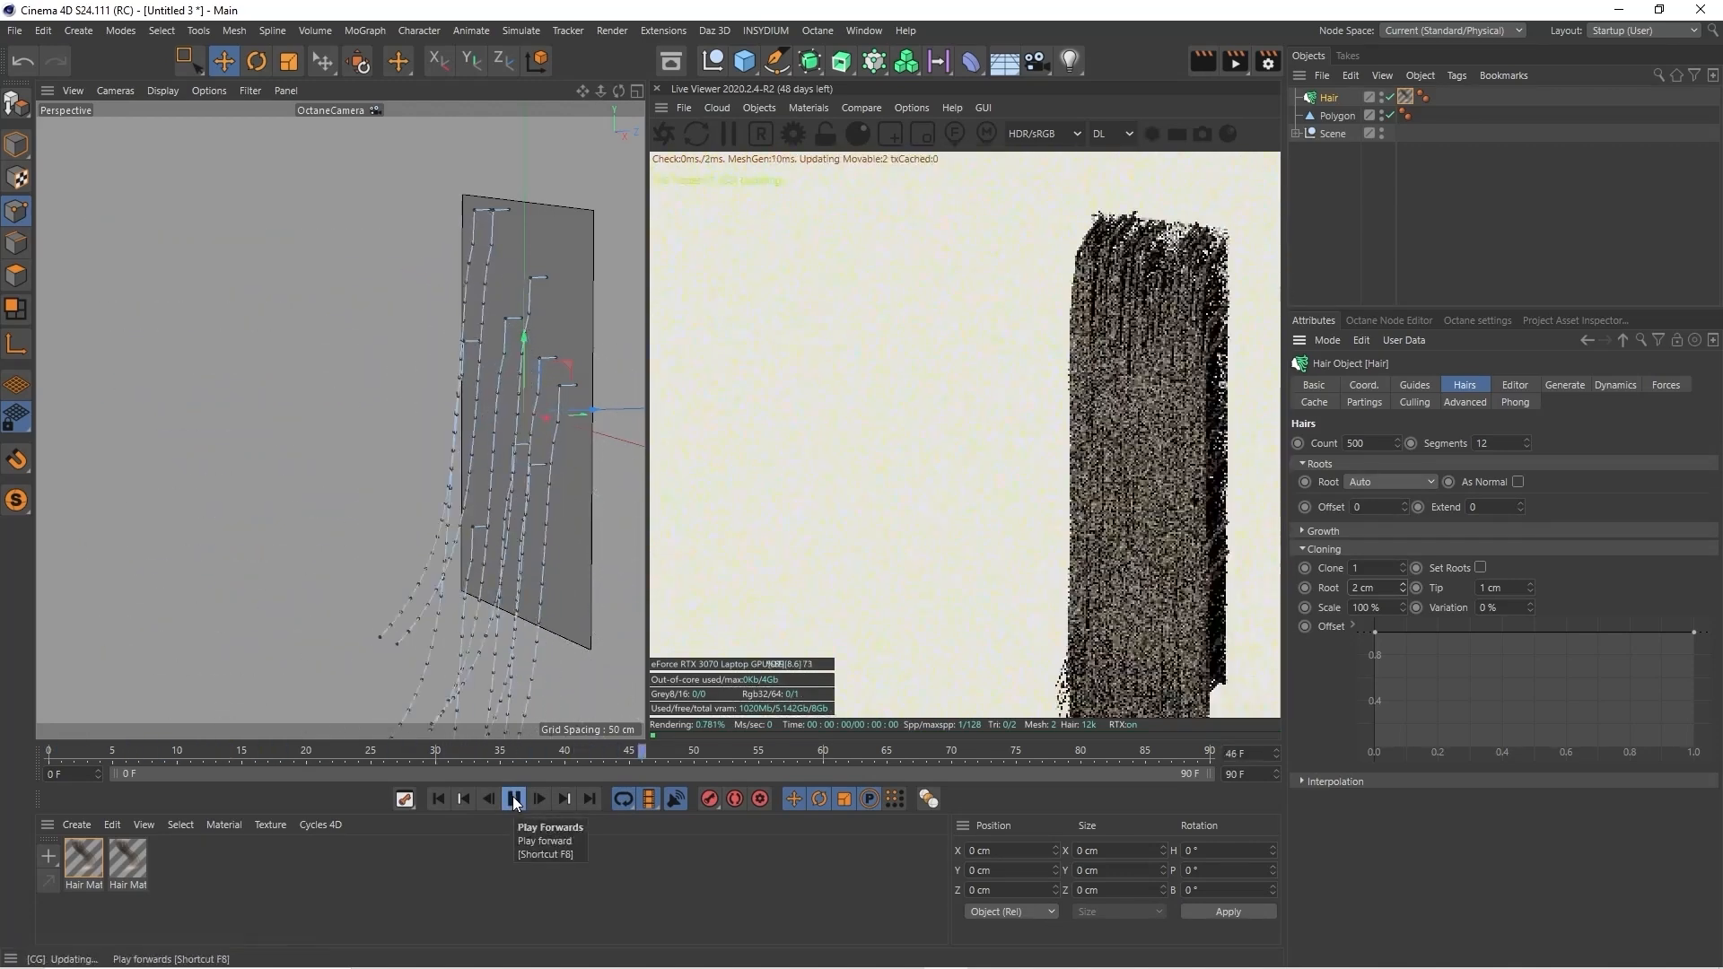
pyautogui.click(515, 799)
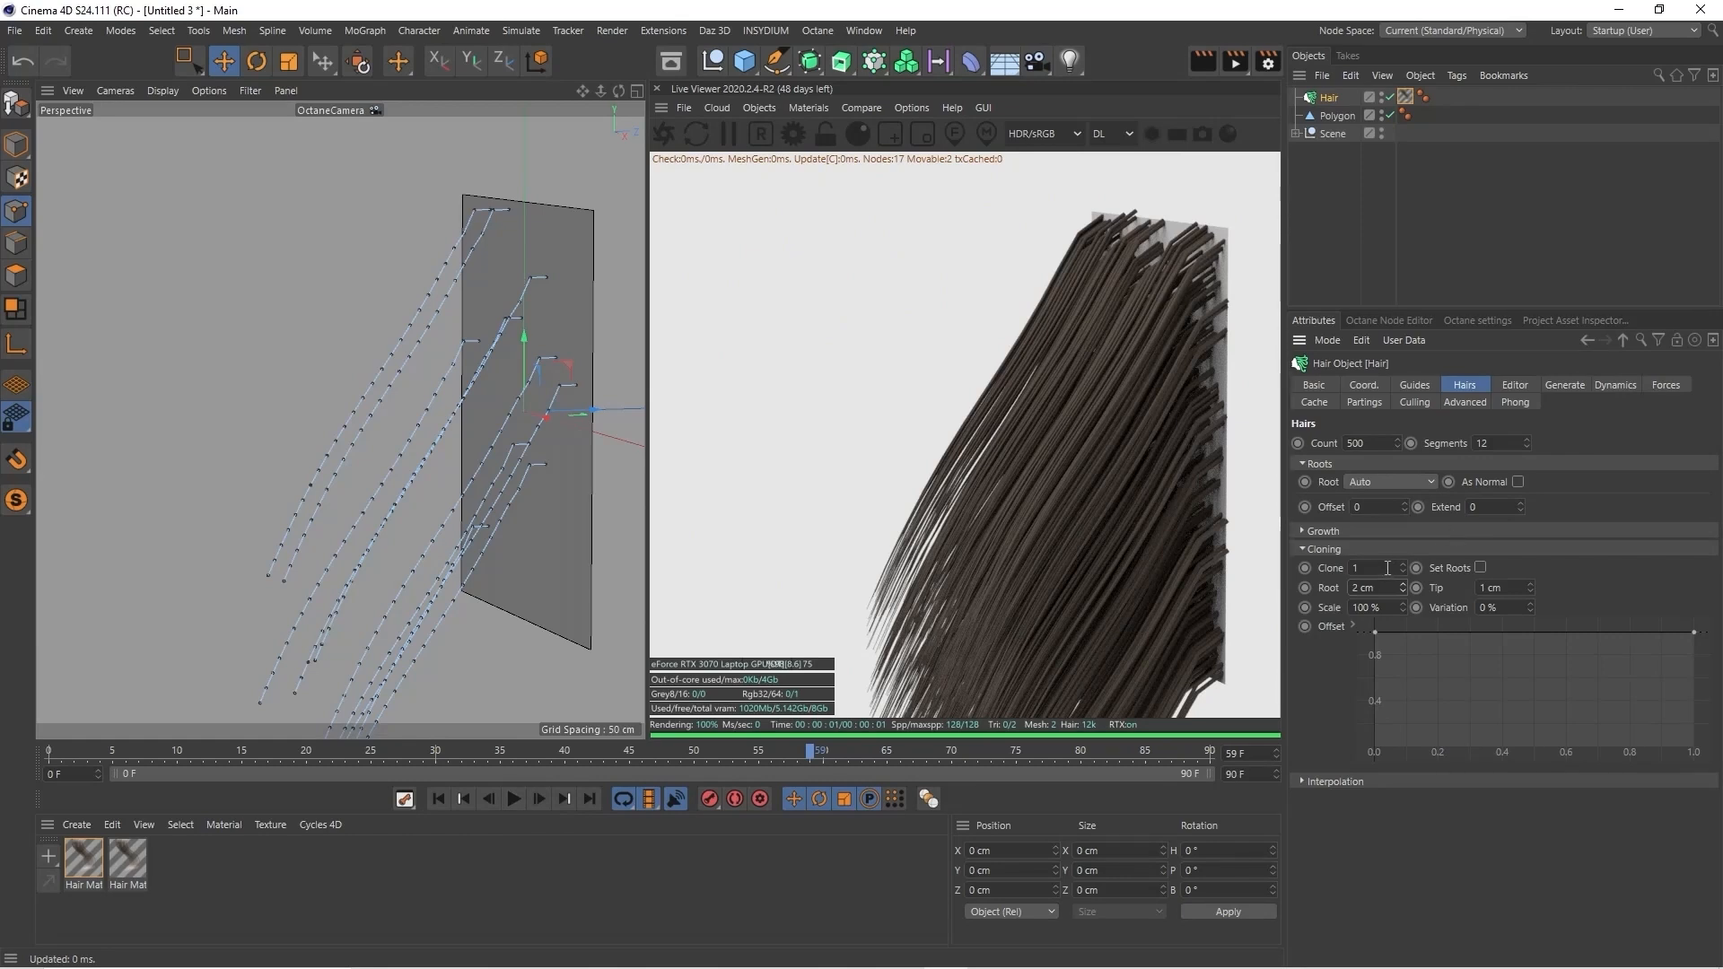
# Set the hairs' Clone value to 0 and the hair Count to 5000
pyautogui.moveTo(1375, 568); pyautogui.dragTo(1341, 571)
pyautogui.write('0')
pyautogui.press('Return')
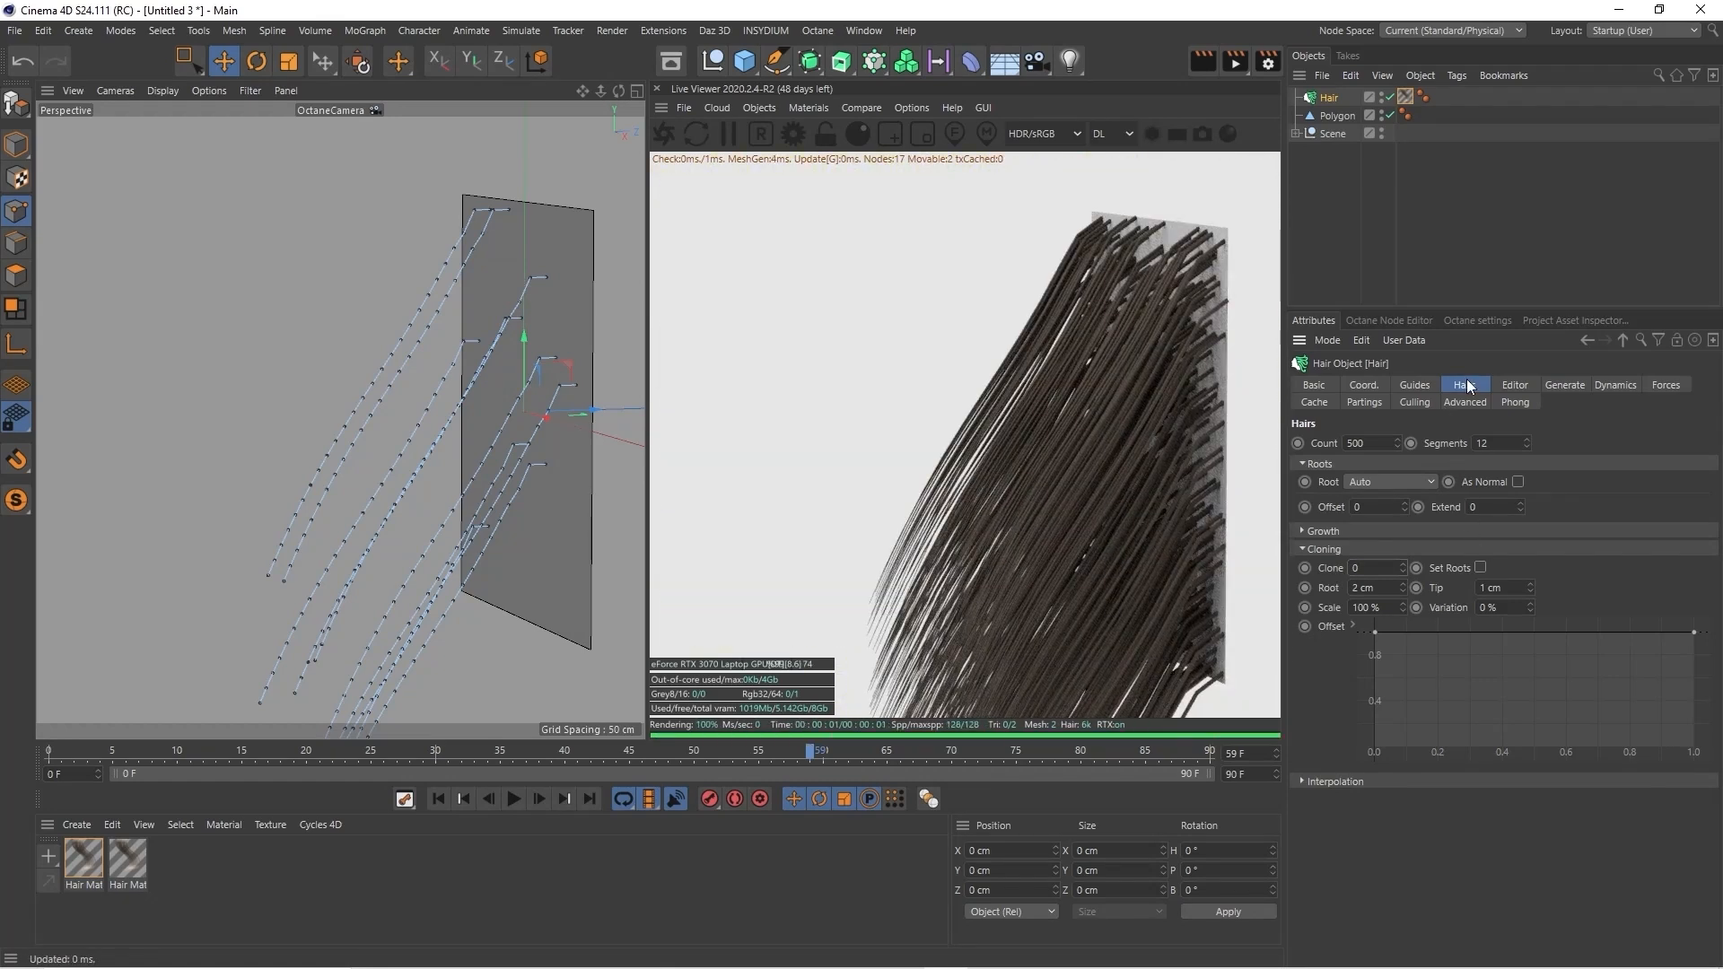
pyautogui.click(1379, 443)
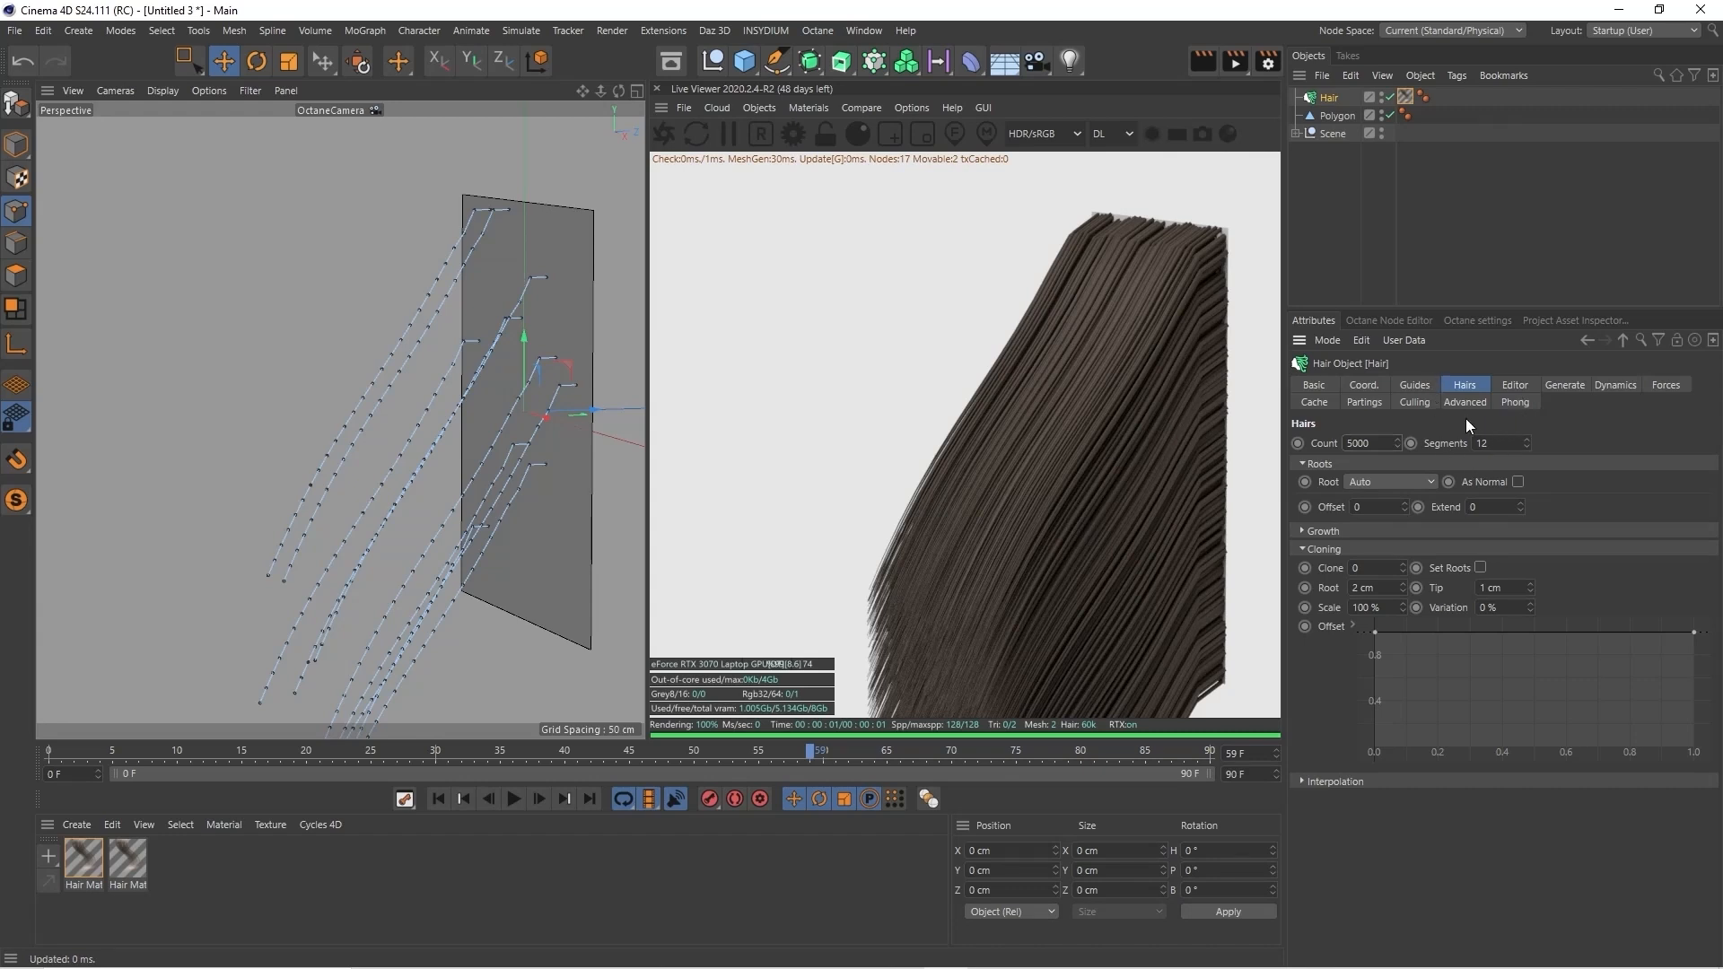
# Set the hair guides' Segments to 50 and return the timeline to frame 0
pyautogui.click(1415, 385)
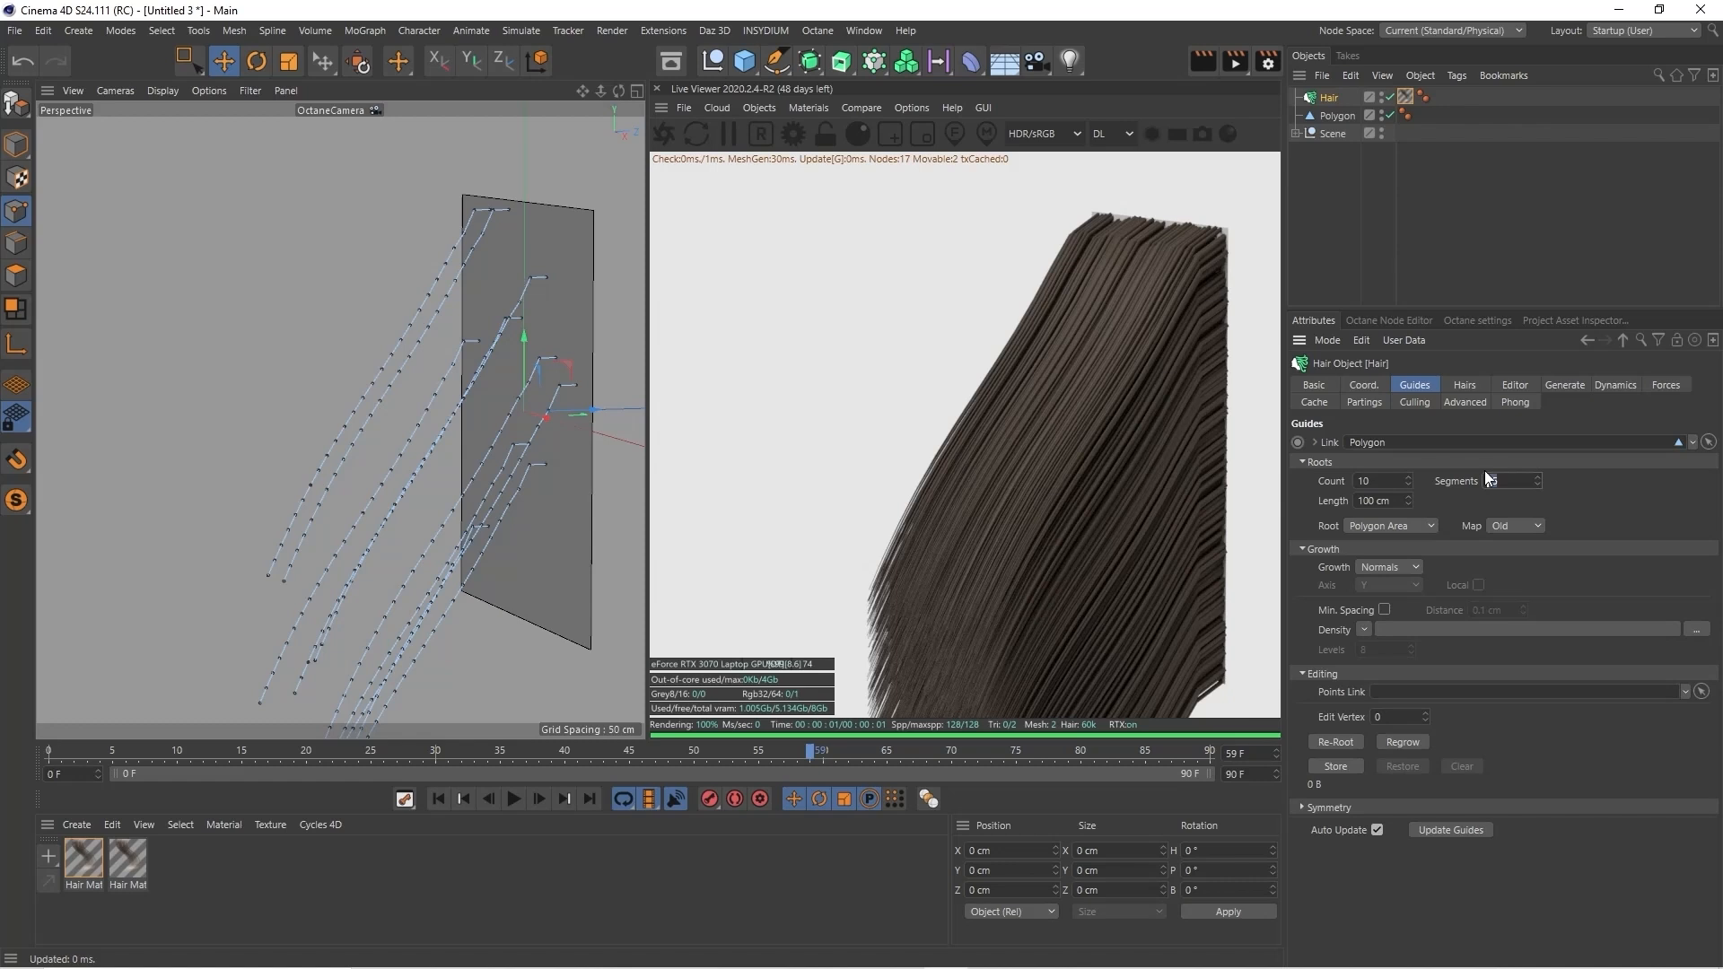
pyautogui.write('40')
pyautogui.press('Return')
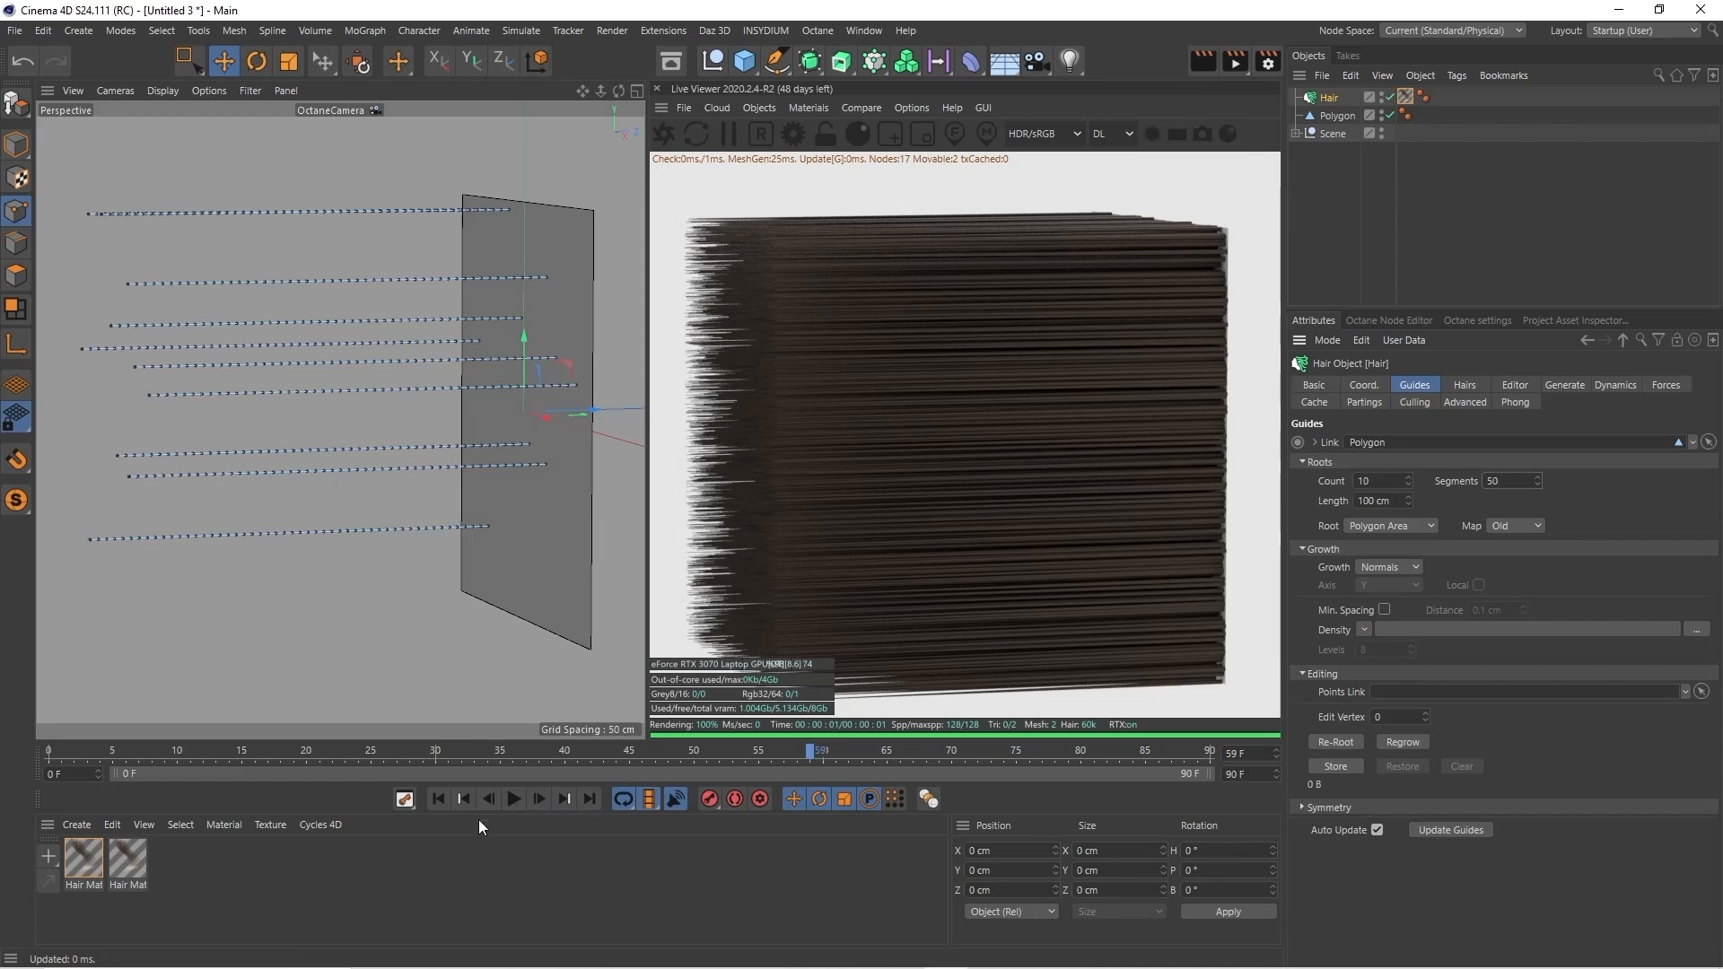
pyautogui.click(439, 799)
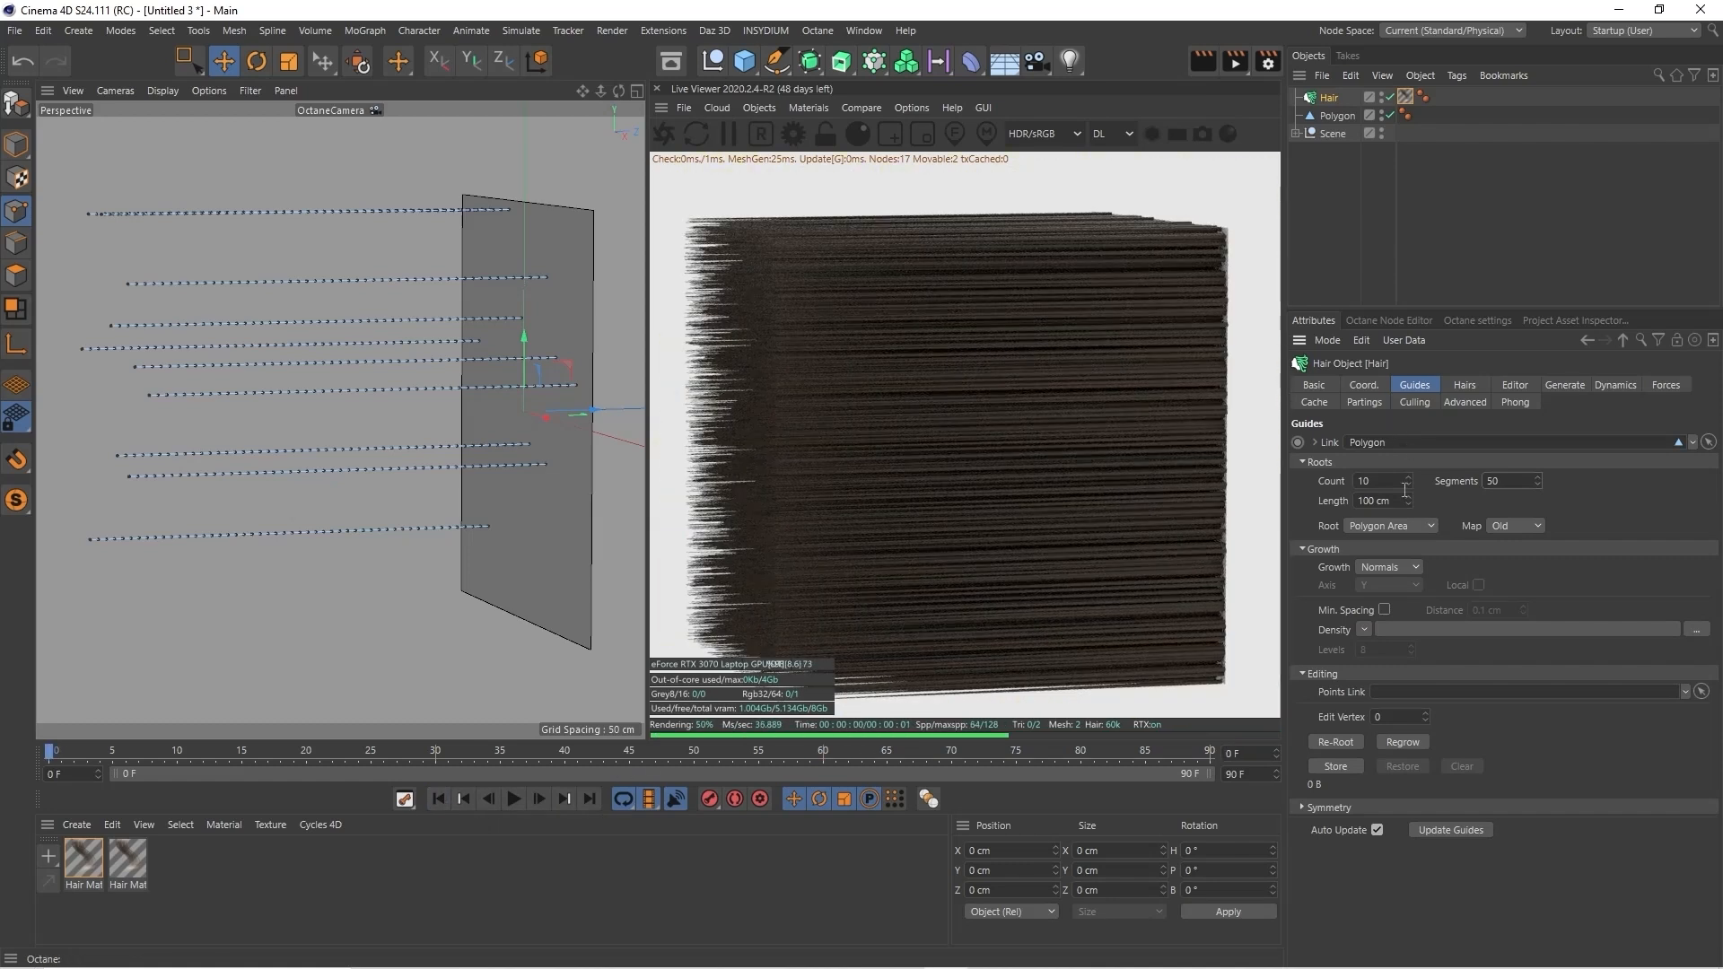
# Lengthen the hair guides to 144 cm and reframe the scene so the full hair shows in the render
pyautogui.click(1367, 500)
pyautogui.moveTo(1408, 499); pyautogui.dragTo(1446, 499)
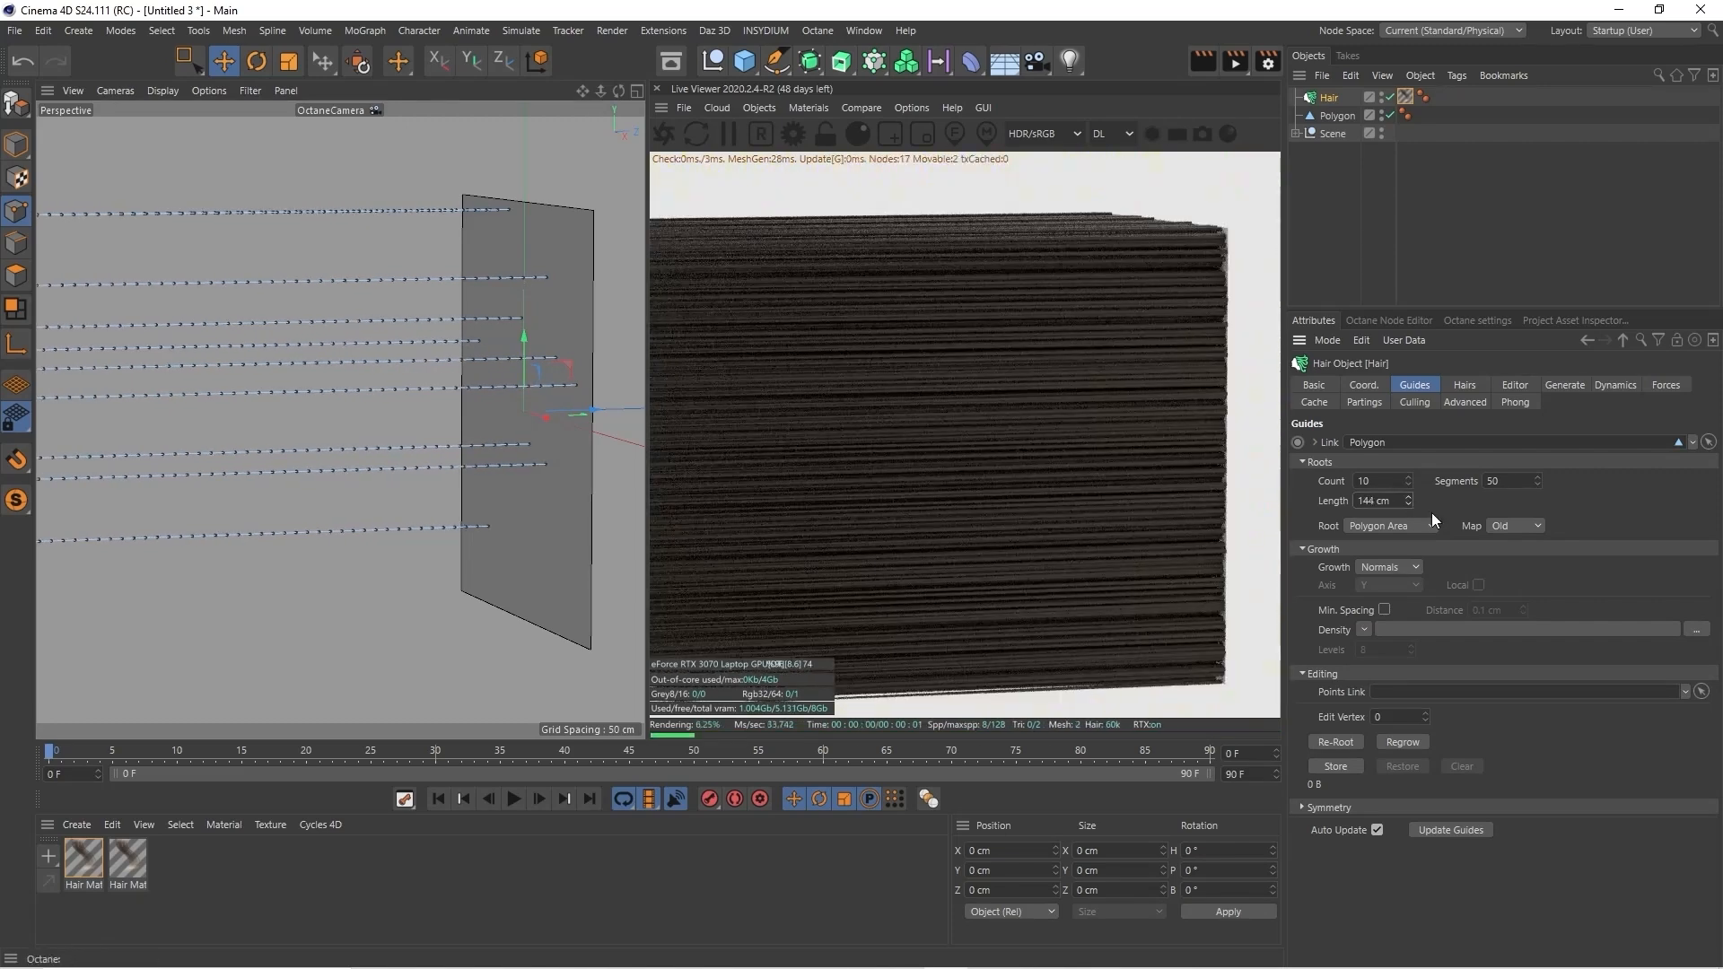
pyautogui.moveTo(582, 91); pyautogui.dragTo(554, 68)
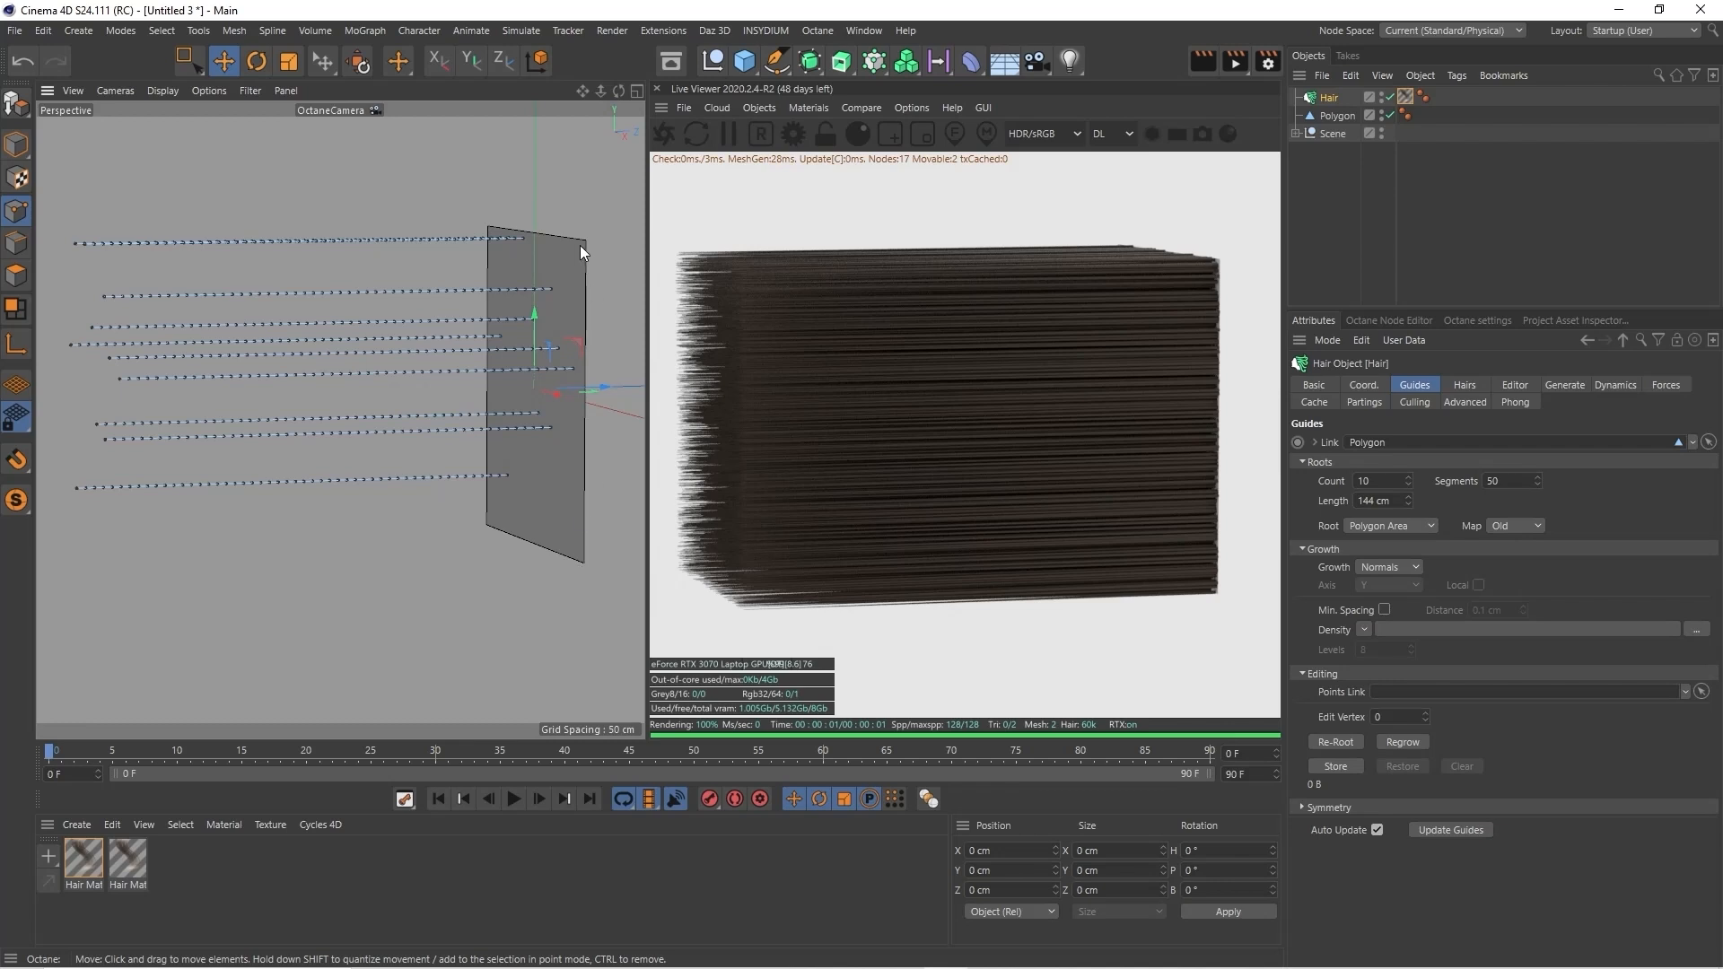
# Review the Hair object's Hairs and Dynamics settings and the properties of its hair material tag
pyautogui.click(1467, 387)
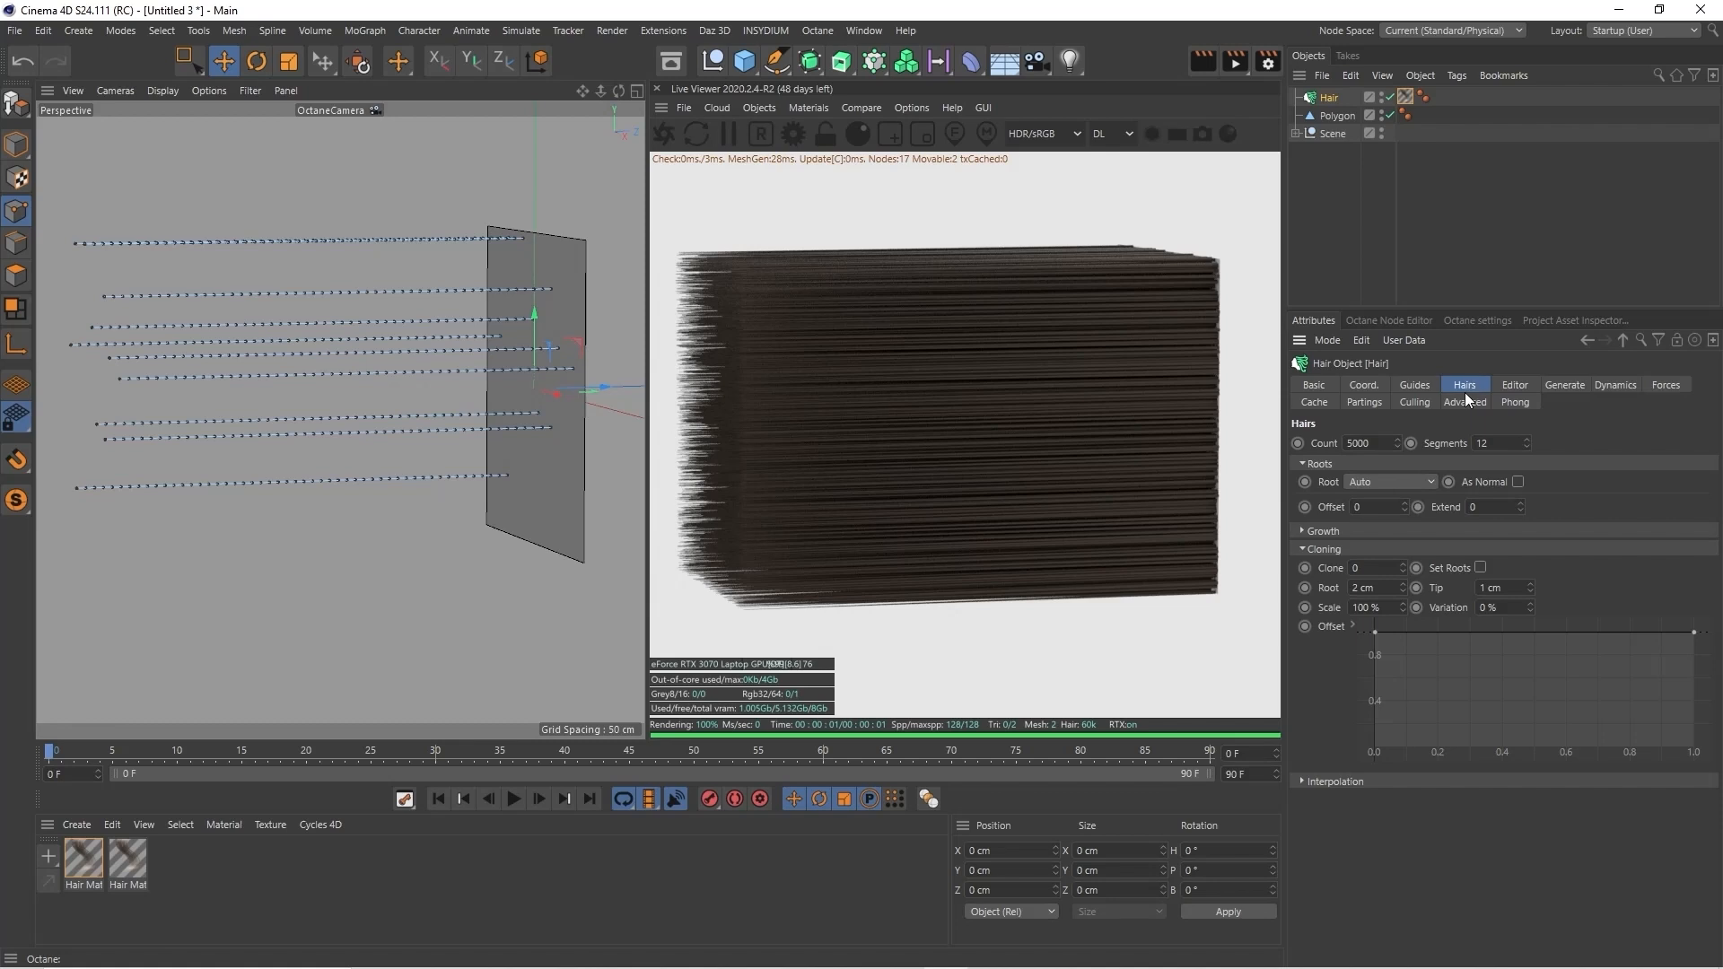
pyautogui.click(1620, 384)
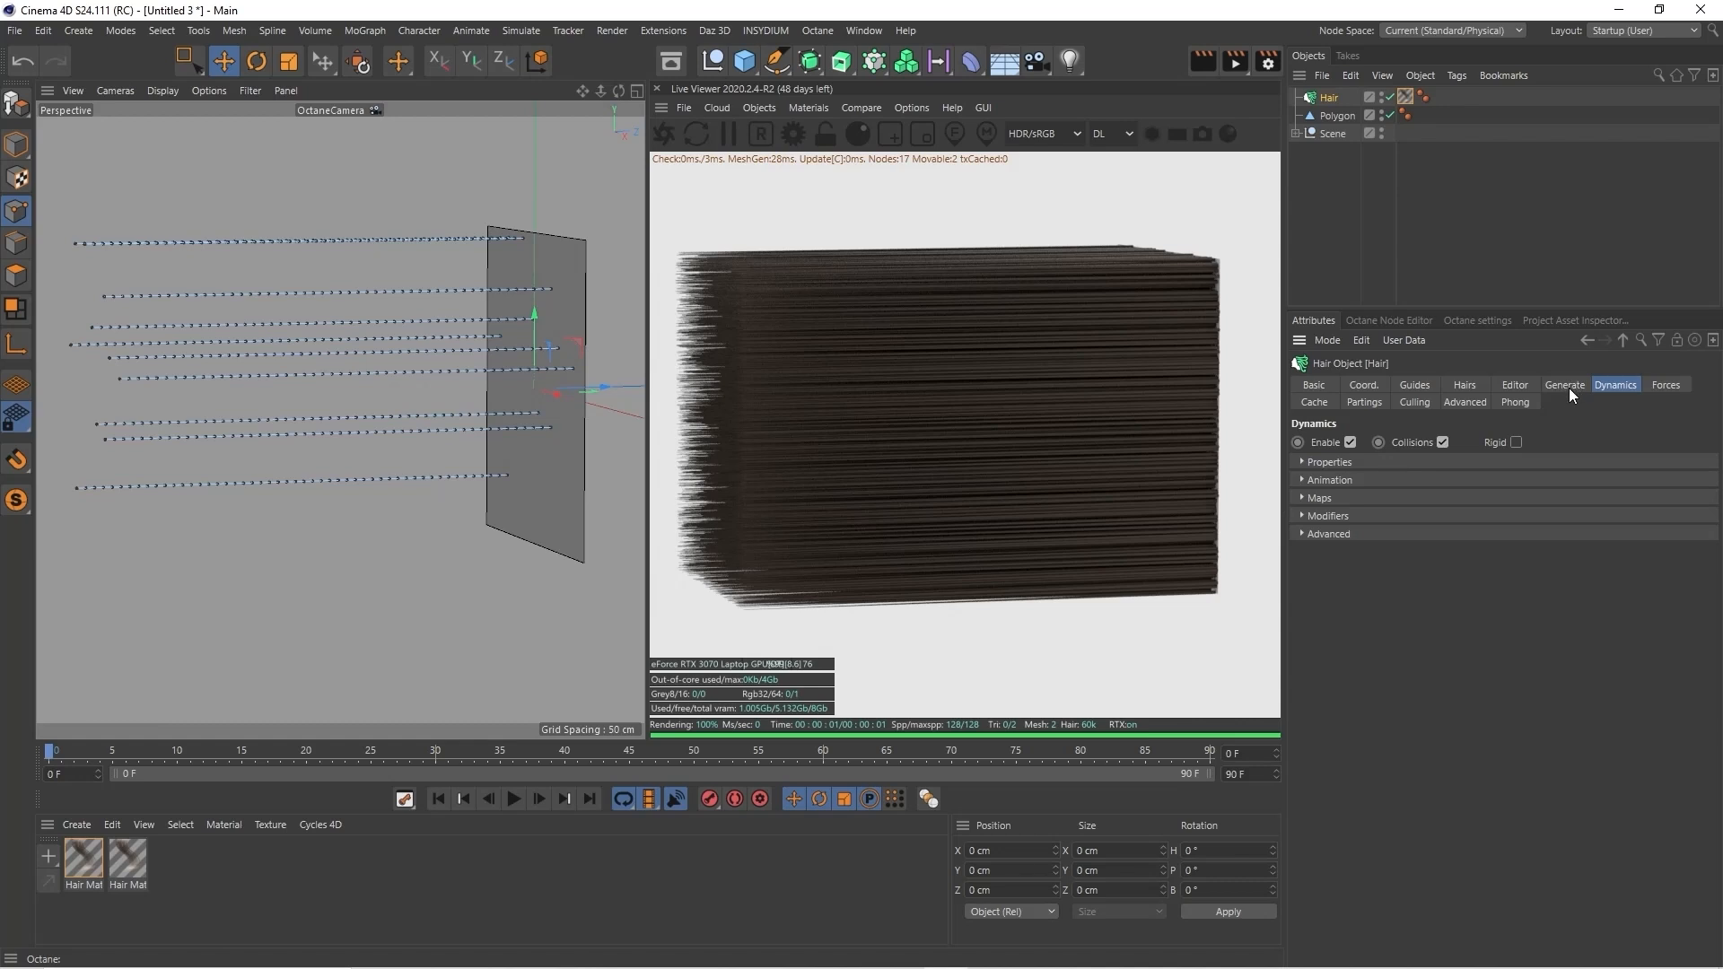
pyautogui.click(1406, 96)
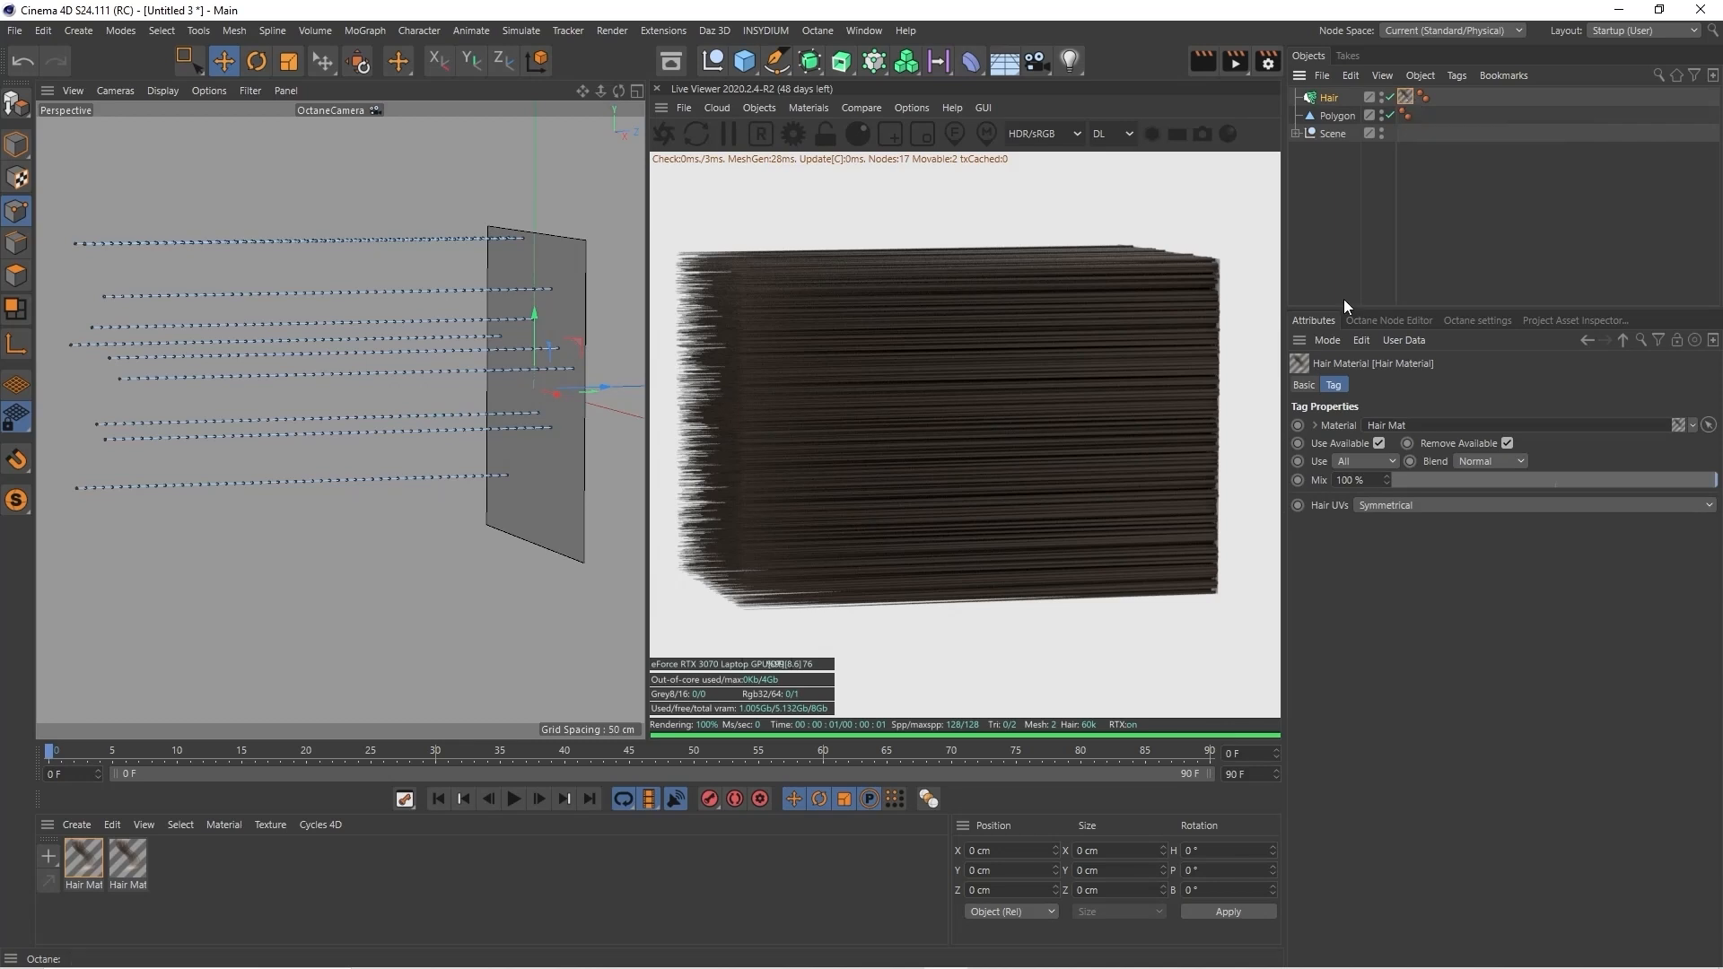
pyautogui.moveTo(1118, 967)
pyautogui.moveTo(862, 965)
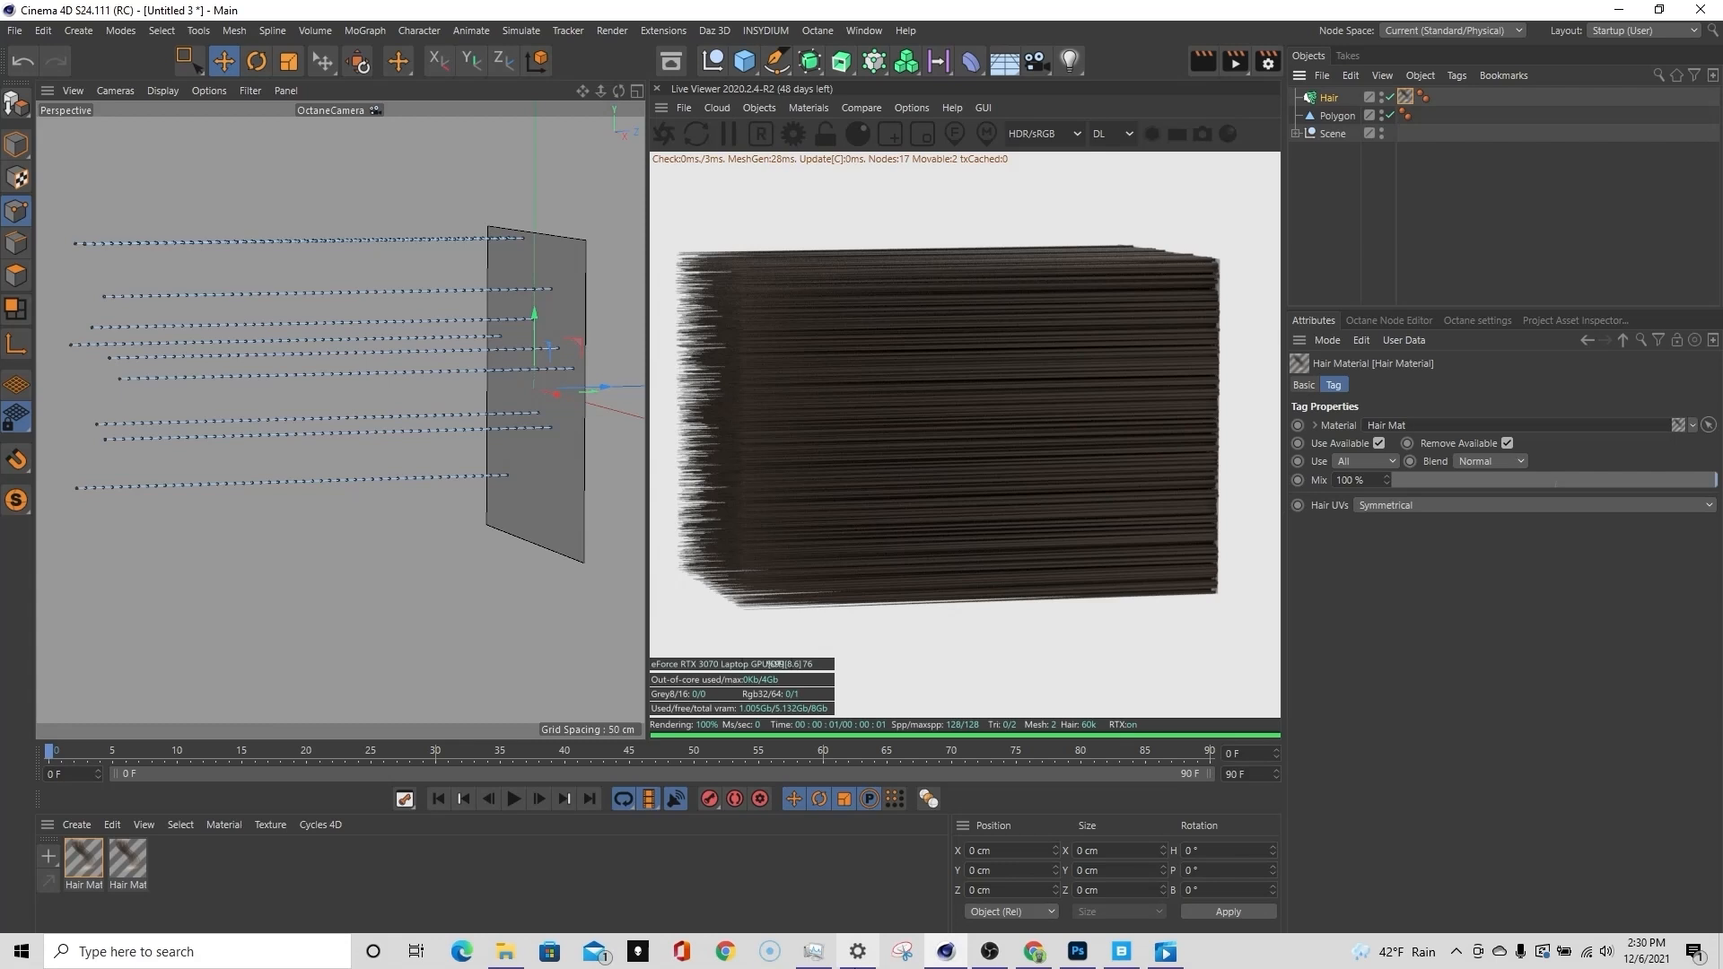
pyautogui.click(995, 953)
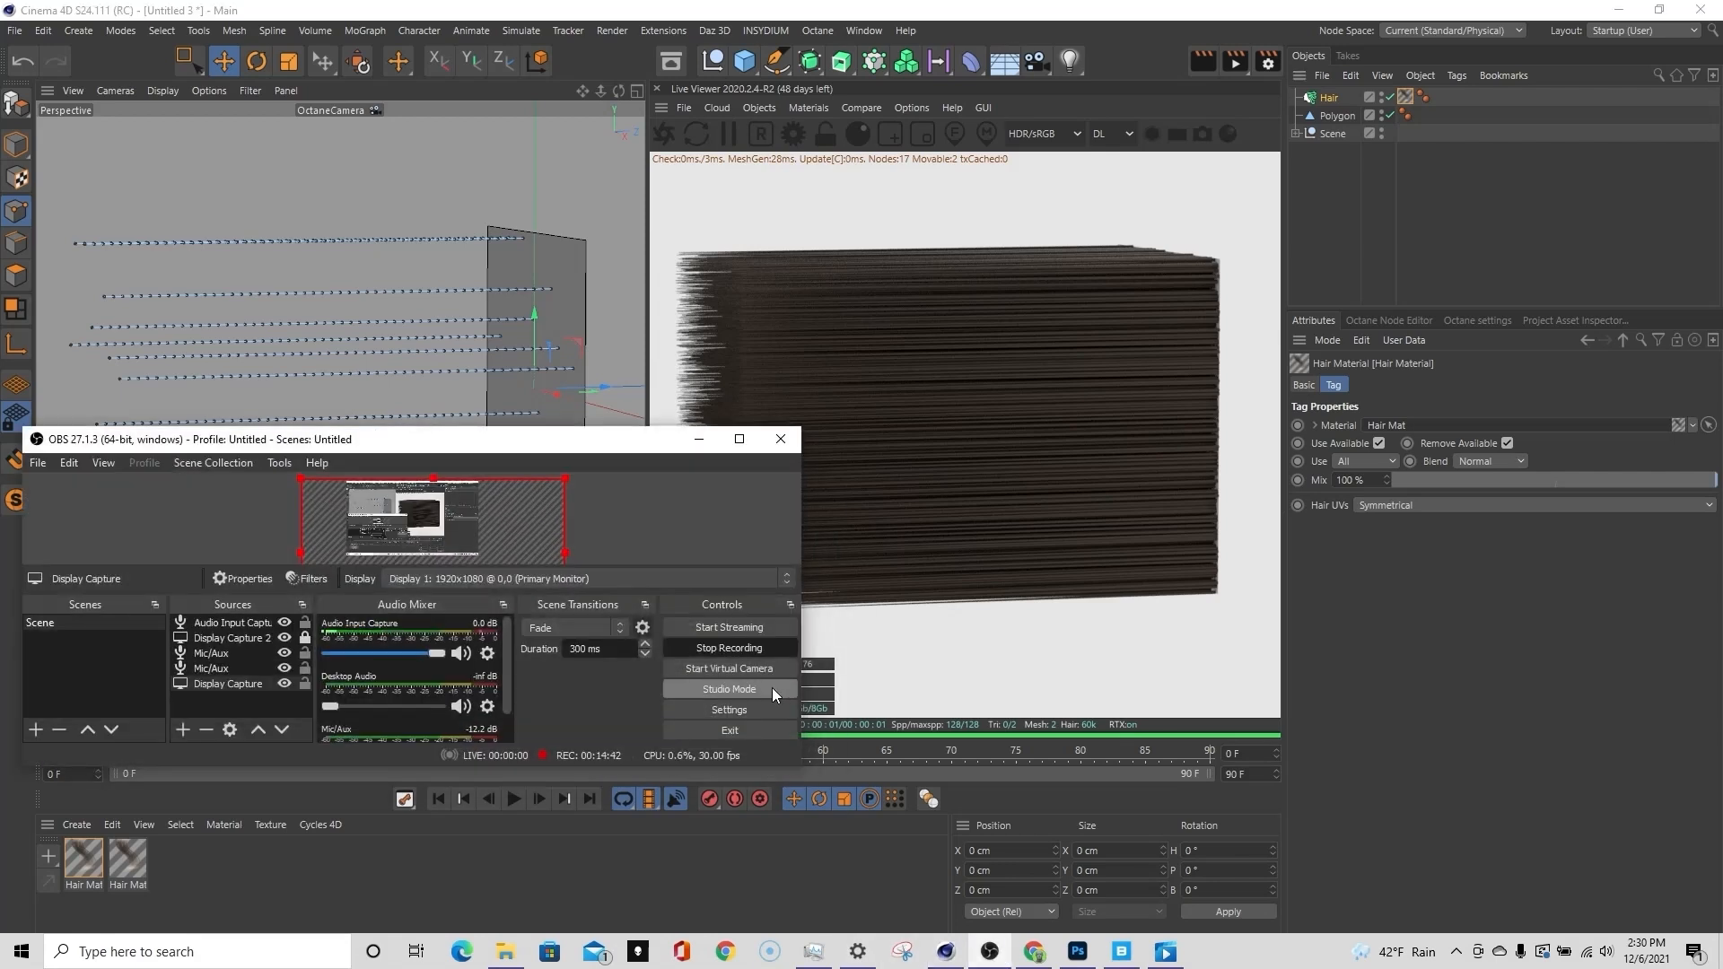
pyautogui.click(751, 649)
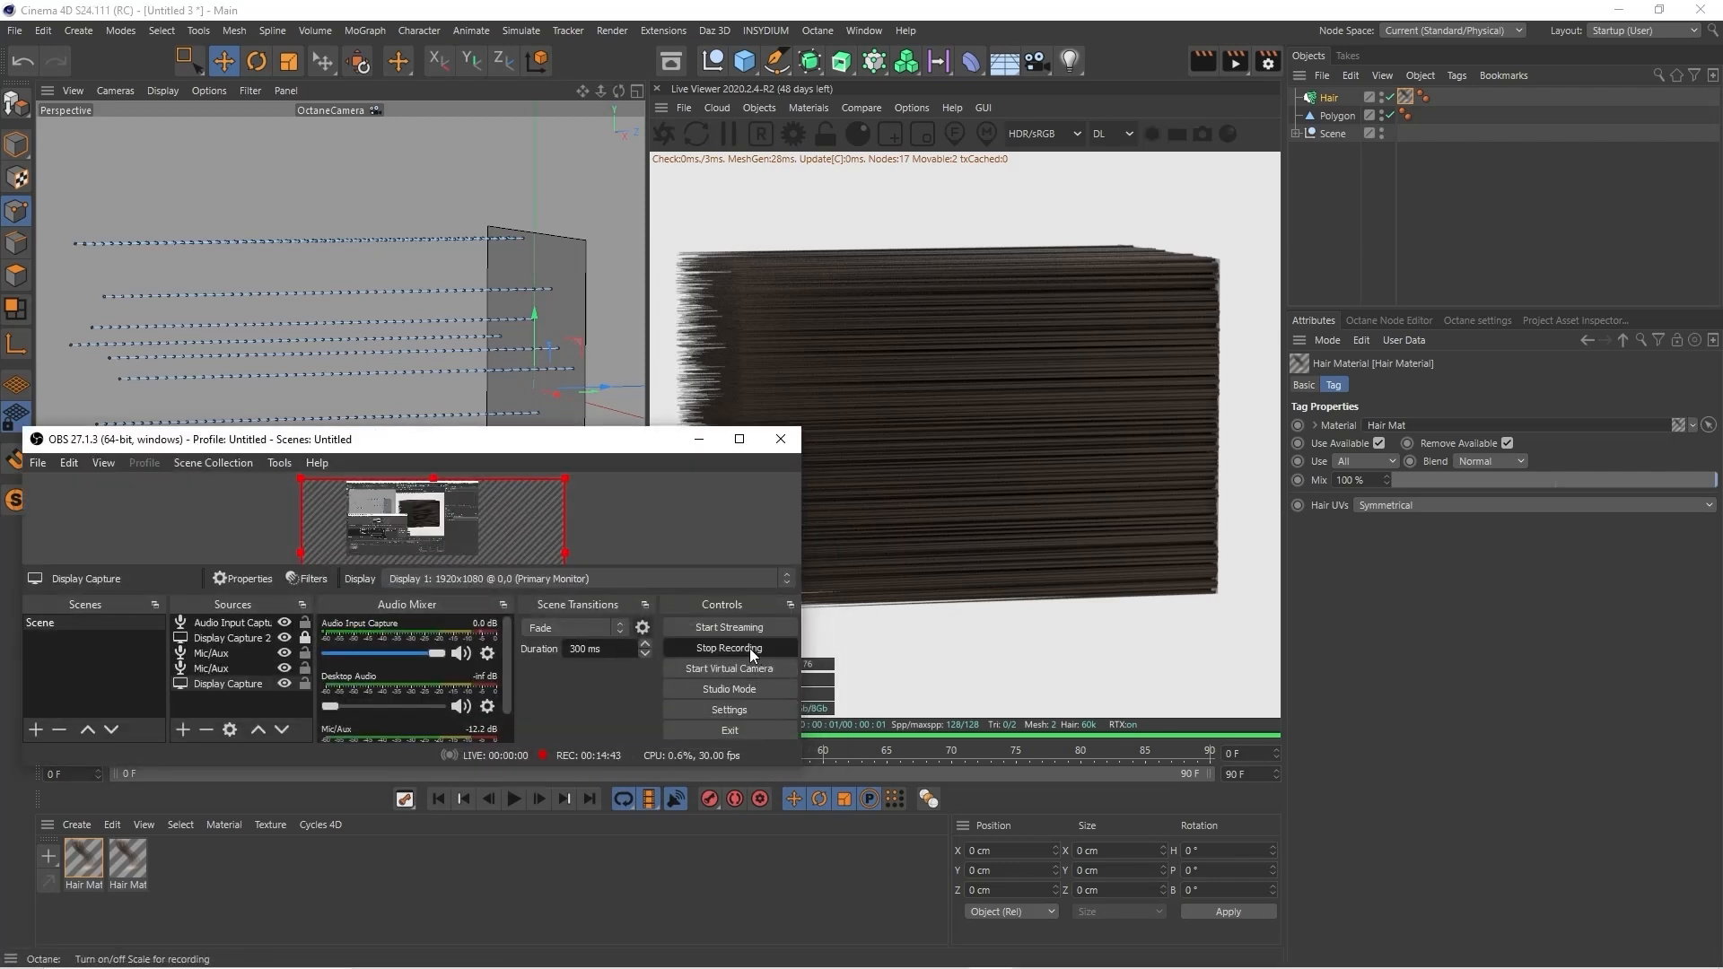
pyautogui.click(698, 440)
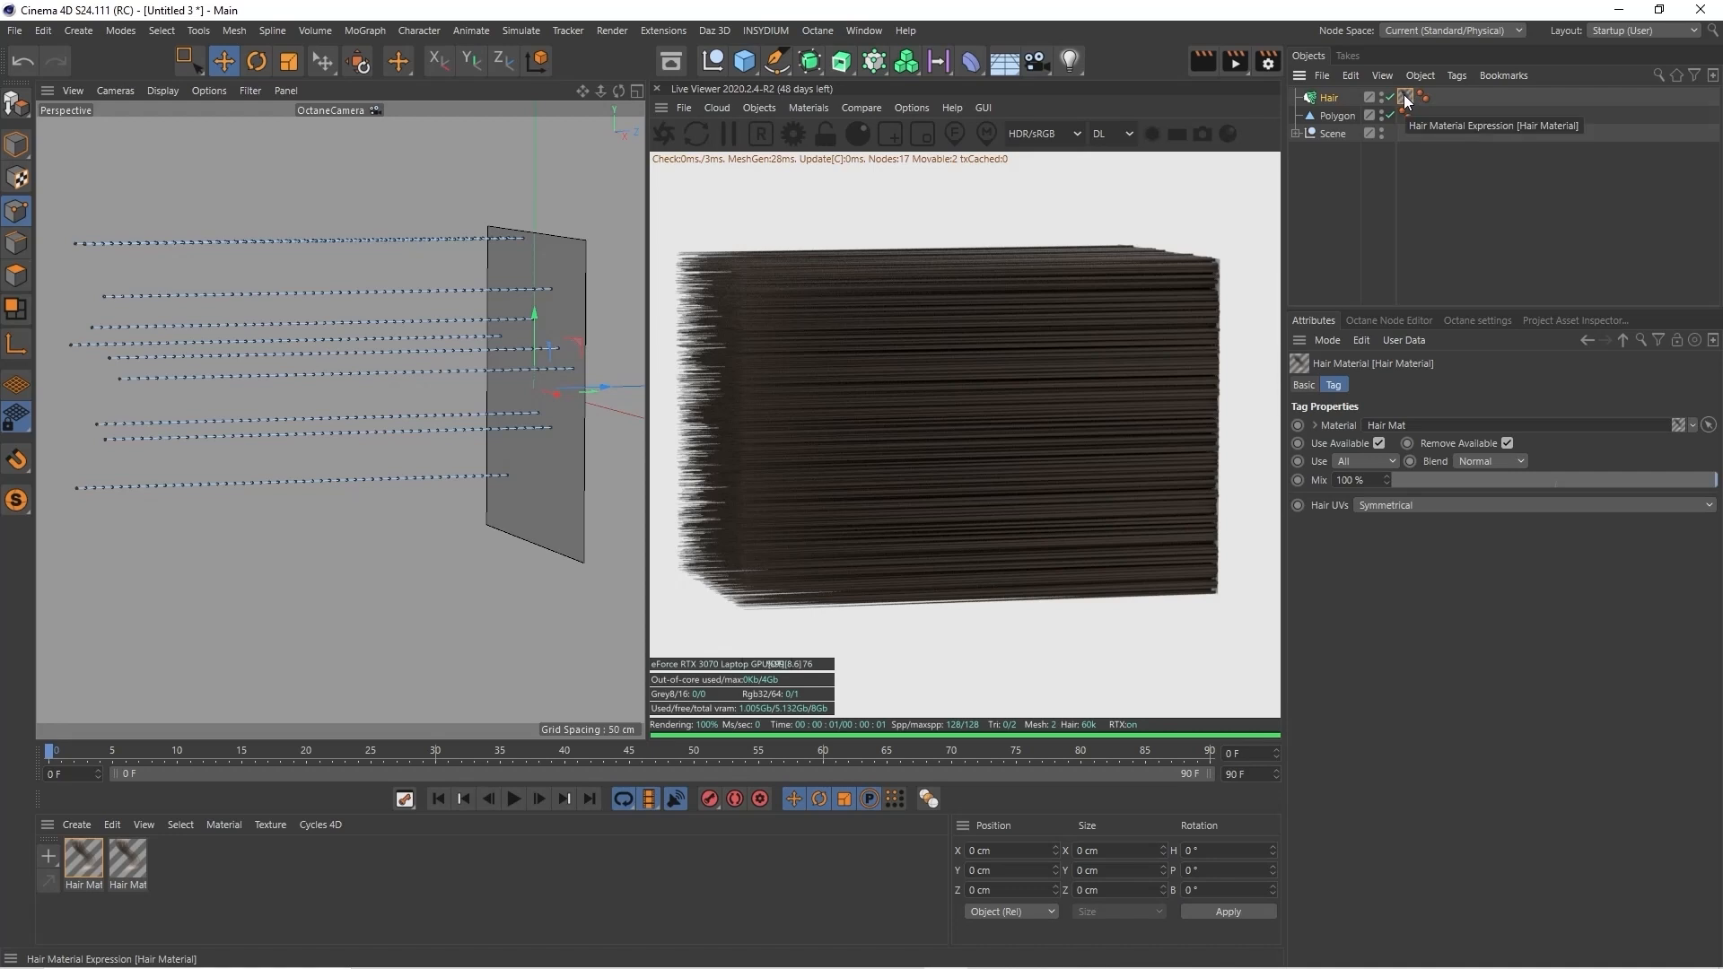
# Delete the second Hair Mat material and show the basic properties of the remaining Hair Mat
pyautogui.click(122, 859)
pyautogui.press('Delete')
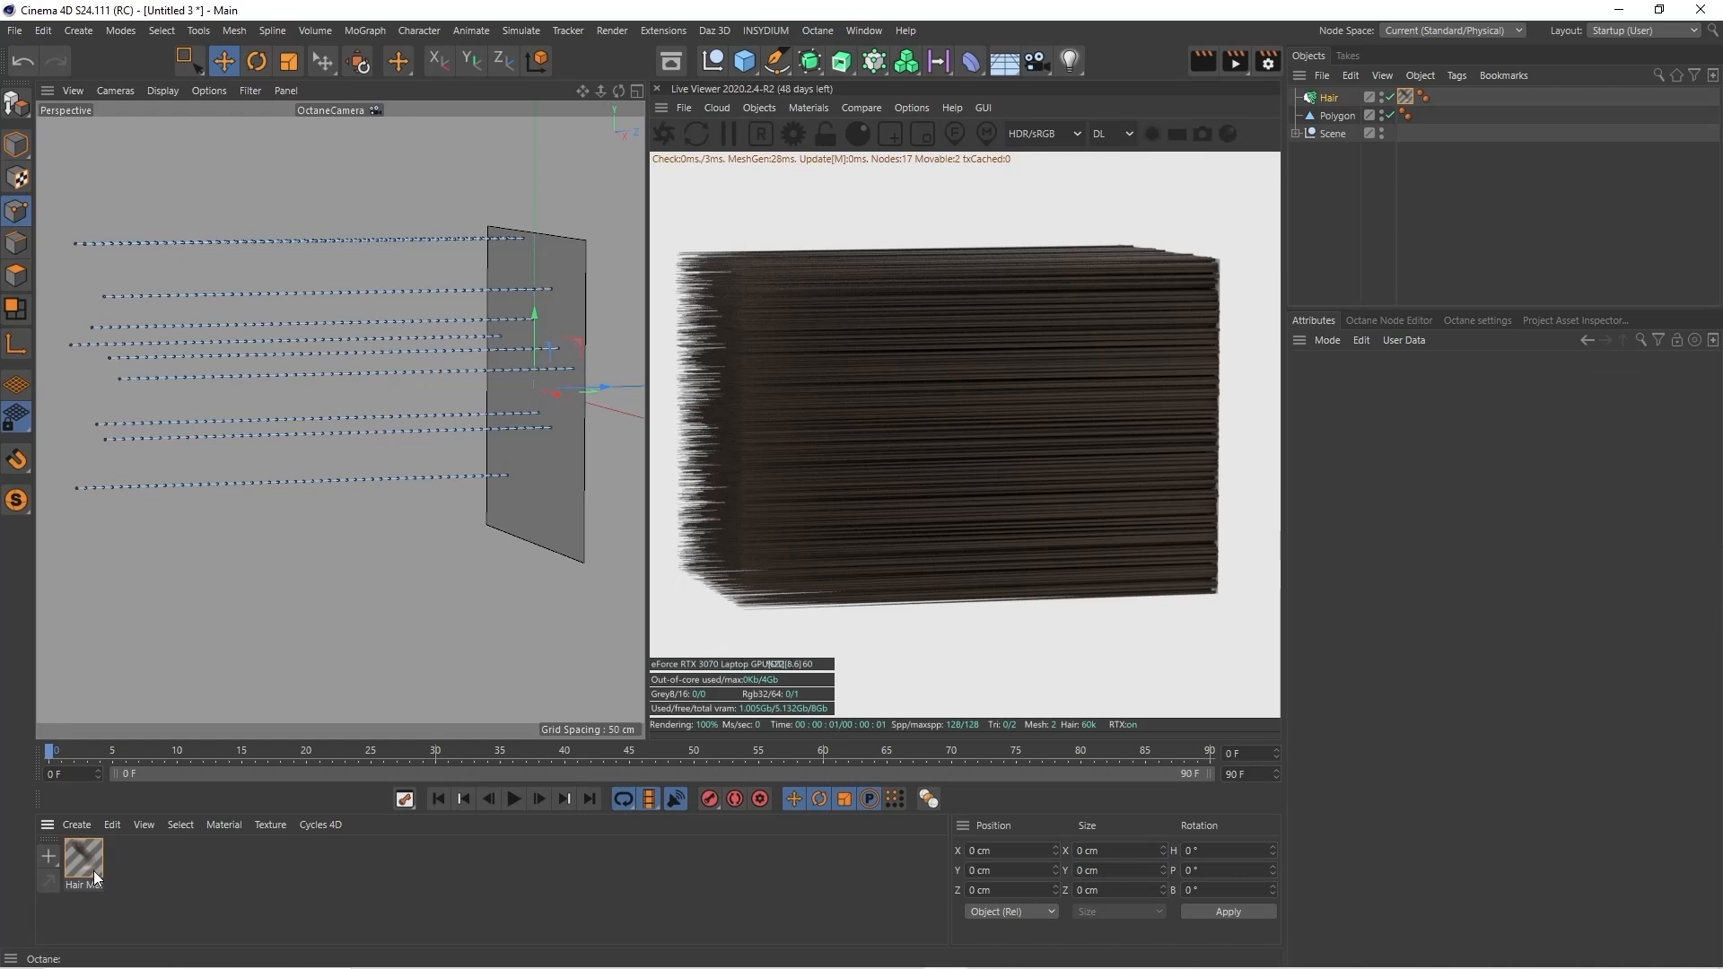
pyautogui.click(94, 869)
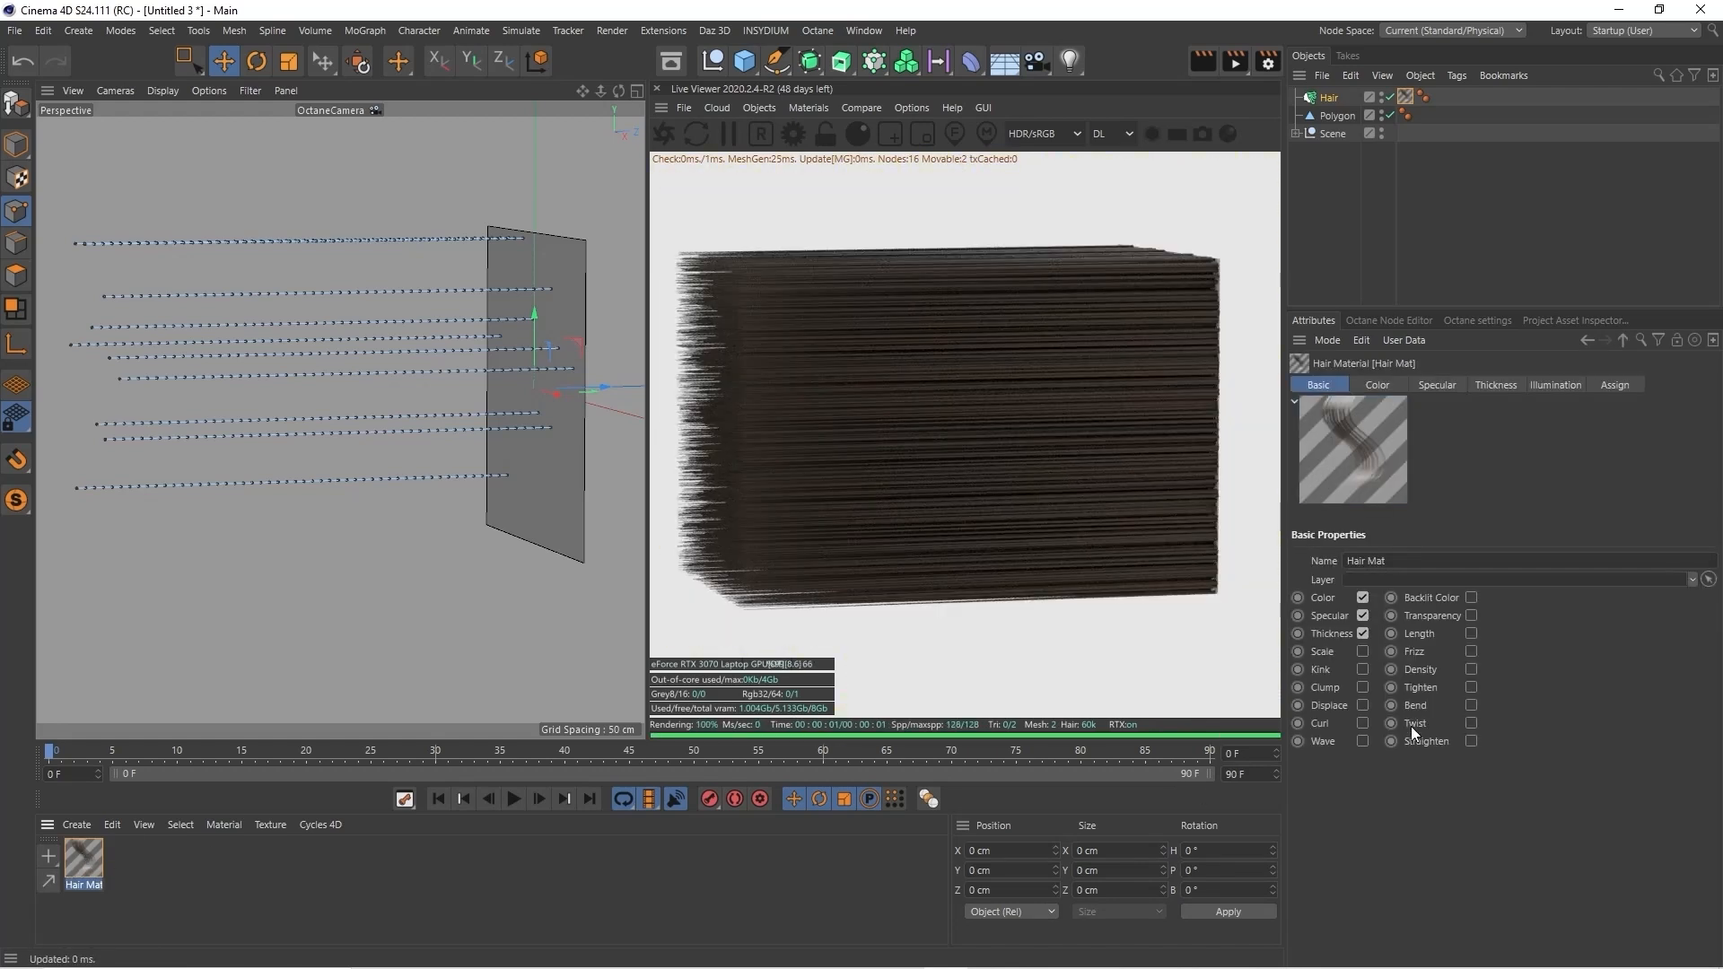
# Set the hair material's root thickness to 0.2 cm after trying 0.1 cm
pyautogui.moveTo(1281, 537); pyautogui.dragTo(1205, 539)
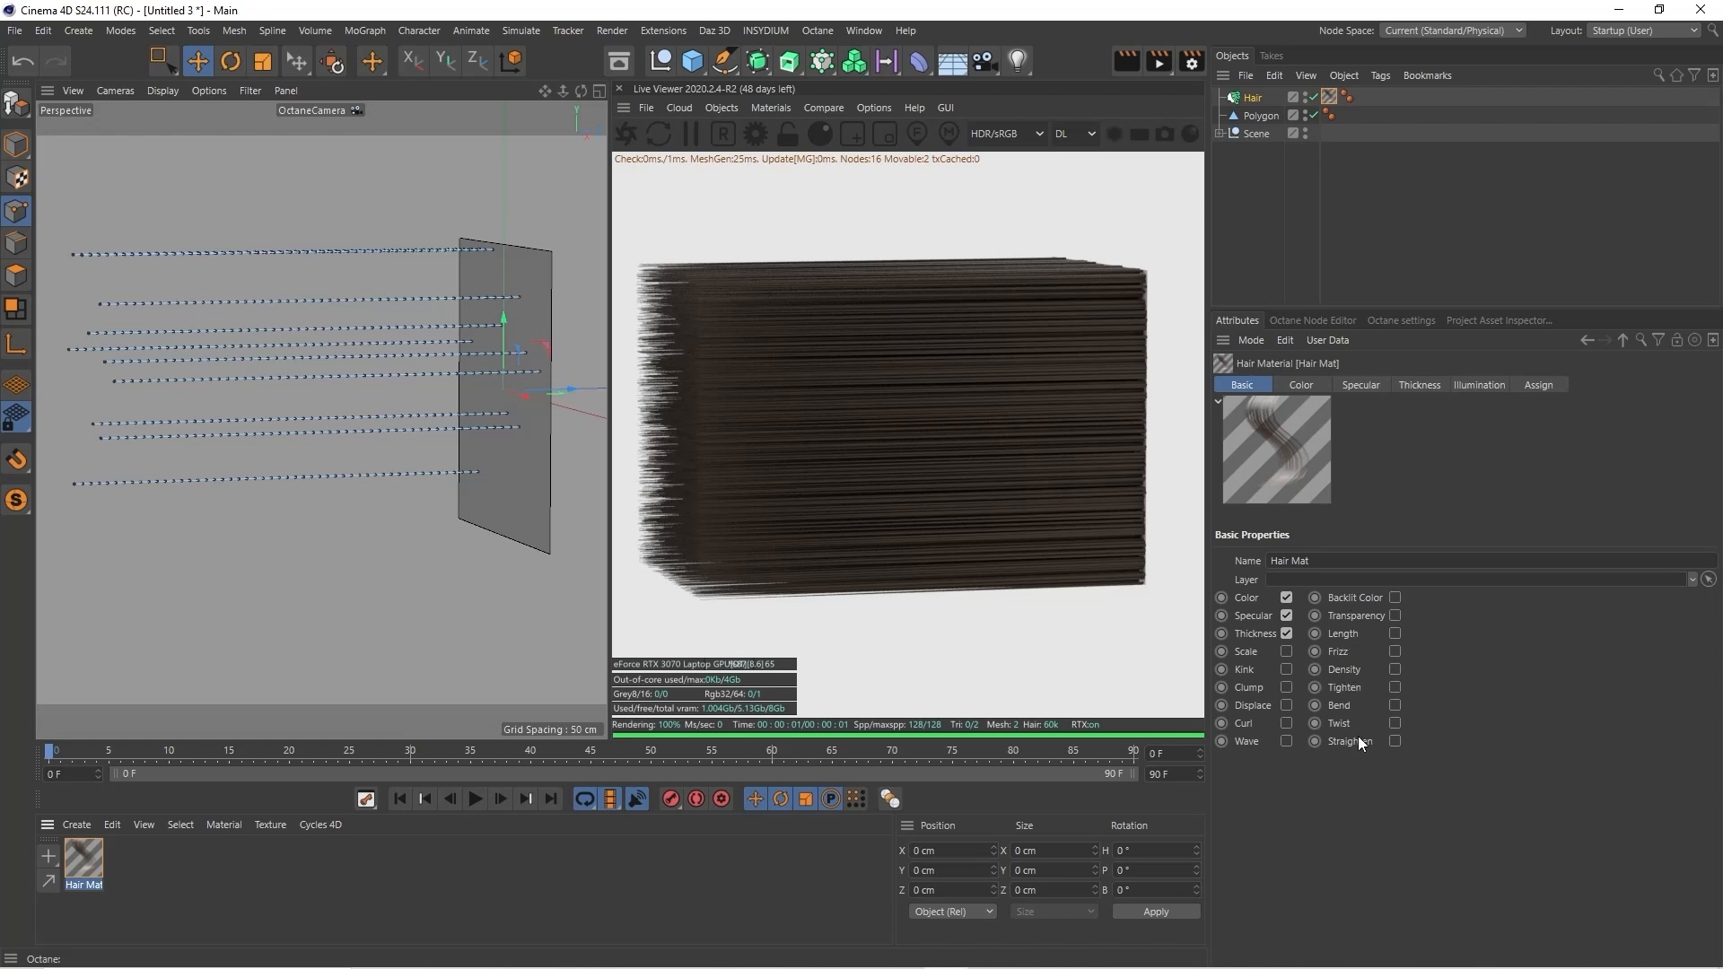
pyautogui.moveTo(543, 91); pyautogui.dragTo(566, 90)
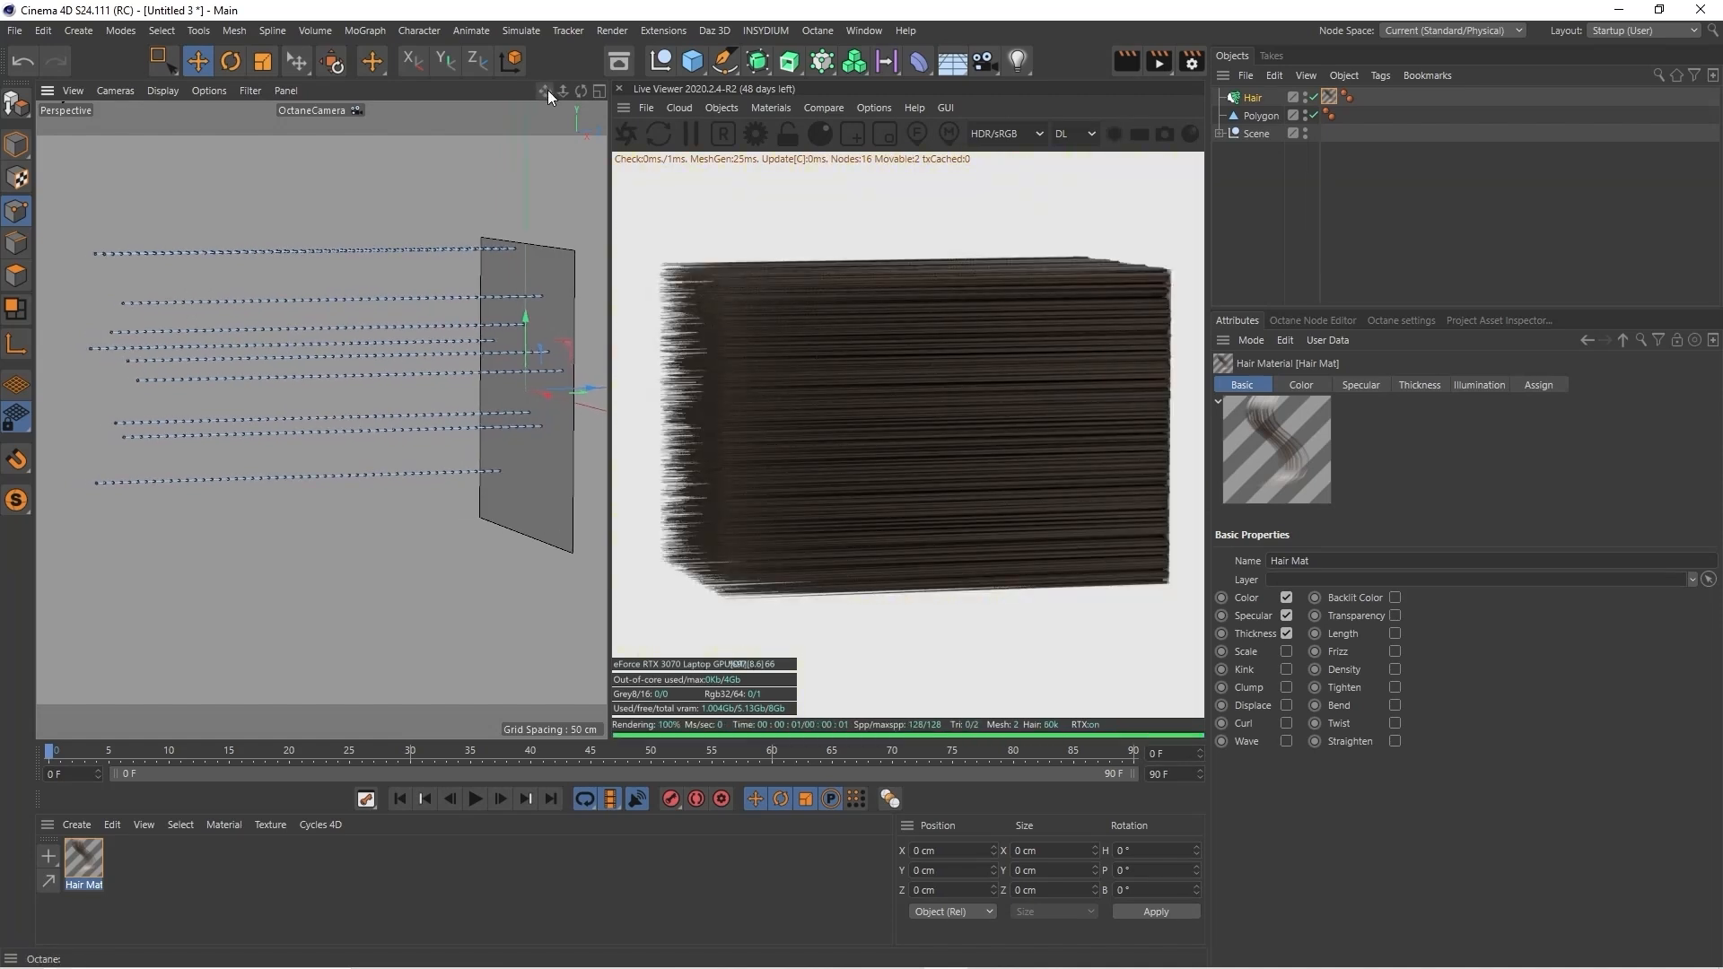
pyautogui.moveTo(581, 91); pyautogui.dragTo(619, 96)
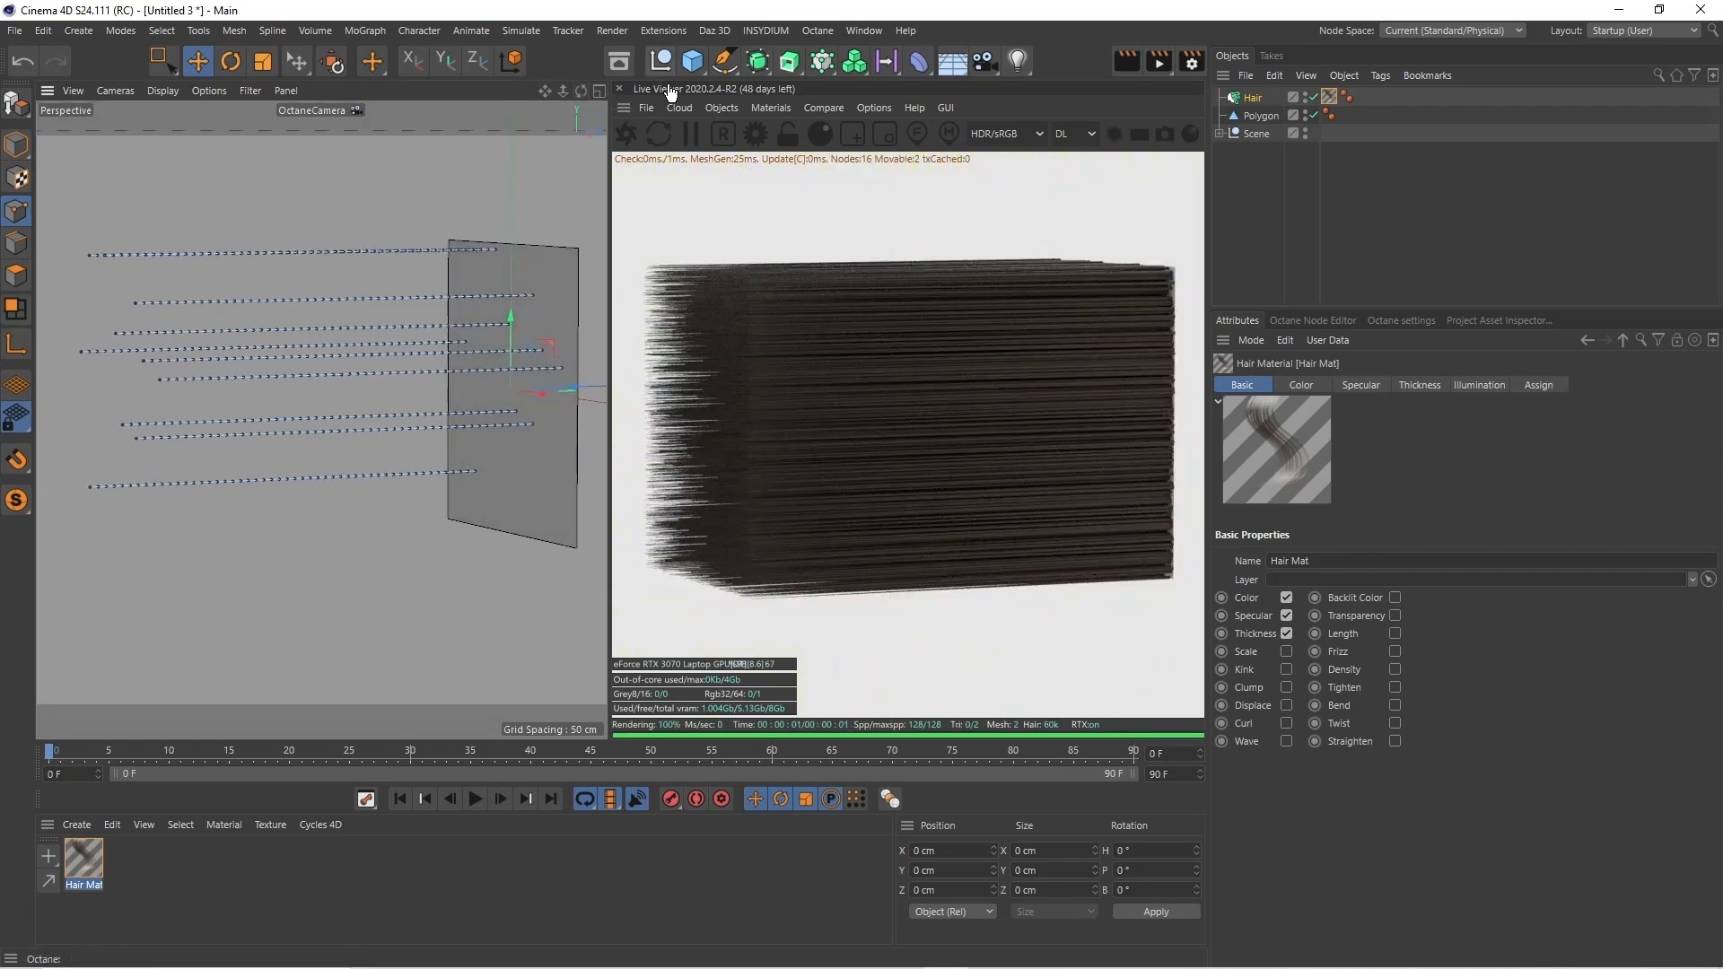
pyautogui.moveTo(545, 91); pyautogui.dragTo(556, 91)
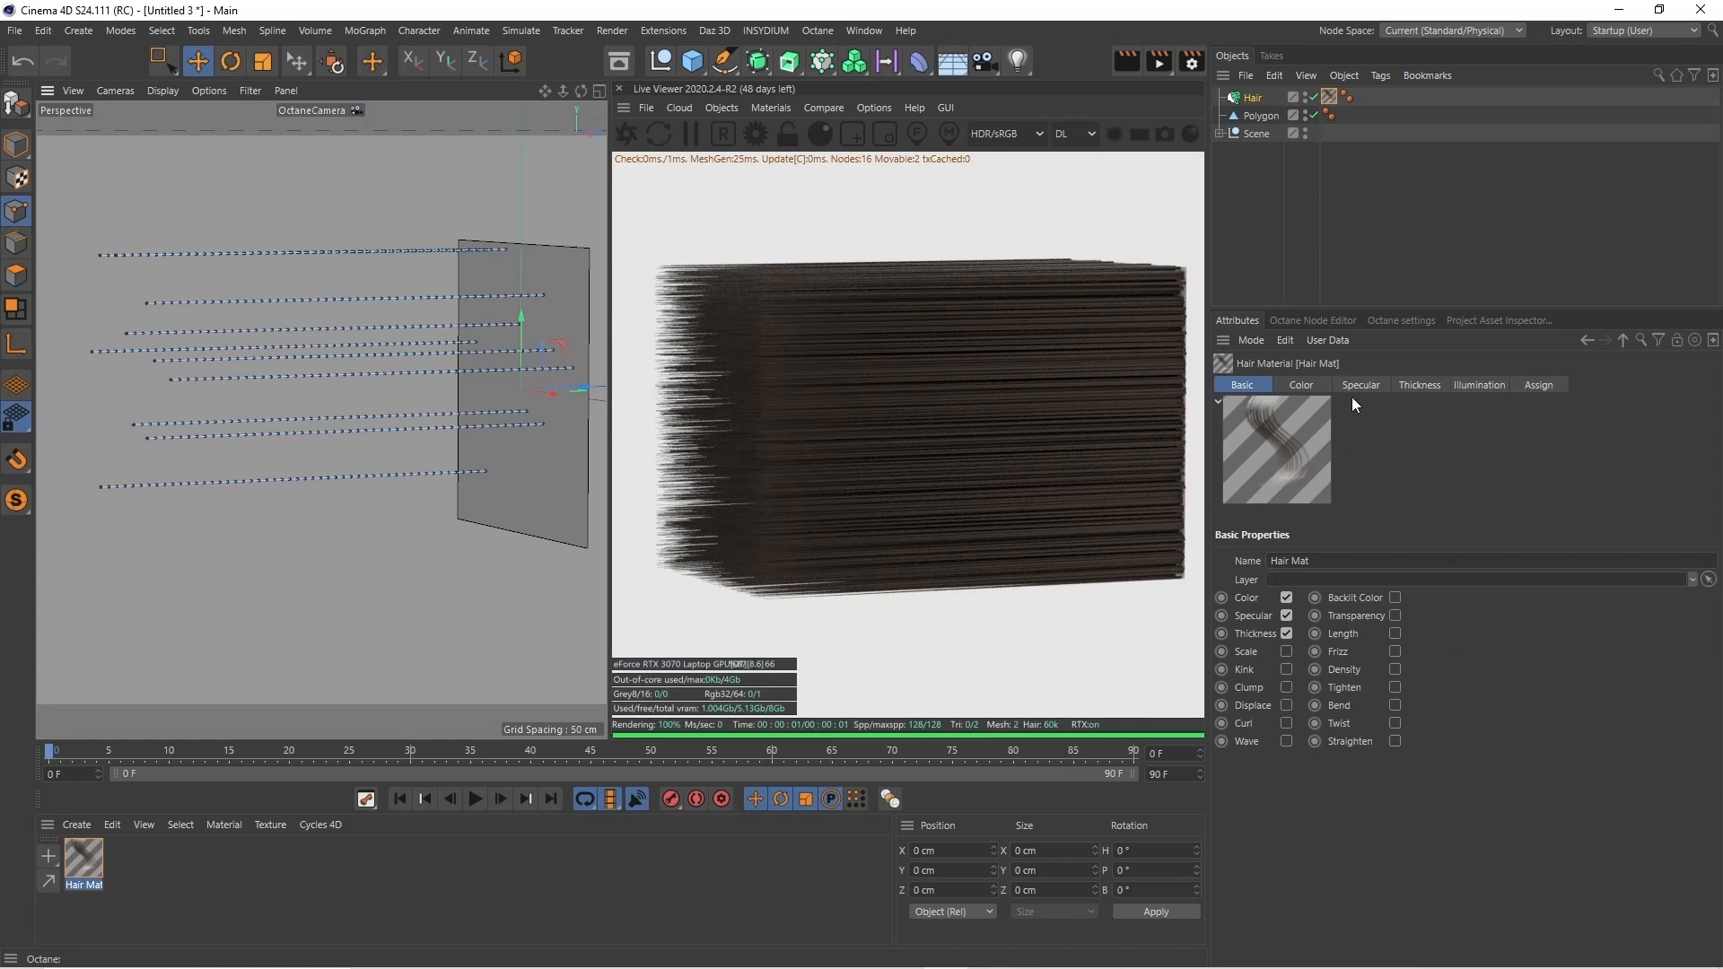
pyautogui.click(1420, 385)
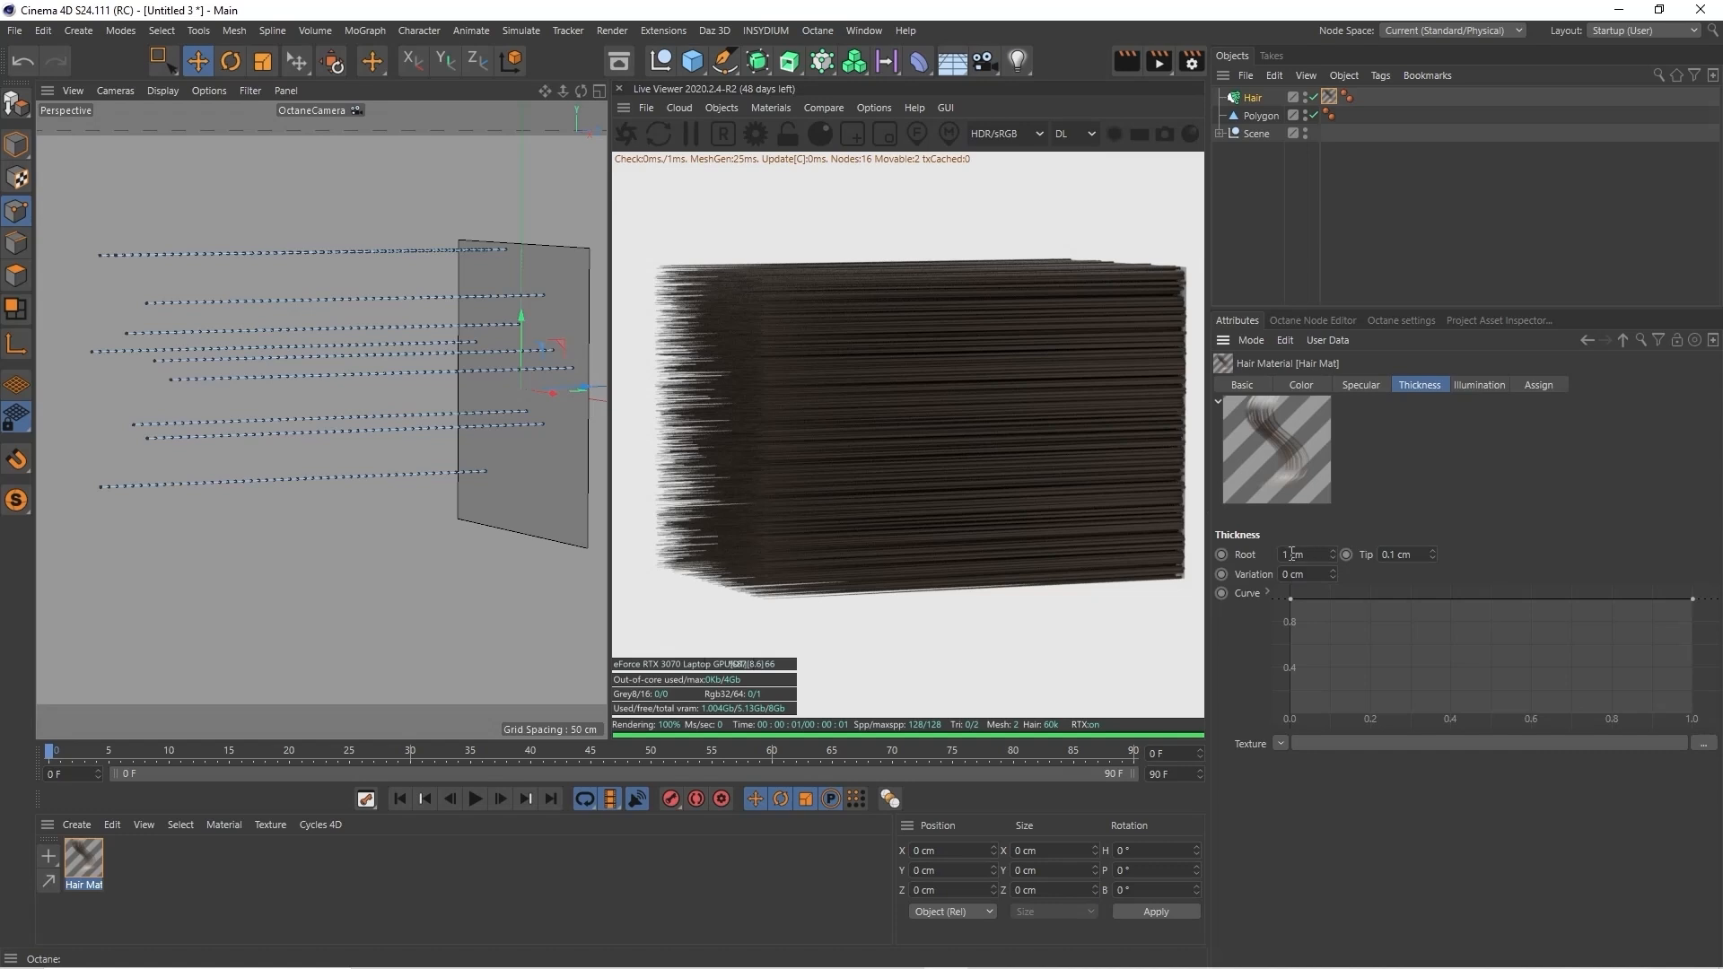
pyautogui.moveTo(1287, 555); pyautogui.dragTo(1271, 558)
pyautogui.write('0.1')
pyautogui.press('Tab')
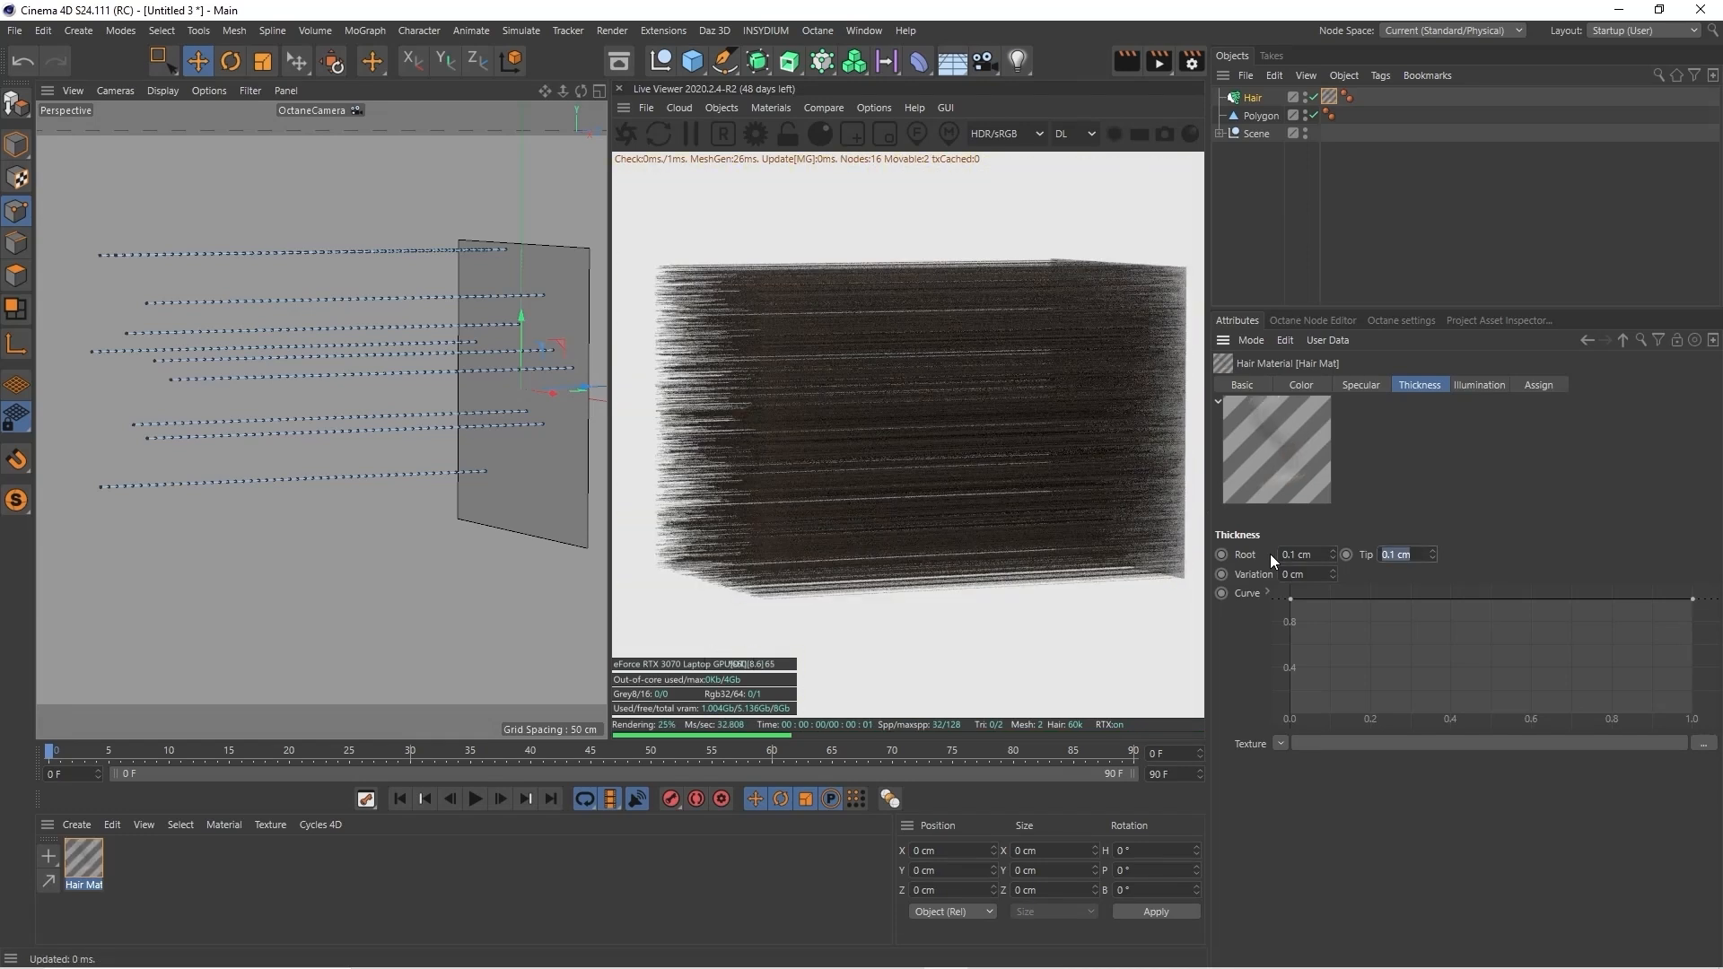
pyautogui.hotkey('shift', 'Tab')
pyautogui.write('0.2')
pyautogui.press('Tab')
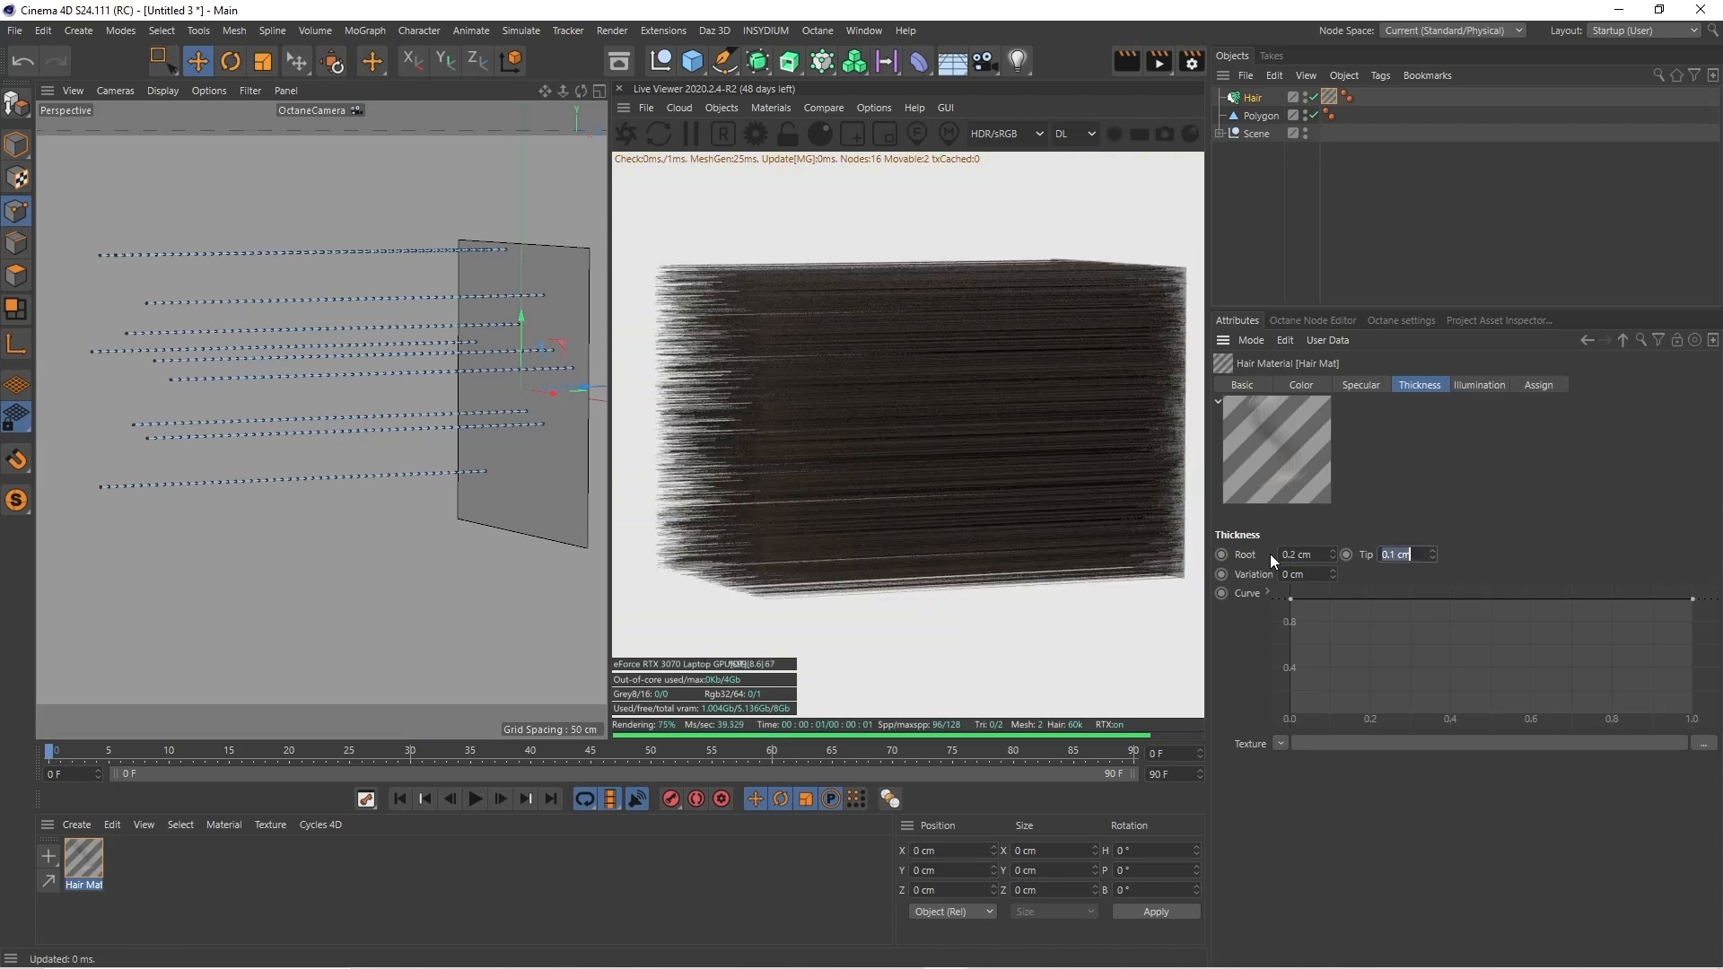
# Set the hair material's tip thickness to 0.05 cm and its thickness variation to 0.1 cm
pyautogui.write('.05')
pyautogui.press('Return')
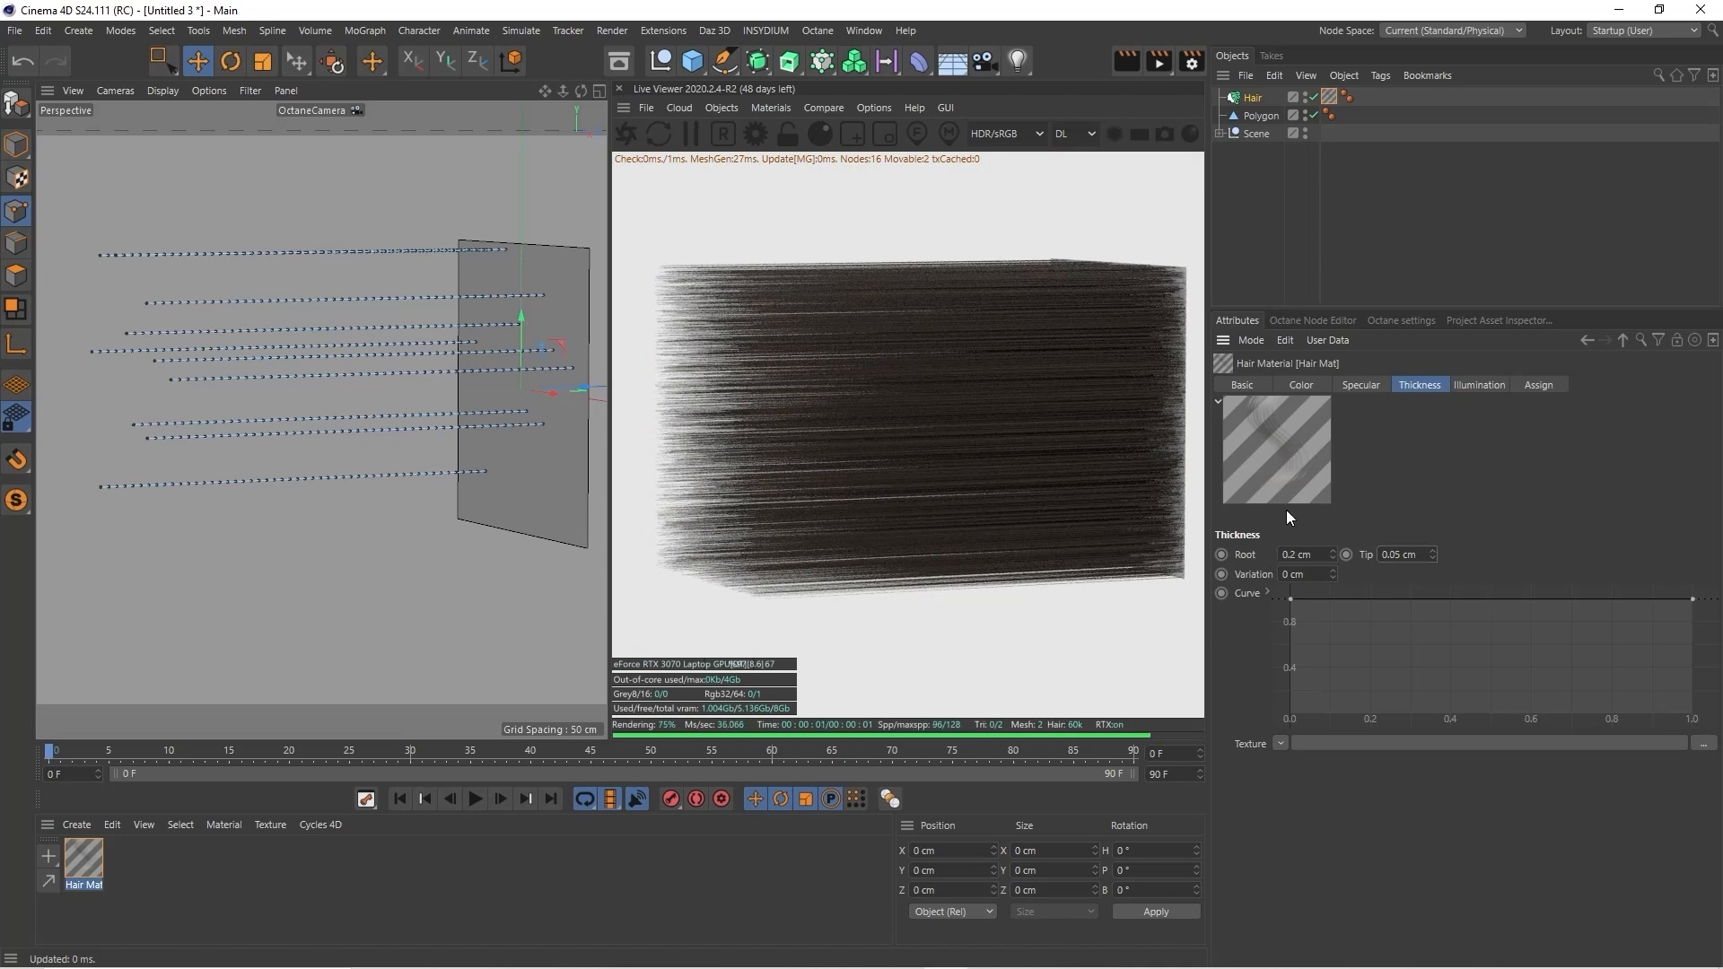
pyautogui.click(1290, 566)
pyautogui.write('.1')
pyautogui.press('Return')
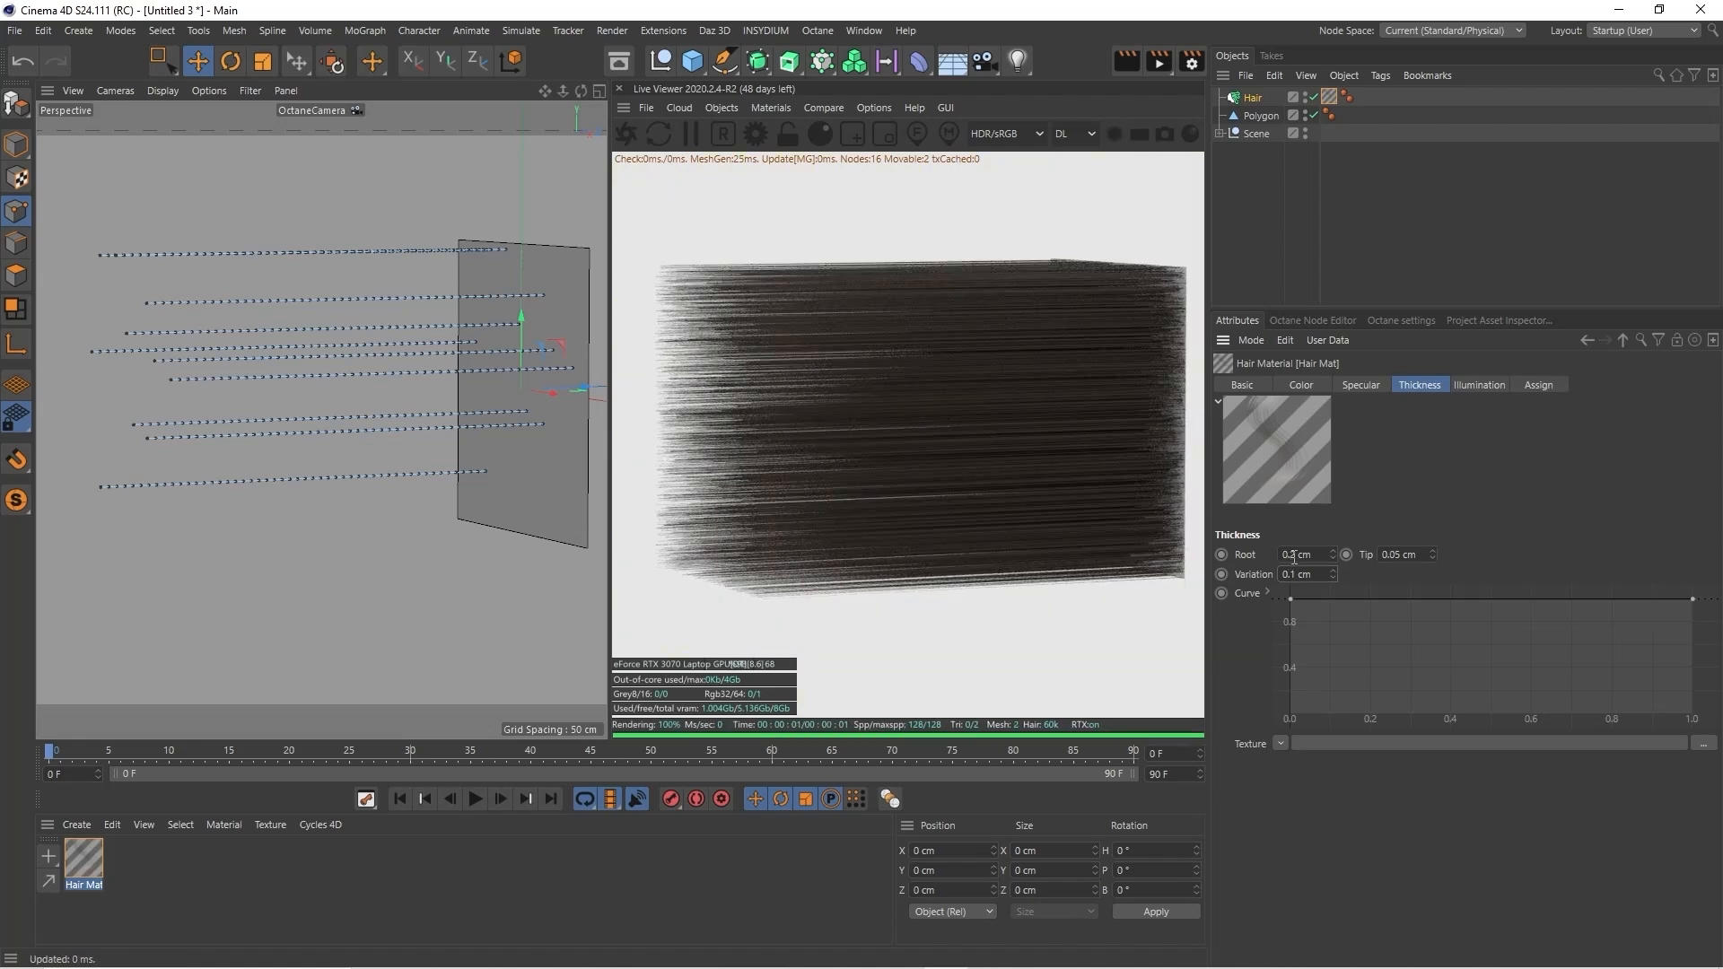
# Try the hair material's Scale property, review its settings and disable it again
pyautogui.click(1242, 385)
pyautogui.moveTo(579, 91)
pyautogui.mouseDown()
pyautogui.moveTo(536, 93)
pyautogui.moveTo(581, 90)
pyautogui.mouseUp()
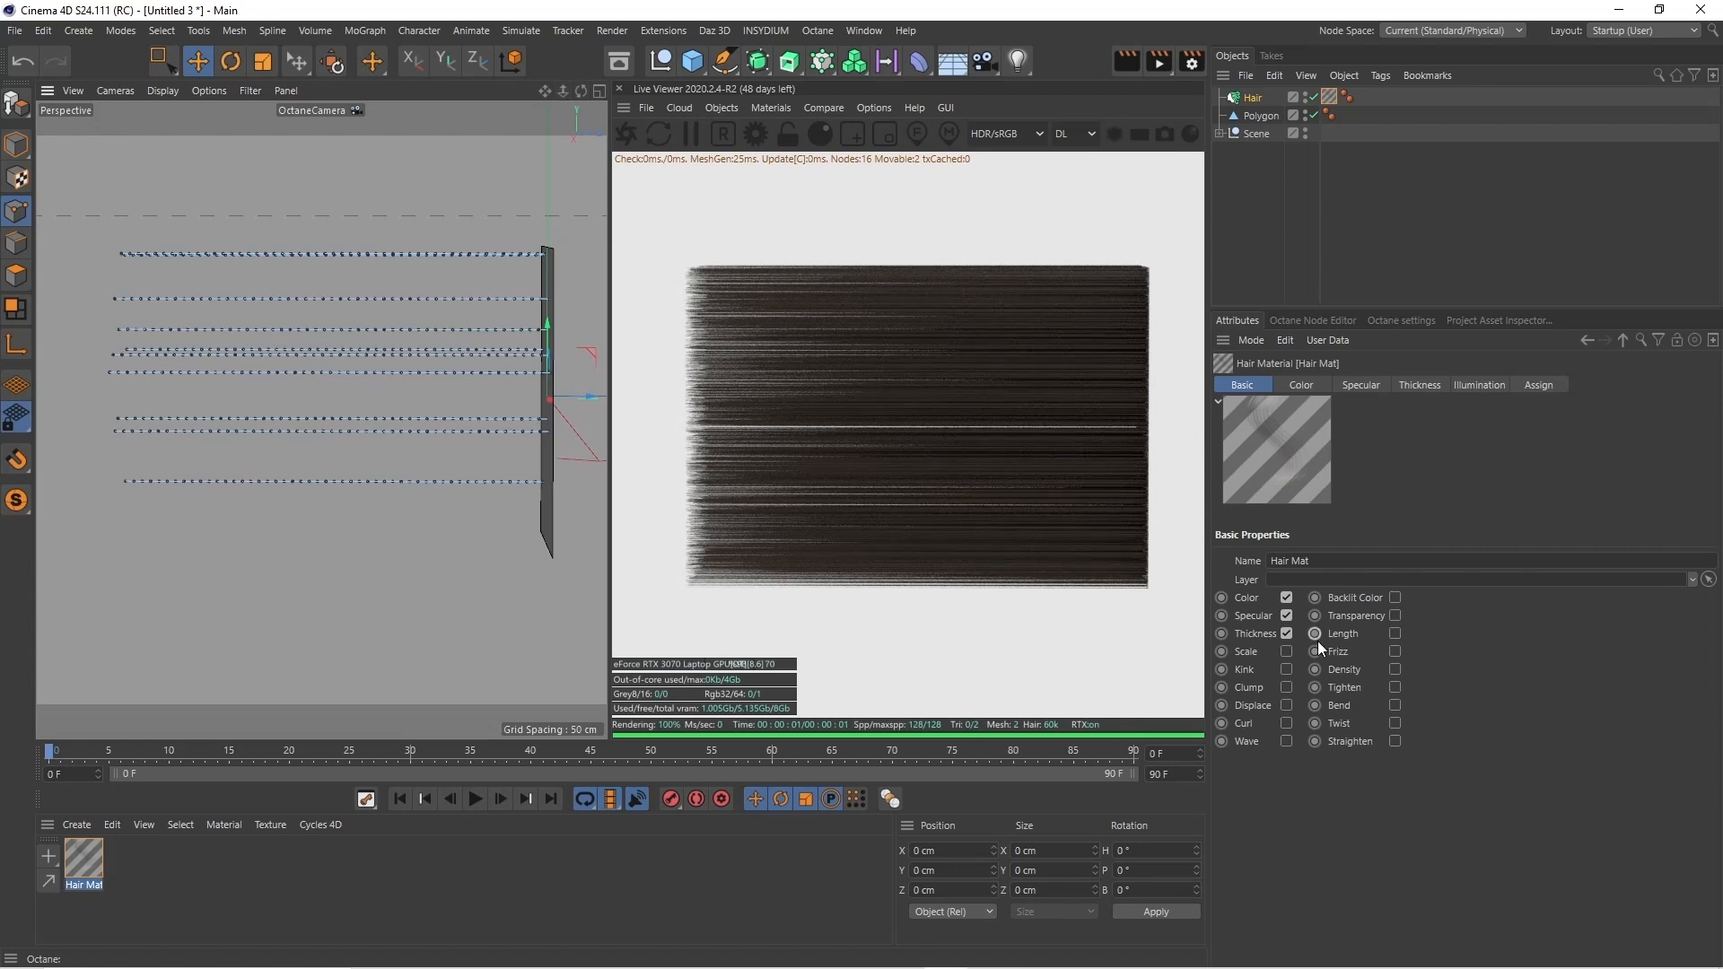
pyautogui.click(1285, 652)
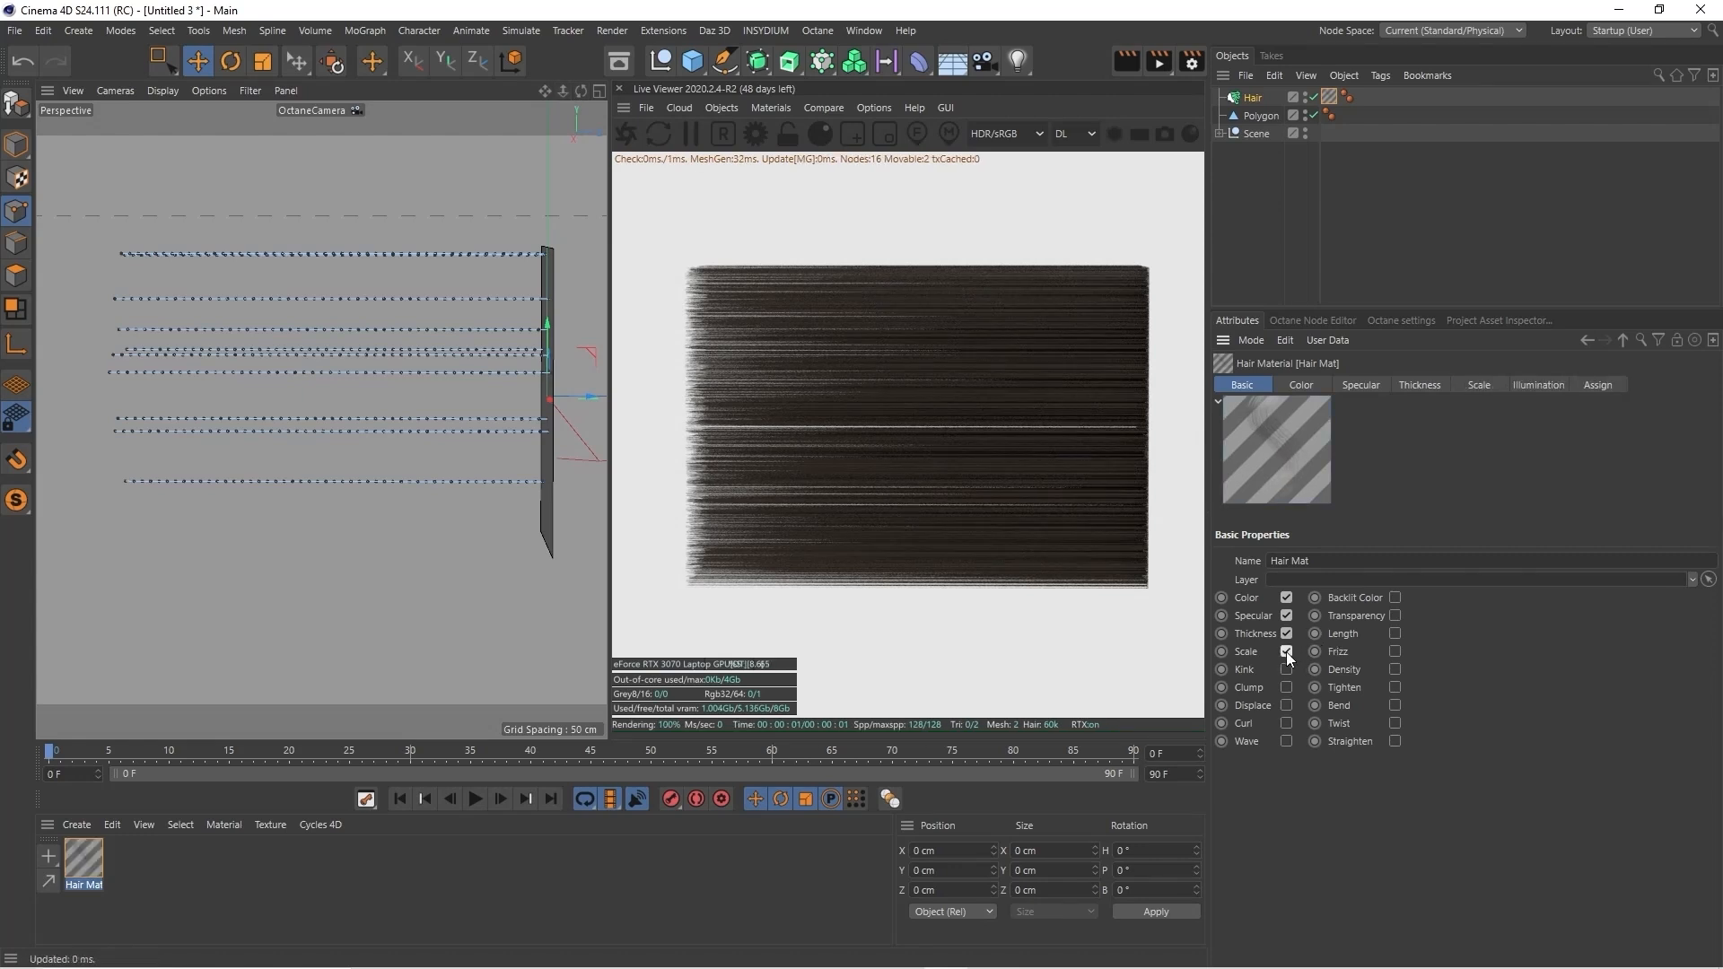
pyautogui.click(1476, 384)
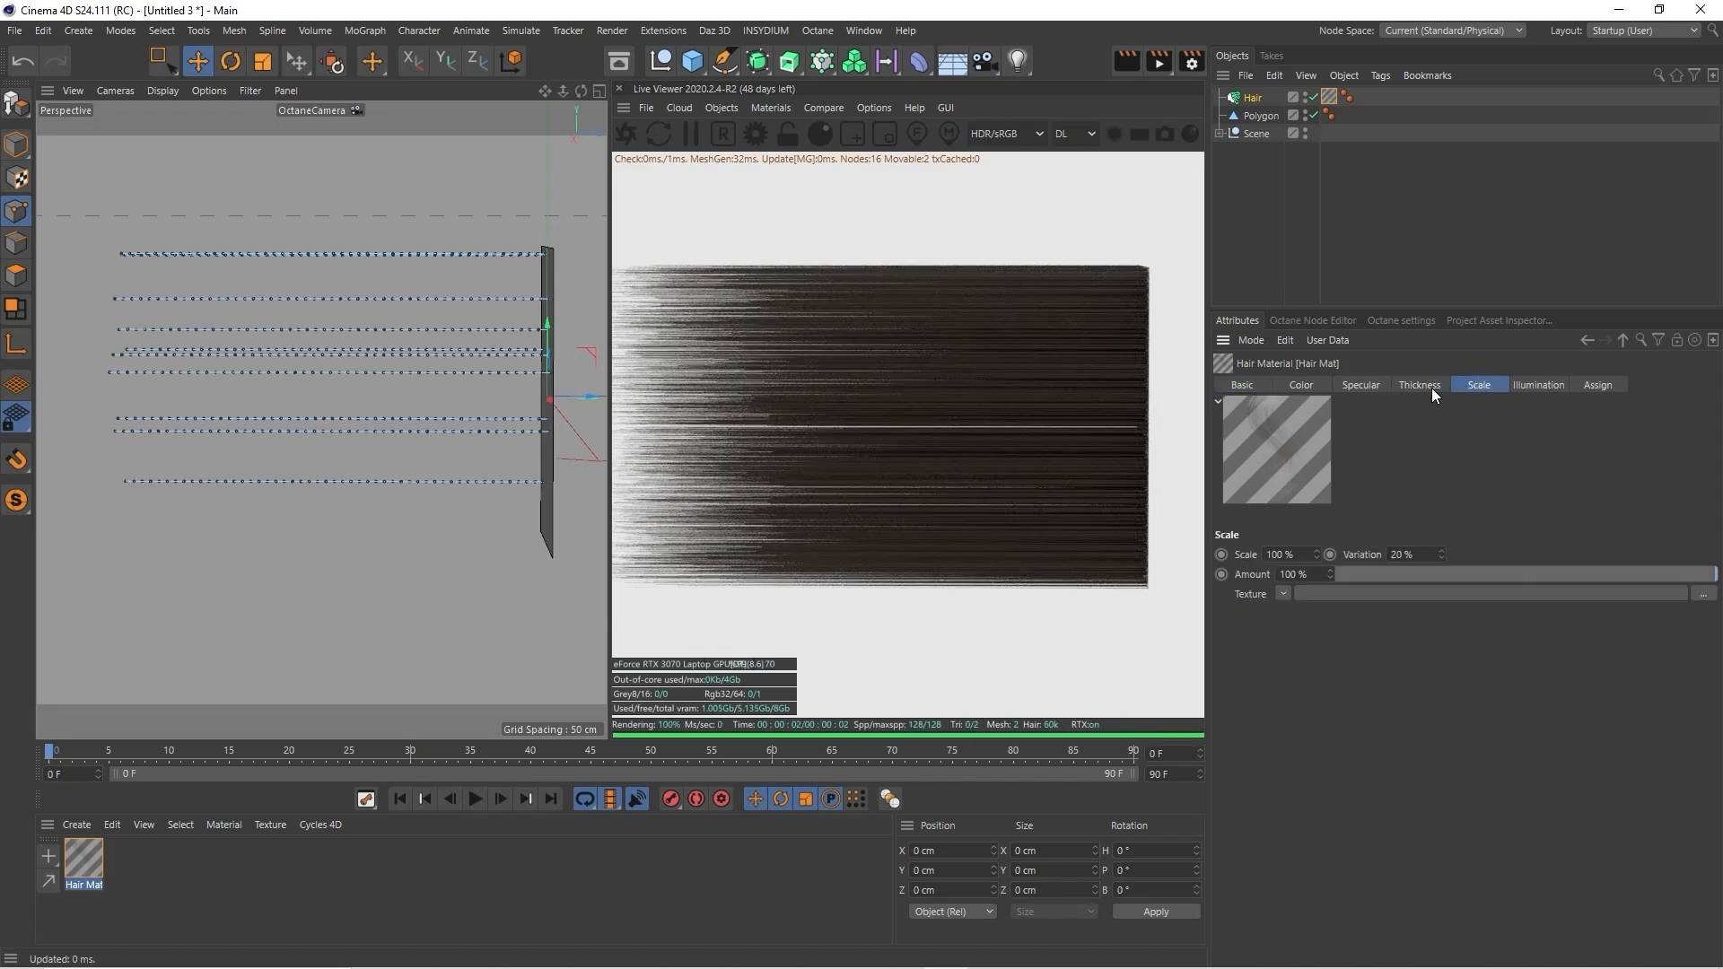
pyautogui.click(1245, 385)
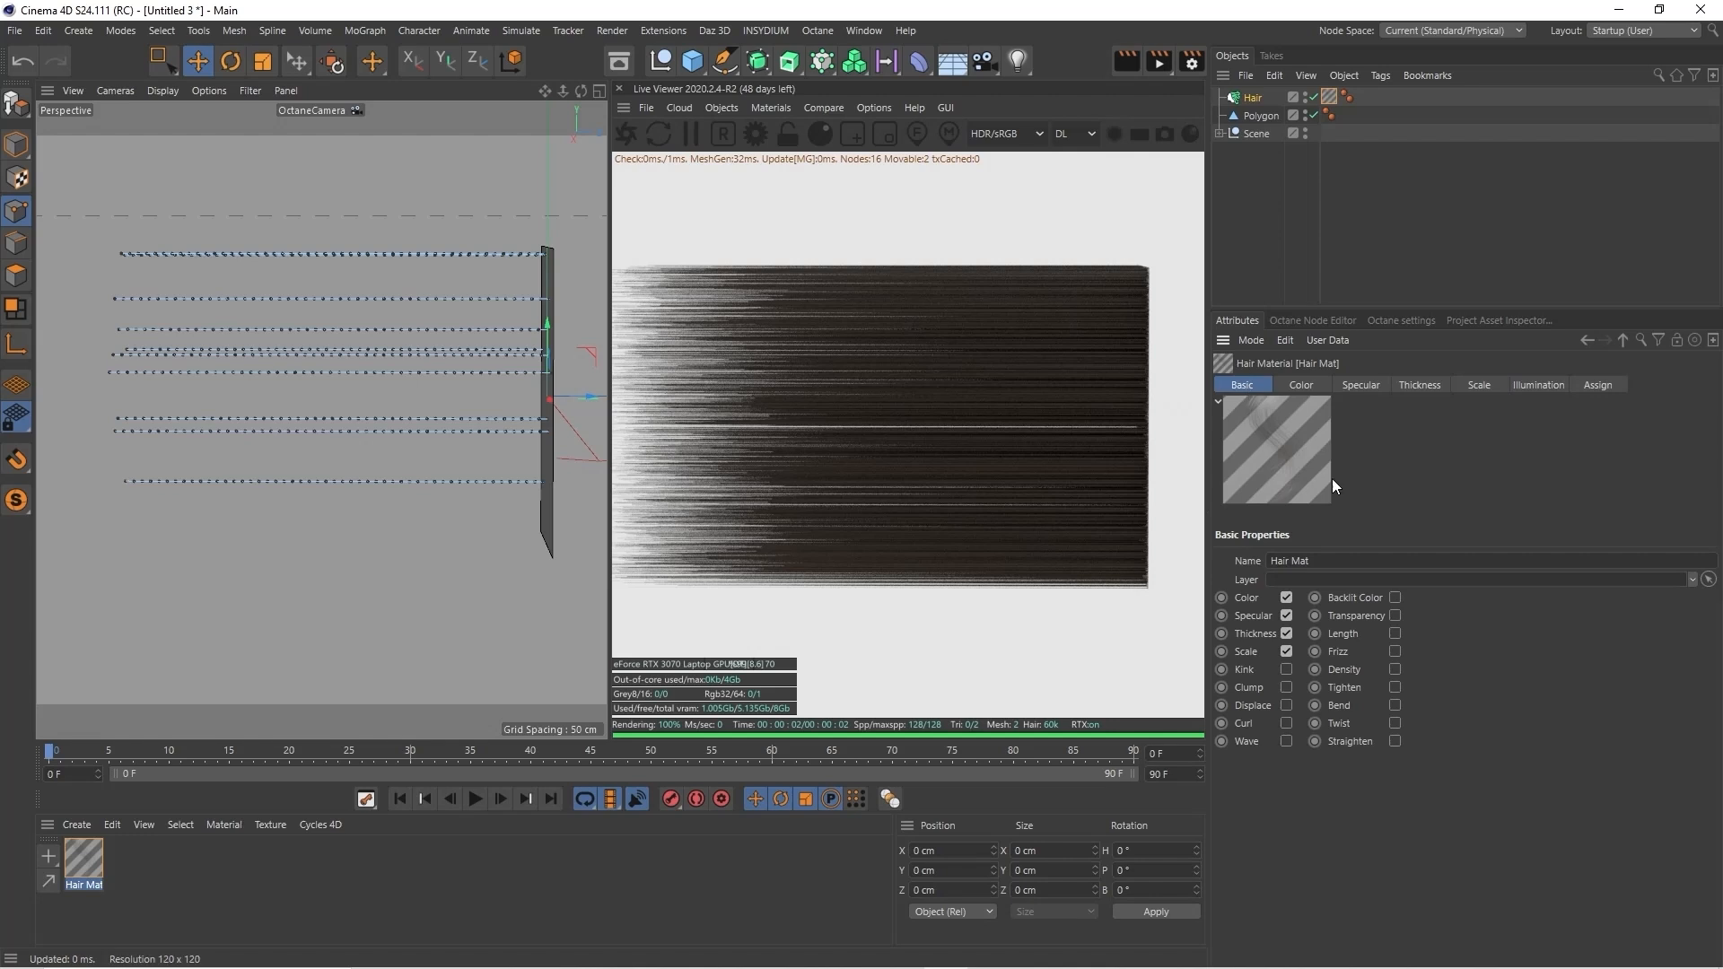
pyautogui.click(1286, 652)
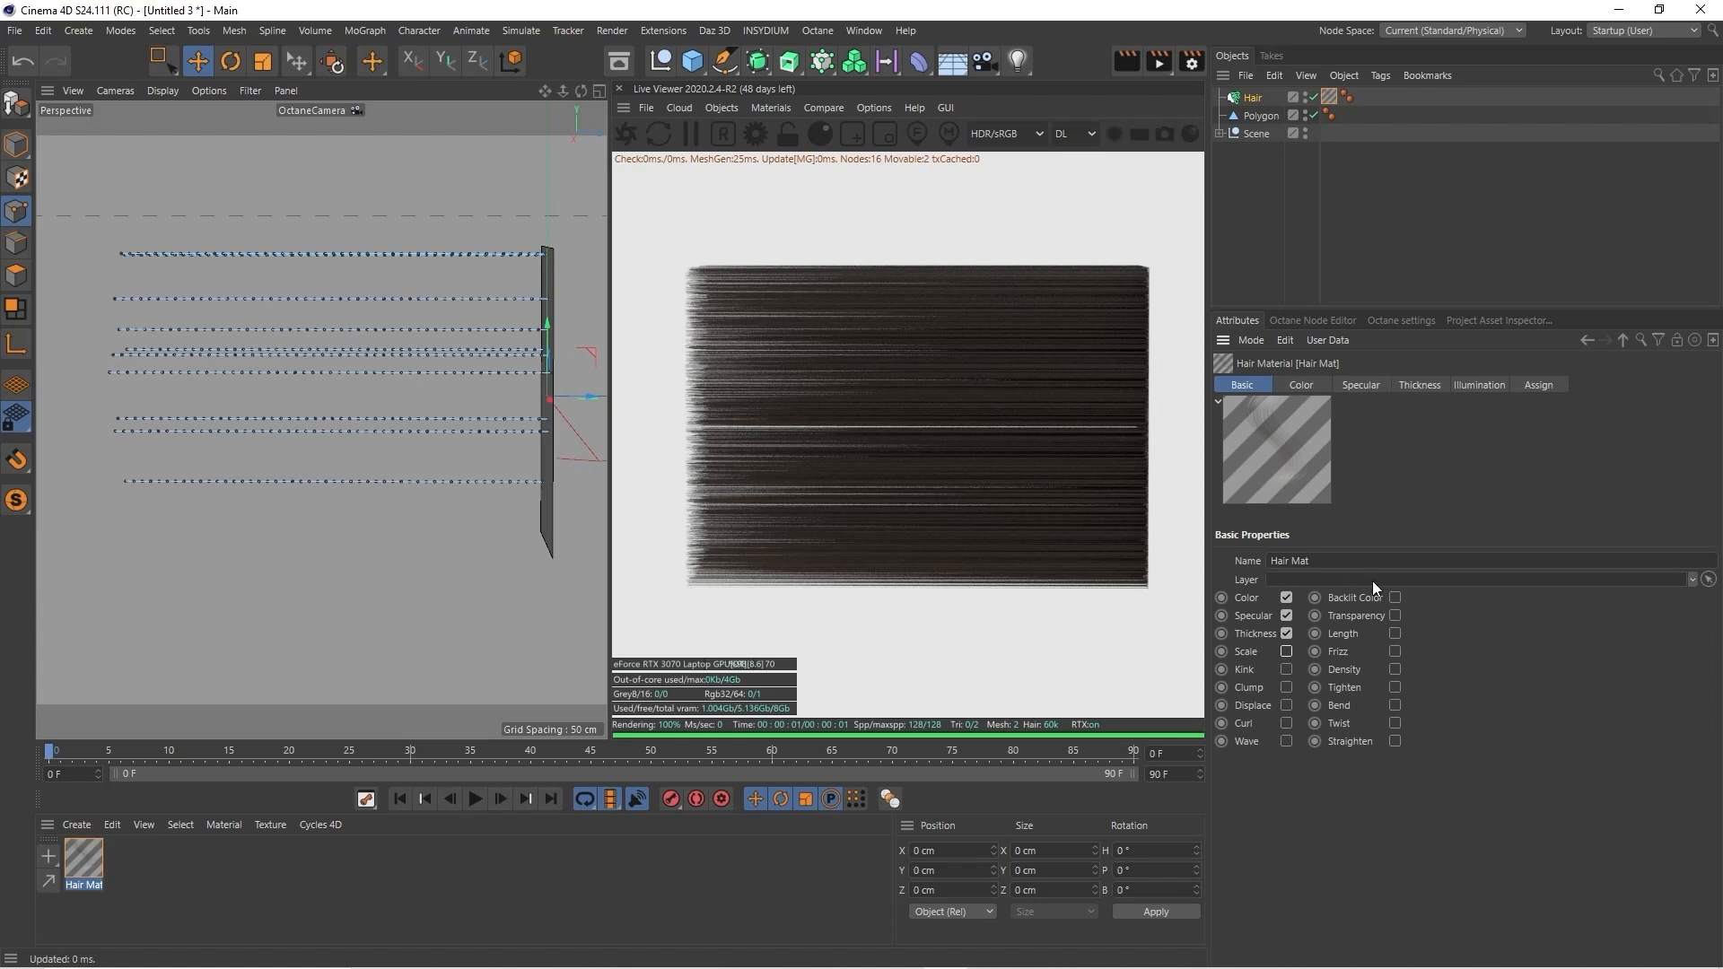
# Enable Length on the hair material, with a variation of 50% and an amount of 99%
pyautogui.click(1395, 635)
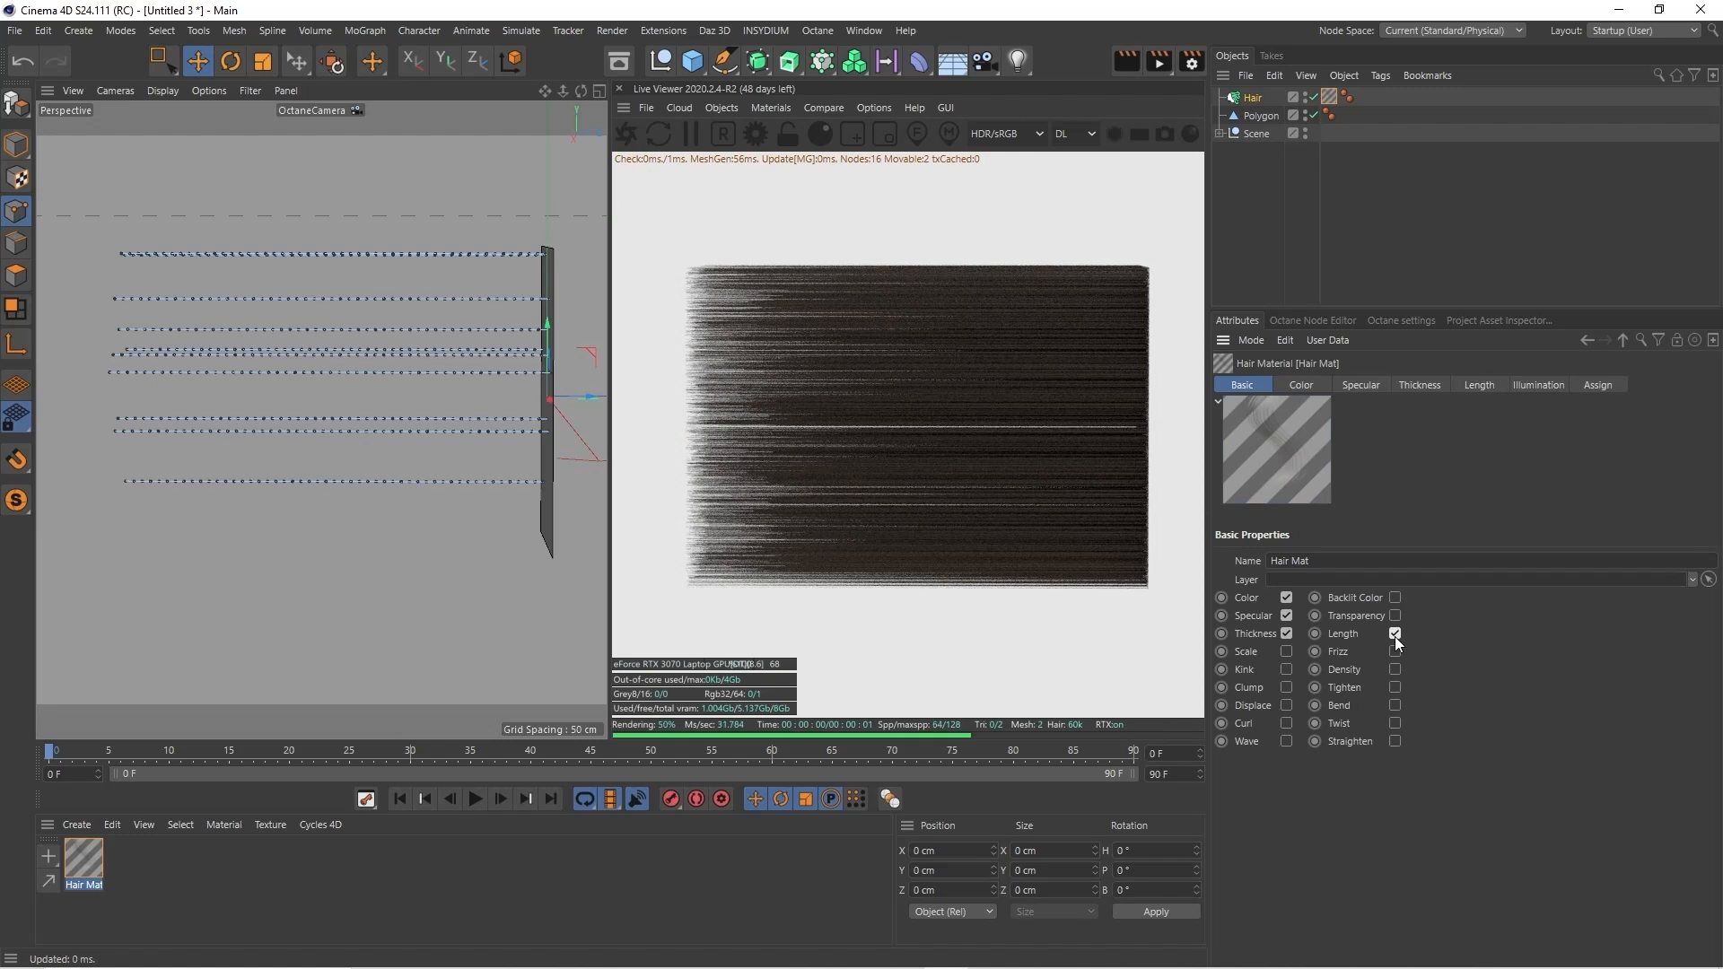
pyautogui.click(1468, 386)
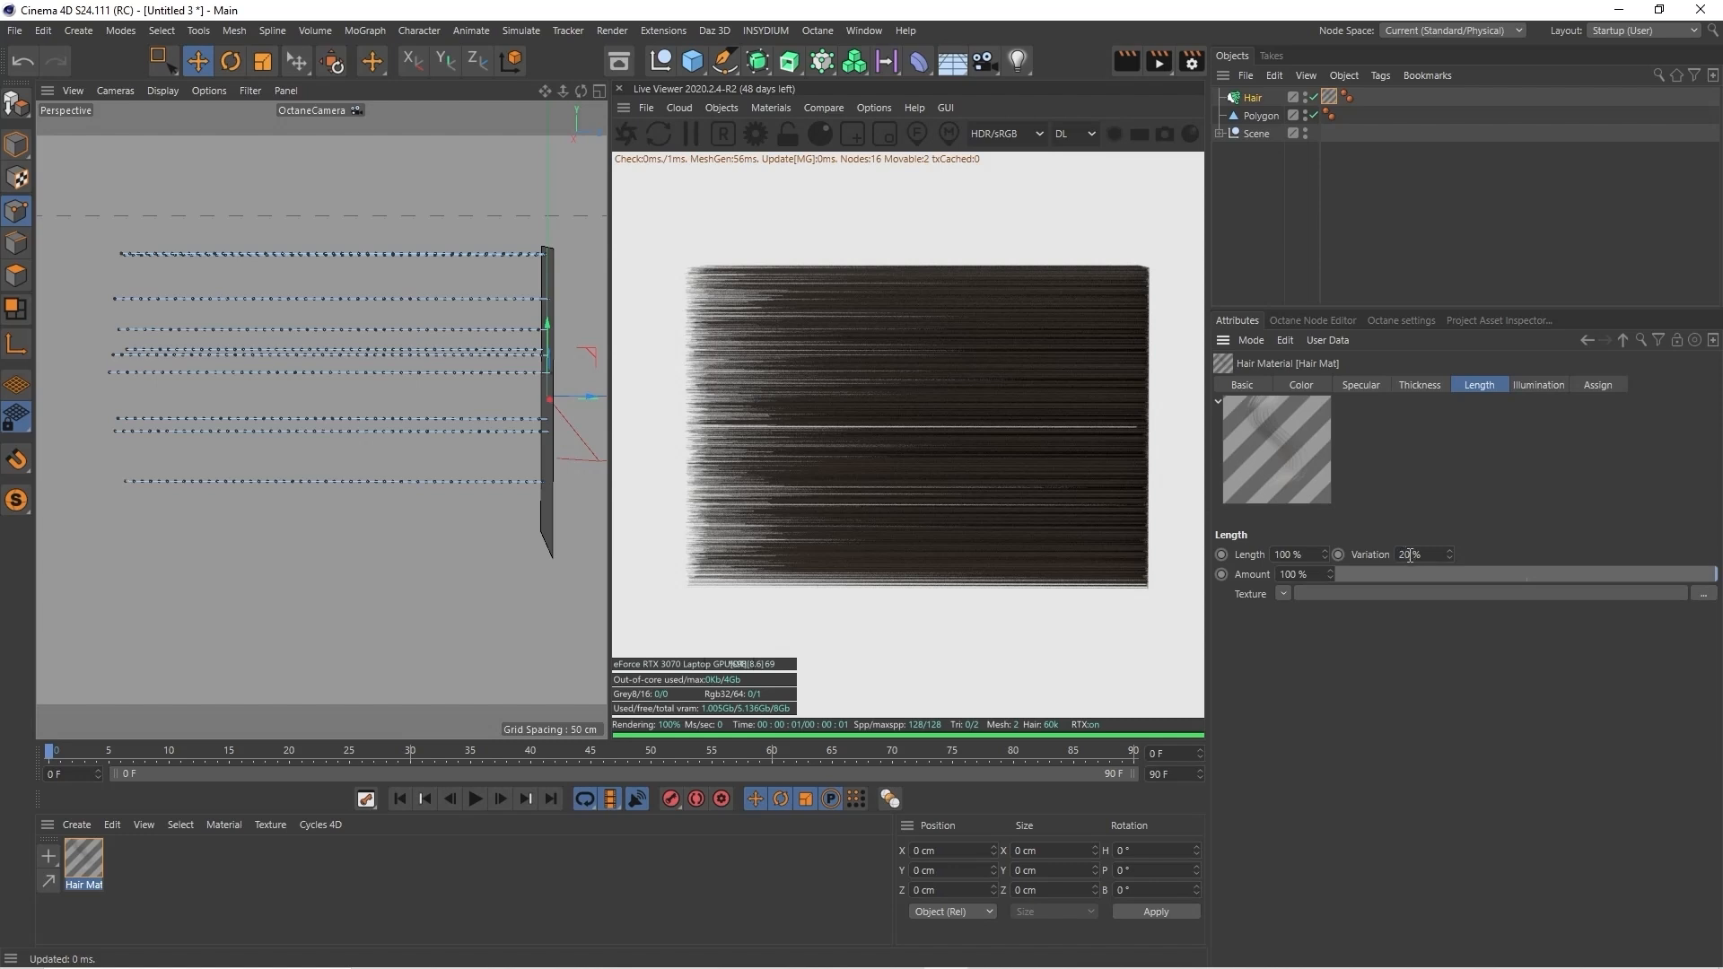
pyautogui.moveTo(1410, 555); pyautogui.dragTo(1397, 555)
pyautogui.write('50')
pyautogui.press('Return')
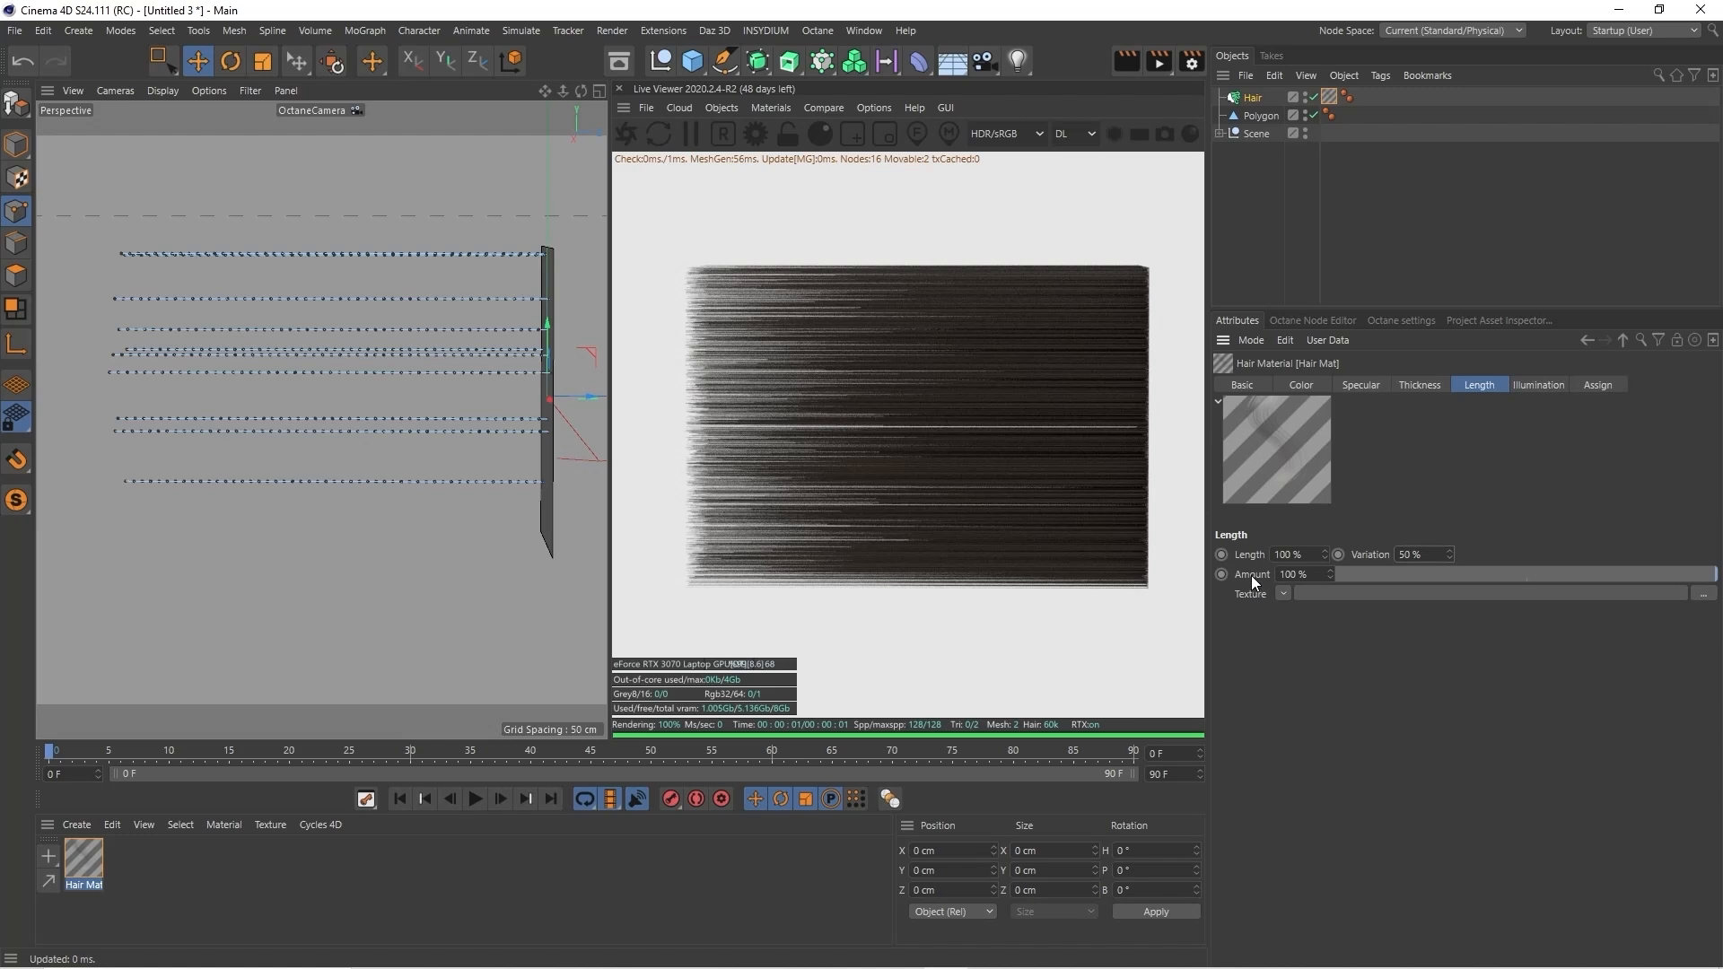
pyautogui.moveTo(1699, 575)
pyautogui.mouseDown()
pyautogui.moveTo(1377, 590)
pyautogui.moveTo(1712, 575)
pyautogui.mouseUp()
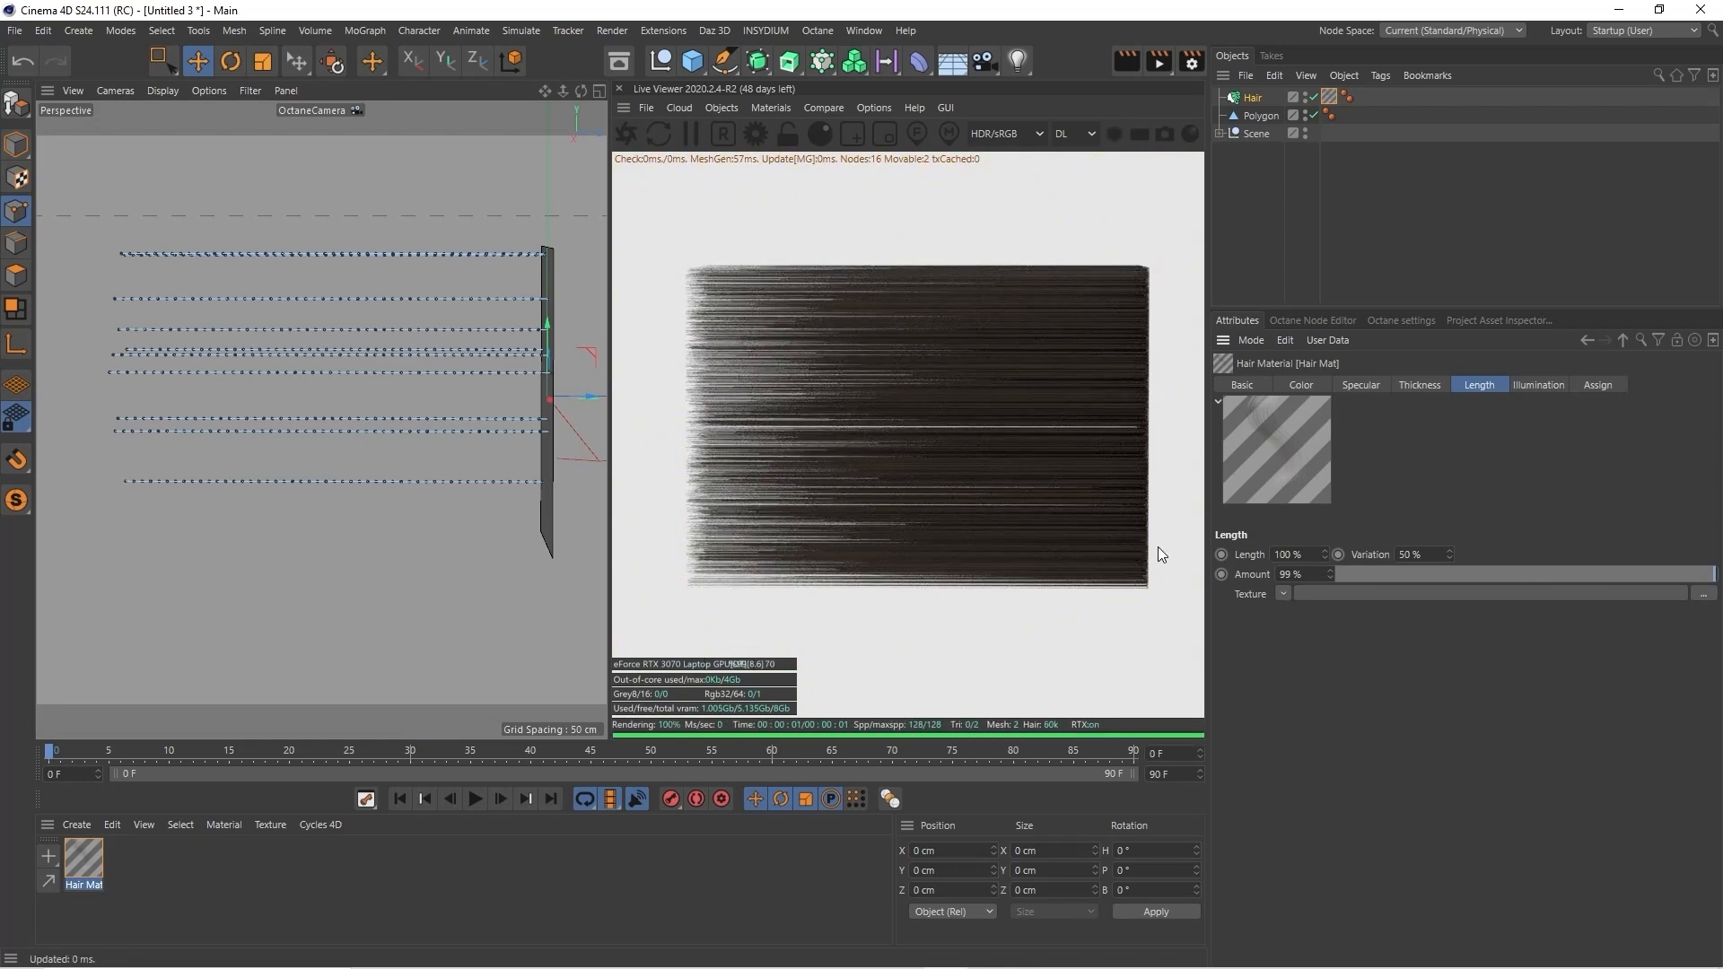
# Enable Kink on the hair material and show its Kink settings
pyautogui.click(1244, 386)
pyautogui.moveTo(580, 91); pyautogui.dragTo(662, 106)
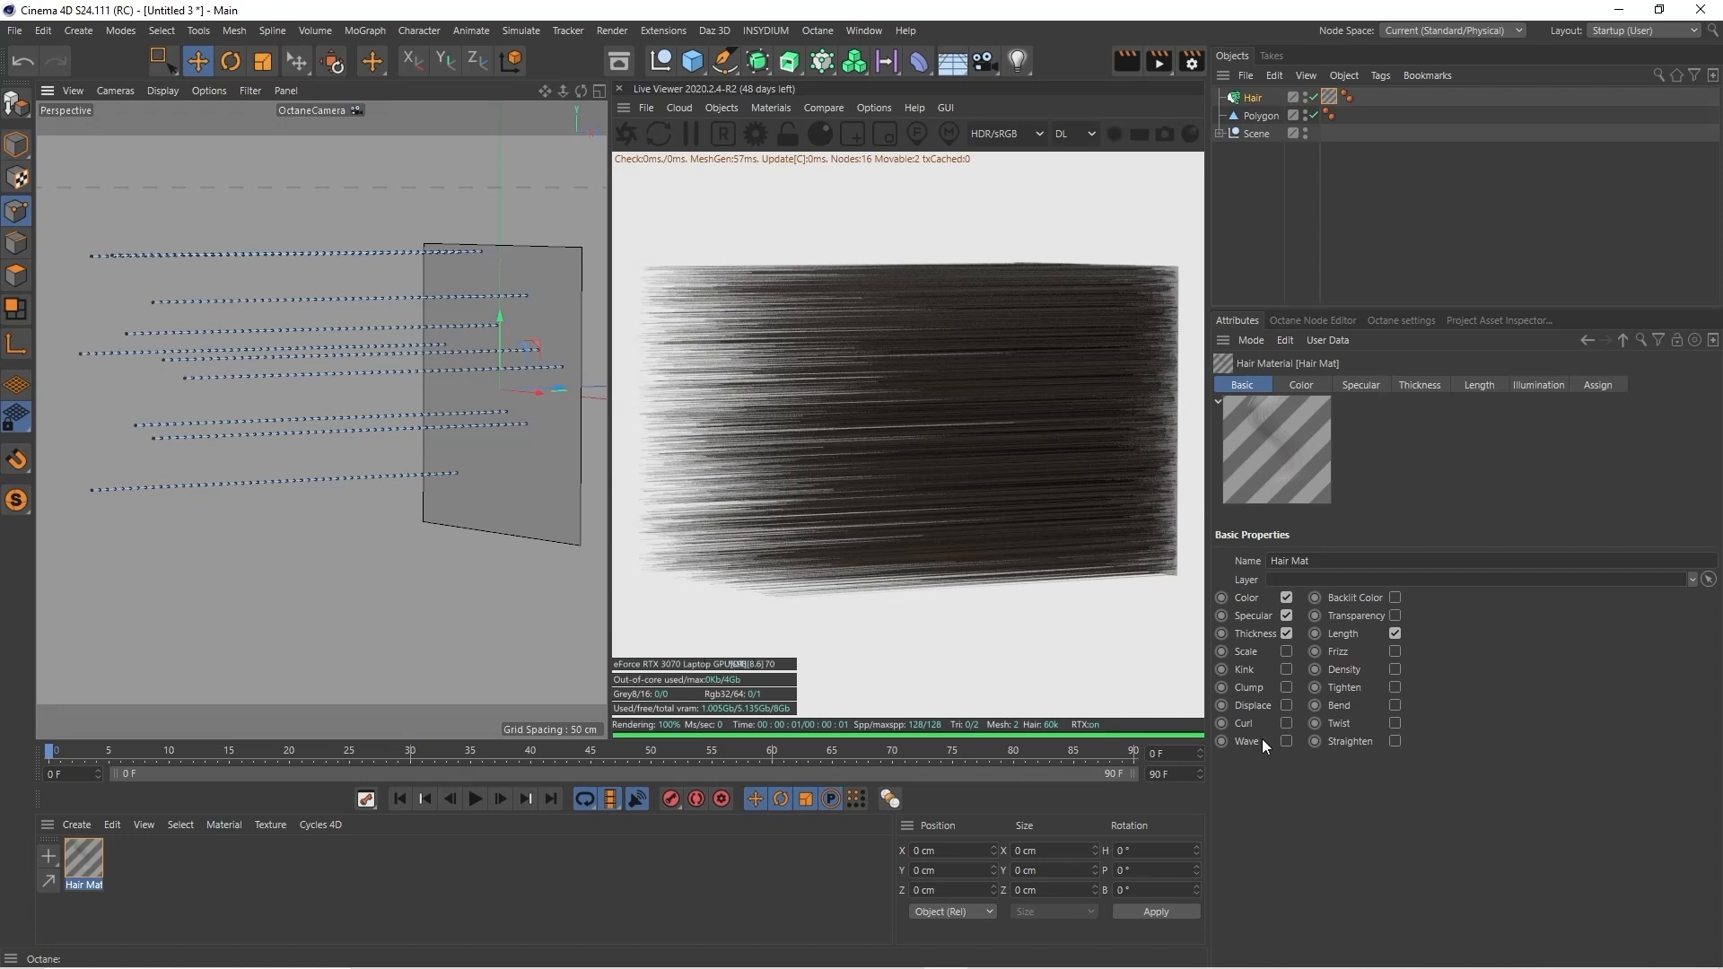
pyautogui.click(1286, 671)
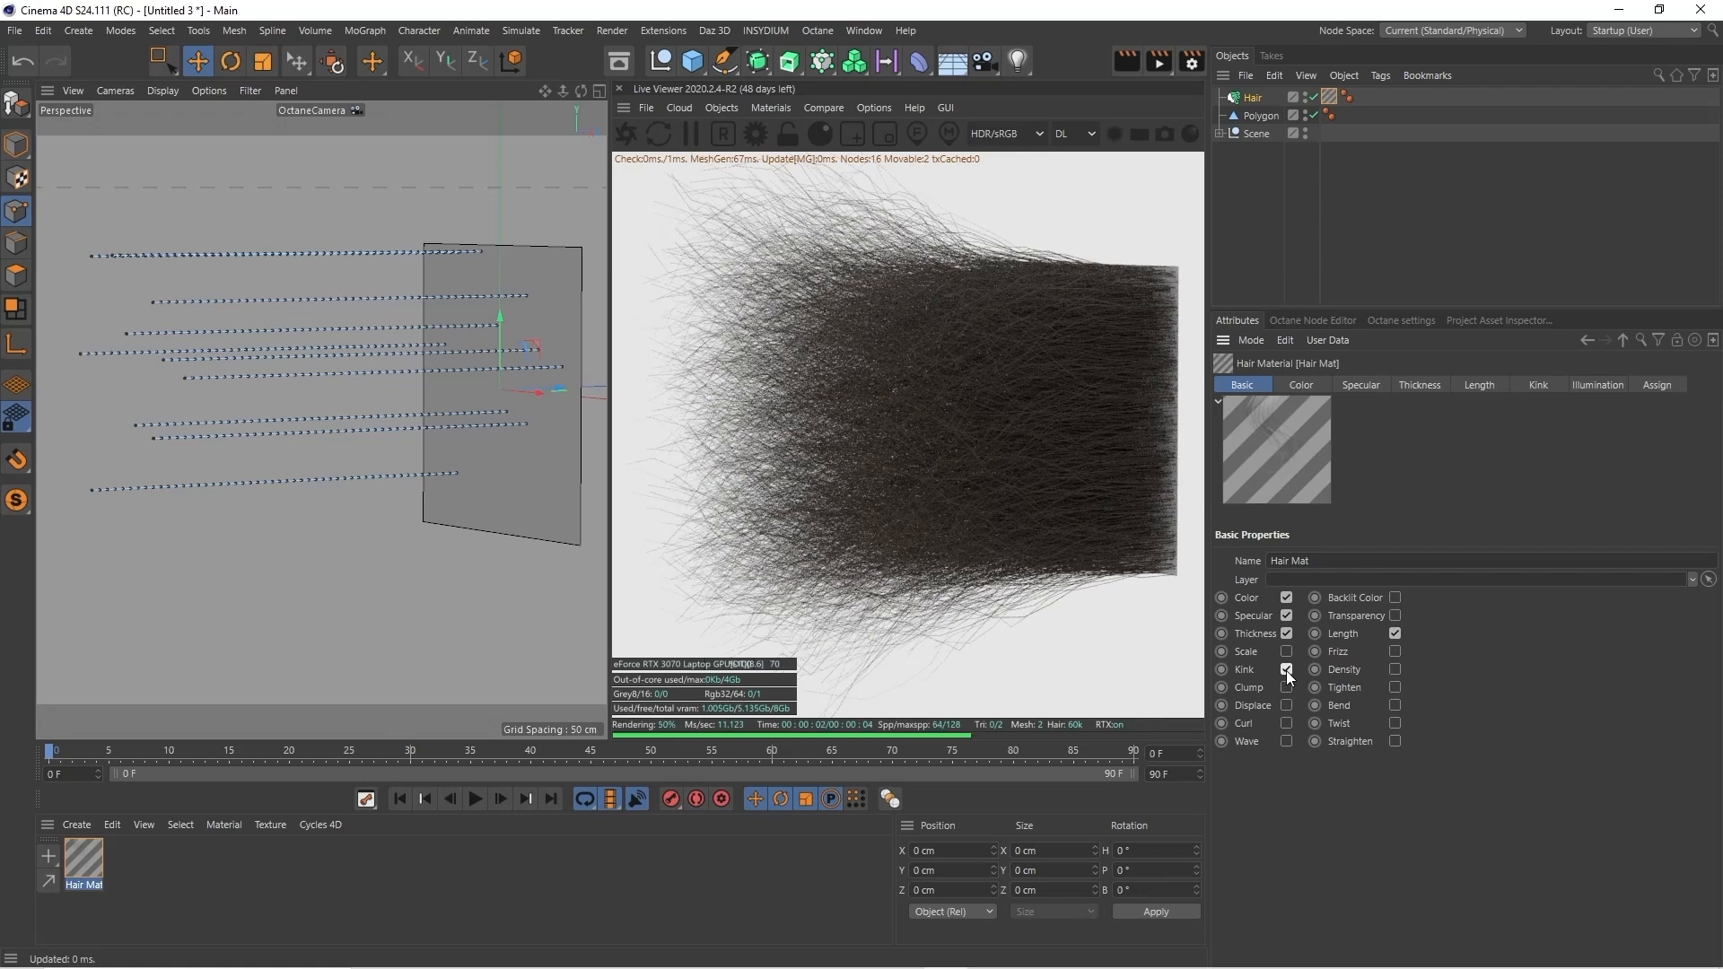
pyautogui.click(1531, 386)
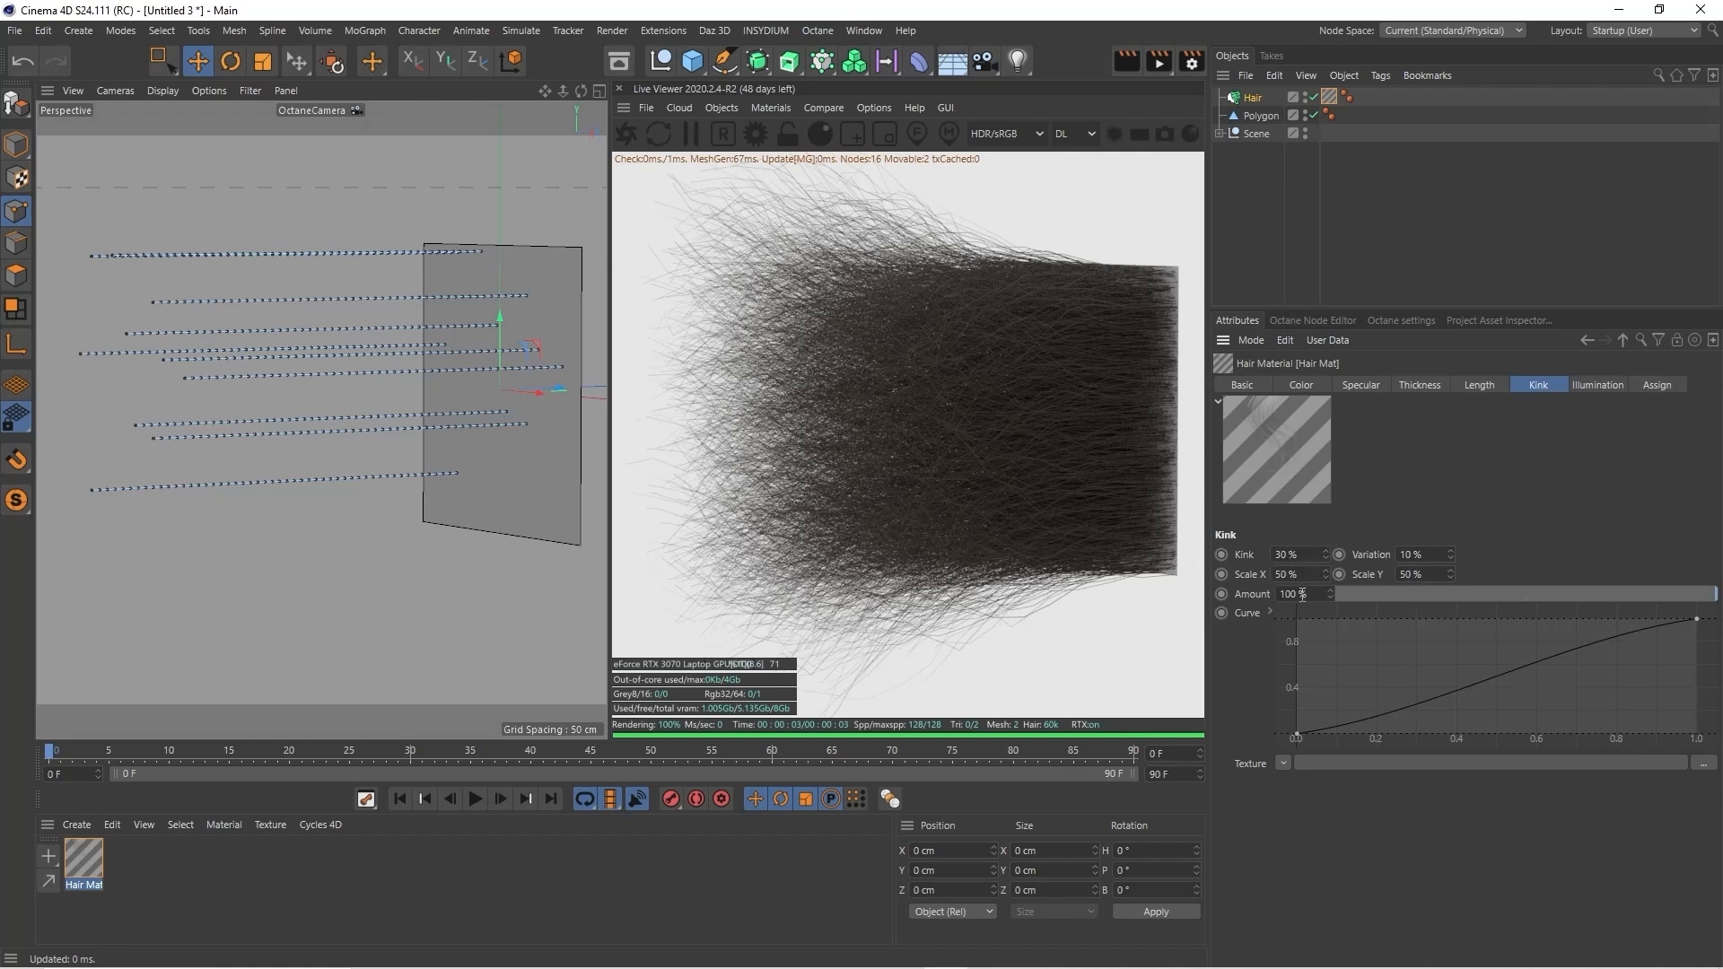
# Try 5 segments for the Hair object's hairs to examine the kinked strands up close
pyautogui.click(1253, 97)
pyautogui.click(1388, 385)
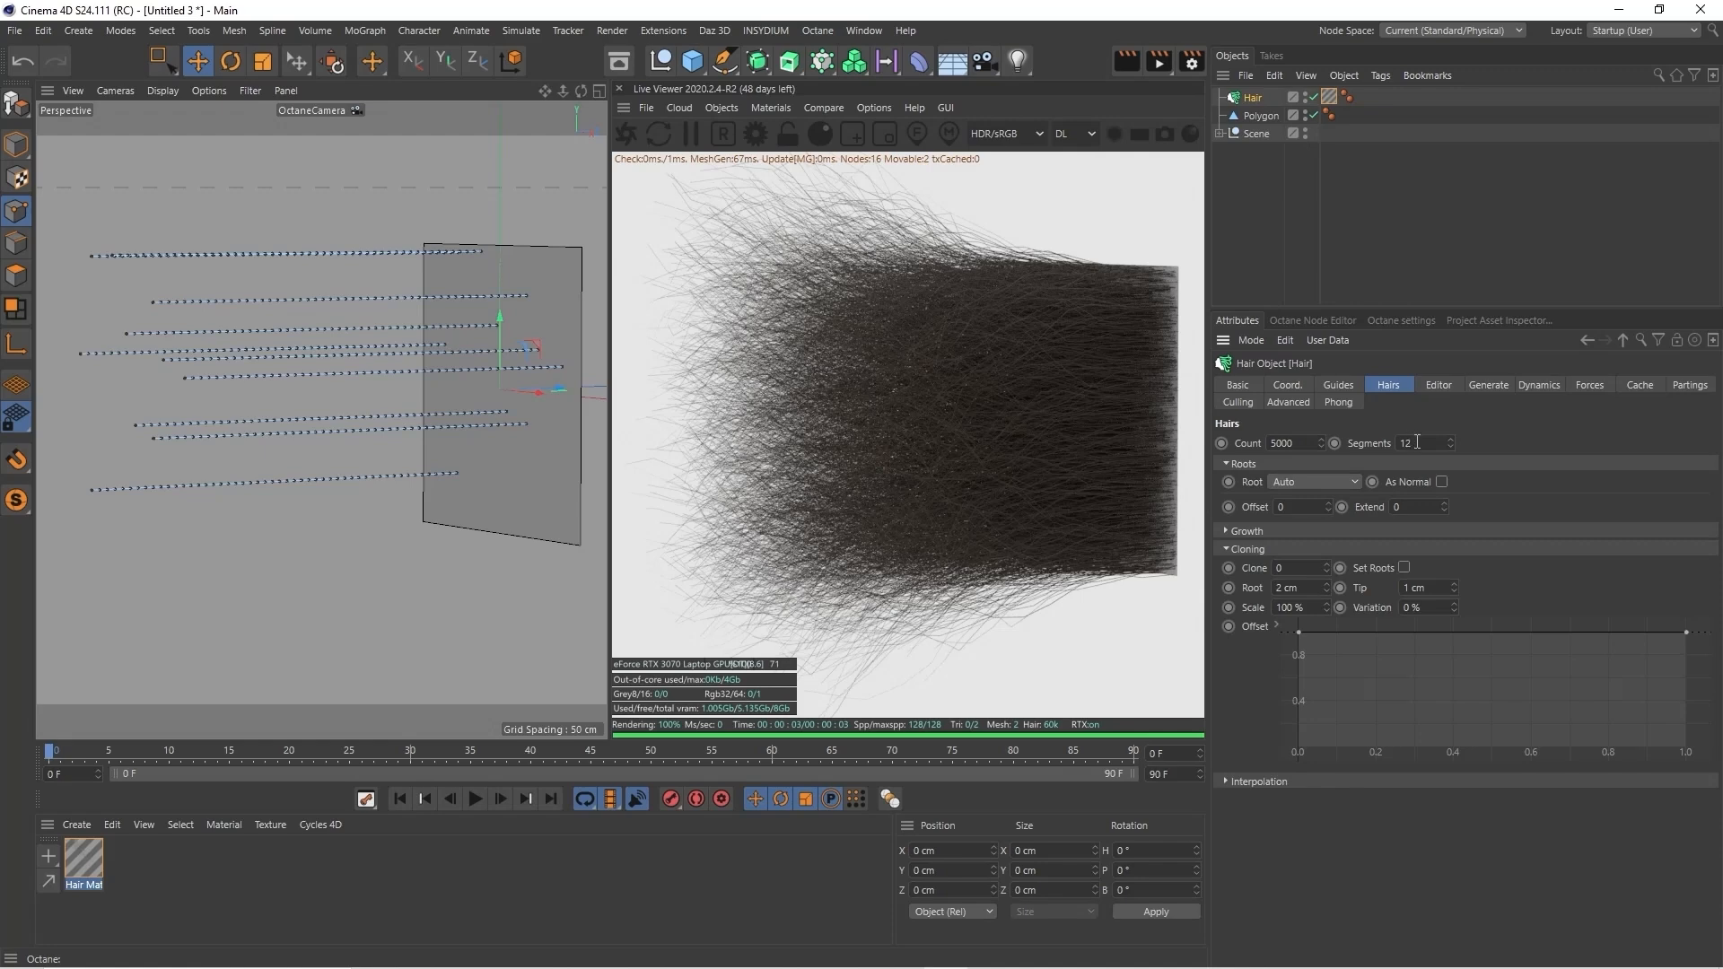
pyautogui.moveTo(563, 88); pyautogui.dragTo(672, 88)
pyautogui.moveTo(543, 92); pyautogui.dragTo(557, 228)
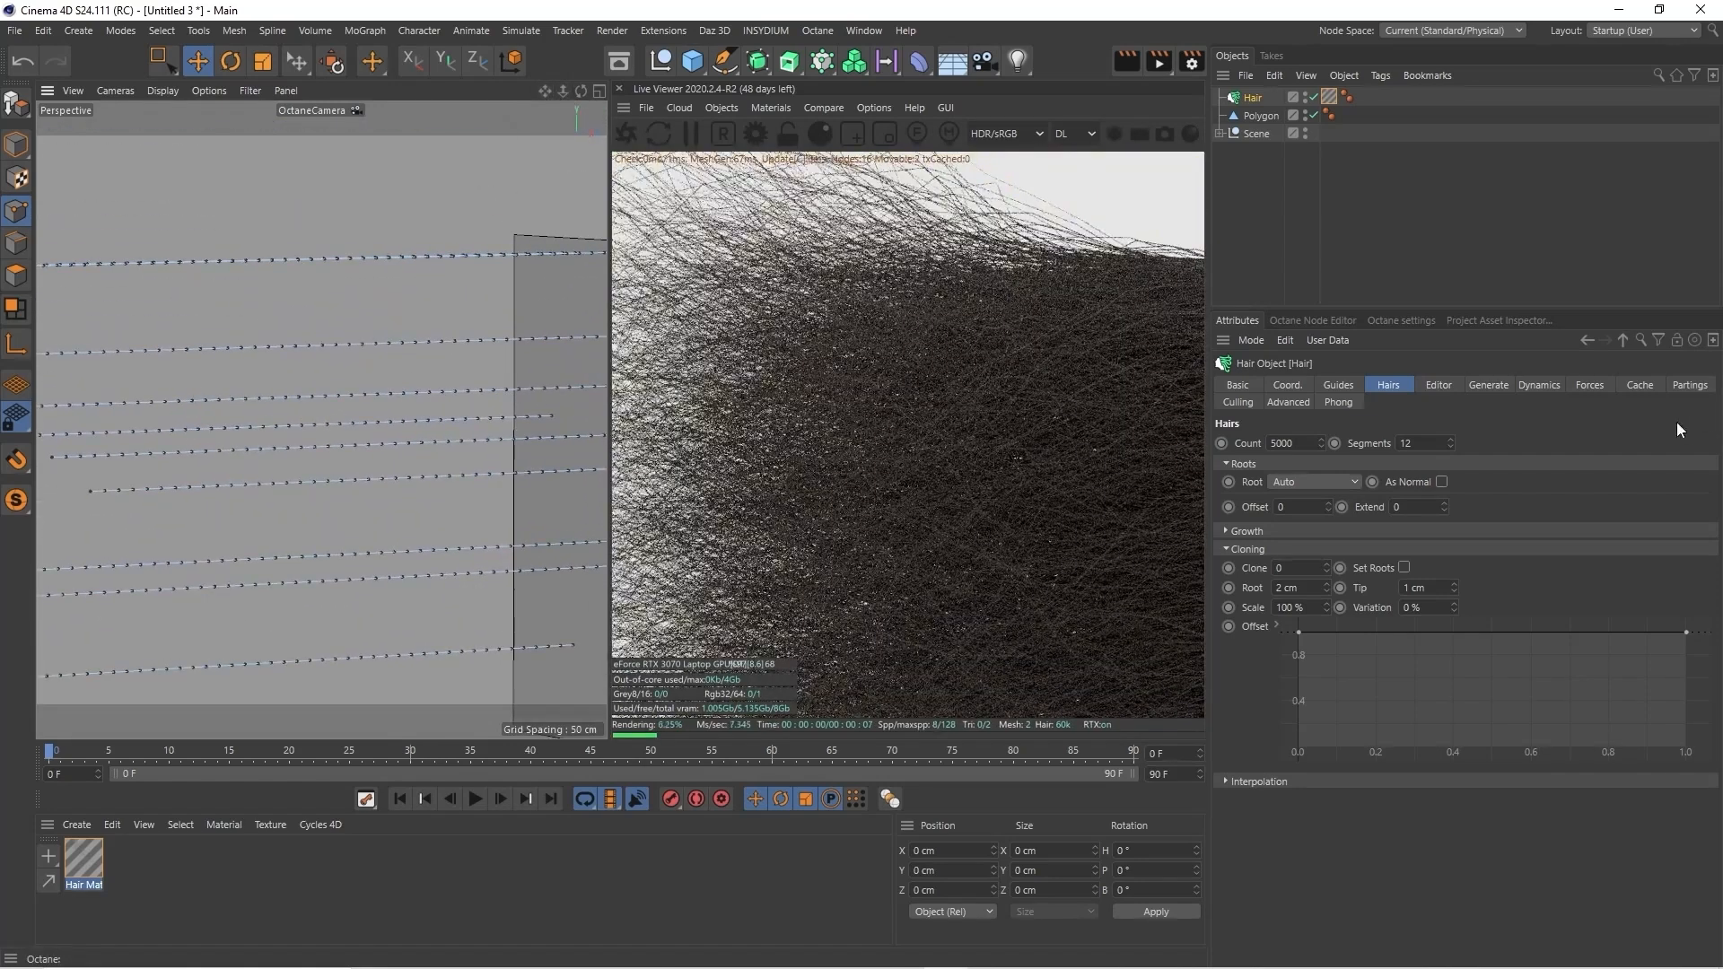
pyautogui.doubleClick(1424, 443)
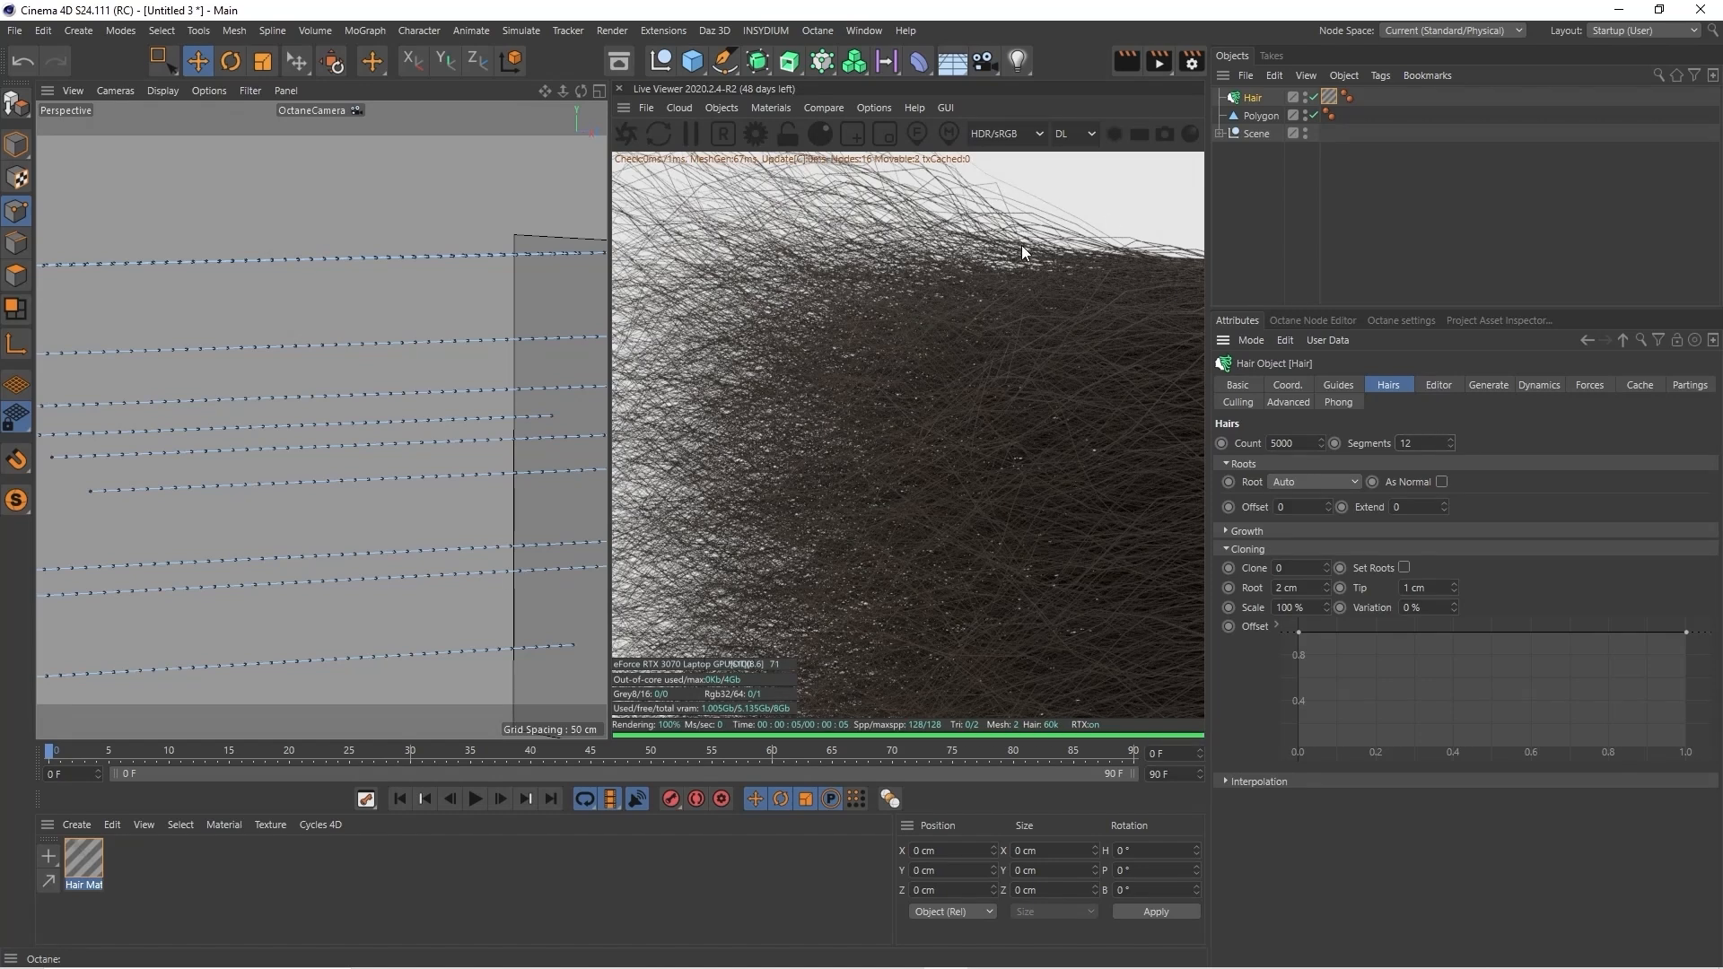
pyautogui.moveTo(1419, 444); pyautogui.dragTo(1384, 449)
pyautogui.write('5')
pyautogui.press('Return')
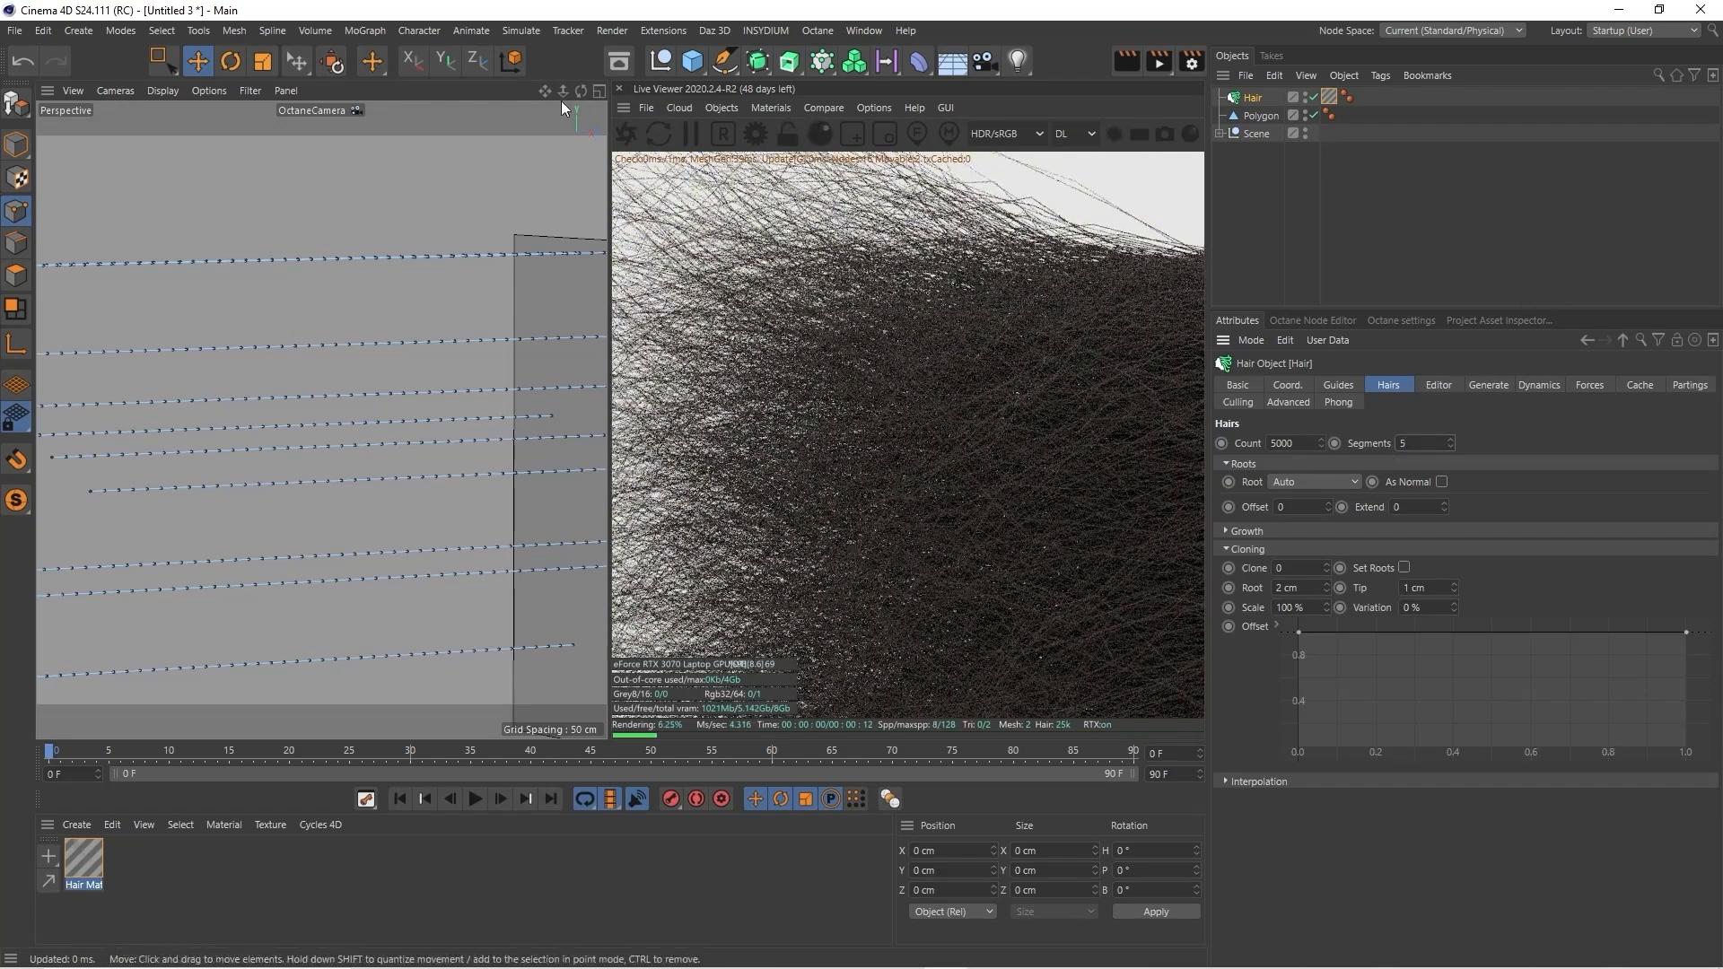
# Set the Hair object's guide count to 22, after trying 2, and the guide segments to 5
pyautogui.moveTo(562, 91); pyautogui.dragTo(515, 91)
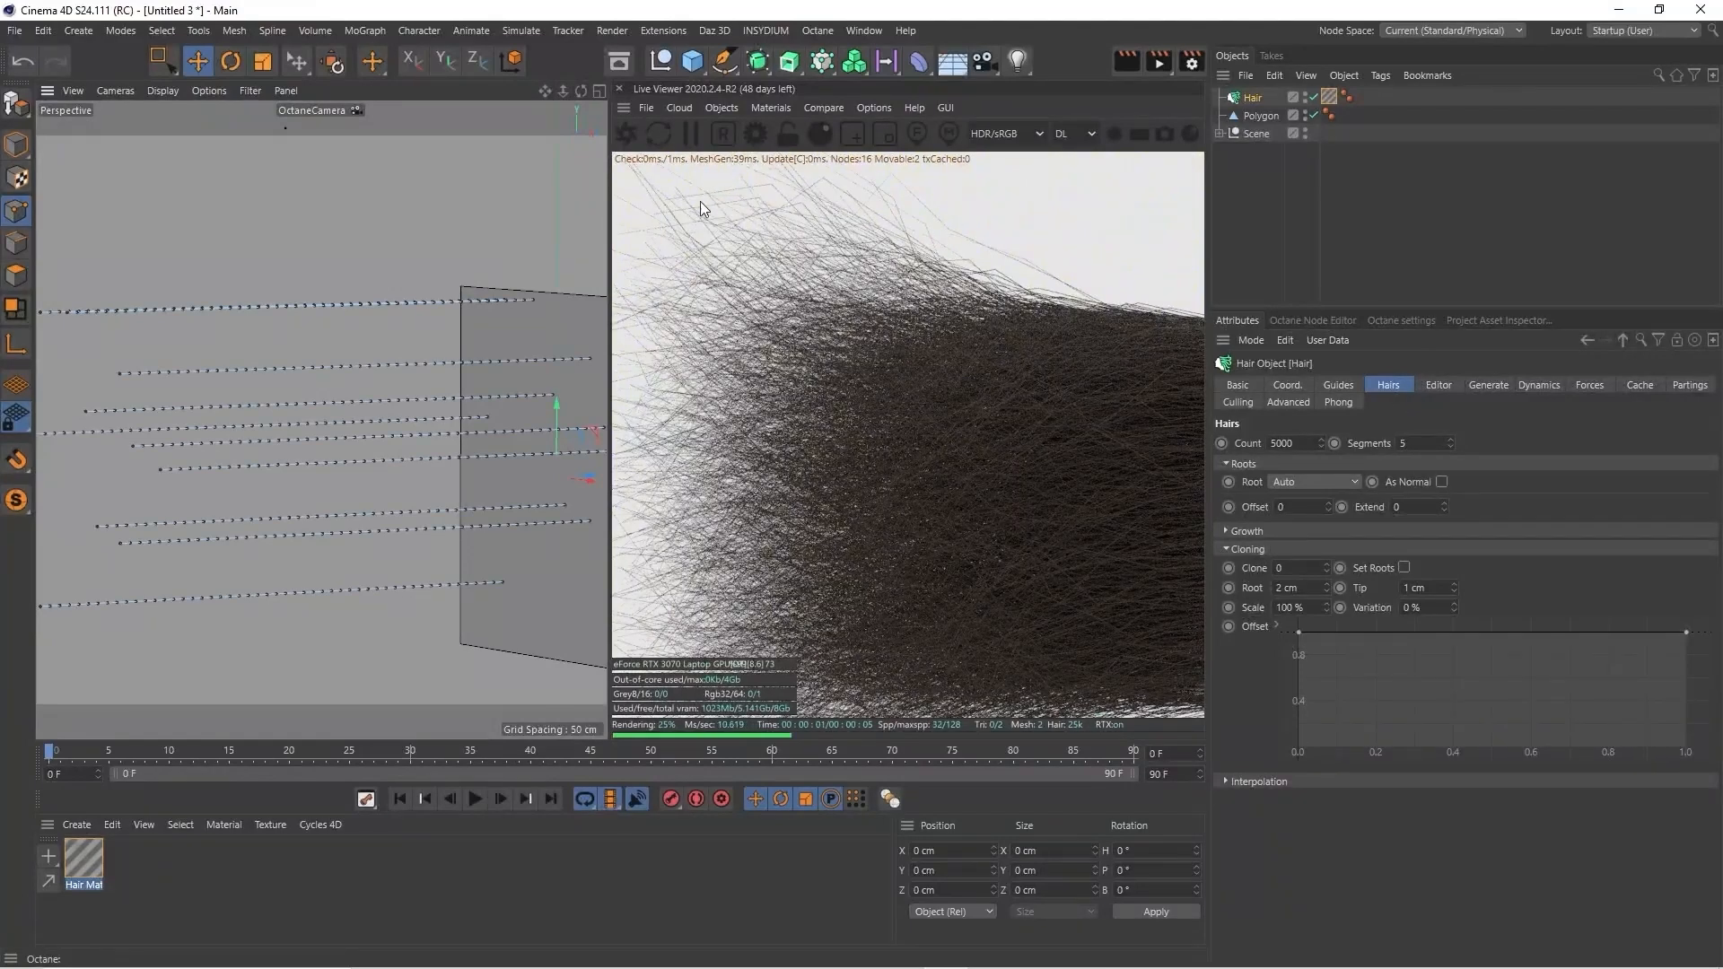
pyautogui.click(1353, 387)
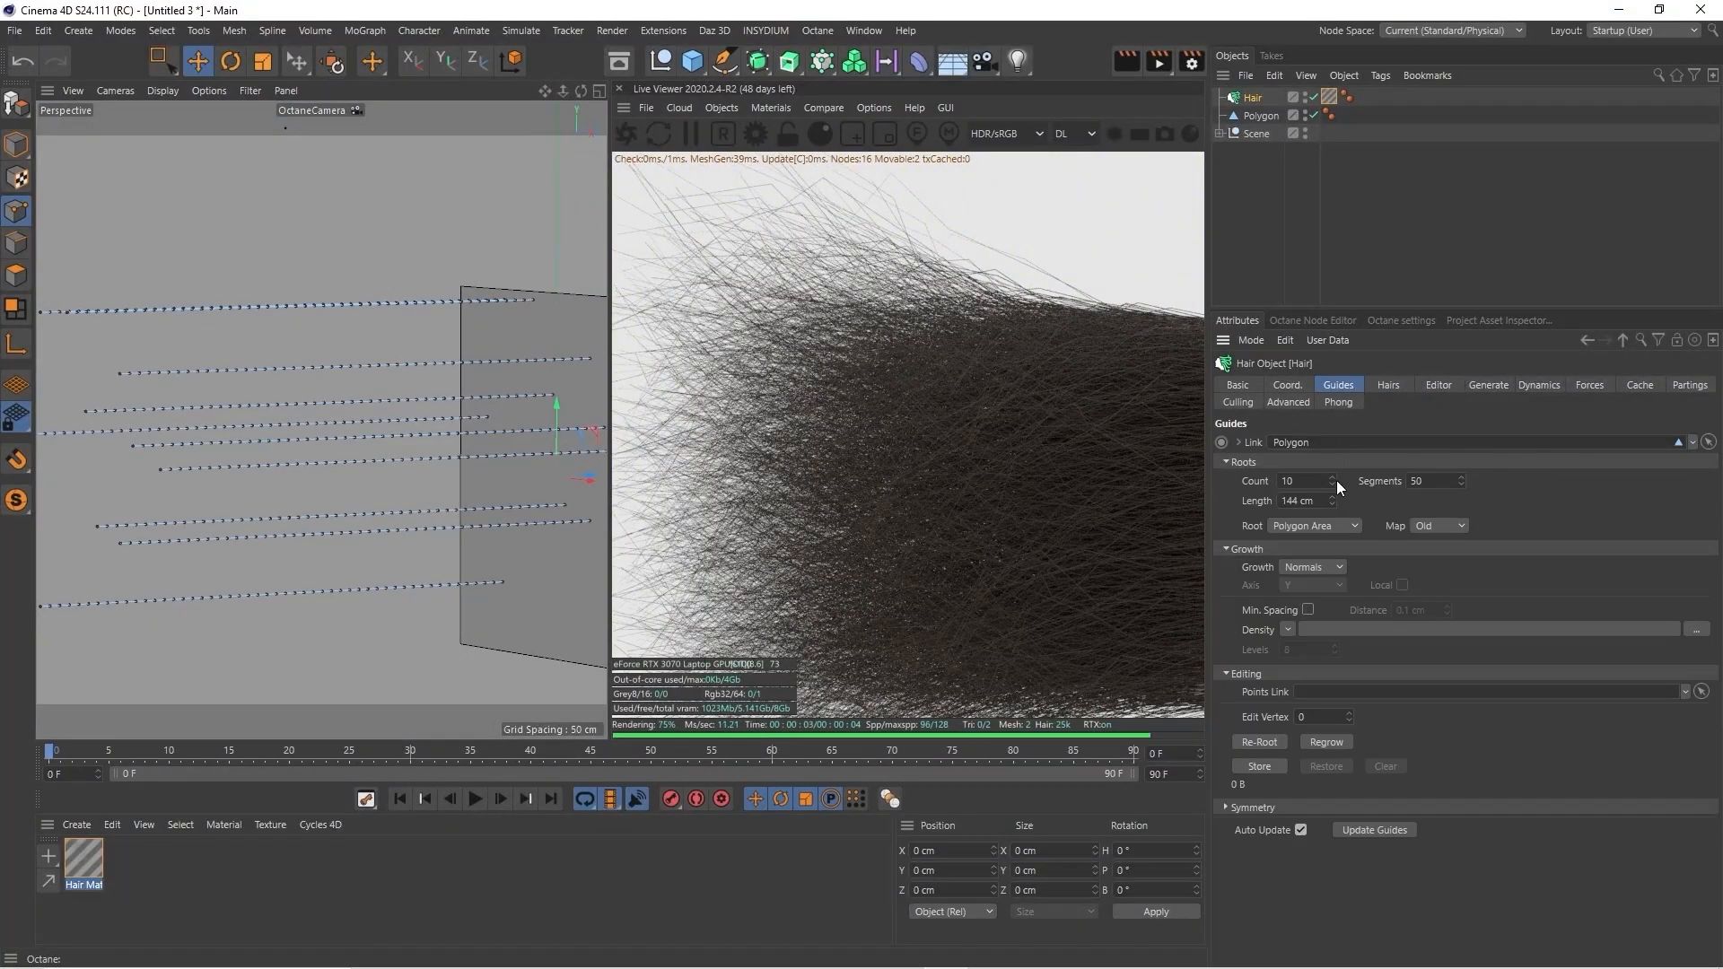
pyautogui.moveTo(1306, 481); pyautogui.dragTo(1211, 476)
pyautogui.write('2')
pyautogui.press('Tab')
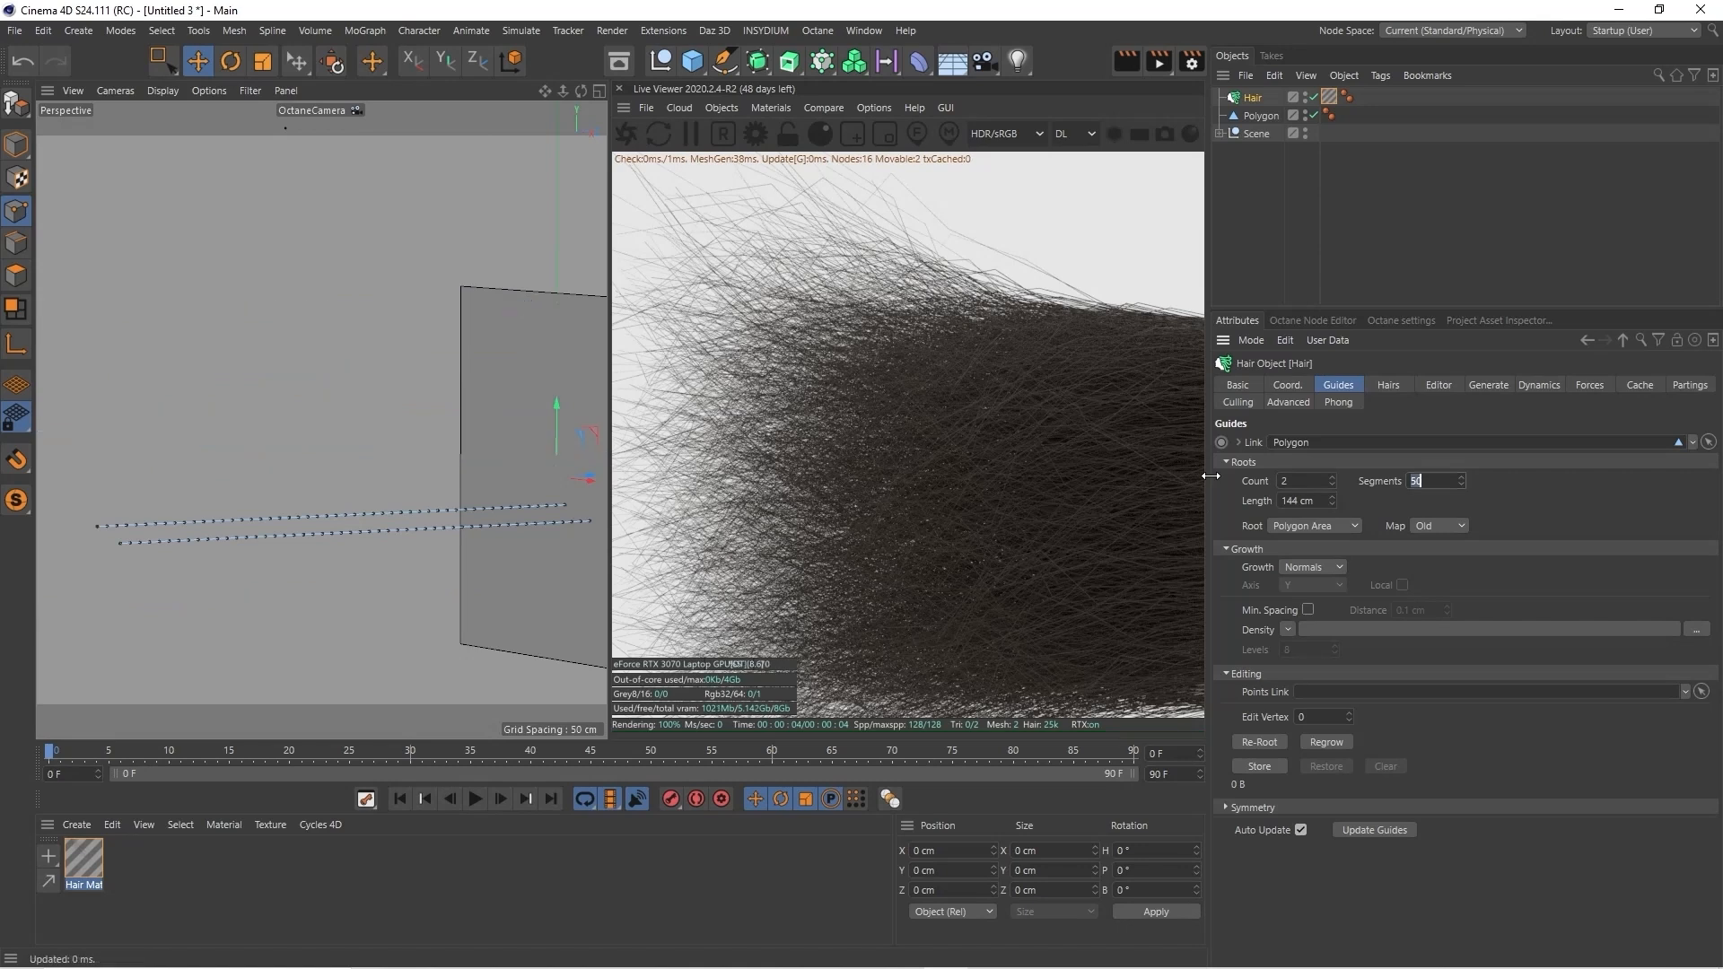
pyautogui.click(1308, 481)
pyautogui.write('2')
pyautogui.press('Tab')
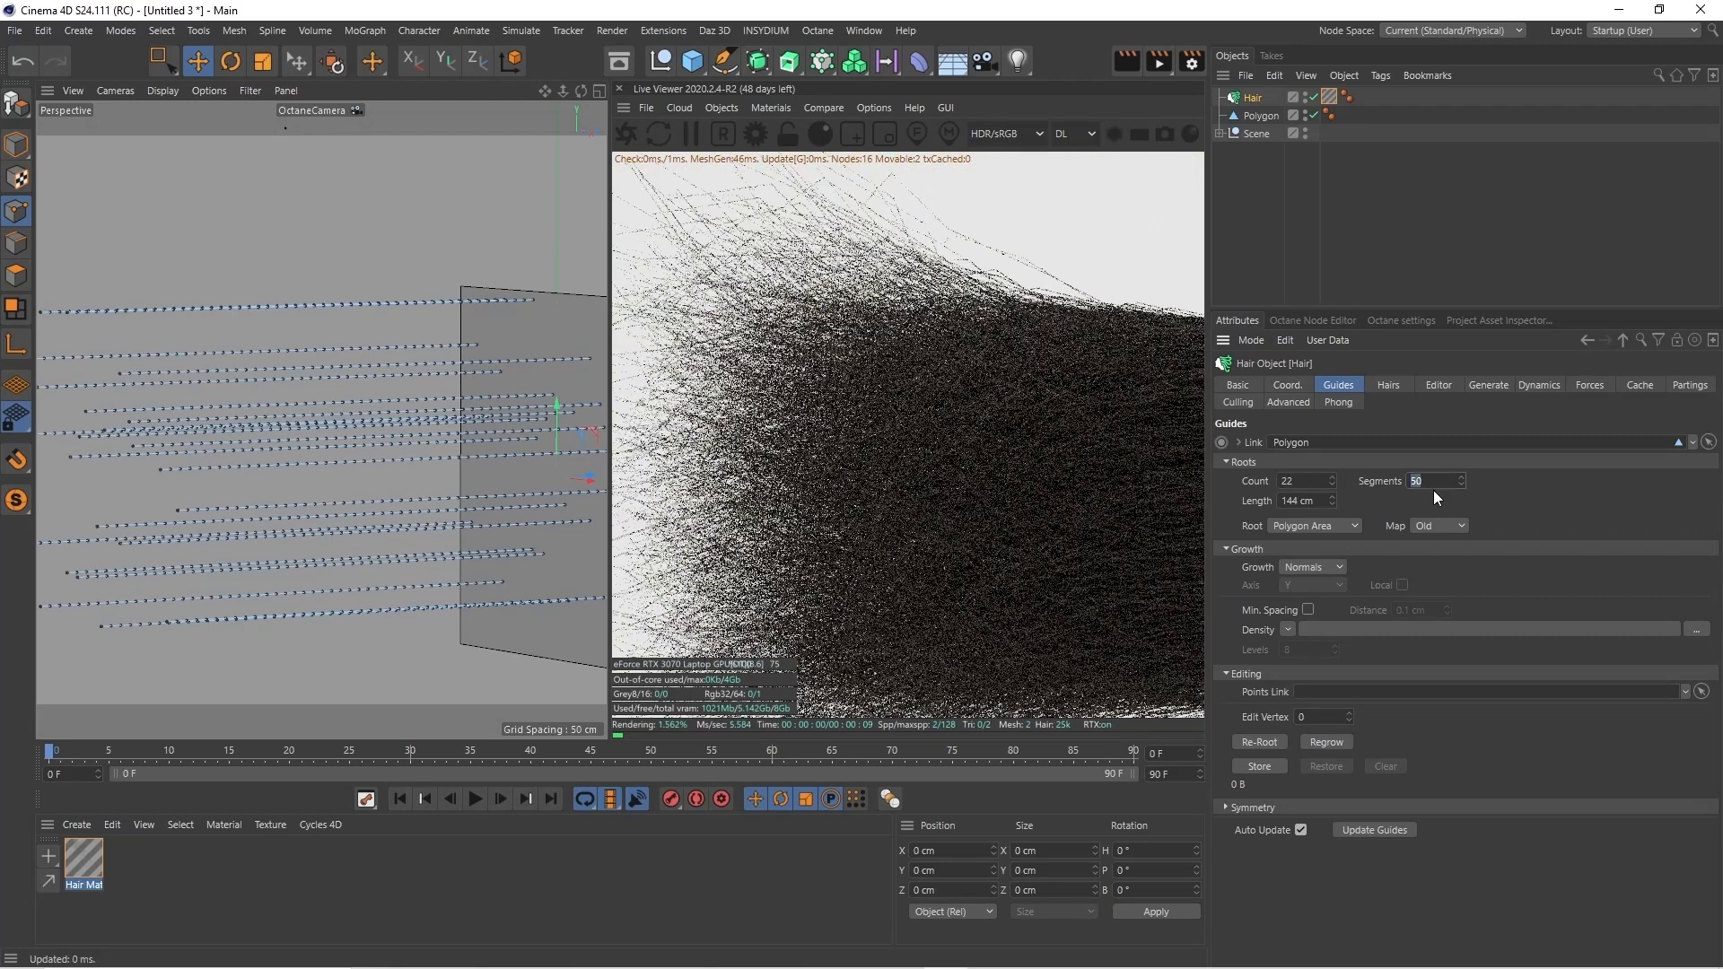
pyautogui.write('5')
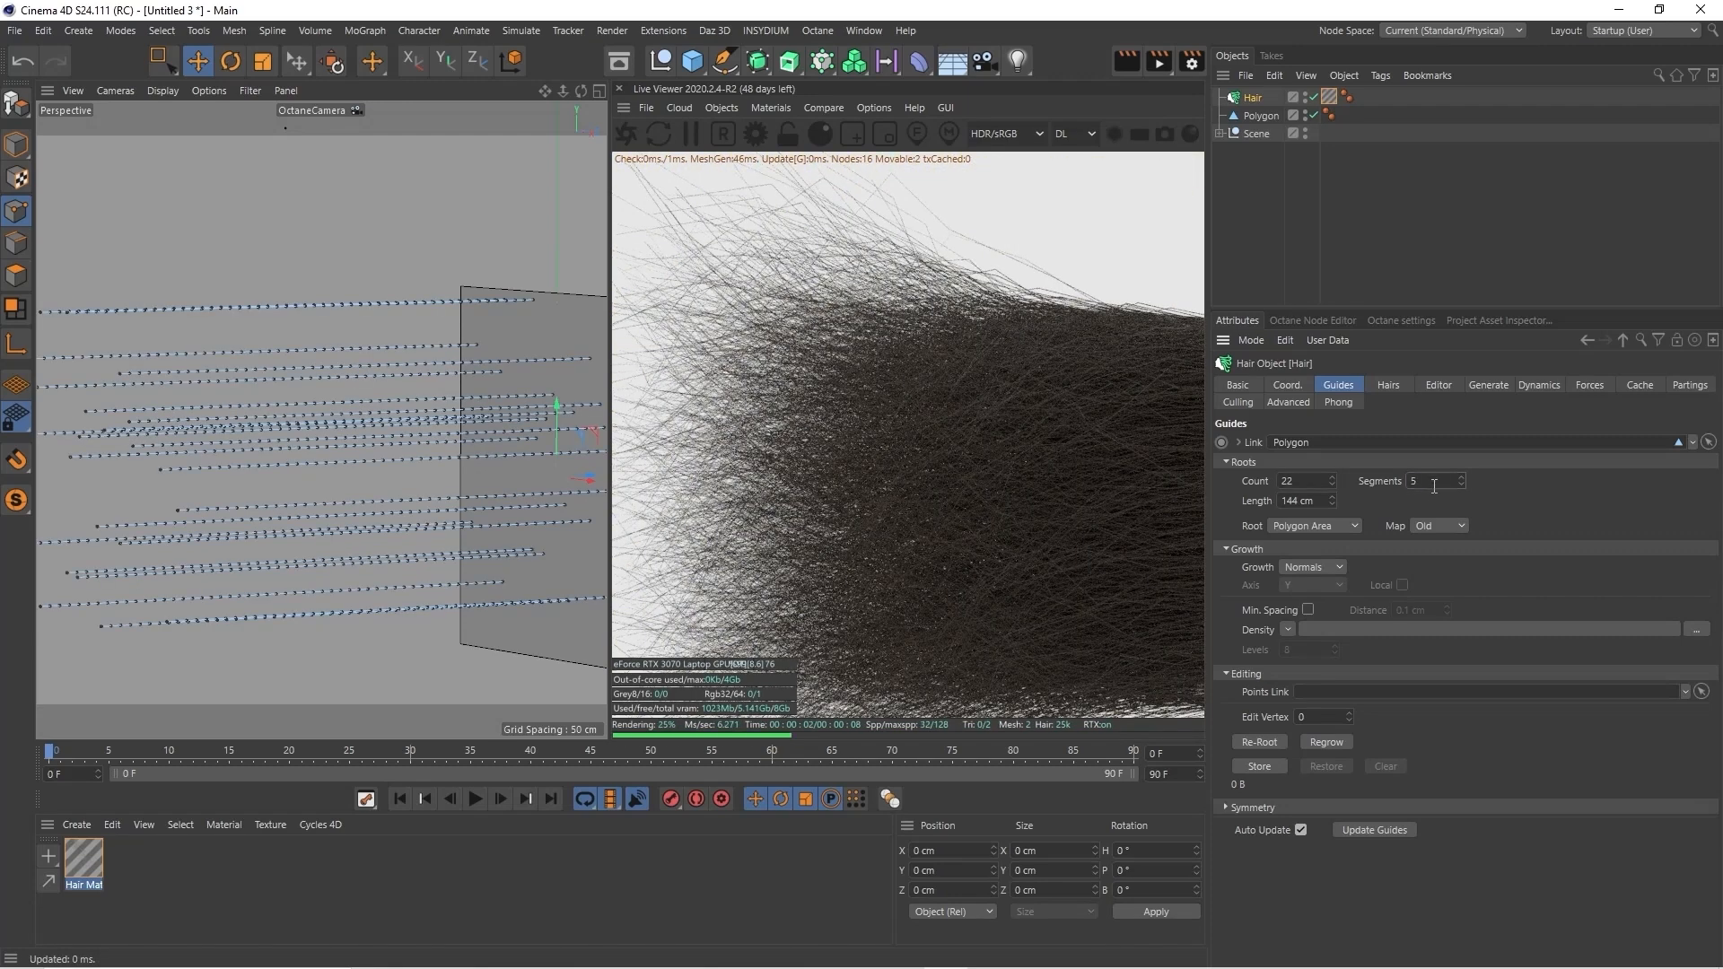
pyautogui.press('Tab')
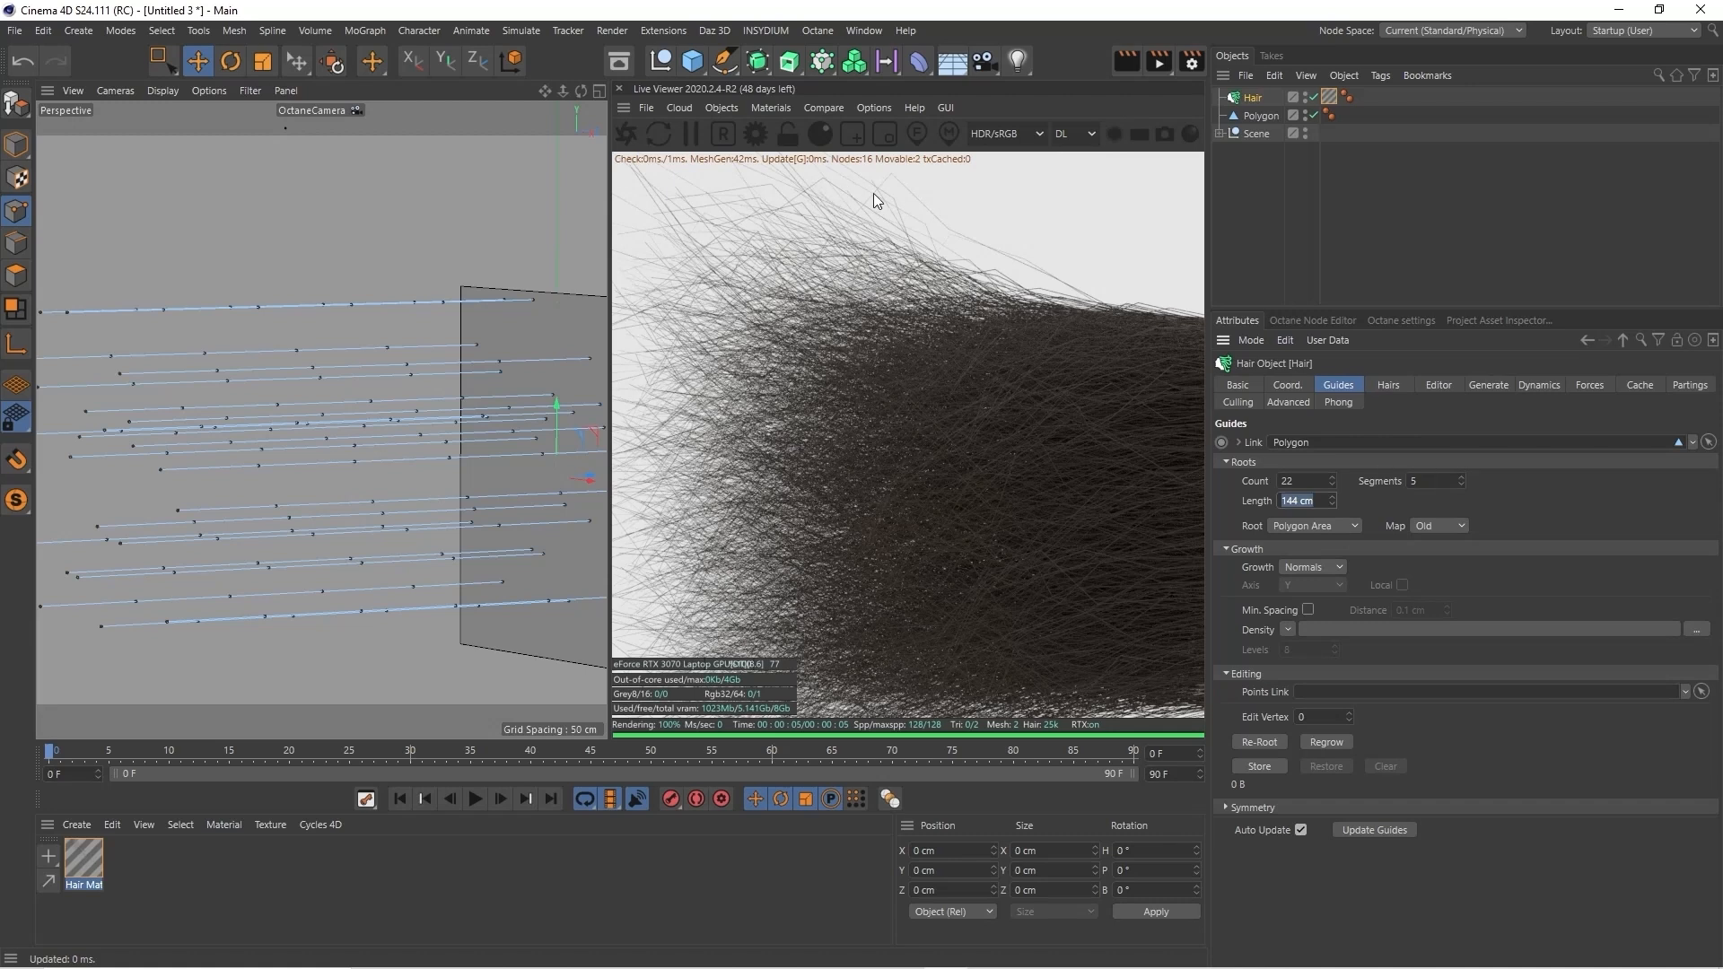
# Set the Segments of the Hair object's hairs to 50 for smoother kinks
pyautogui.click(1379, 385)
pyautogui.click(1337, 386)
pyautogui.click(1389, 385)
pyautogui.click(1425, 444)
pyautogui.write('50')
pyautogui.press('Return')
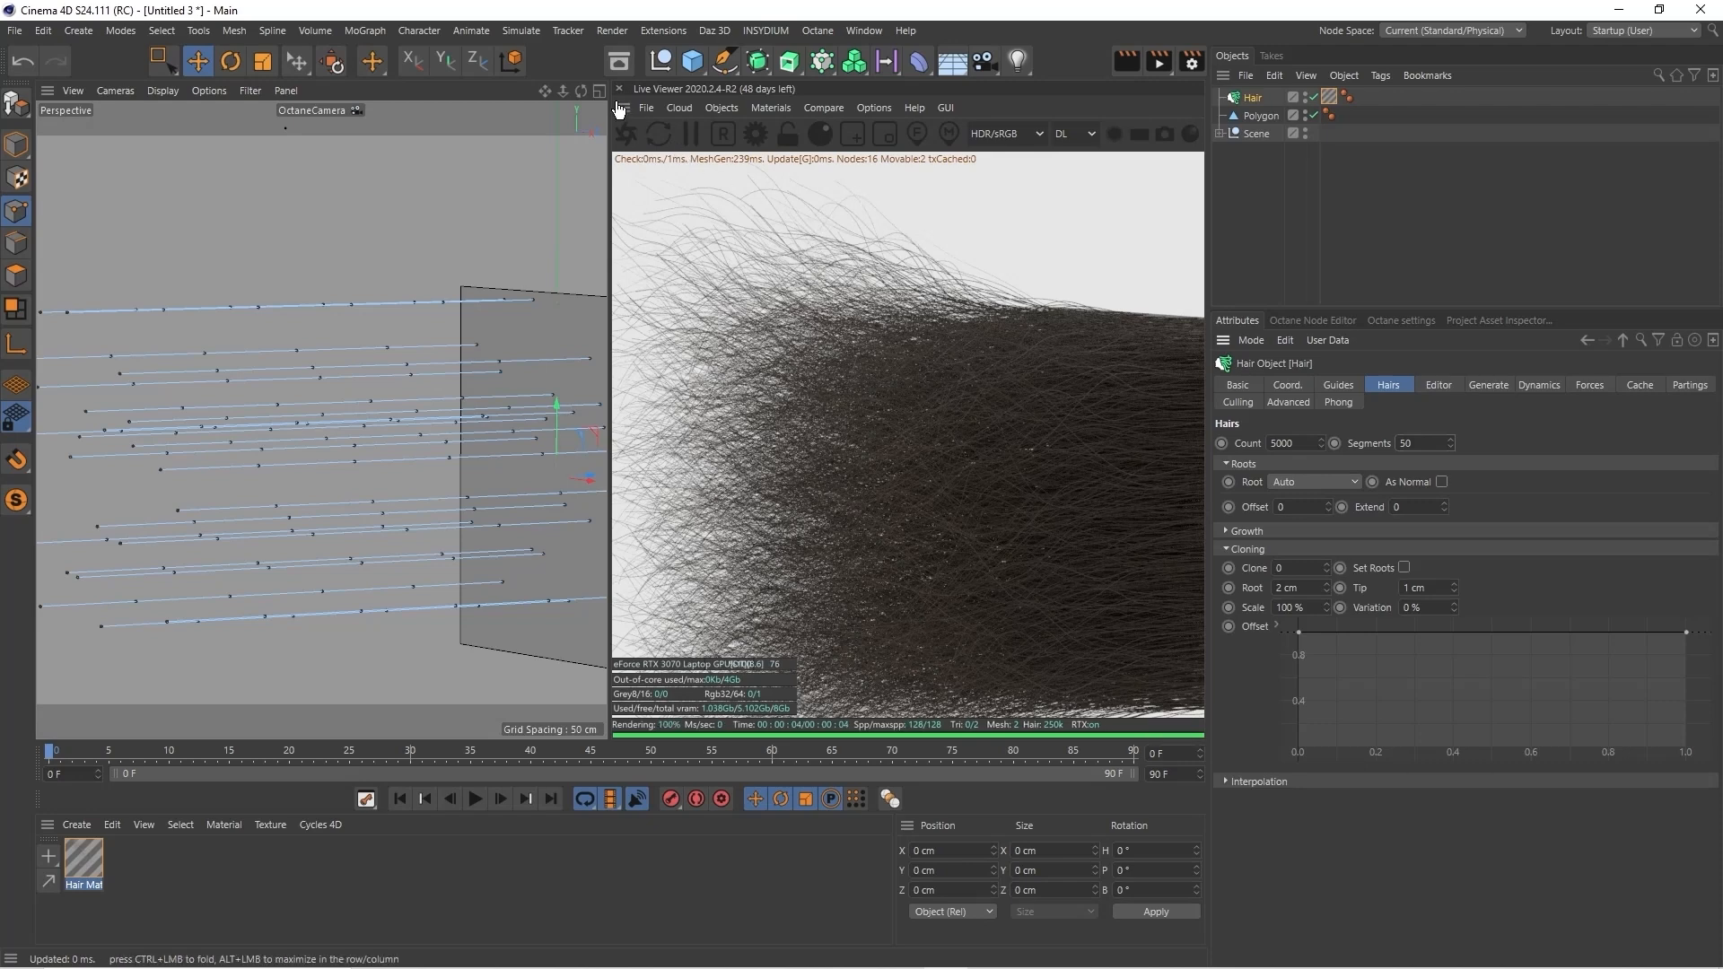
# Set the hair material's Kink to 100 %
pyautogui.moveTo(545, 89)
pyautogui.mouseDown()
pyautogui.moveTo(571, 71)
pyautogui.moveTo(509, 94)
pyautogui.moveTo(544, 81)
pyautogui.mouseUp()
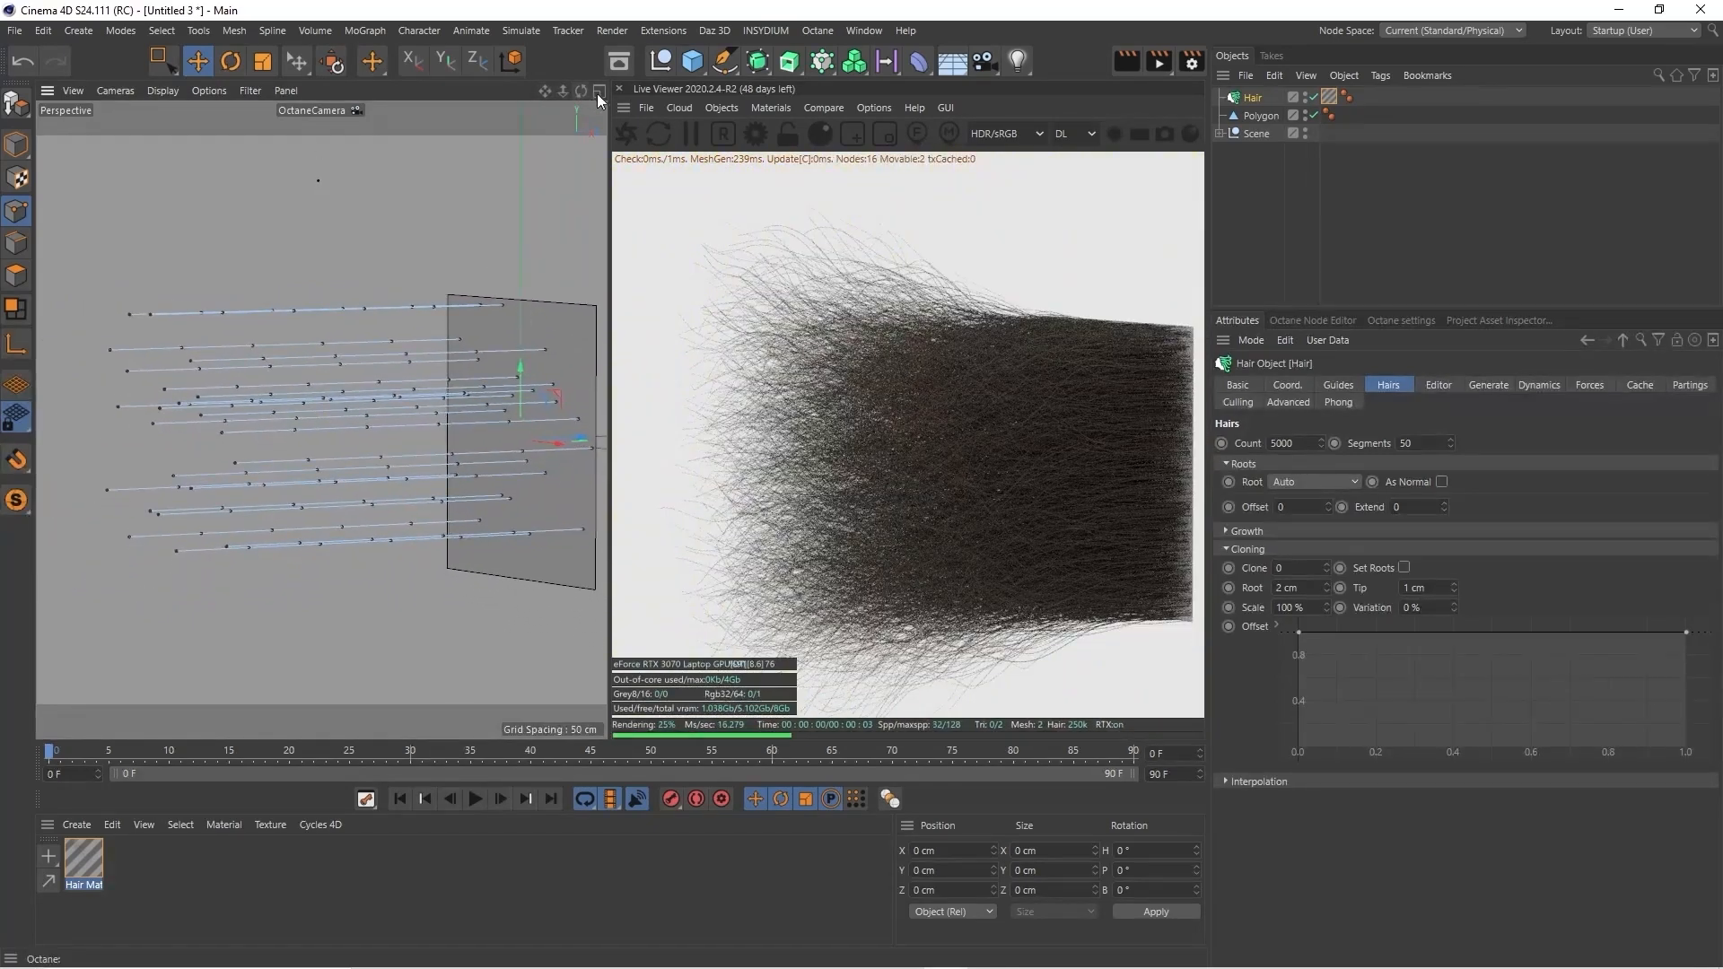
pyautogui.click(1329, 98)
pyautogui.doubleClick(1329, 99)
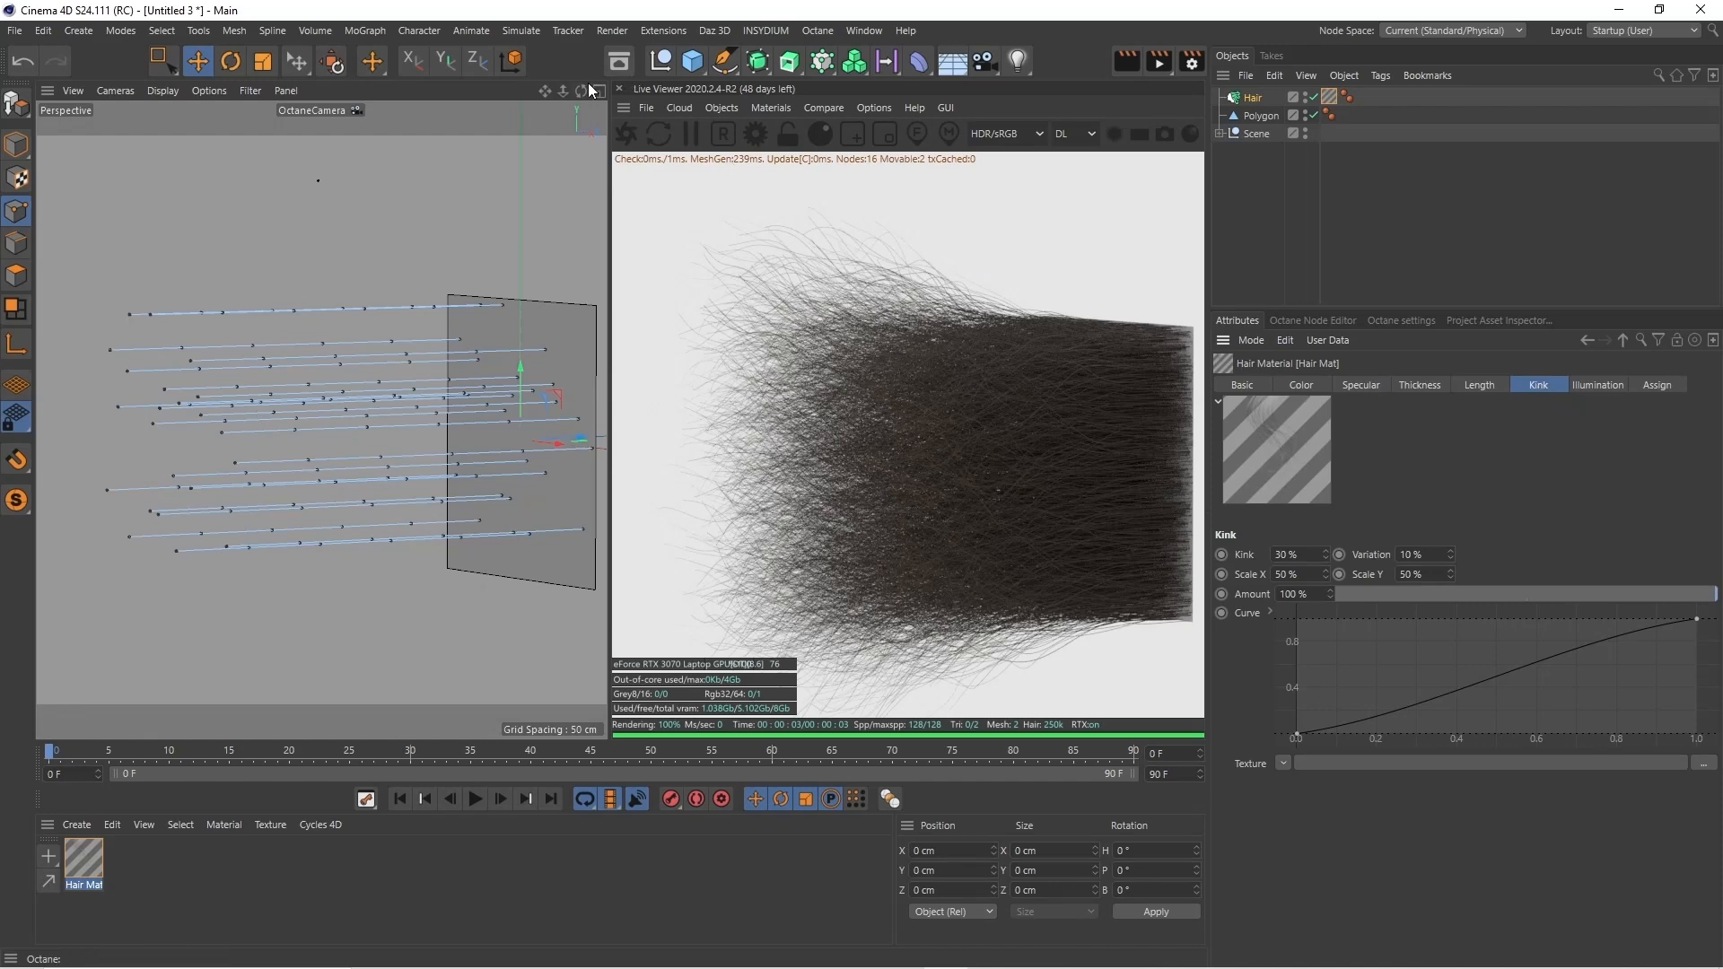
pyautogui.moveTo(581, 88); pyautogui.dragTo(462, 96)
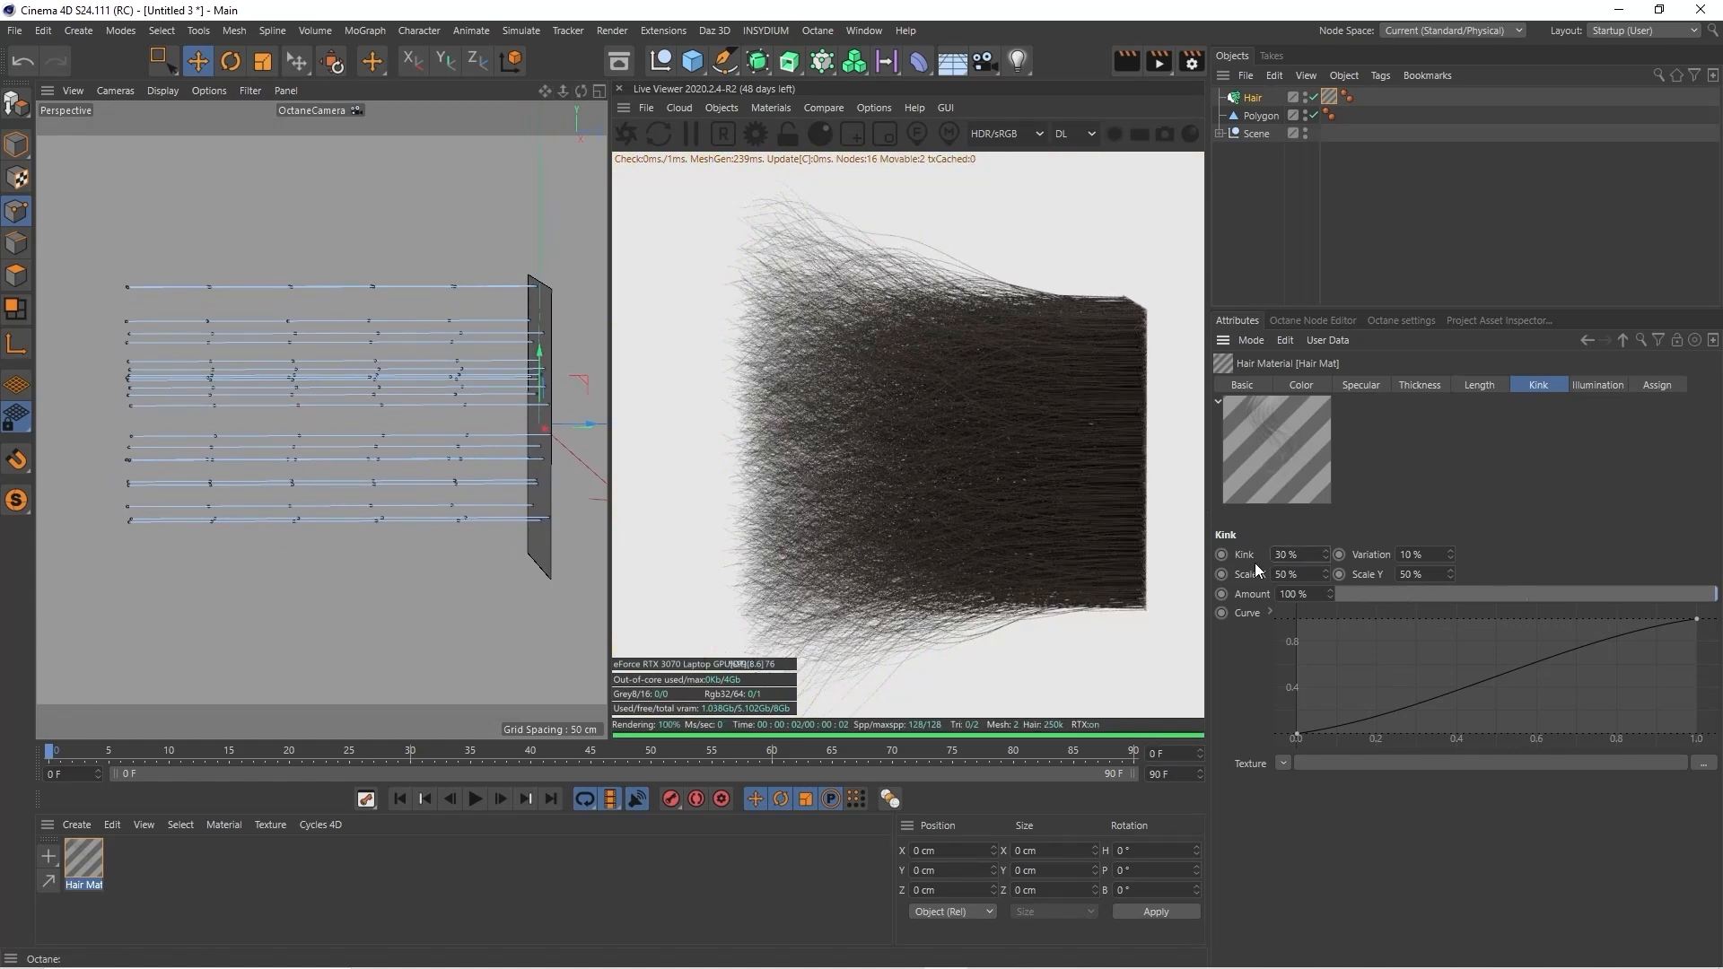
pyautogui.write('100')
pyautogui.press('Tab')
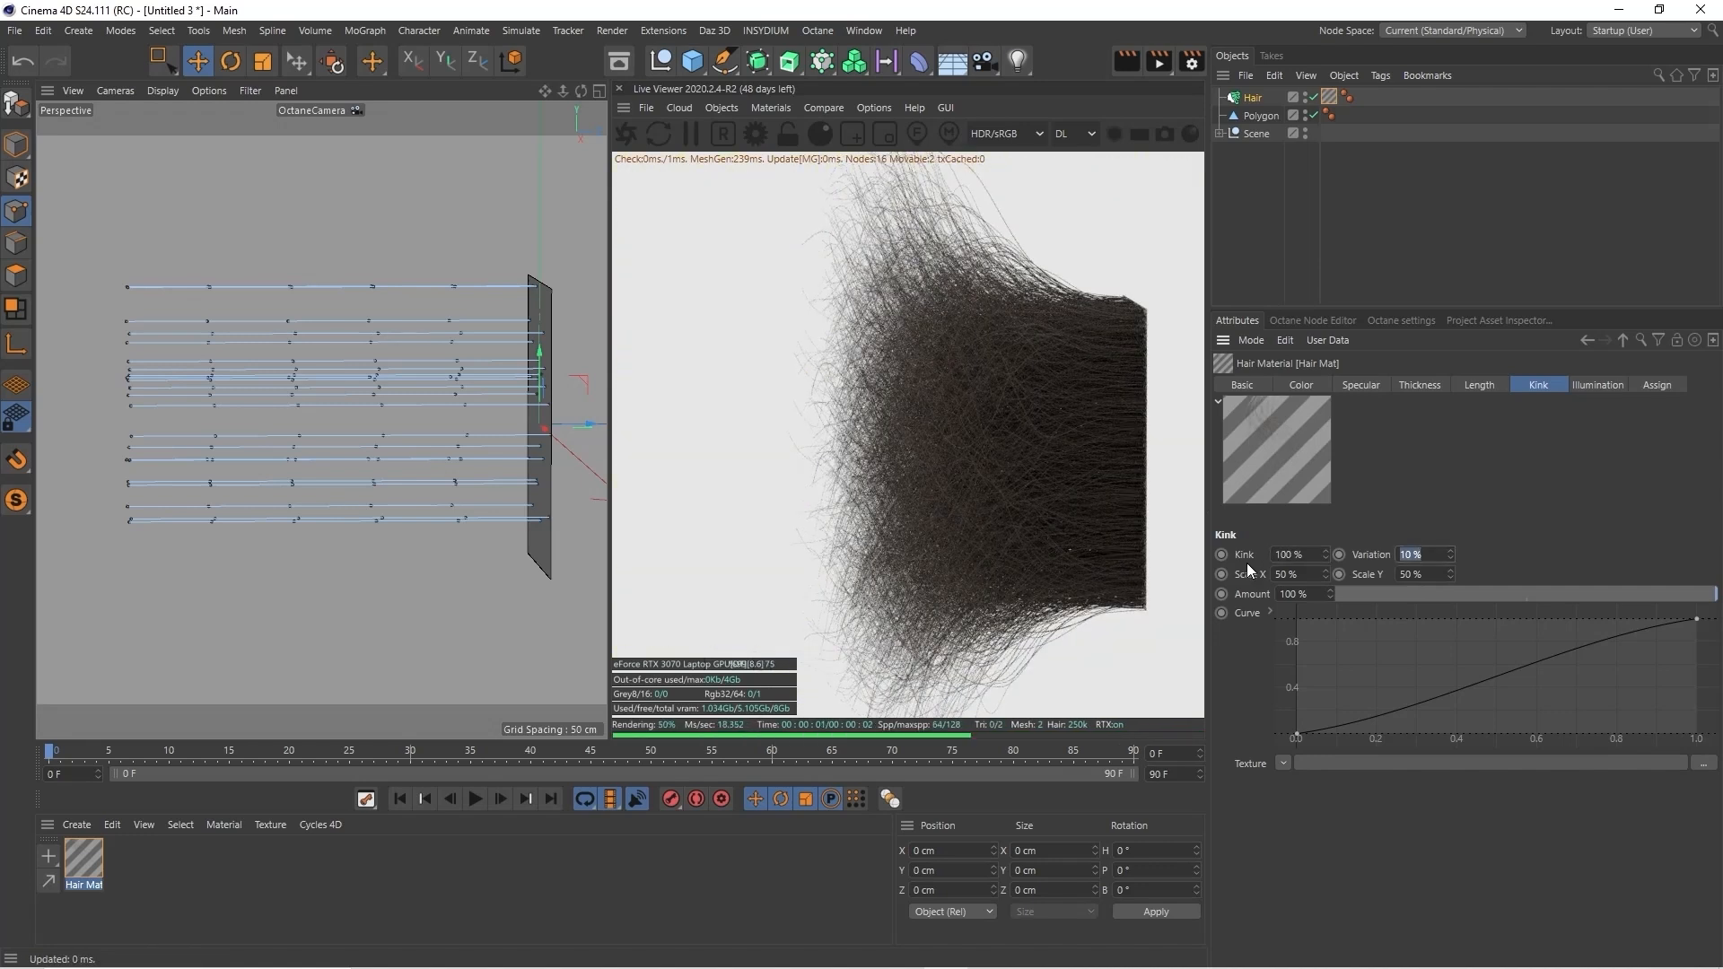
# Set the kink's Scale X and Scale Y to 500 % on the hair material
pyautogui.moveTo(583, 91); pyautogui.dragTo(632, 88)
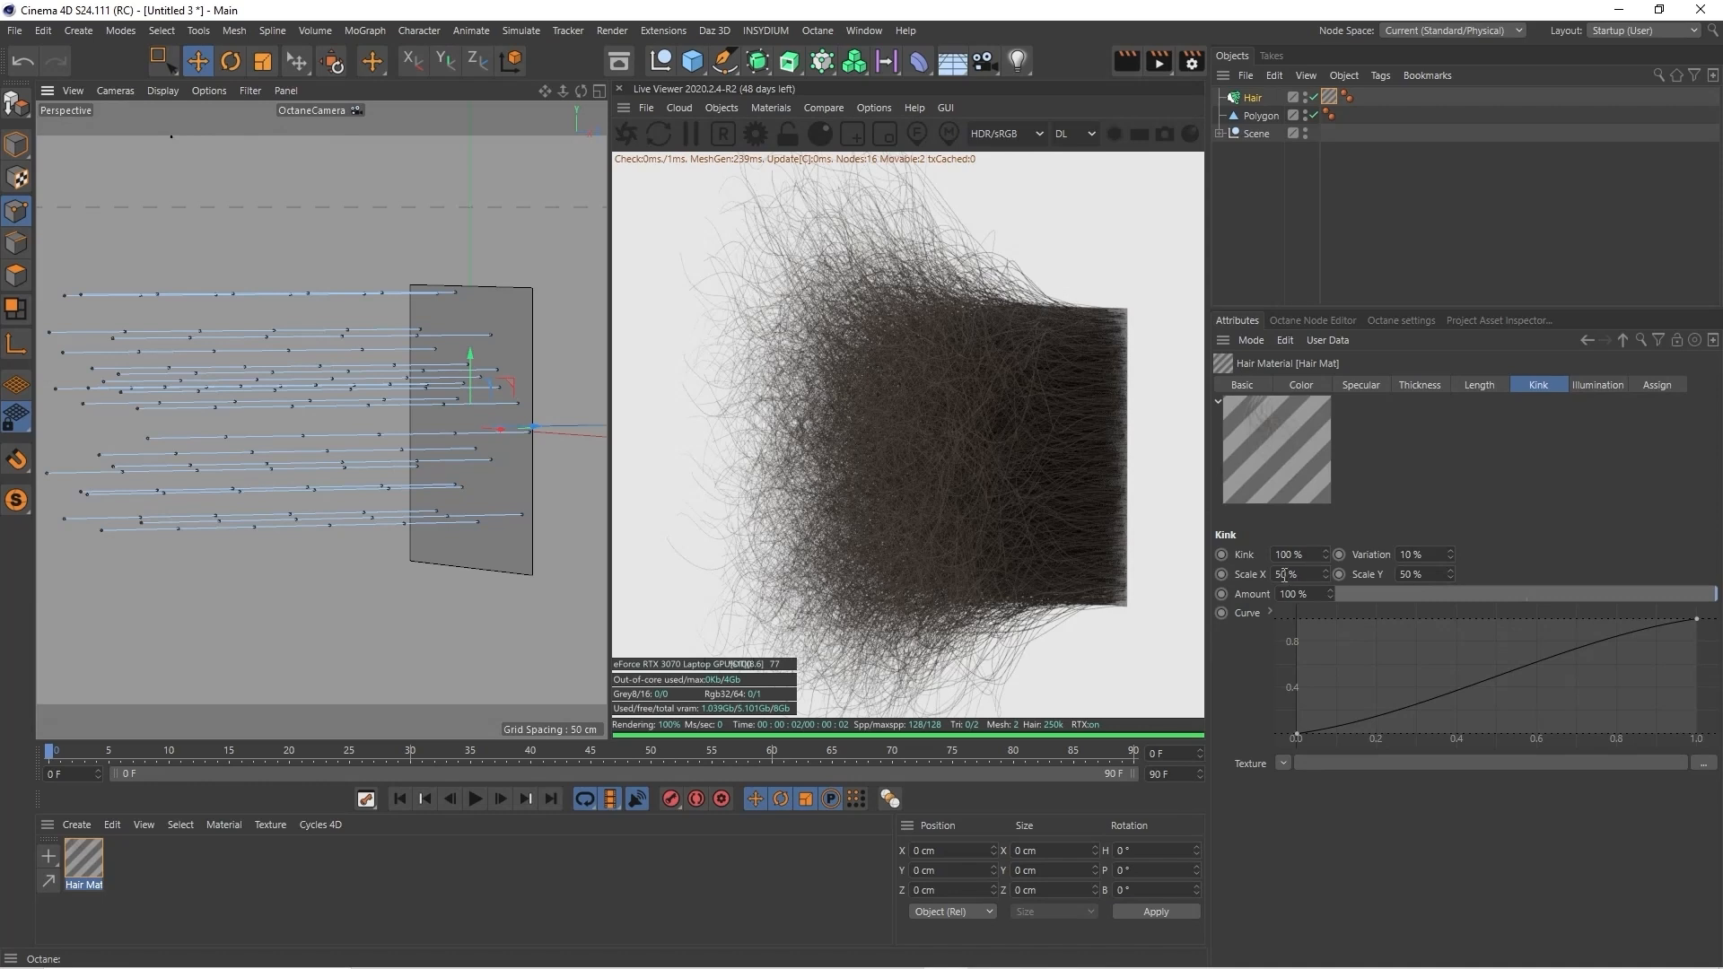
pyautogui.click(1284, 575)
pyautogui.write('0')
pyautogui.press('Tab')
pyautogui.write('500')
pyautogui.press('Tab')
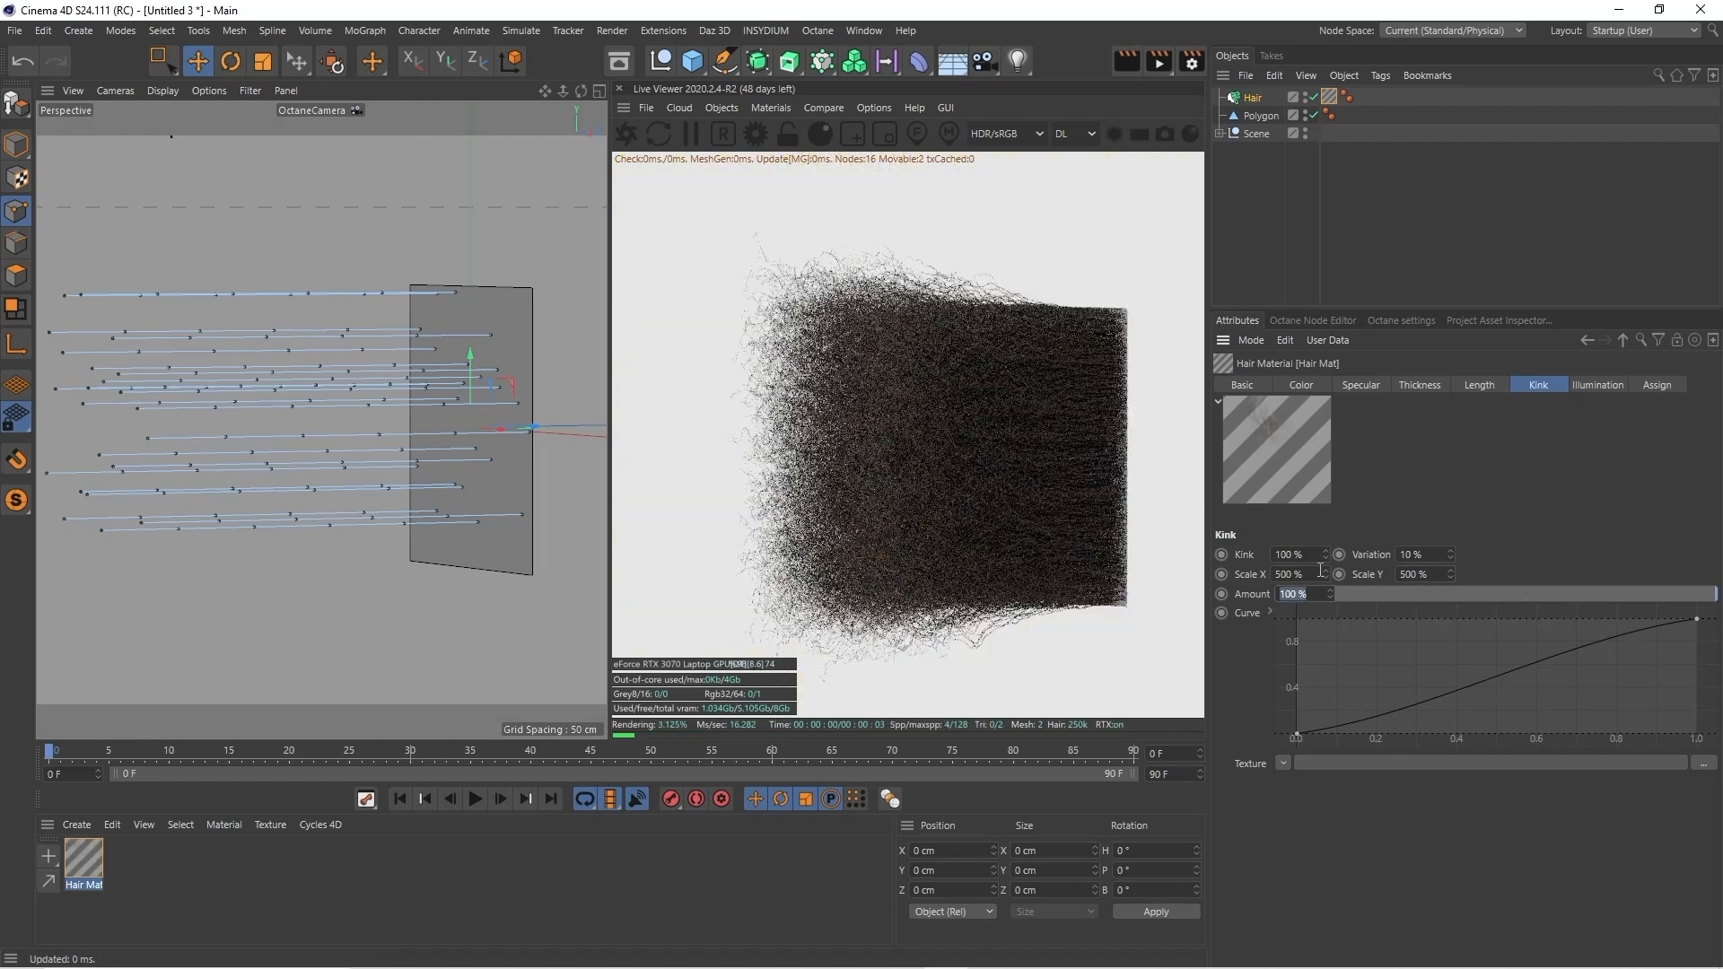
# Set the Segments of the Hair object's hairs to 200
pyautogui.moveTo(563, 89); pyautogui.dragTo(543, 123)
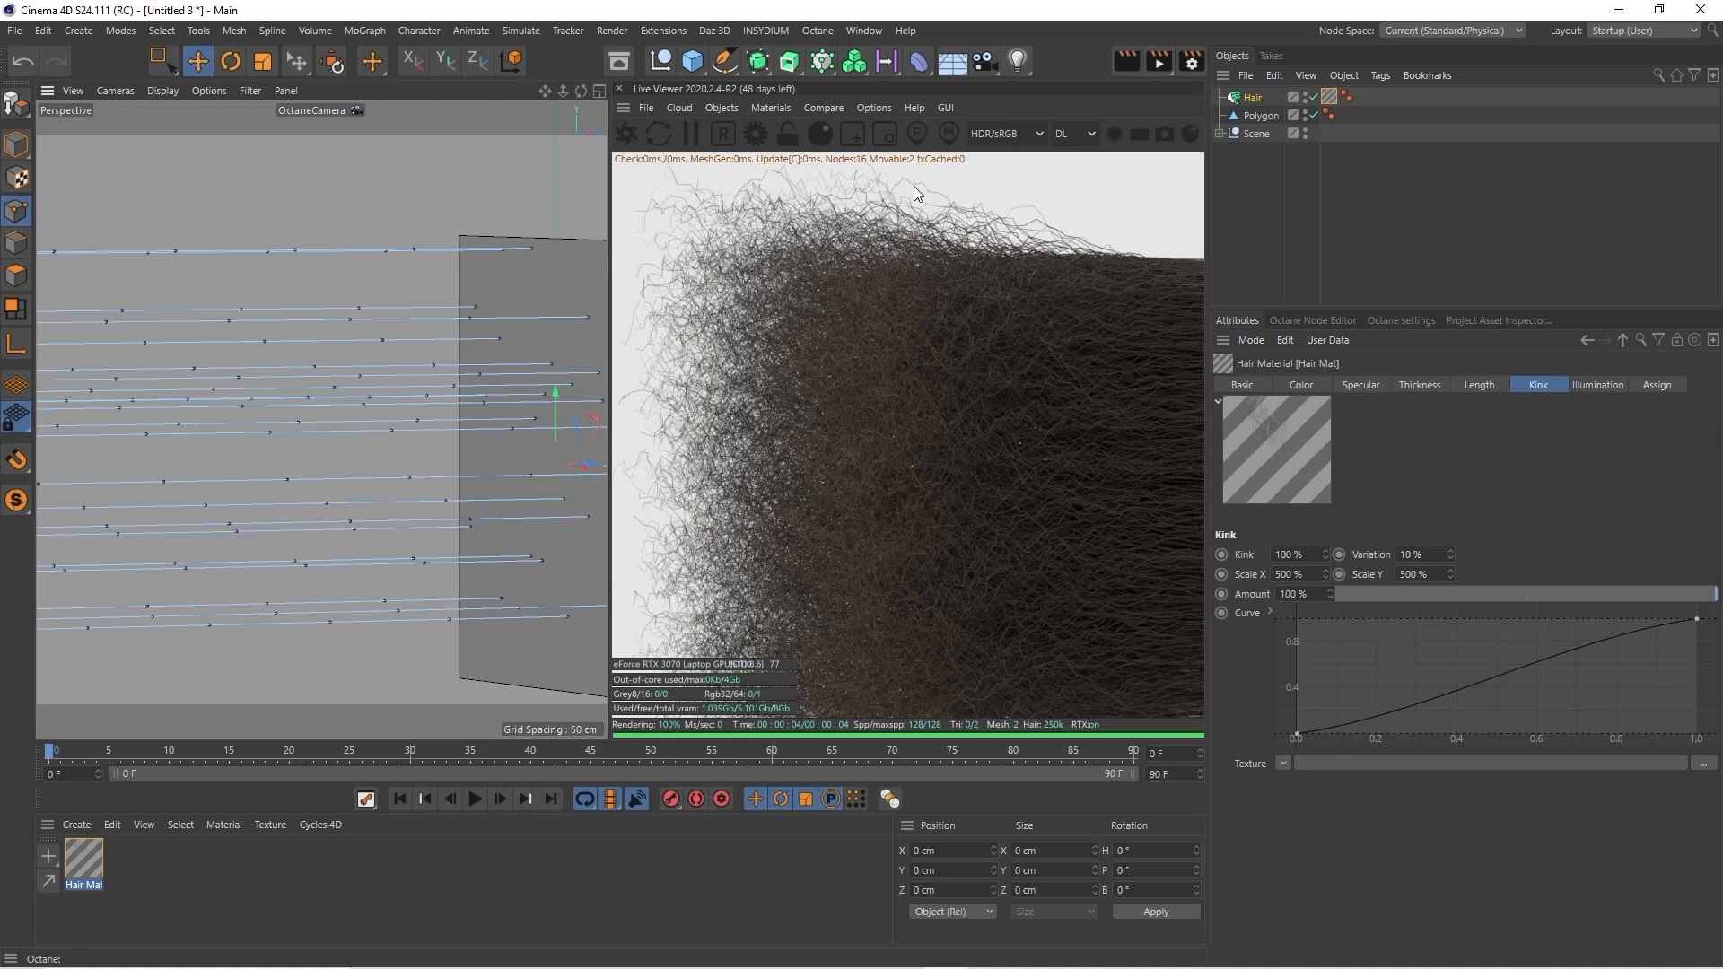
pyautogui.click(1254, 98)
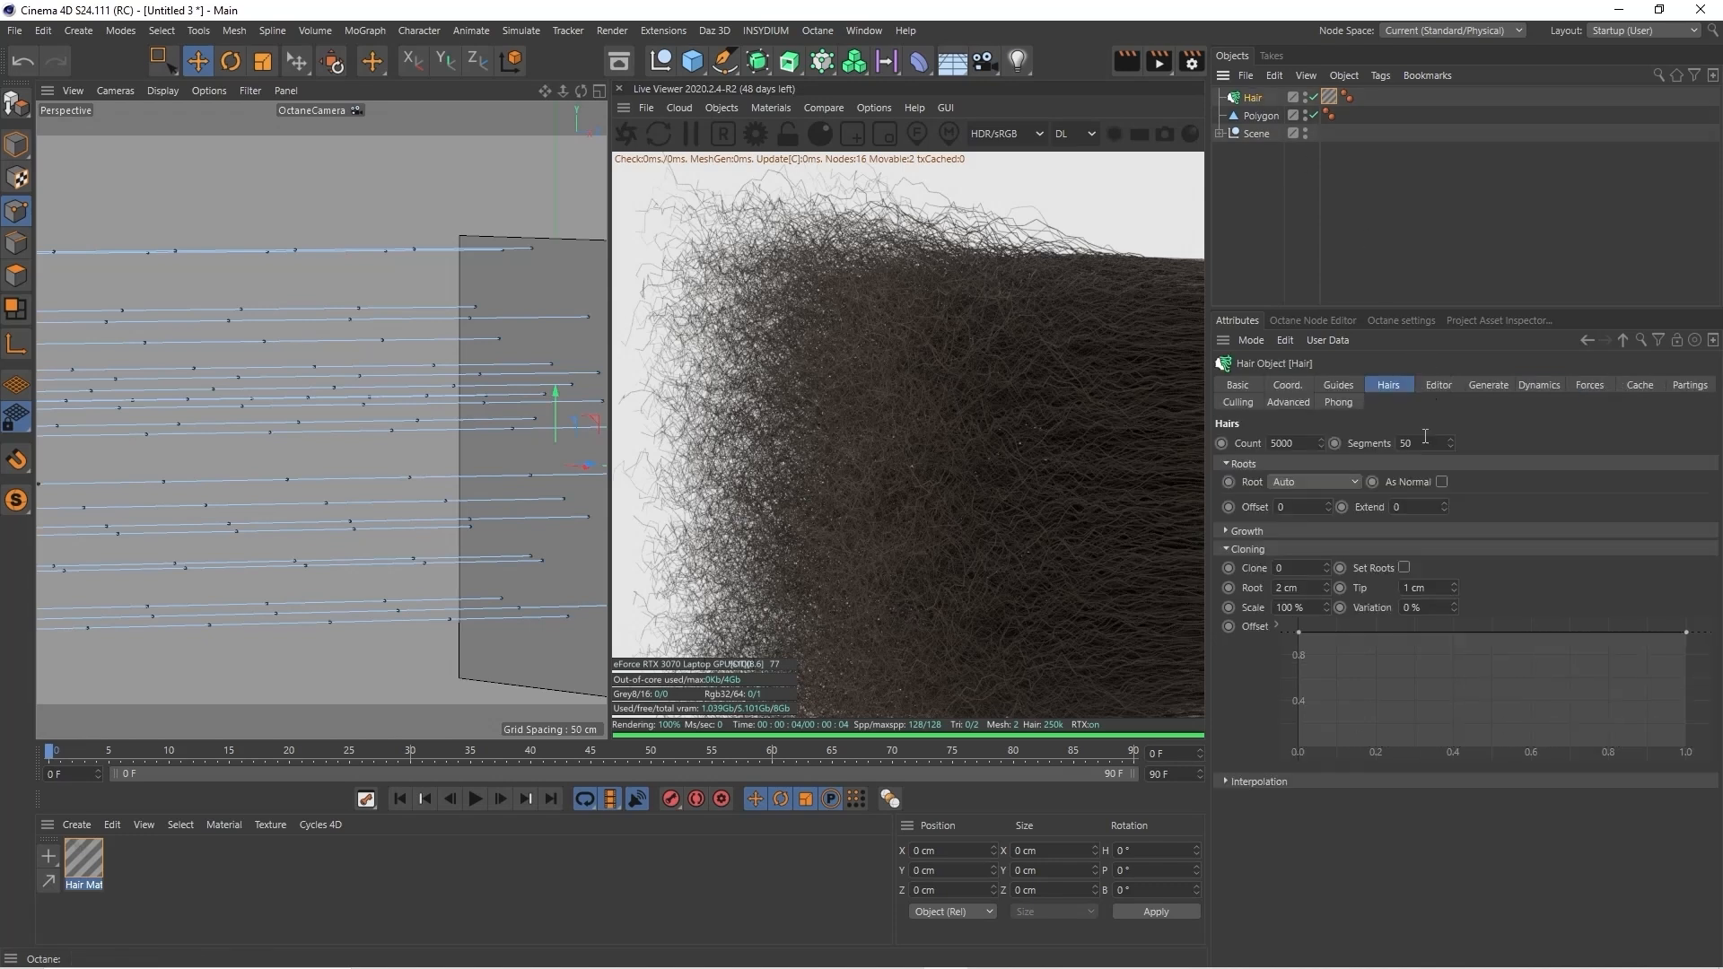
pyautogui.moveTo(1422, 442); pyautogui.dragTo(1389, 444)
pyautogui.write('200')
pyautogui.press('Return')
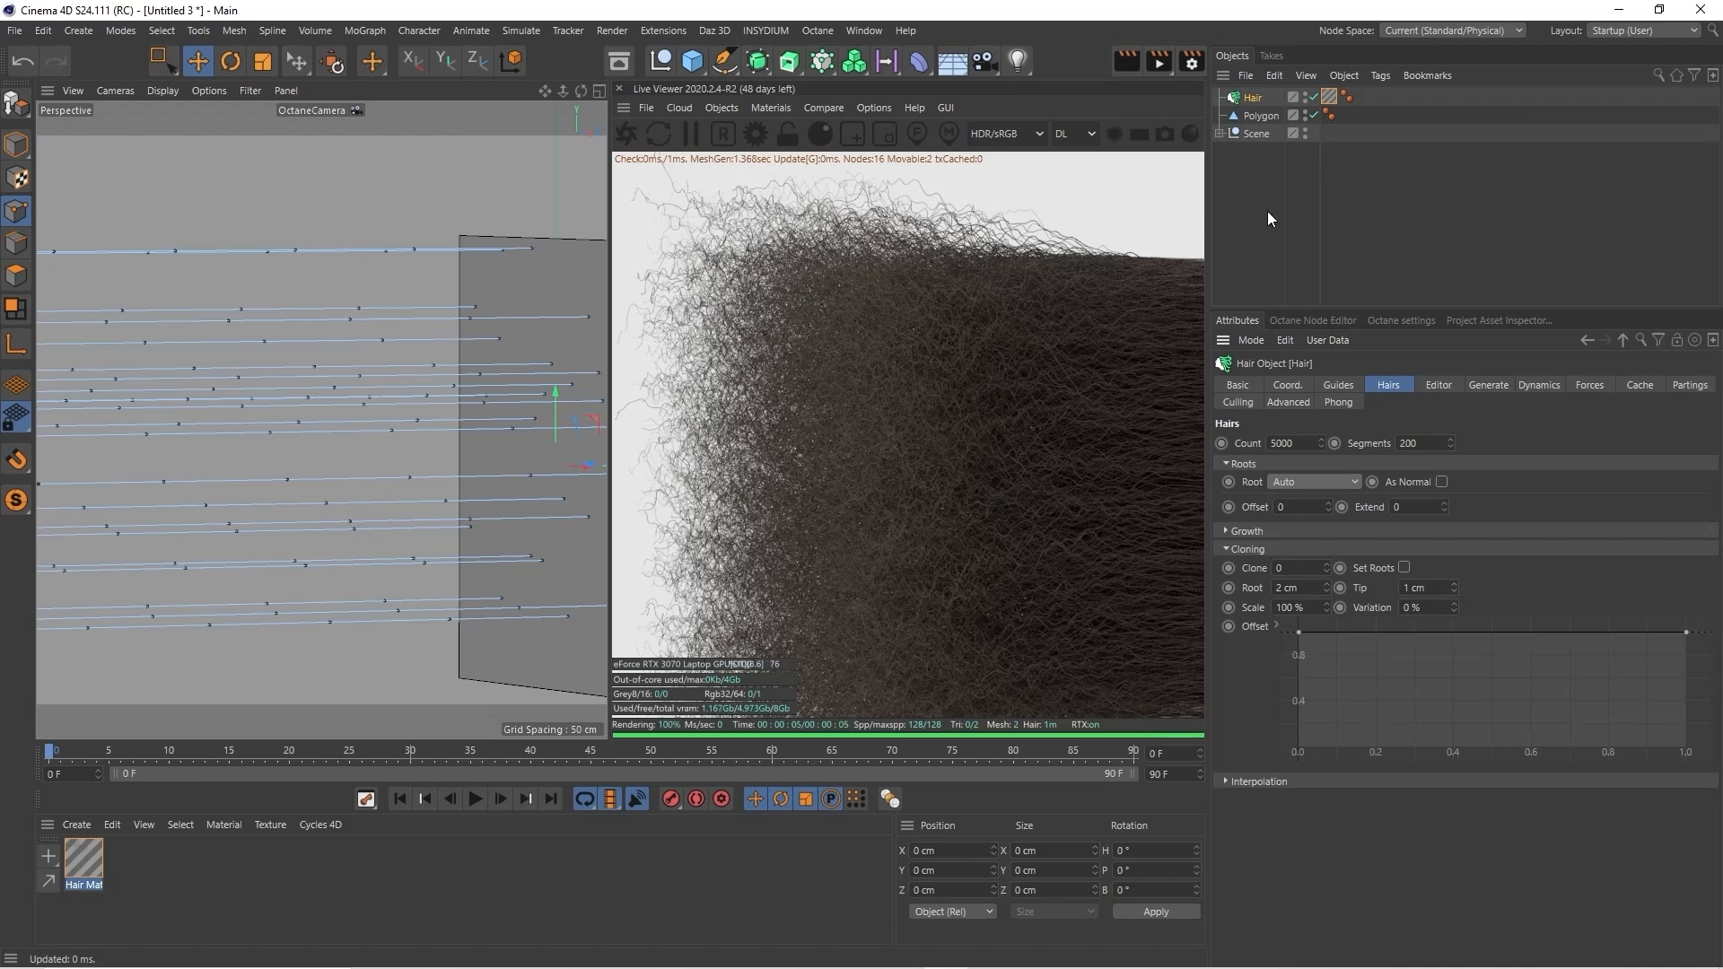
# Set the Kink Variation of the hair material to 25 %
pyautogui.click(1326, 96)
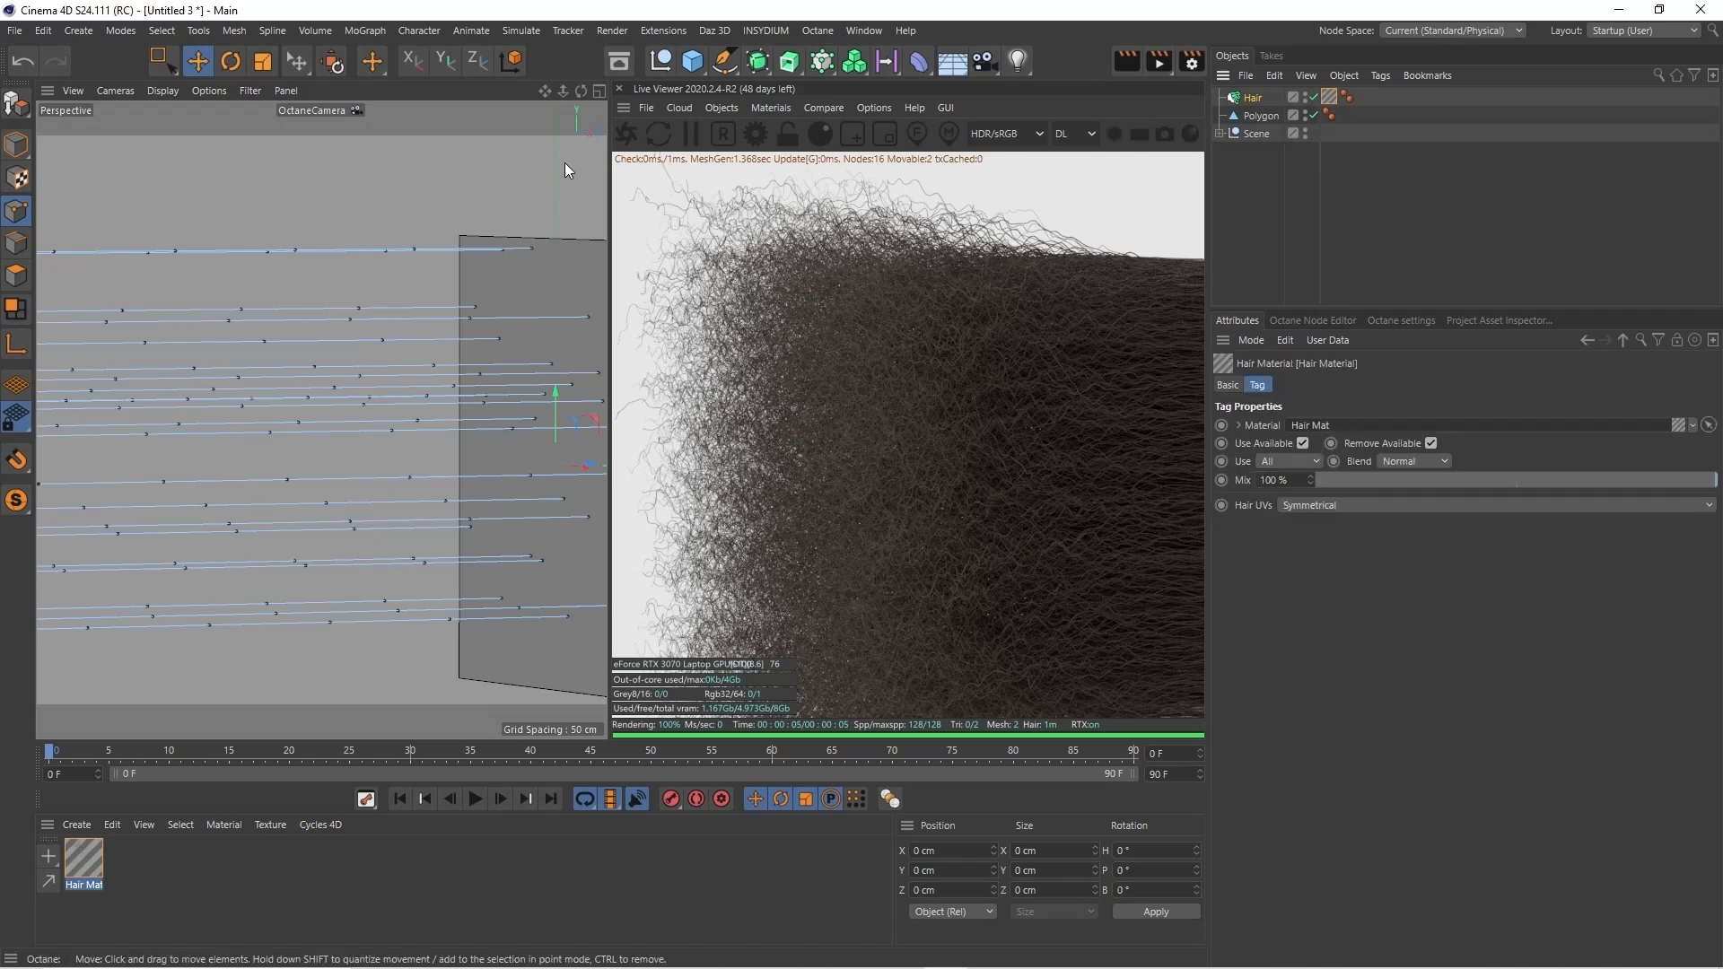
pyautogui.moveTo(563, 90); pyautogui.dragTo(561, 44)
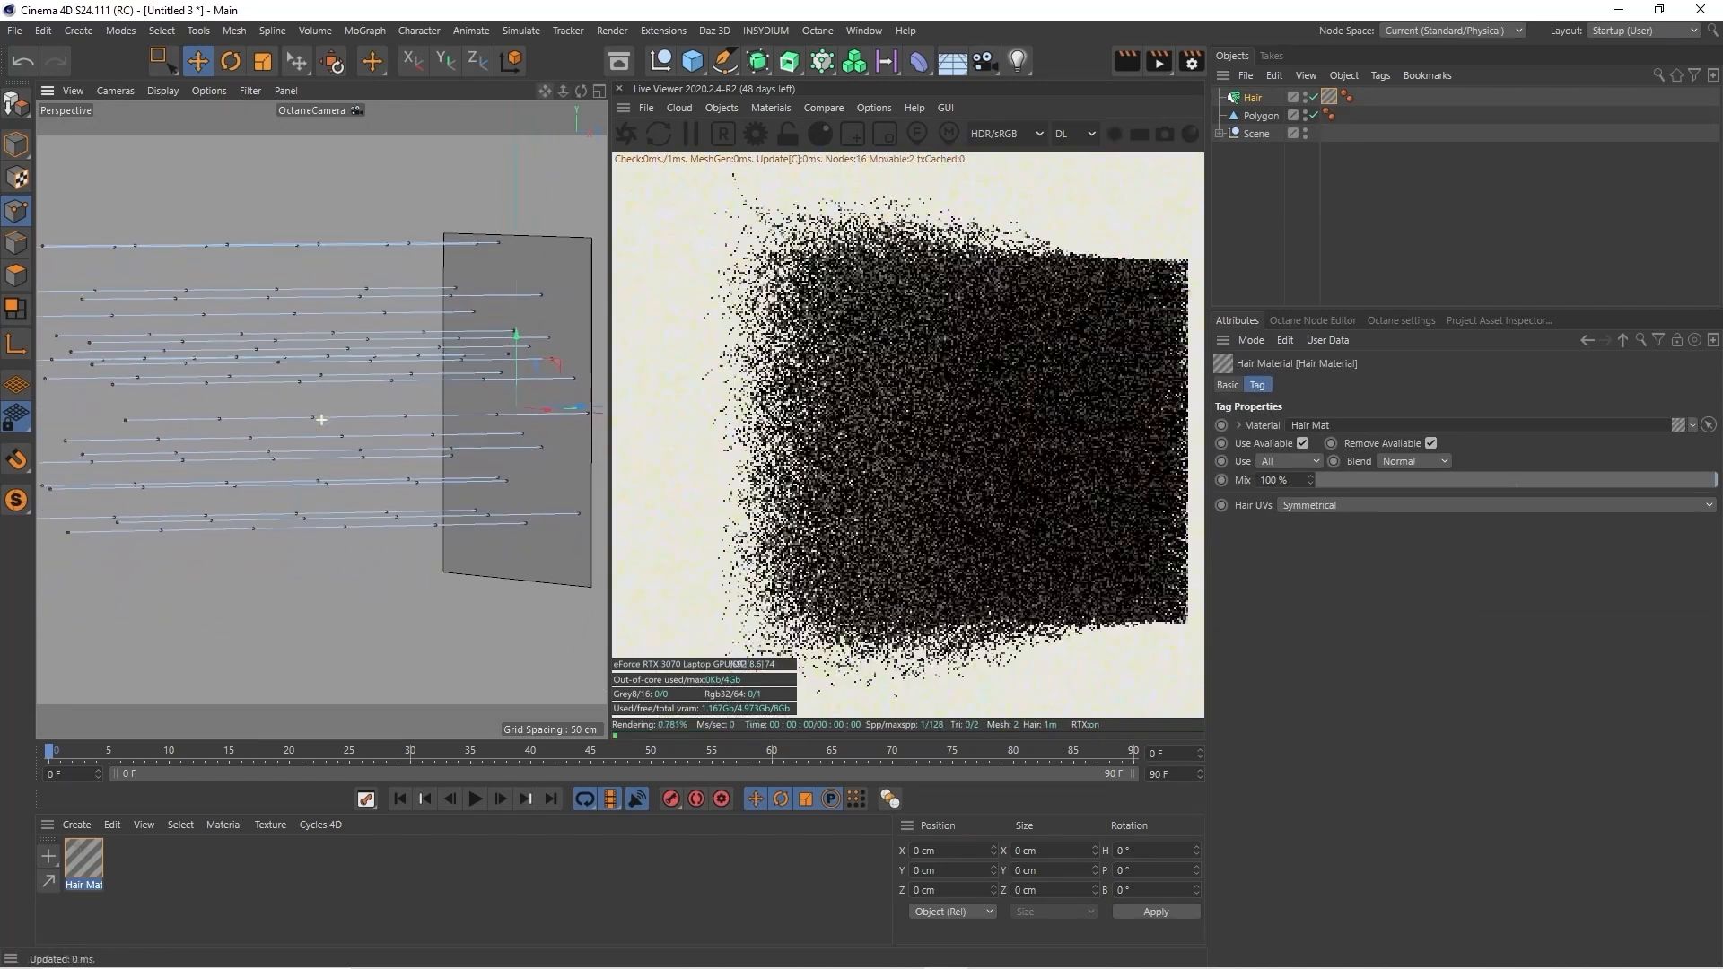
pyautogui.doubleClick(1328, 95)
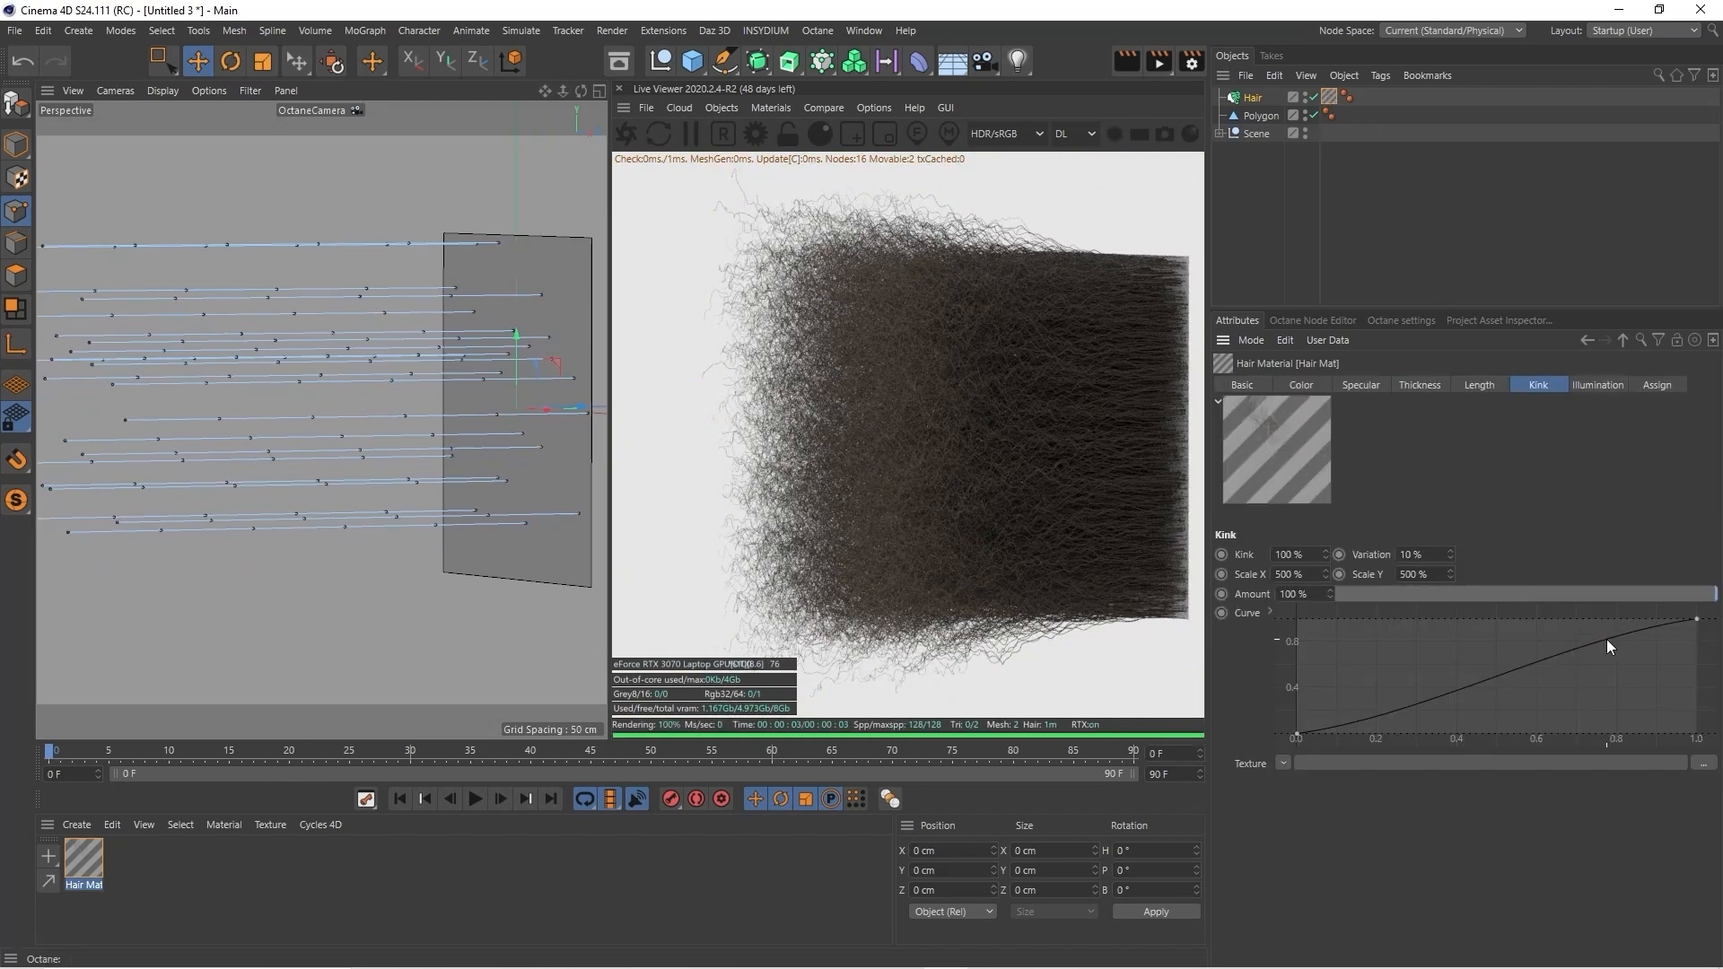
pyautogui.moveTo(1411, 555); pyautogui.dragTo(1394, 558)
pyautogui.write('25')
pyautogui.press('Tab')
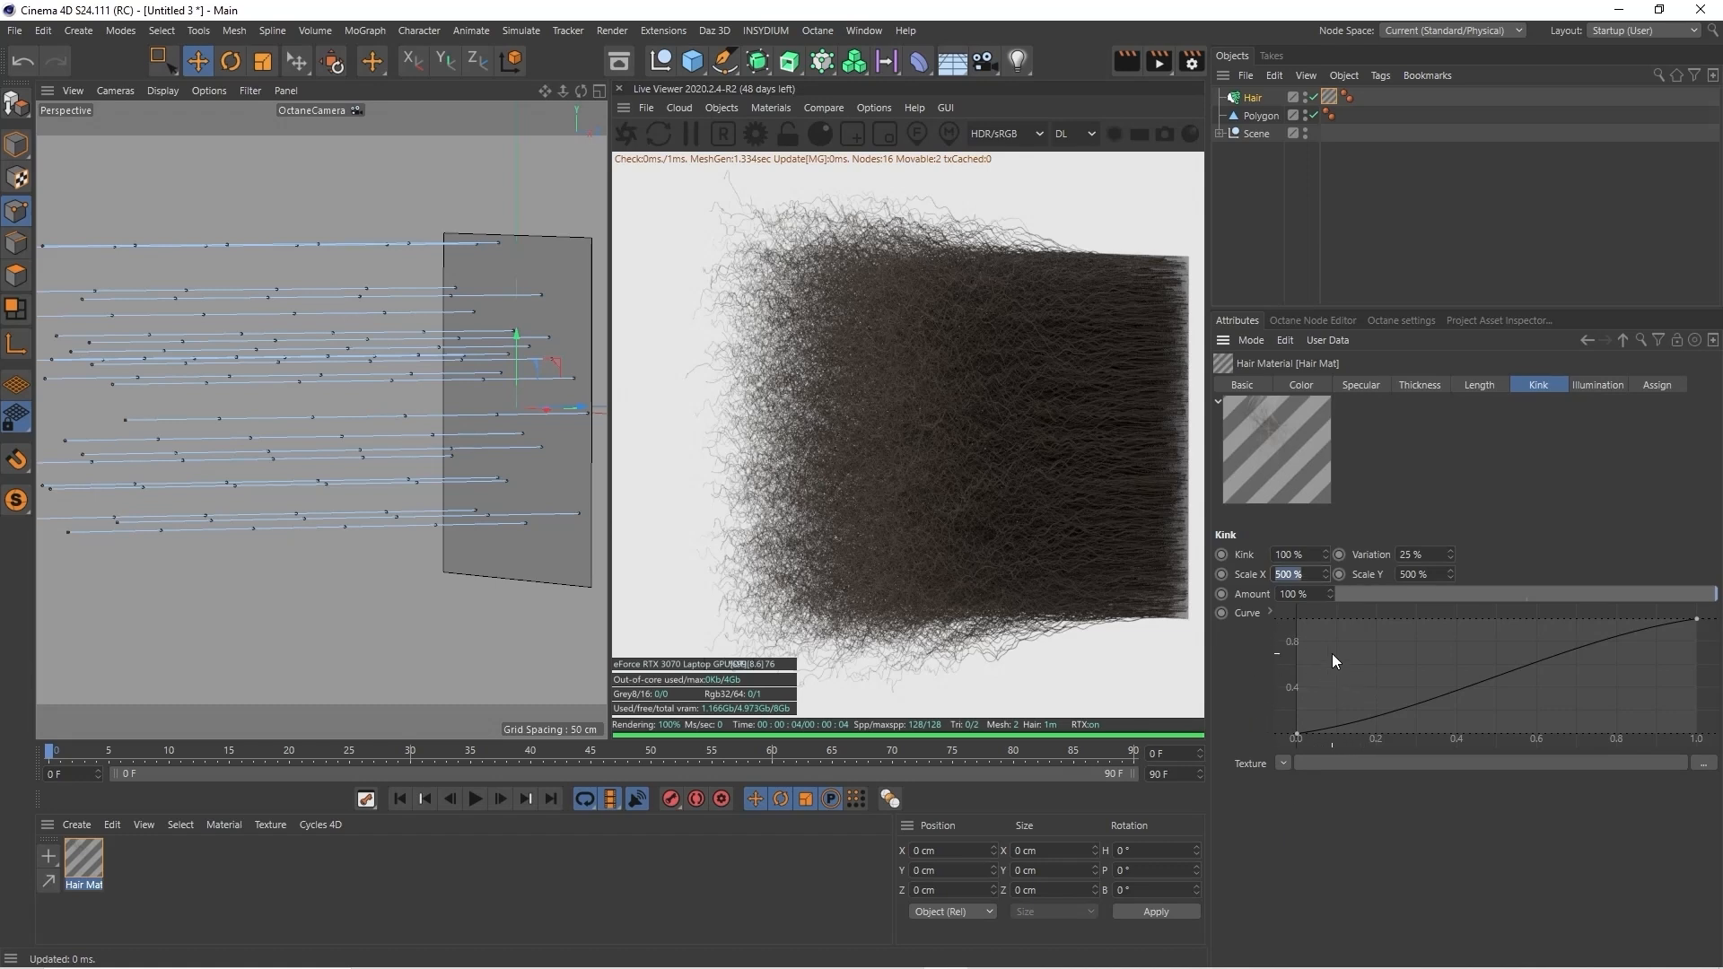
pyautogui.click(1270, 613)
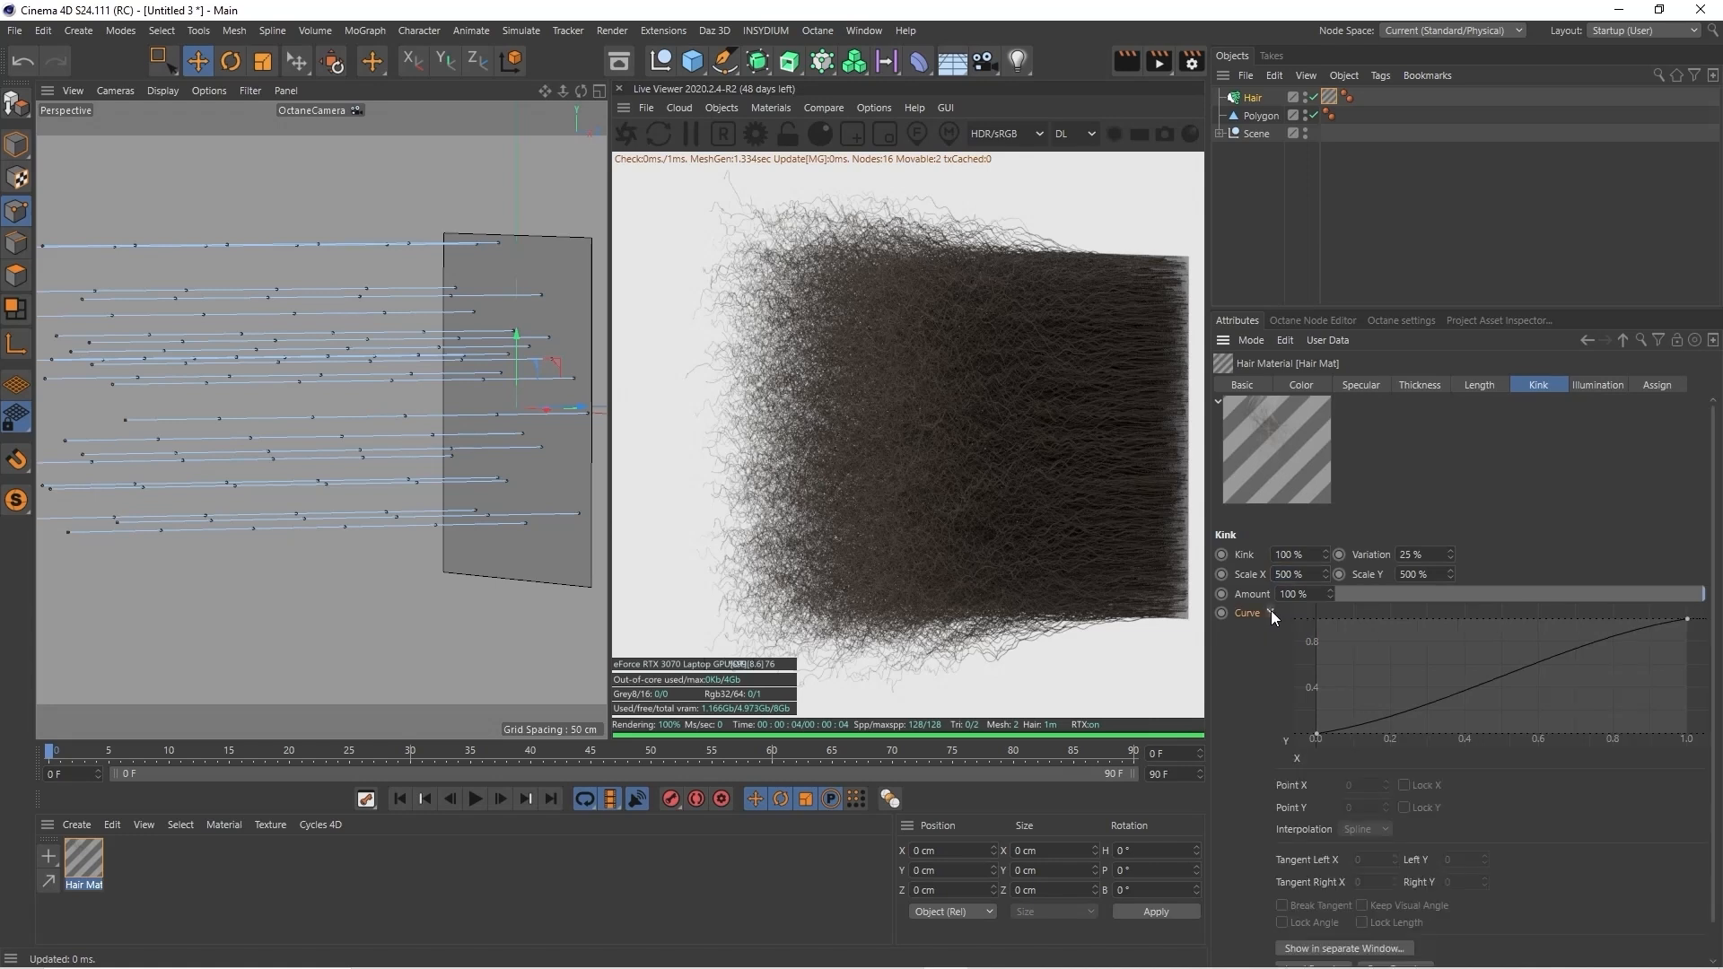
pyautogui.click(1270, 612)
pyautogui.rightClick(1388, 648)
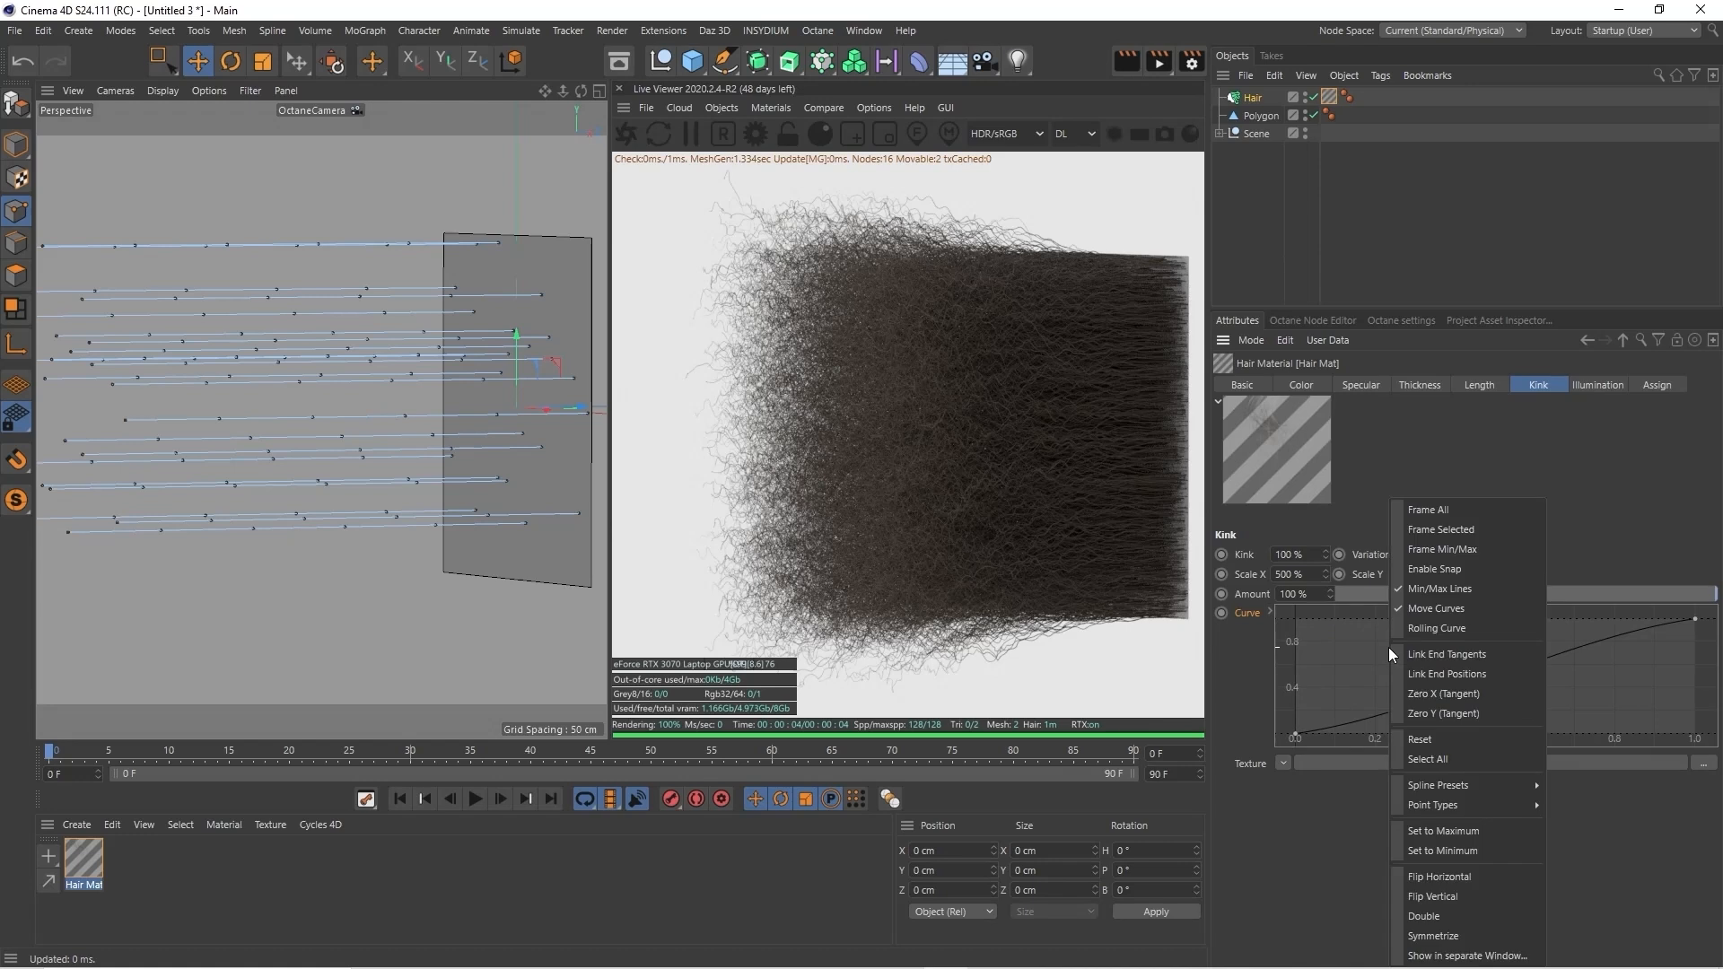
pyautogui.moveTo(1482, 781)
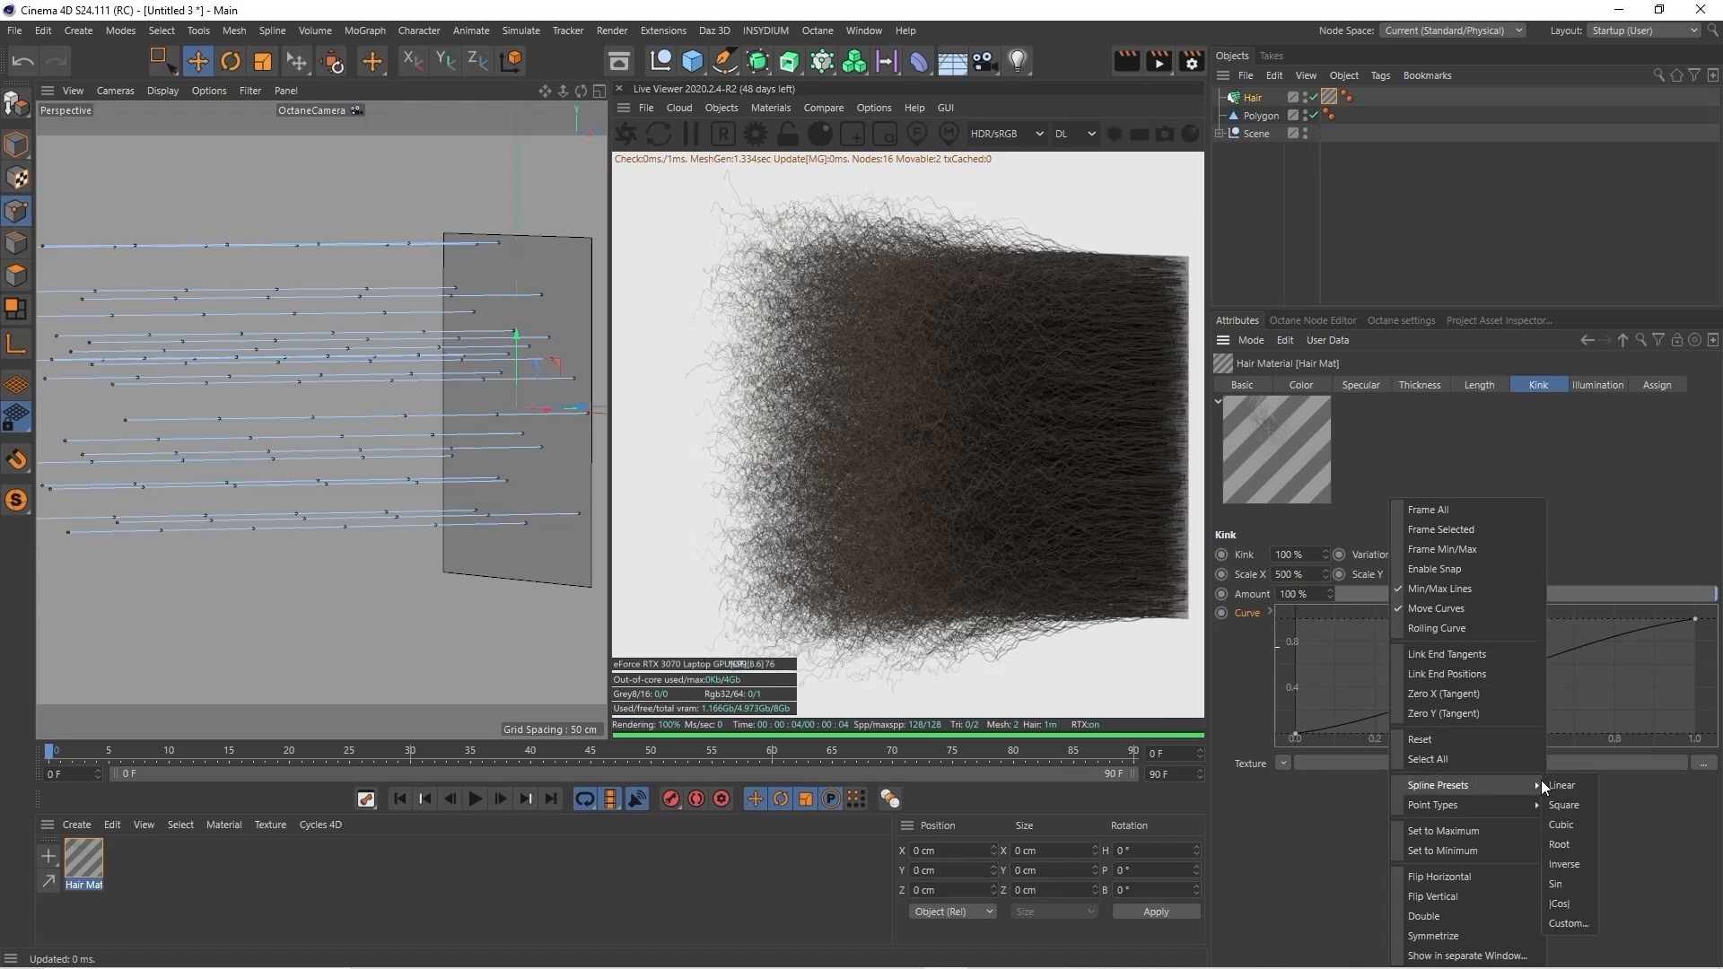
pyautogui.click(1645, 842)
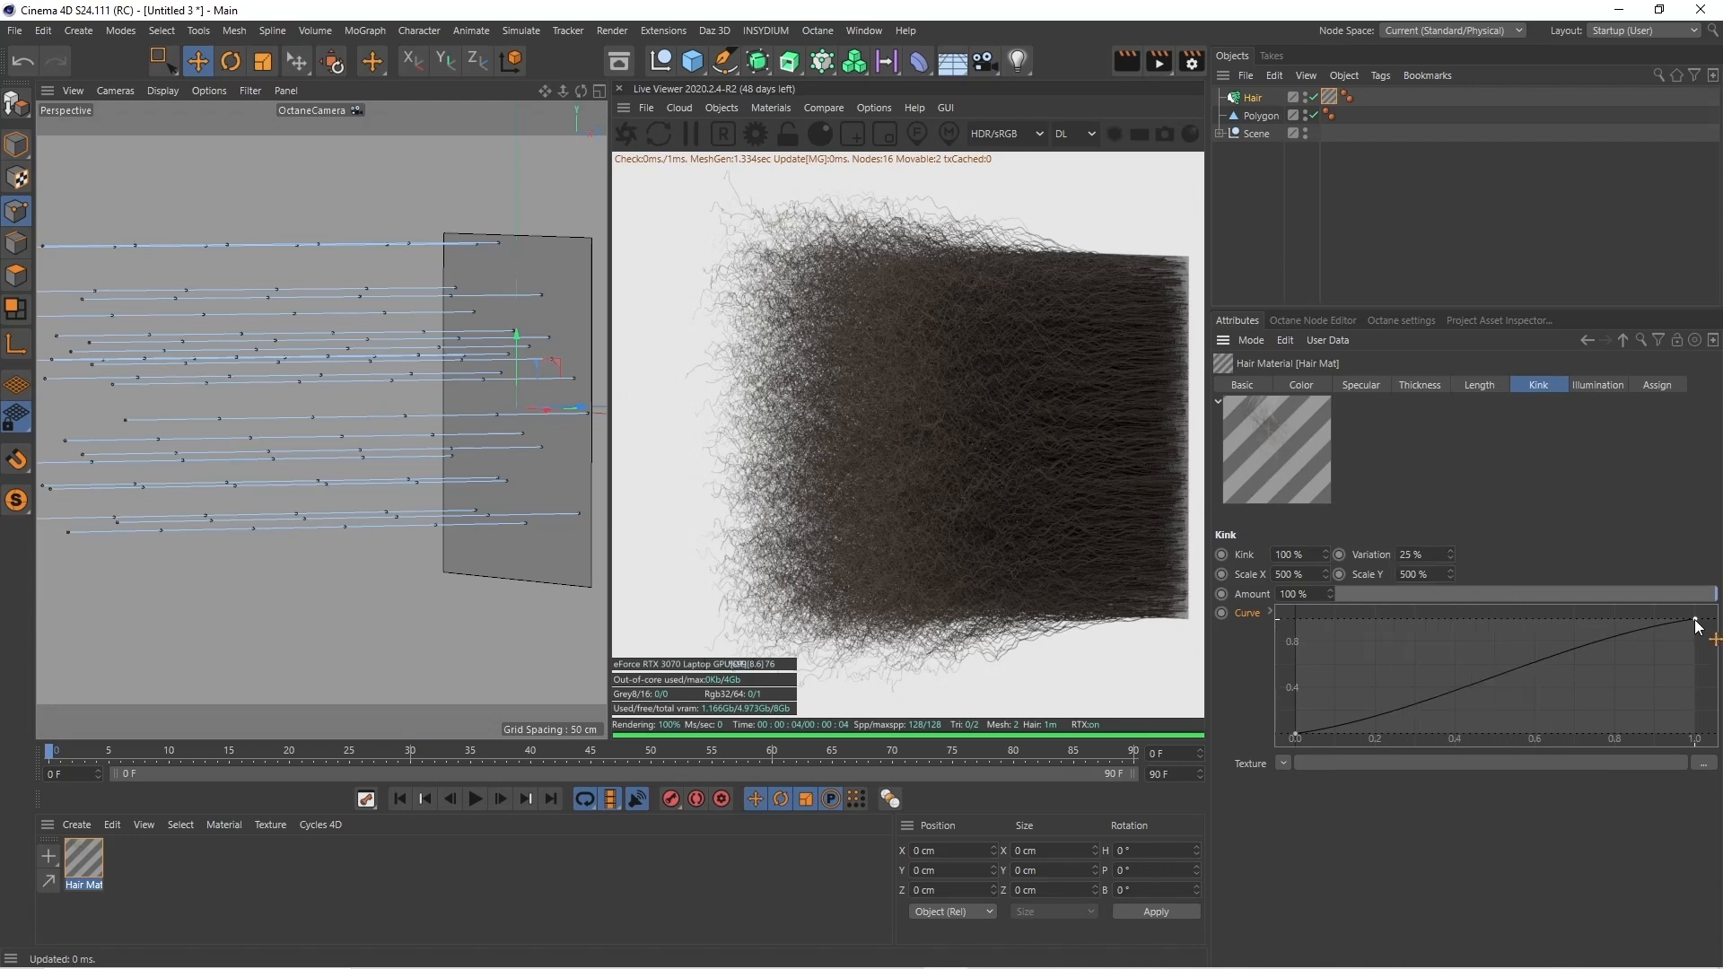
# Pull the Kink curve's end point in to about 0.4 at full height and raise its start point slightly
pyautogui.moveTo(1694, 620); pyautogui.dragTo(1665, 616)
pyautogui.moveTo(1508, 619); pyautogui.dragTo(1457, 618)
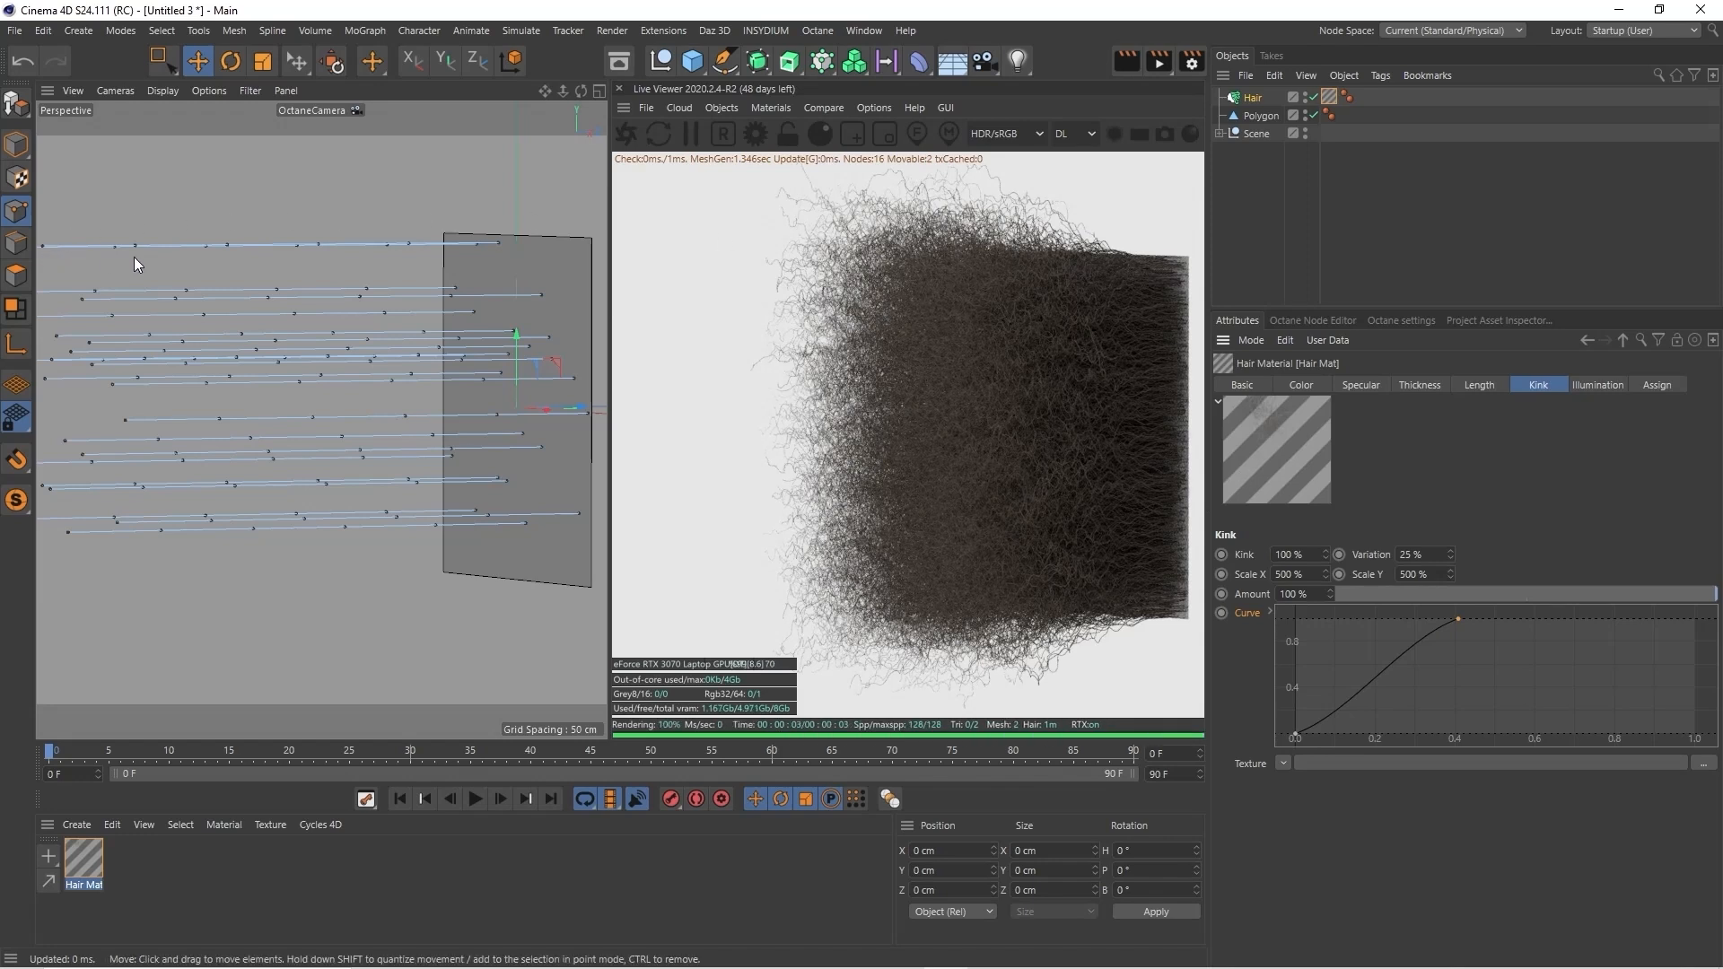
pyautogui.moveTo(581, 91); pyautogui.dragTo(497, 81)
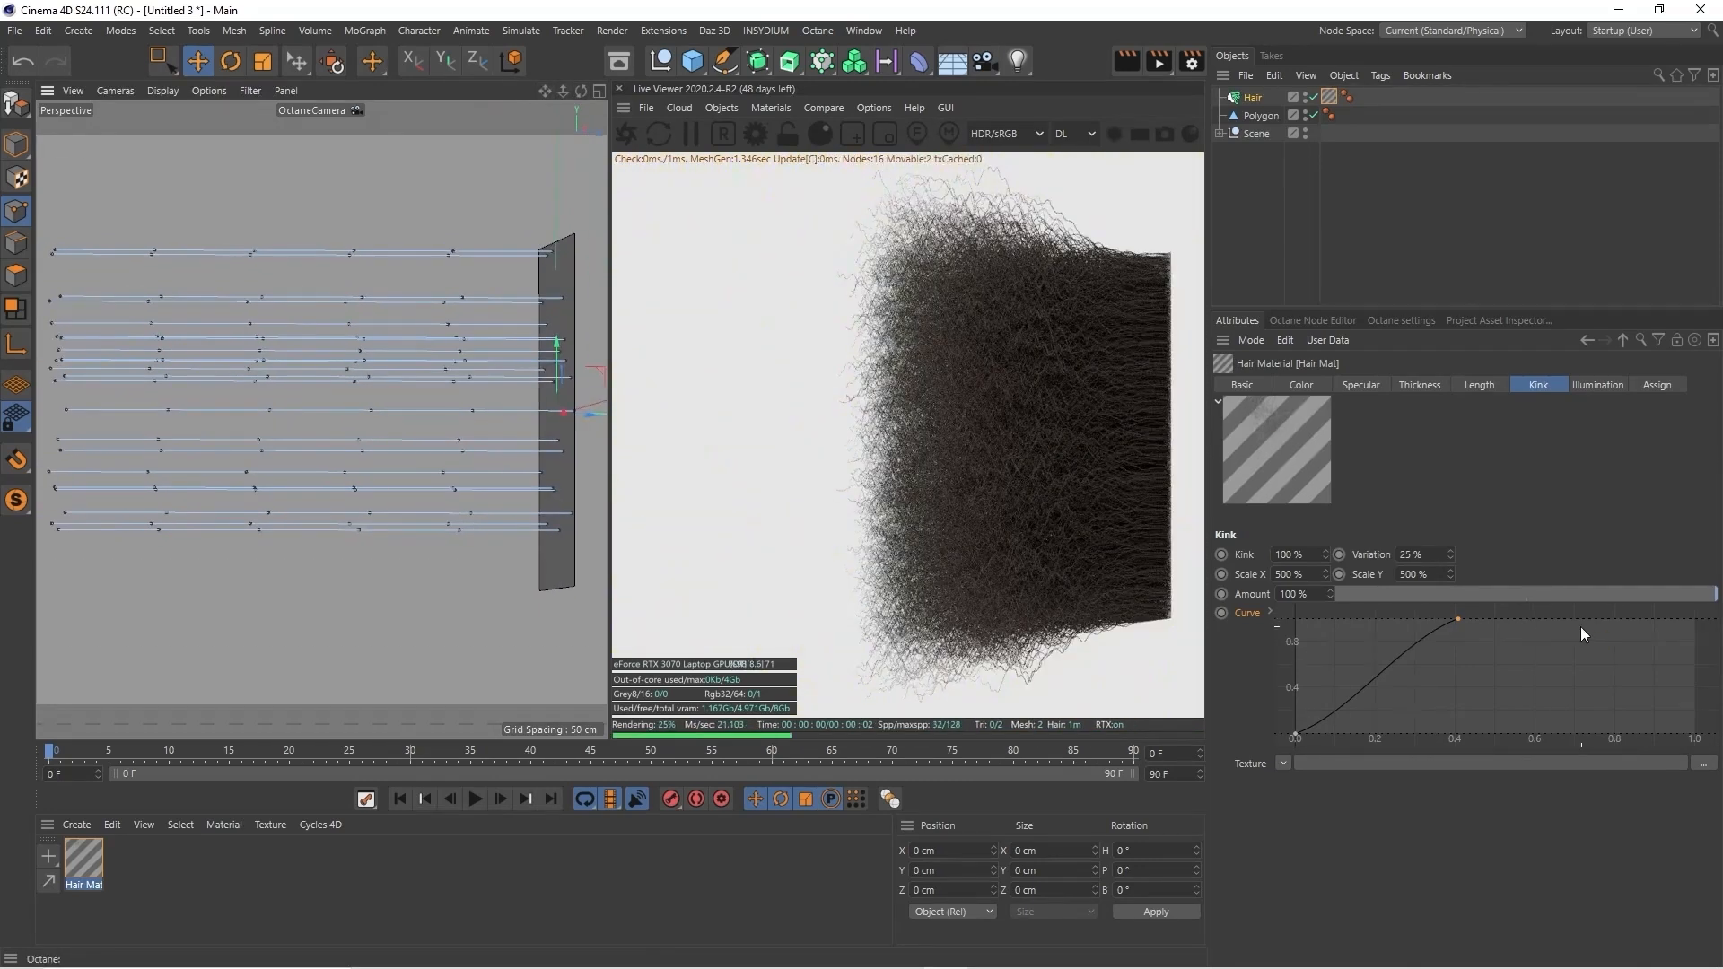
pyautogui.click(1293, 737)
pyautogui.moveTo(1287, 729); pyautogui.dragTo(1281, 722)
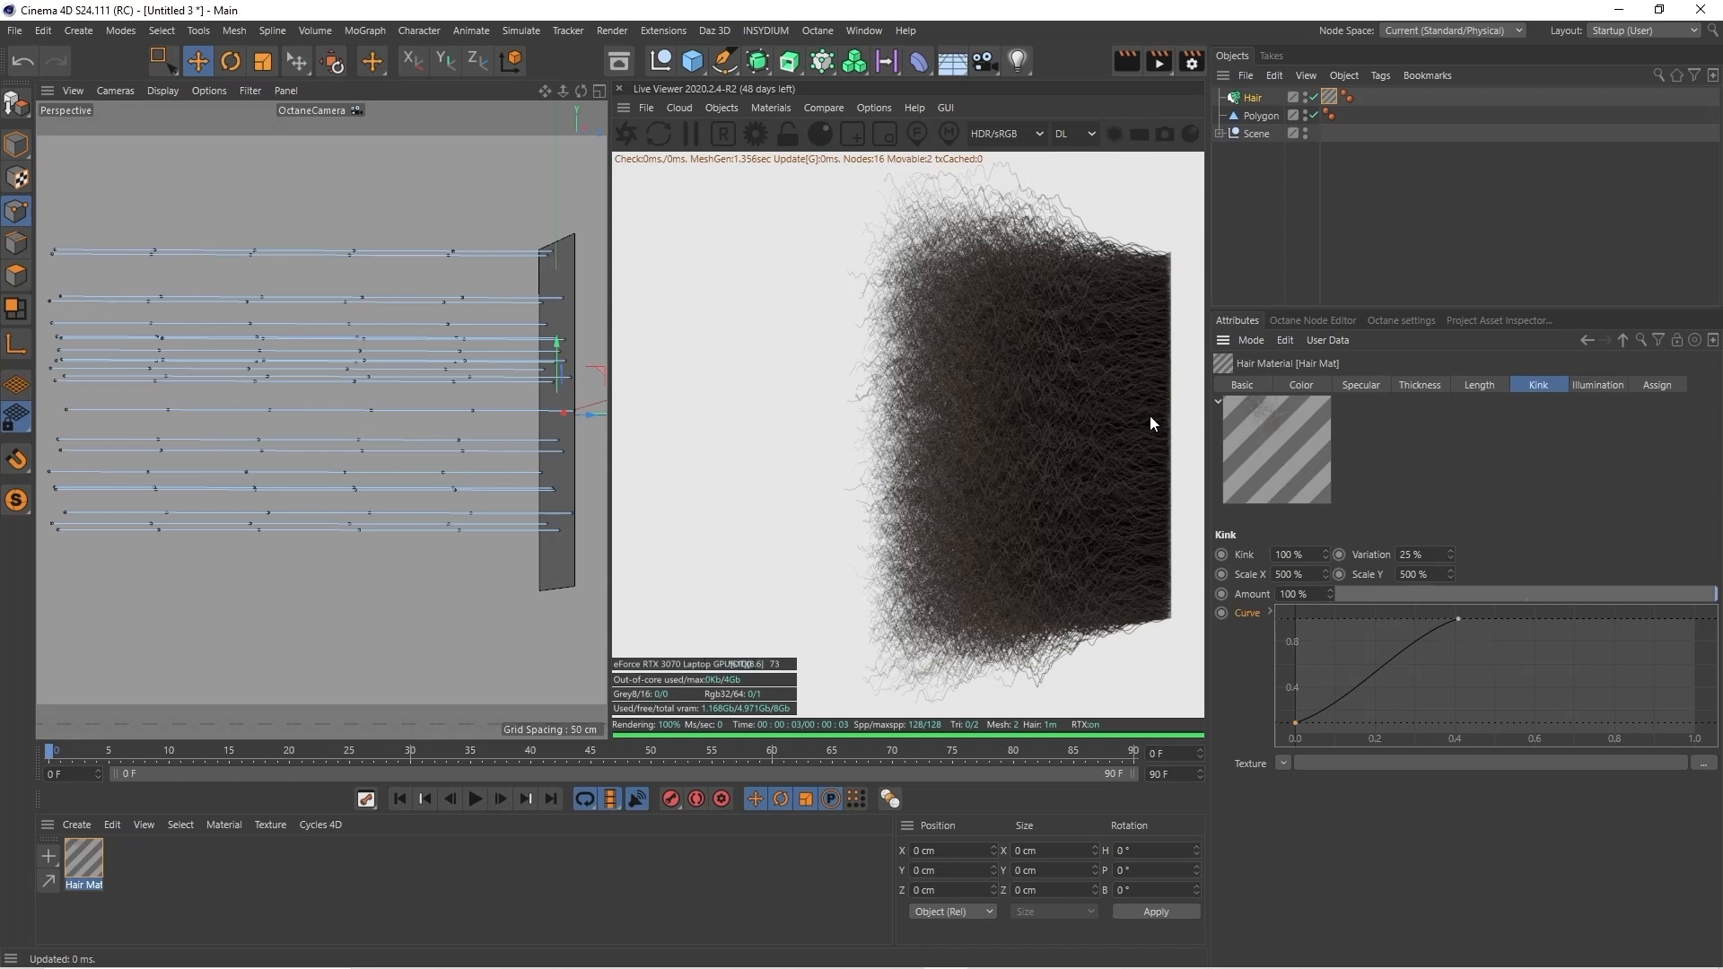
# Disable Kink and enable Clump on the hair material, and show its Clump settings
pyautogui.click(1240, 384)
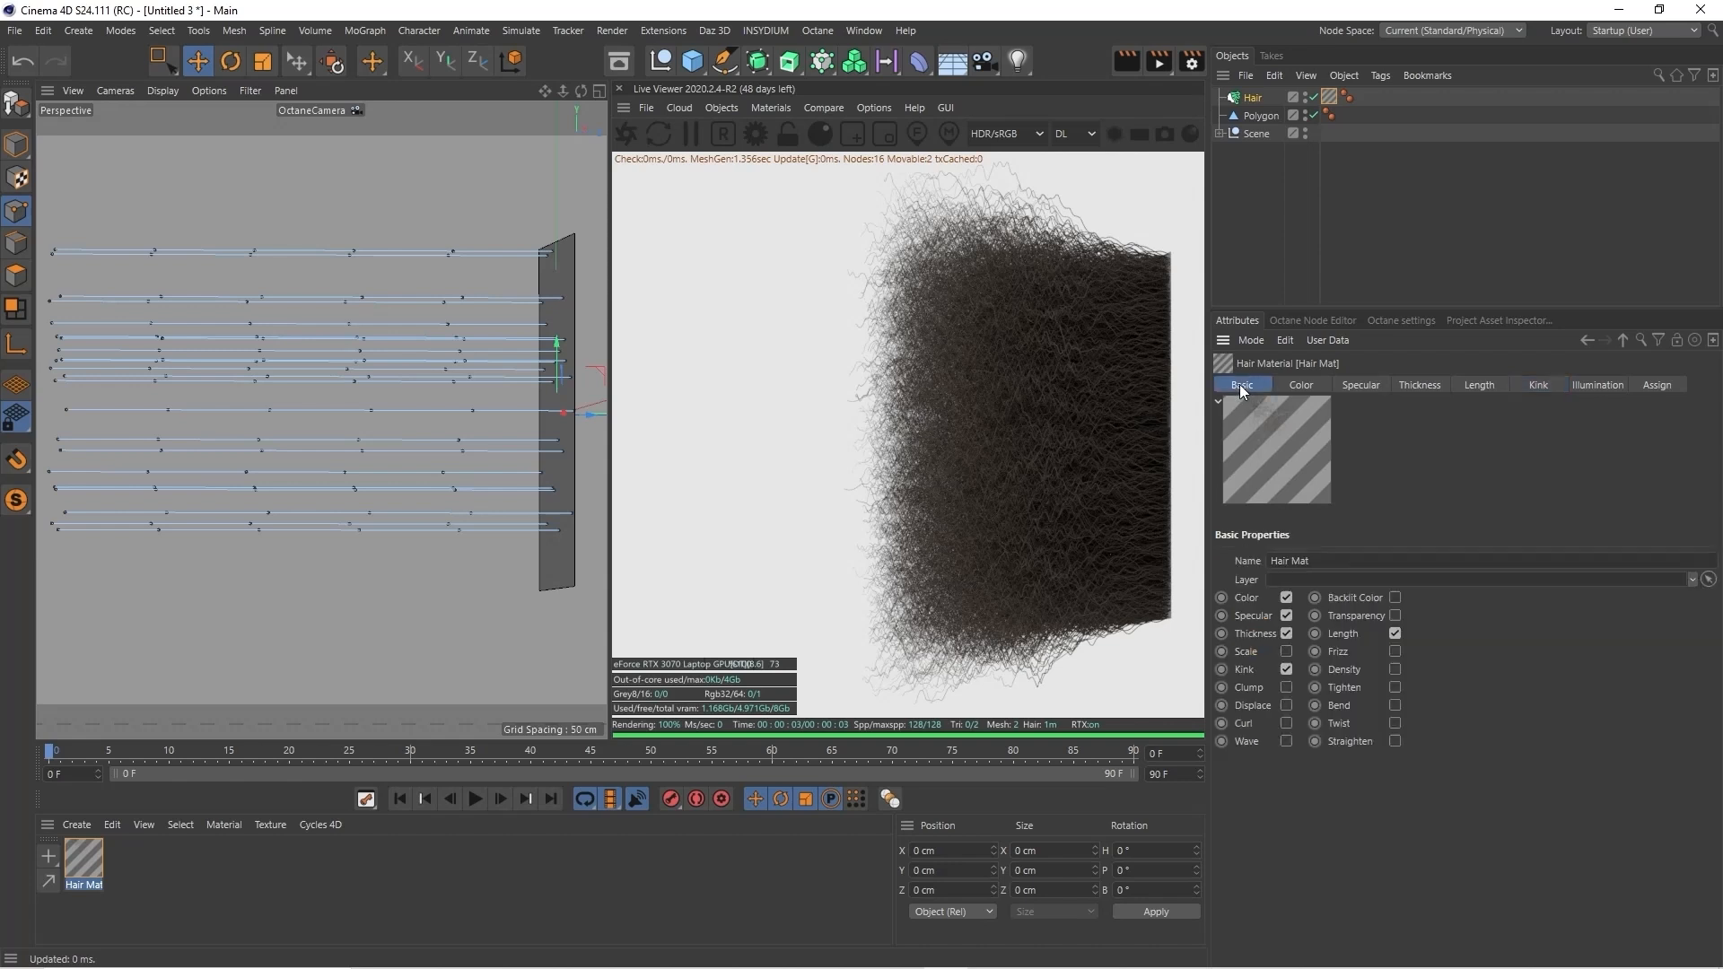
pyautogui.click(1286, 670)
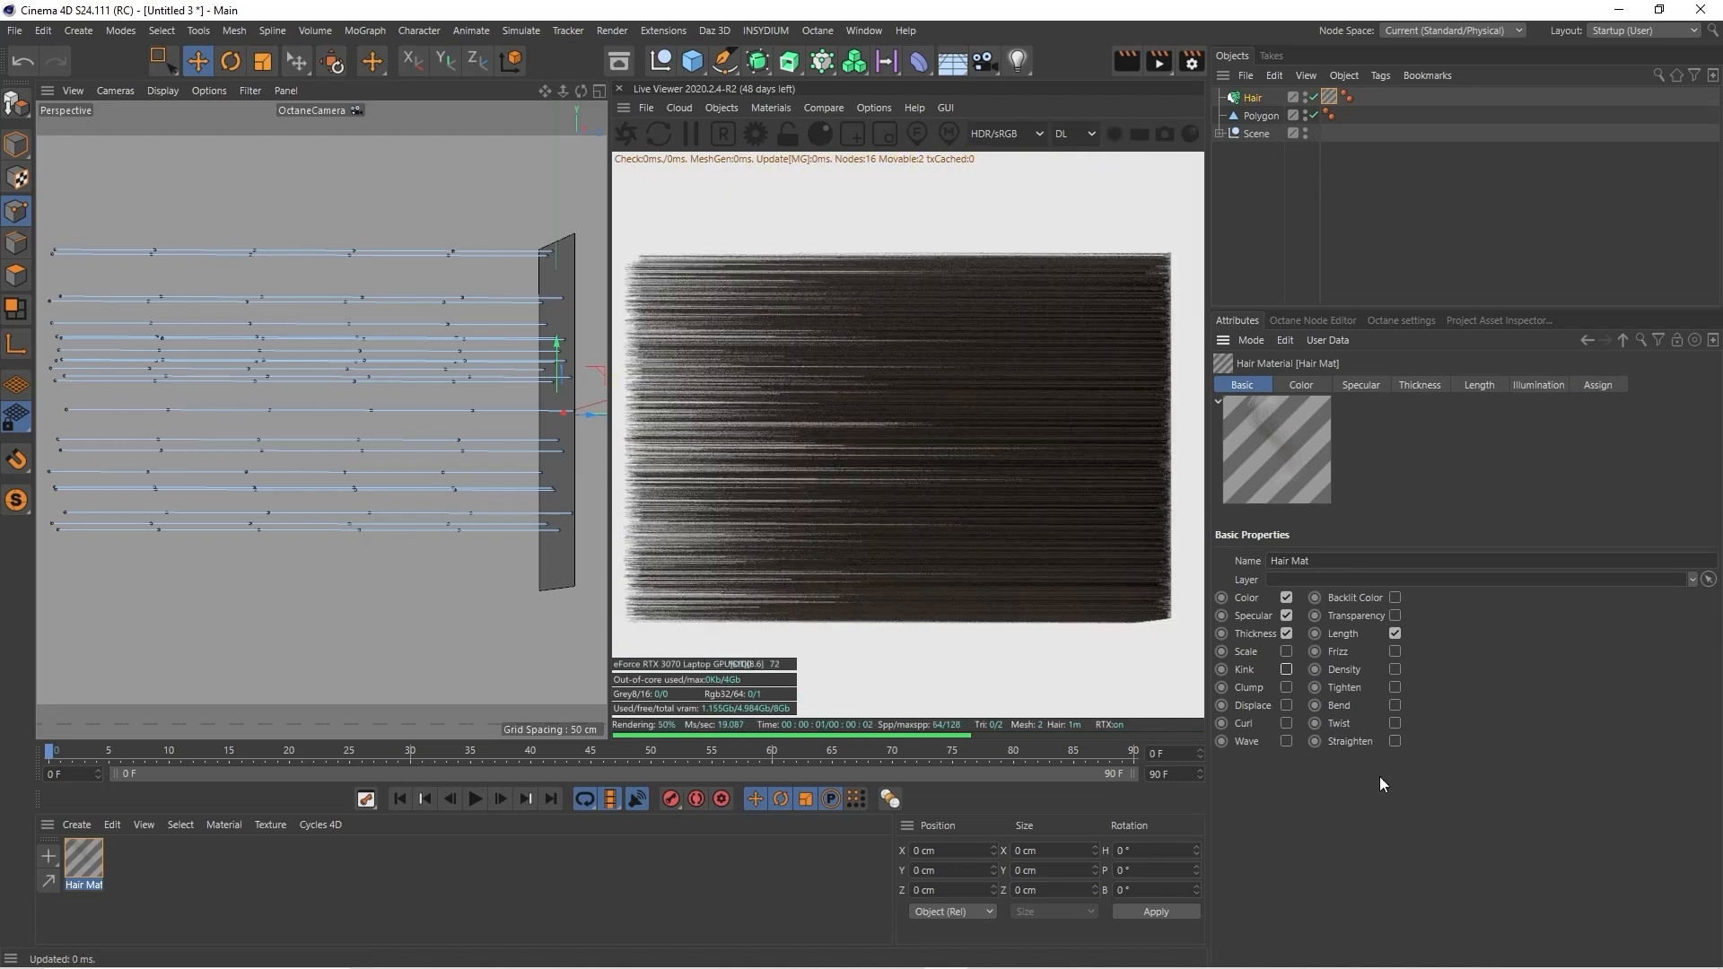
pyautogui.click(1286, 688)
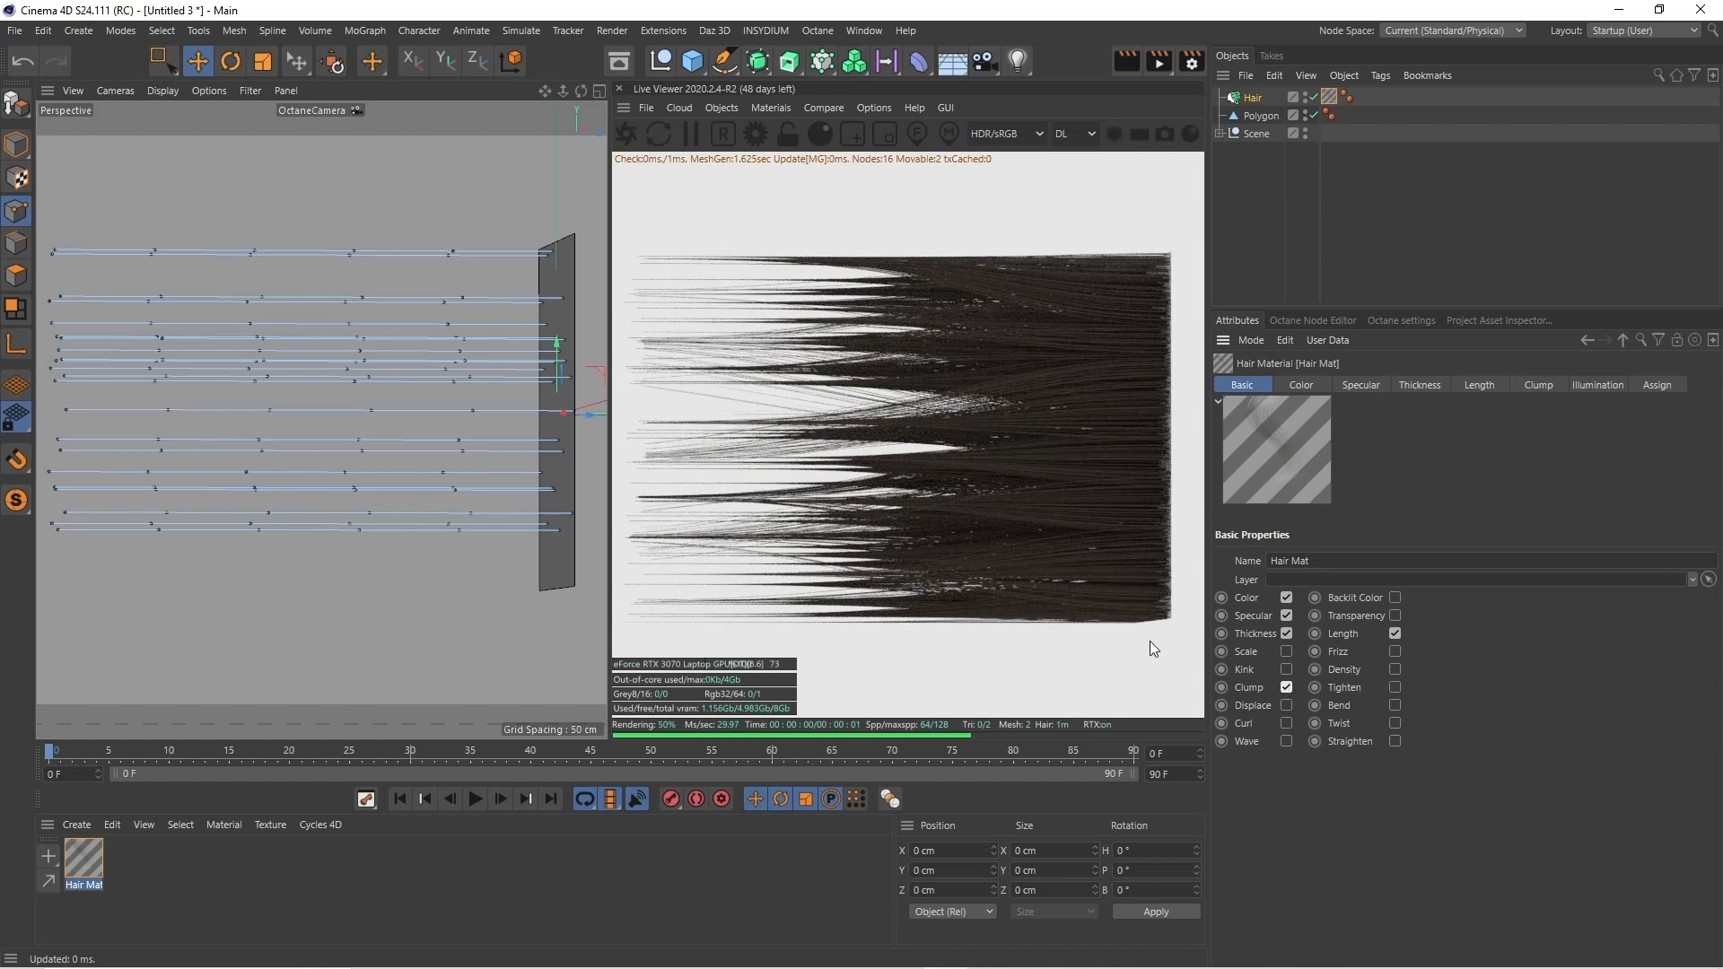
pyautogui.moveTo(582, 92); pyautogui.dragTo(609, 102)
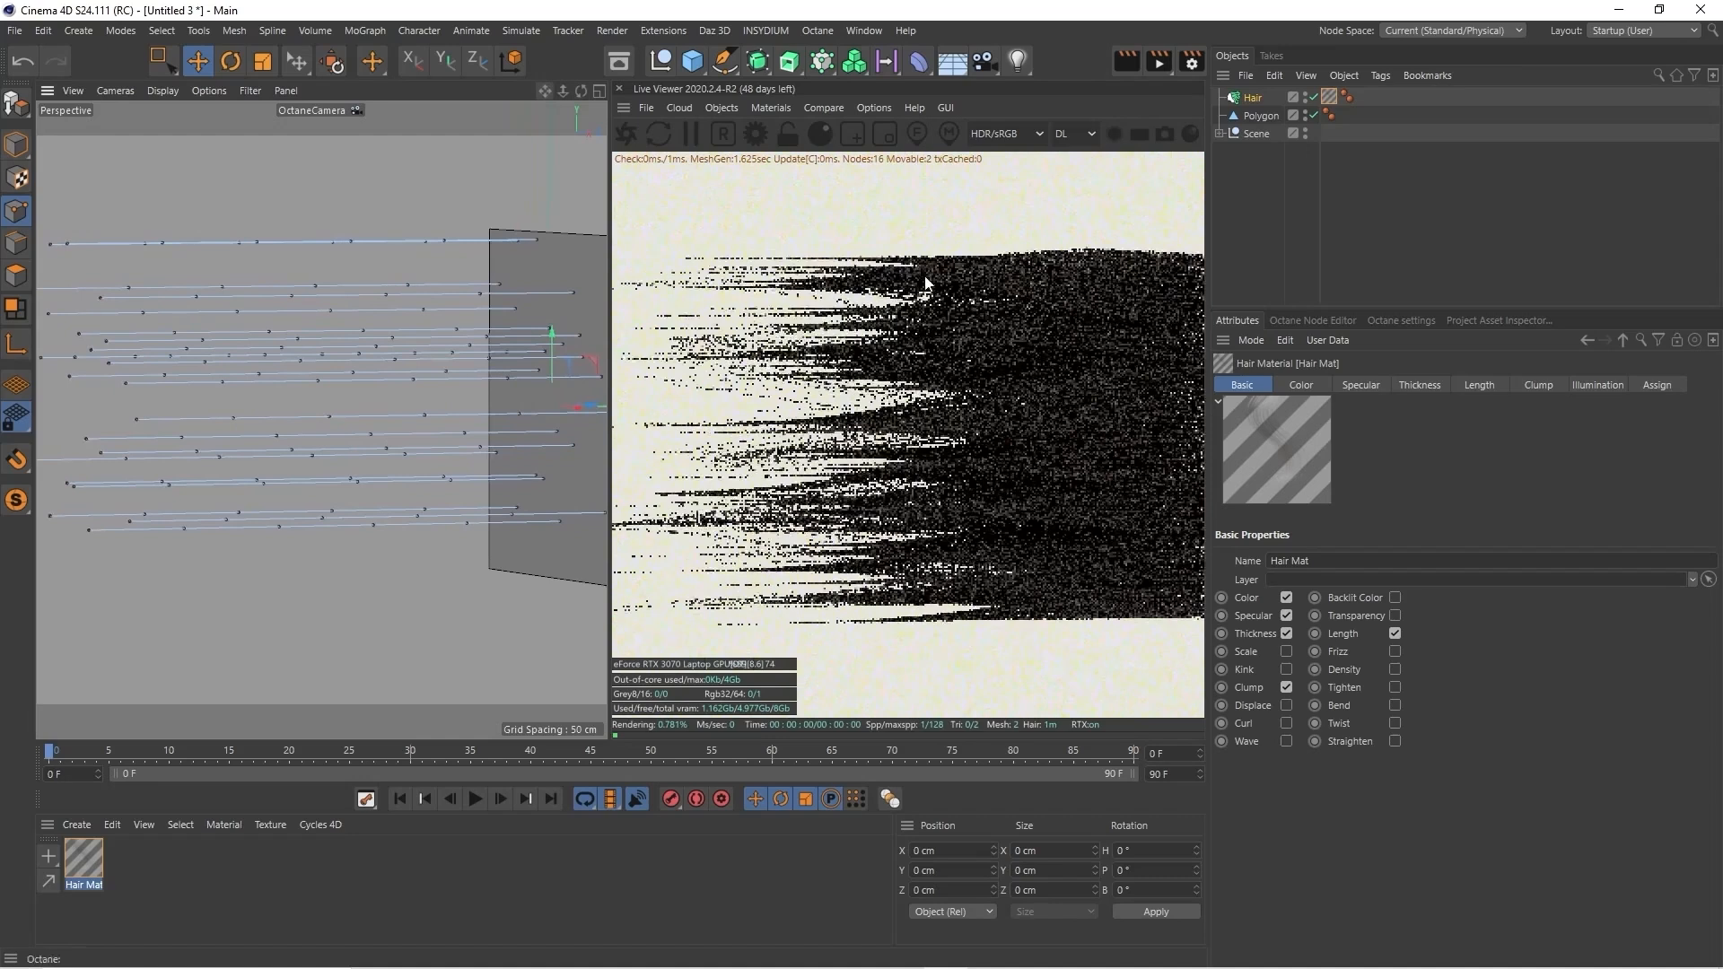
pyautogui.click(1539, 385)
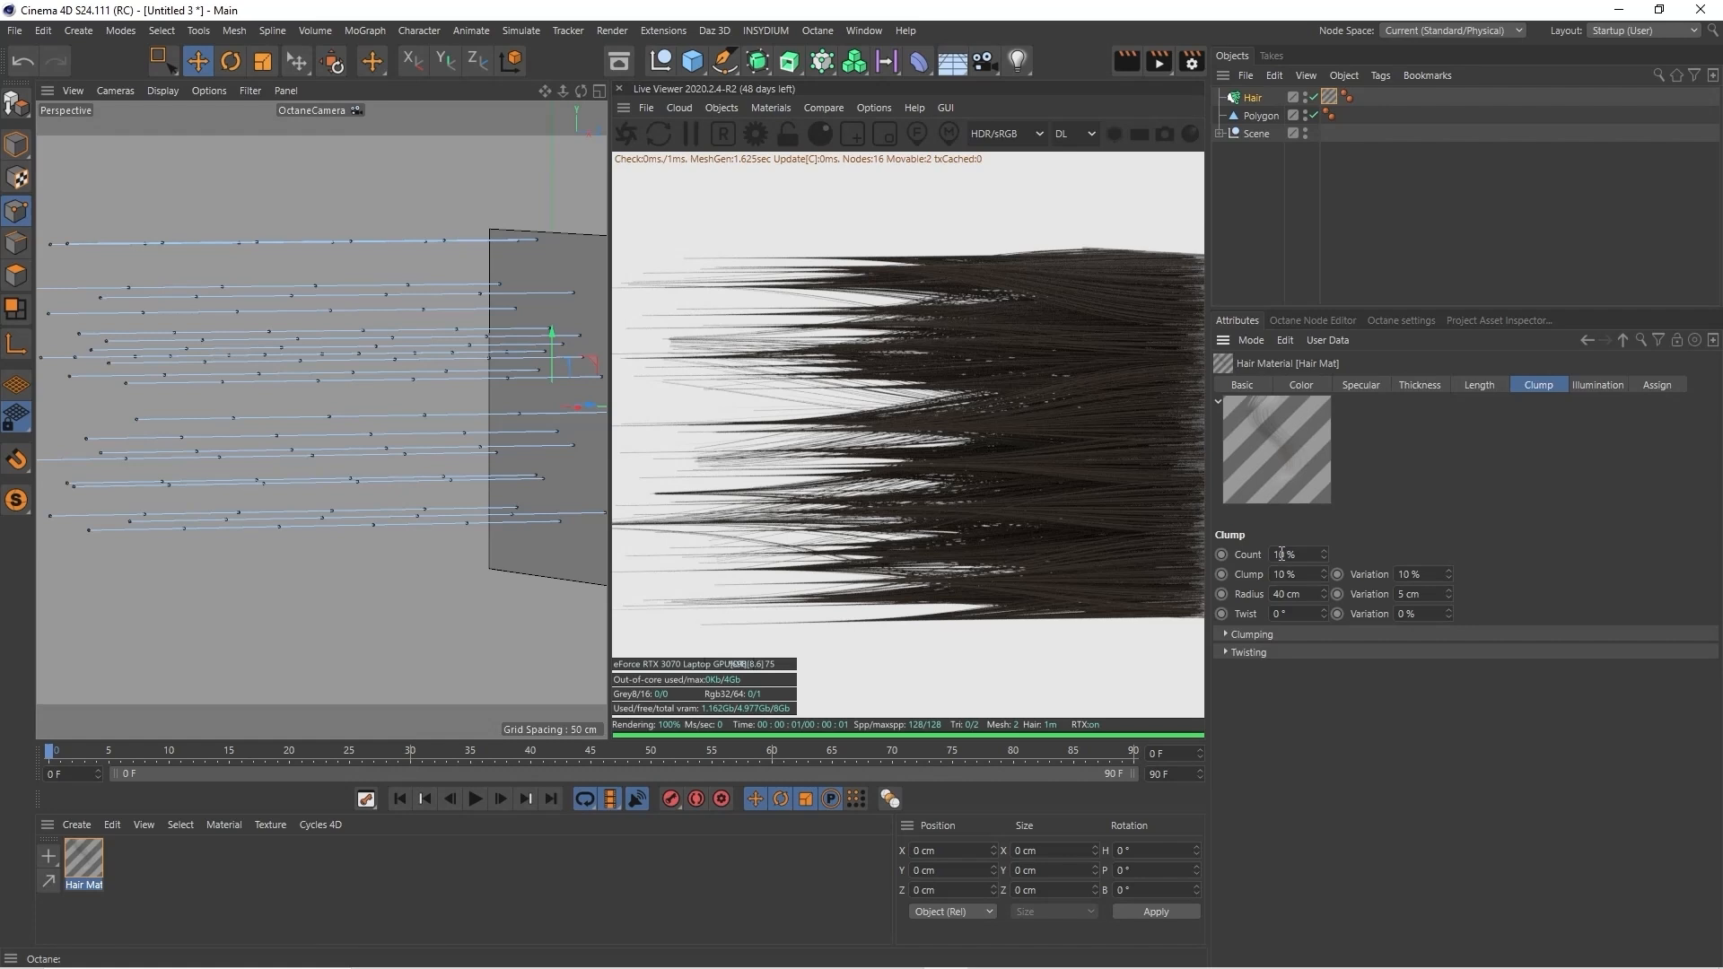
# Try a clump Count of 100 % and of 1 %, and set it back to 10 %
pyautogui.write('0')
pyautogui.press('Return')
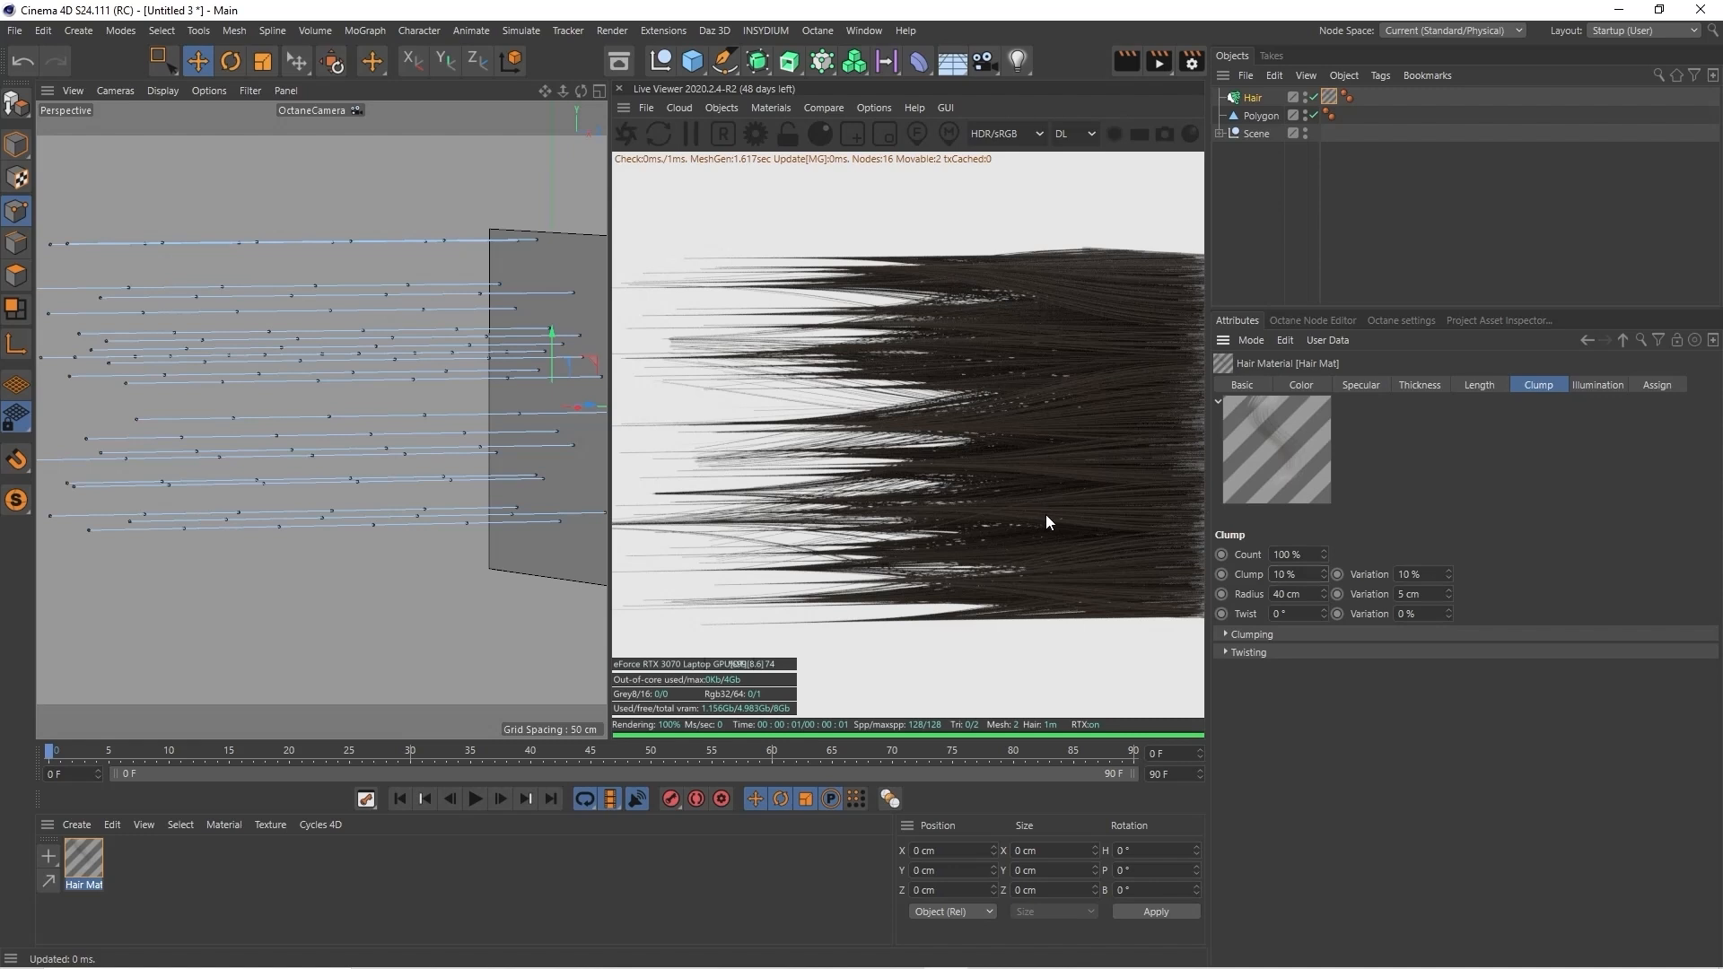
pyautogui.click(1278, 555)
pyautogui.write('1')
pyautogui.press('Return')
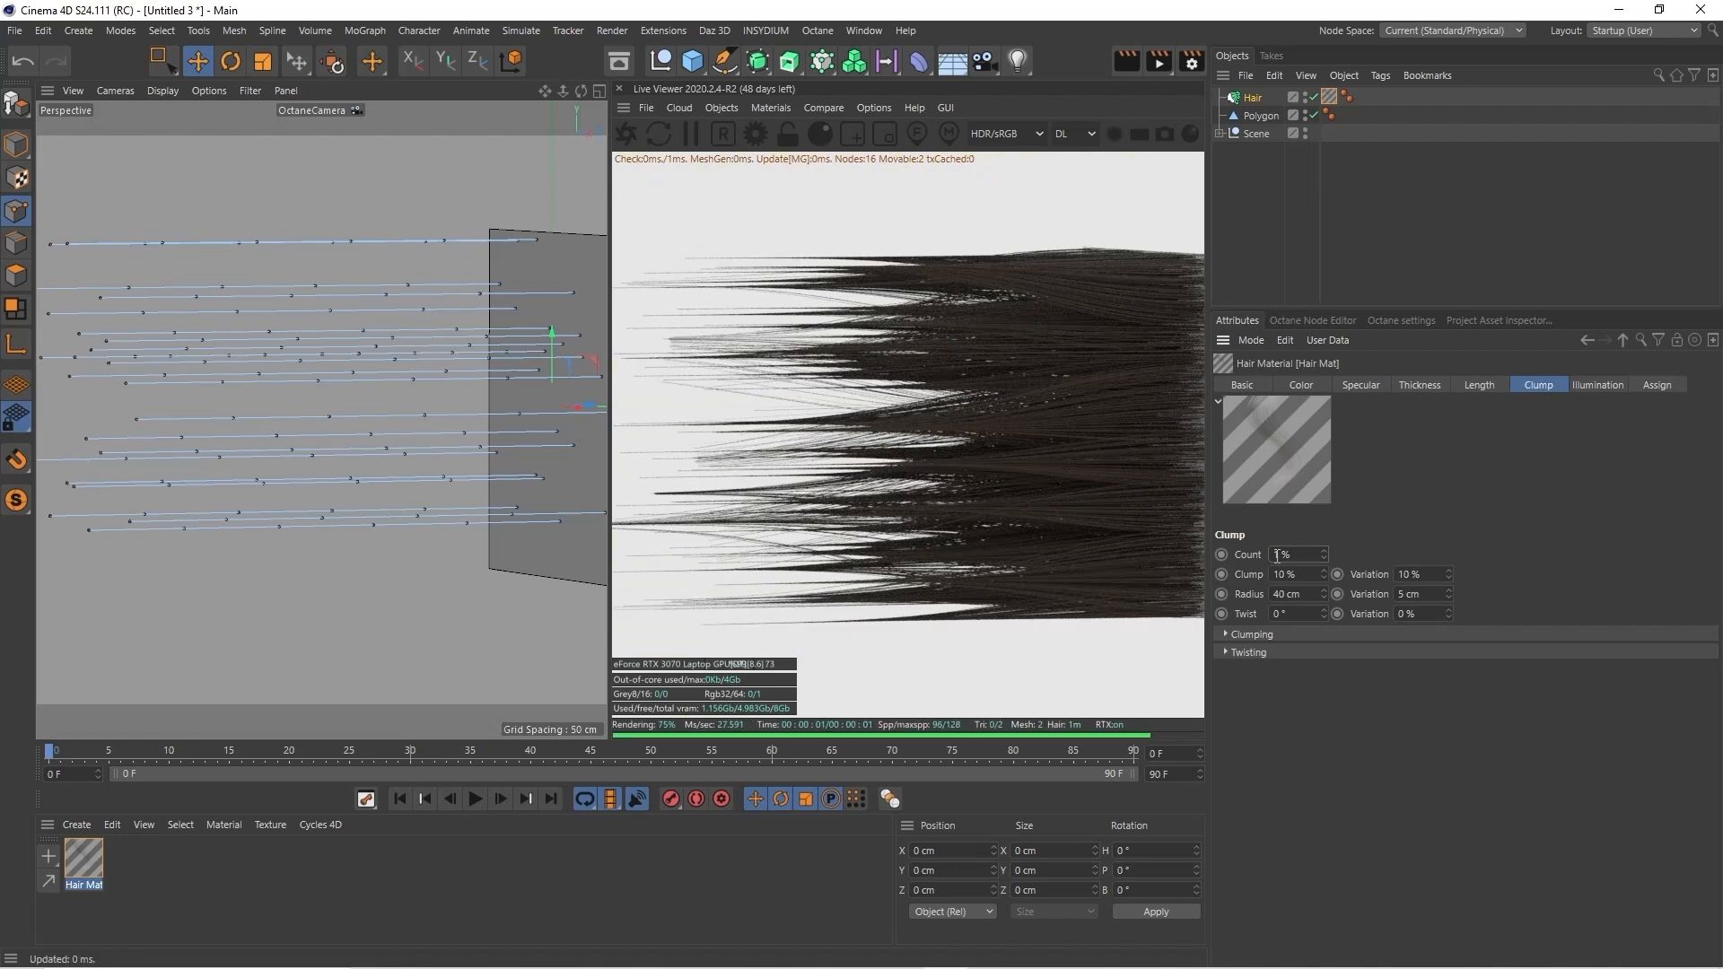
pyautogui.write('0')
pyautogui.press('Return')
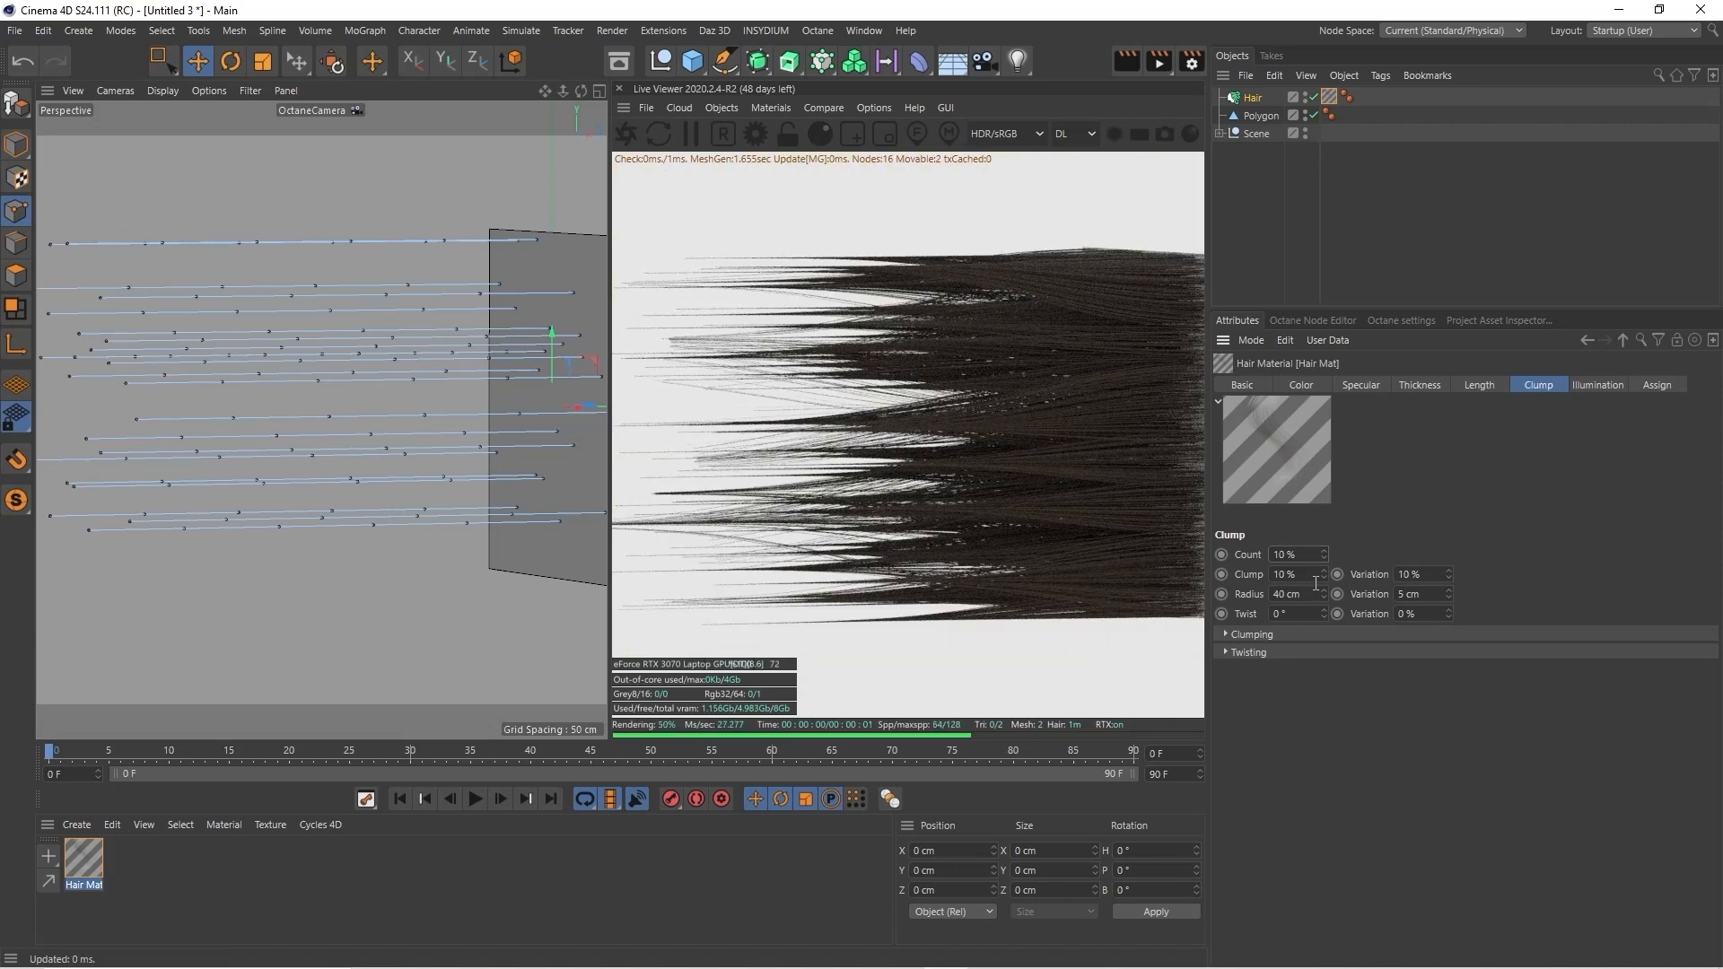
# Try a Clump strength of 100 % on the hair material
pyautogui.click(1323, 570)
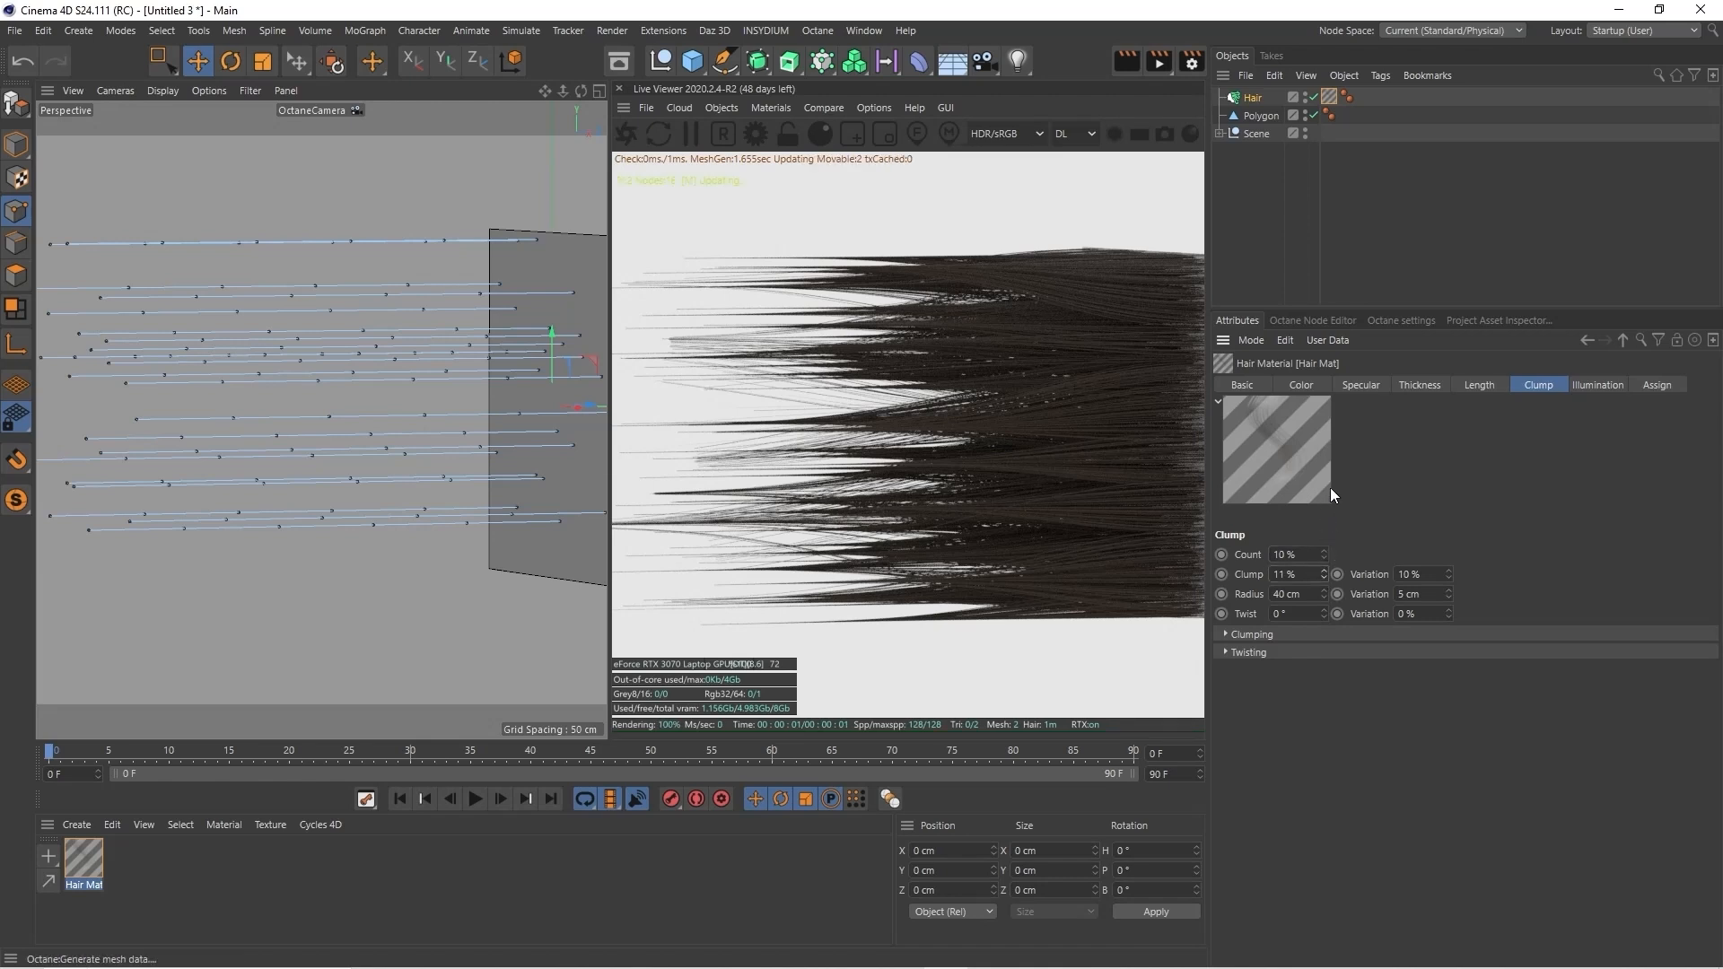
pyautogui.moveTo(1284, 578); pyautogui.dragTo(1253, 581)
pyautogui.write('100')
pyautogui.press('Return')
pyautogui.press('Tab')
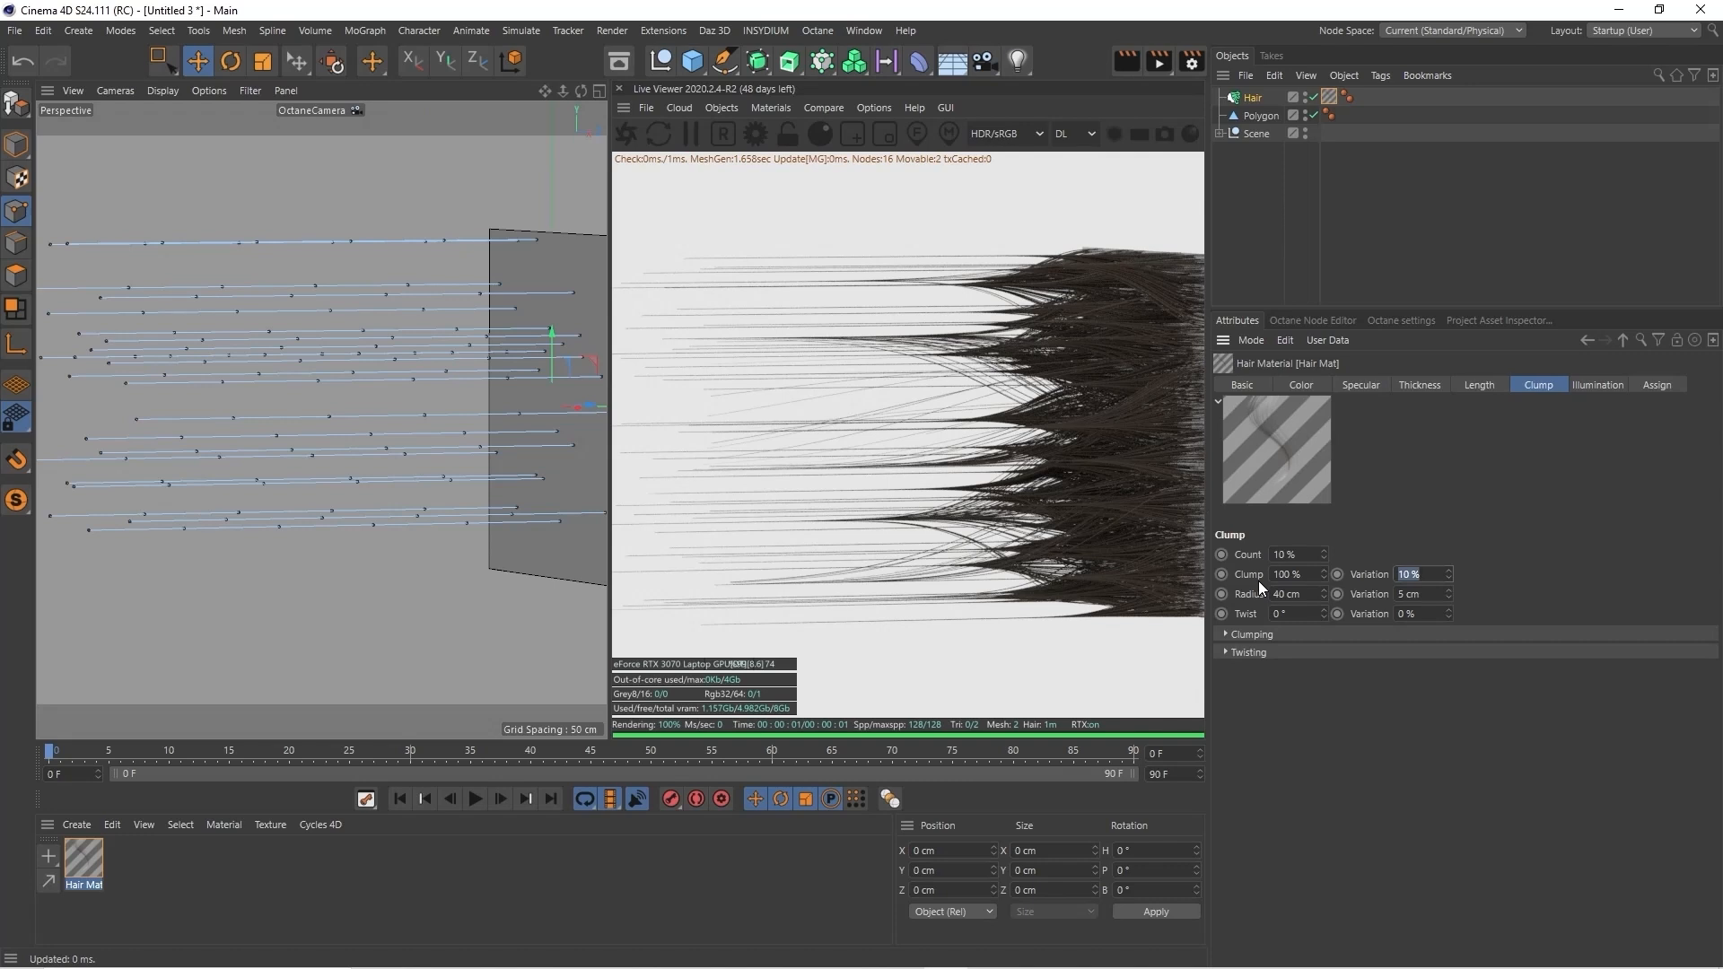
# Pull the Clump curve's end point in to about 0.33 in the Clumping settings and try the hairs without Keep Length
pyautogui.click(1226, 635)
pyautogui.click(1677, 697)
pyautogui.moveTo(1435, 691); pyautogui.dragTo(1425, 687)
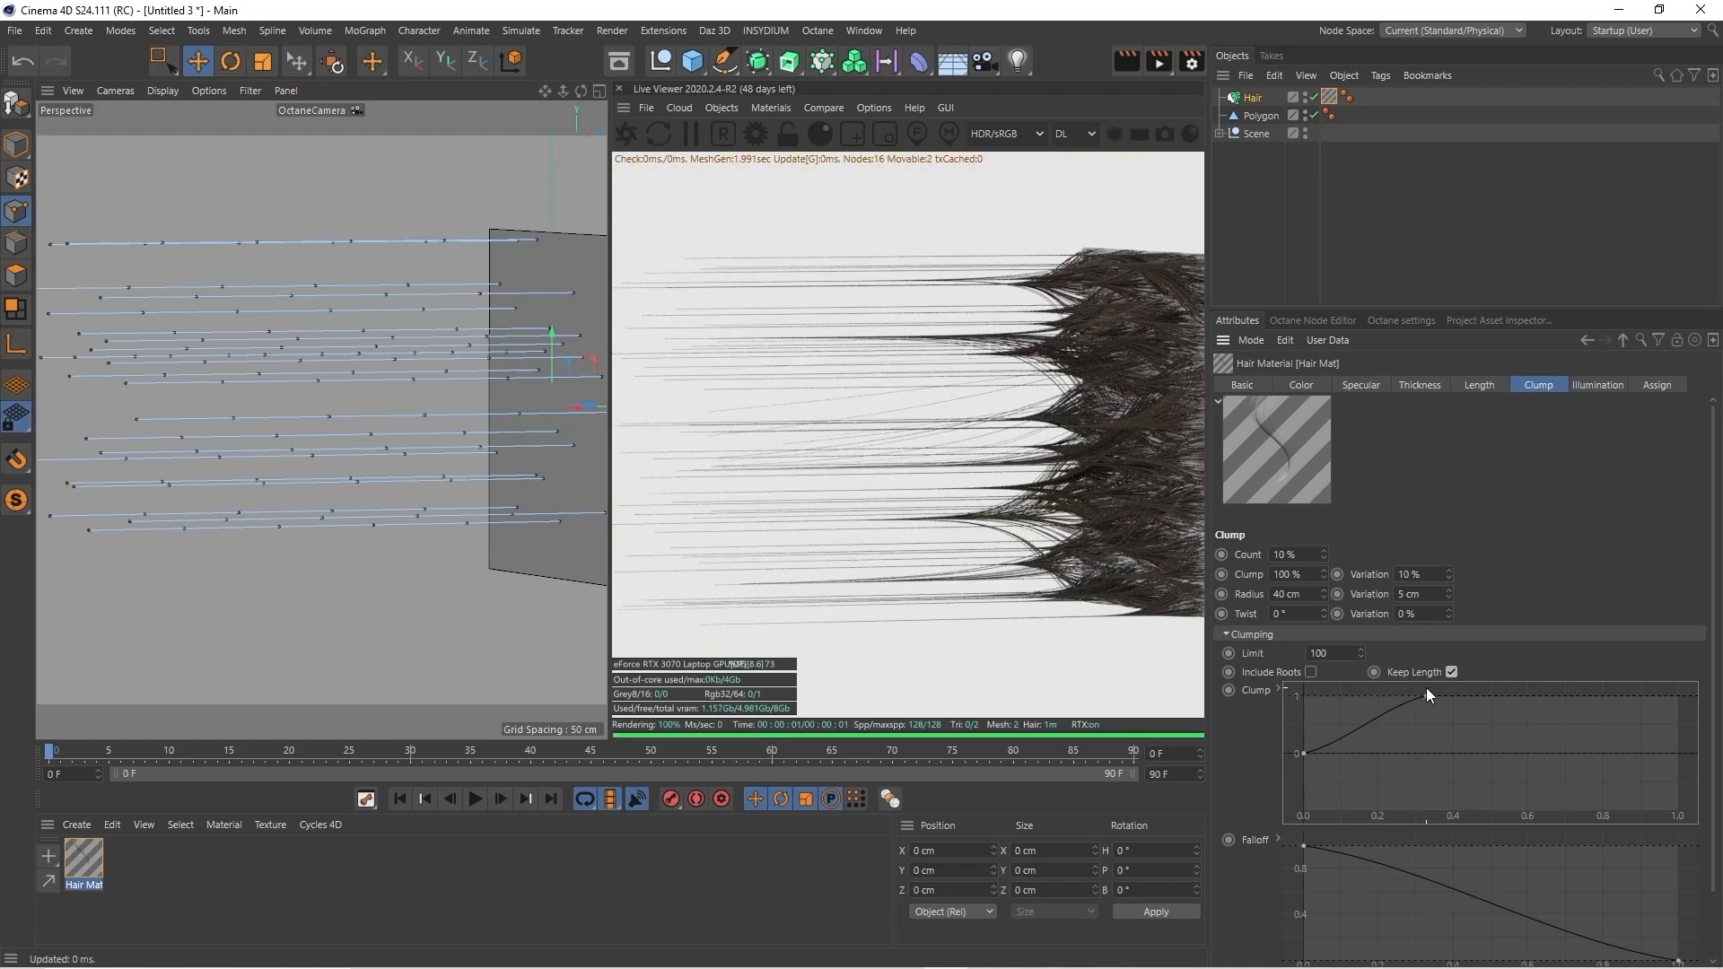
pyautogui.click(1451, 672)
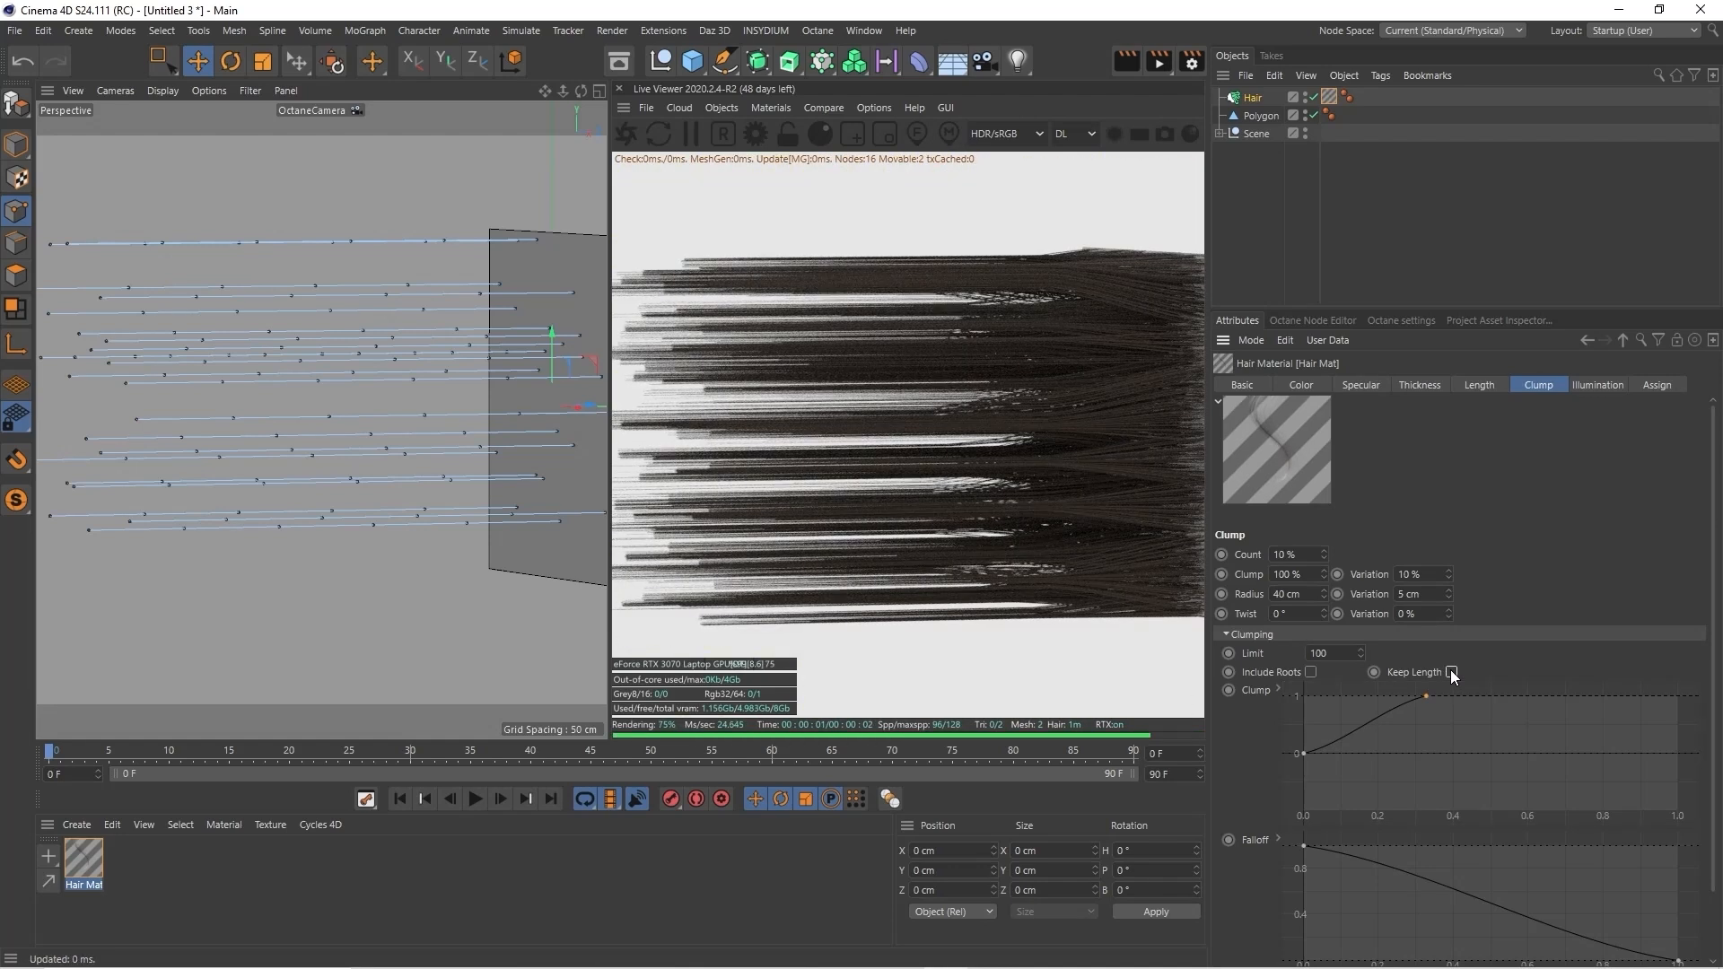
pyautogui.click(1451, 671)
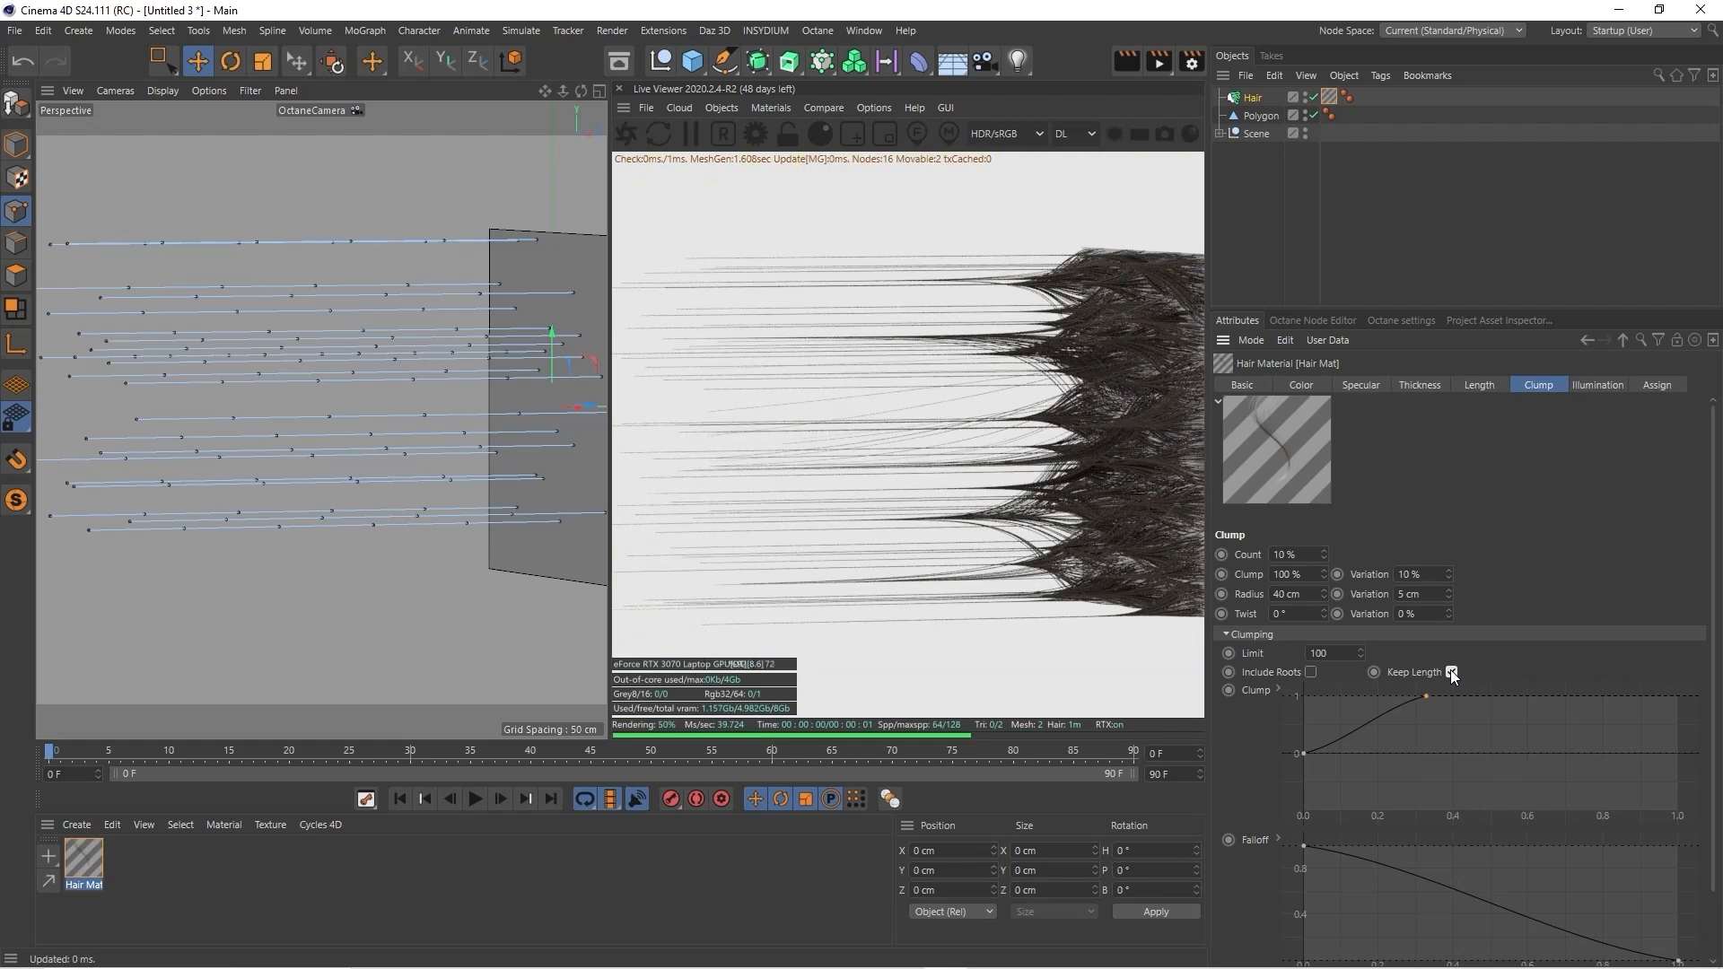
# Move the Clump curve's end point back out to about 1.0 and set the Clump strength to 50 %
pyautogui.click(1428, 694)
pyautogui.moveTo(1672, 694); pyautogui.dragTo(1674, 697)
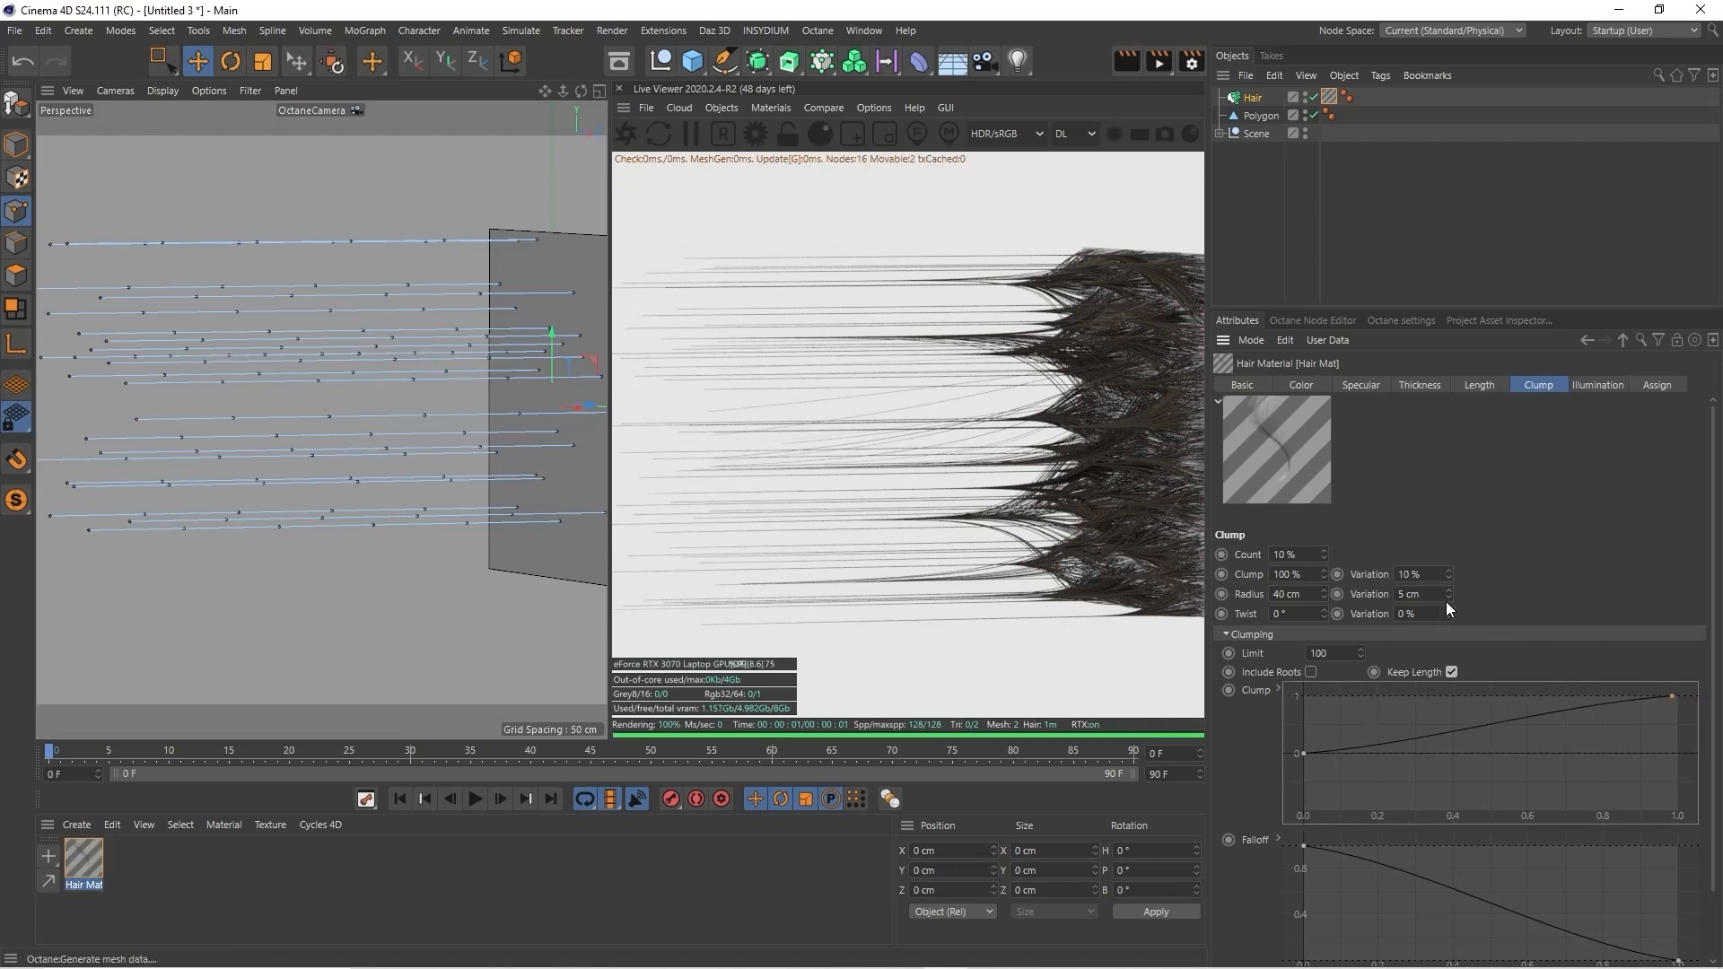
pyautogui.write('50')
pyautogui.press('Tab')
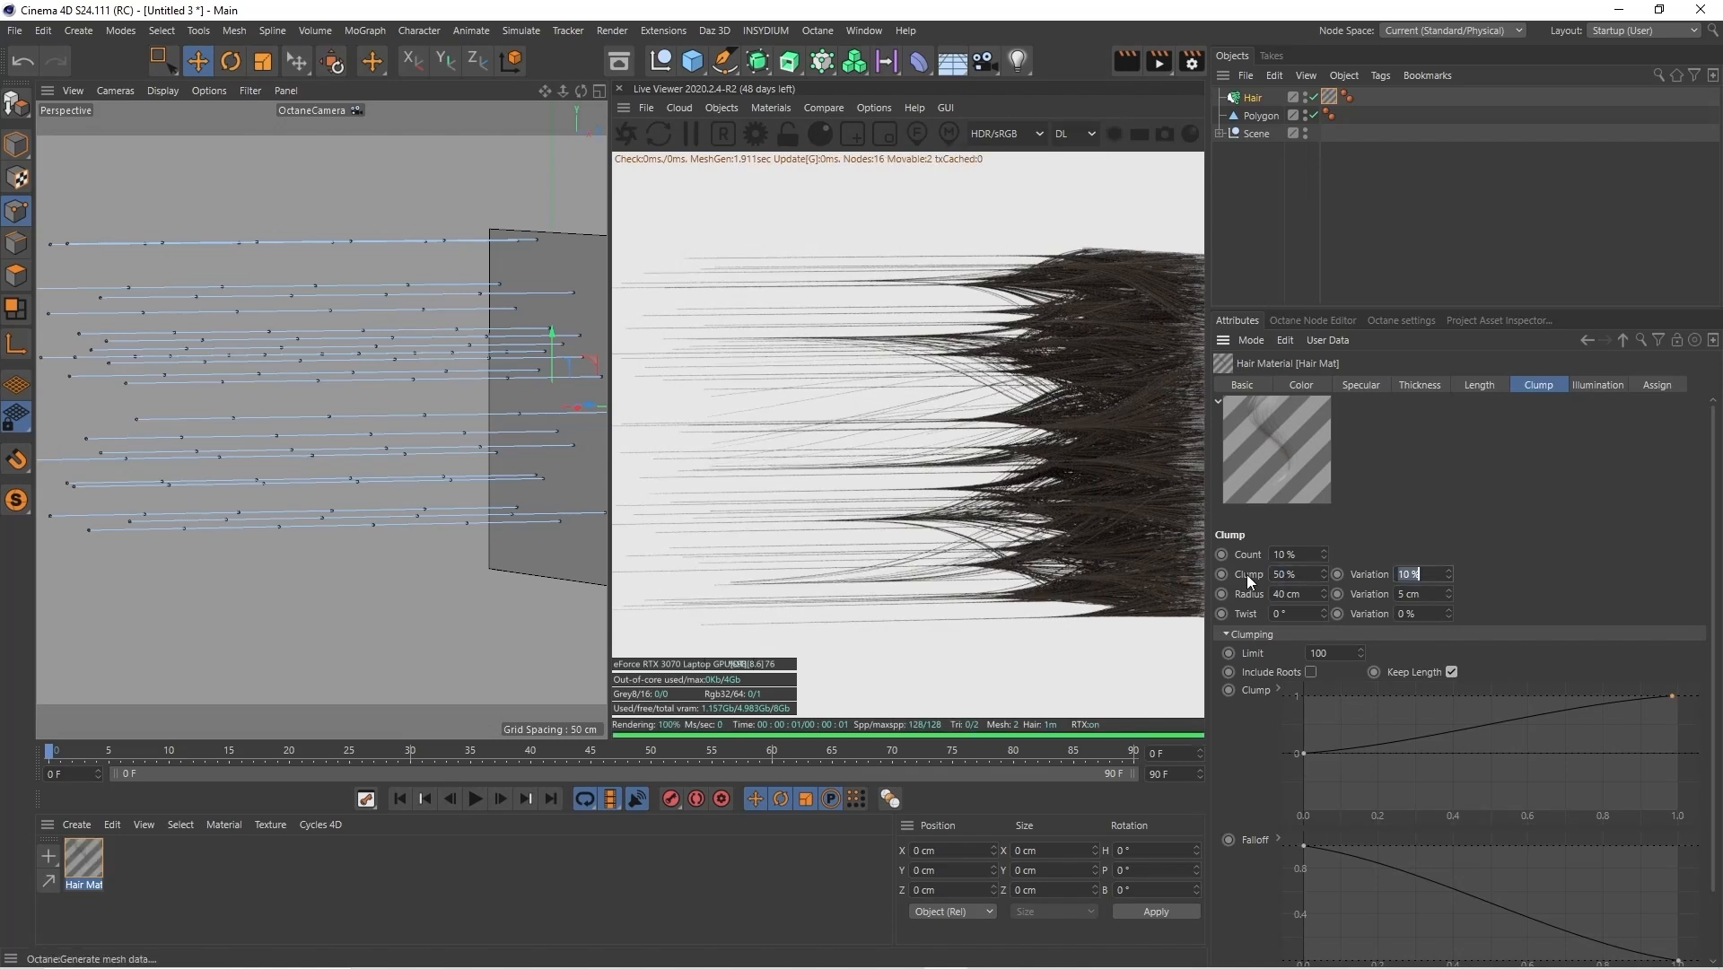
# Set the Clump variation to 25 % on the hair material and try a clump Radius of 100 cm
pyautogui.write('25')
pyautogui.press('Return')
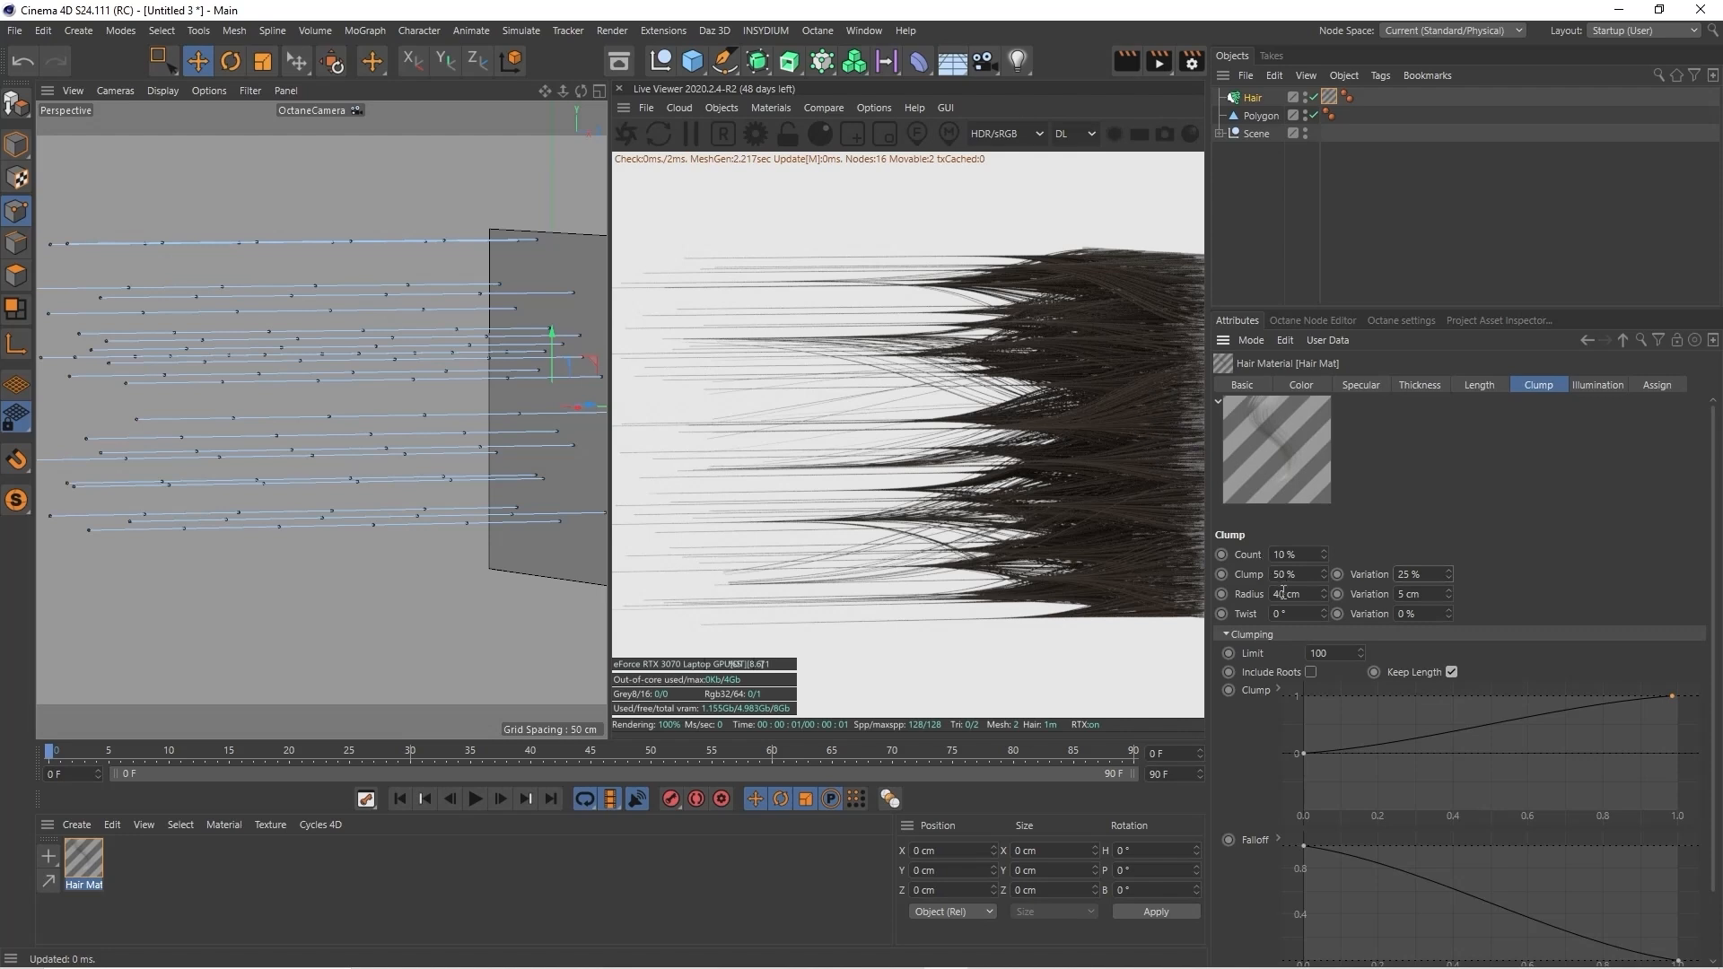
pyautogui.write('00')
pyautogui.press('Tab')
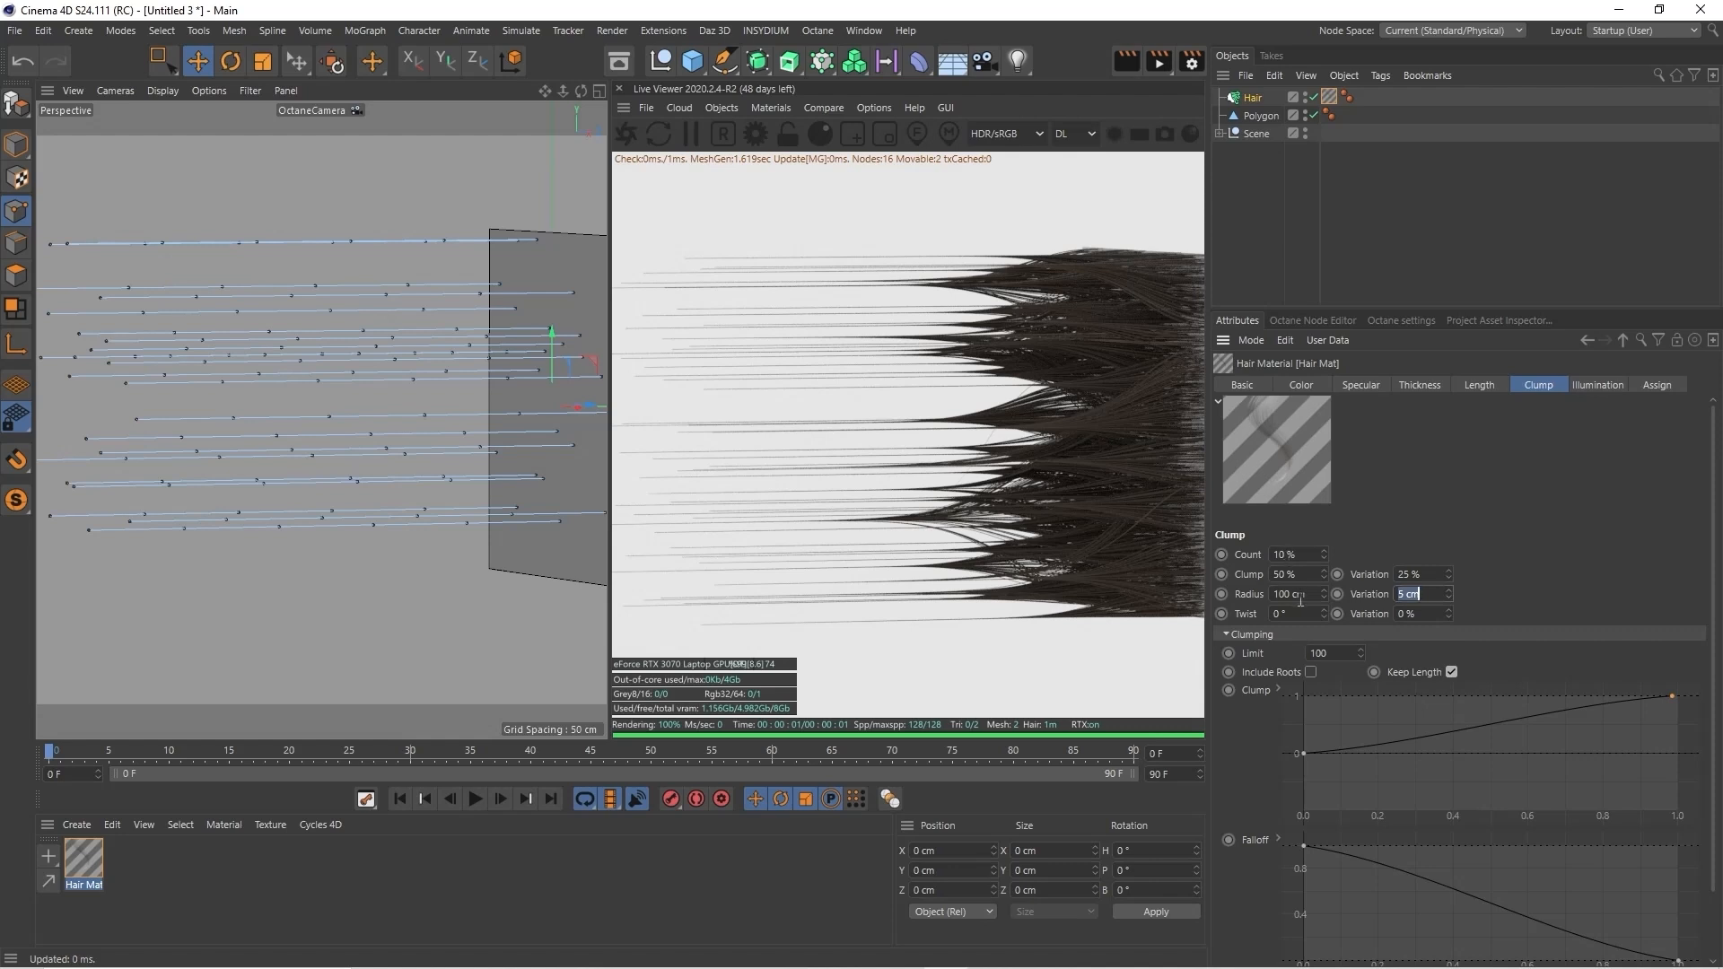
# Set the clump Radius to 1 cm and the Clump strength to 90 % on the hair material
pyautogui.click(1286, 594)
pyautogui.press('BackSpace')
pyautogui.press('BackSpace')
pyautogui.press('Tab')
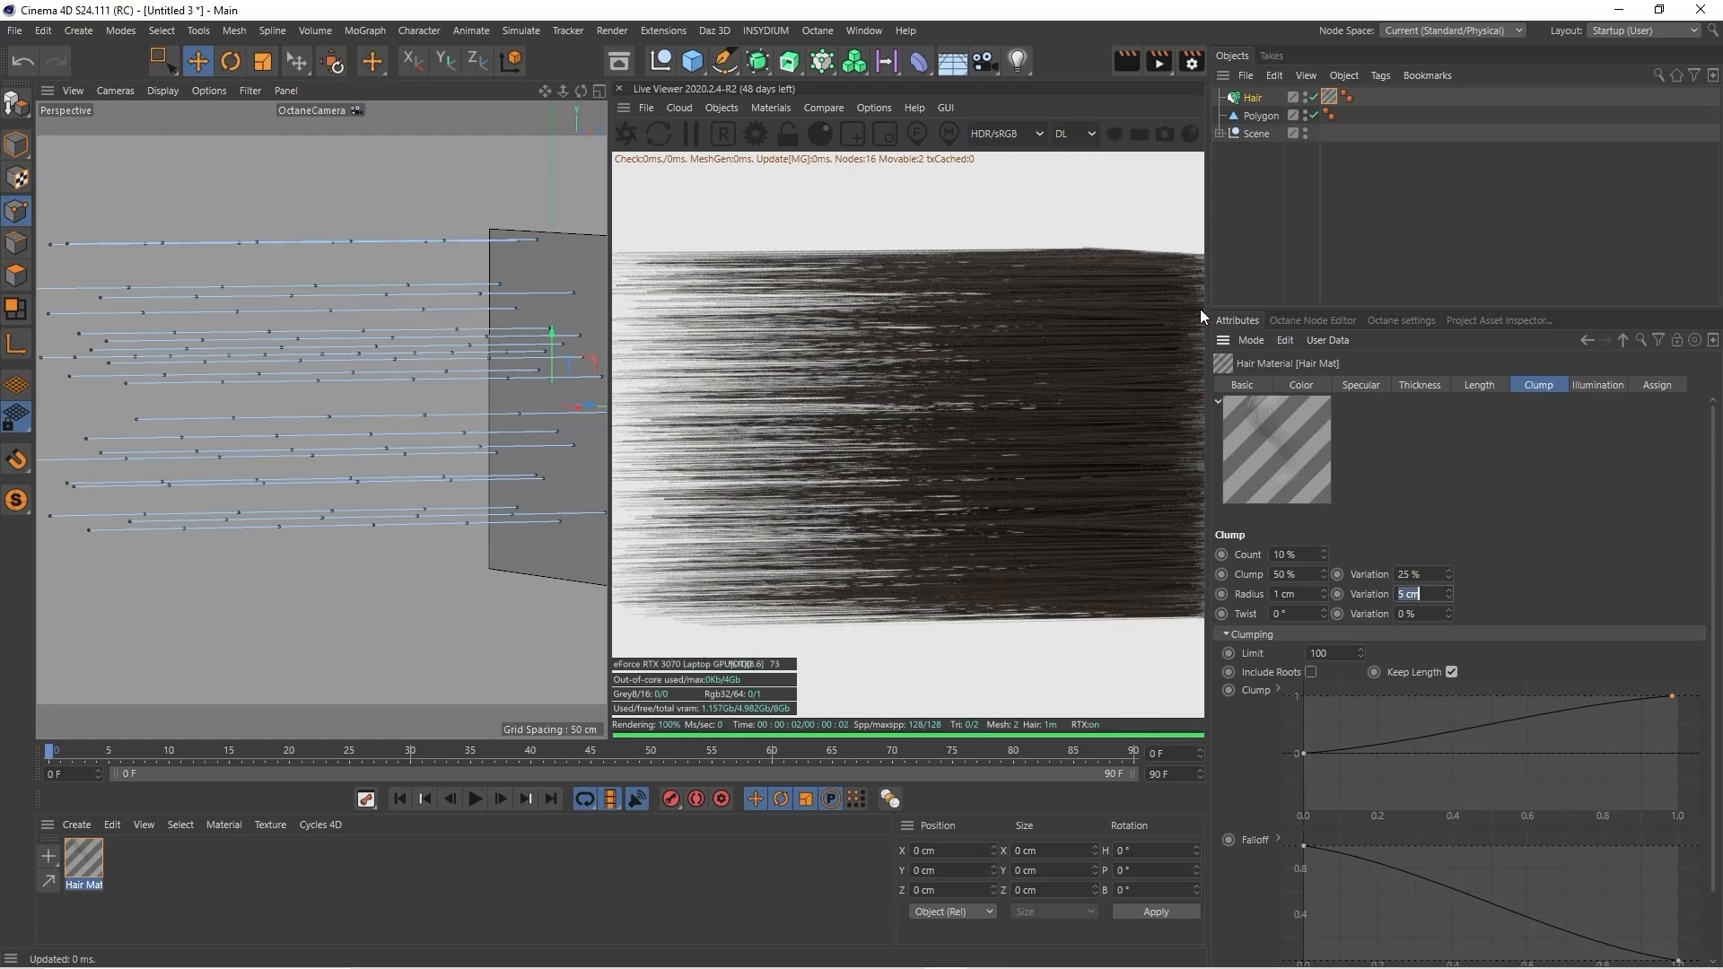
pyautogui.moveTo(563, 92); pyautogui.dragTo(131, 90)
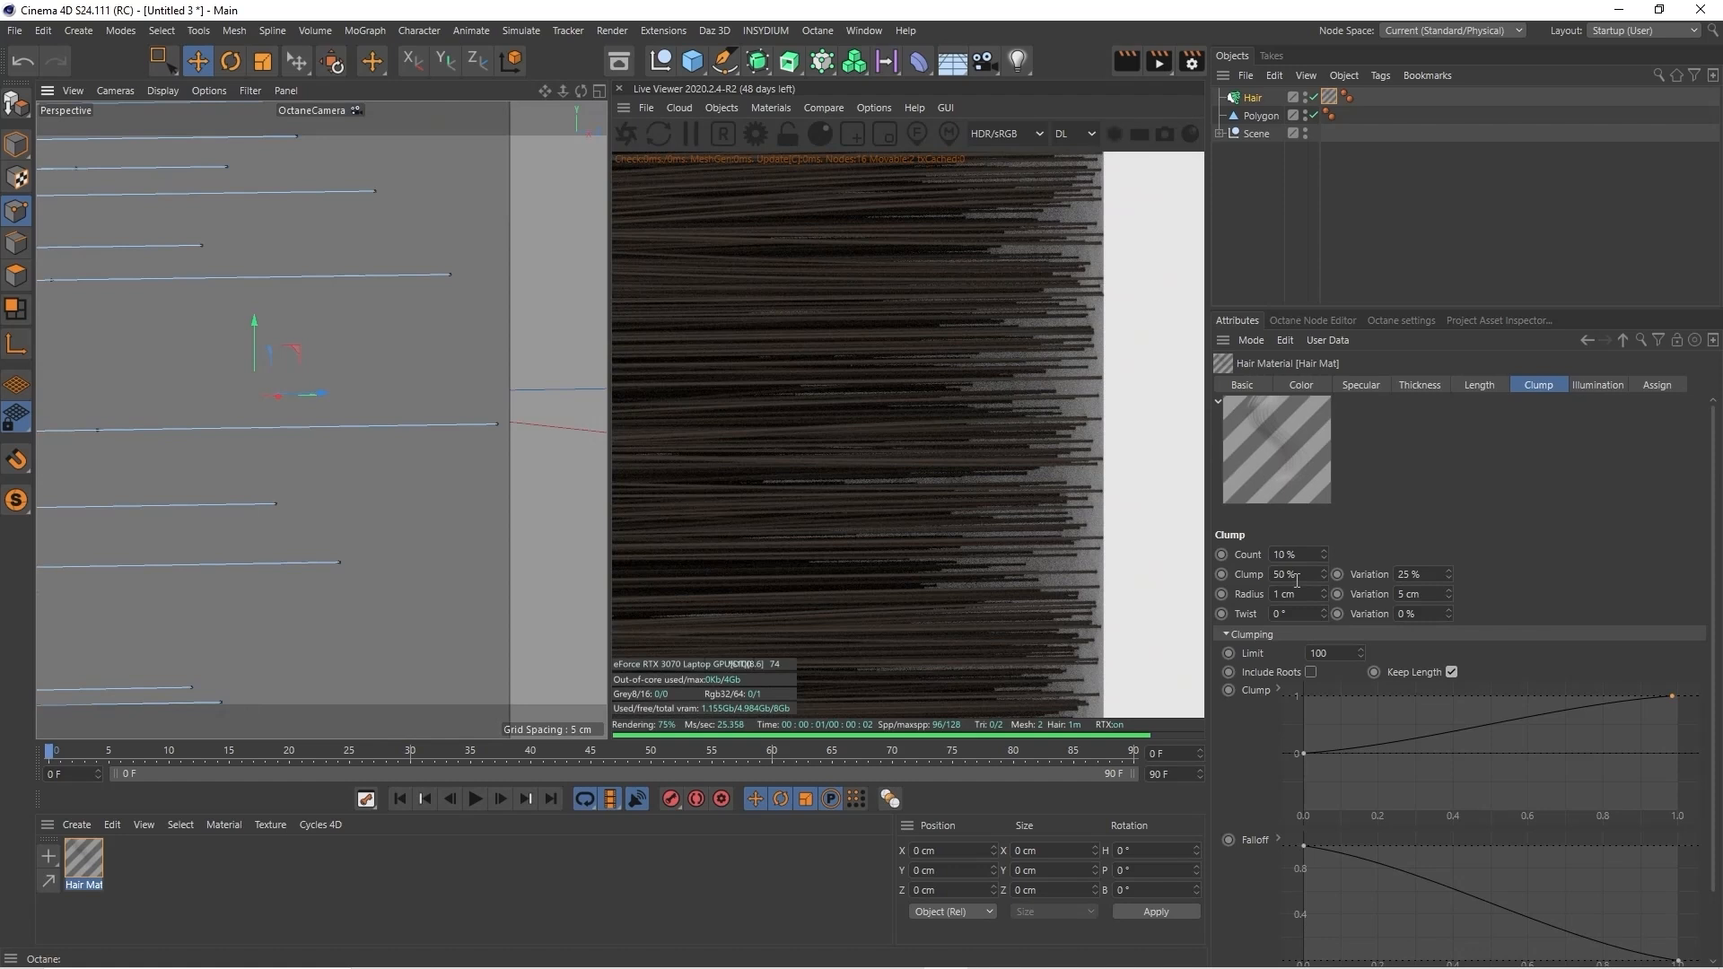
pyautogui.press('Return')
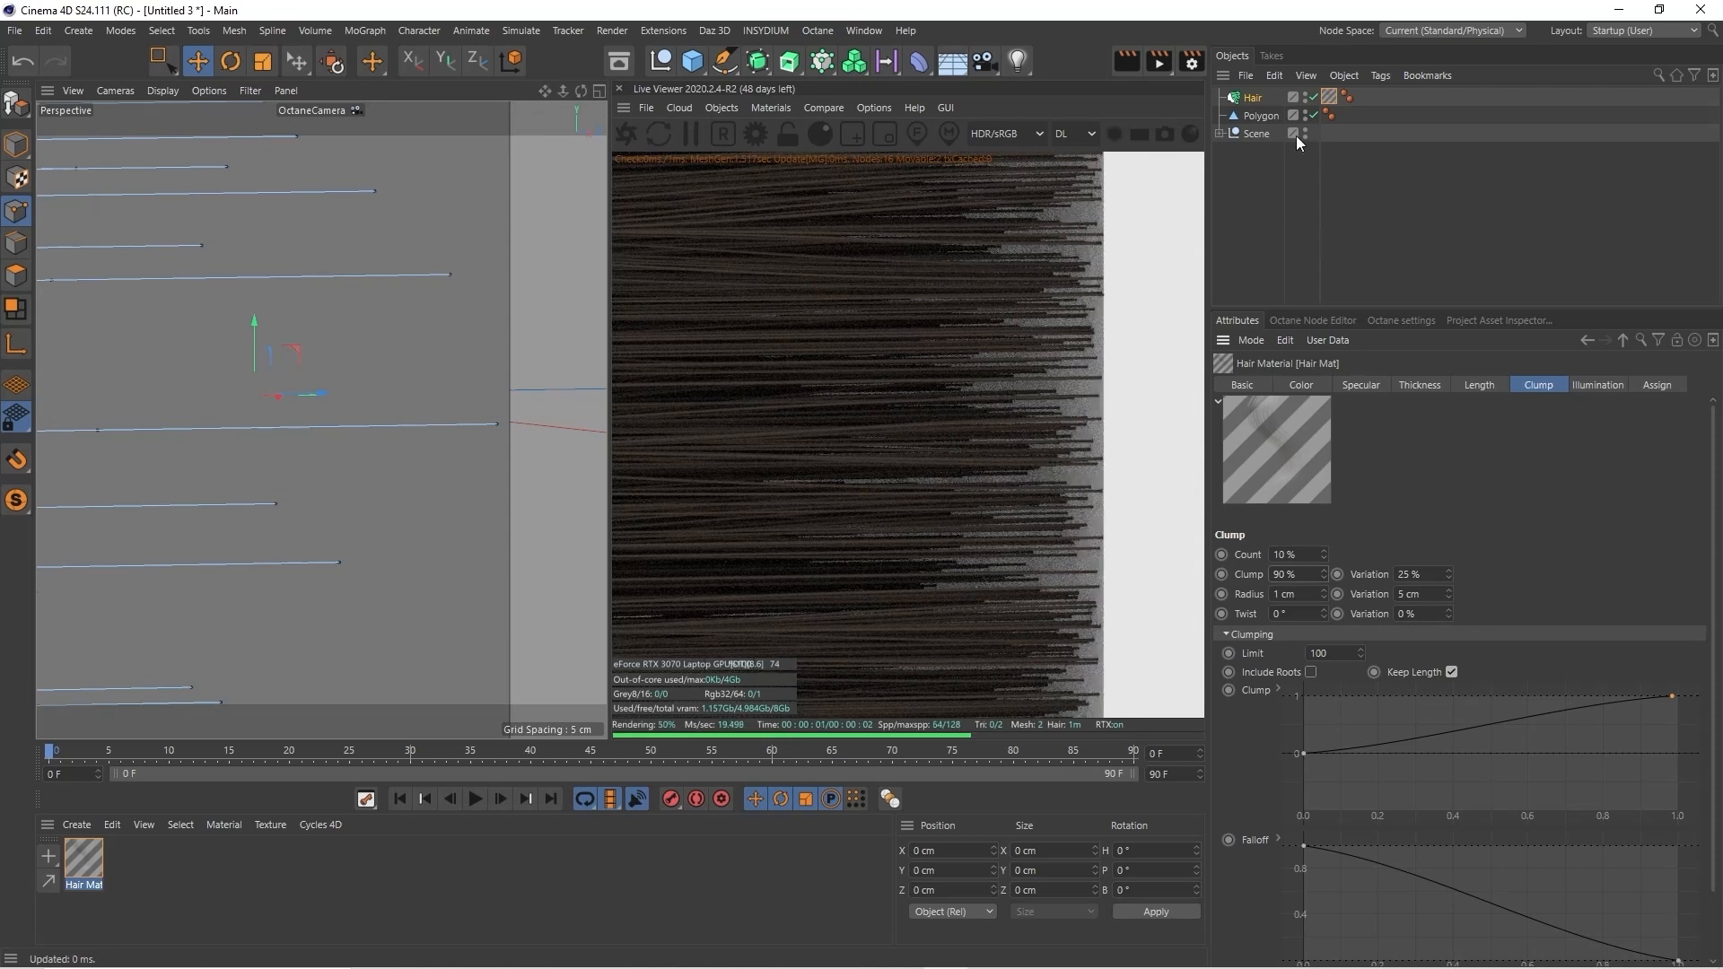
# Set the Hair object's hair Count to 15000
pyautogui.click(1262, 95)
pyautogui.click(1330, 386)
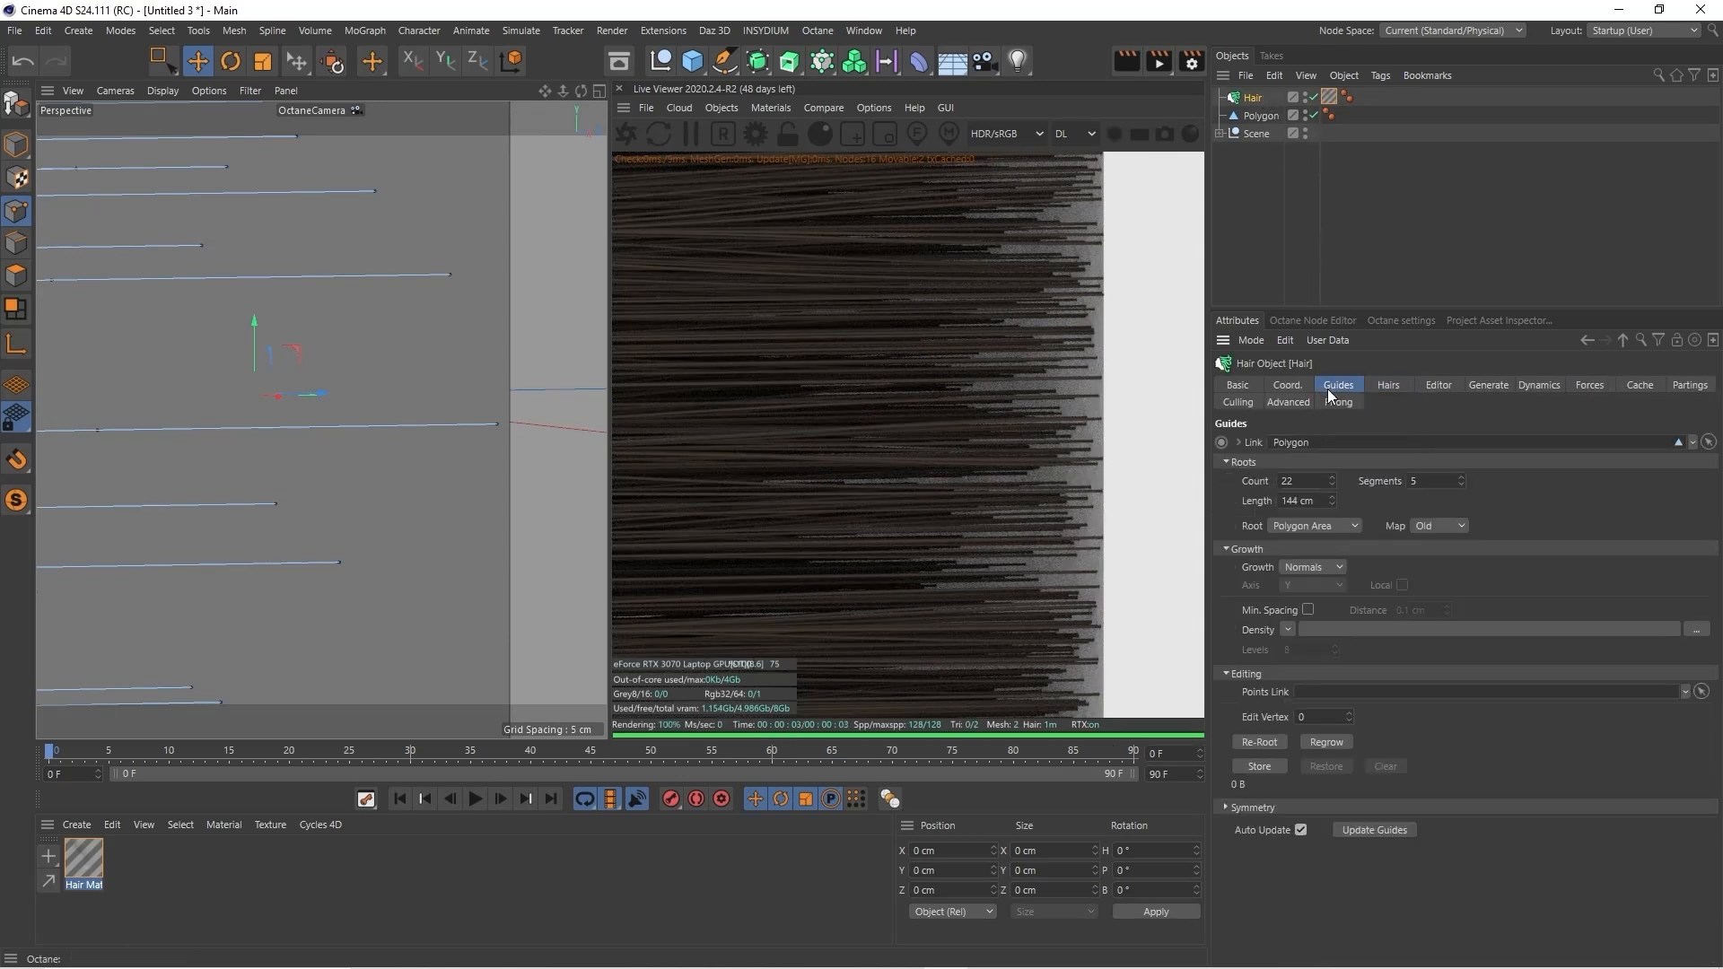
pyautogui.click(1389, 385)
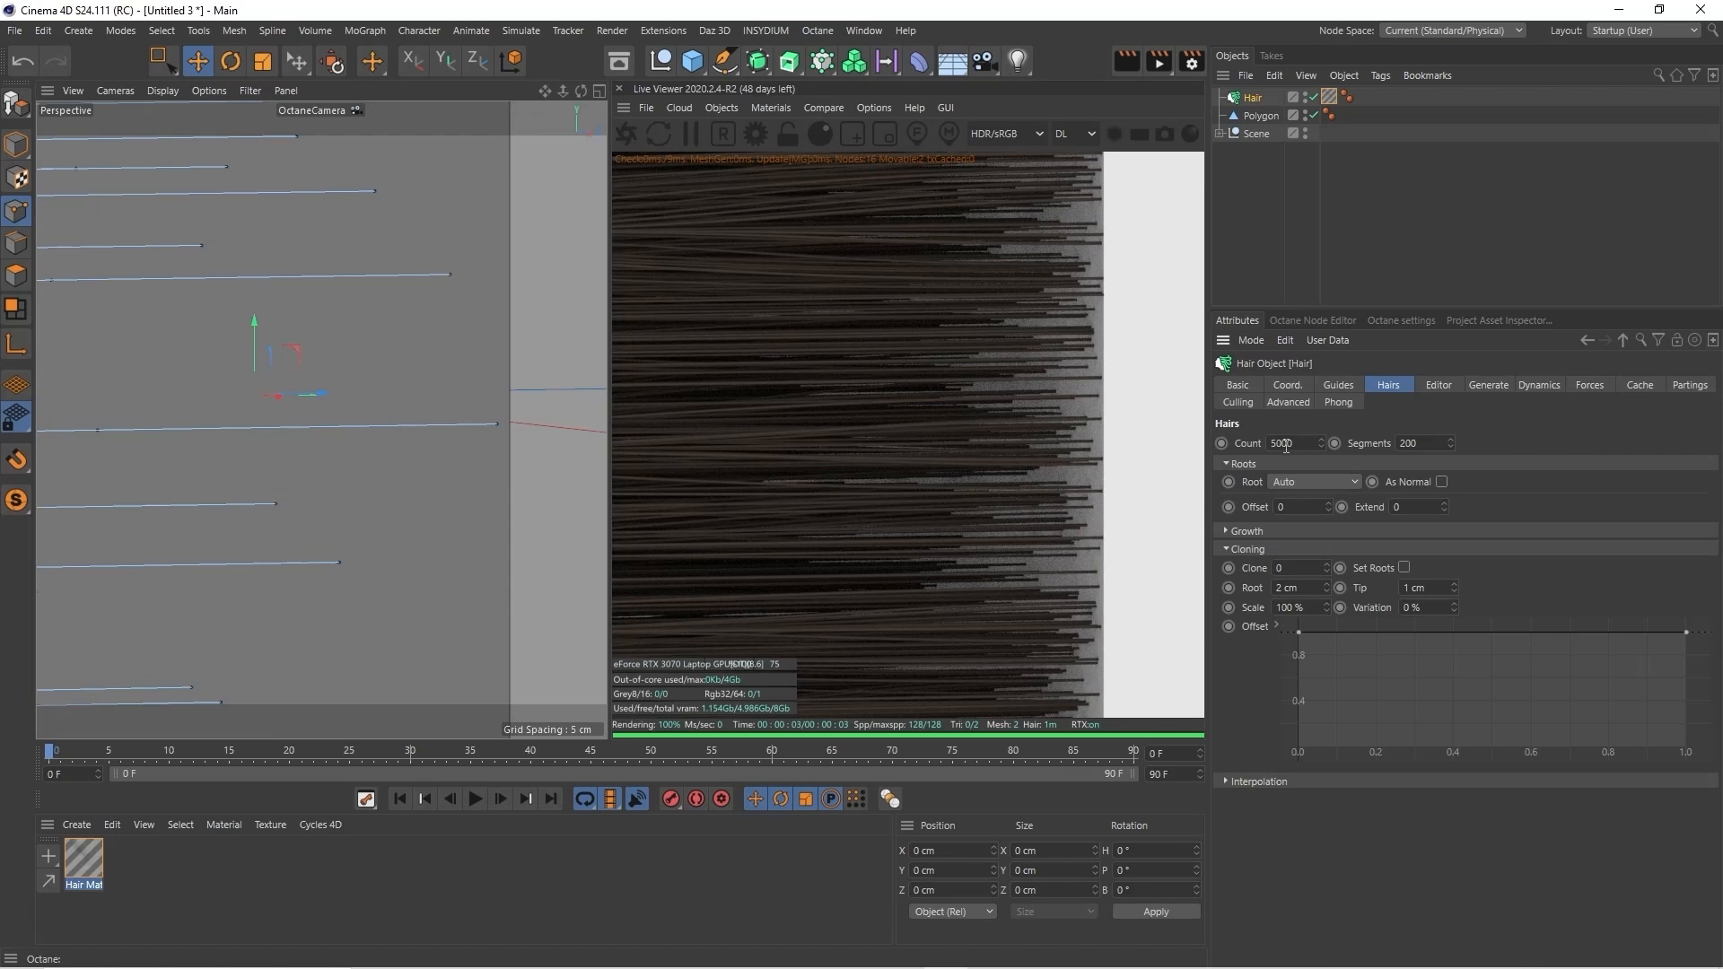
pyautogui.write('1')
pyautogui.press('Tab')
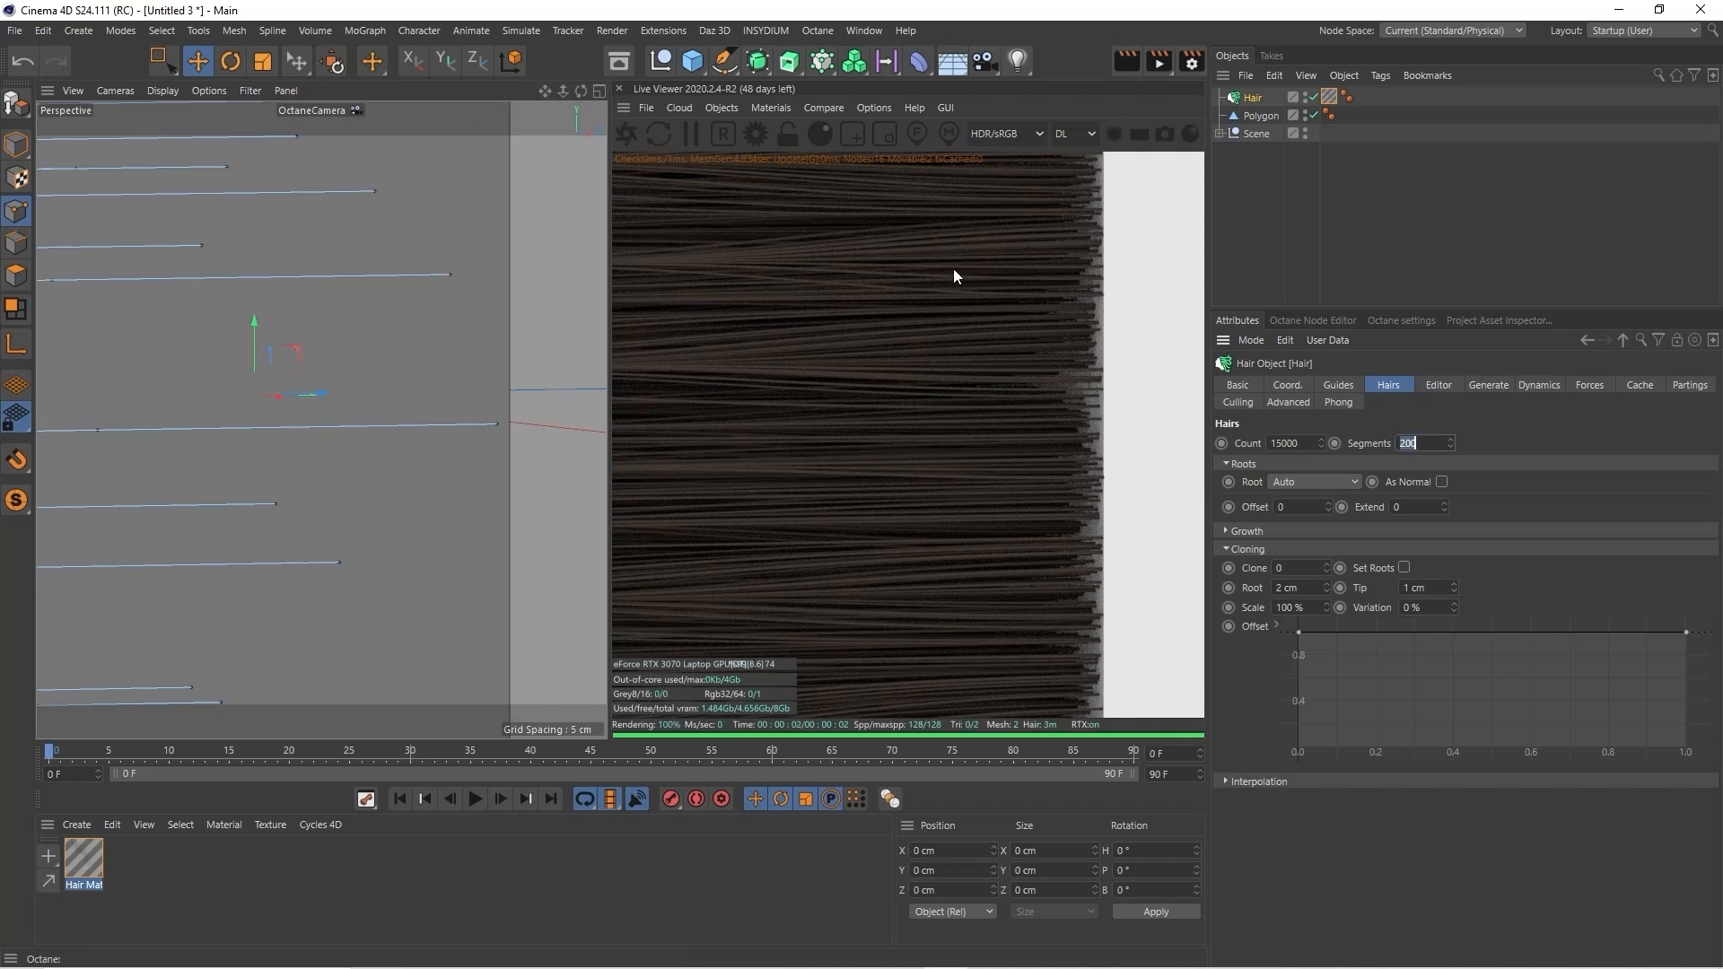
pyautogui.moveTo(545, 90)
pyautogui.mouseDown()
pyautogui.moveTo(628, 94)
pyautogui.moveTo(484, 92)
pyautogui.moveTo(611, 101)
pyautogui.moveTo(507, 92)
pyautogui.mouseUp()
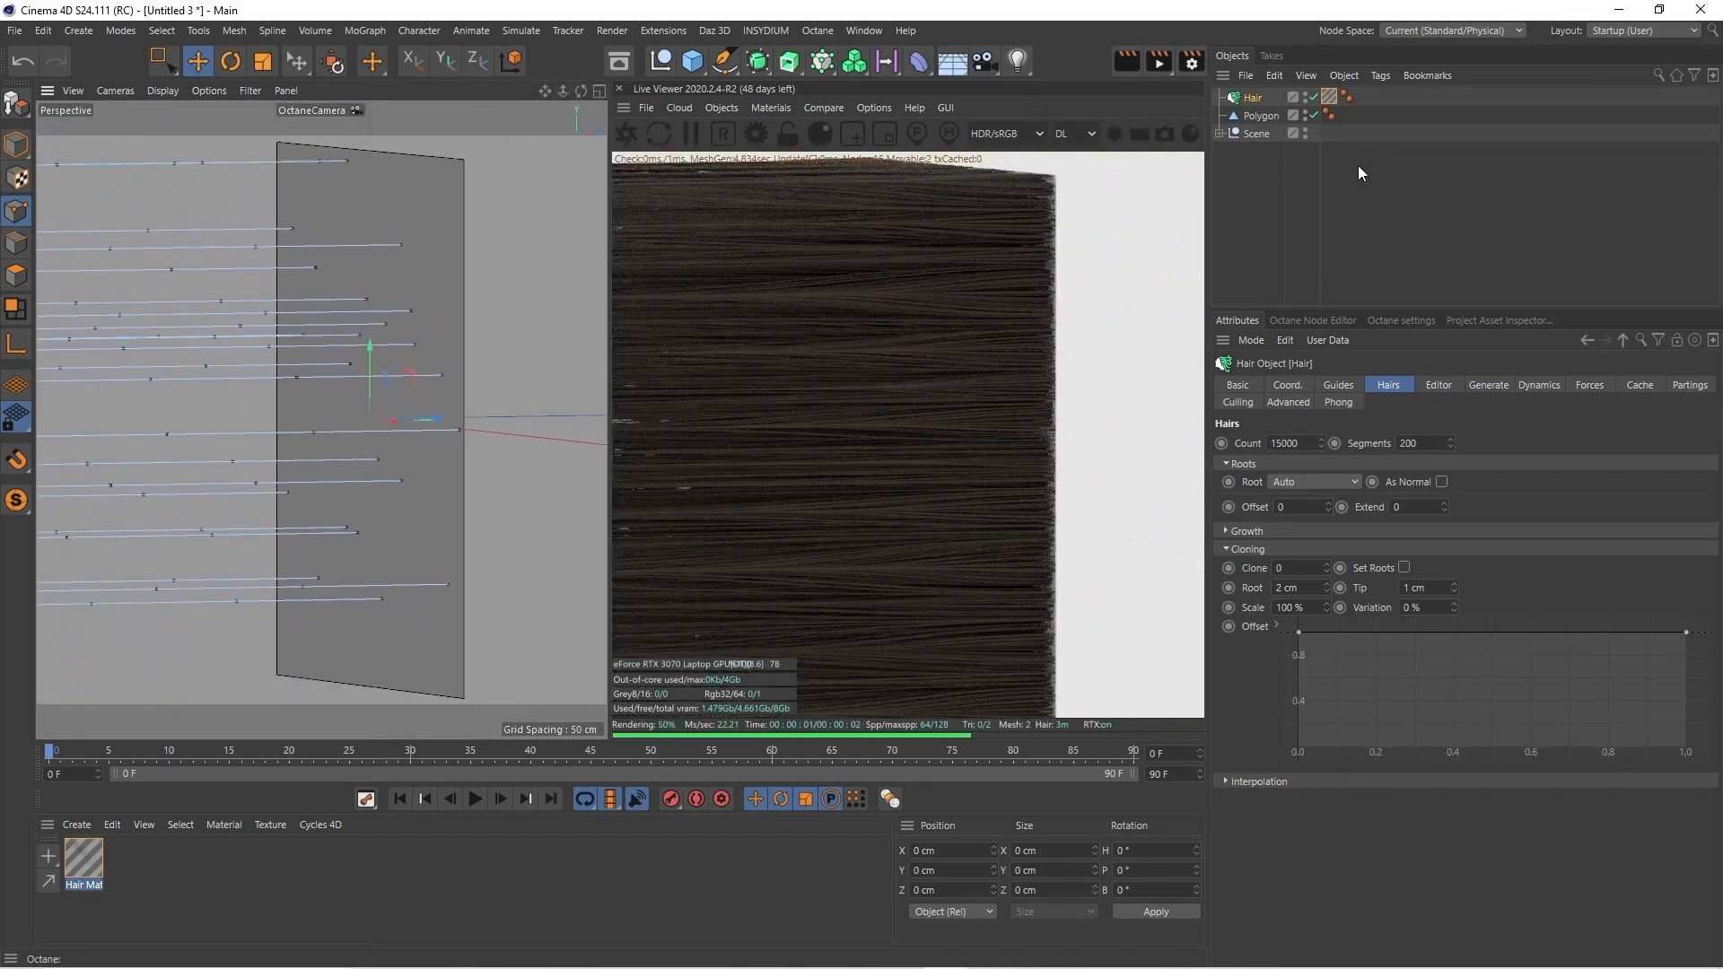
# Set the clump Radius to 10 cm on the hair material
pyautogui.click(1330, 97)
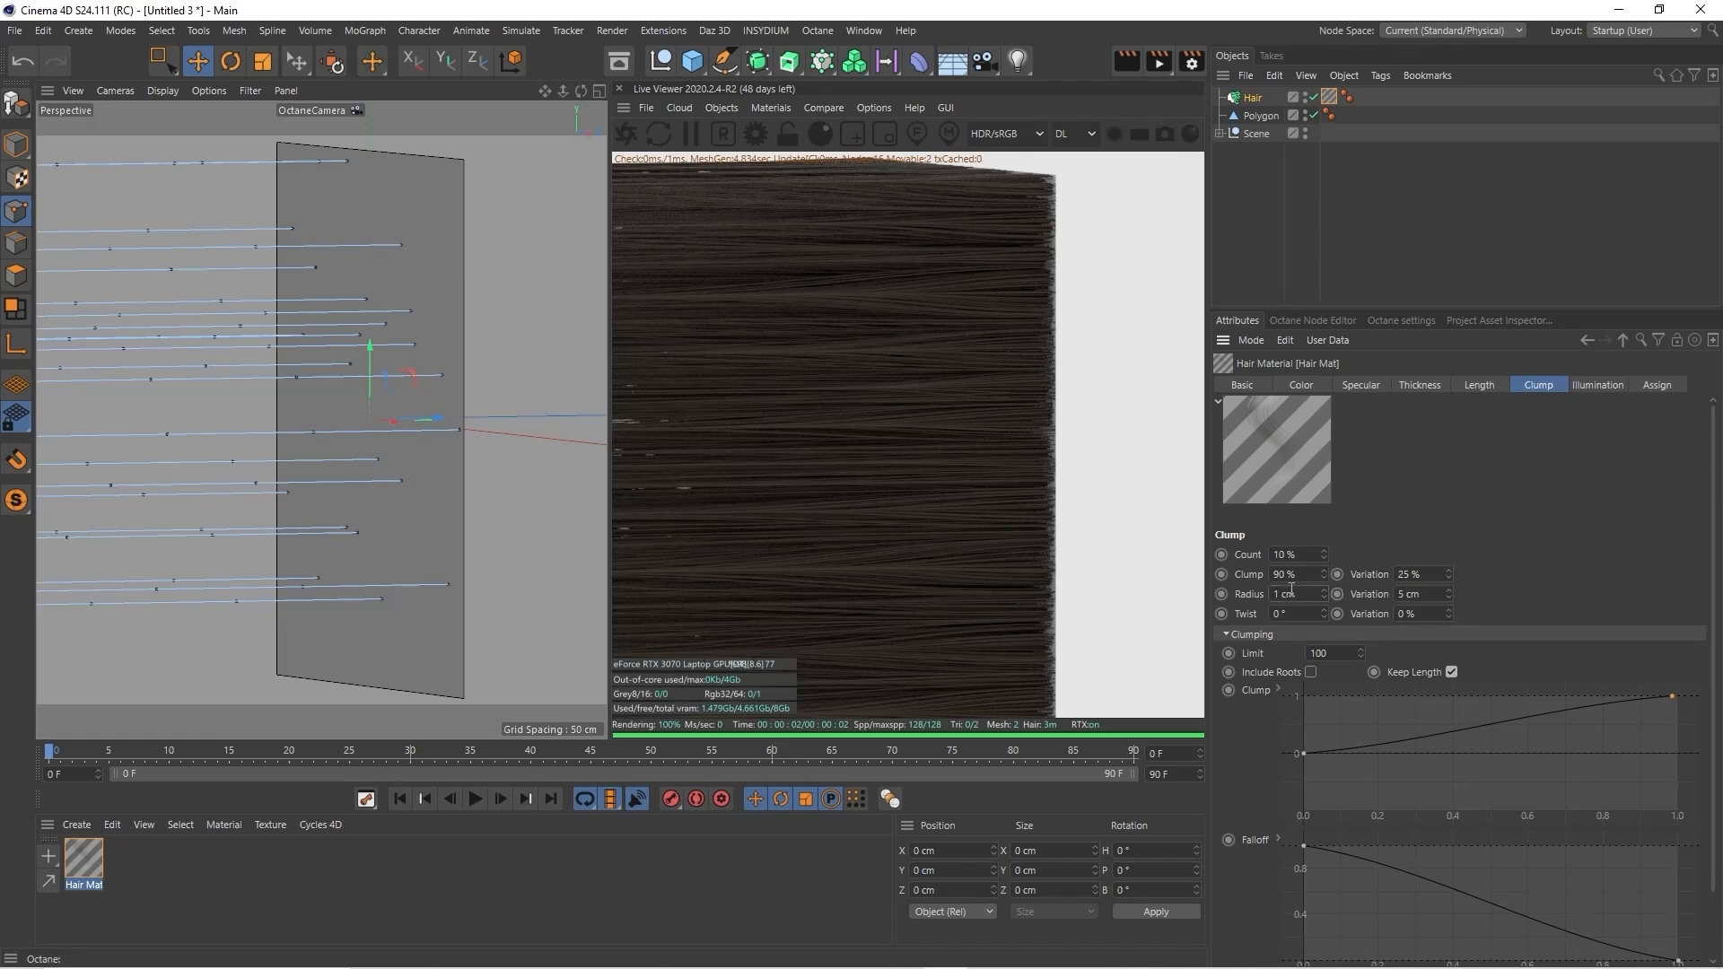
pyautogui.click(1290, 593)
pyautogui.write('0')
pyautogui.press('Return')
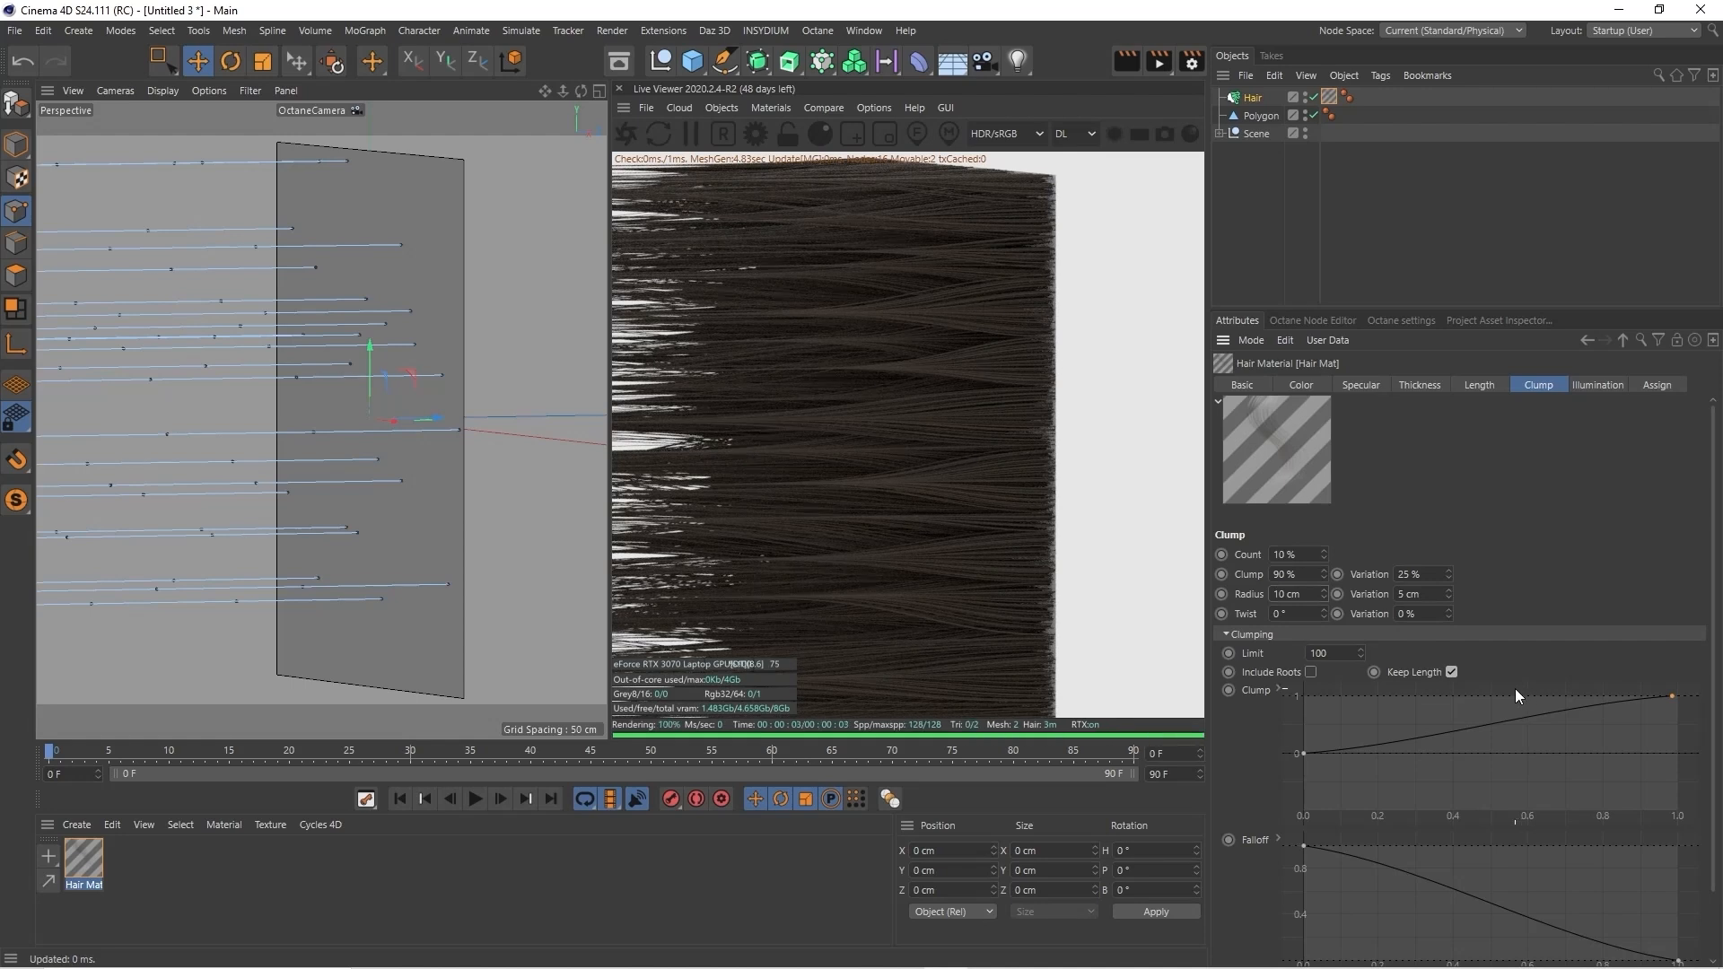
# Set the clump Twist to 100° and the clump Count to 100 % on the hair material
pyautogui.click(1325, 611)
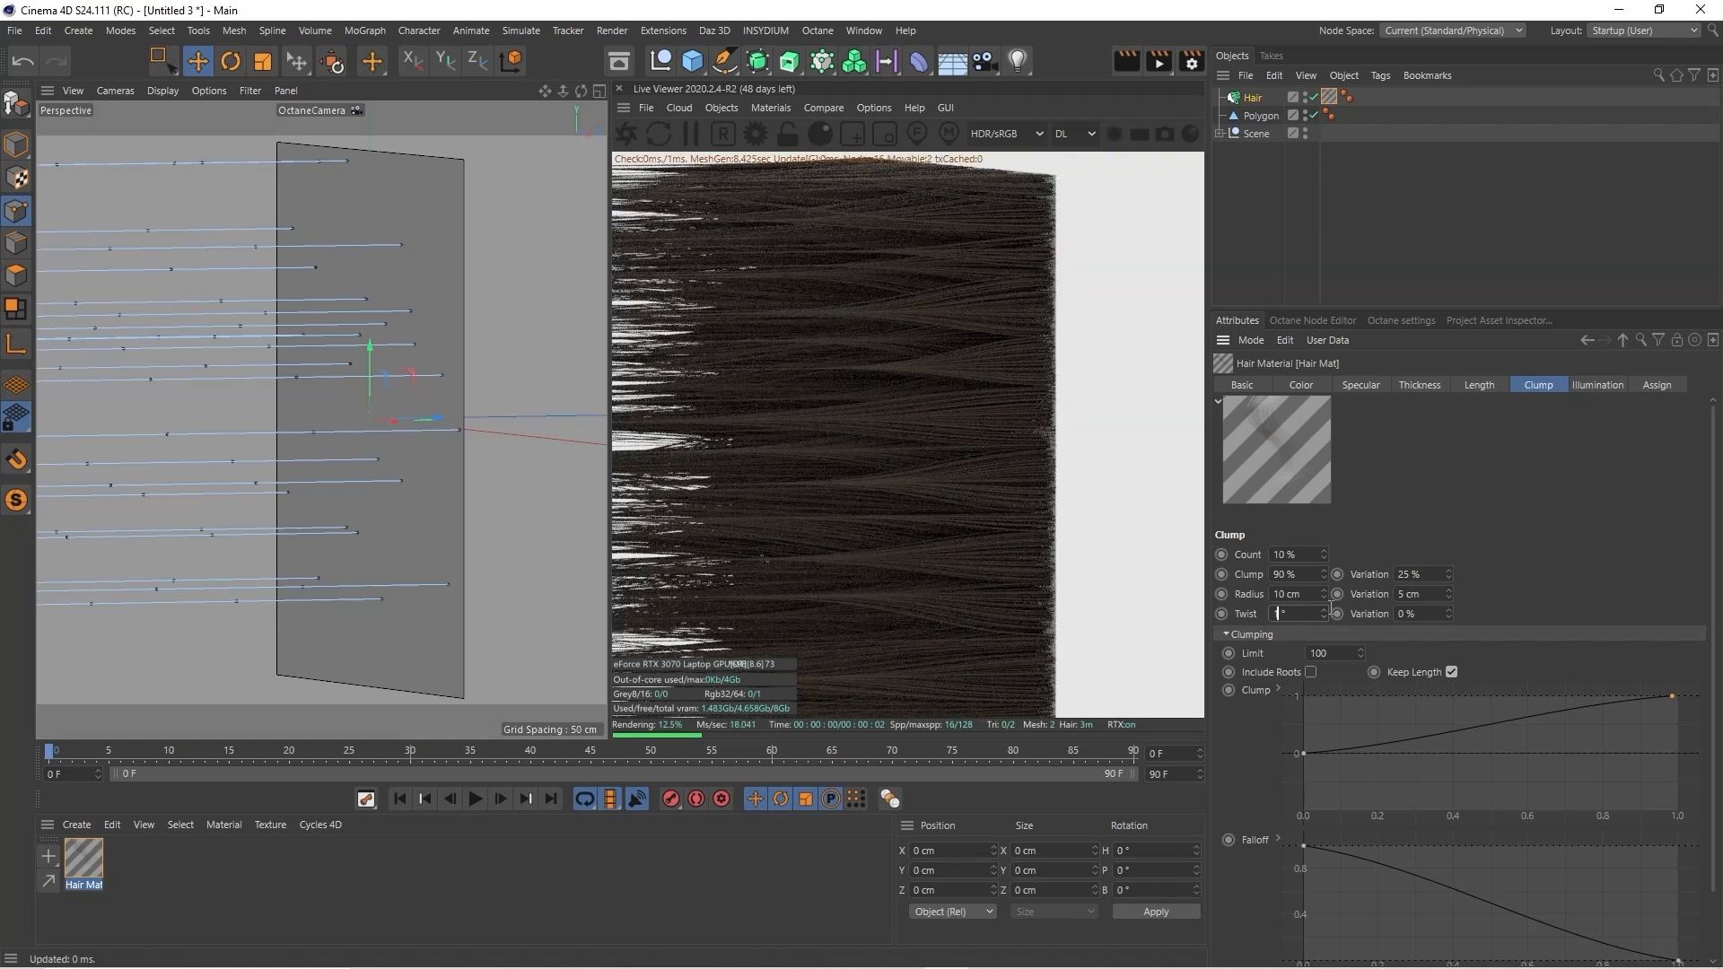
pyautogui.write('00')
pyautogui.press('Return')
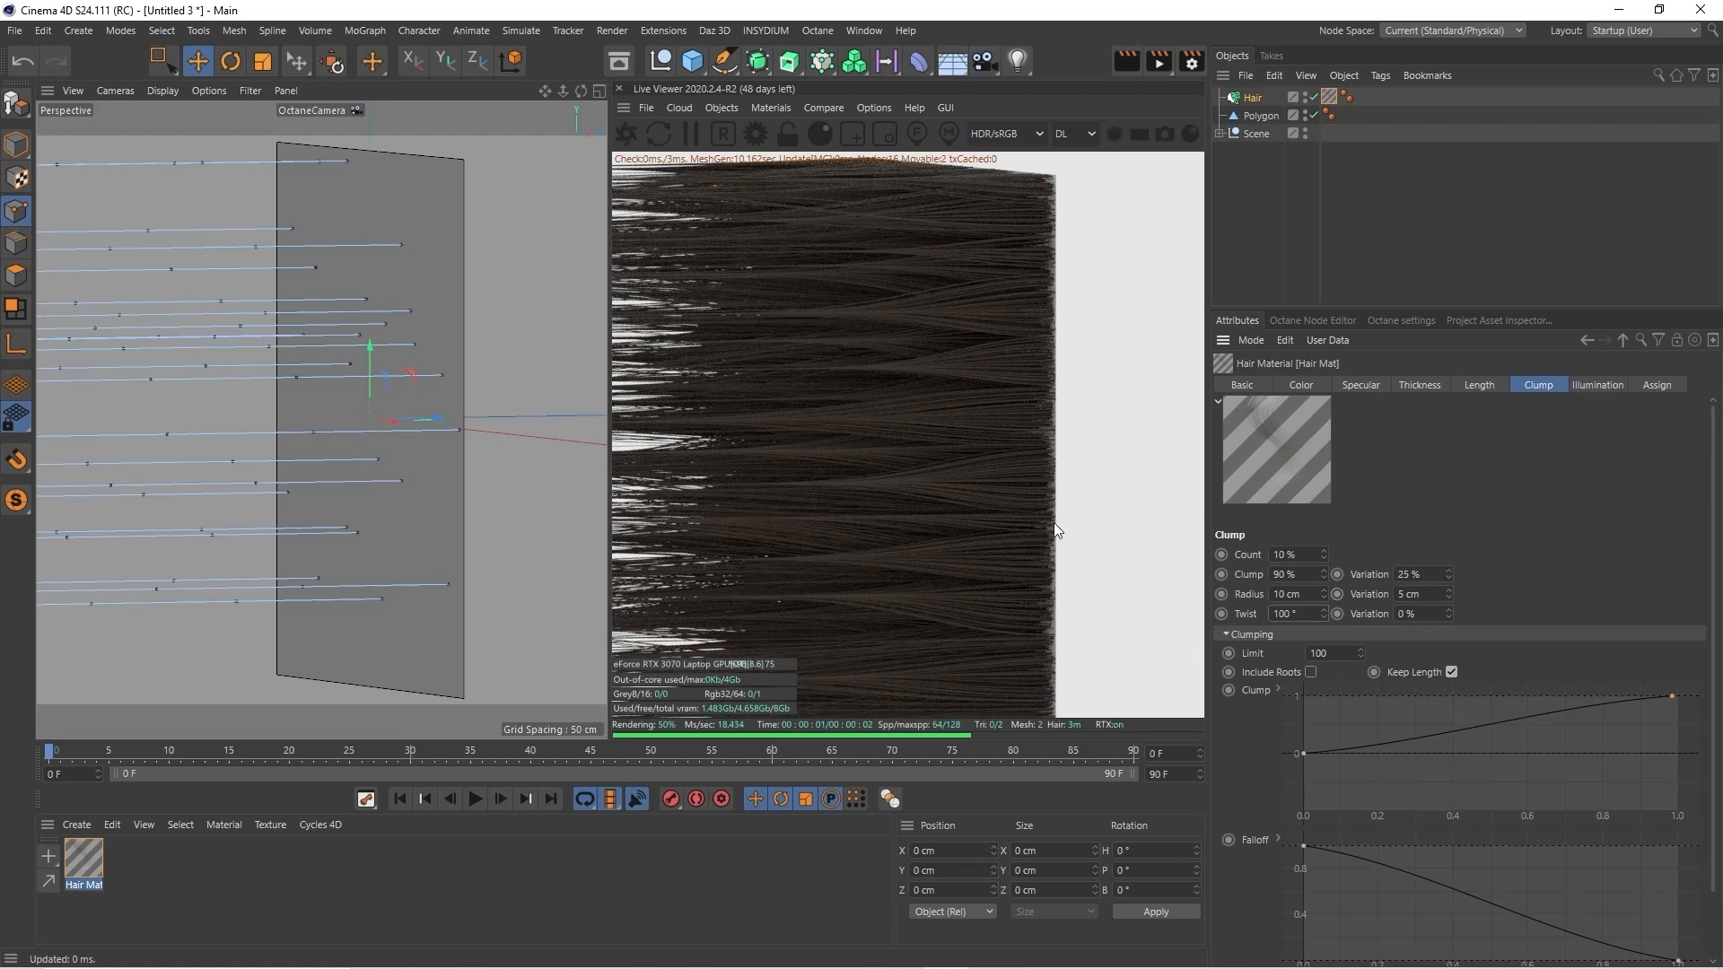
pyautogui.moveTo(546, 90); pyautogui.dragTo(741, 90)
pyautogui.moveTo(562, 90)
pyautogui.mouseDown()
pyautogui.moveTo(507, 90)
pyautogui.moveTo(583, 88)
pyautogui.mouseUp()
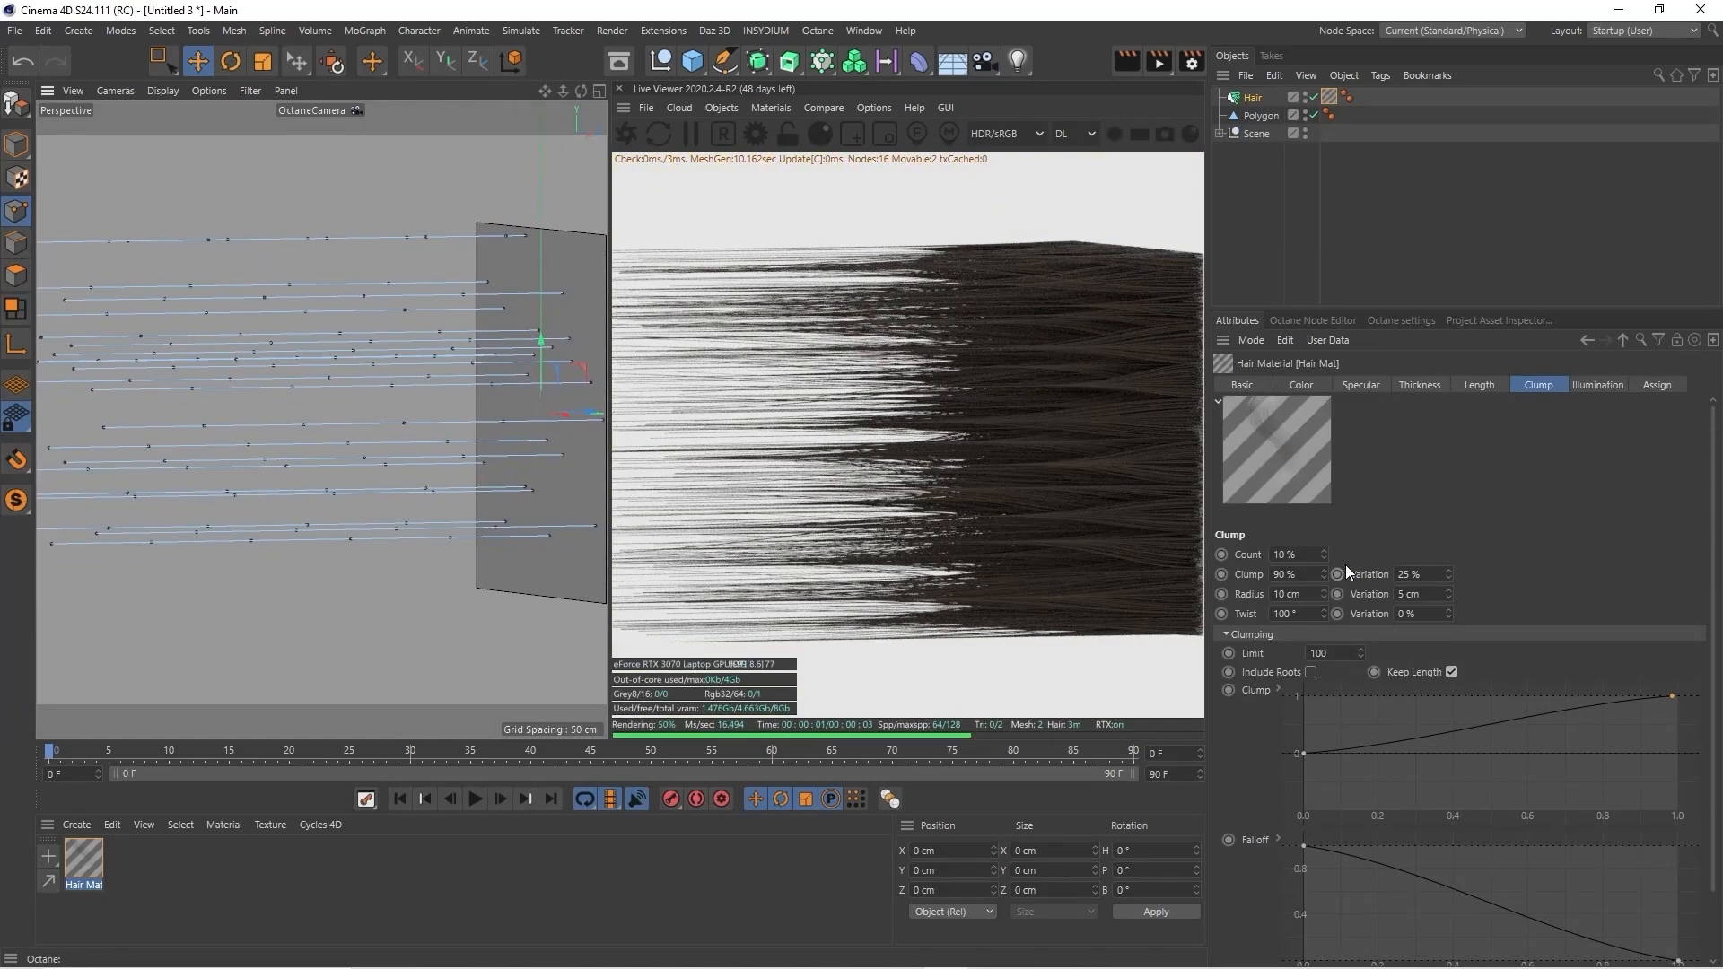
pyautogui.click(1282, 556)
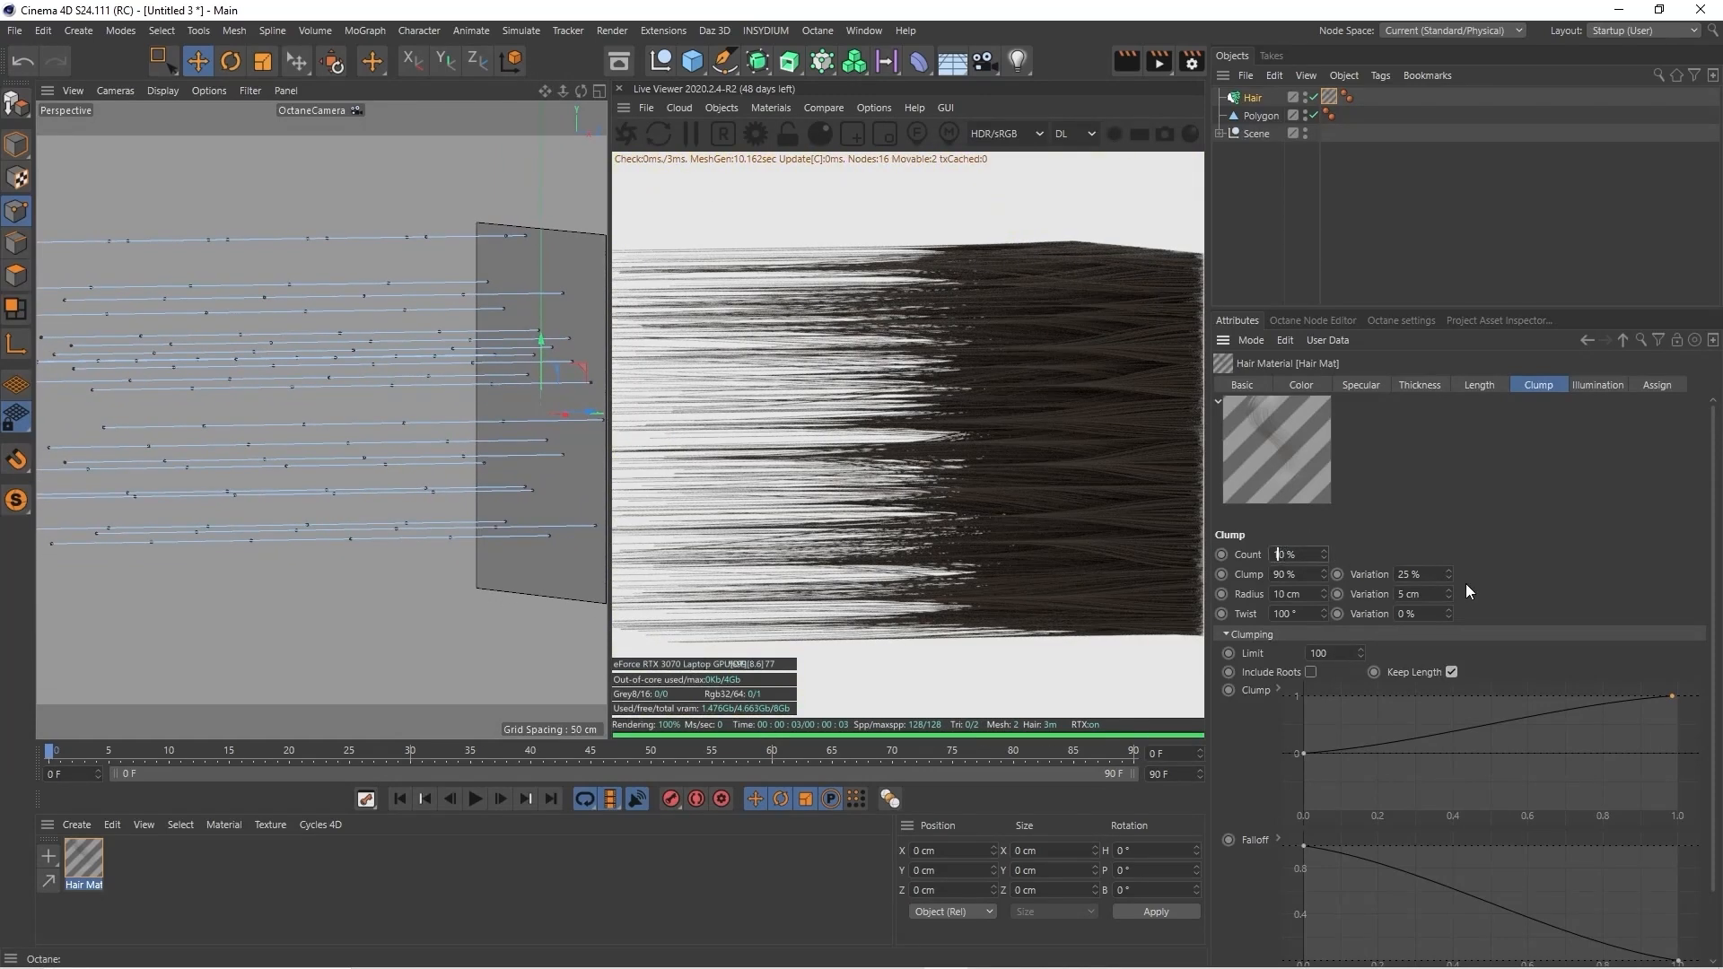
pyautogui.write('0')
pyautogui.press('Return')
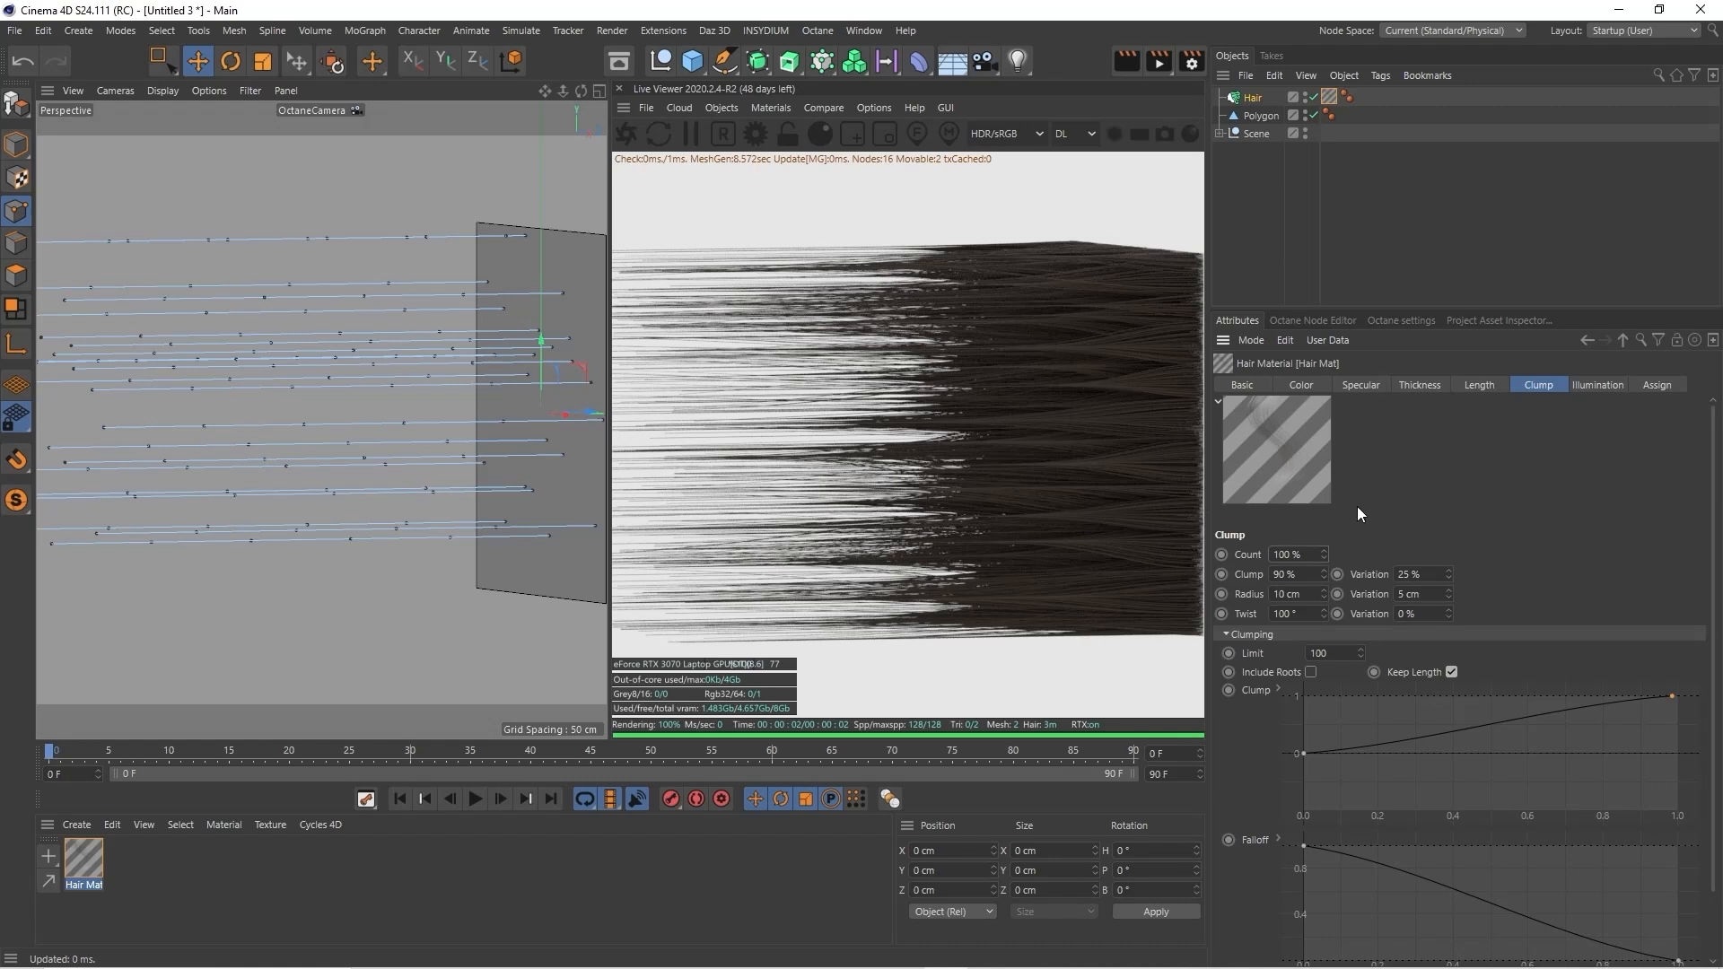
# Disable the Clump property of the hair material and enable Curl instead
pyautogui.click(1262, 385)
pyautogui.click(1285, 687)
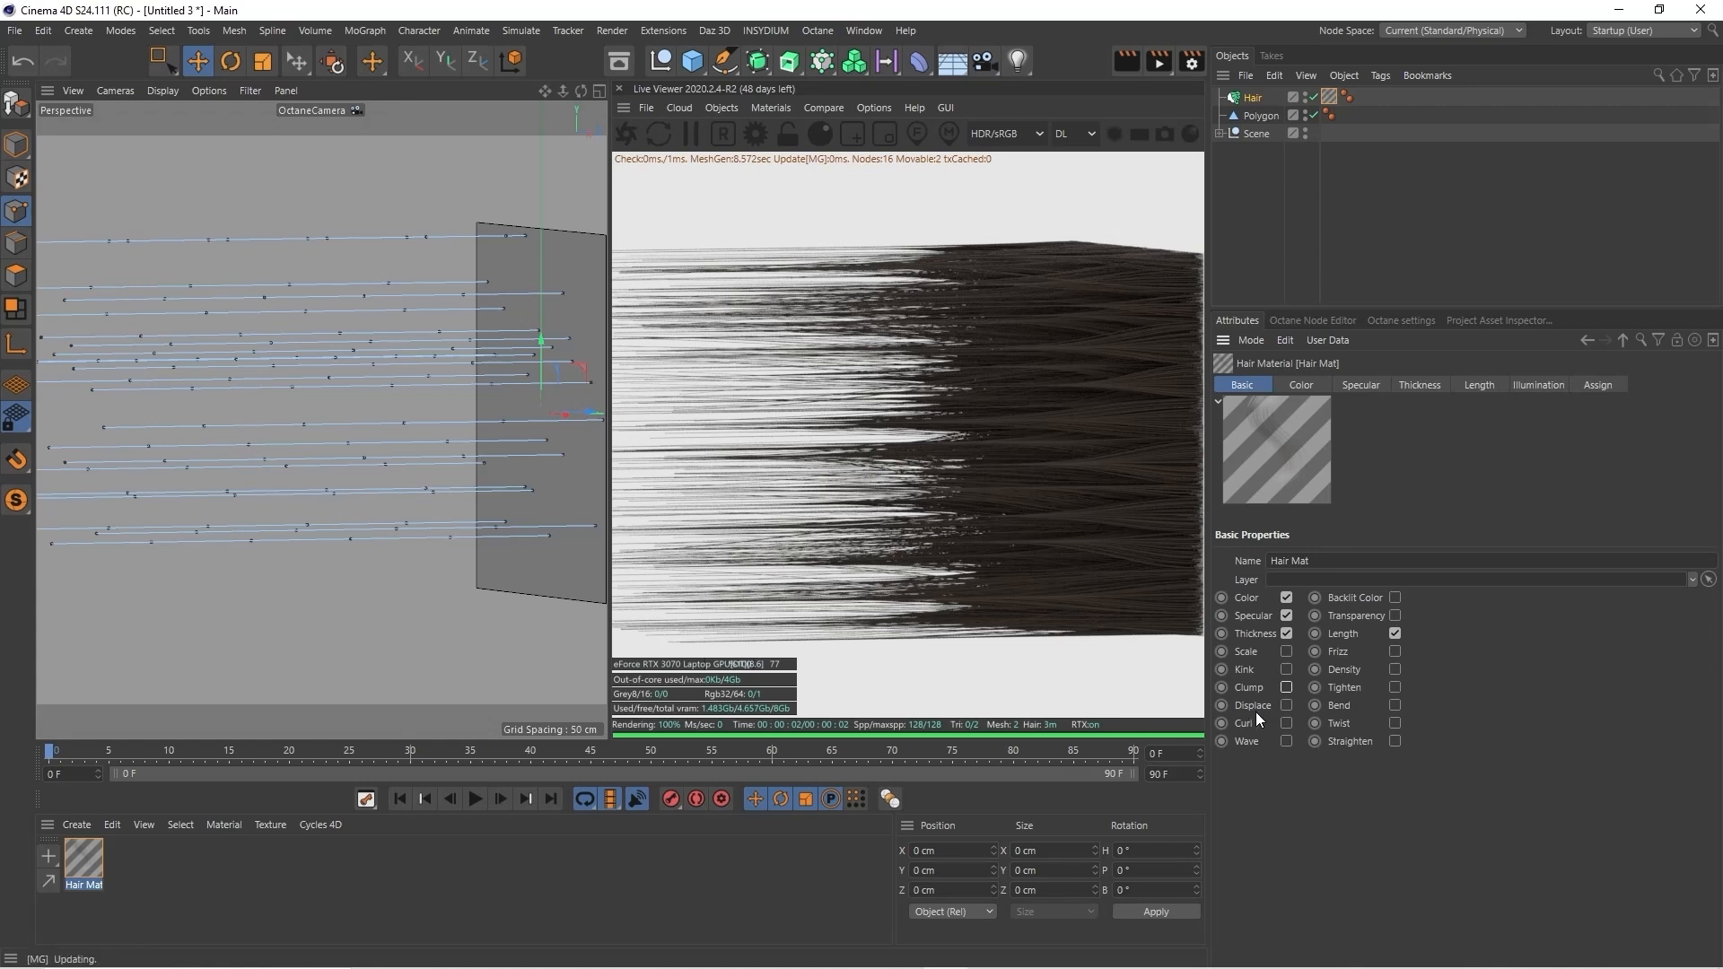
pyautogui.click(1285, 724)
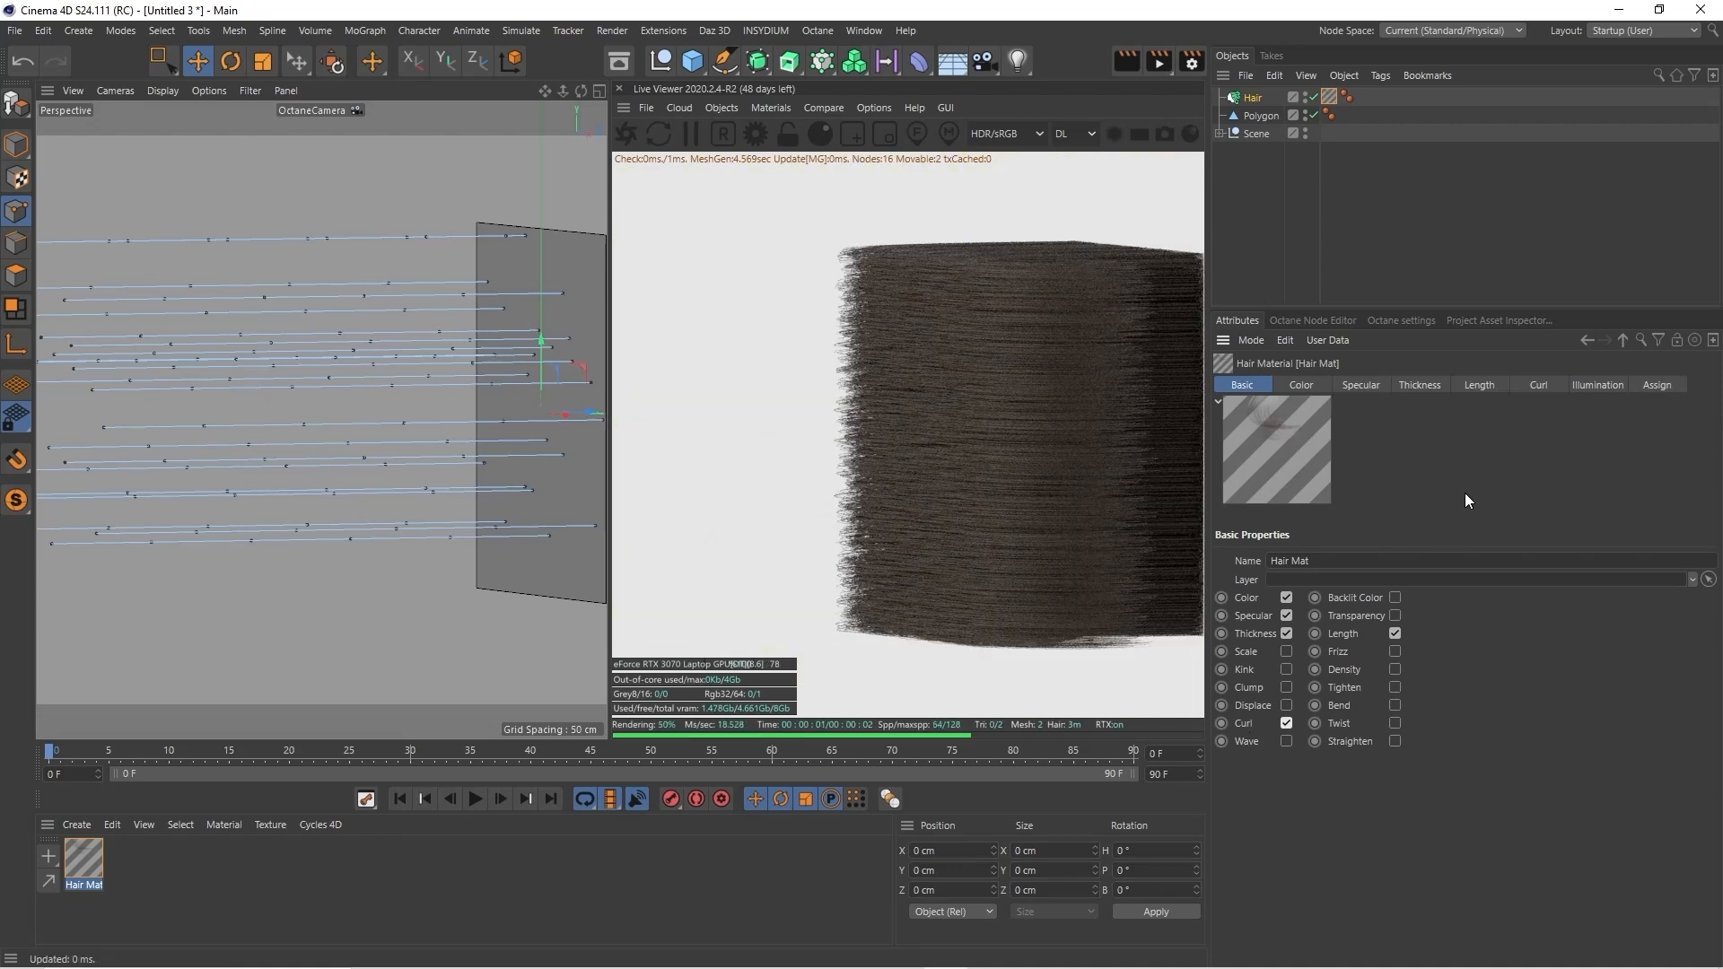
# Try the Random curl direction on the hair material, and set the Curl Direction to World
pyautogui.click(1540, 386)
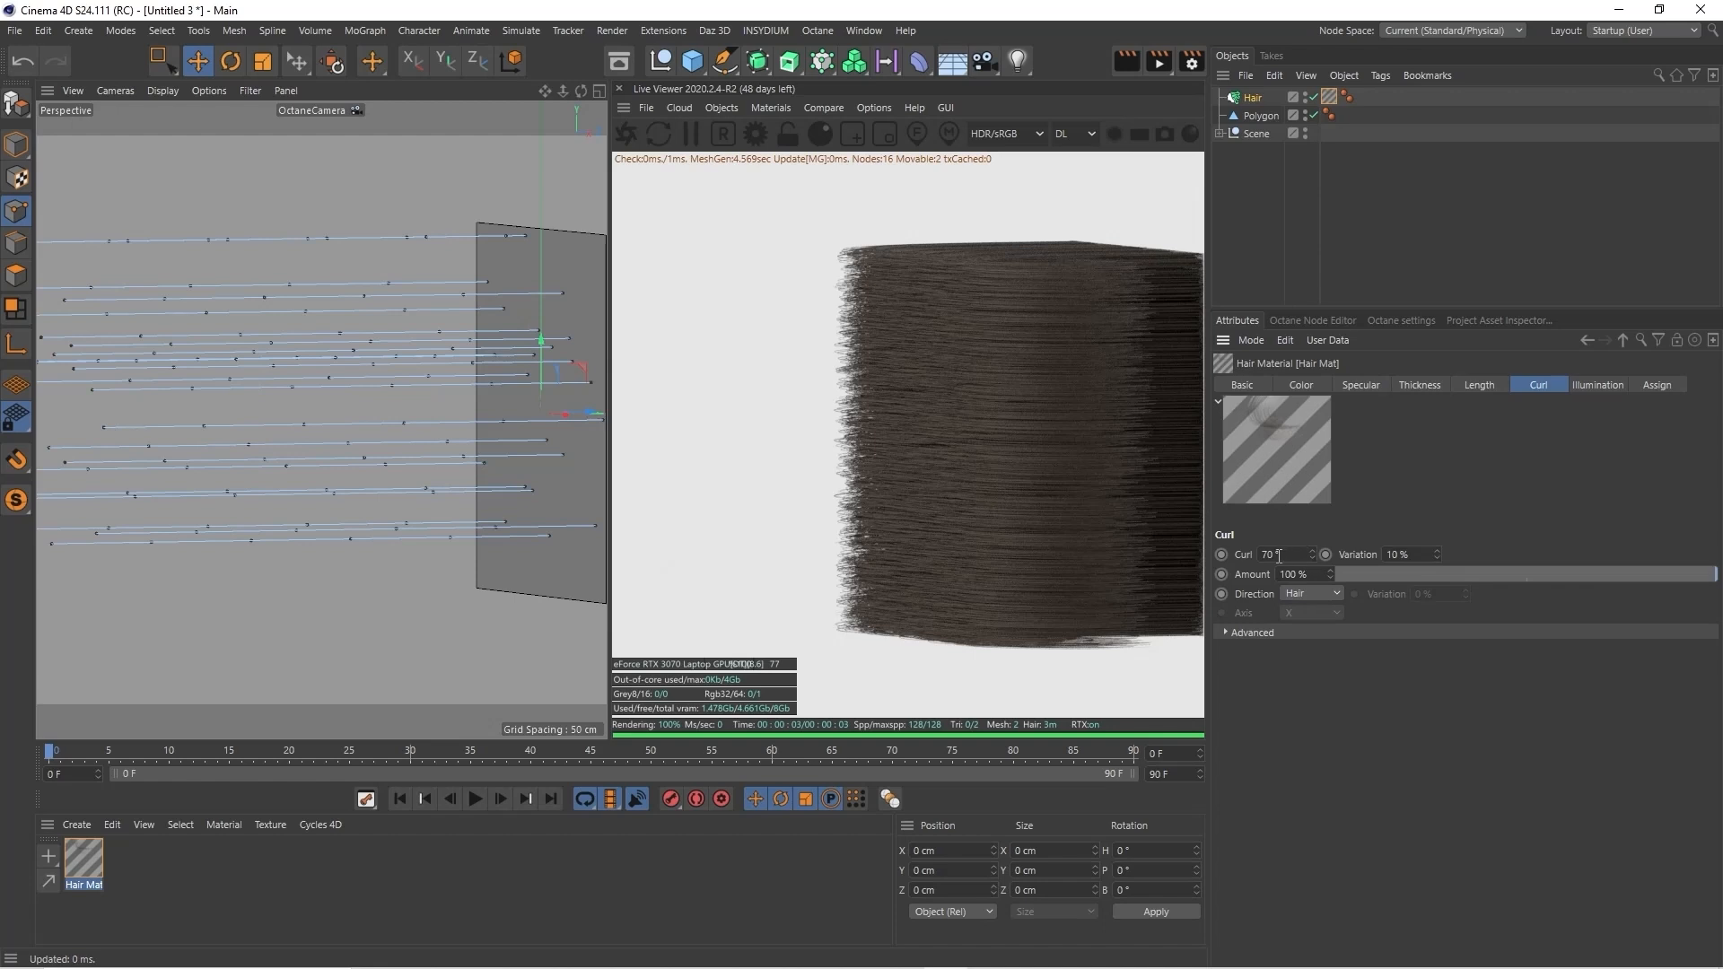
pyautogui.moveTo(582, 92); pyautogui.dragTo(629, 152)
pyautogui.moveTo(546, 91); pyautogui.dragTo(626, 272)
pyautogui.moveTo(580, 93); pyautogui.dragTo(354, 229)
pyautogui.moveTo(544, 94); pyautogui.dragTo(656, 178)
pyautogui.moveTo(582, 92); pyautogui.dragTo(749, 29)
pyautogui.moveTo(547, 90); pyautogui.dragTo(524, 0)
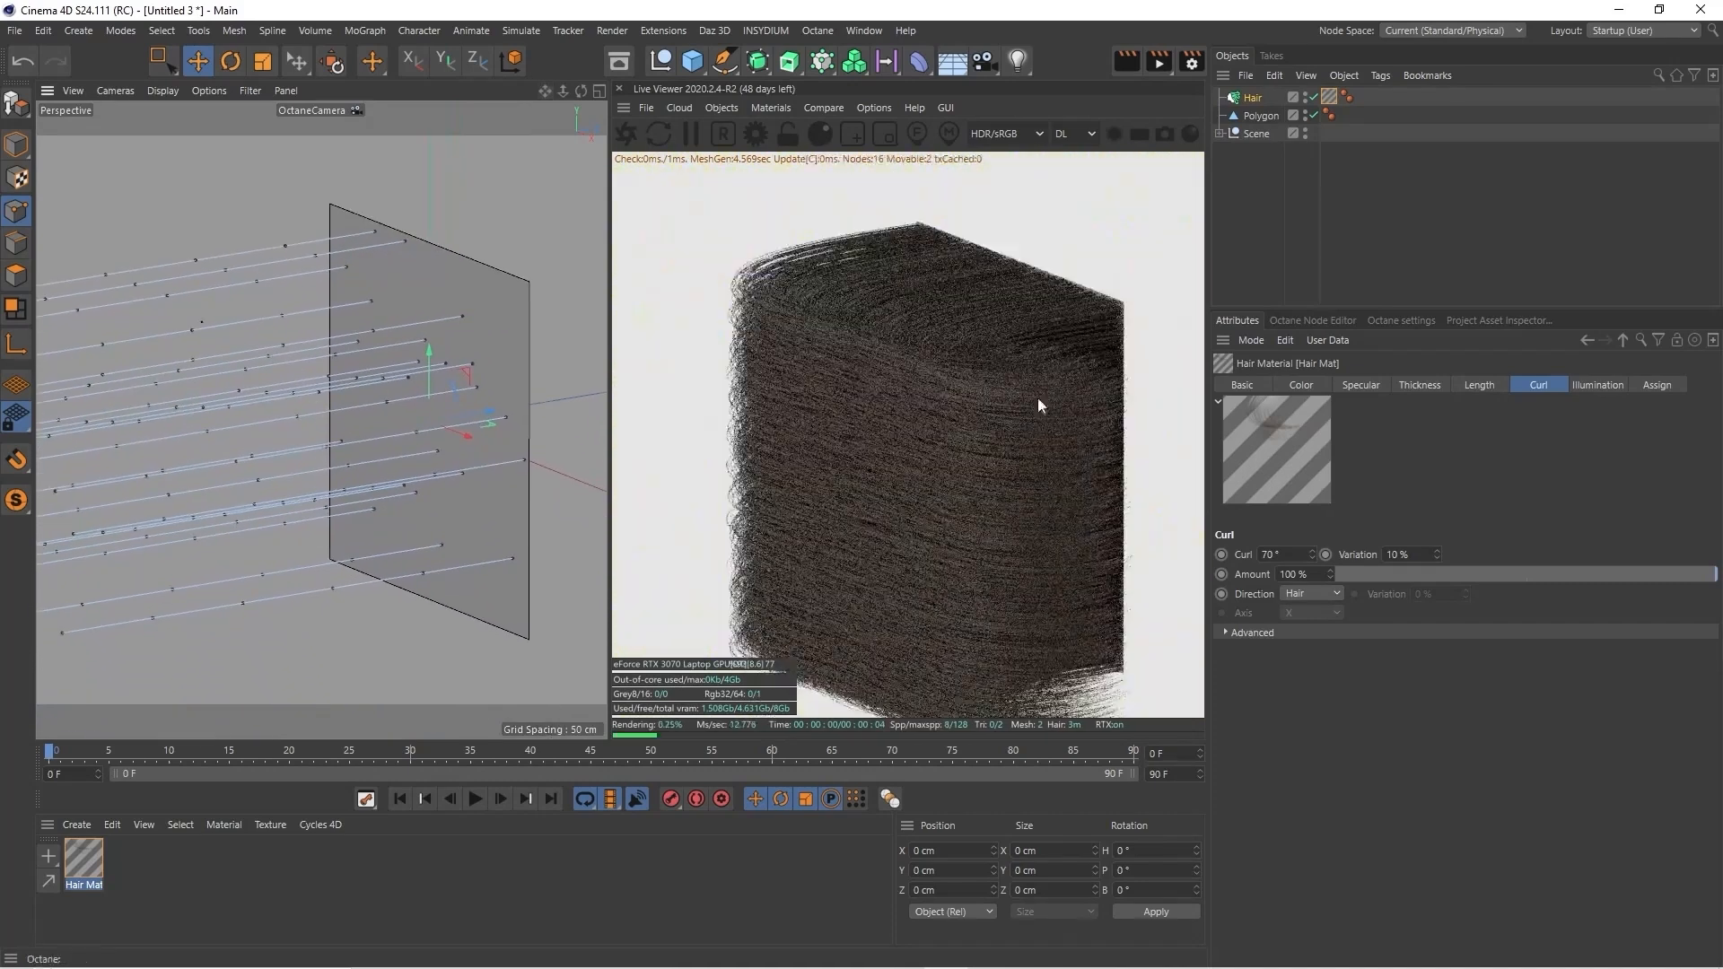
pyautogui.click(1305, 597)
pyautogui.click(1322, 650)
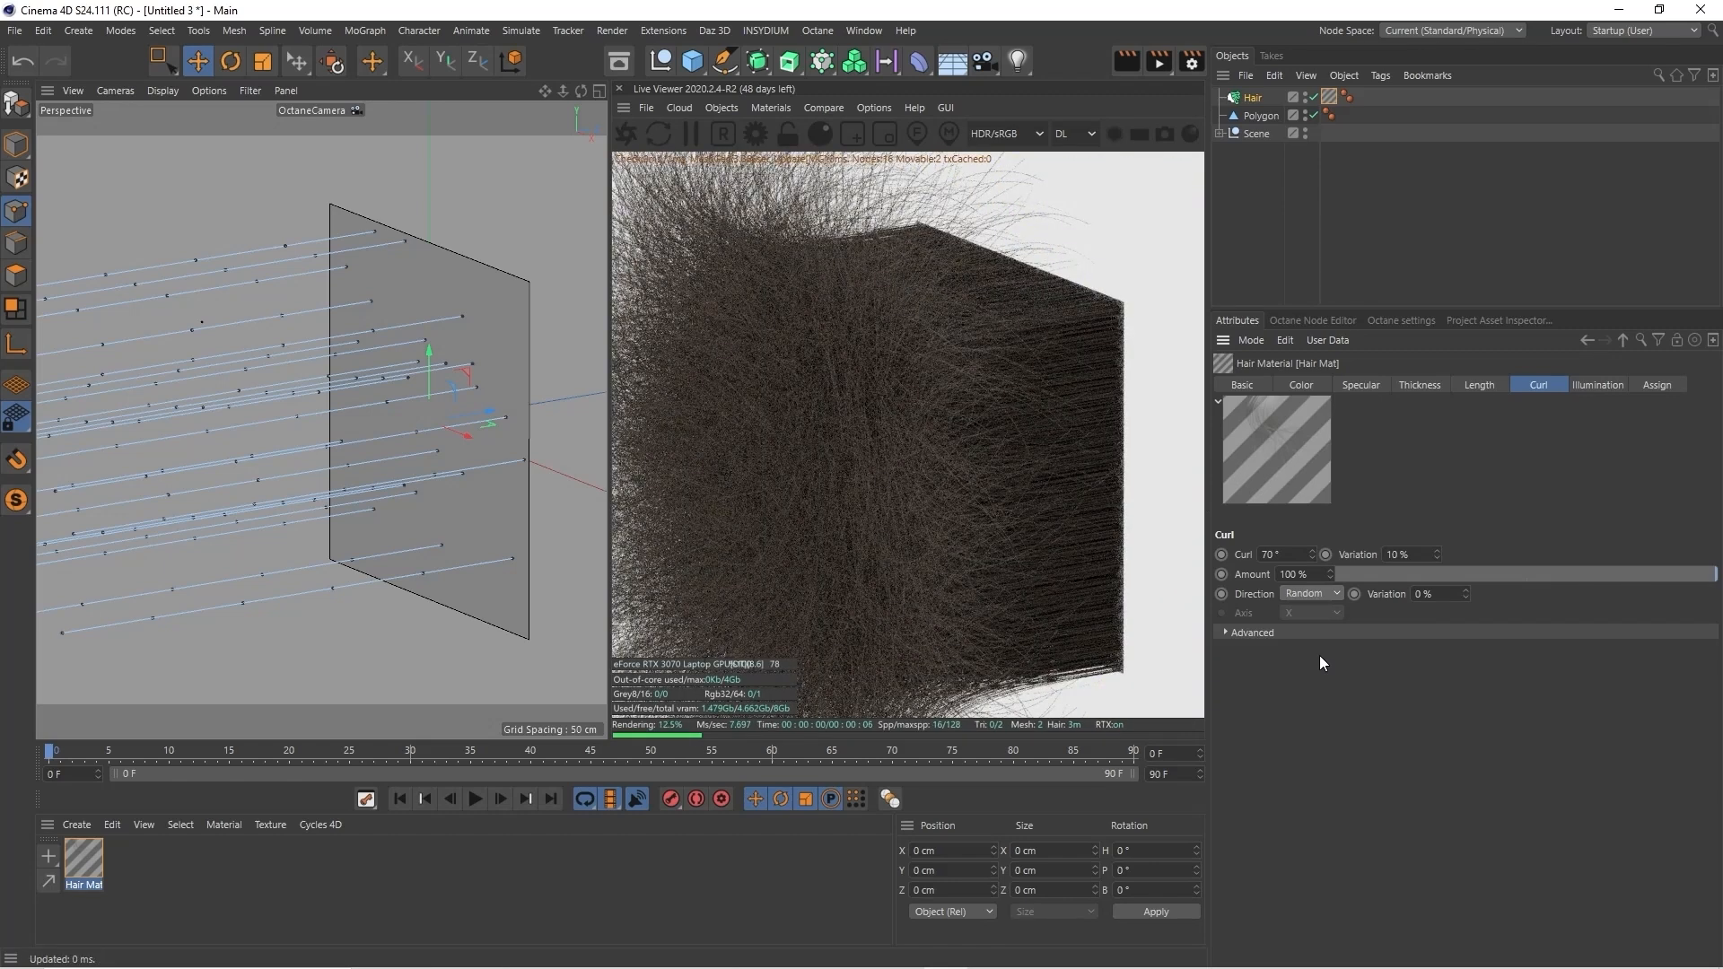
pyautogui.click(1314, 594)
pyautogui.click(1315, 611)
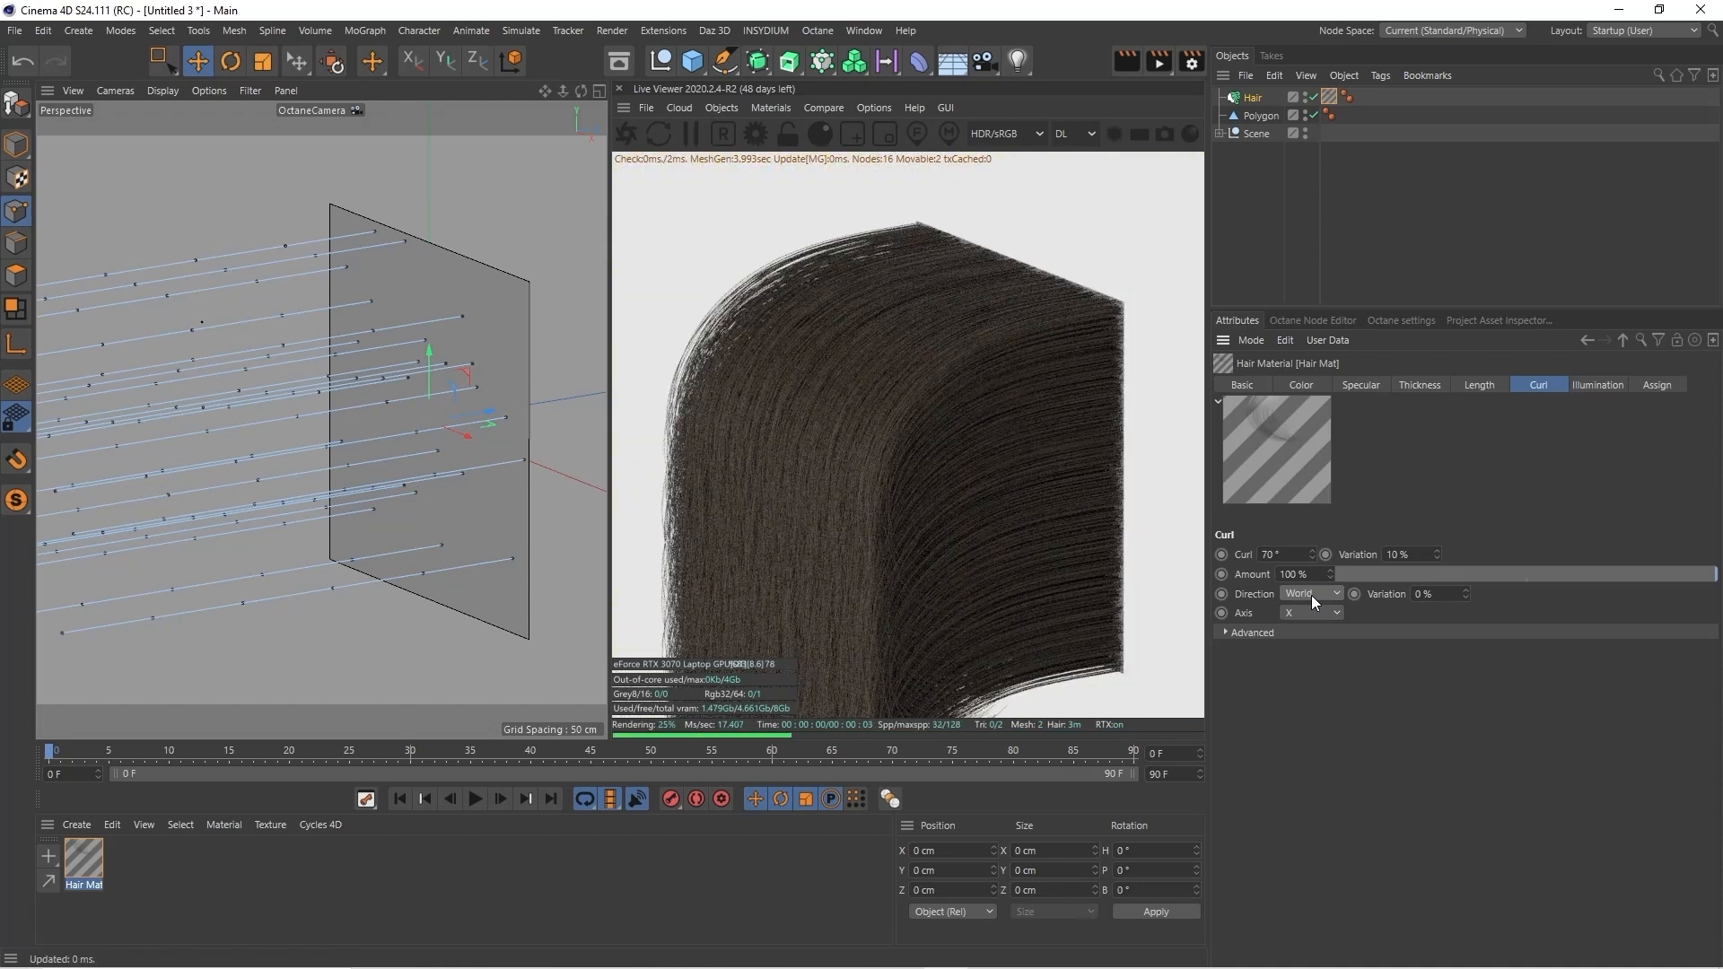
pyautogui.moveTo(562, 88); pyautogui.dragTo(592, 27)
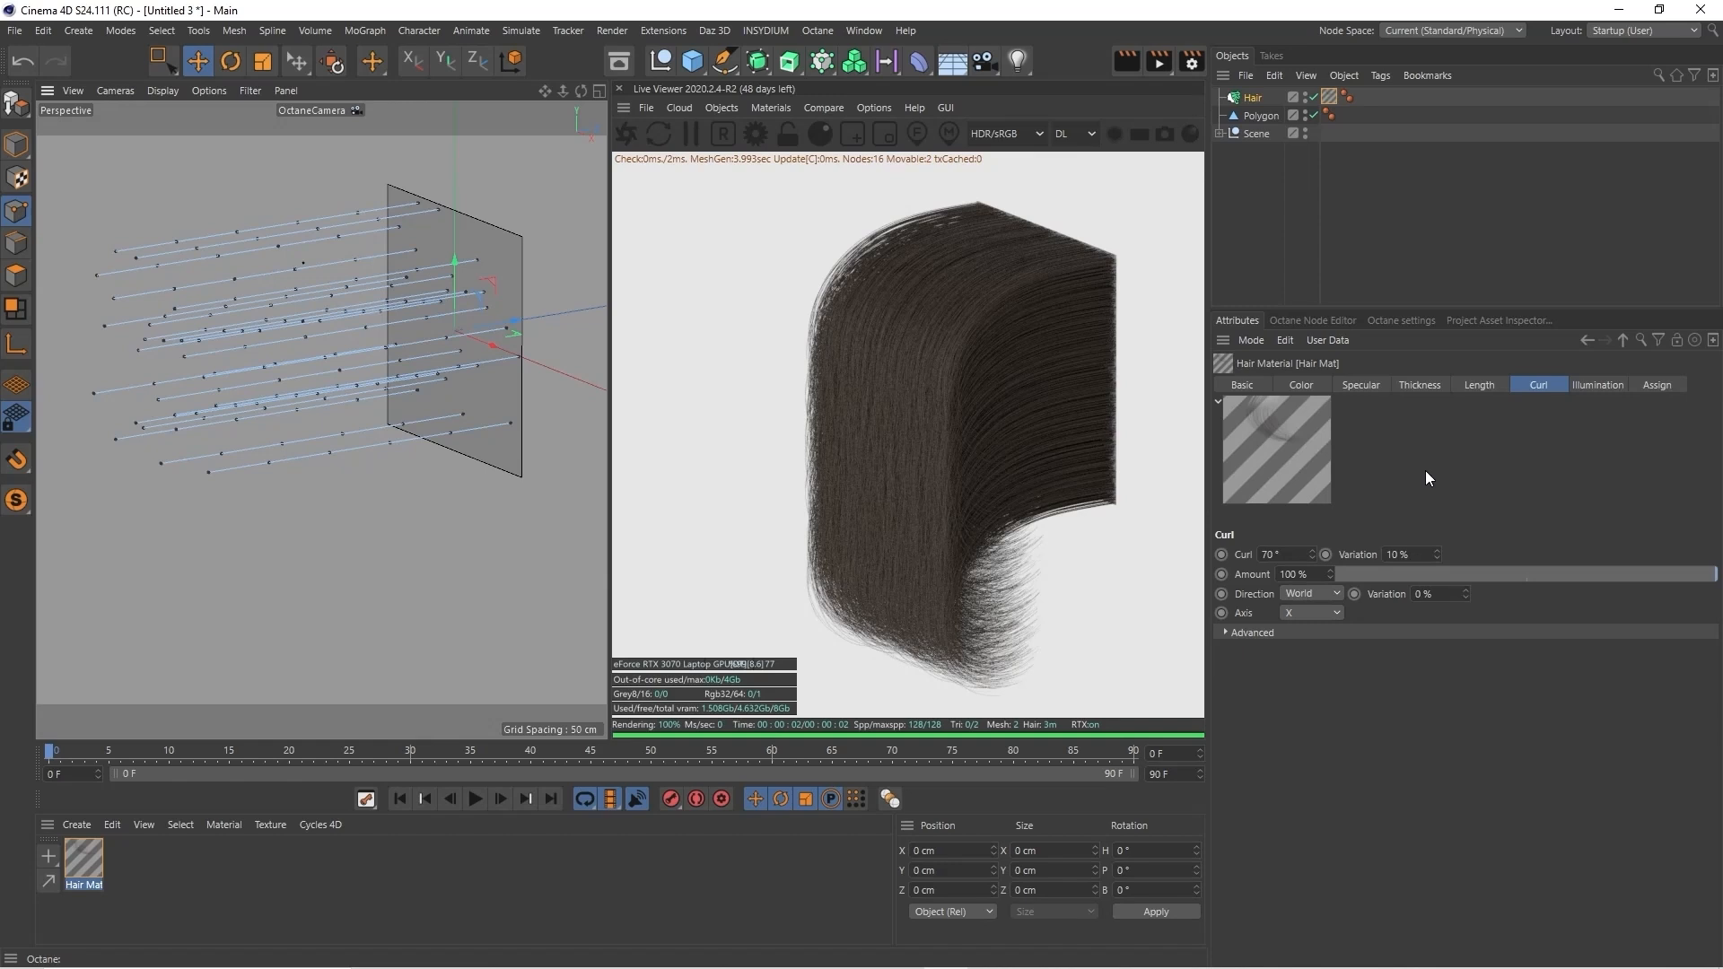
# Disable the Curl property of the hair material and enable Wave instead
pyautogui.click(1258, 386)
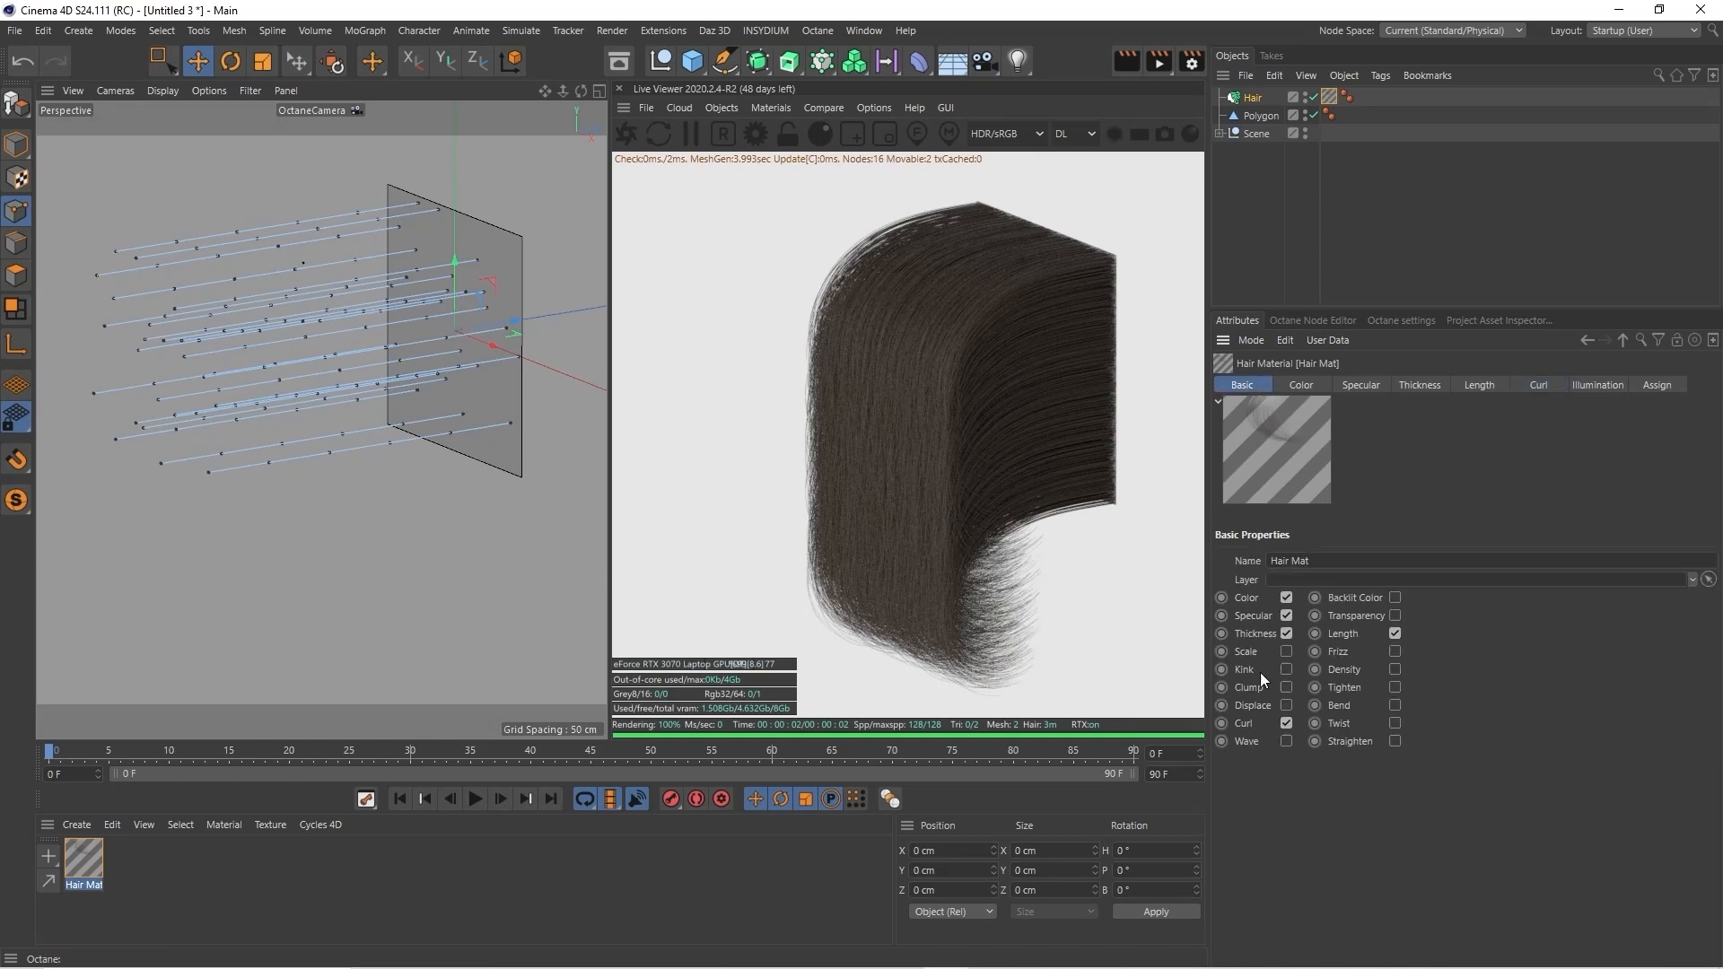
pyautogui.click(1285, 724)
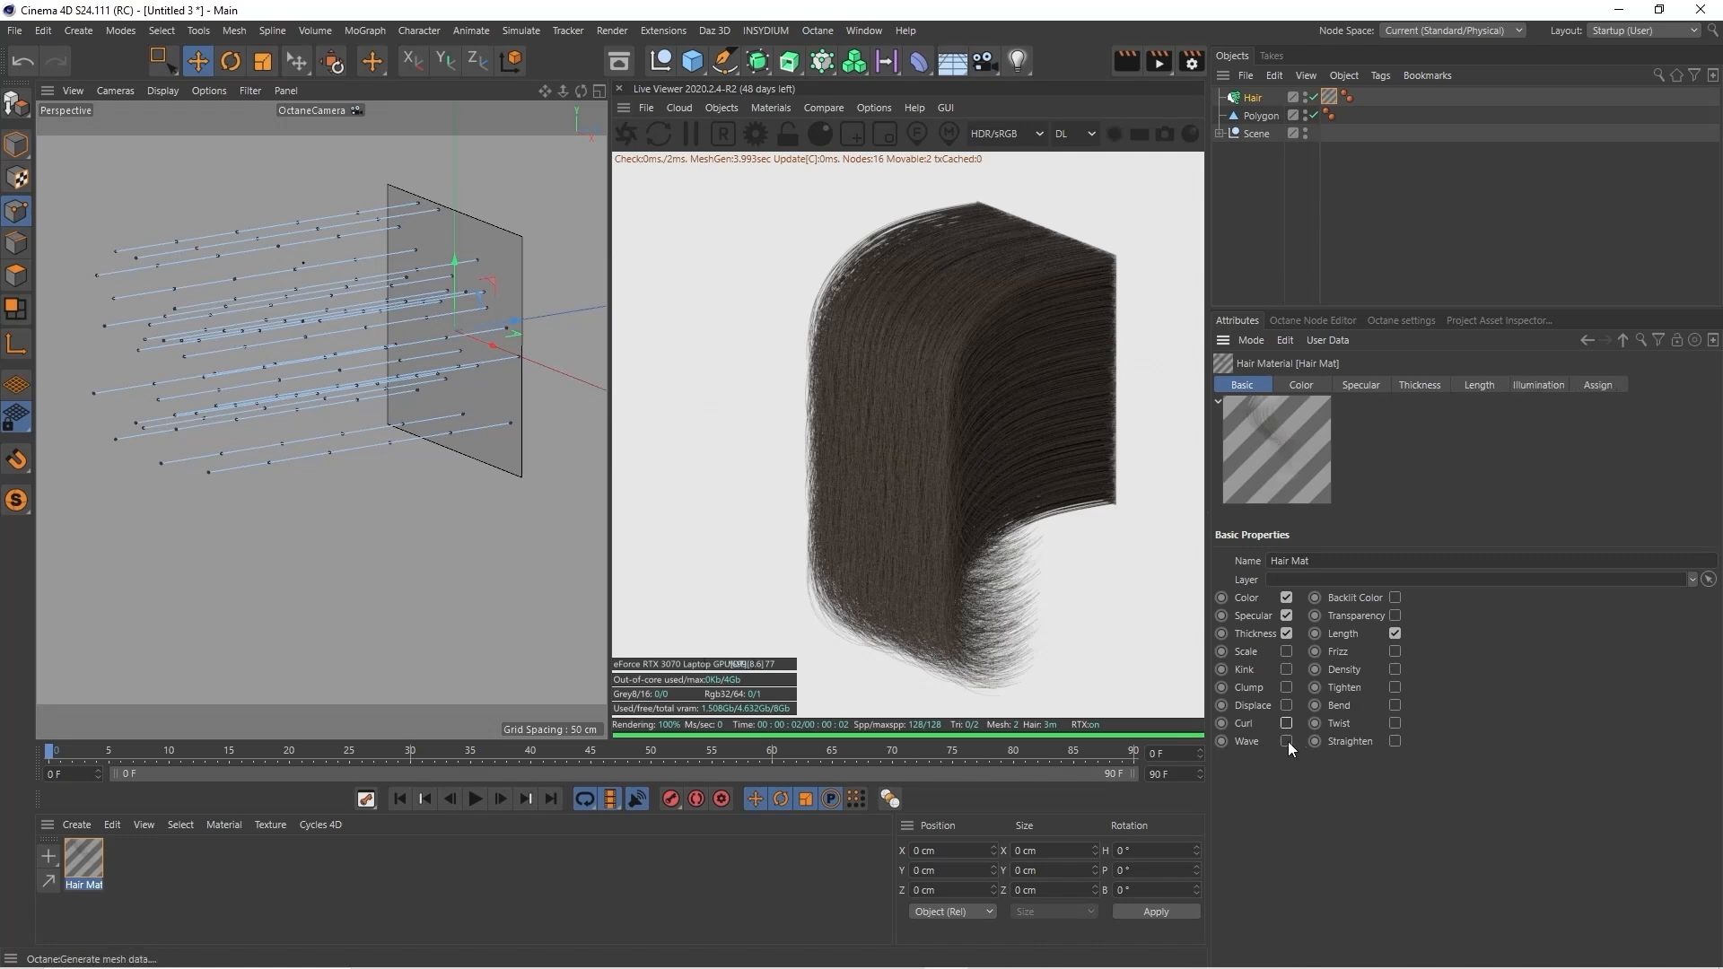
pyautogui.click(1287, 741)
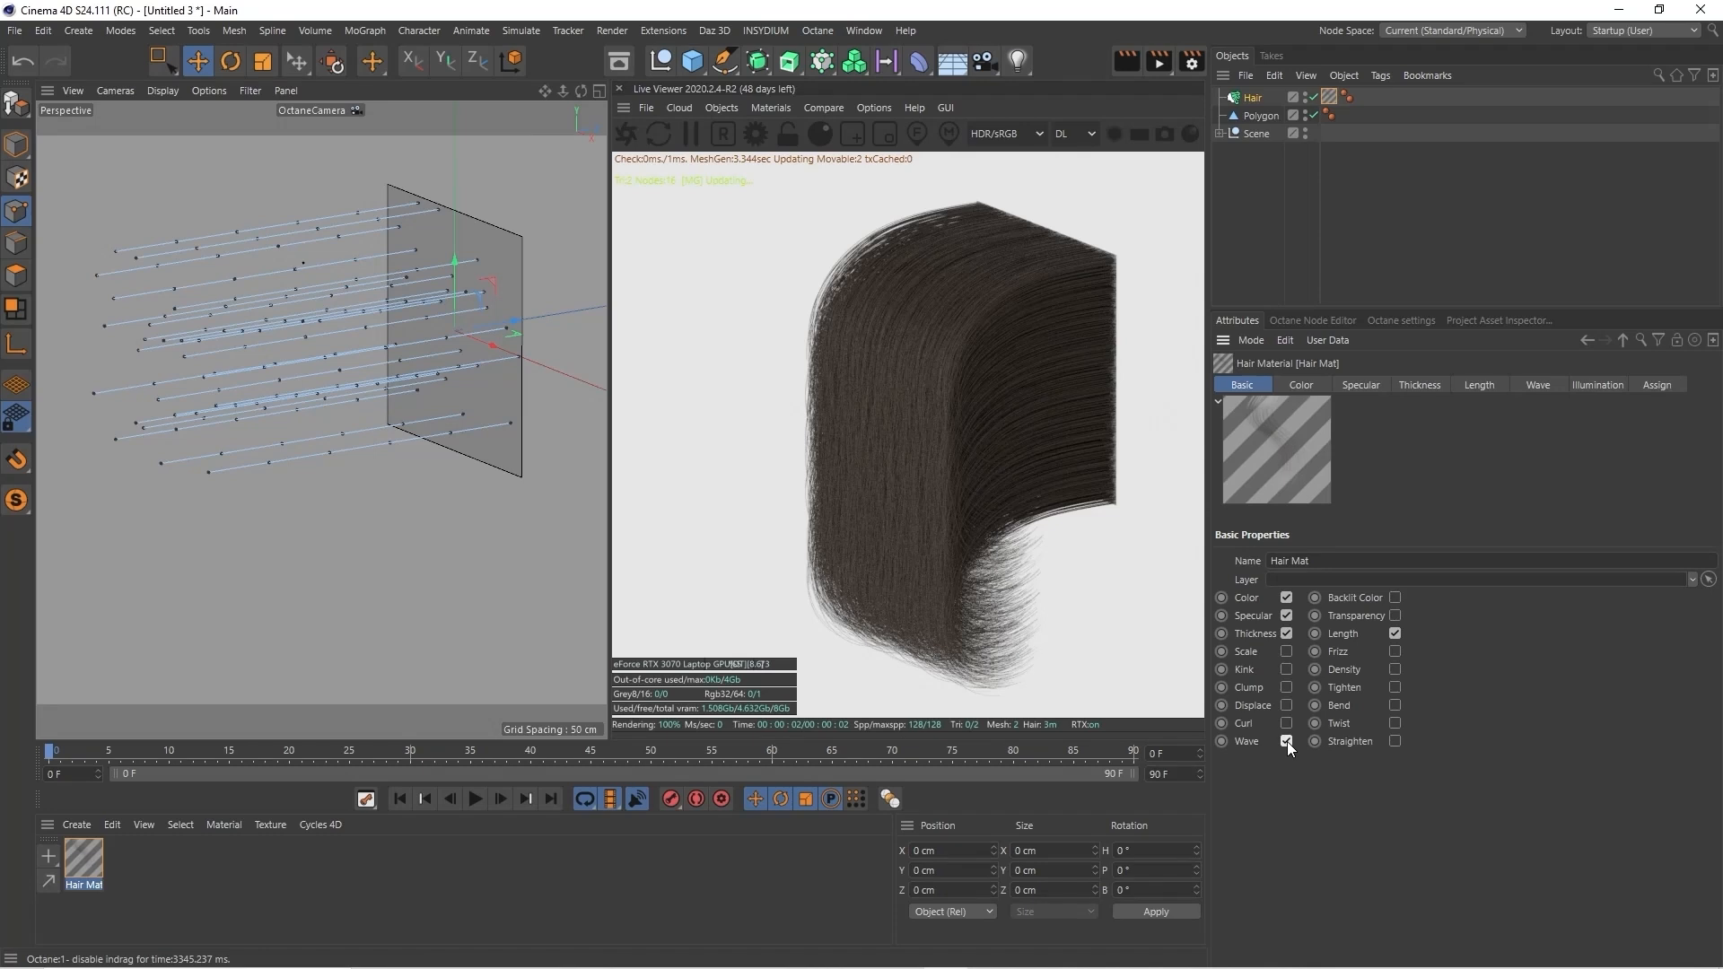
# Set the Hair object's hair Segments to 100 and its hair Count to 10000
pyautogui.click(1255, 97)
pyautogui.click(1423, 443)
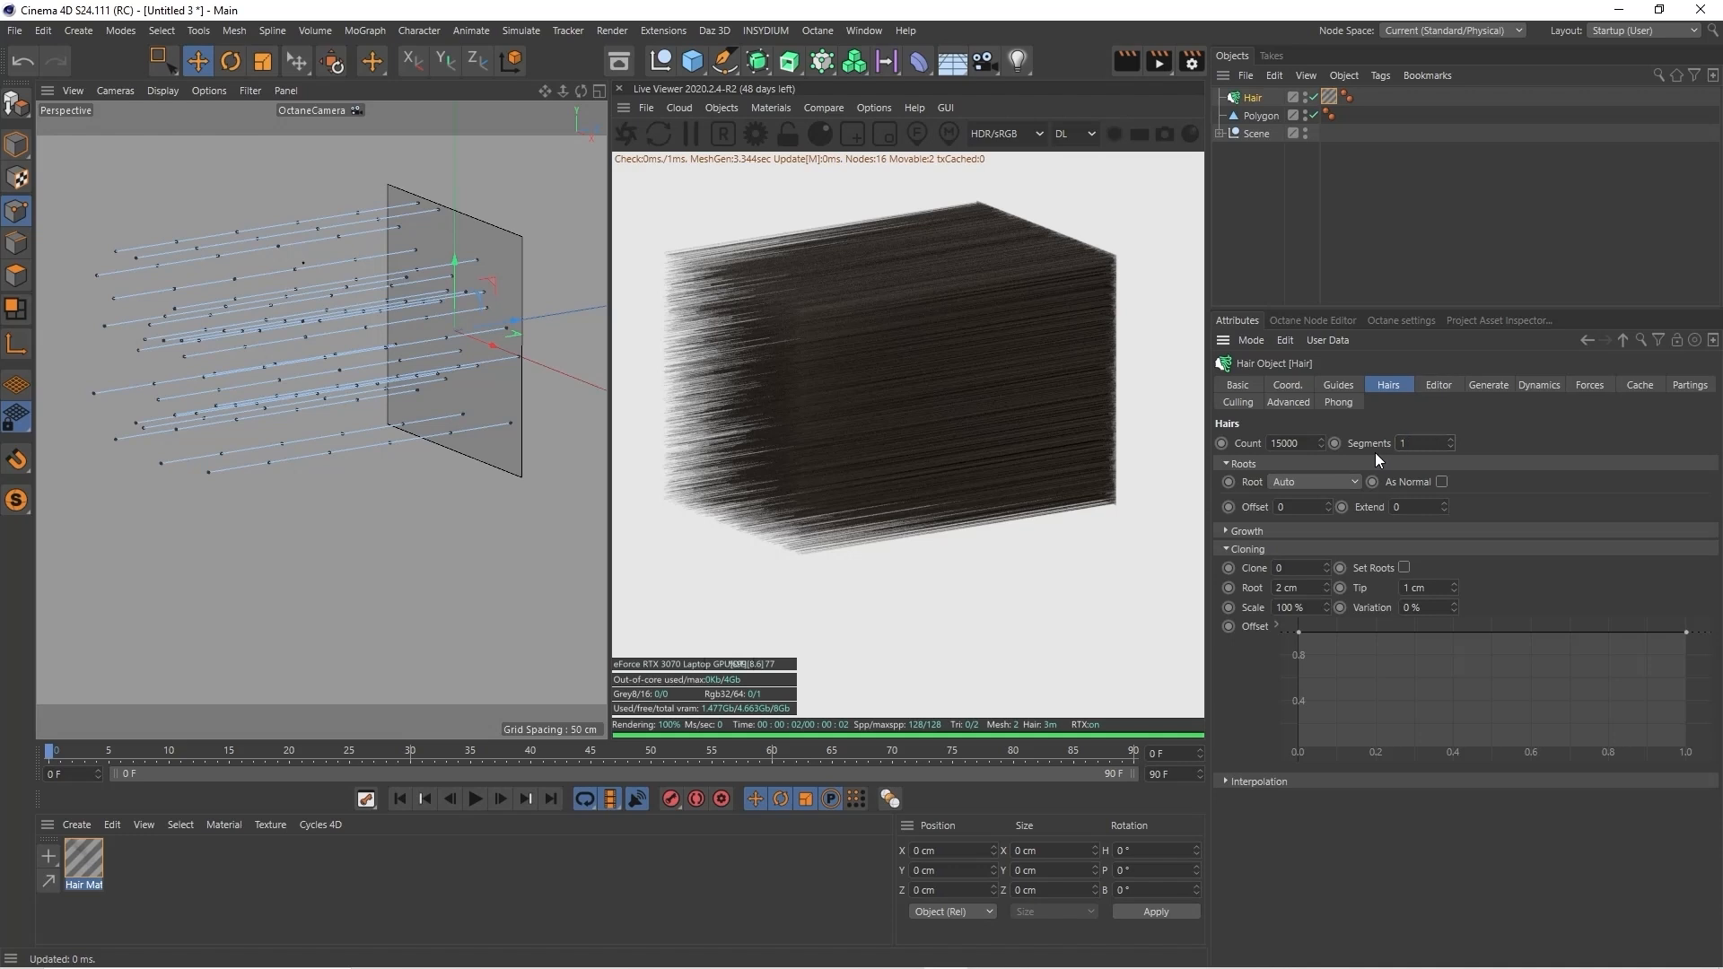
pyautogui.write('100')
pyautogui.click(1278, 443)
pyautogui.write('0')
pyautogui.press('Return')
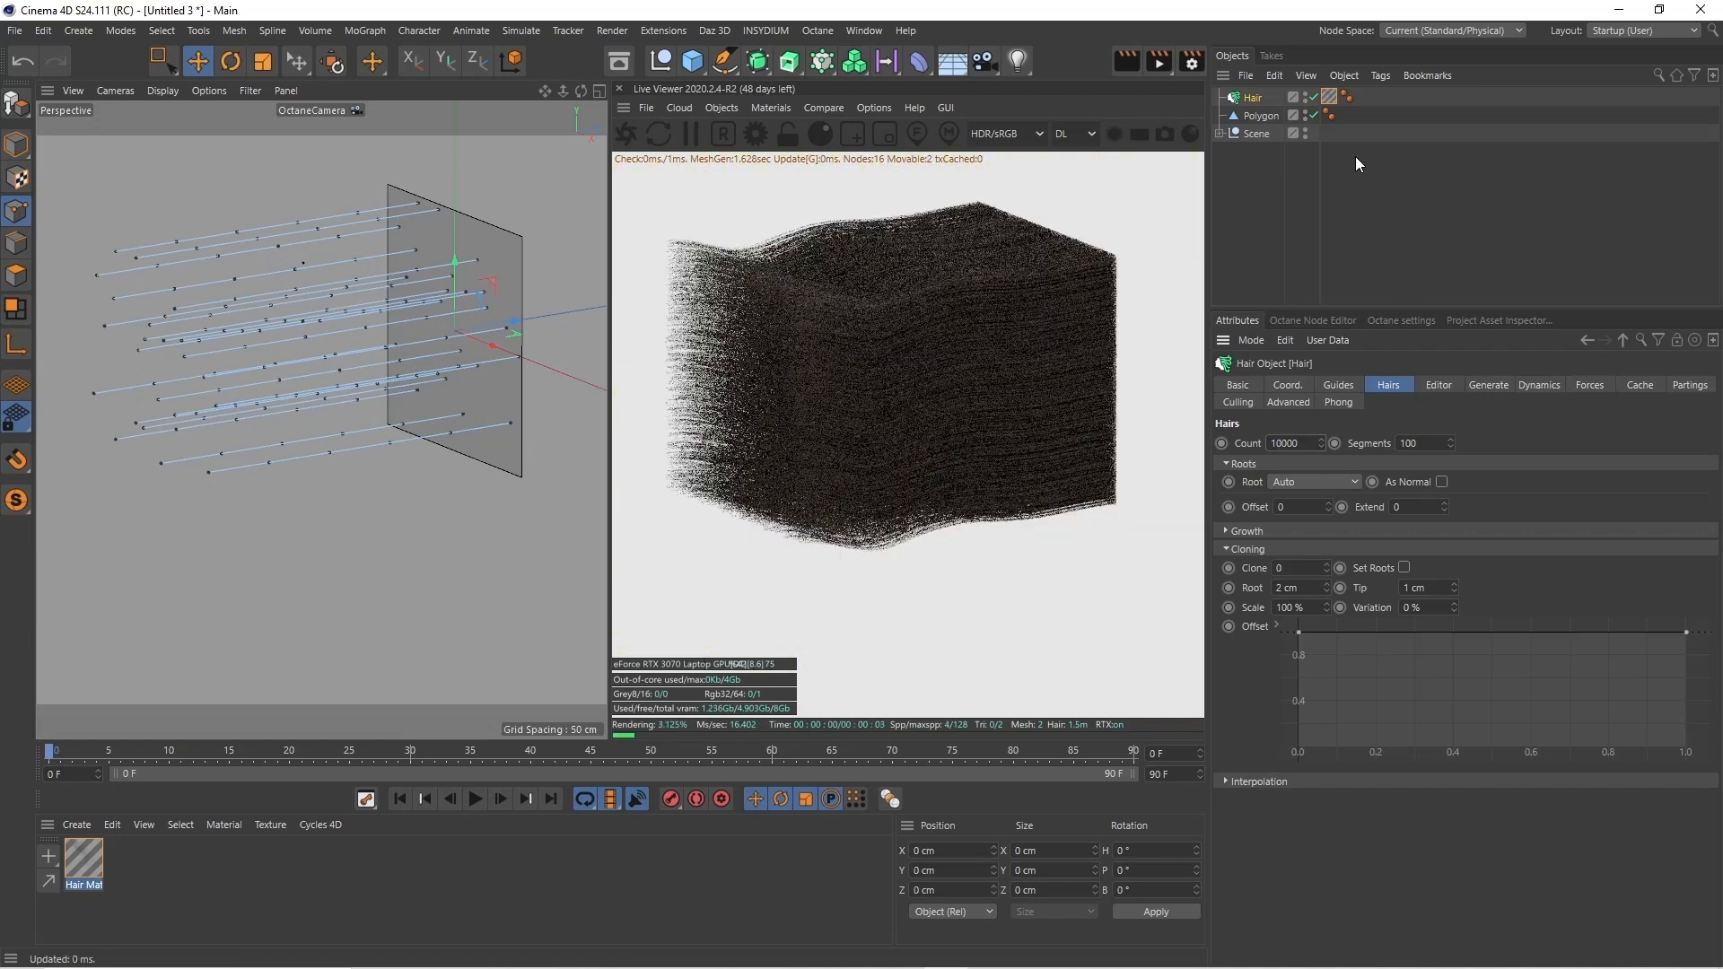
# Open the hair material's Wave settings with the Wave strength value ready for editing
pyautogui.click(1329, 97)
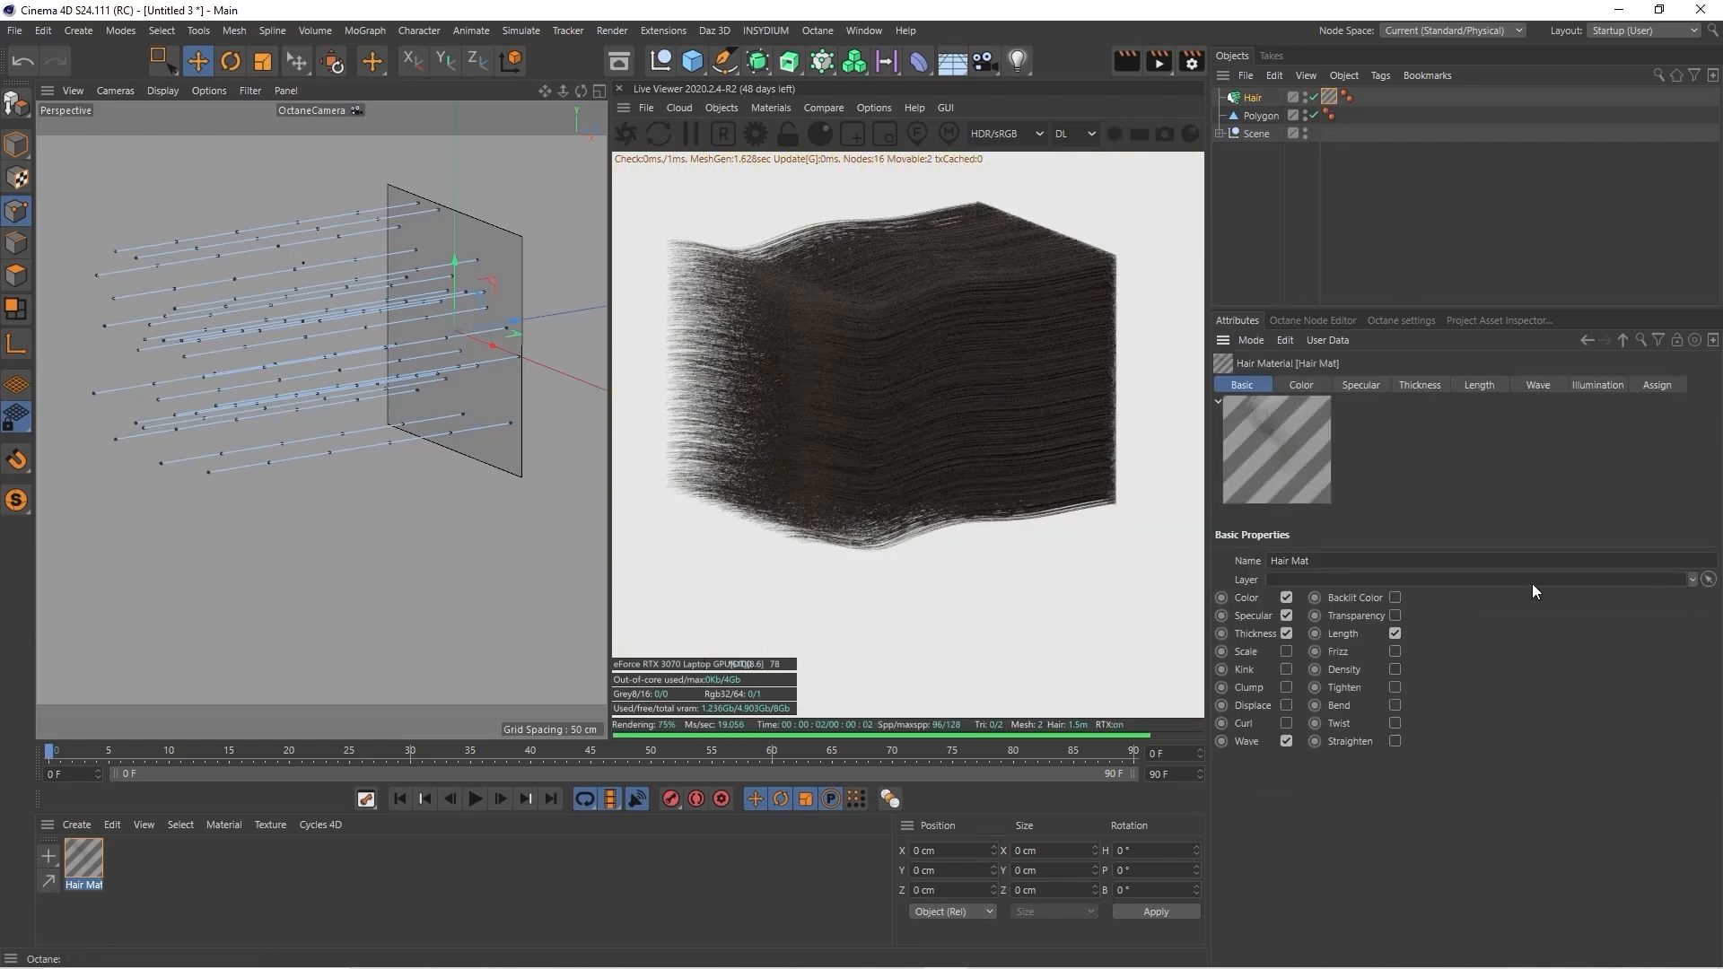
pyautogui.click(1551, 389)
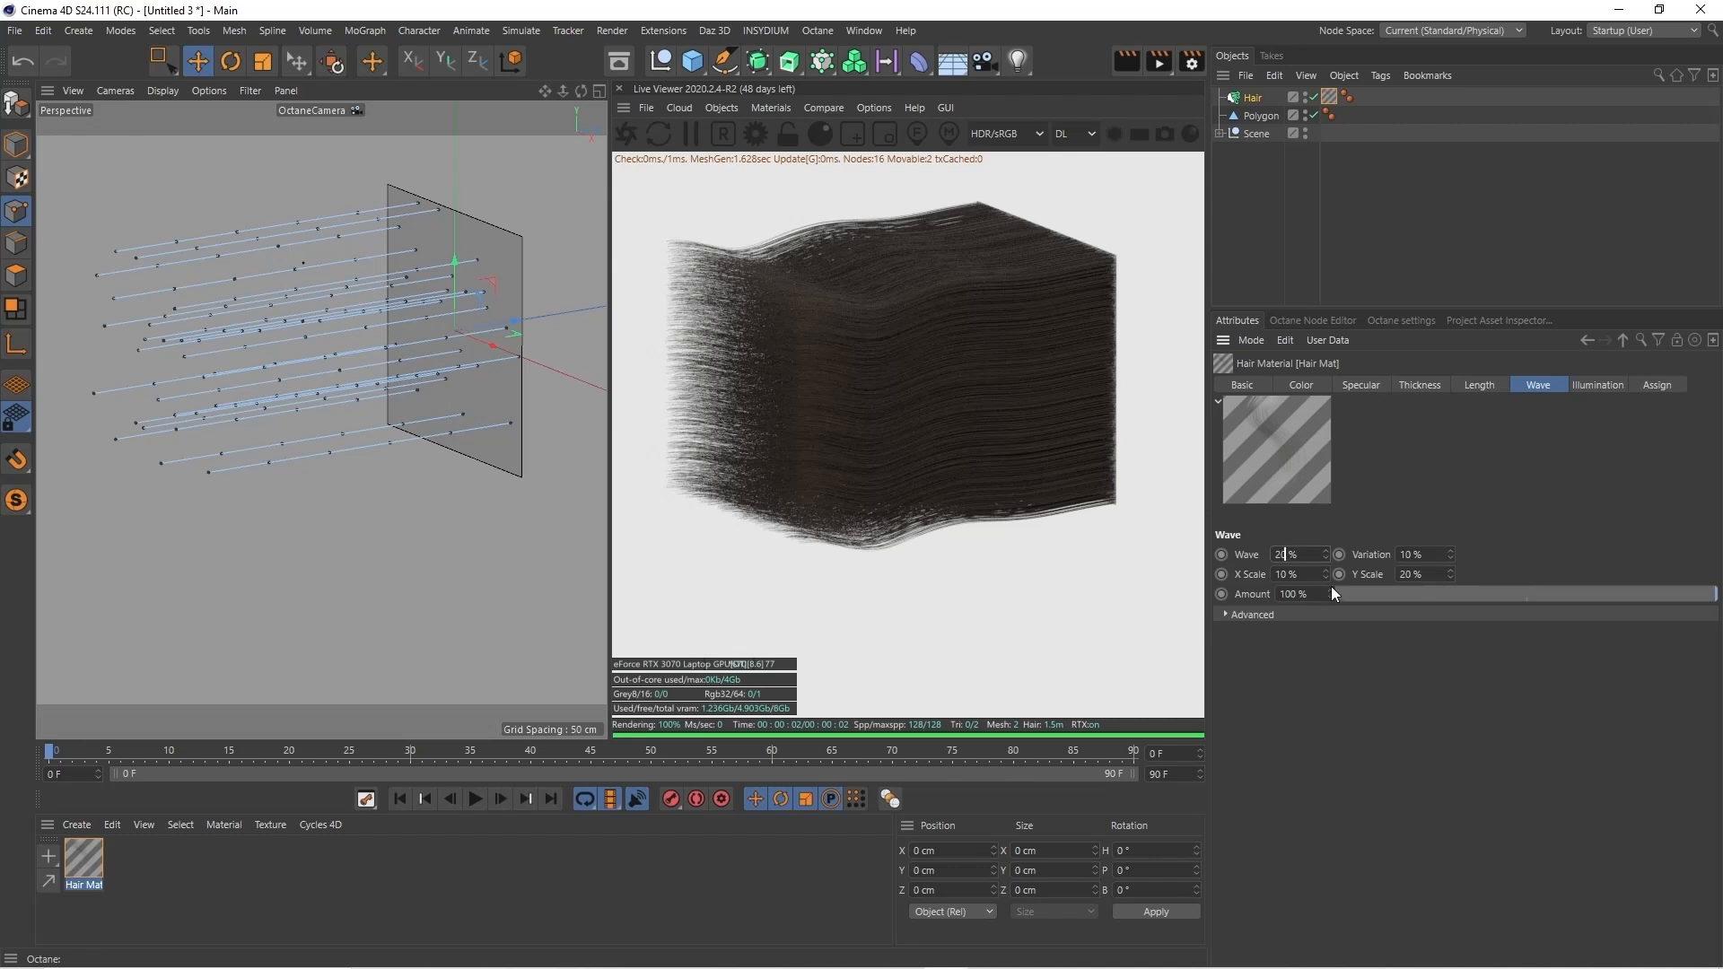
# Set the hair material's Wave strength to 200 %
pyautogui.write('0')
pyautogui.press('Return')
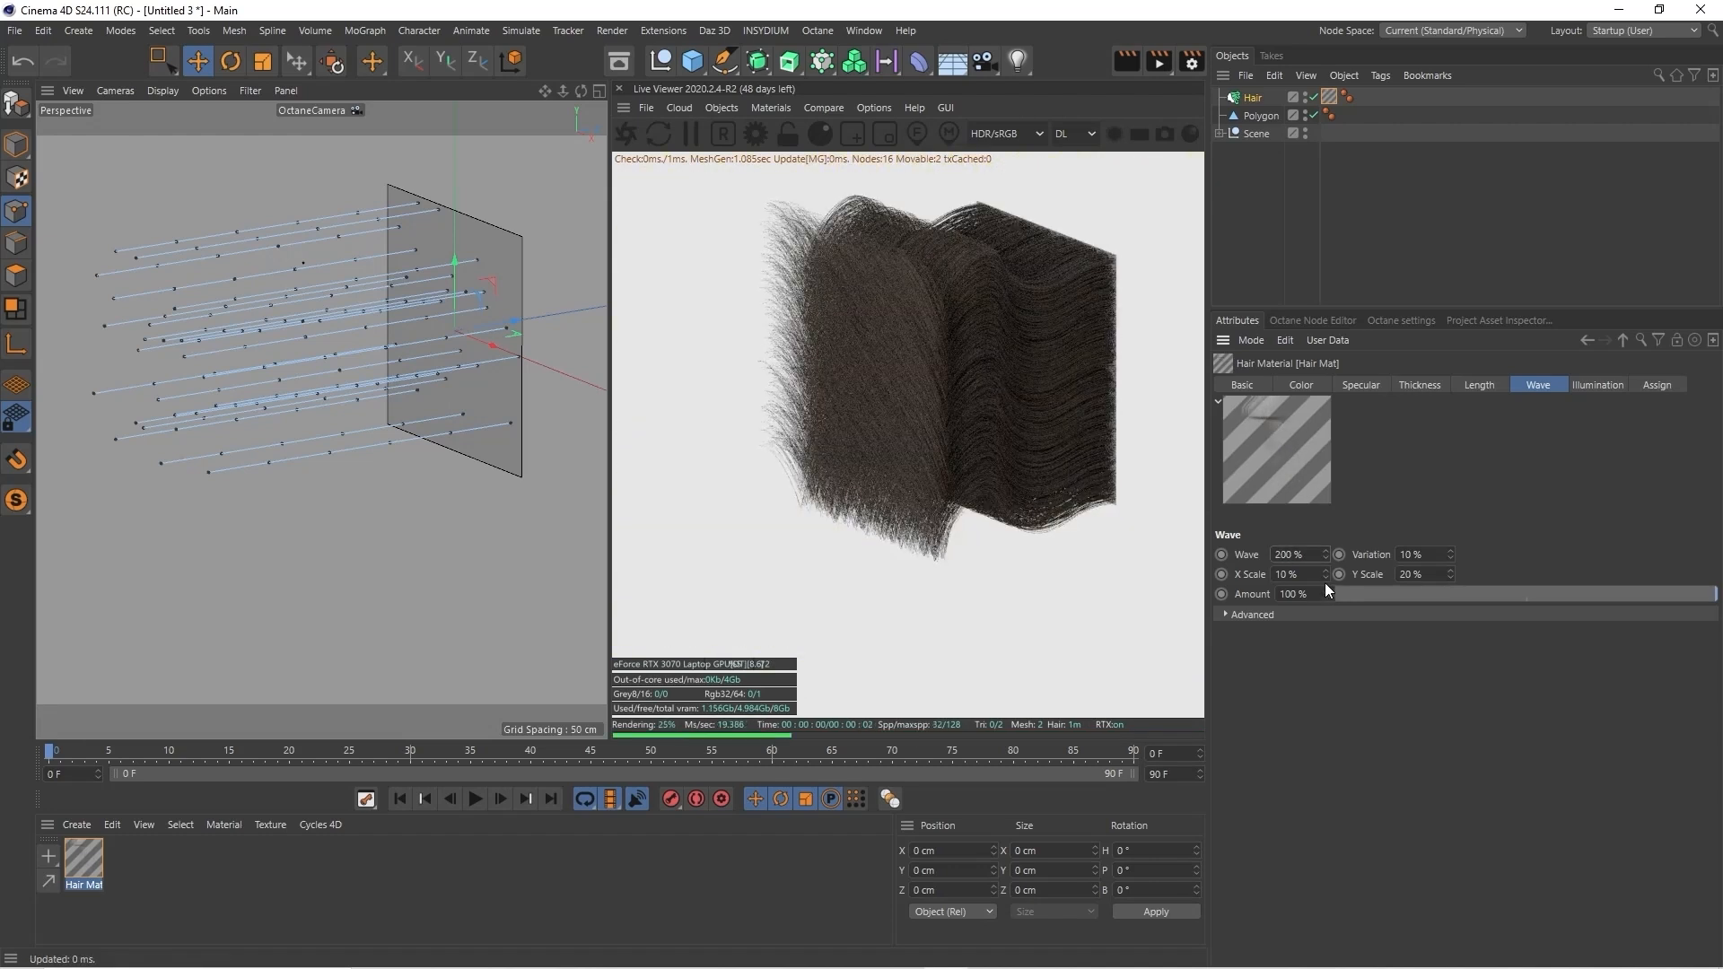
pyautogui.moveTo(580, 91)
pyautogui.mouseDown()
pyautogui.moveTo(543, 90)
pyautogui.moveTo(558, 93)
pyautogui.mouseUp()
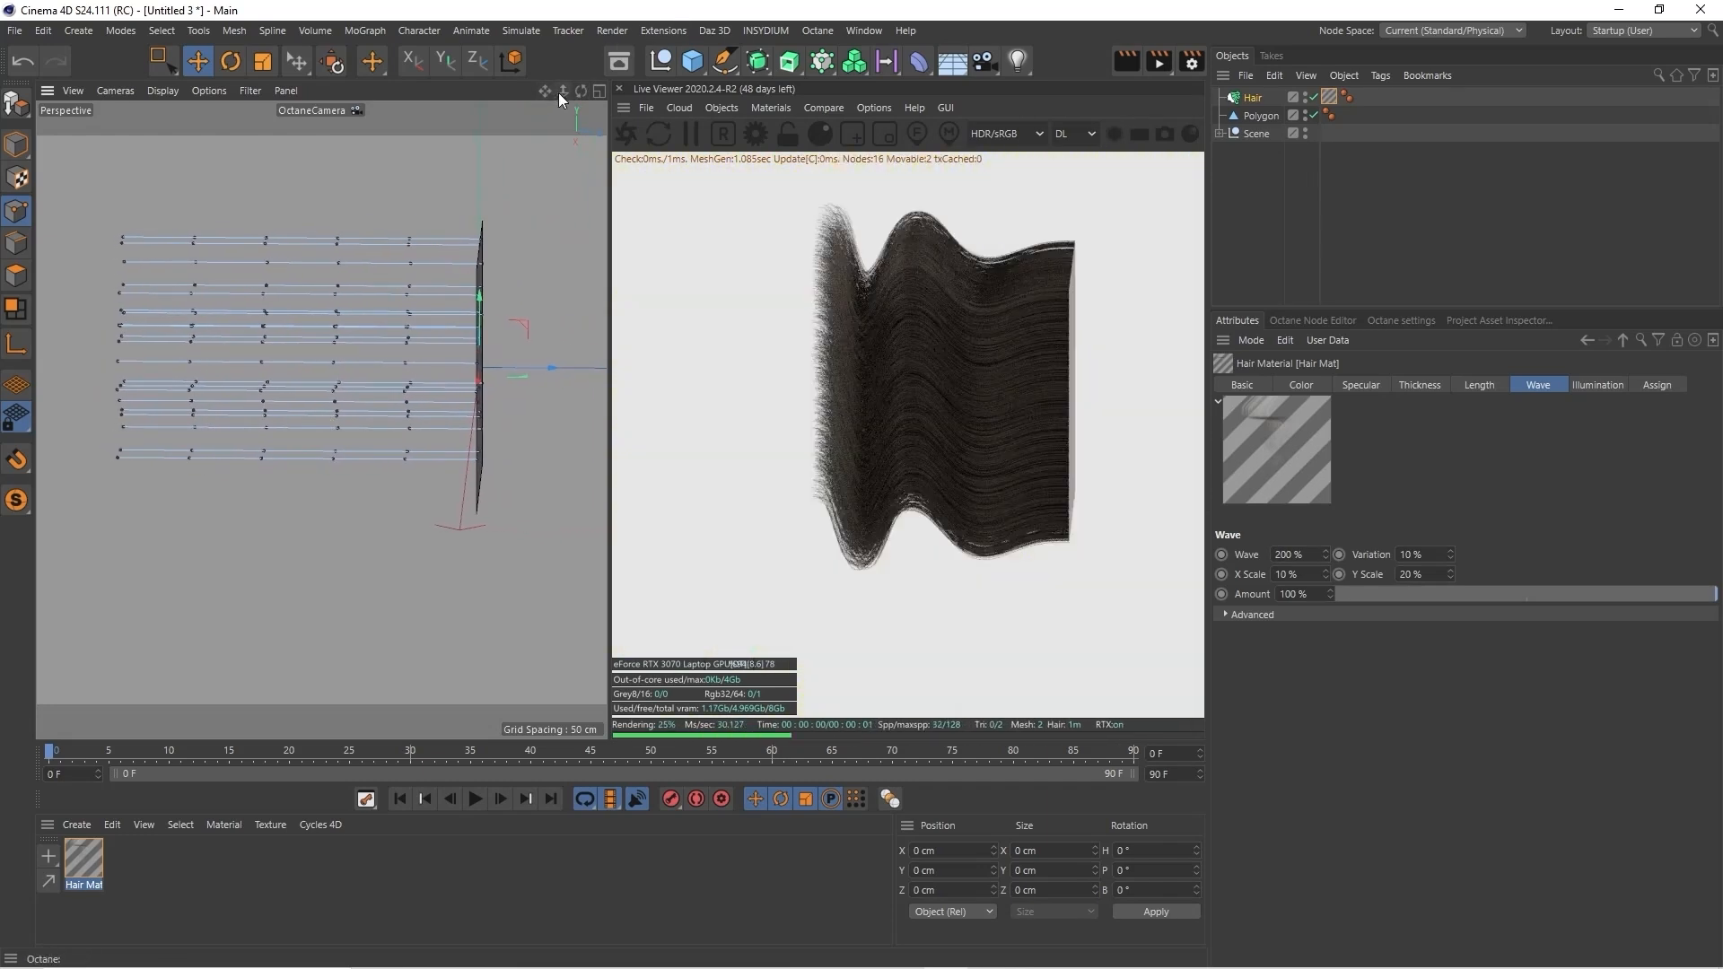
# Set the wave's X Scale to 5000 % and its Y Scale to 500 %
pyautogui.click(1289, 577)
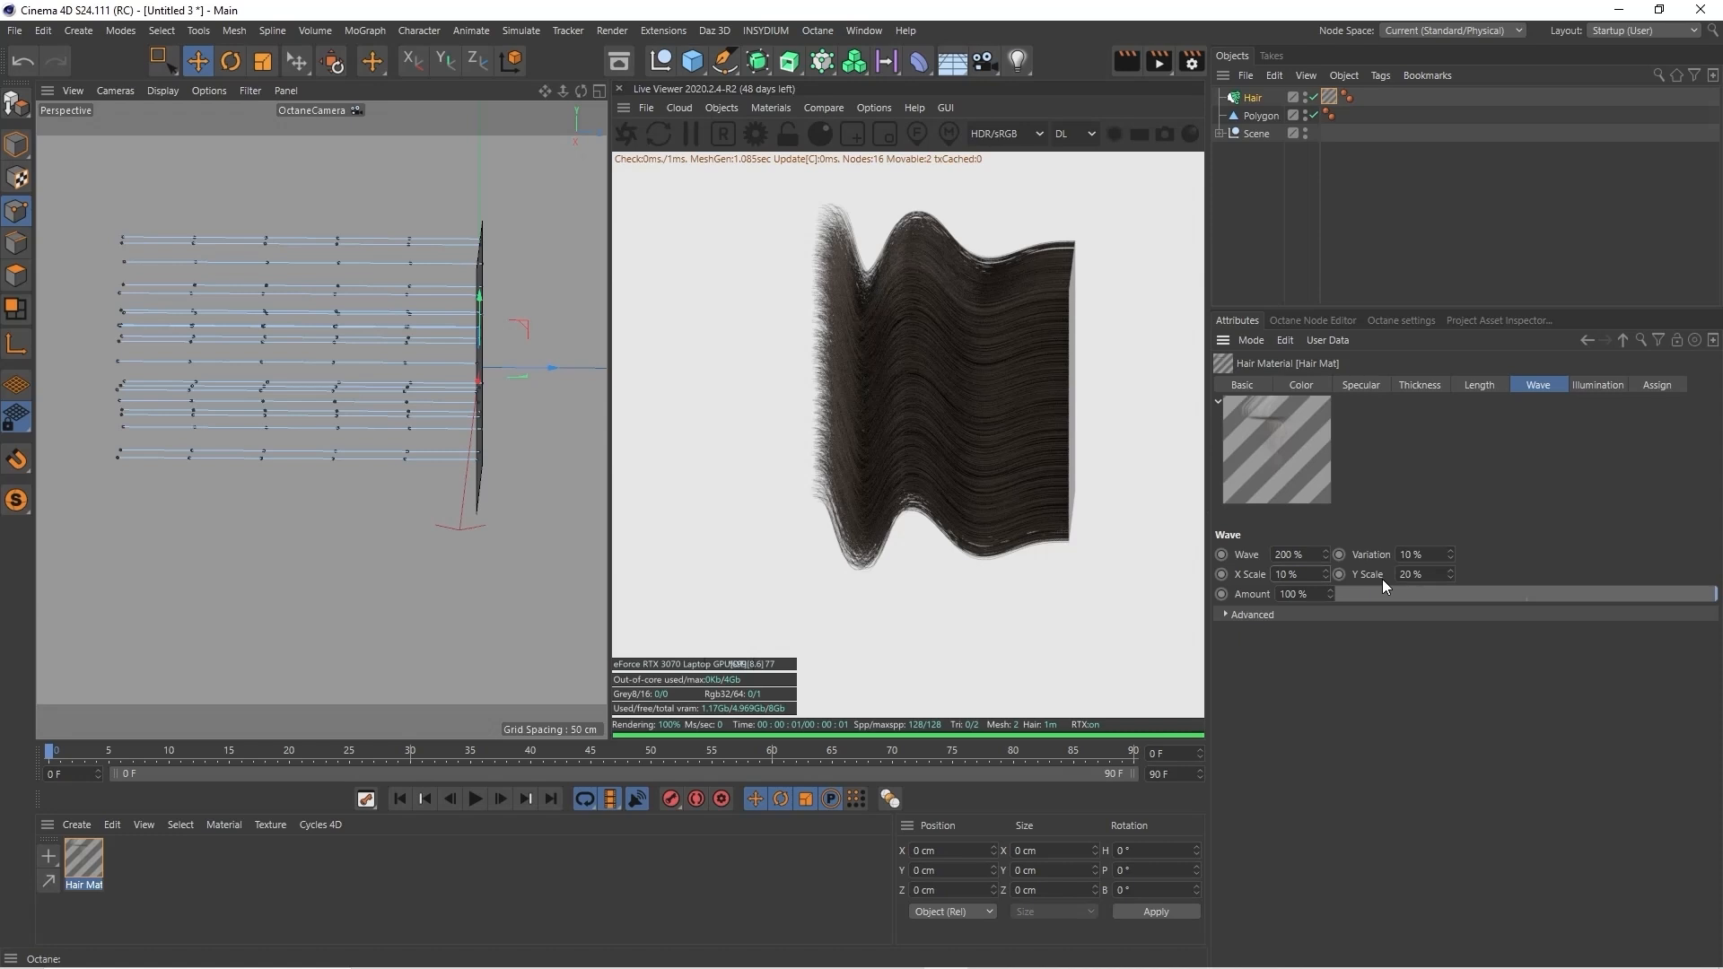
pyautogui.write('5000')
pyautogui.press('Tab')
pyautogui.write('500')
pyautogui.press('Tab')
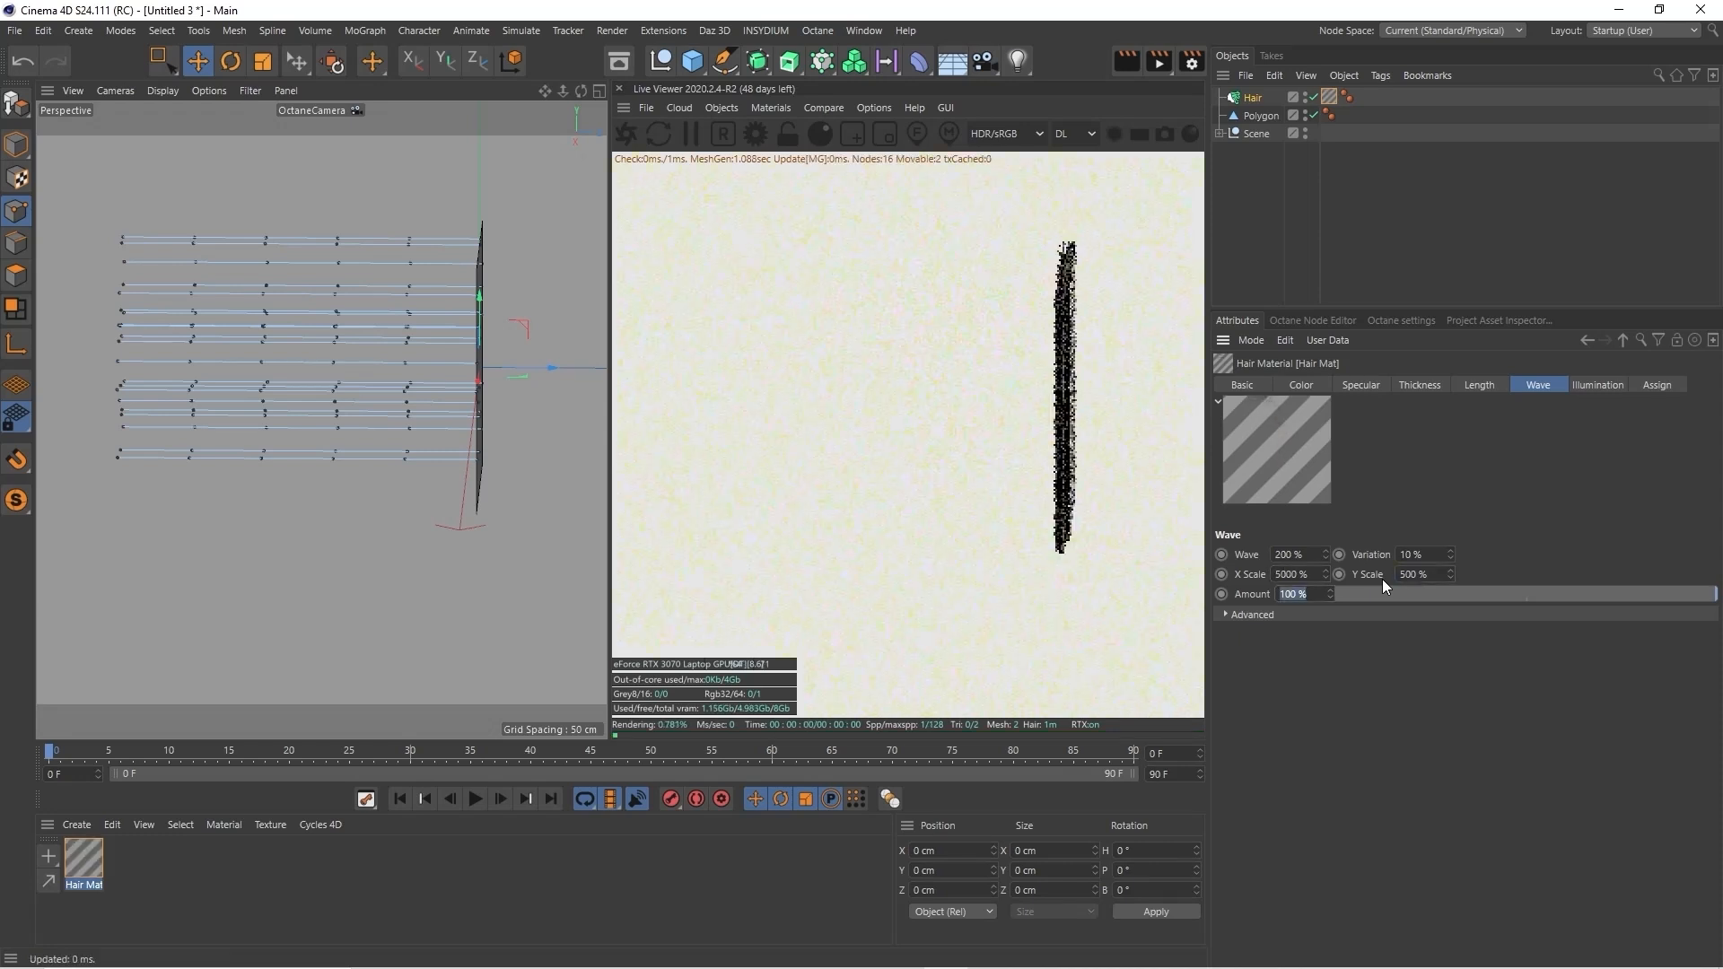
pyautogui.moveTo(564, 91); pyautogui.dragTo(583, 90)
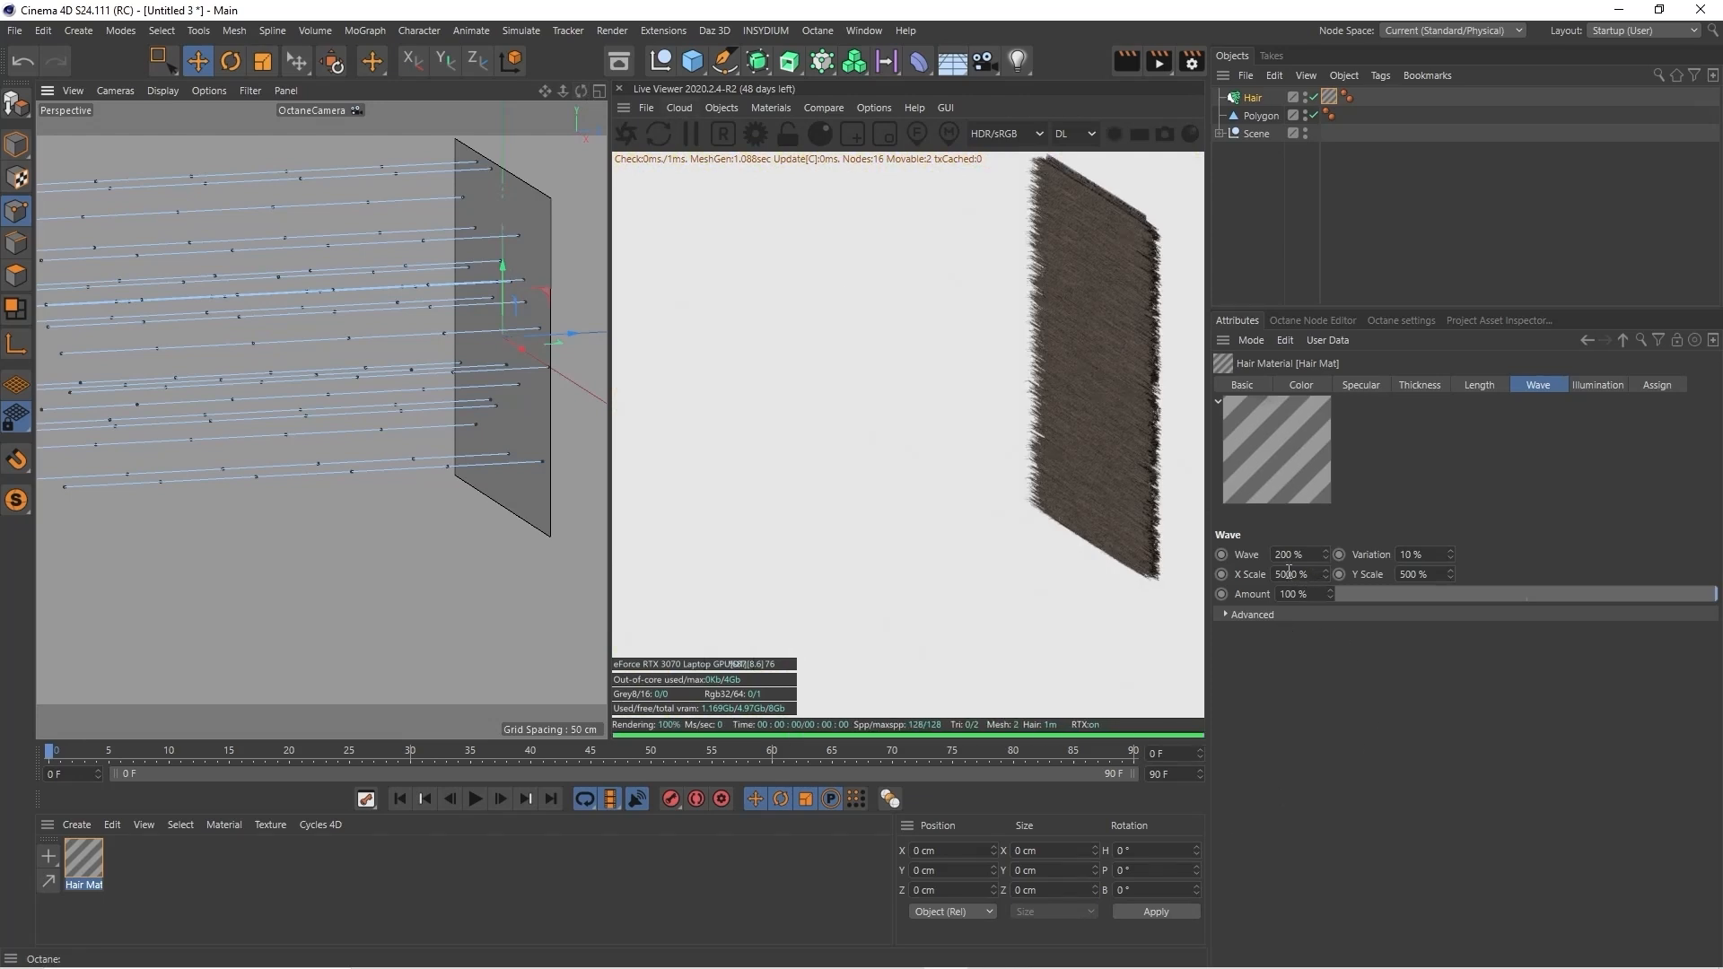
# Change the wave's X Scale to 100 % and Y Scale to 111 %, and disable the Wave channel
pyautogui.press('Return')
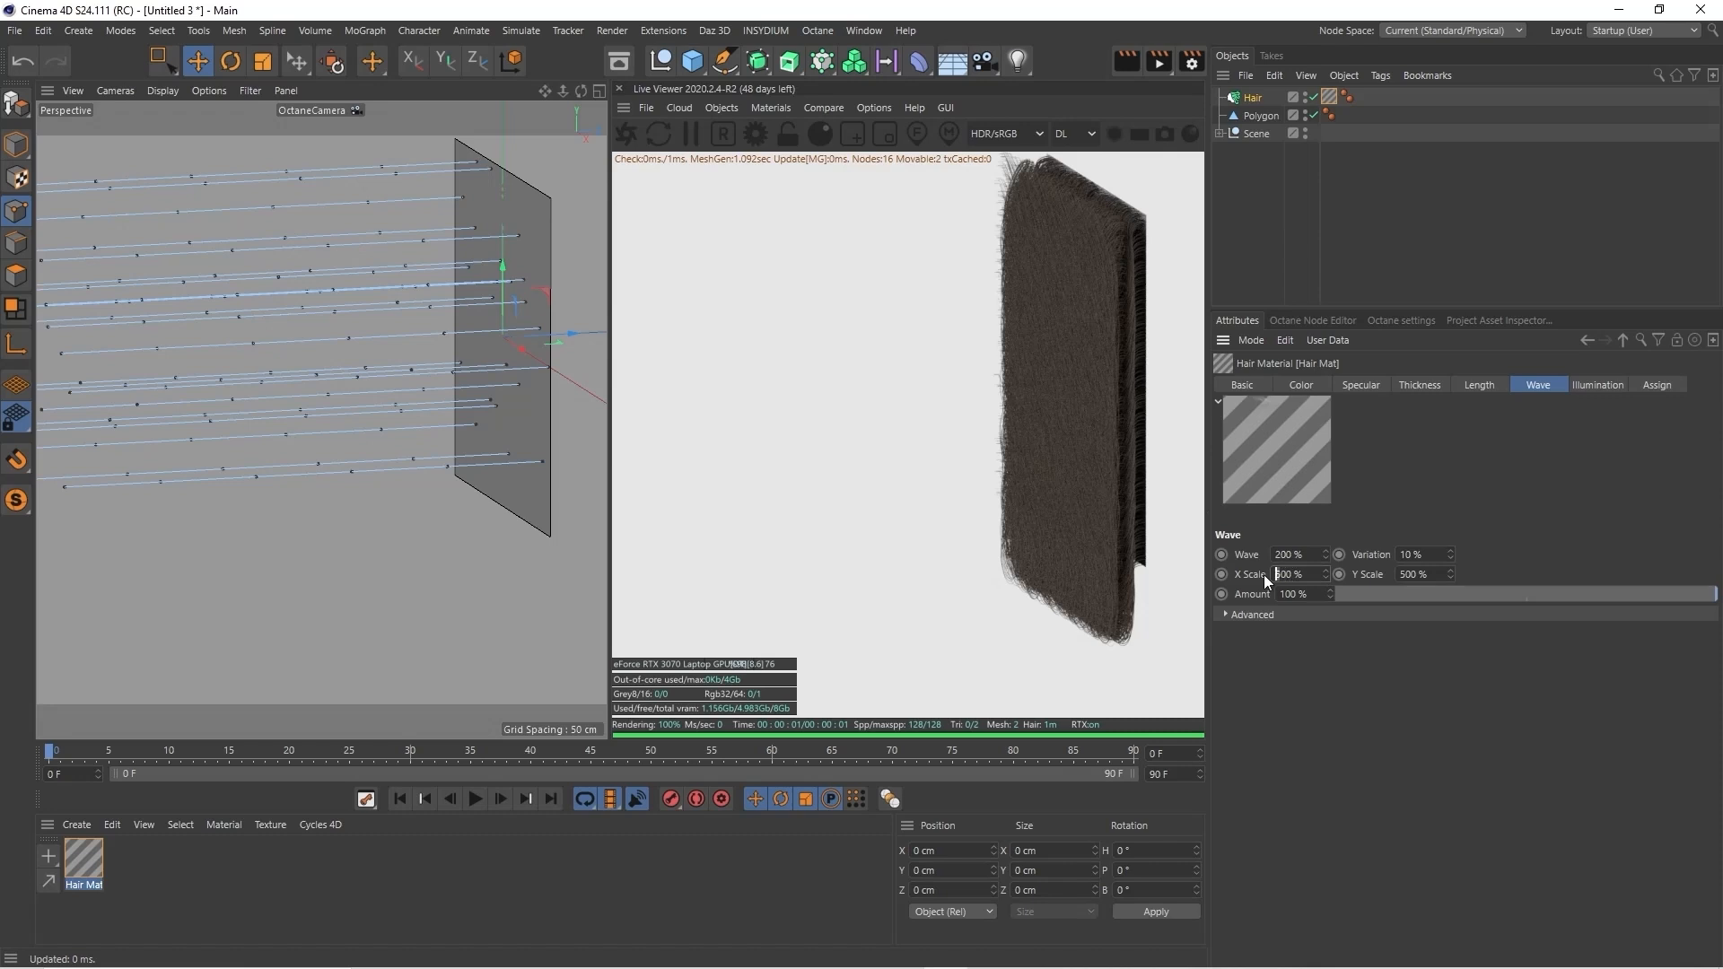
pyautogui.press('Tab')
pyautogui.write('111')
pyautogui.press('Tab')
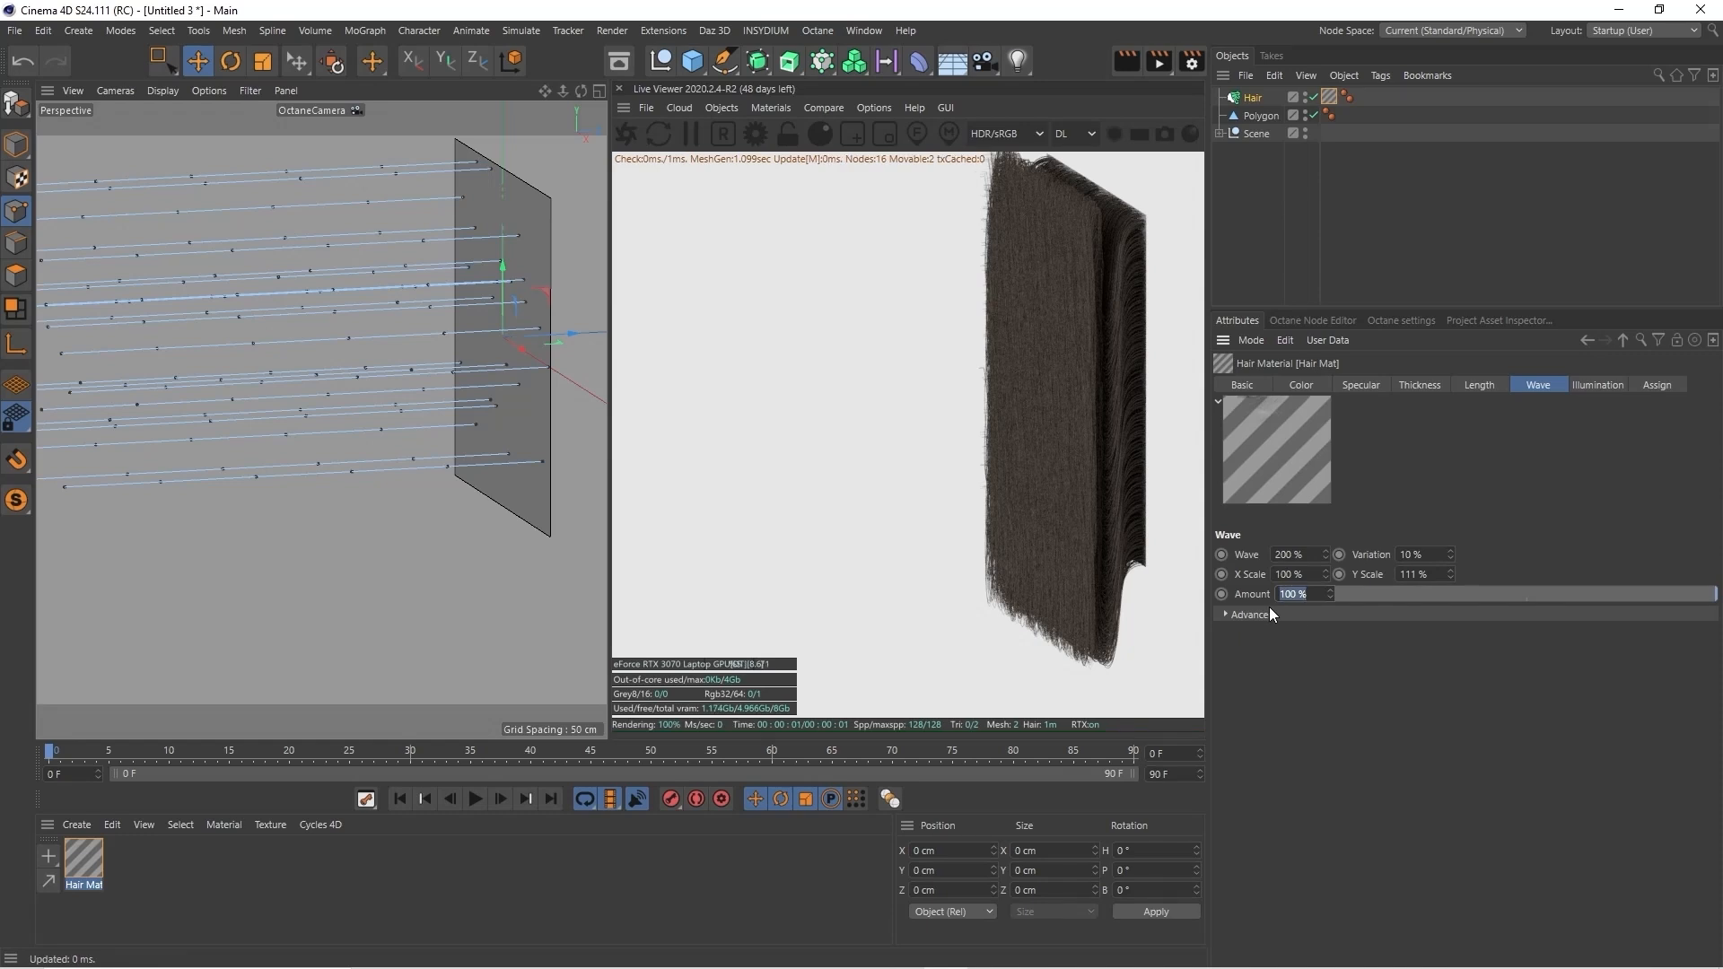
pyautogui.click(1254, 384)
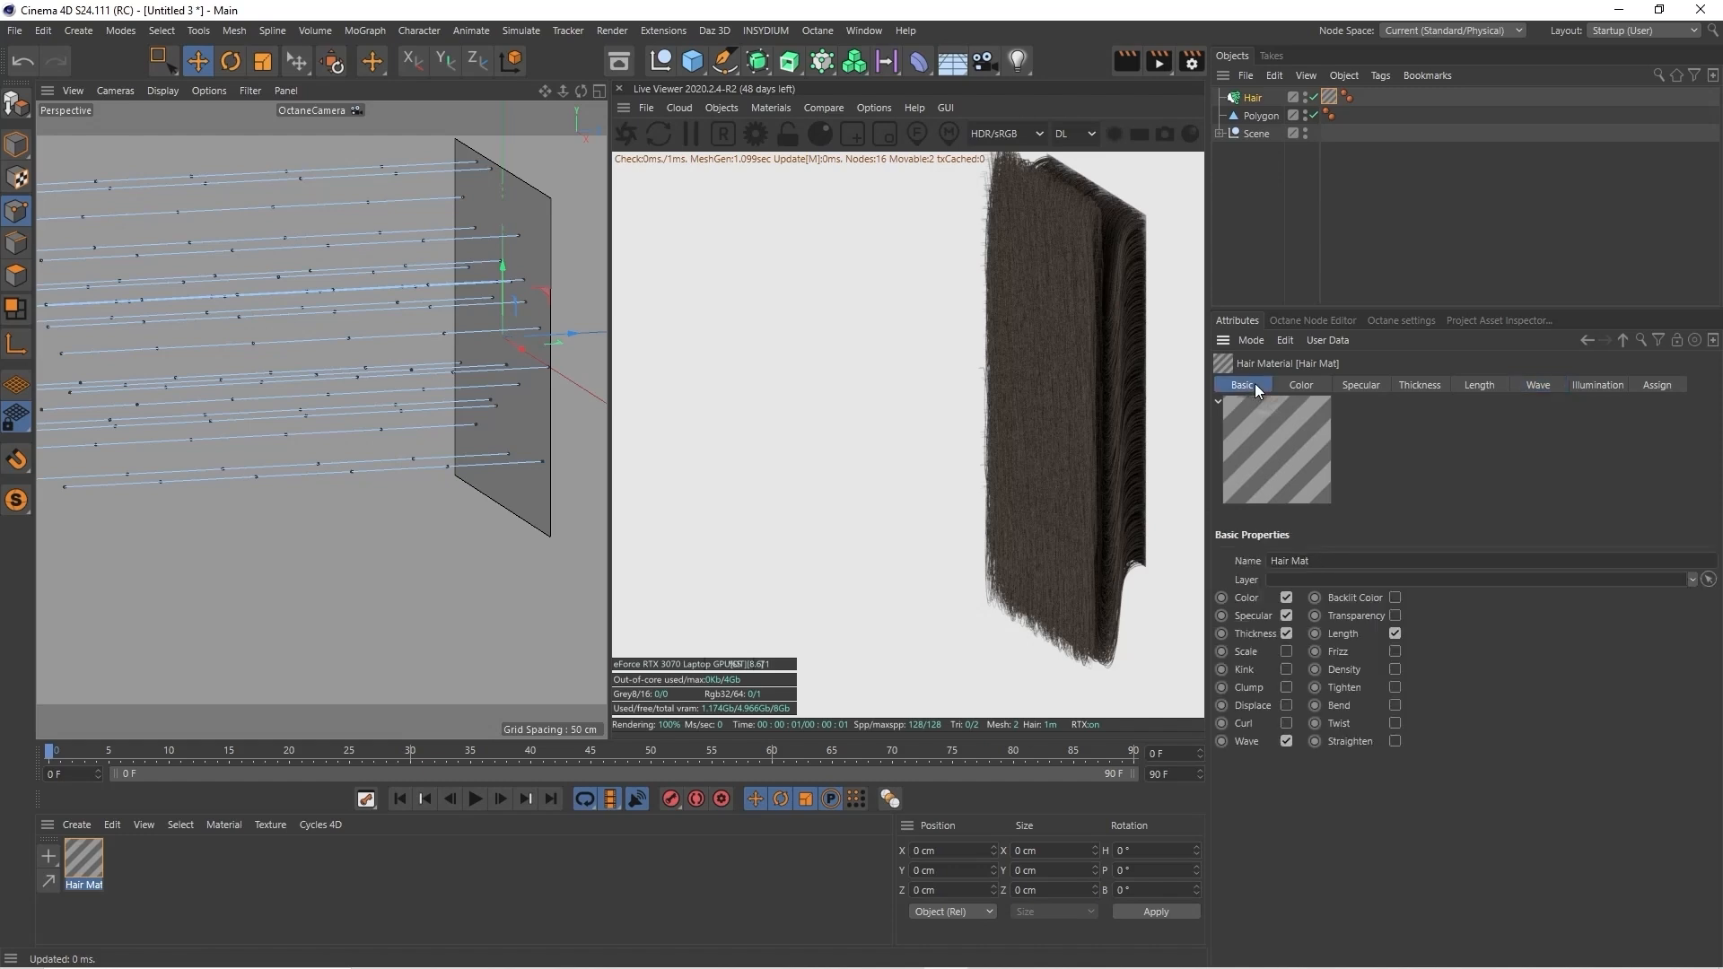
pyautogui.click(1286, 740)
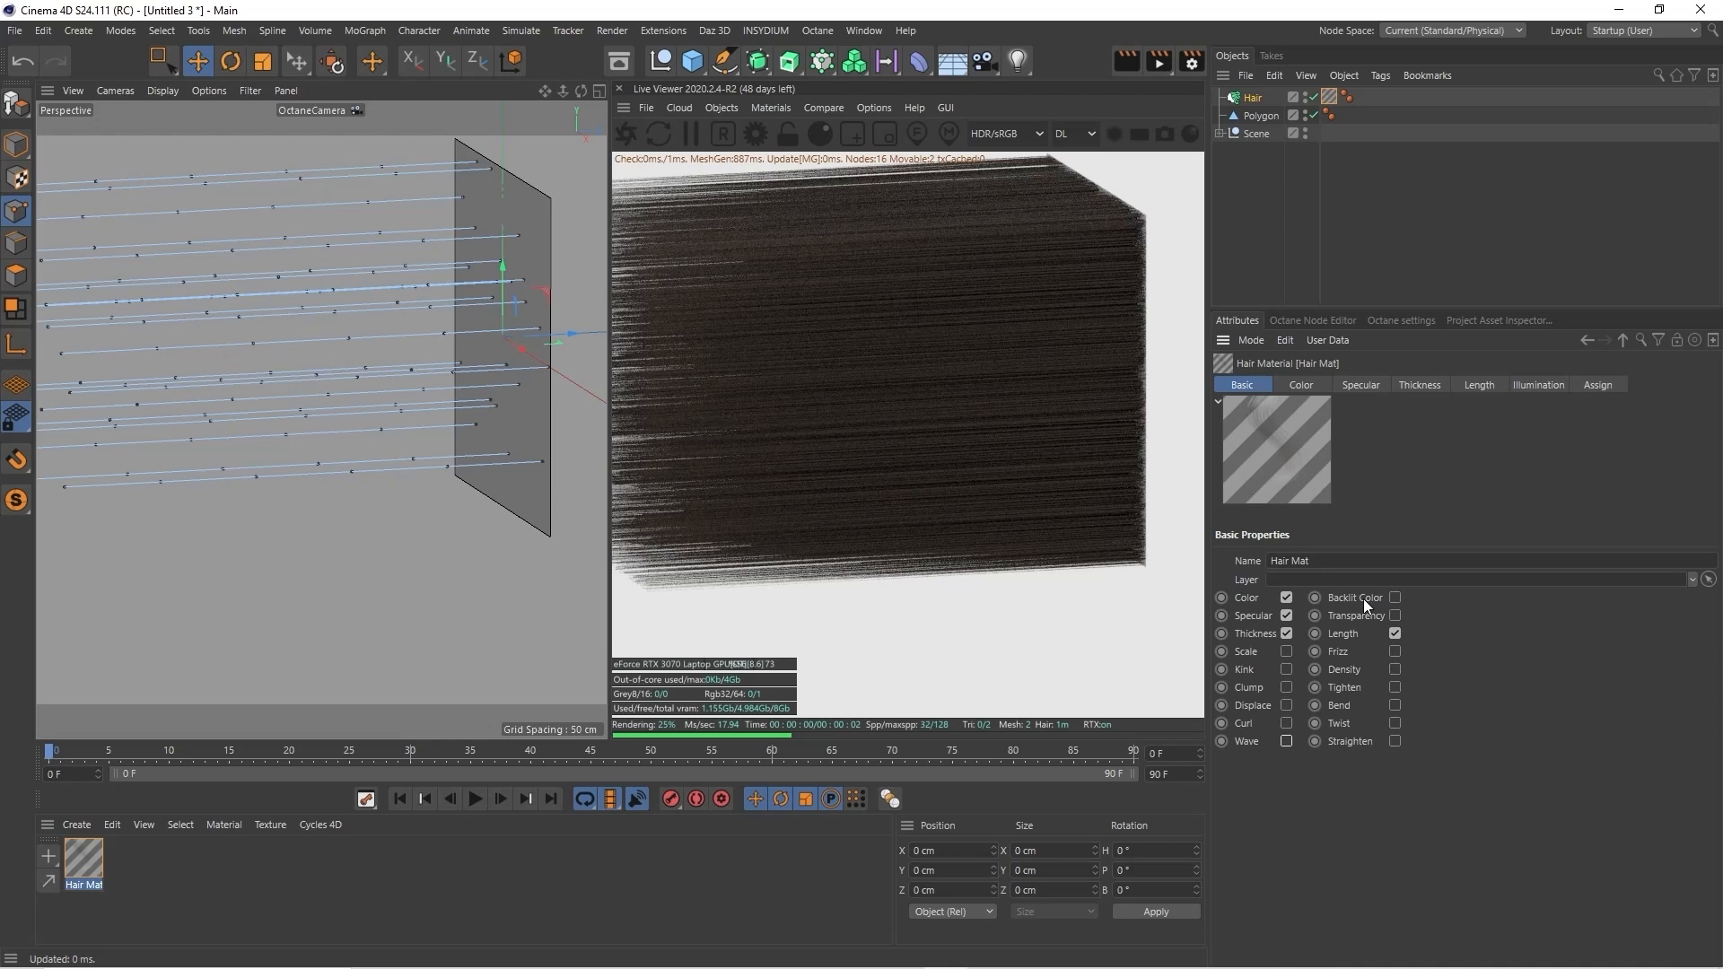
# Enable the Frizz channel and set Frizz to 100 % with Scale X and Scale Y at 1000 %
pyautogui.click(1395, 652)
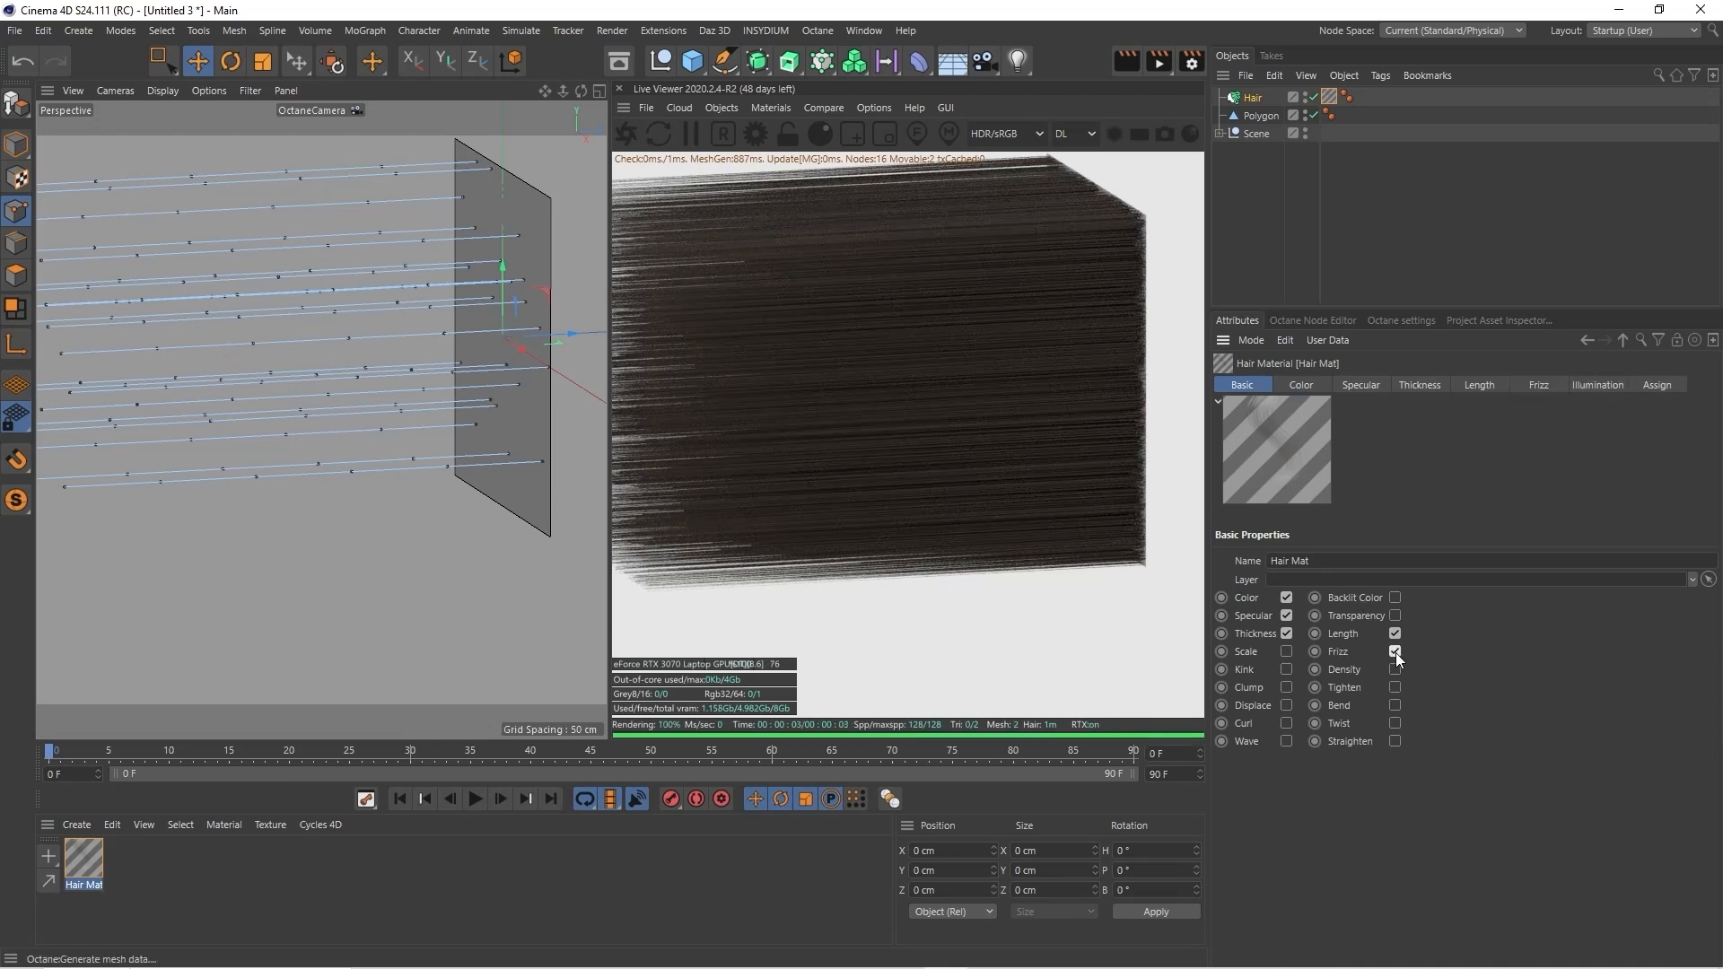
pyautogui.click(1540, 386)
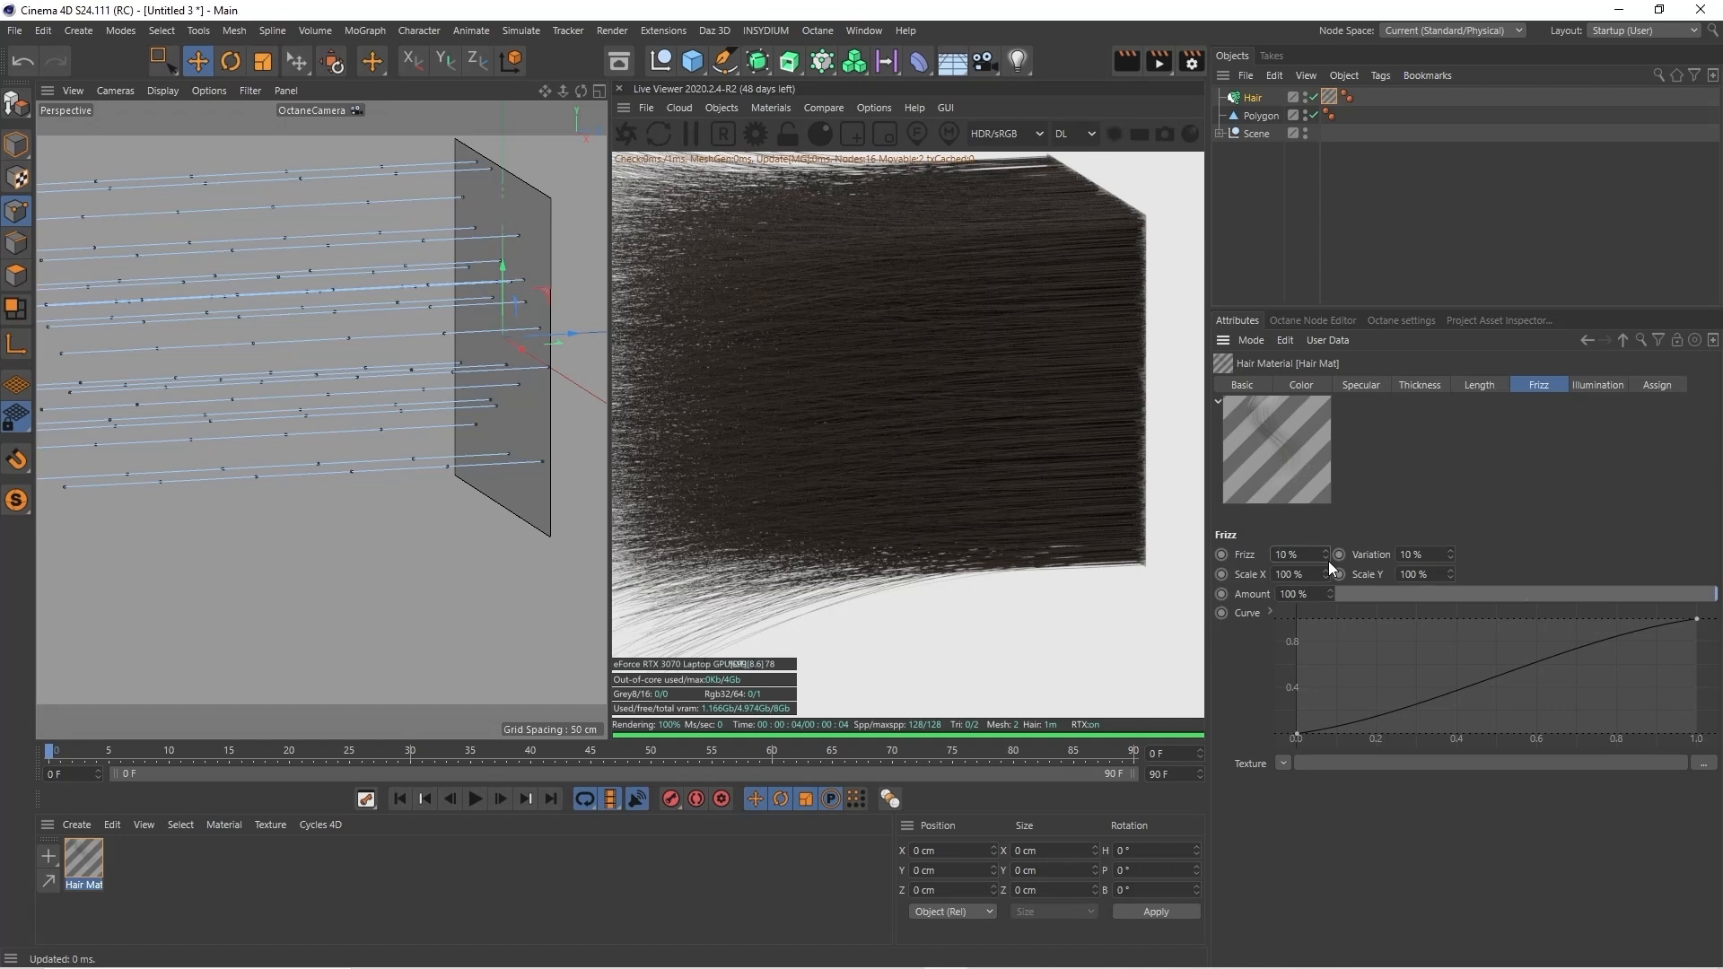
pyautogui.press('Return')
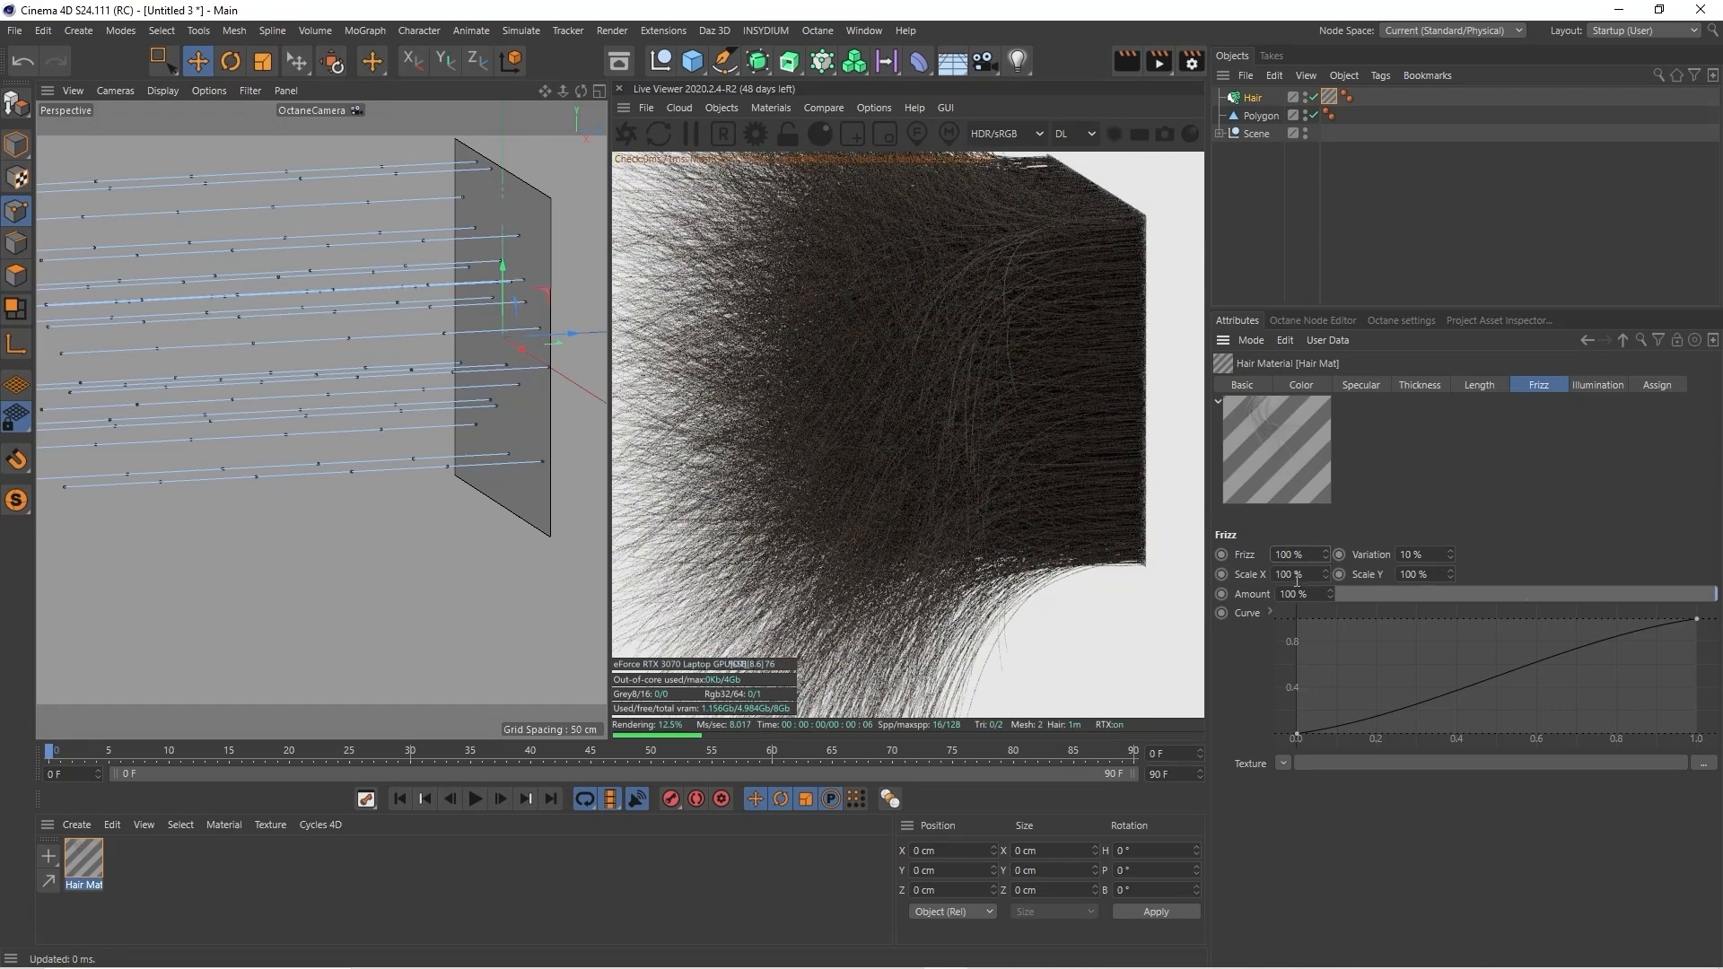
pyautogui.click(1285, 575)
pyautogui.write('0')
pyautogui.press('Tab')
pyautogui.write('1000')
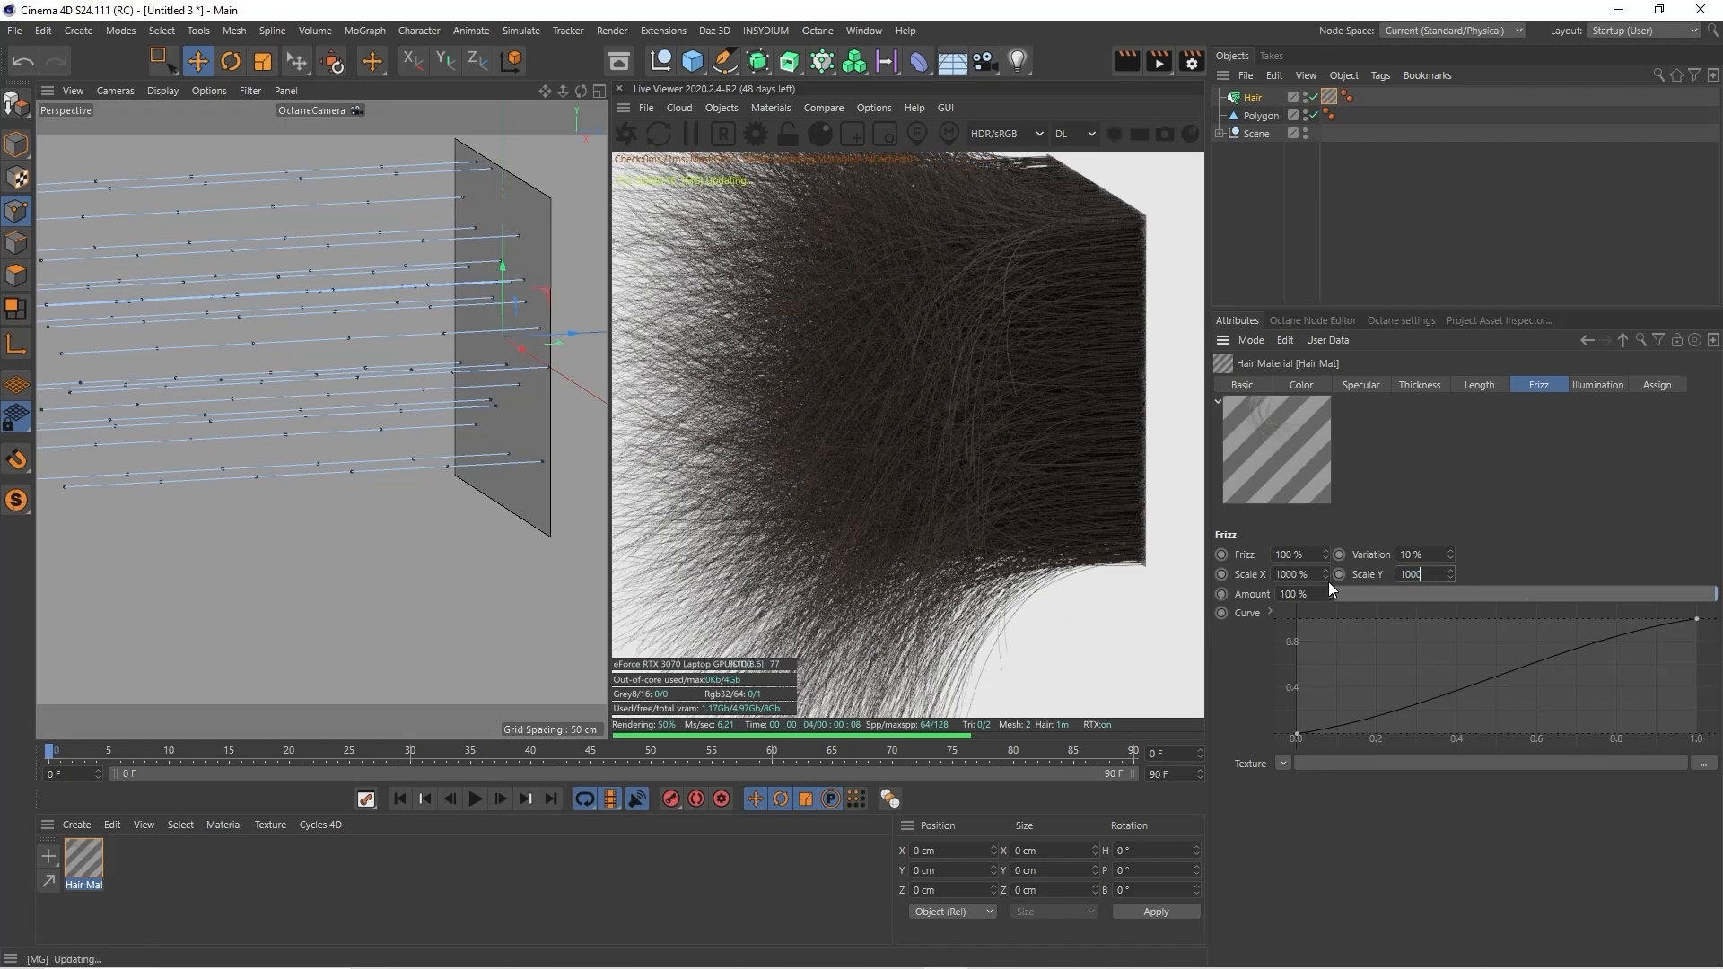
pyautogui.press('Tab')
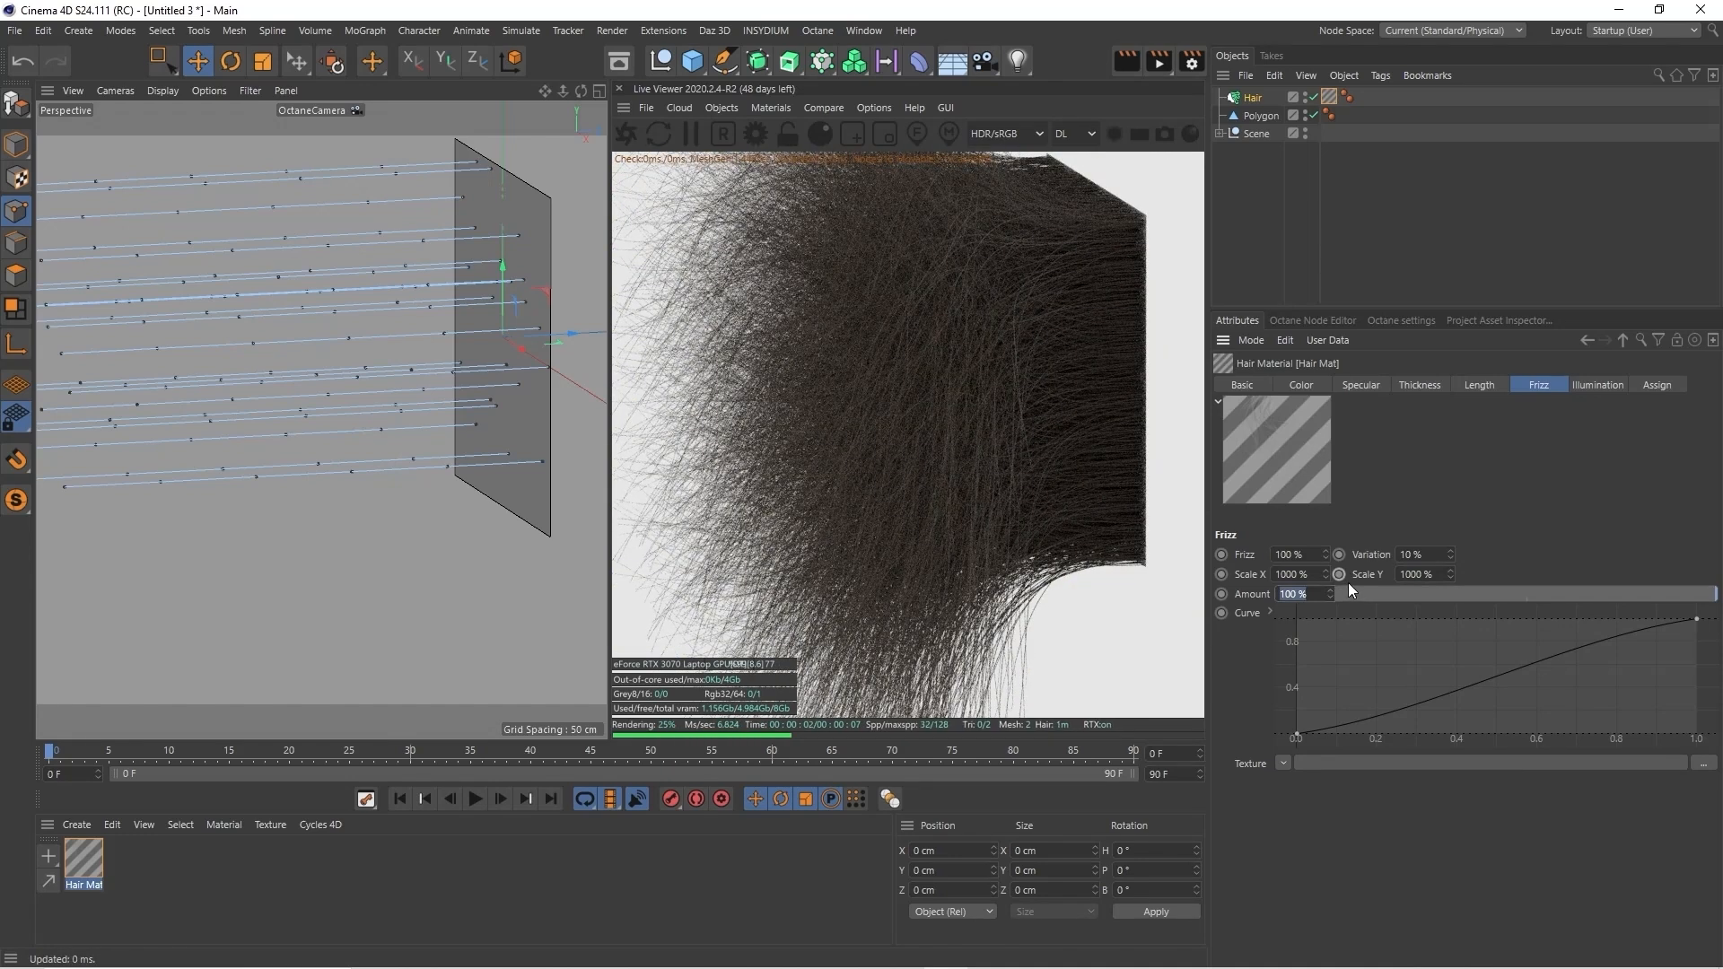
# Move the frizz curve's end point to about 0.38 along the horizontal axis and set Frizz to 50 %
pyautogui.click(1701, 620)
pyautogui.moveTo(1693, 619); pyautogui.dragTo(1447, 618)
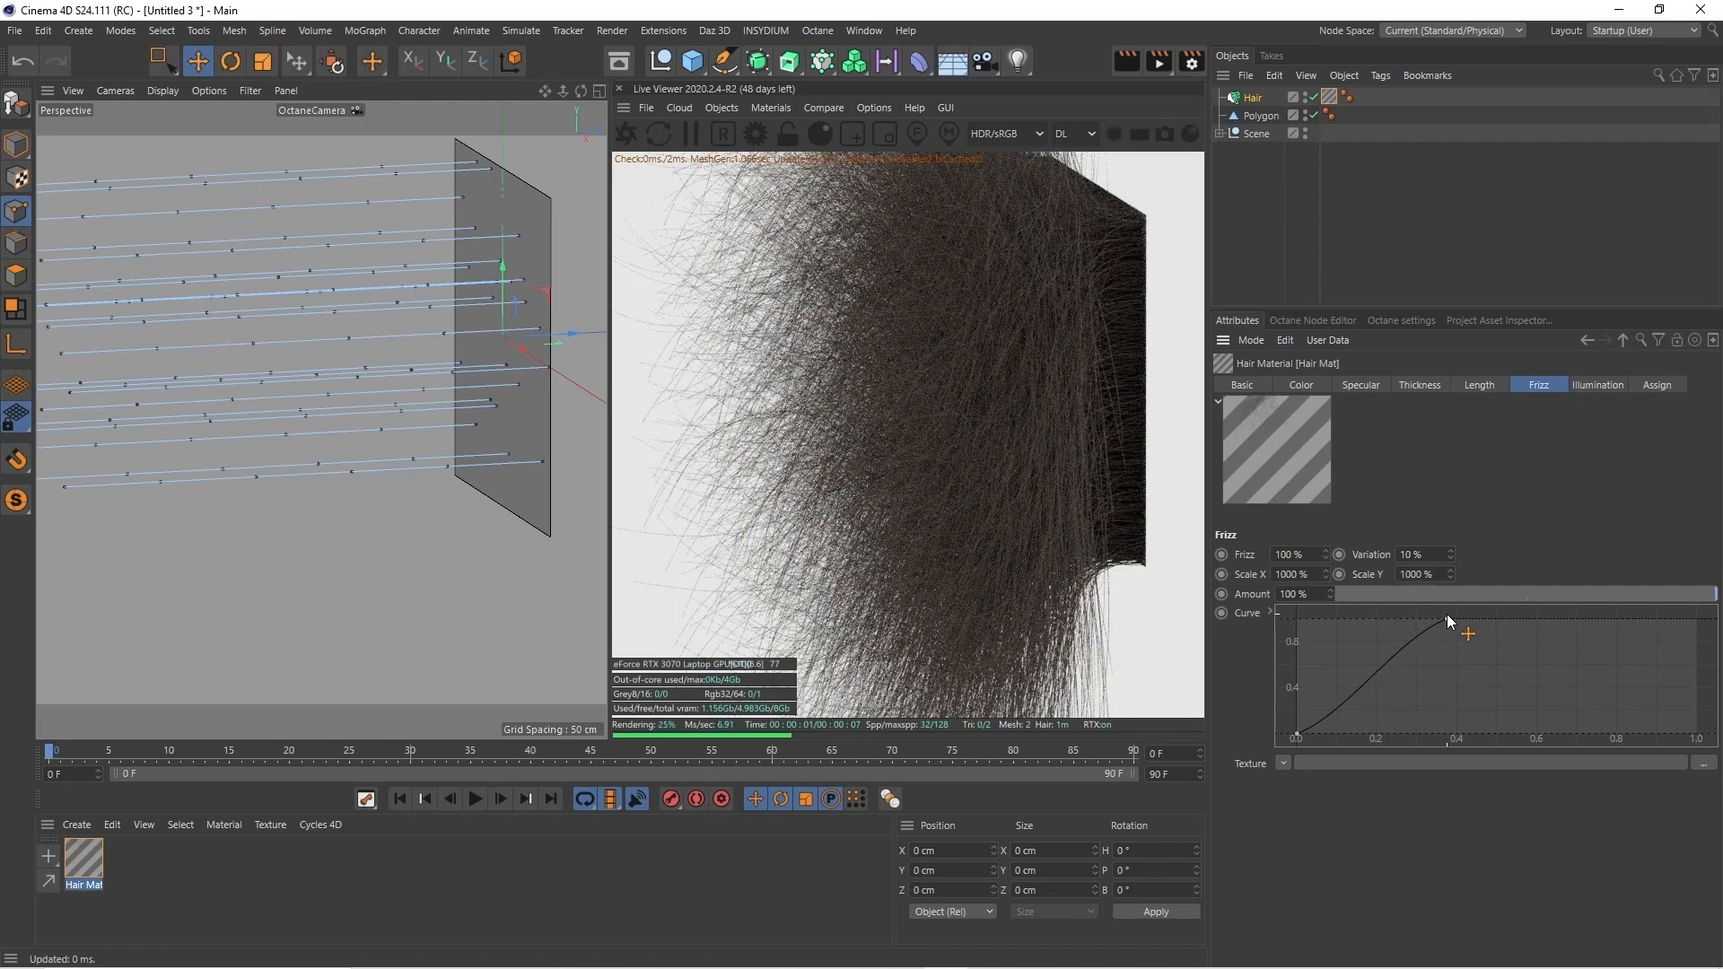
pyautogui.click(1289, 554)
pyautogui.write('50')
pyautogui.press('Return')
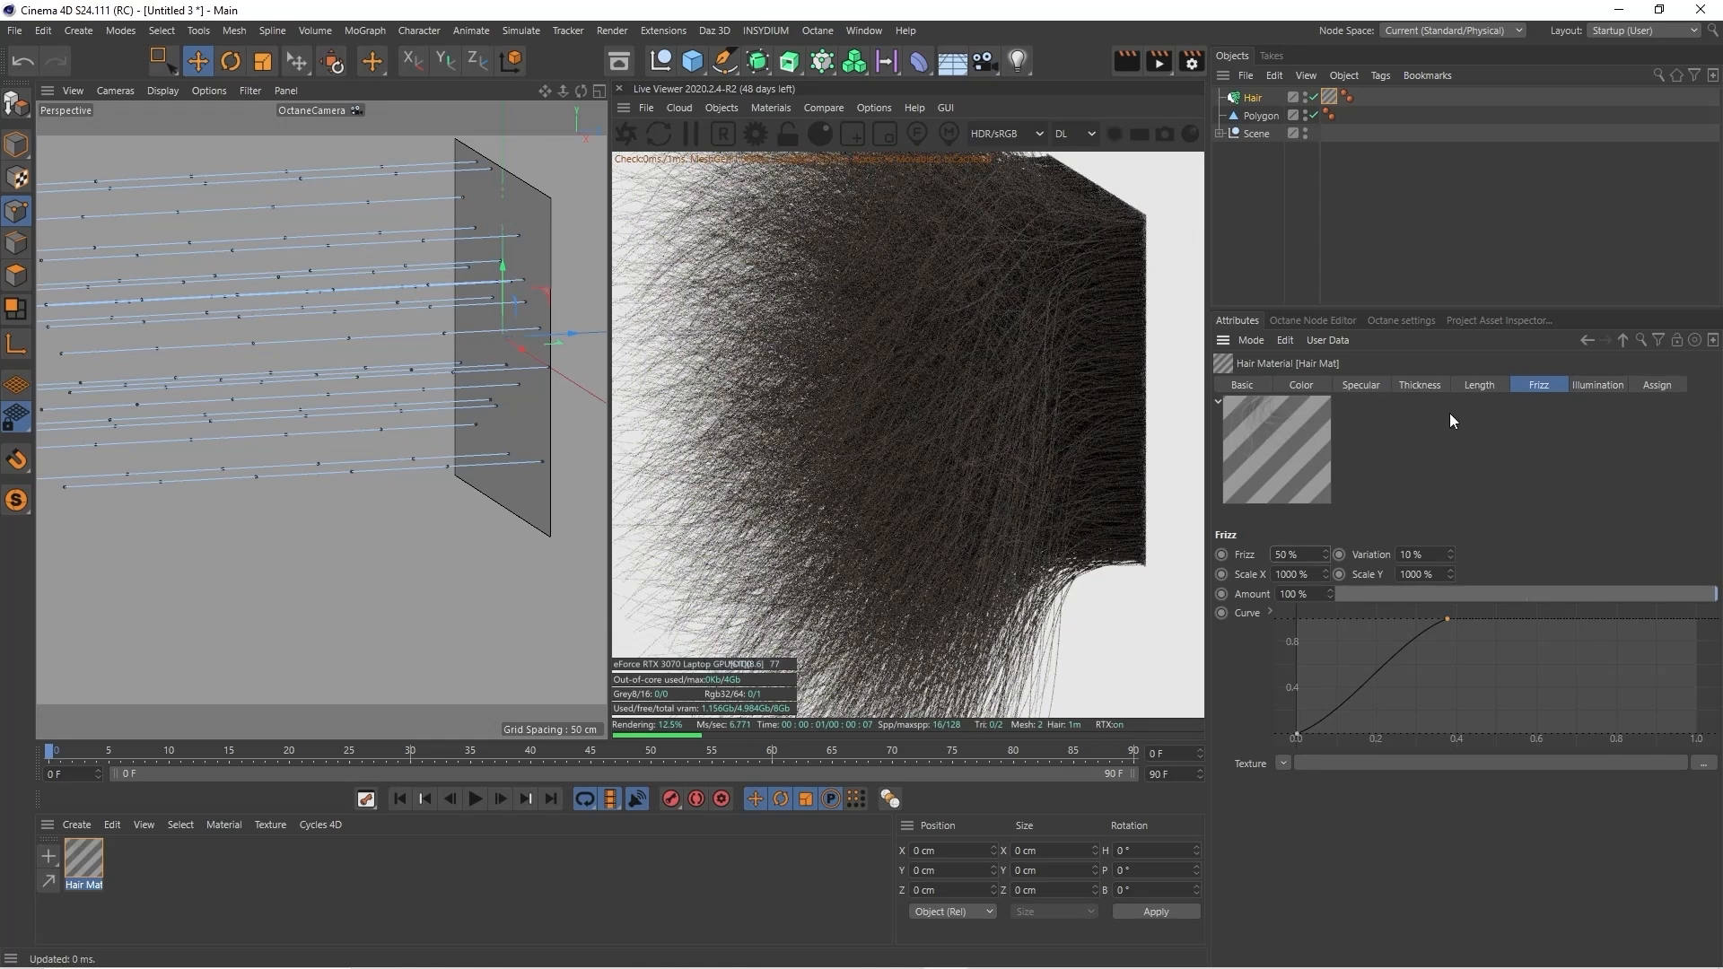
# Replace the Frizz channel with the Density channel and try a density of 10 %
pyautogui.click(1245, 384)
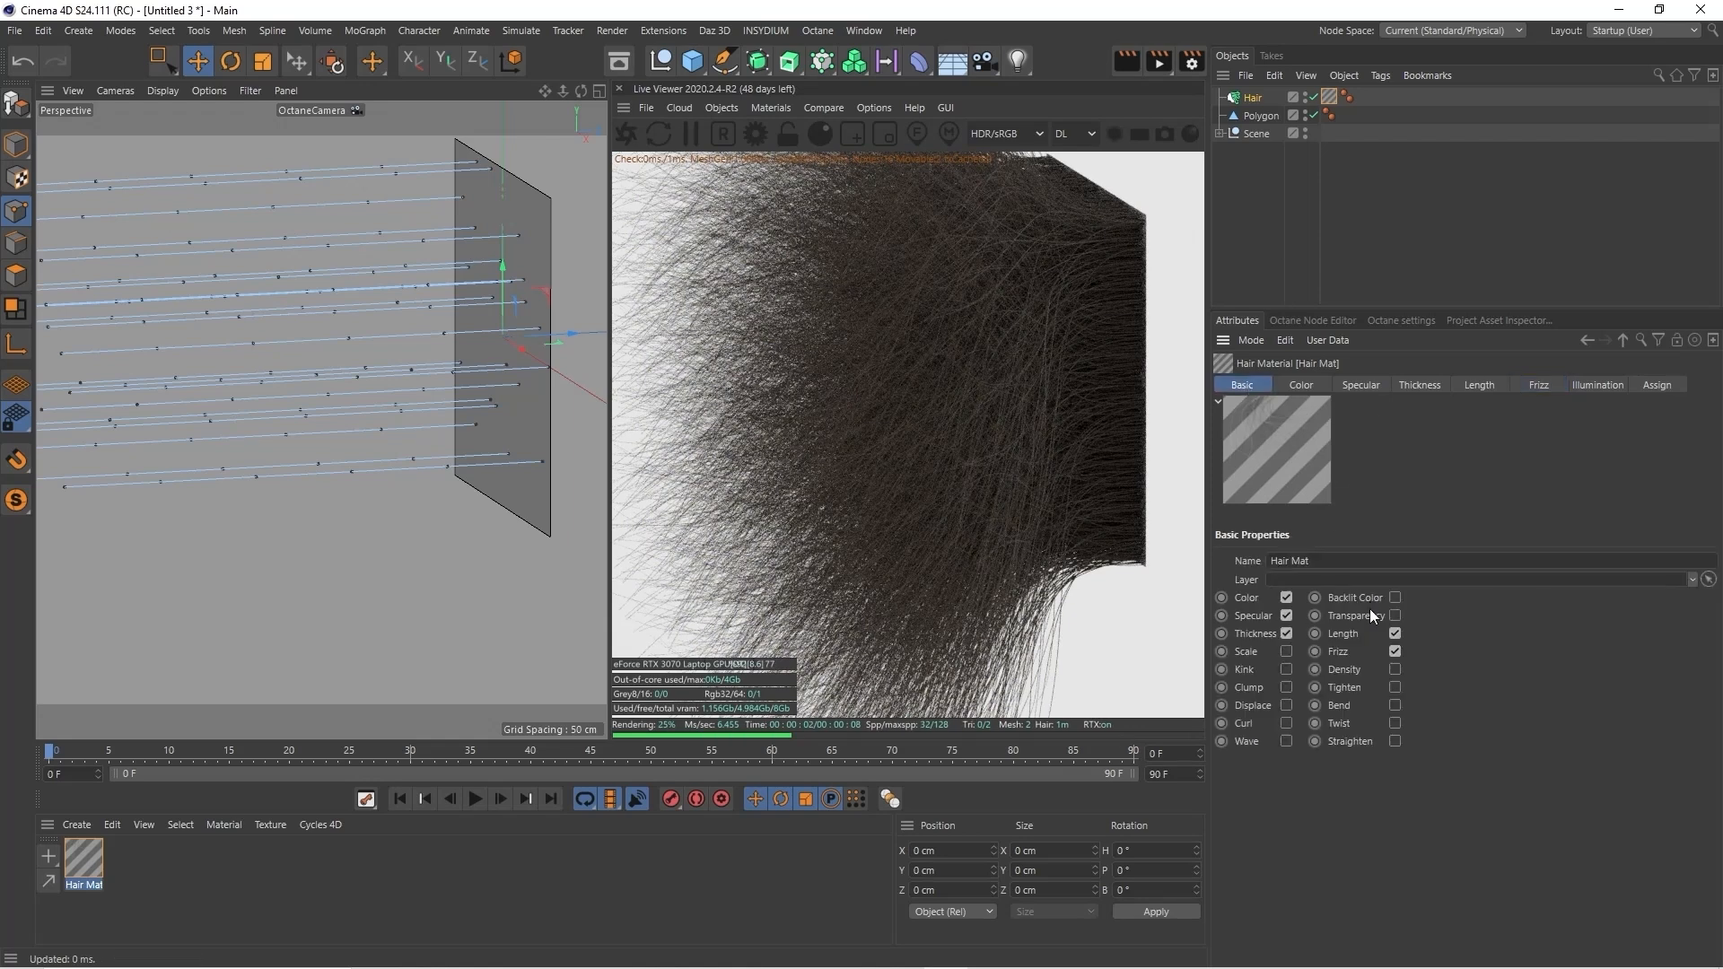
pyautogui.click(1395, 652)
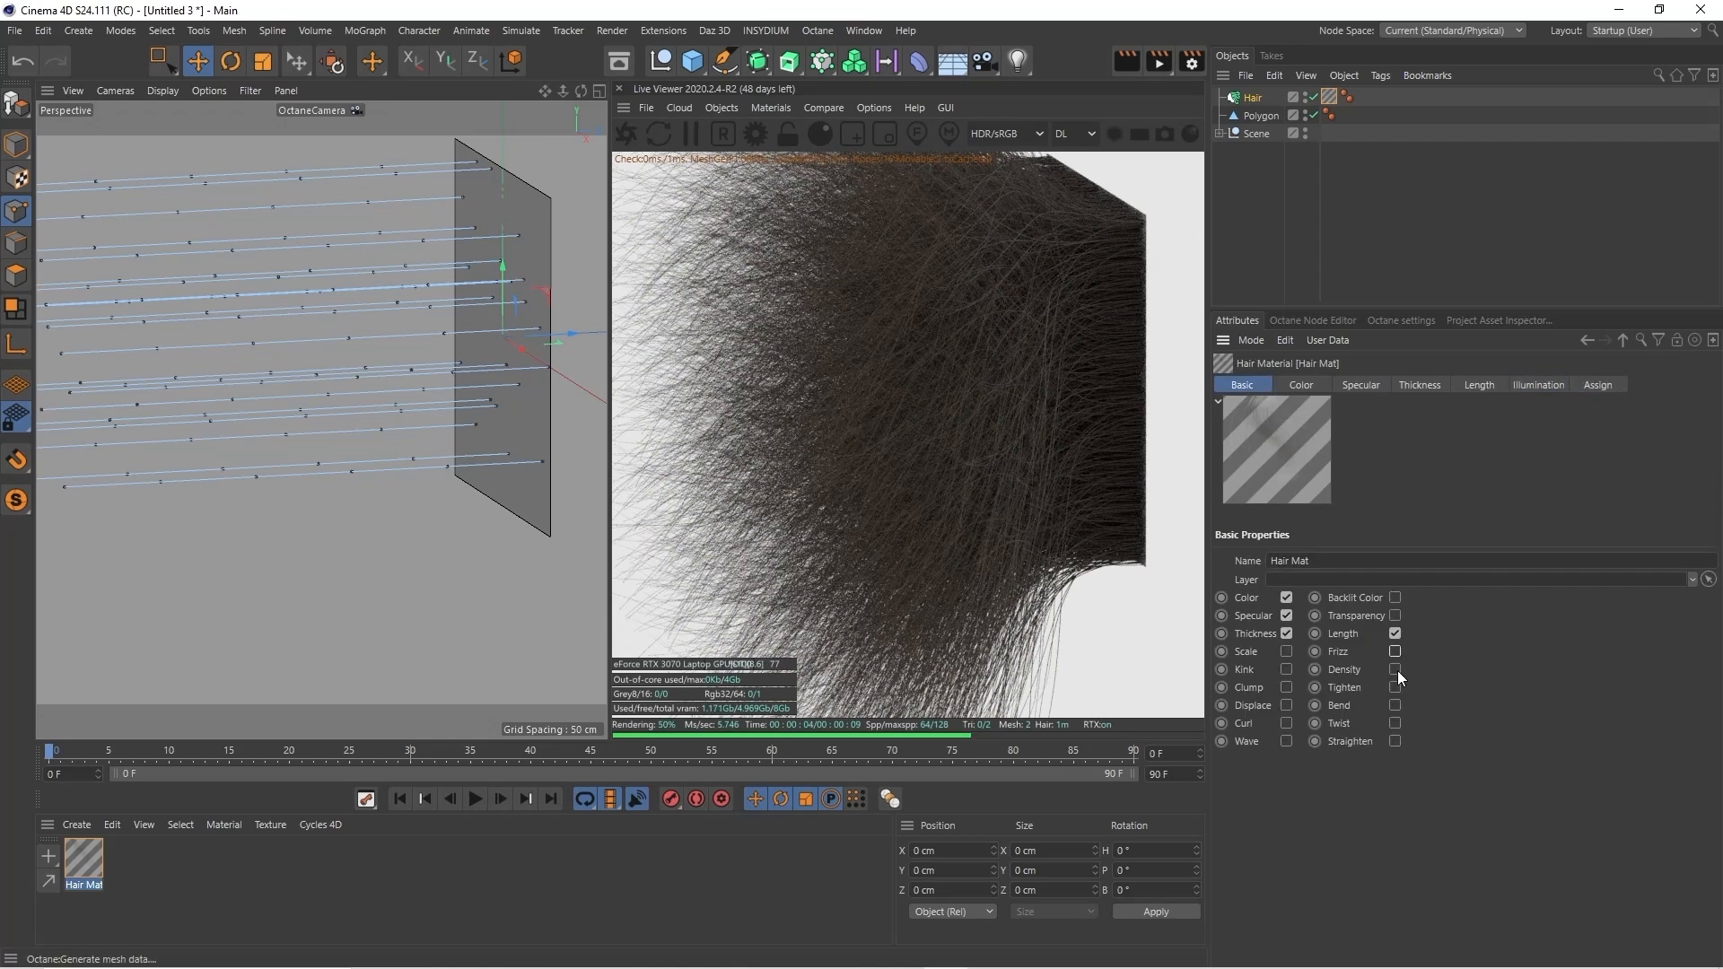
pyautogui.click(1394, 669)
pyautogui.click(1528, 385)
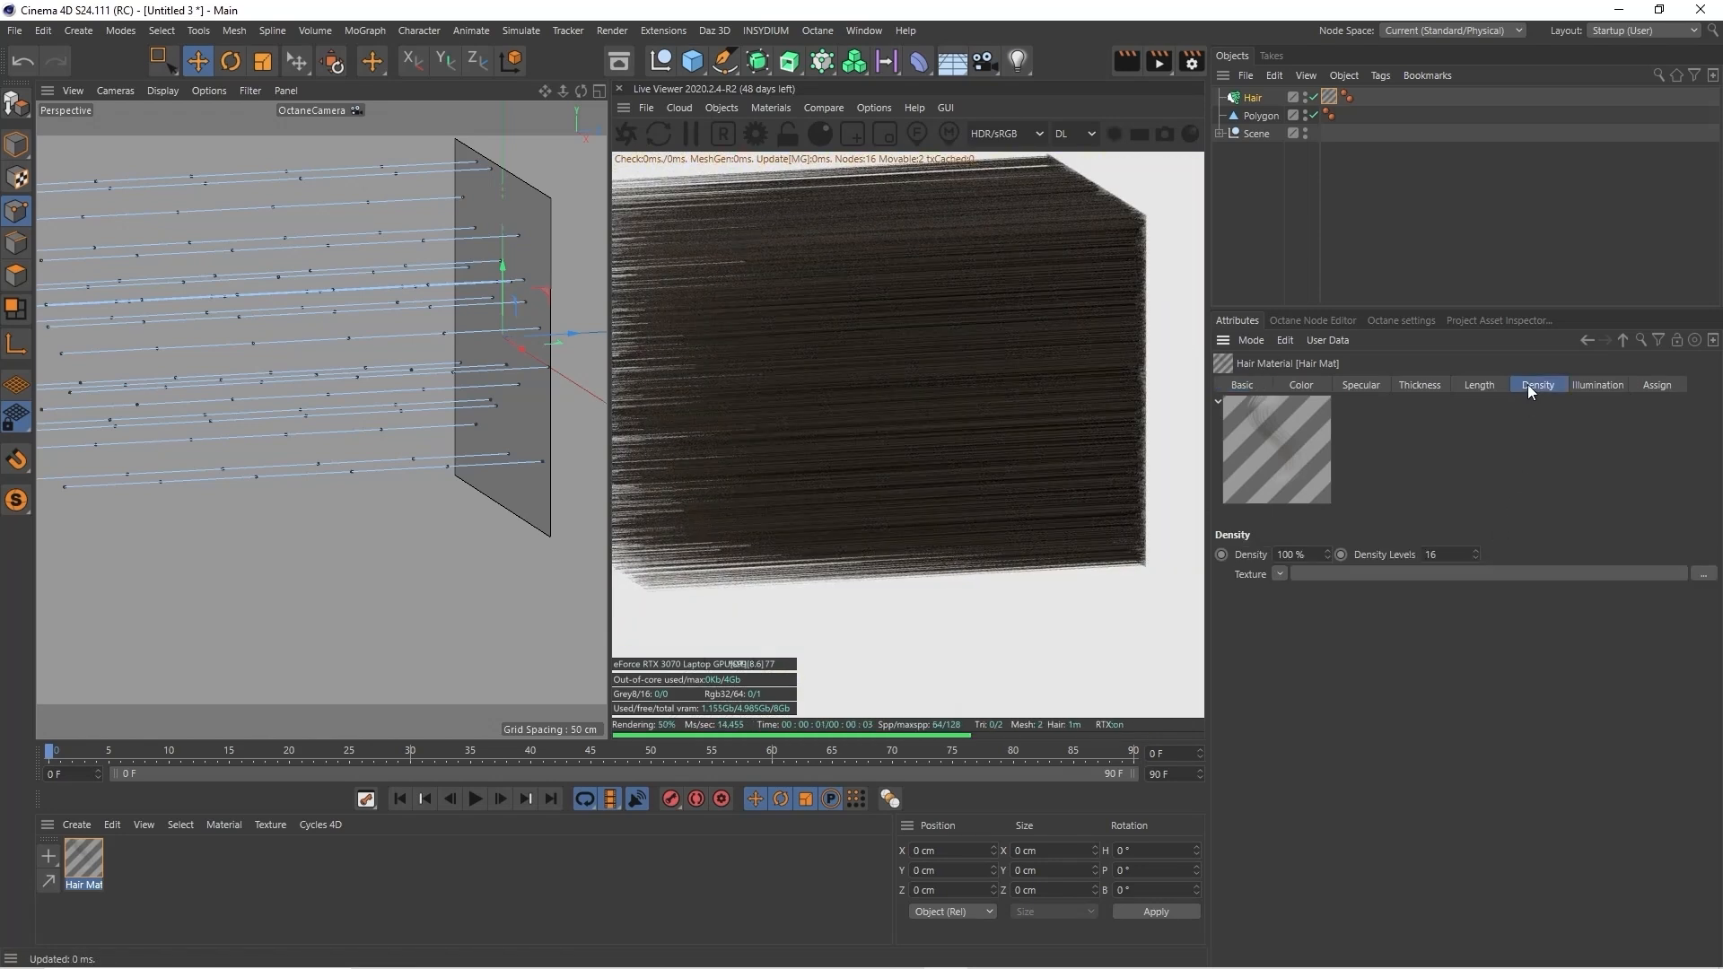
pyautogui.click(1283, 554)
pyautogui.write('10')
pyautogui.press('Return')
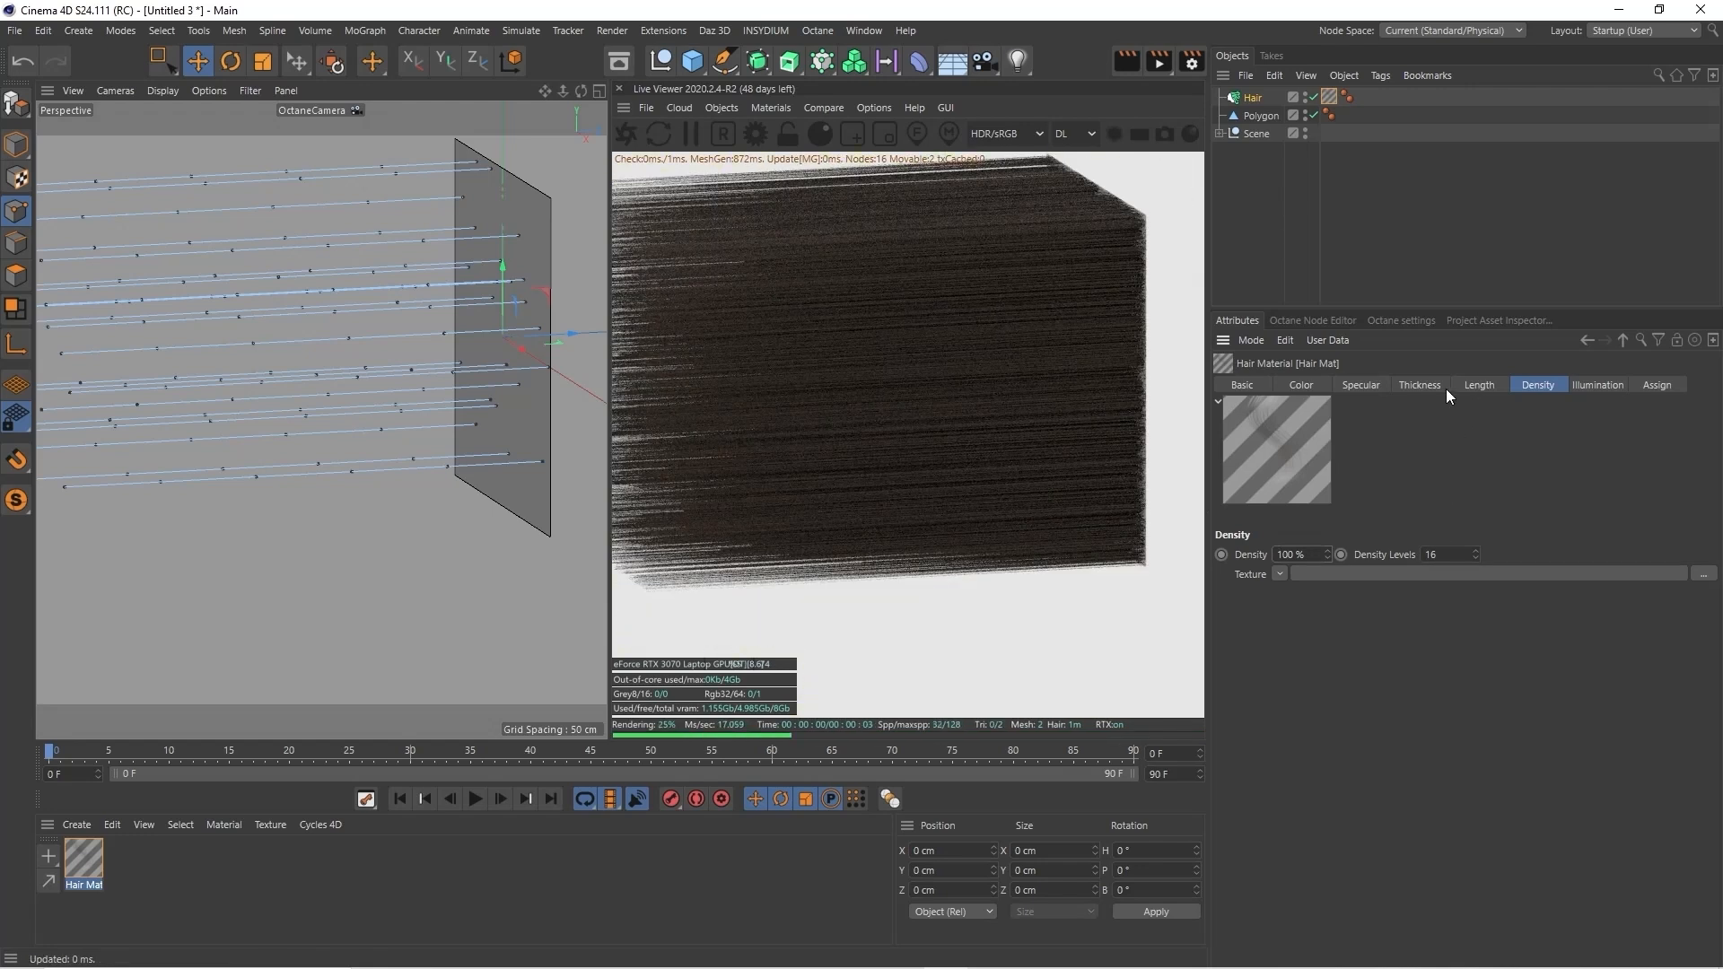
# Replace the Density channel with the Tighten channel and set Tighten to 100 %
pyautogui.click(1242, 385)
pyautogui.click(1394, 669)
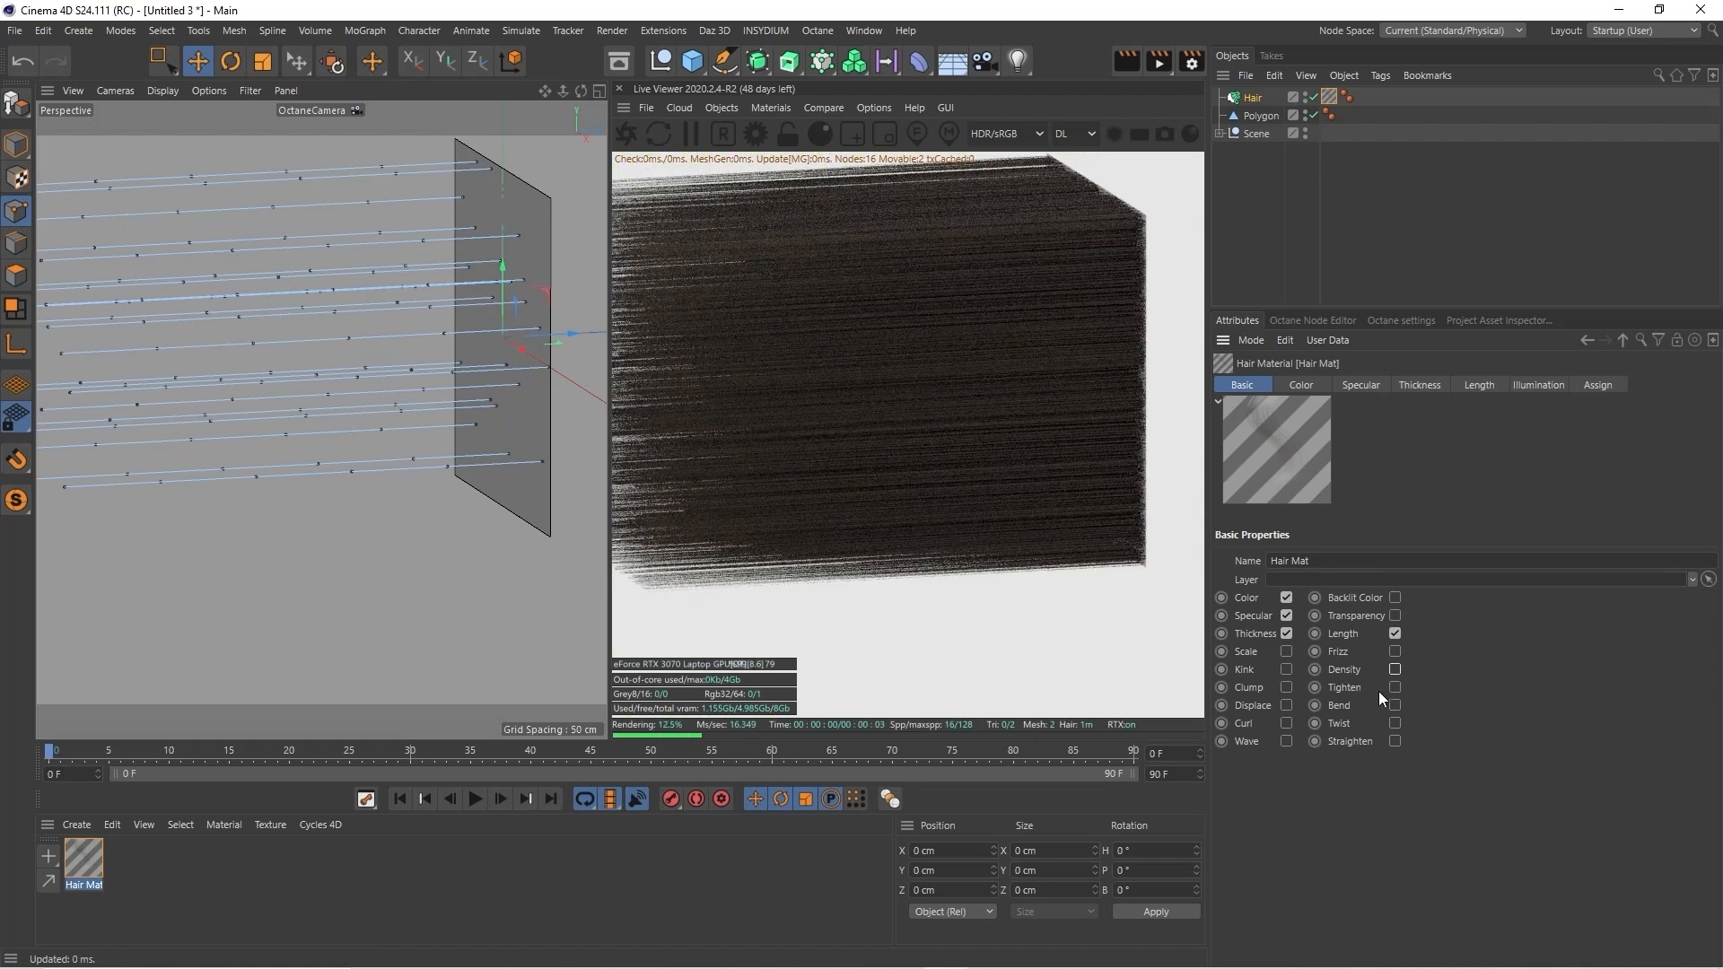
pyautogui.click(1394, 688)
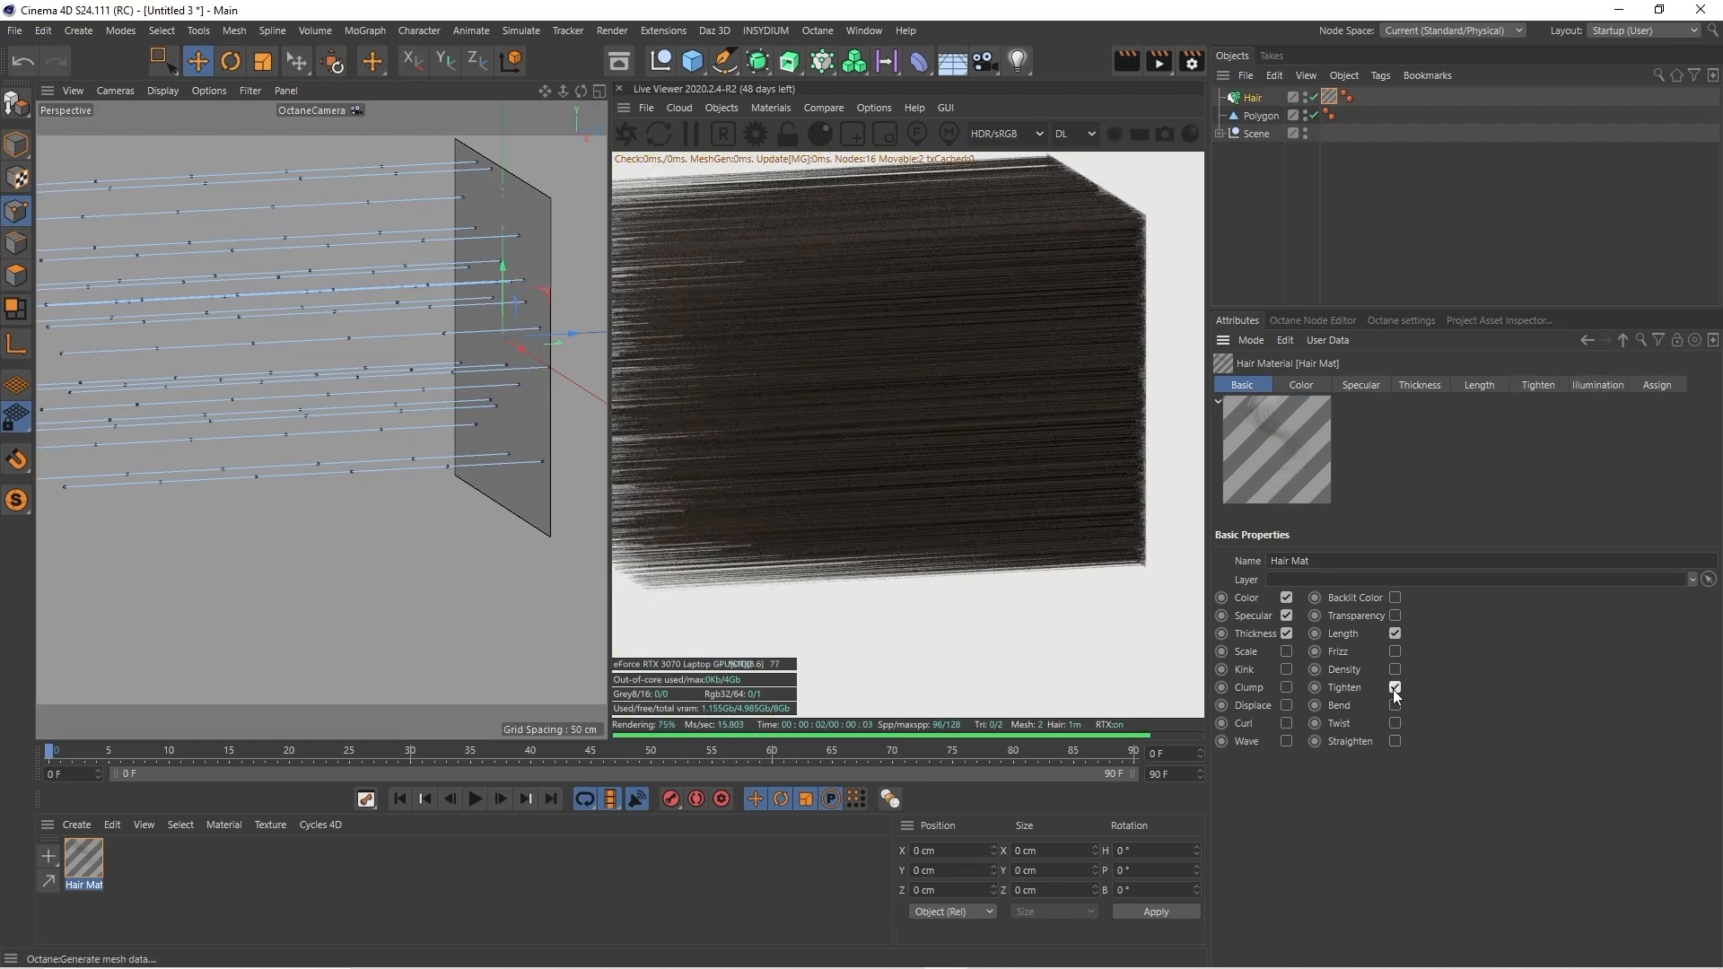
pyautogui.click(1522, 392)
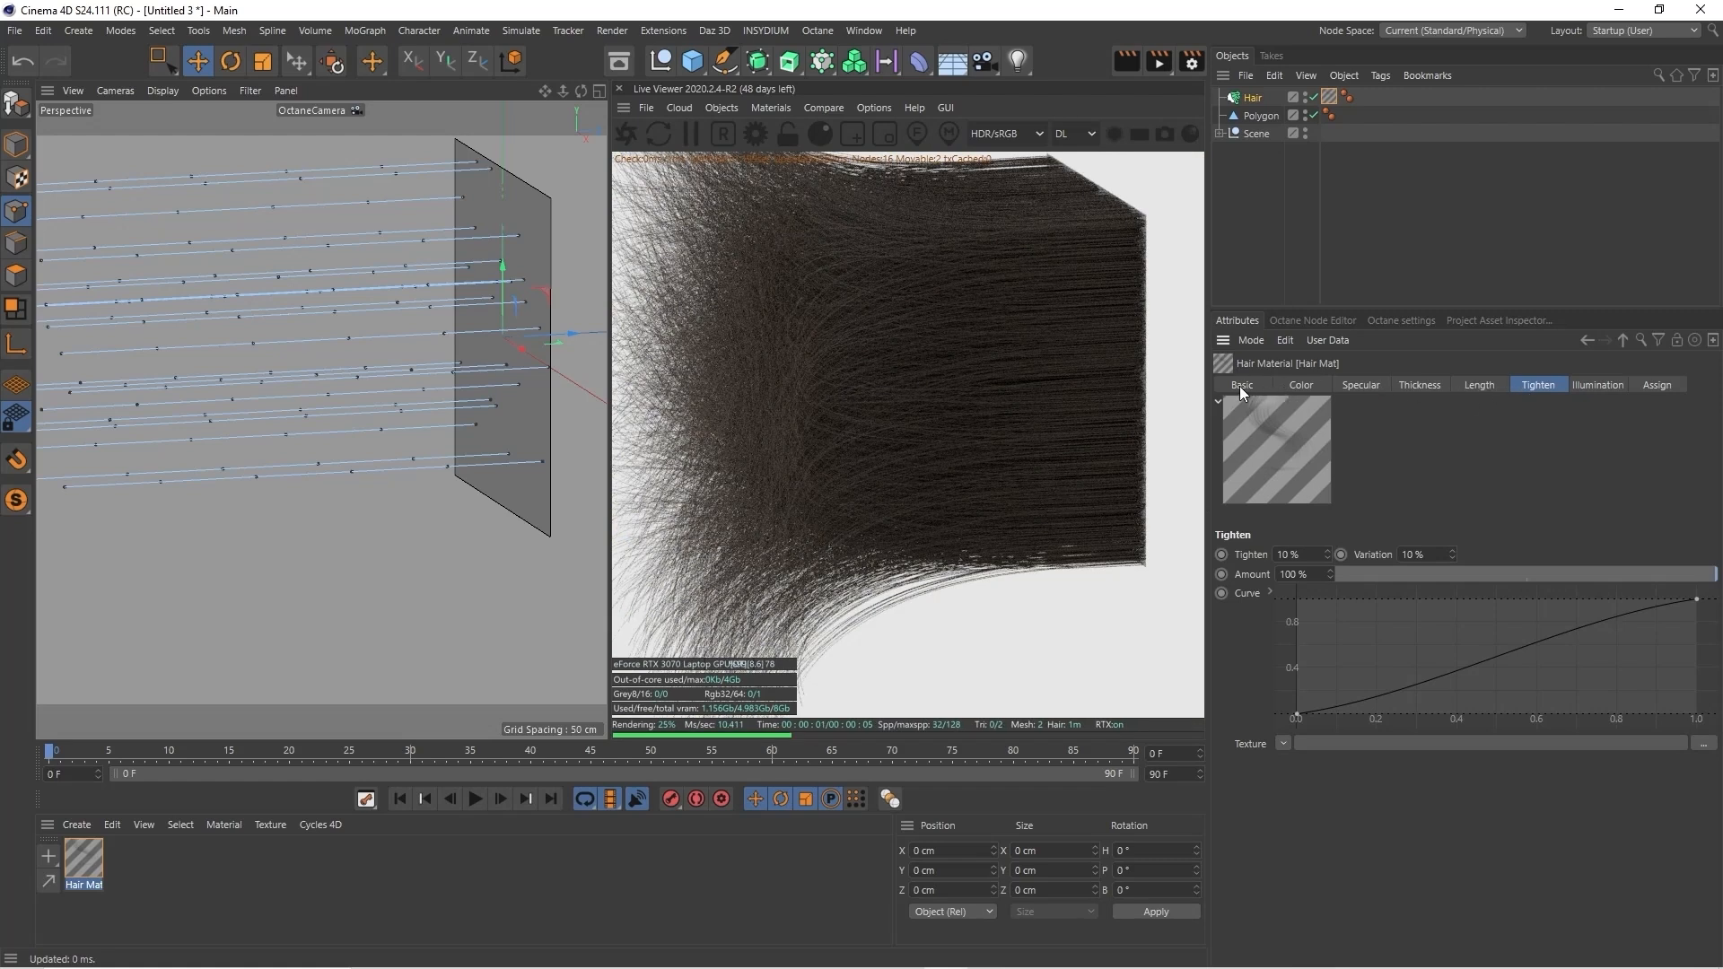
pyautogui.write('0')
pyautogui.press('Return')
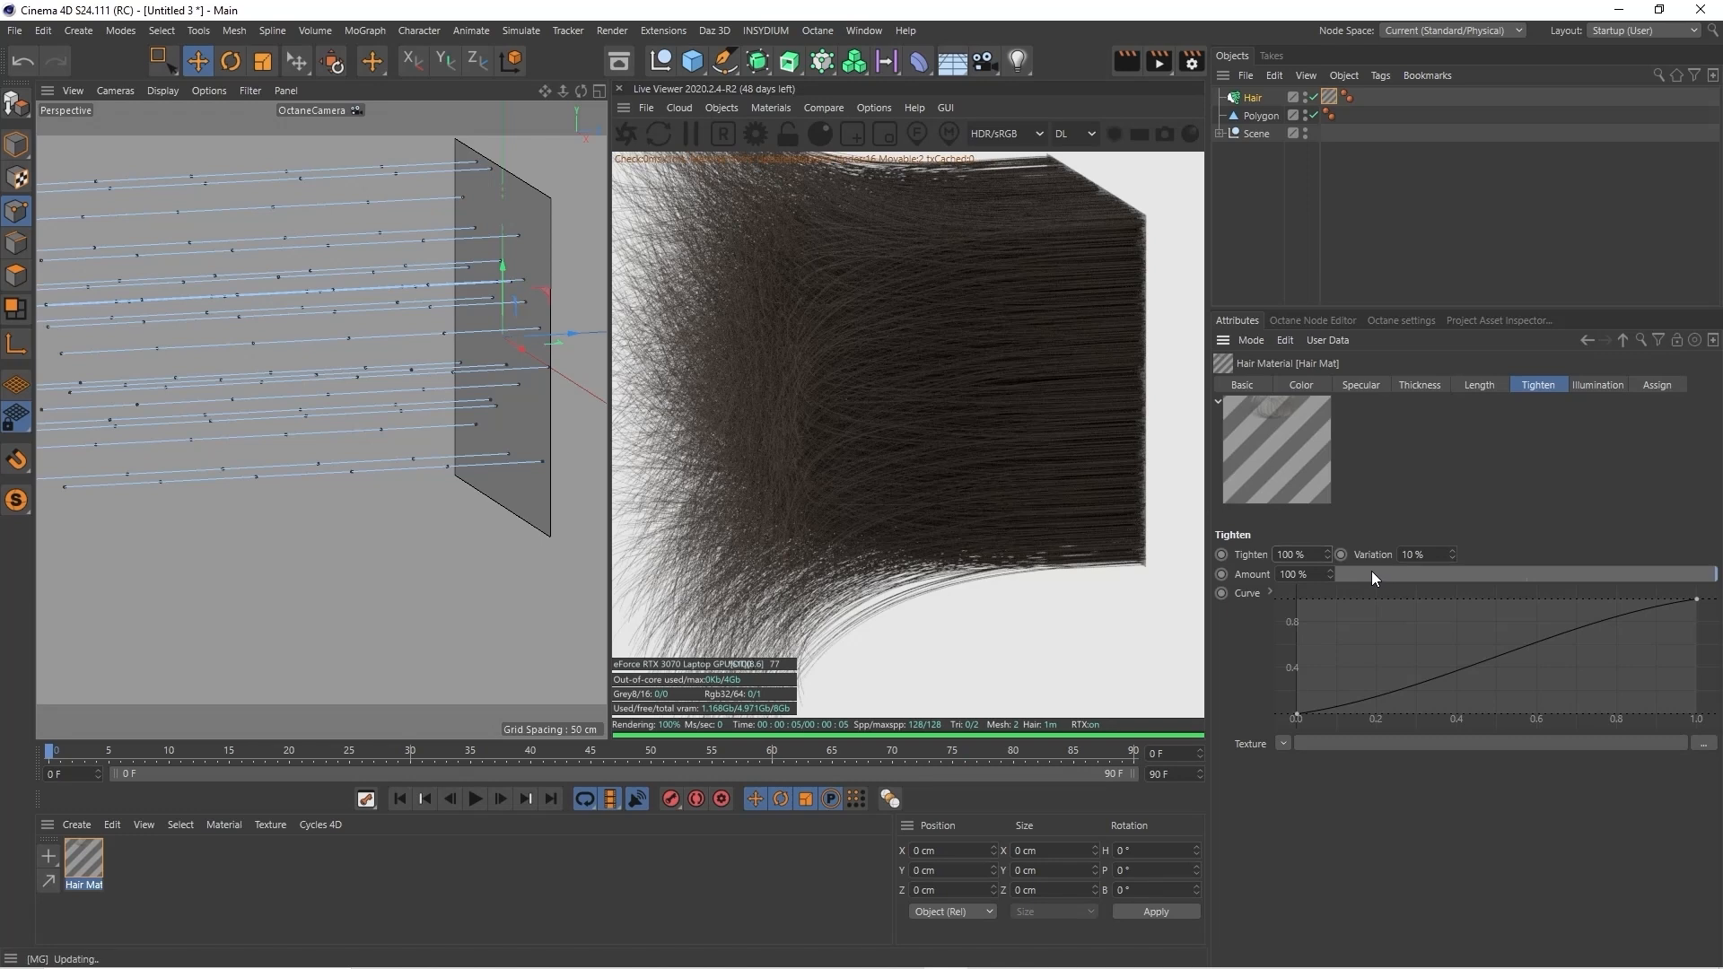
# Disable the Tighten channel and briefly try the Bend channel on the hair
pyautogui.click(1239, 386)
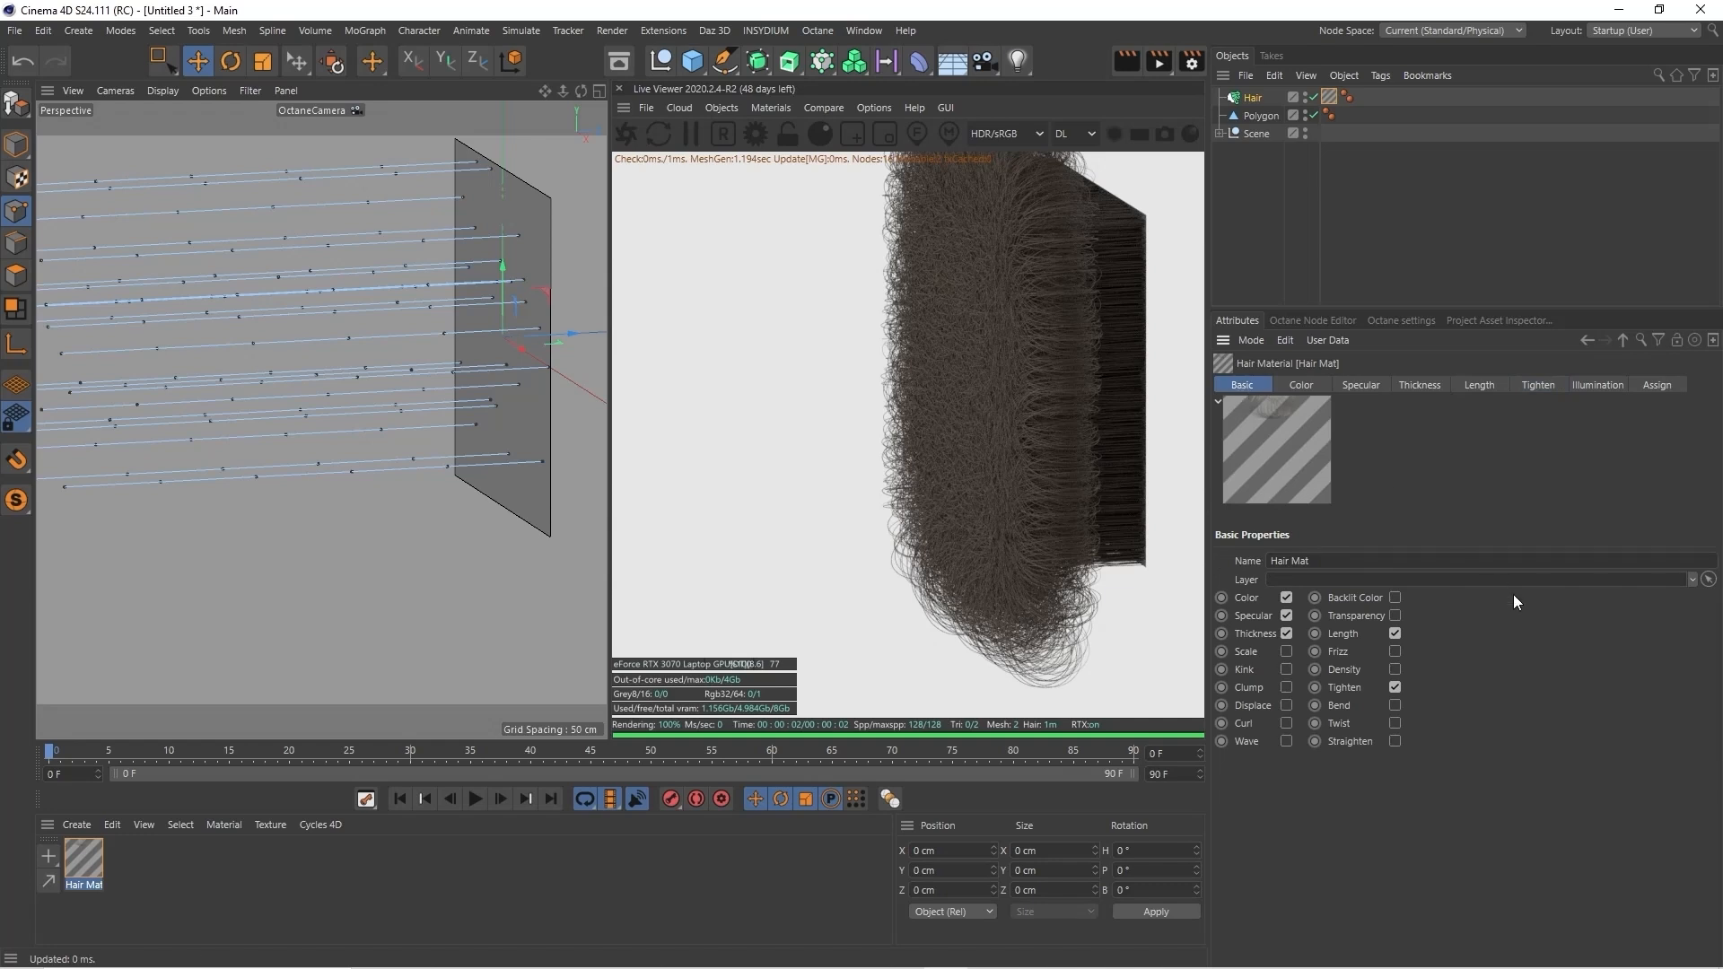
pyautogui.click(1395, 688)
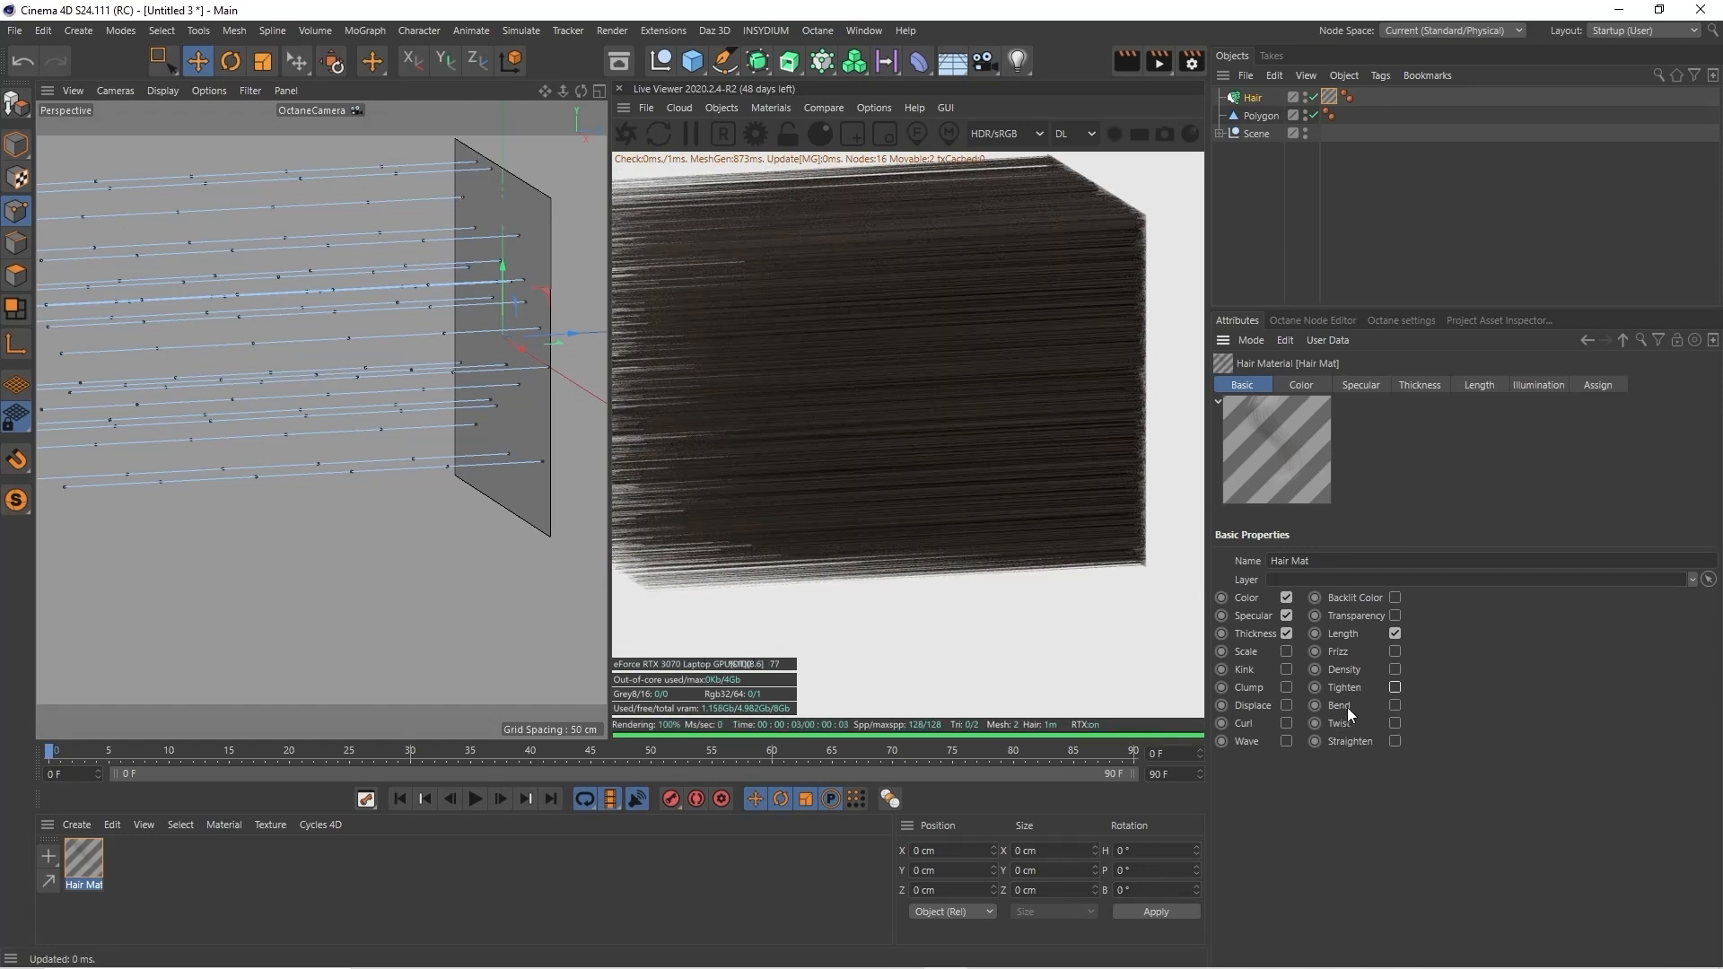
pyautogui.click(1395, 707)
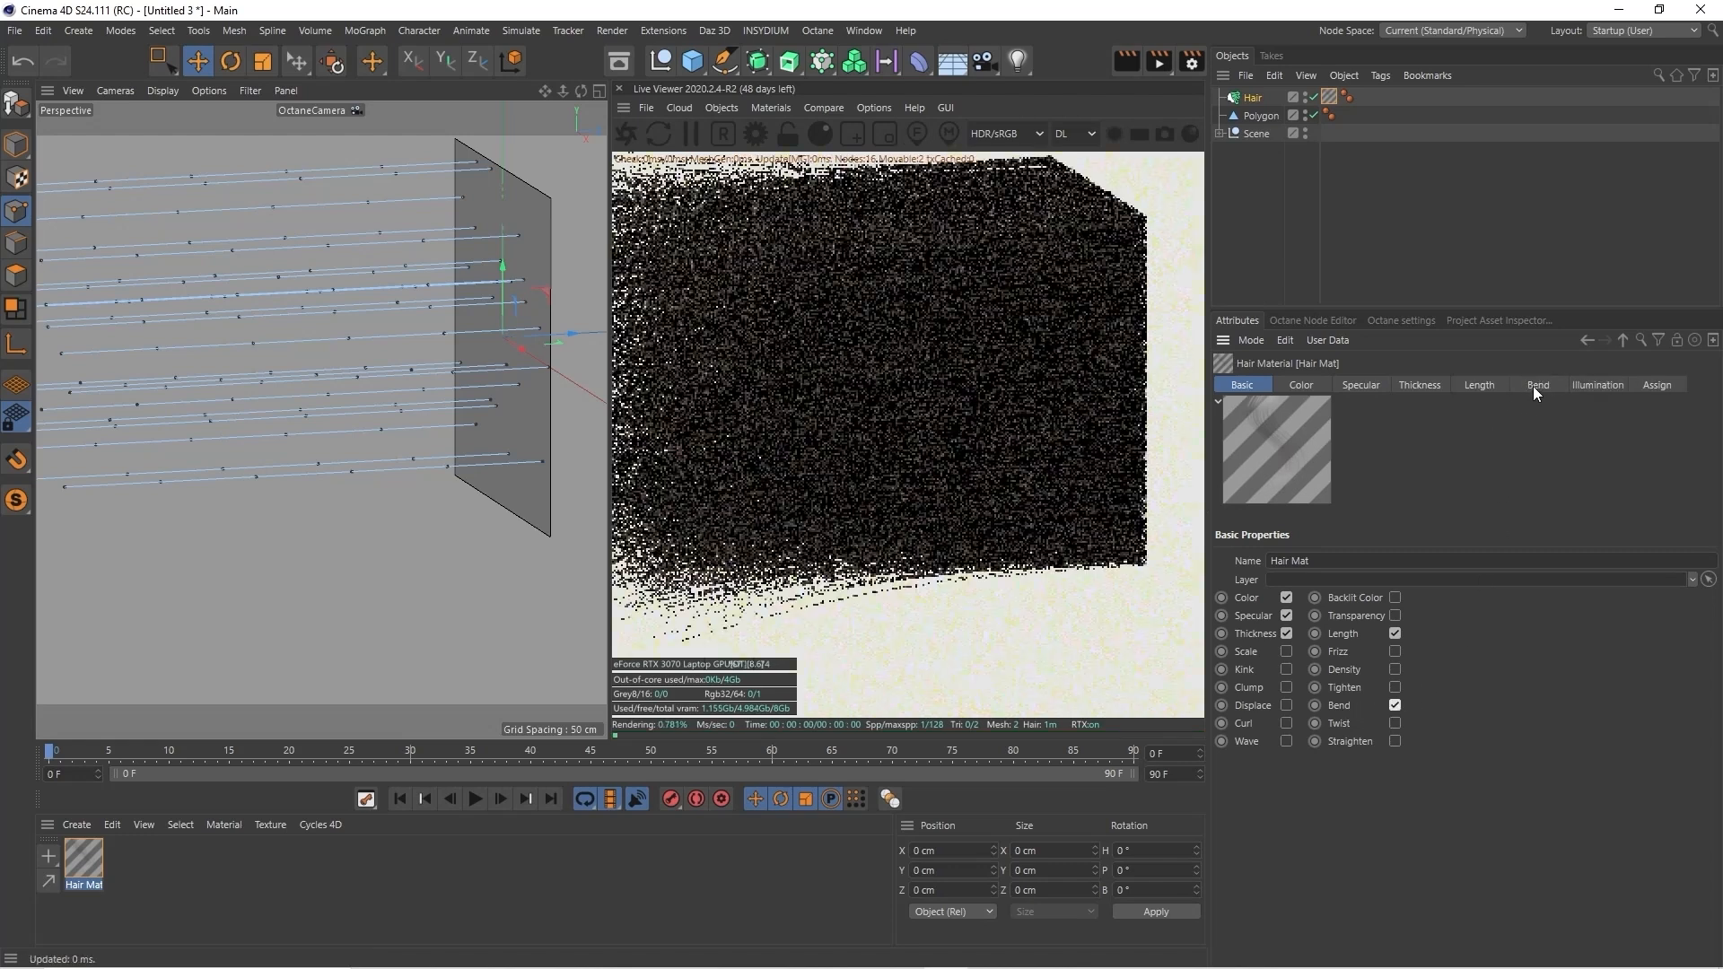
pyautogui.click(1394, 706)
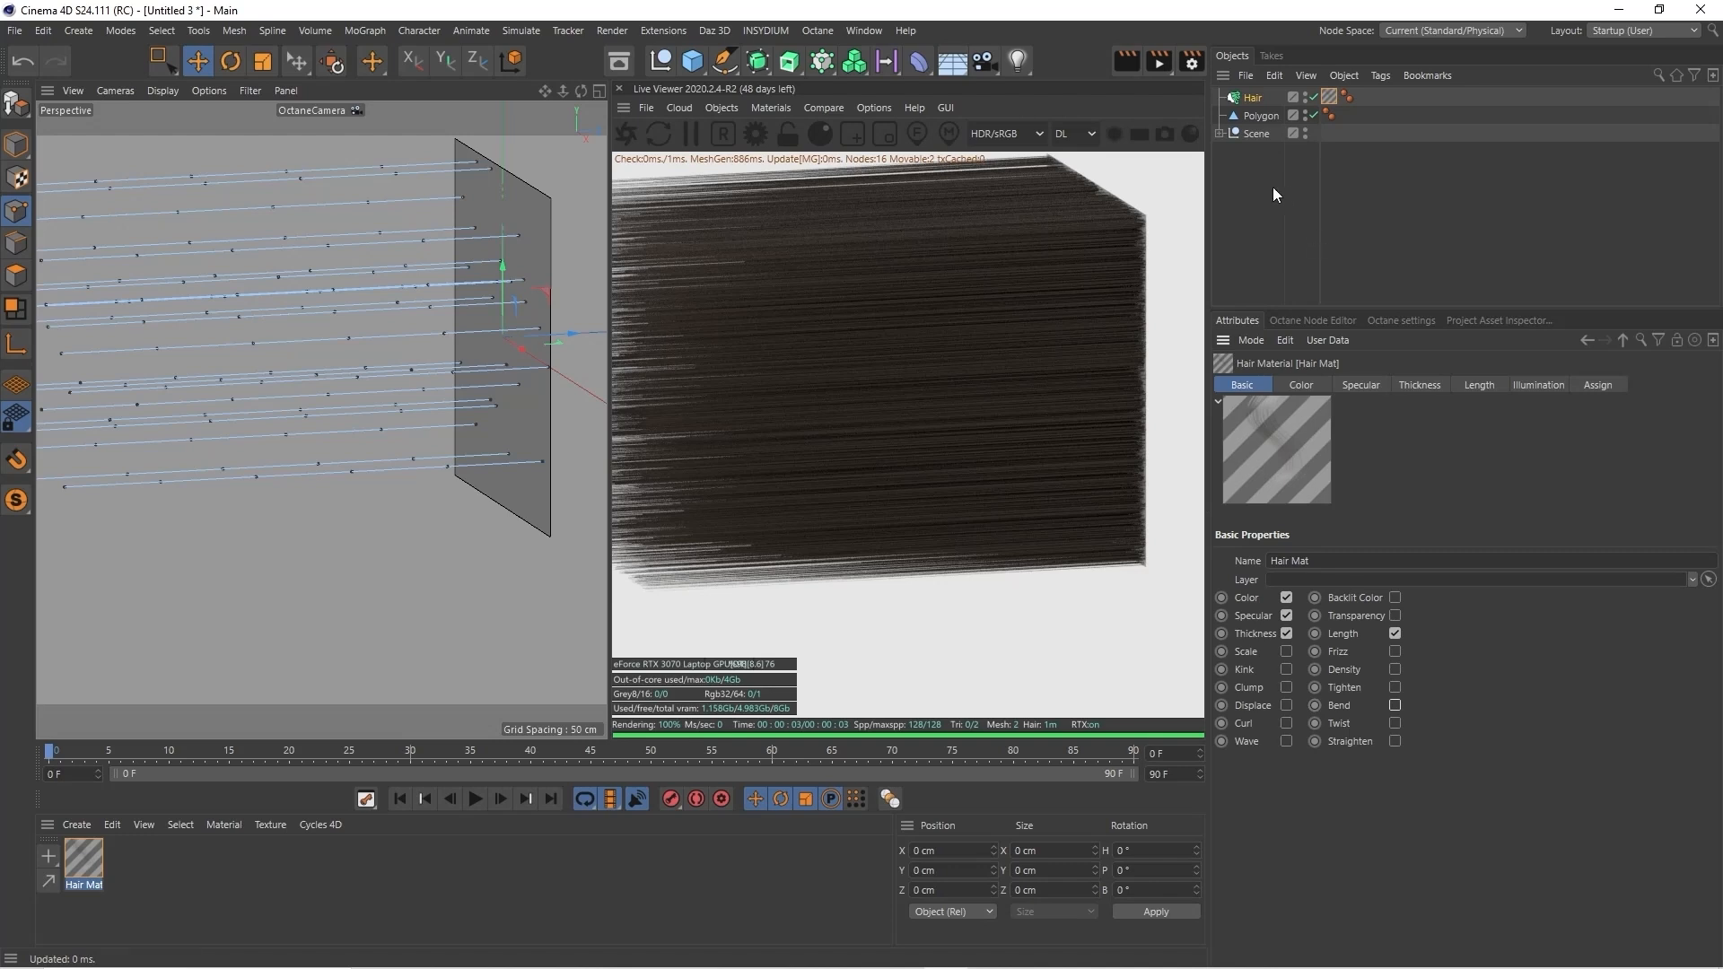
# Enable both the Kink and Curl channels of the hair material
pyautogui.moveTo(544, 91); pyautogui.dragTo(677, 204)
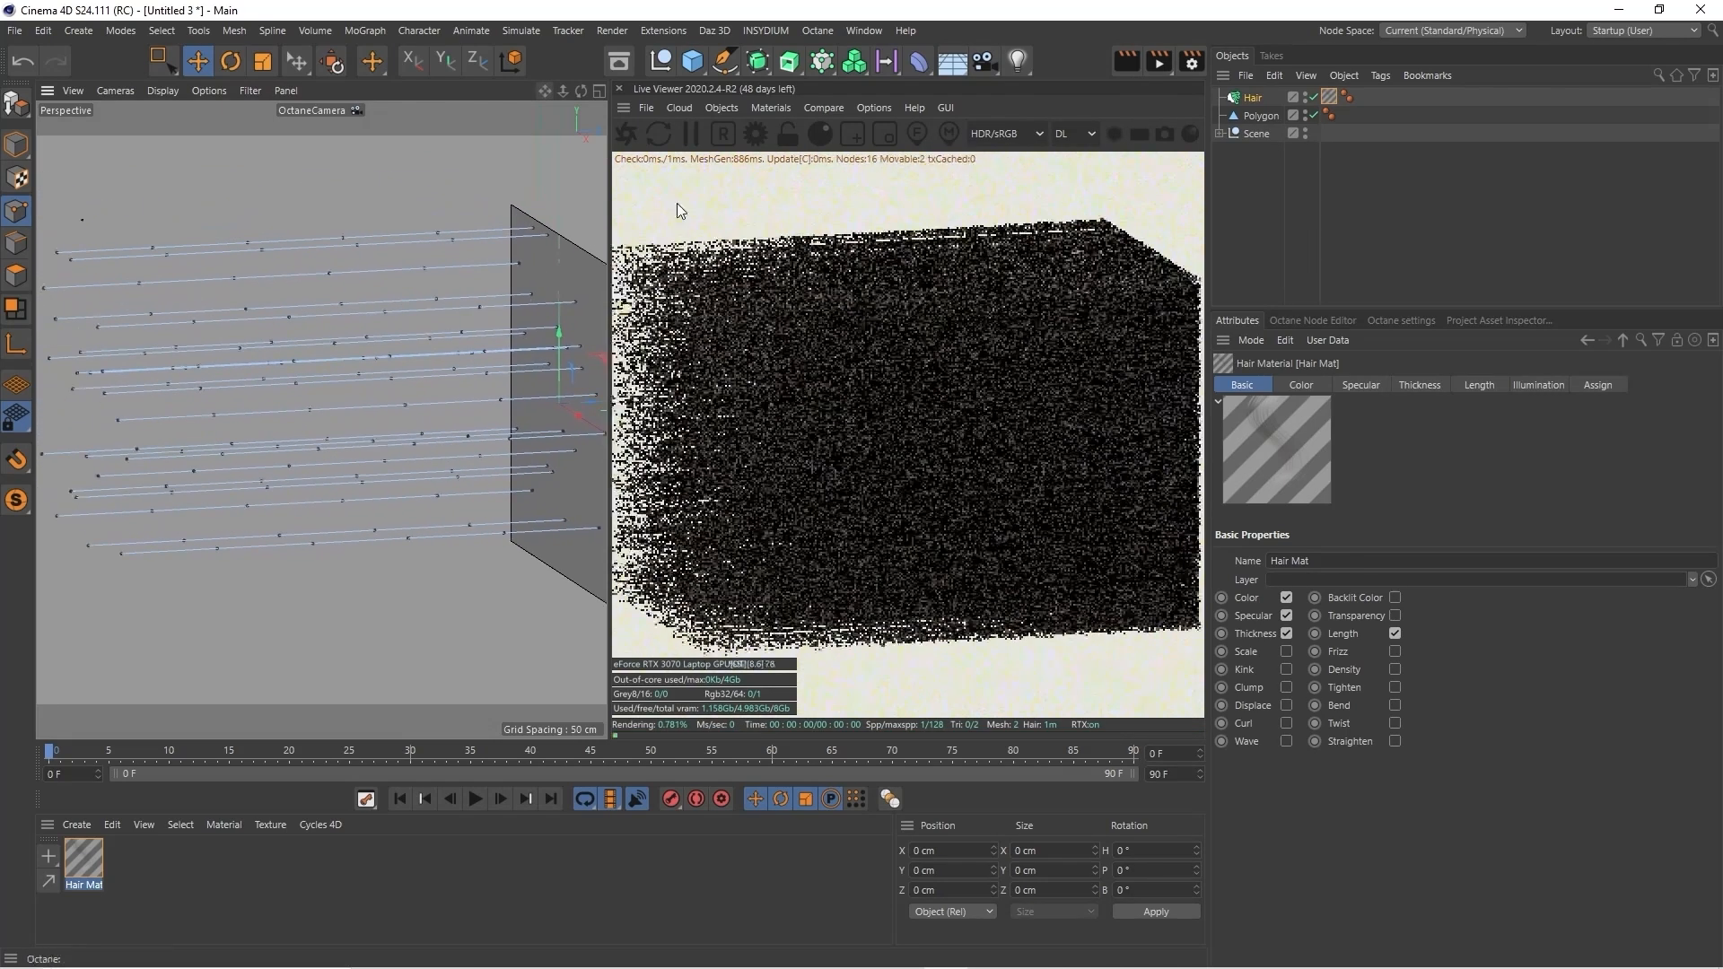
pyautogui.click(1286, 669)
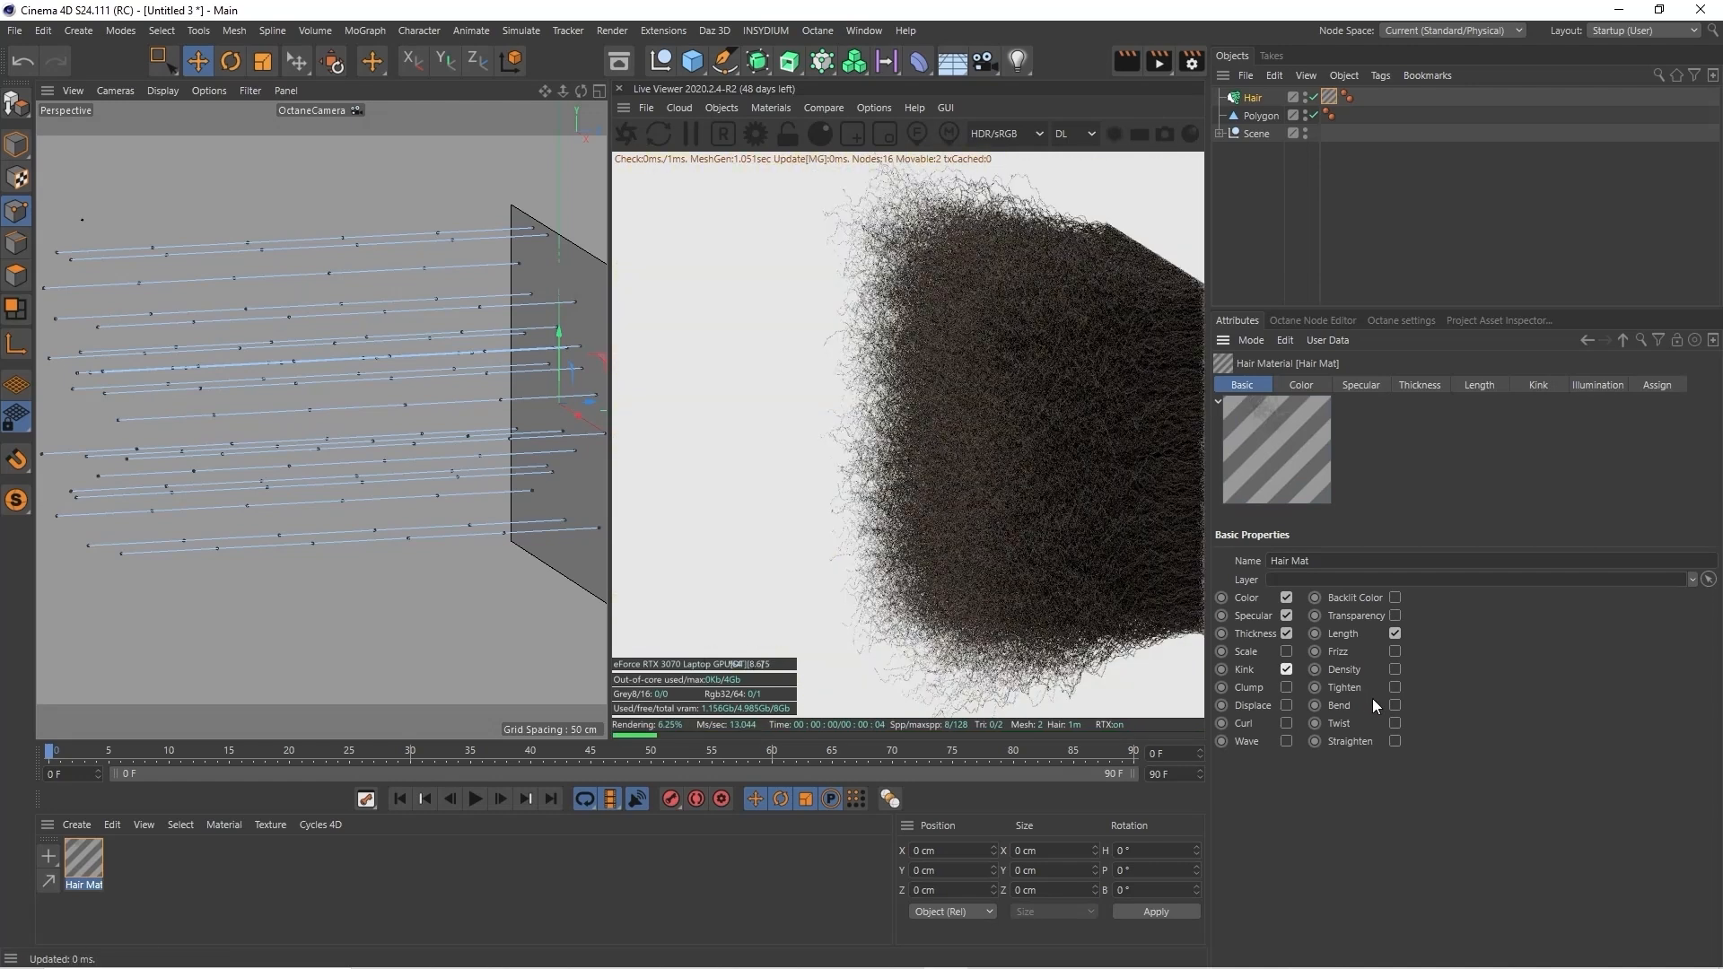
pyautogui.click(1285, 724)
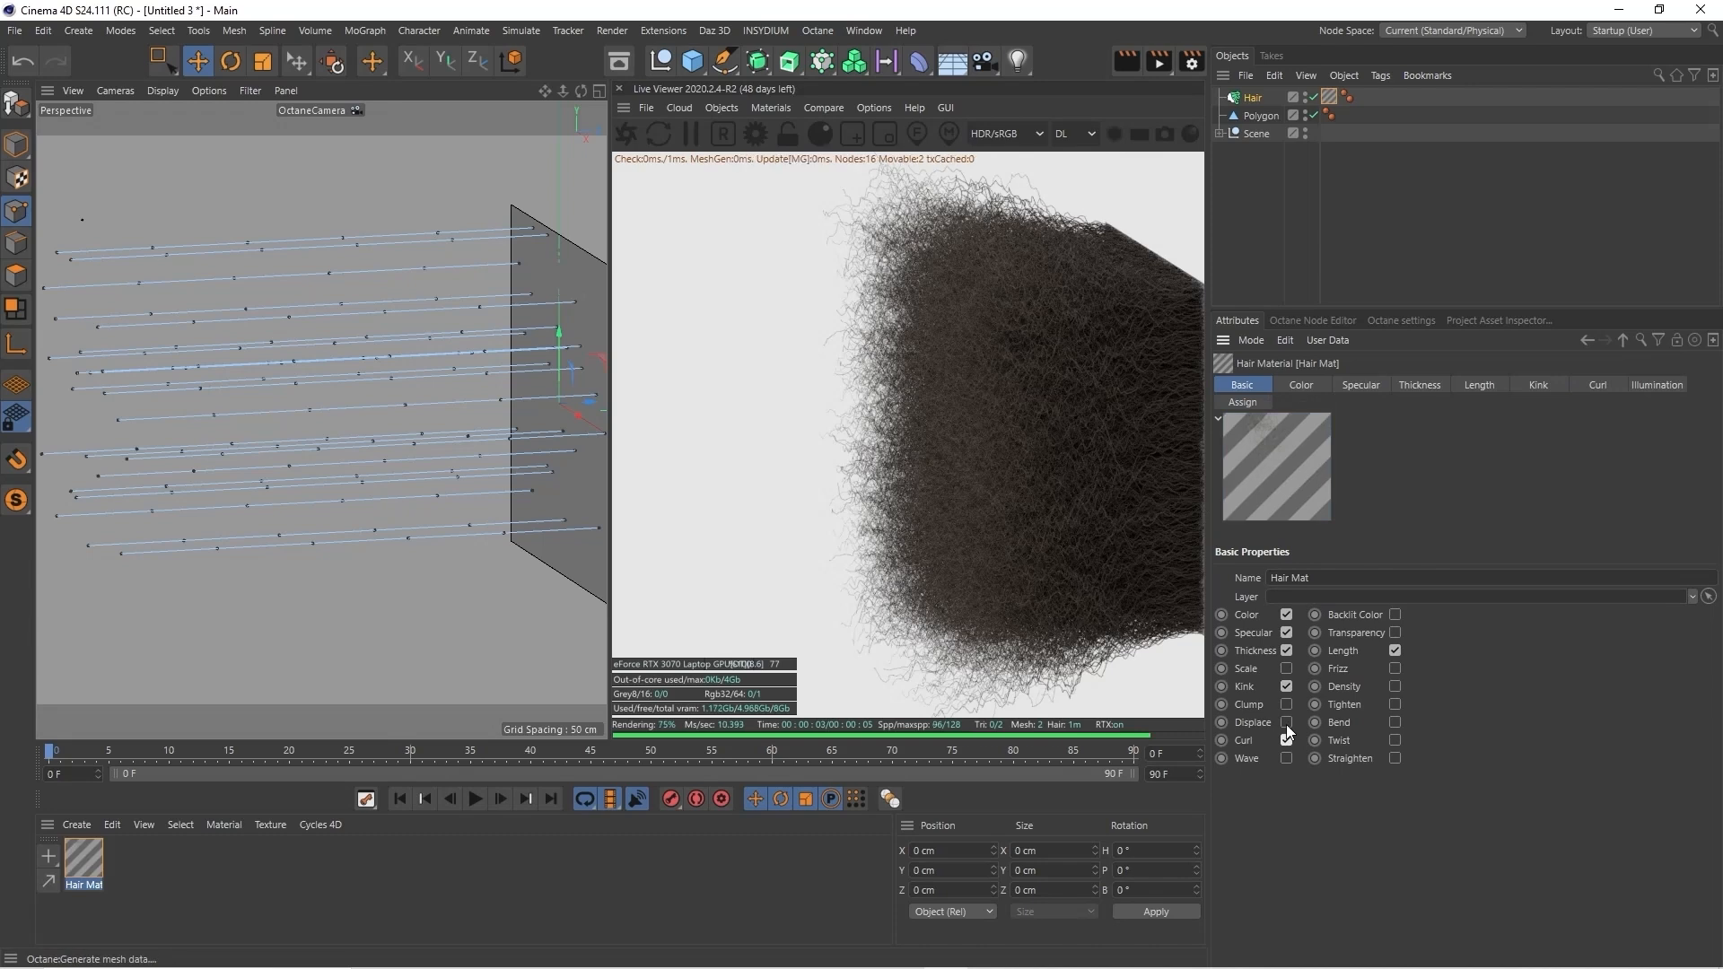
# Set the curl direction to Hair and expand the advanced curl settings
pyautogui.click(1586, 385)
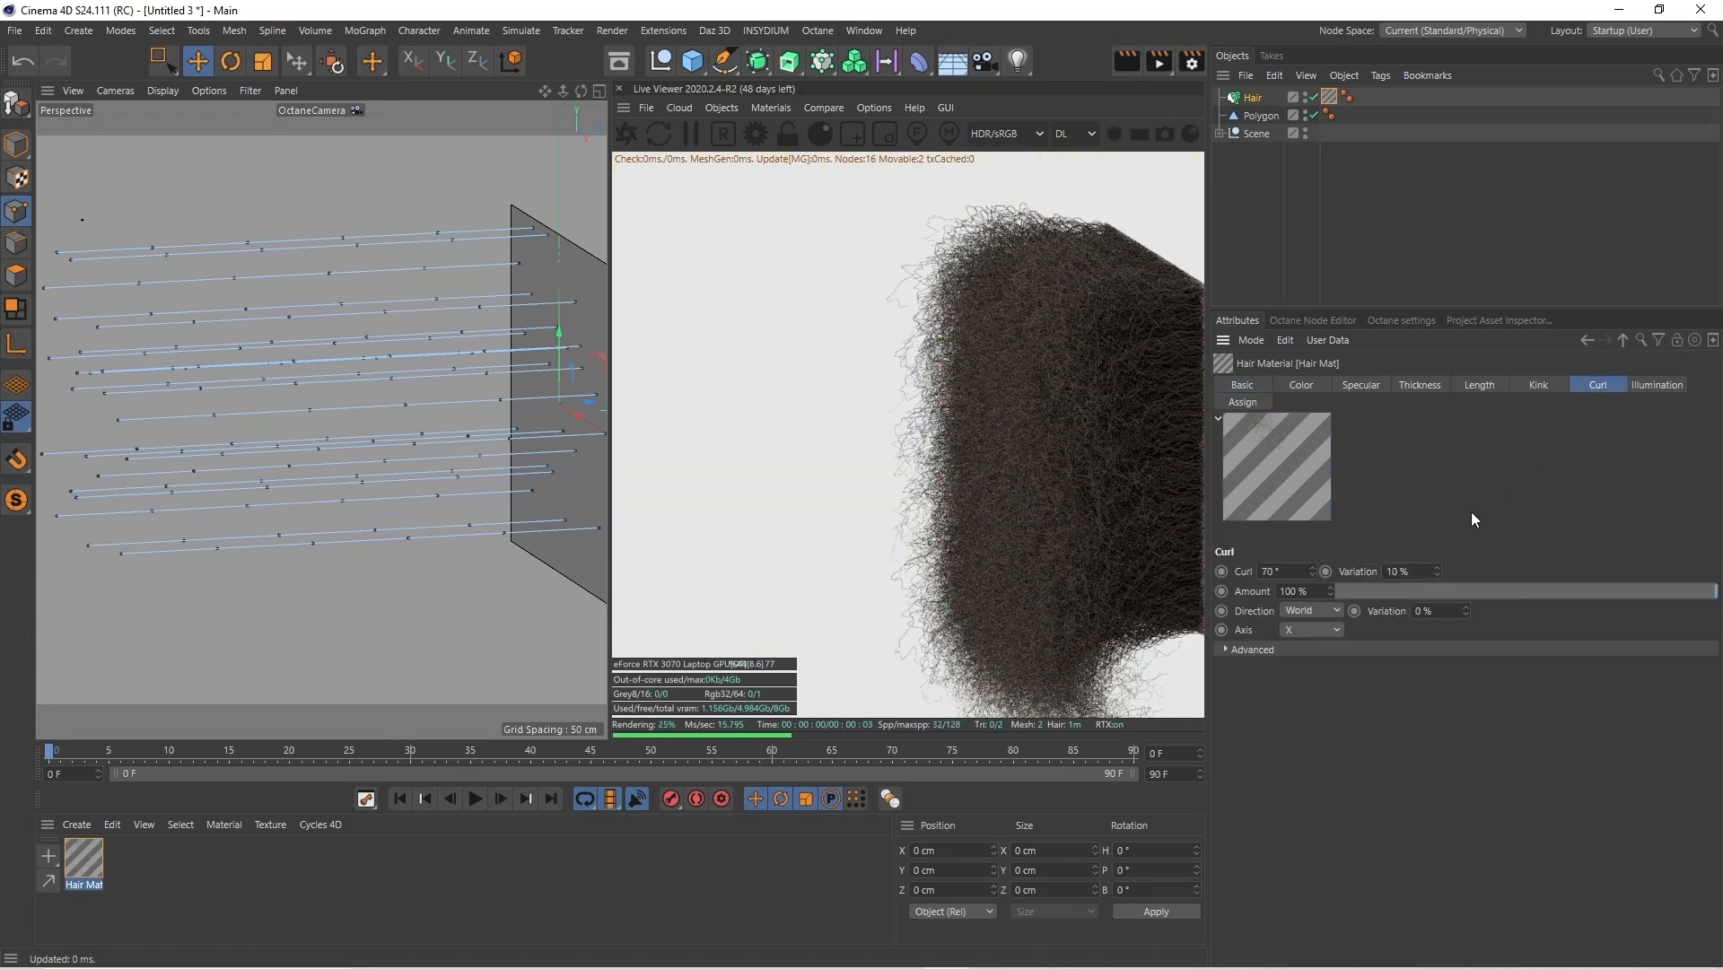
pyautogui.click(1300, 610)
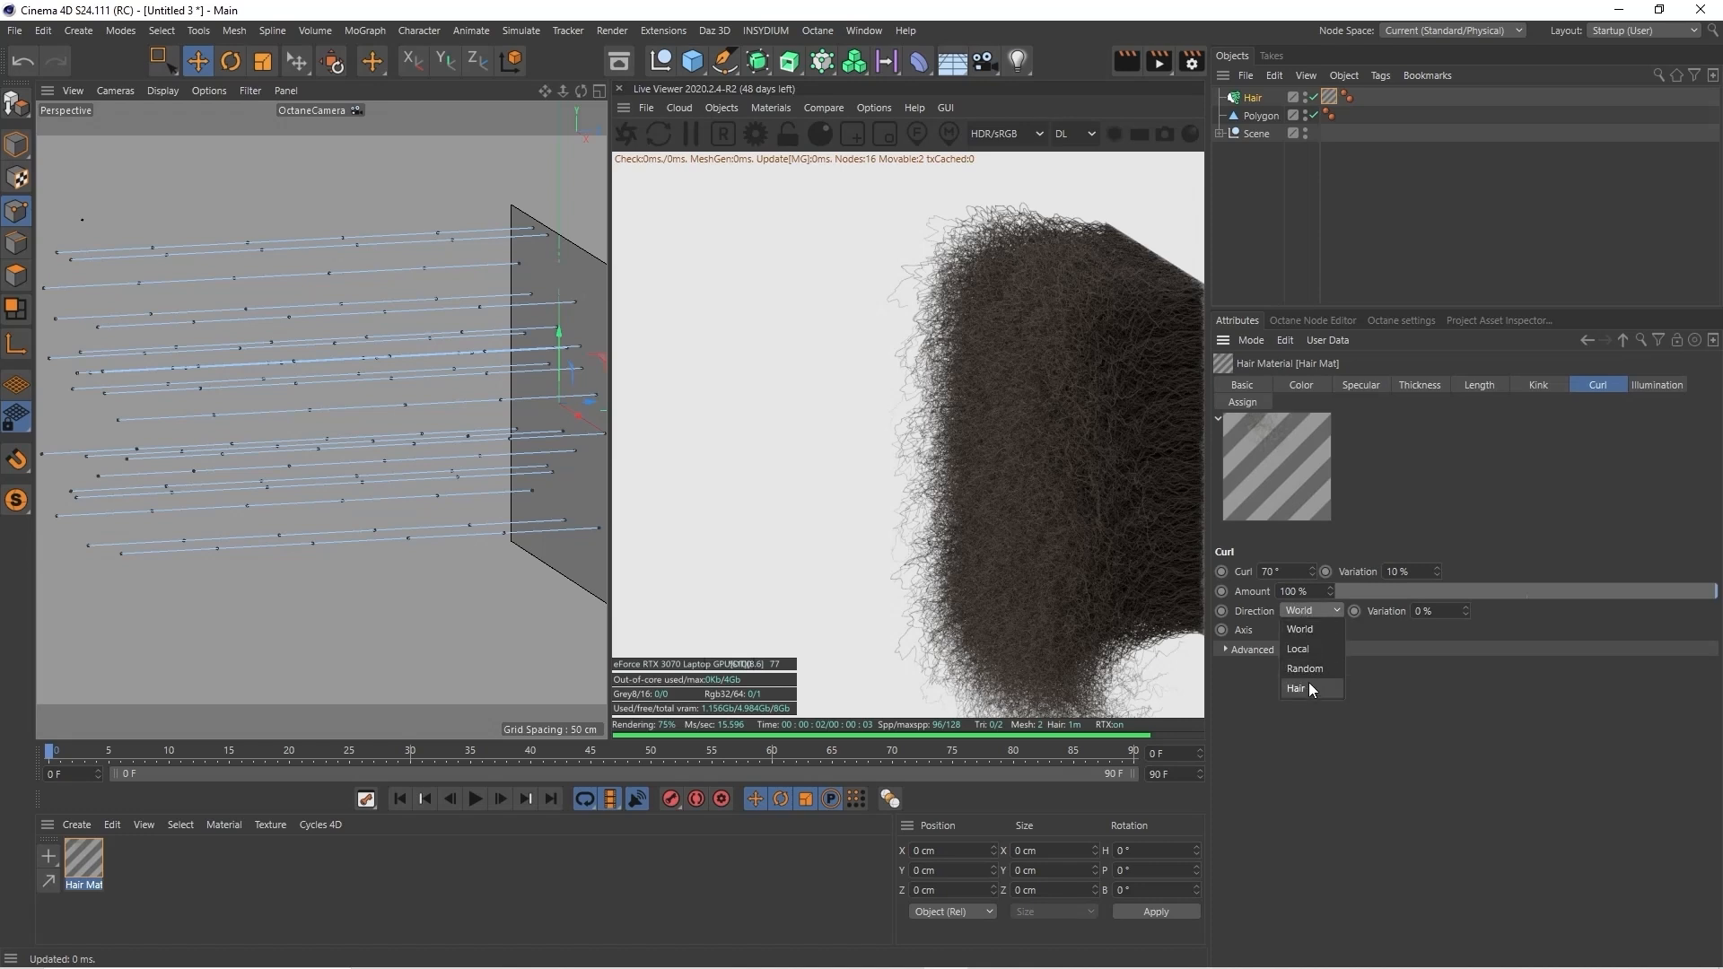
pyautogui.click(1310, 688)
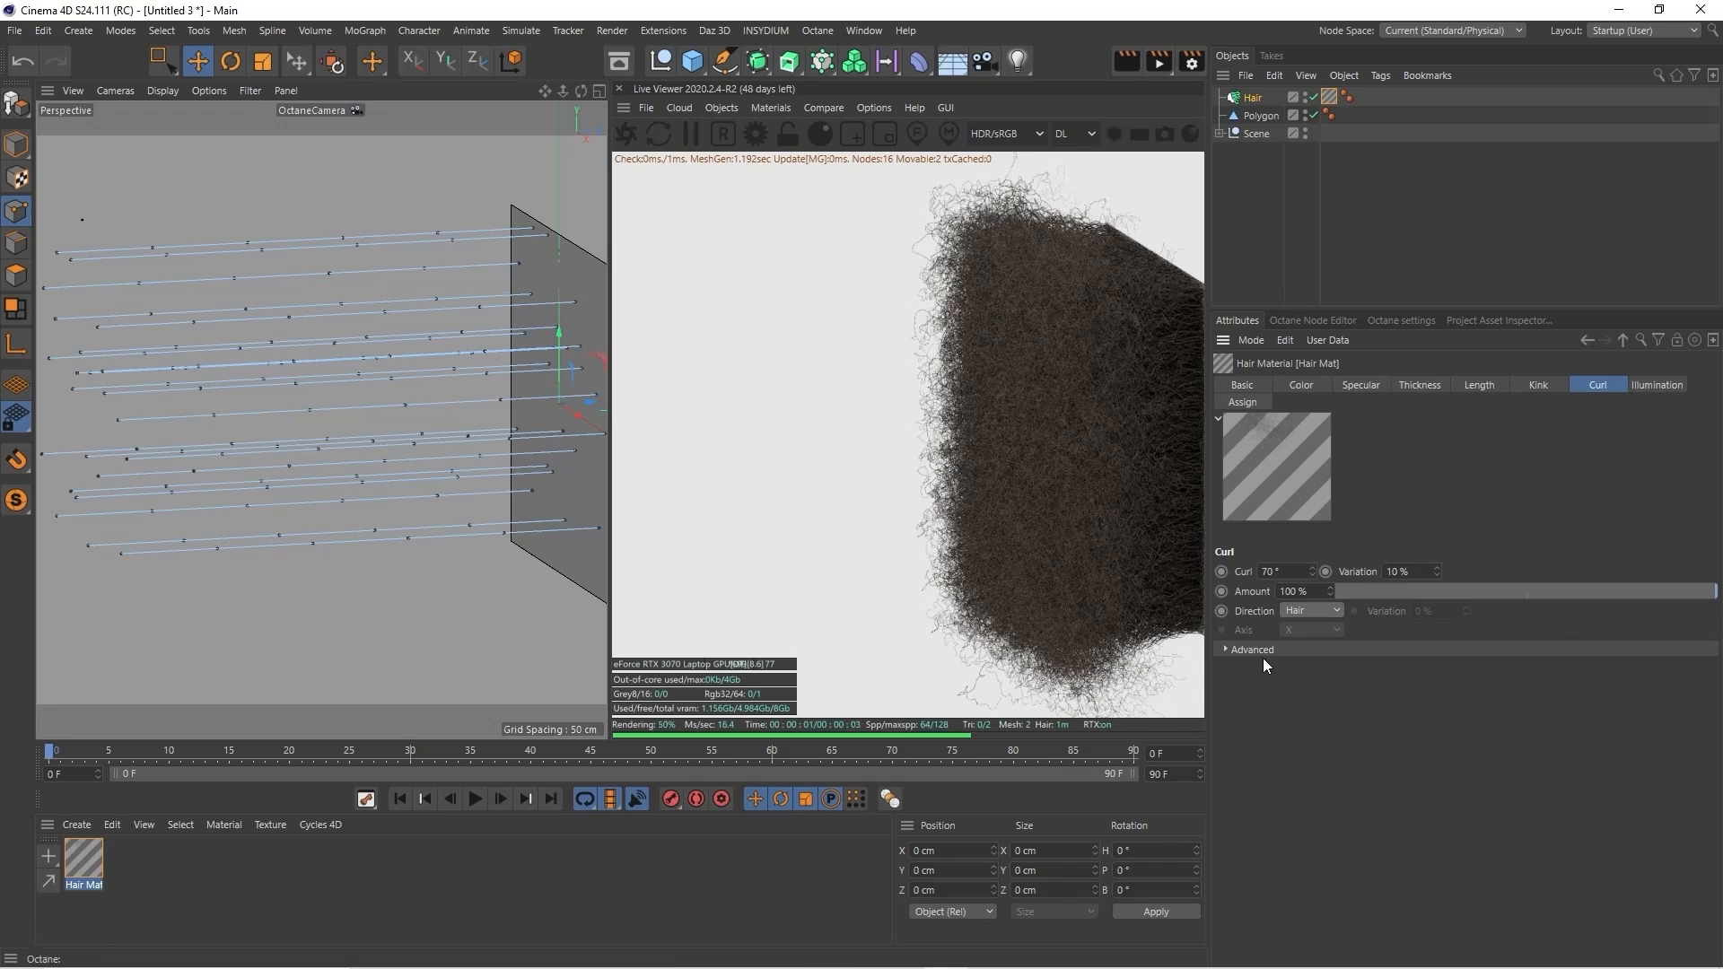
pyautogui.click(1231, 649)
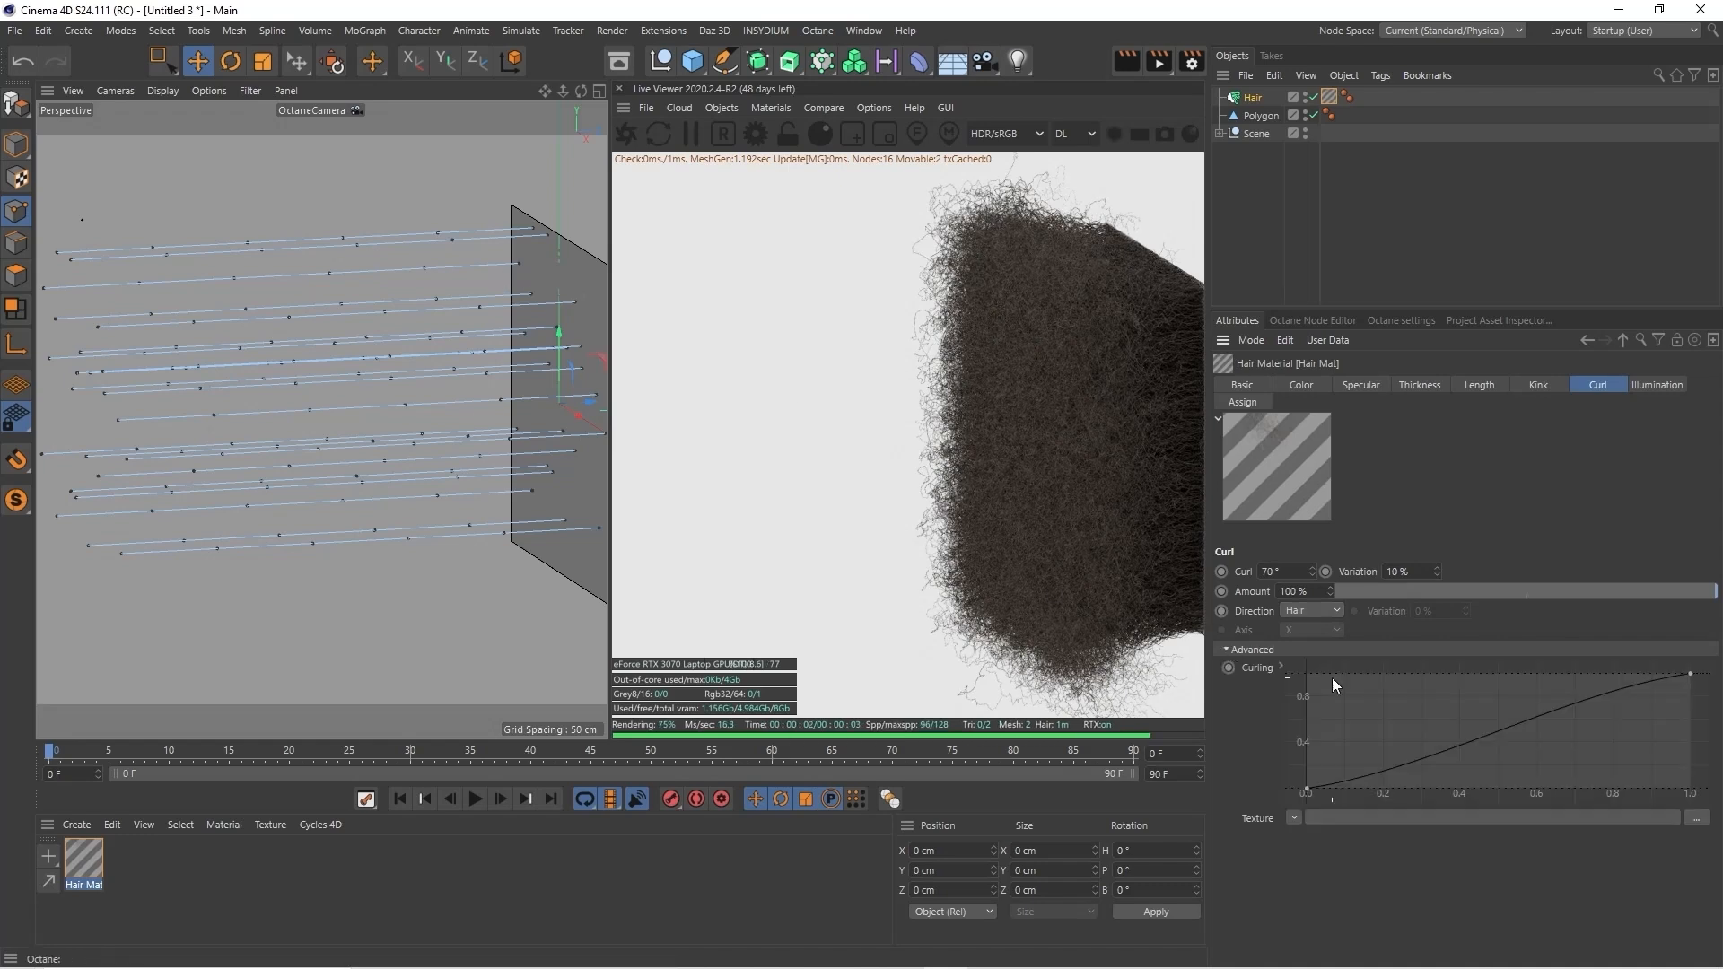
# Move the end point of the Curling curve to about 0.34, keeping it at full height, and inspect the hair from another angle
pyautogui.click(1692, 674)
pyautogui.moveTo(1510, 671); pyautogui.dragTo(1440, 670)
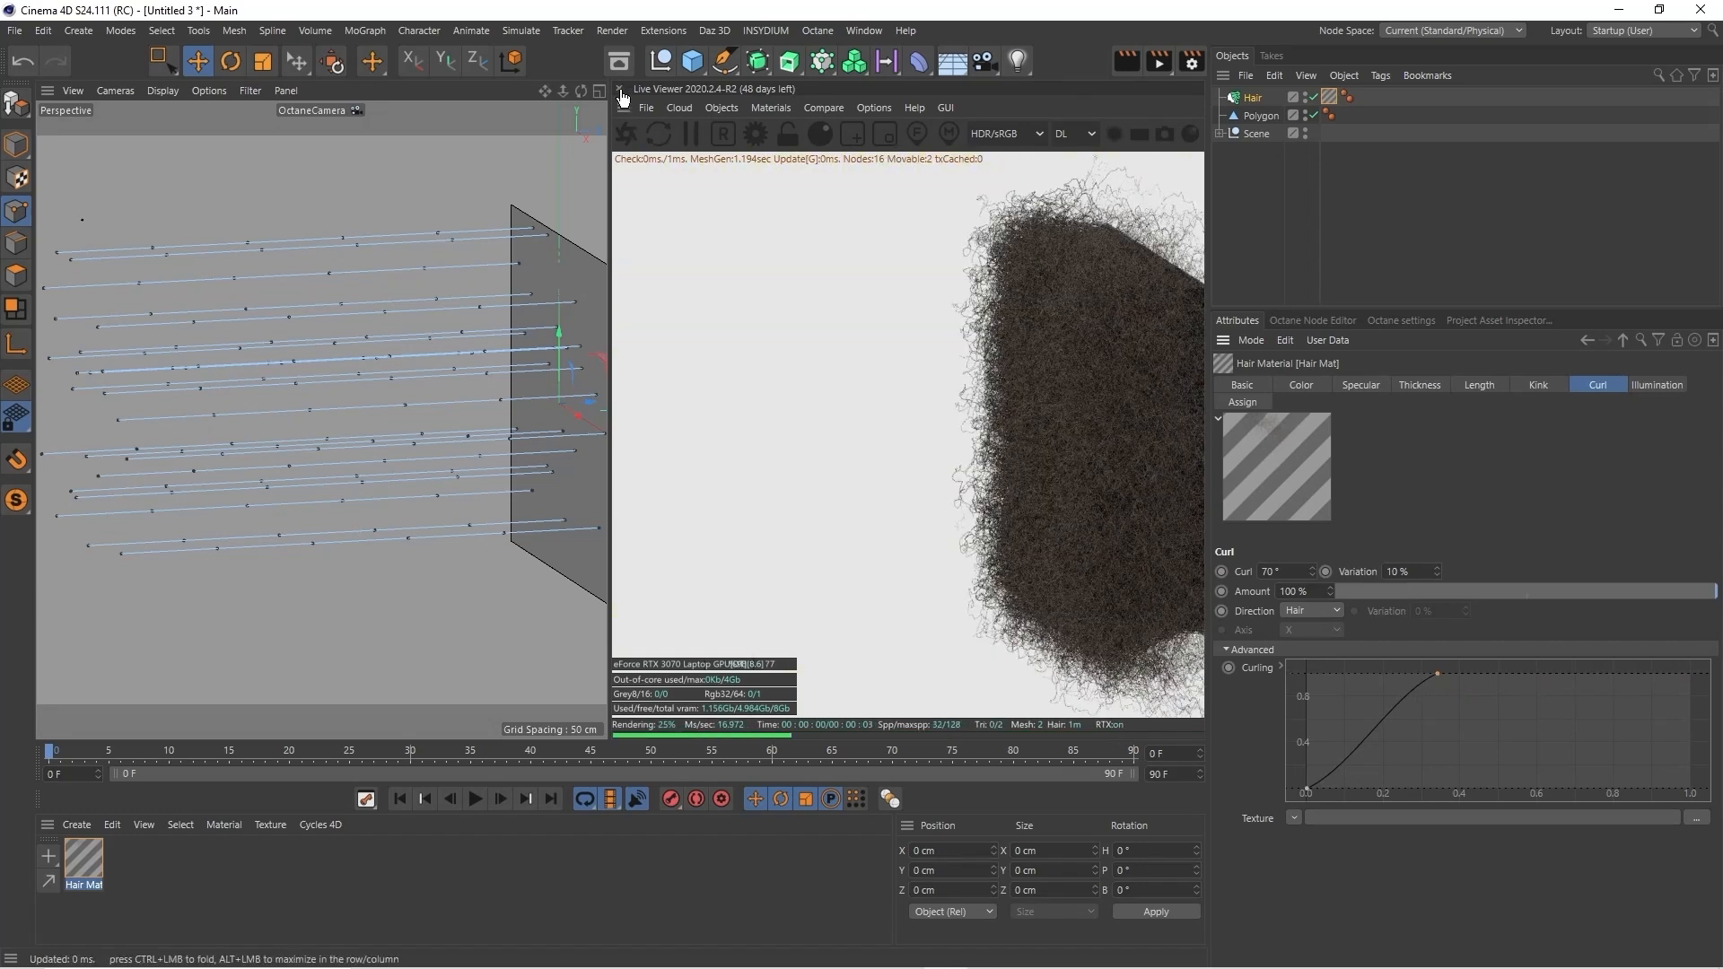
pyautogui.moveTo(547, 92); pyautogui.dragTo(421, 71)
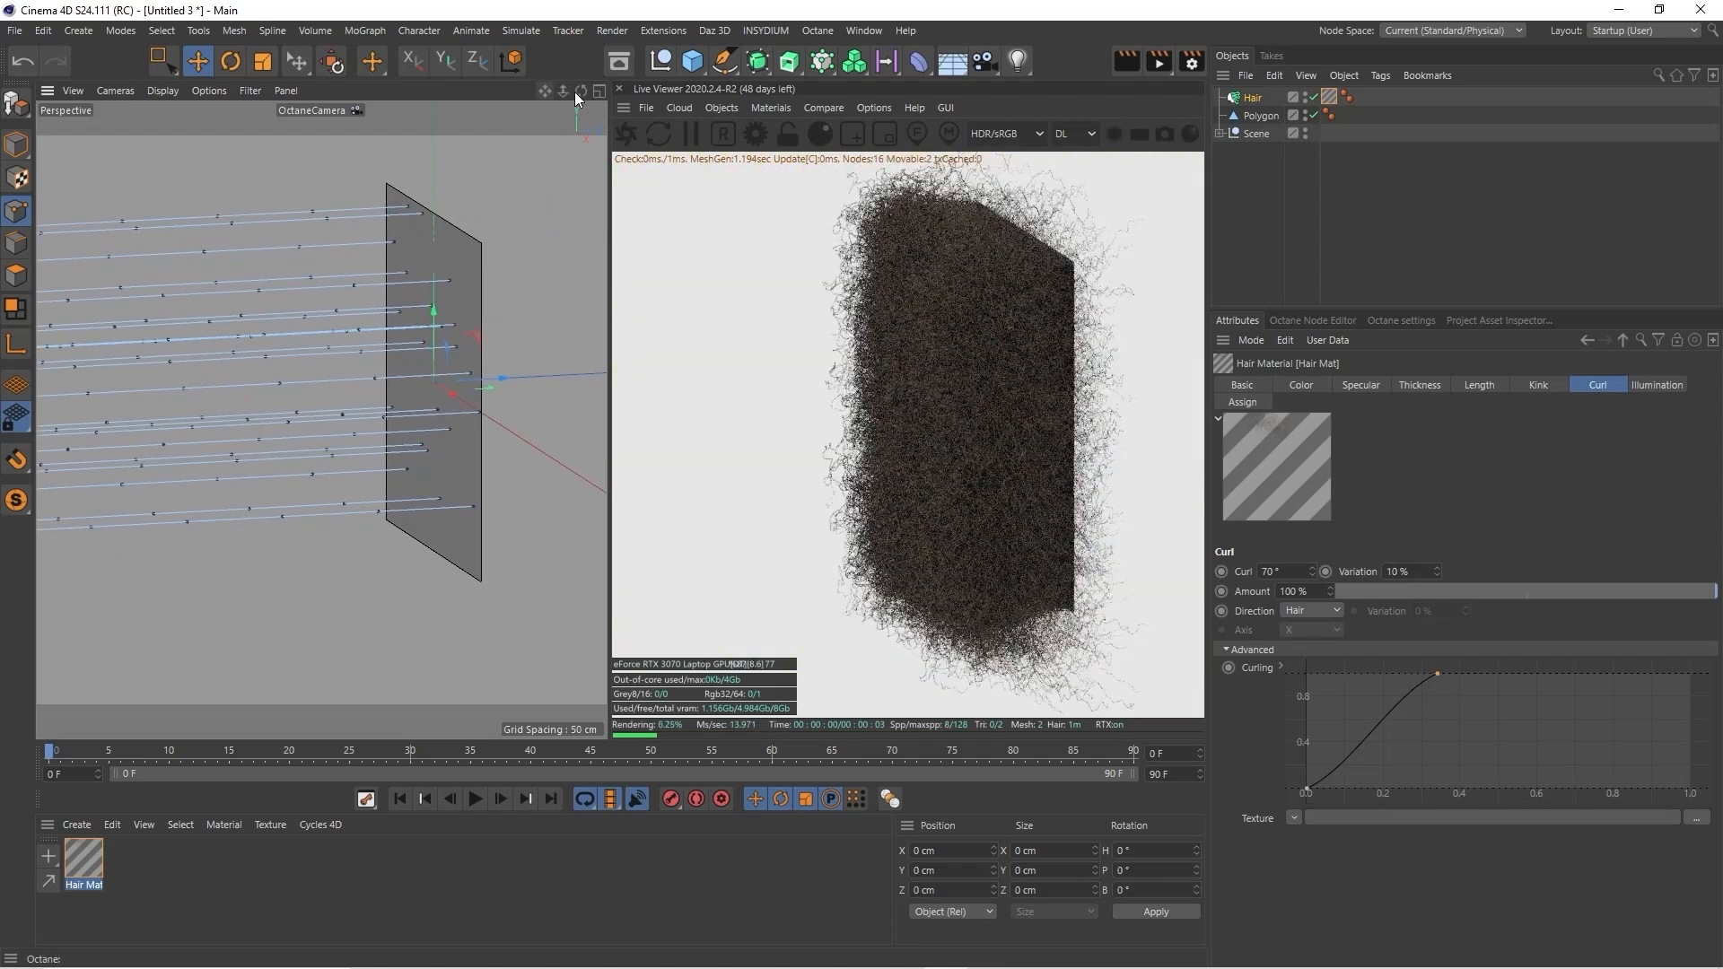
pyautogui.moveTo(579, 92); pyautogui.dragTo(505, 97)
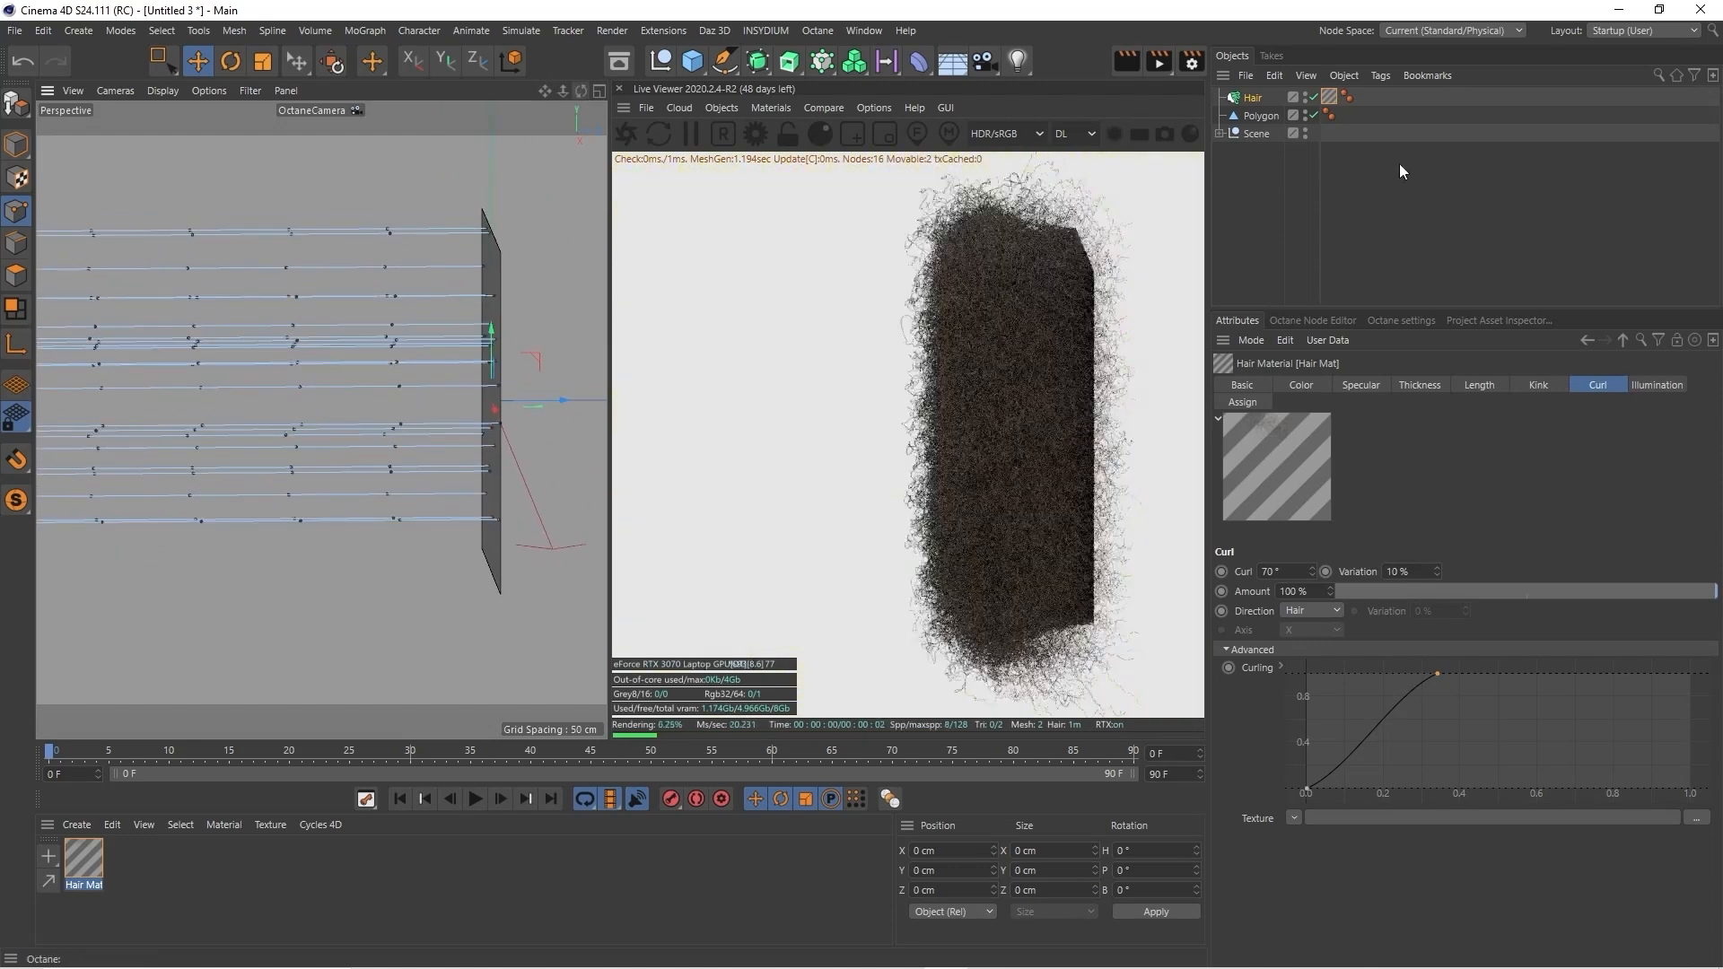
# Set the Hair object's guide length to 1000 cm and view the longer hair
pyautogui.click(1254, 98)
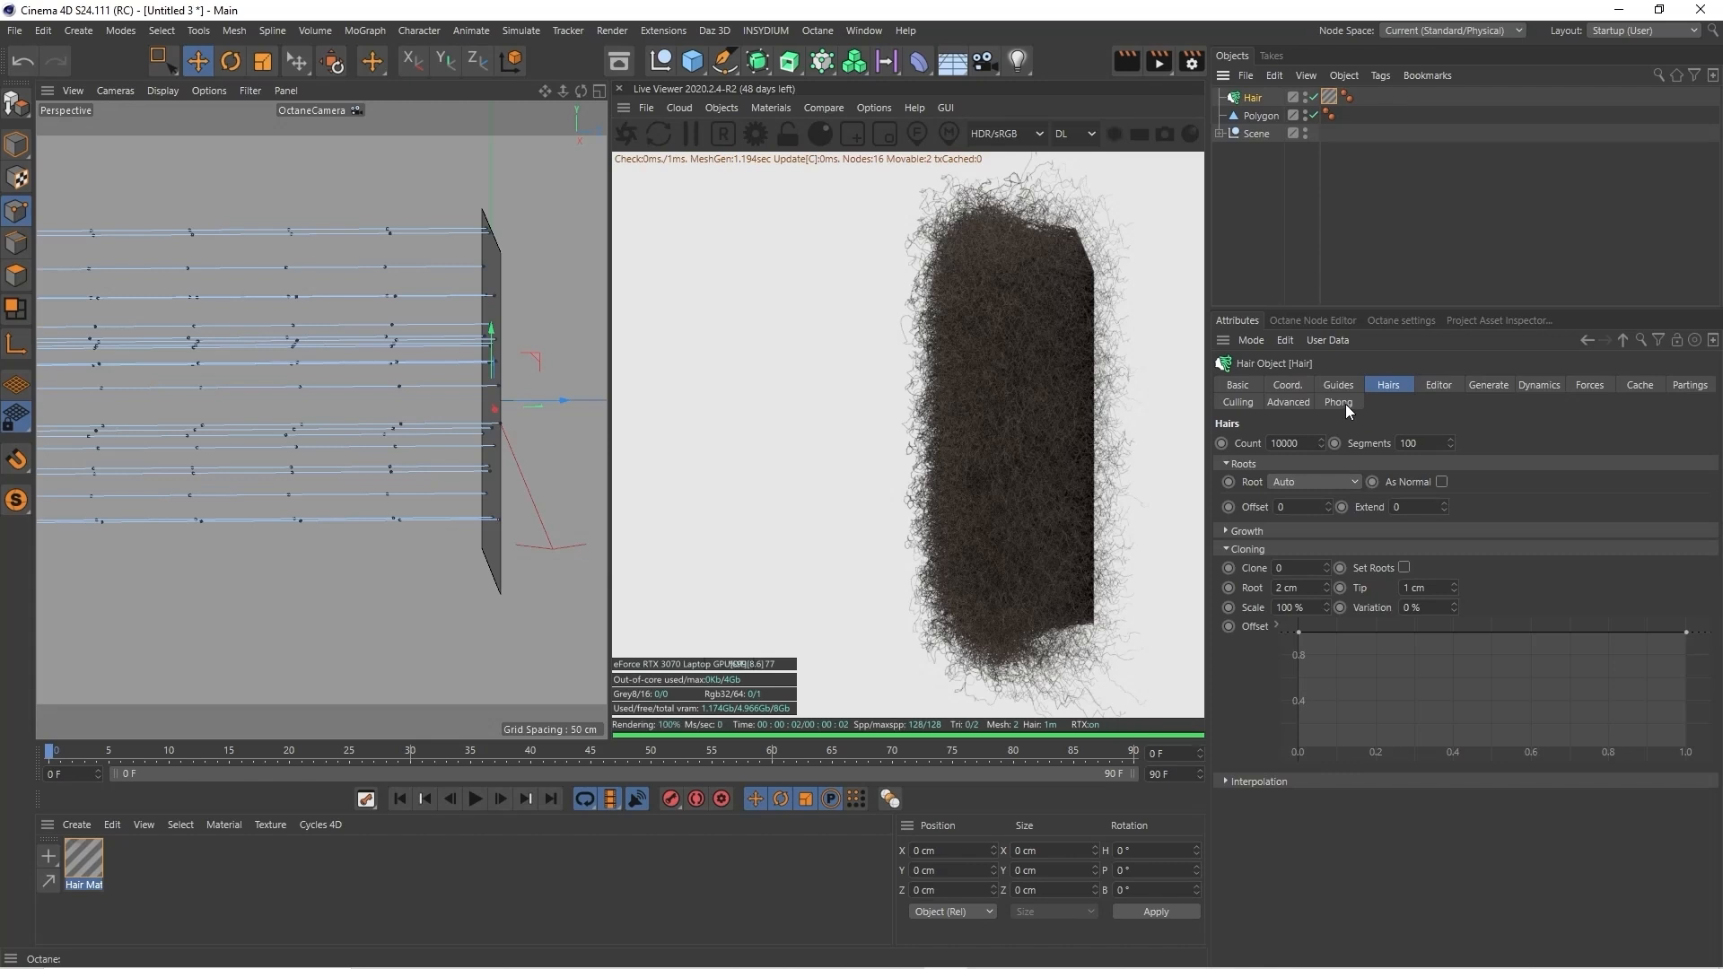
pyautogui.click(1334, 385)
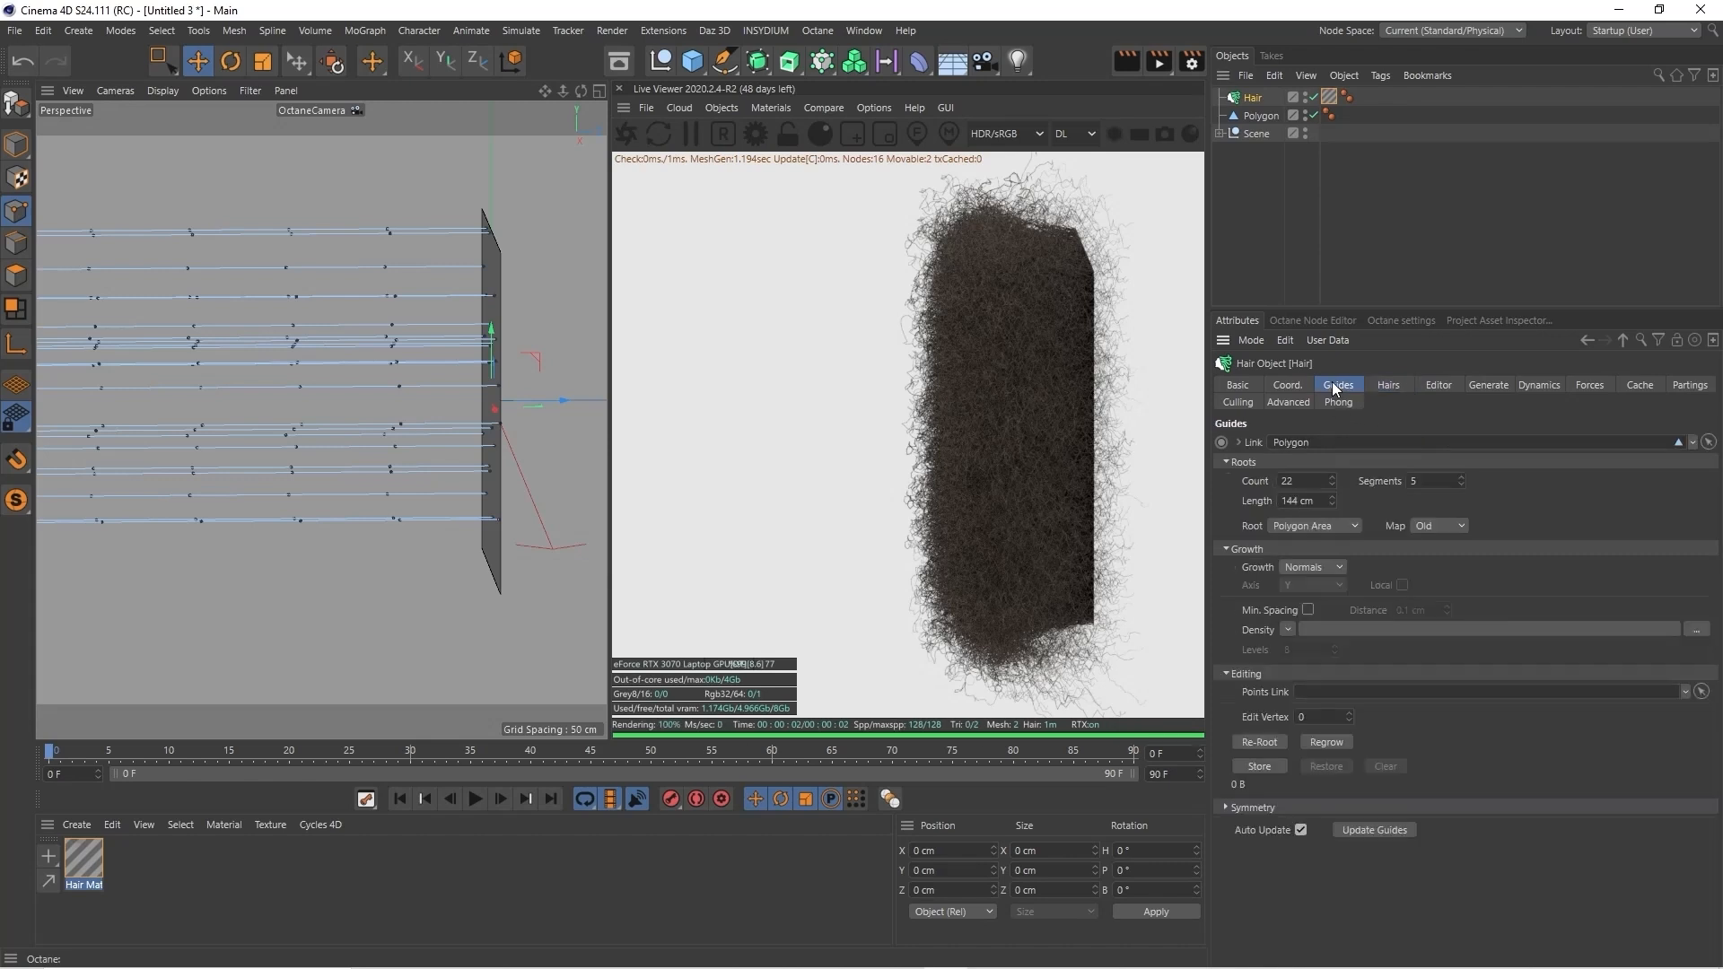
pyautogui.click(1298, 501)
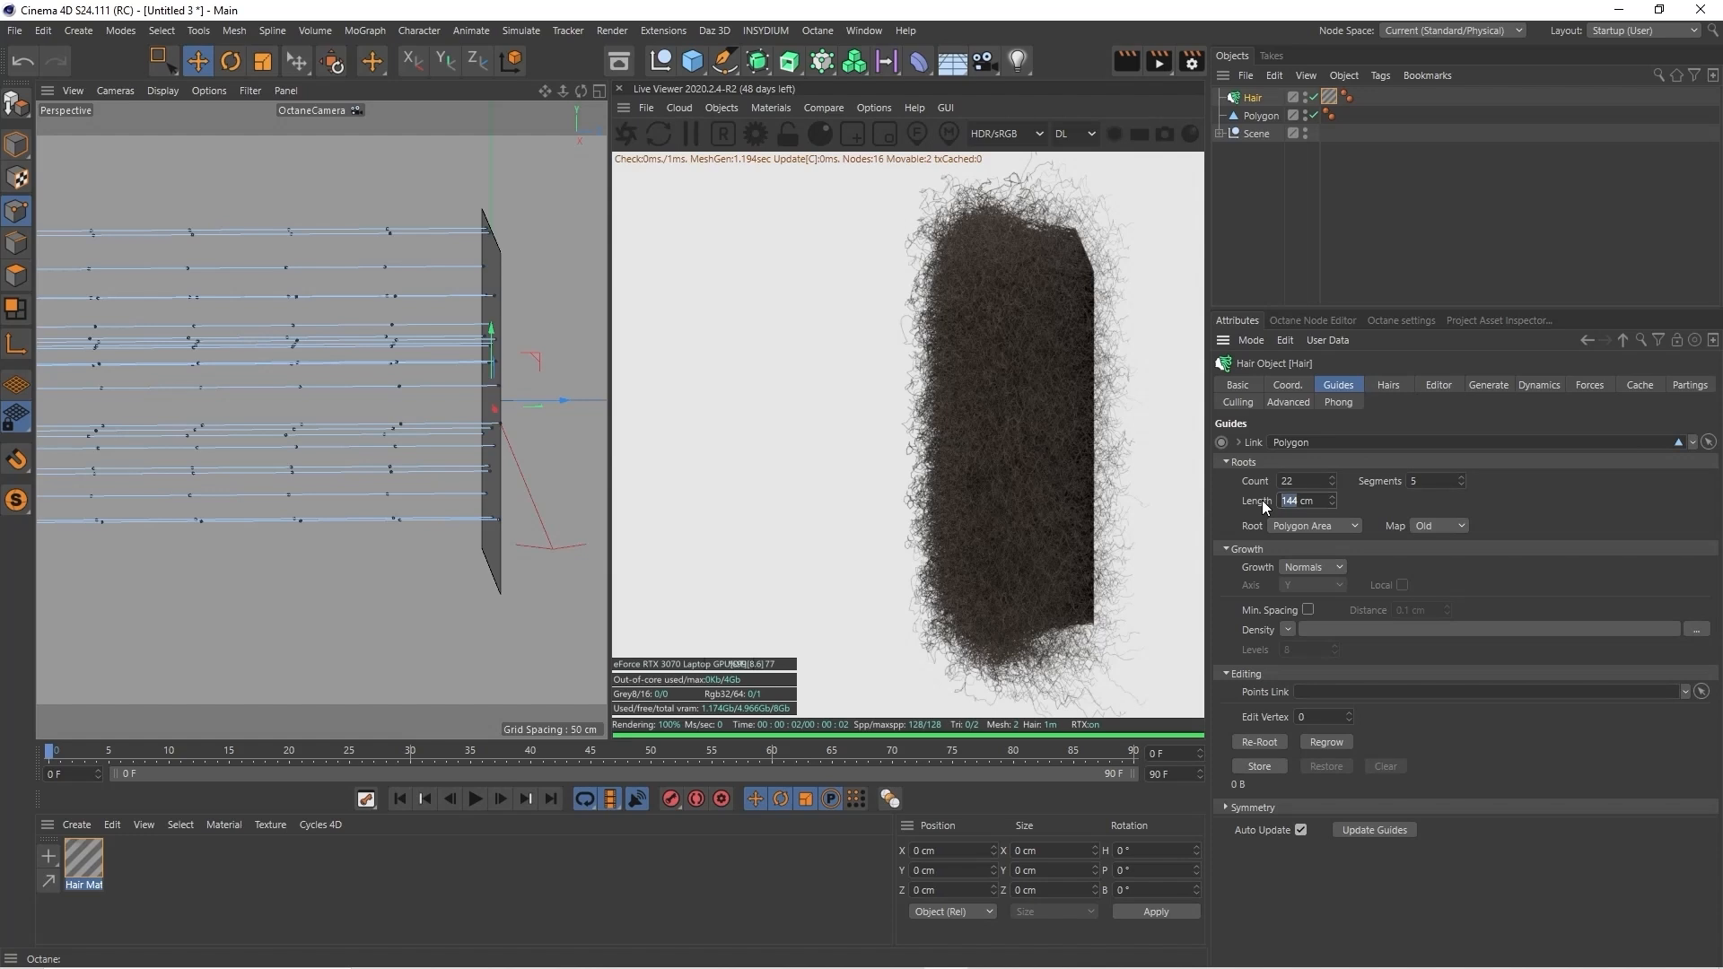
pyautogui.press('Return')
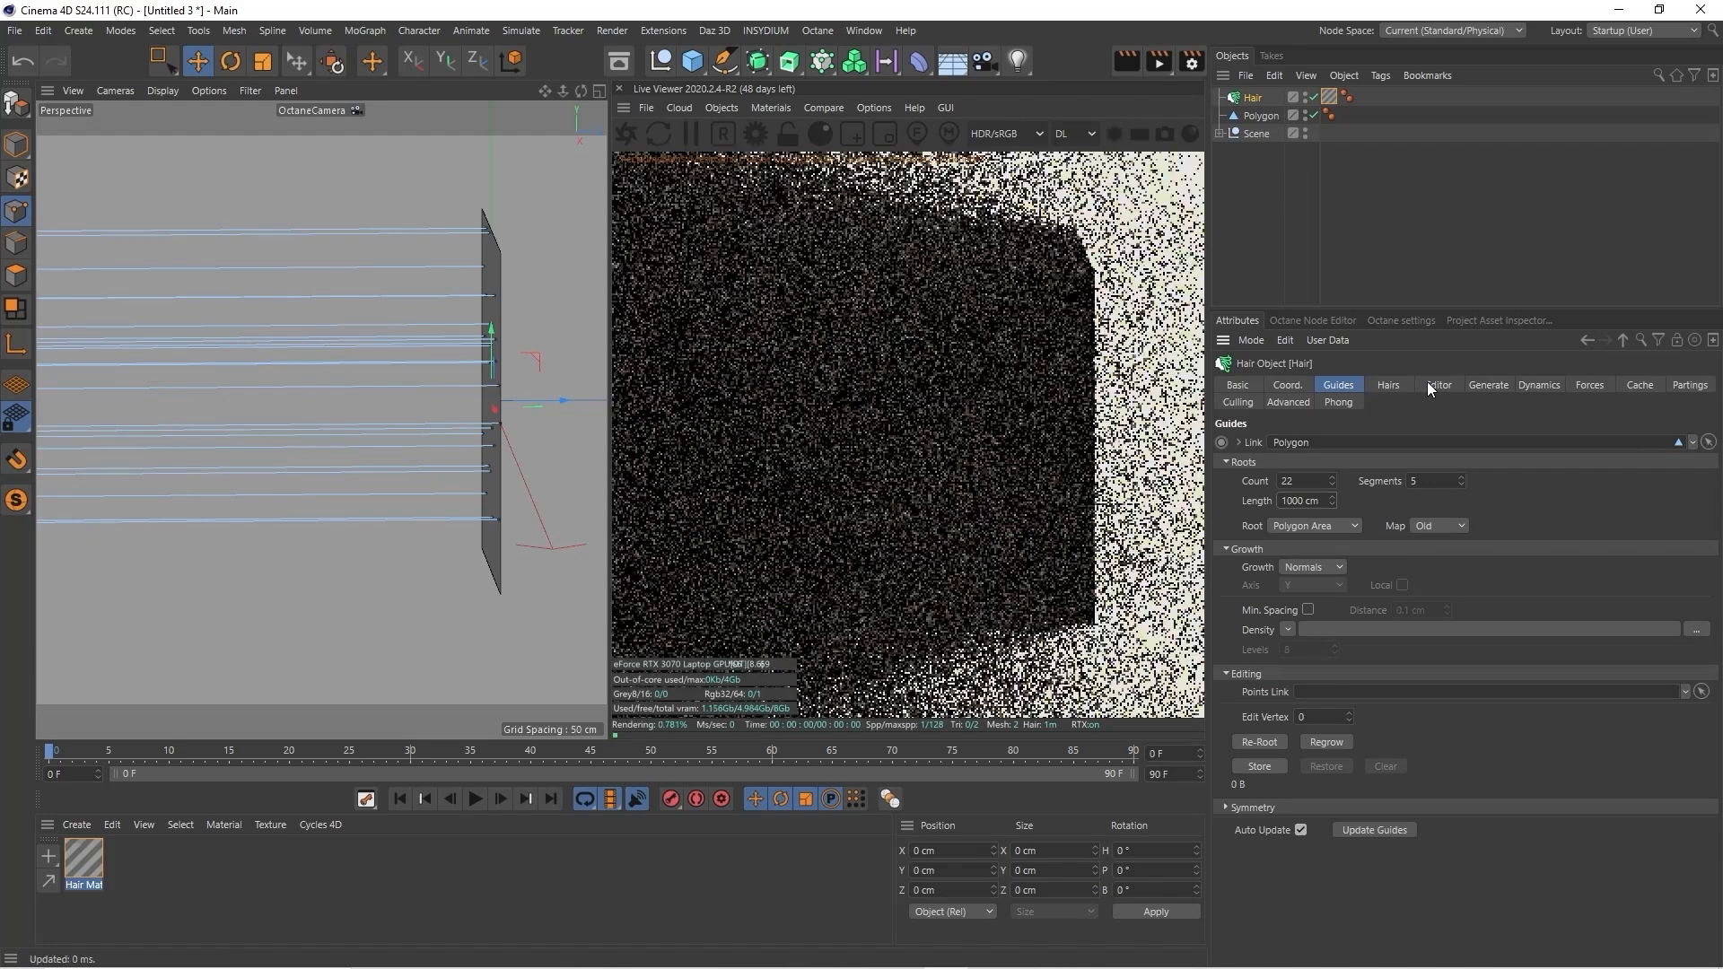
pyautogui.scroll(-4, 322, 419)
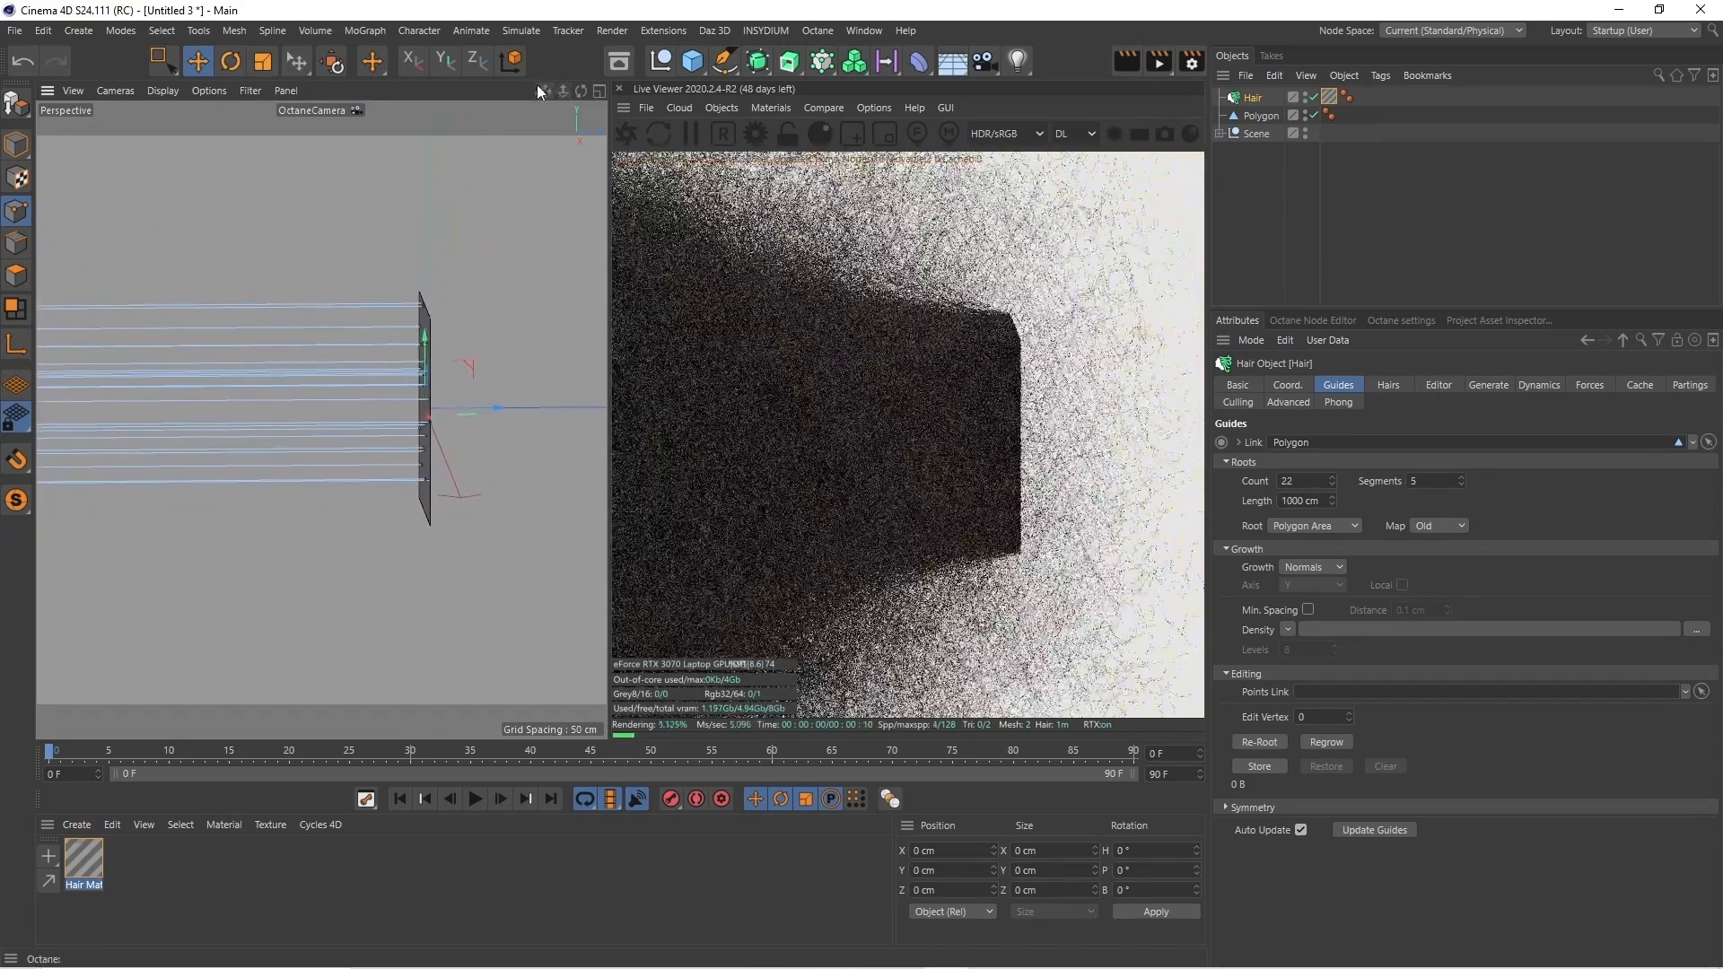
pyautogui.scroll(4, 321, 419)
pyautogui.moveTo(561, 93); pyautogui.dragTo(490, 89)
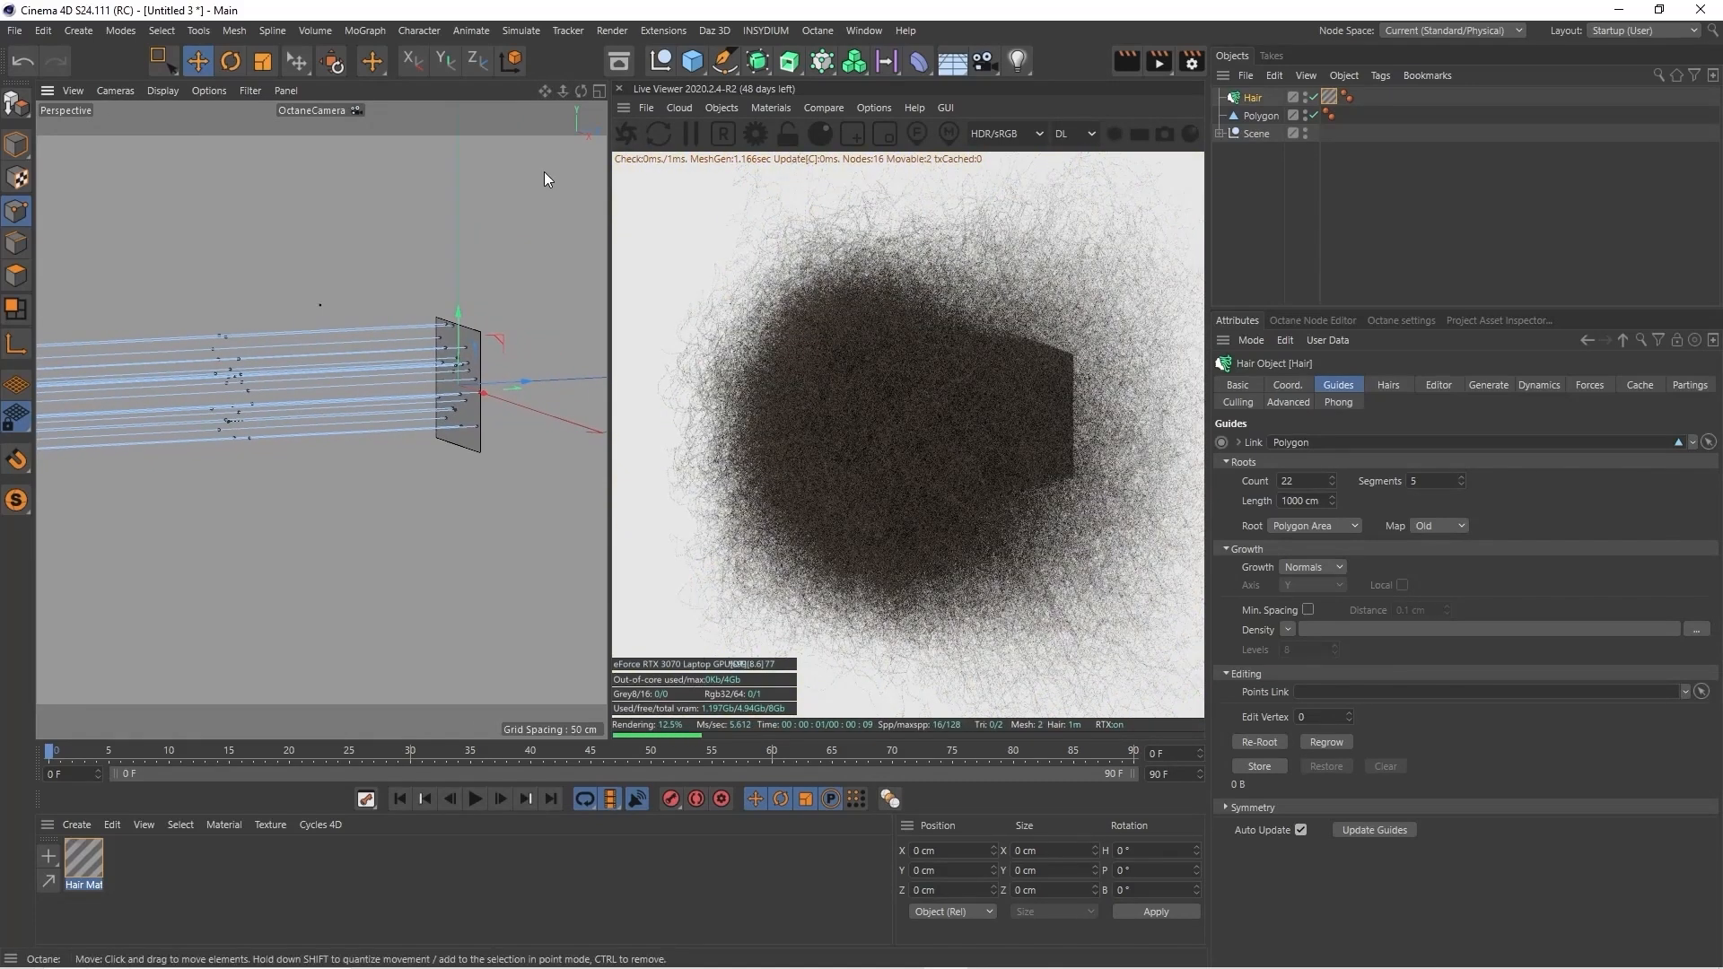
# Change the root knot of the hair material's color gradient to blue with hue 201° and value 36 %
pyautogui.click(84, 858)
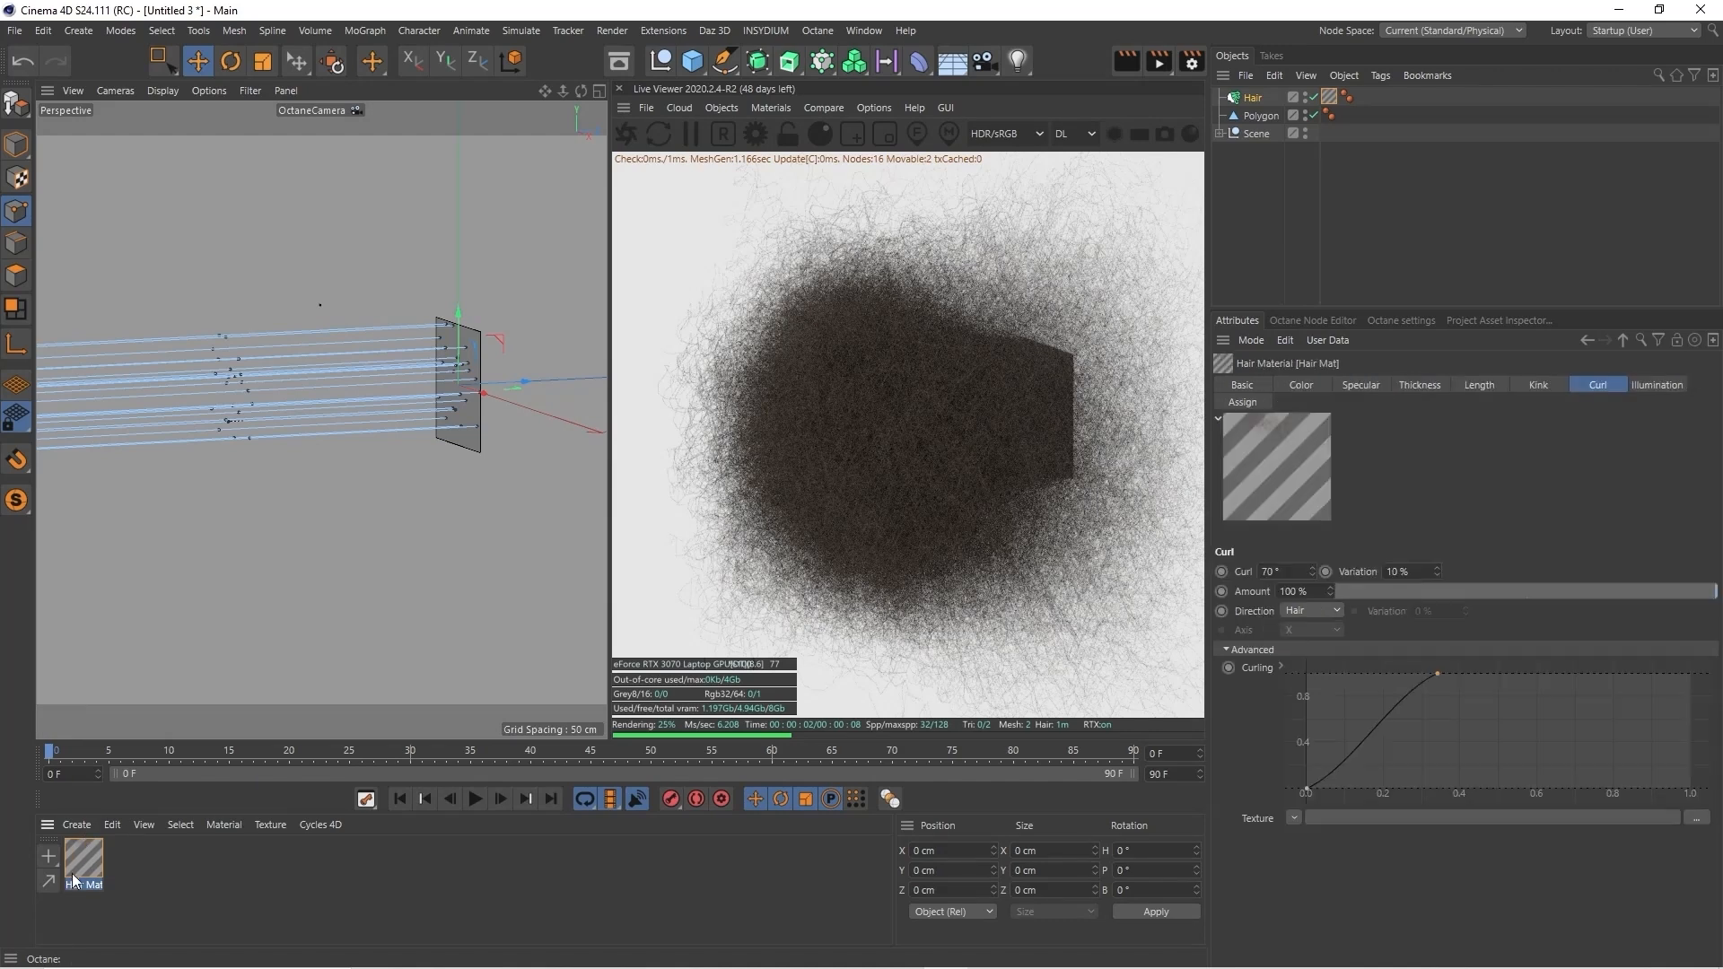
pyautogui.click(1360, 385)
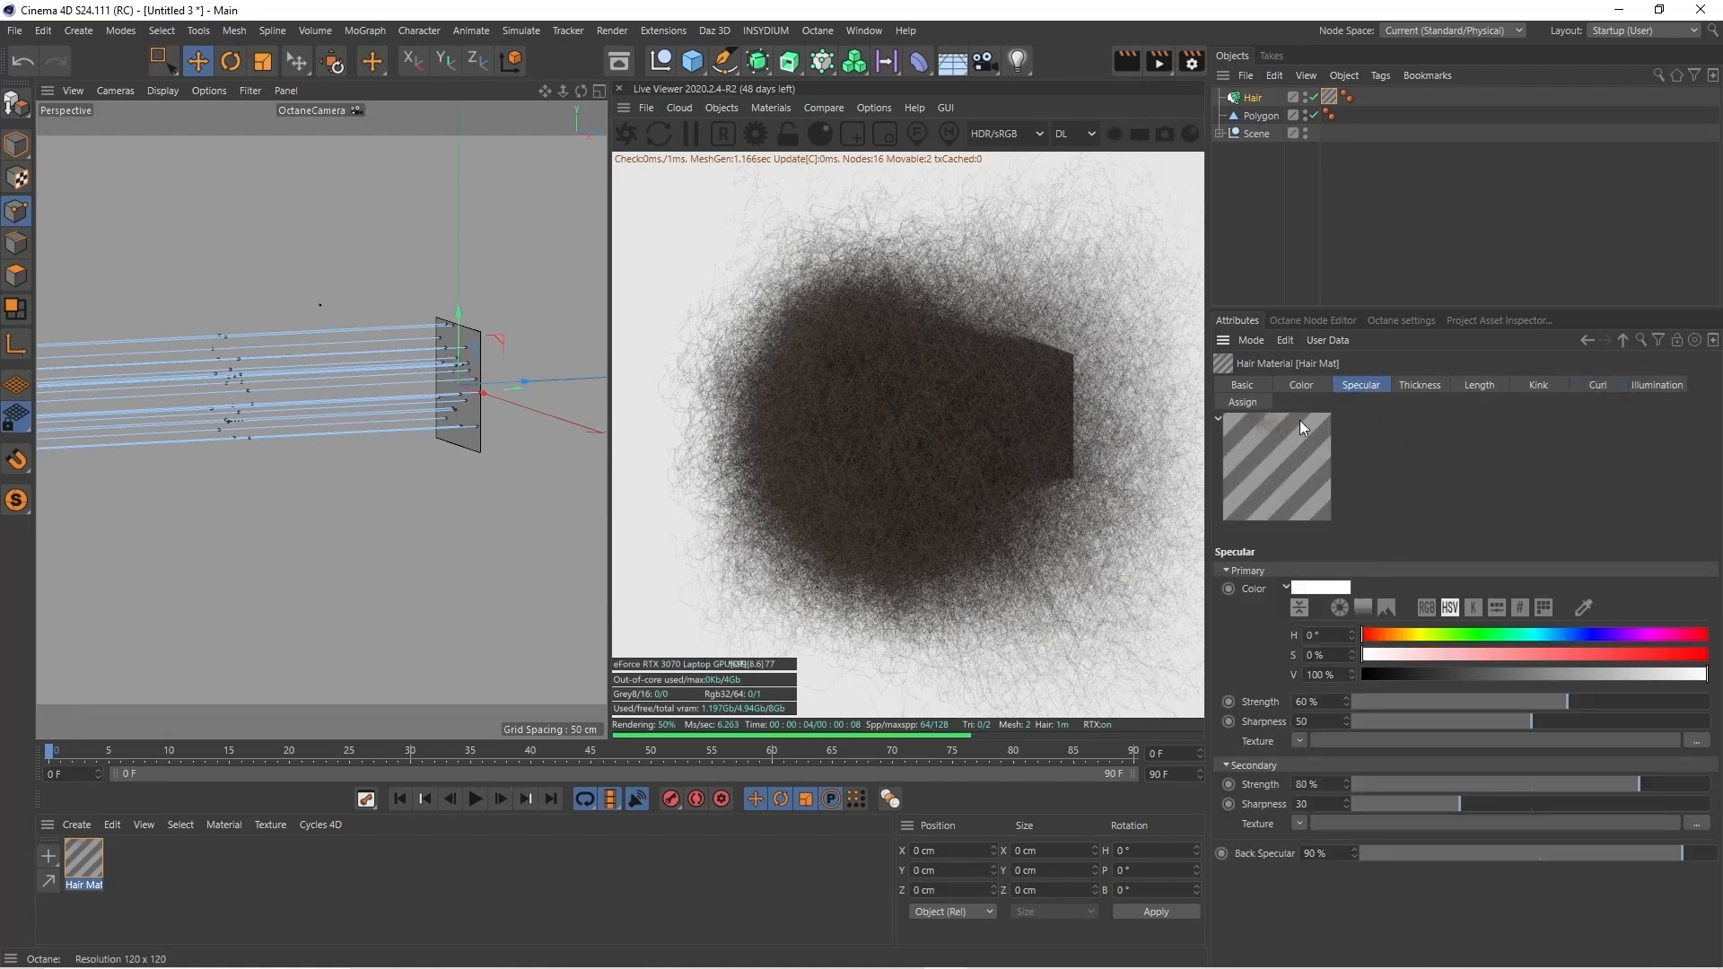
pyautogui.click(1312, 385)
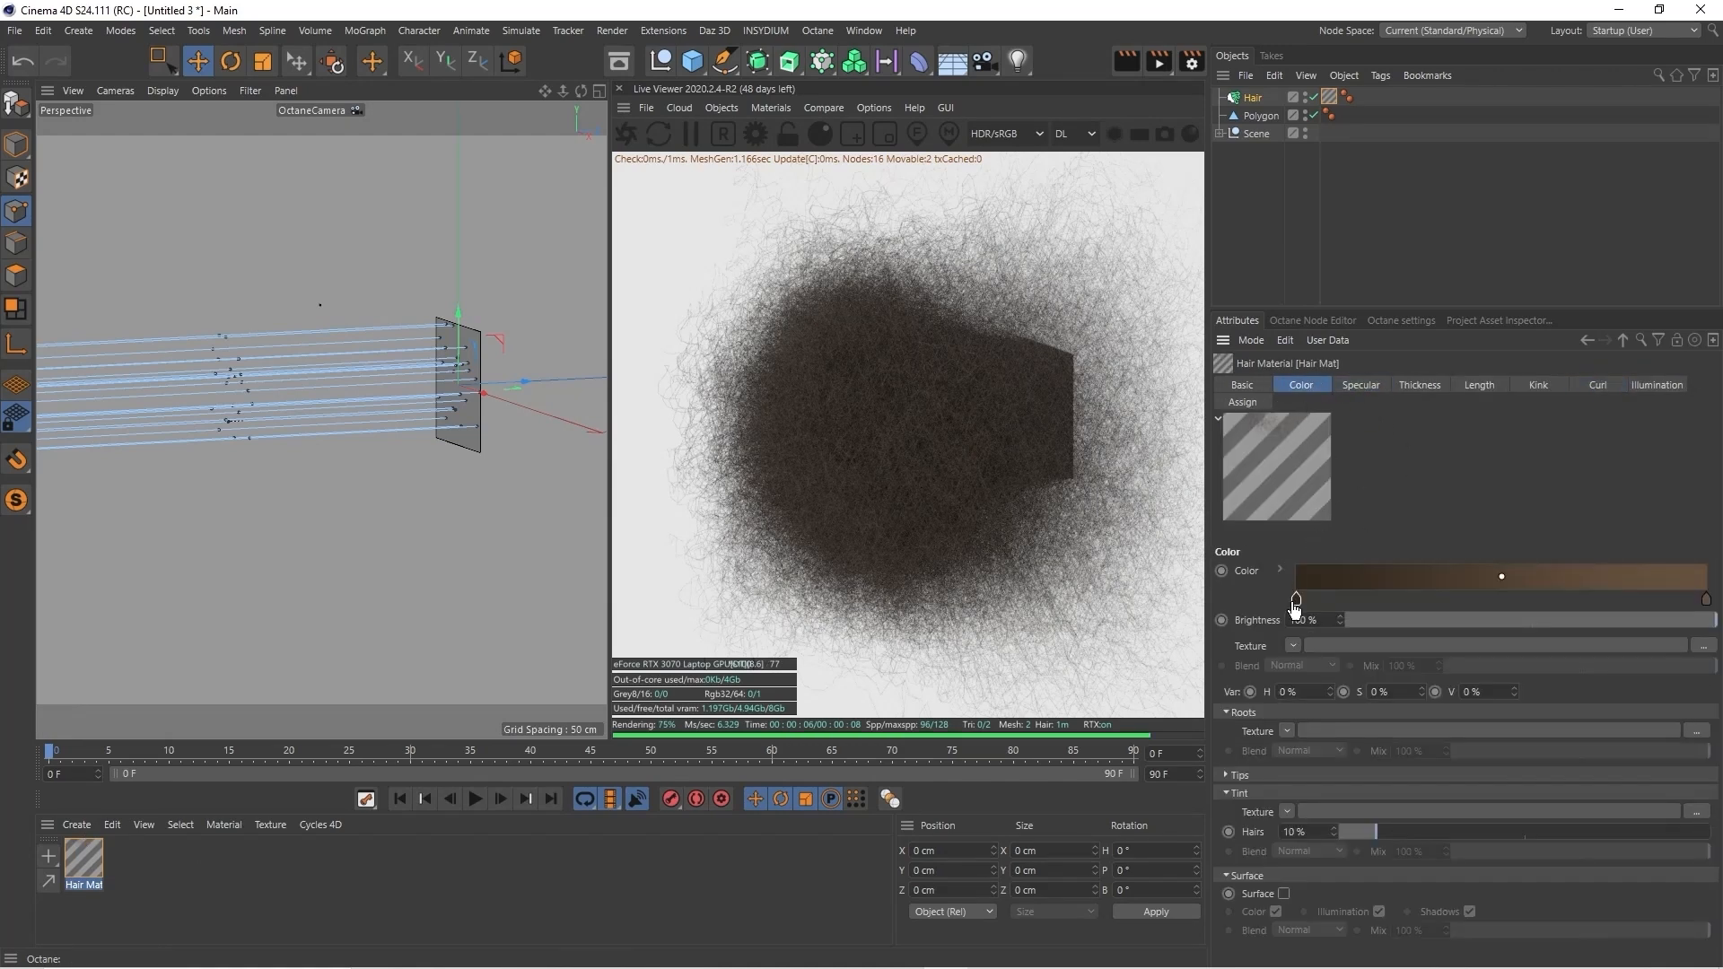
pyautogui.doubleClick(1296, 599)
pyautogui.click(1346, 619)
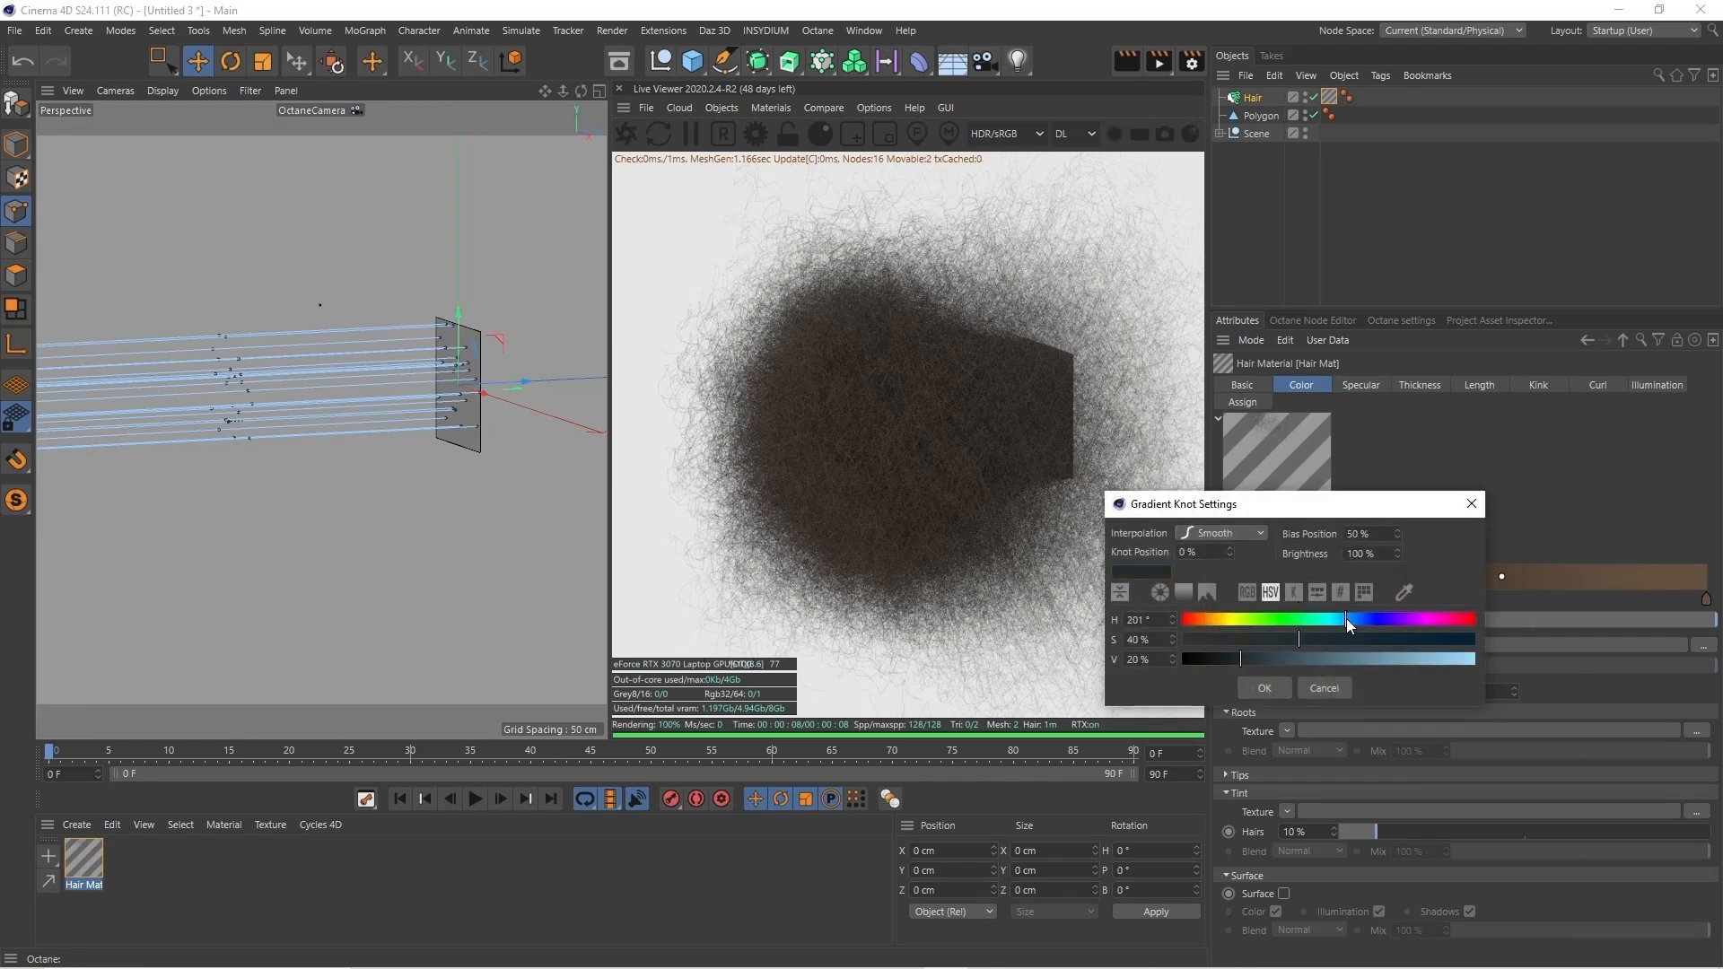
pyautogui.click(1289, 661)
pyautogui.click(1273, 688)
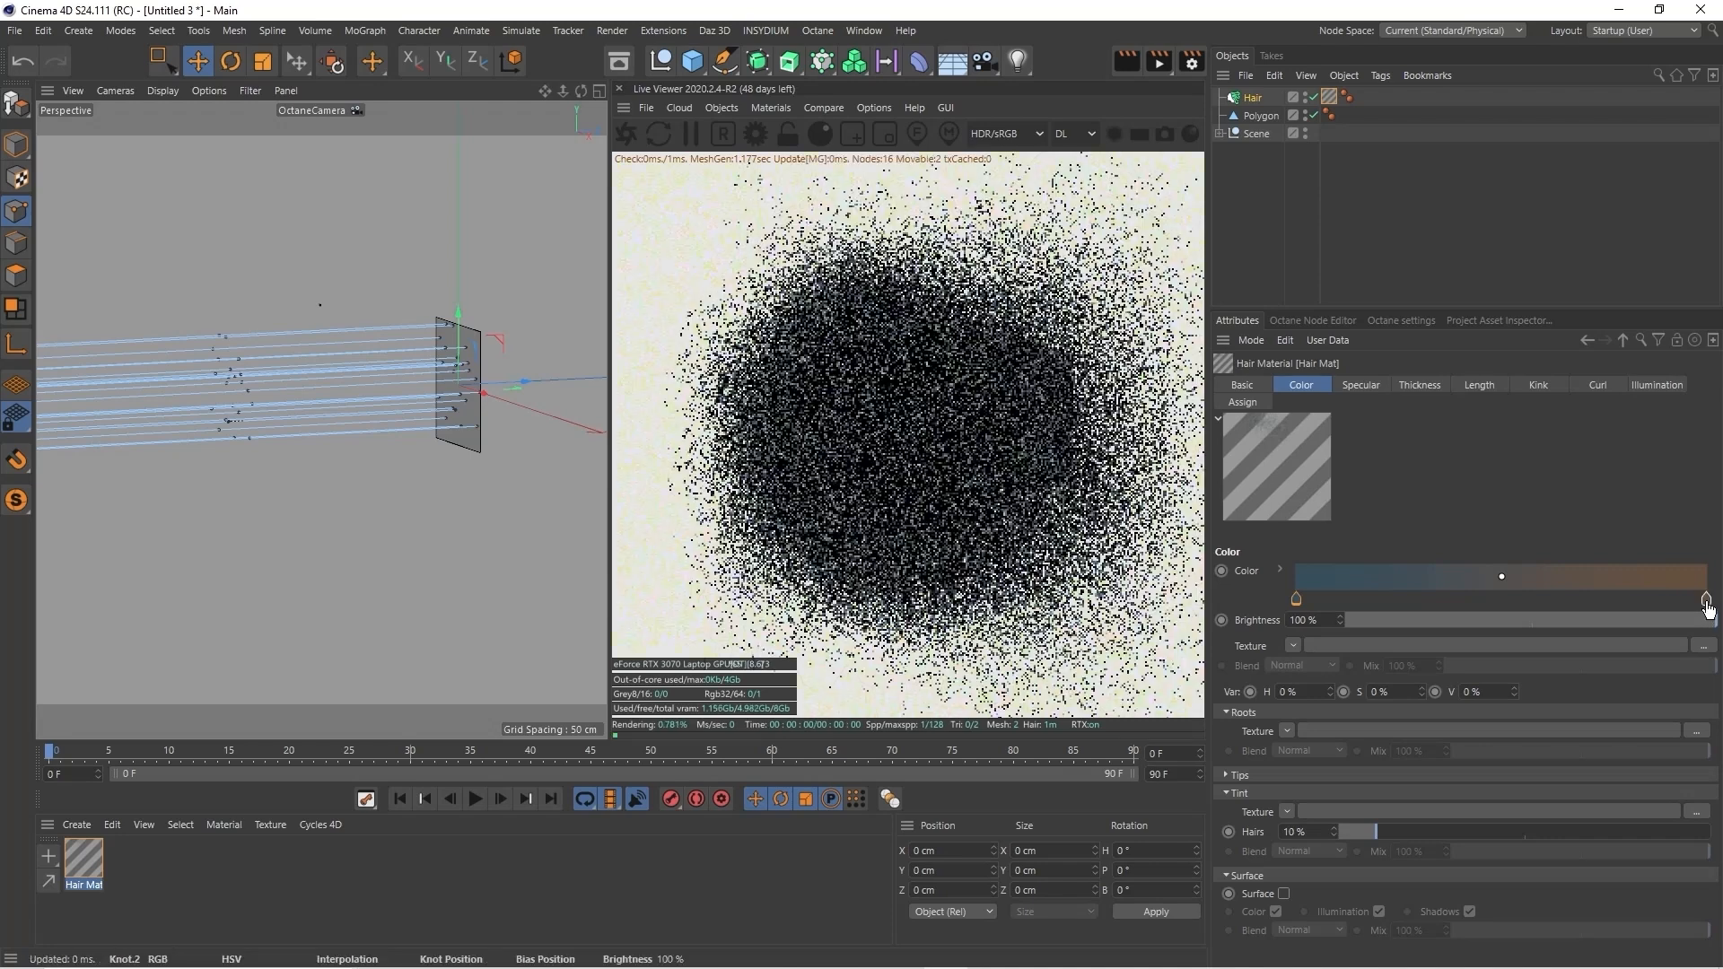
# Change the tip knot of the hair color gradient to purple with hue 297°
pyautogui.doubleClick(1706, 600)
pyautogui.click(1661, 621)
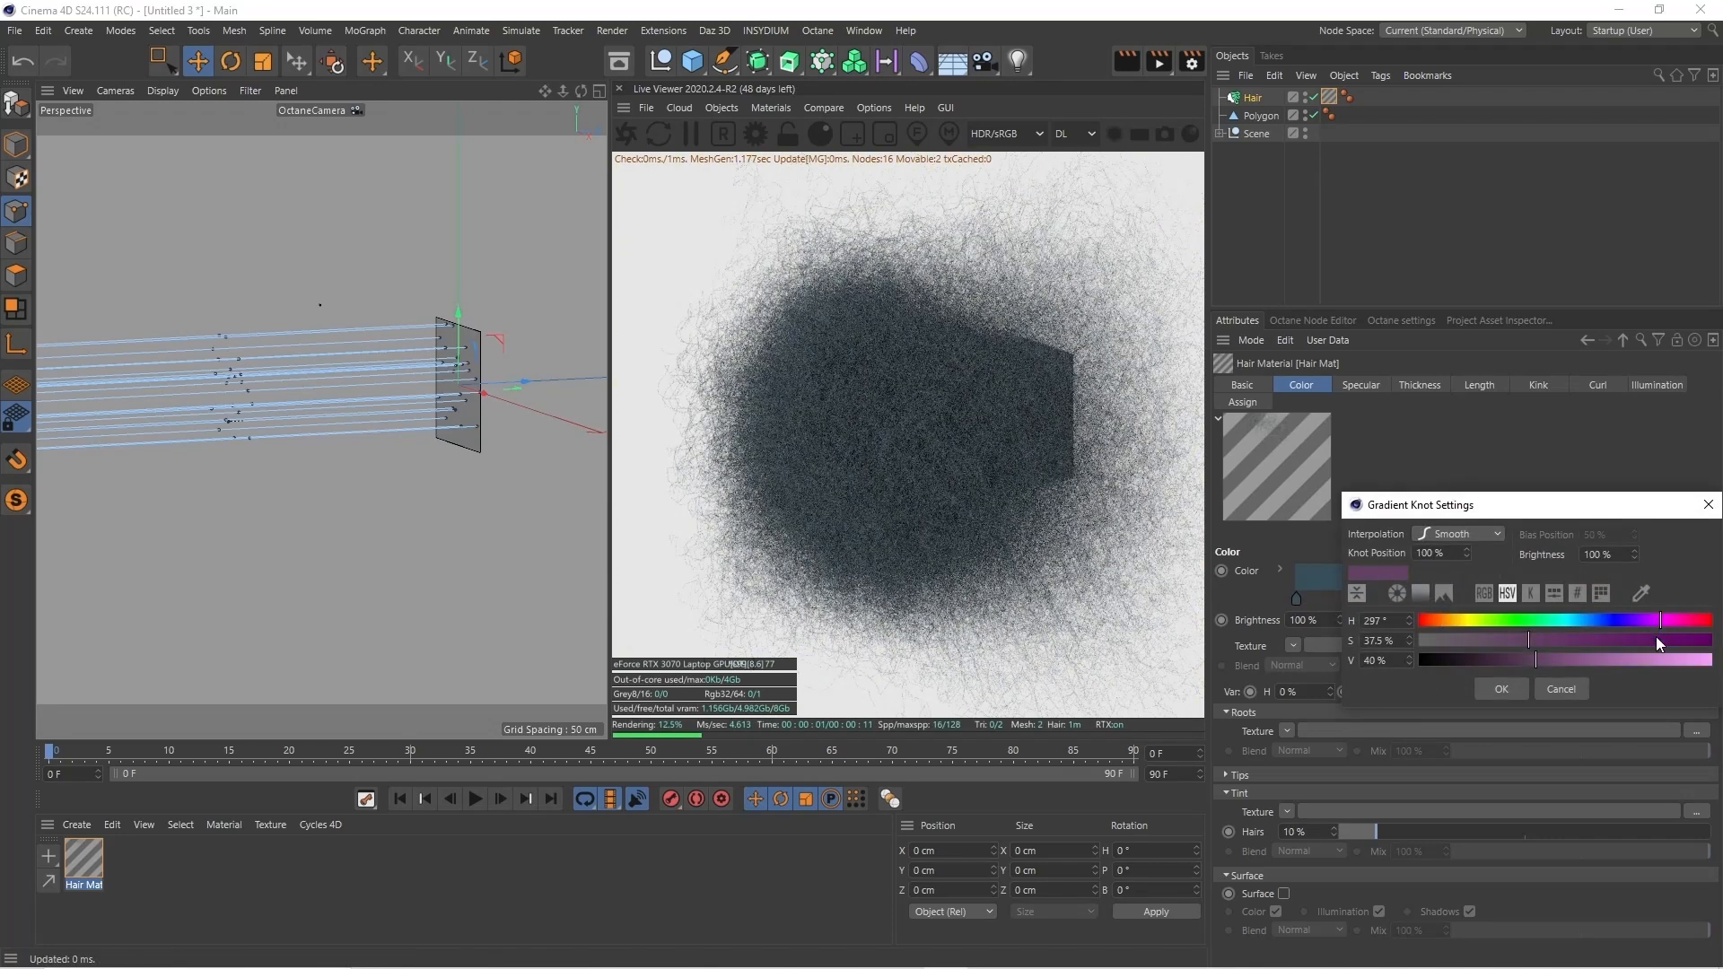
pyautogui.click(1500, 688)
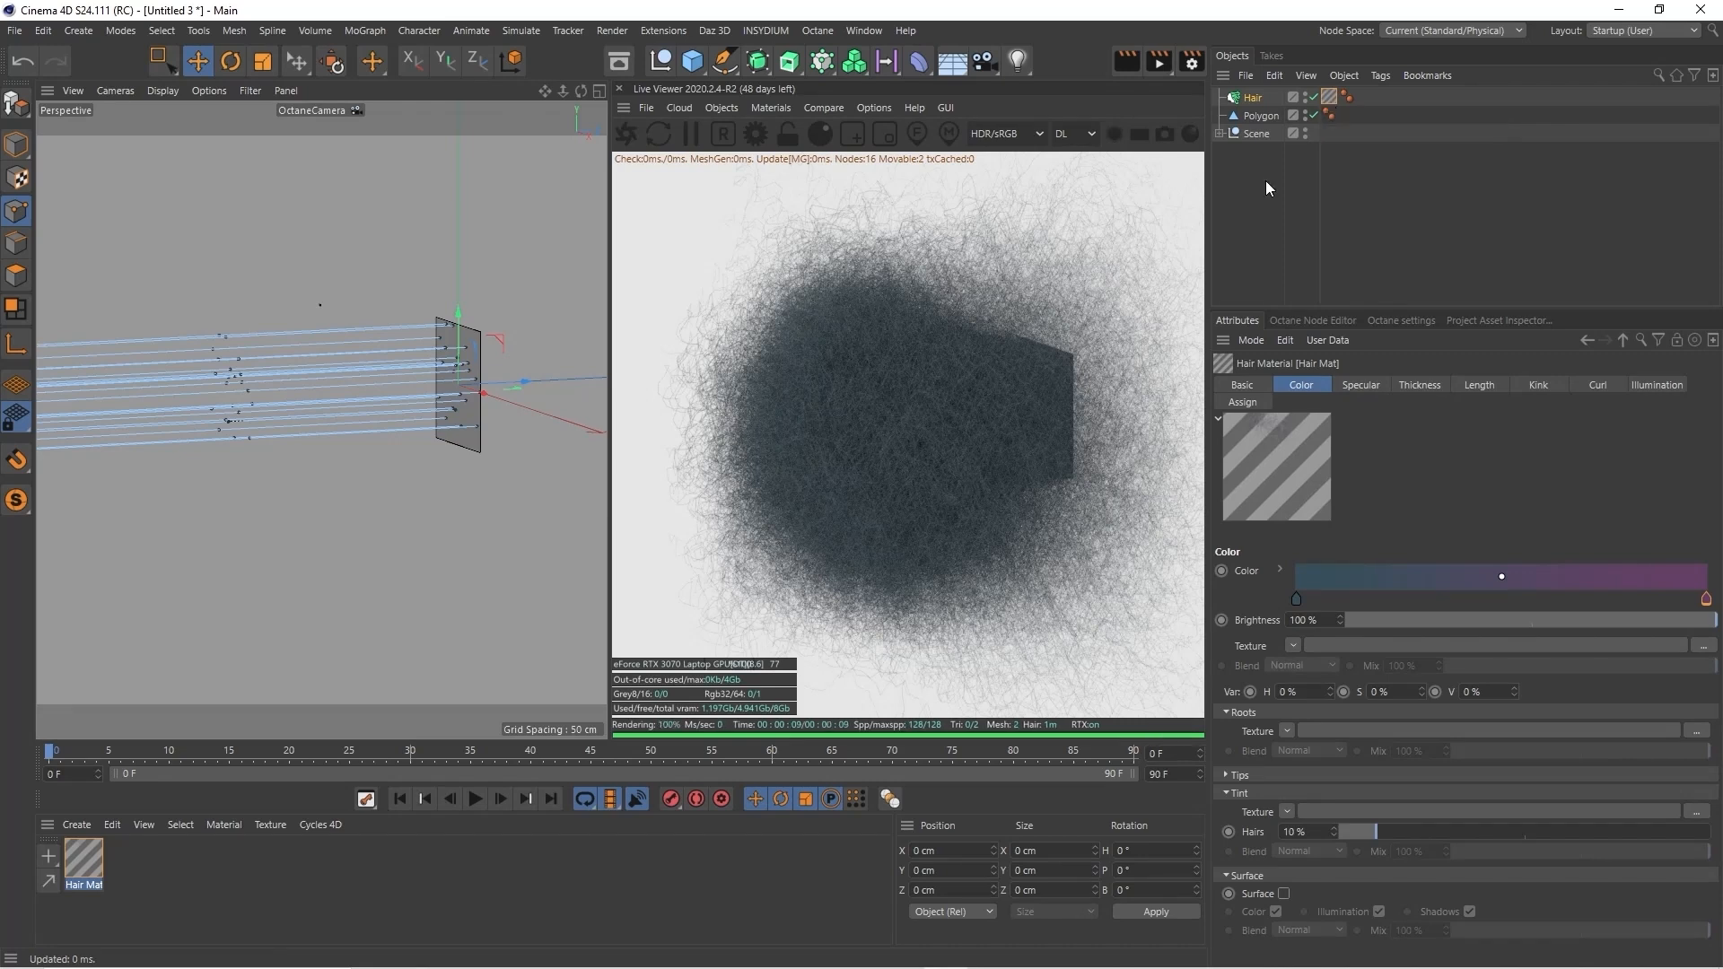
pyautogui.moveTo(681, 956)
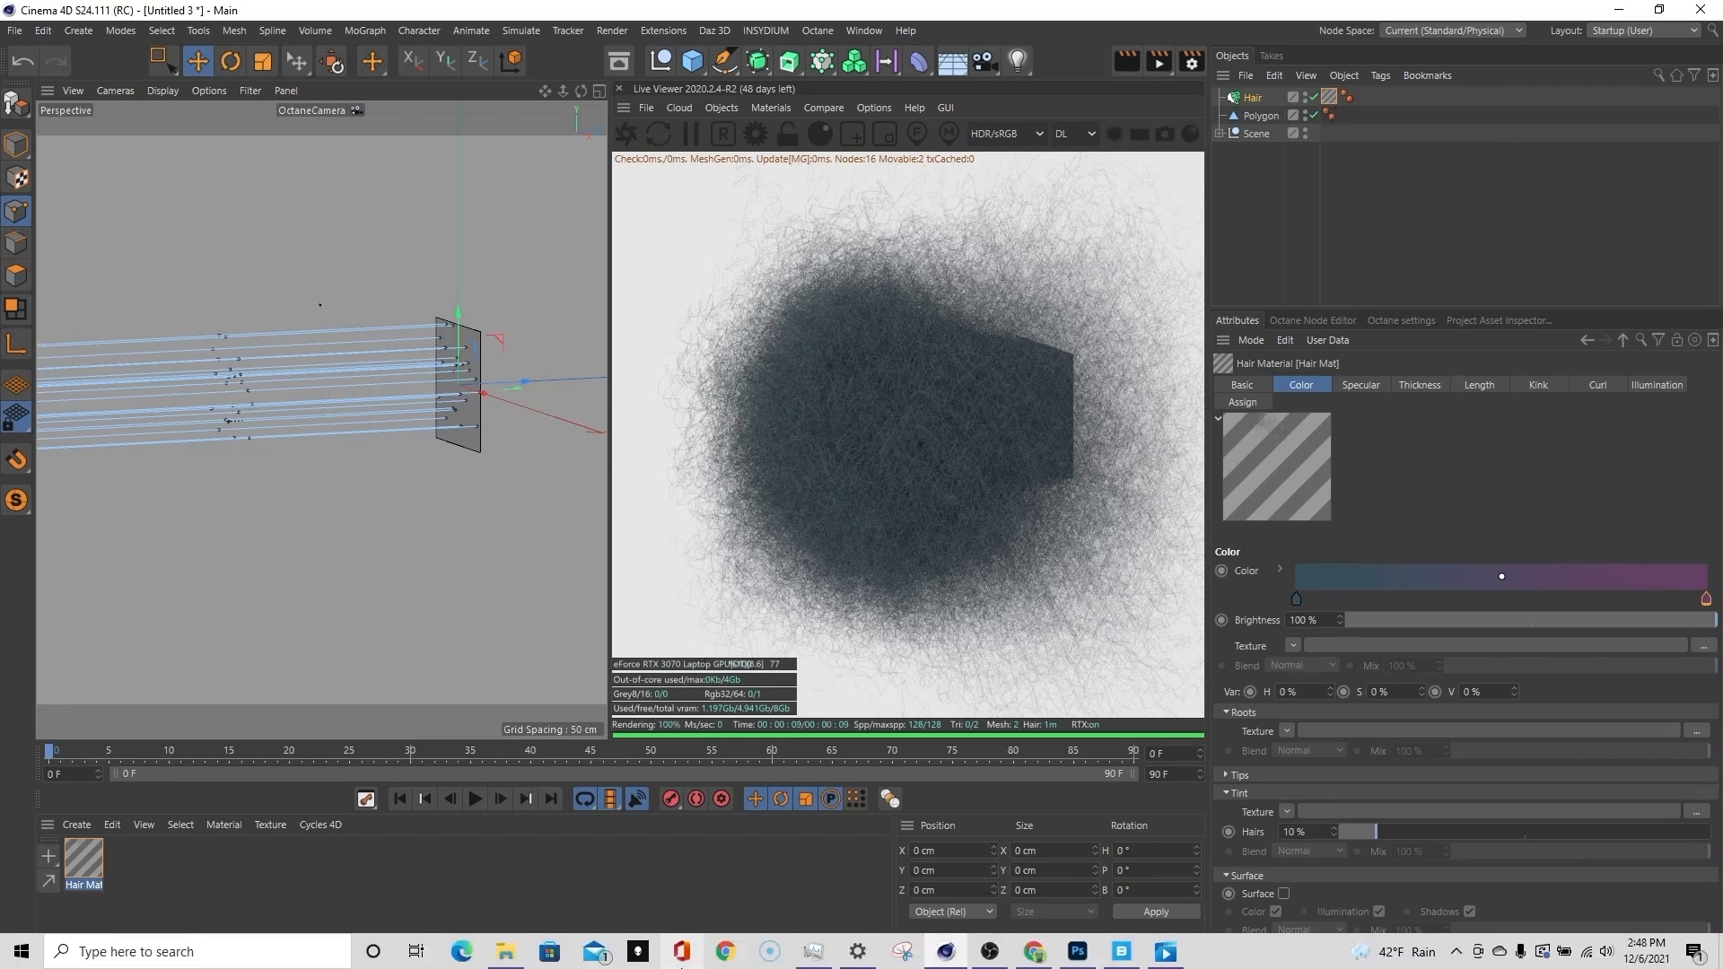
pyautogui.click(991, 953)
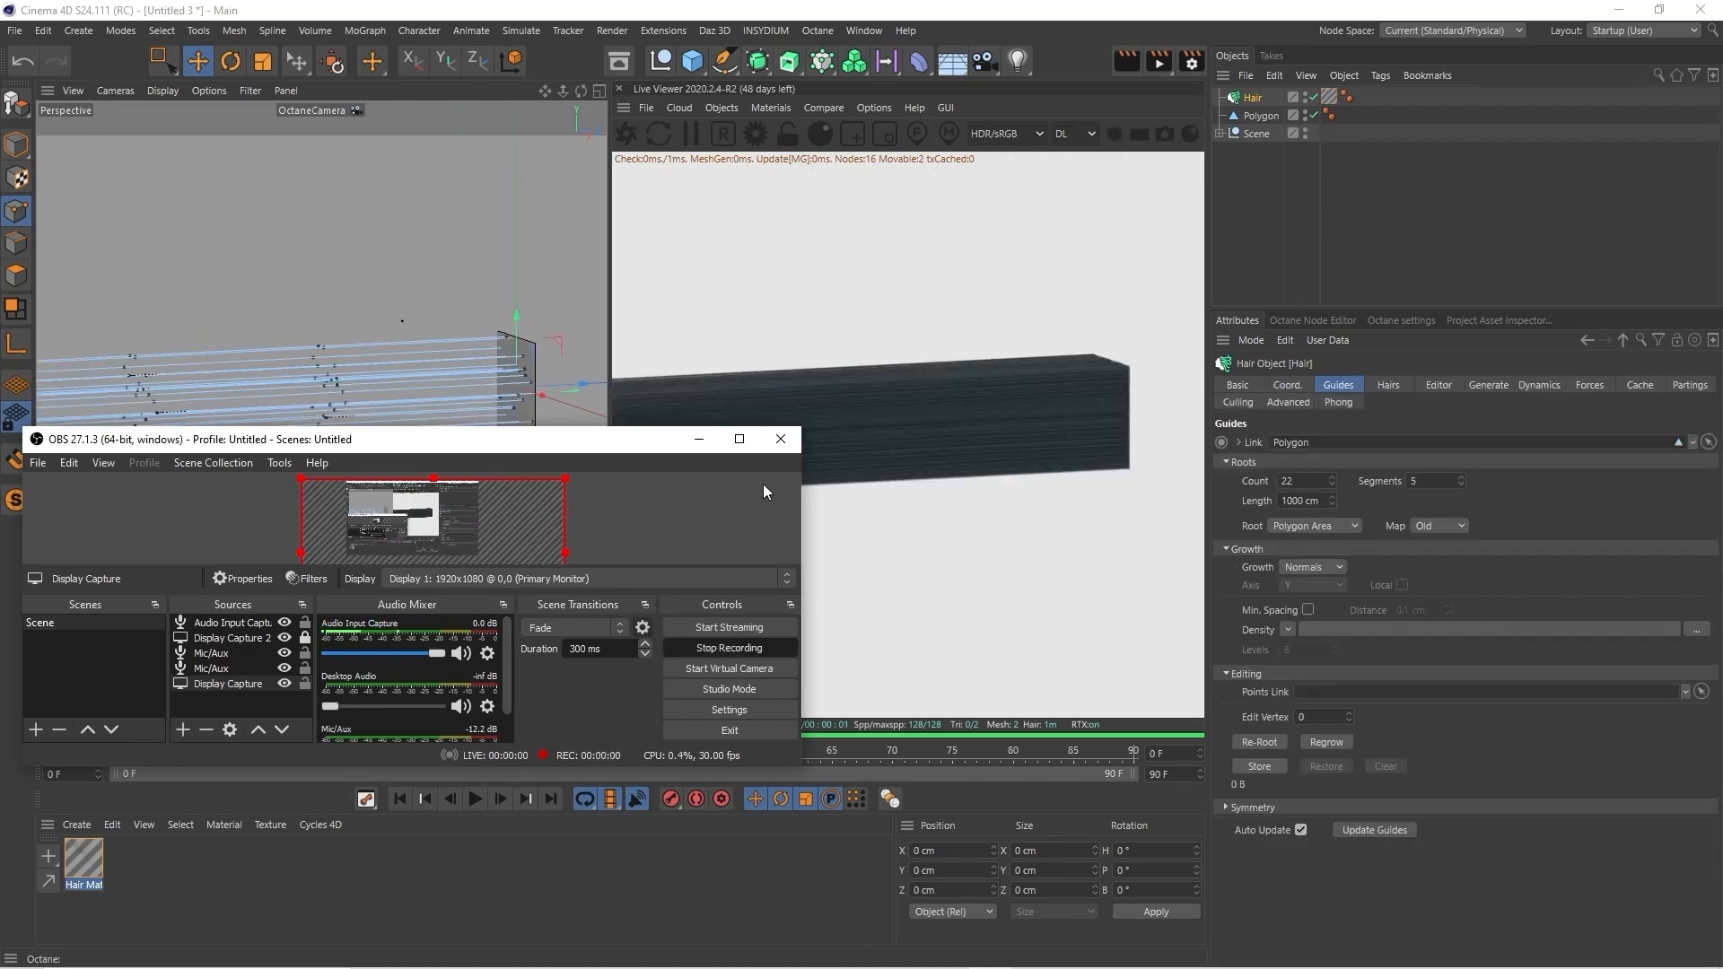
pyautogui.click(701, 439)
# Set the hair guides' length to 100 cm and frame the shortened hair
pyautogui.moveTo(565, 90); pyautogui.dragTo(775, 128)
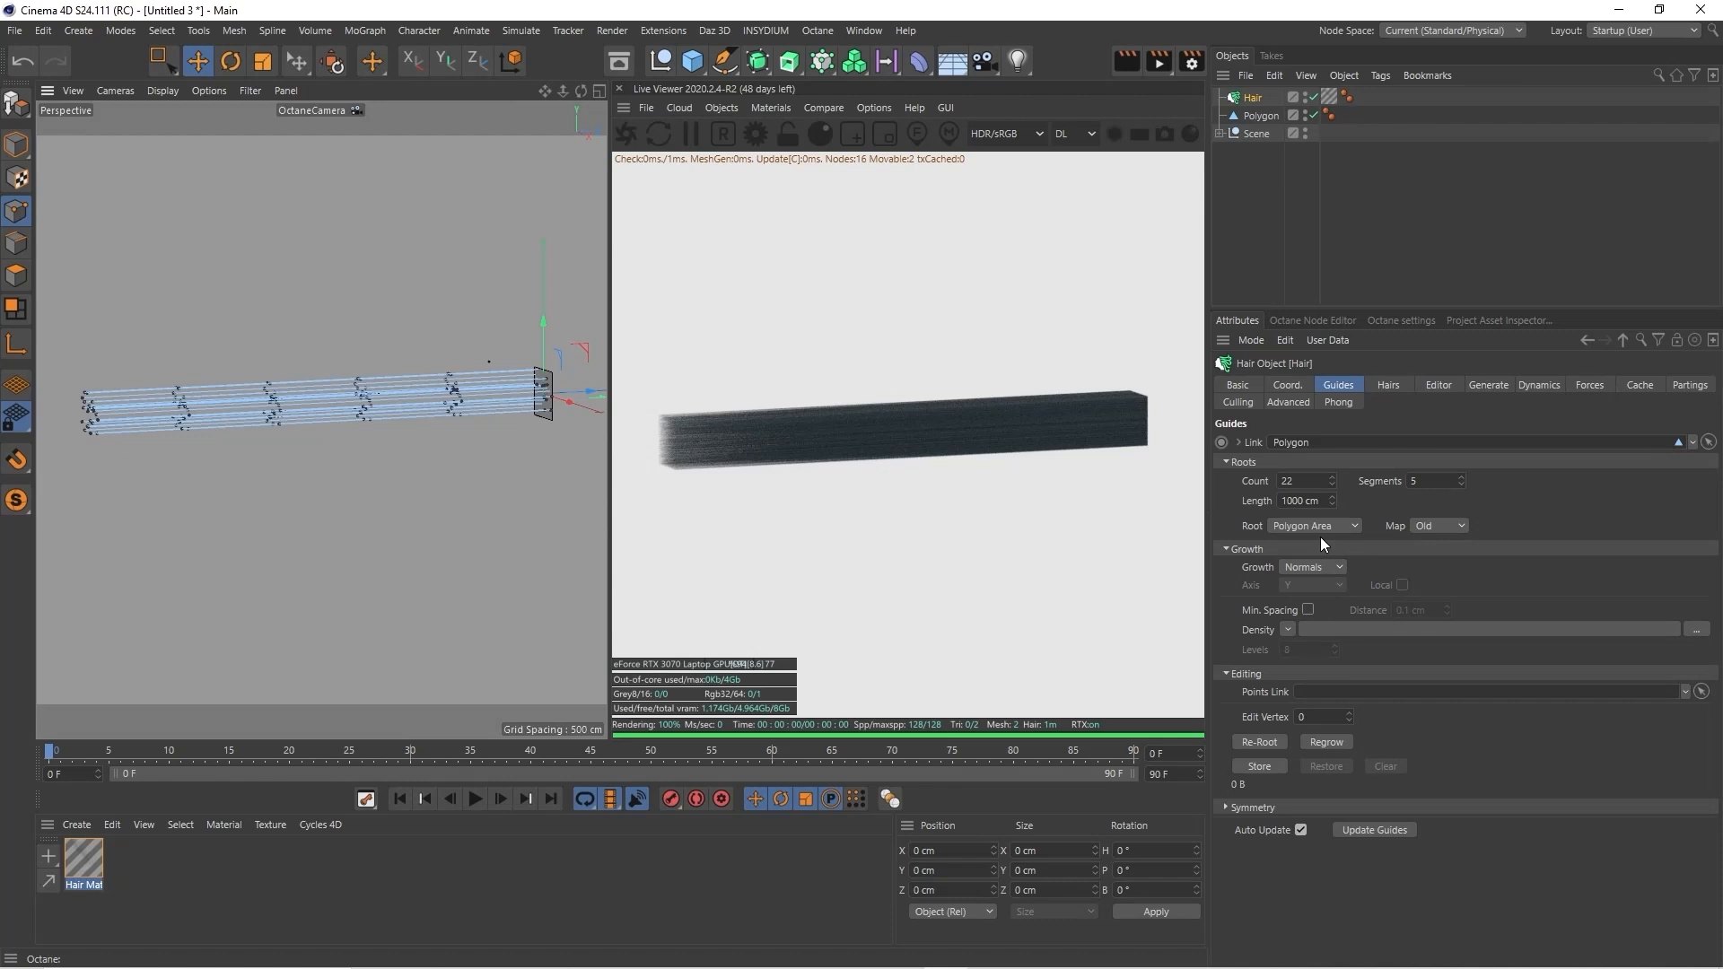
pyautogui.click(1302, 500)
pyautogui.press('BackSpace')
pyautogui.press('Return')
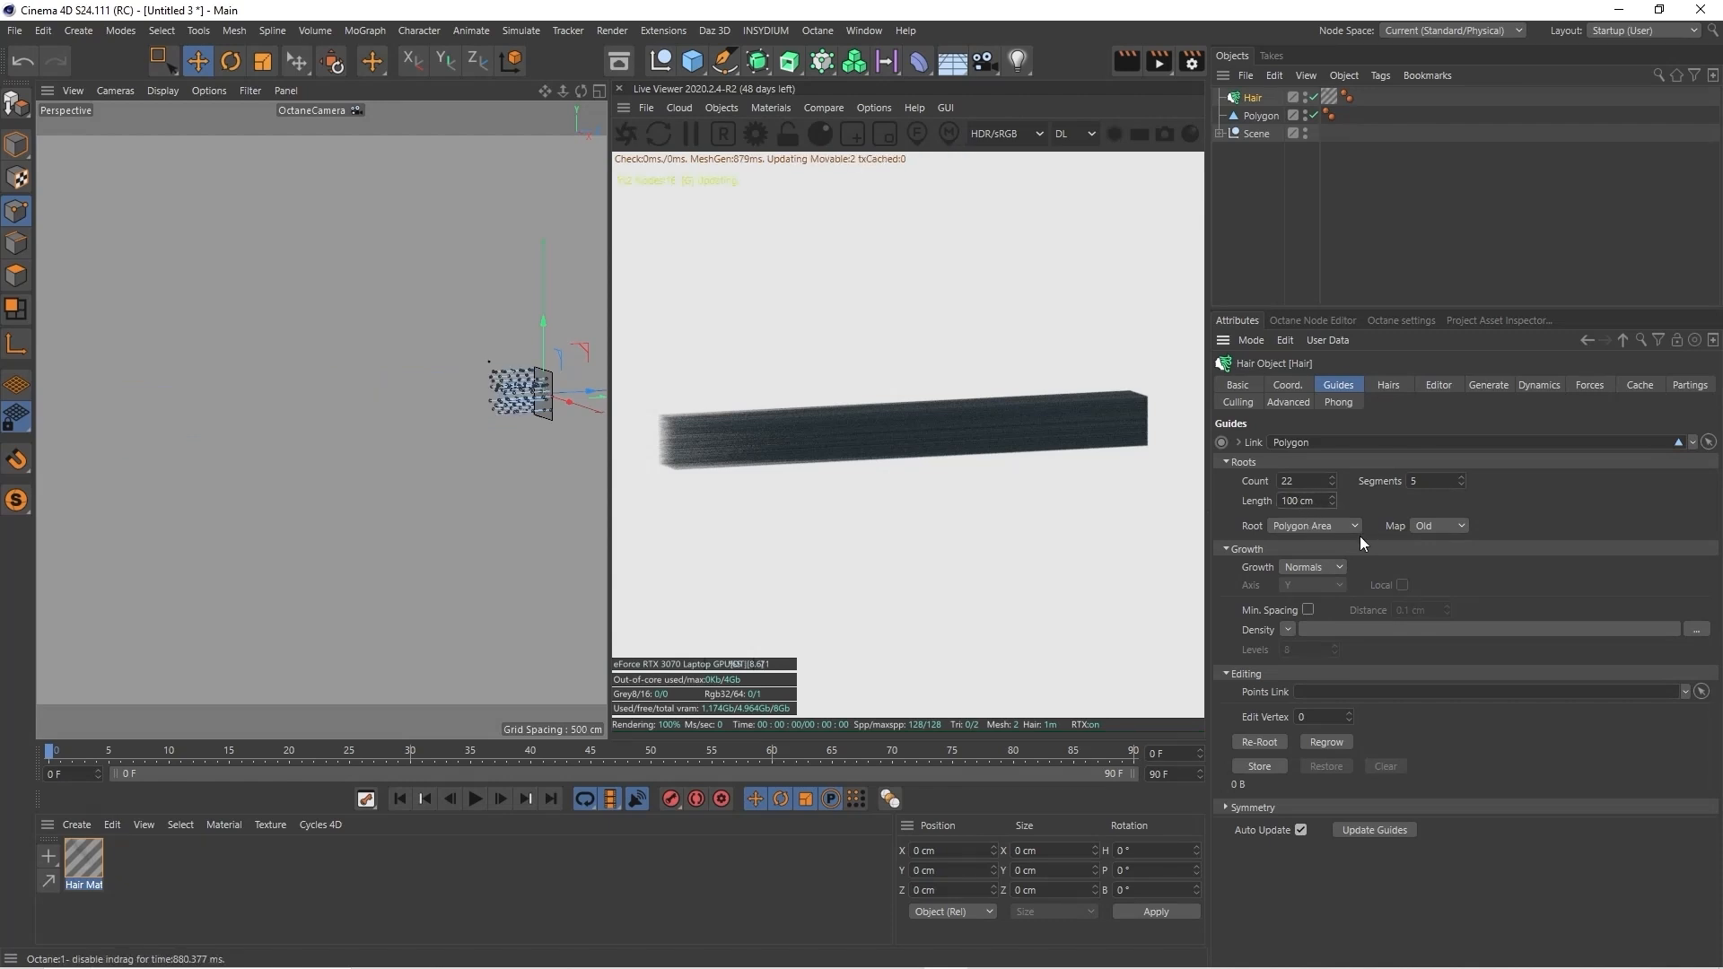
pyautogui.moveTo(544, 93); pyautogui.dragTo(387, 95)
pyautogui.moveTo(565, 86); pyautogui.dragTo(750, 93)
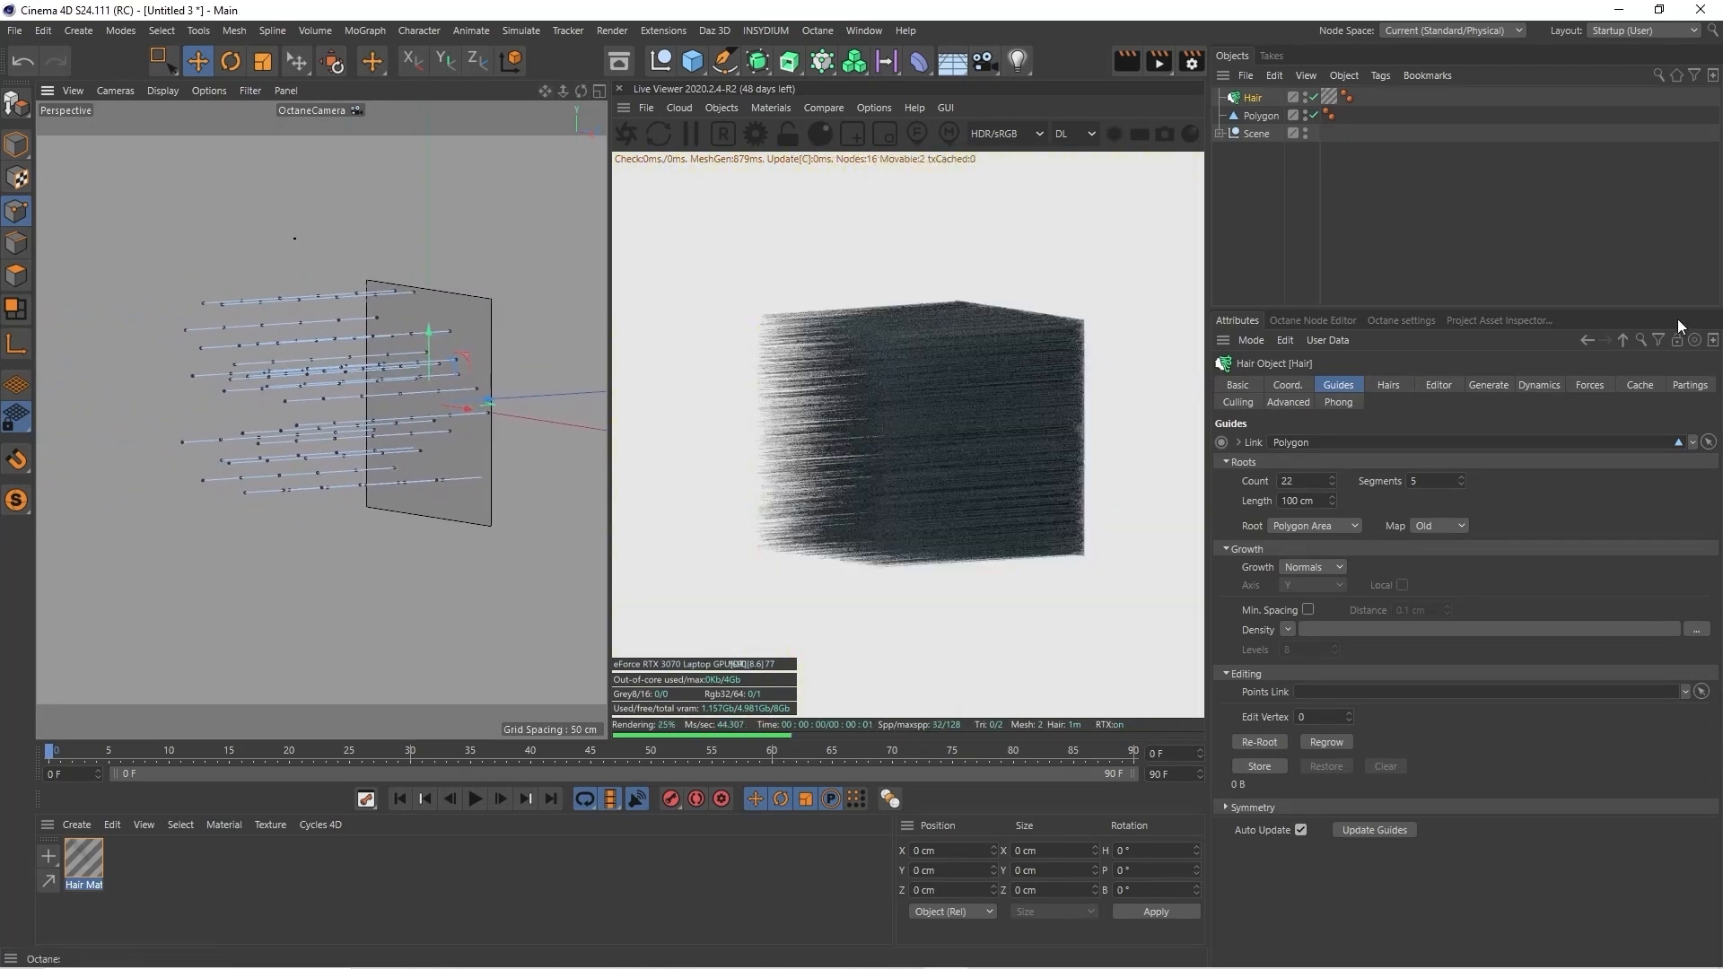
# Brighten the root knot of the hair material's color gradient to a light blue
pyautogui.click(1329, 97)
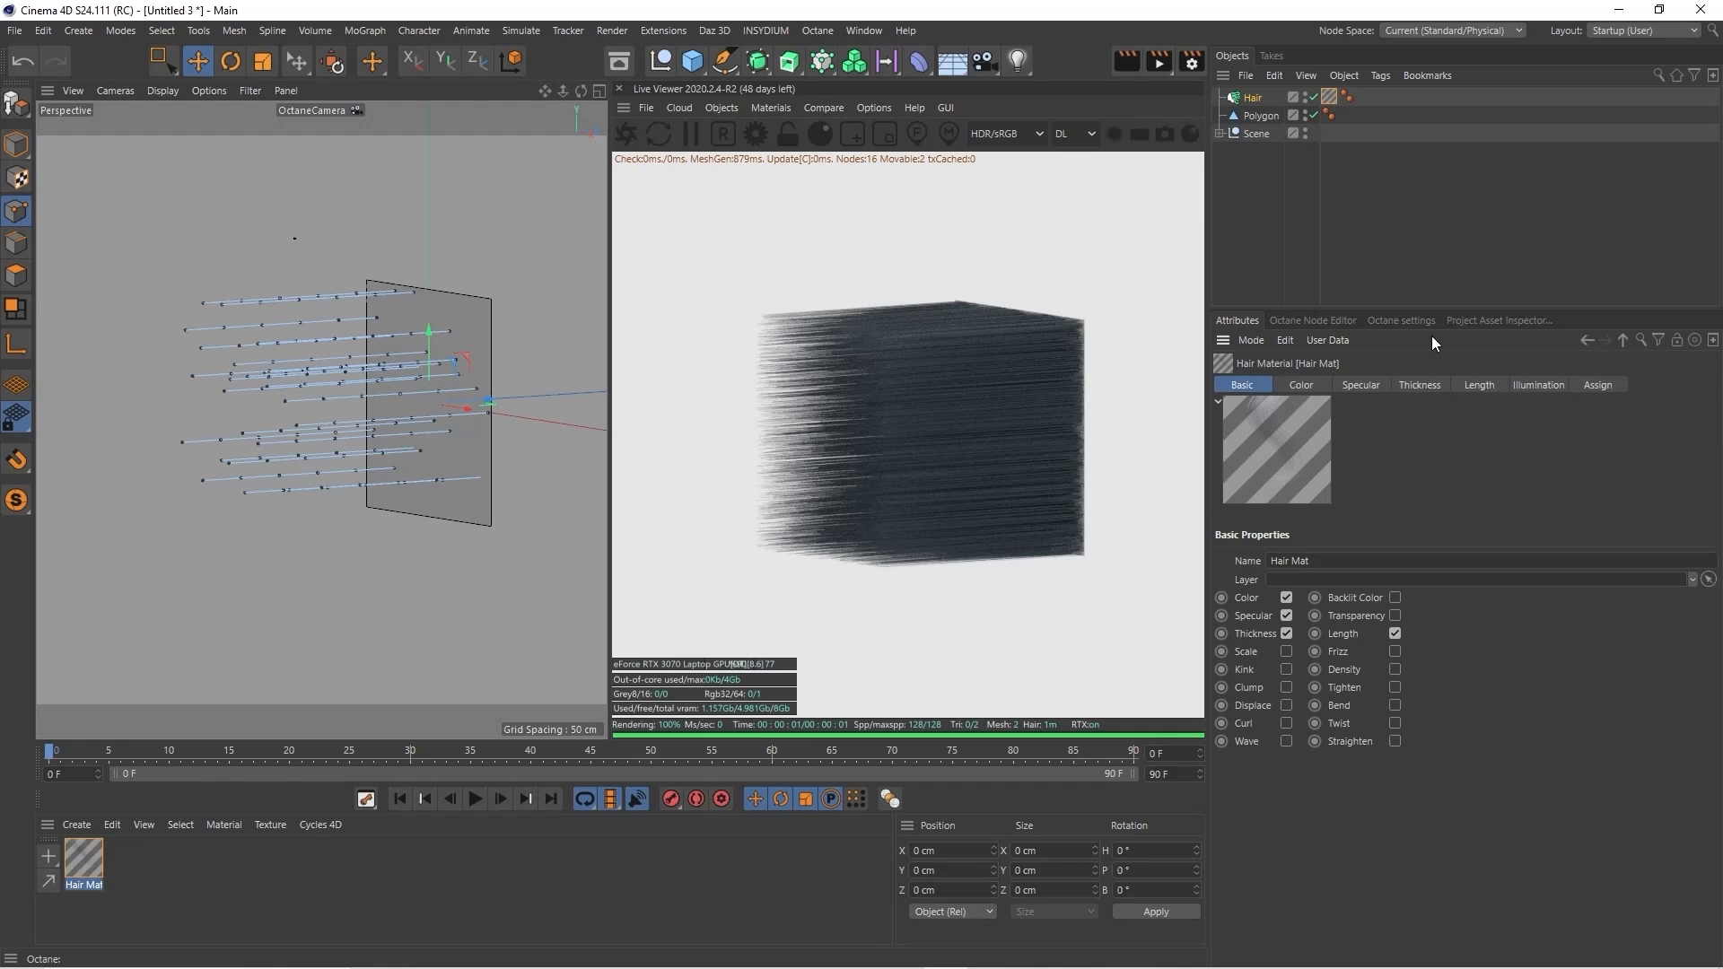
pyautogui.click(1310, 384)
pyautogui.doubleClick(1297, 584)
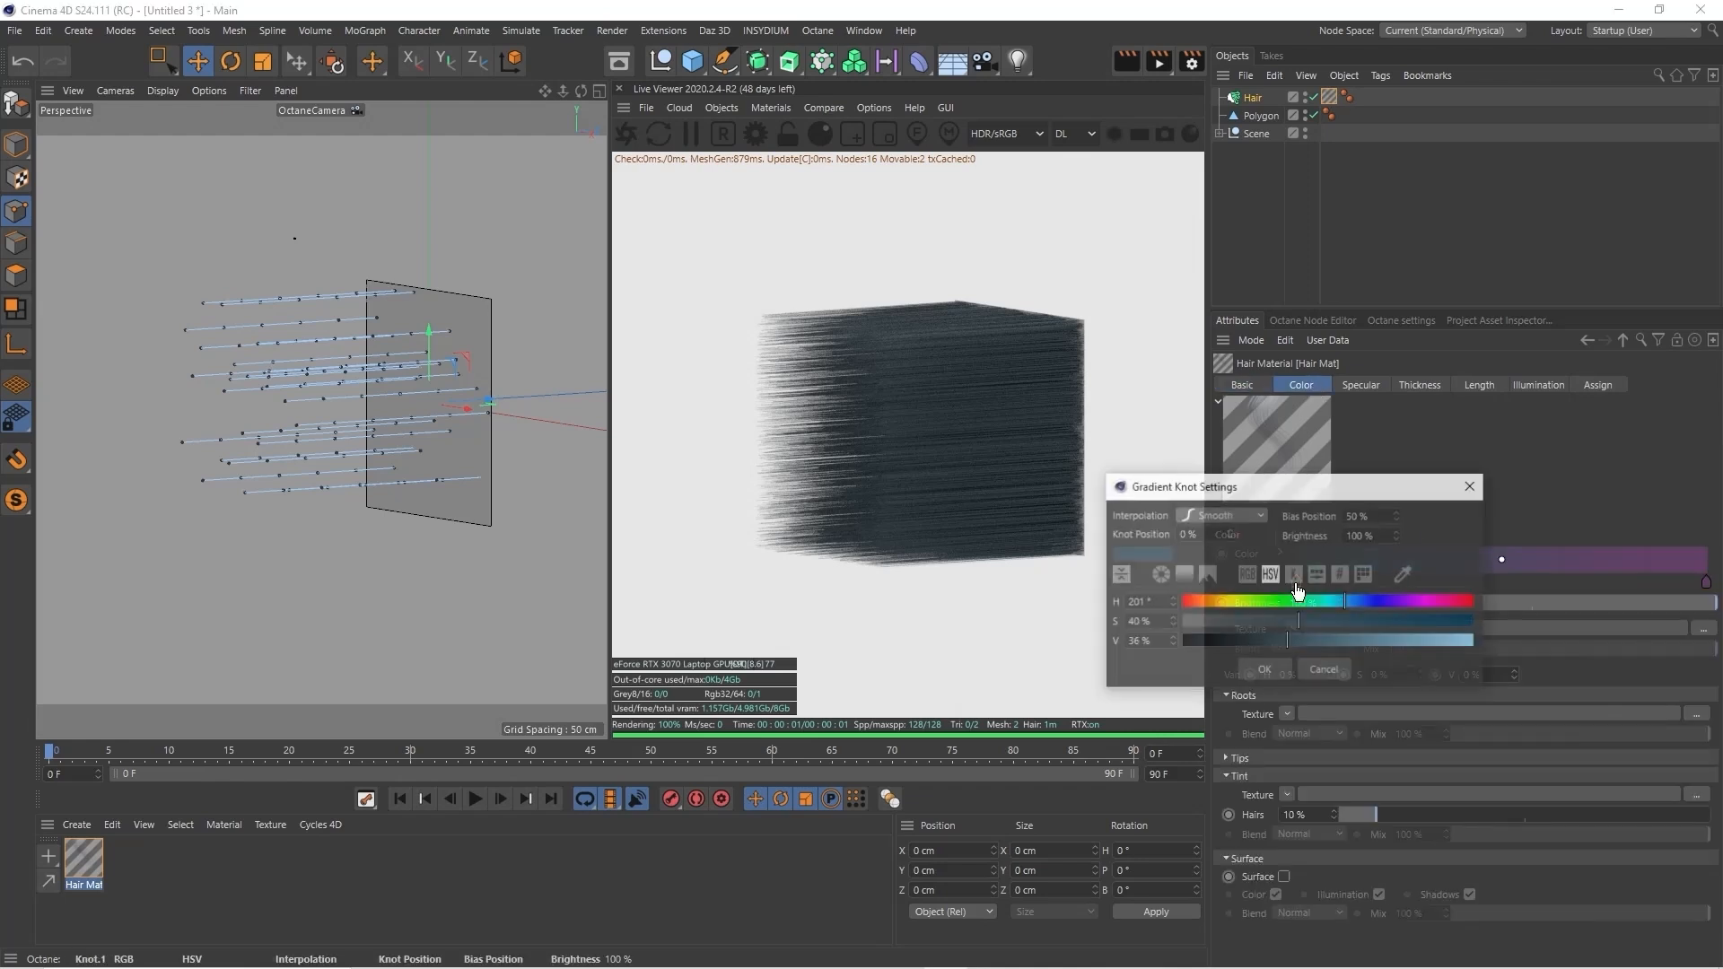
pyautogui.click(1419, 641)
pyautogui.click(1267, 670)
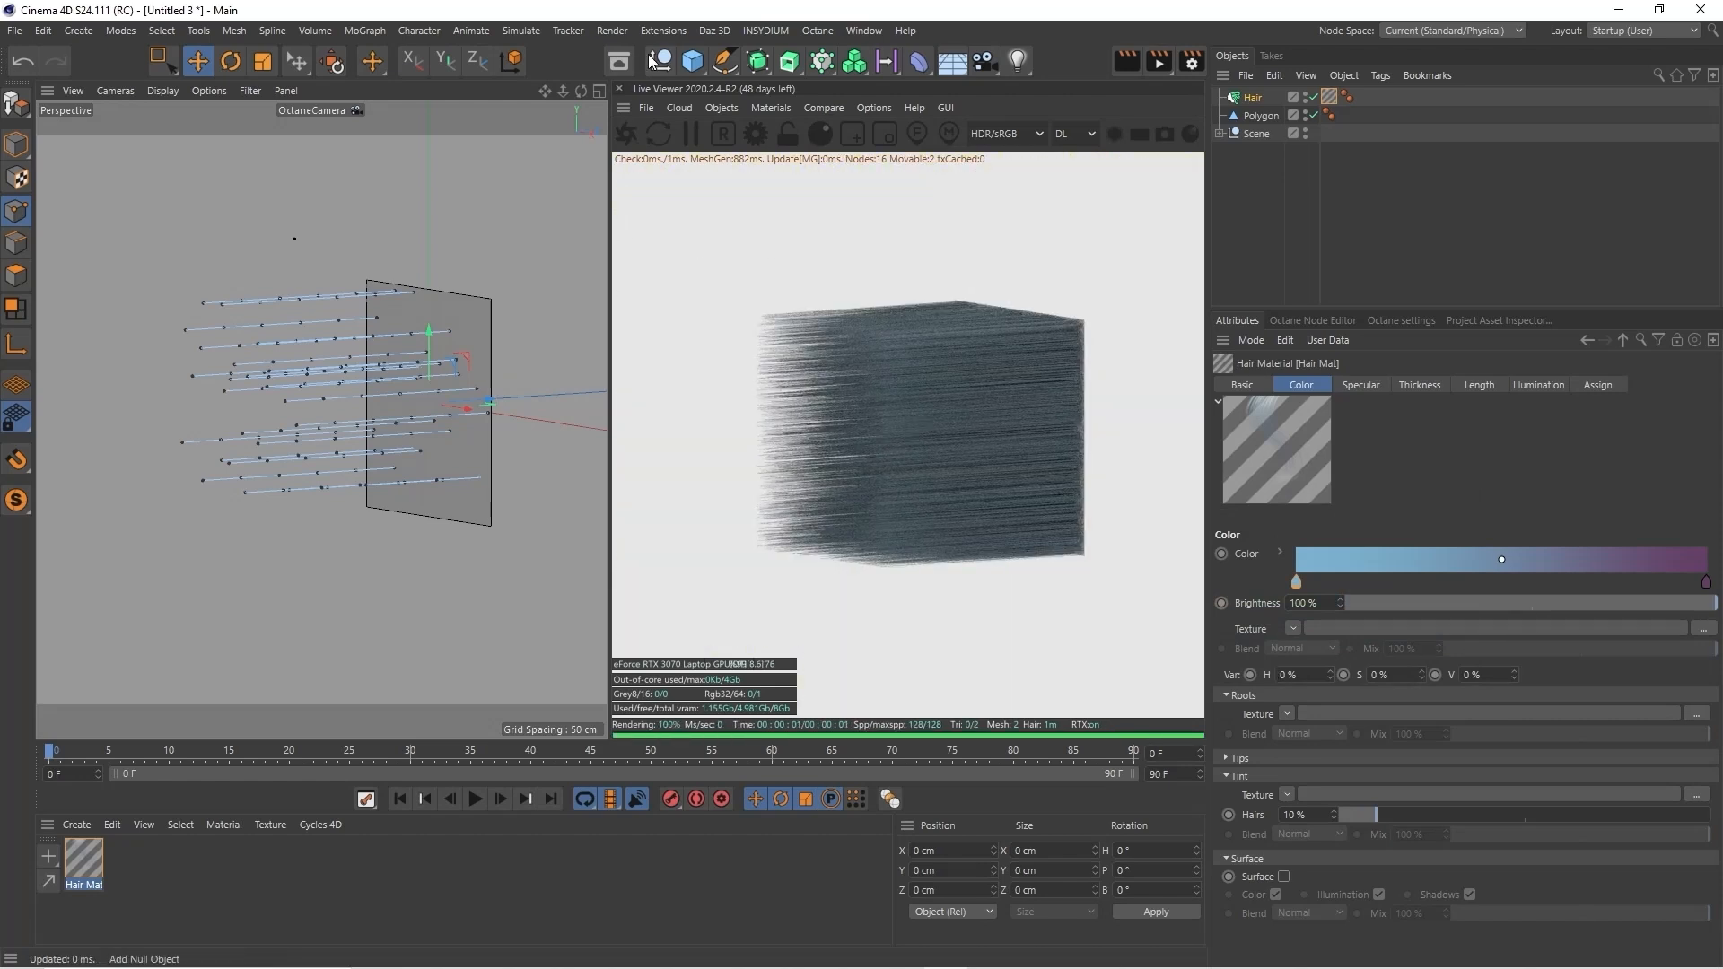
# Activate the hair Brush tool and turn off its Visible Only option
pyautogui.click(519, 31)
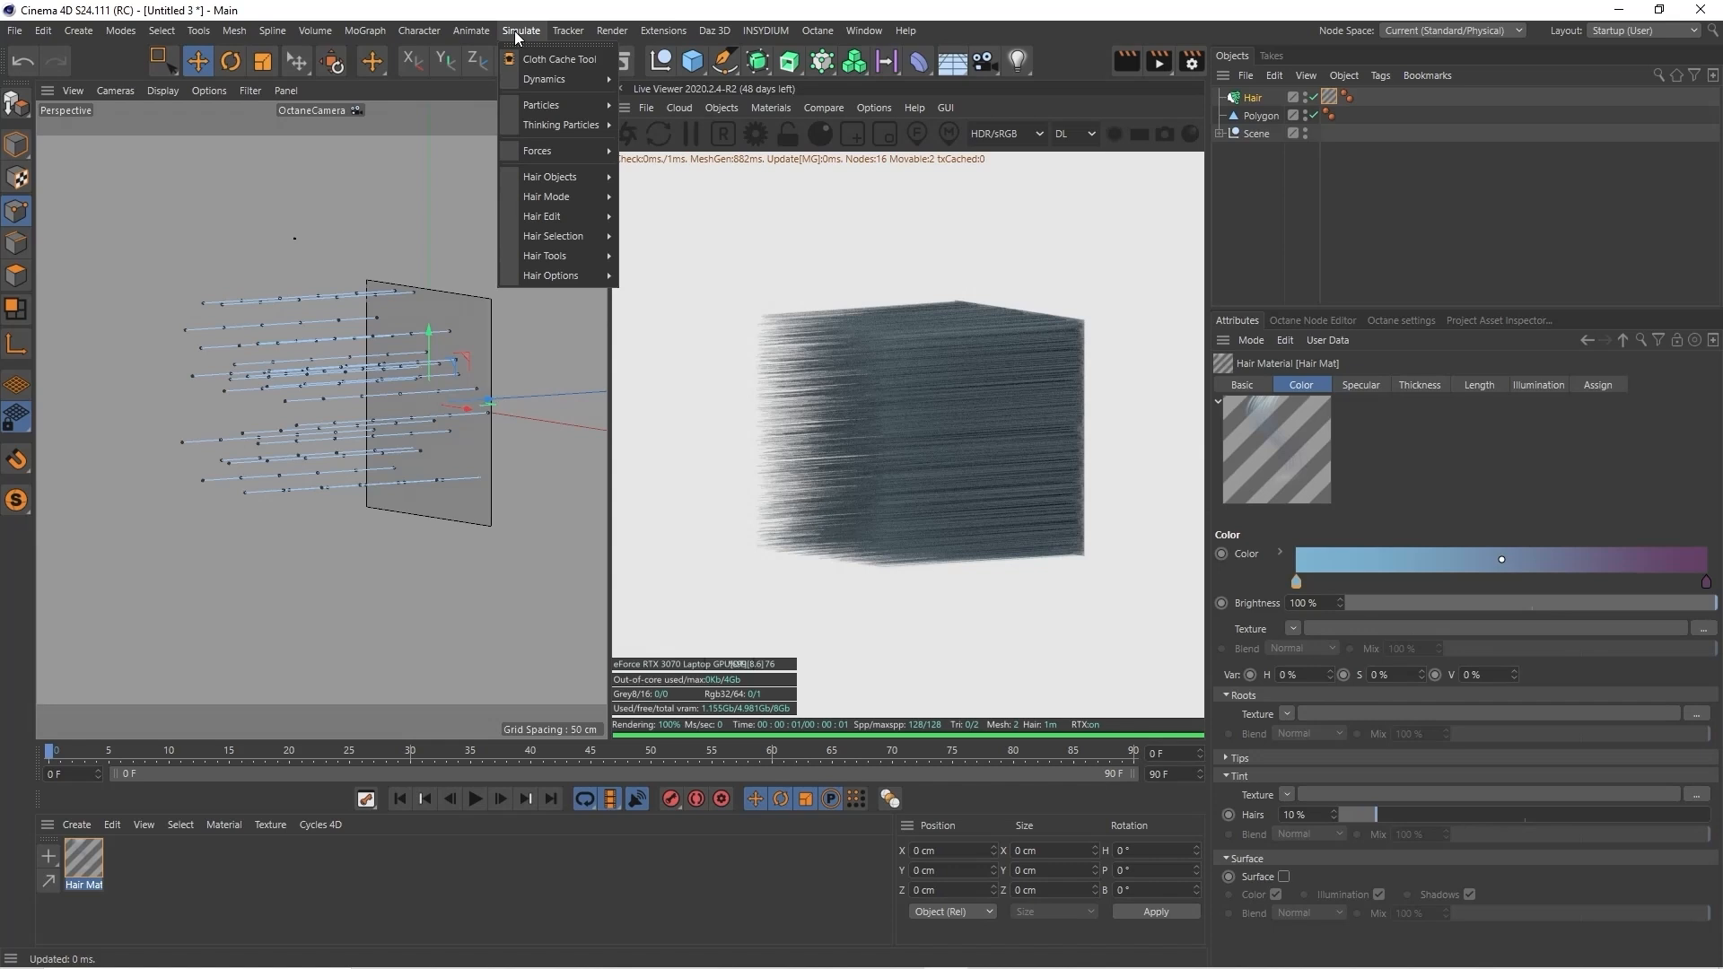
pyautogui.moveTo(551, 198)
pyautogui.moveTo(560, 253)
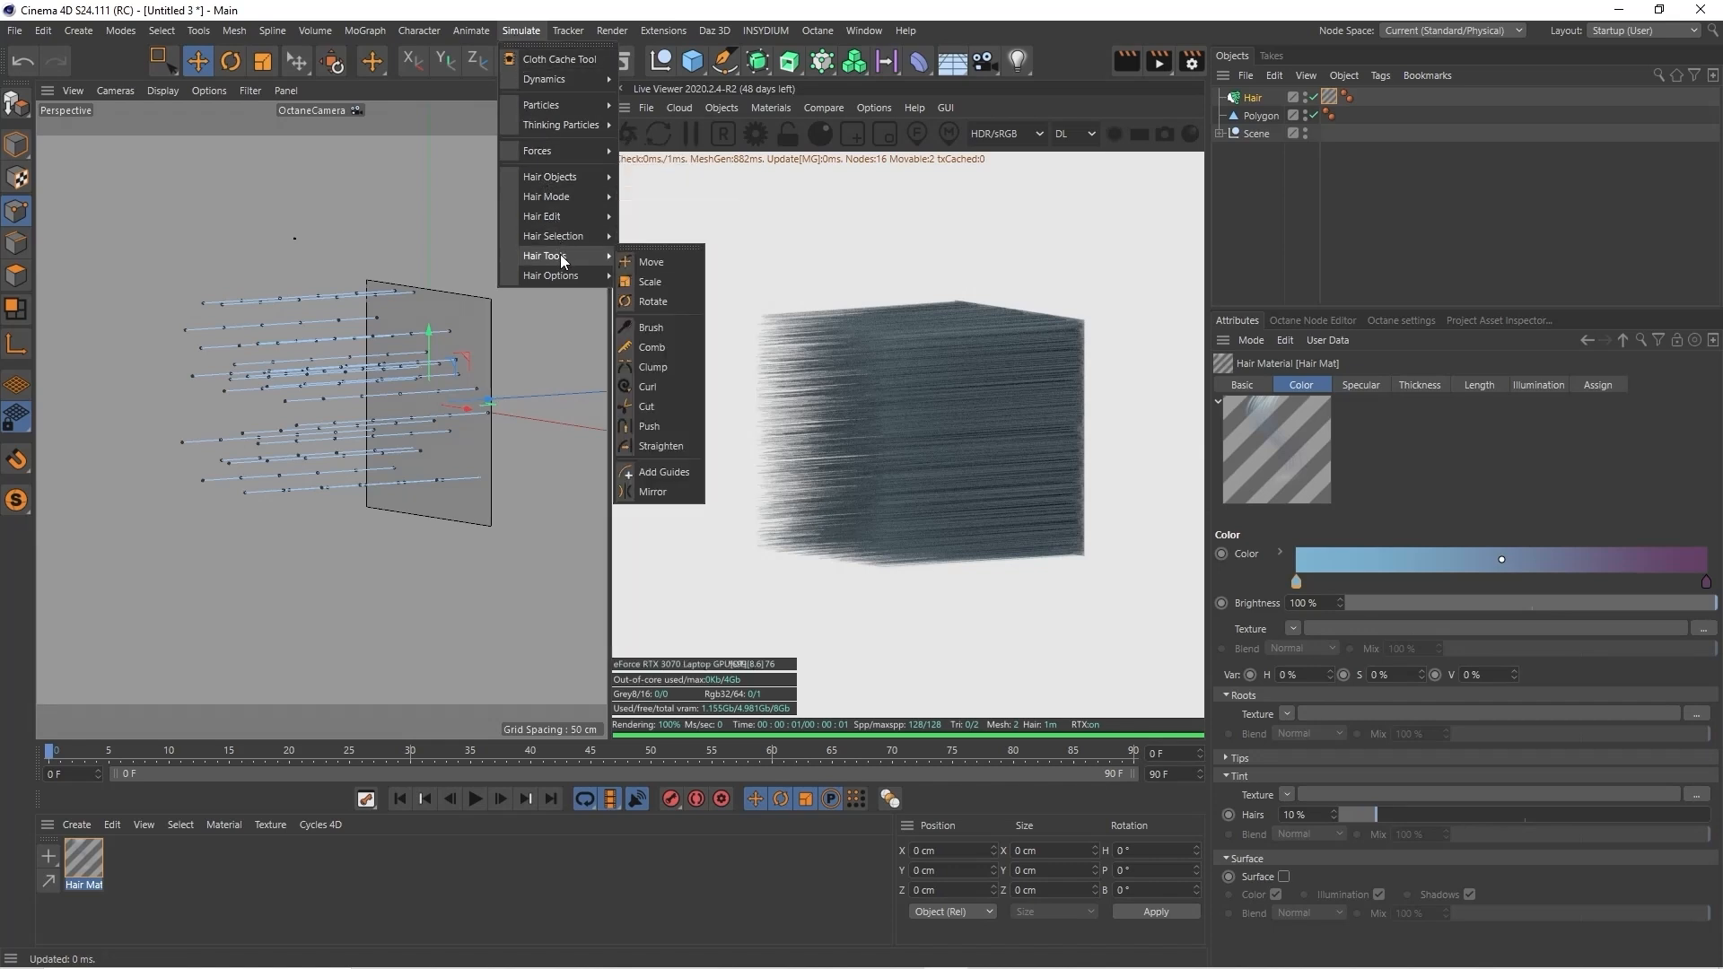
pyautogui.click(658, 330)
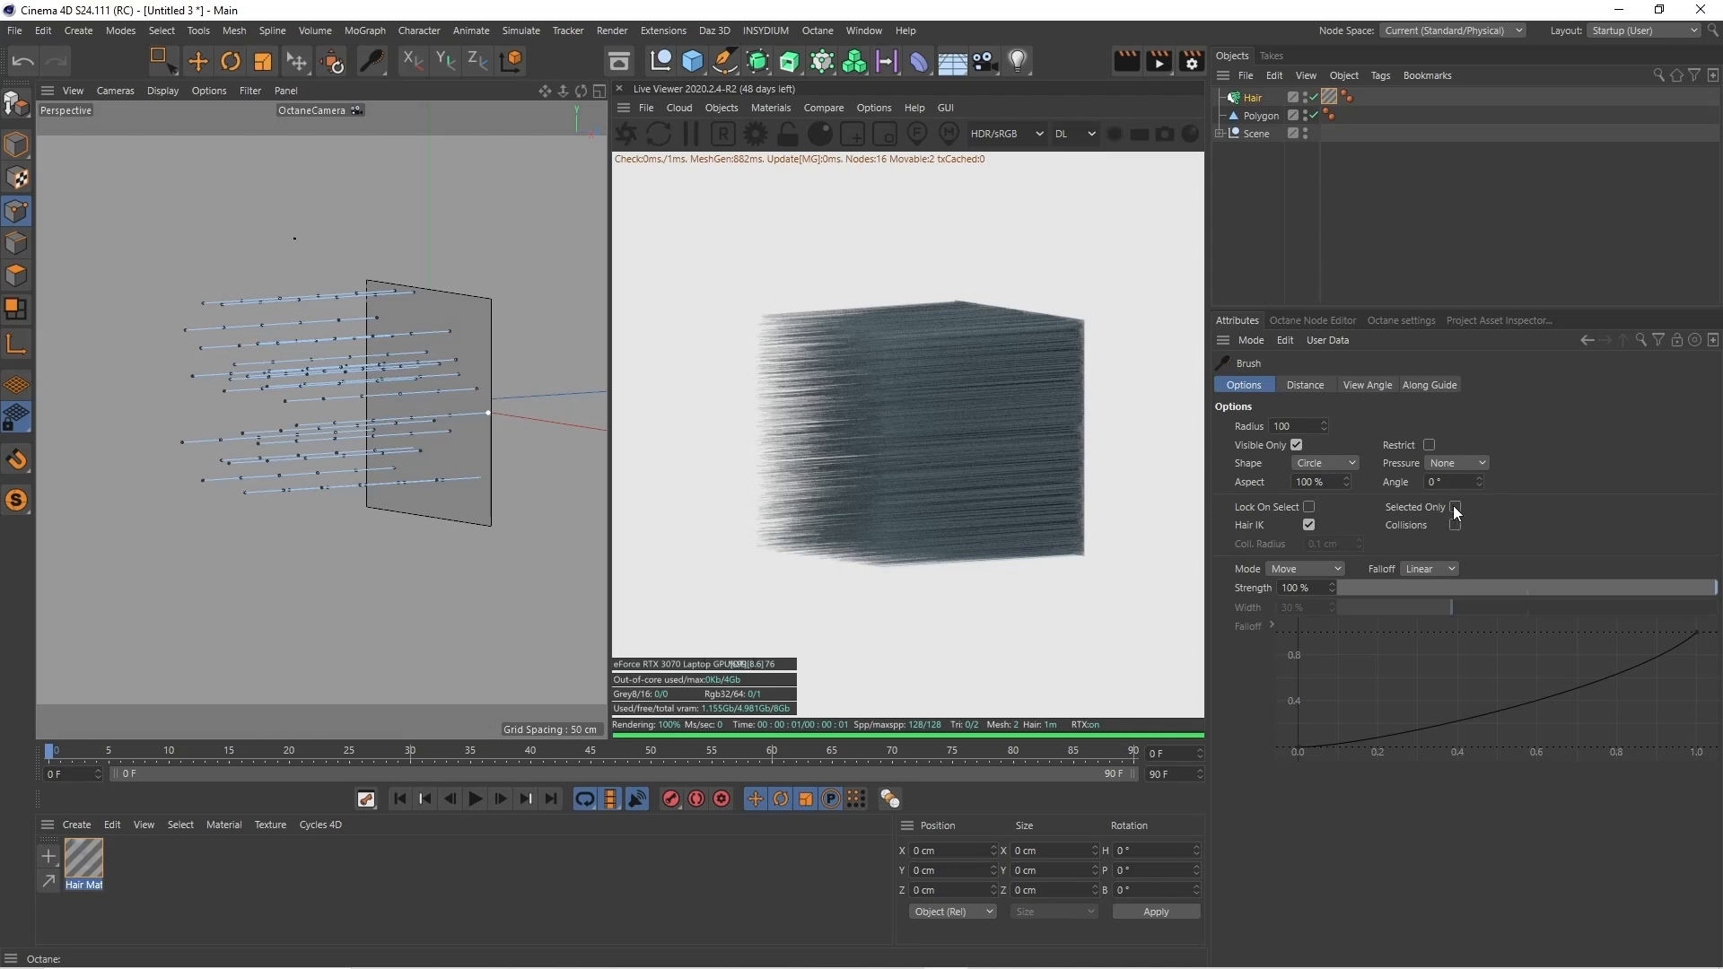
pyautogui.click(1297, 447)
# Brush the upper hair guides sideways, pulling some toward each side of the polygon
pyautogui.moveTo(581, 91)
pyautogui.mouseDown()
pyautogui.moveTo(596, 91)
pyautogui.moveTo(485, 94)
pyautogui.moveTo(878, 50)
pyautogui.moveTo(471, 69)
pyautogui.mouseUp()
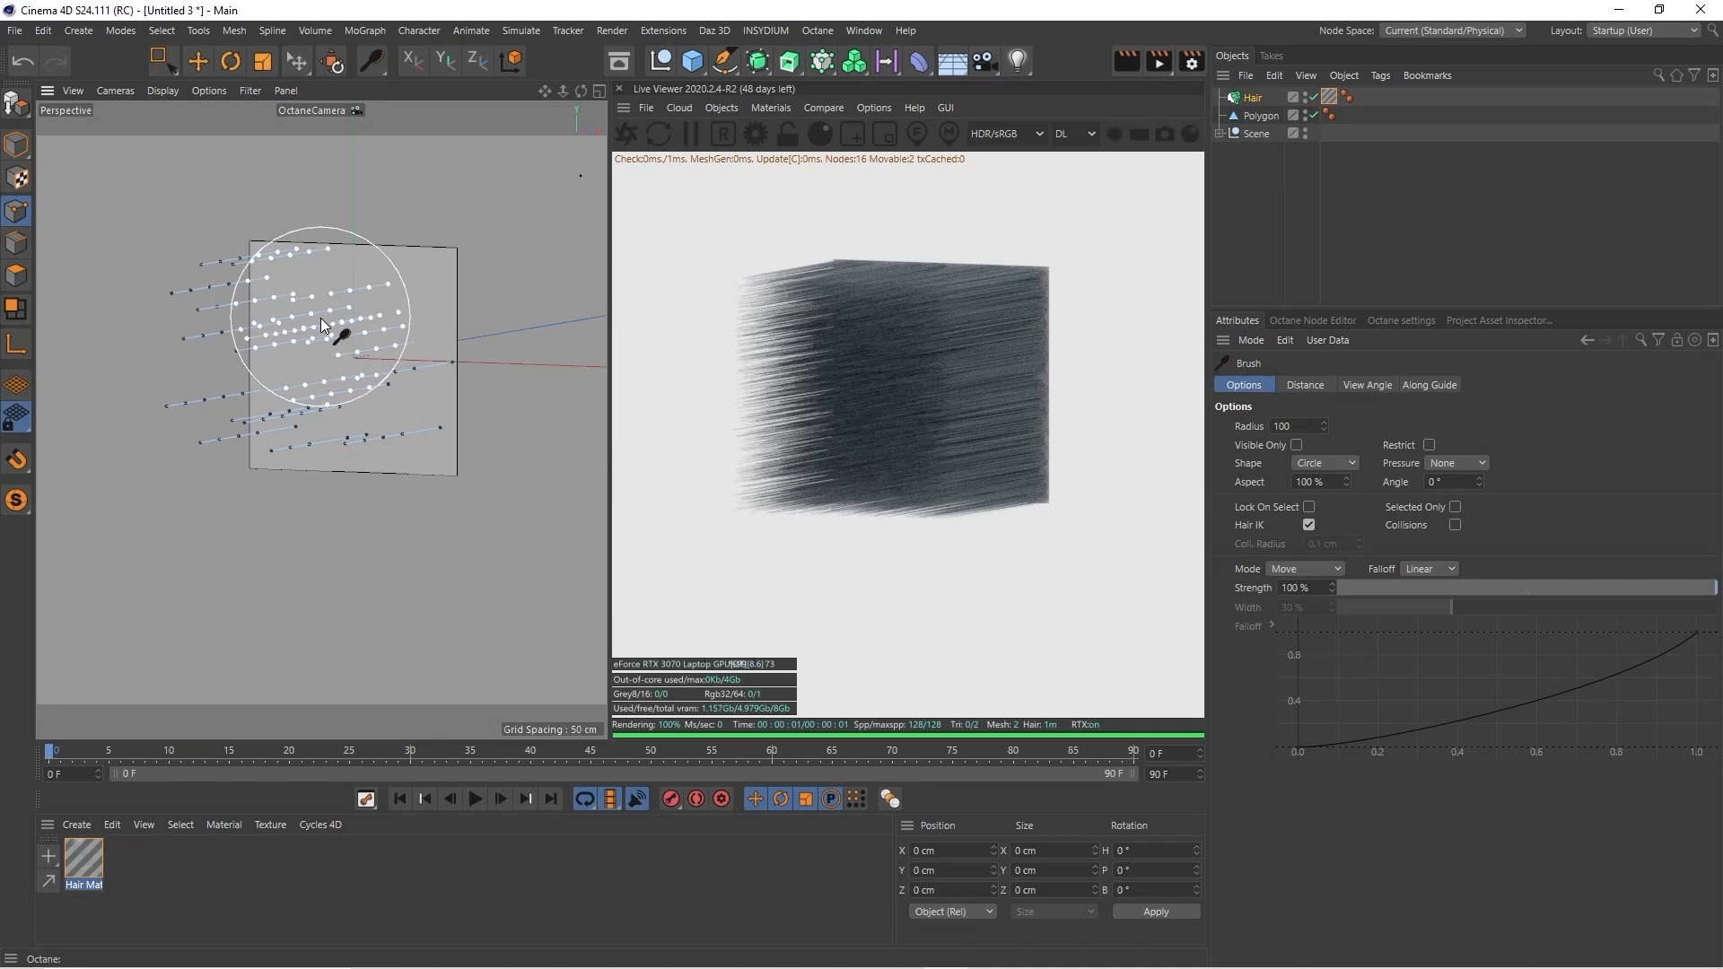
pyautogui.moveTo(320, 317); pyautogui.dragTo(488, 282)
pyautogui.moveTo(450, 292); pyautogui.dragTo(473, 287)
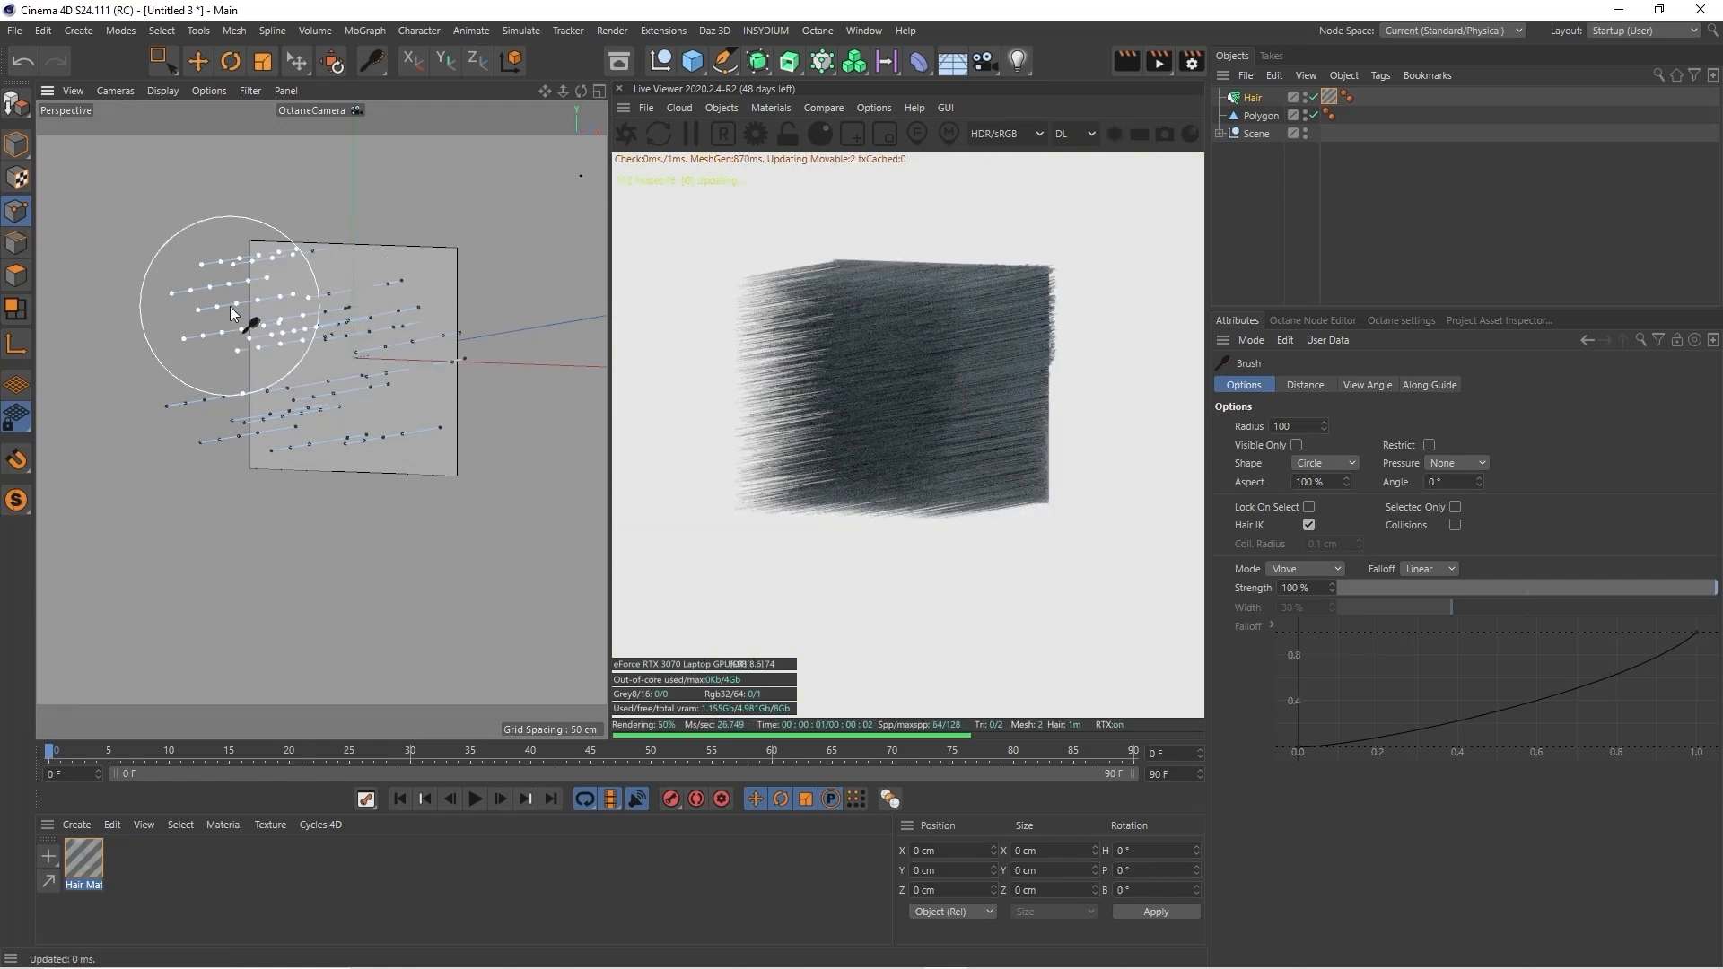
pyautogui.moveTo(138, 282); pyautogui.dragTo(126, 273)
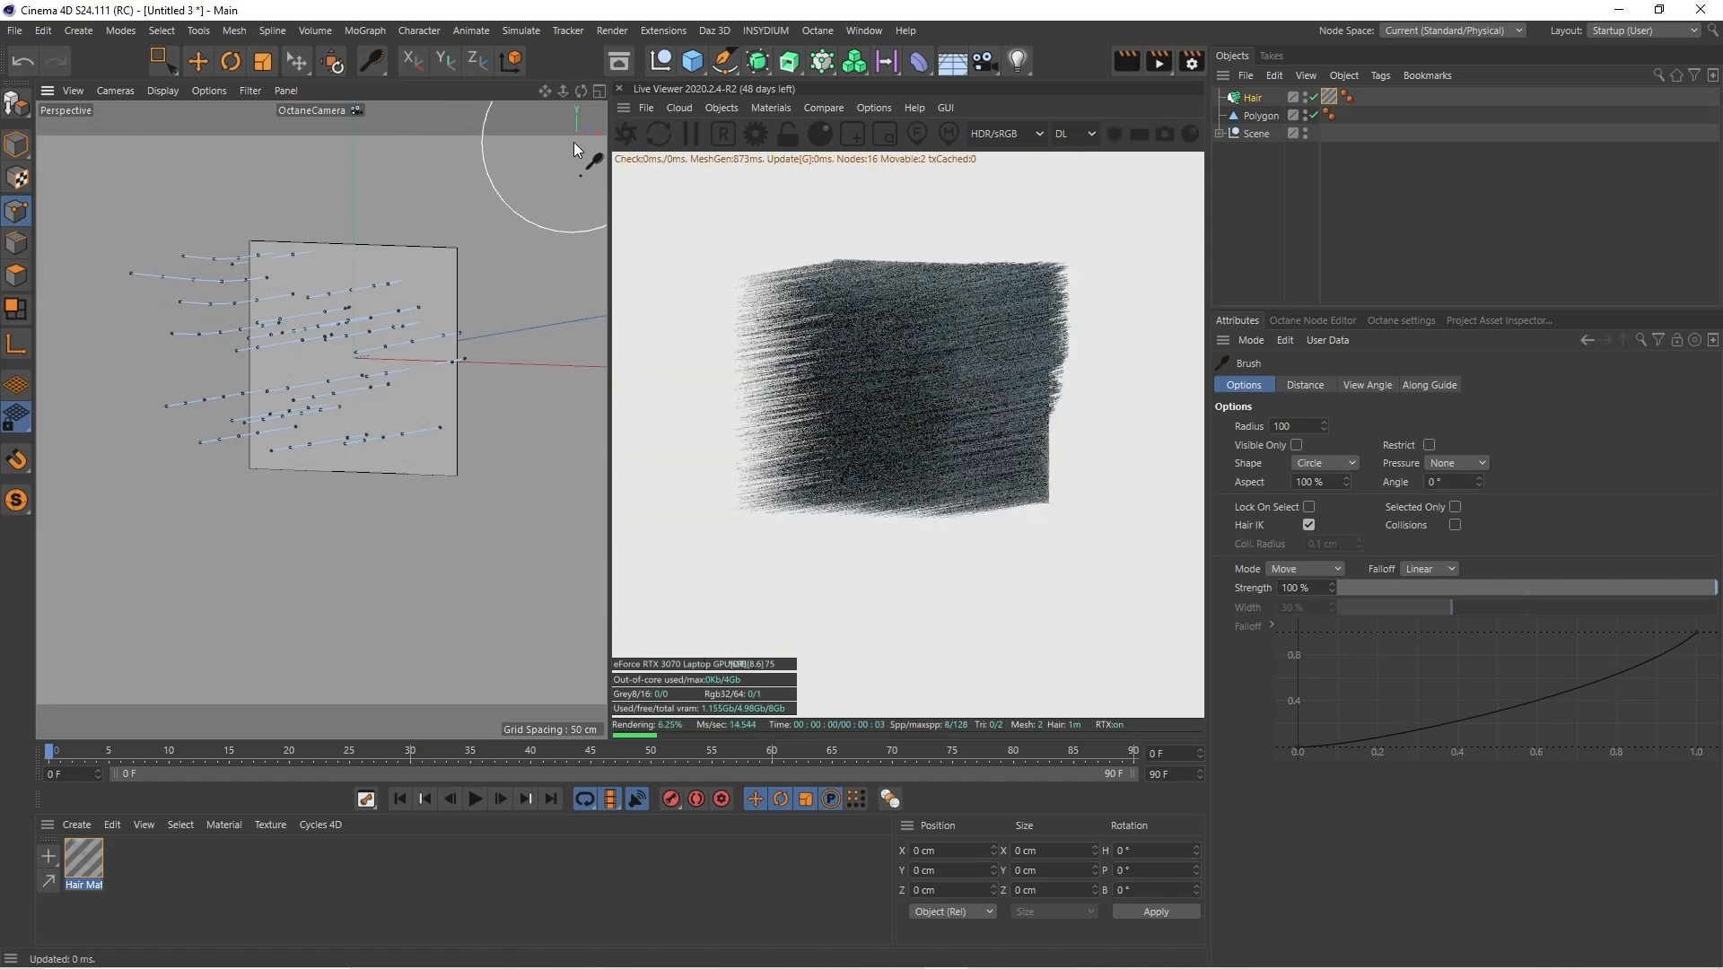
# Set the brush radius to 133, then sweep the upper hair guides upward and the lower ones downward
pyautogui.moveTo(581, 90)
pyautogui.mouseDown()
pyautogui.moveTo(628, 108)
pyautogui.moveTo(499, 91)
pyautogui.mouseUp()
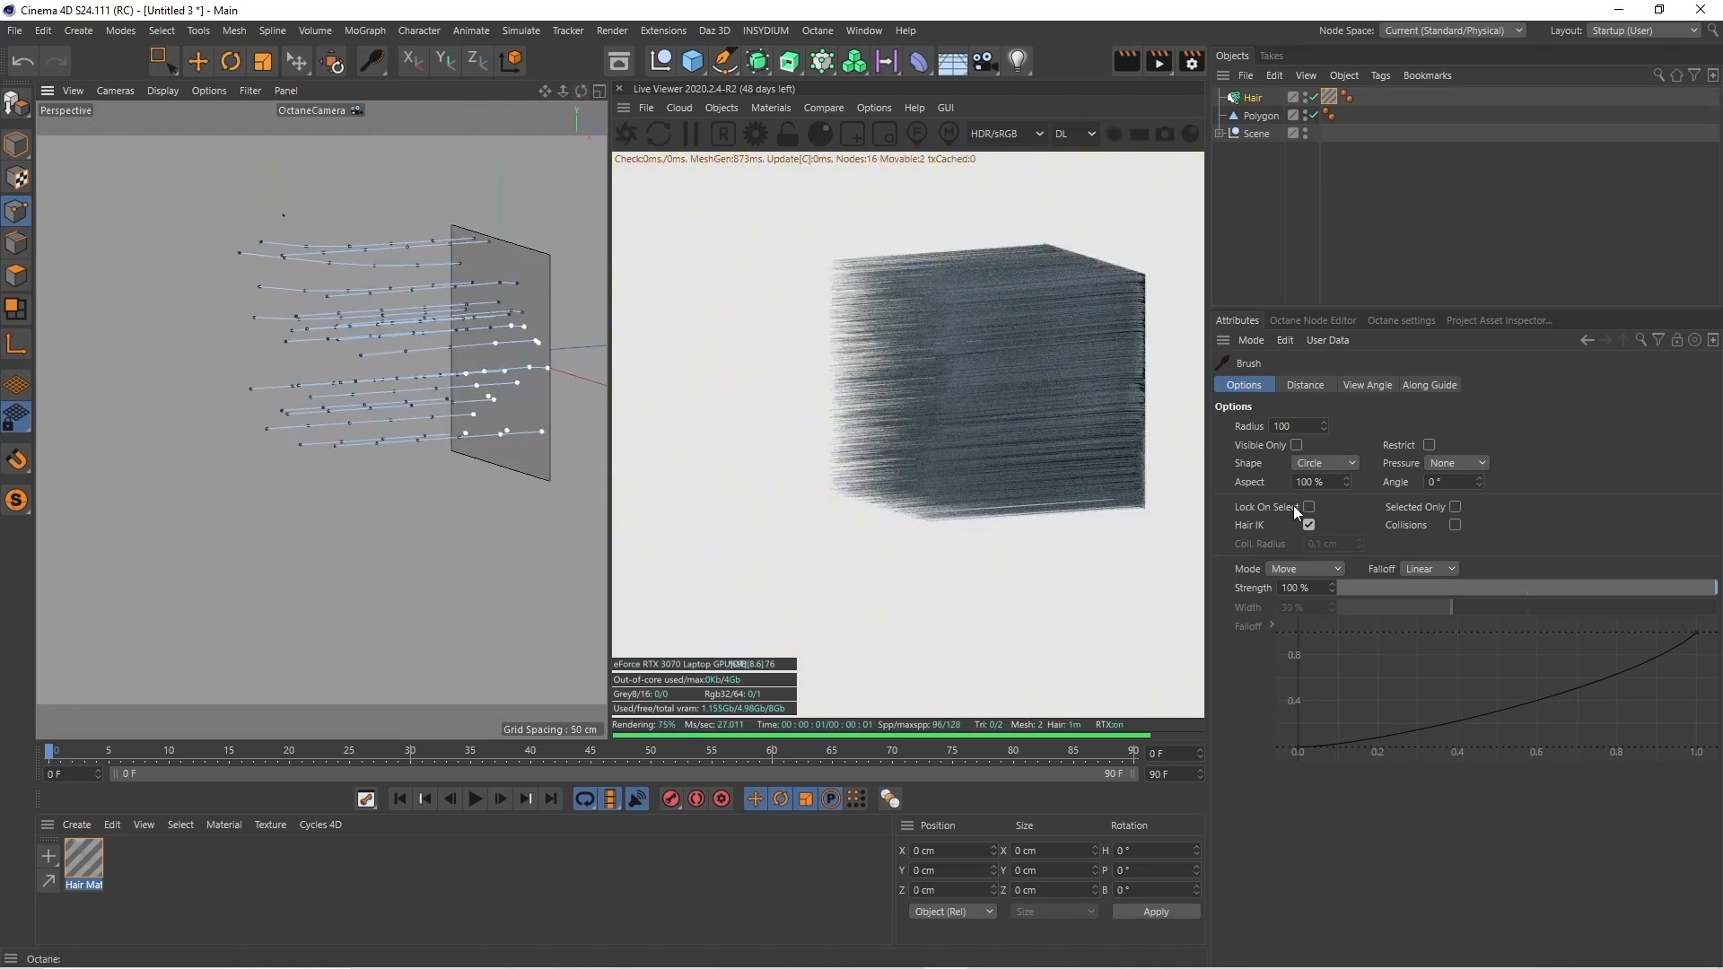
pyautogui.click(1324, 423)
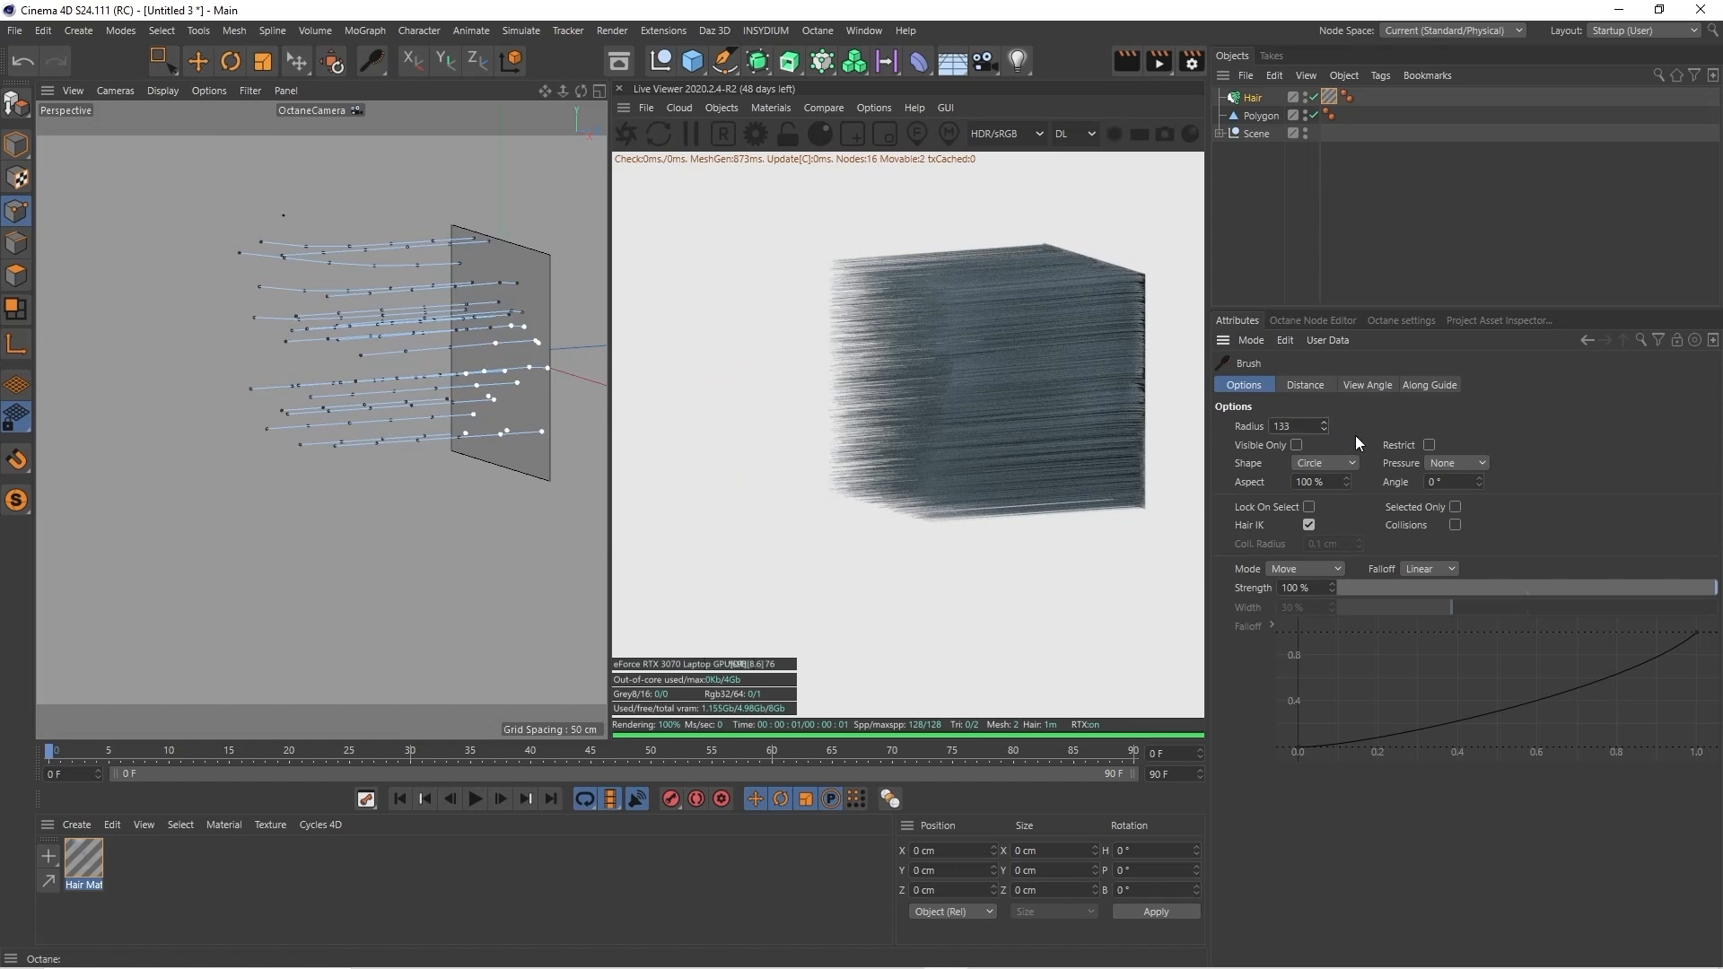
pyautogui.moveTo(277, 349); pyautogui.dragTo(288, 163)
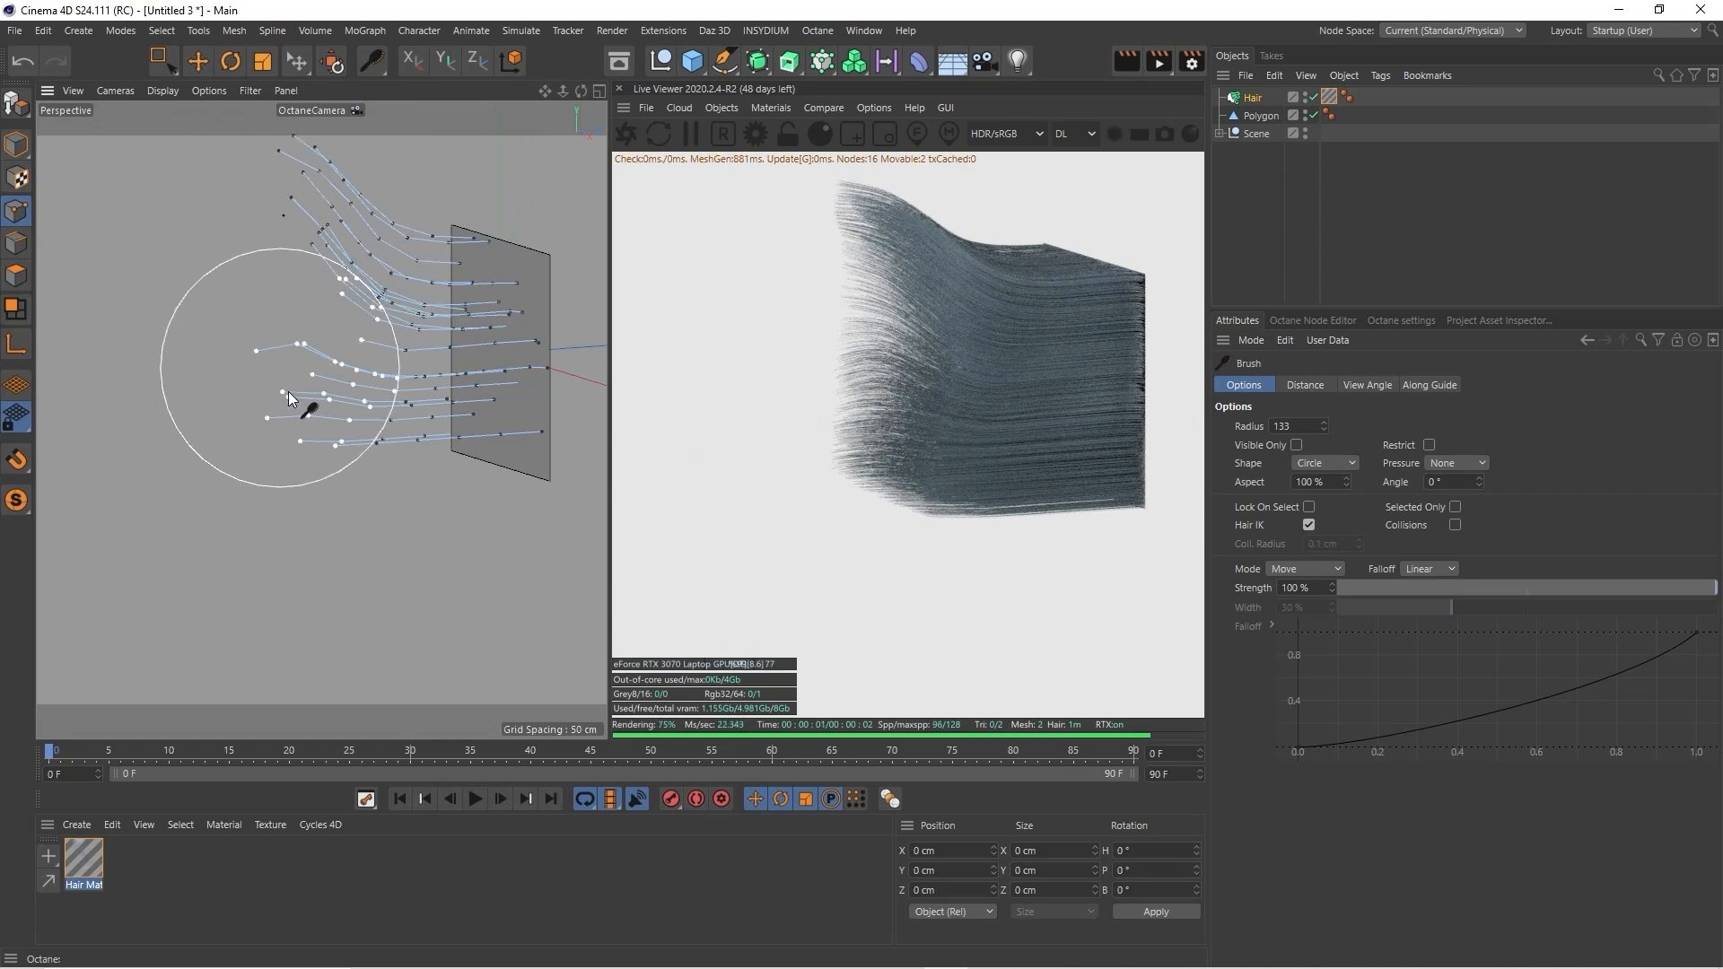
pyautogui.moveTo(295, 425); pyautogui.dragTo(357, 552)
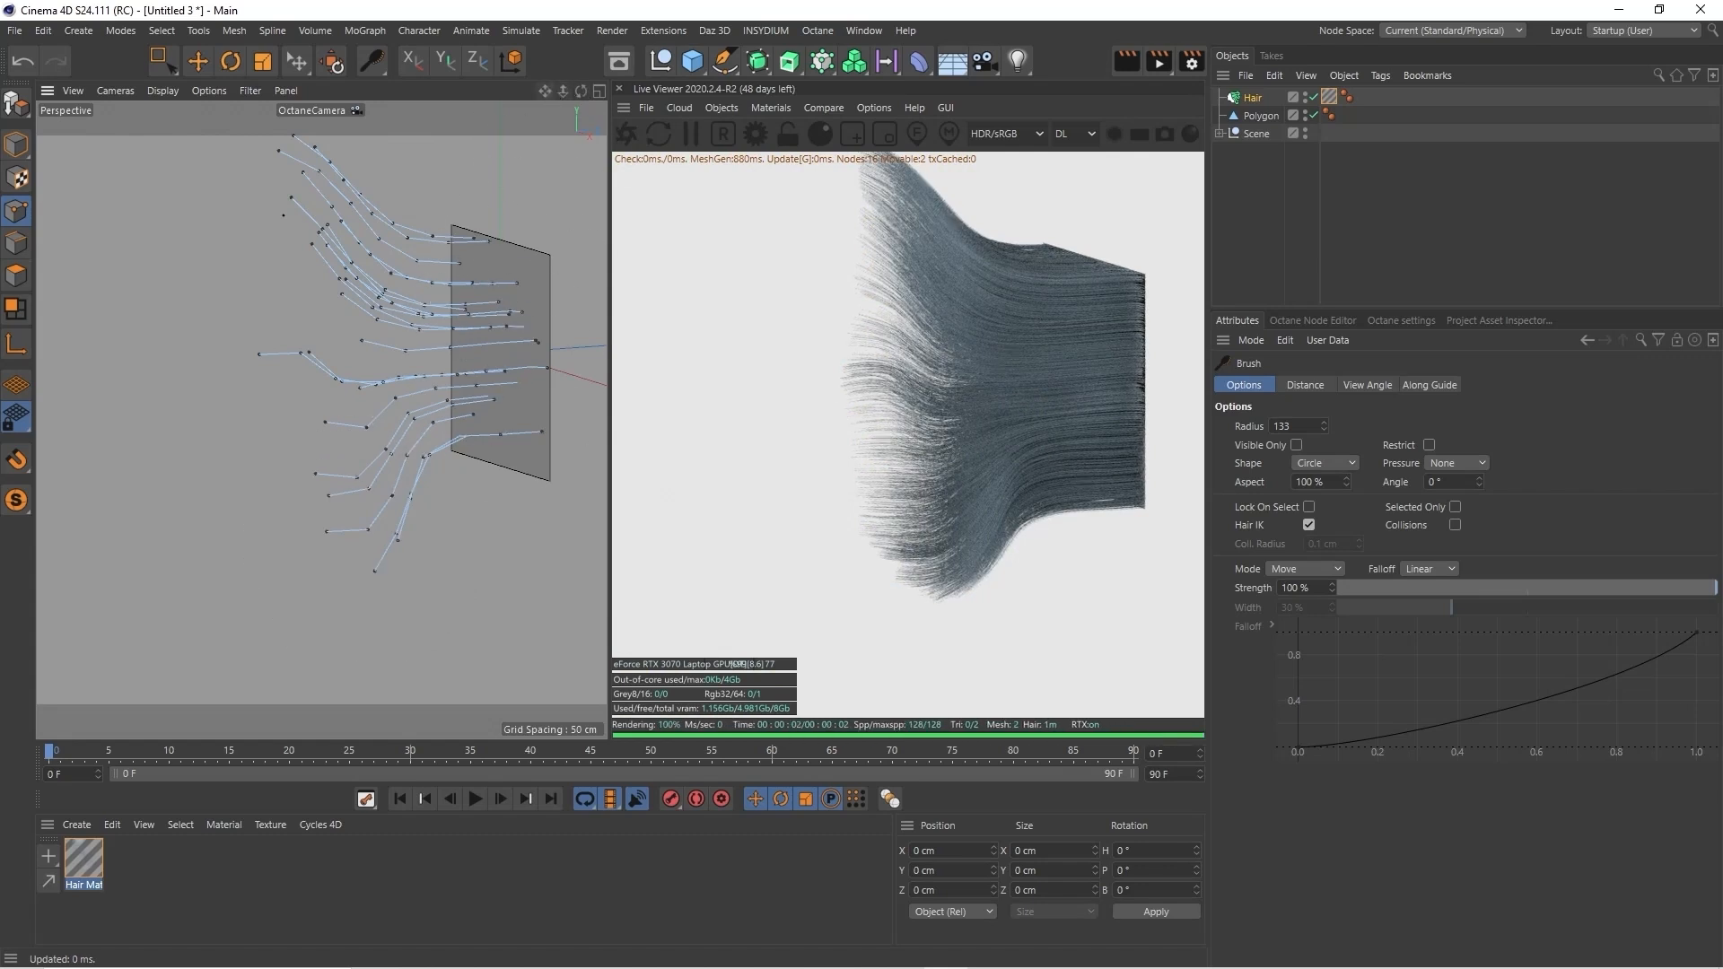
pyautogui.keyDown('alt'); pyautogui.moveTo(328, 351); pyautogui.dragTo(320, 419, button='middle'); pyautogui.keyUp('alt')
# Open the hair material's basic properties and enable its Kink channel
pyautogui.click(1331, 97)
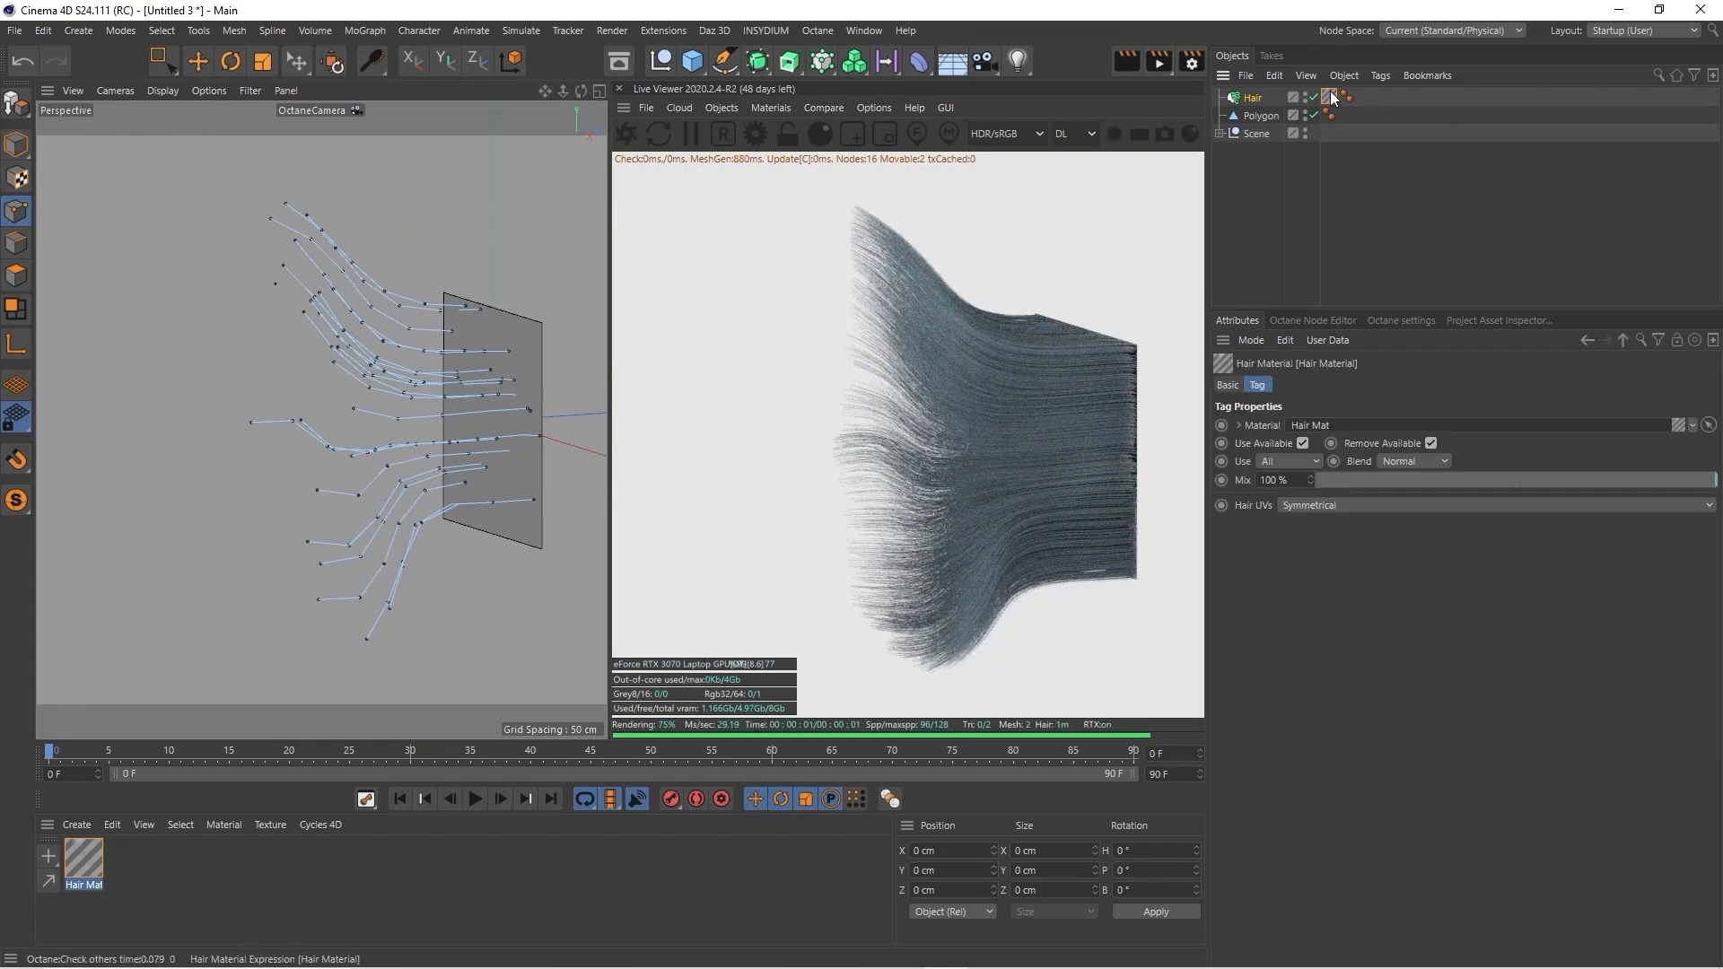
pyautogui.doubleClick(1330, 97)
pyautogui.click(1258, 386)
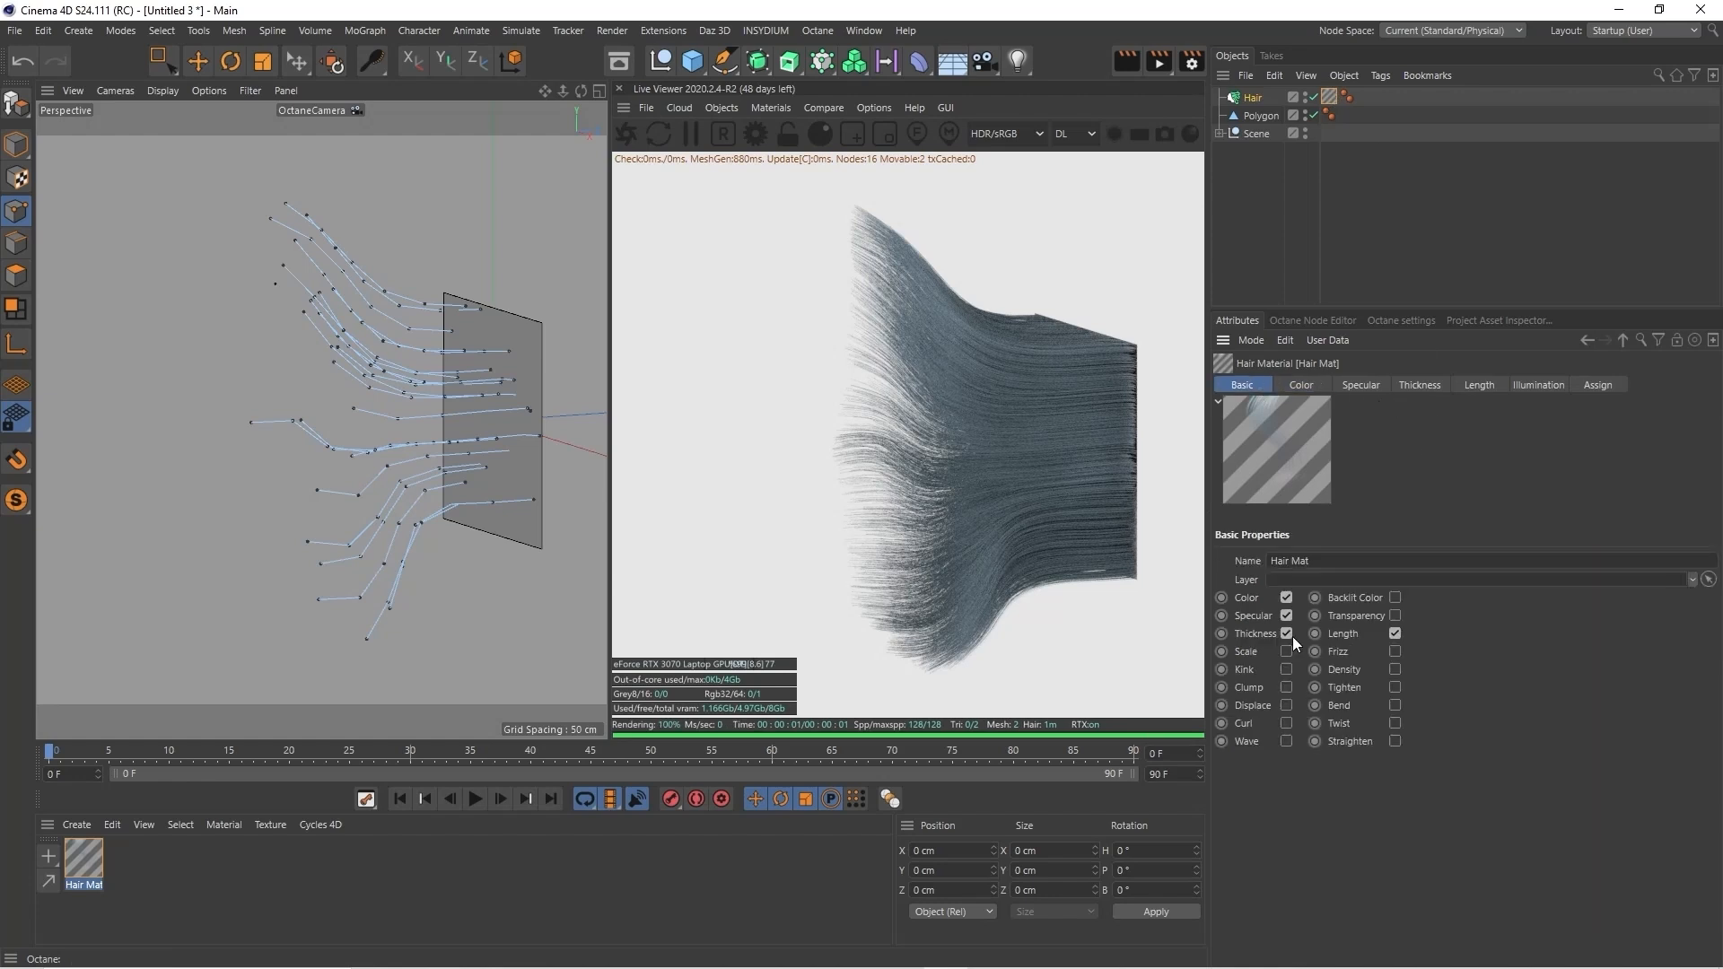
pyautogui.click(1287, 670)
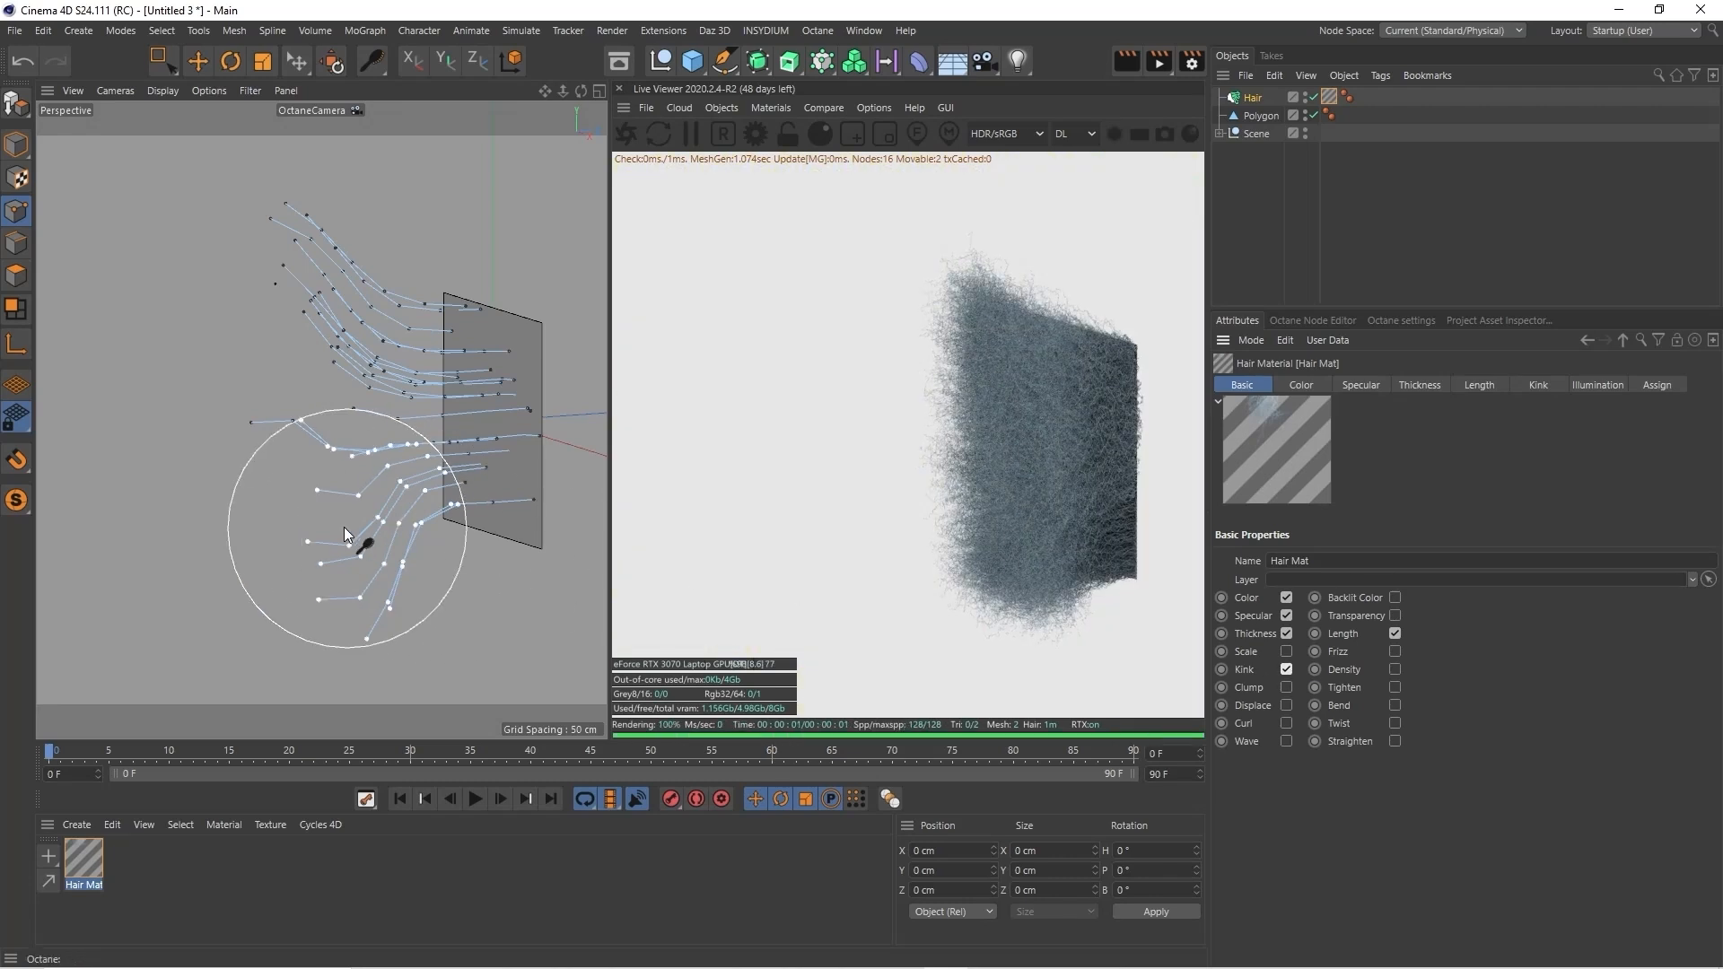
# Brush the lower and middle hair guides further downward with the hair Brush tool
pyautogui.moveTo(300, 492)
pyautogui.mouseDown()
pyautogui.moveTo(320, 589)
pyautogui.moveTo(313, 671)
pyautogui.mouseUp()
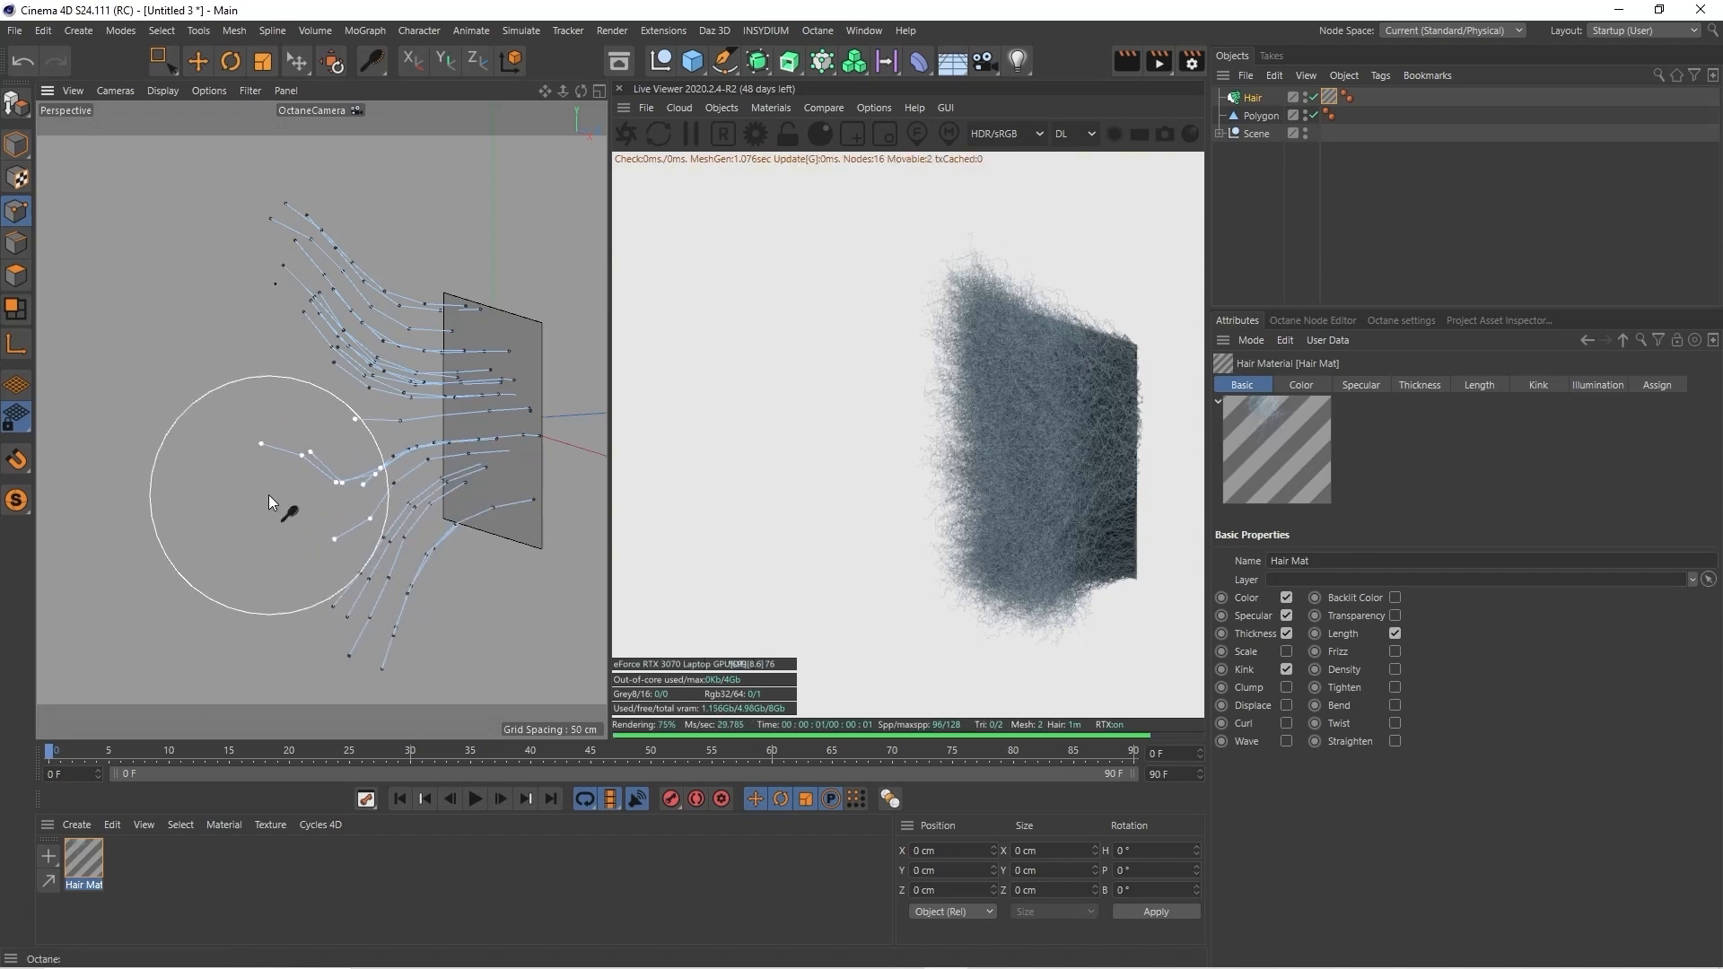
pyautogui.moveTo(263, 551); pyautogui.dragTo(274, 596)
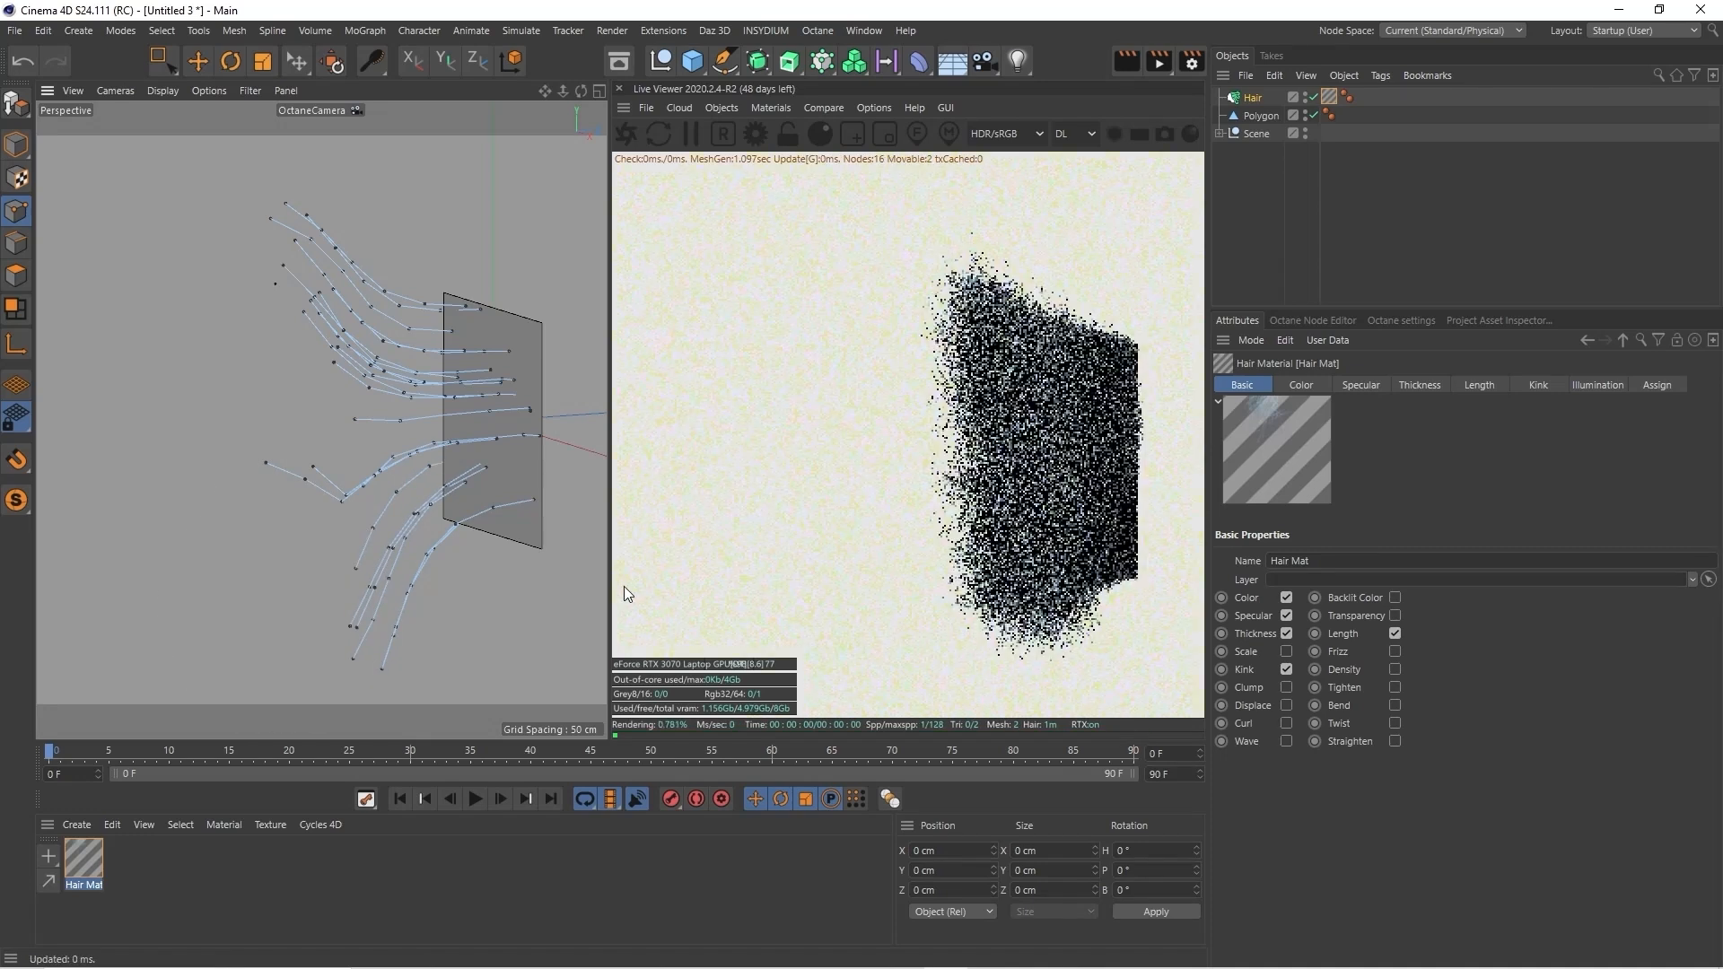
pyautogui.moveTo(582, 90); pyautogui.dragTo(544, 65)
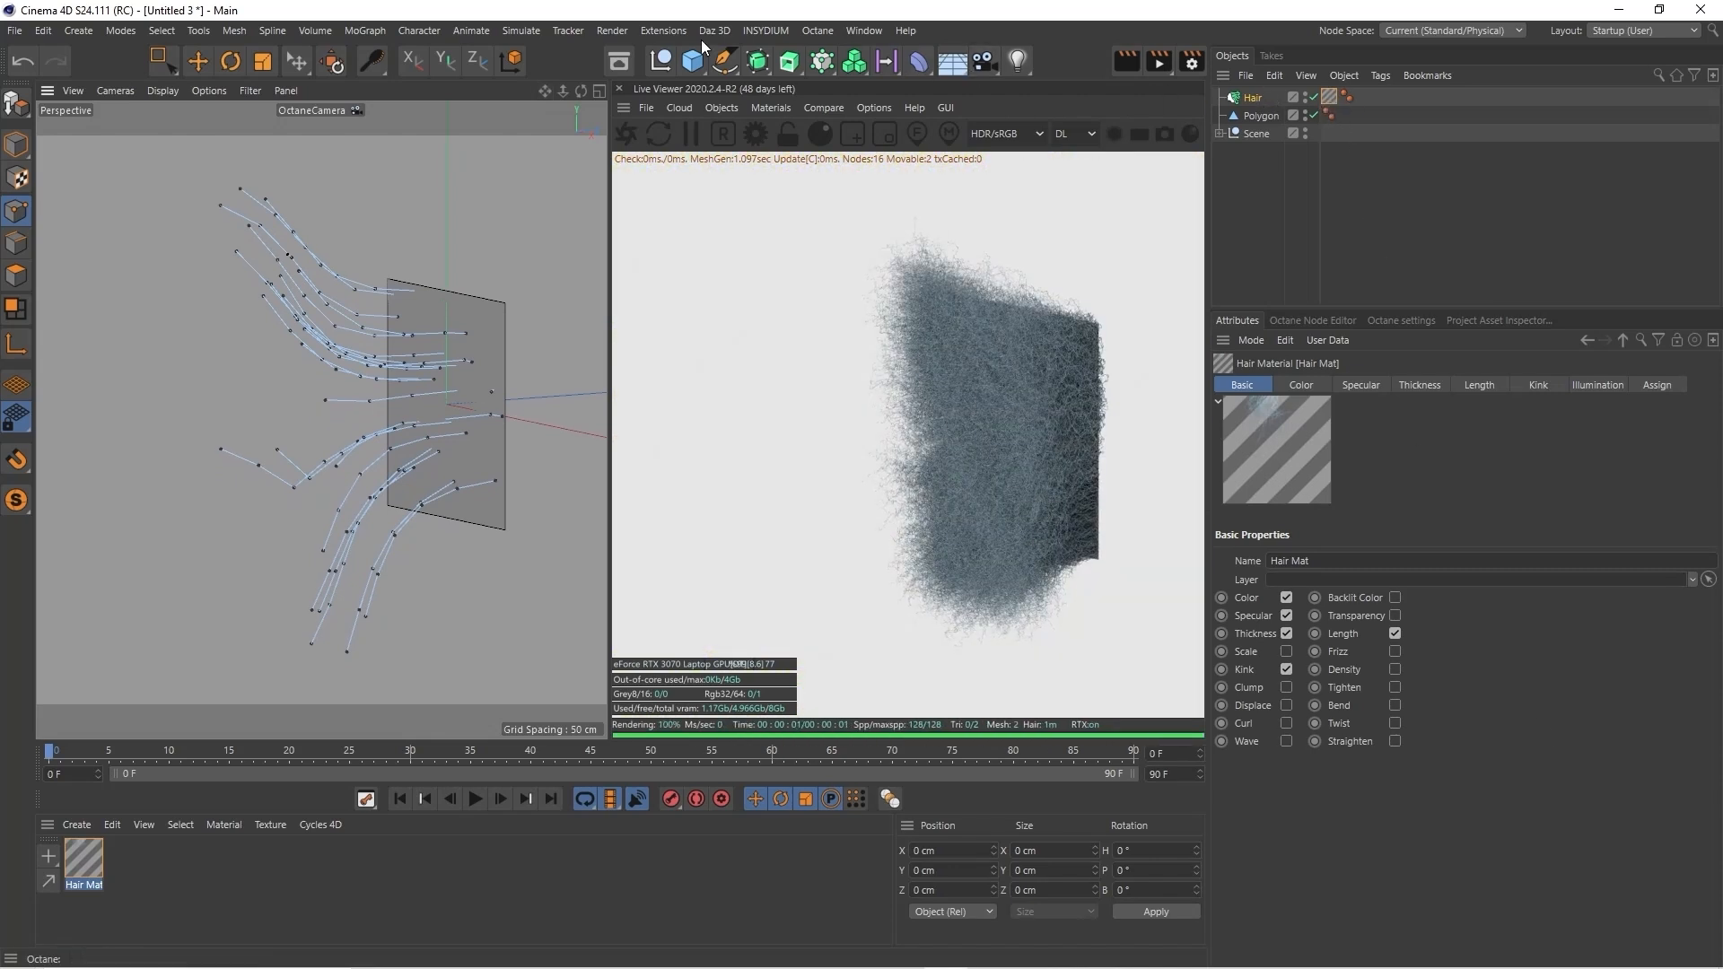
# Turn on Selected Only for the hair Brush and try a standard Rectangle Selection around the upper guides
pyautogui.click(370, 60)
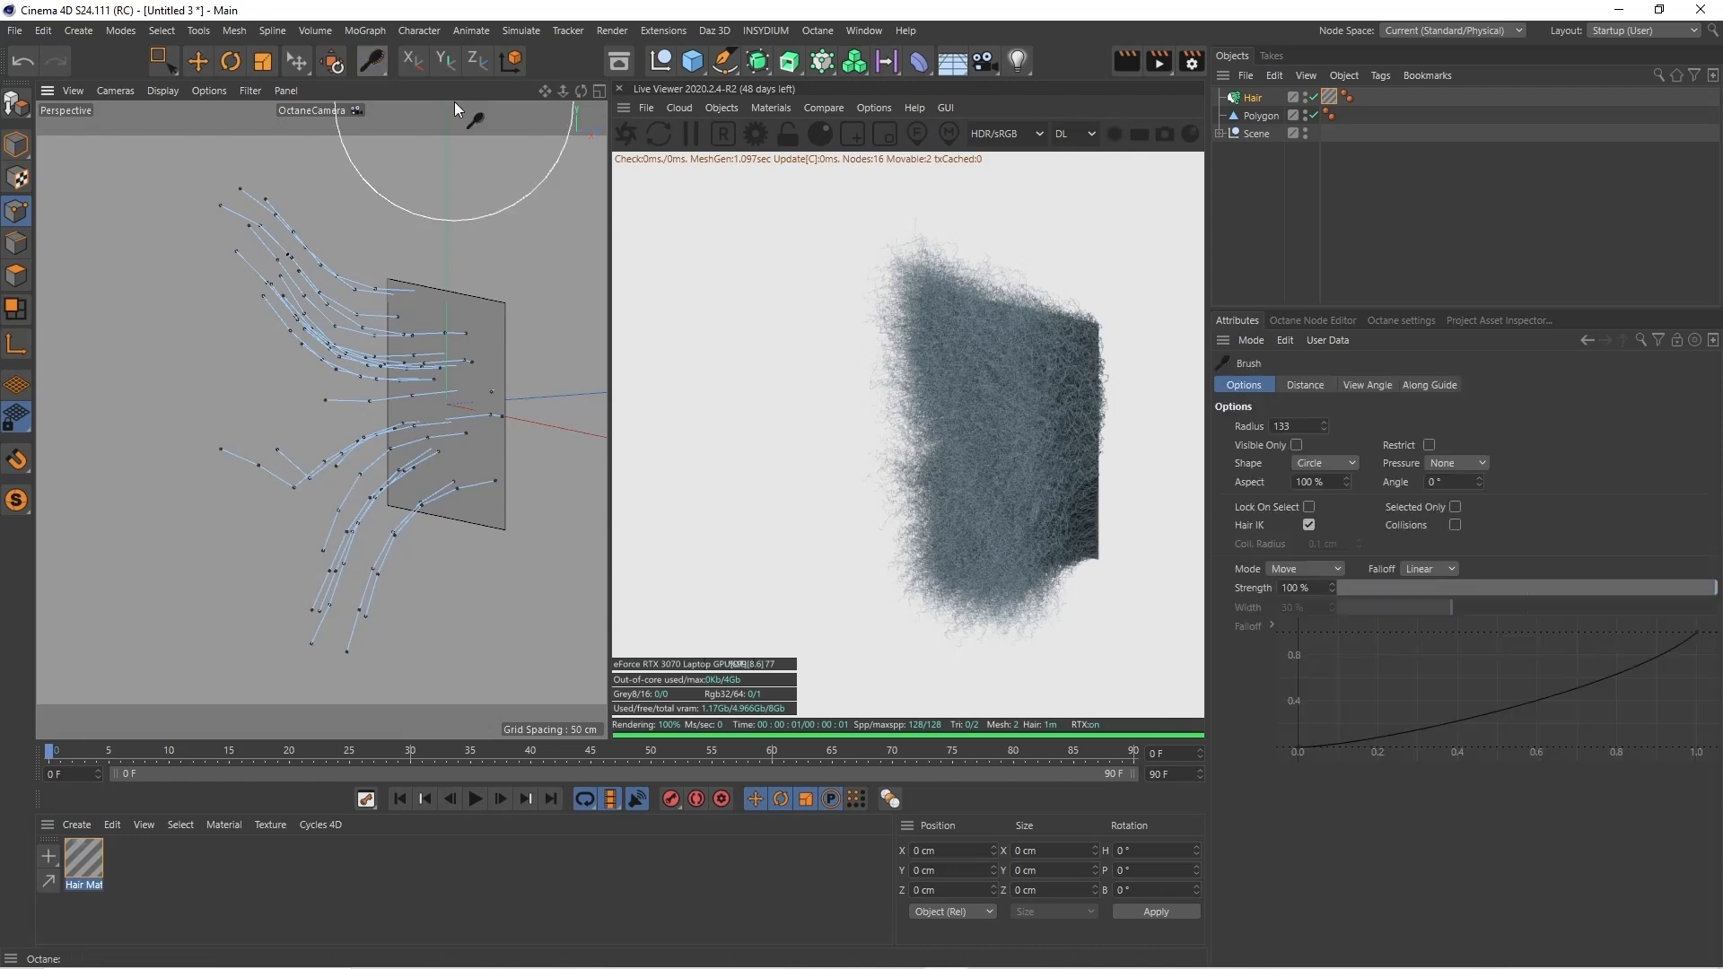
pyautogui.click(1454, 507)
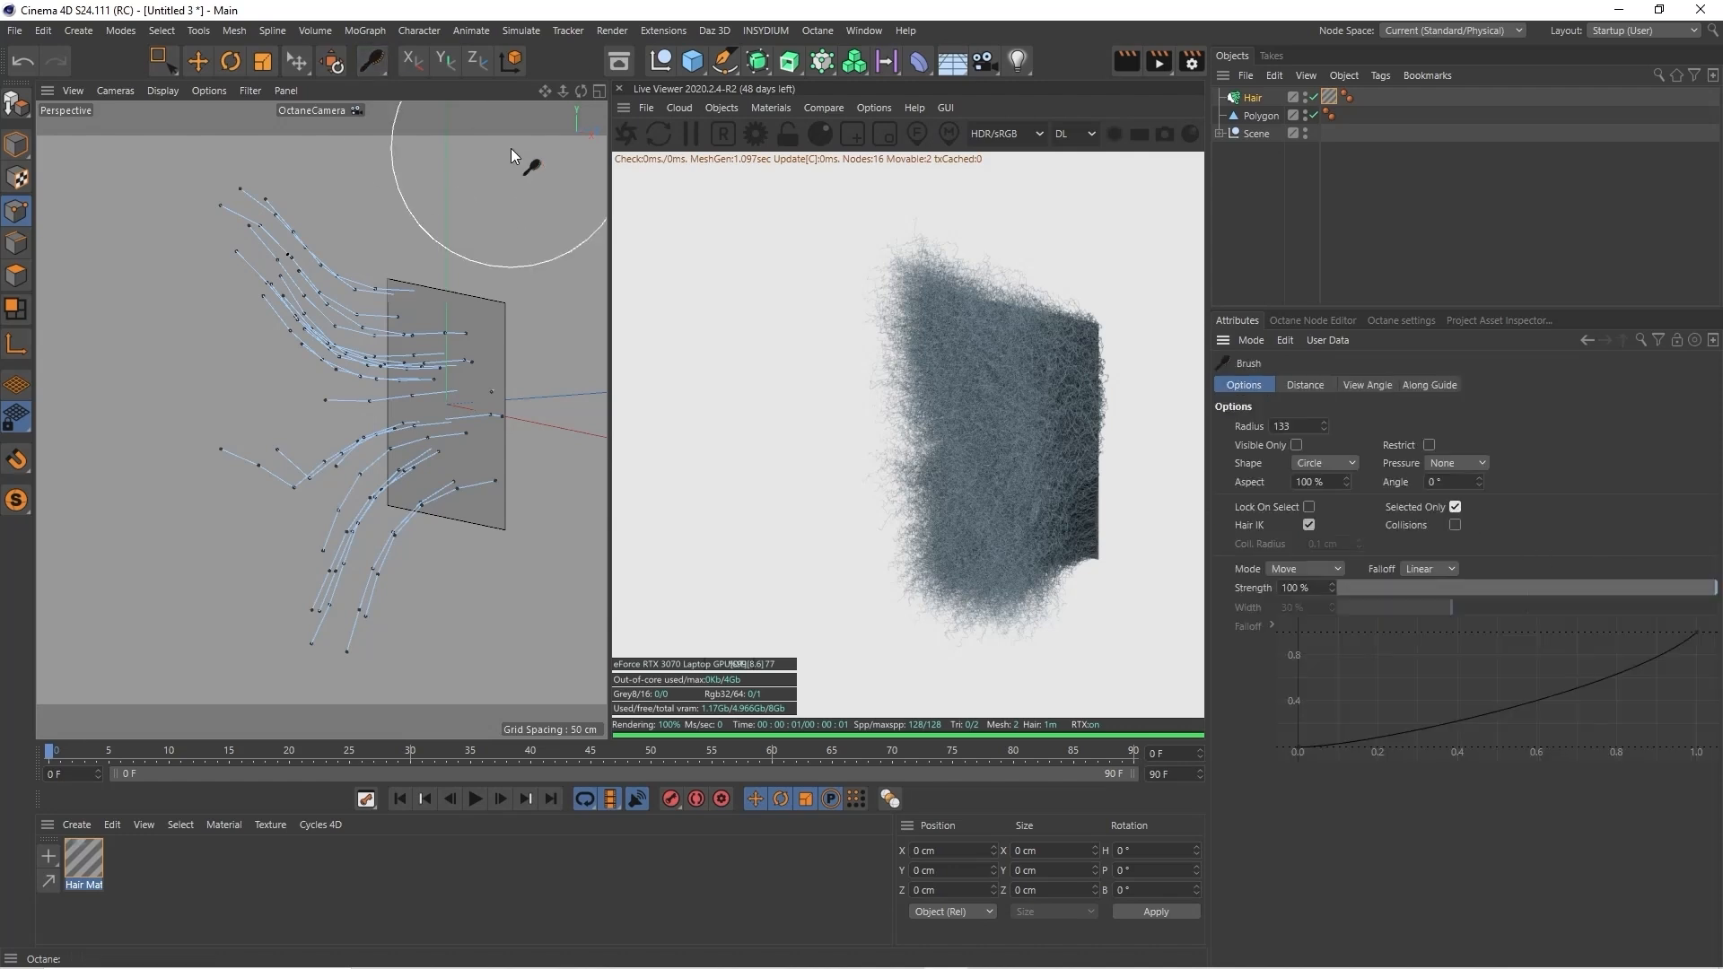
pyautogui.click(159, 60)
pyautogui.moveTo(385, 152); pyautogui.dragTo(109, 457)
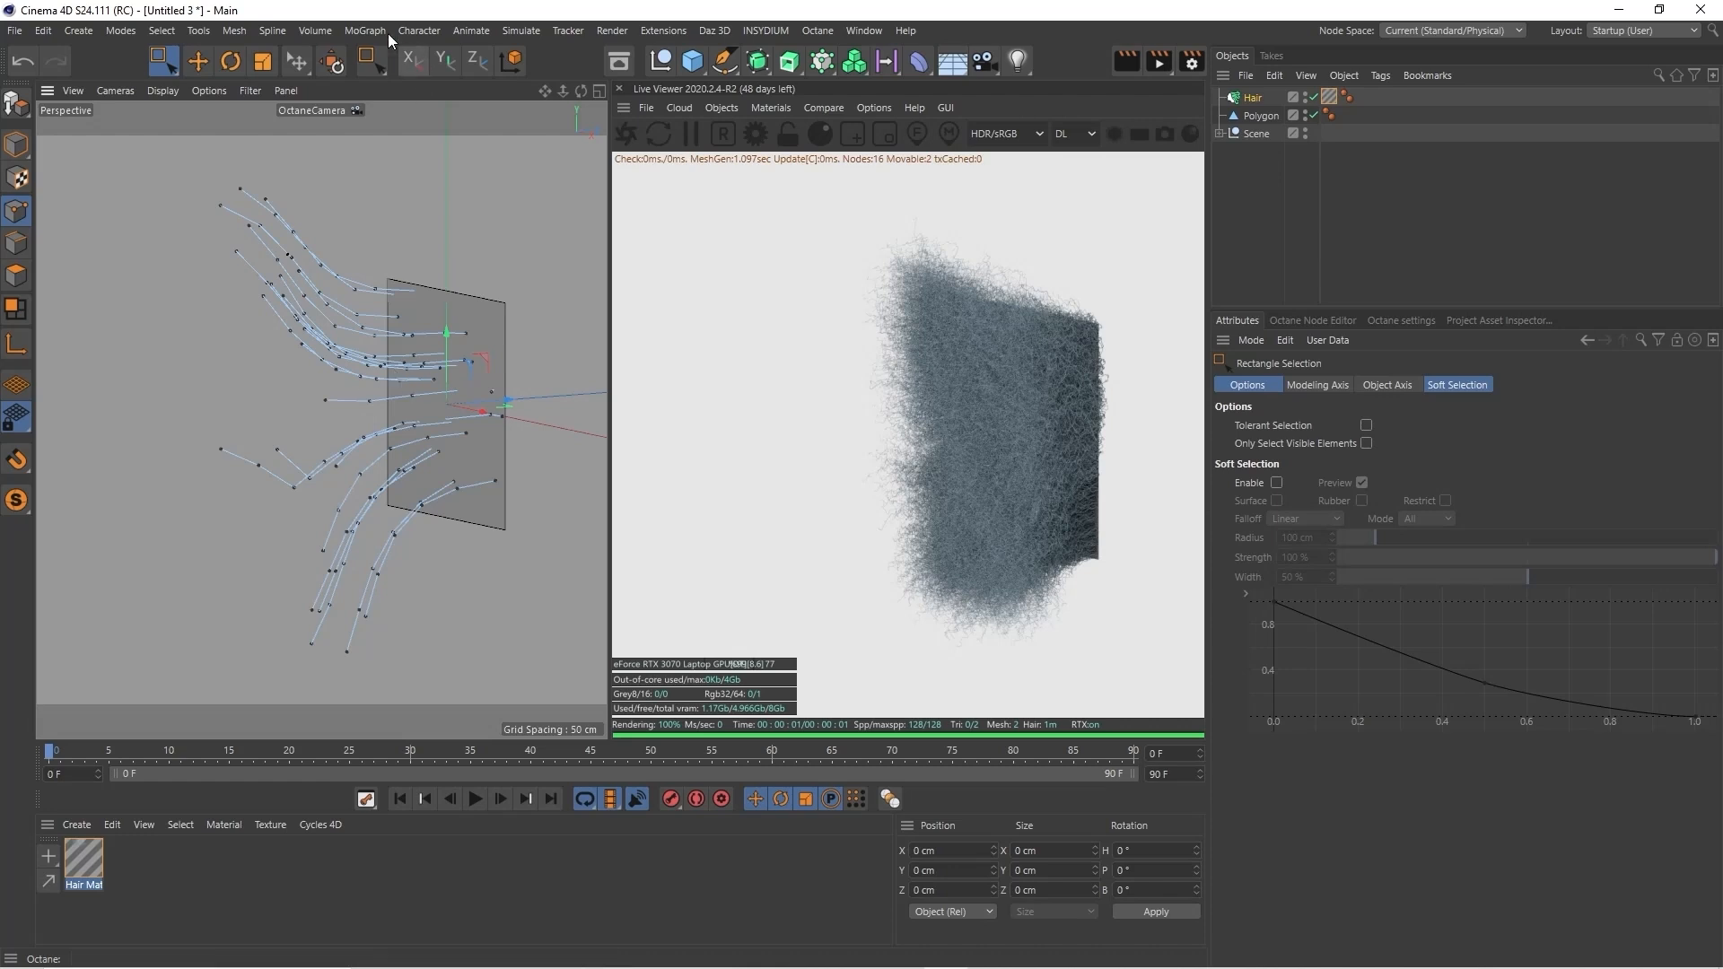
# Activate the hair Live Selection tool, enlarge its radius, and select the outer points of the upper guides
pyautogui.click(523, 32)
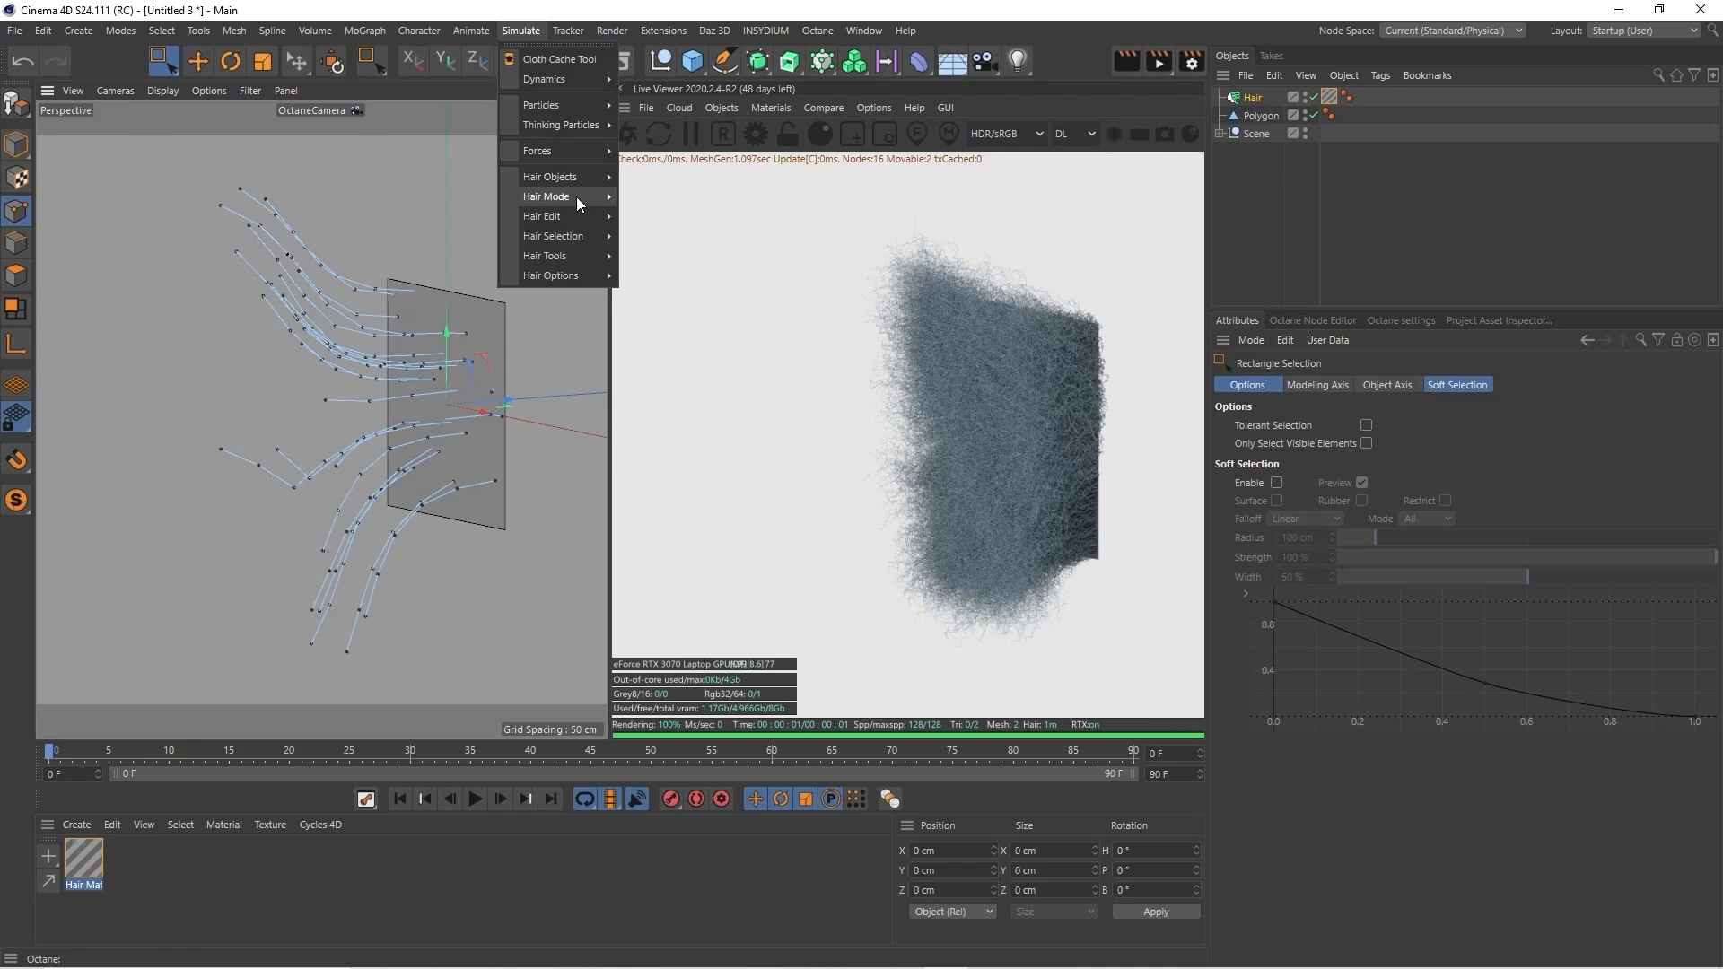
pyautogui.moveTo(583, 238)
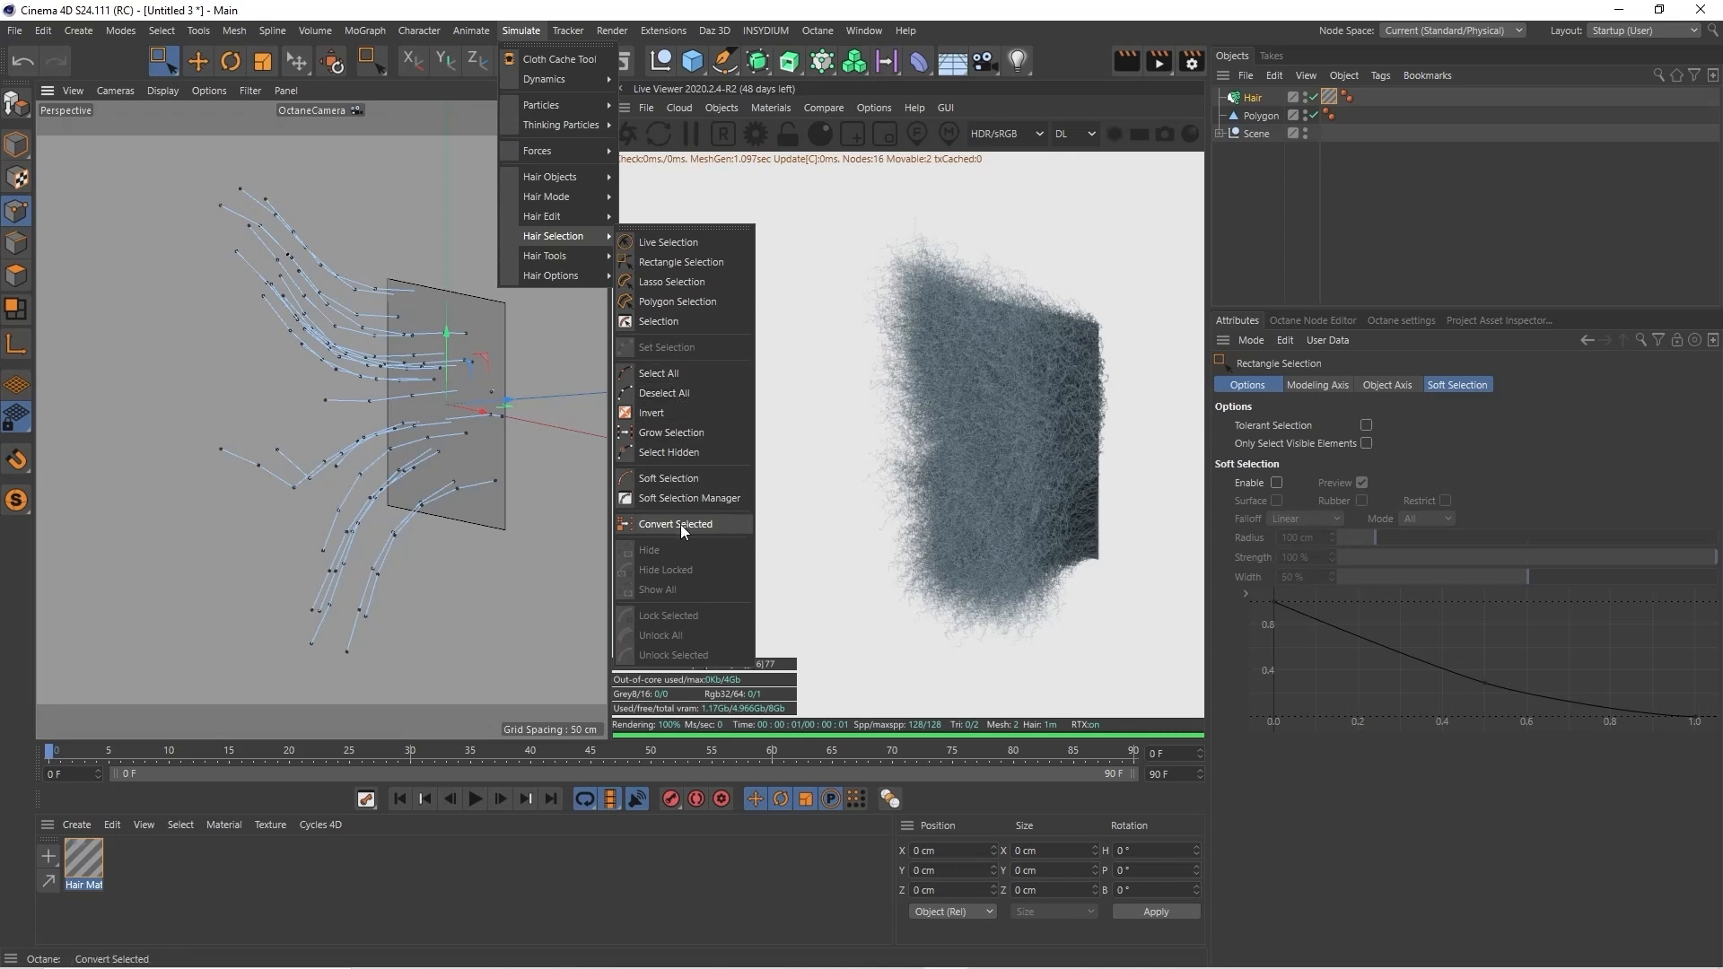
pyautogui.click(653, 244)
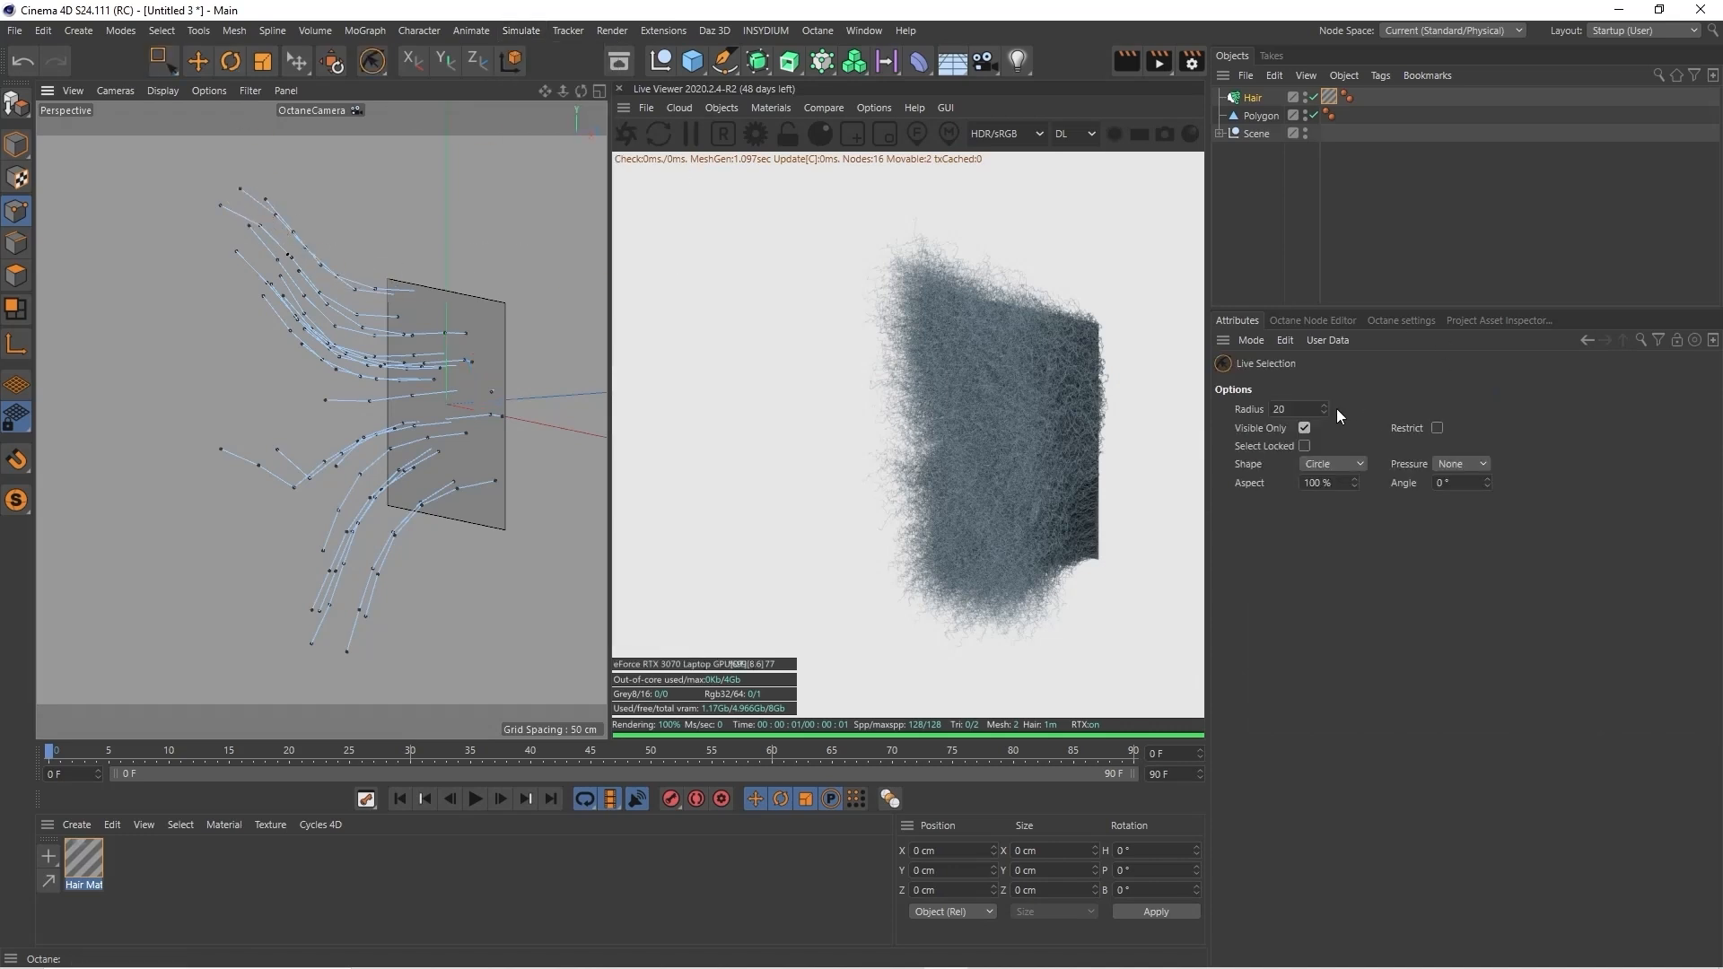
pyautogui.moveTo(1326, 408); pyautogui.dragTo(1327, 377)
pyautogui.moveTo(244, 197)
pyautogui.mouseDown()
pyautogui.moveTo(342, 314)
pyautogui.moveTo(323, 252)
pyautogui.mouseUp()
# Return to the hair Brush tool and sweep the selected upper guides upward and toward the polygon
pyautogui.moveTo(363, 66); pyautogui.dragTo(422, 146)
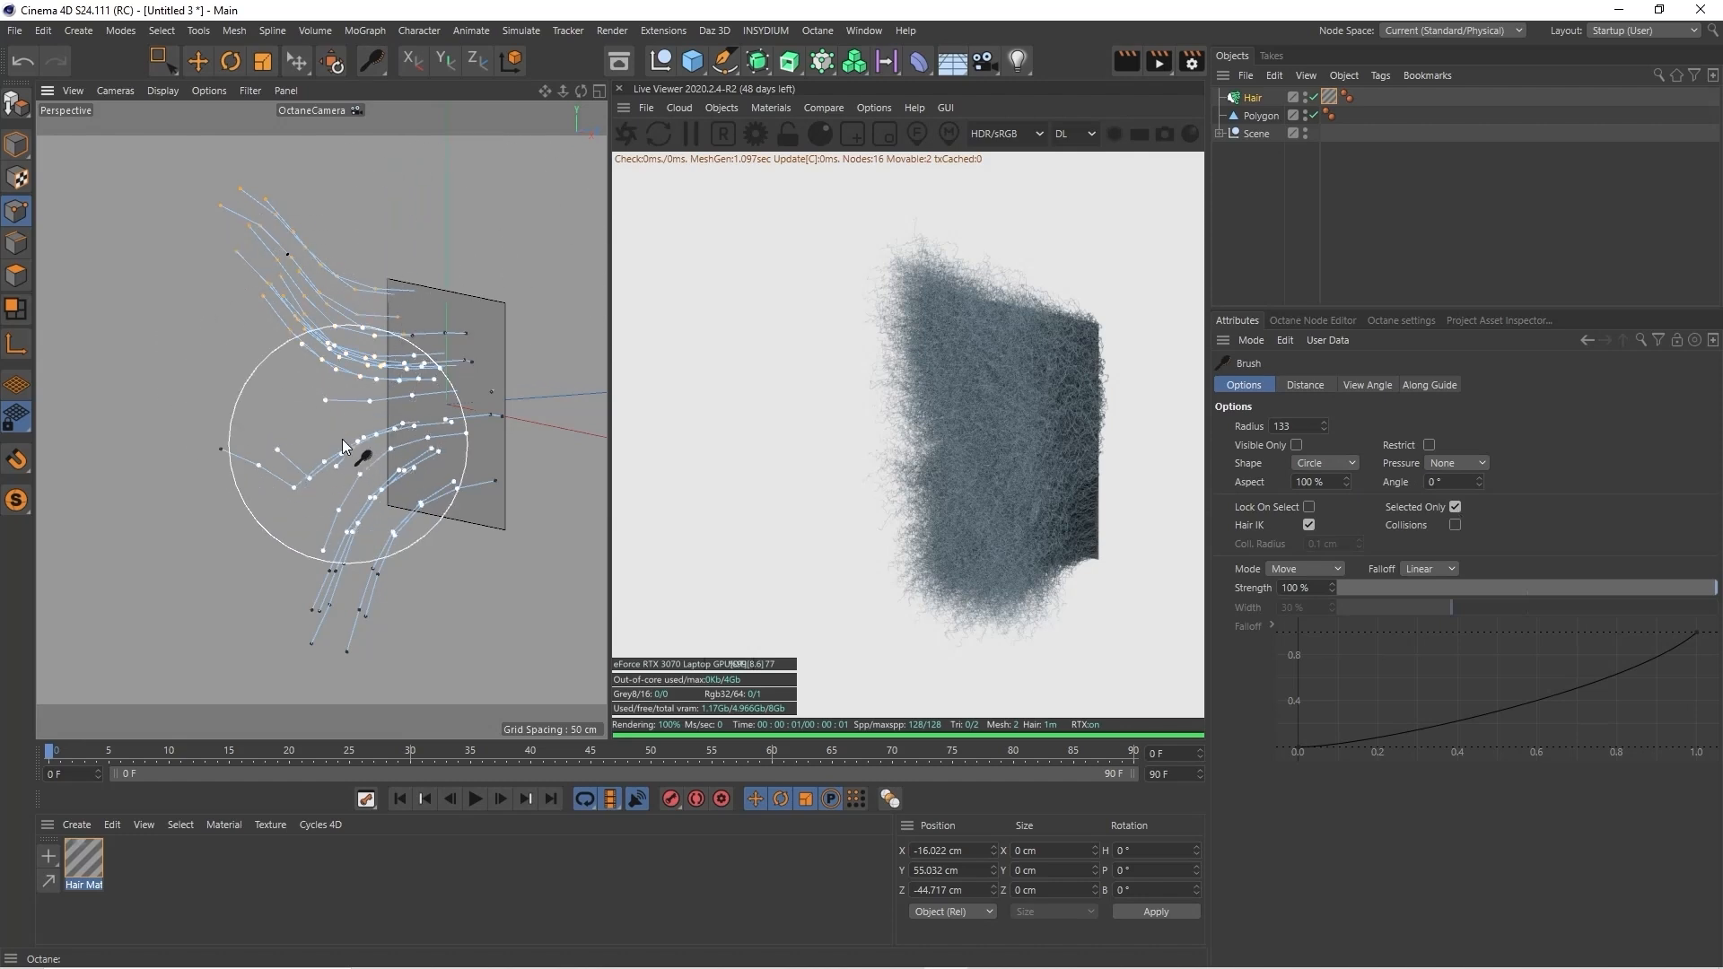
pyautogui.moveTo(324, 416); pyautogui.dragTo(304, 361)
pyautogui.moveTo(282, 282); pyautogui.dragTo(271, 222)
pyautogui.moveTo(328, 166)
pyautogui.mouseDown()
pyautogui.moveTo(347, 164)
pyautogui.moveTo(477, 413)
pyautogui.moveTo(352, 171)
pyautogui.mouseUp()
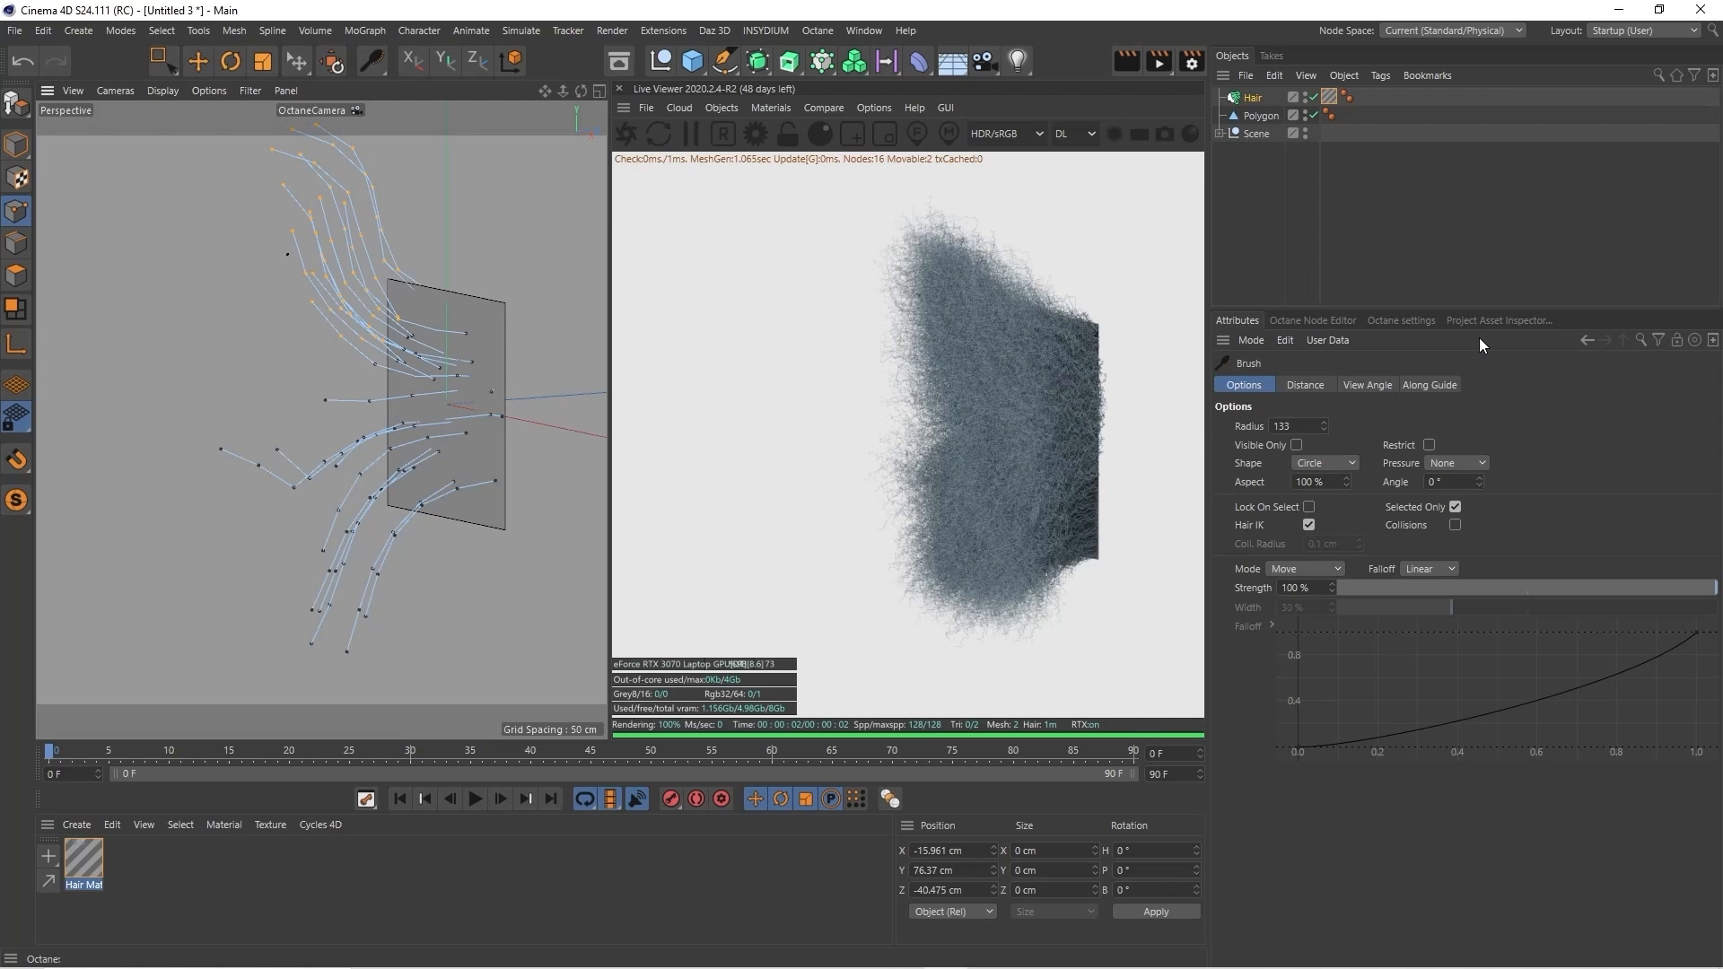
pyautogui.click(1256, 98)
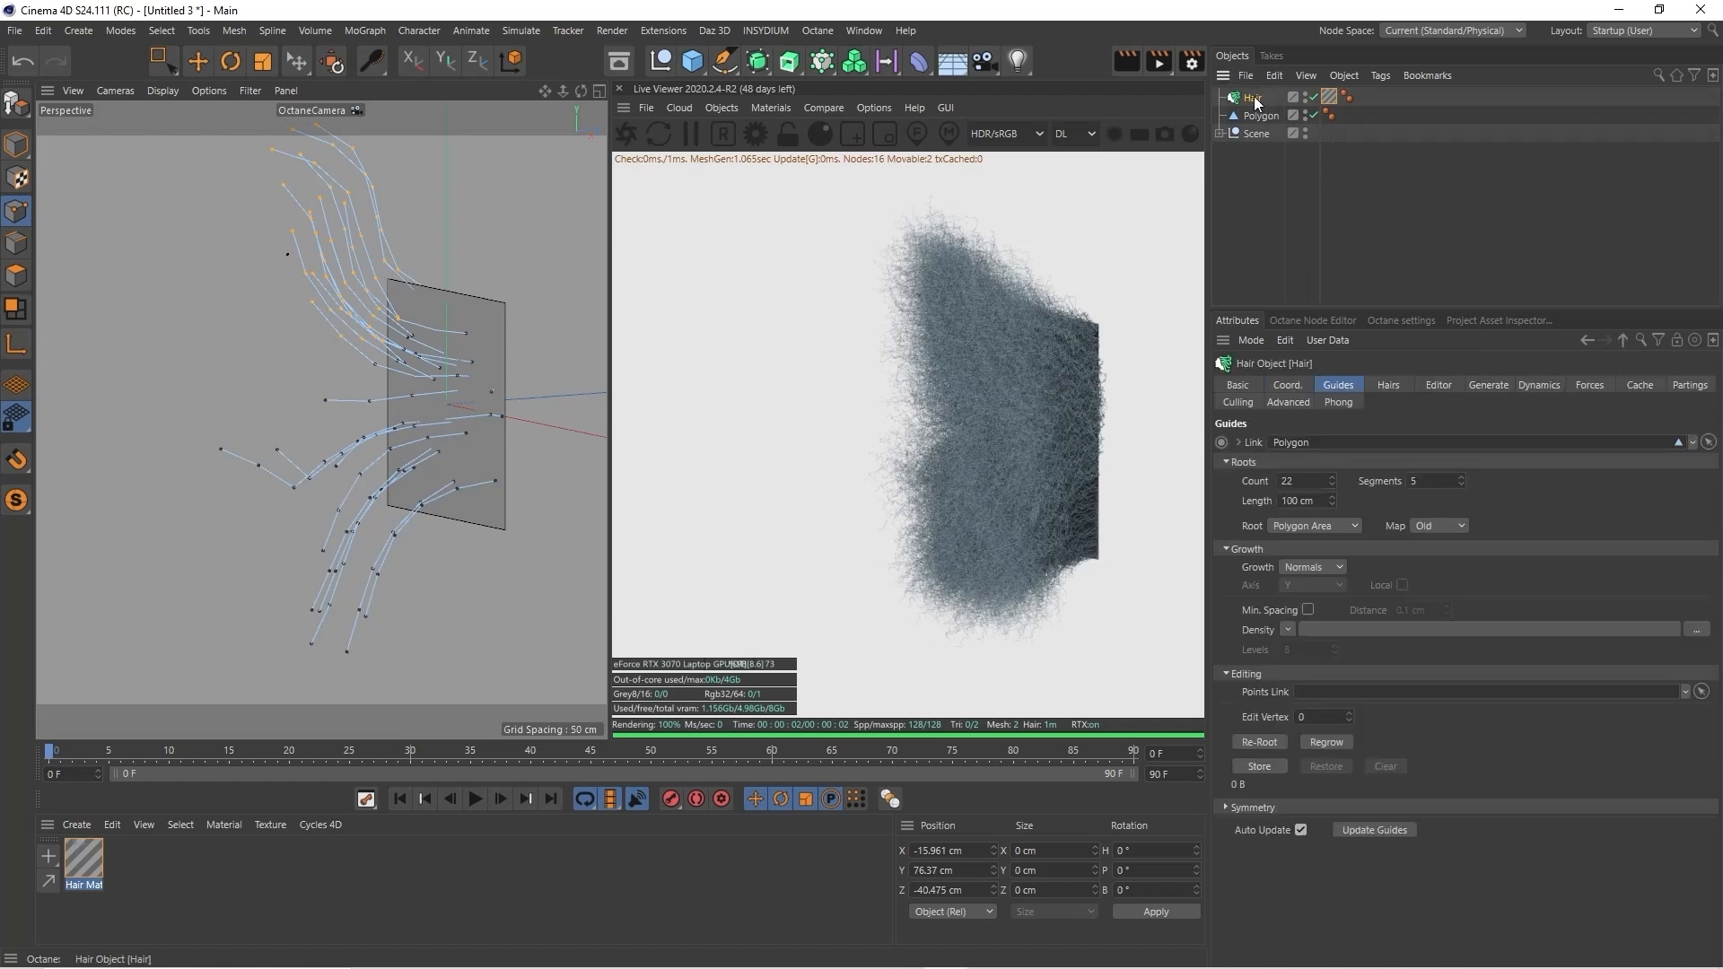
pyautogui.click(1390, 386)
pyautogui.click(1340, 387)
pyautogui.moveTo(544, 88); pyautogui.dragTo(531, 129)
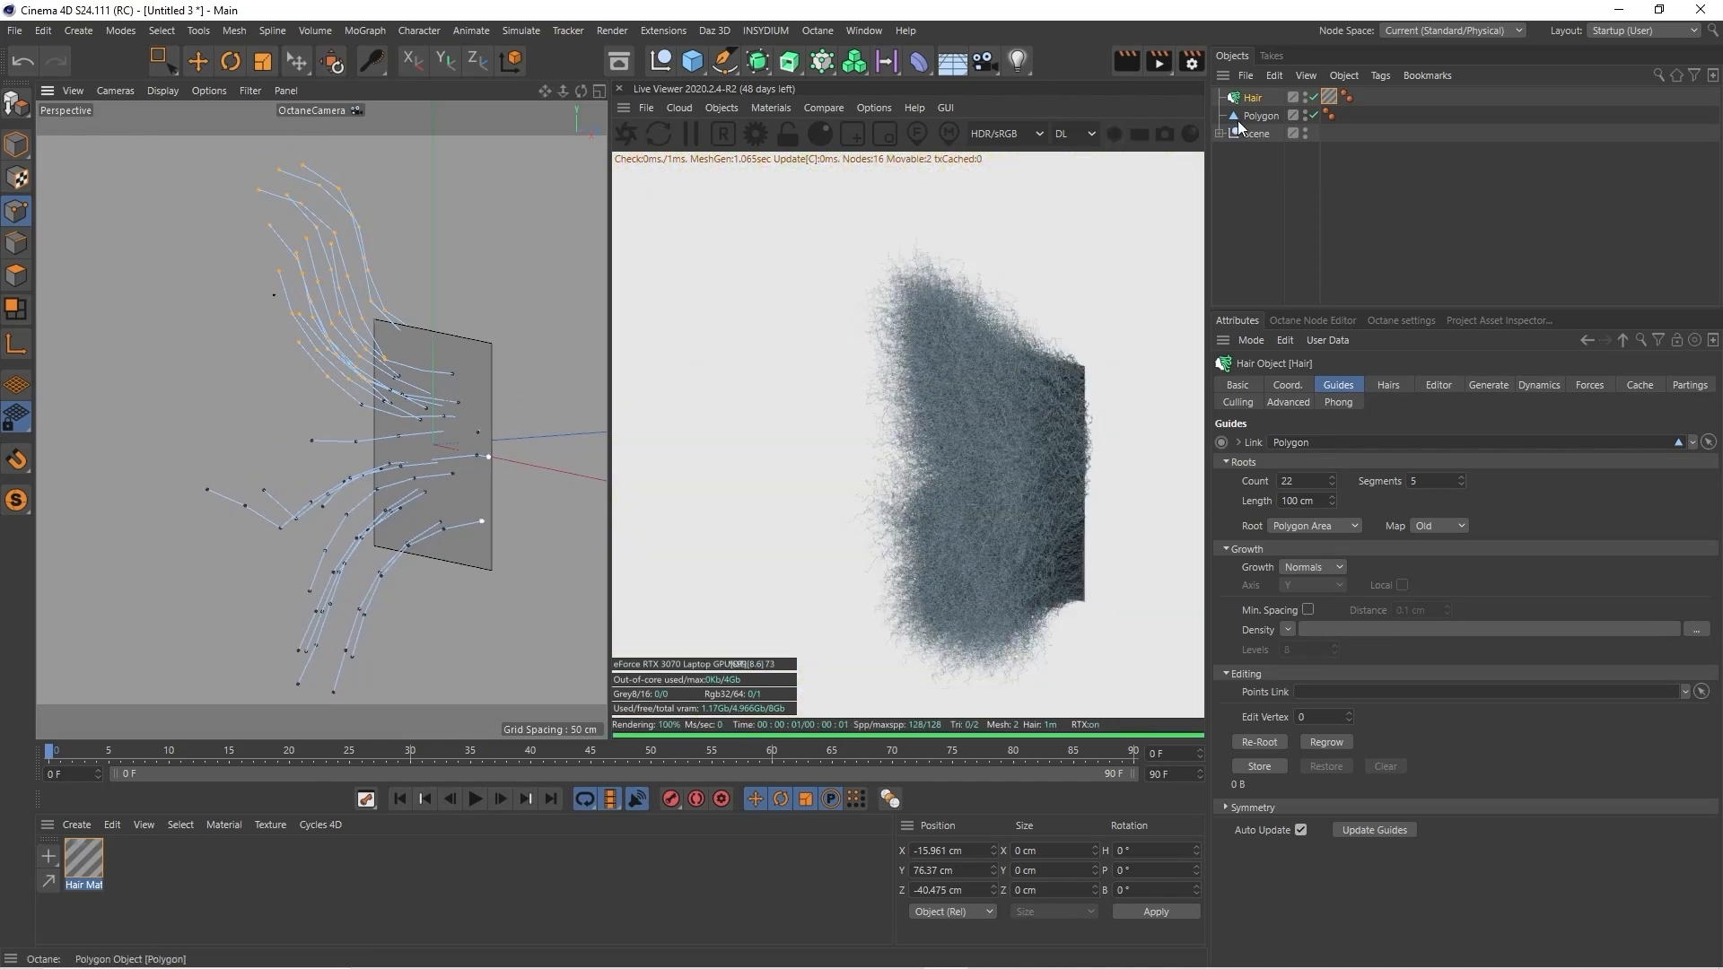
# Activate the hair Cut tool and deselect all hair guides
pyautogui.click(513, 32)
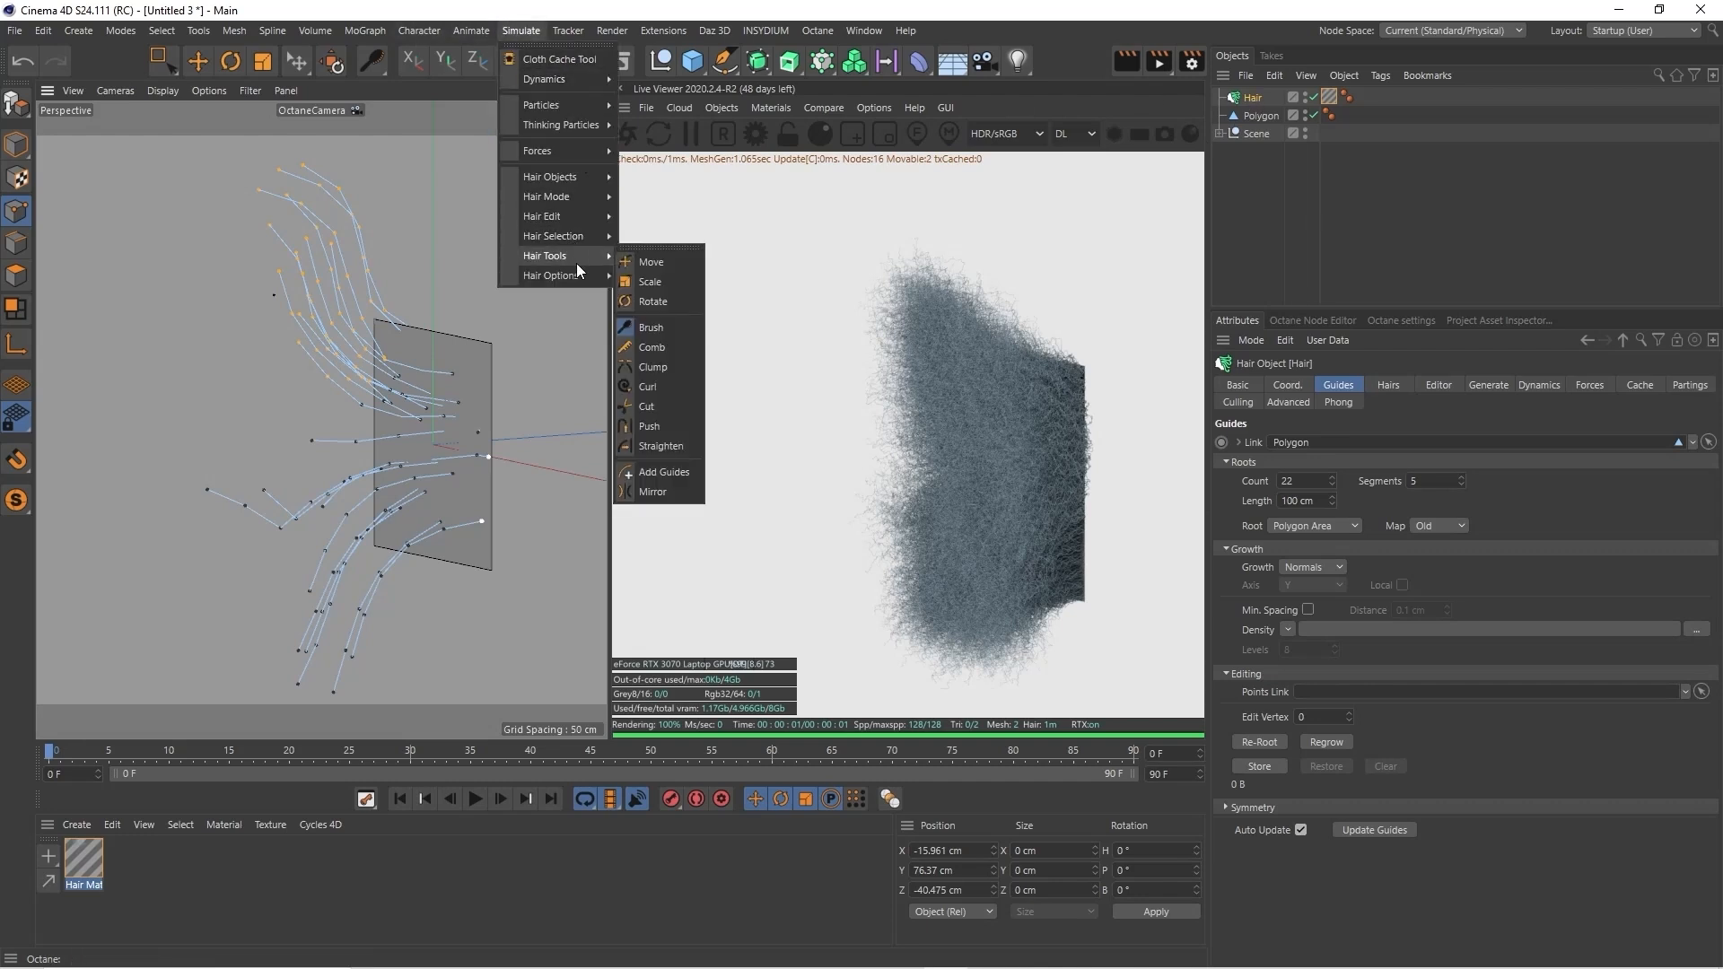
pyautogui.click(660, 410)
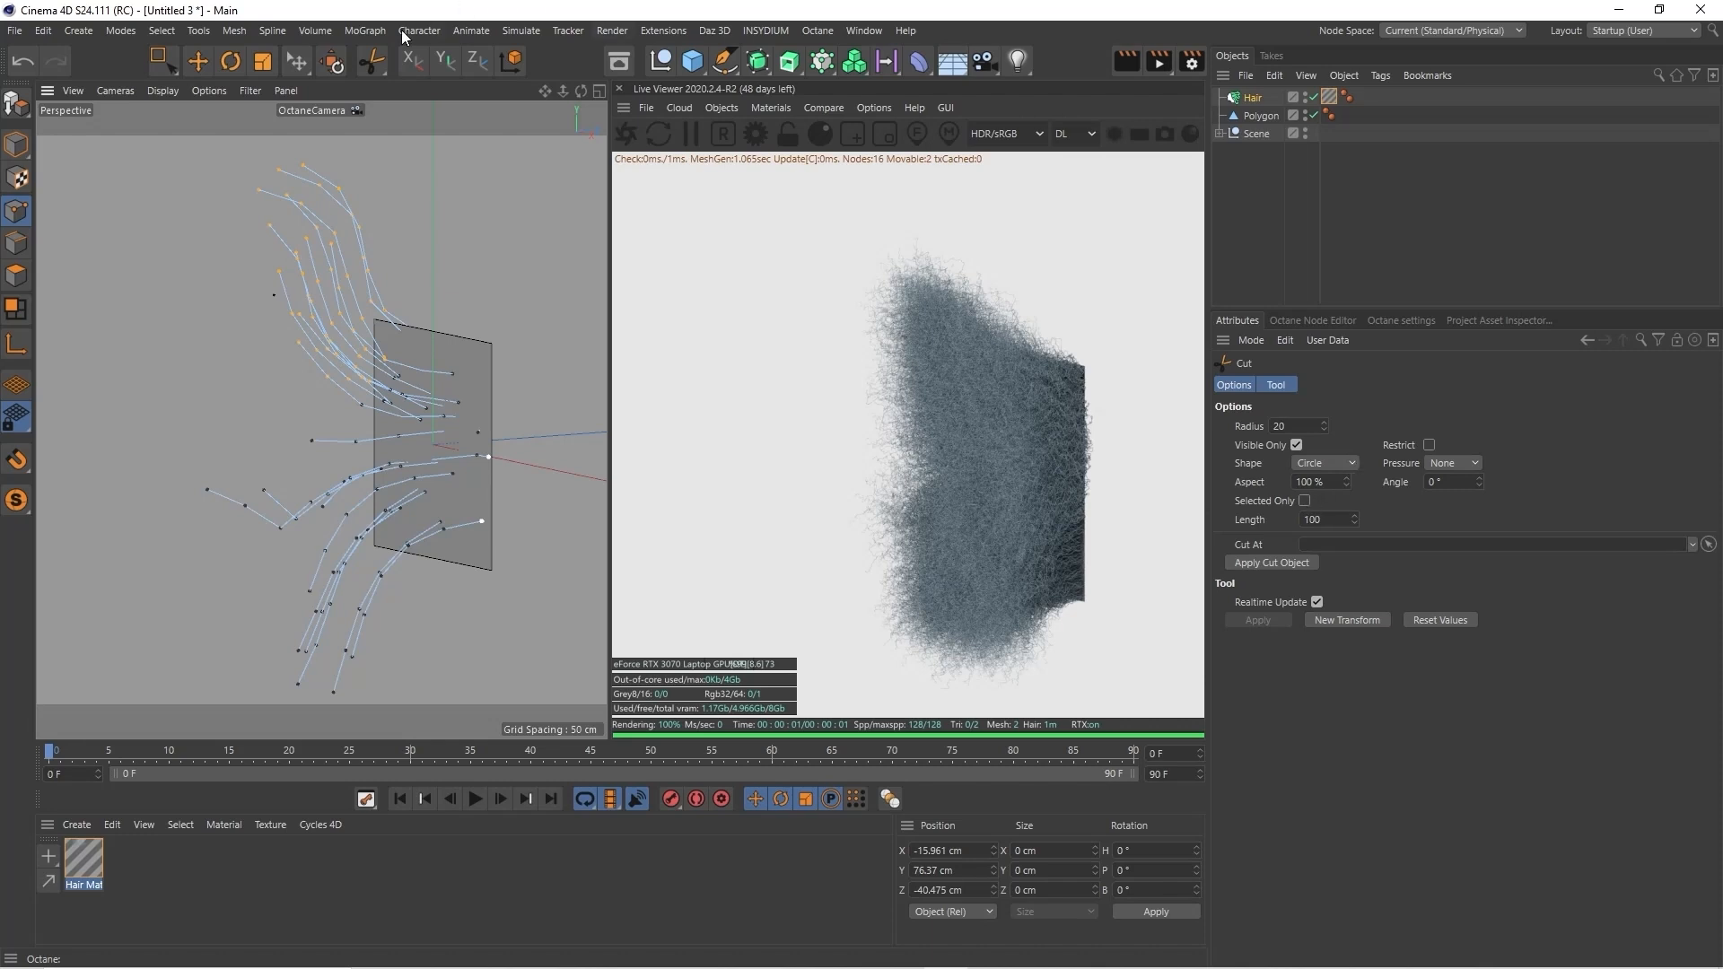
pyautogui.click(522, 31)
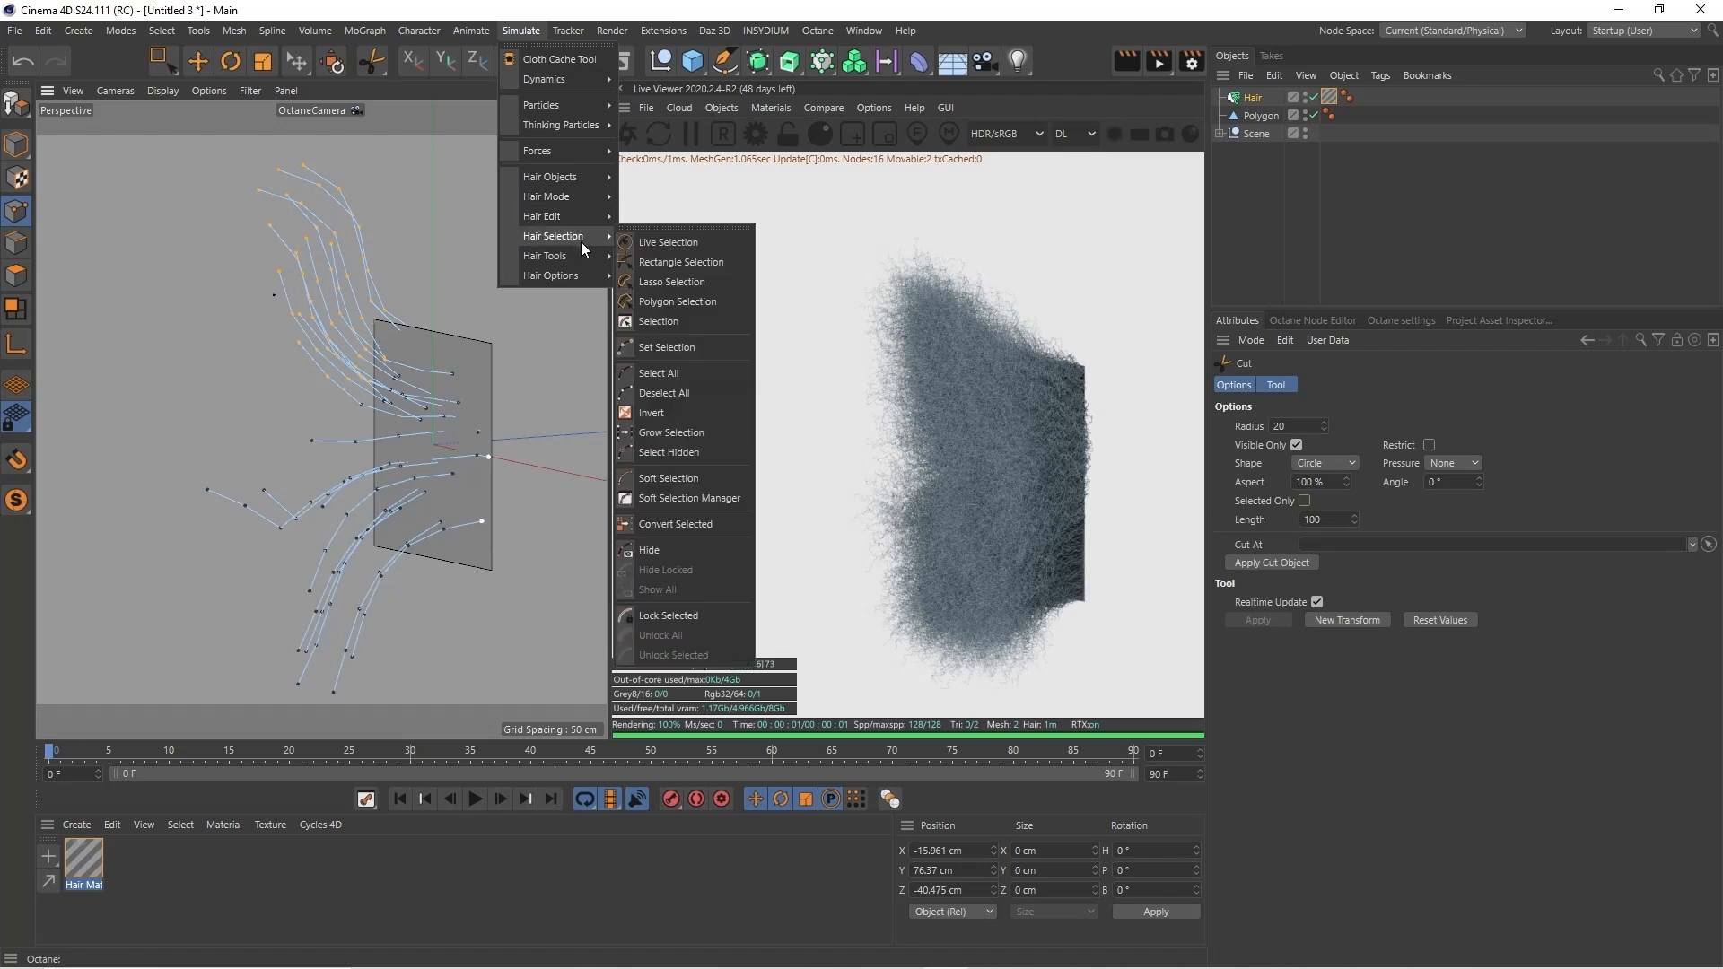
pyautogui.click(669, 390)
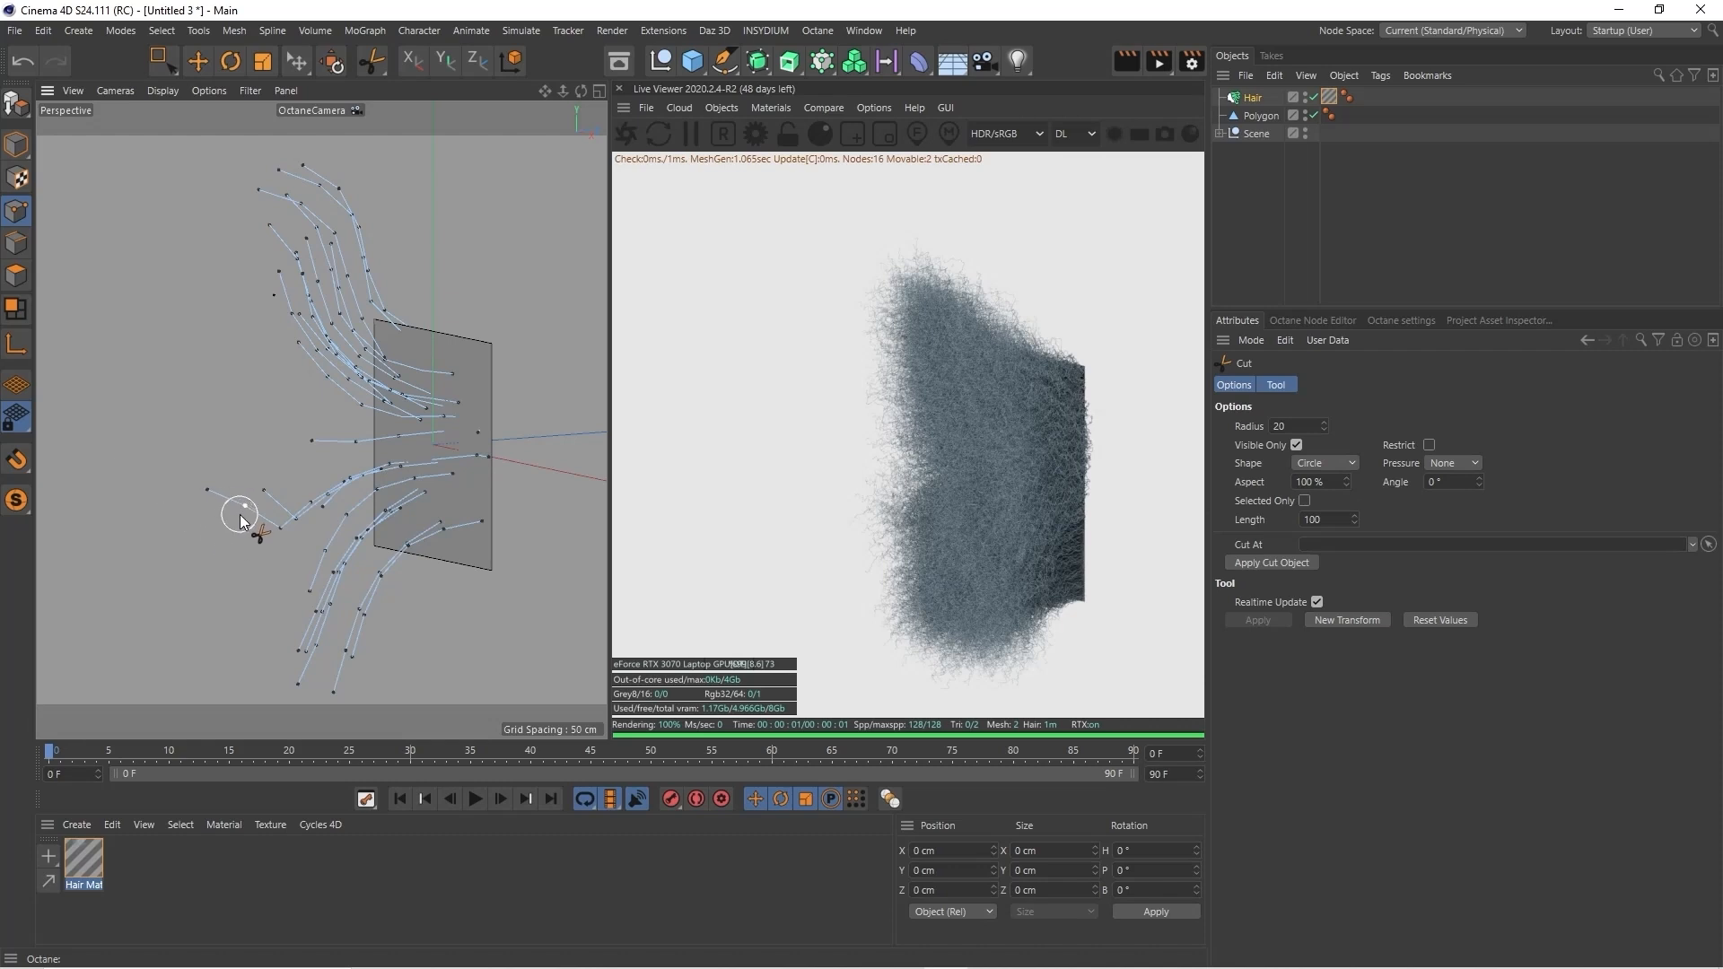
# Trim the middle guides short and cut the tips off the upper and lower guides with the Cut tool
pyautogui.moveTo(244, 503); pyautogui.dragTo(222, 548)
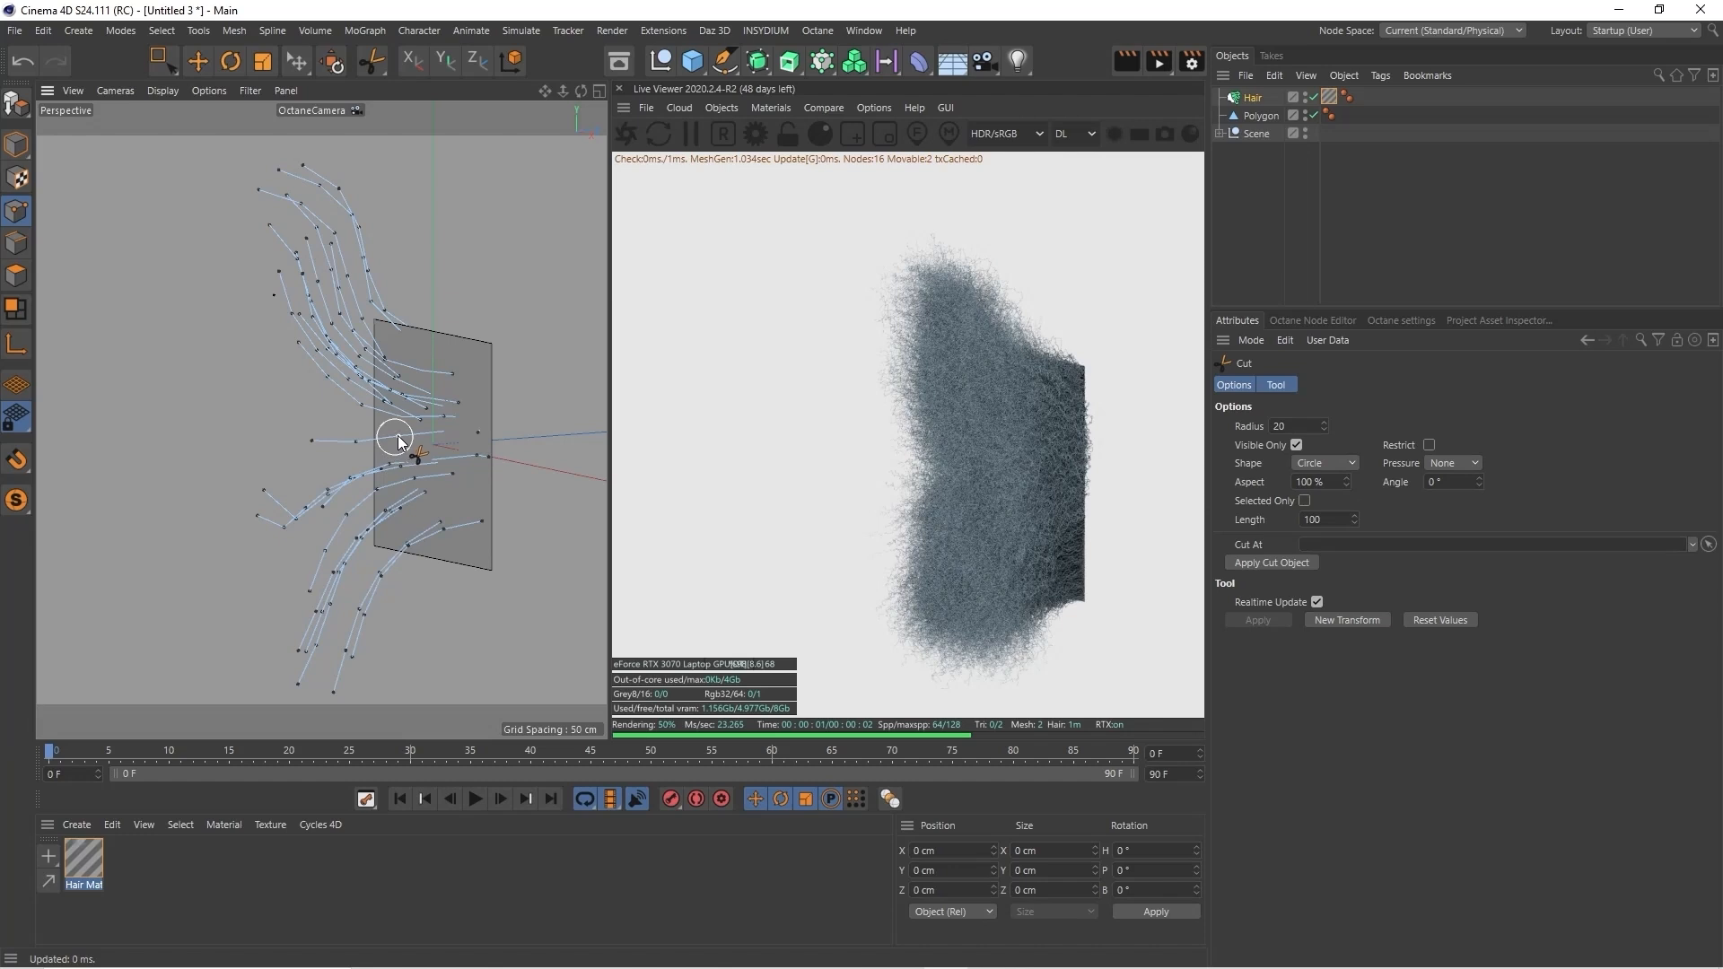
pyautogui.click(377, 456)
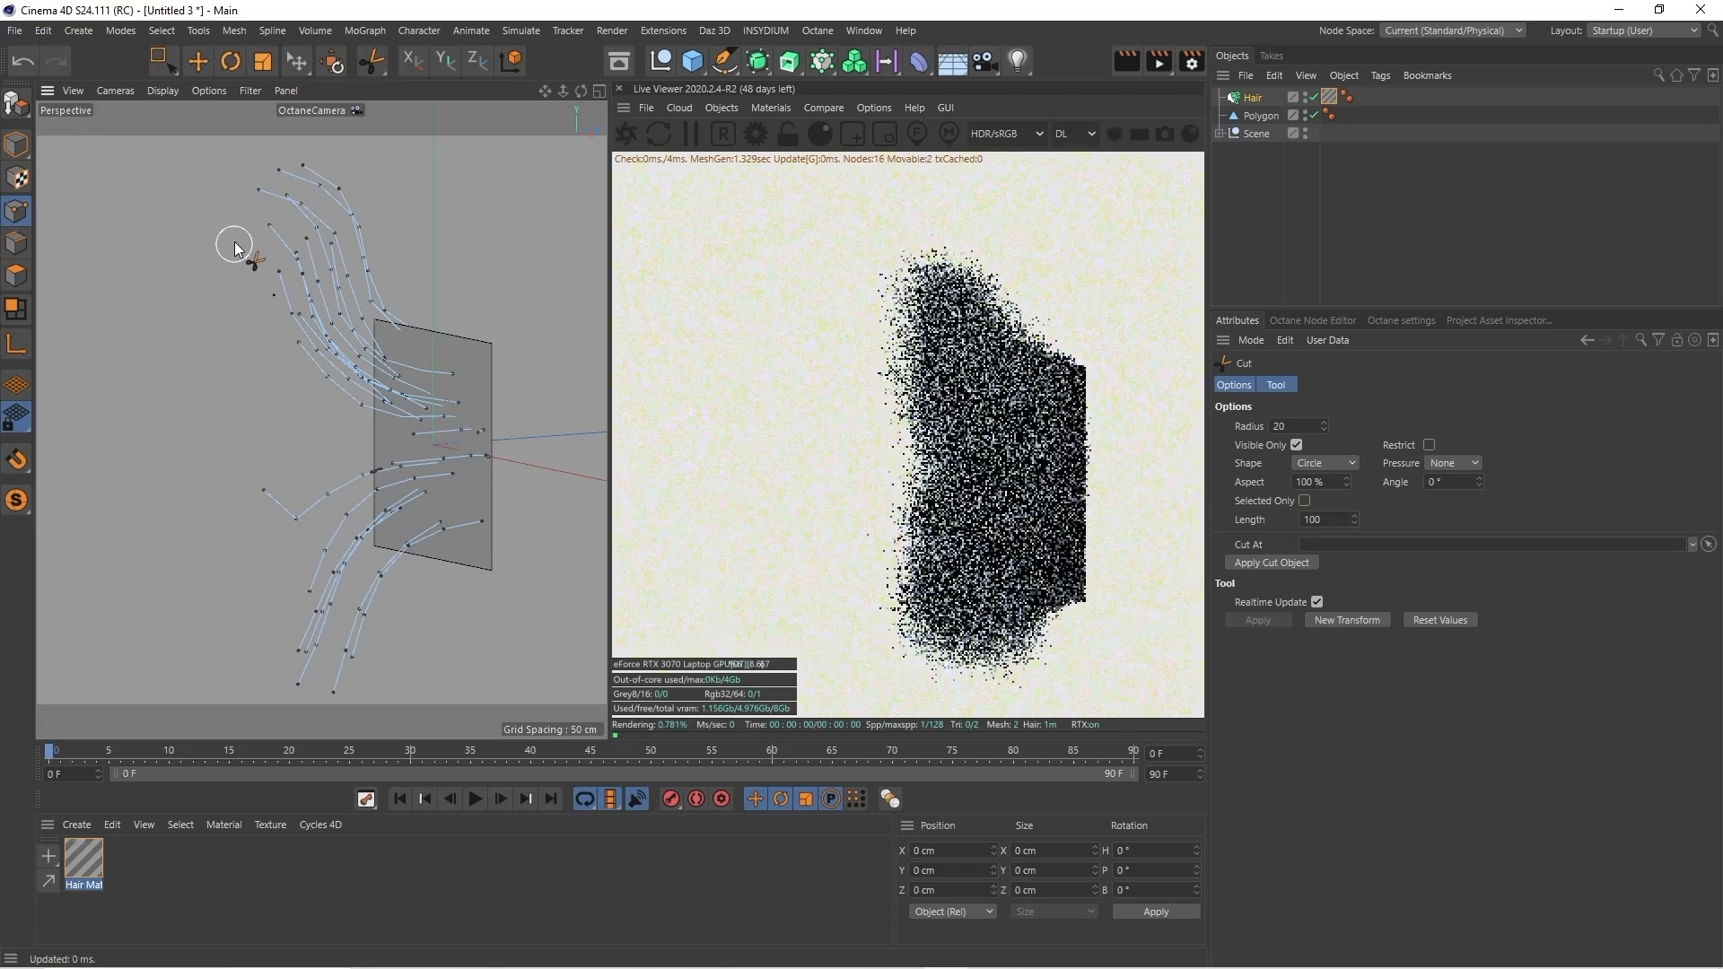
pyautogui.moveTo(271, 181); pyautogui.dragTo(287, 191)
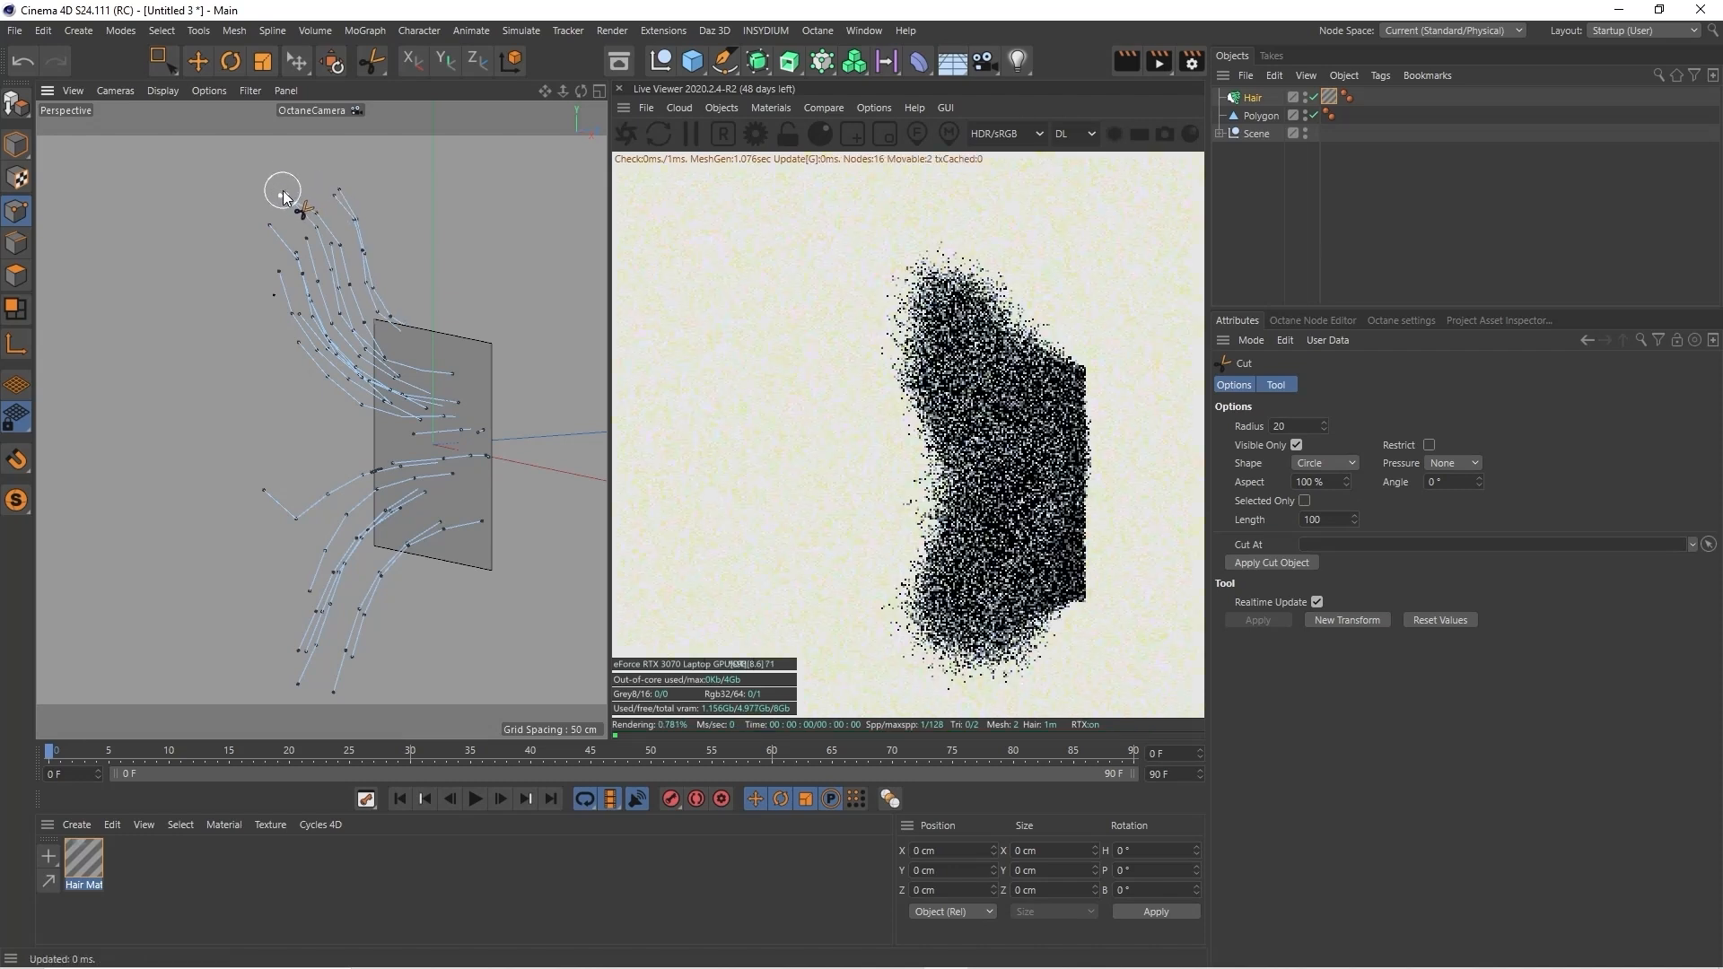
pyautogui.click(283, 191)
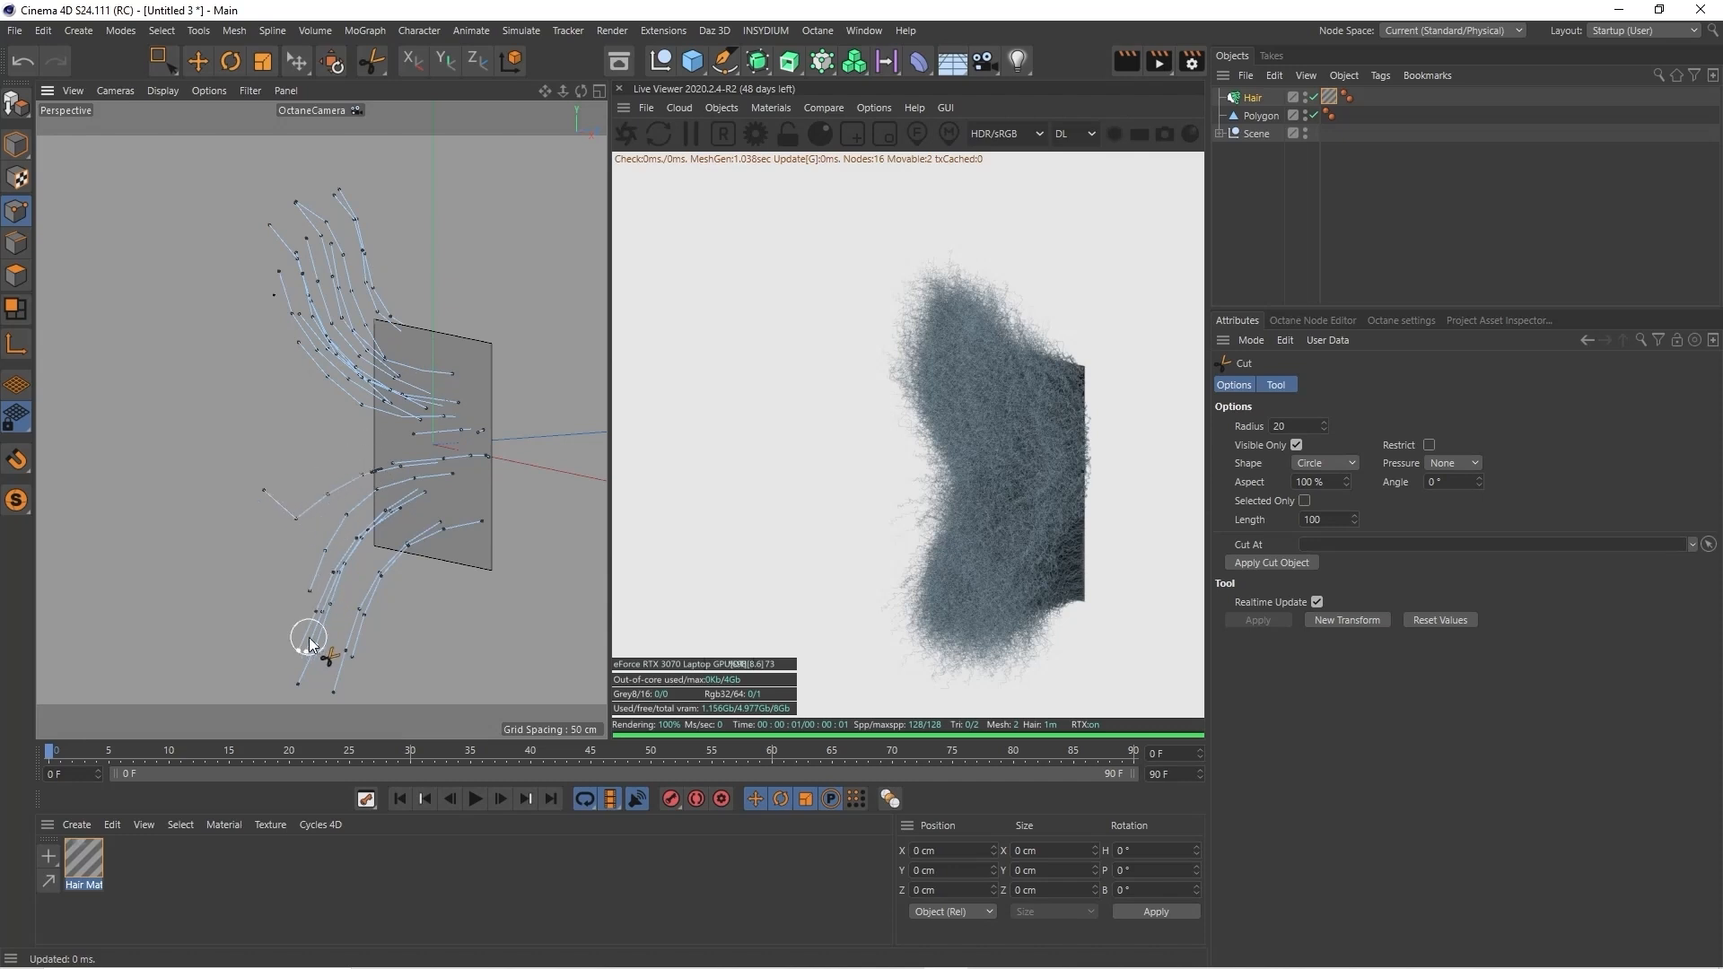
pyautogui.moveTo(292, 685); pyautogui.dragTo(339, 596)
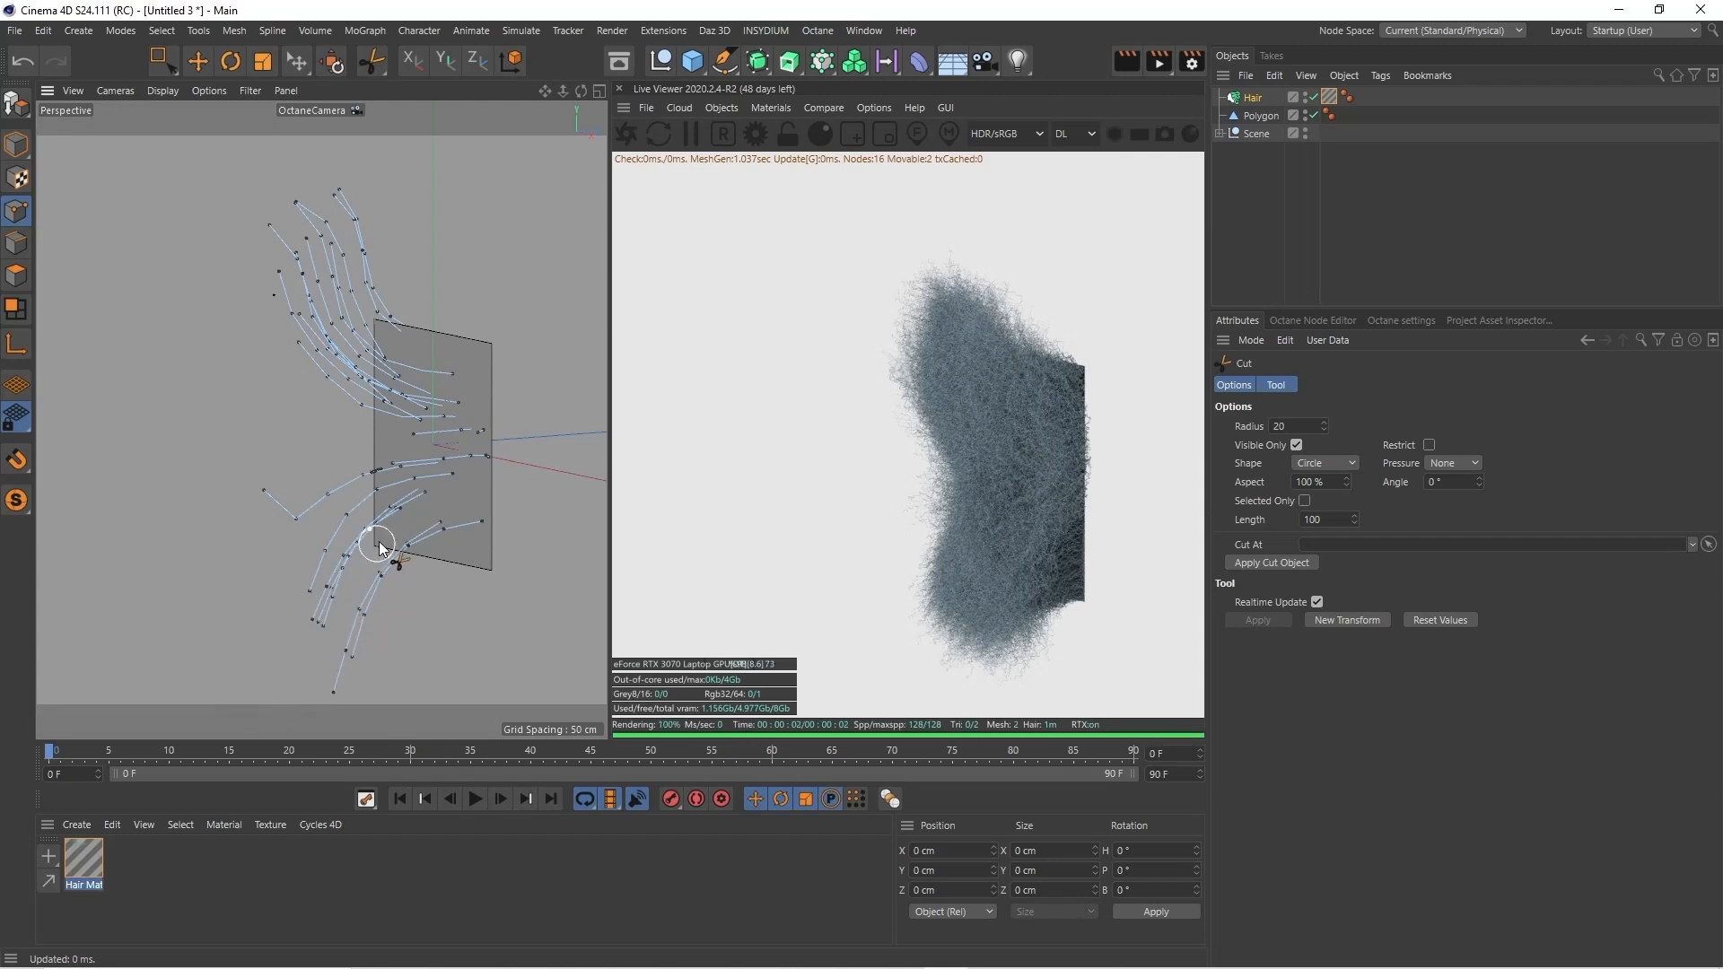
pyautogui.moveTo(546, 92); pyautogui.dragTo(533, 72)
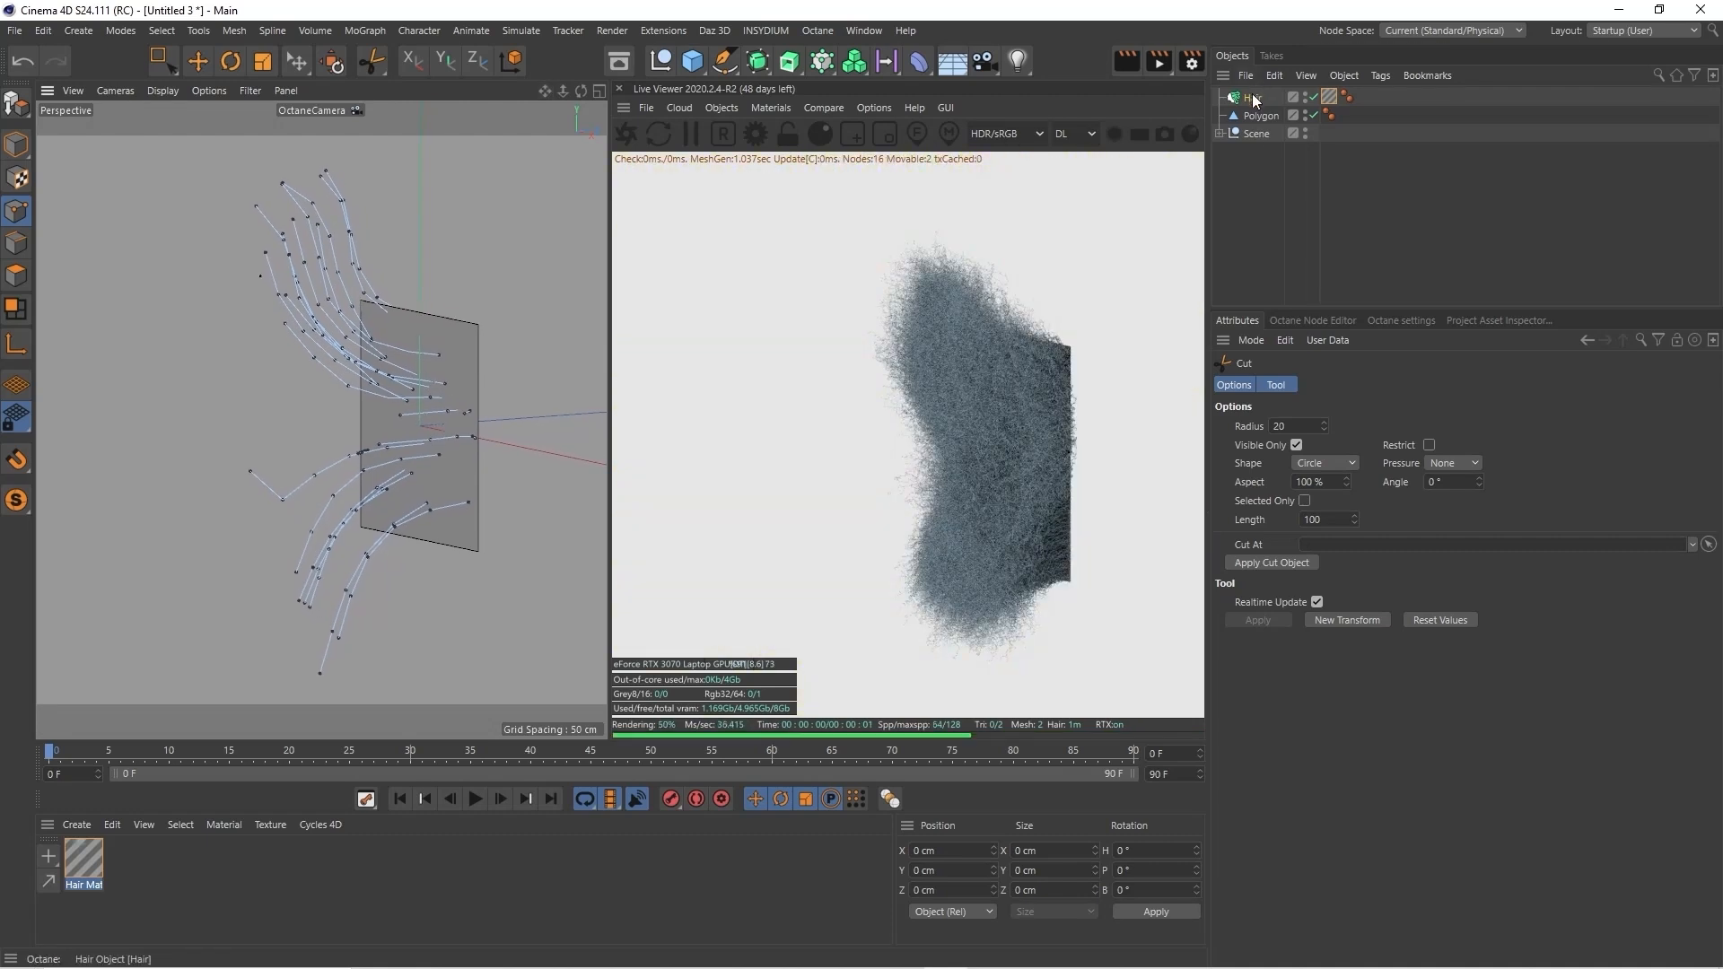
# Activate the hair Curl tool and review its Curling curves and Tool settings
pyautogui.click(1252, 97)
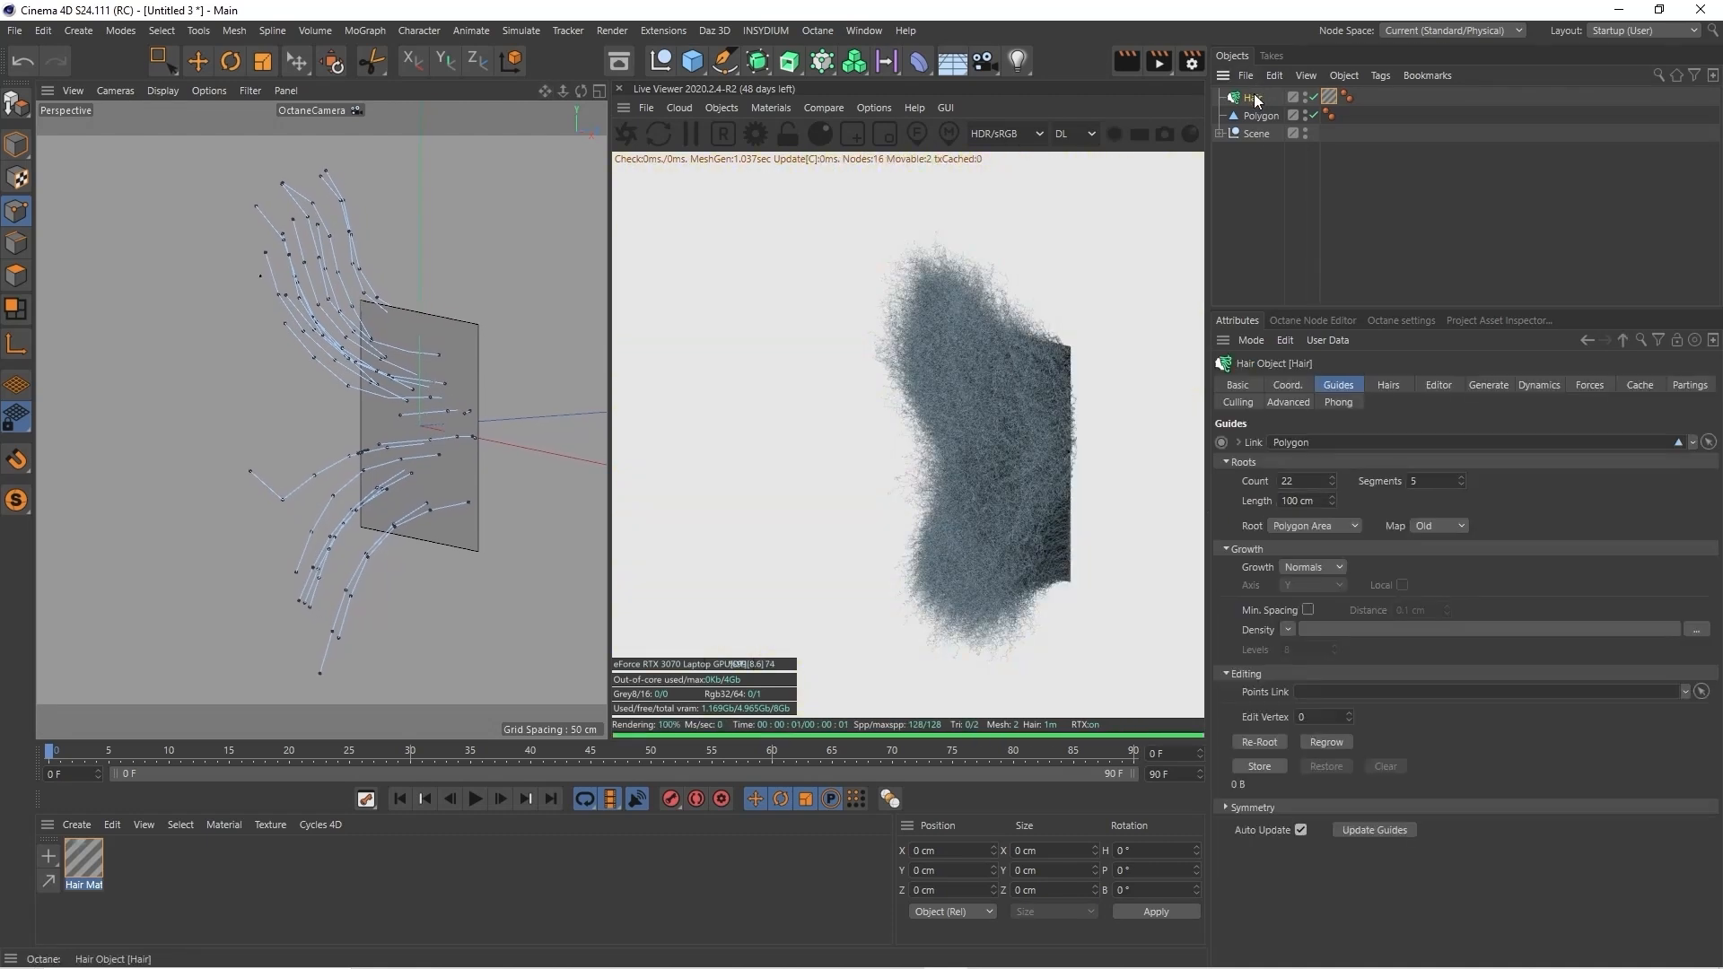
pyautogui.click(1329, 96)
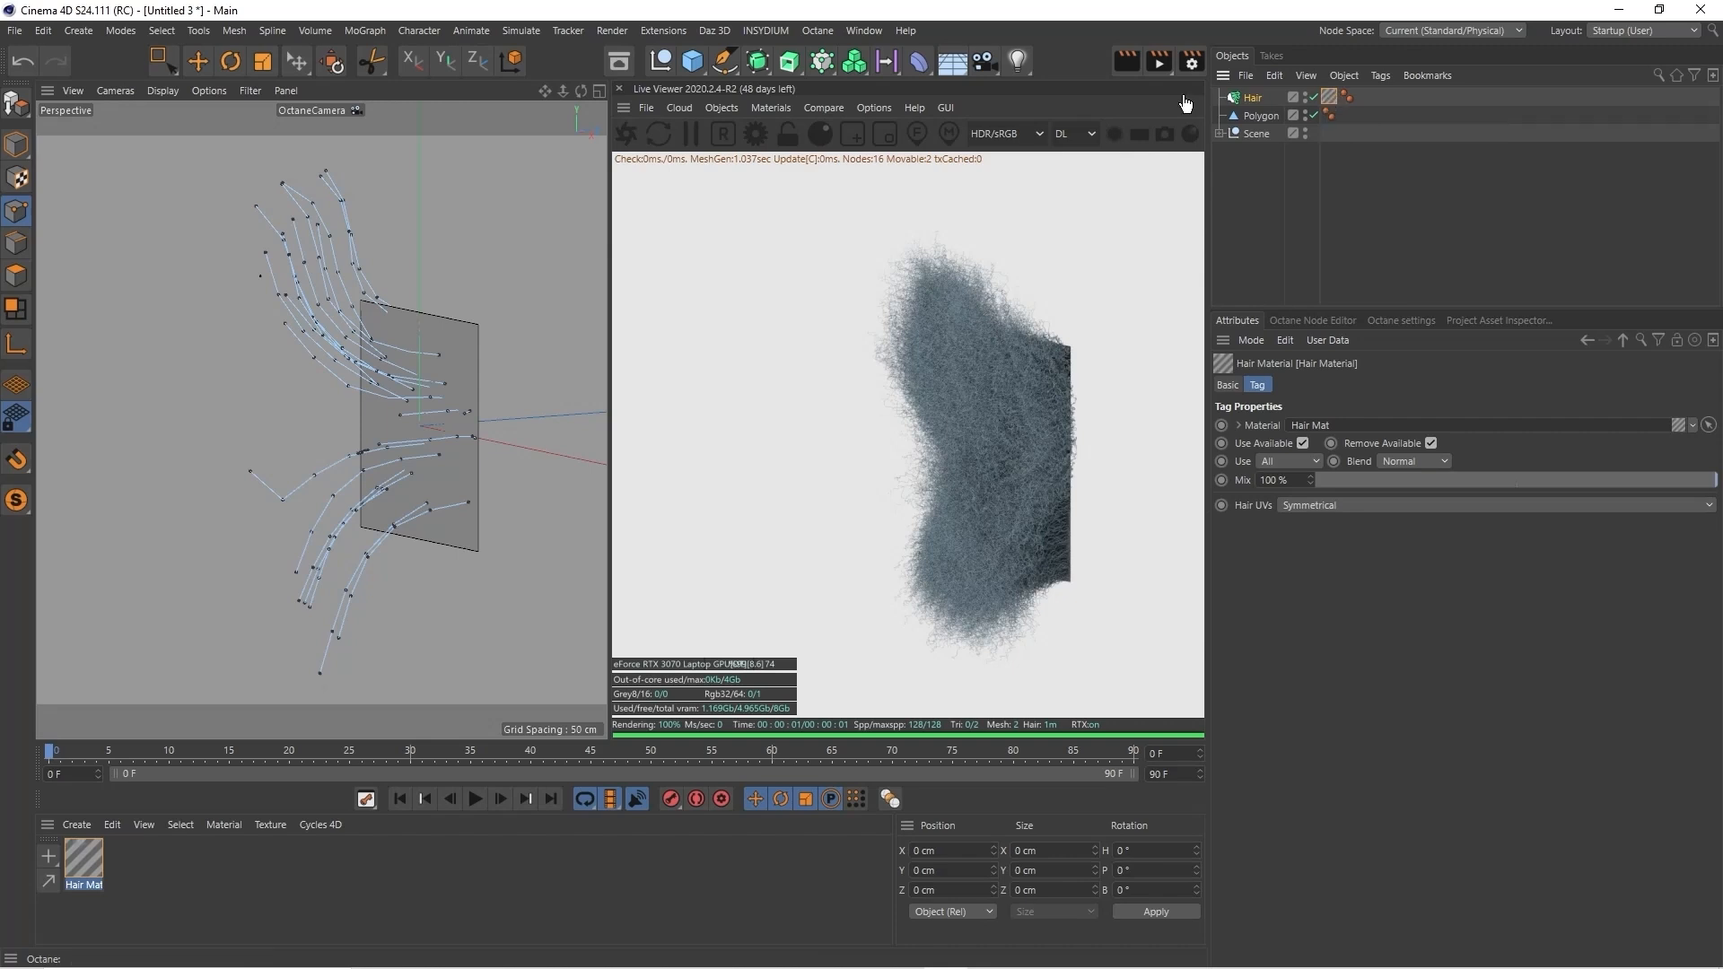
pyautogui.click(522, 32)
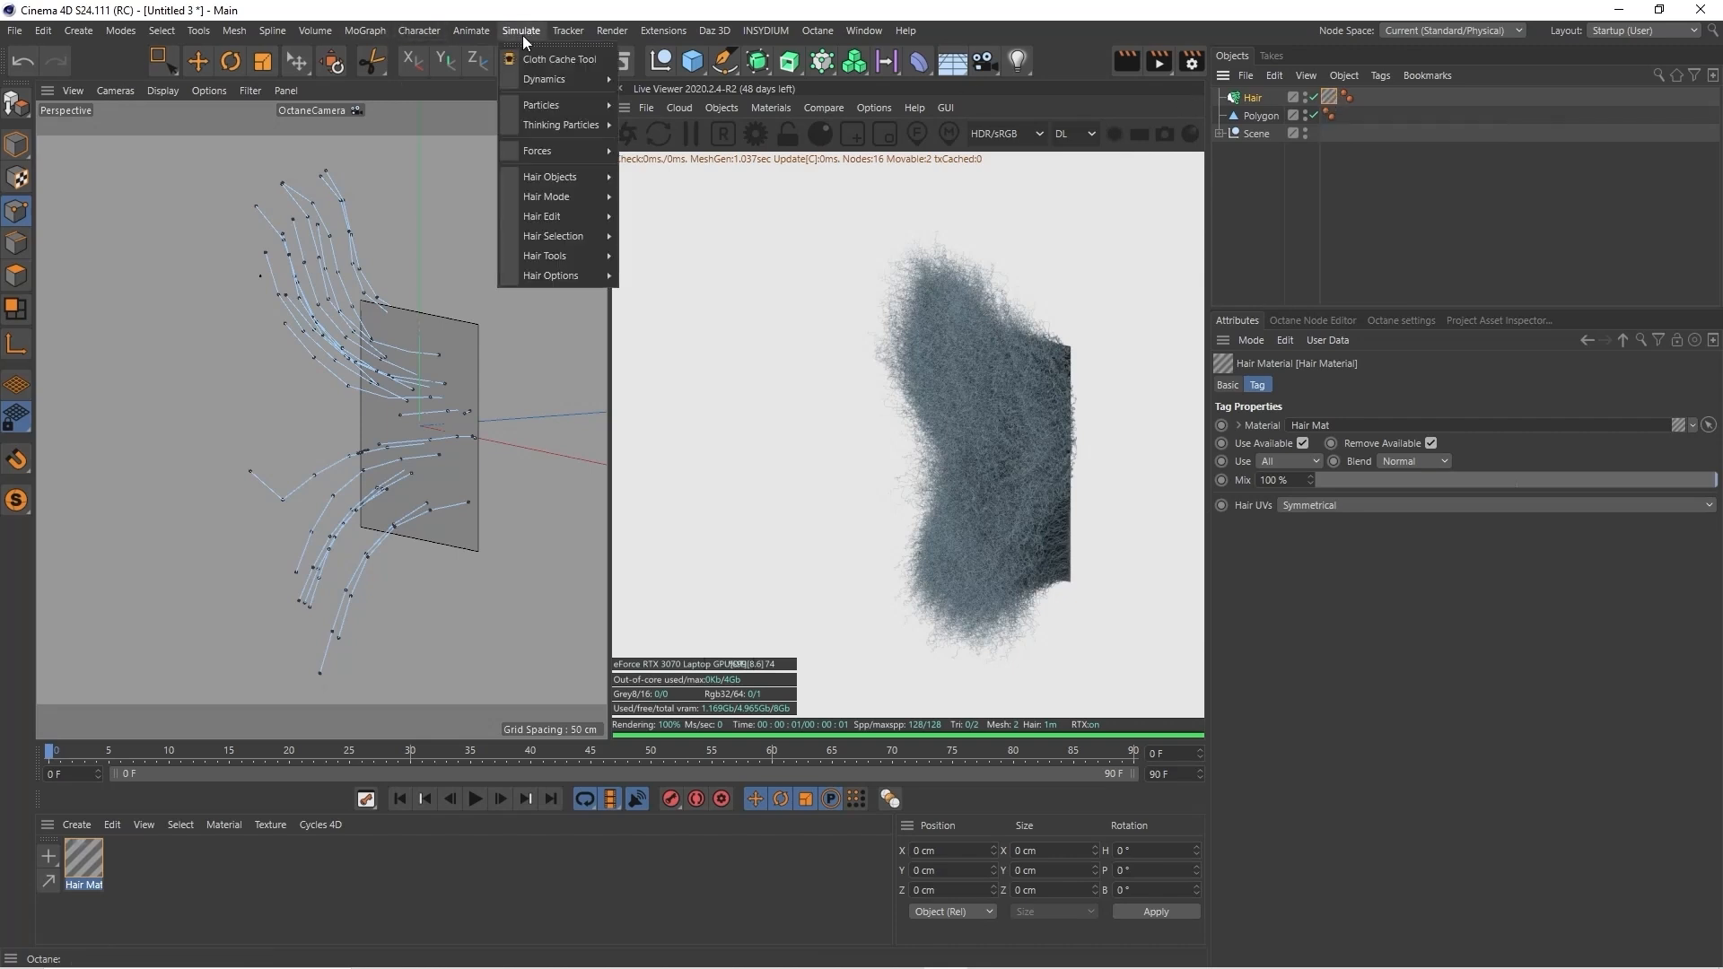
pyautogui.moveTo(598, 264)
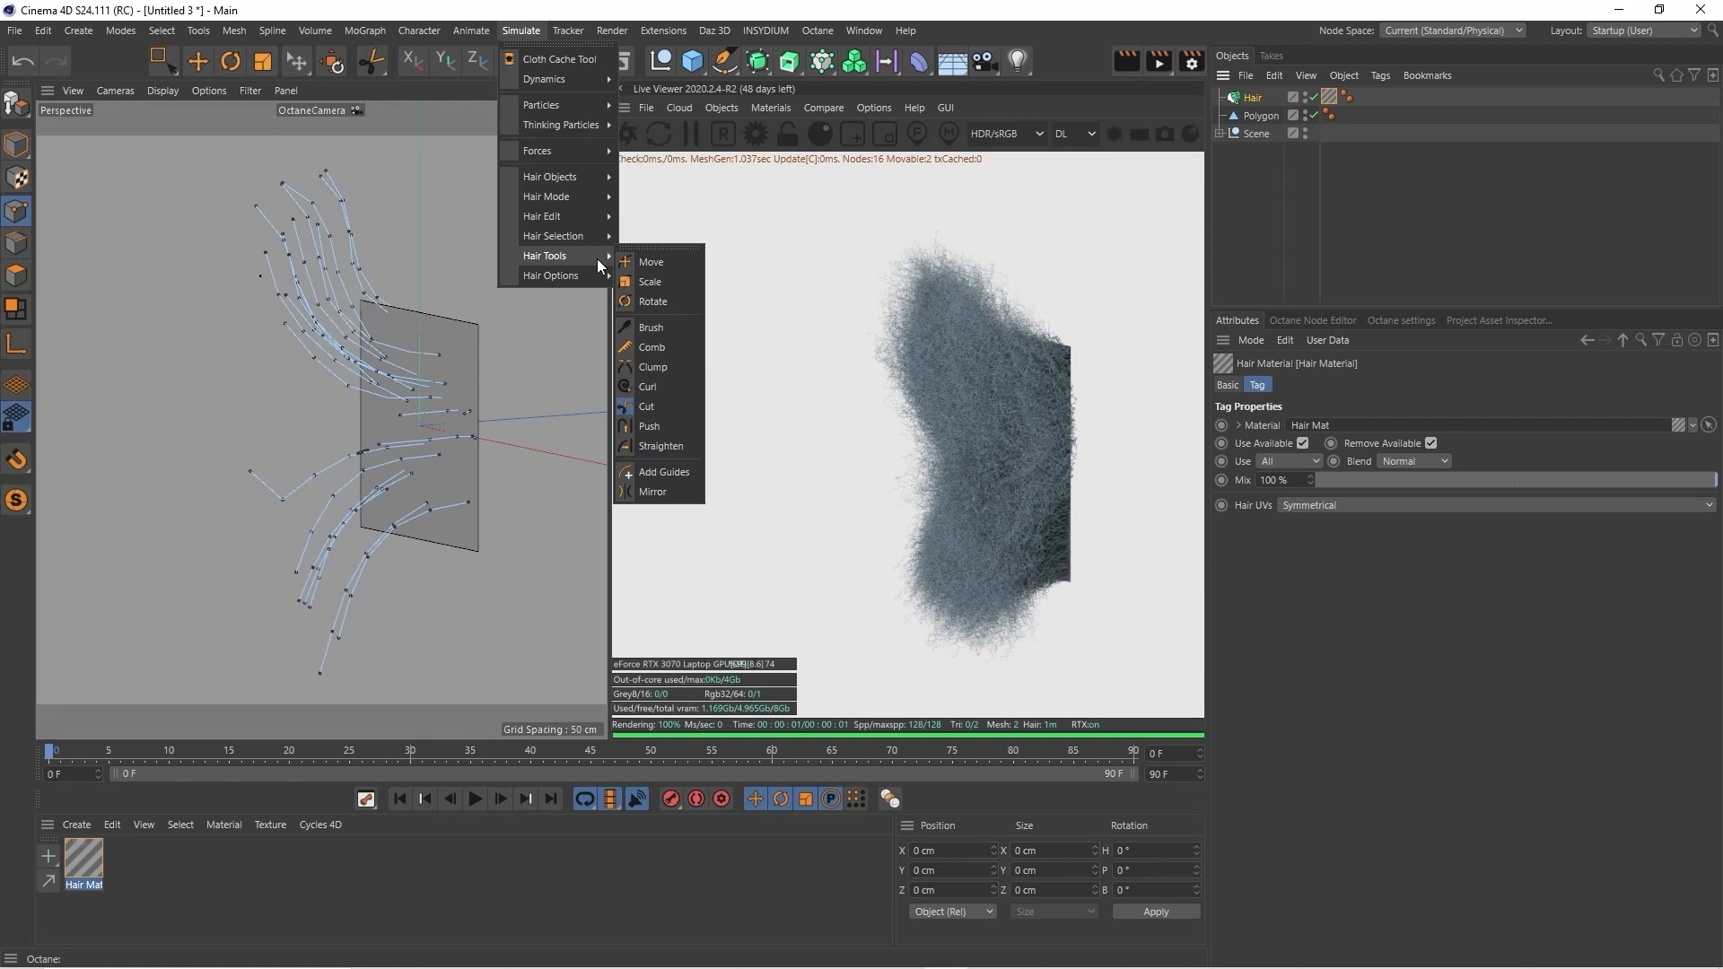
pyautogui.click(656, 388)
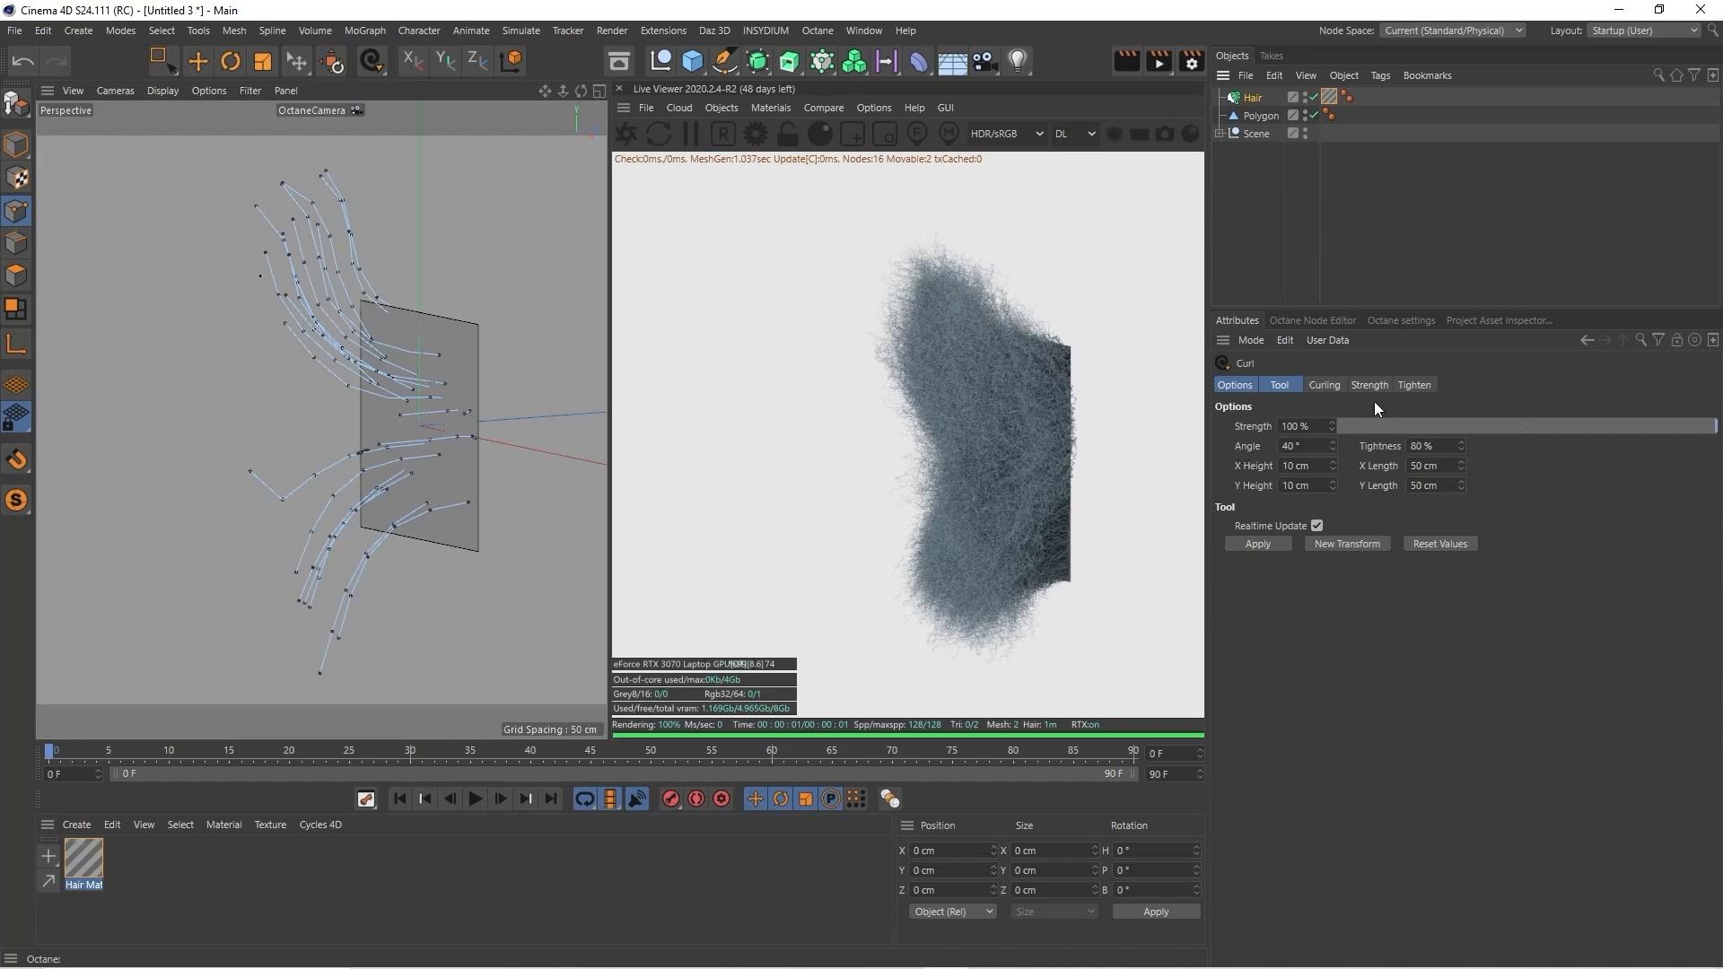
pyautogui.click(1338, 386)
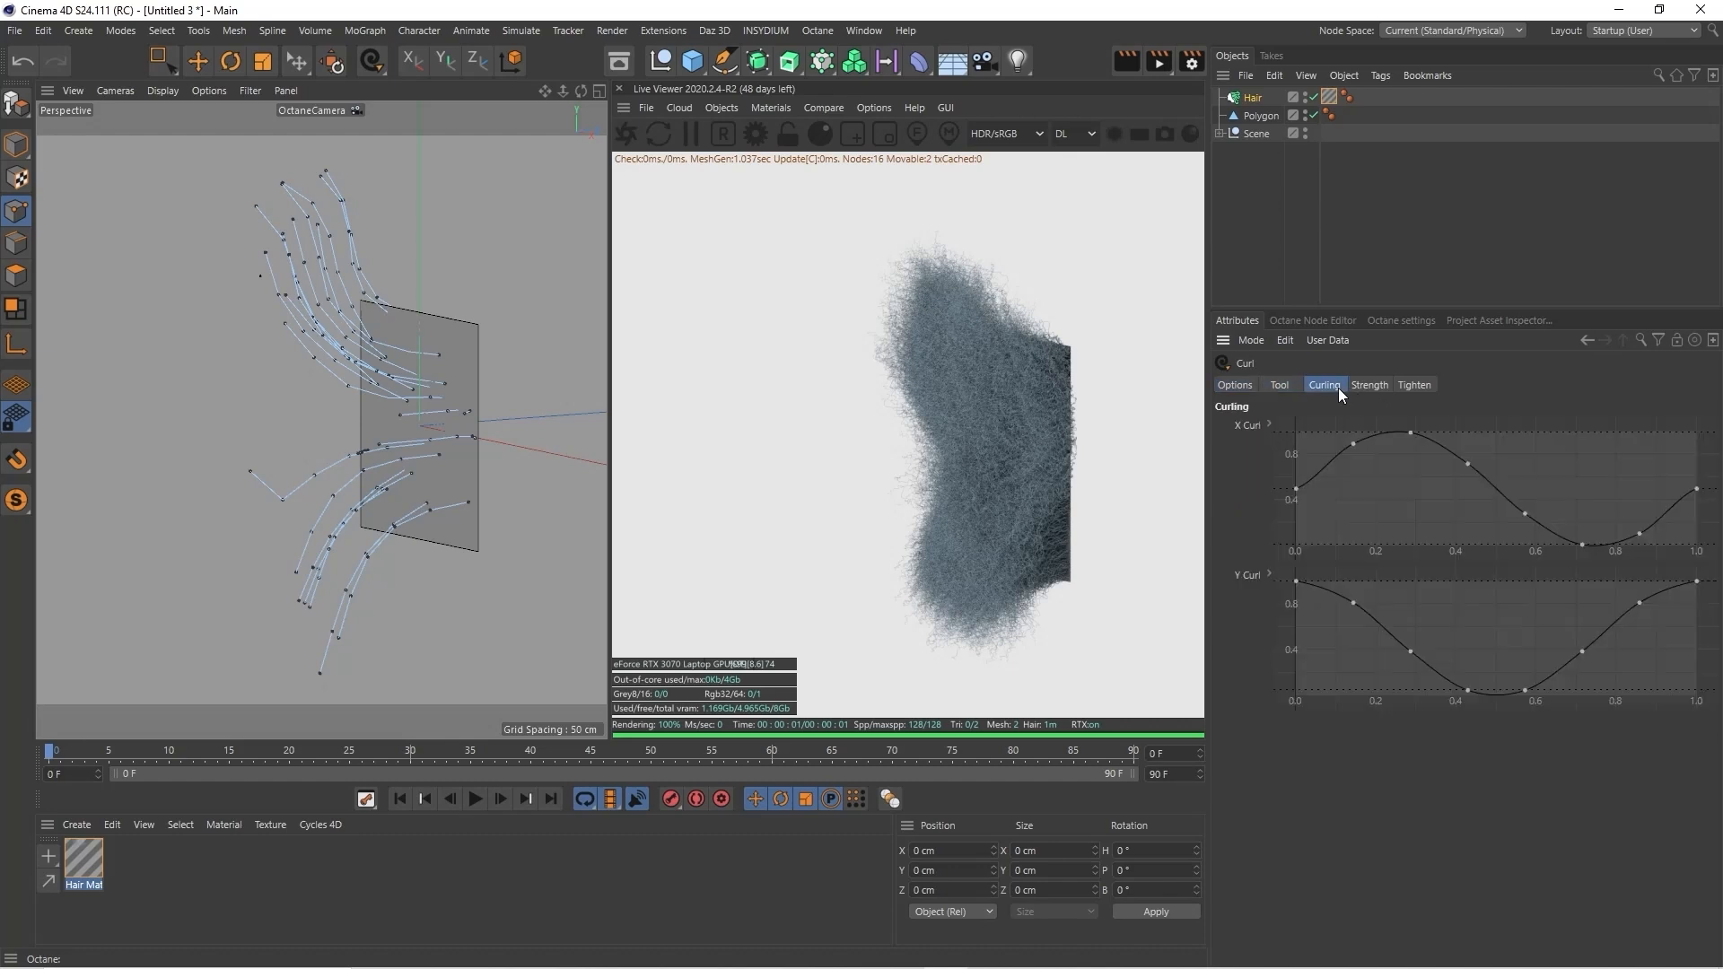
pyautogui.click(1289, 386)
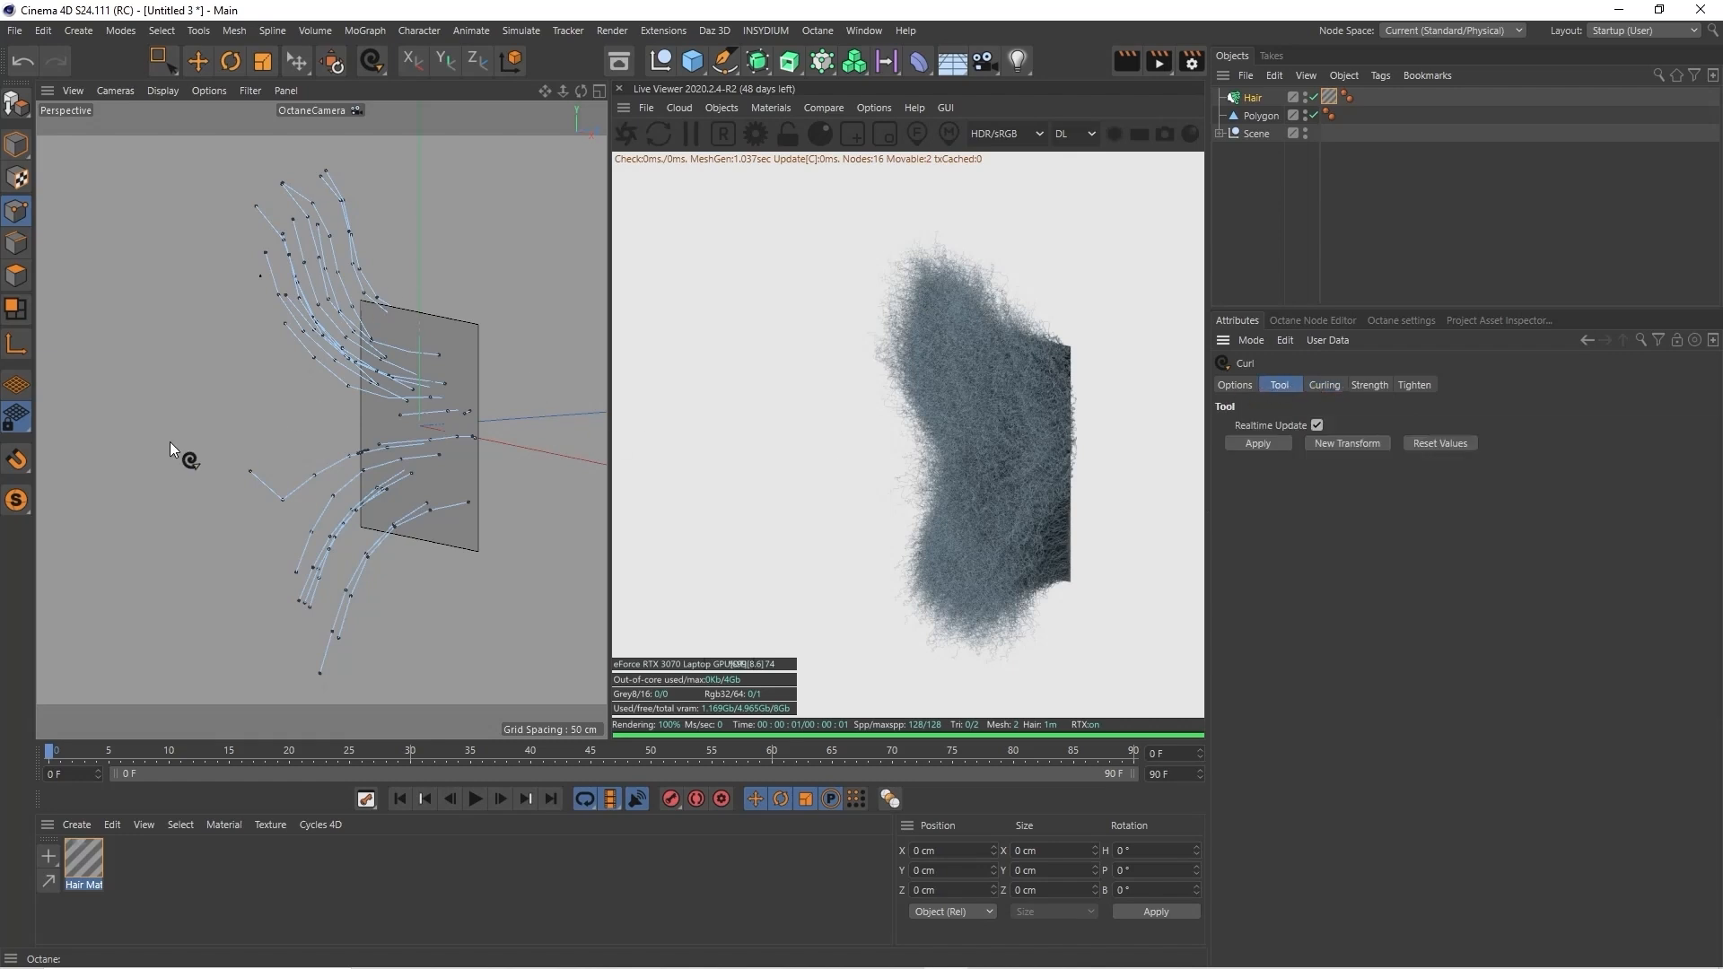
# Curl all the hair guides with several short strokes of the Curl tool
pyautogui.moveTo(199, 433); pyautogui.dragTo(165, 434)
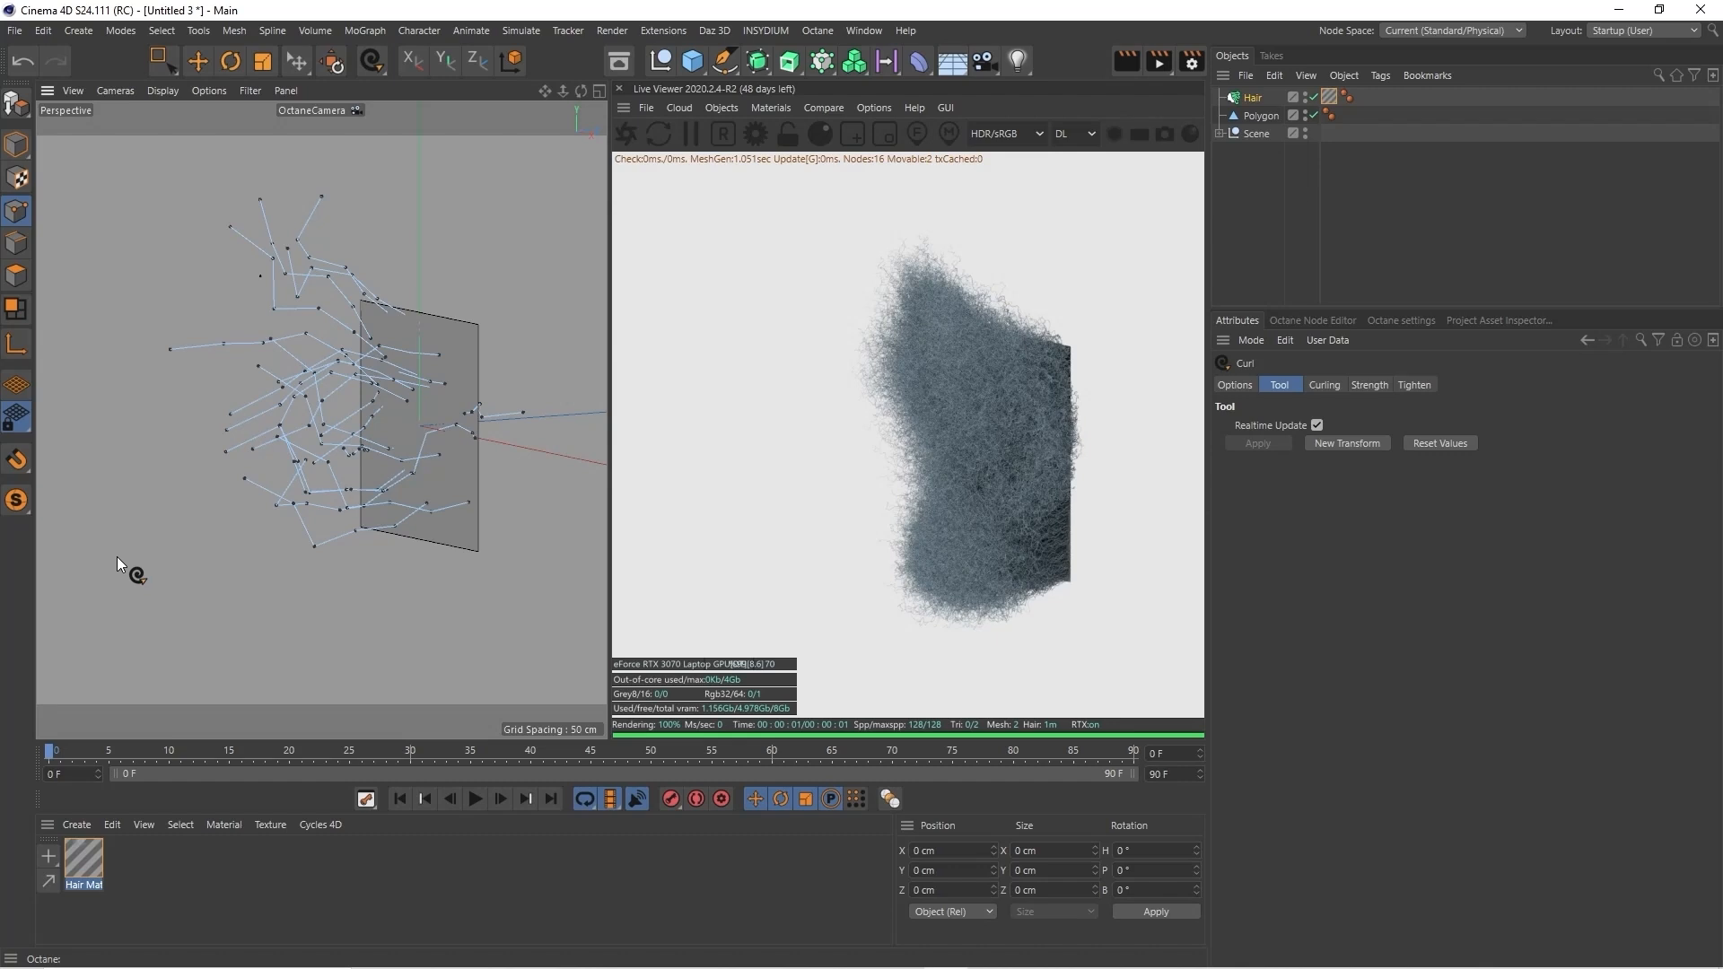
pyautogui.moveTo(117, 557); pyautogui.dragTo(119, 557)
pyautogui.moveTo(260, 275); pyautogui.dragTo(275, 275)
pyautogui.moveTo(170, 592); pyautogui.dragTo(189, 598)
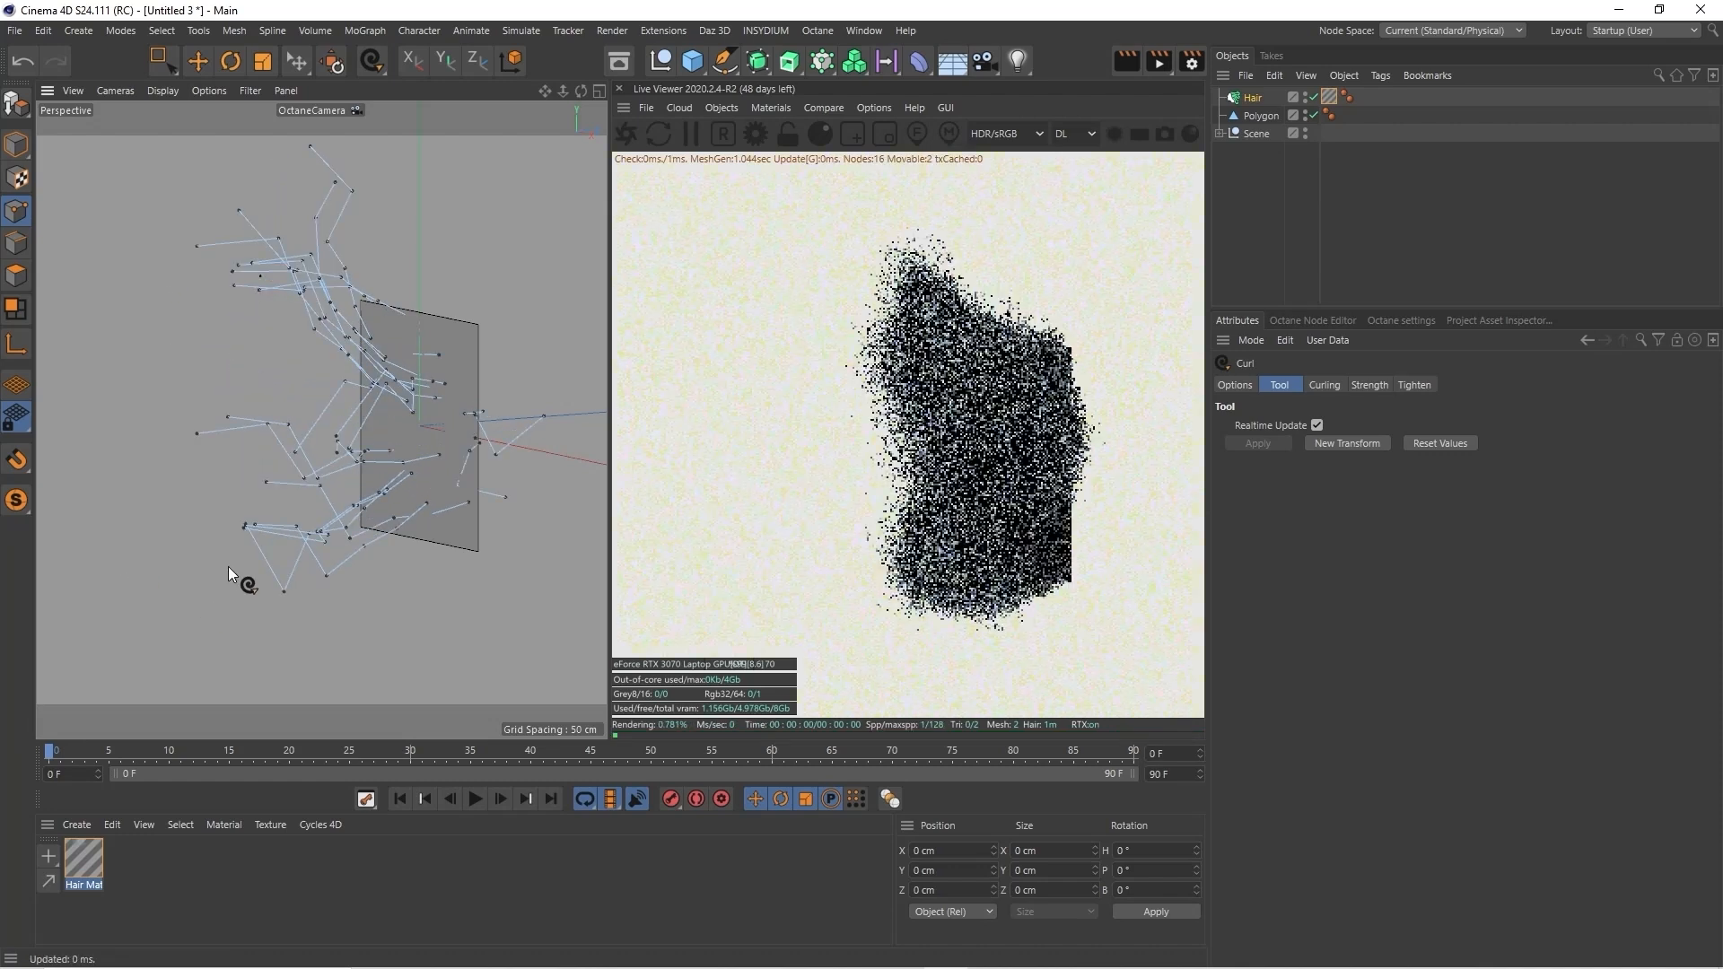
# Regrow the Hair object's guides and curl them downward with one stroke of the Curl tool
pyautogui.moveTo(582, 92); pyautogui.dragTo(237, 69)
pyautogui.click(1253, 99)
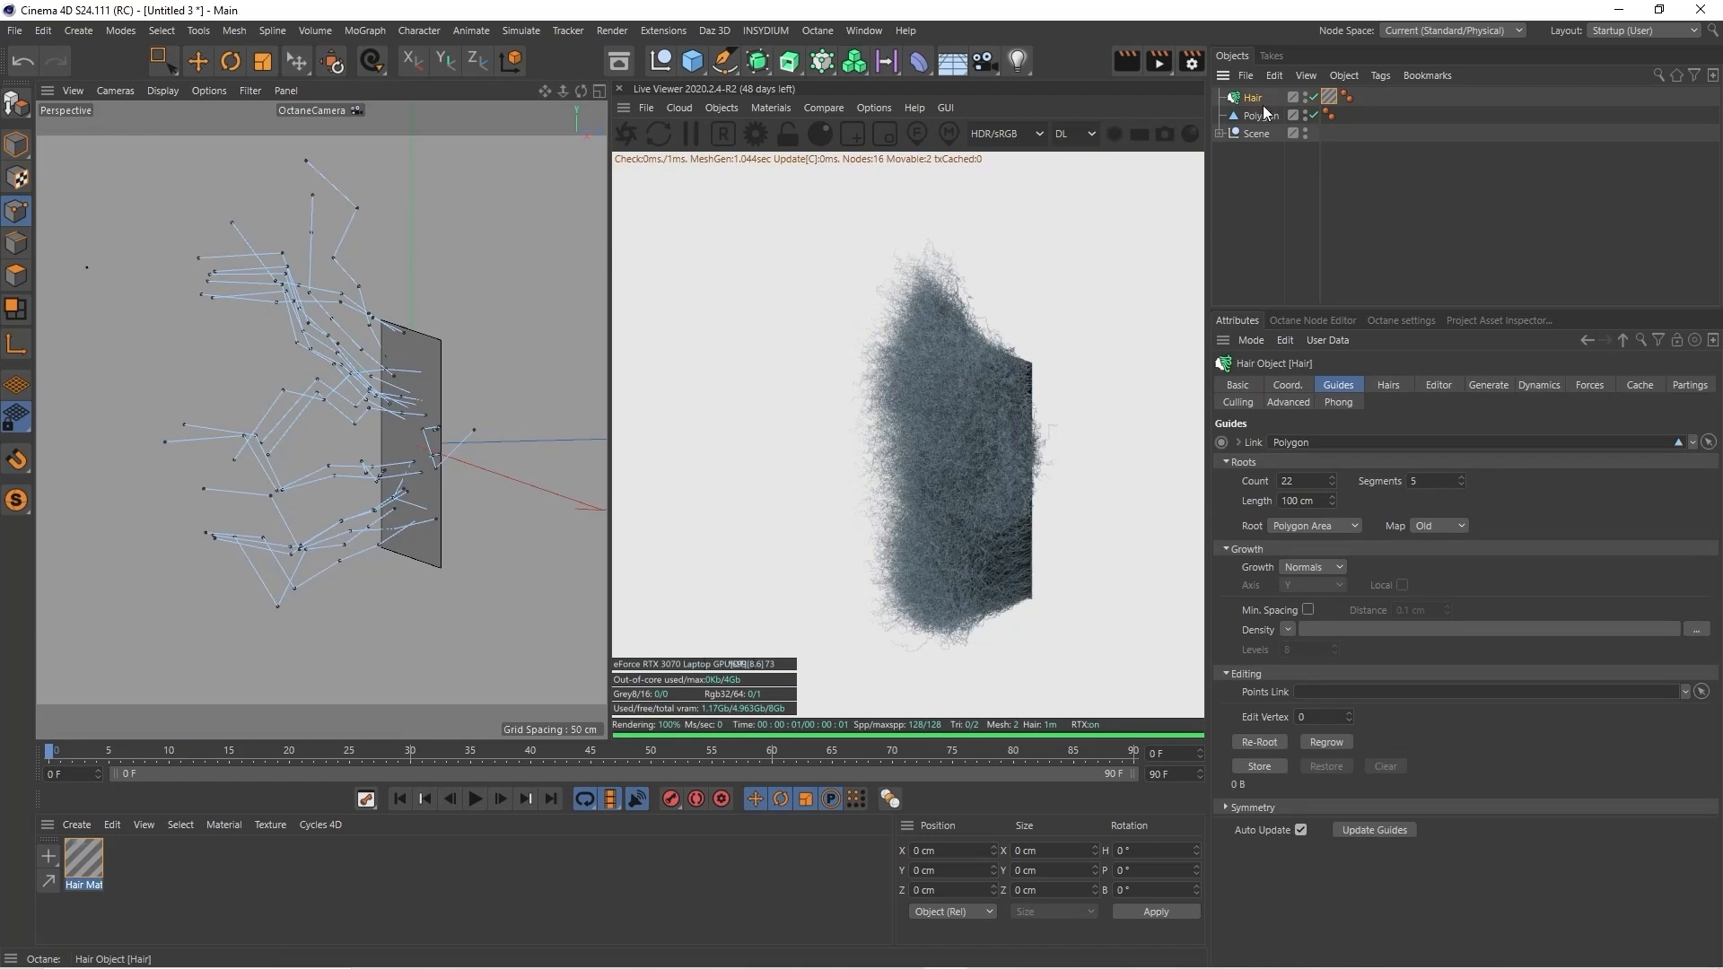
pyautogui.click(1316, 742)
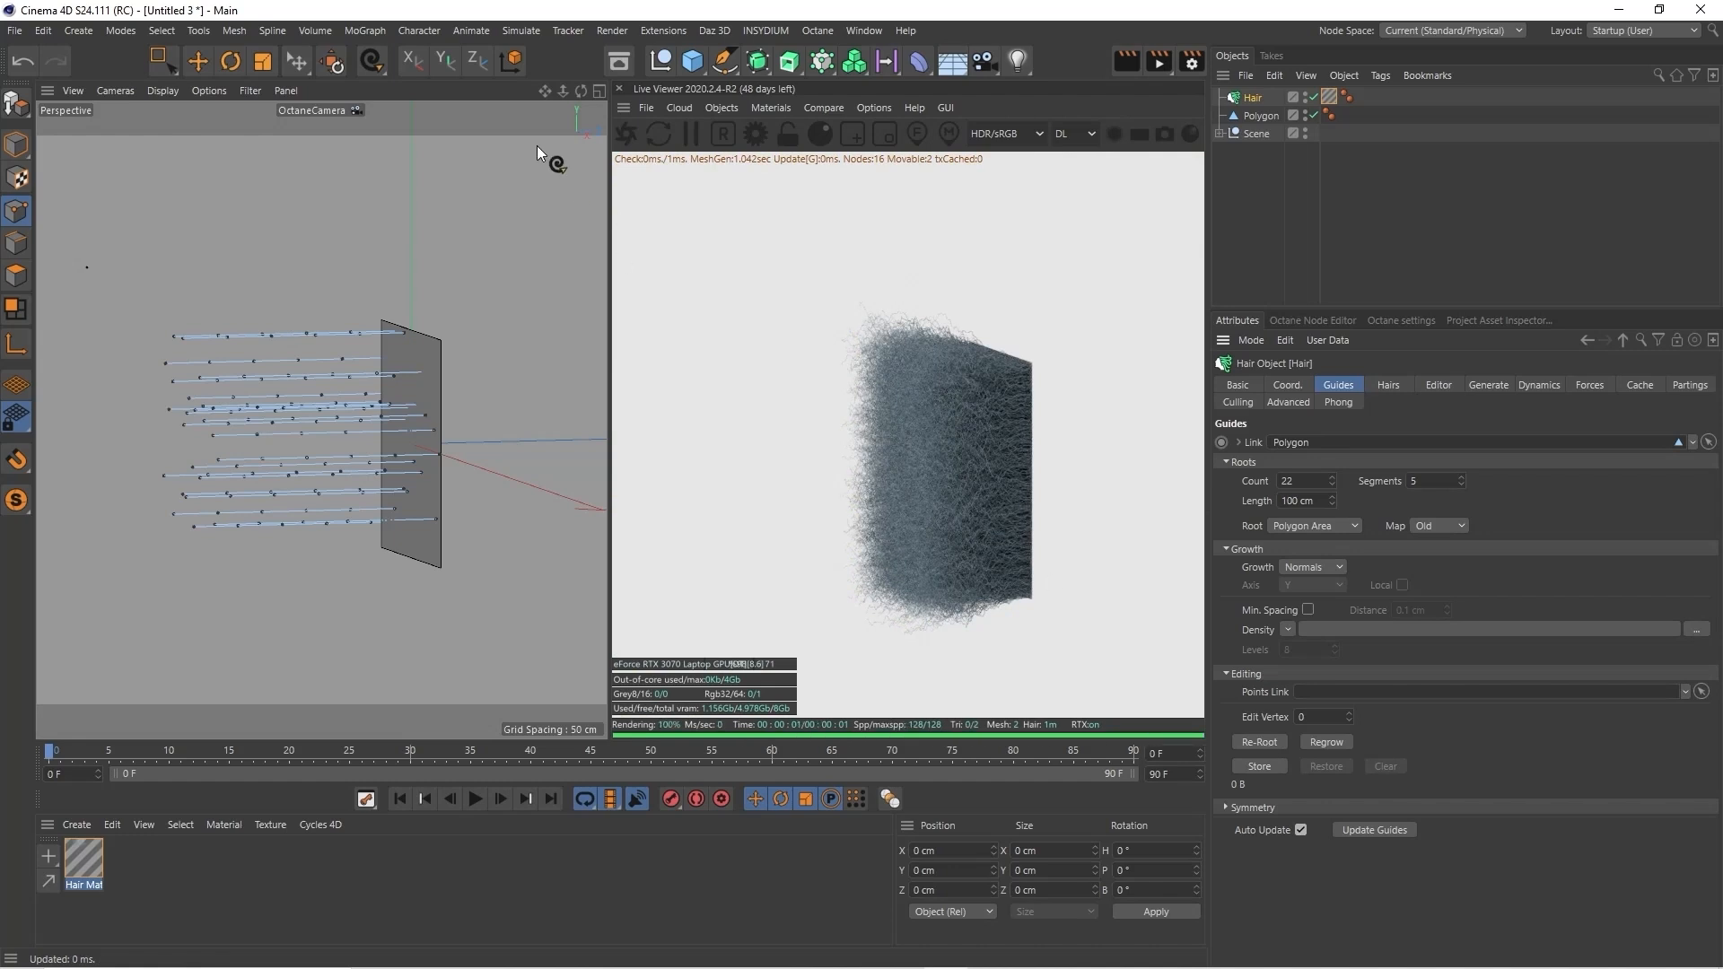
pyautogui.moveTo(210, 316)
pyautogui.mouseDown()
pyautogui.moveTo(224, 547)
pyautogui.moveTo(250, 619)
pyautogui.moveTo(352, 552)
pyautogui.mouseUp()
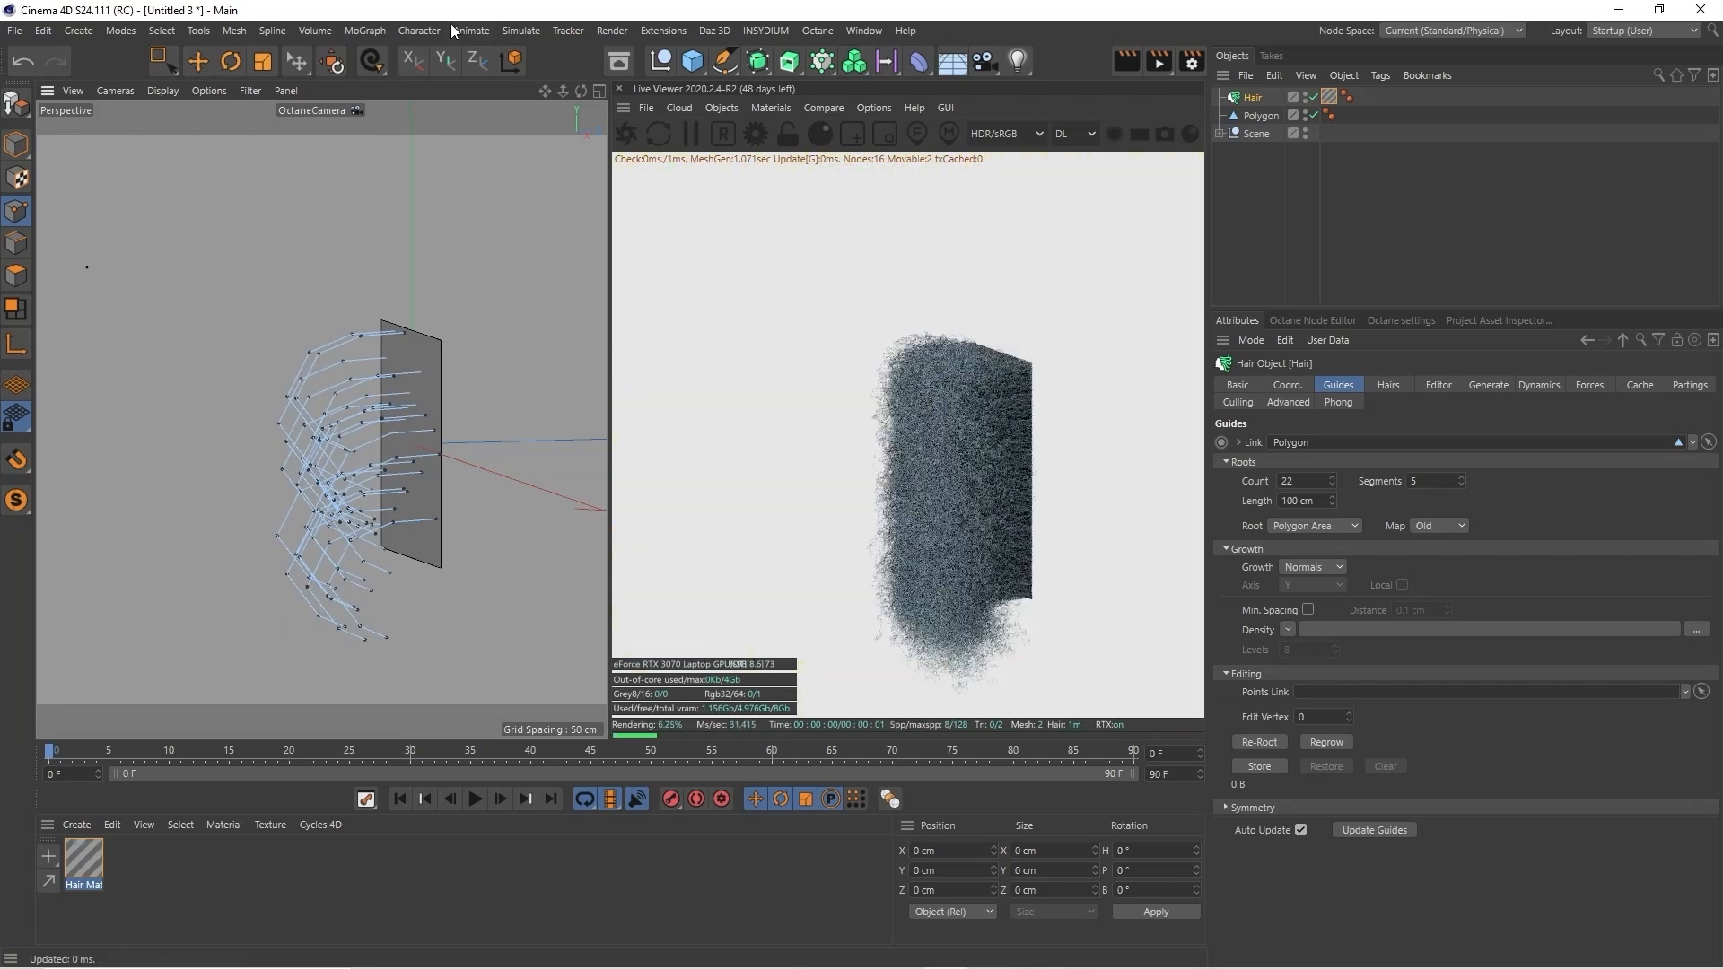
# Activate the hair Straighten tool and straighten all the curled guides with a short stroke
pyautogui.click(522, 30)
pyautogui.moveTo(585, 255)
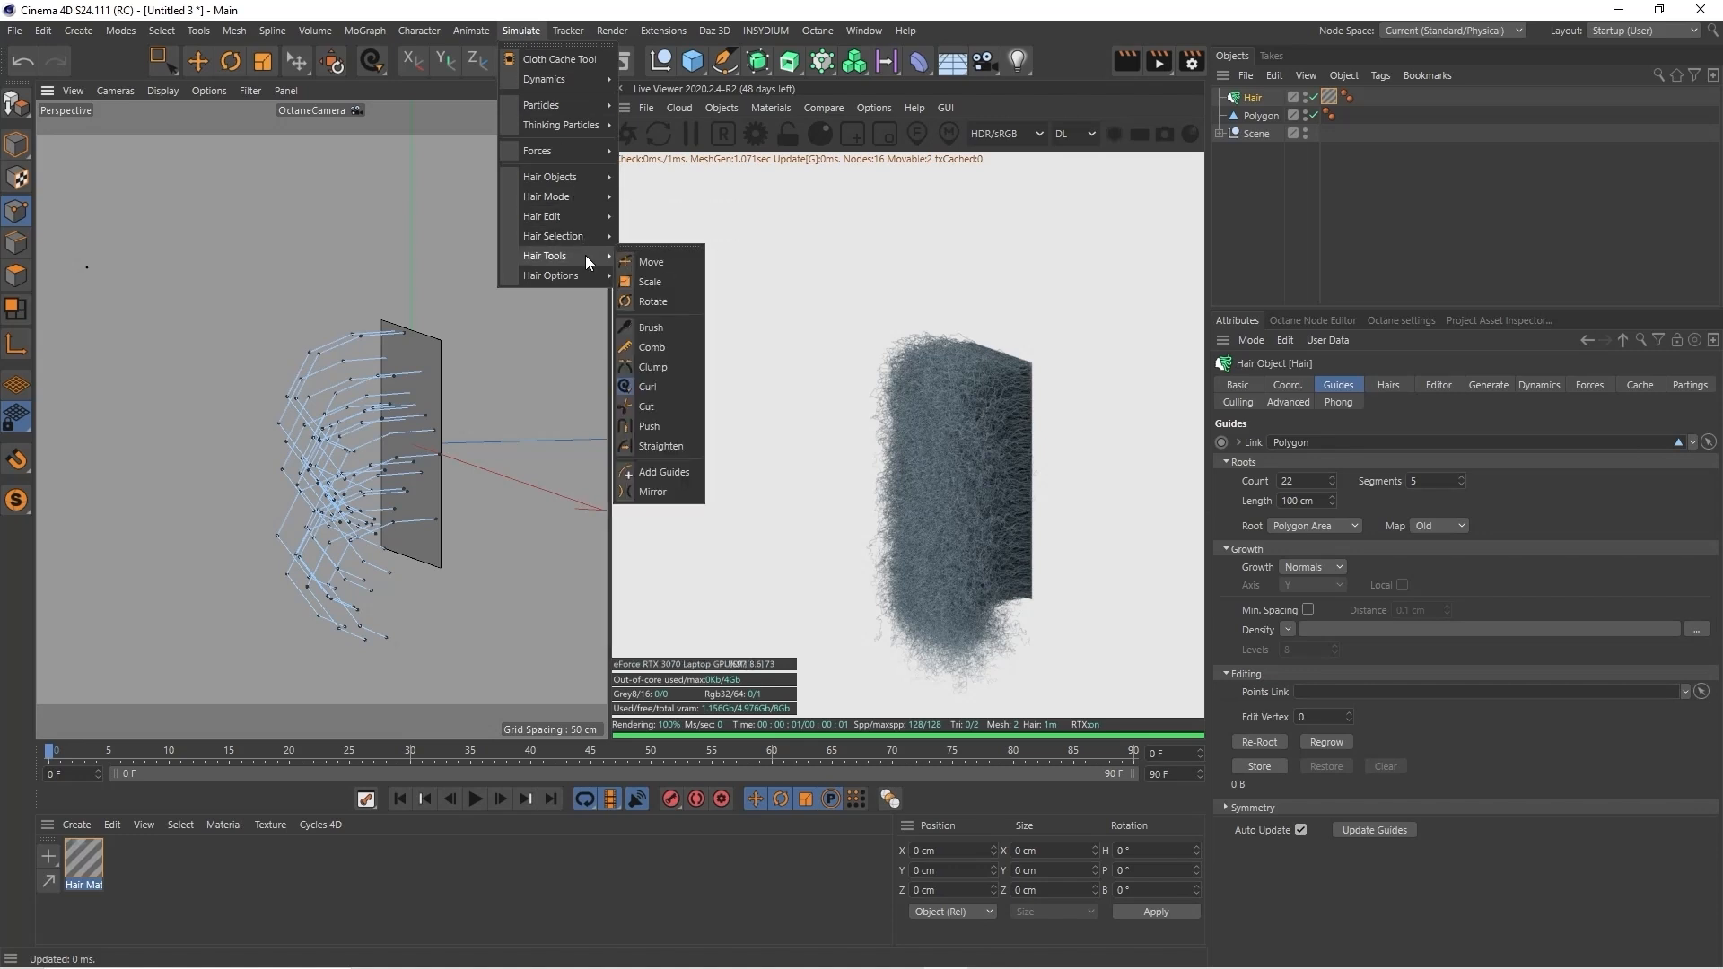
pyautogui.click(650, 447)
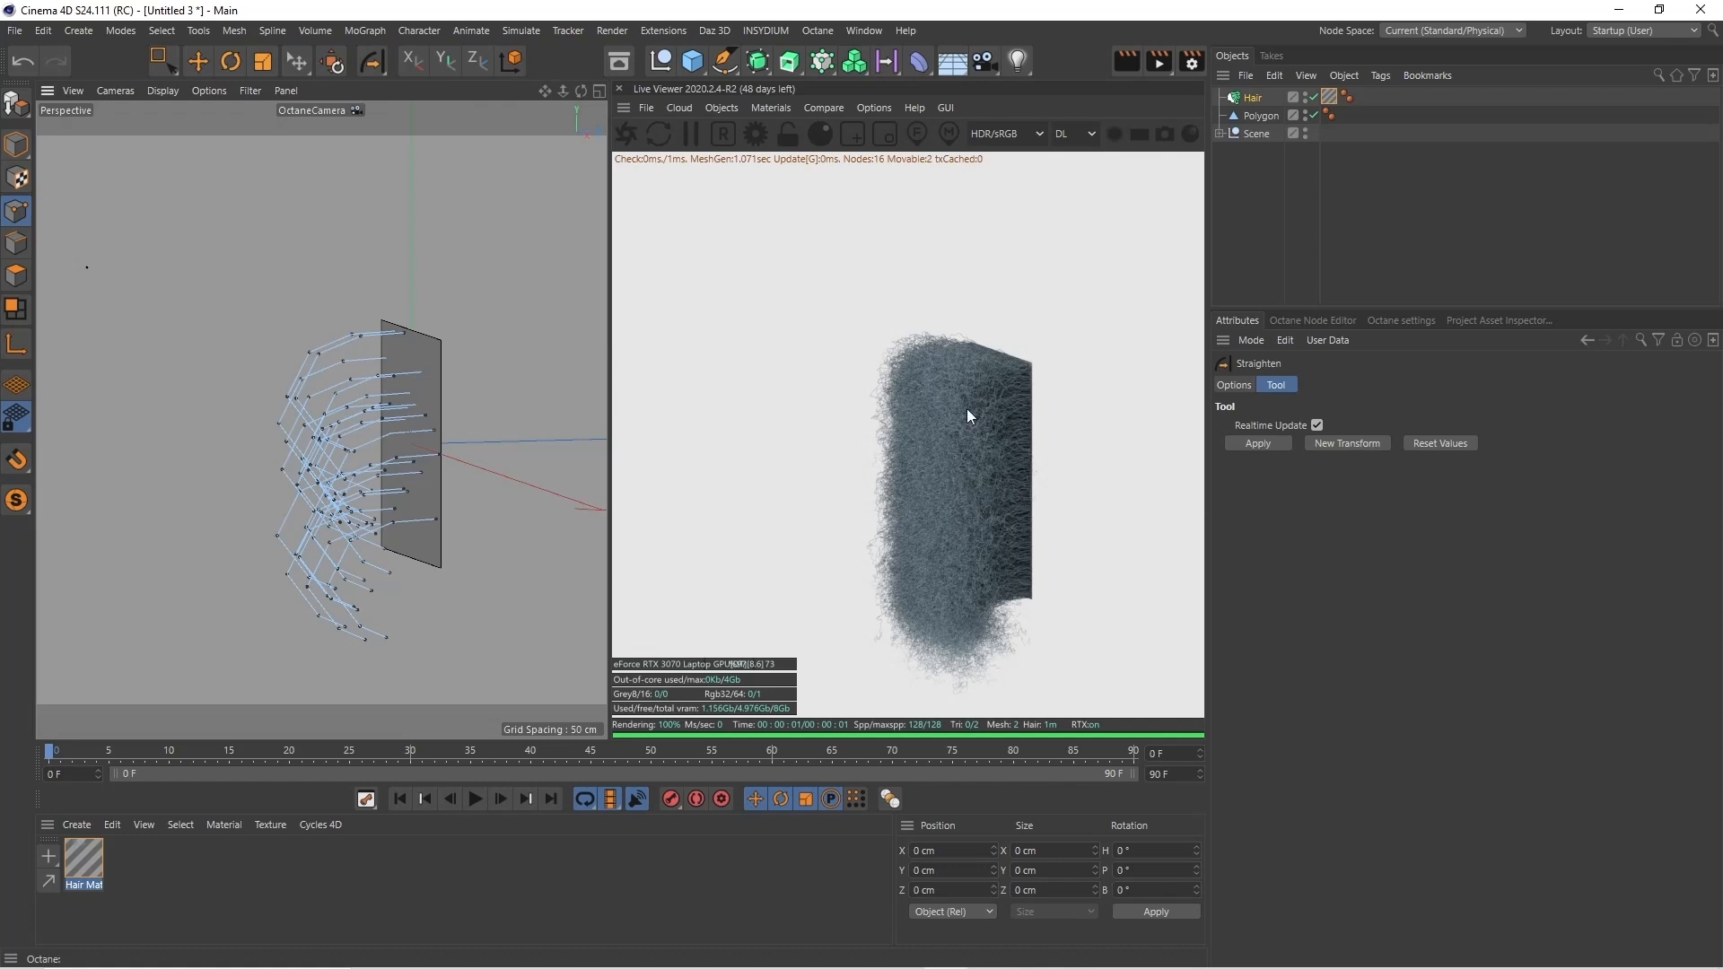
pyautogui.moveTo(137, 397); pyautogui.dragTo(233, 398)
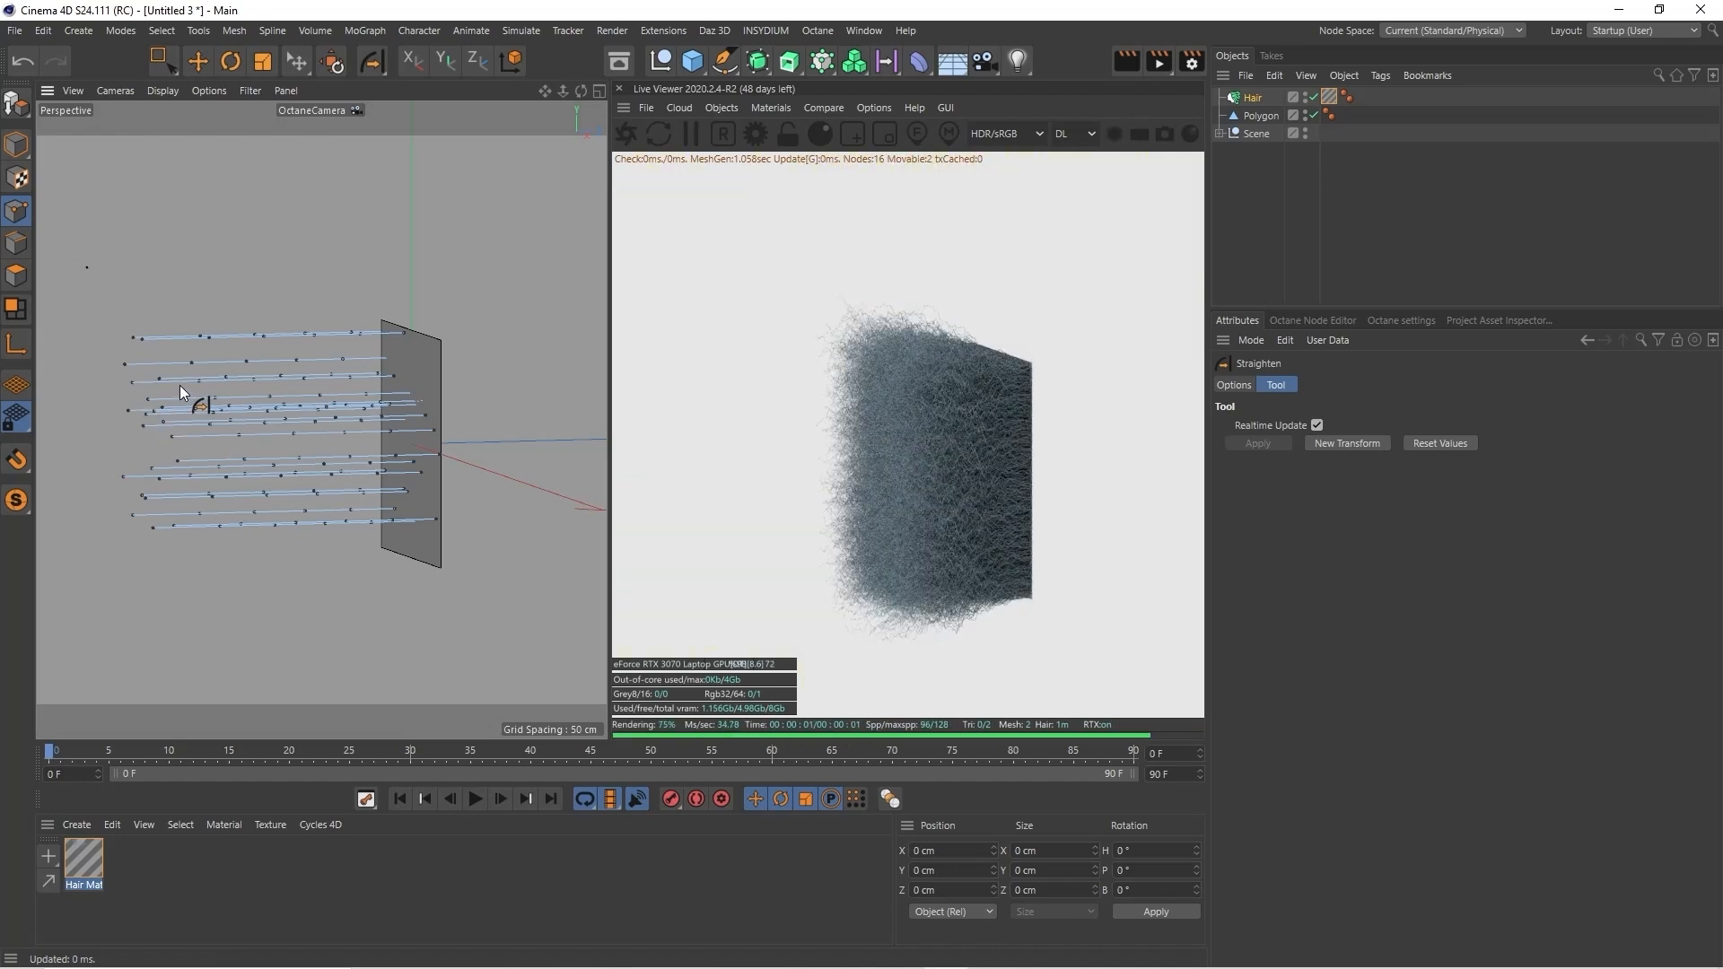
pyautogui.click(528, 32)
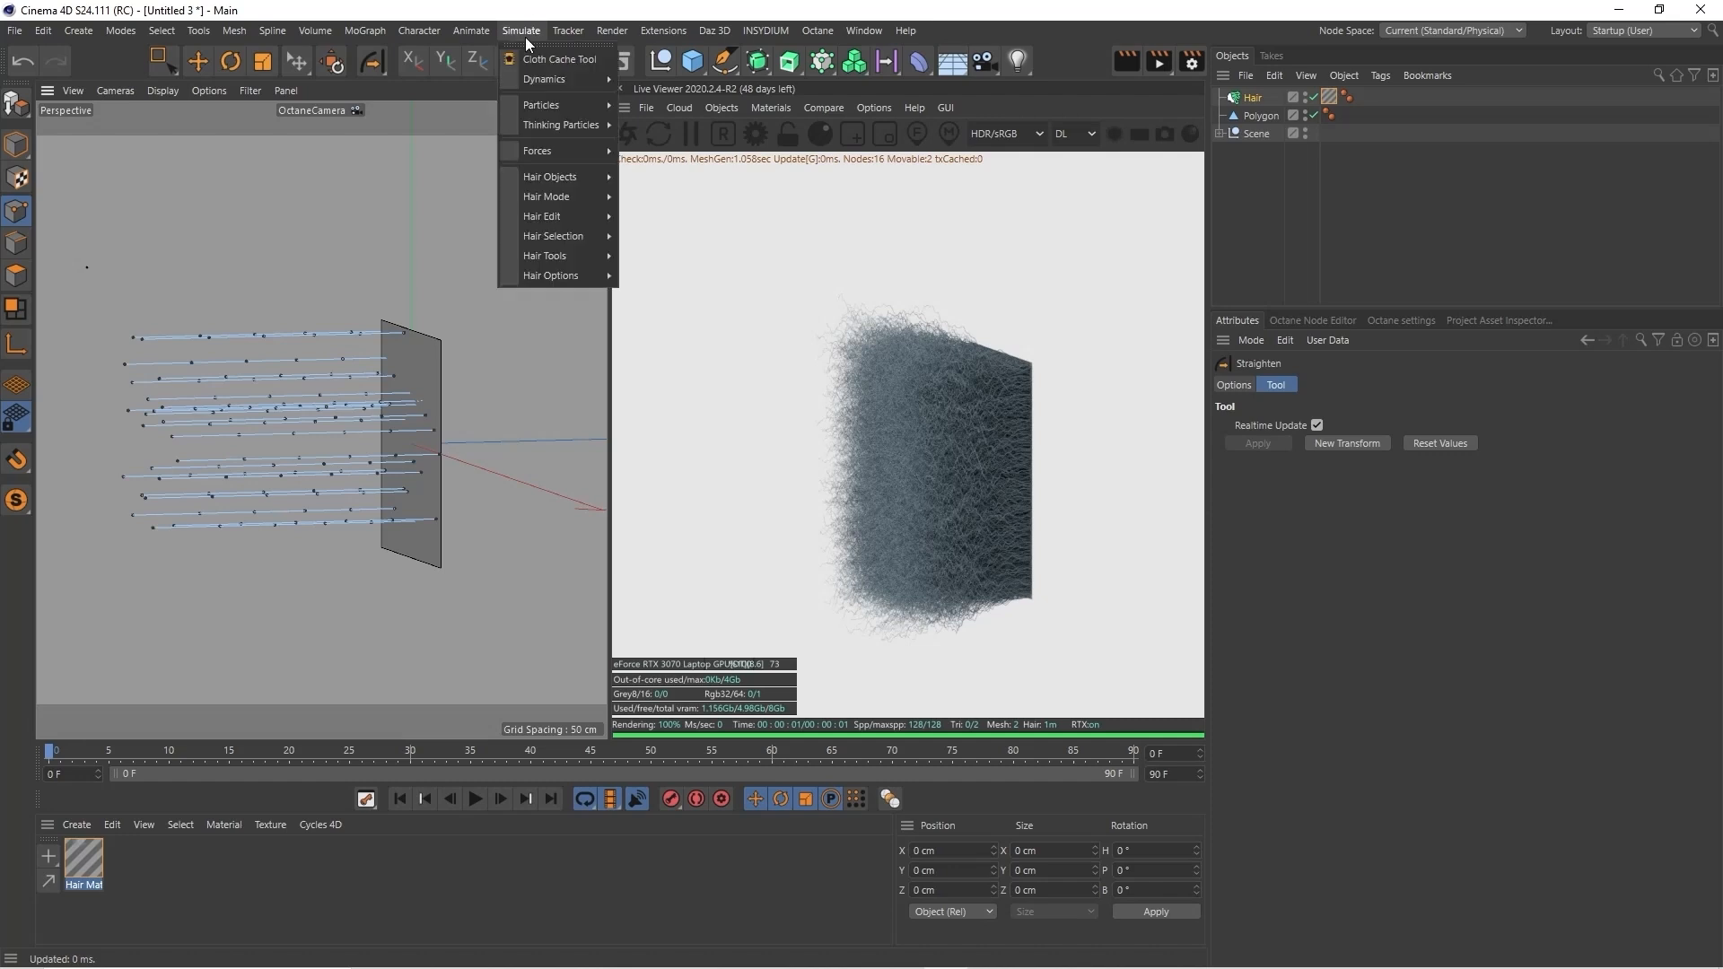
pyautogui.click(1257, 187)
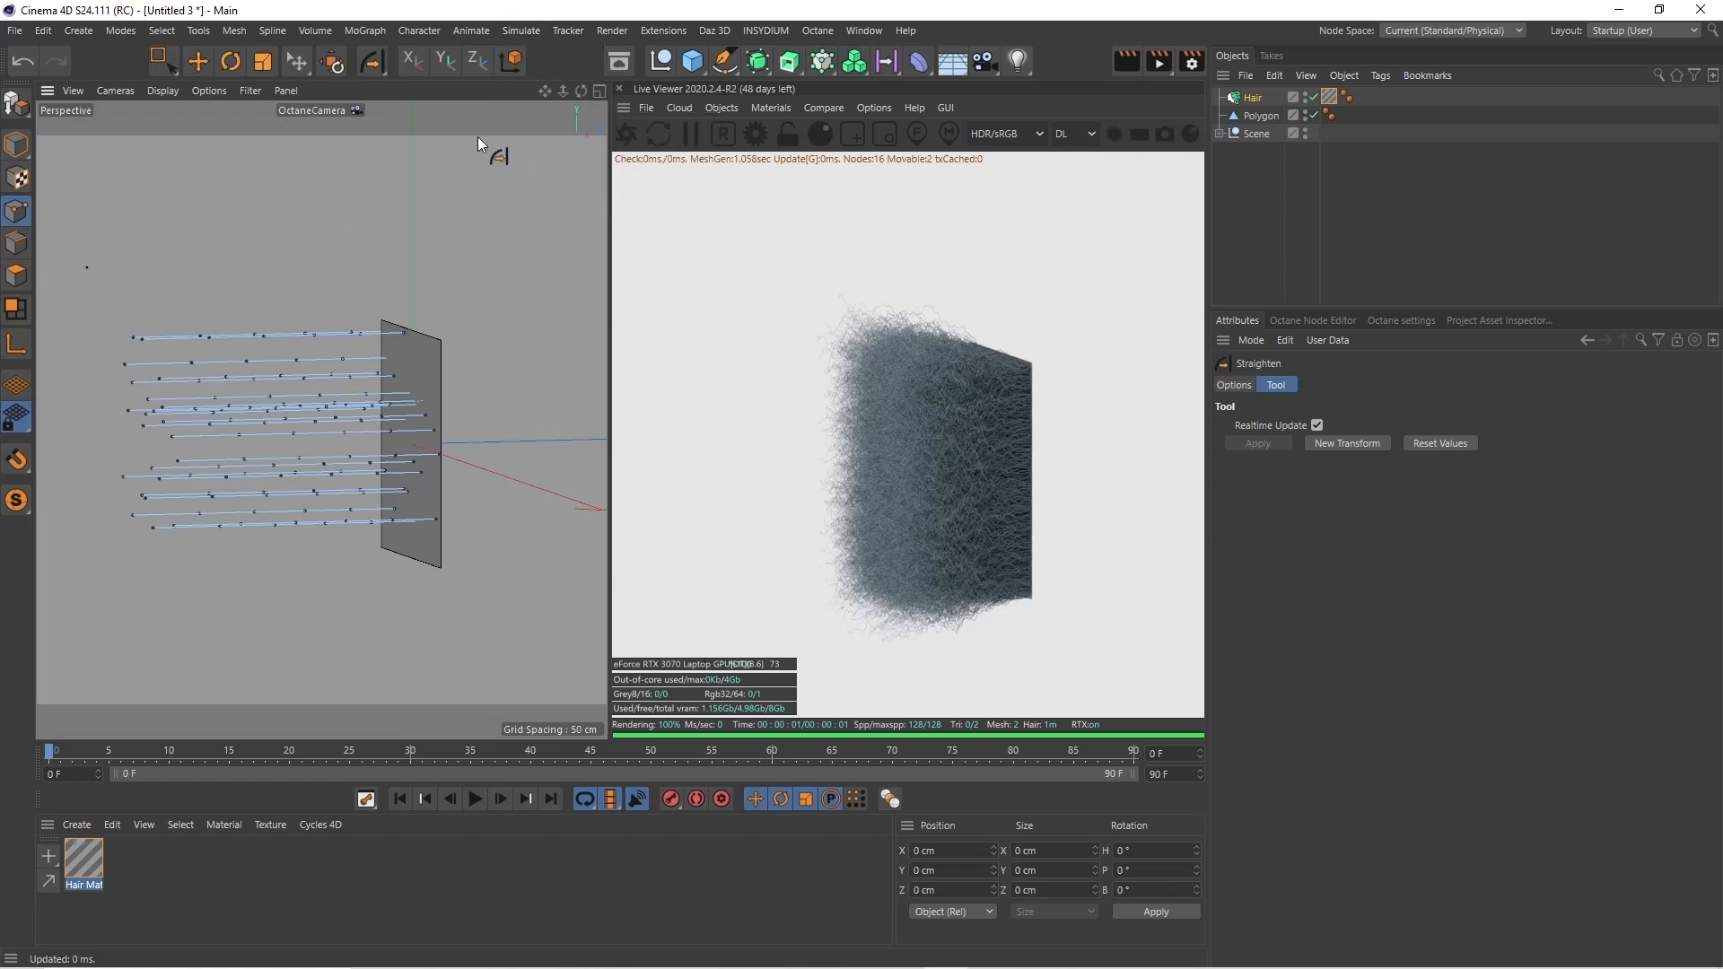
# Review the Hair object's Hairs settings and disable the Kink channel in its hair material
pyautogui.moveTo(546, 89); pyautogui.dragTo(596, 52)
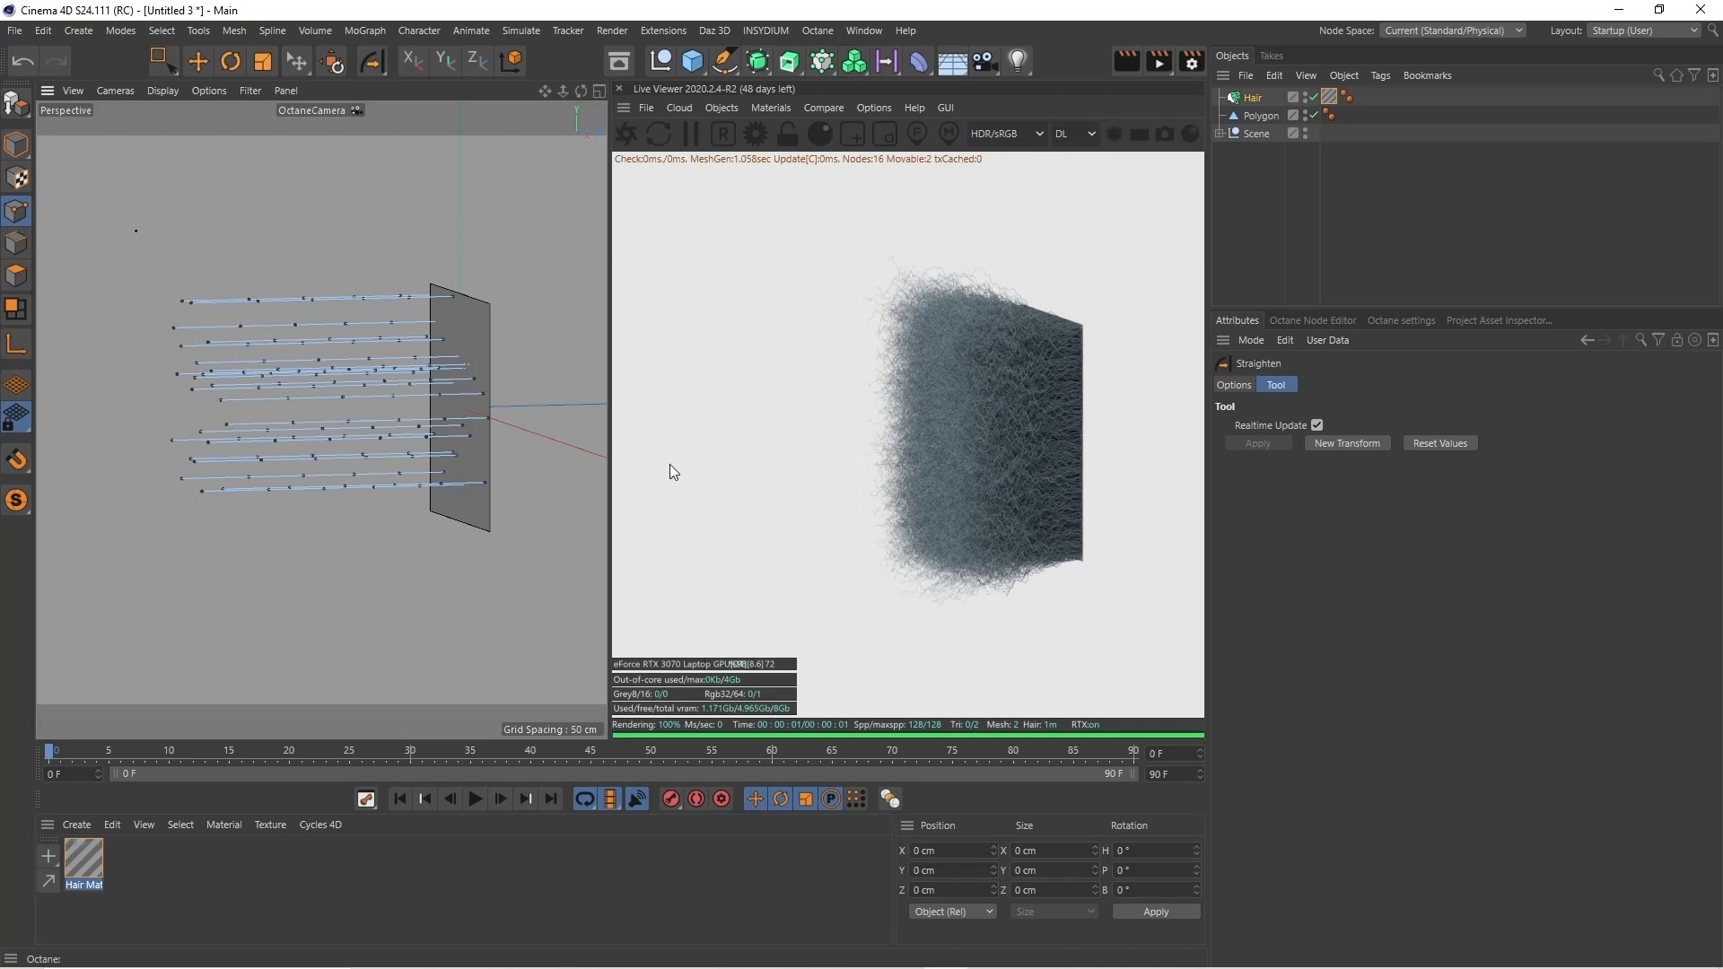
pyautogui.click(1256, 98)
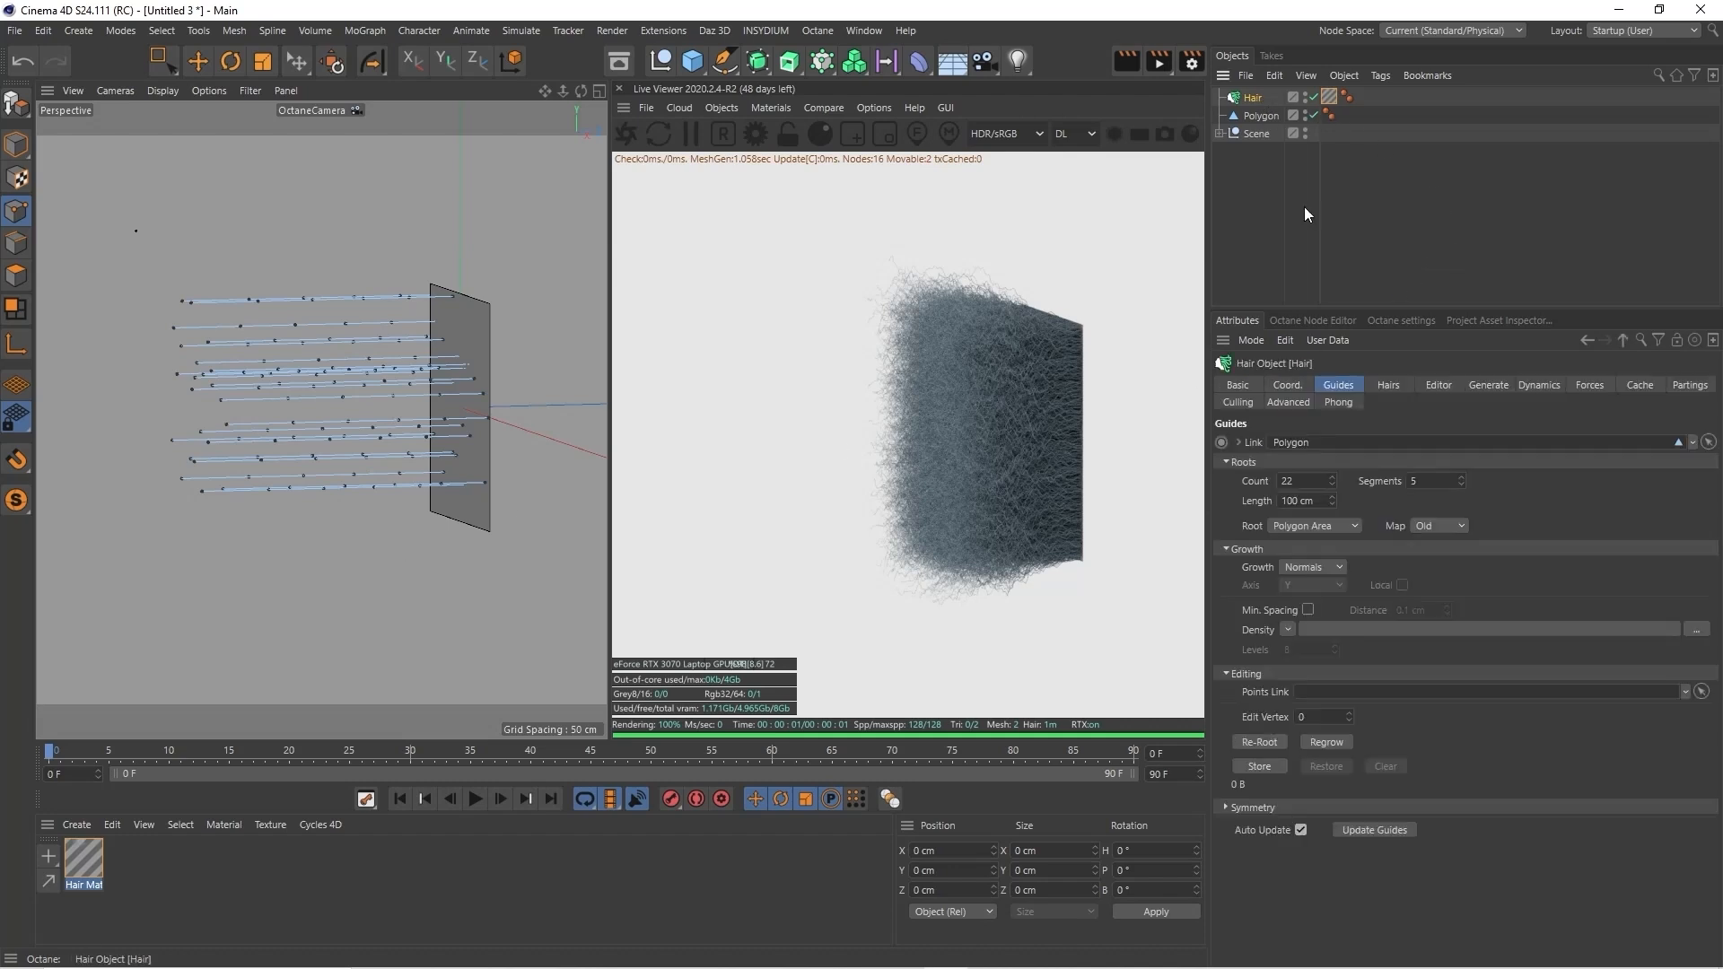
pyautogui.click(1389, 385)
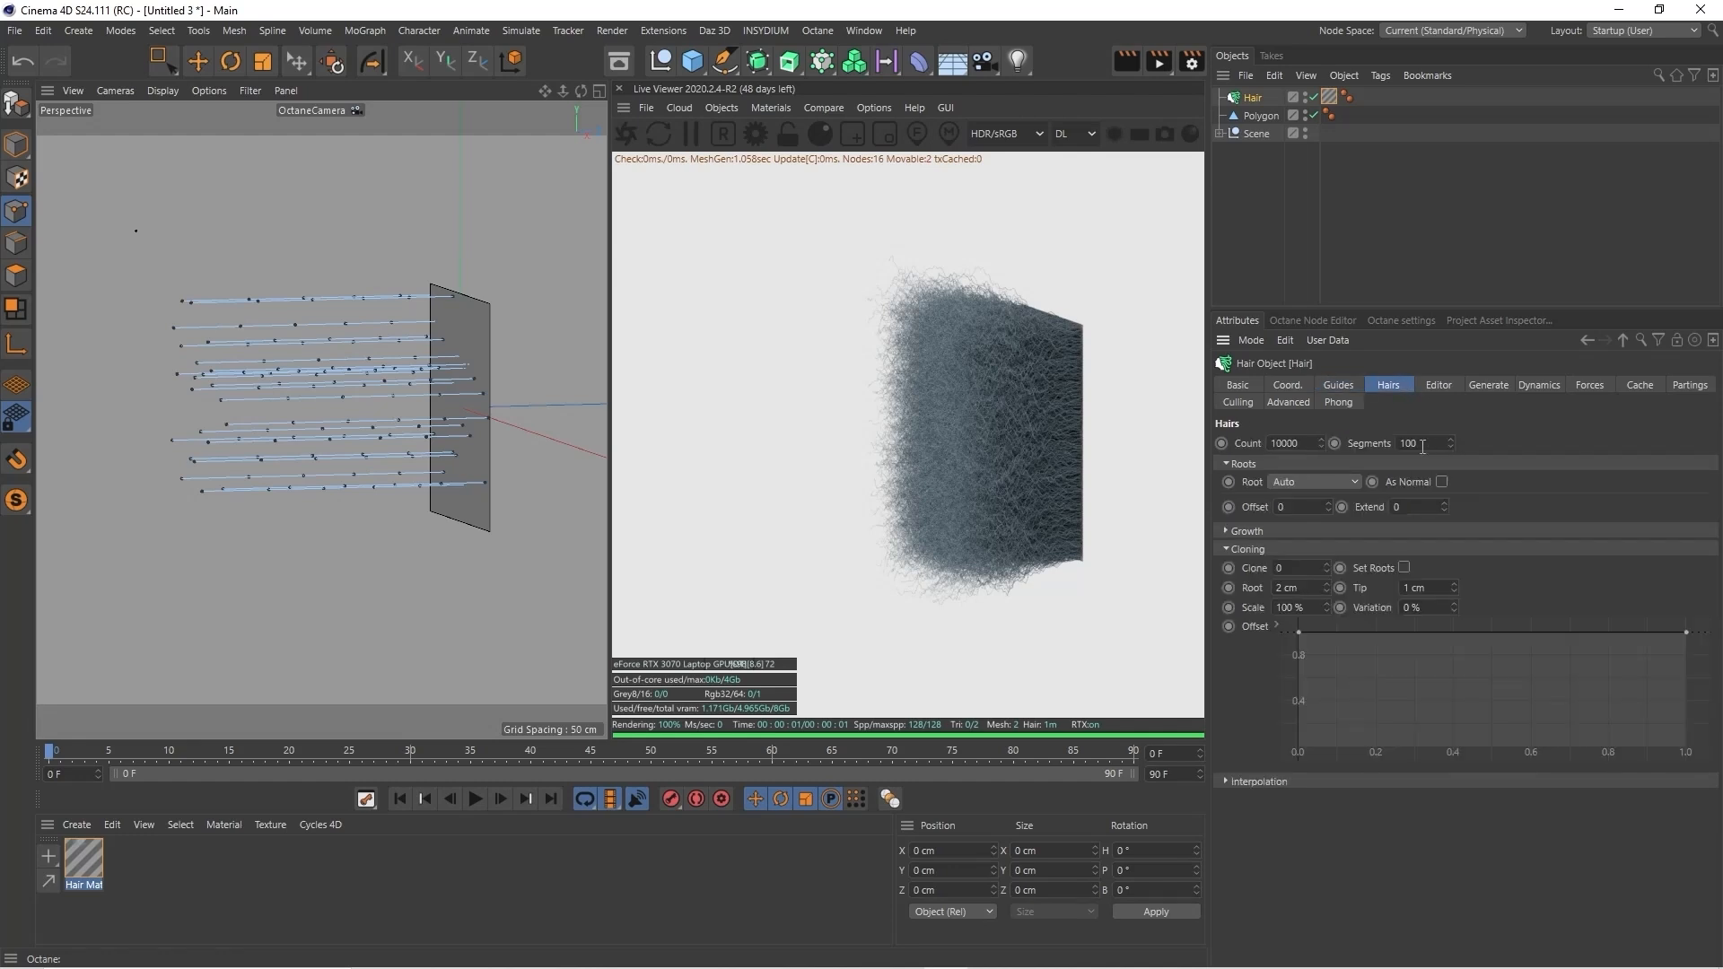
pyautogui.click(1329, 96)
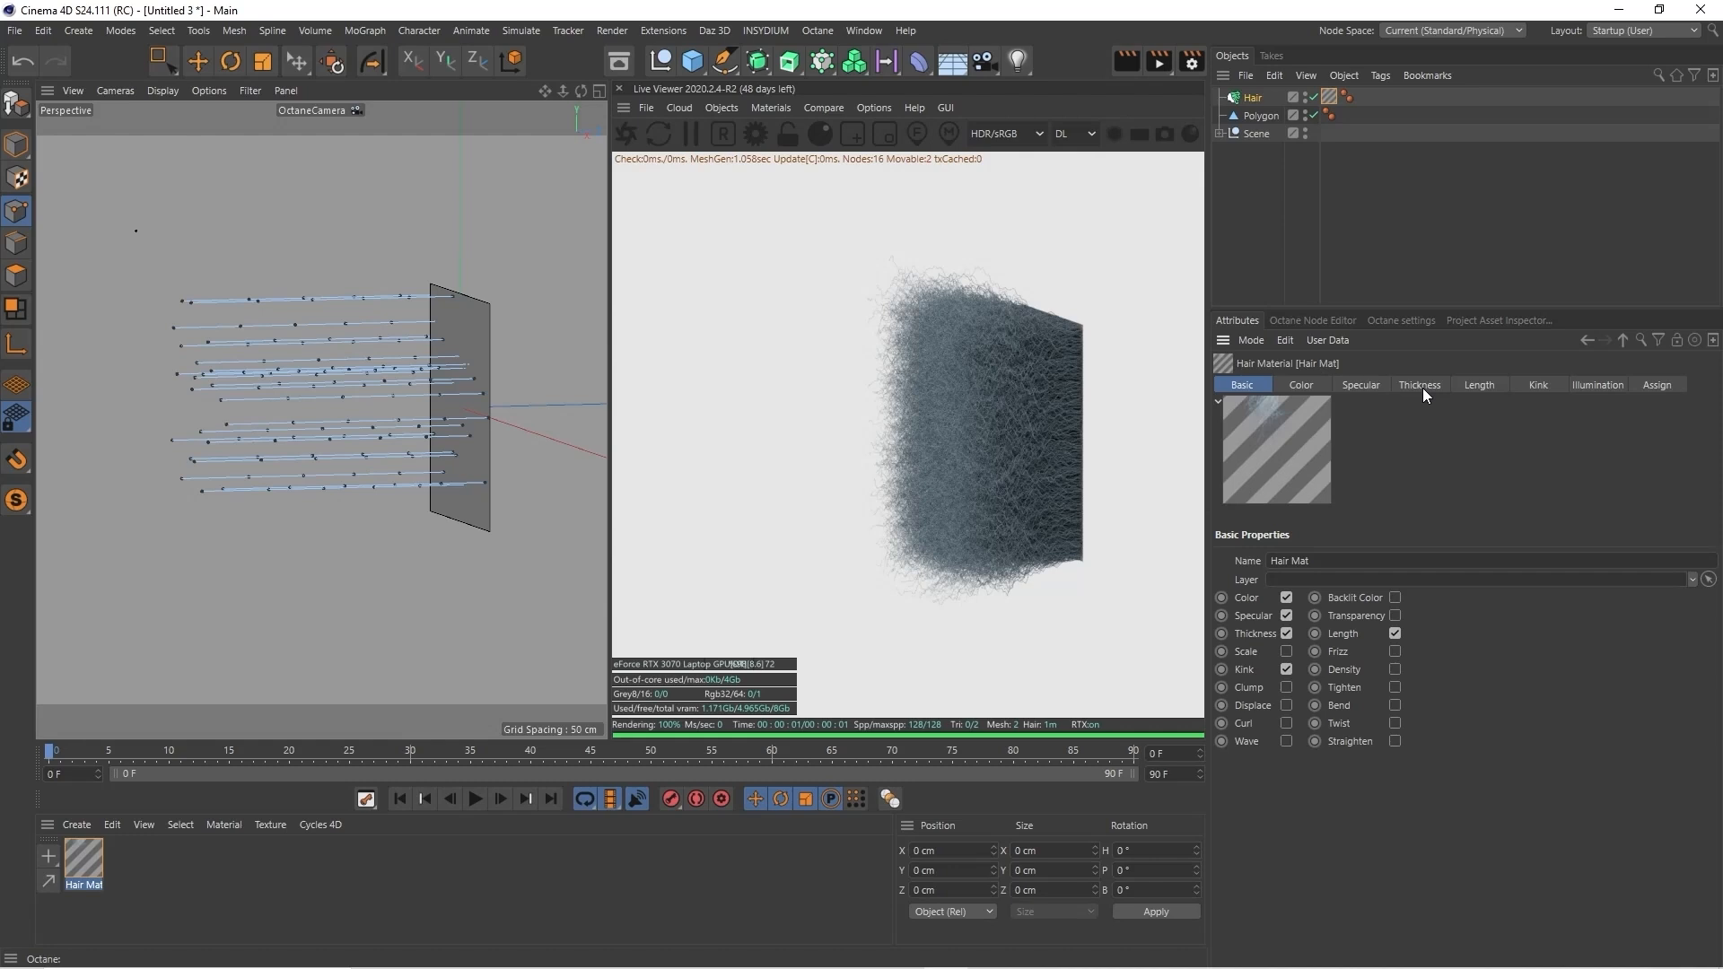
pyautogui.click(1287, 670)
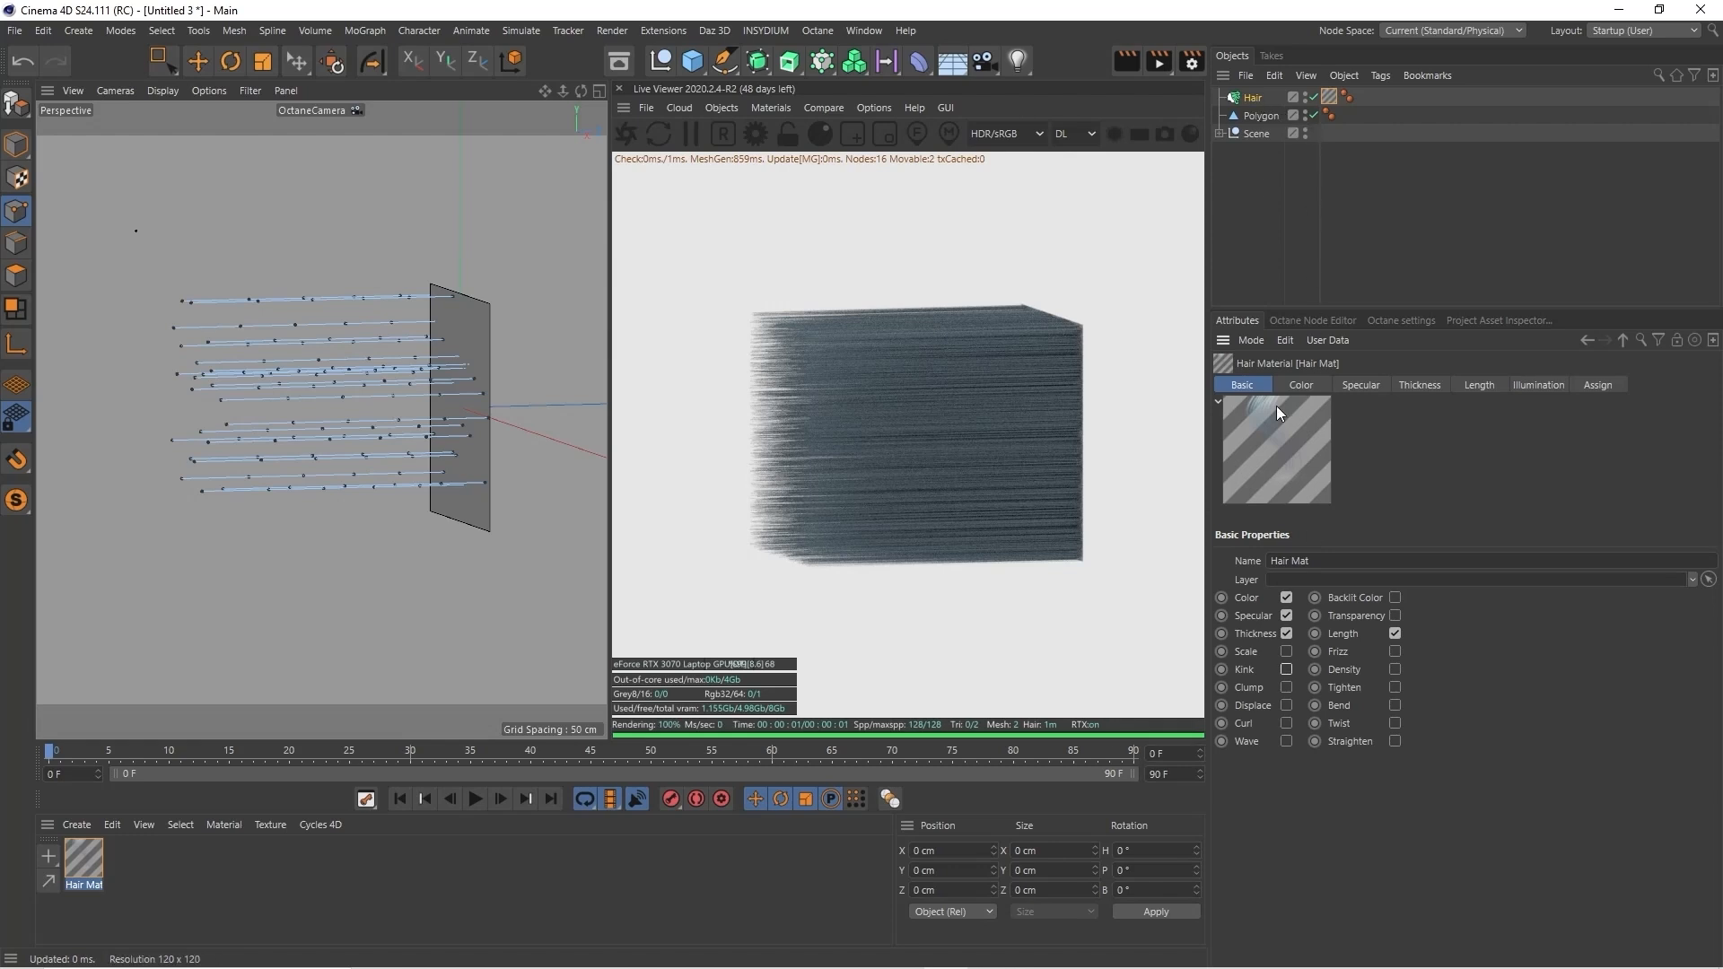
# Look through the simulation force options and add a Wind force to the scene
pyautogui.click(1254, 101)
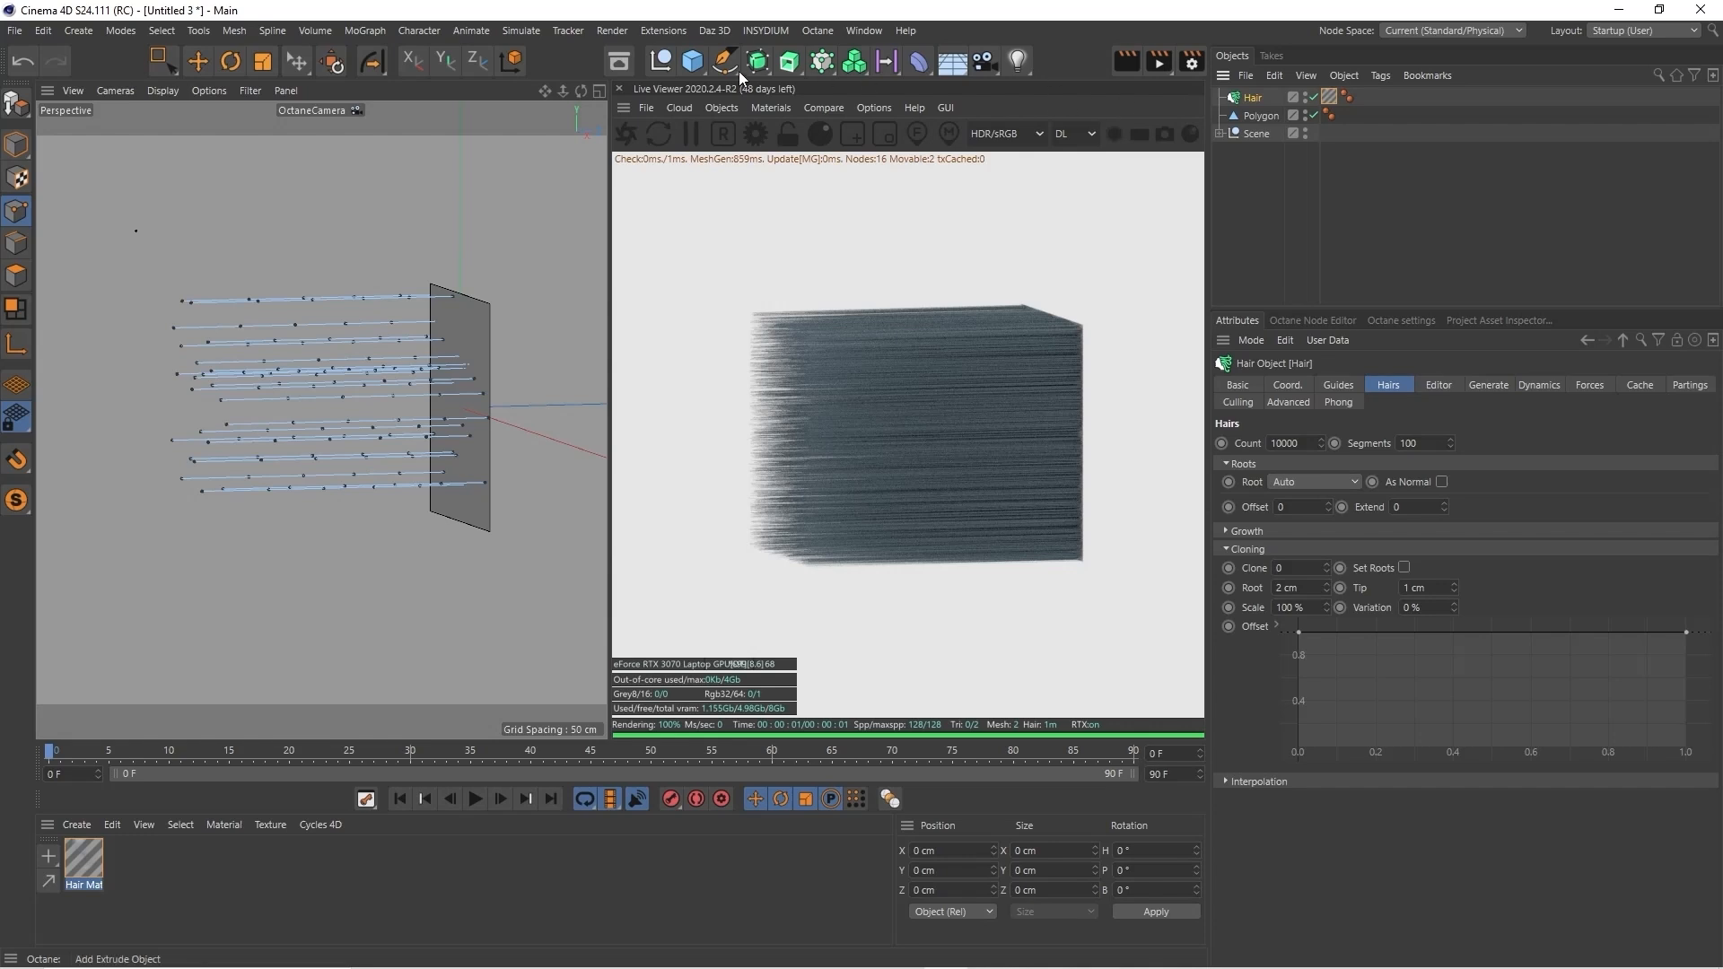
pyautogui.click(525, 32)
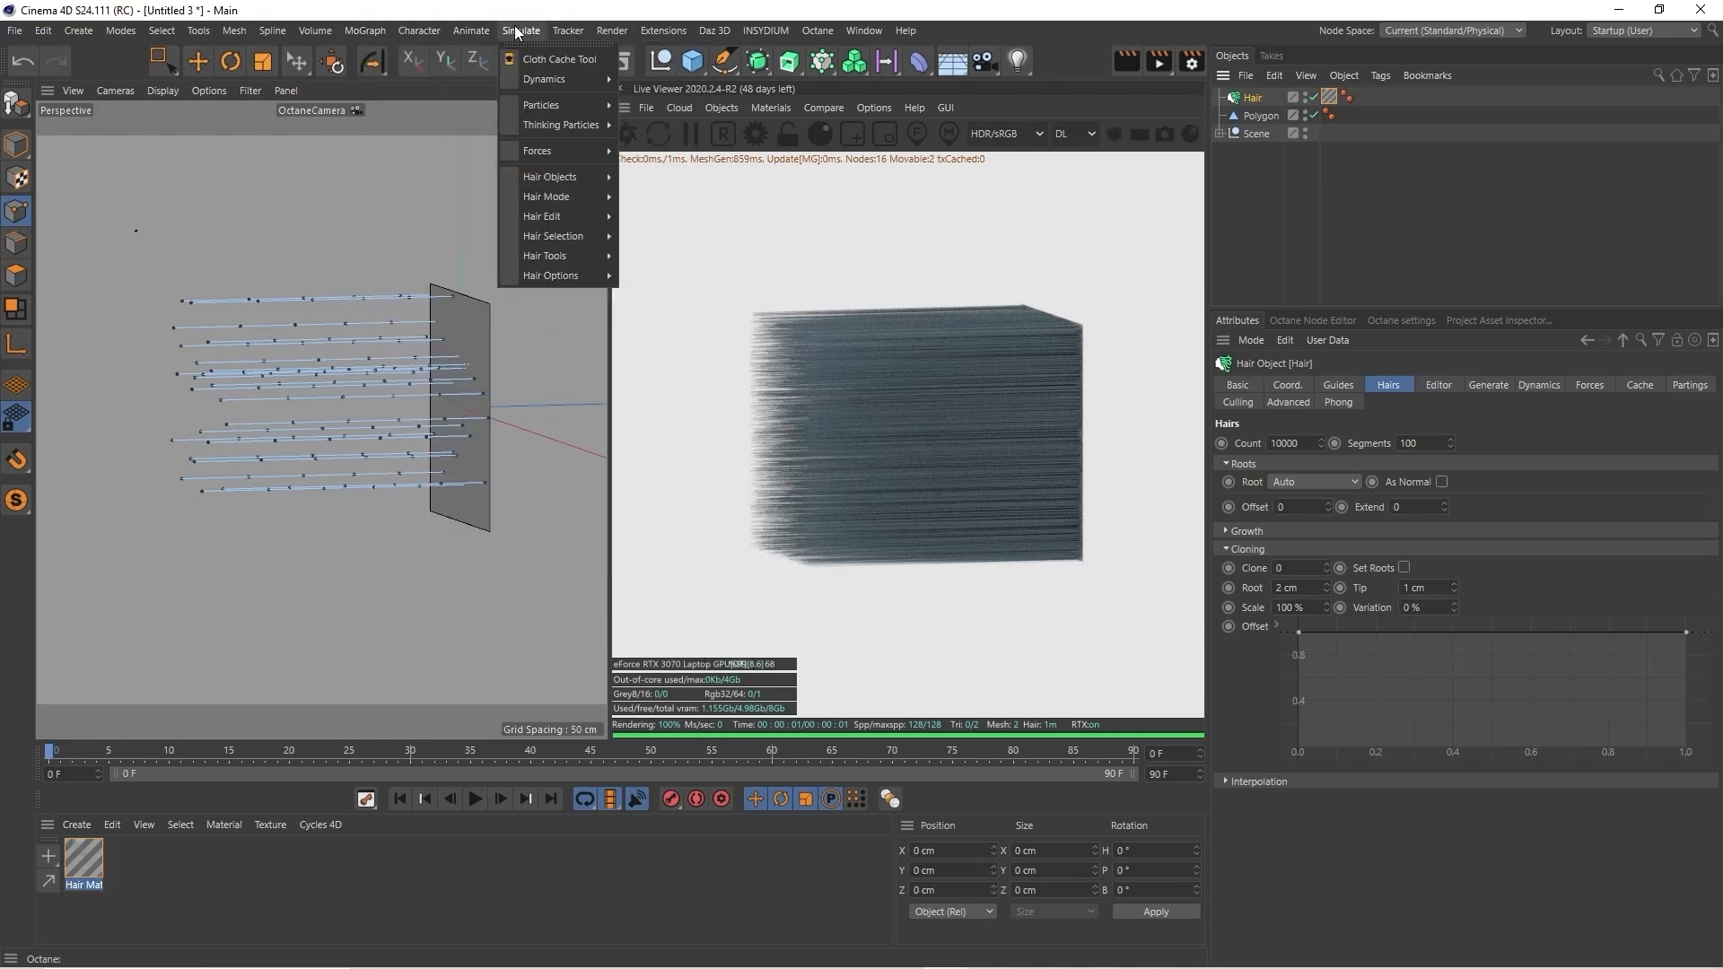
pyautogui.moveTo(534, 80)
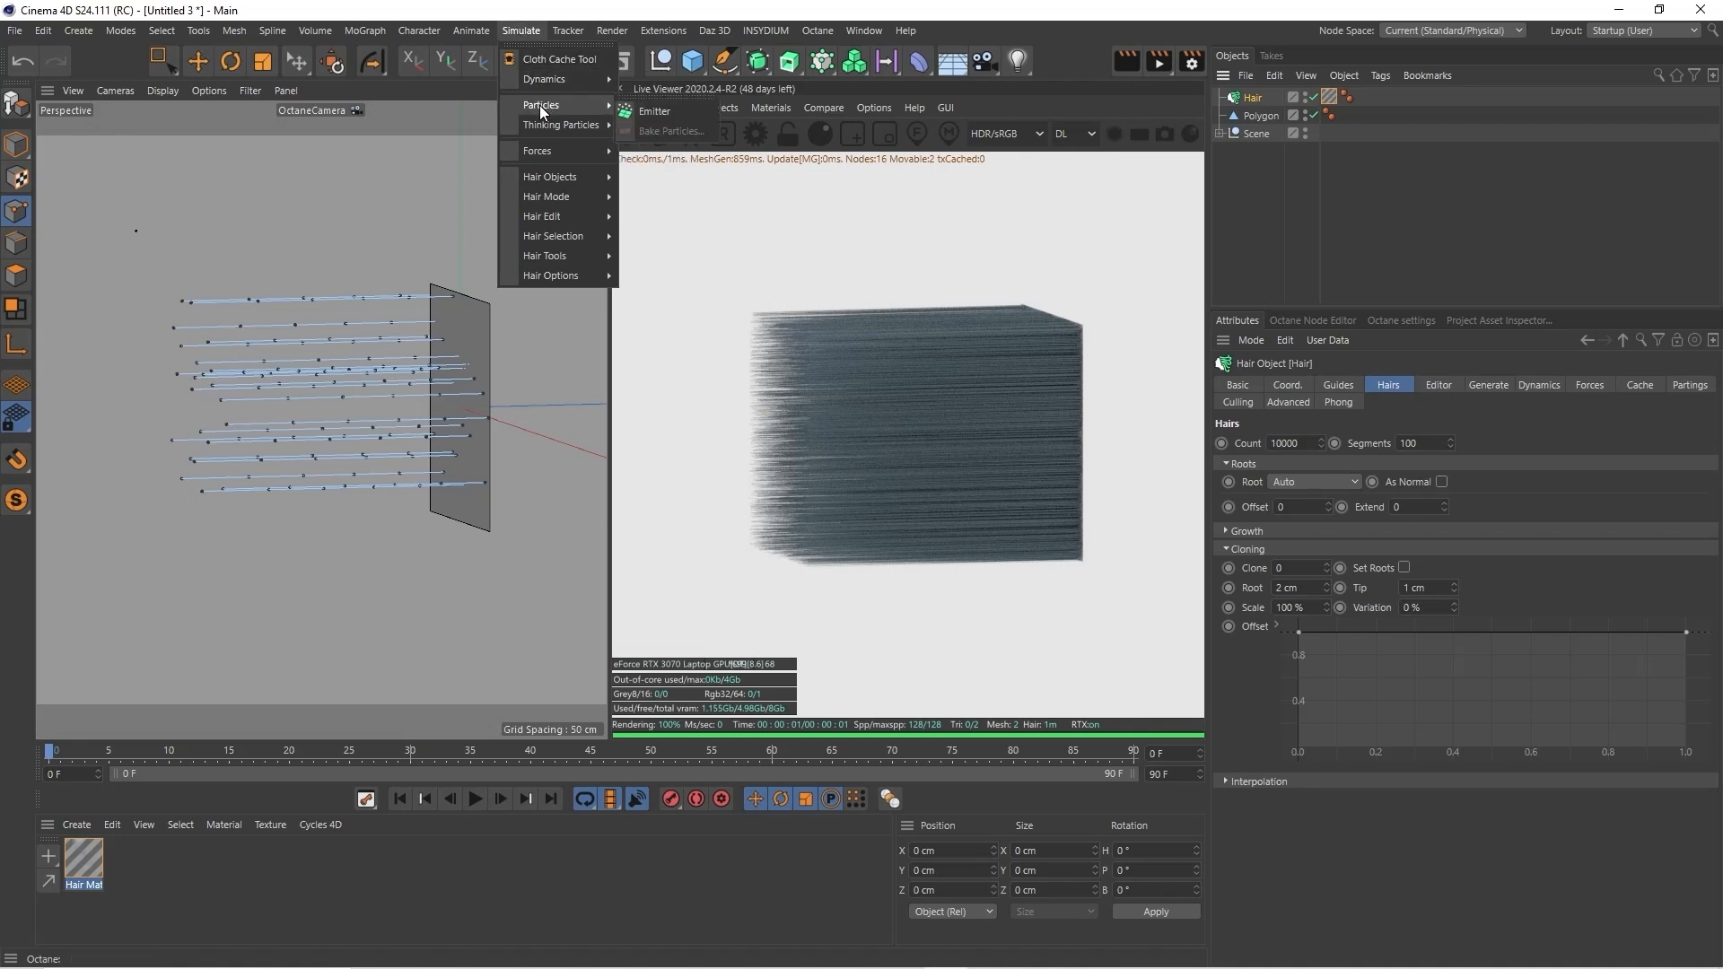
pyautogui.moveTo(546, 122)
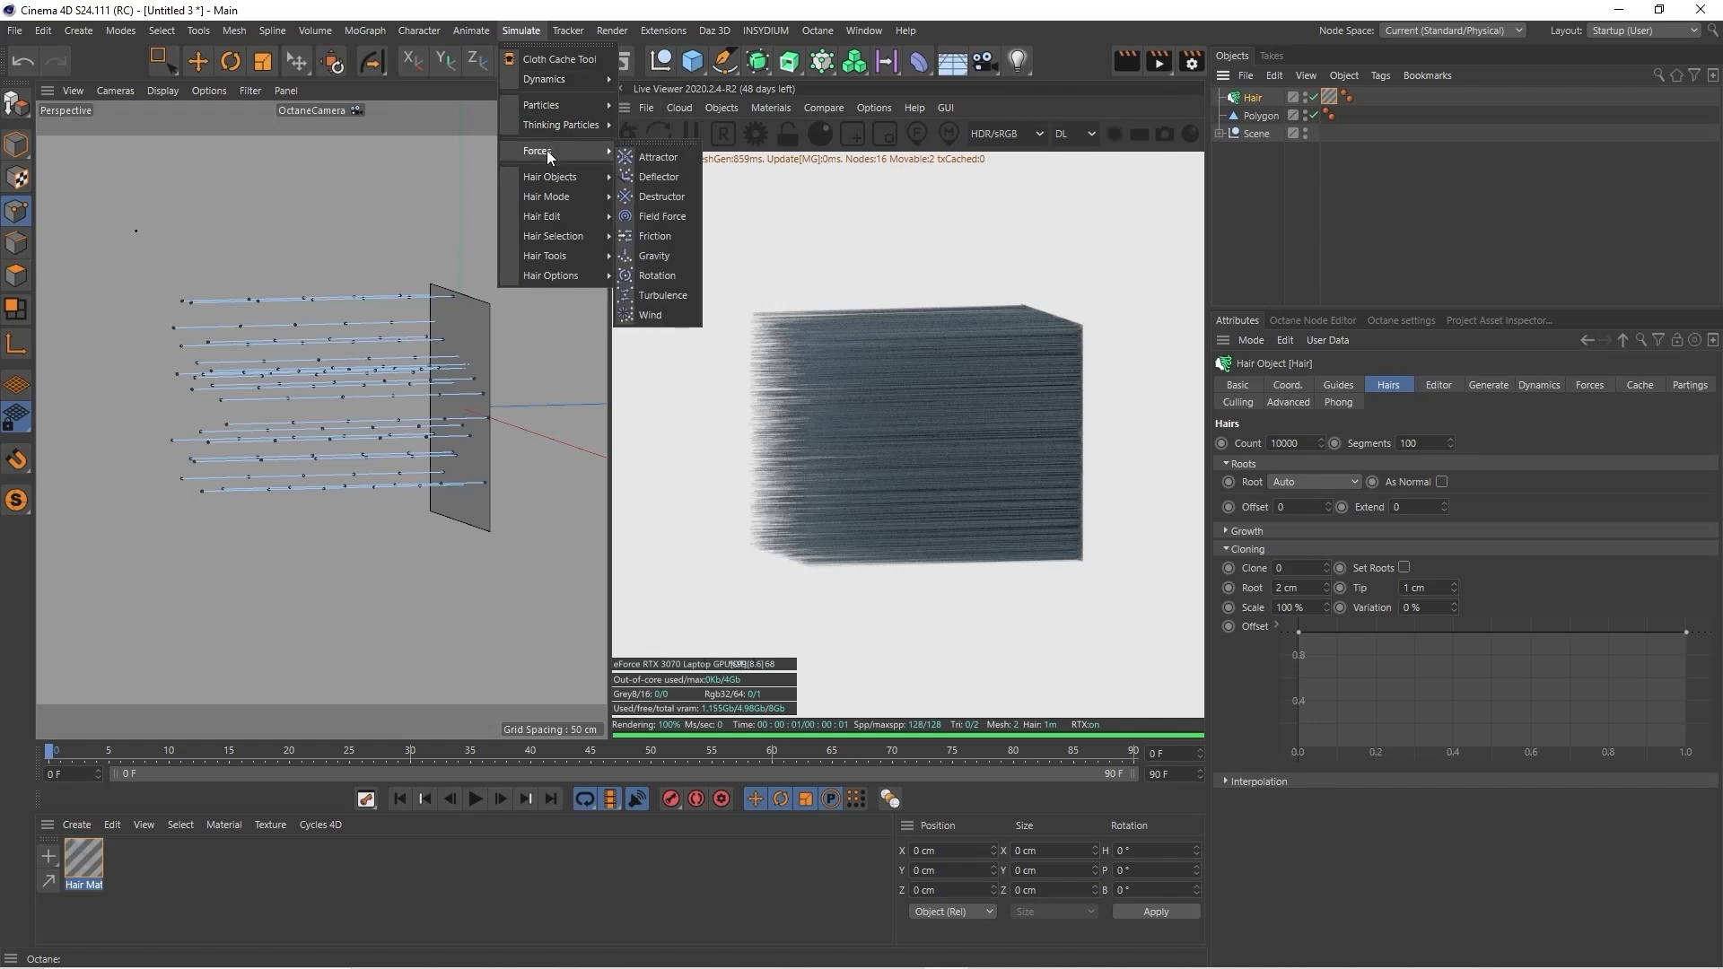
pyautogui.moveTo(376, 41)
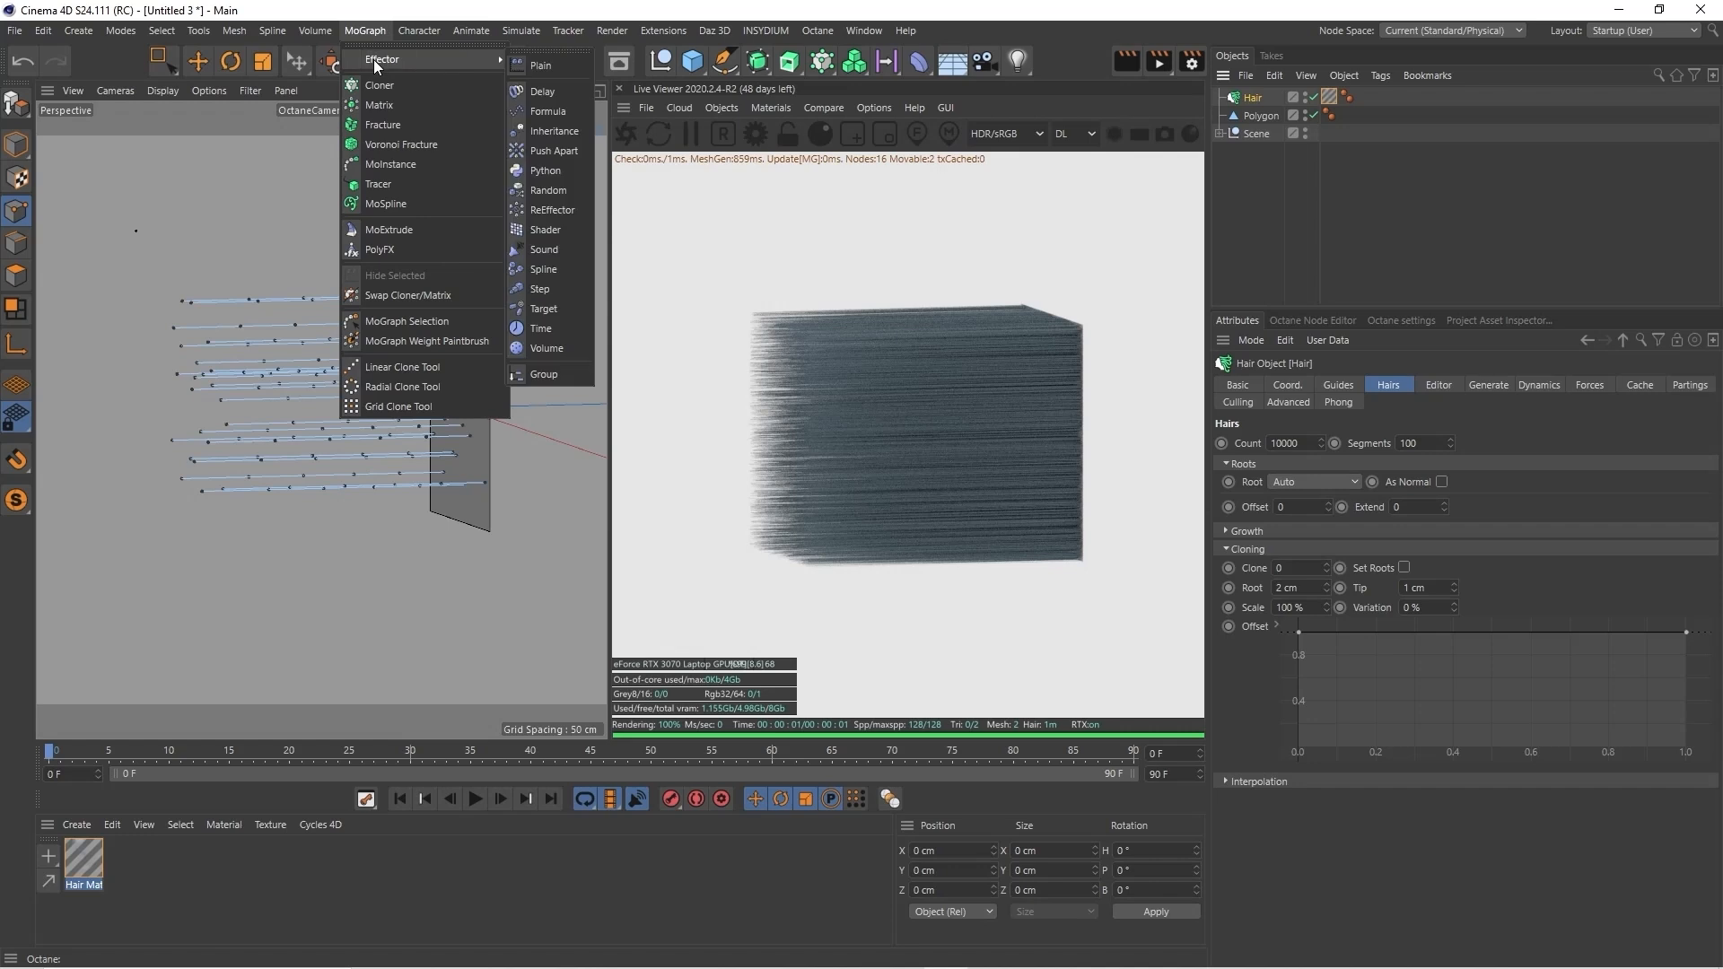
pyautogui.moveTo(519, 31)
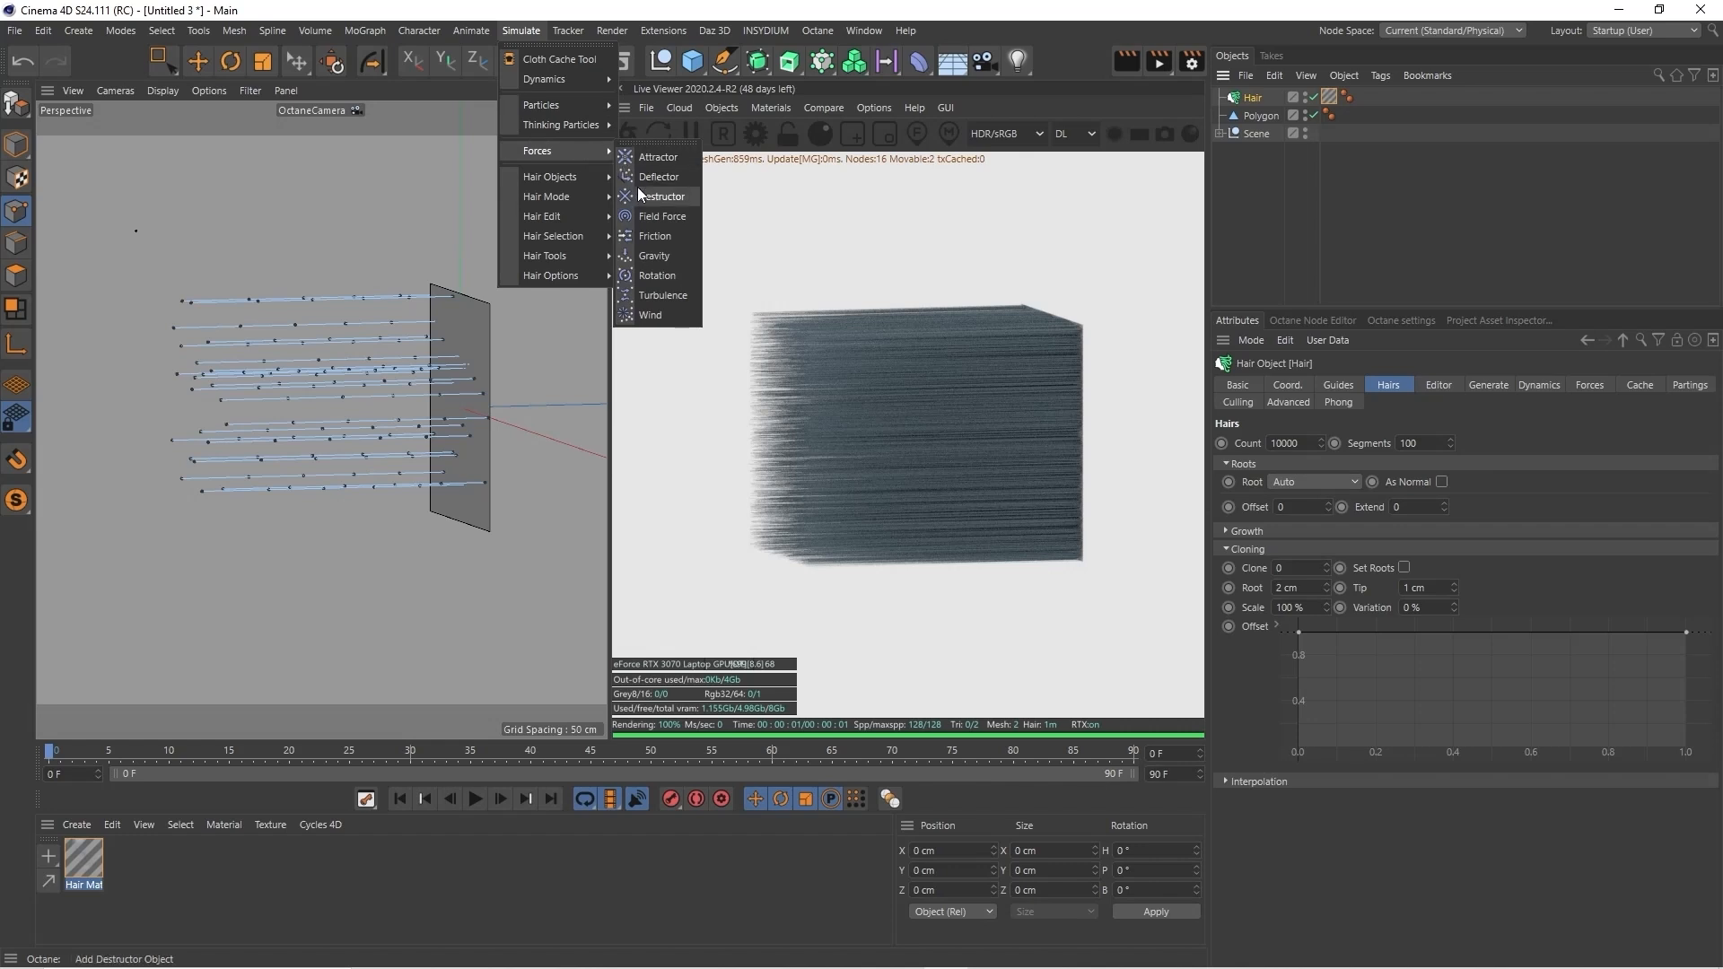
pyautogui.click(655, 316)
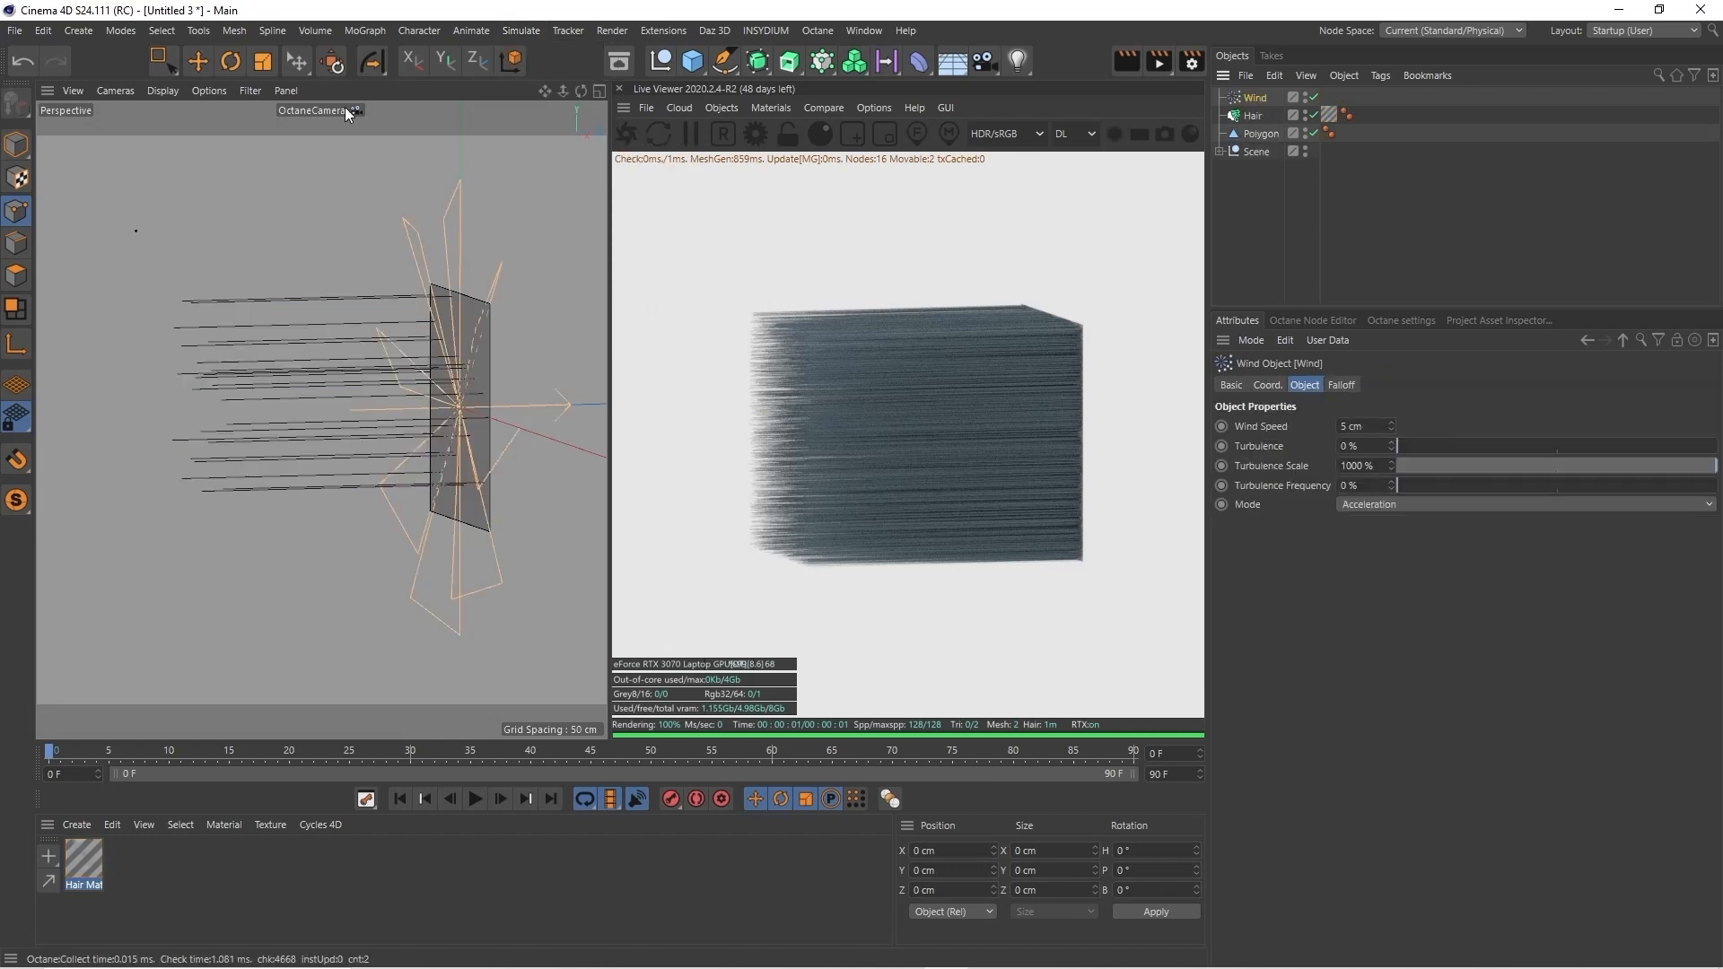
# Move the Wind object to about X -373 cm, Z -181 cm and rotate its heading to about -59°
pyautogui.click(201, 61)
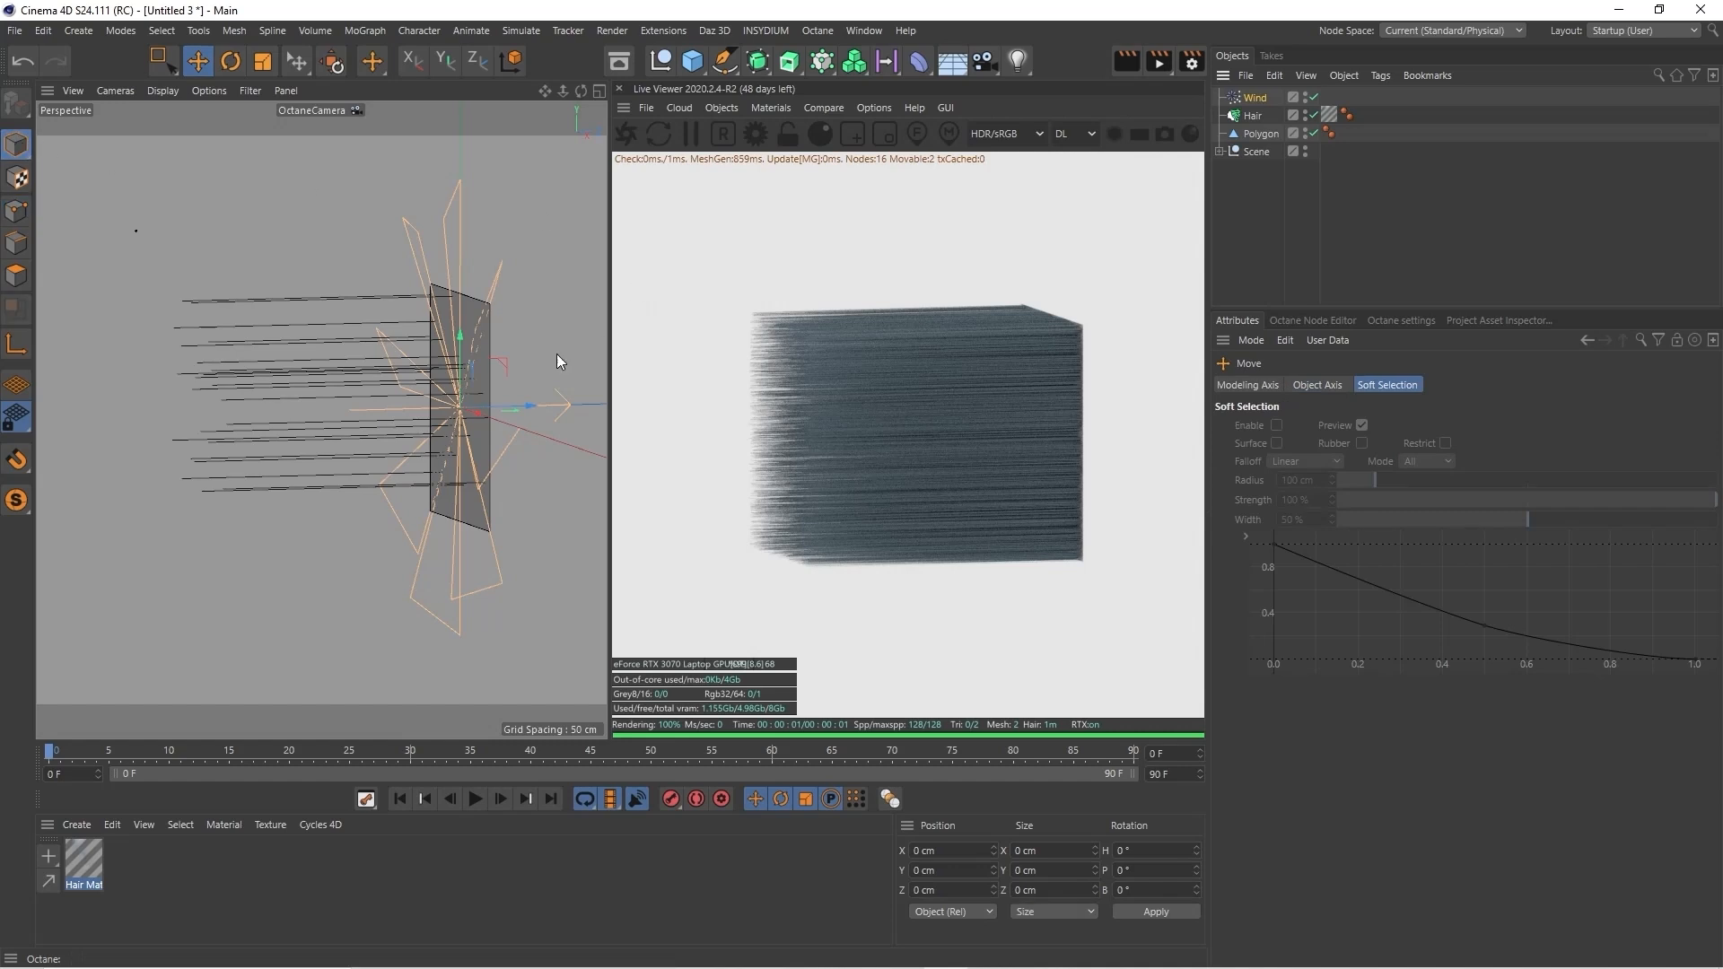
pyautogui.moveTo(522, 409); pyautogui.dragTo(122, 434)
pyautogui.moveTo(543, 91); pyautogui.dragTo(290, 92)
pyautogui.moveTo(109, 408); pyautogui.dragTo(232, 341)
pyautogui.click(230, 61)
pyautogui.moveTo(581, 91); pyautogui.dragTo(489, 97)
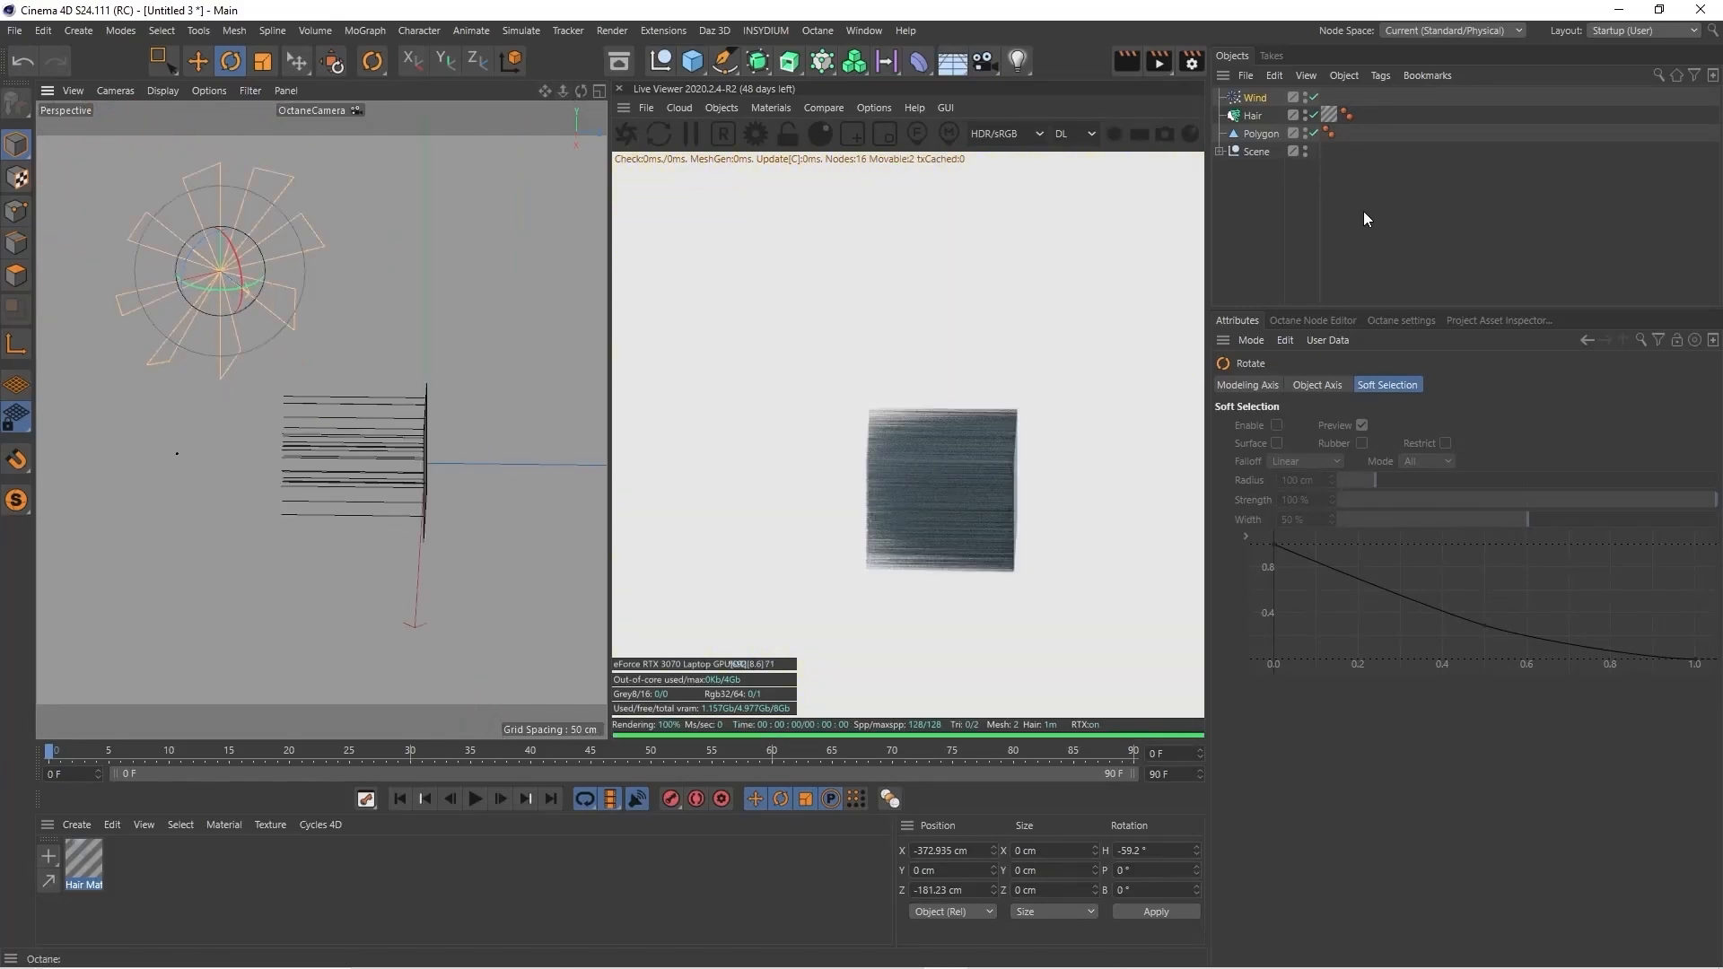
# Play the hair simulation, stop it at frame 20 and inspect how the wind affects the hair
pyautogui.click(476, 799)
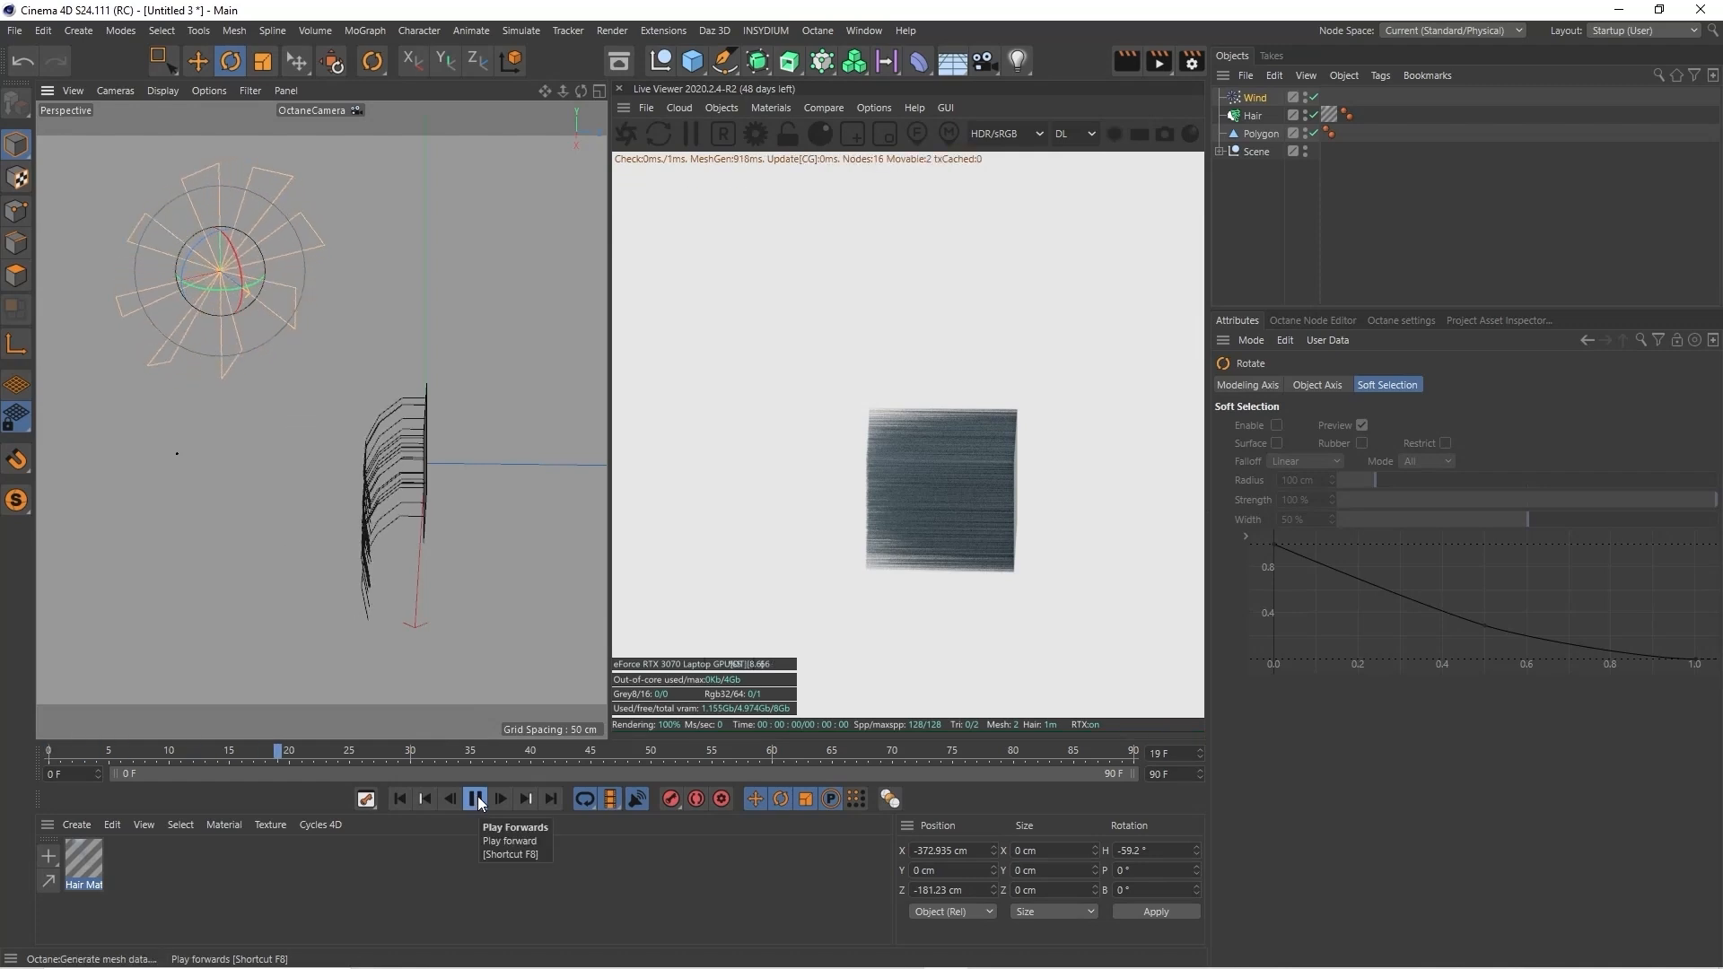
pyautogui.click(475, 798)
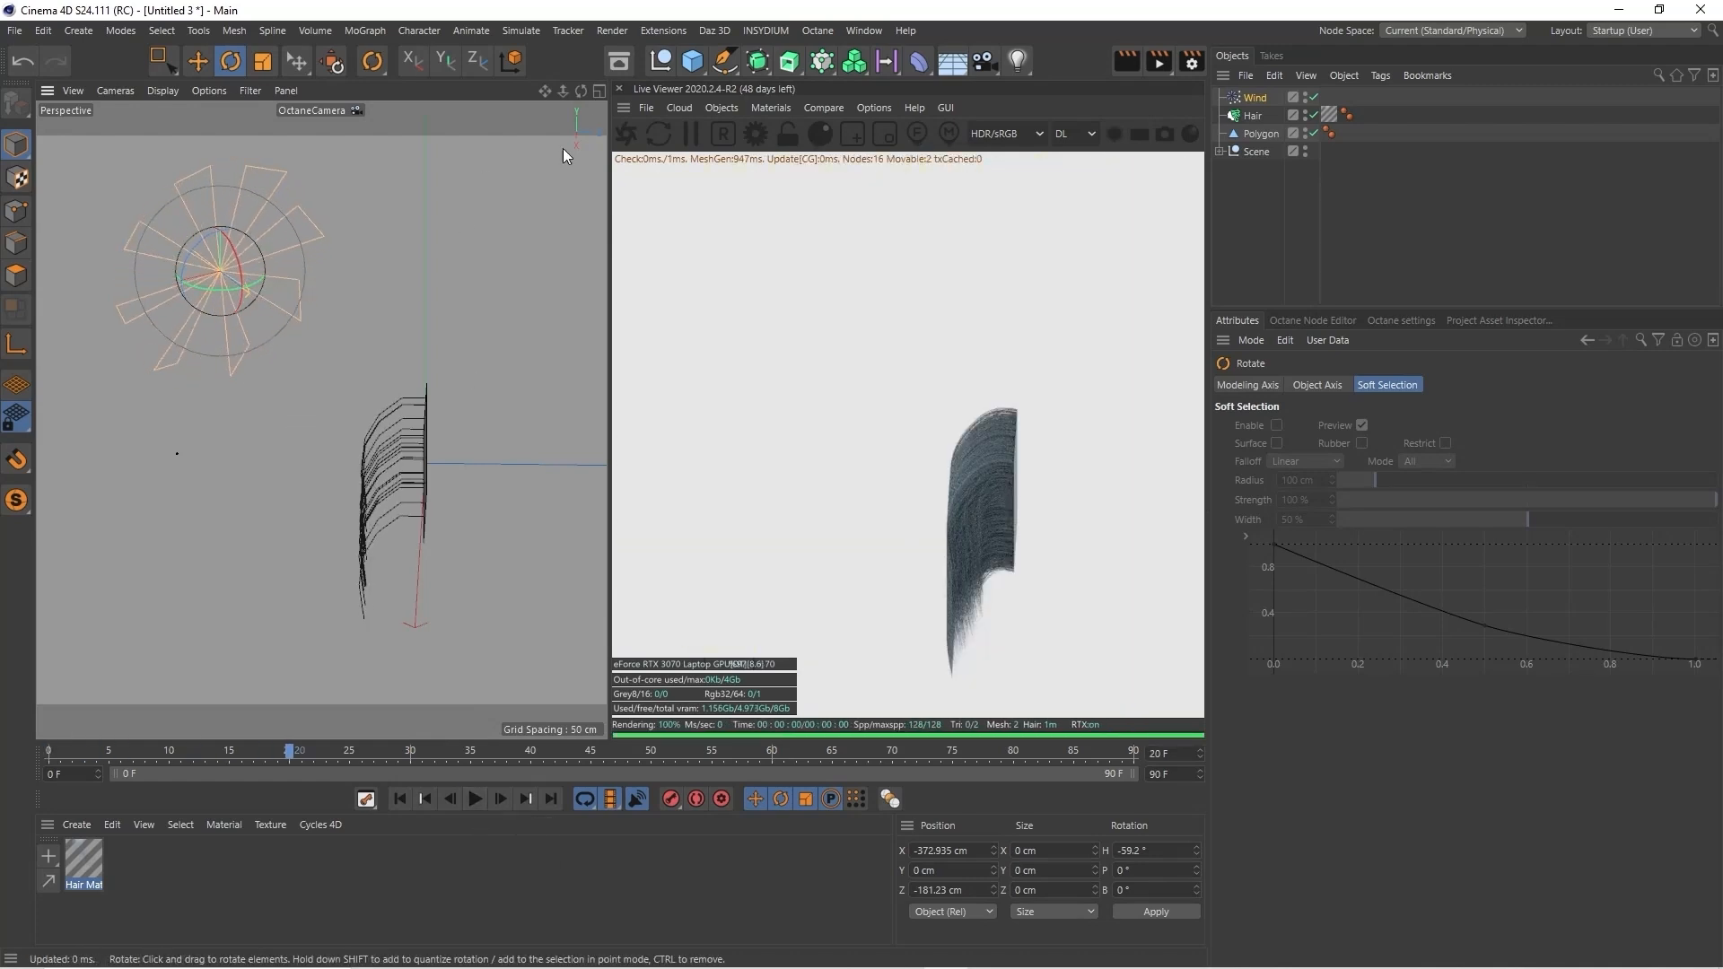
pyautogui.moveTo(582, 94); pyautogui.dragTo(483, 95)
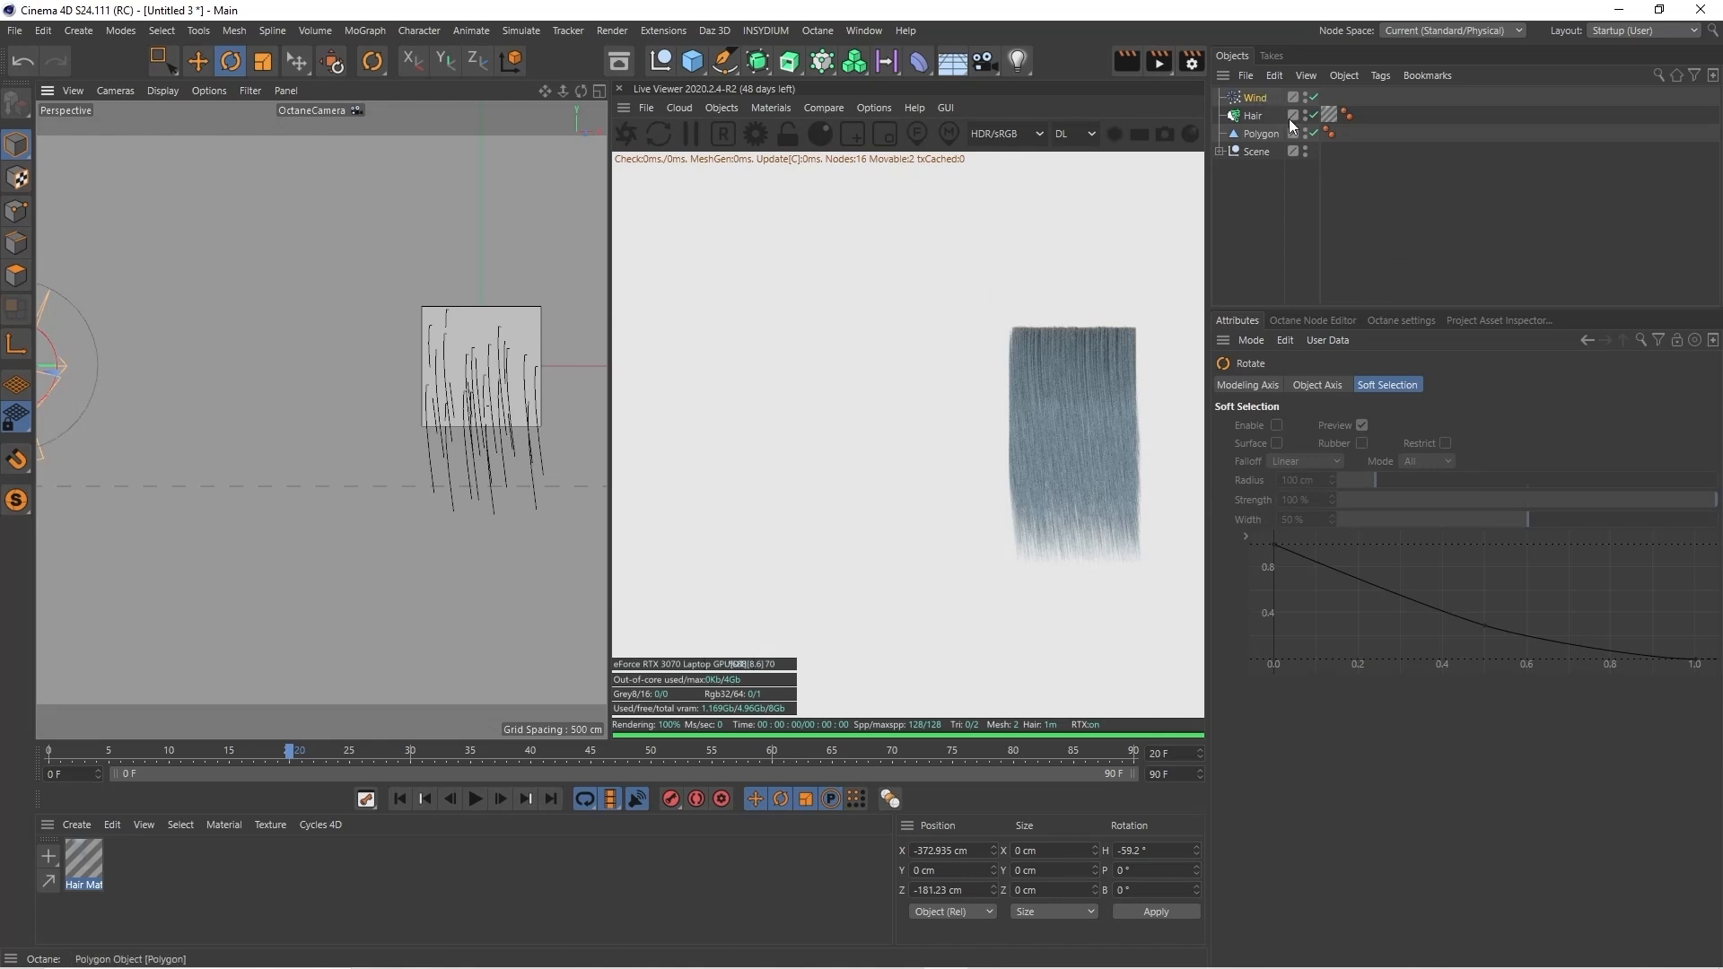
# Set the Wind Speed to 11 cm and replay the simulation from the start, stopping at frame 47
pyautogui.click(1263, 97)
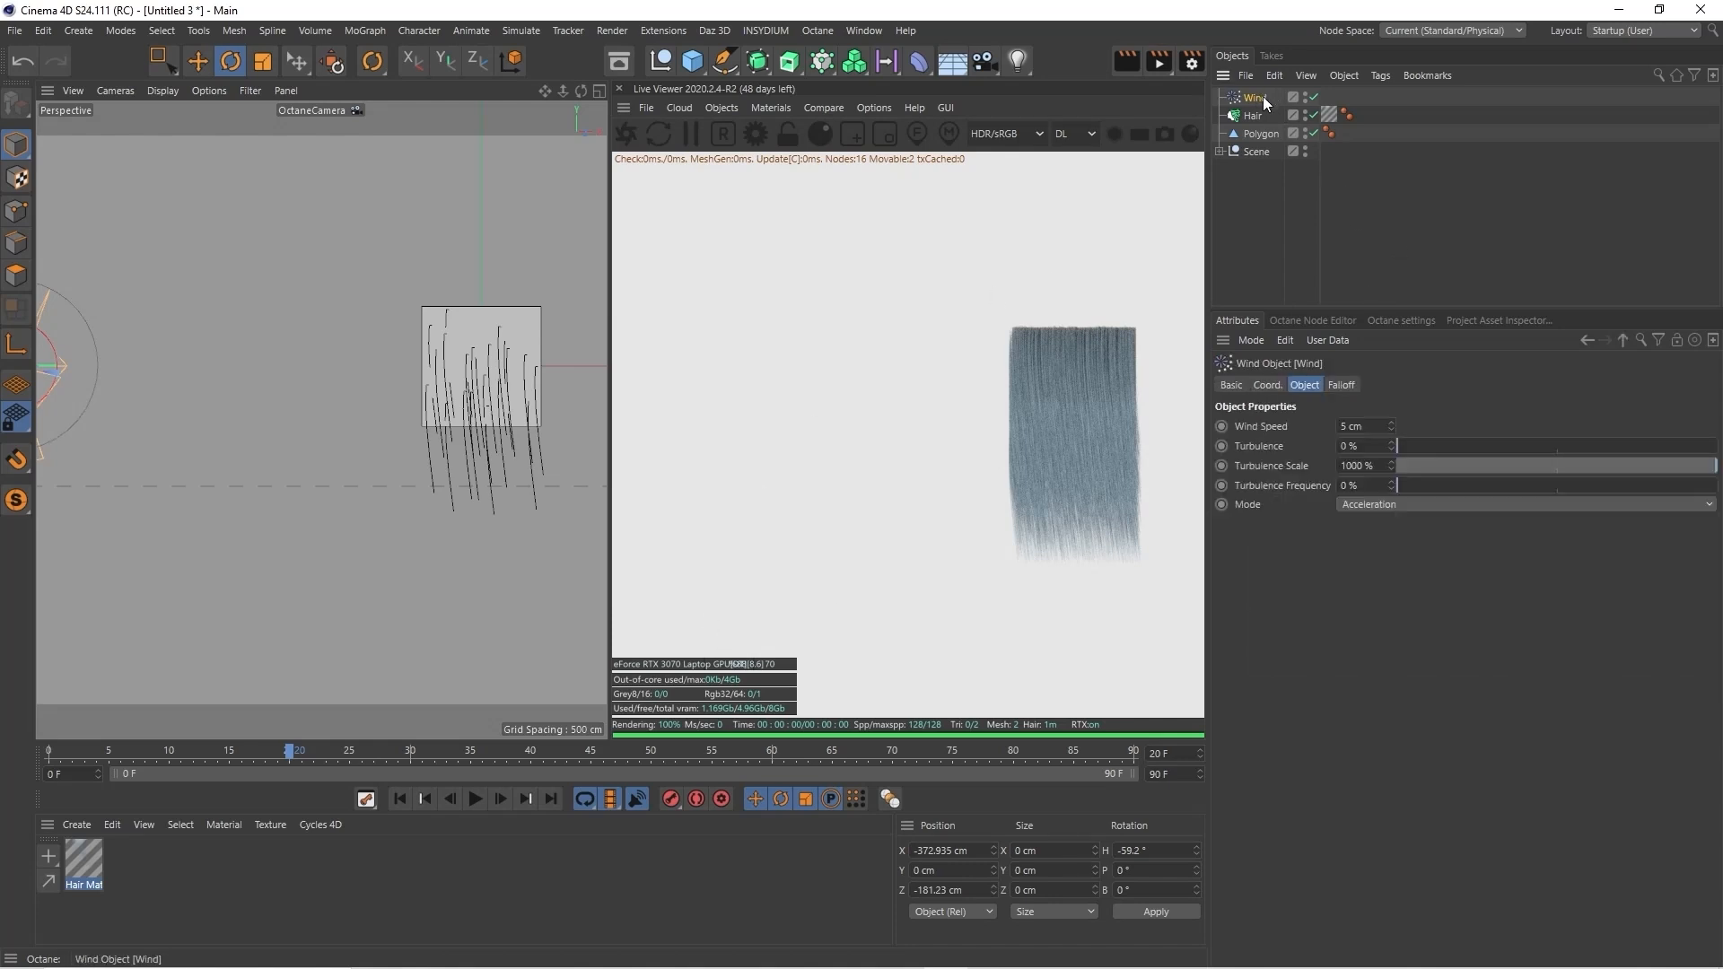
pyautogui.click(1391, 423)
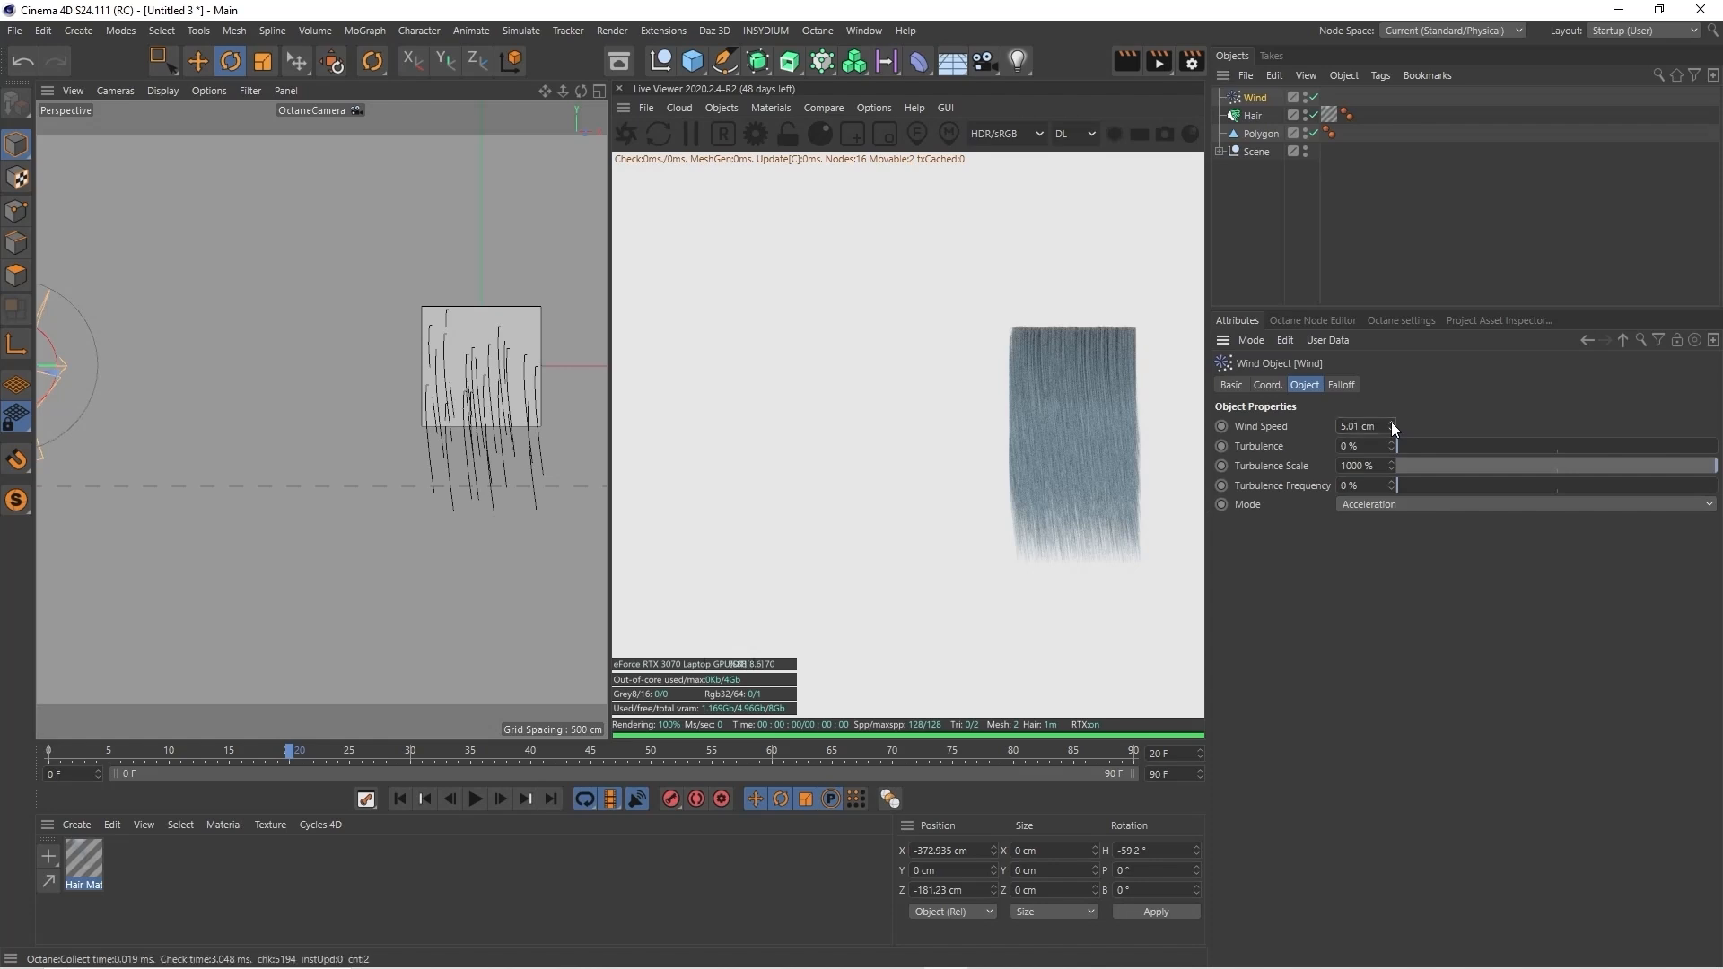
pyautogui.moveTo(1391, 426); pyautogui.dragTo(1391, 415)
pyautogui.click(398, 799)
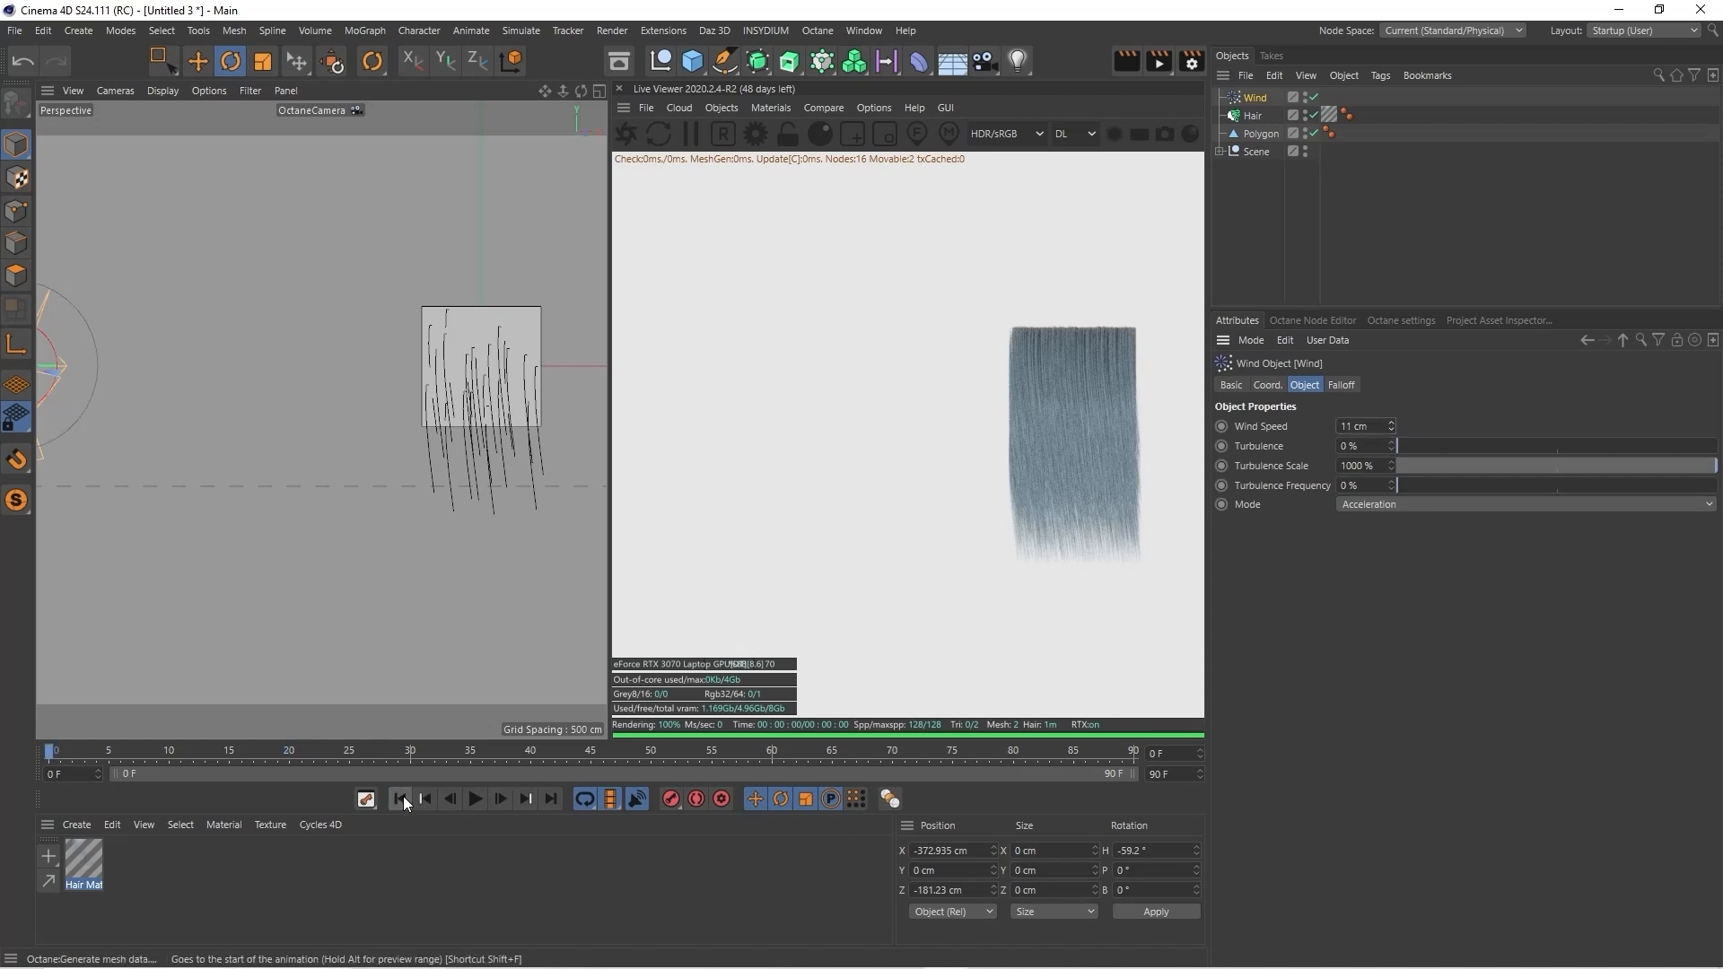
pyautogui.click(471, 800)
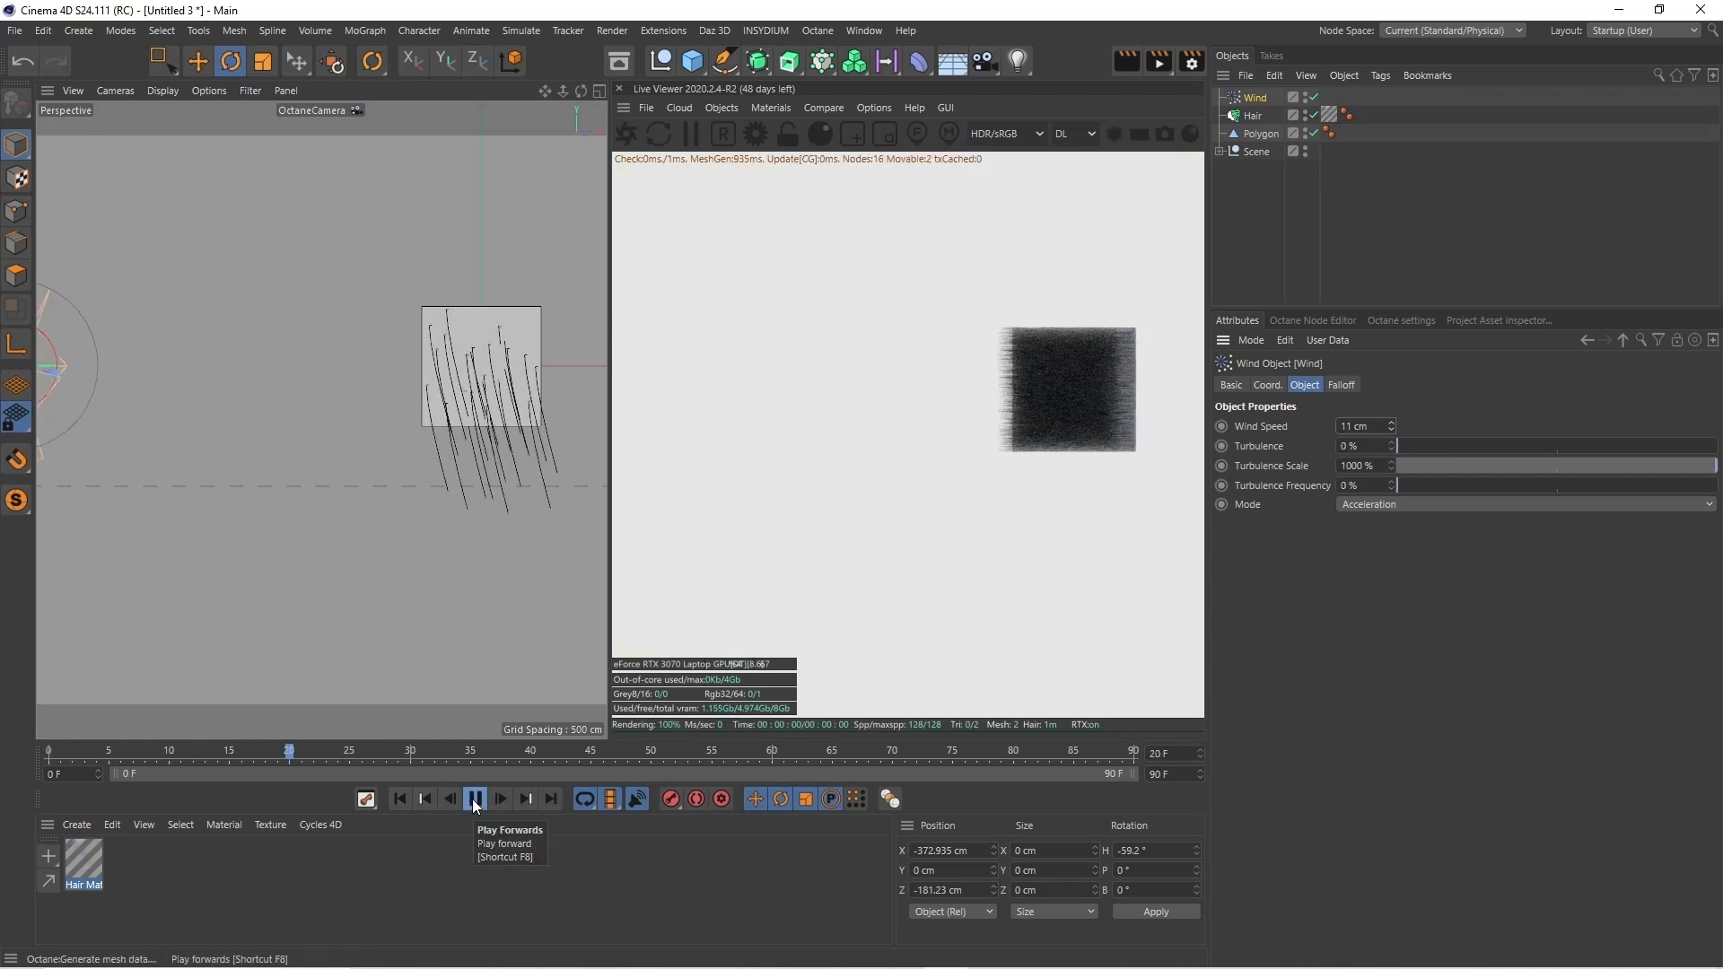
pyautogui.click(476, 799)
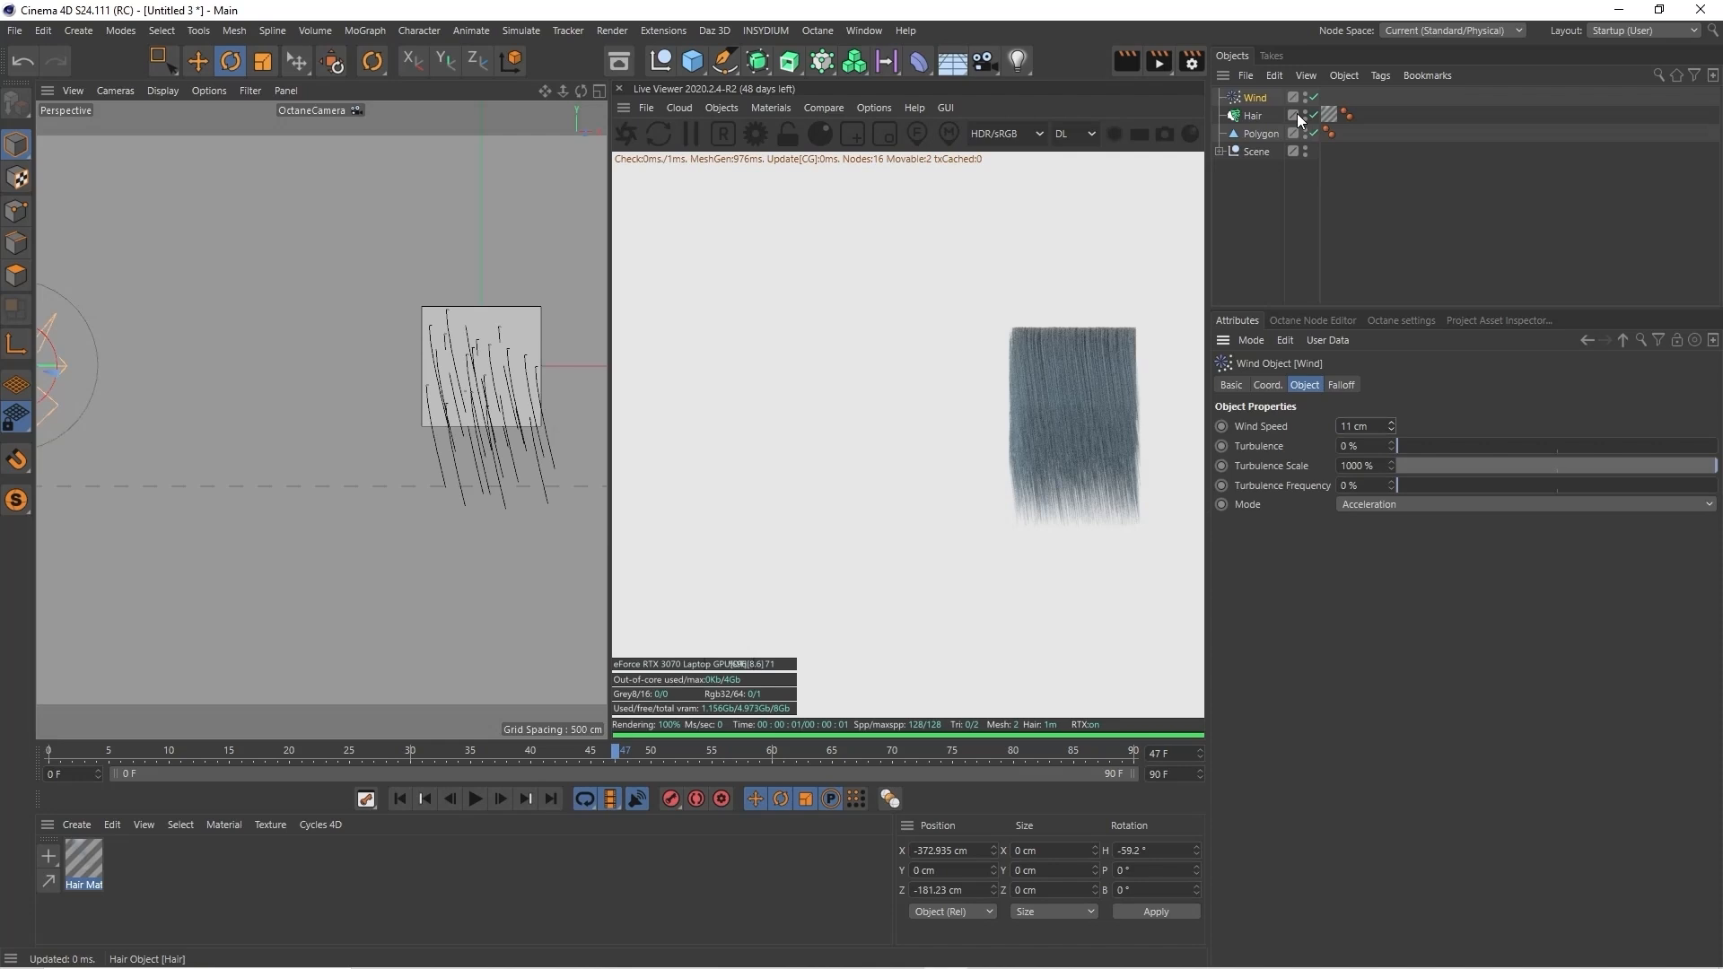
# Set the Hair object's Gravity force to 0 and replay the simulation from the start, stopping at frame 20
pyautogui.click(1253, 116)
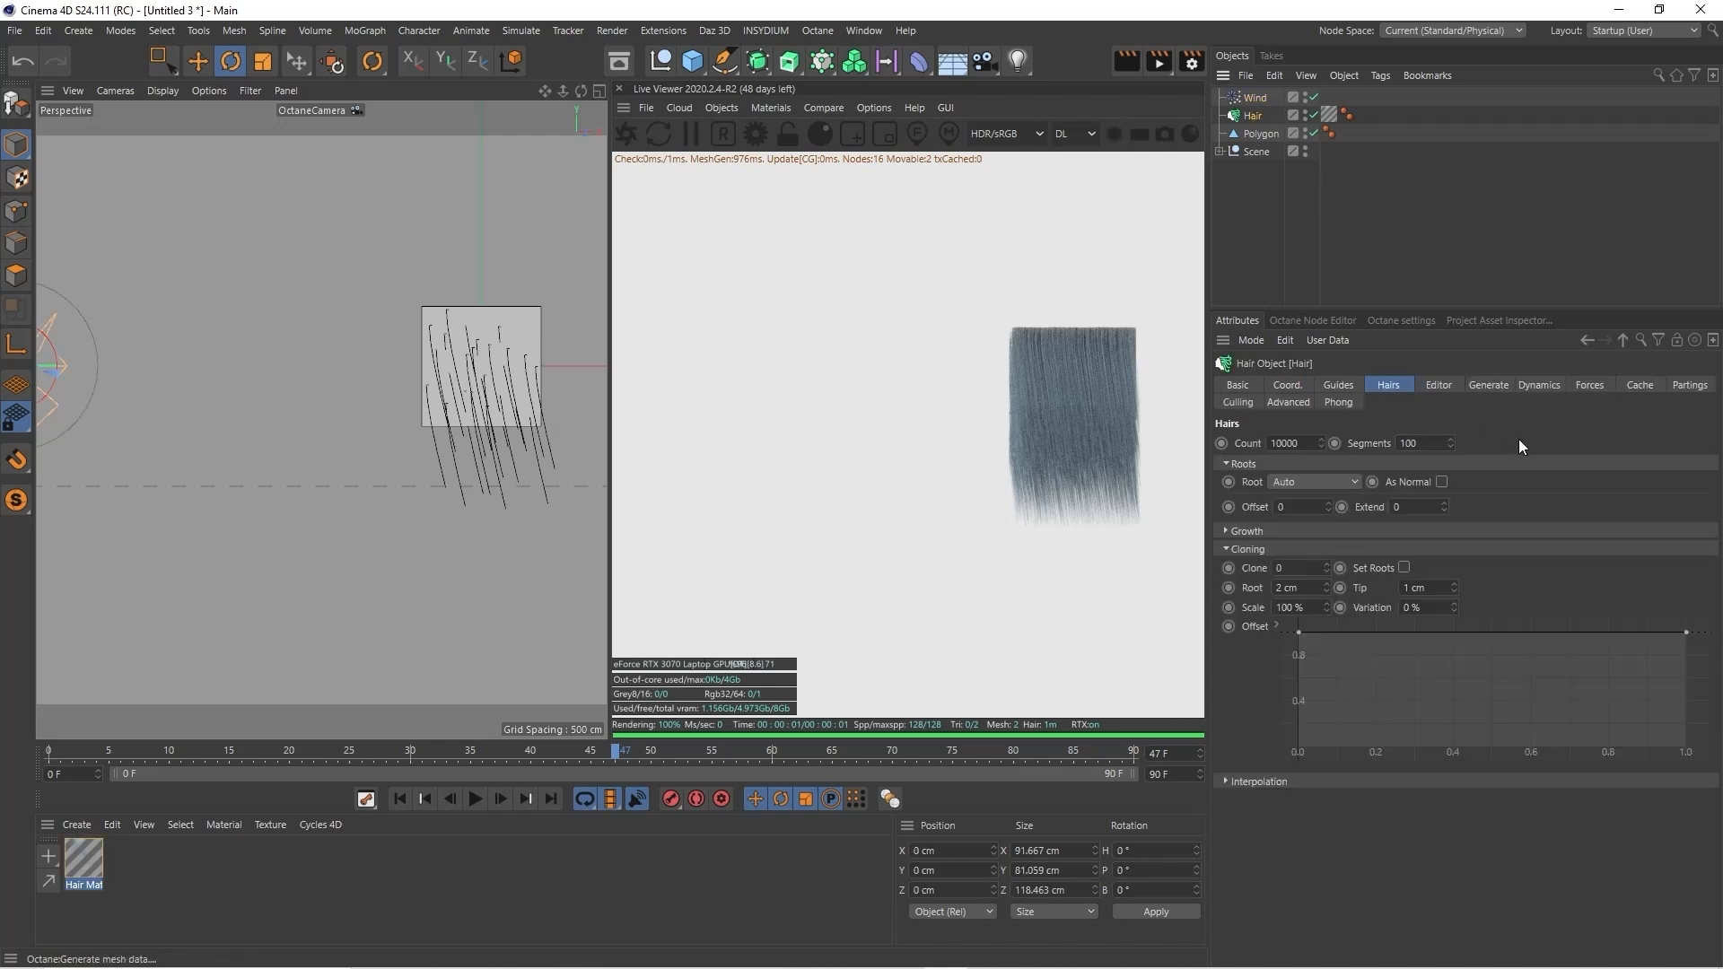
pyautogui.click(1586, 386)
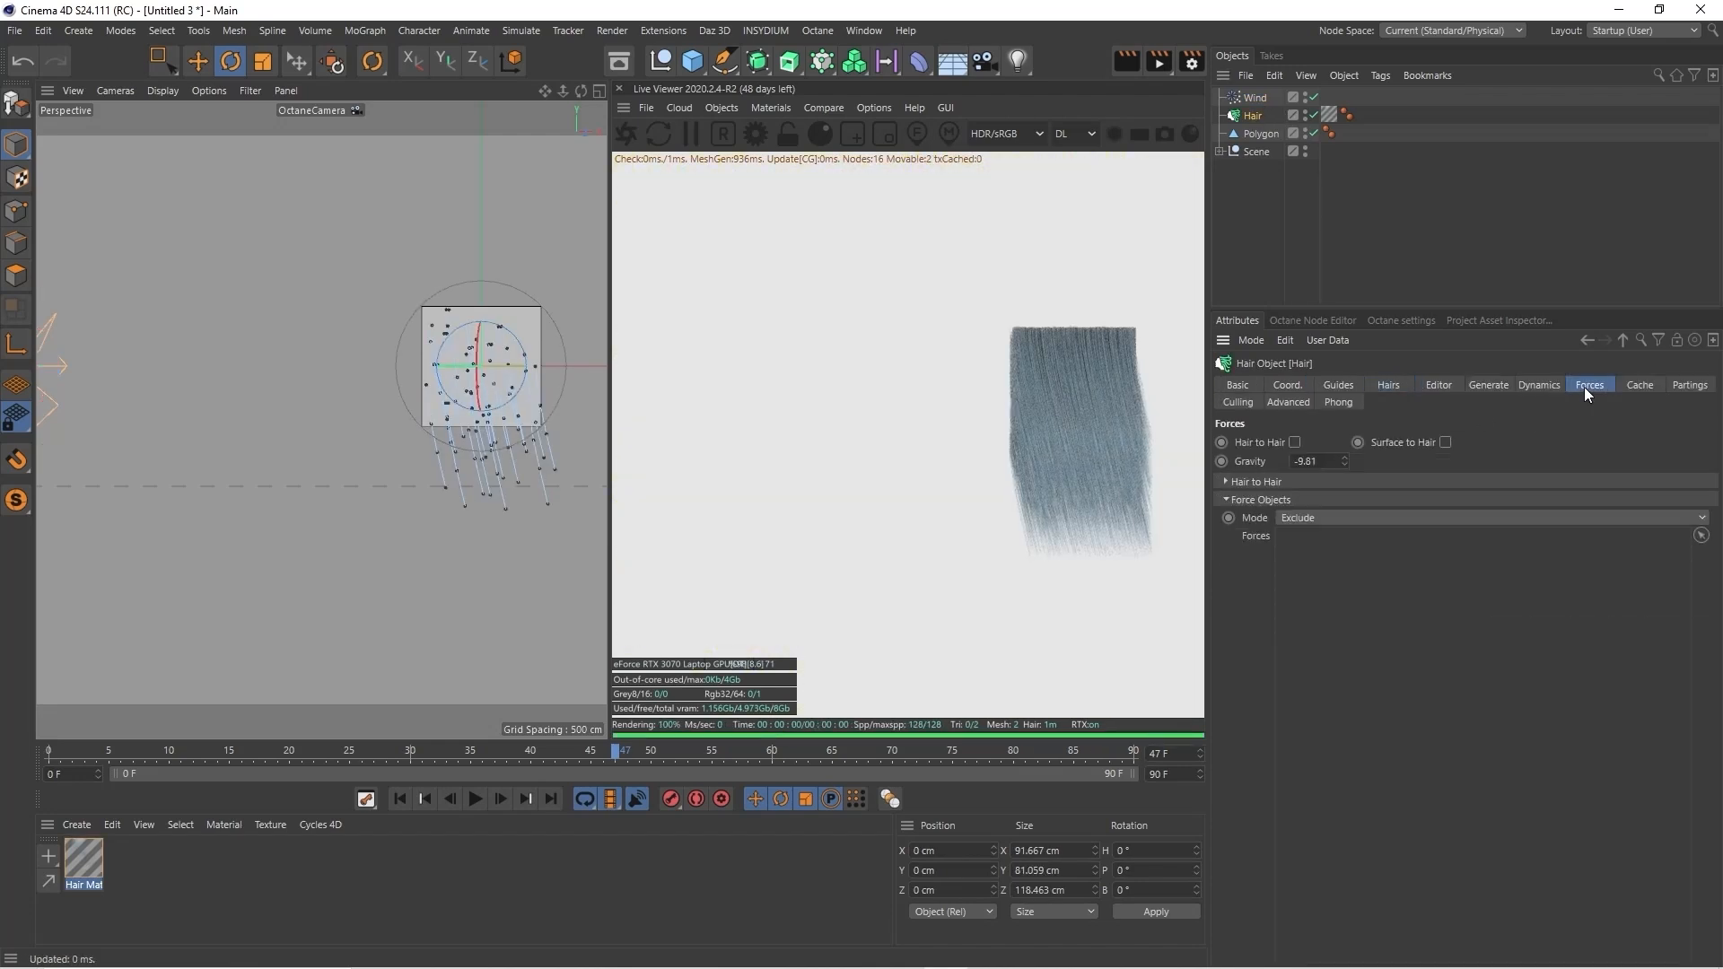
pyautogui.click(1321, 463)
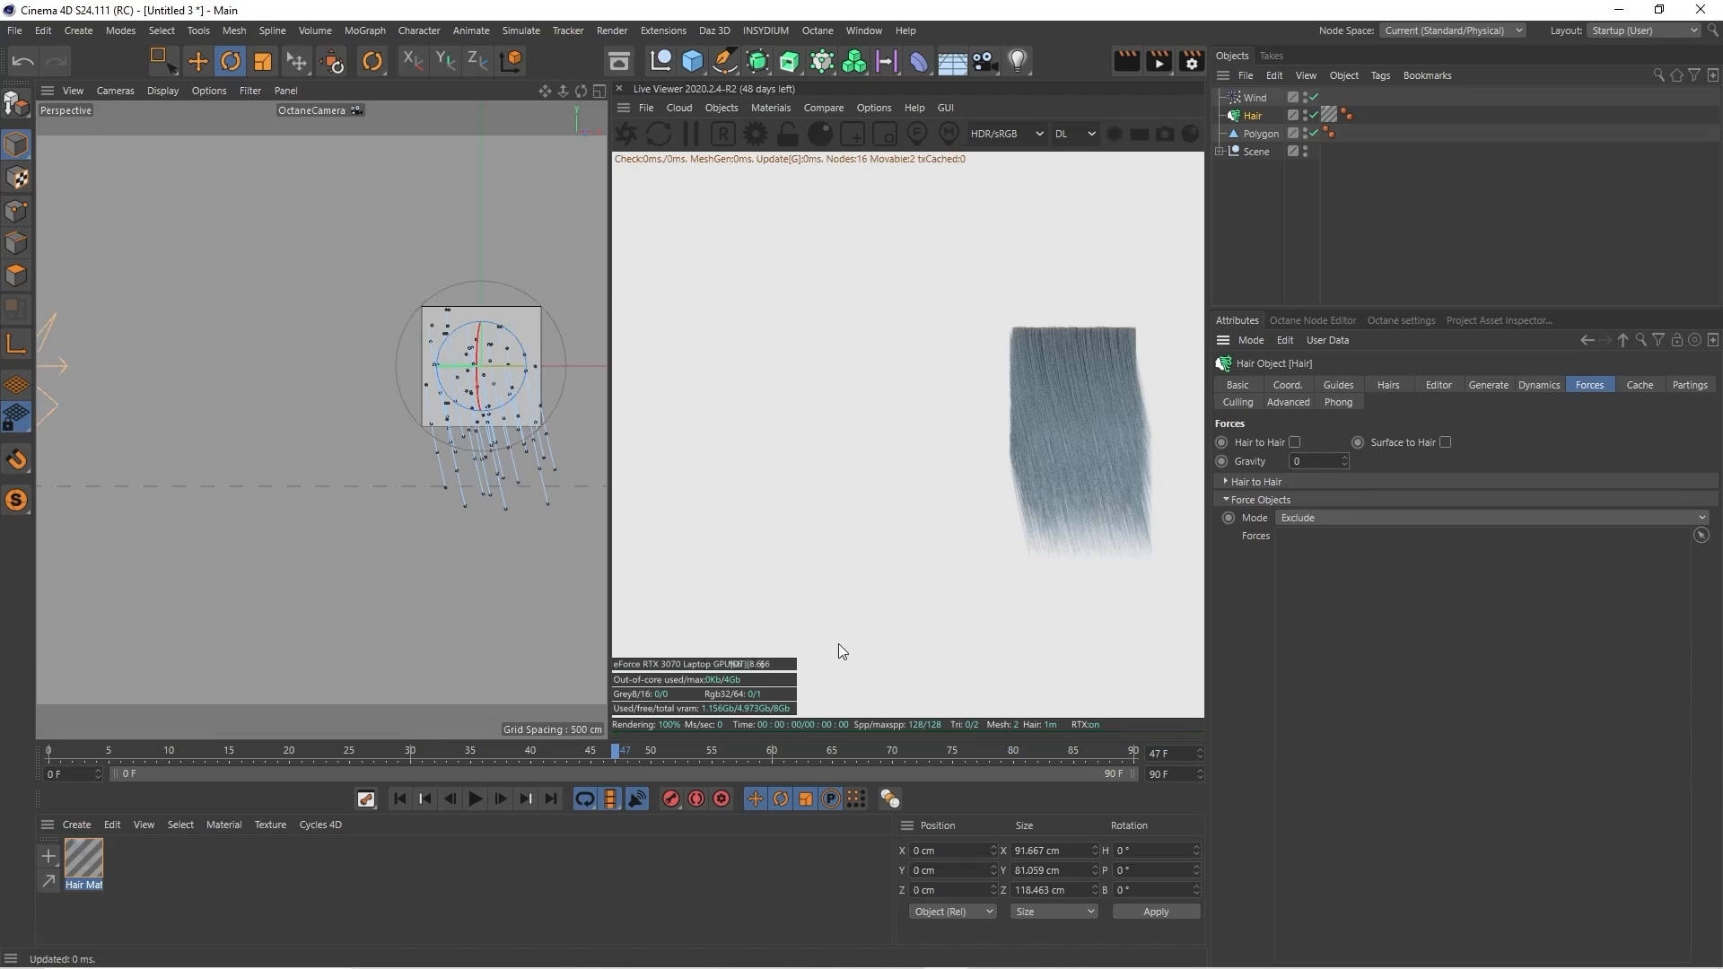
pyautogui.click(400, 799)
pyautogui.click(474, 799)
pyautogui.click(474, 798)
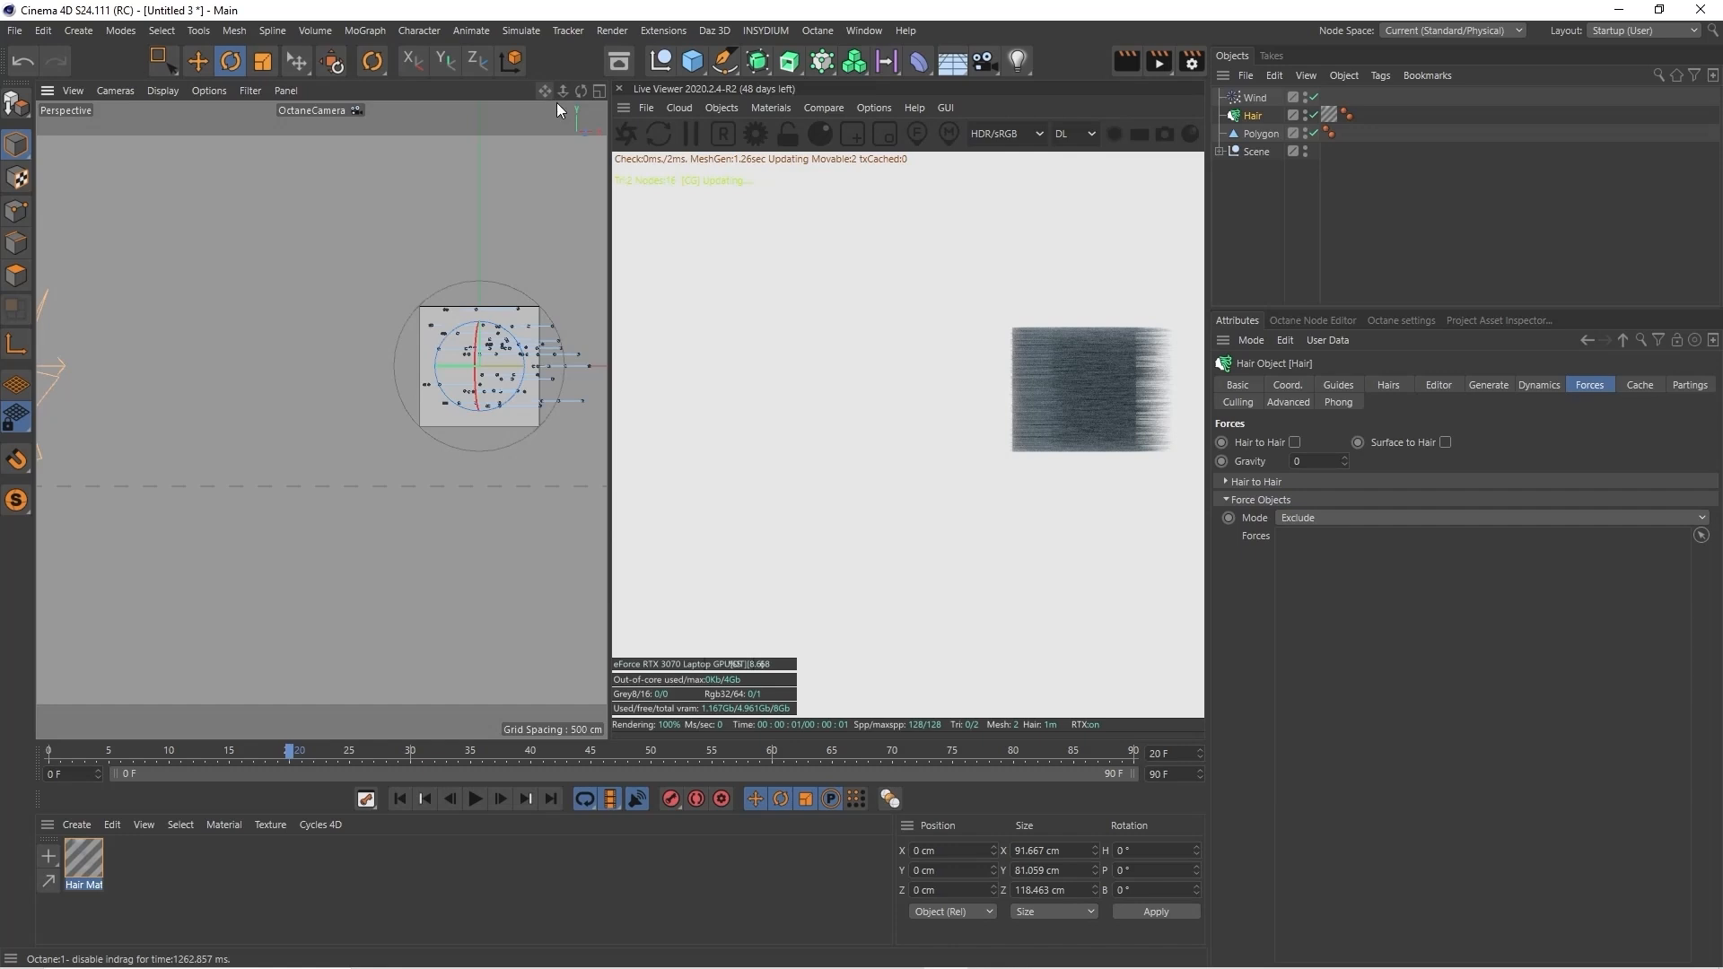
# Set the Wind object's Turbulence to about 50% and replay the hair simulation from the start, stopping at frame 75
pyautogui.moveTo(582, 89); pyautogui.dragTo(790, 110)
pyautogui.click(1255, 98)
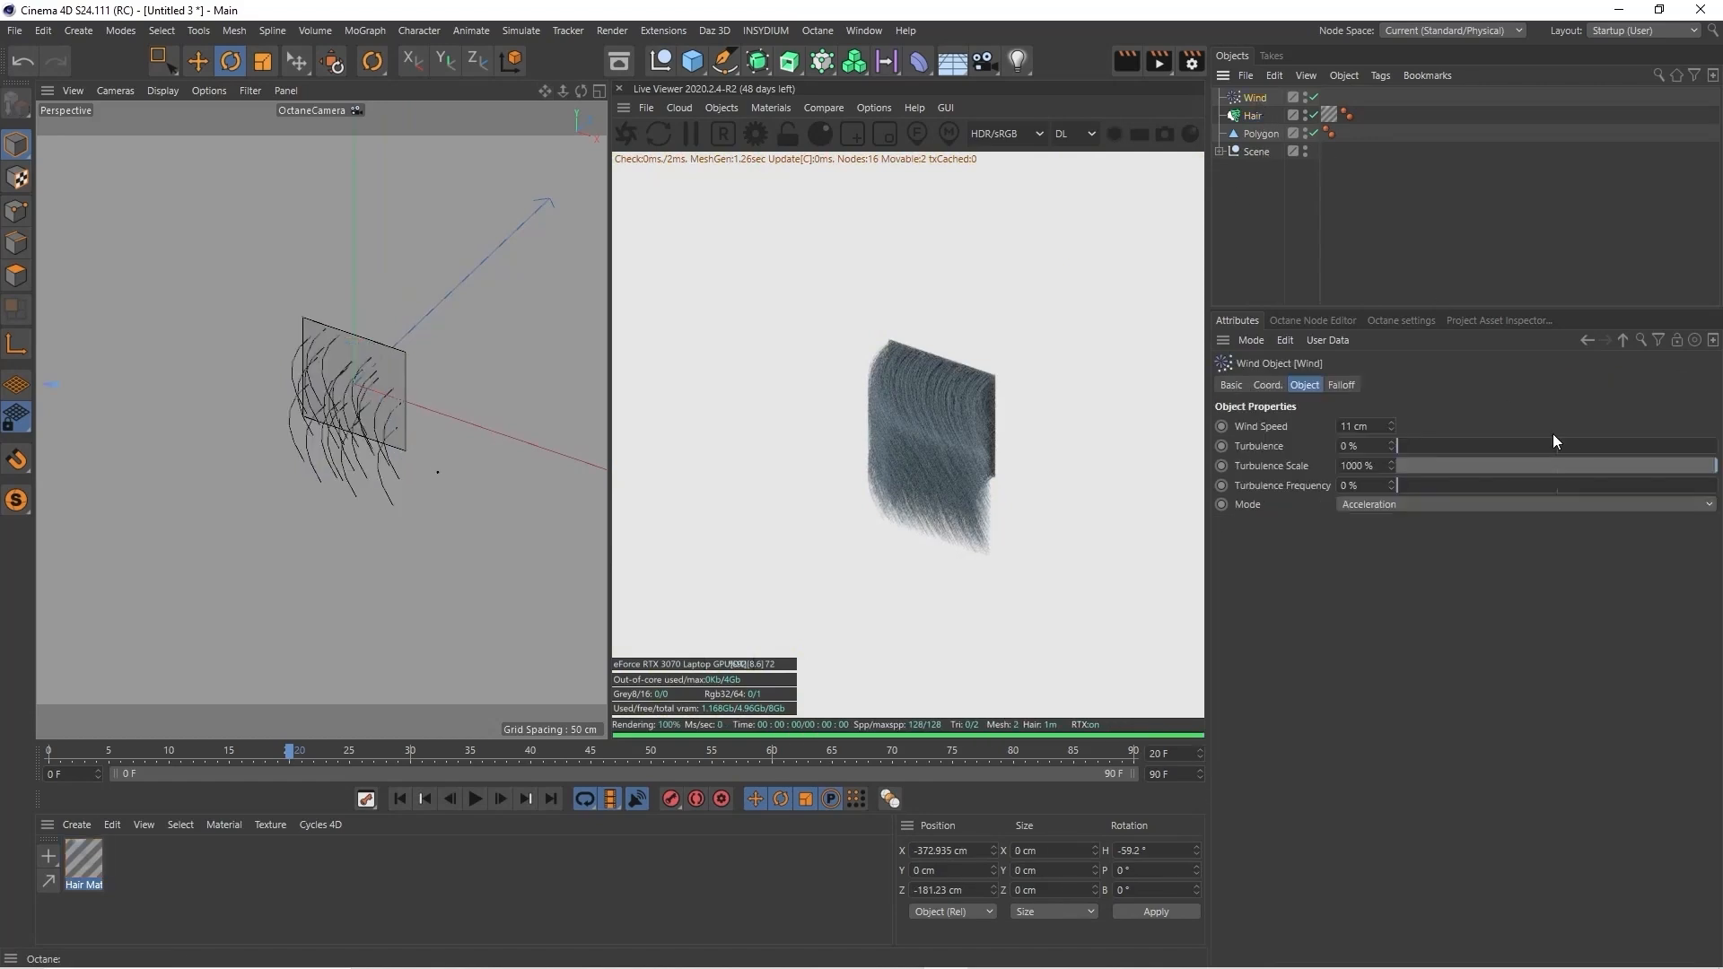
pyautogui.click(1558, 446)
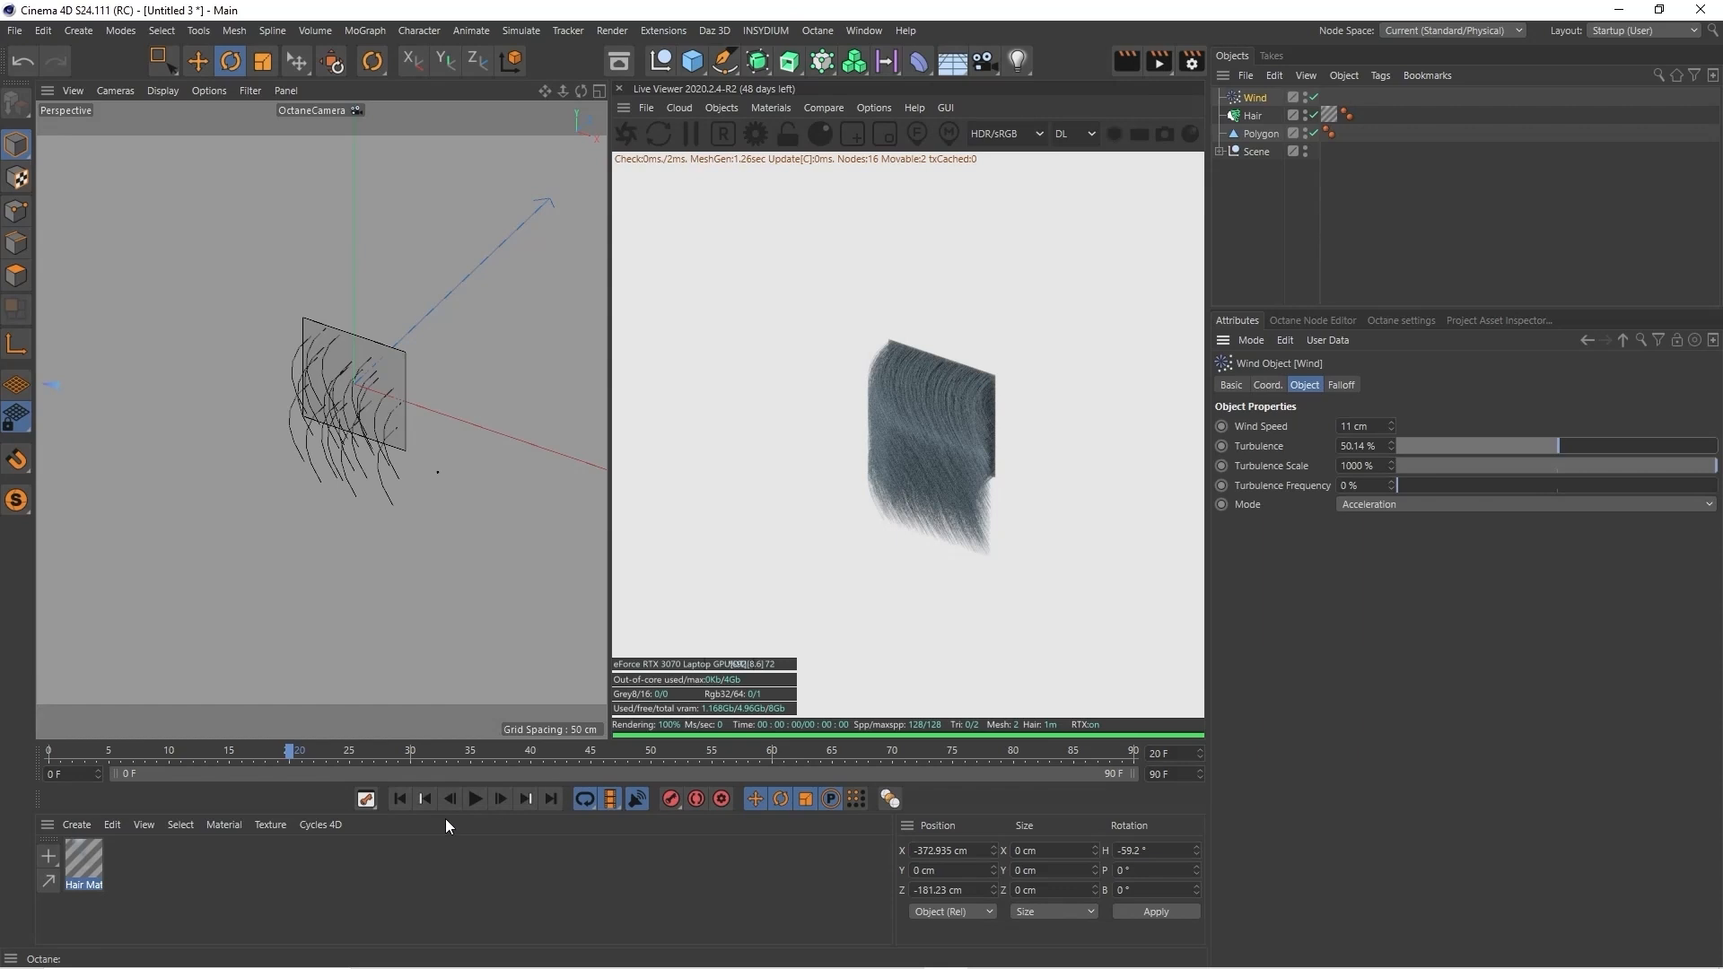
pyautogui.click(400, 799)
pyautogui.click(476, 798)
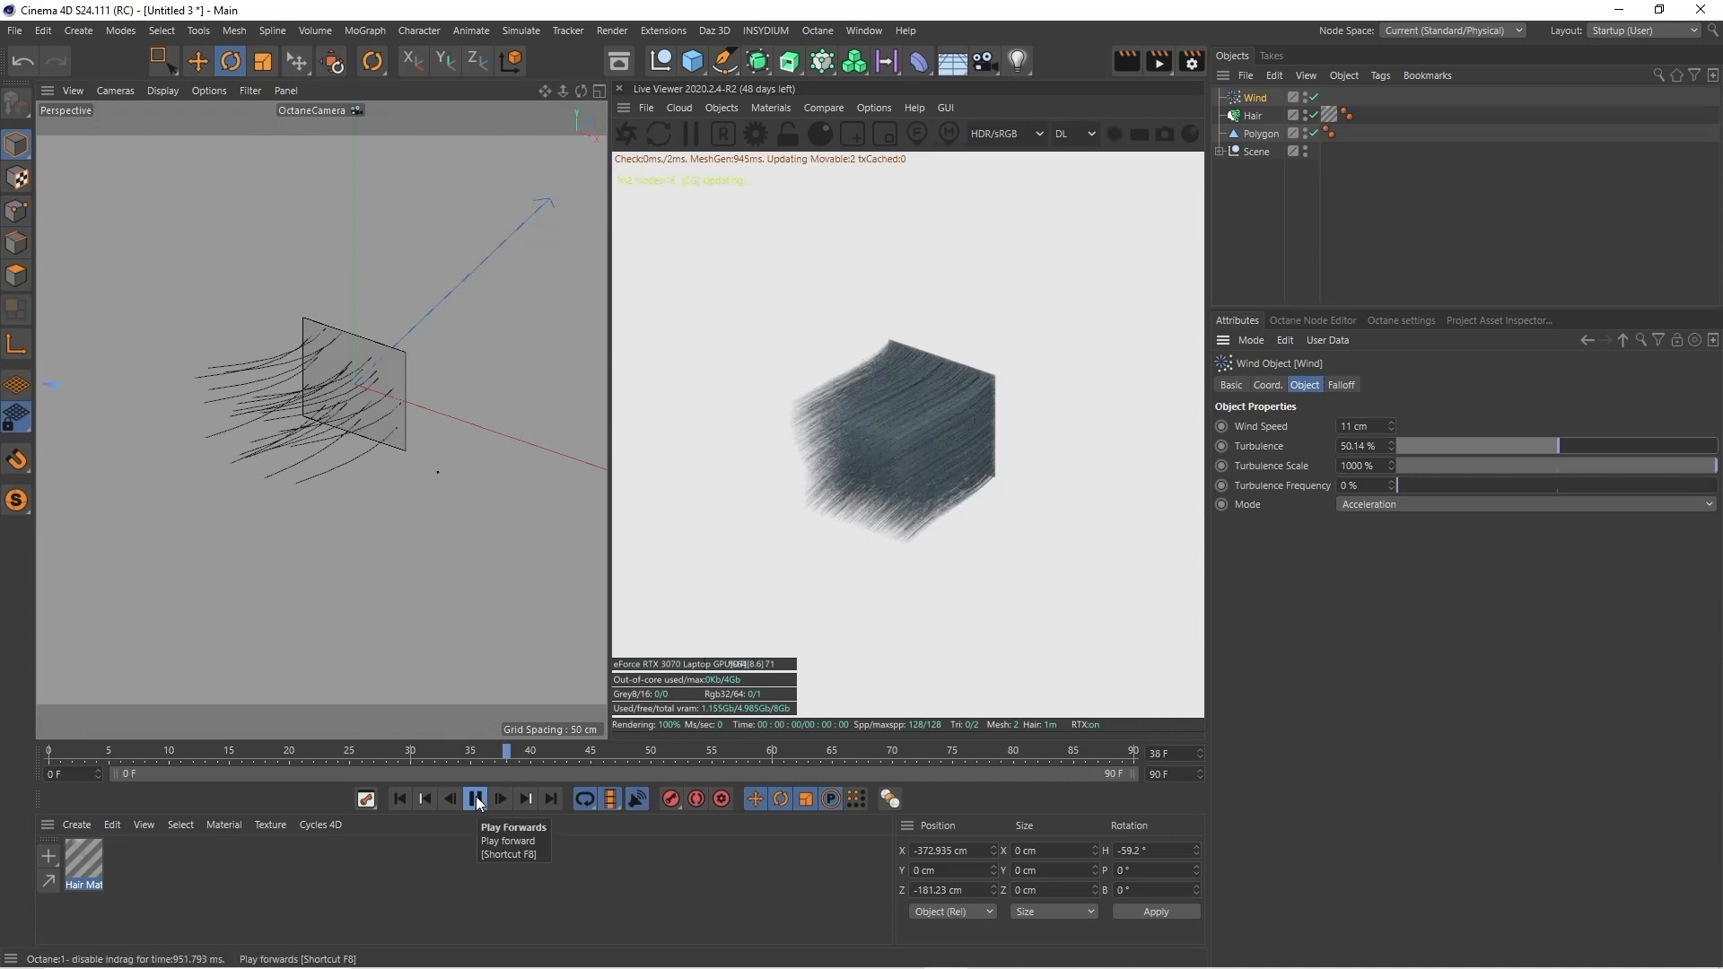
pyautogui.click(477, 800)
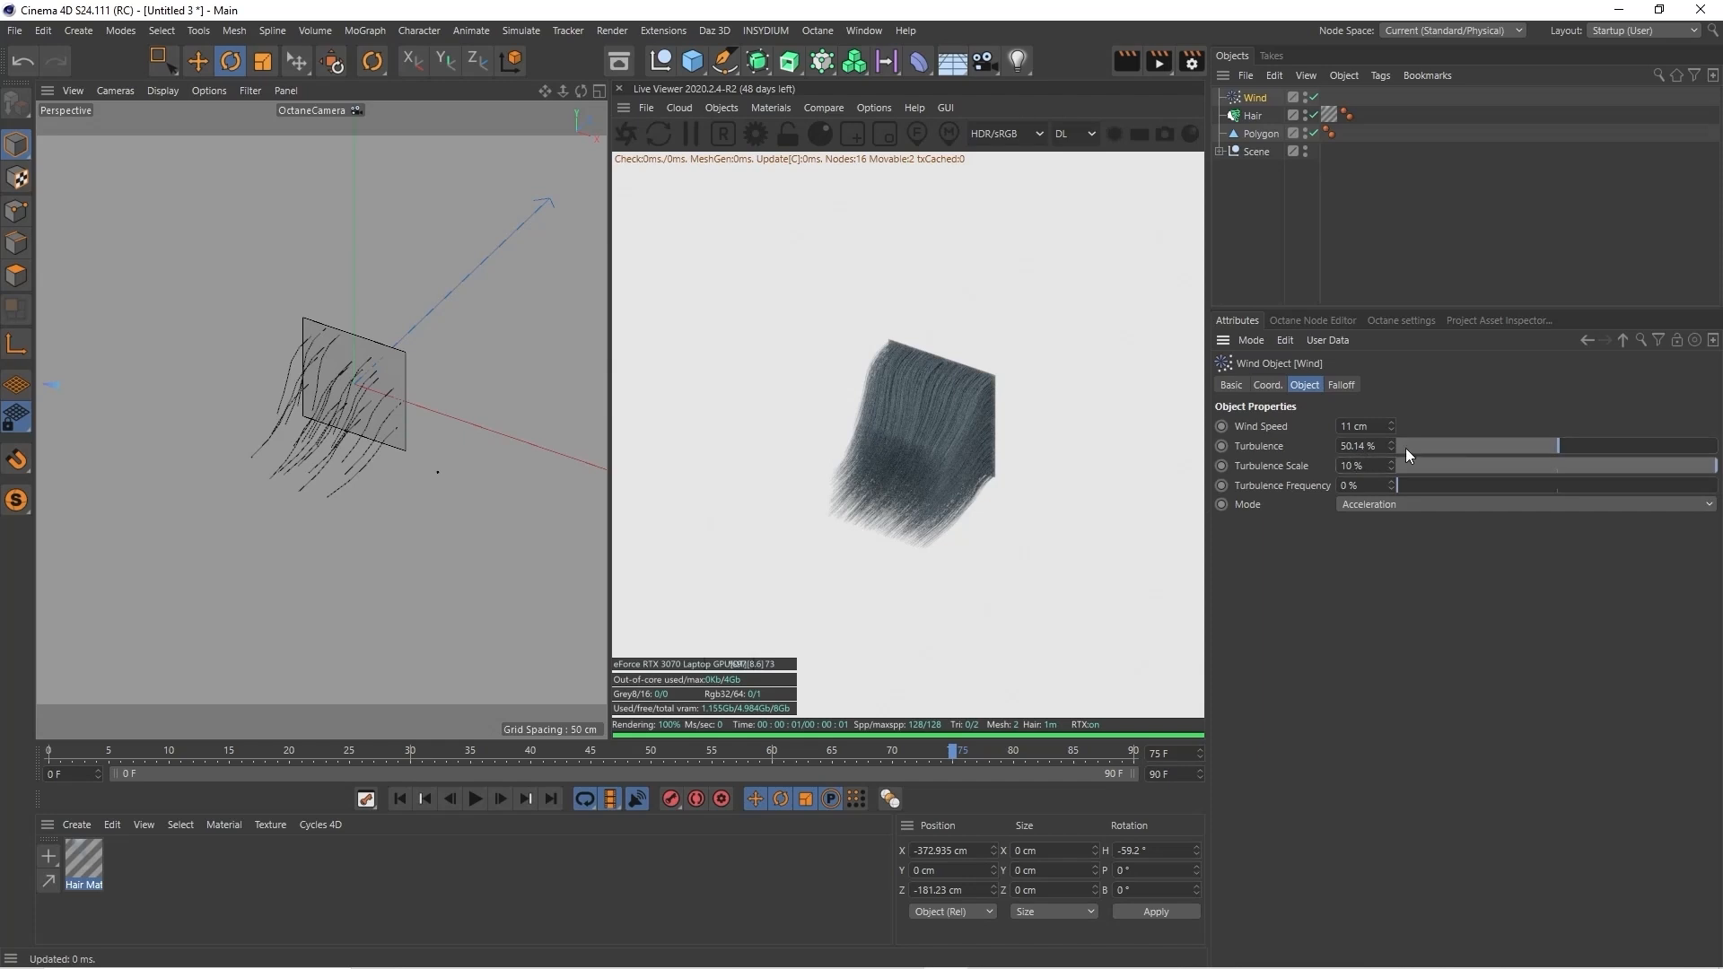
# Set the Wind's Turbulence Scale to 10% and replay the simulation, stopping at frame 53
pyautogui.press('Return')
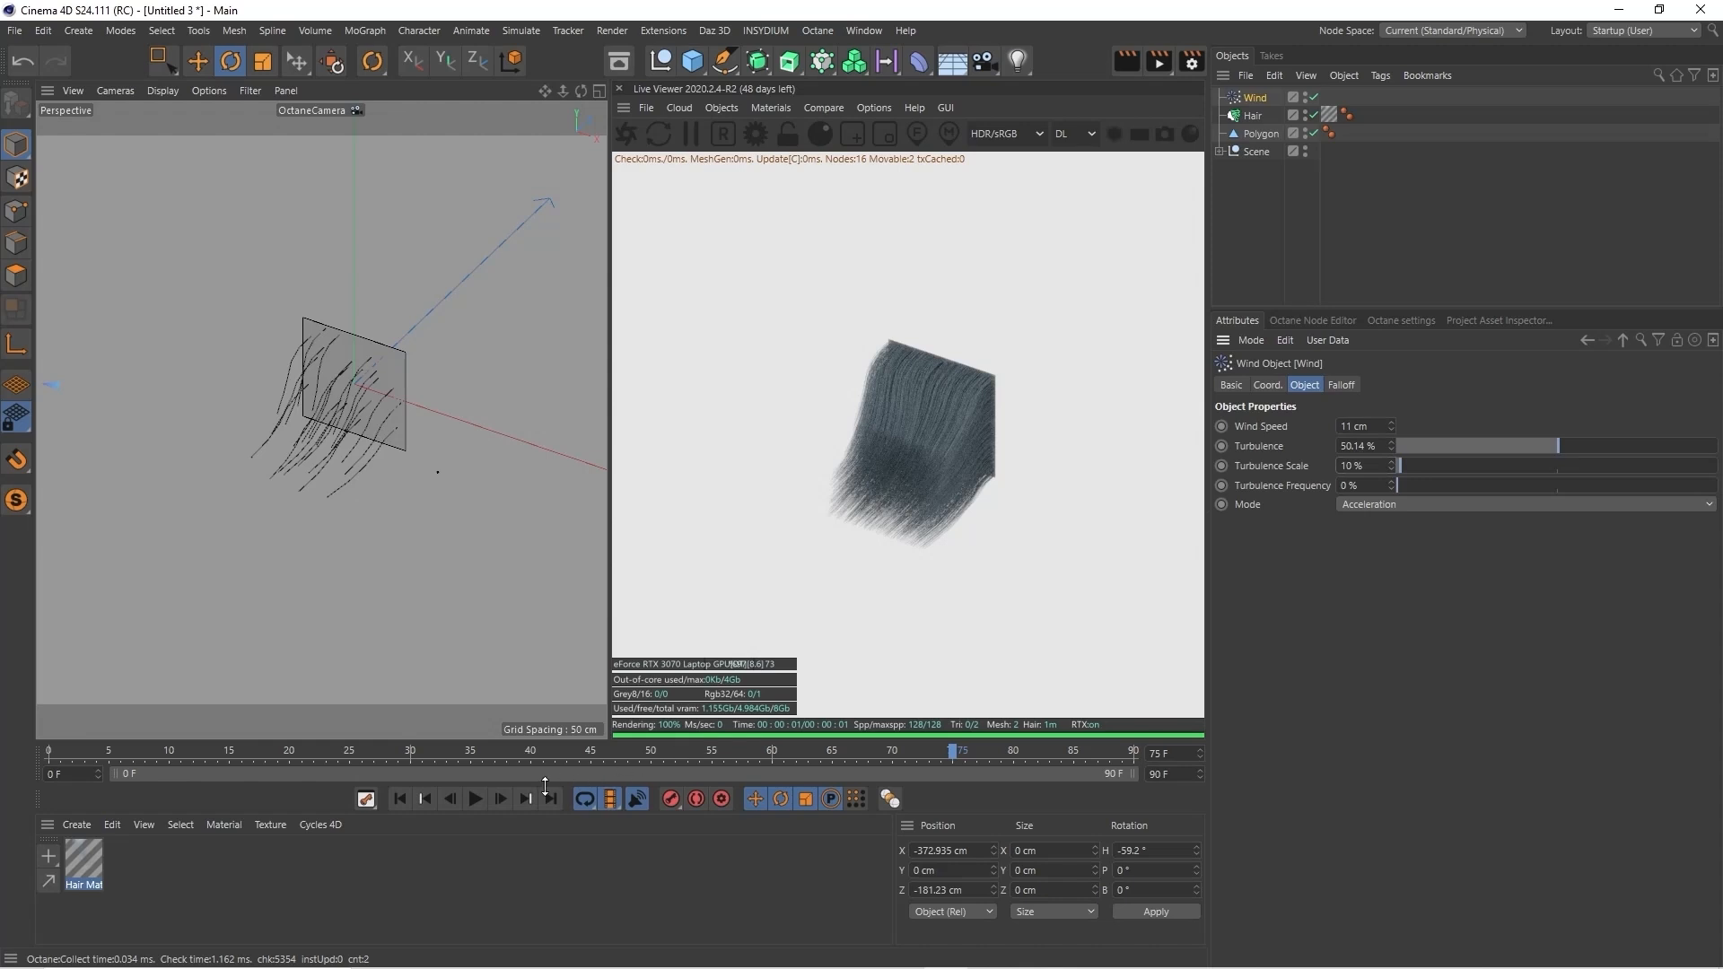
pyautogui.click(476, 797)
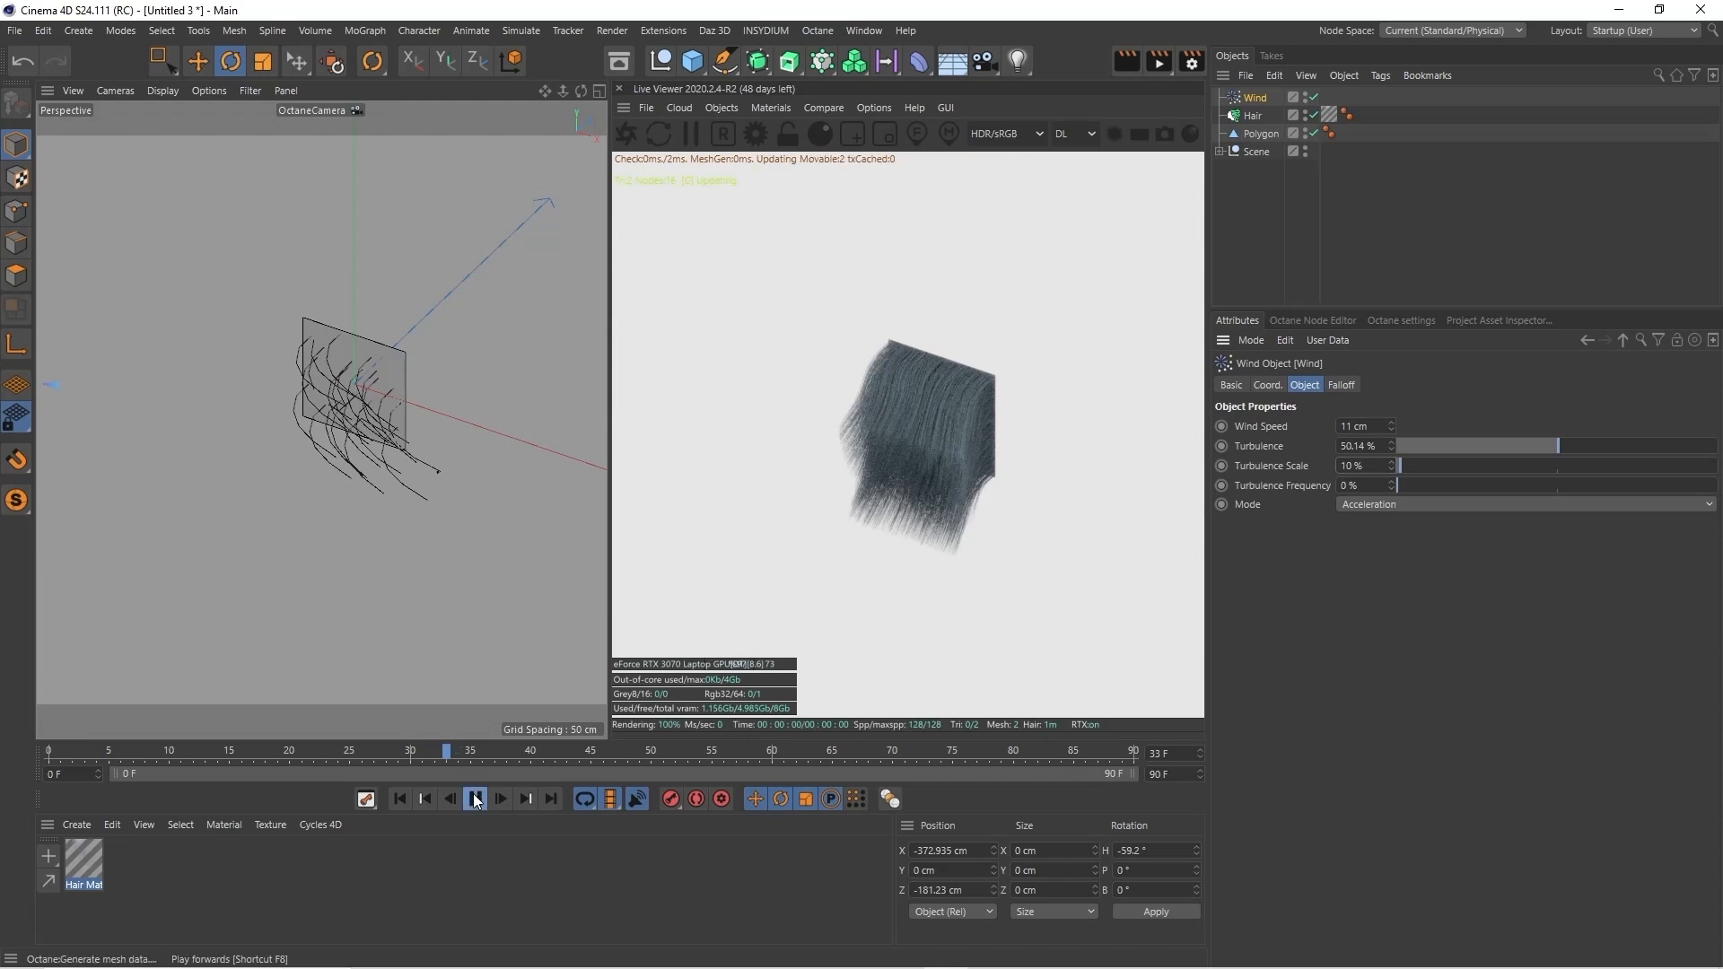
pyautogui.click(475, 799)
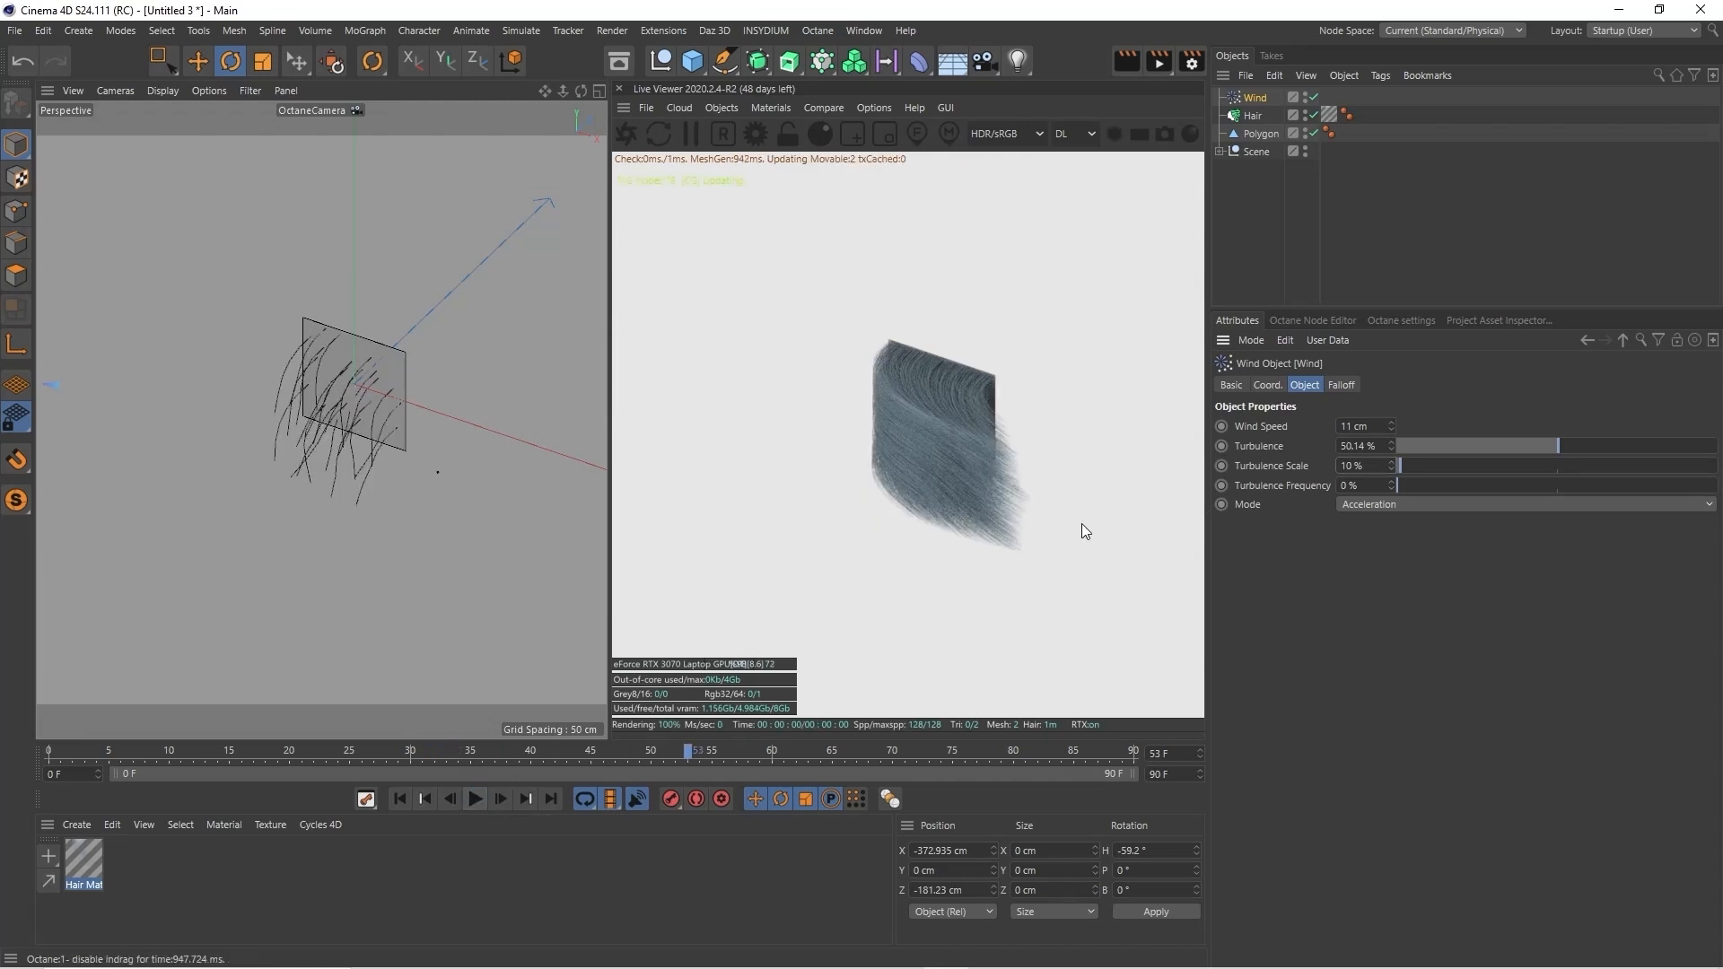
# Set the Wind's Turbulence Scale to 100000% and play the simulation again, stopping it at frame 53
pyautogui.write('0000')
pyautogui.press('Return')
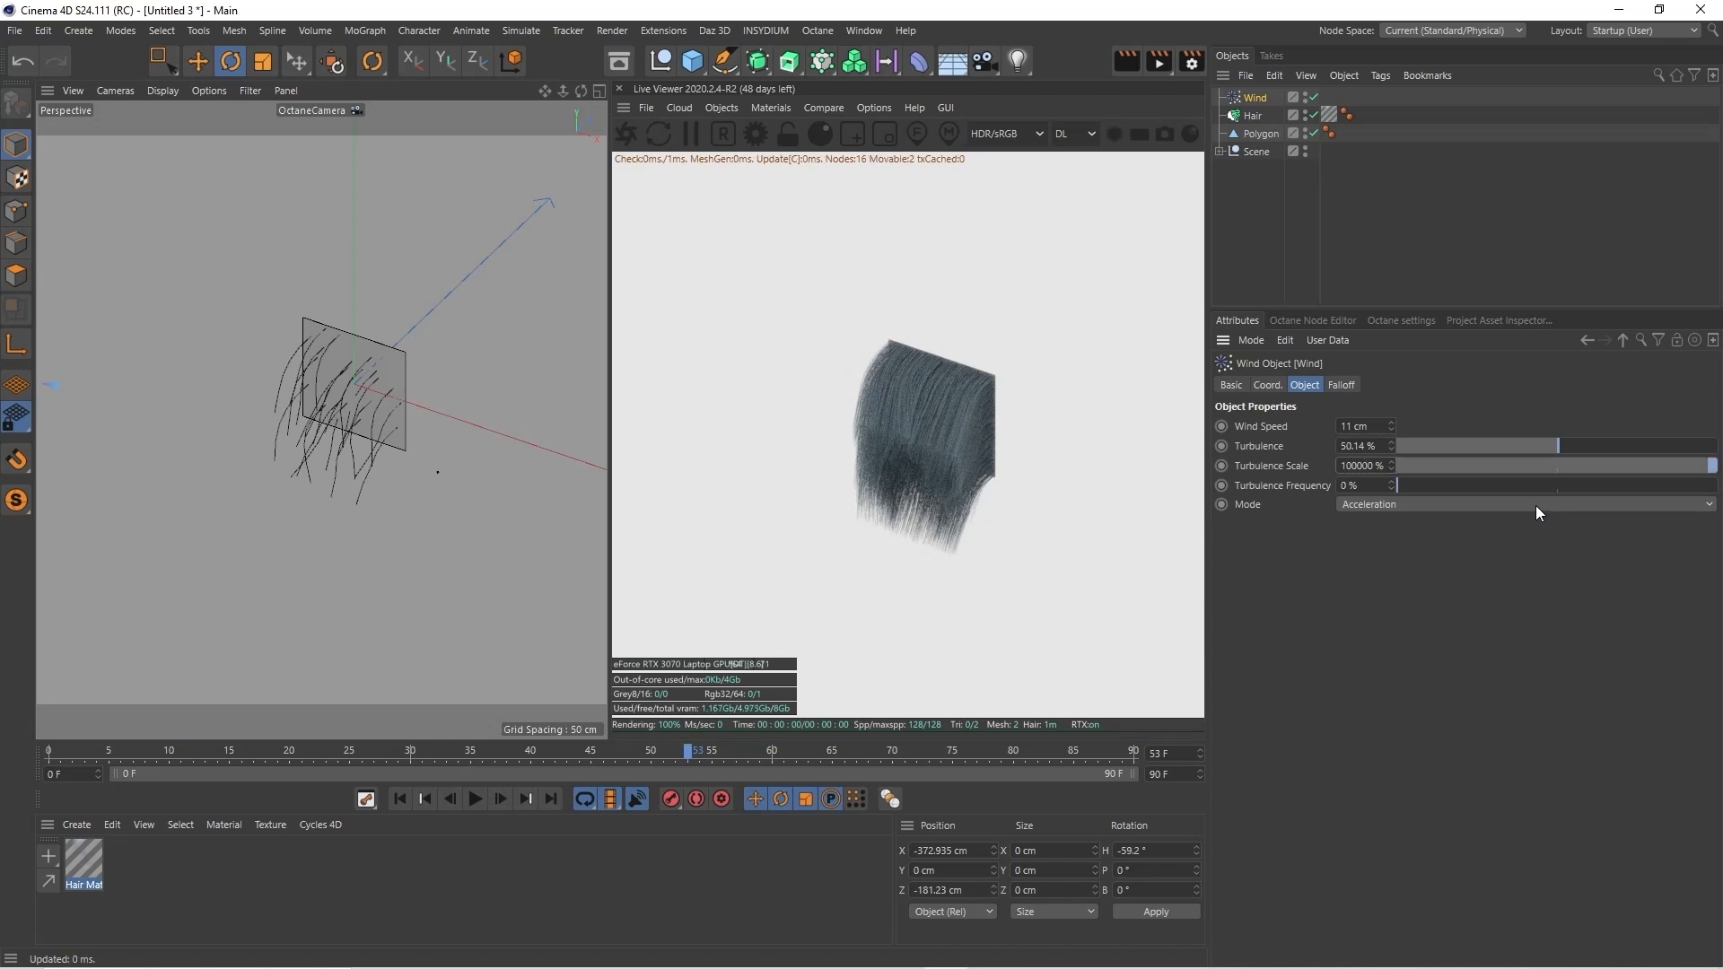
pyautogui.click(476, 798)
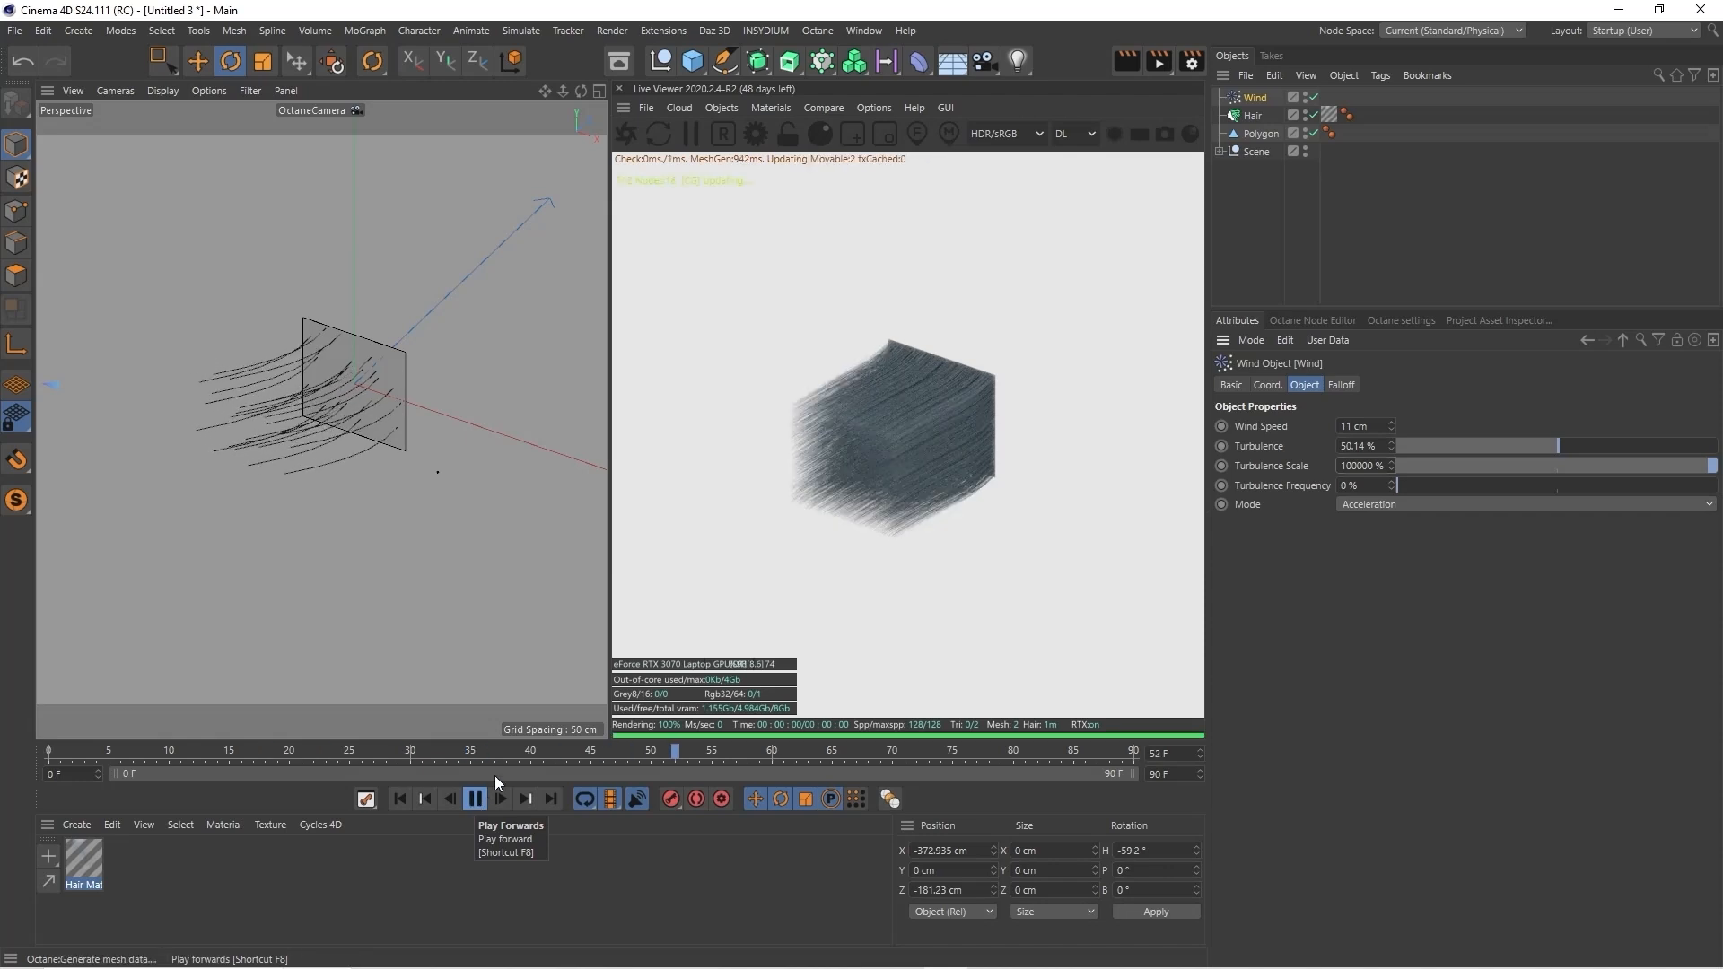
pyautogui.click(477, 798)
# Set the Hair object's guide Count to 220 and play the simulation from the start
pyautogui.click(1257, 112)
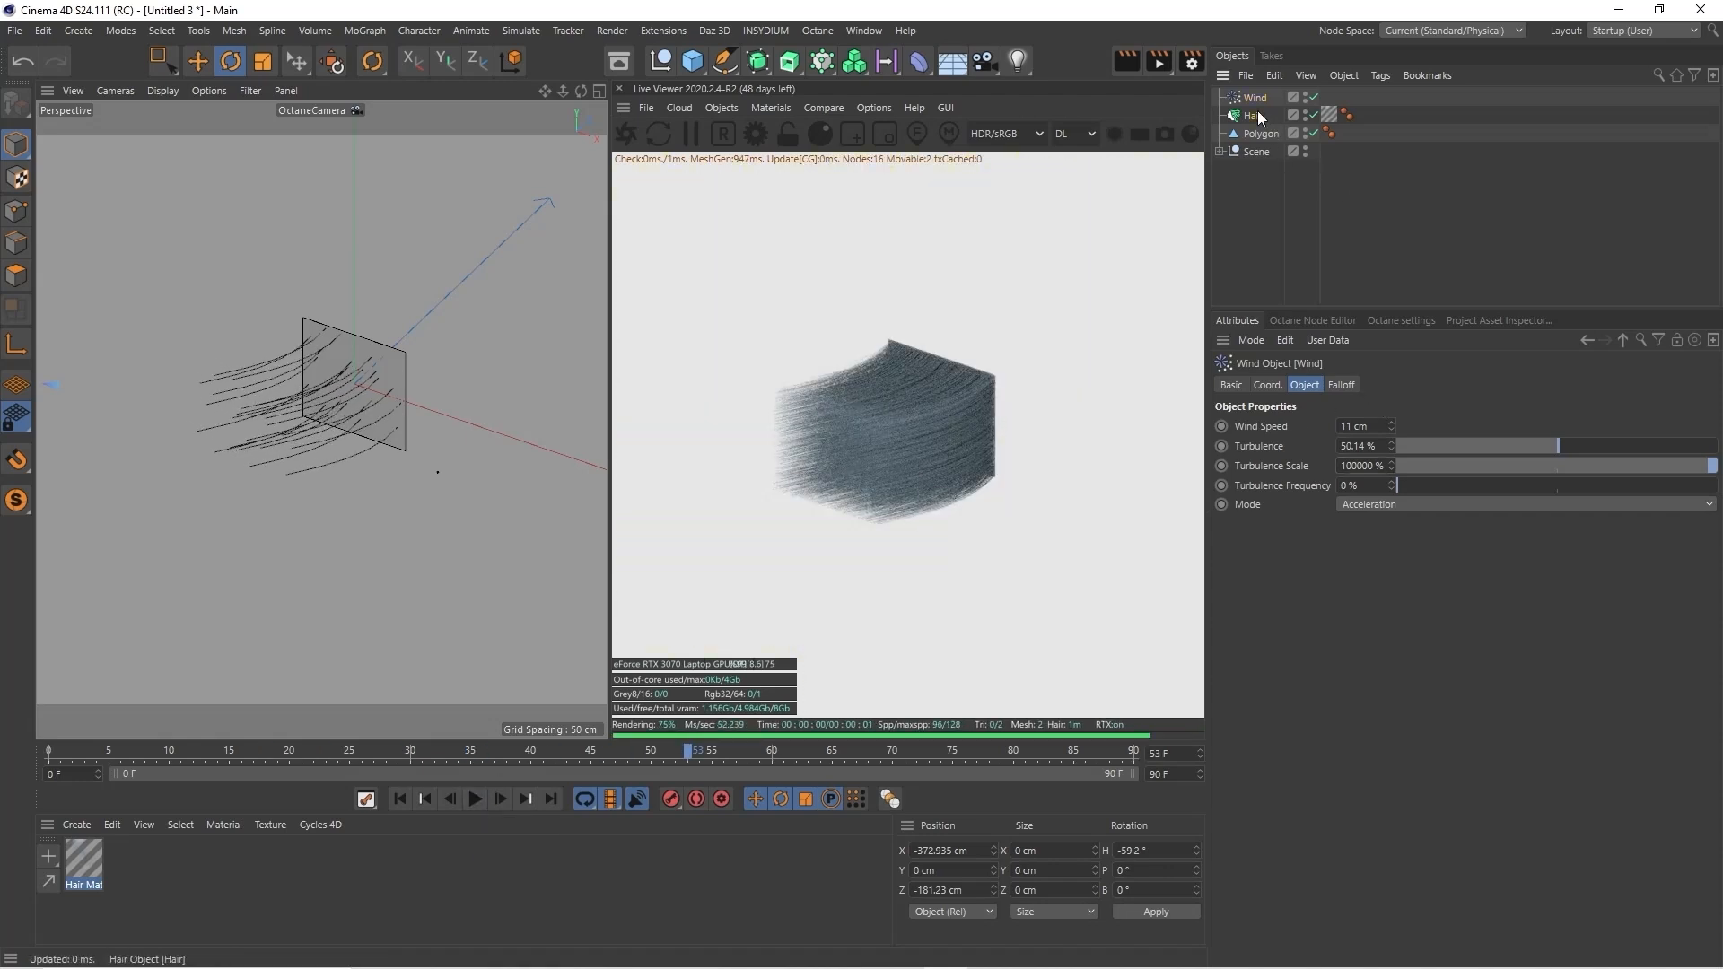
pyautogui.click(1337, 386)
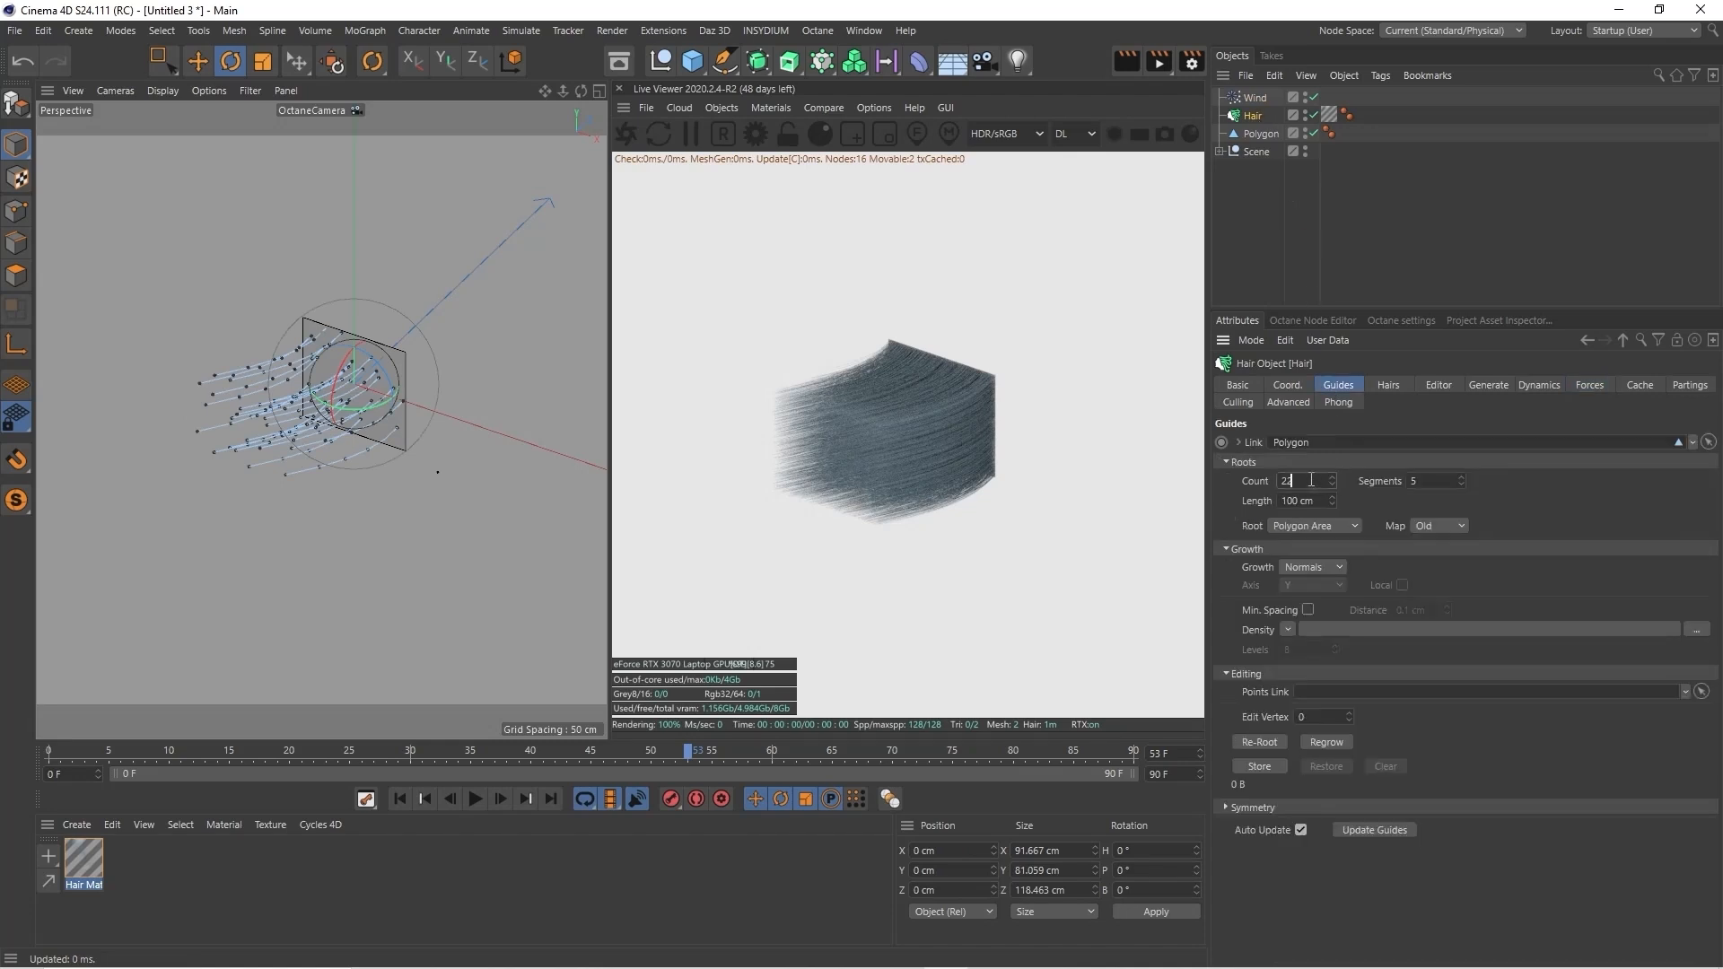
pyautogui.press('Return')
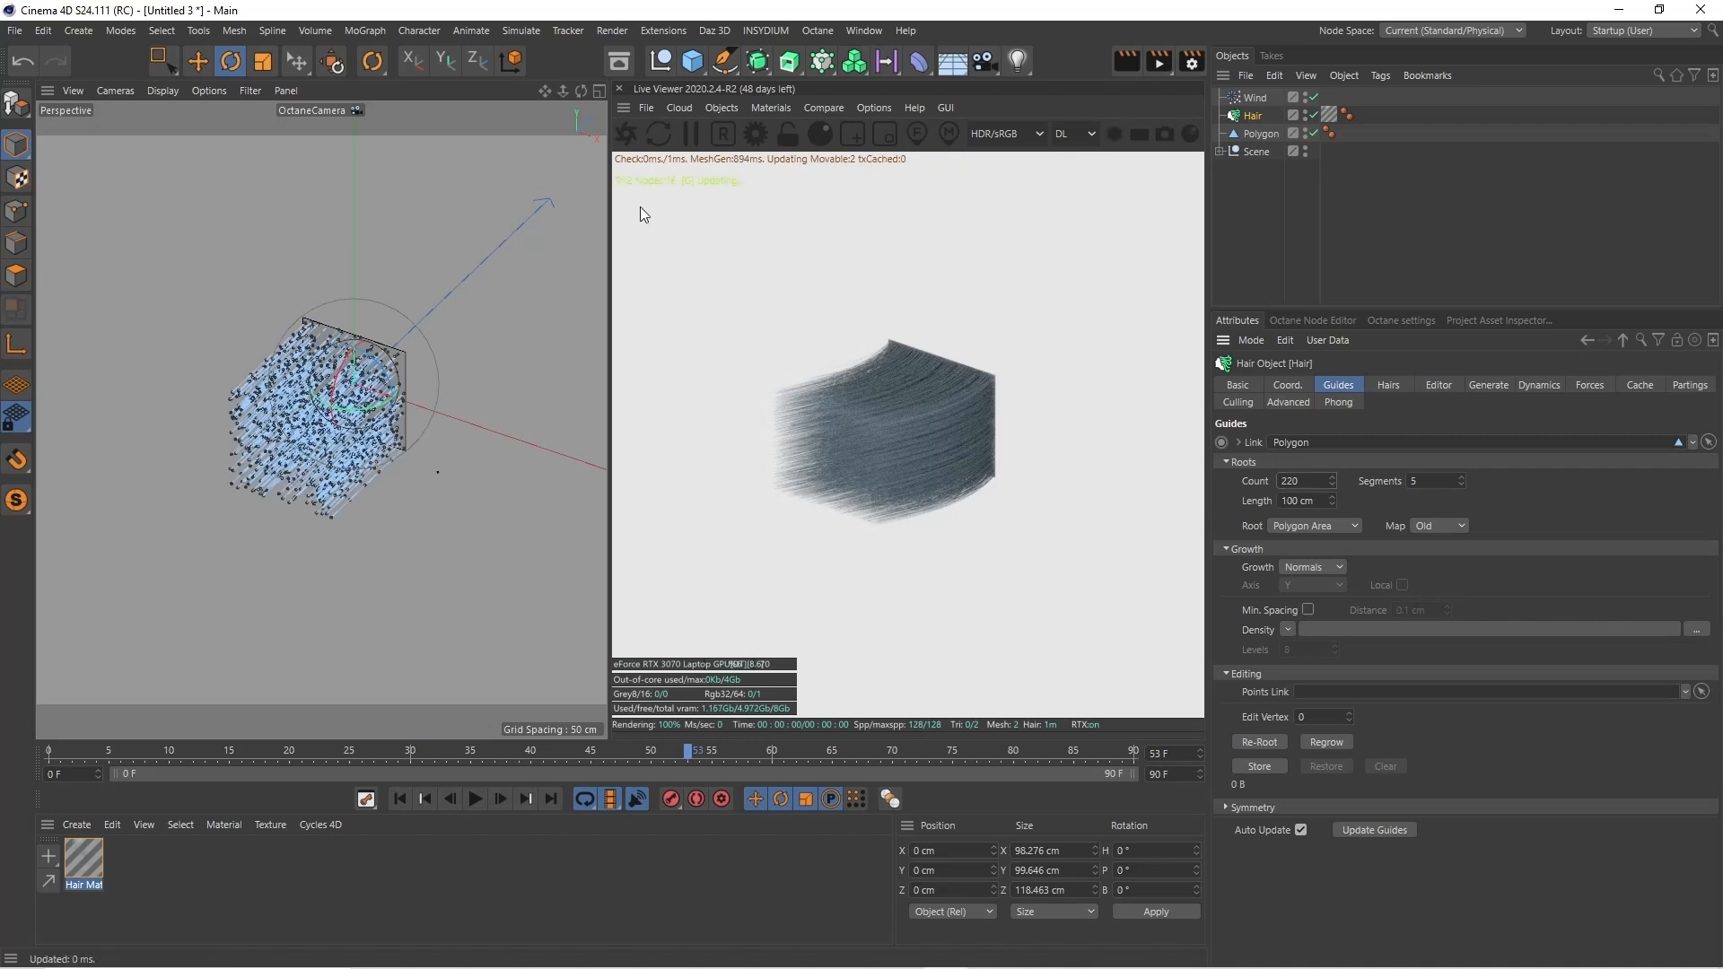
pyautogui.moveTo(560, 93)
pyautogui.mouseDown()
pyautogui.moveTo(592, 93)
pyautogui.moveTo(529, 92)
pyautogui.moveTo(593, 93)
pyautogui.moveTo(561, 93)
pyautogui.mouseUp()
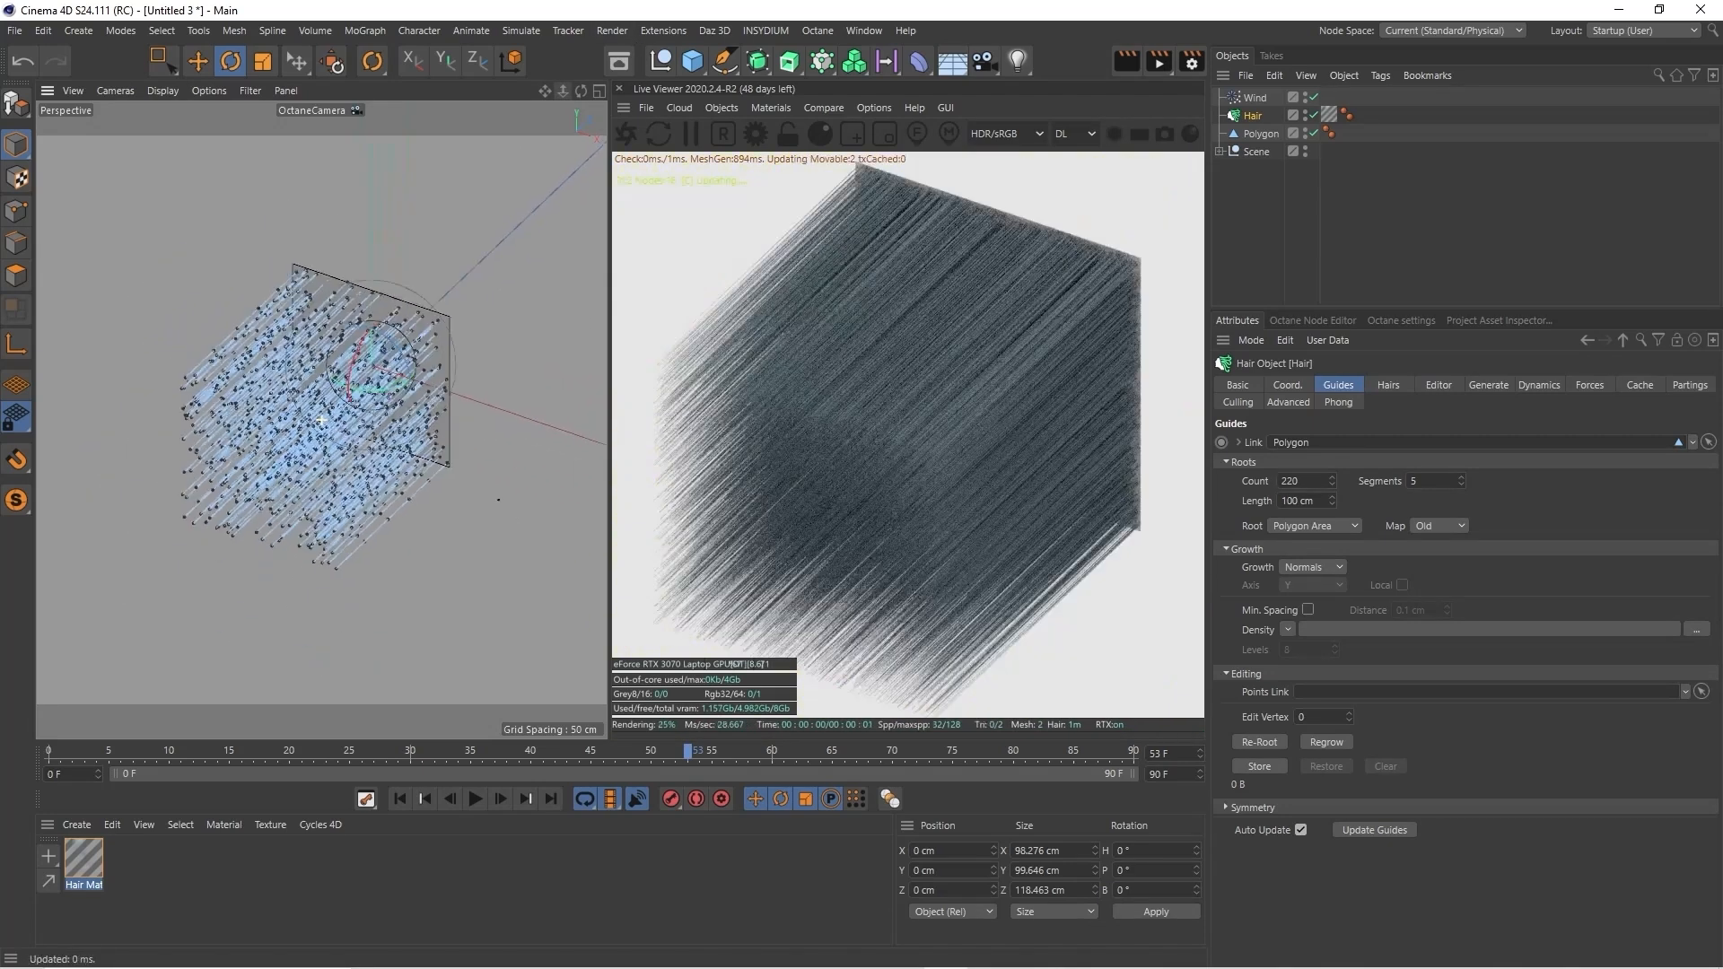
pyautogui.click(400, 797)
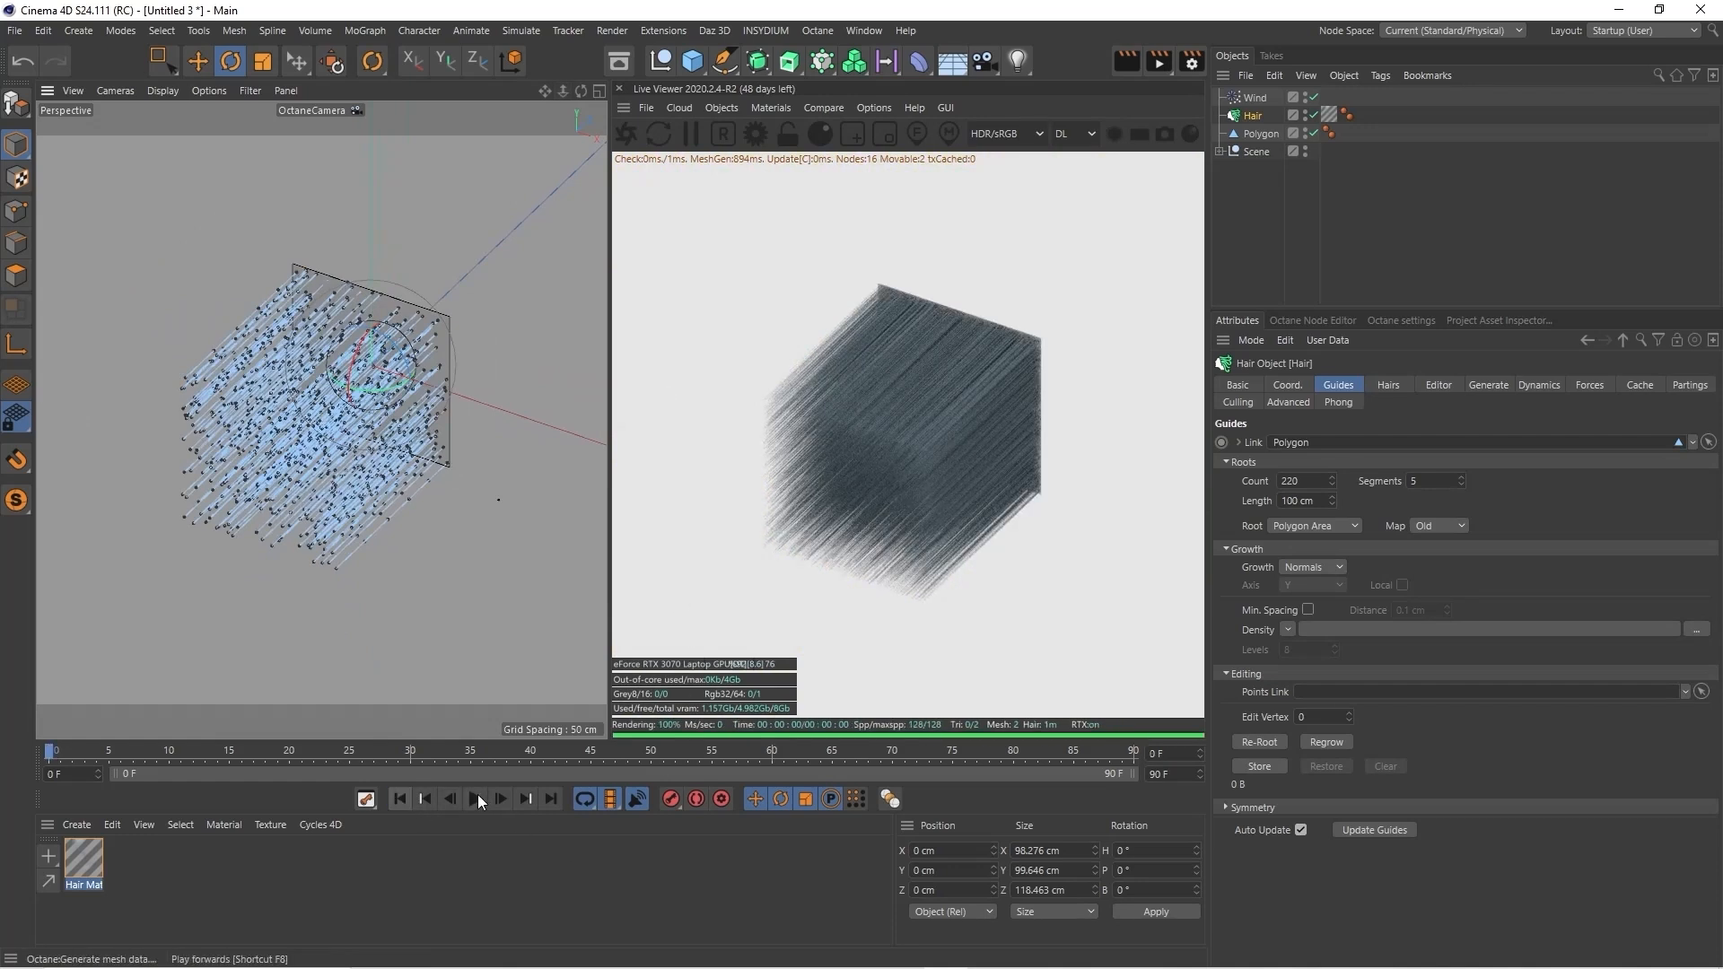
pyautogui.click(475, 802)
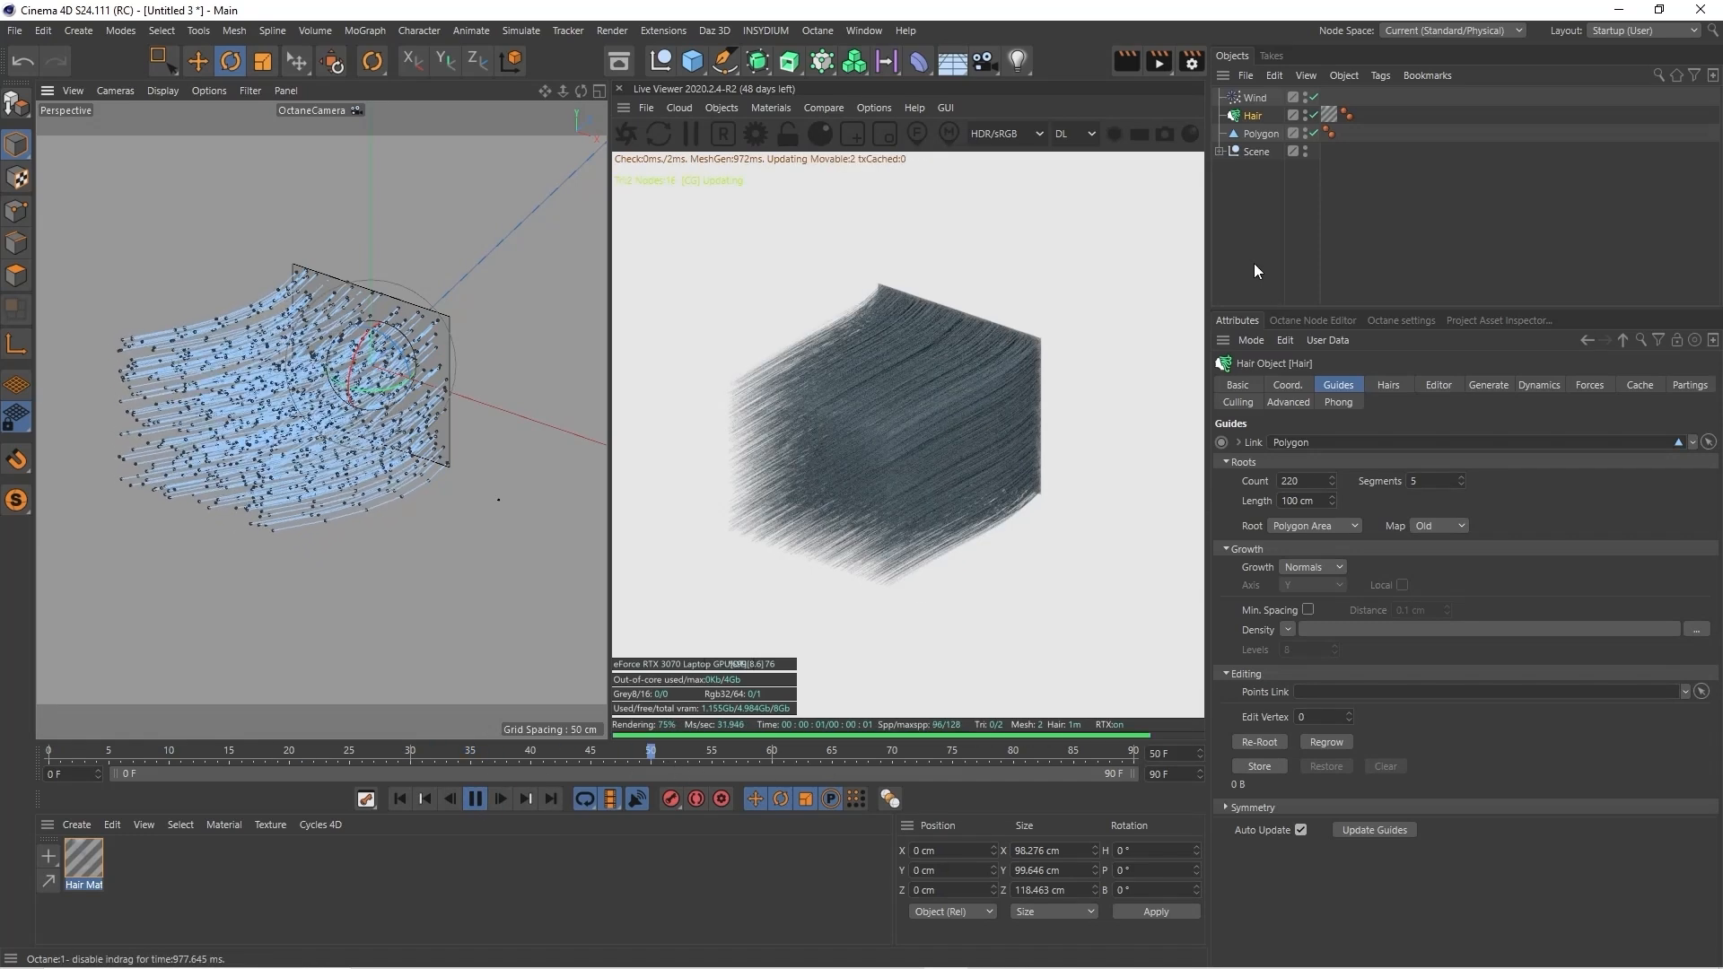
# Set the Wind's Turbulence Scale to about 60% and its Turbulence Frequency to about 90% while the simulation plays
pyautogui.click(1257, 98)
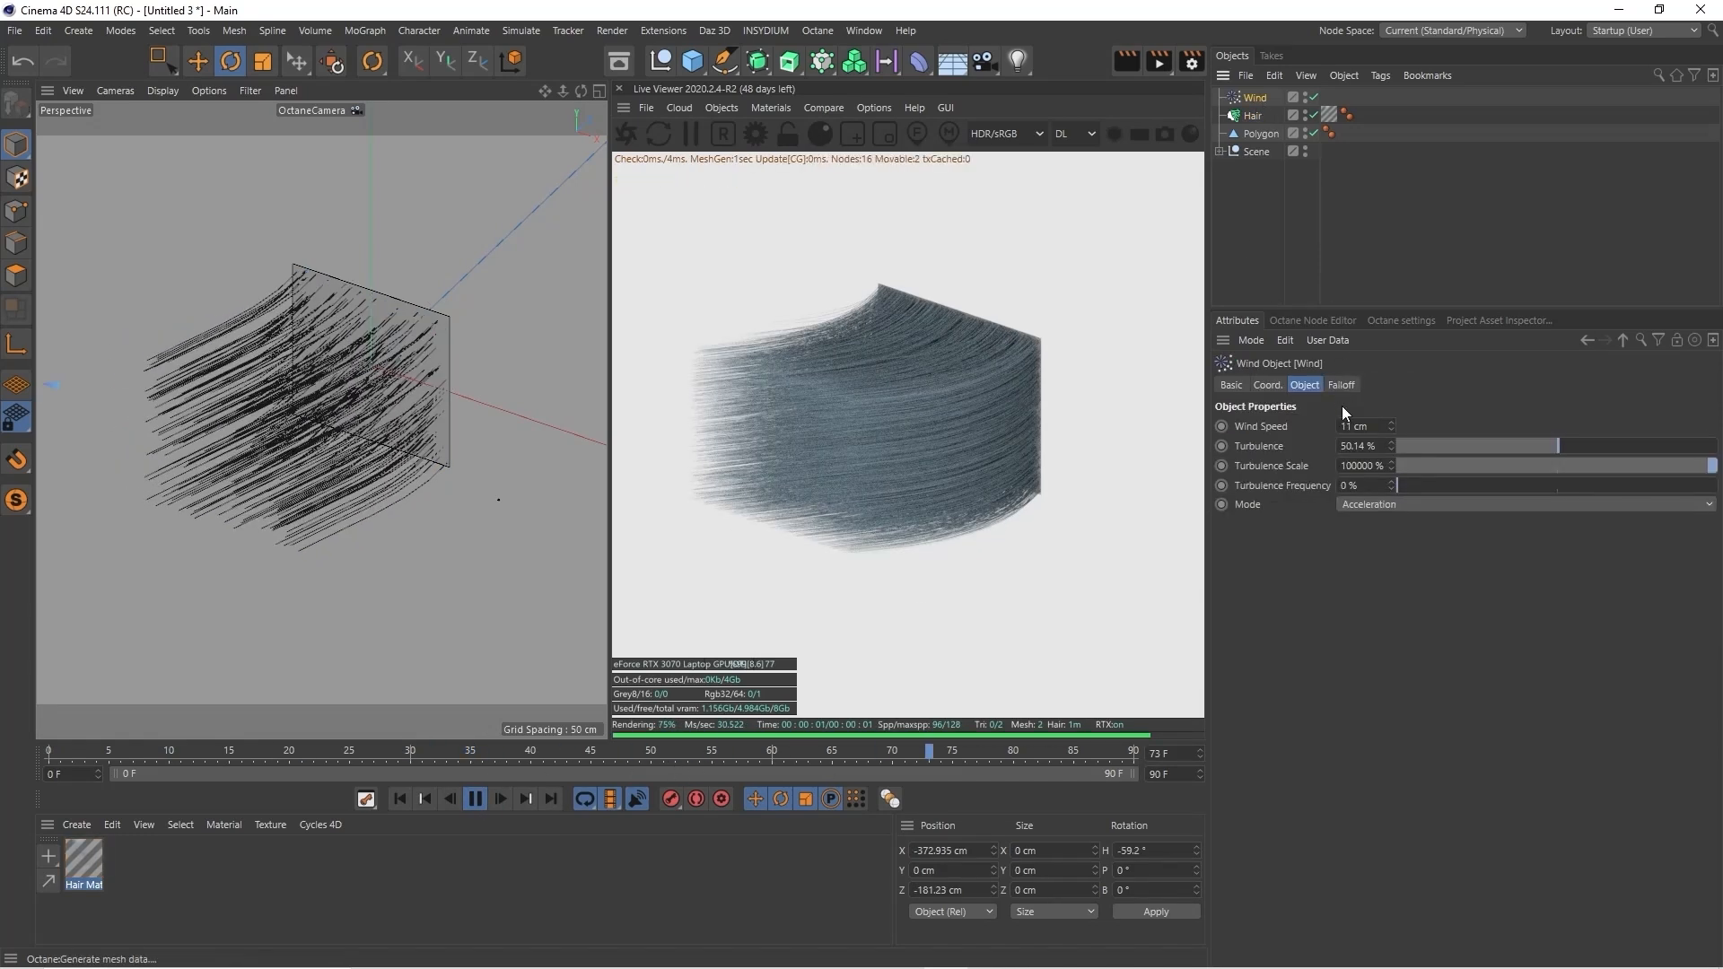
pyautogui.moveTo(1440, 463); pyautogui.dragTo(1416, 465)
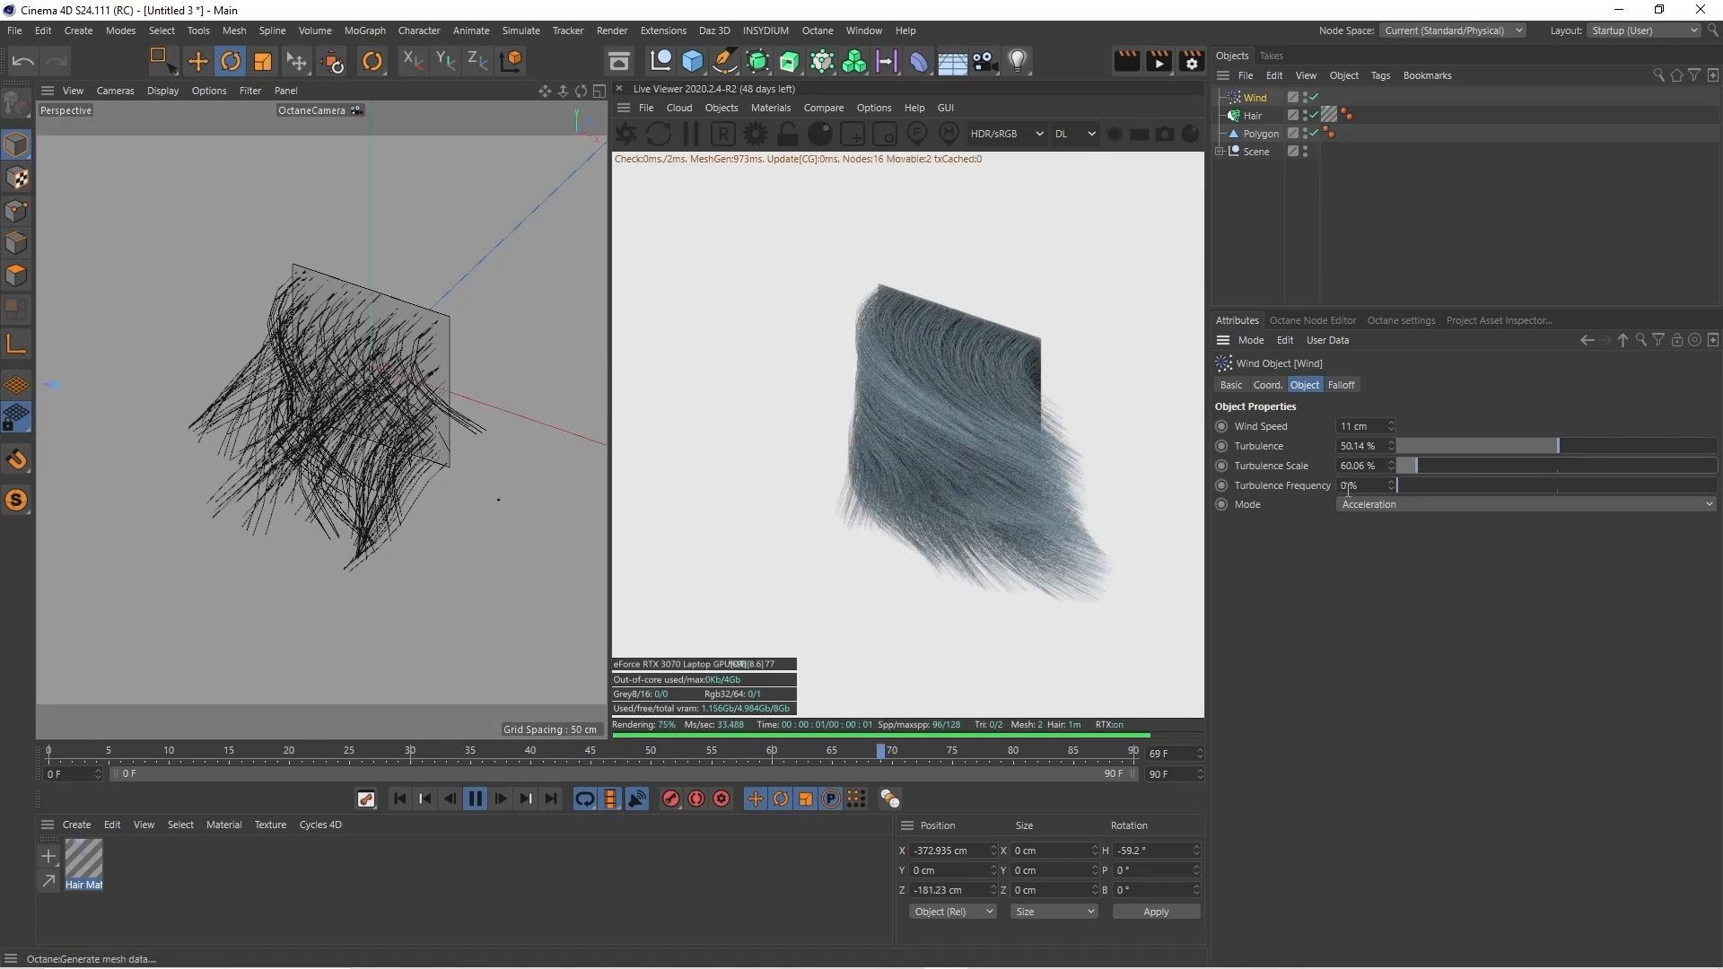
pyautogui.click(1683, 484)
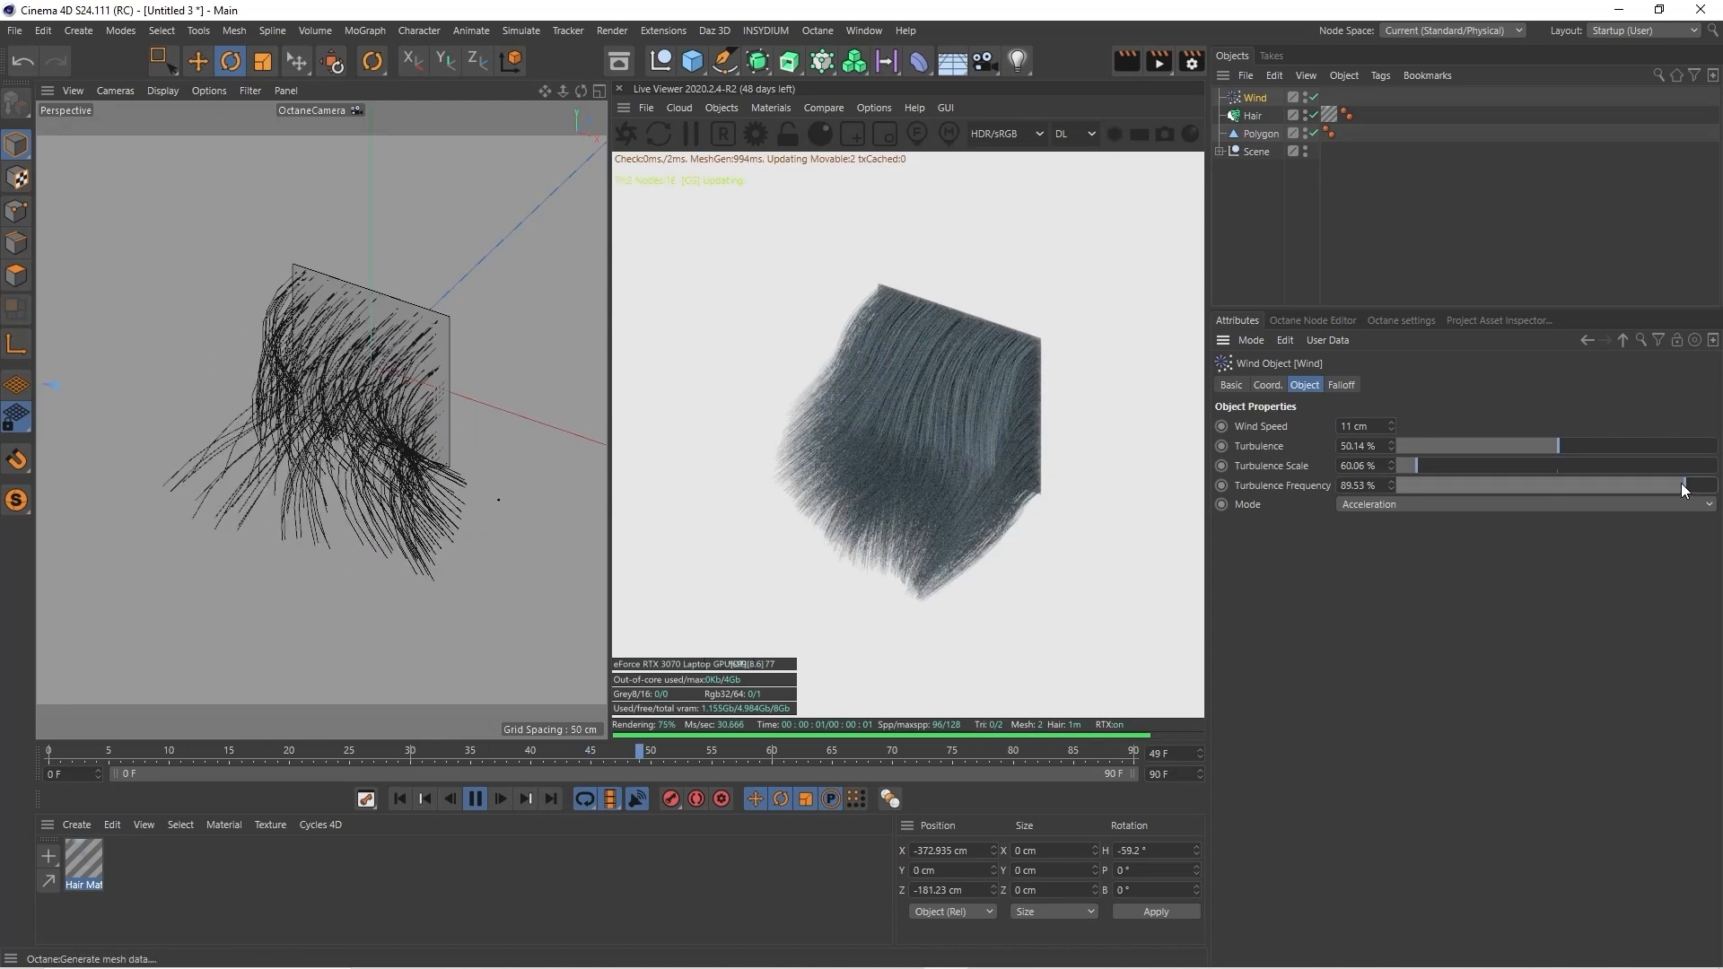
# Switch the Wind's Mode to Force and stop the simulation at frame 62
pyautogui.click(1419, 507)
pyautogui.click(1397, 538)
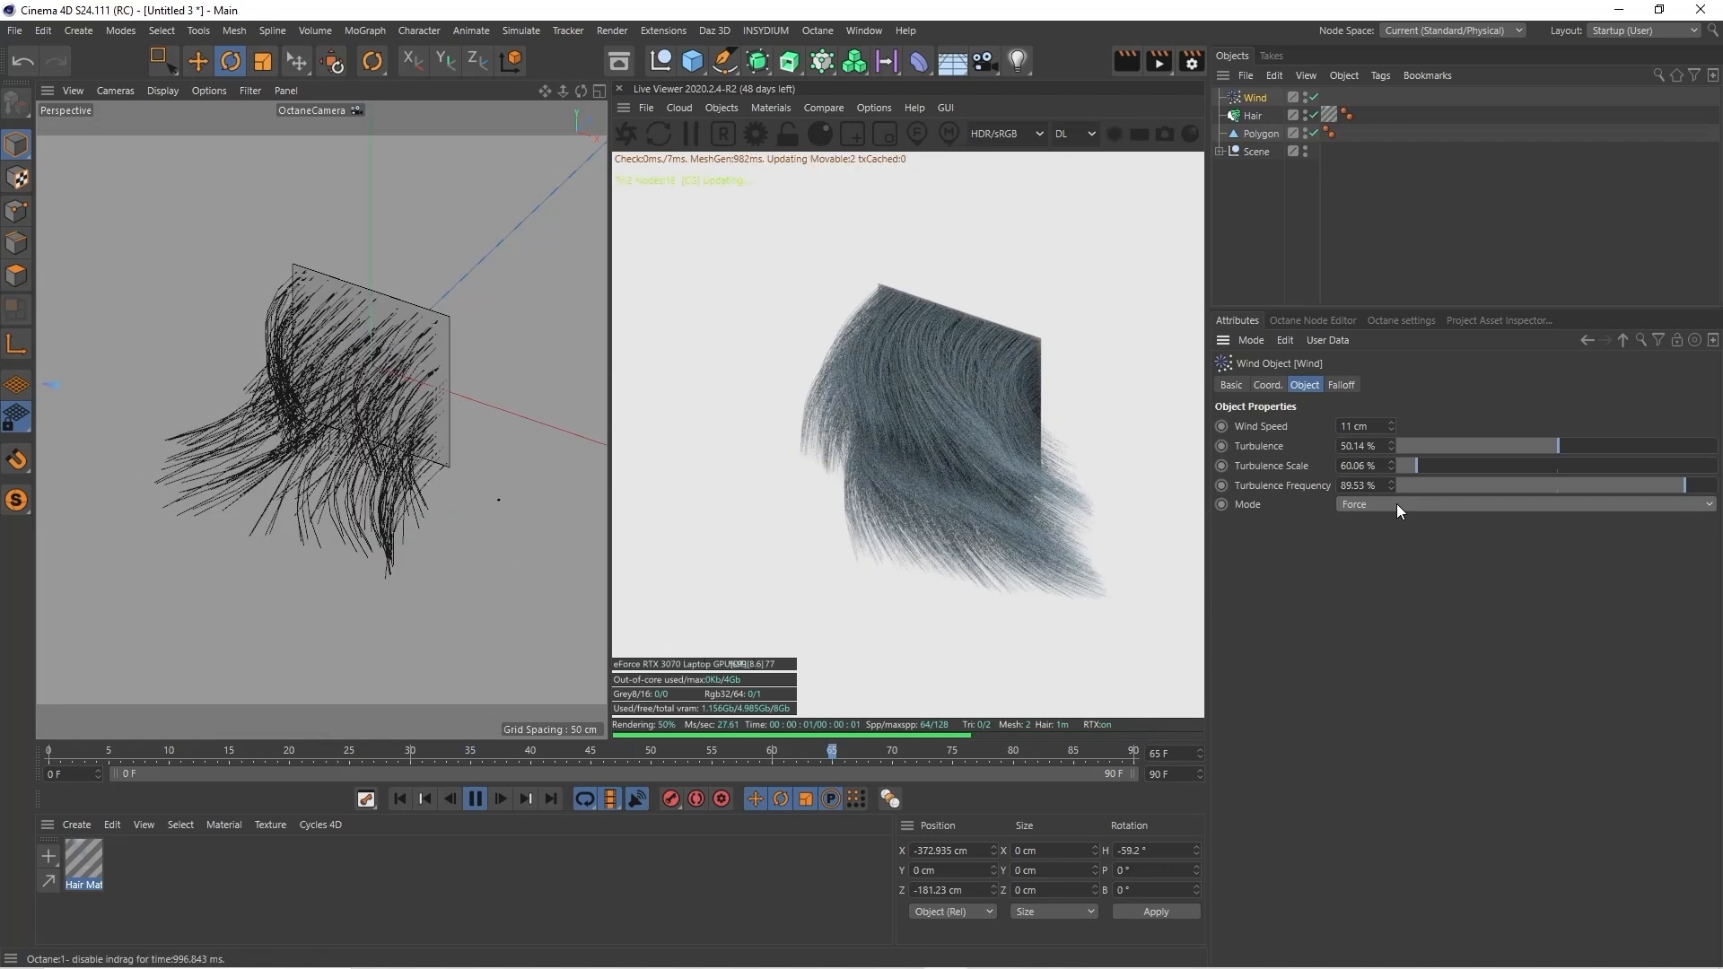
pyautogui.click(477, 799)
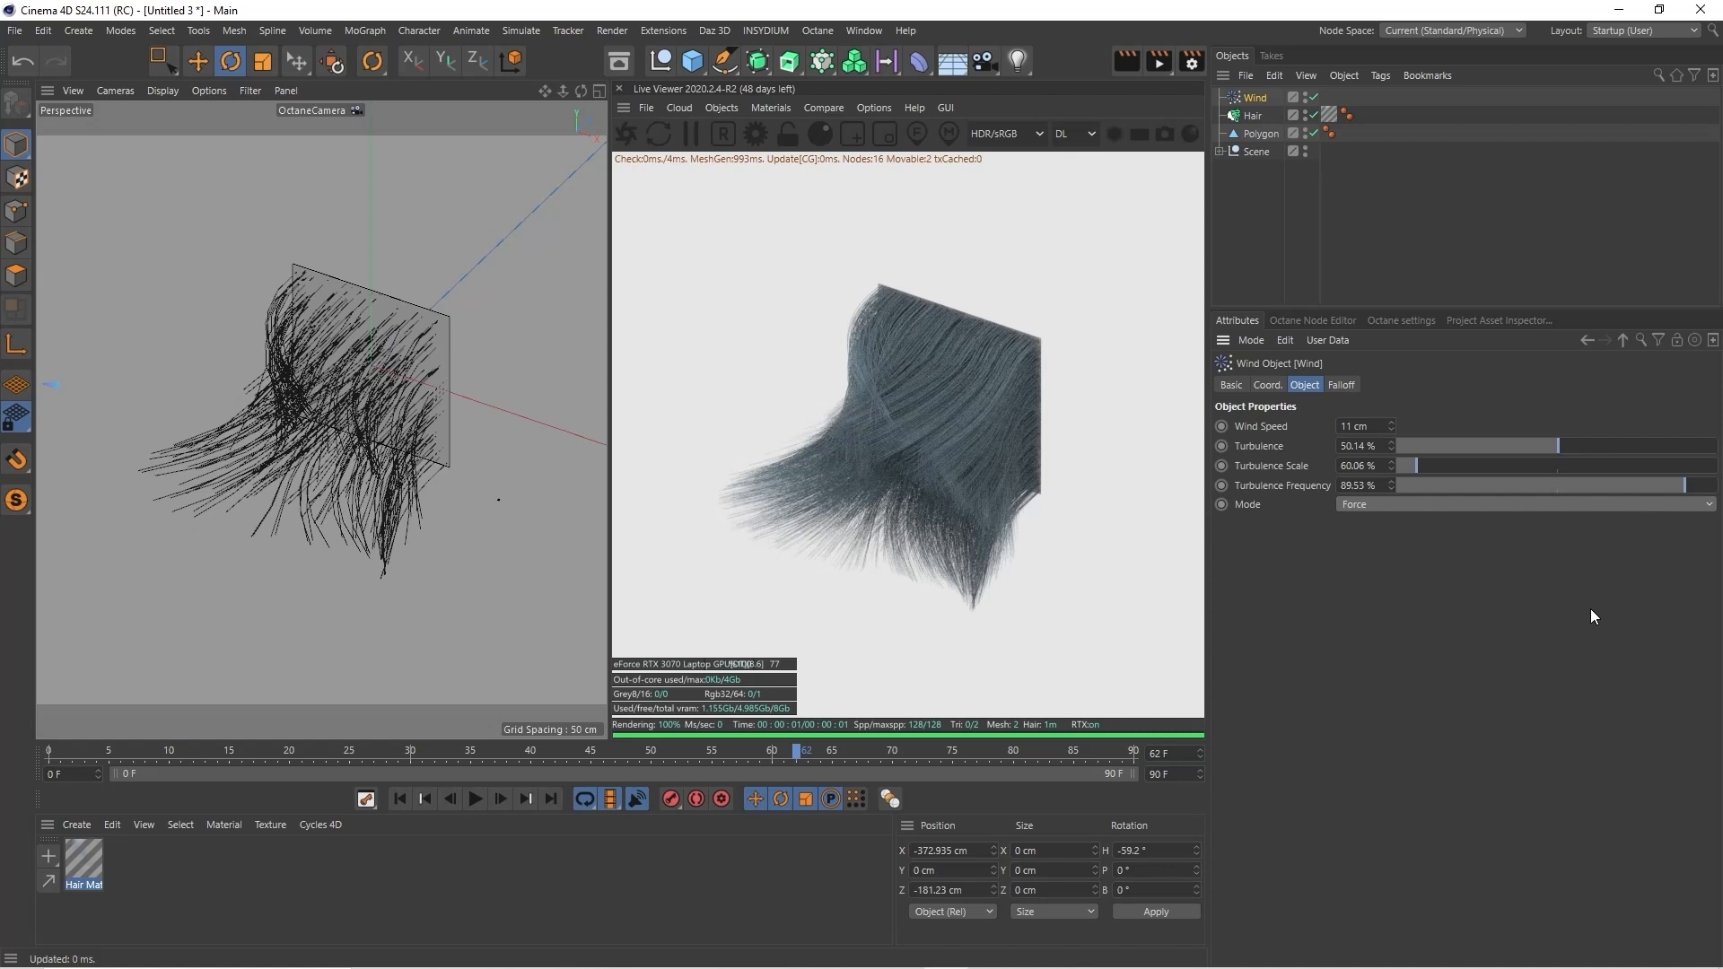
# Set the Hair object's Gravity force to 9
pyautogui.click(1253, 115)
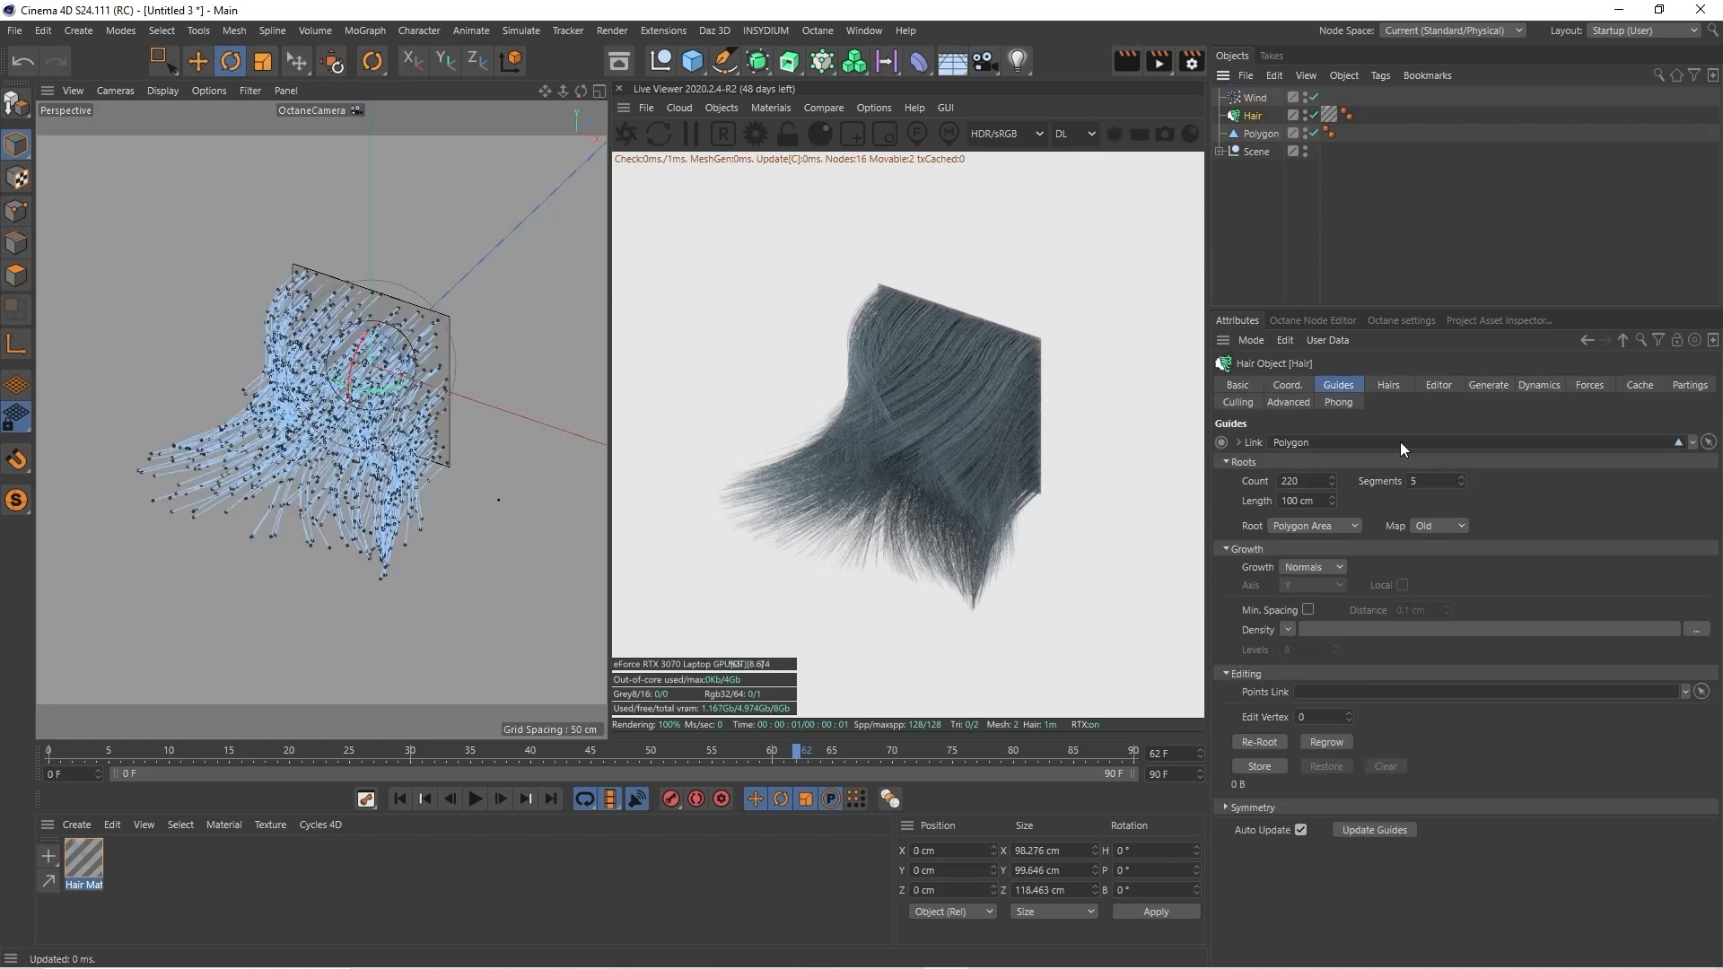
pyautogui.click(1544, 384)
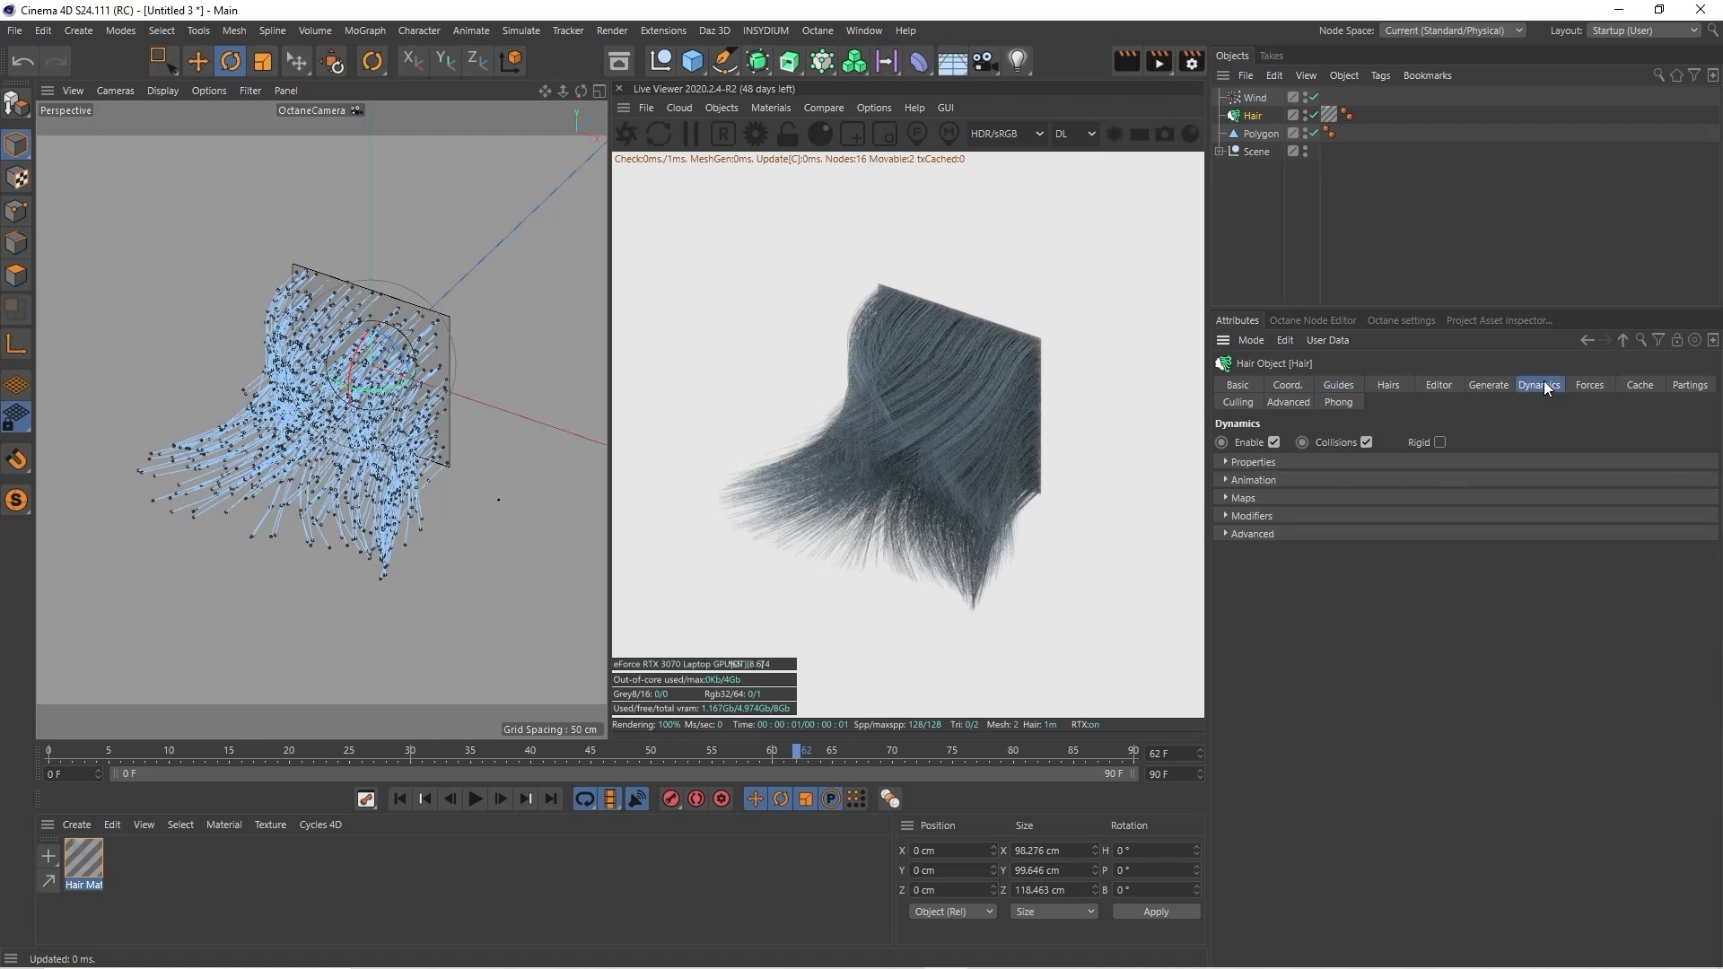
pyautogui.click(1590, 387)
pyautogui.click(1315, 461)
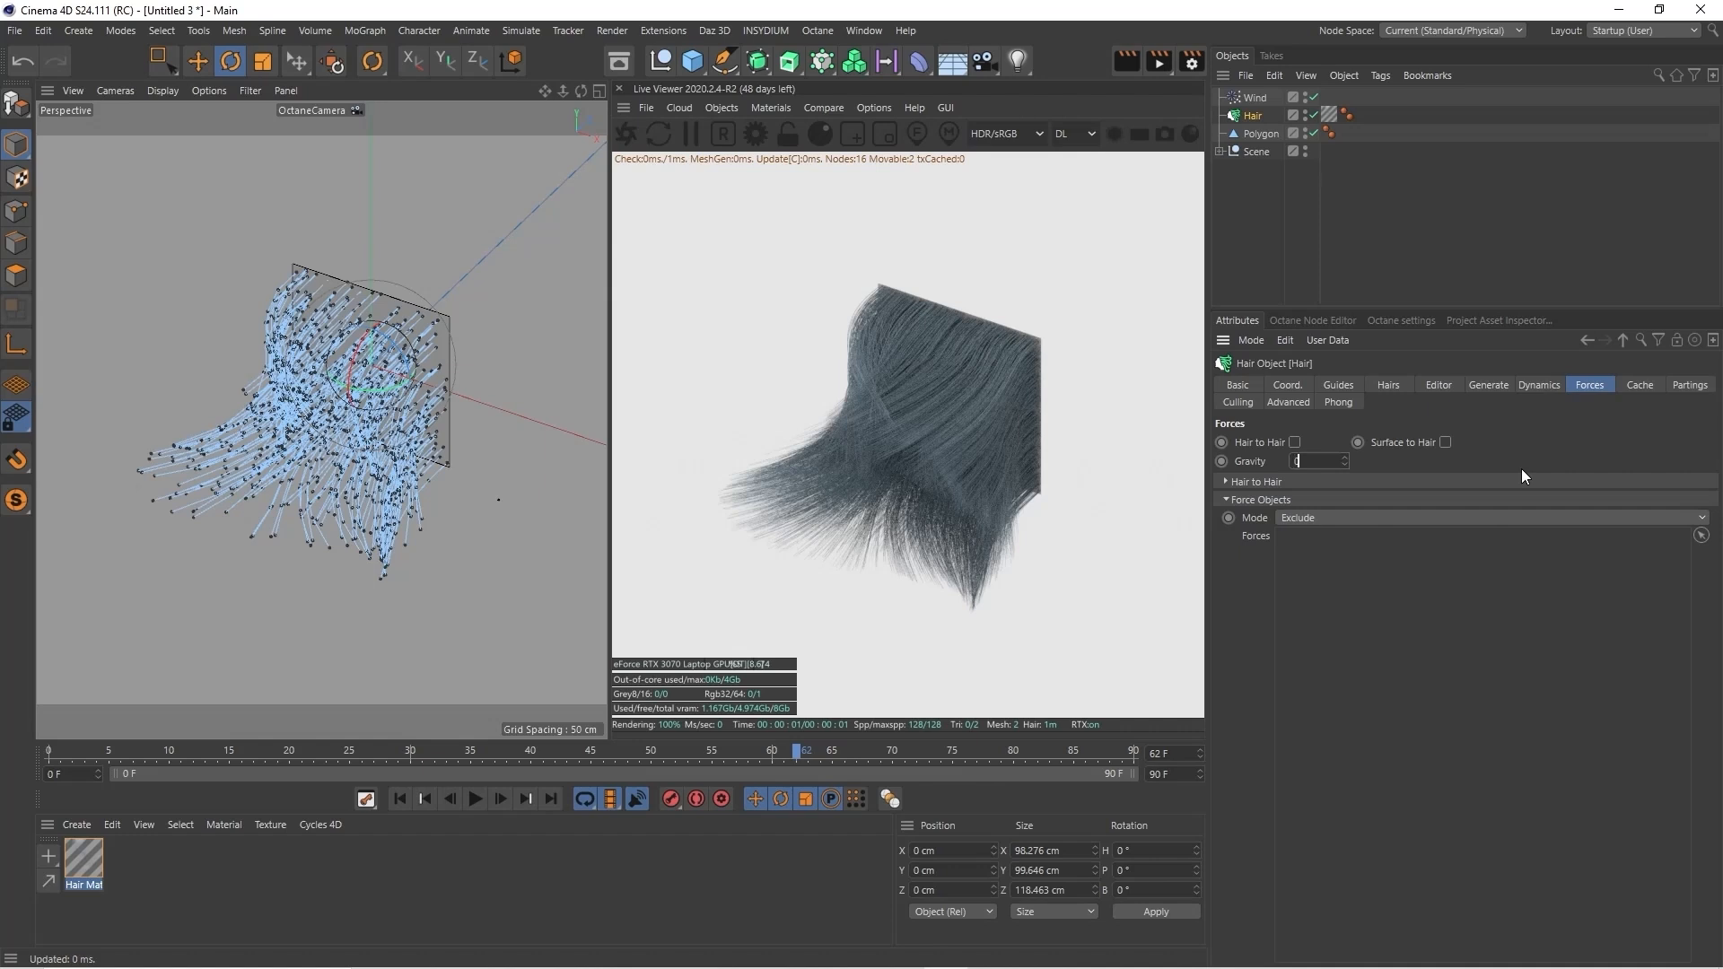
pyautogui.press('Return')
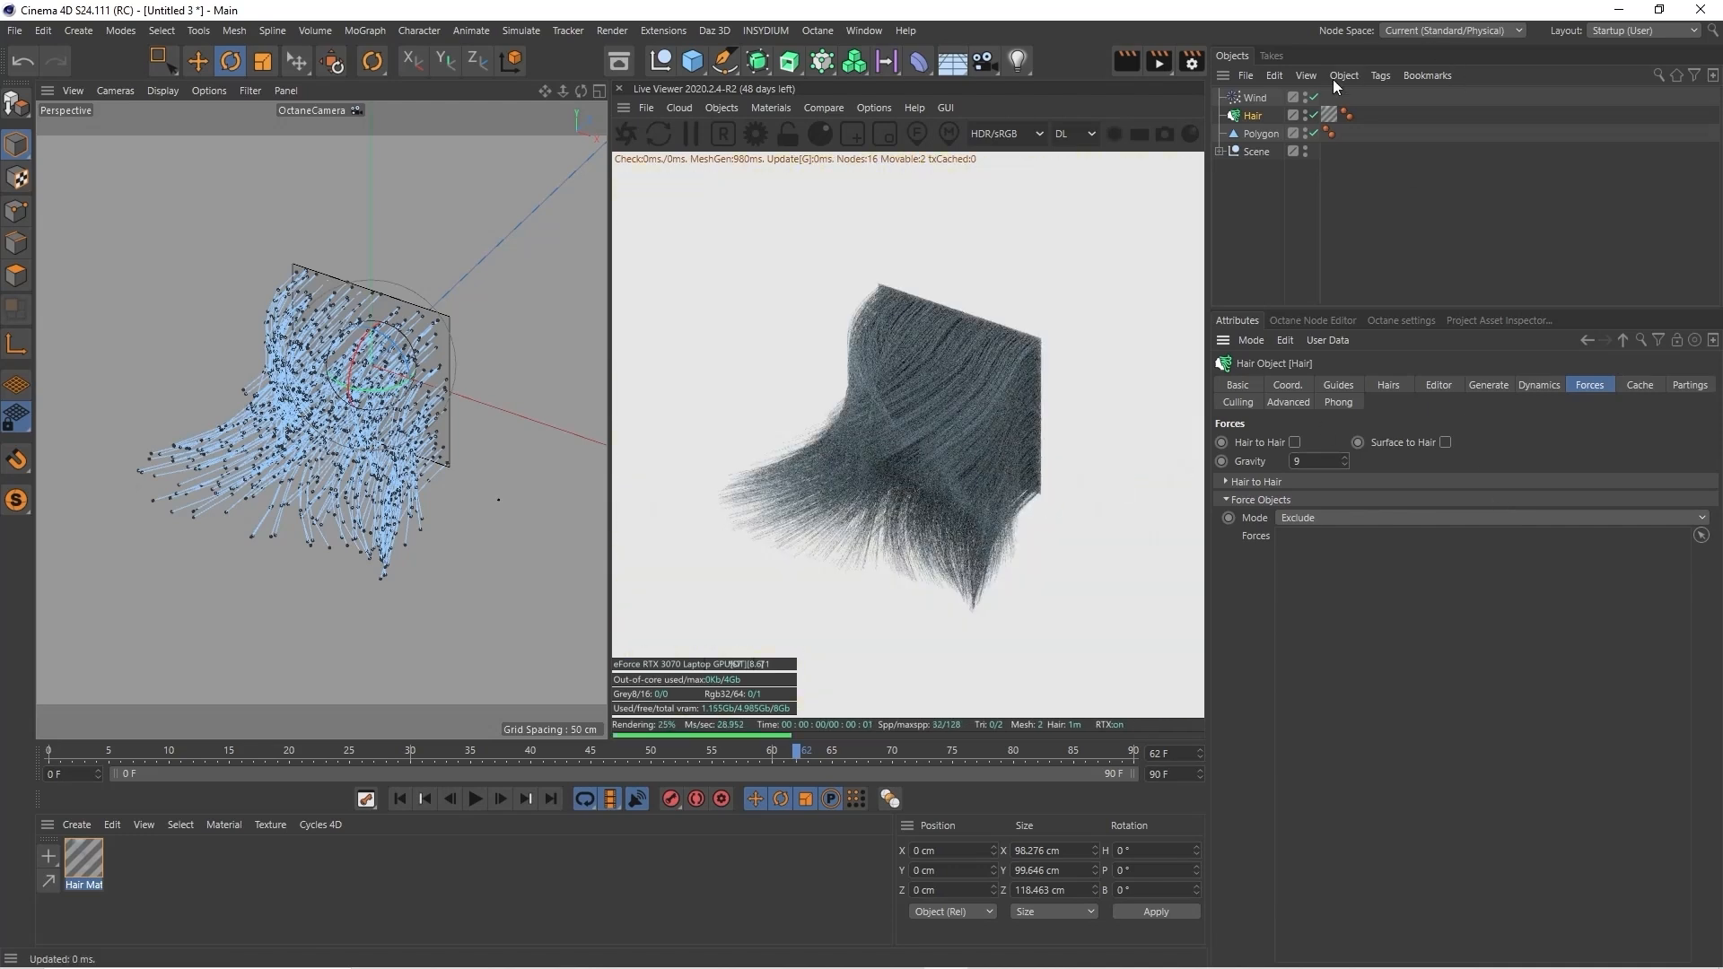
# Disable the Wind object, replay the hair simulation from the start and return to frame 0
pyautogui.click(1313, 96)
pyautogui.click(400, 799)
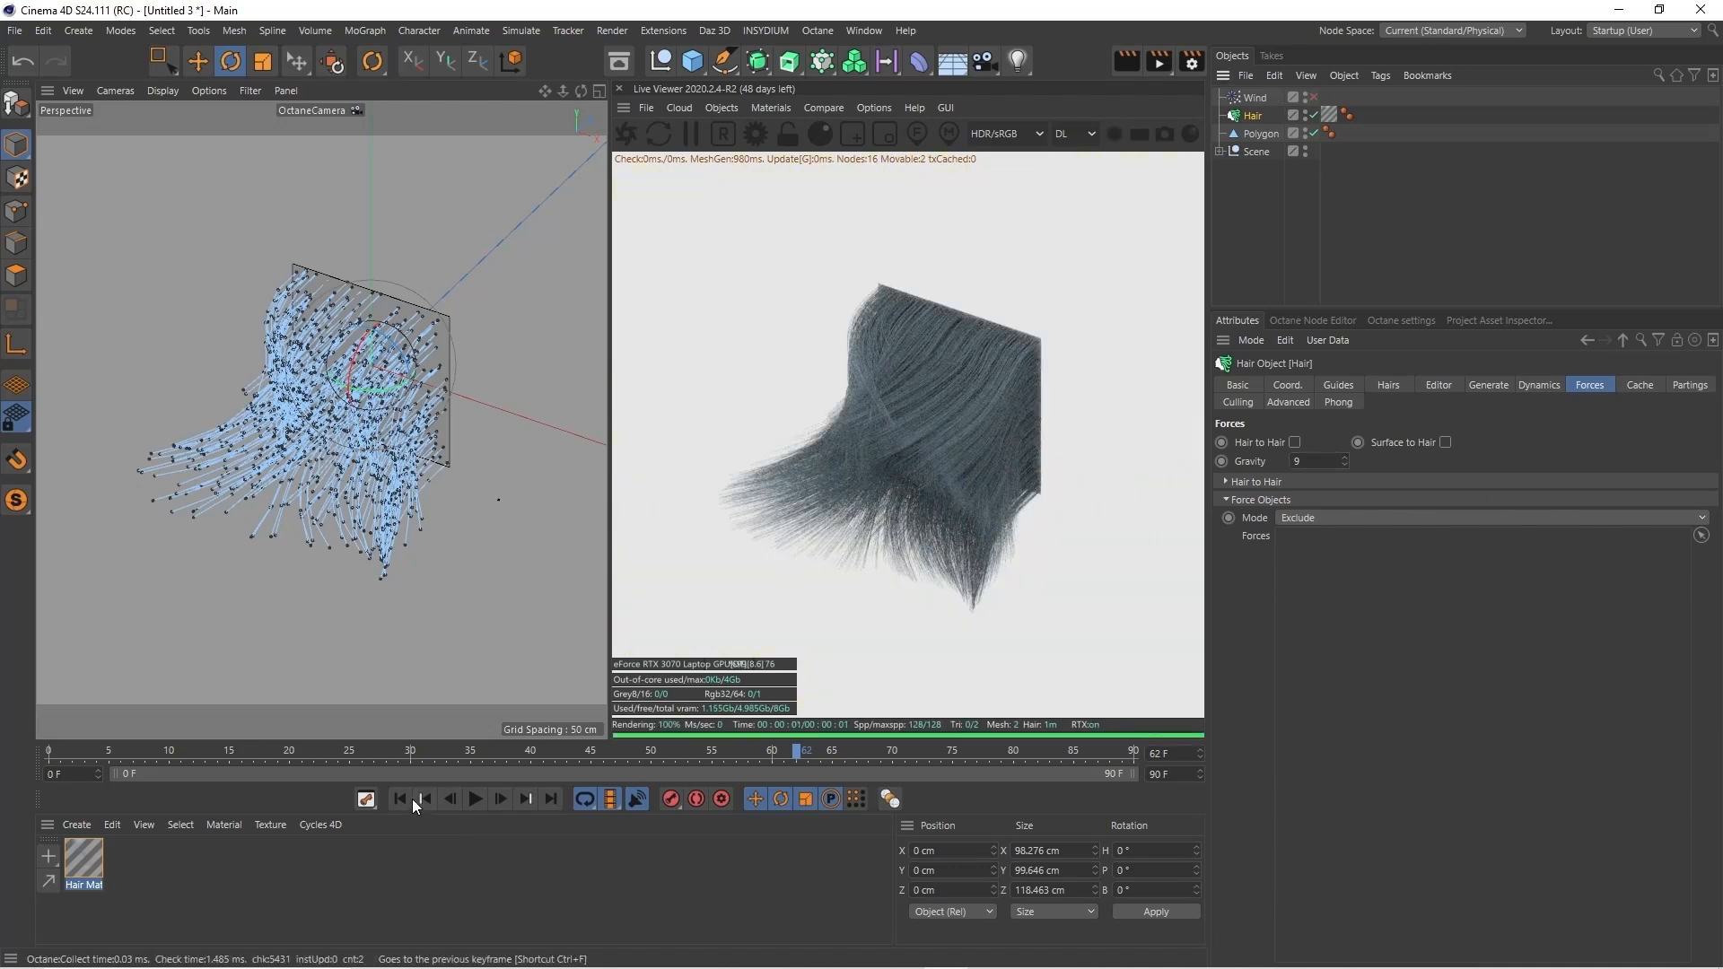
pyautogui.click(476, 798)
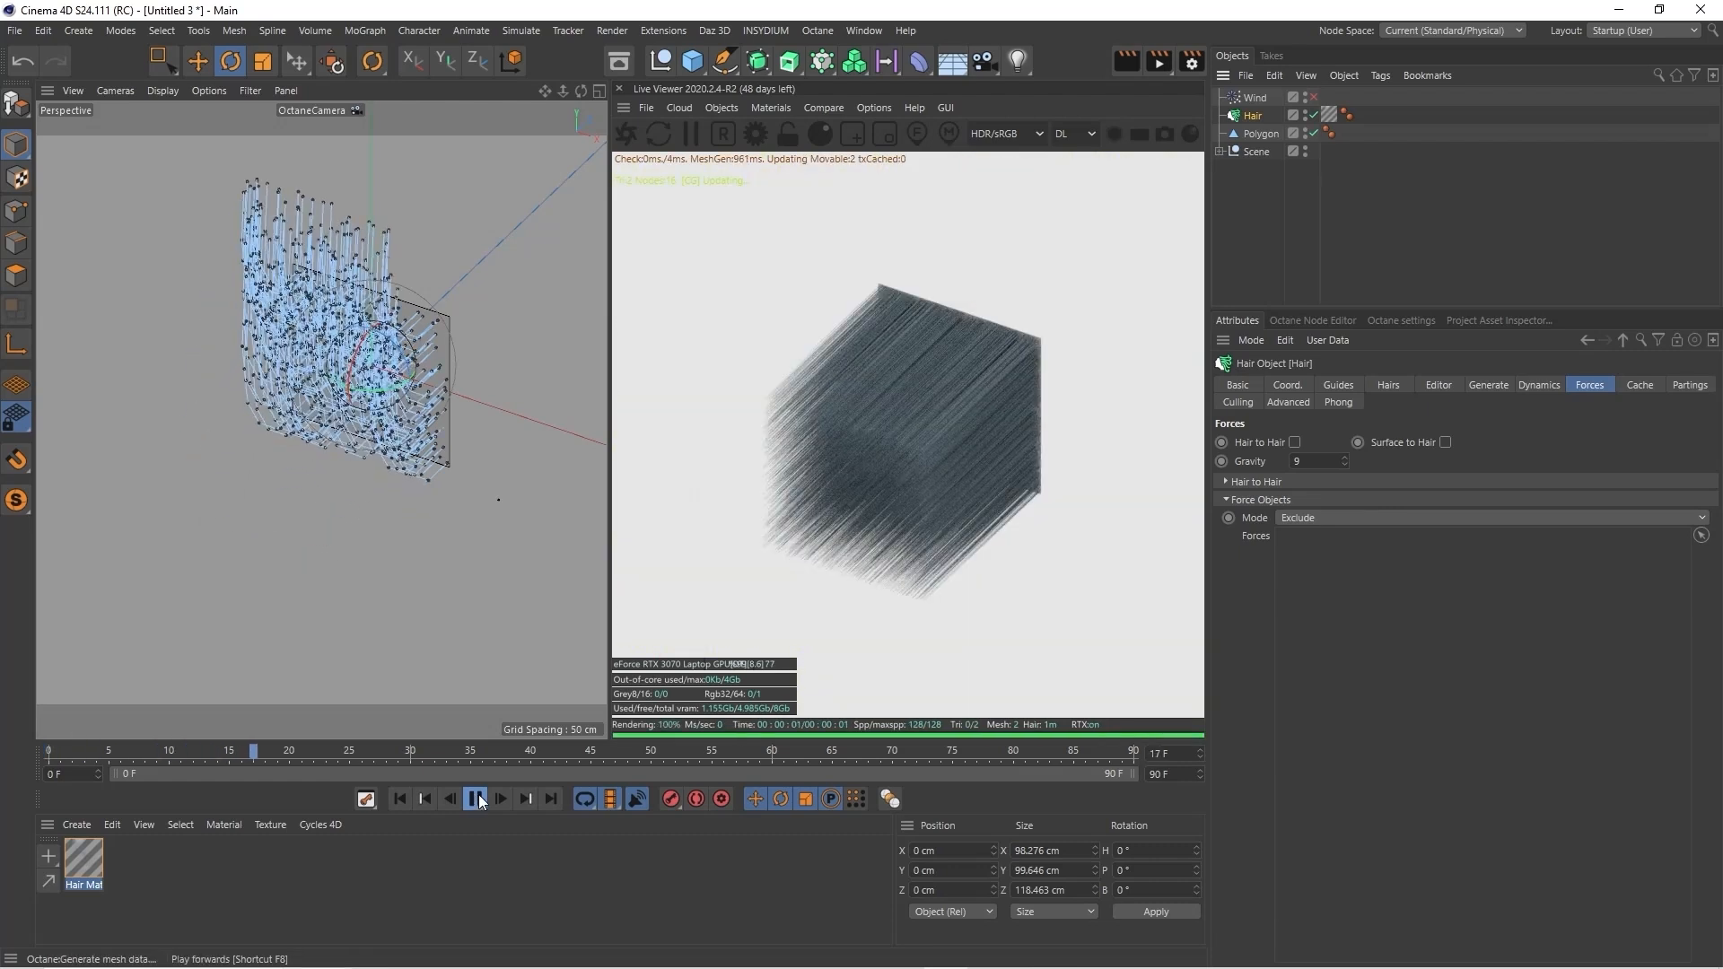
pyautogui.click(476, 799)
pyautogui.click(411, 795)
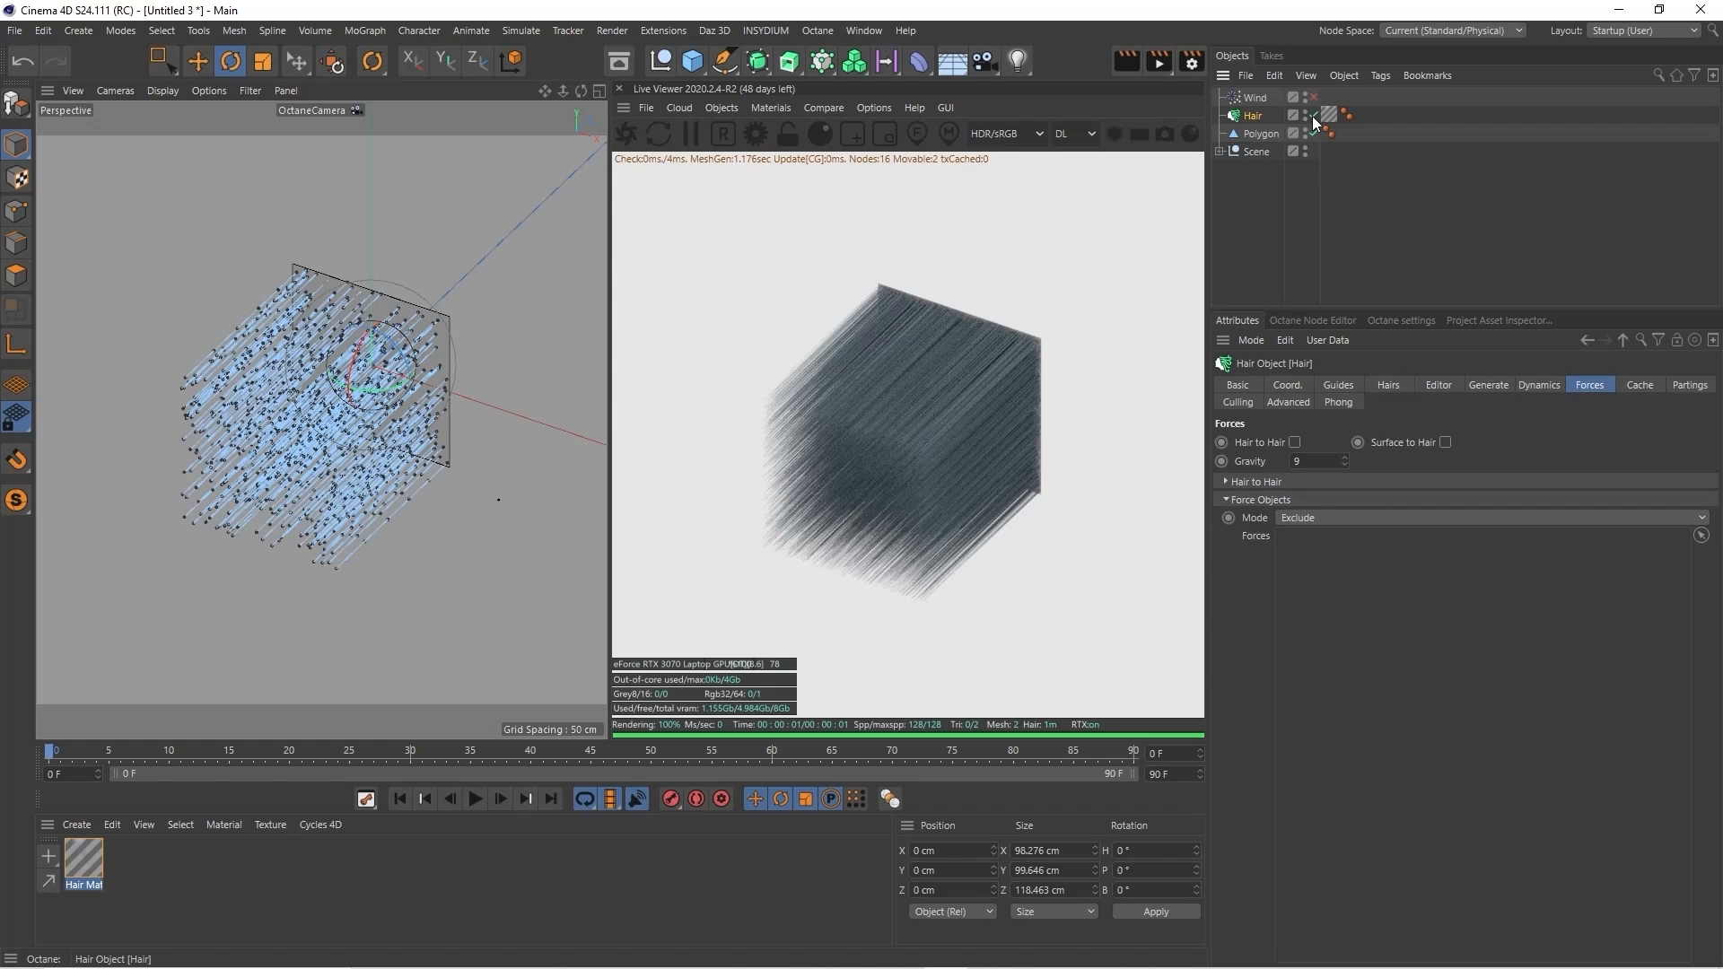
# Set the Hair object's Gravity force to -9
pyautogui.moveTo(1295, 463); pyautogui.dragTo(1509, 459)
pyautogui.write('-9')
pyautogui.press('Return')
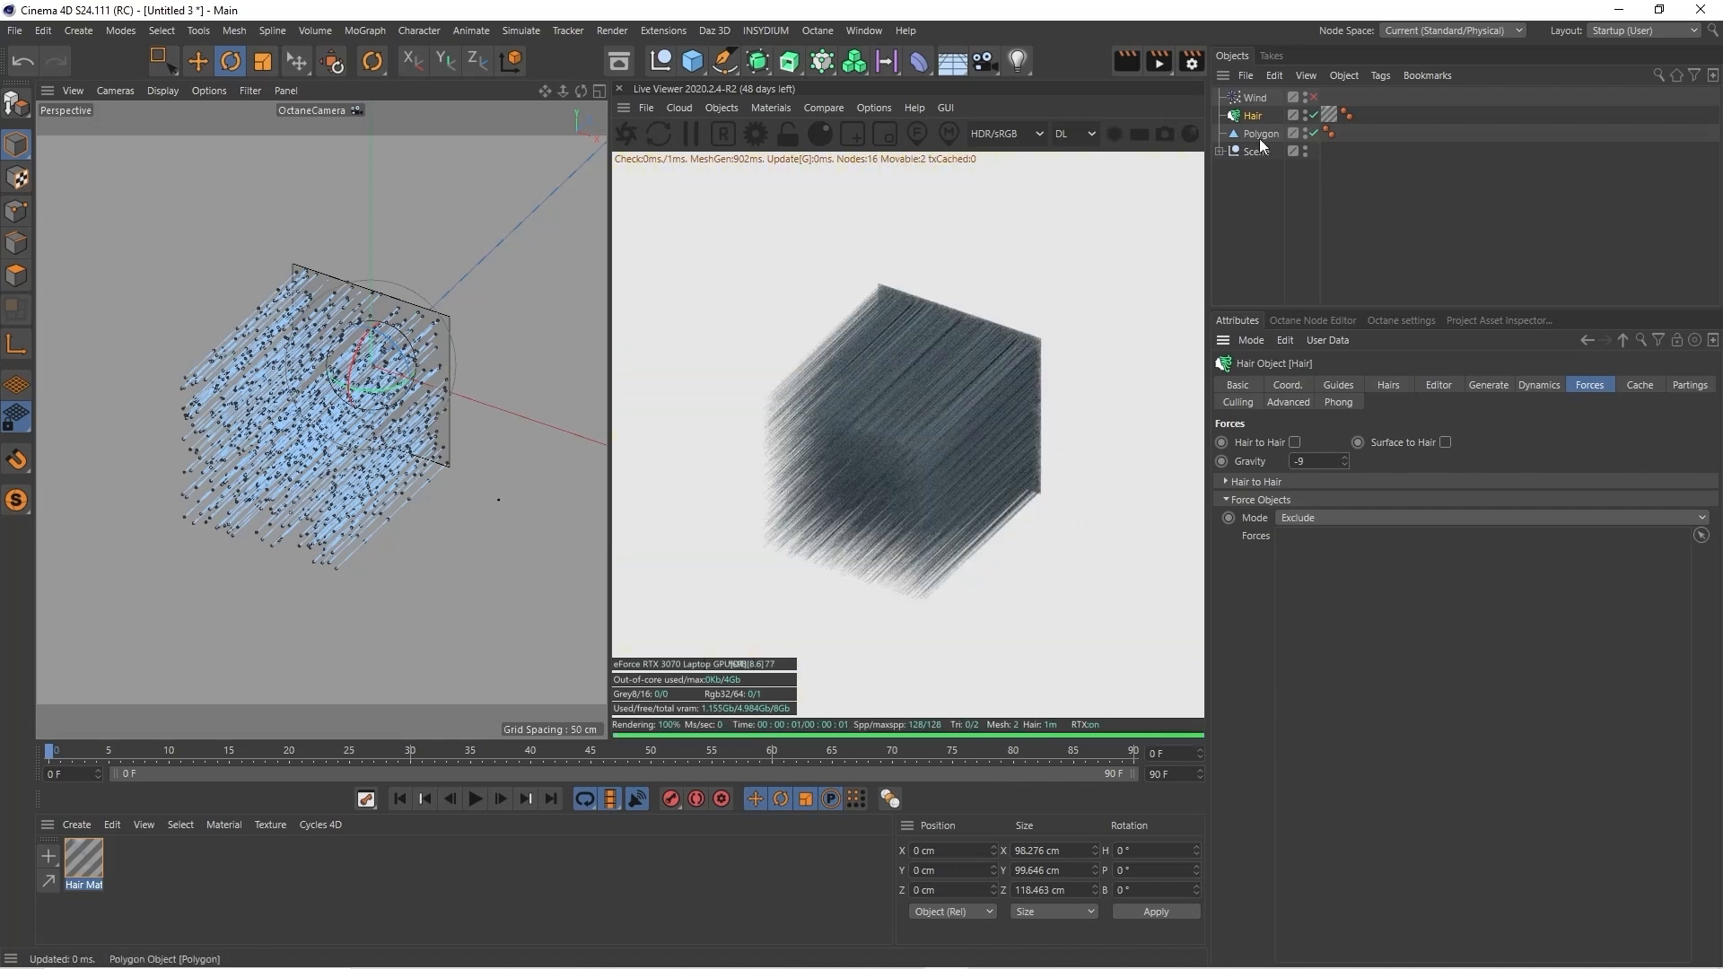
# Add a Hair Collider tag to the Polygon object
pyautogui.moveTo(581, 91); pyautogui.dragTo(321, 55)
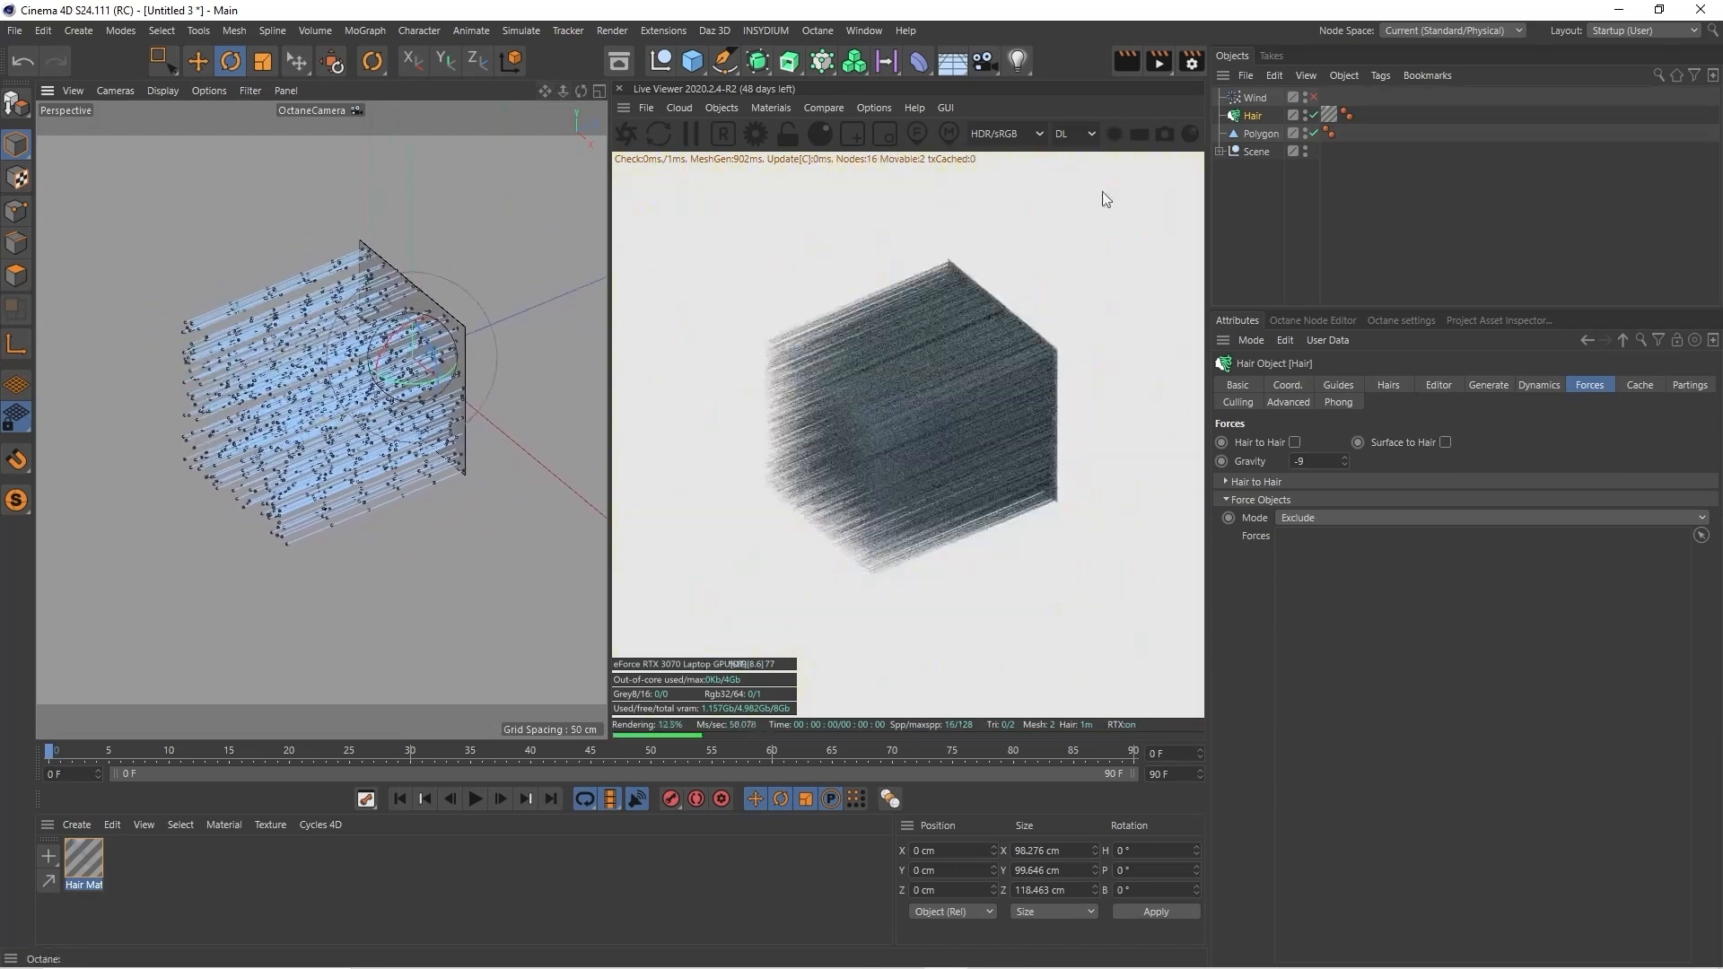
pyautogui.click(1258, 135)
pyautogui.click(1380, 76)
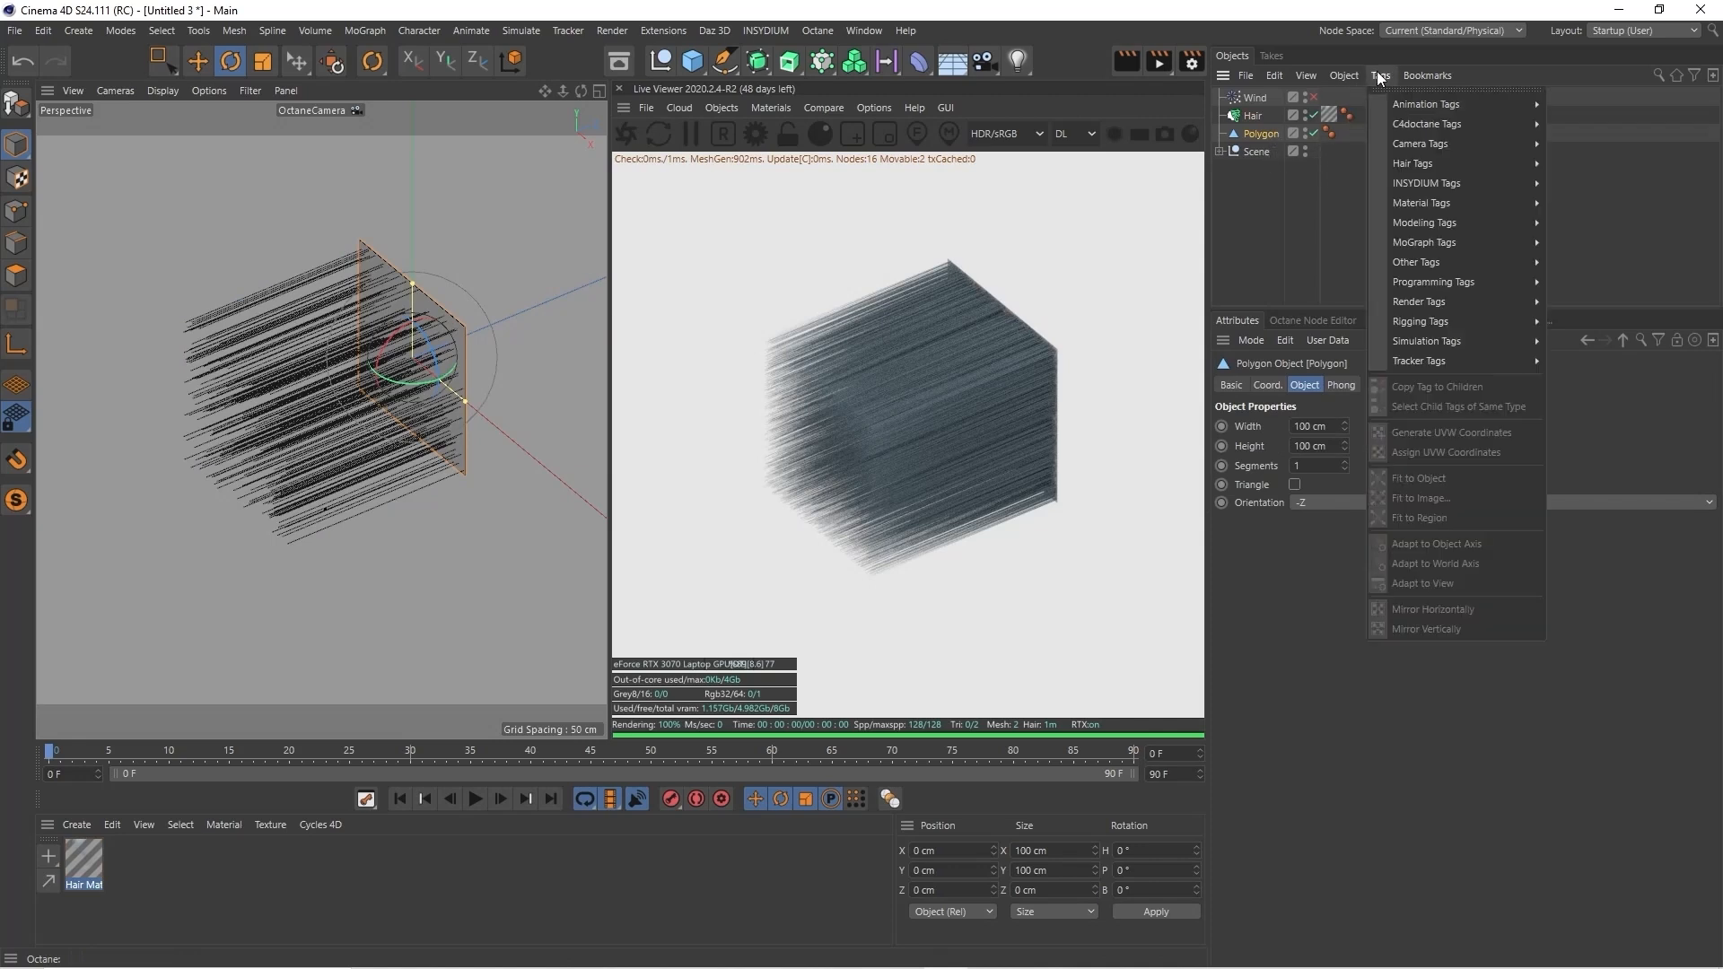
pyautogui.moveTo(1485, 283)
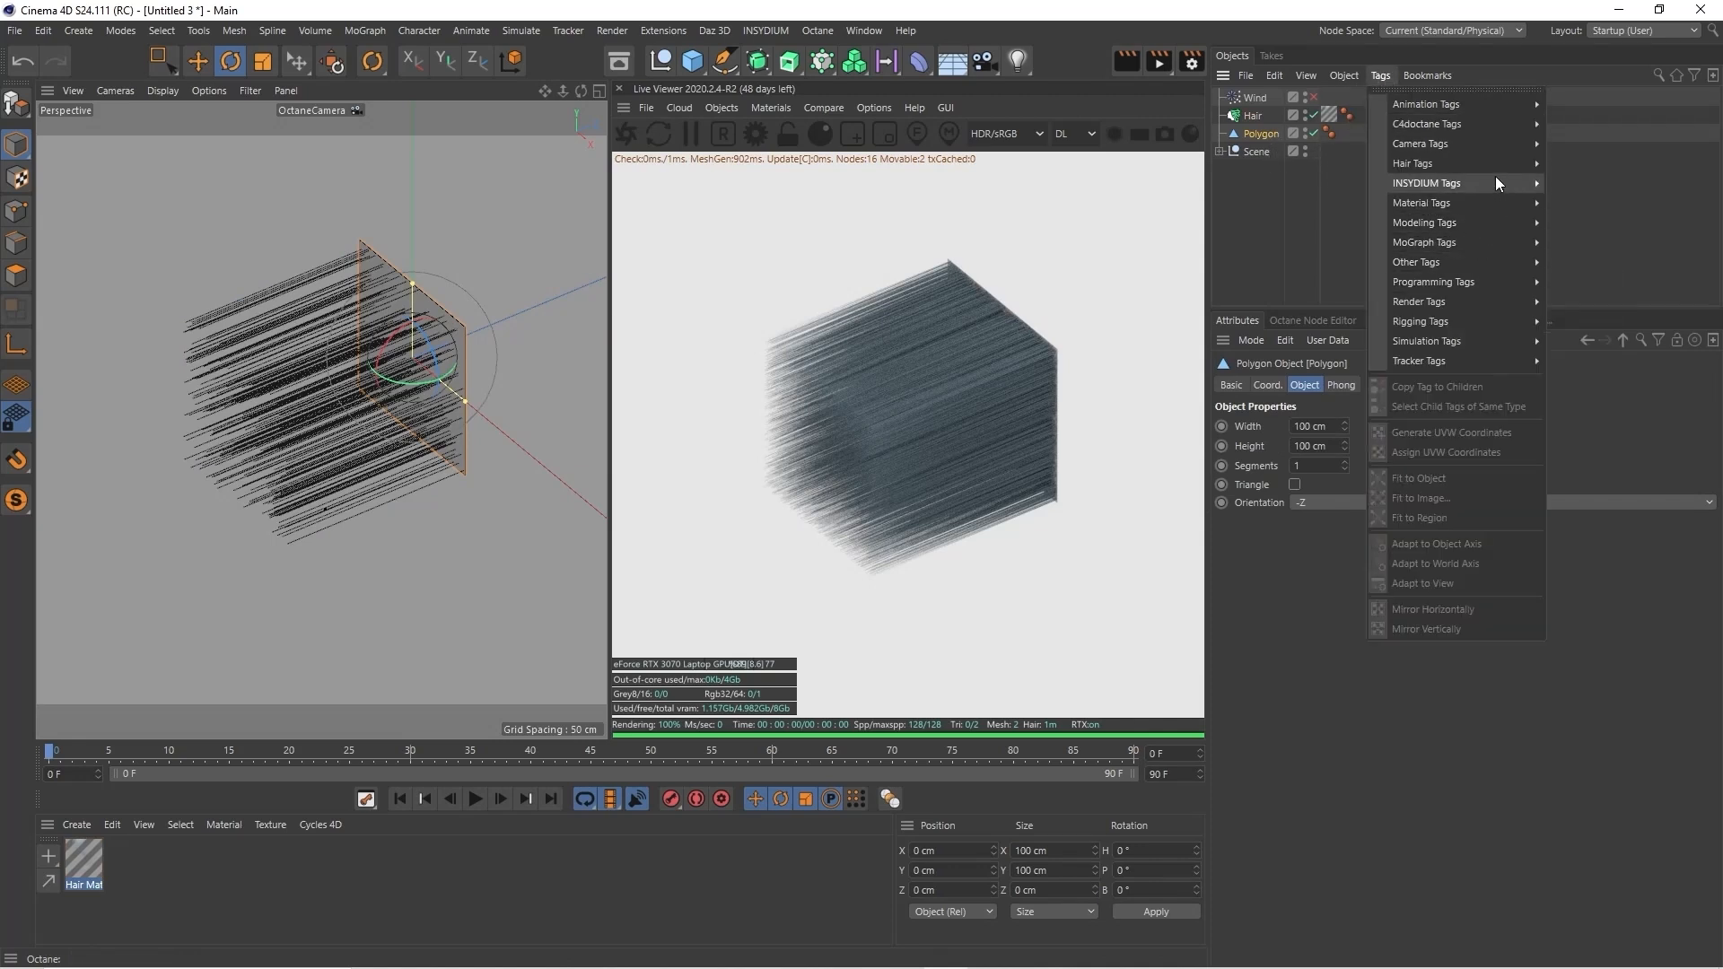
pyautogui.moveTo(1495, 165)
pyautogui.click(1583, 165)
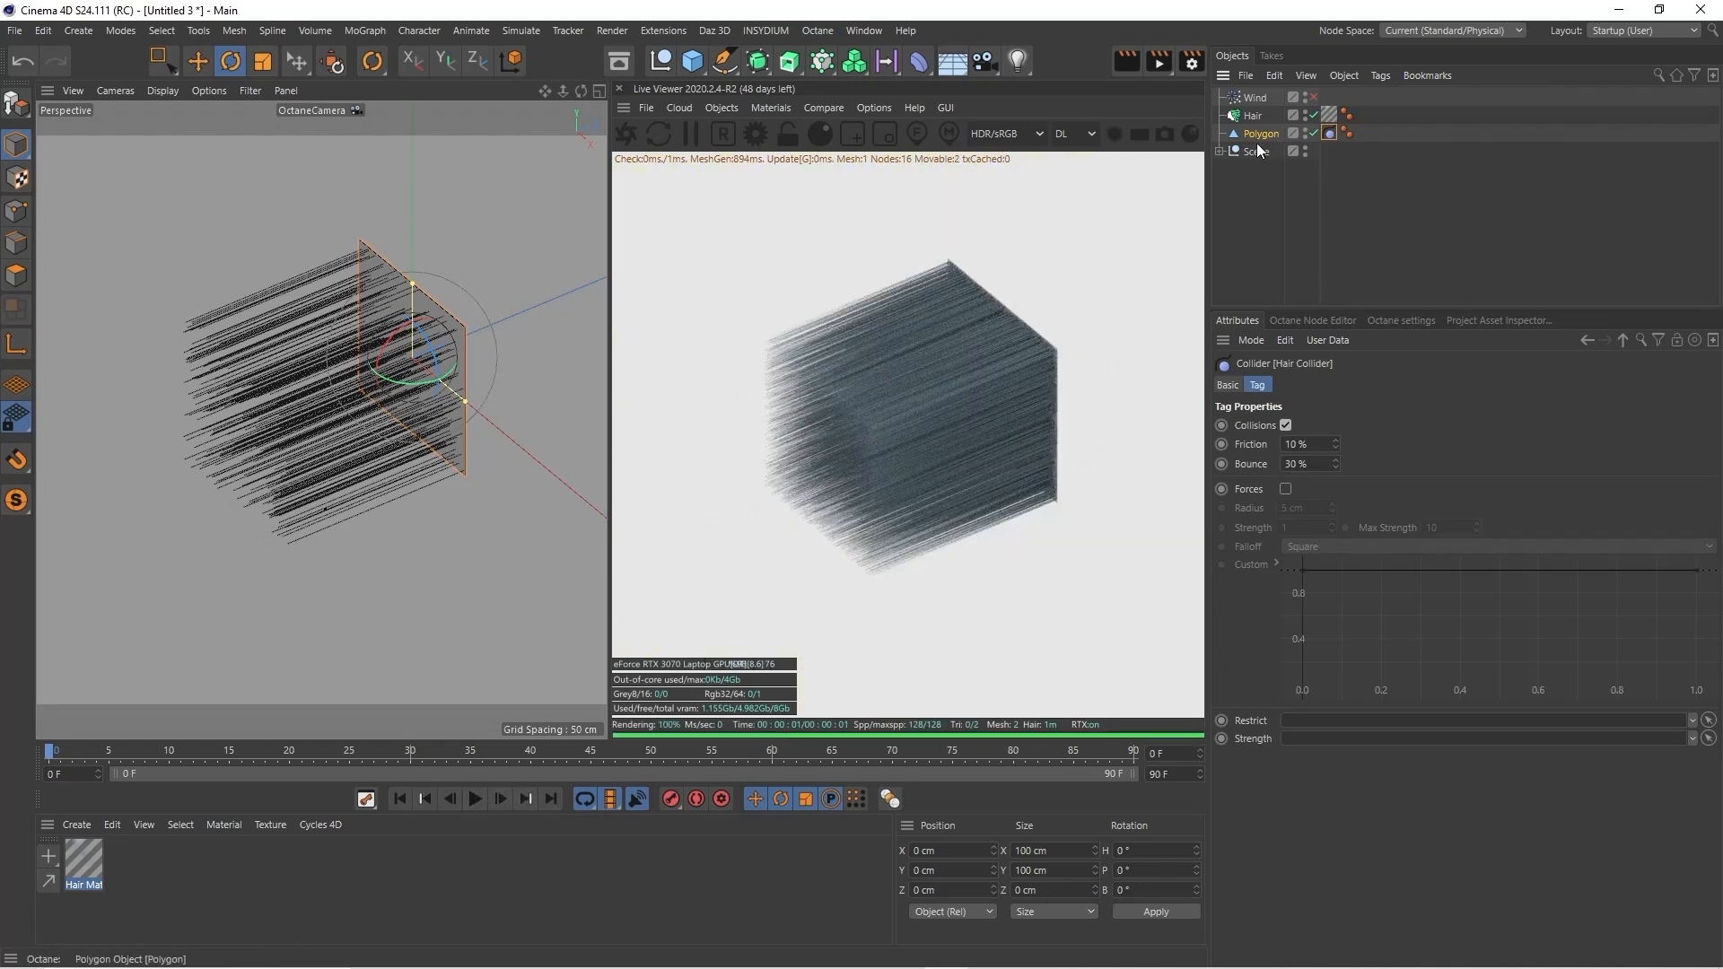
# Play the hair simulation with the collider, stop it at frame 41 and return to the start
pyautogui.click(473, 797)
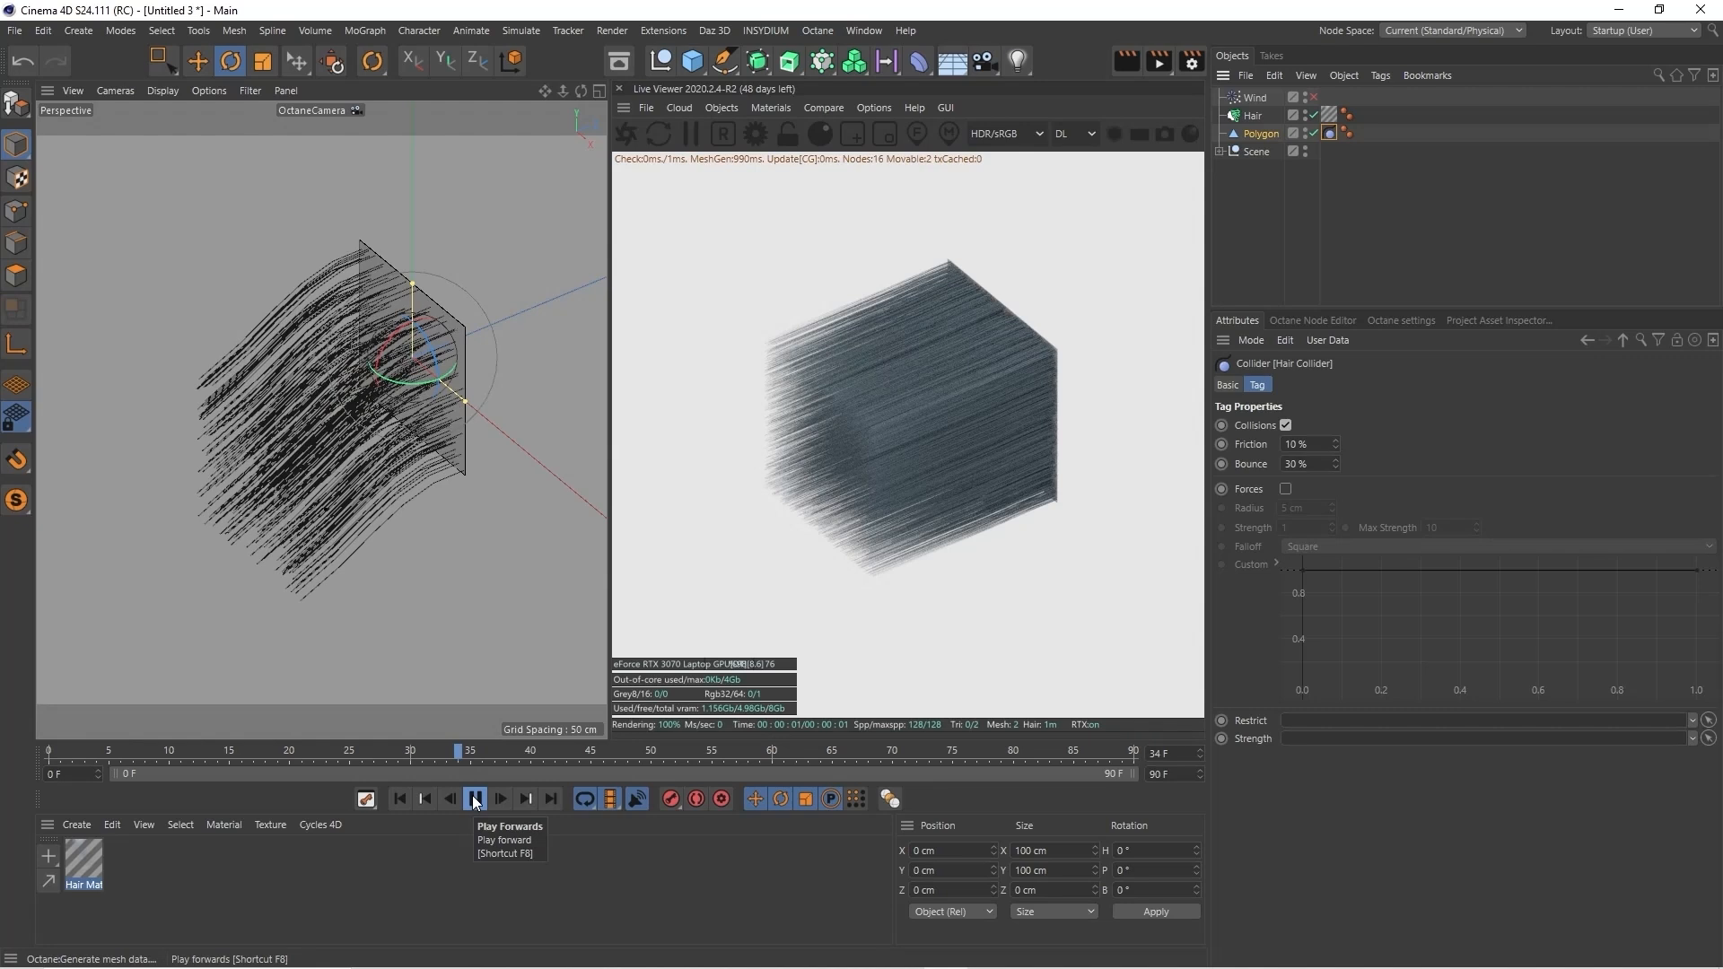
pyautogui.click(473, 797)
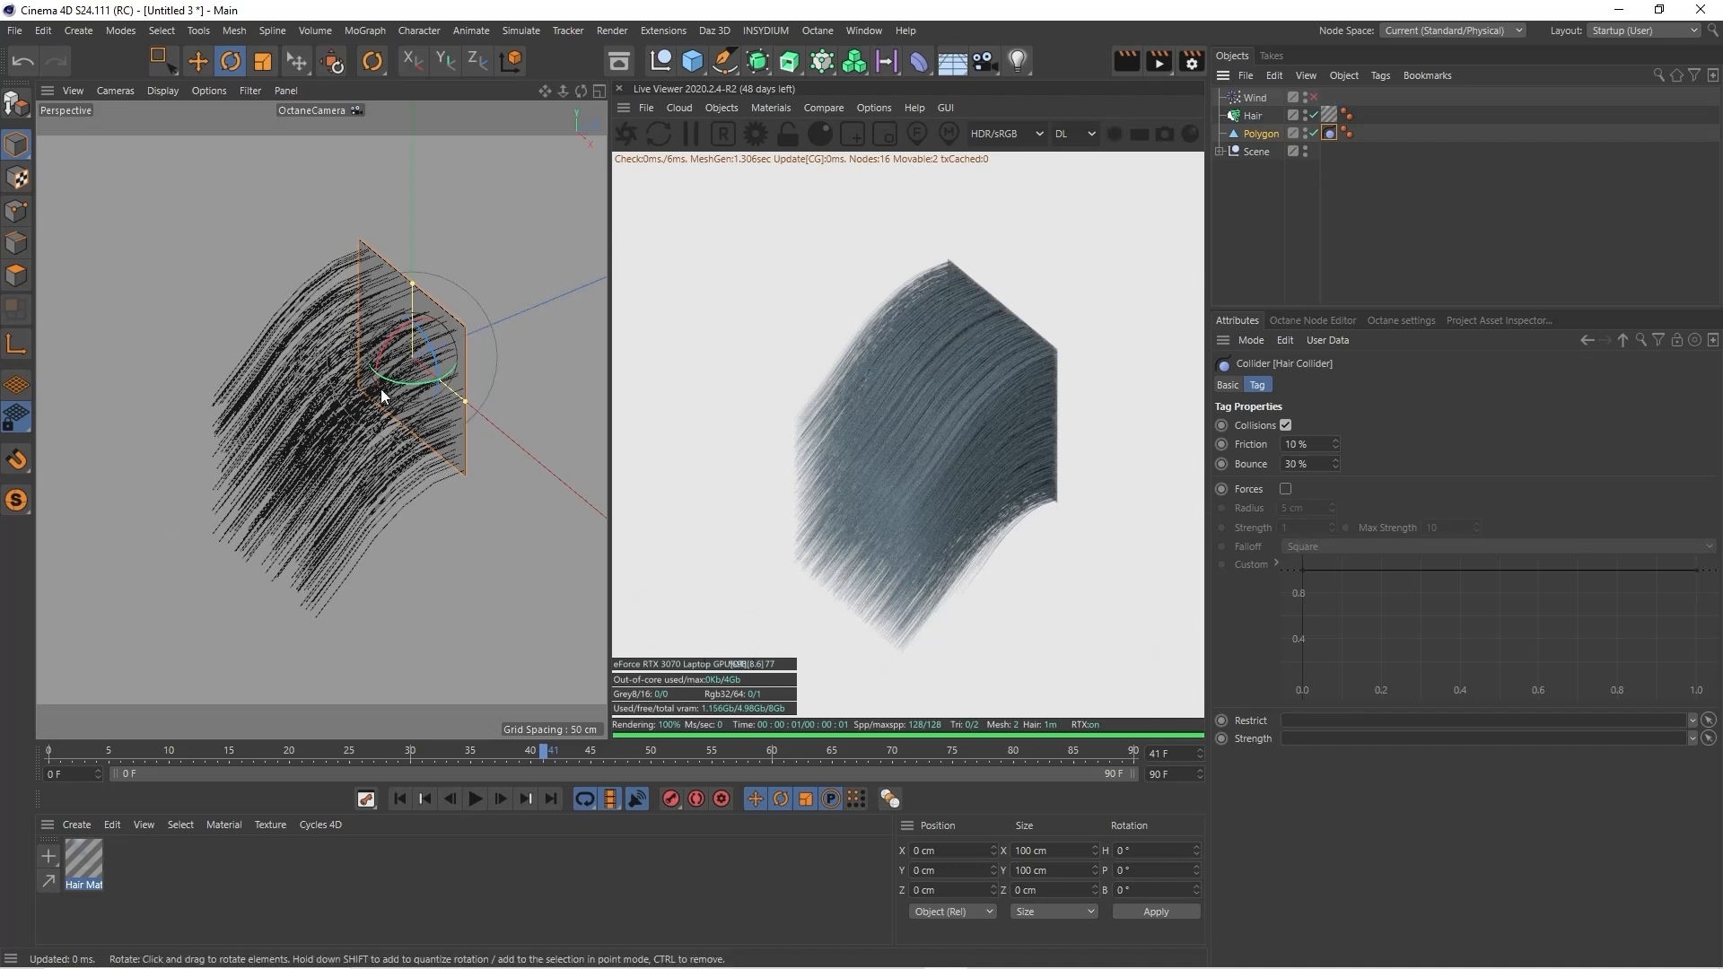
pyautogui.click(397, 797)
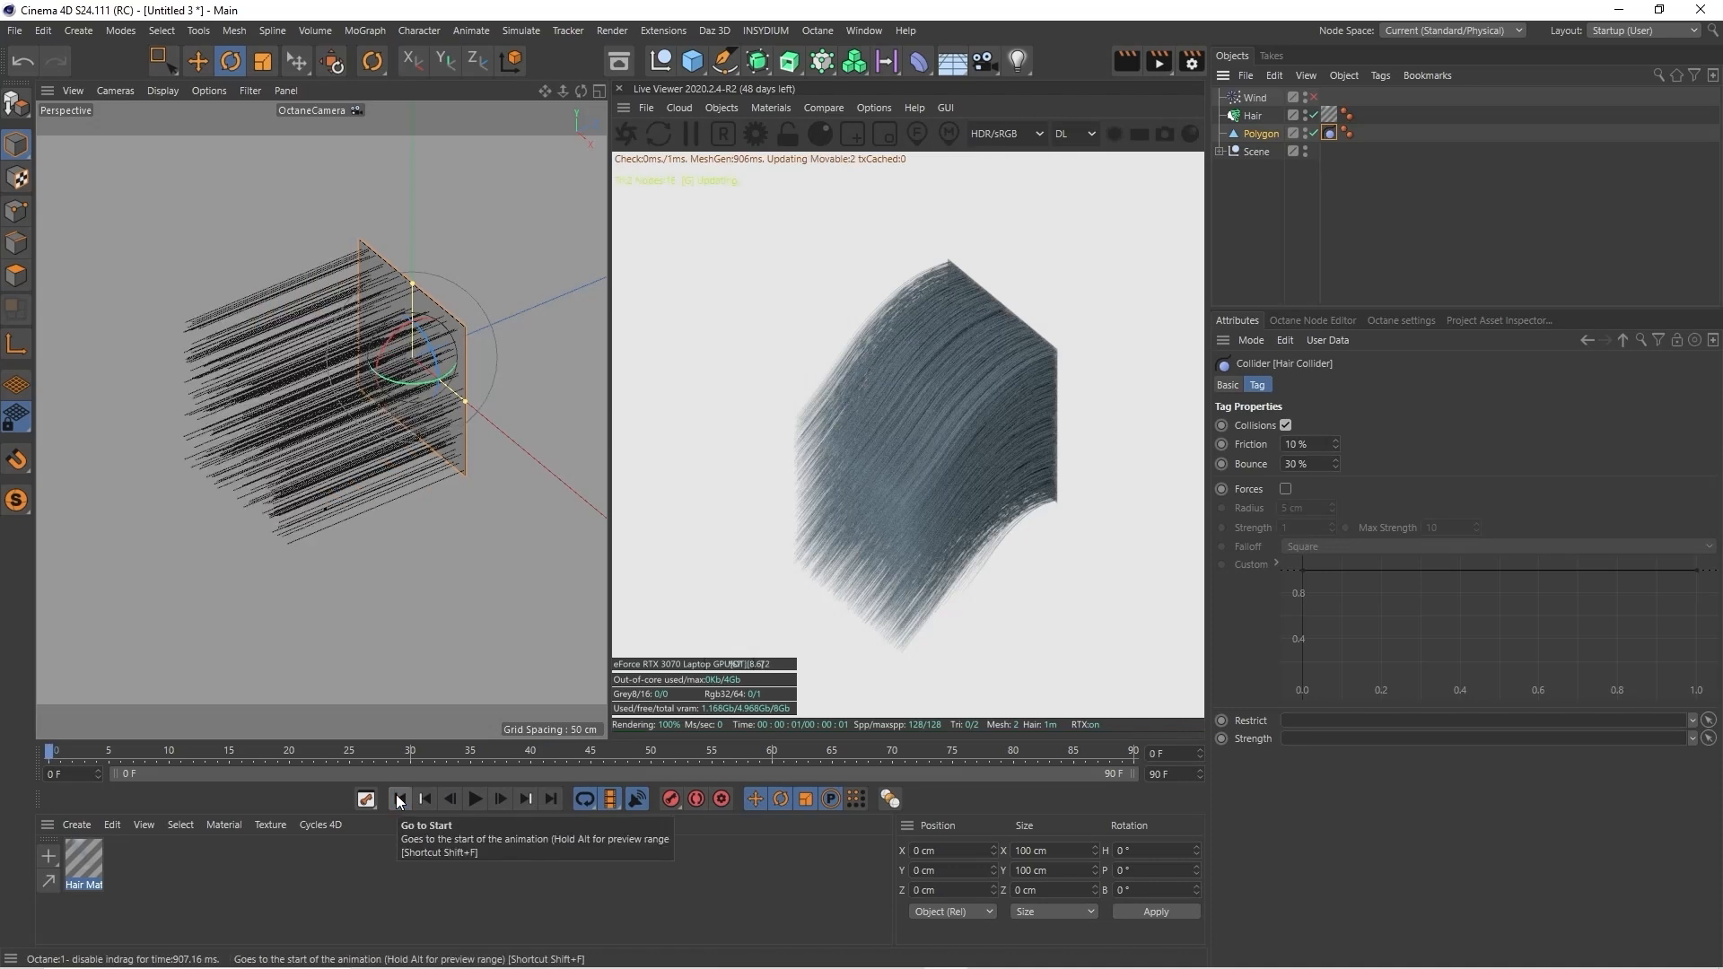
# Add a Rotation force at about -180 cm in Z and give it an Angle Speed of 20.79
pyautogui.click(525, 29)
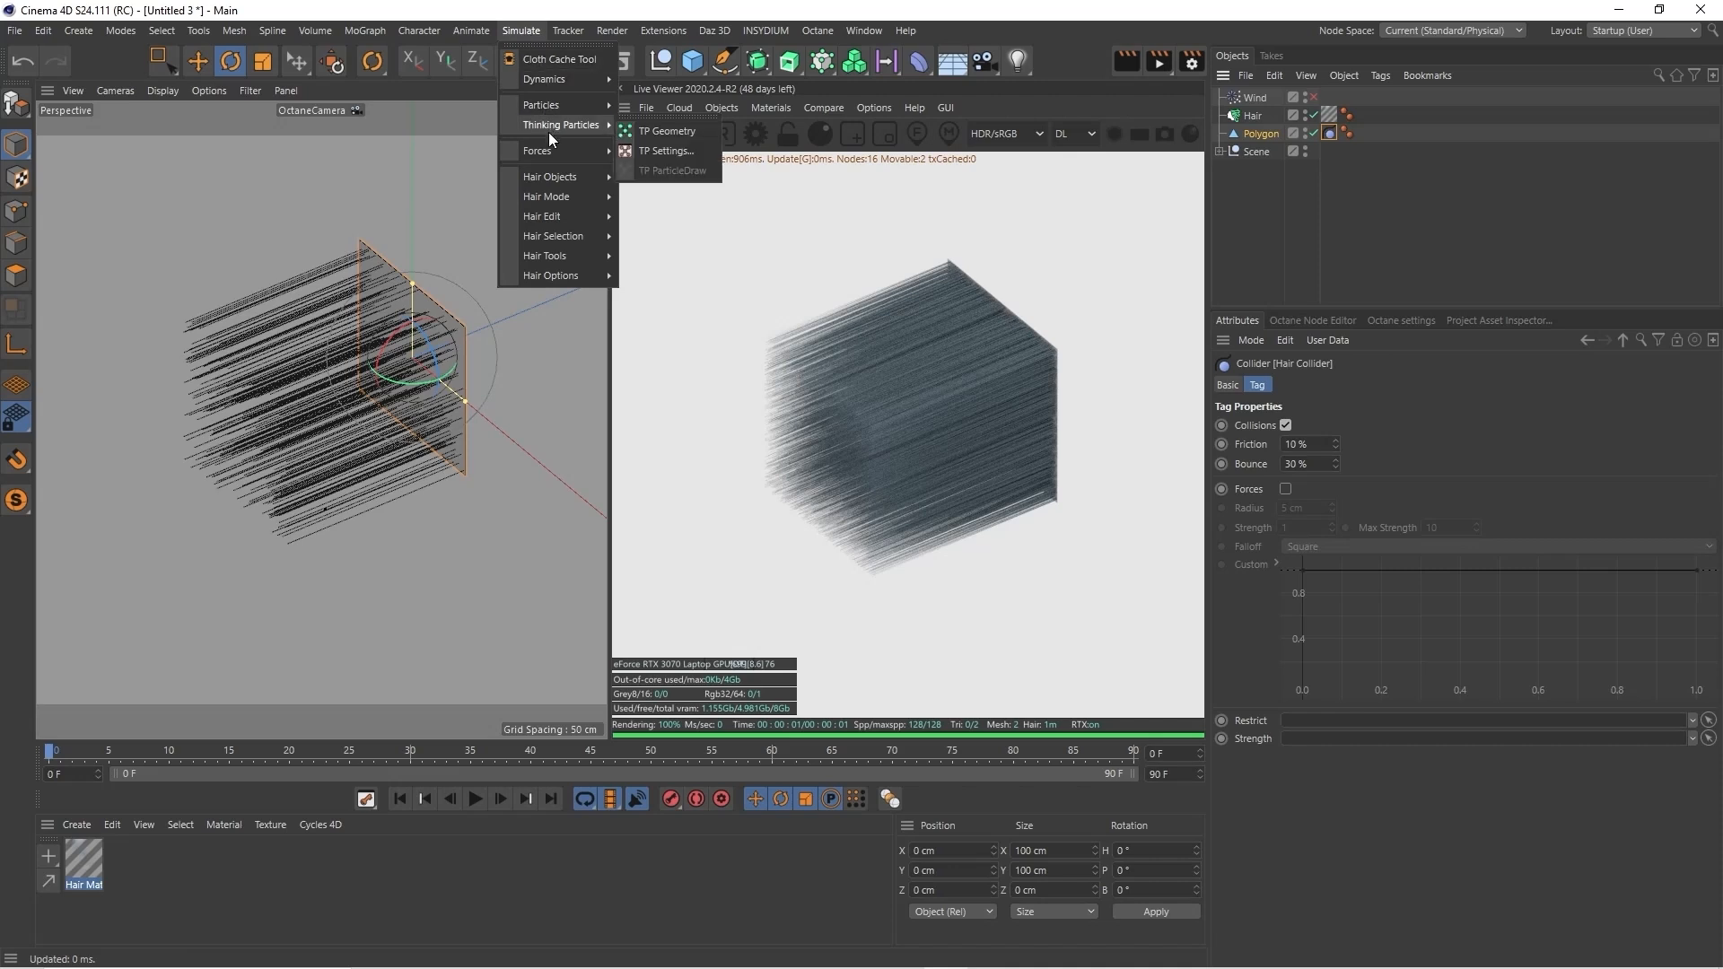
pyautogui.moveTo(549, 149)
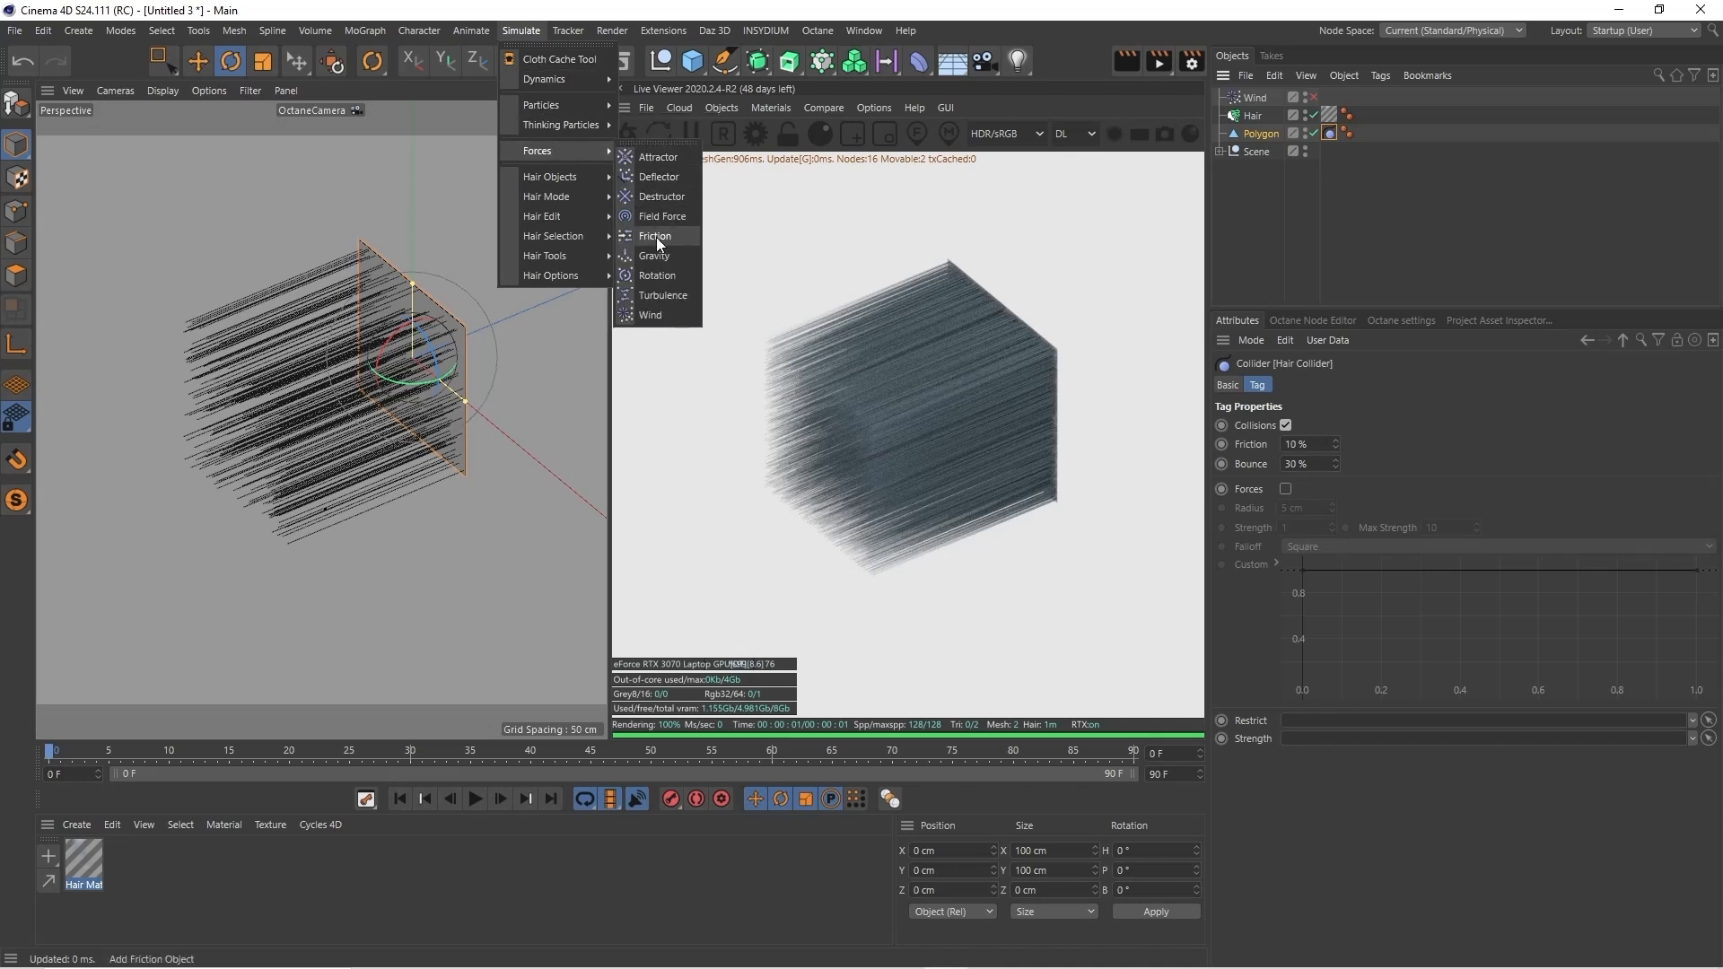
pyautogui.click(658, 278)
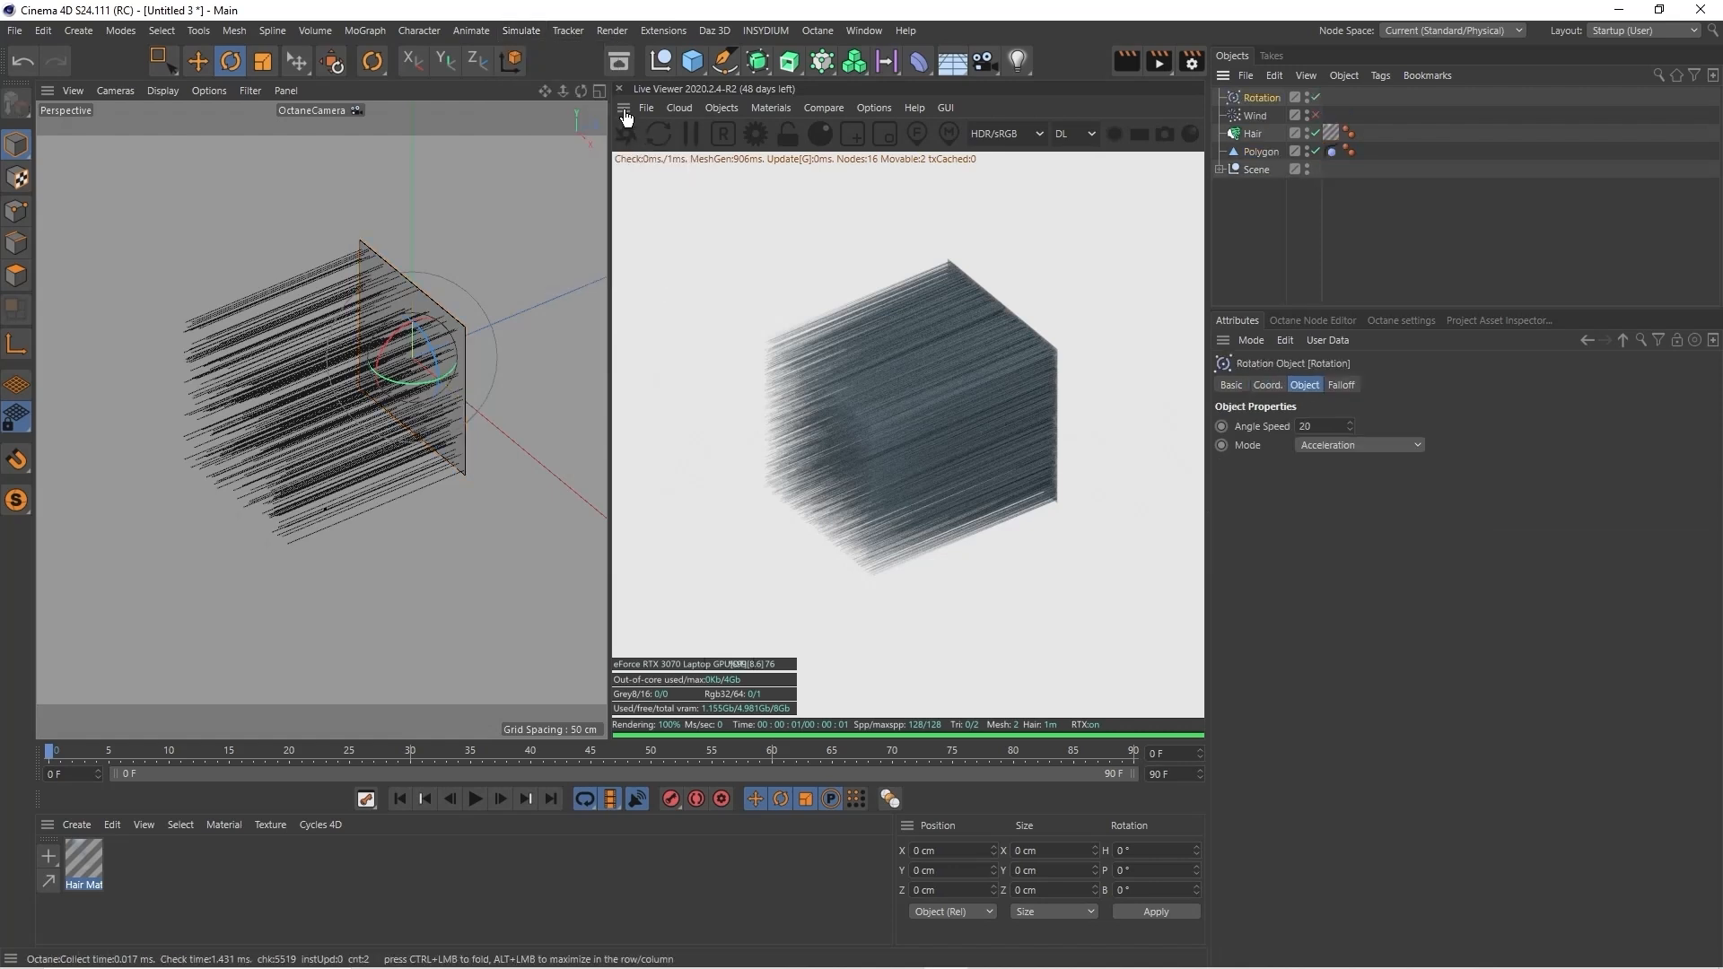
pyautogui.click(197, 60)
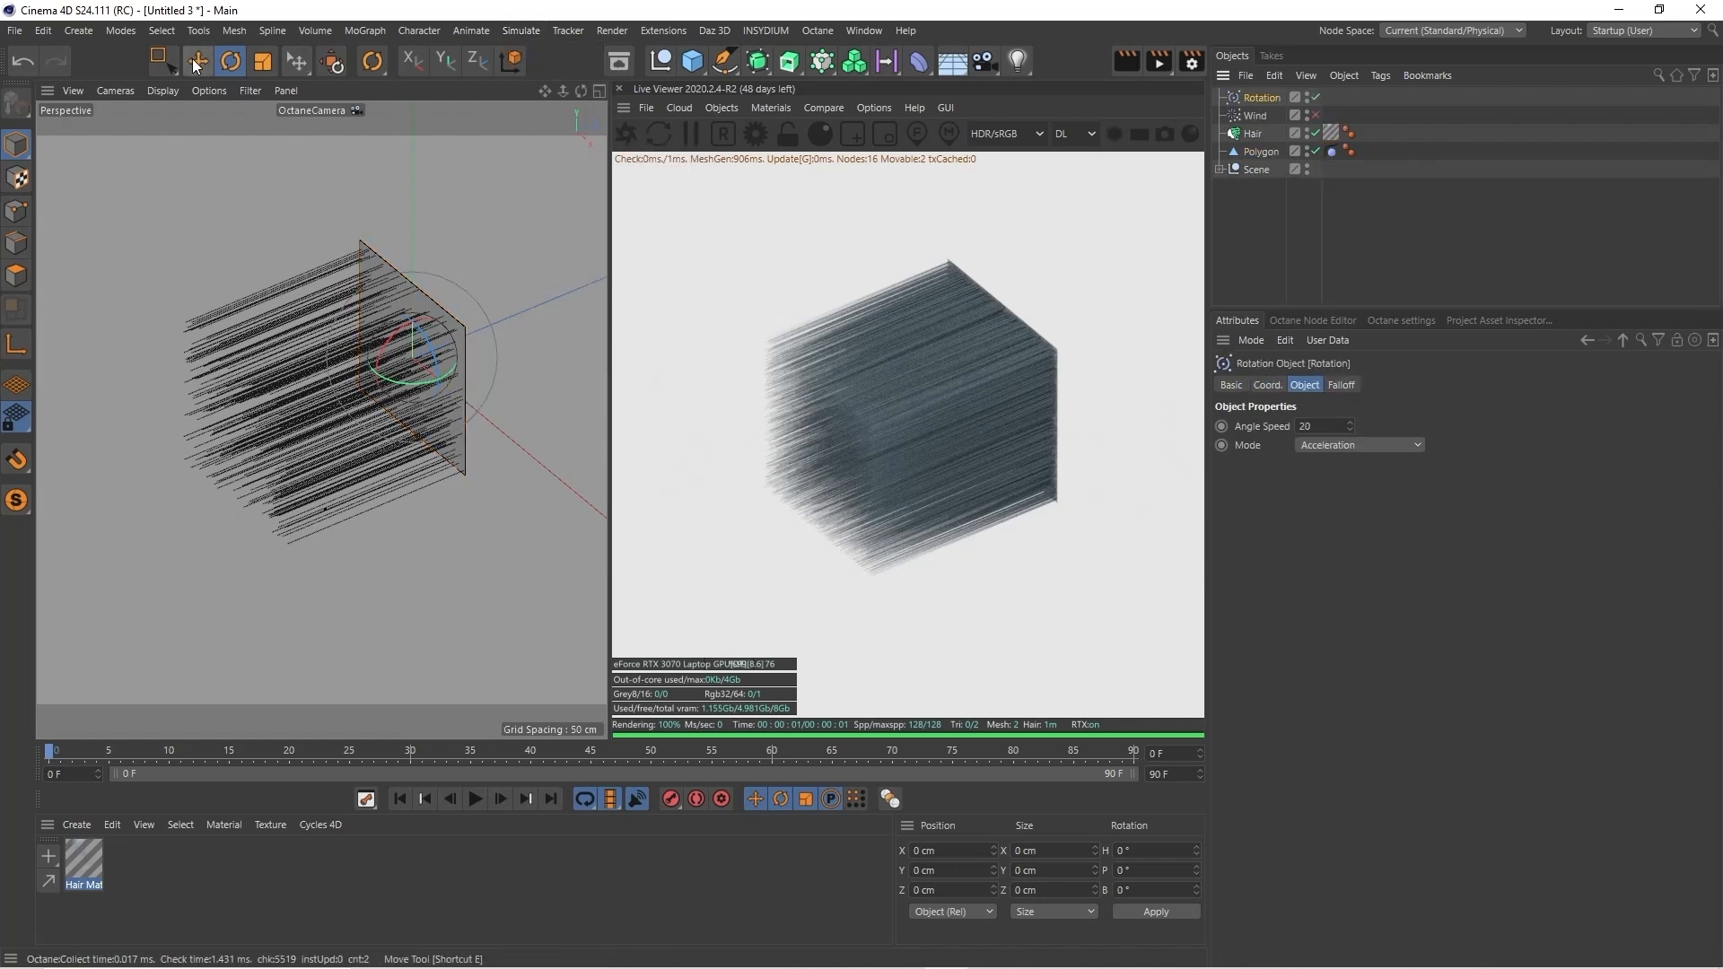
pyautogui.moveTo(438, 348); pyautogui.dragTo(195, 451)
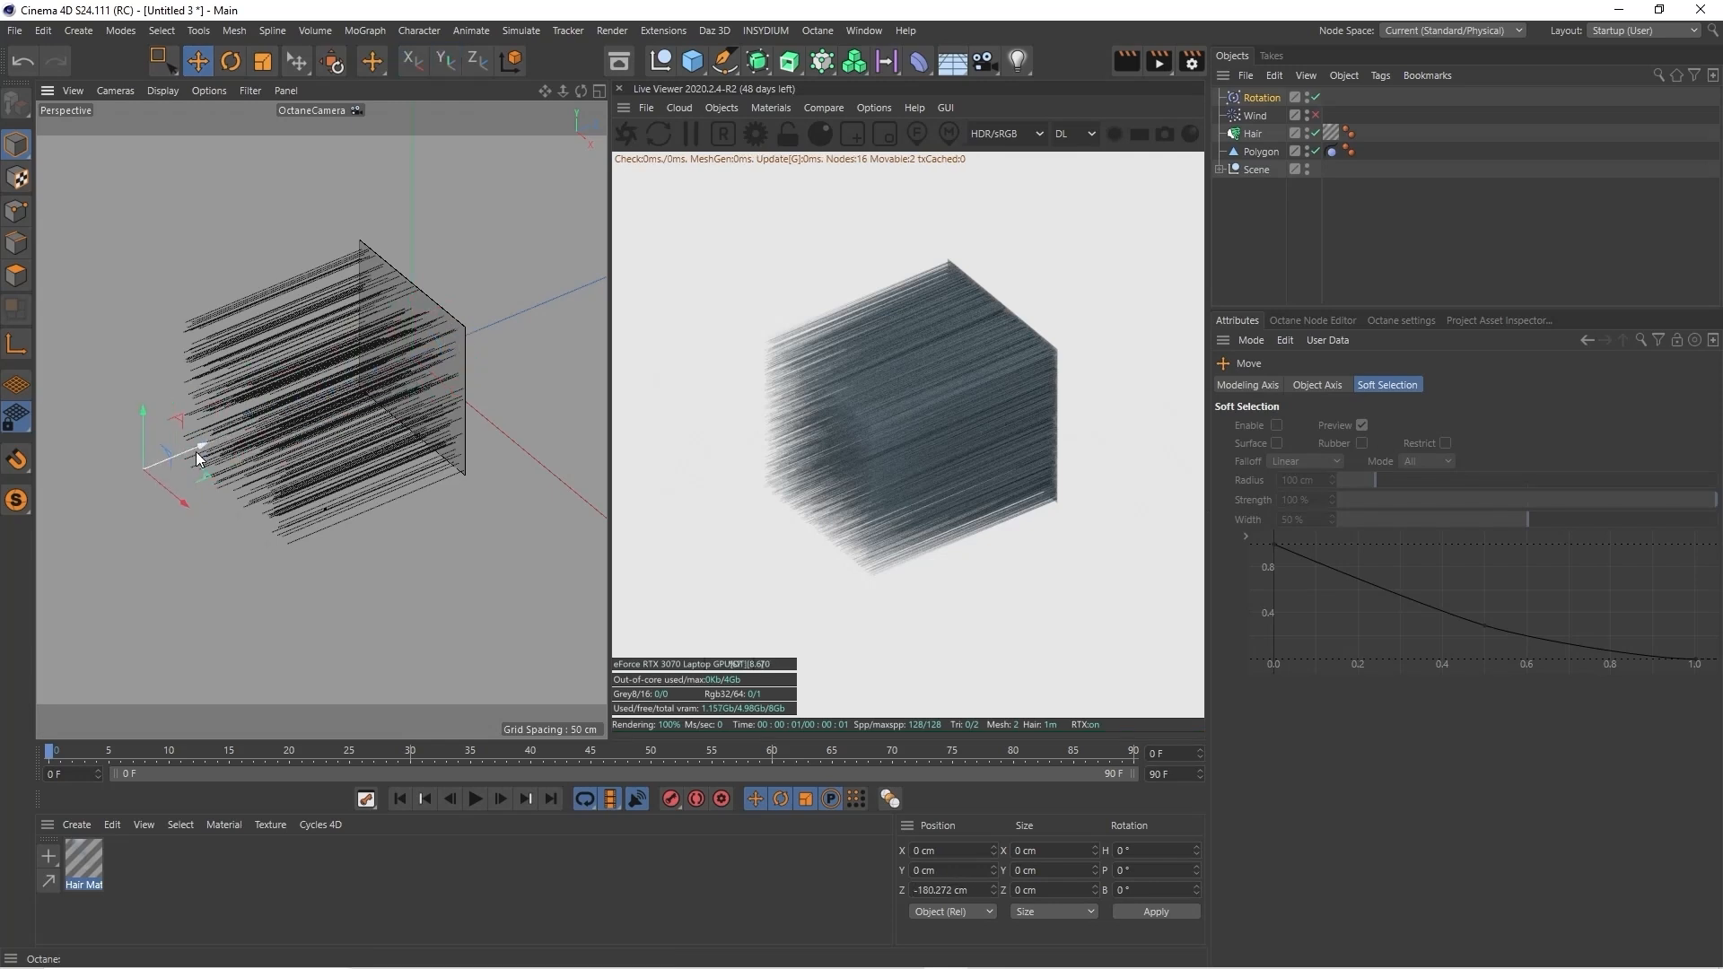
pyautogui.click(1263, 96)
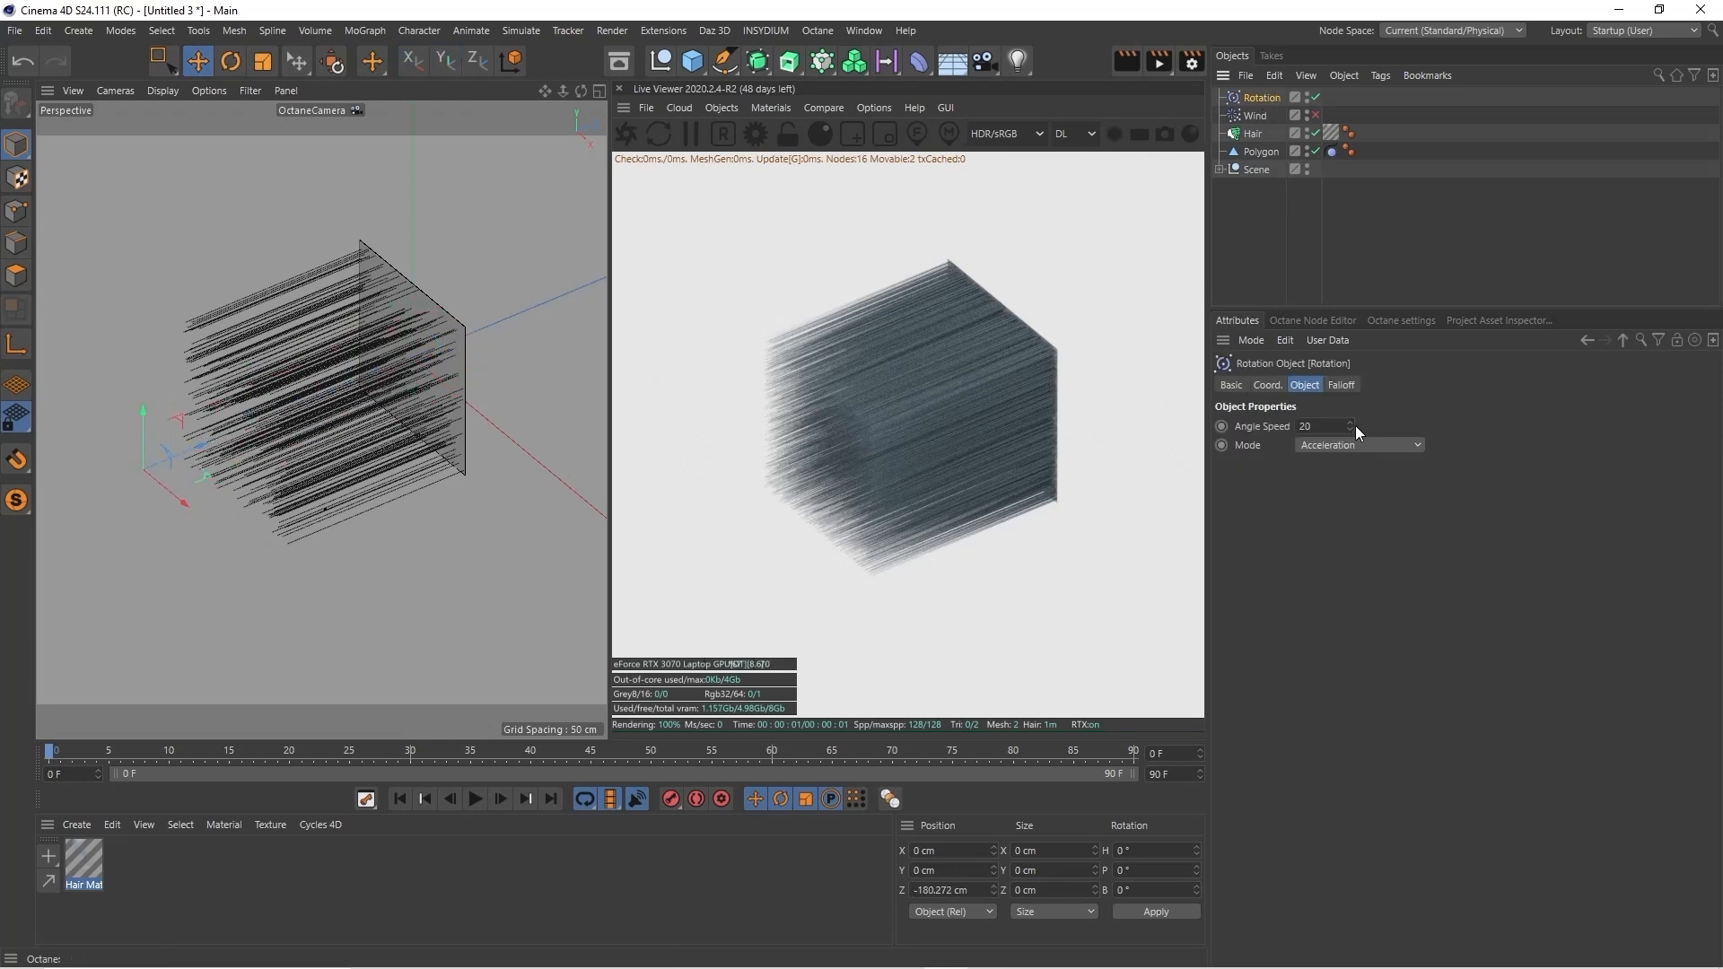
pyautogui.moveTo(1350, 425); pyautogui.dragTo(1381, 436)
# Play the hair simulation with the Rotation and Wind forces enabled, stop it at frame 68 and return to the start
pyautogui.click(476, 798)
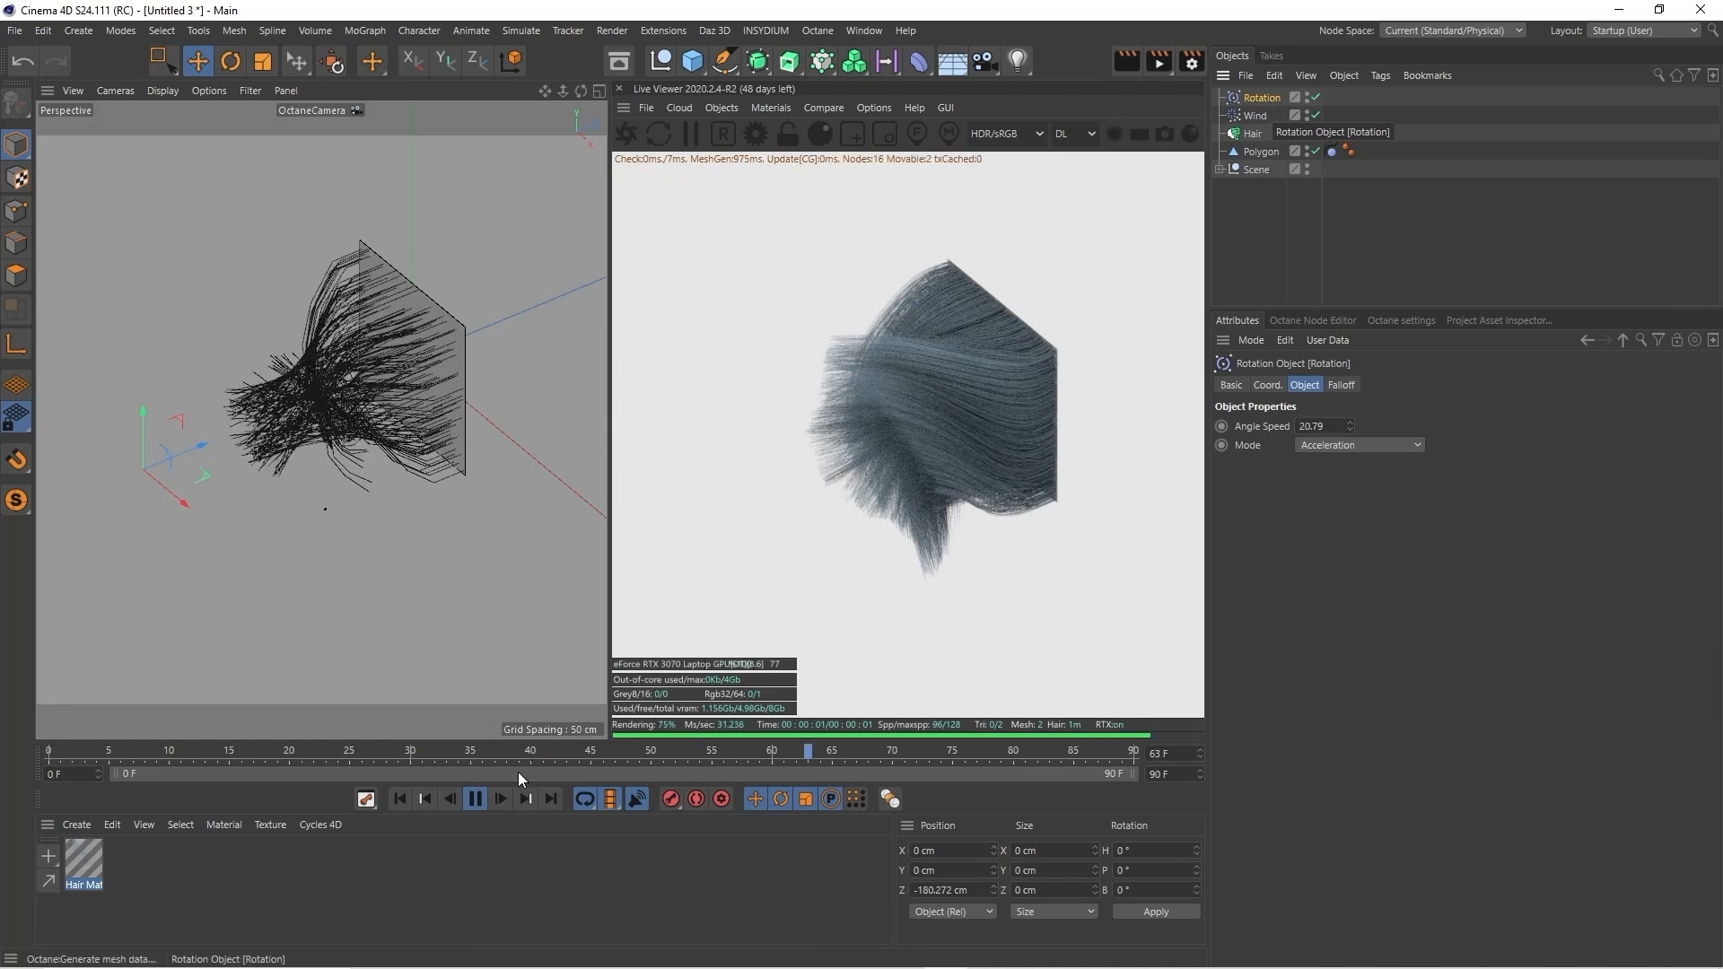
pyautogui.click(477, 797)
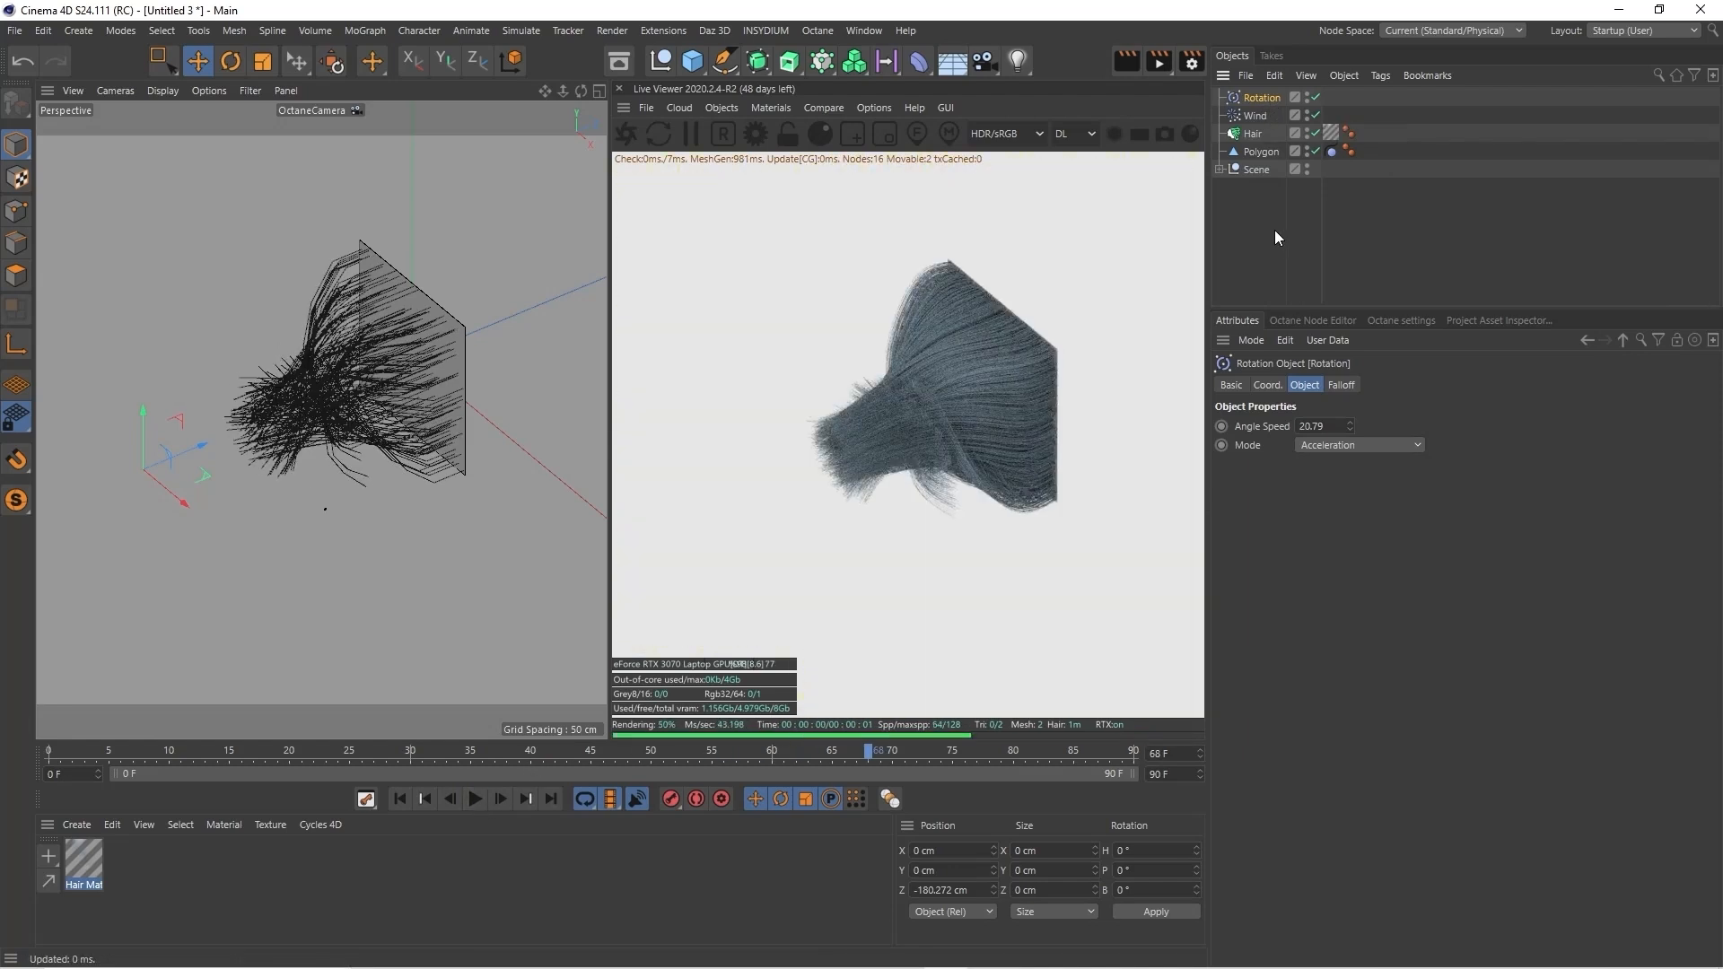
pyautogui.click(401, 799)
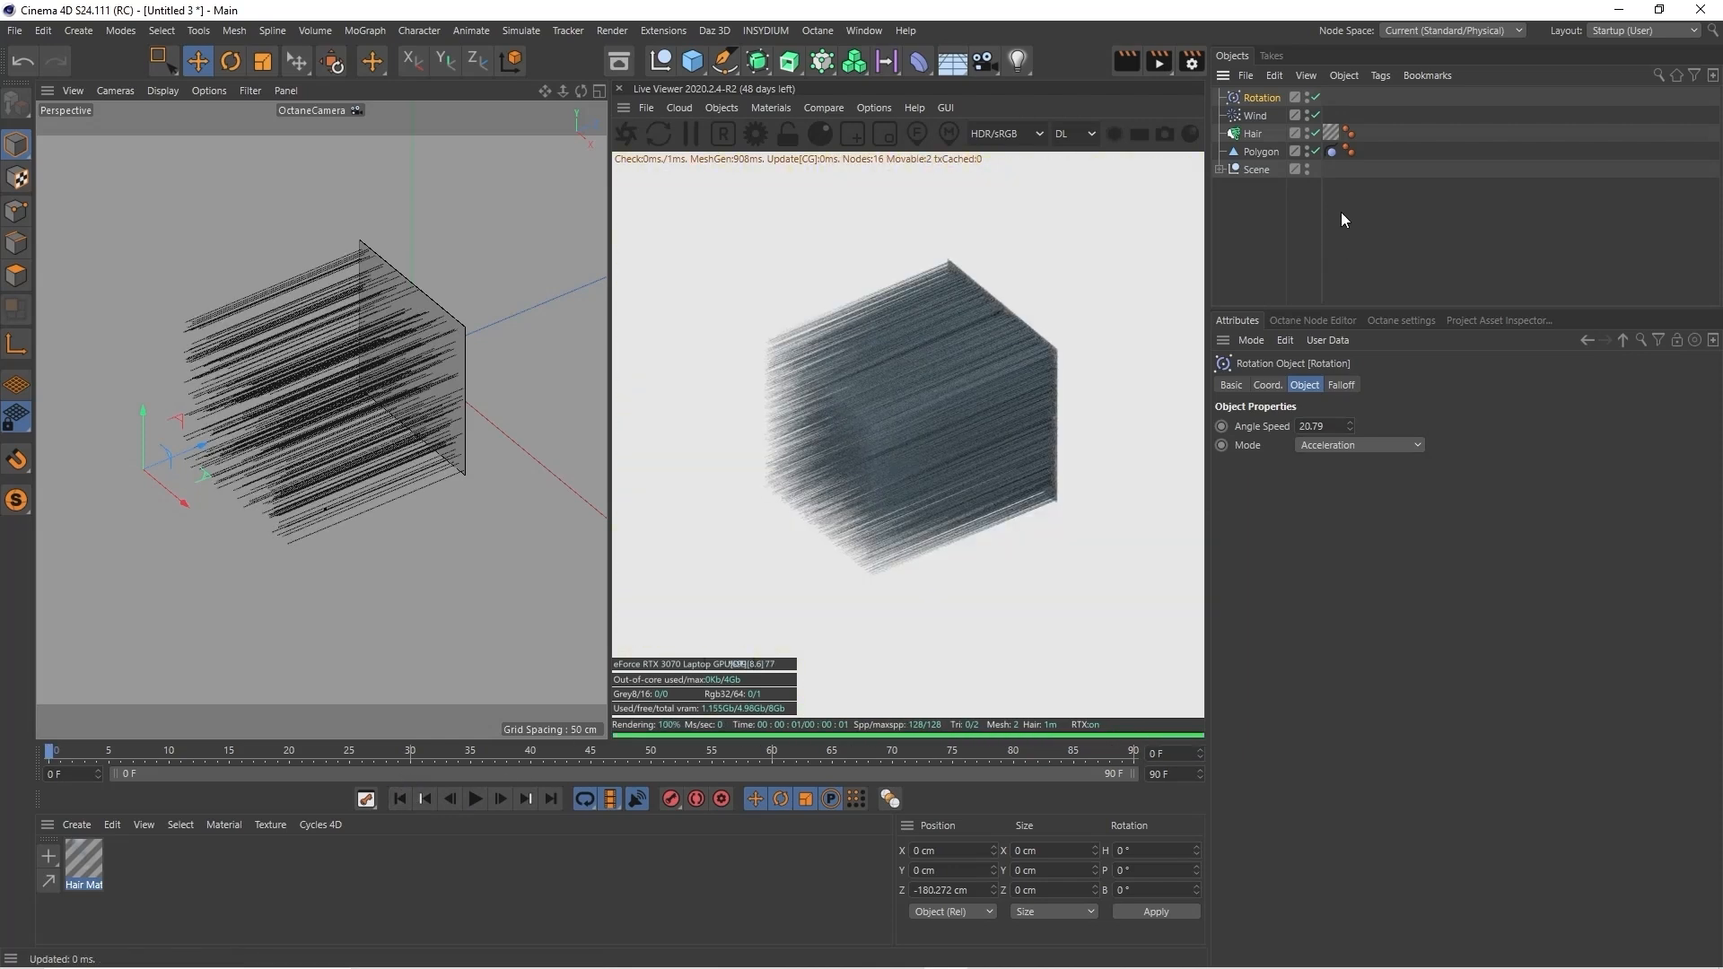
# Delete the Rotation and Wind objects from the scene
pyautogui.press('Delete')
pyautogui.click(1257, 98)
pyautogui.press('Delete')
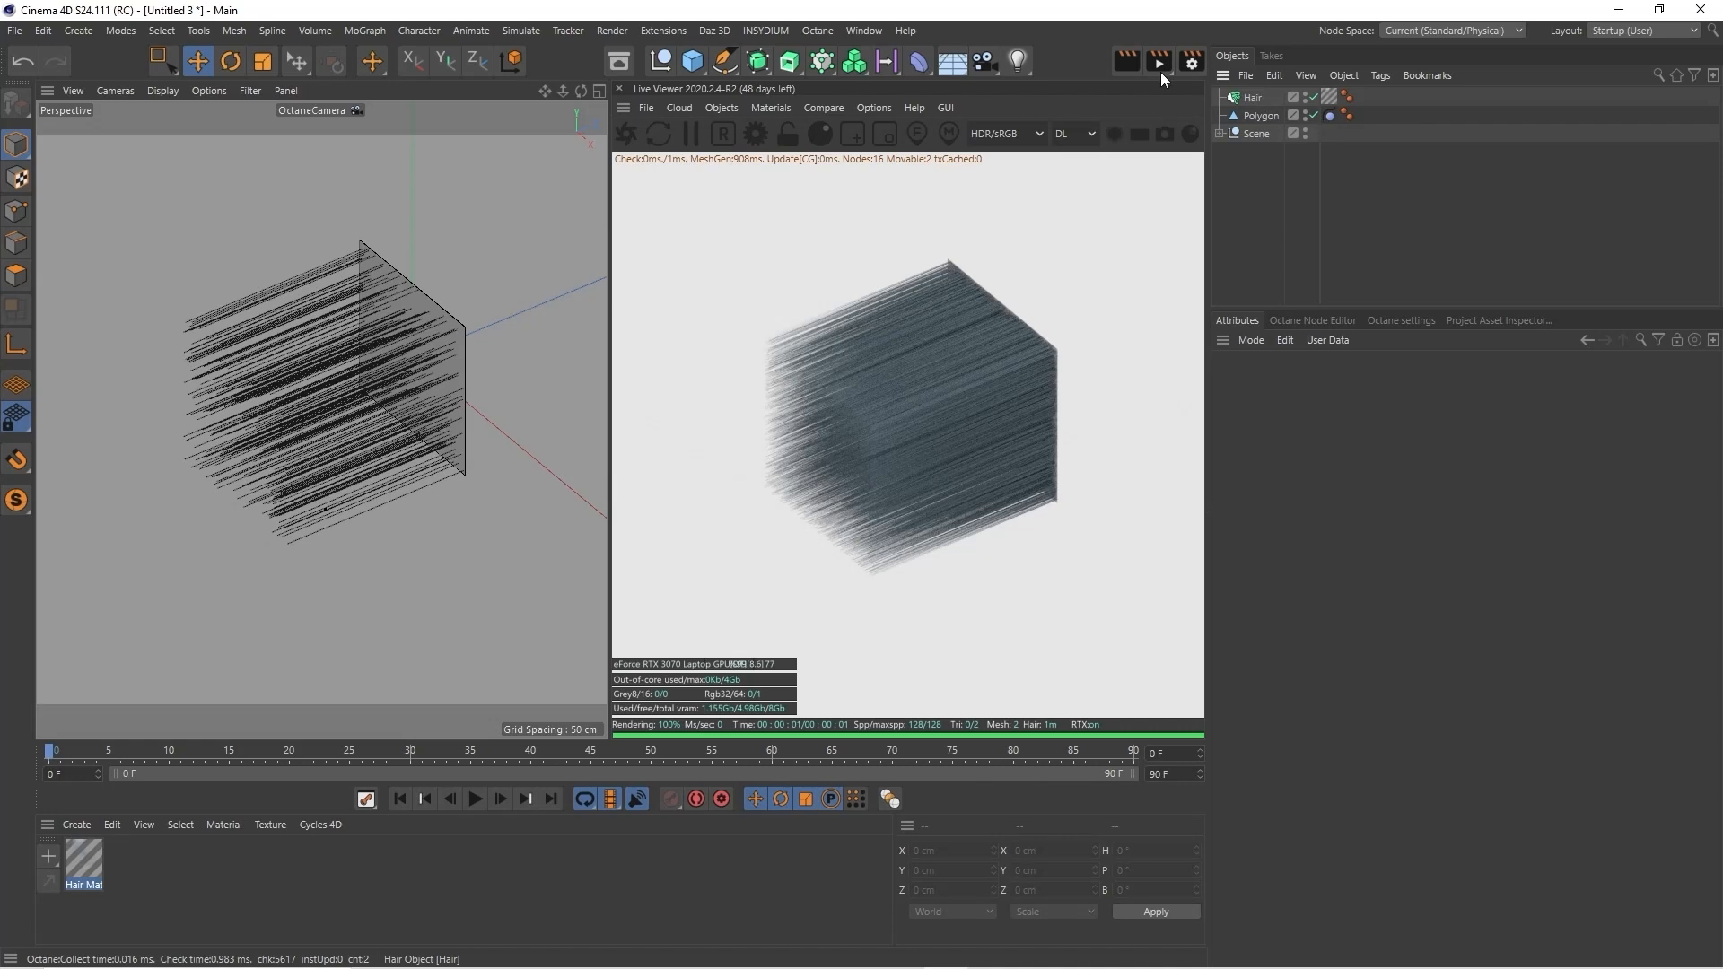
# Add a Cloner as the parent of the Polygon object to repeat it in a grid array
pyautogui.click(515, 32)
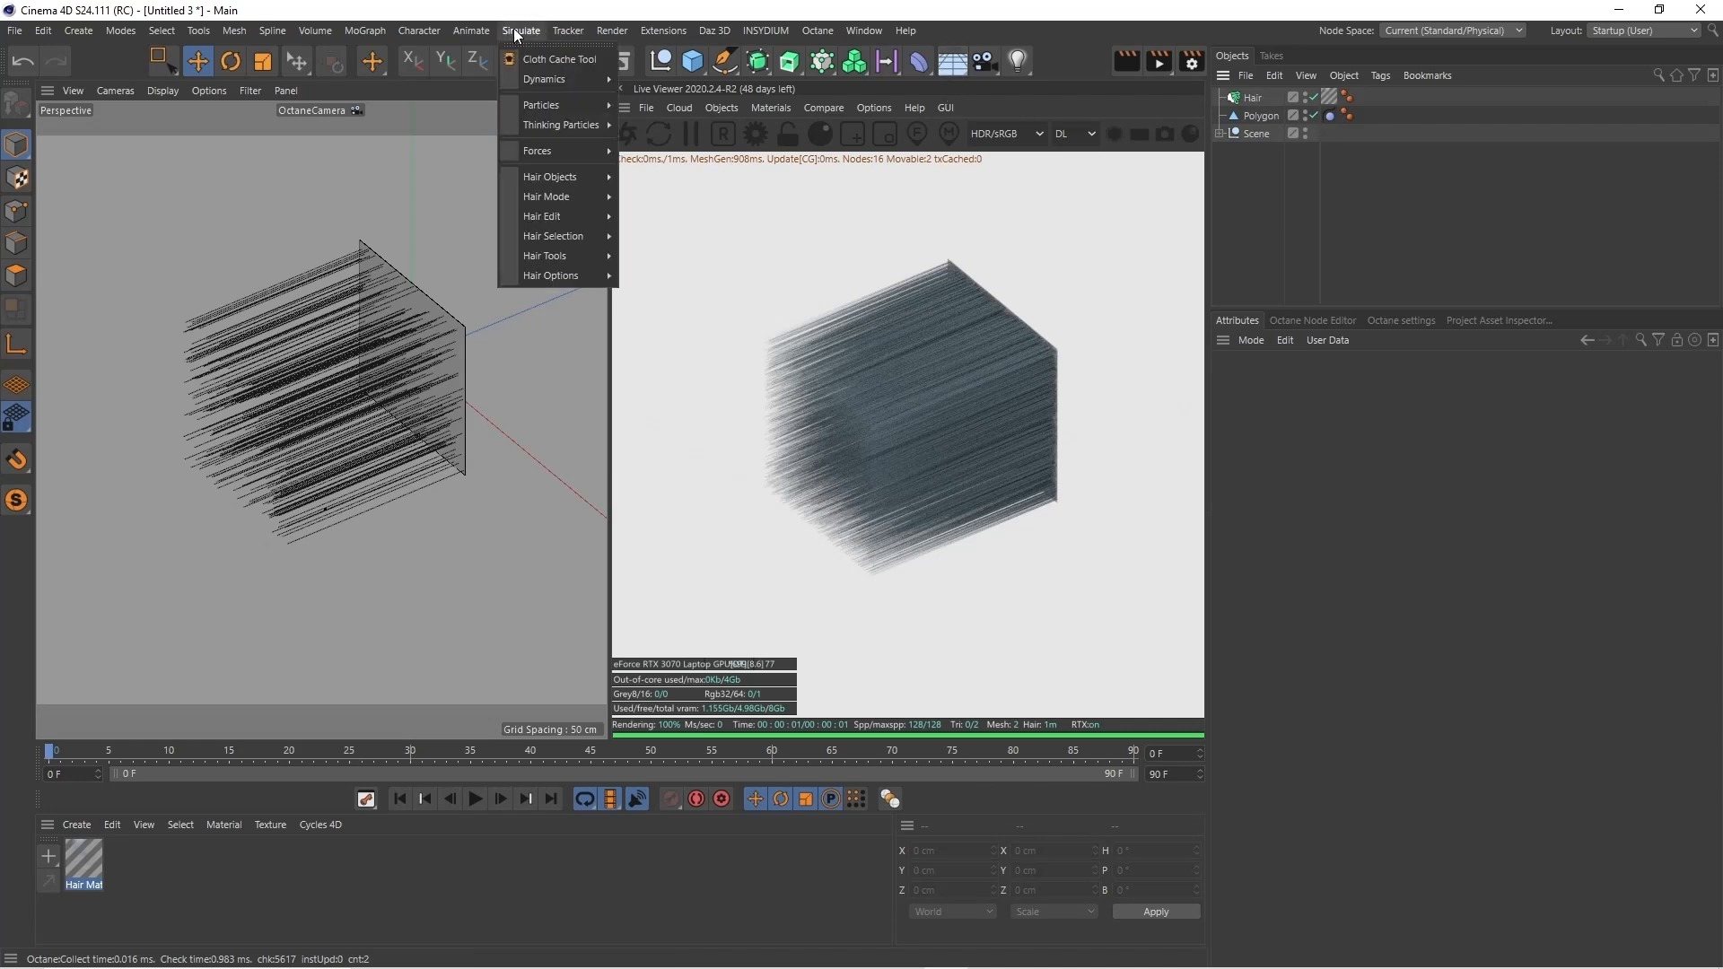
pyautogui.click(734, 65)
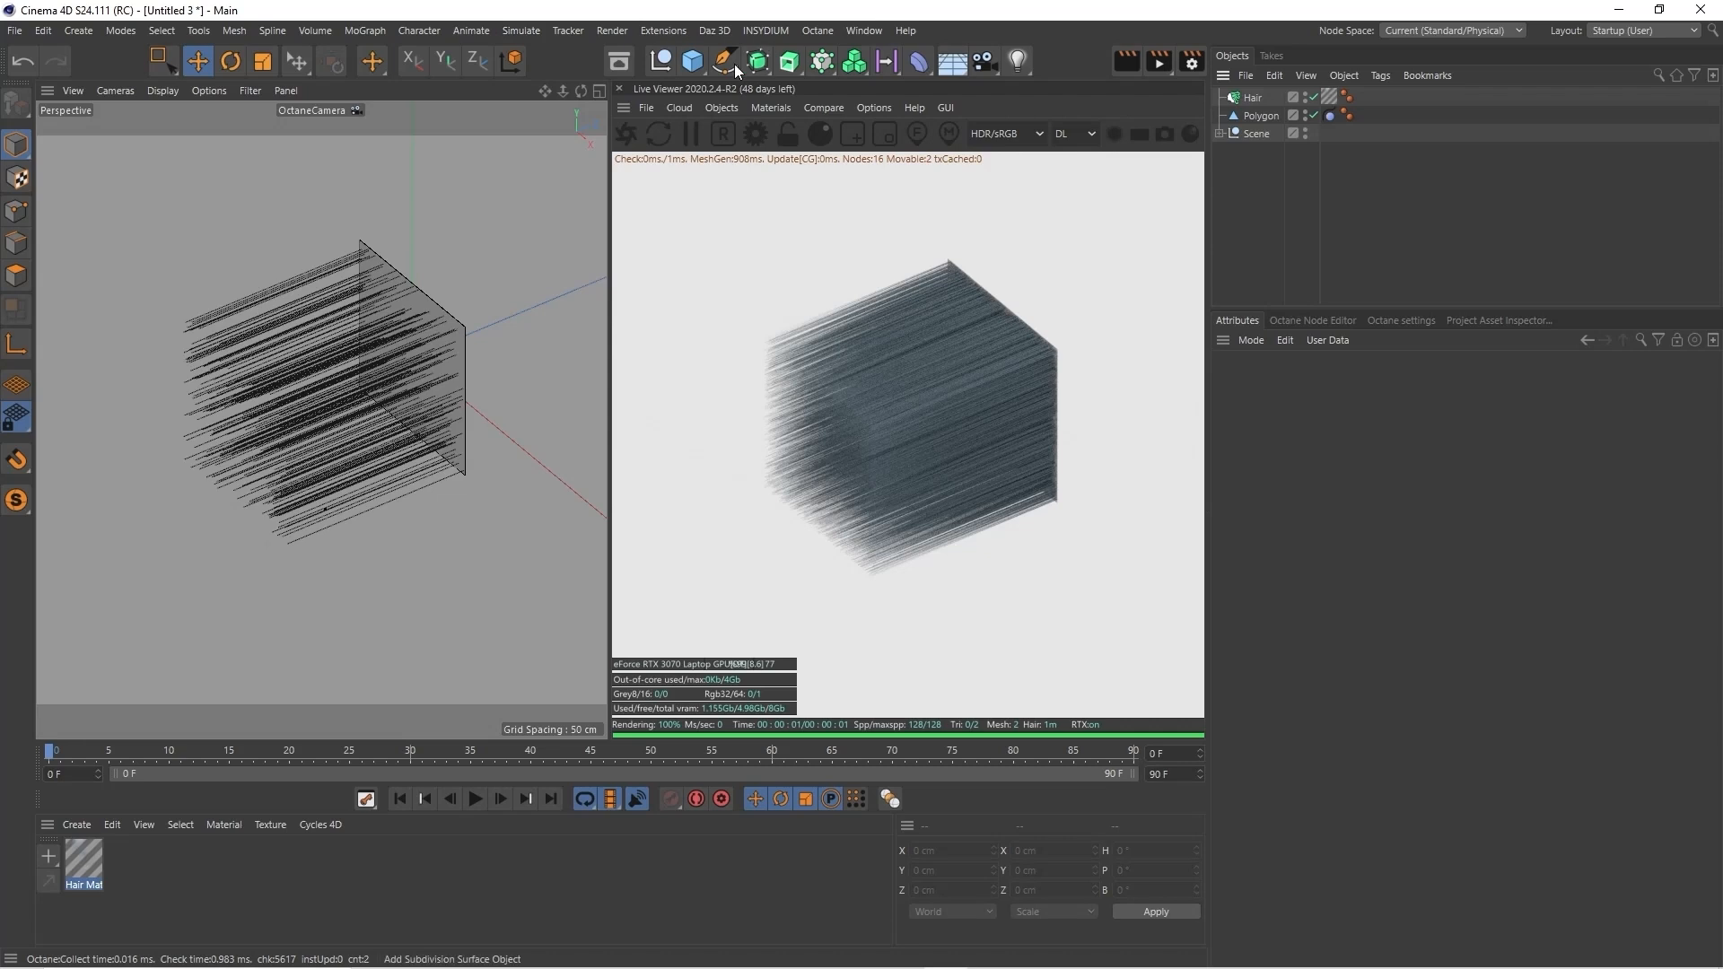
pyautogui.click(1261, 114)
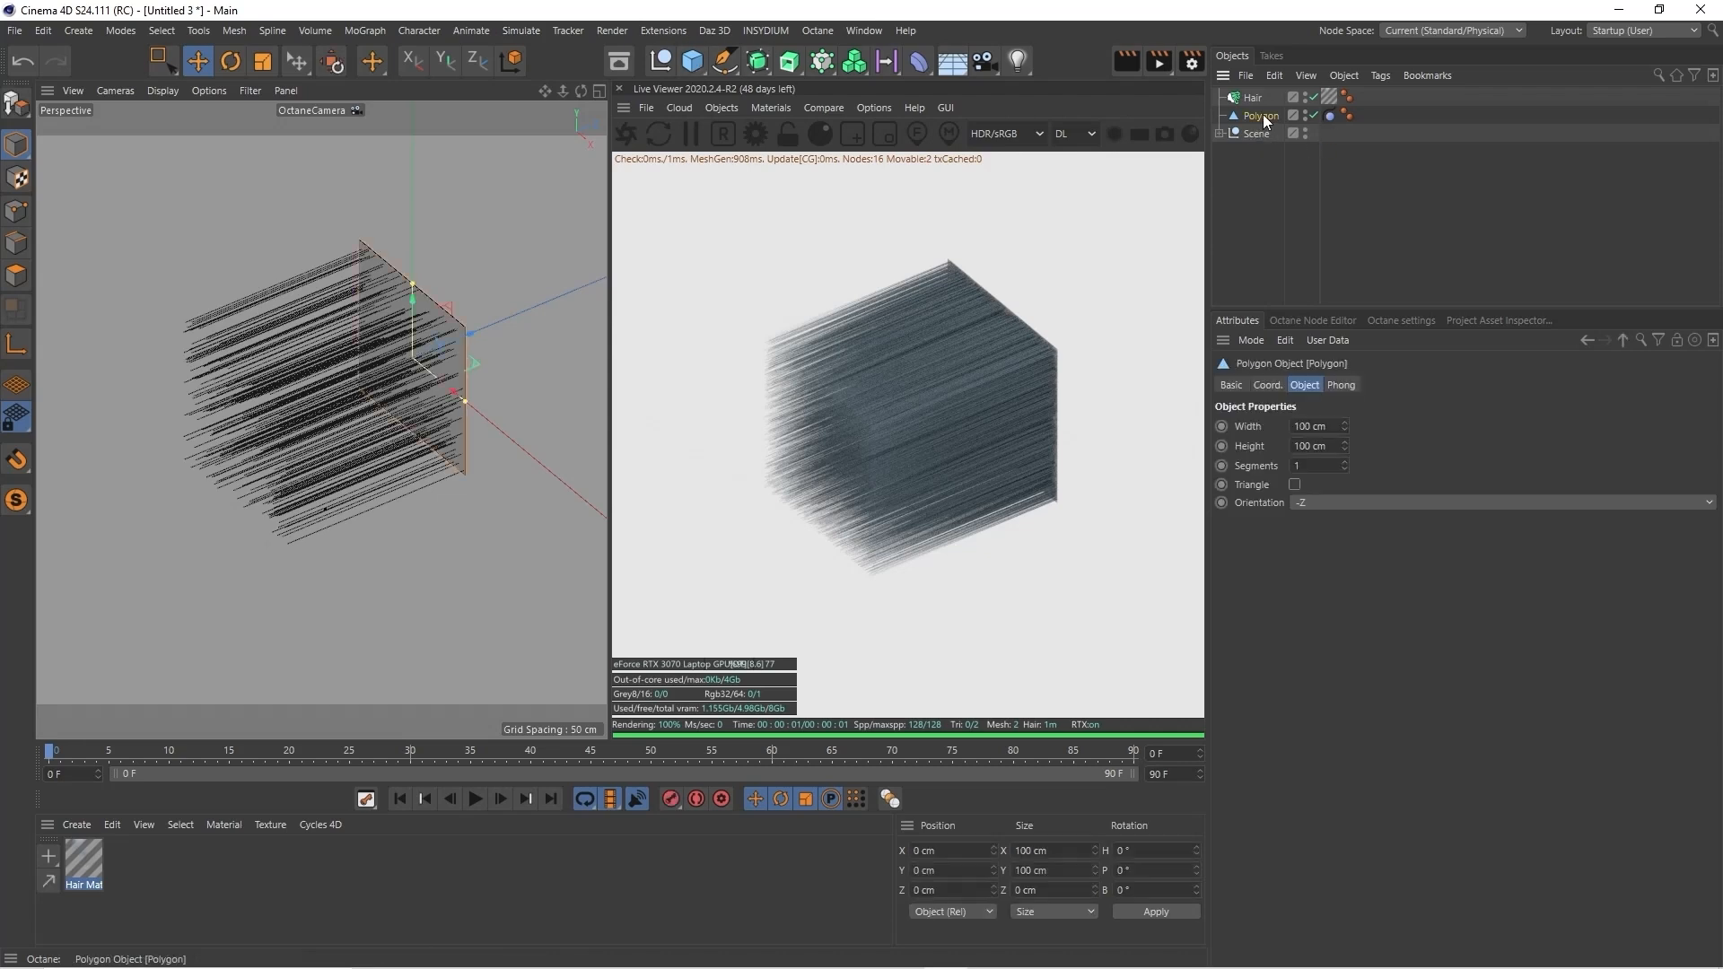
pyautogui.keyDown('alt'); pyautogui.click(822, 61); pyautogui.keyUp('alt')
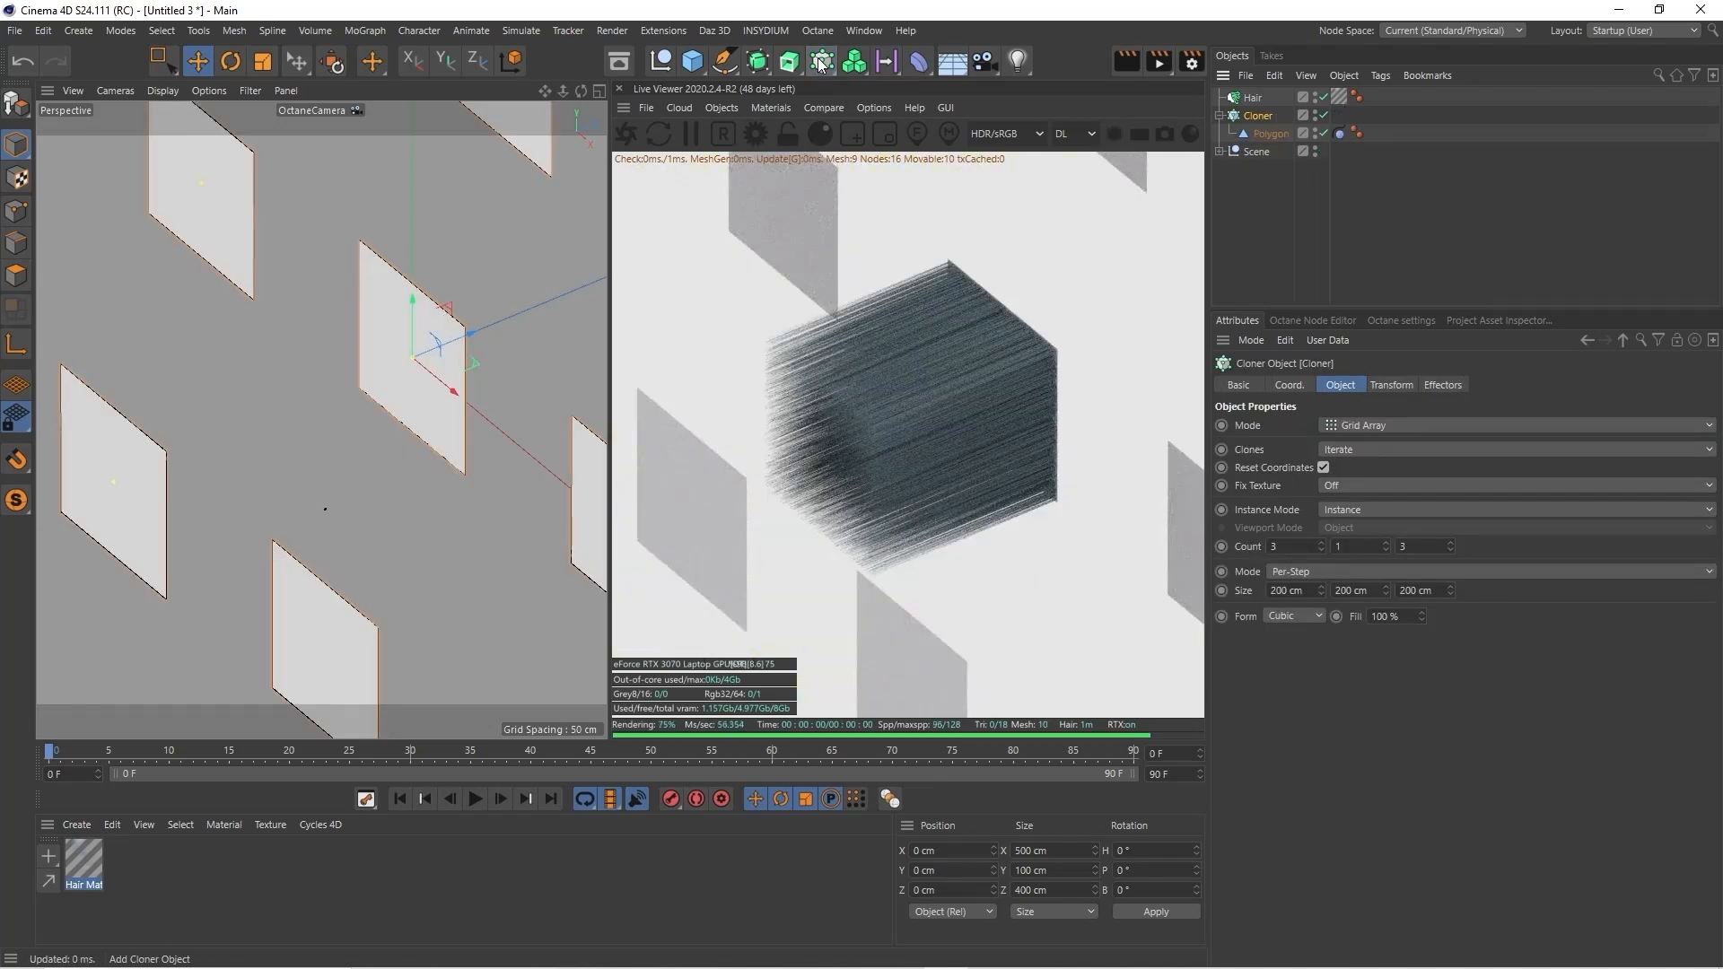
pyautogui.moveTo(568, 90); pyautogui.dragTo(542, 89)
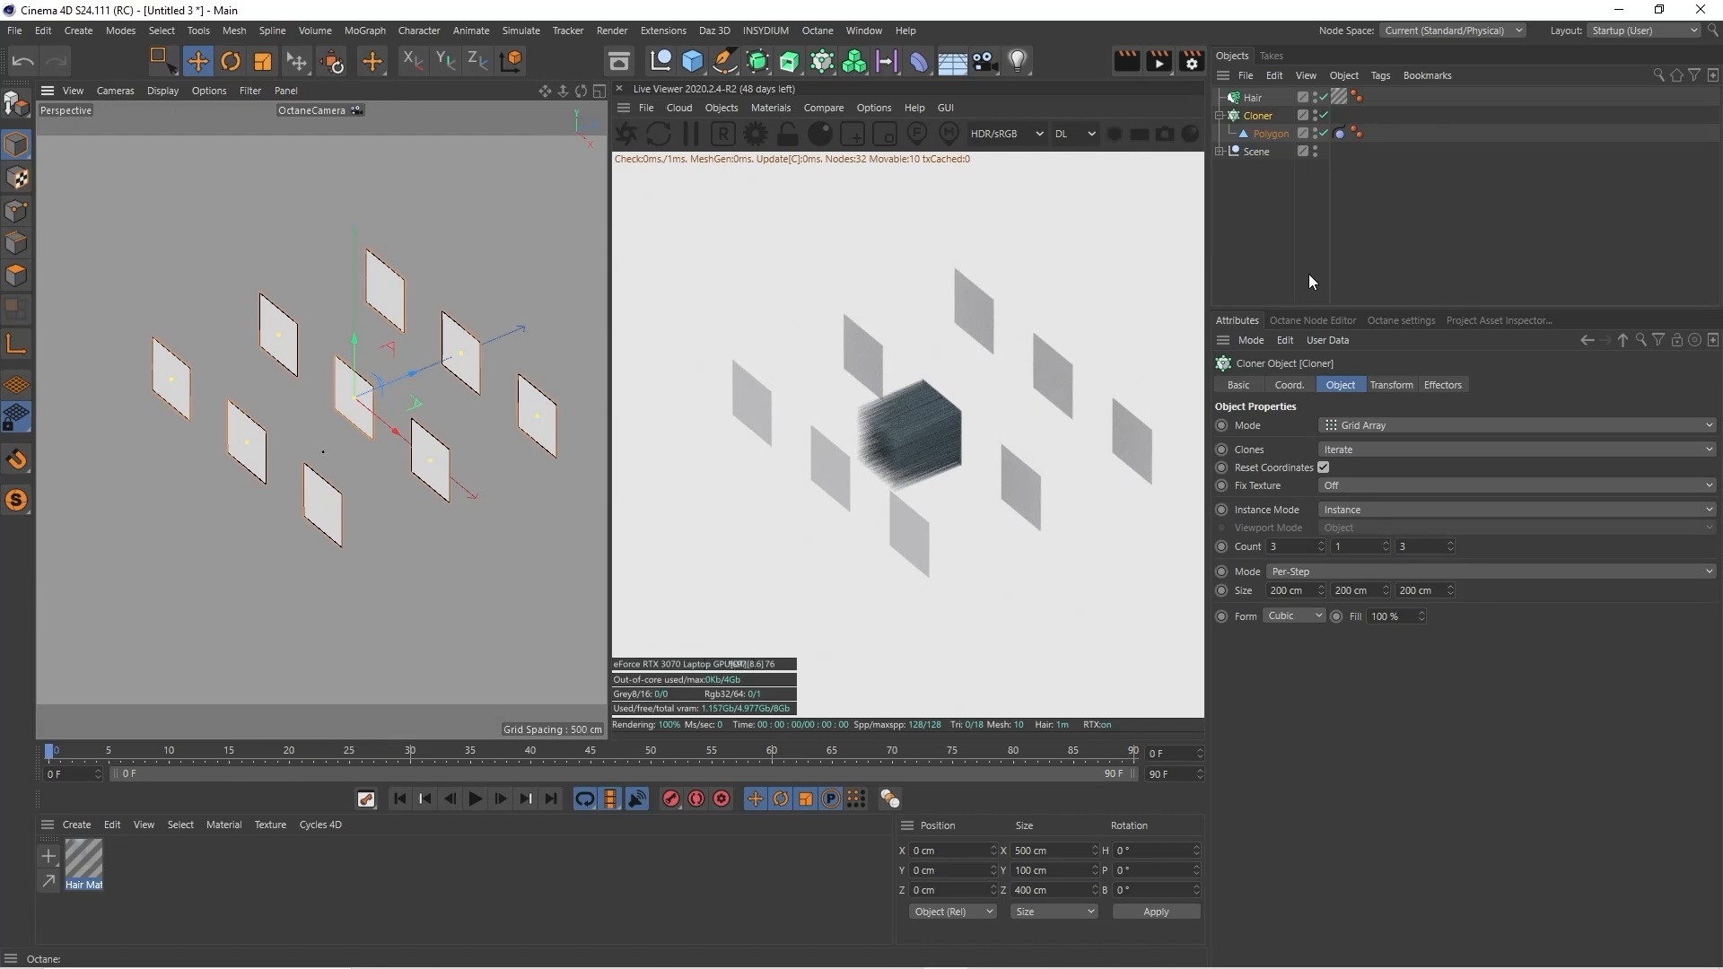
# Try to link the Hair object's guides to the Cloner and re-root them
pyautogui.click(1255, 99)
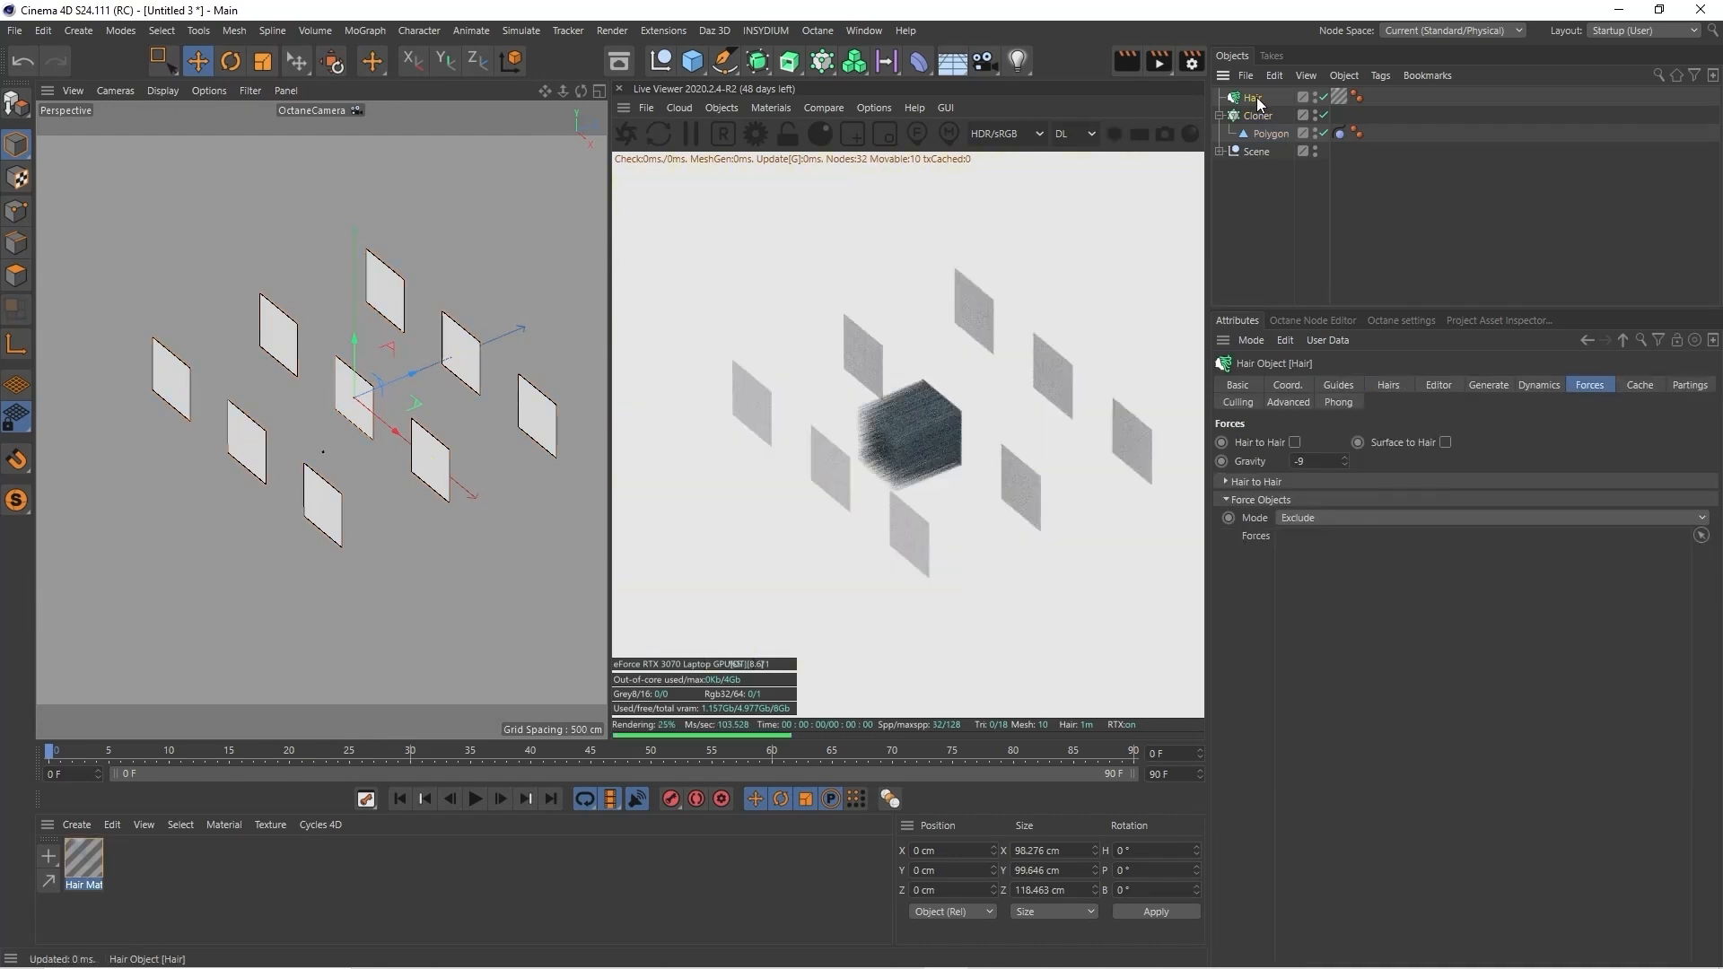
pyautogui.click(1340, 385)
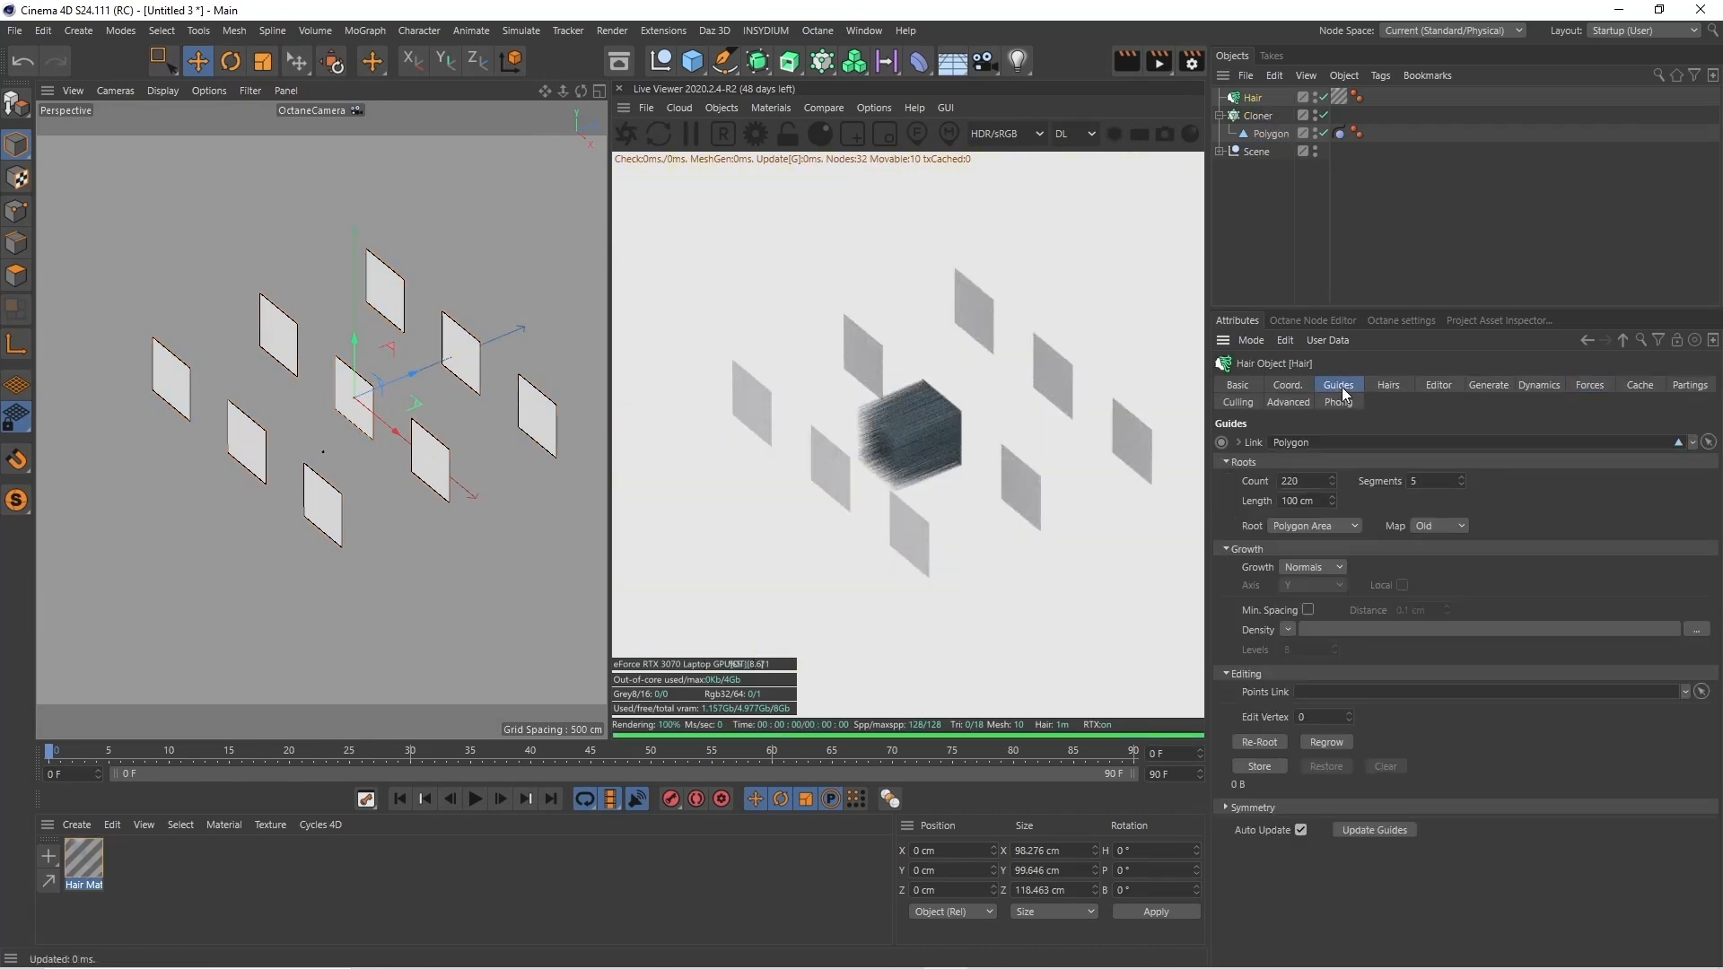
pyautogui.moveTo(1318, 328); pyautogui.dragTo(1322, 445)
pyautogui.click(1262, 741)
# Add a Connect object as the parent of the Cloner
pyautogui.click(1259, 116)
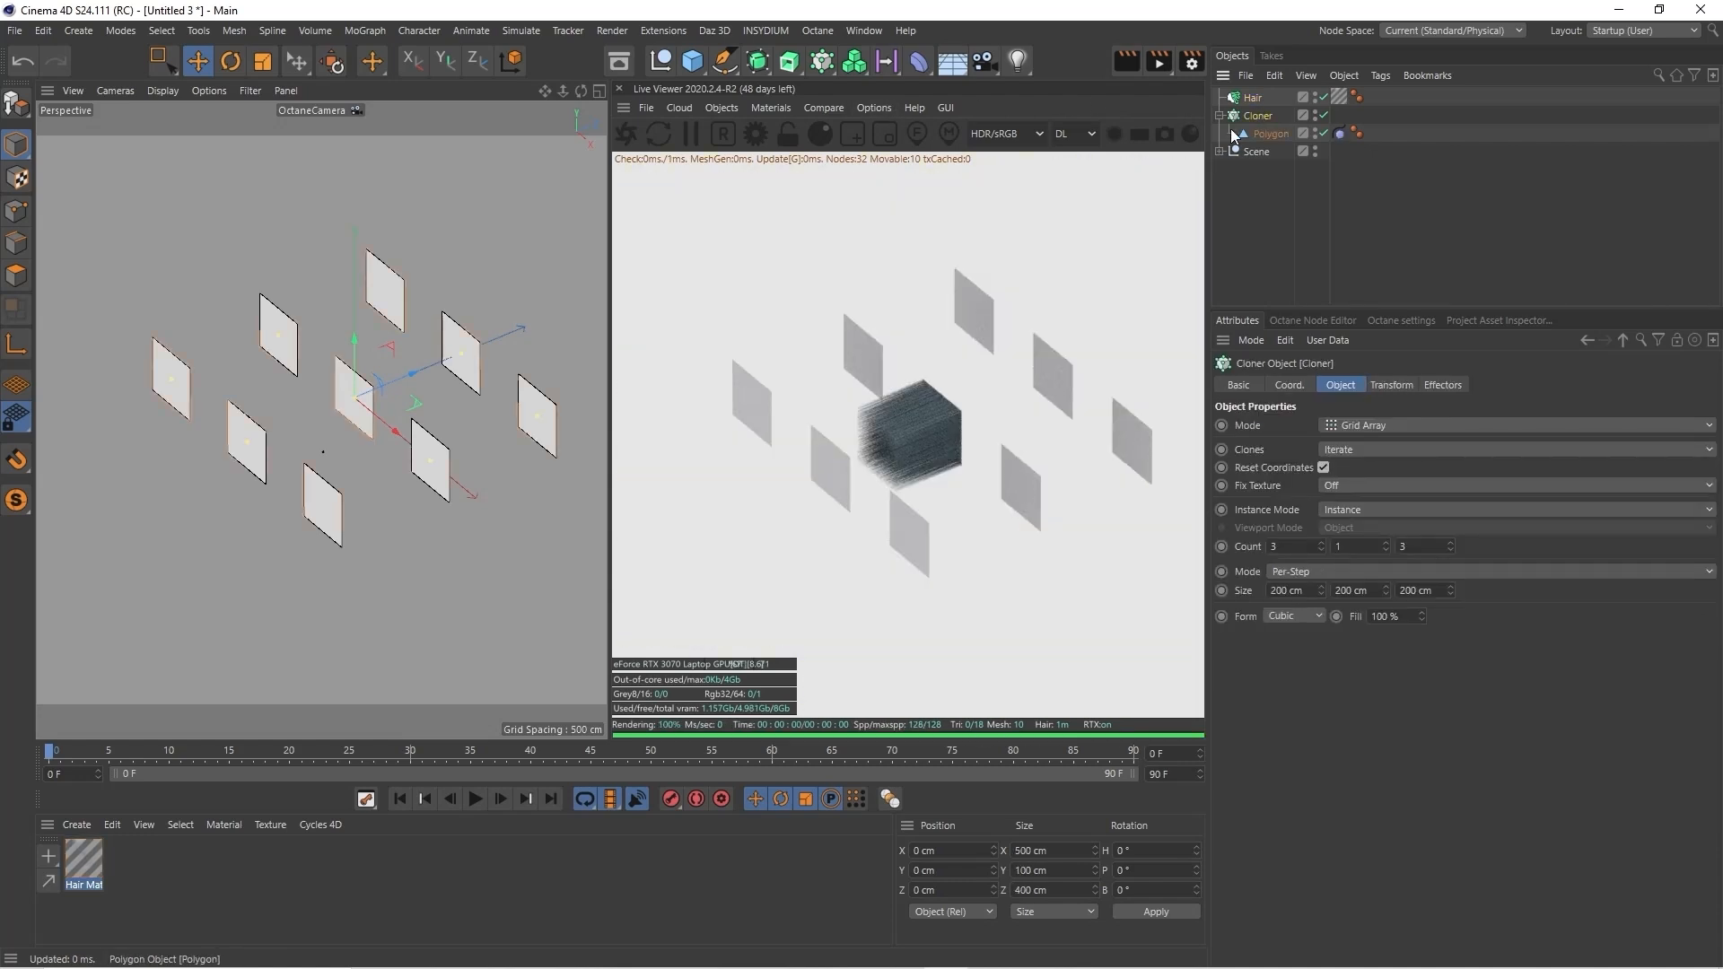
pyautogui.click(759, 62)
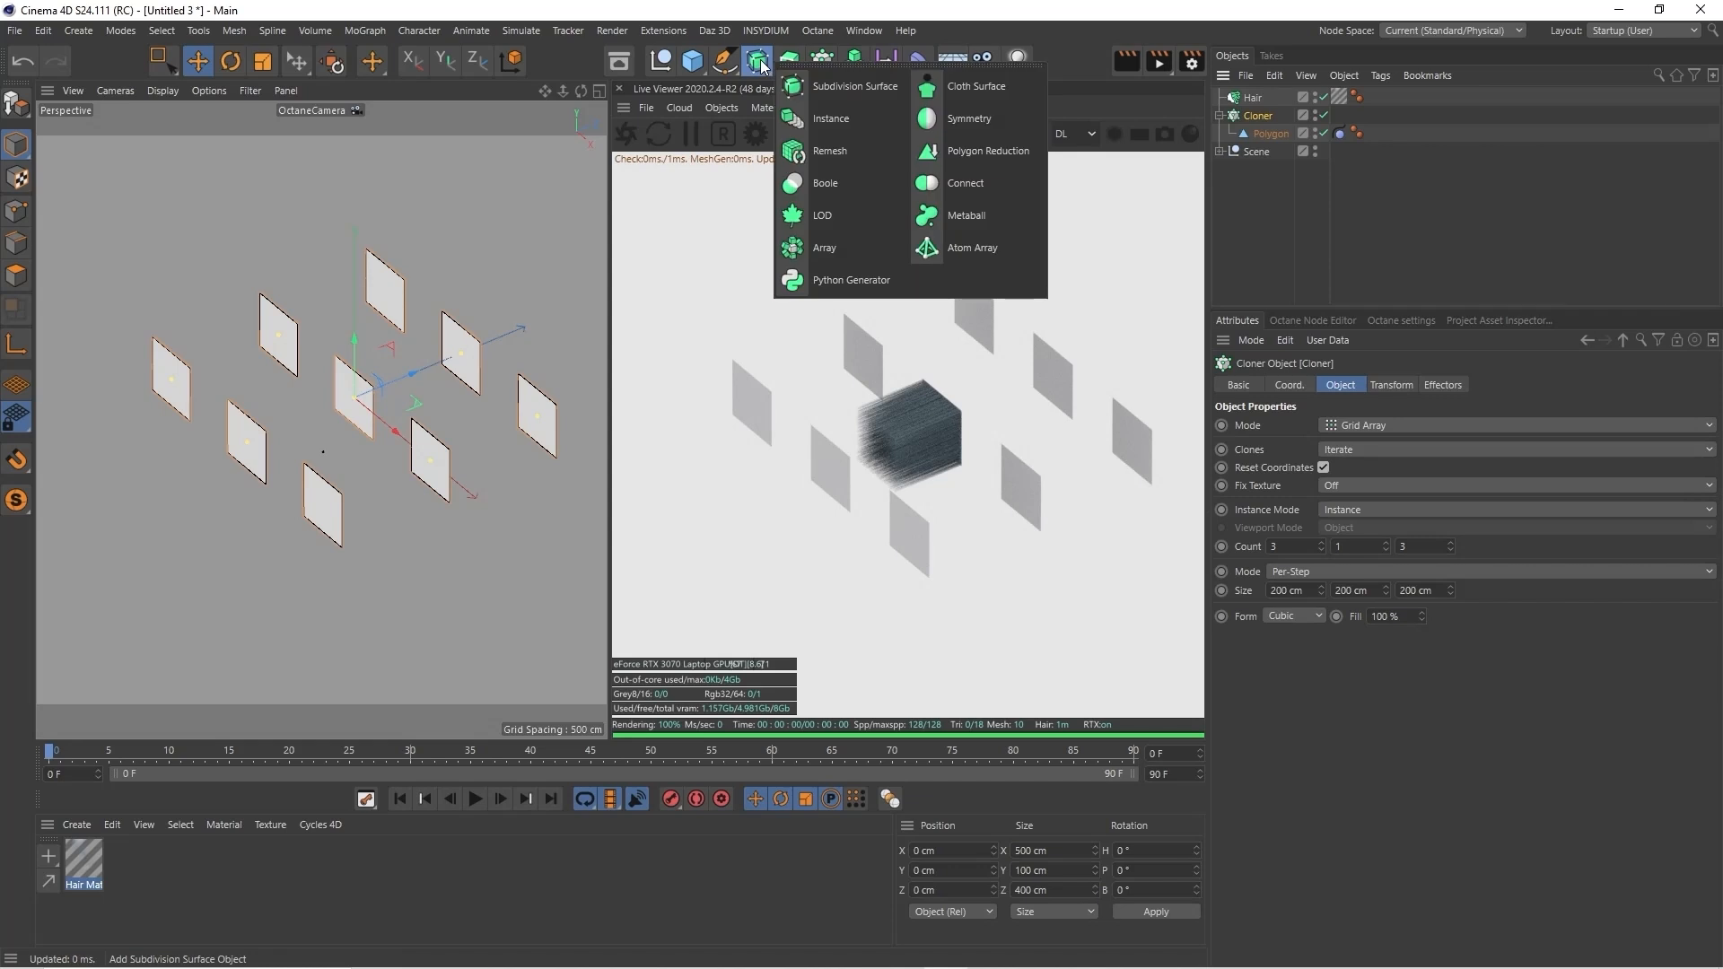
pyautogui.click(963, 189)
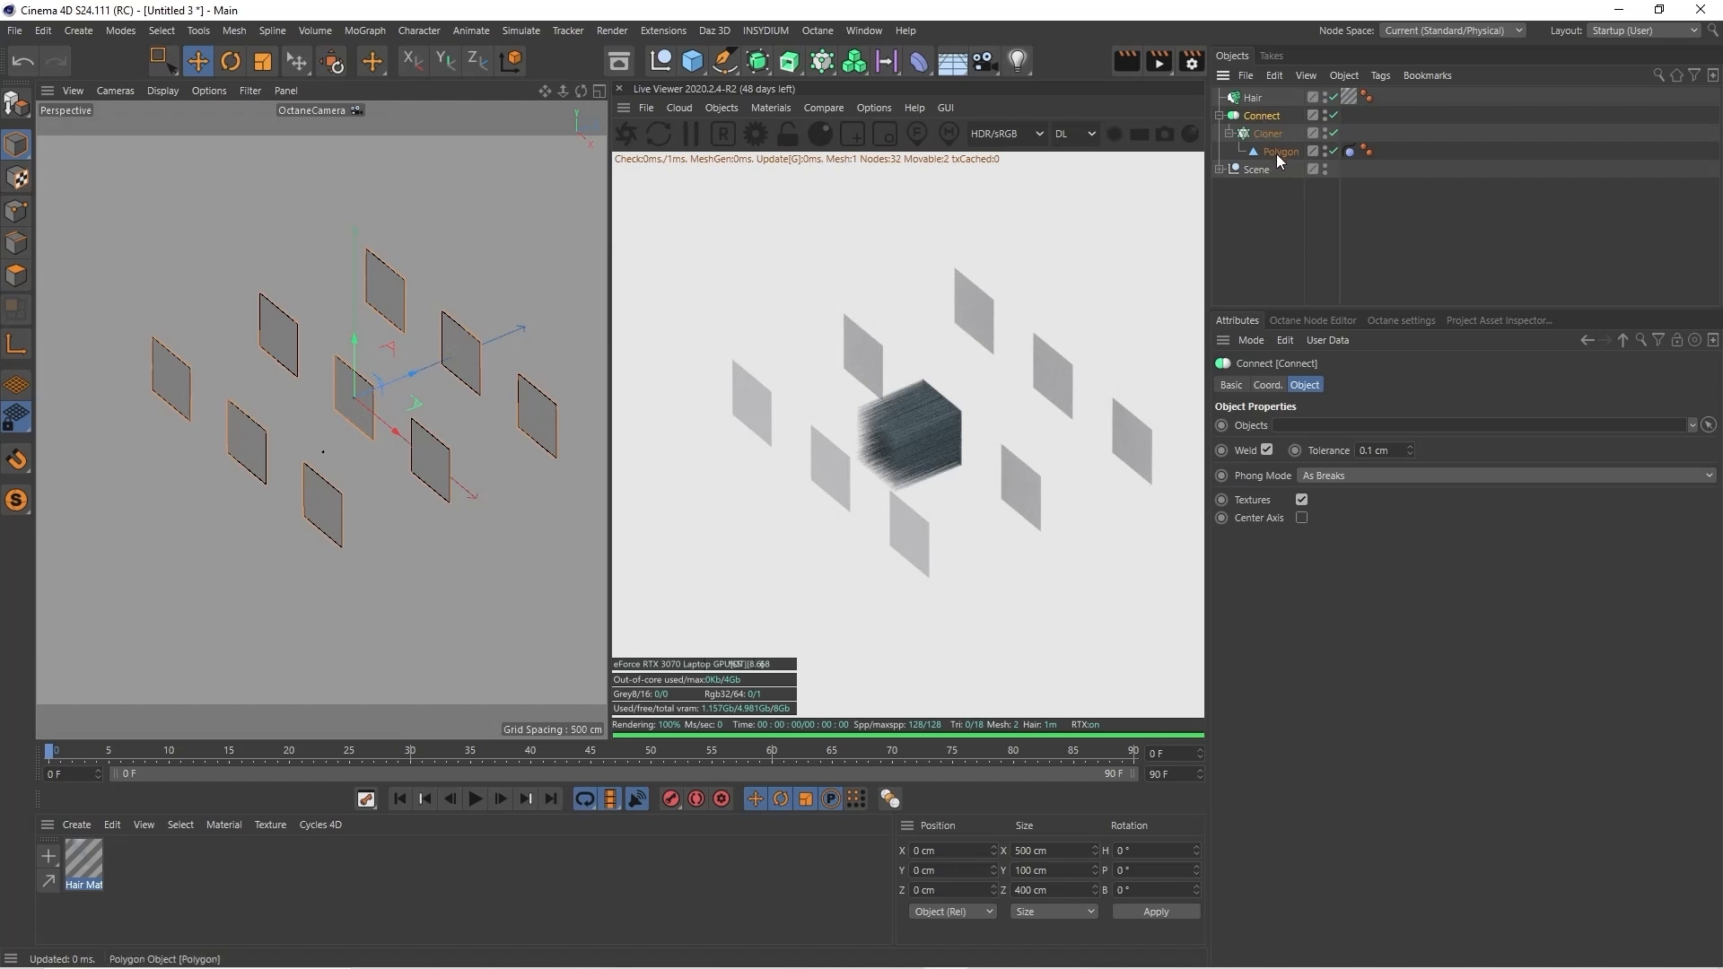
# Link the Hair object's guides to the Connect object and regrow them on the cloned polygons
pyautogui.click(1254, 100)
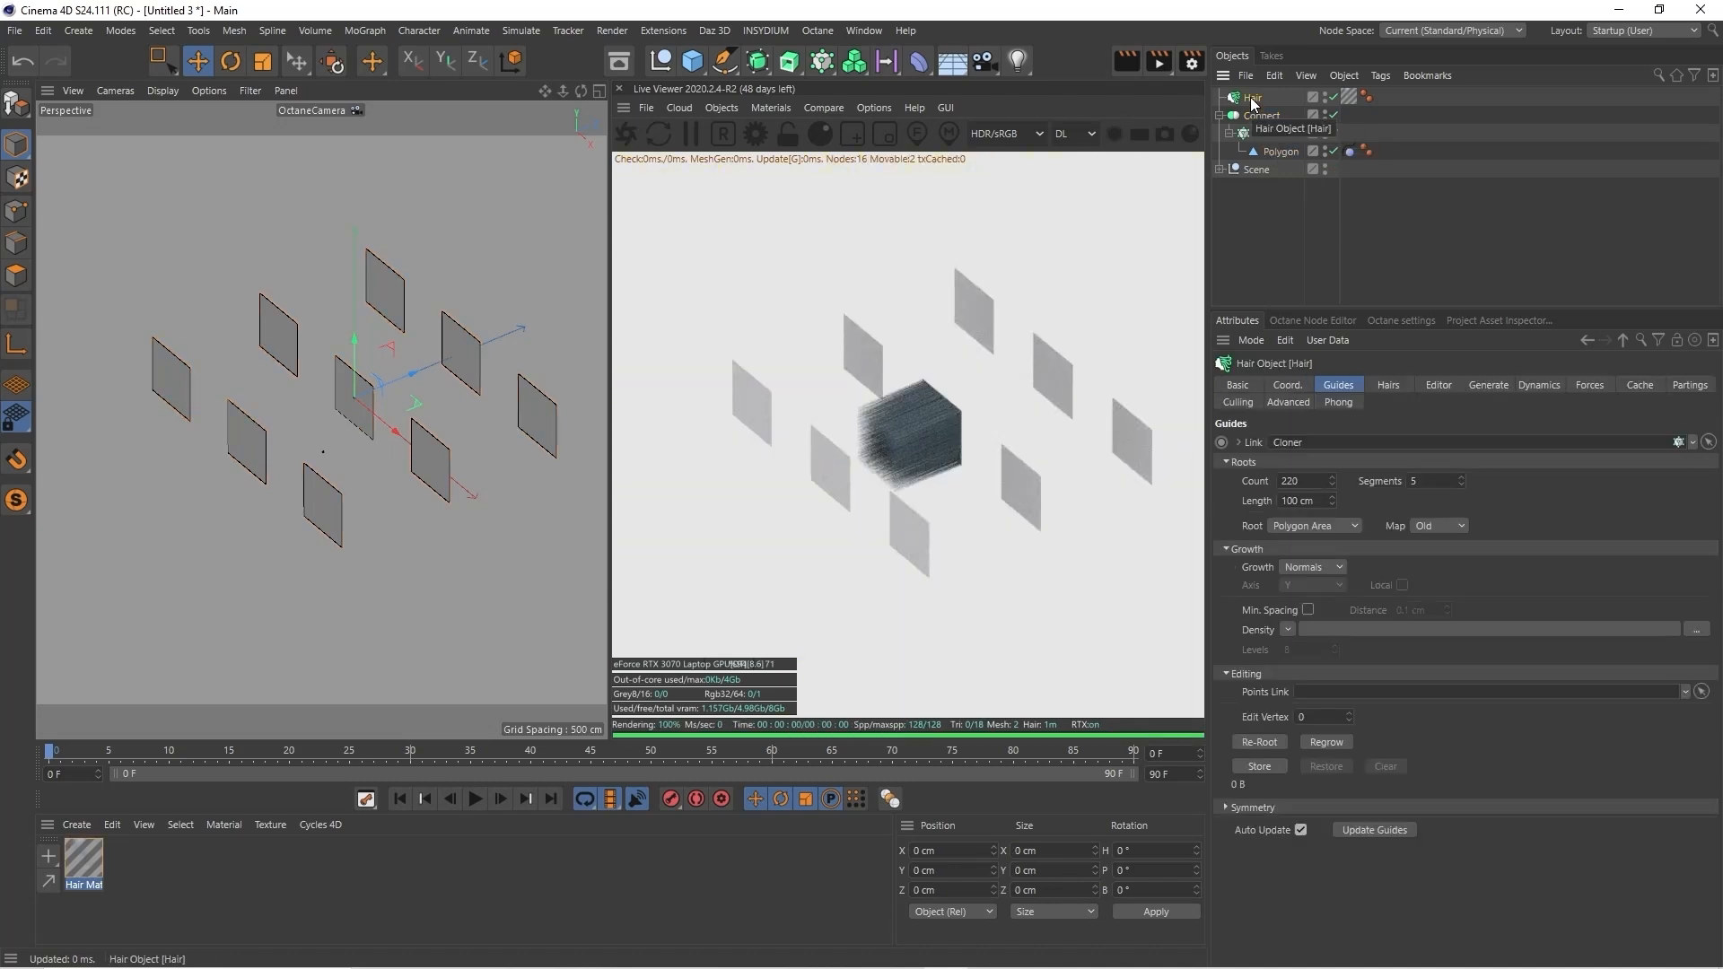
pyautogui.moveTo(1261, 115); pyautogui.dragTo(1309, 443)
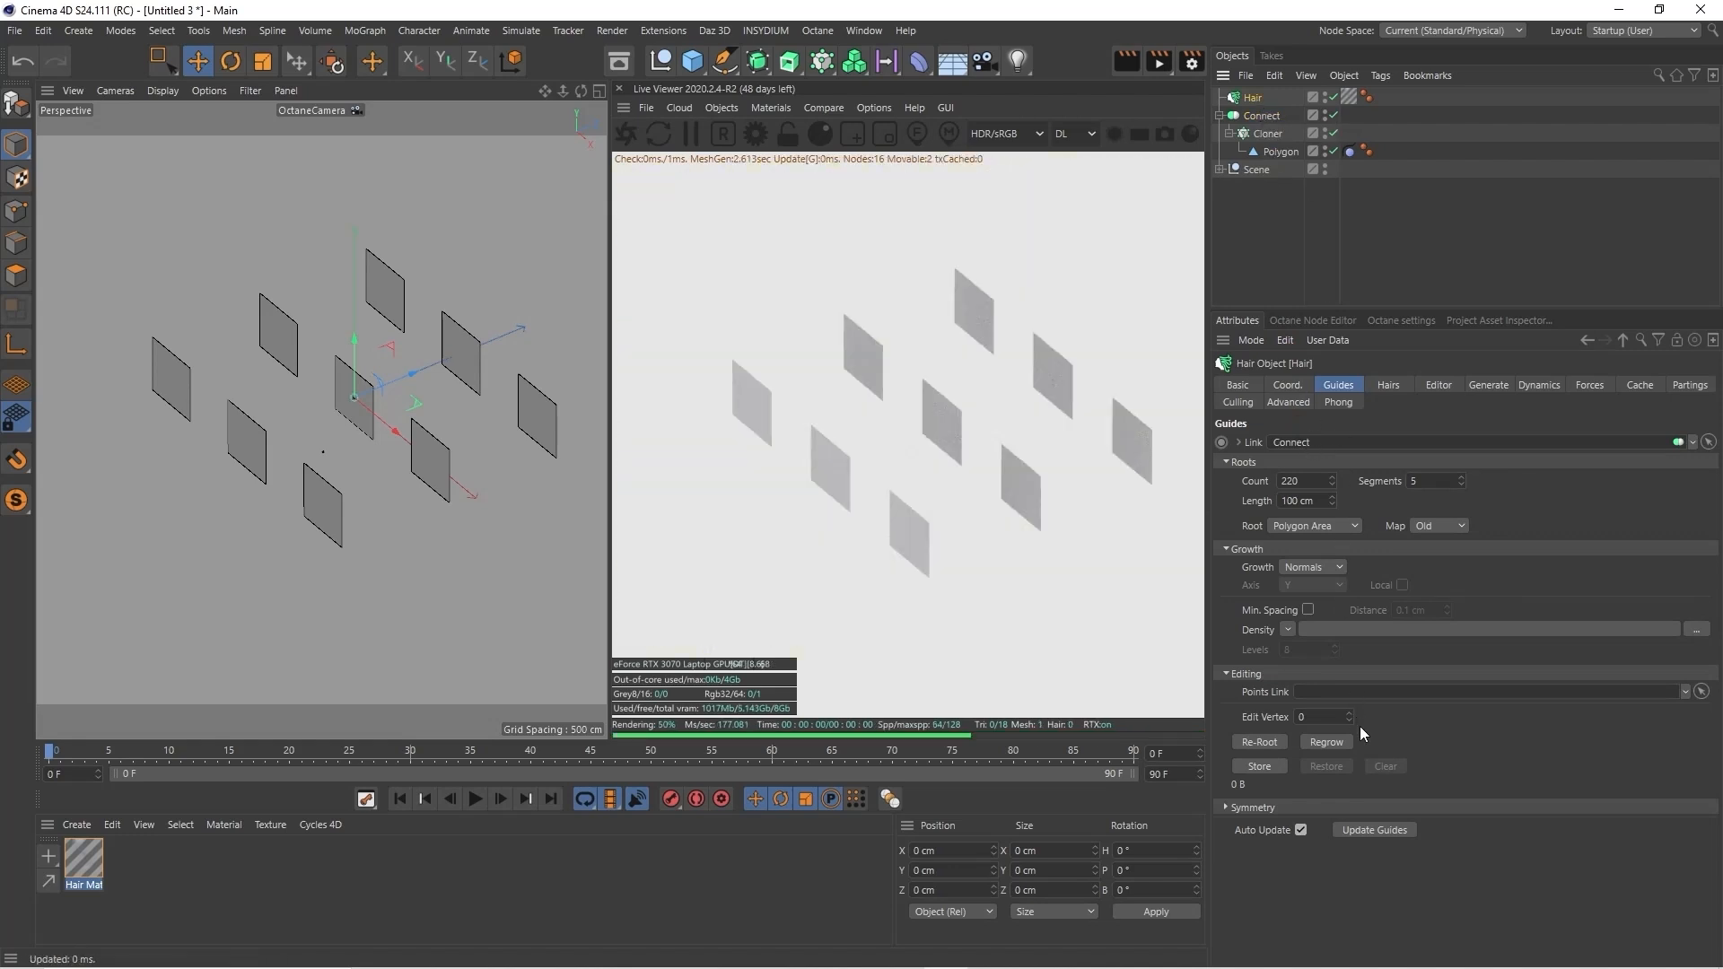
pyautogui.click(1315, 741)
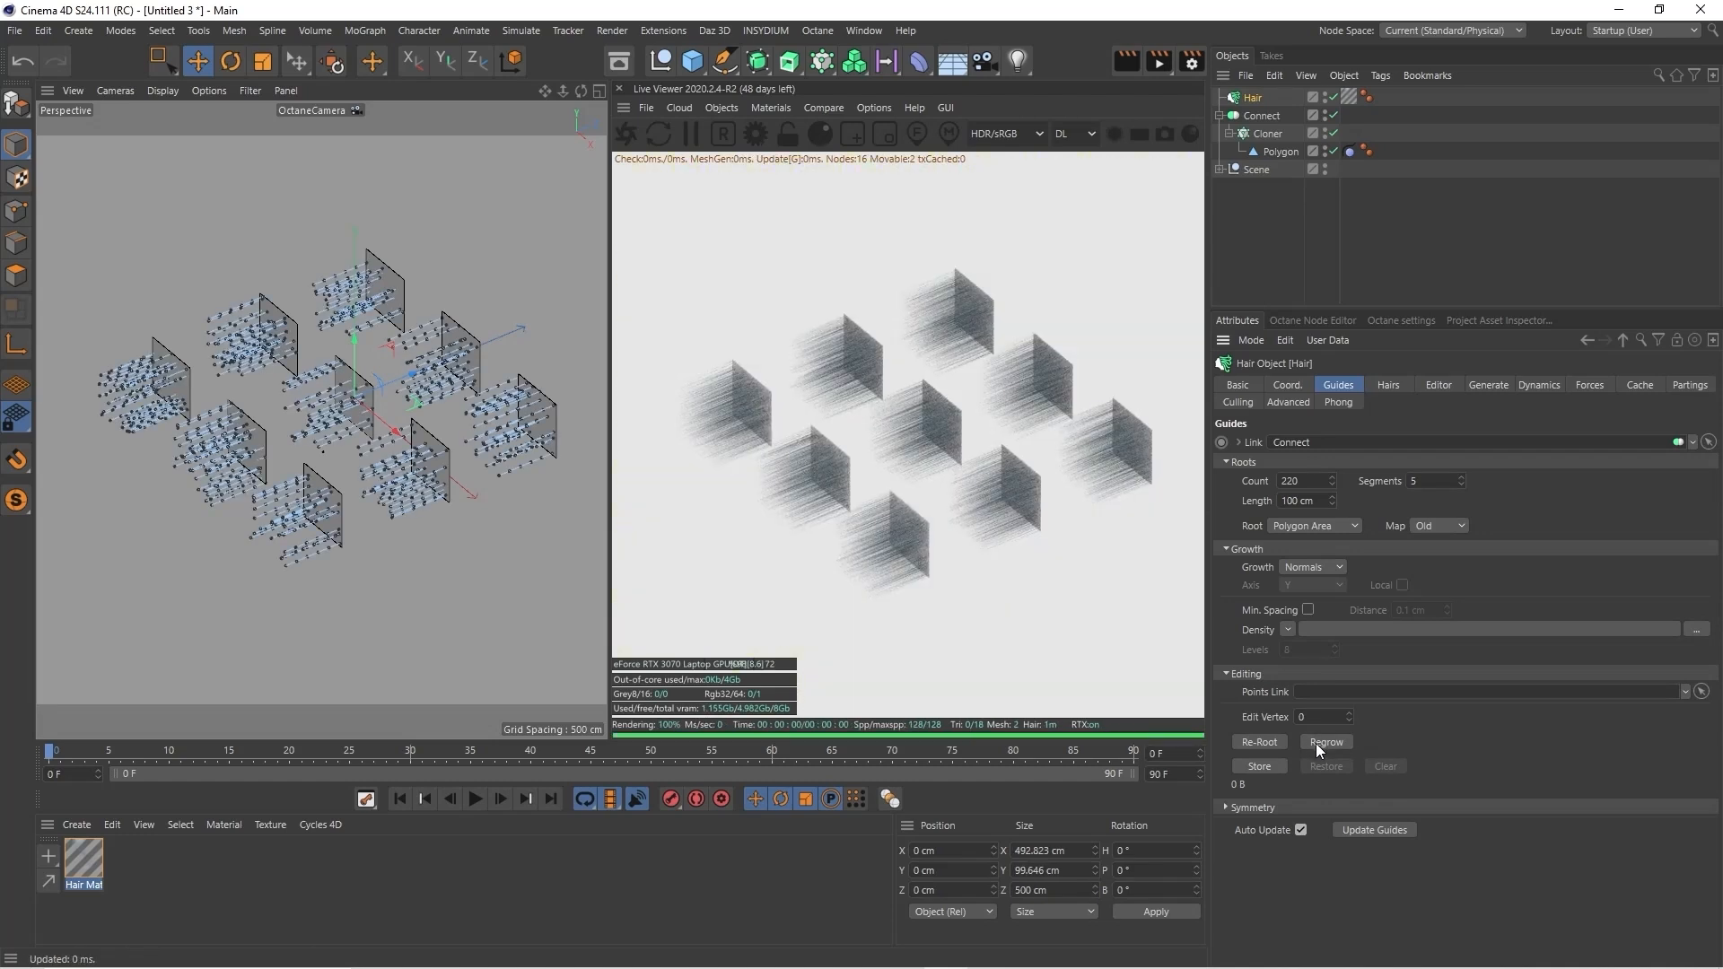
# Play the hair simulation on the cloned polygons, stop it and return to the start
pyautogui.click(476, 800)
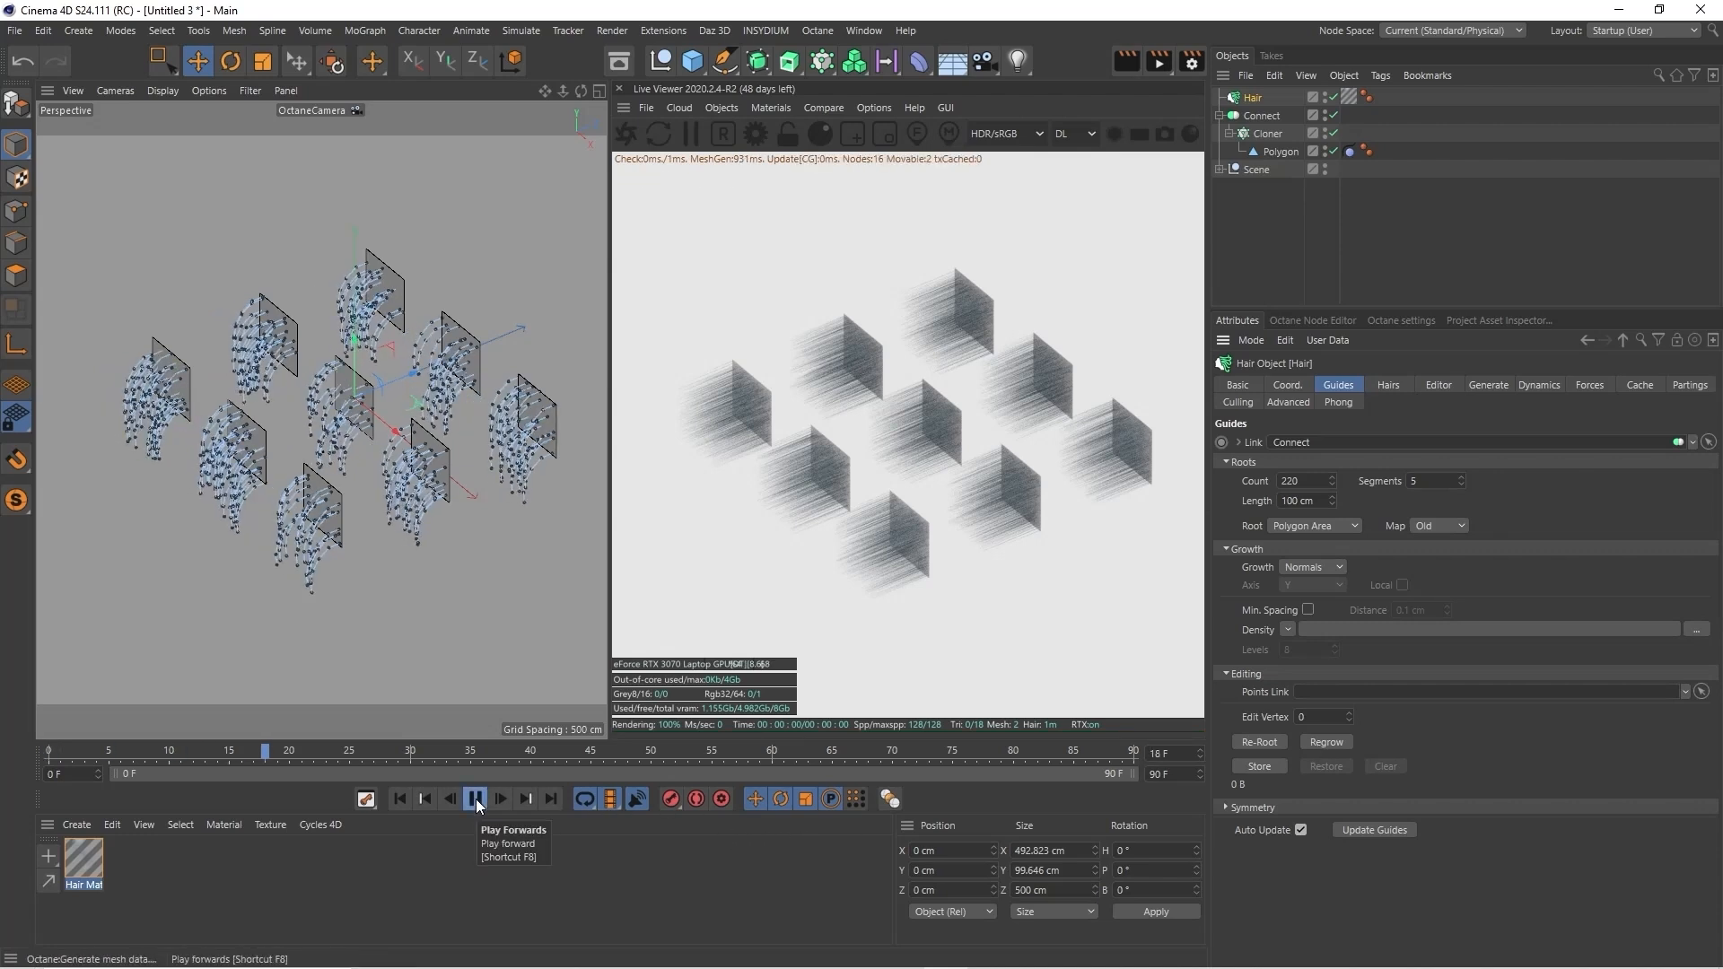
pyautogui.click(476, 799)
pyautogui.click(401, 798)
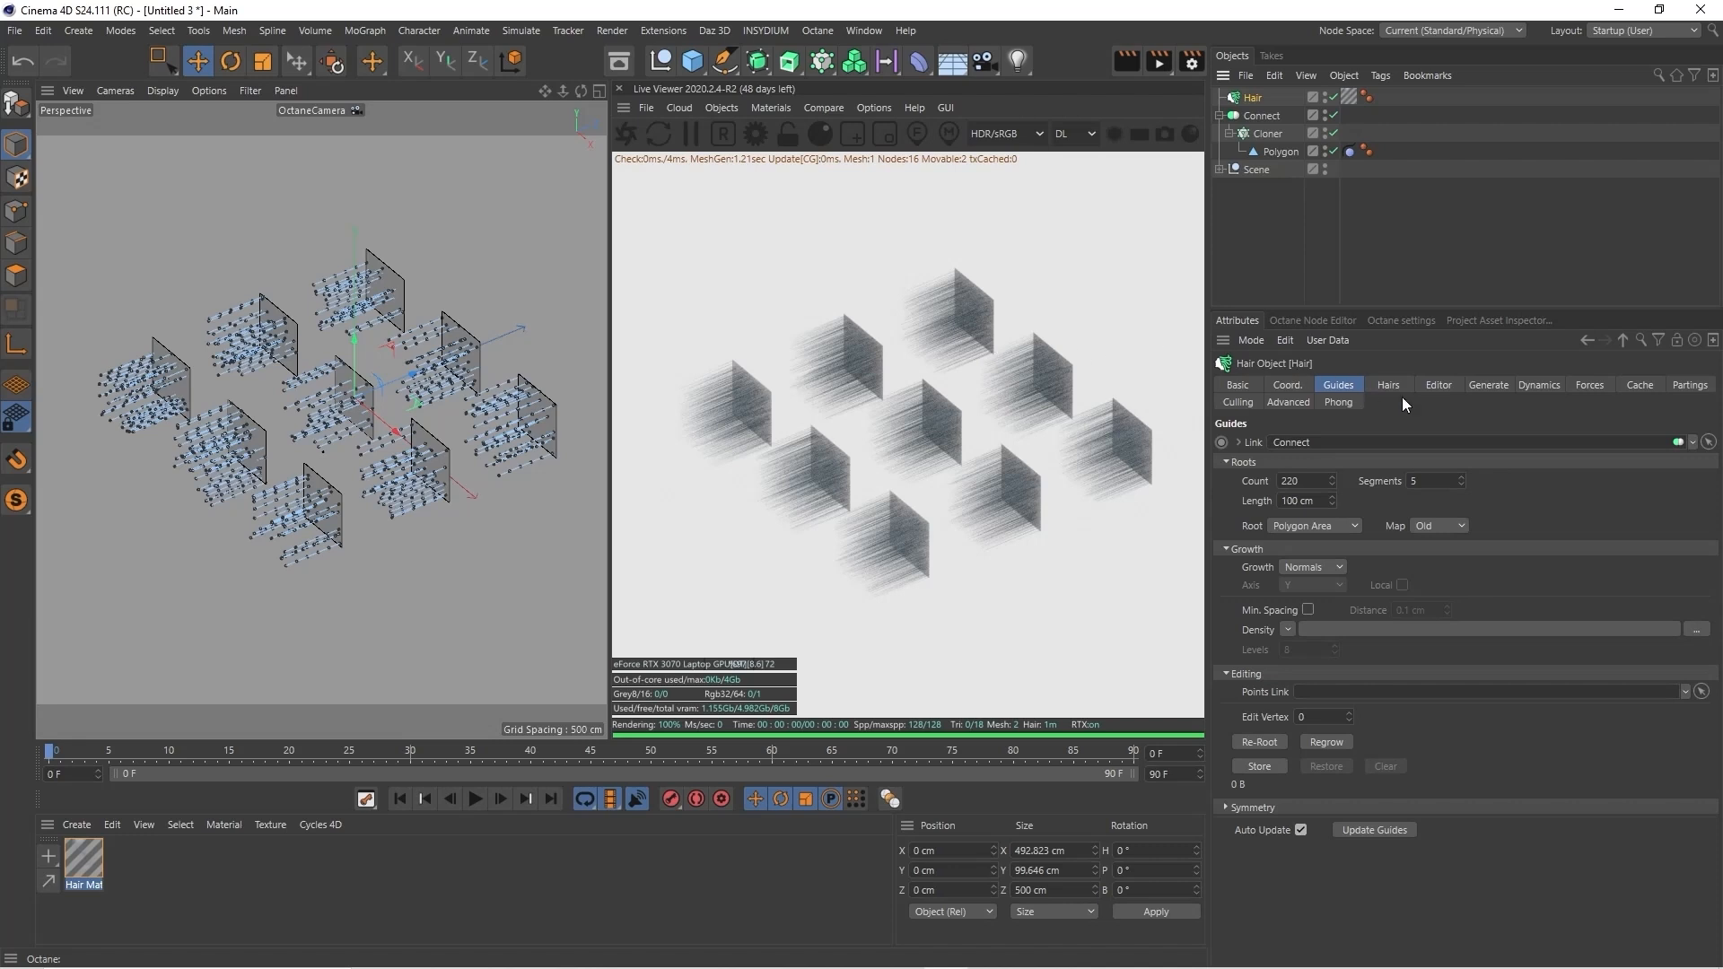
# Set the Hair object's guide Count to 2200 and disable the Hair object
pyautogui.click(1303, 480)
pyautogui.write('0')
pyautogui.press('Return')
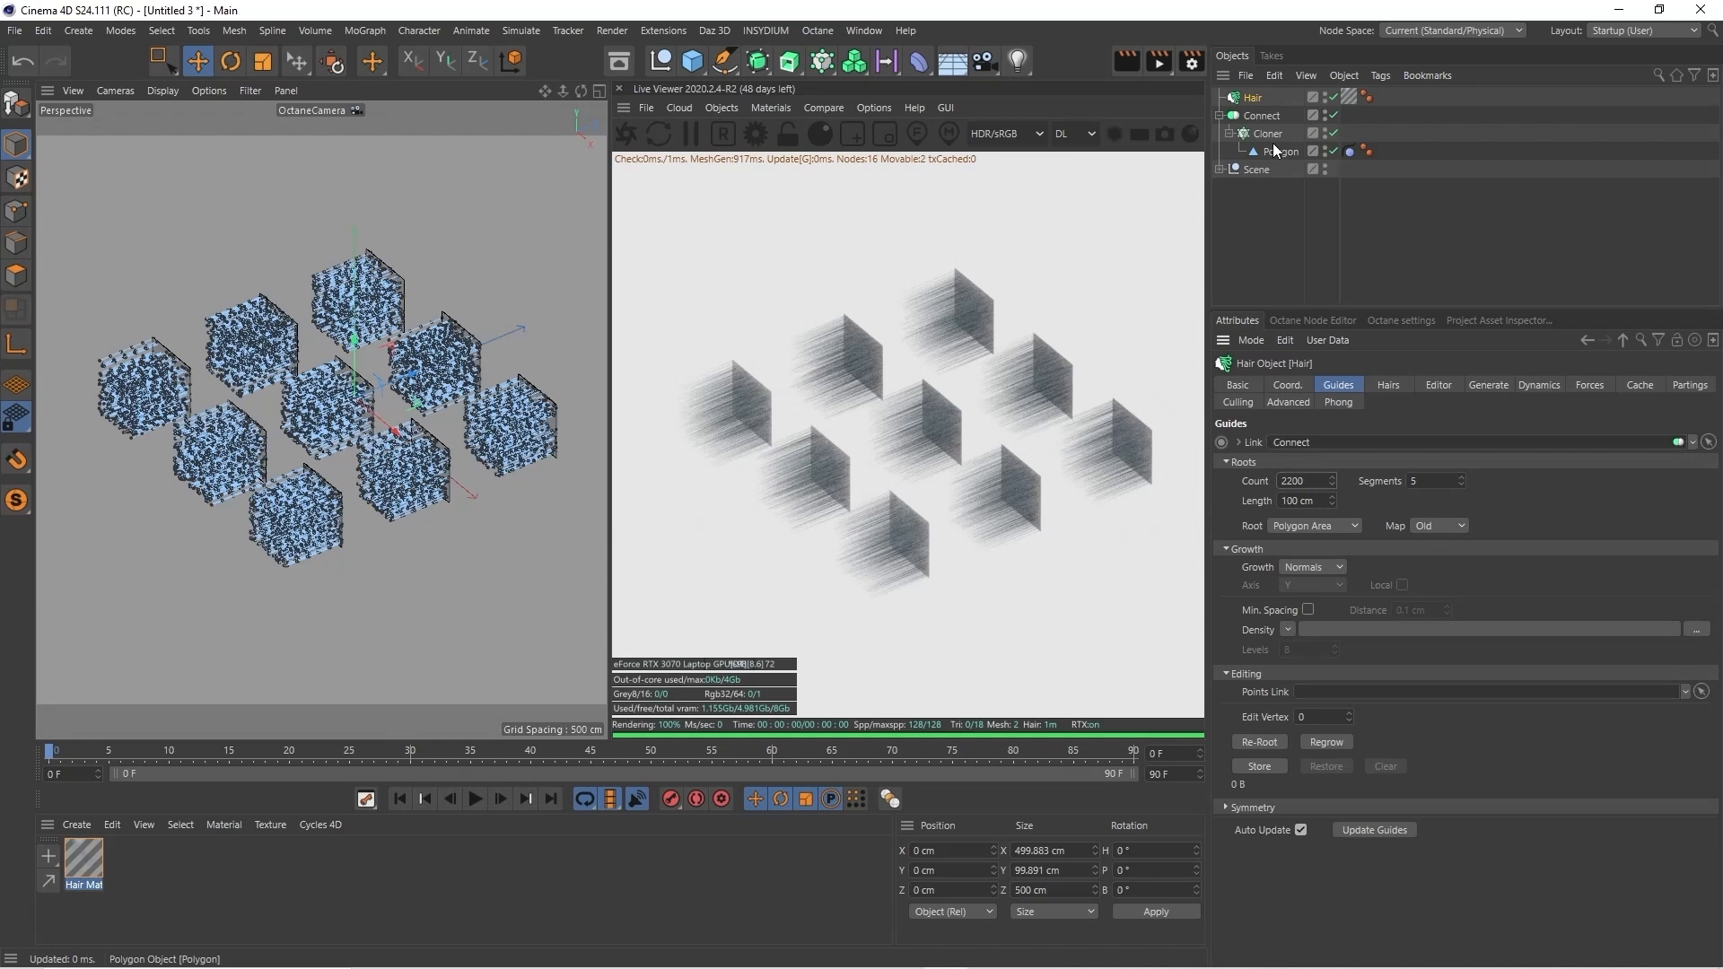
pyautogui.click(1333, 98)
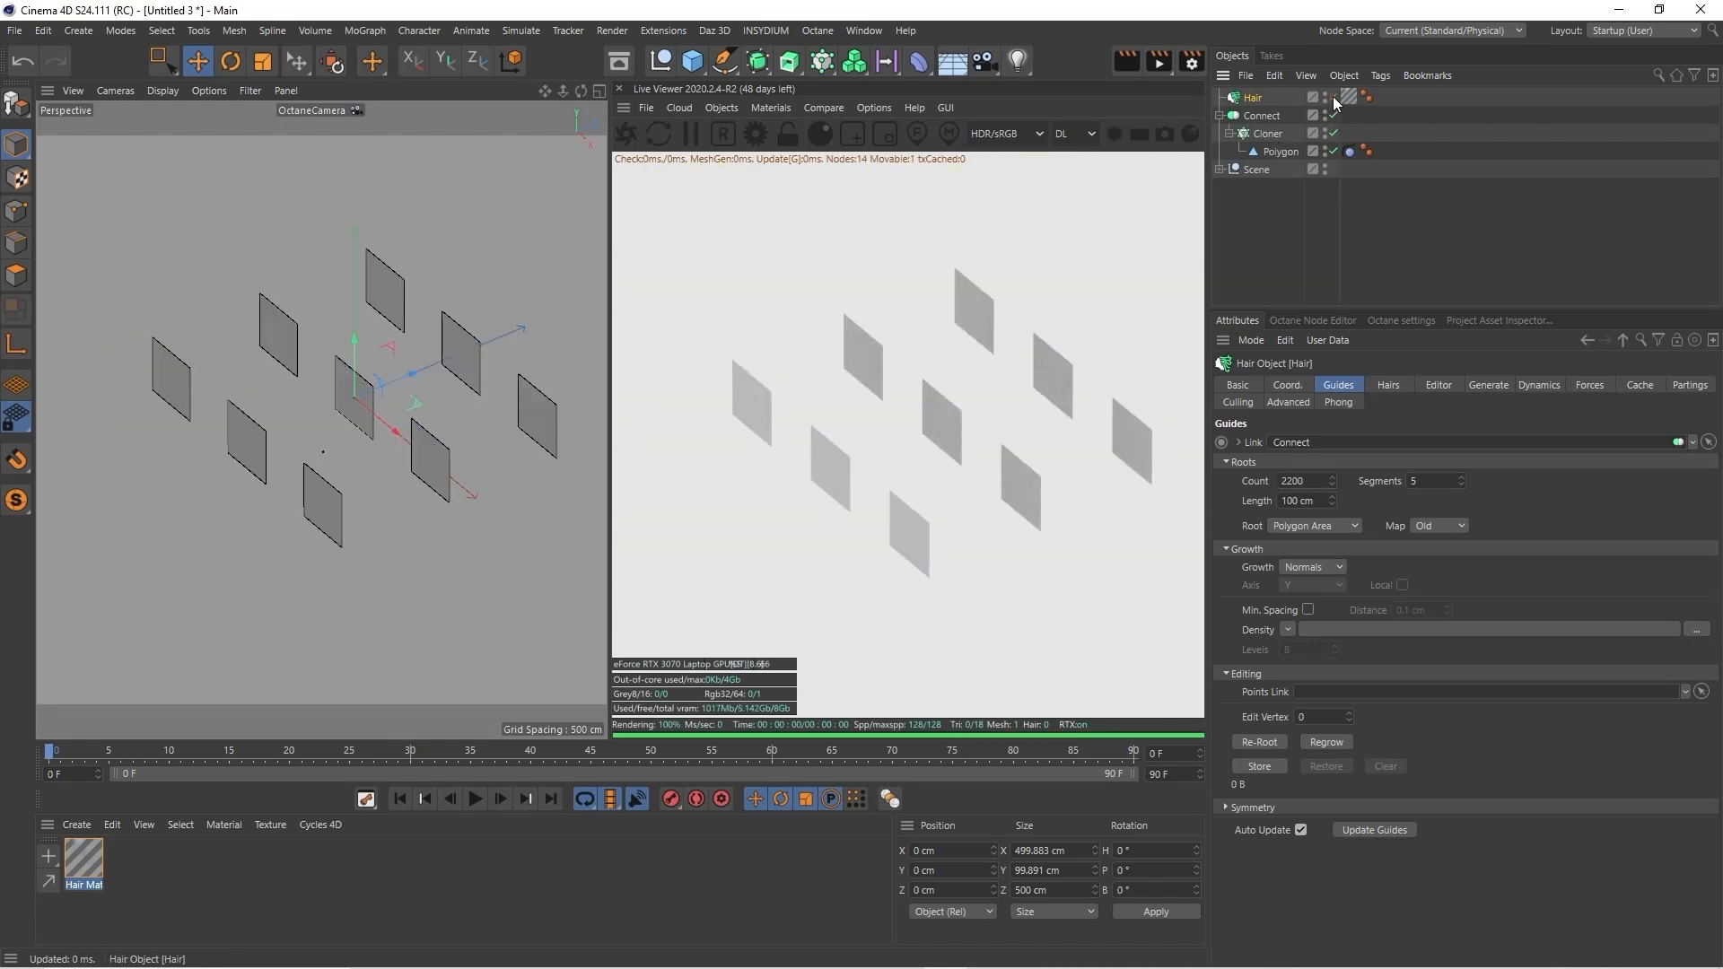
# Brush a MoGraph Selection over clones of the Cloner, including the frontmost polygon, and show the selection tag's properties
pyautogui.click(1269, 134)
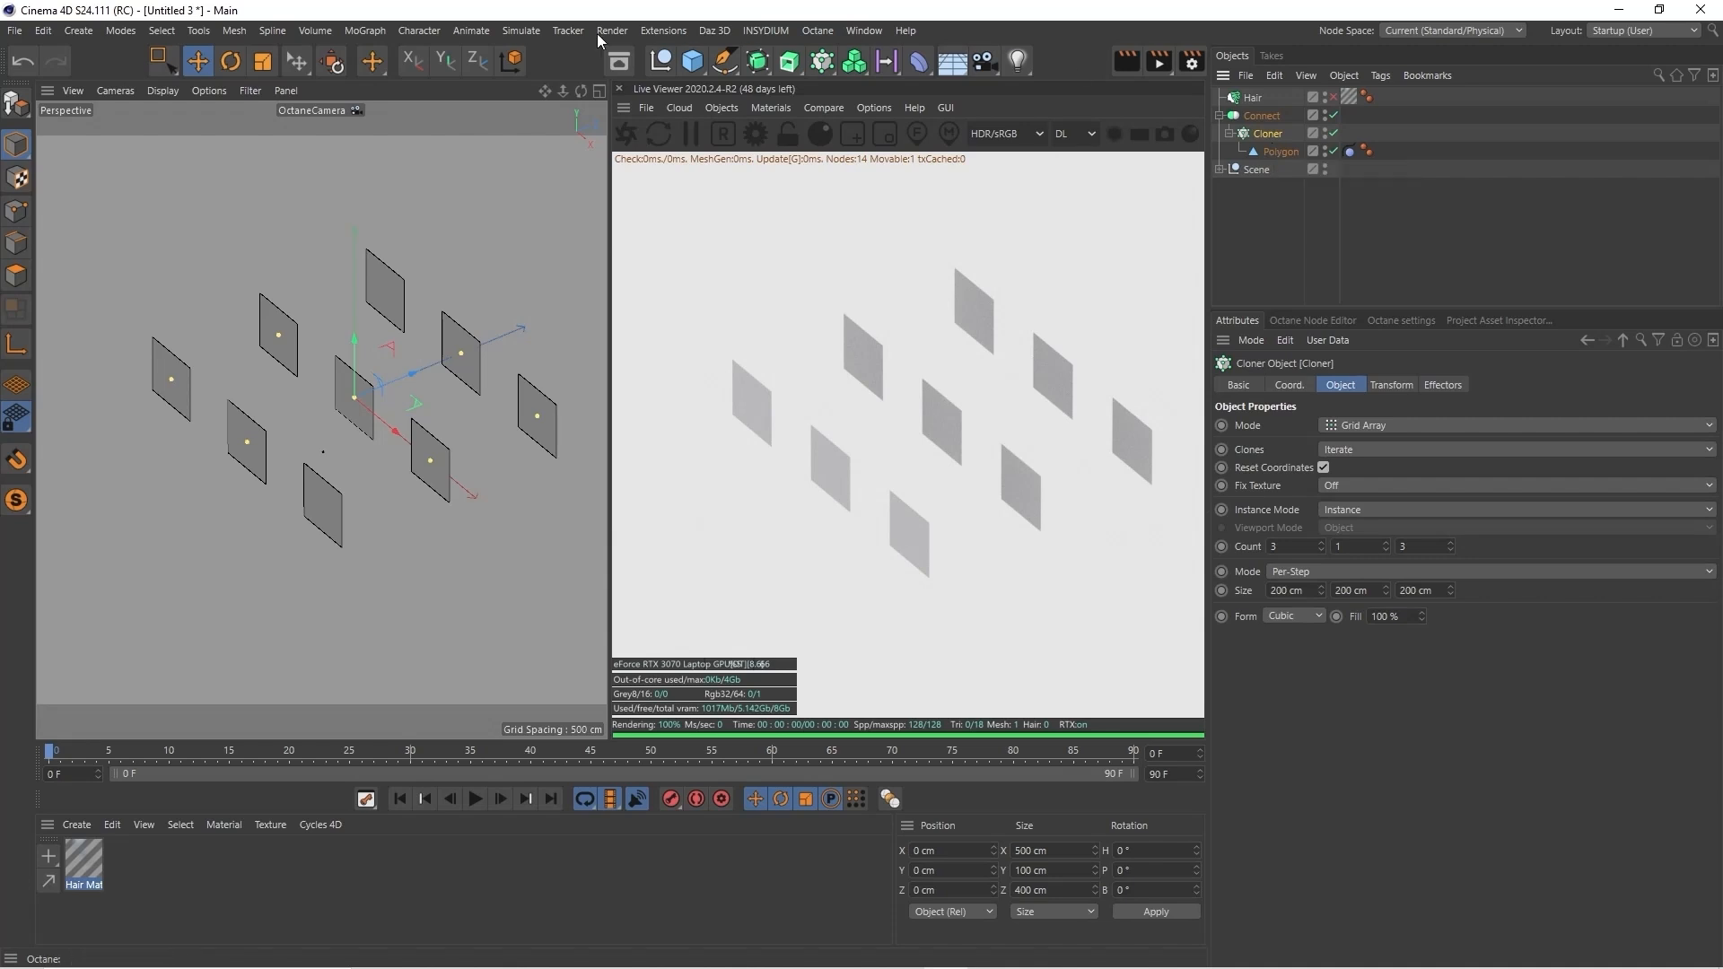
pyautogui.click(364, 31)
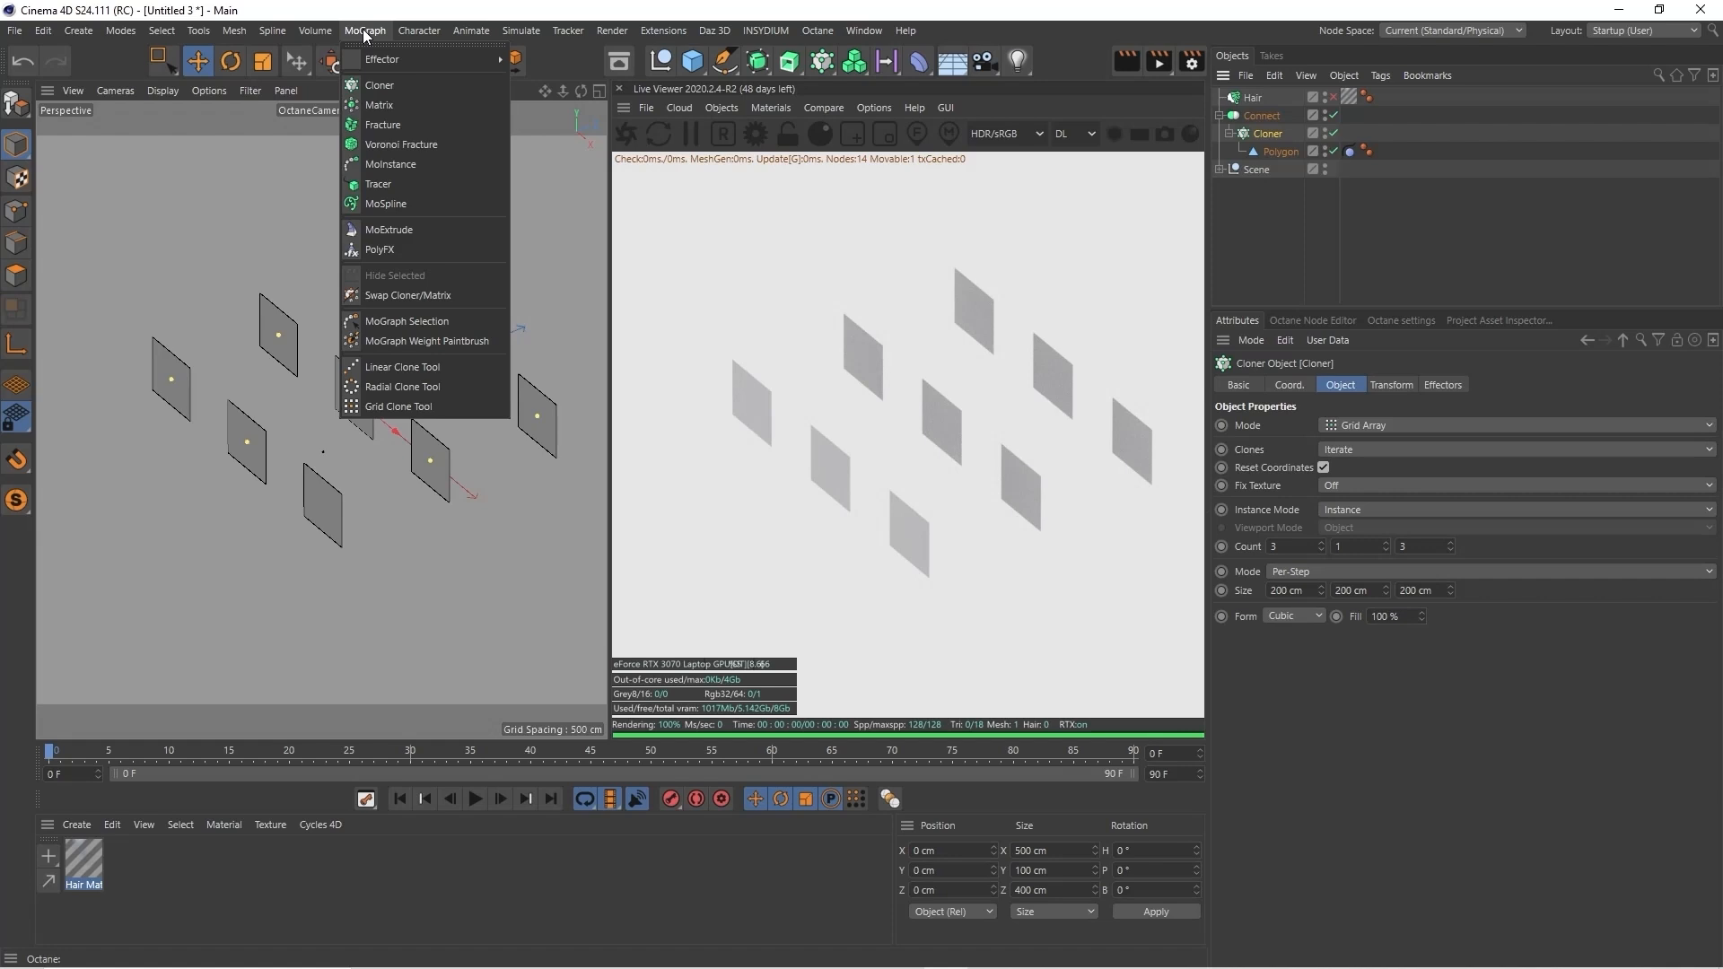
pyautogui.click(391, 321)
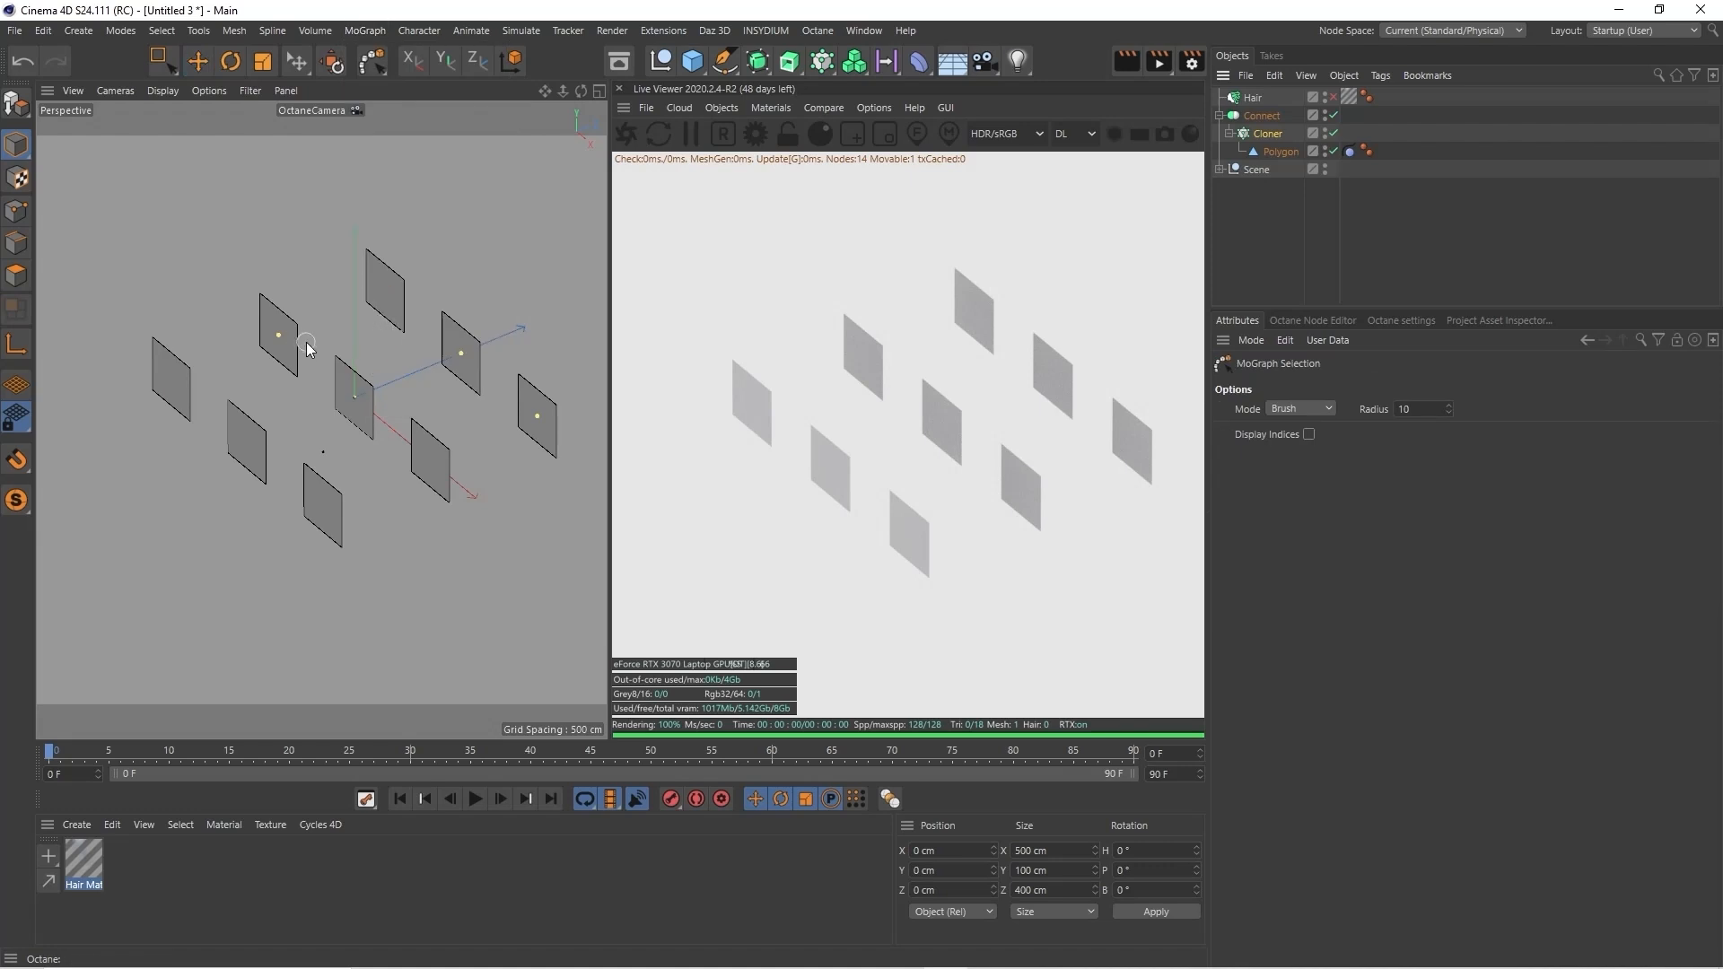
pyautogui.click(279, 335)
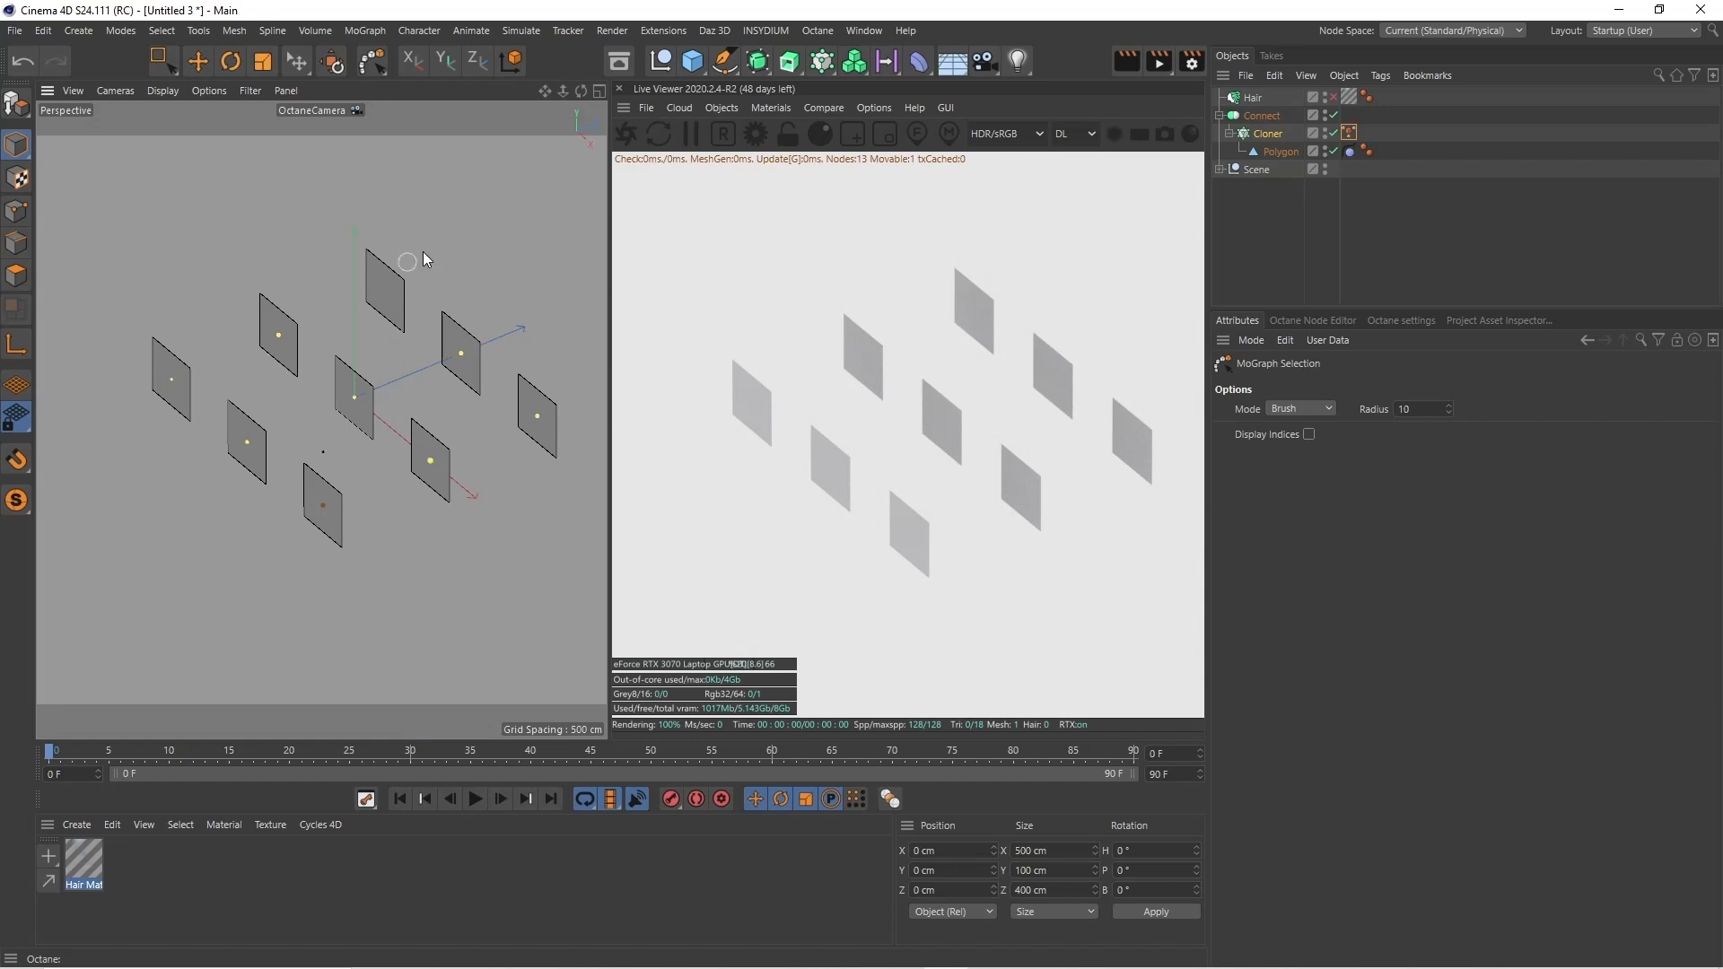
pyautogui.scroll(2, 321, 420)
pyautogui.scroll(3, 321, 420)
pyautogui.scroll(-2, 321, 420)
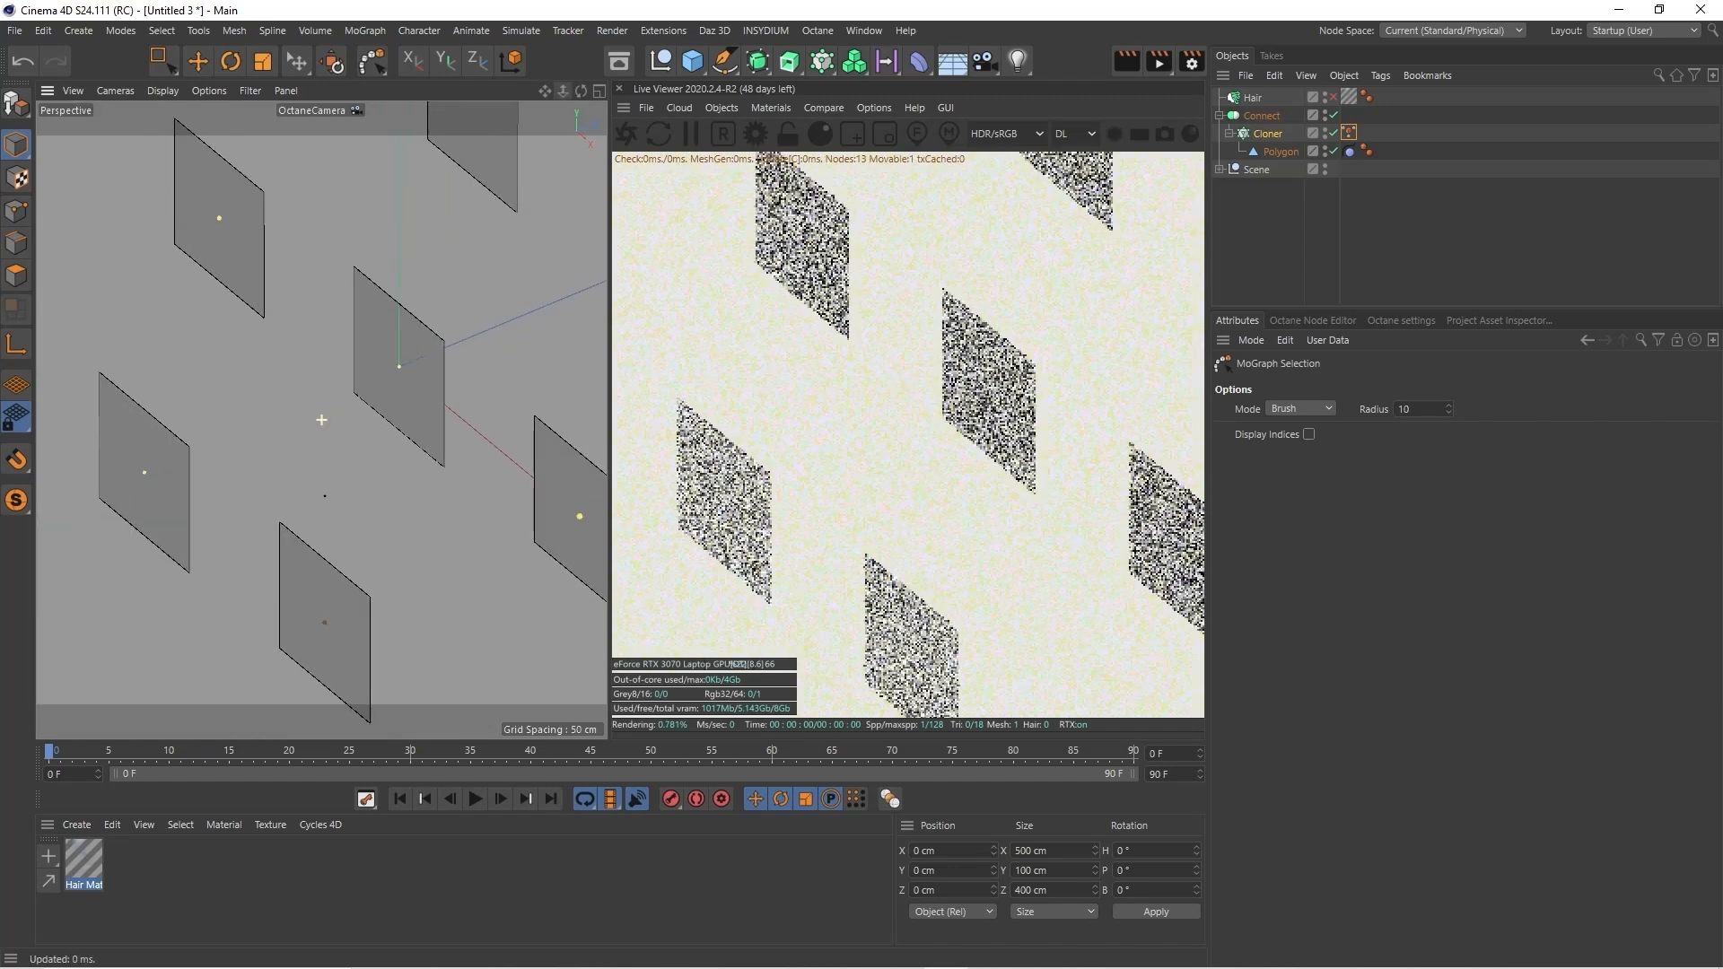
pyautogui.click(325, 629)
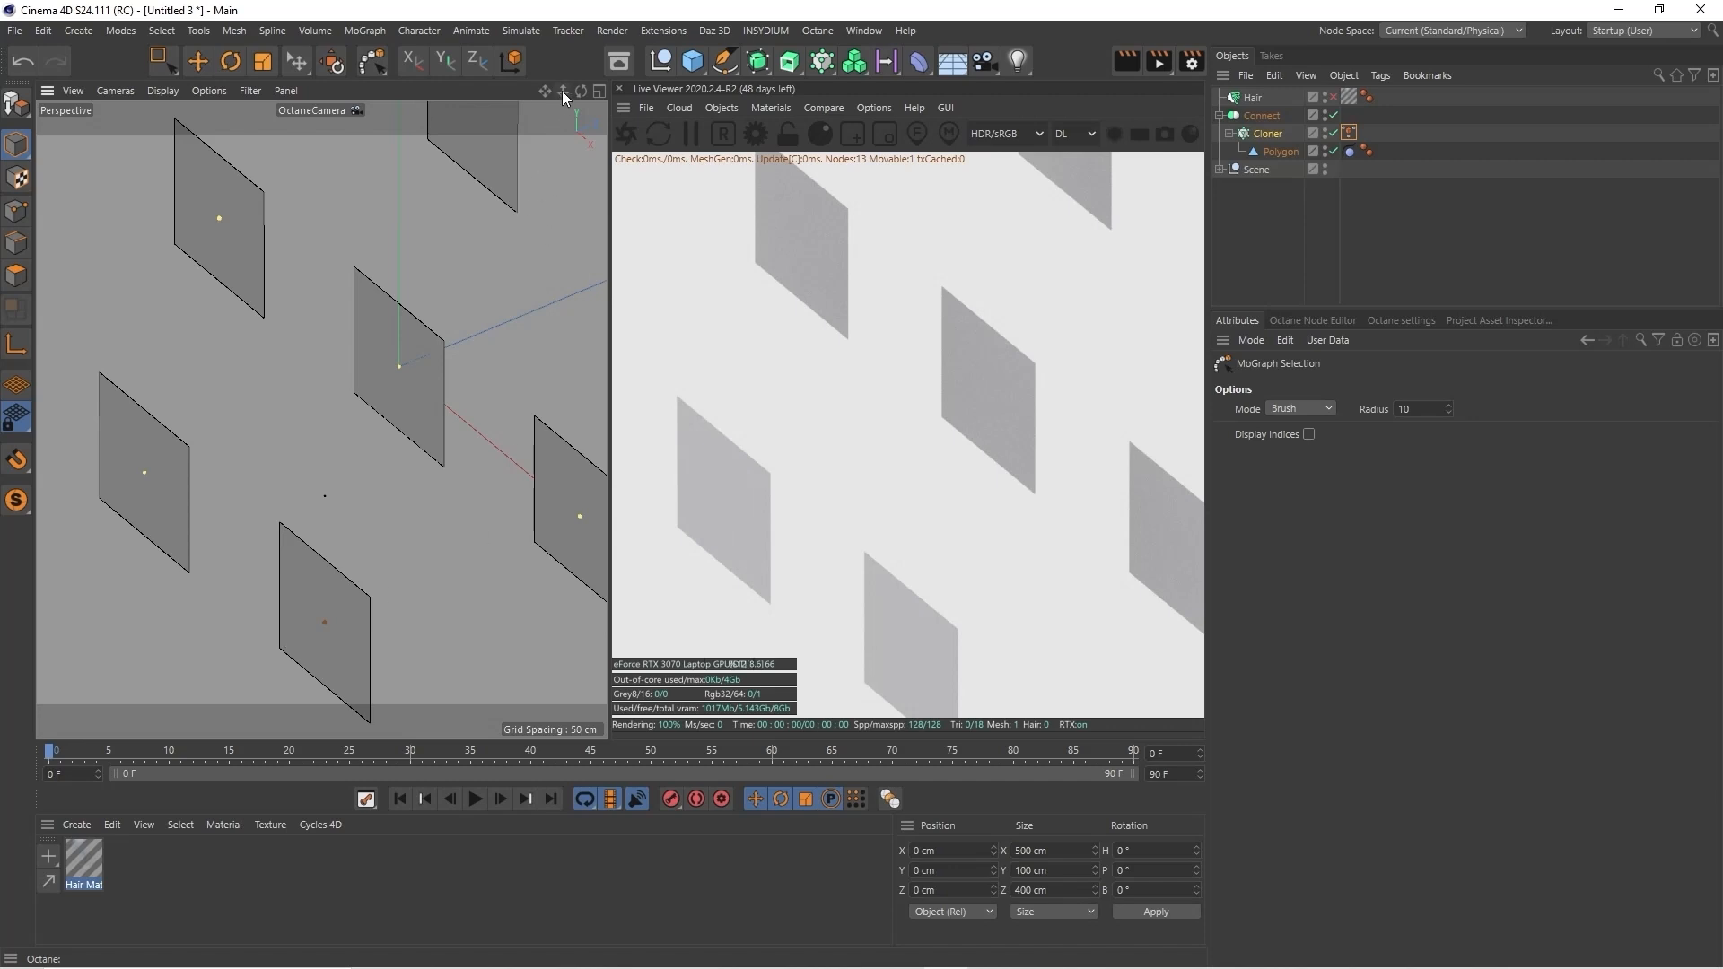
pyautogui.click(1349, 132)
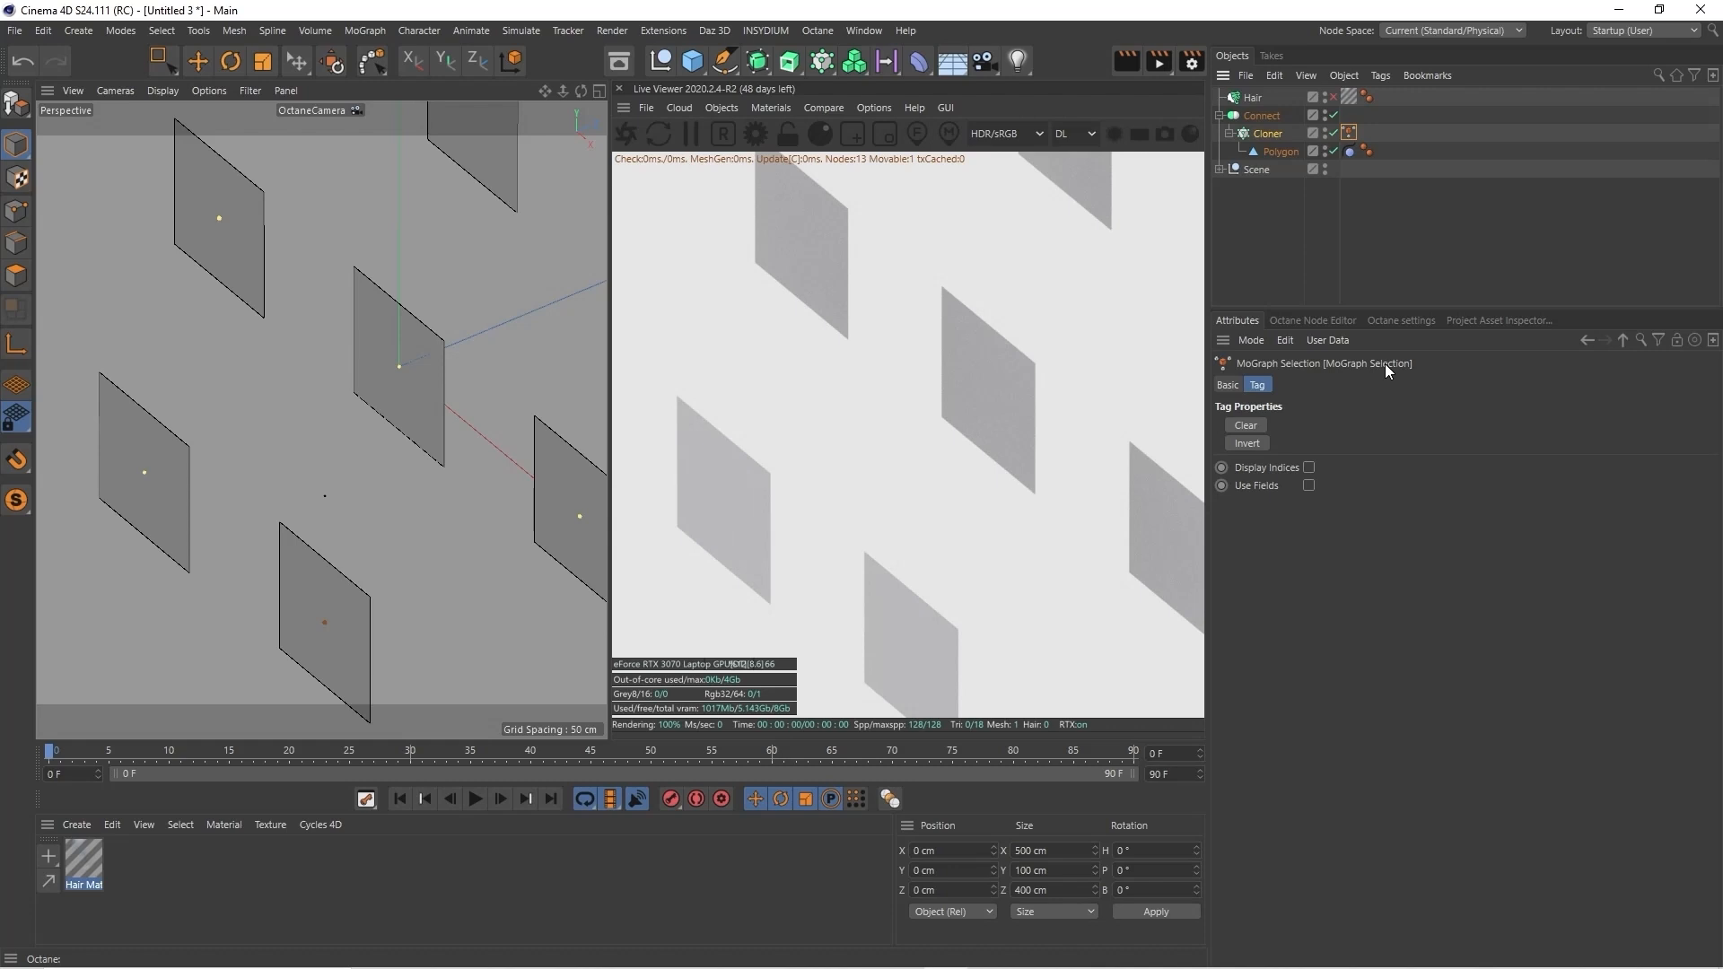
pyautogui.moveTo(564, 90); pyautogui.dragTo(518, 84)
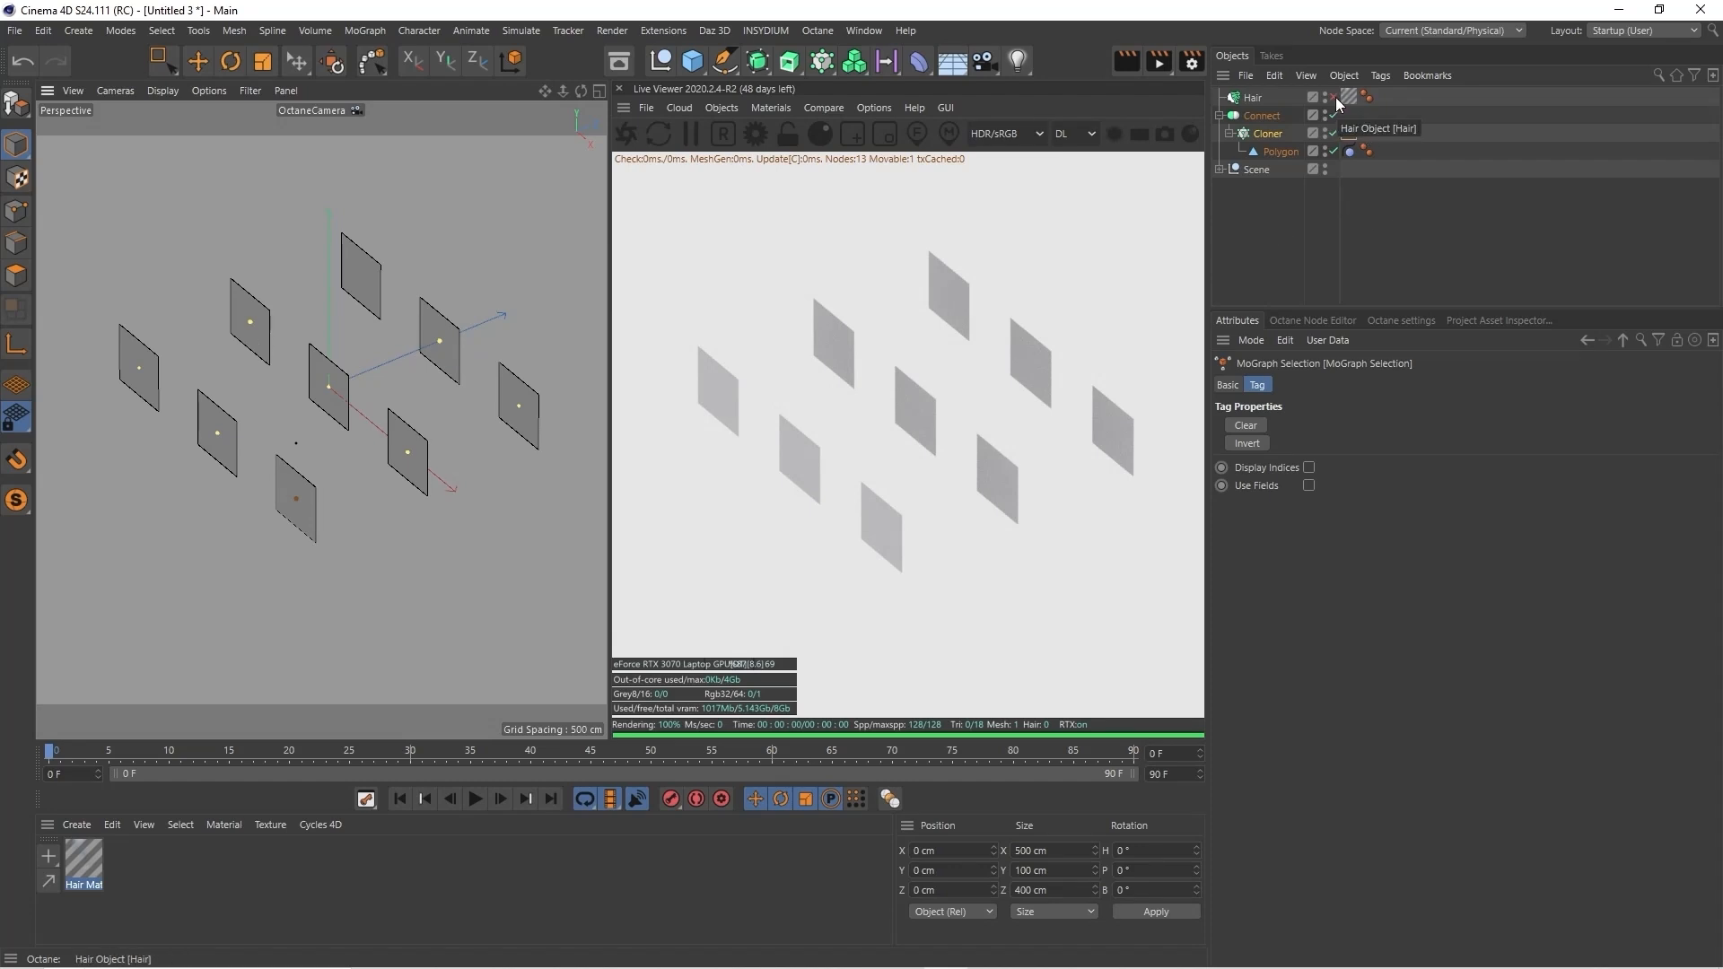
# Re-enable the Hair object and apply the MoGraph Hide Selected command with the Cloner selected
pyautogui.click(1277, 136)
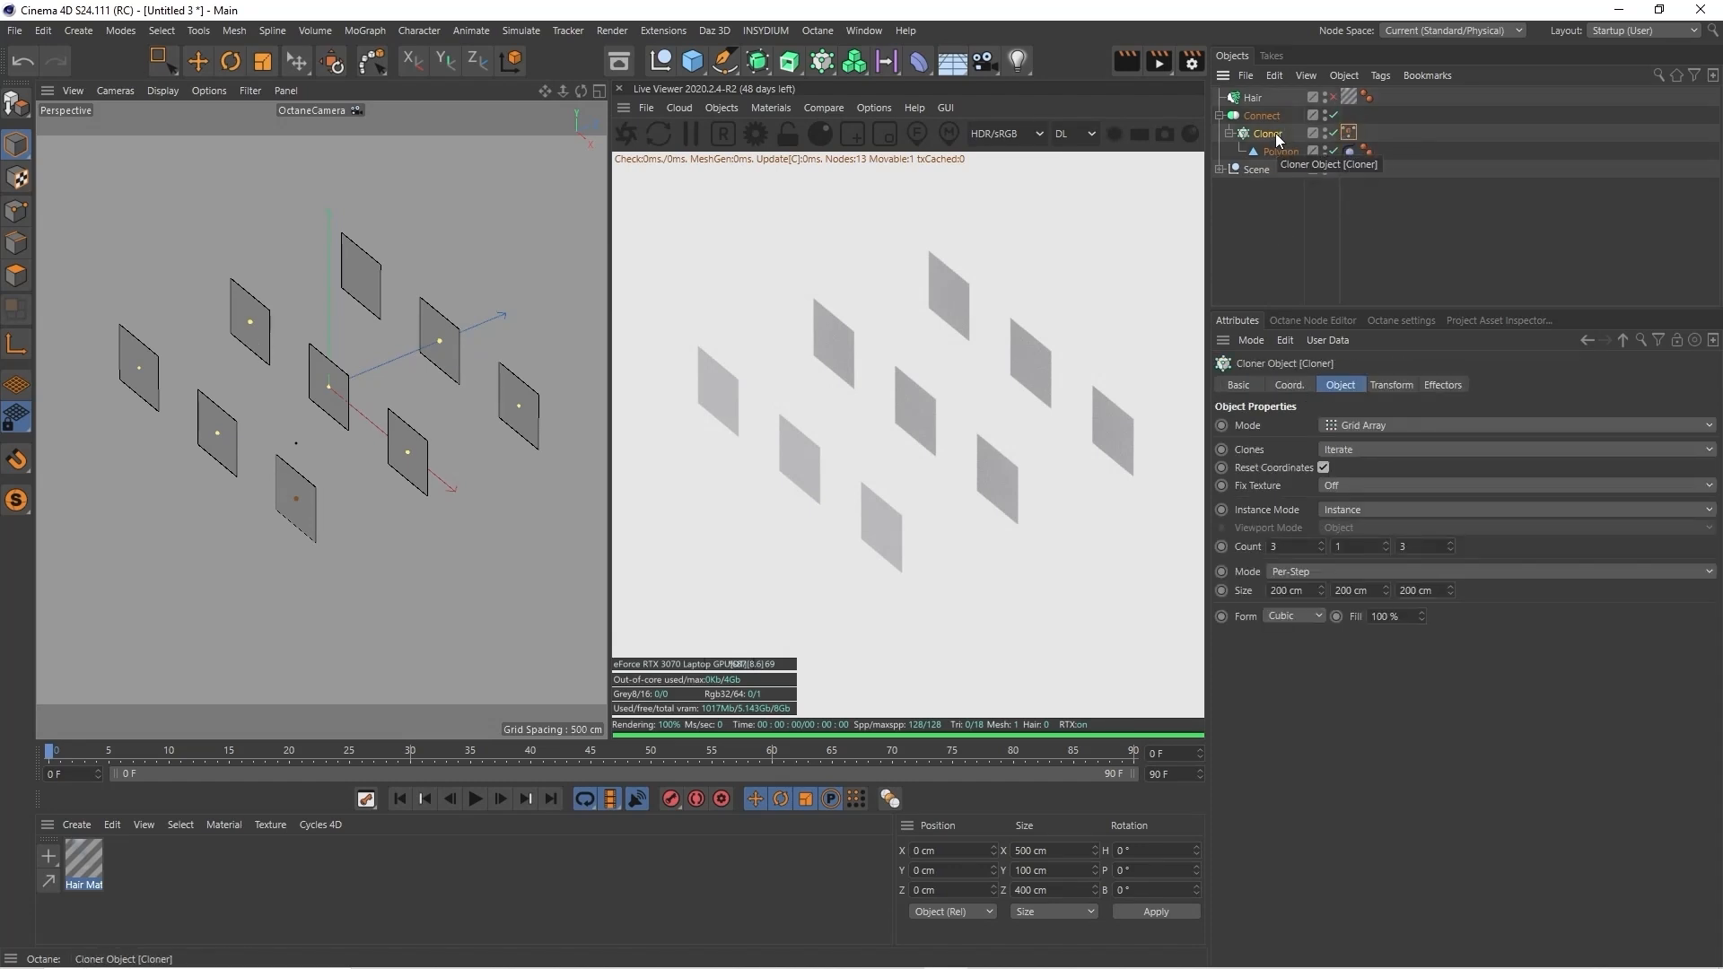
pyautogui.click(1335, 96)
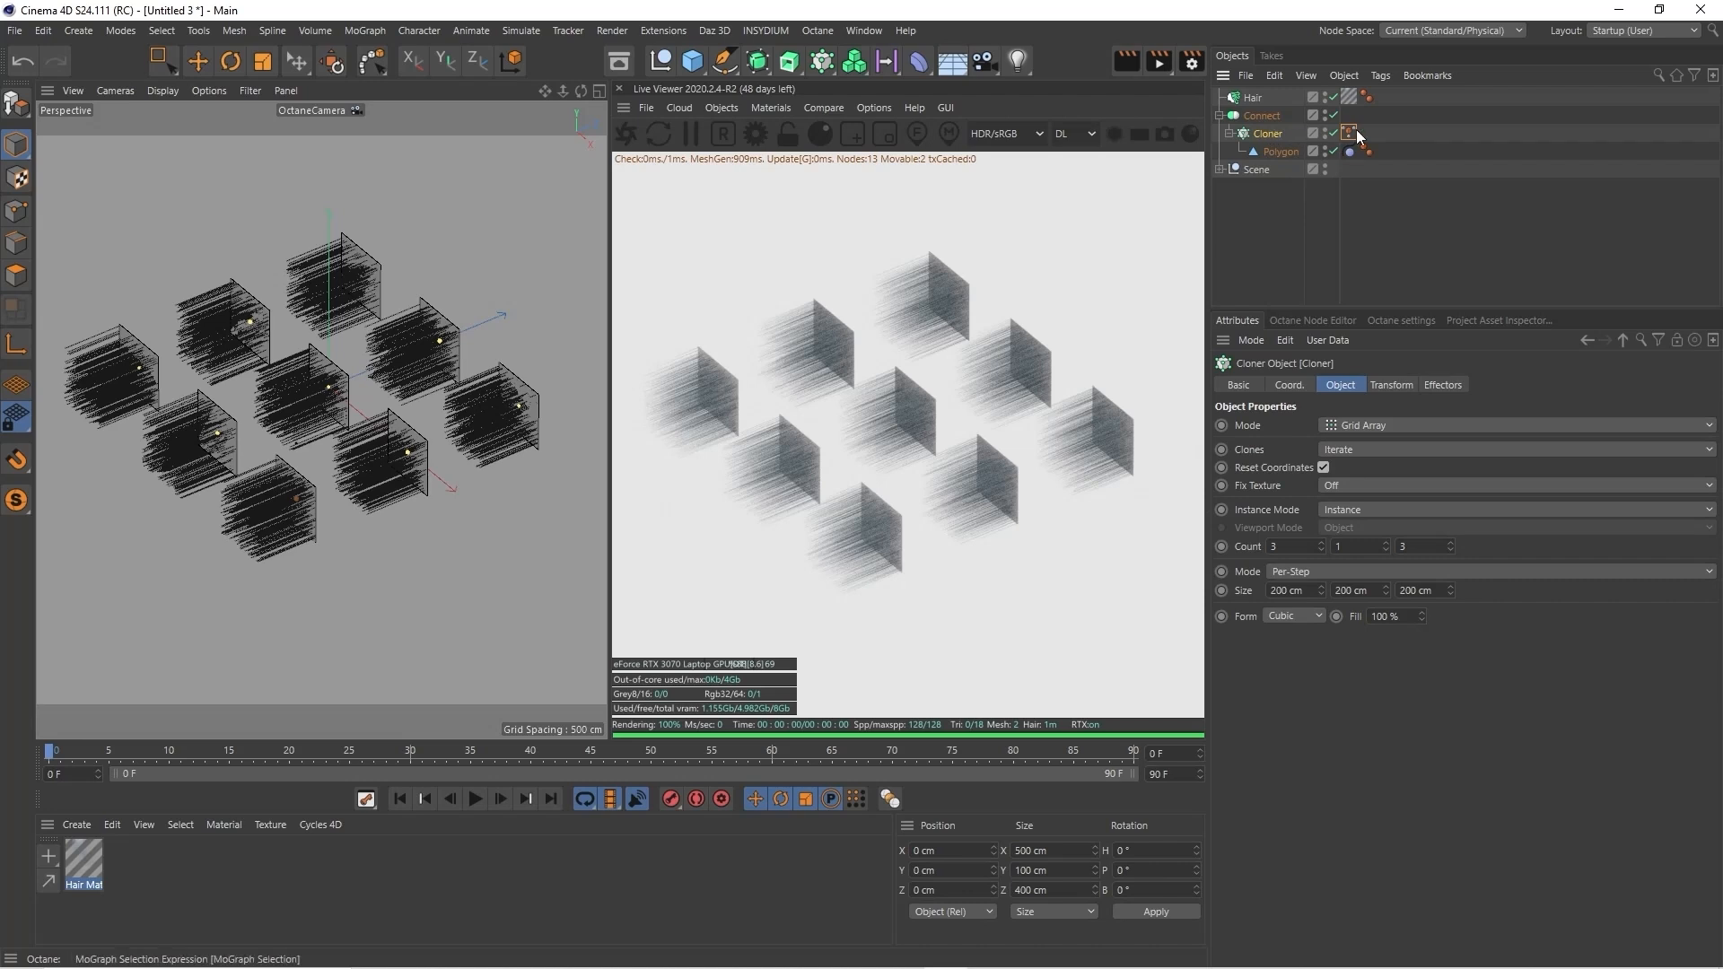
pyautogui.click(364, 31)
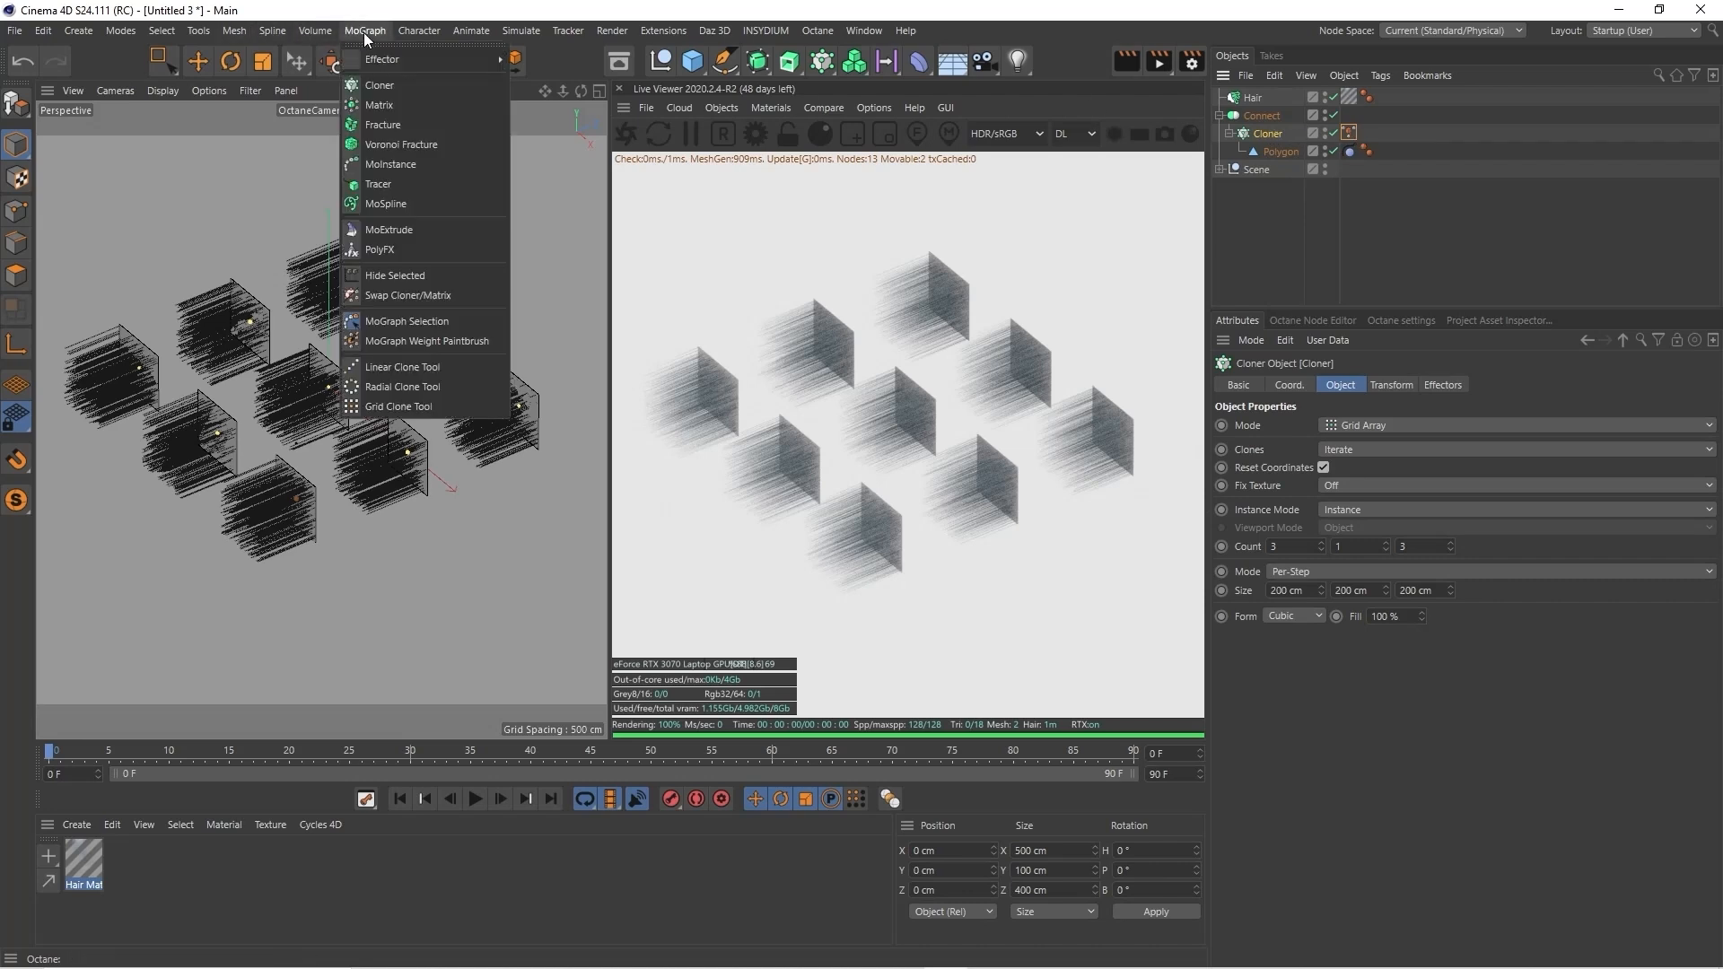
pyautogui.click(395, 276)
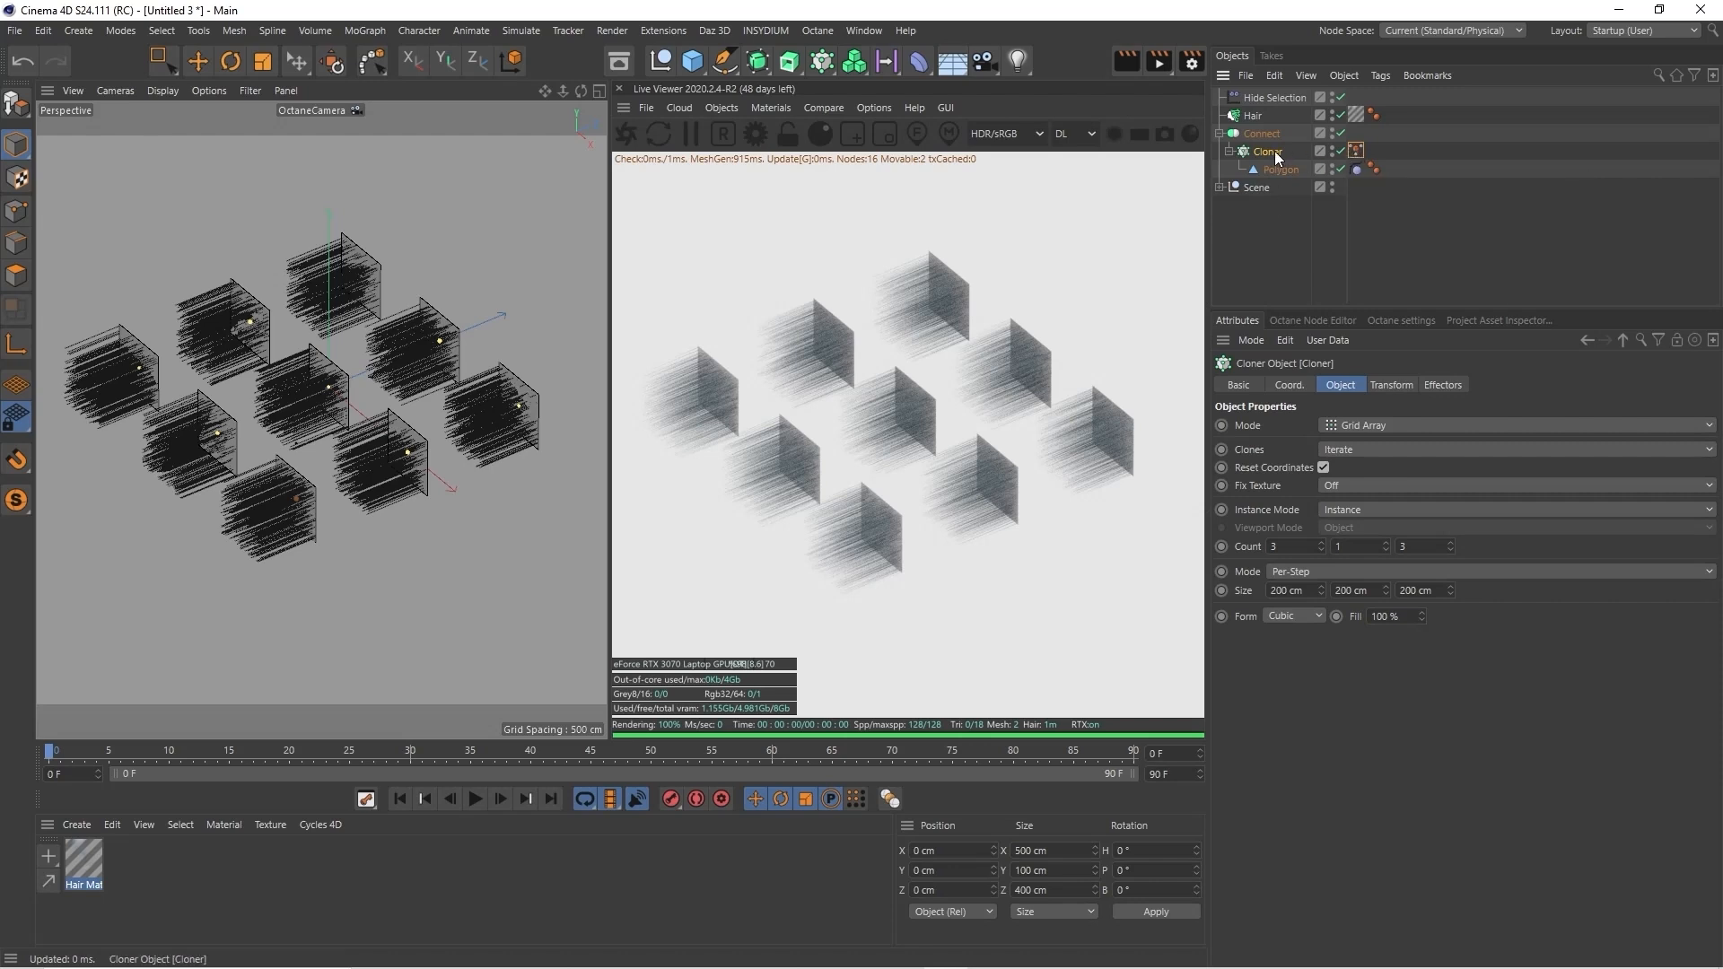
# Apply Hide Selected again with the Cloner's MoGraph Selection tag selected
pyautogui.click(1357, 151)
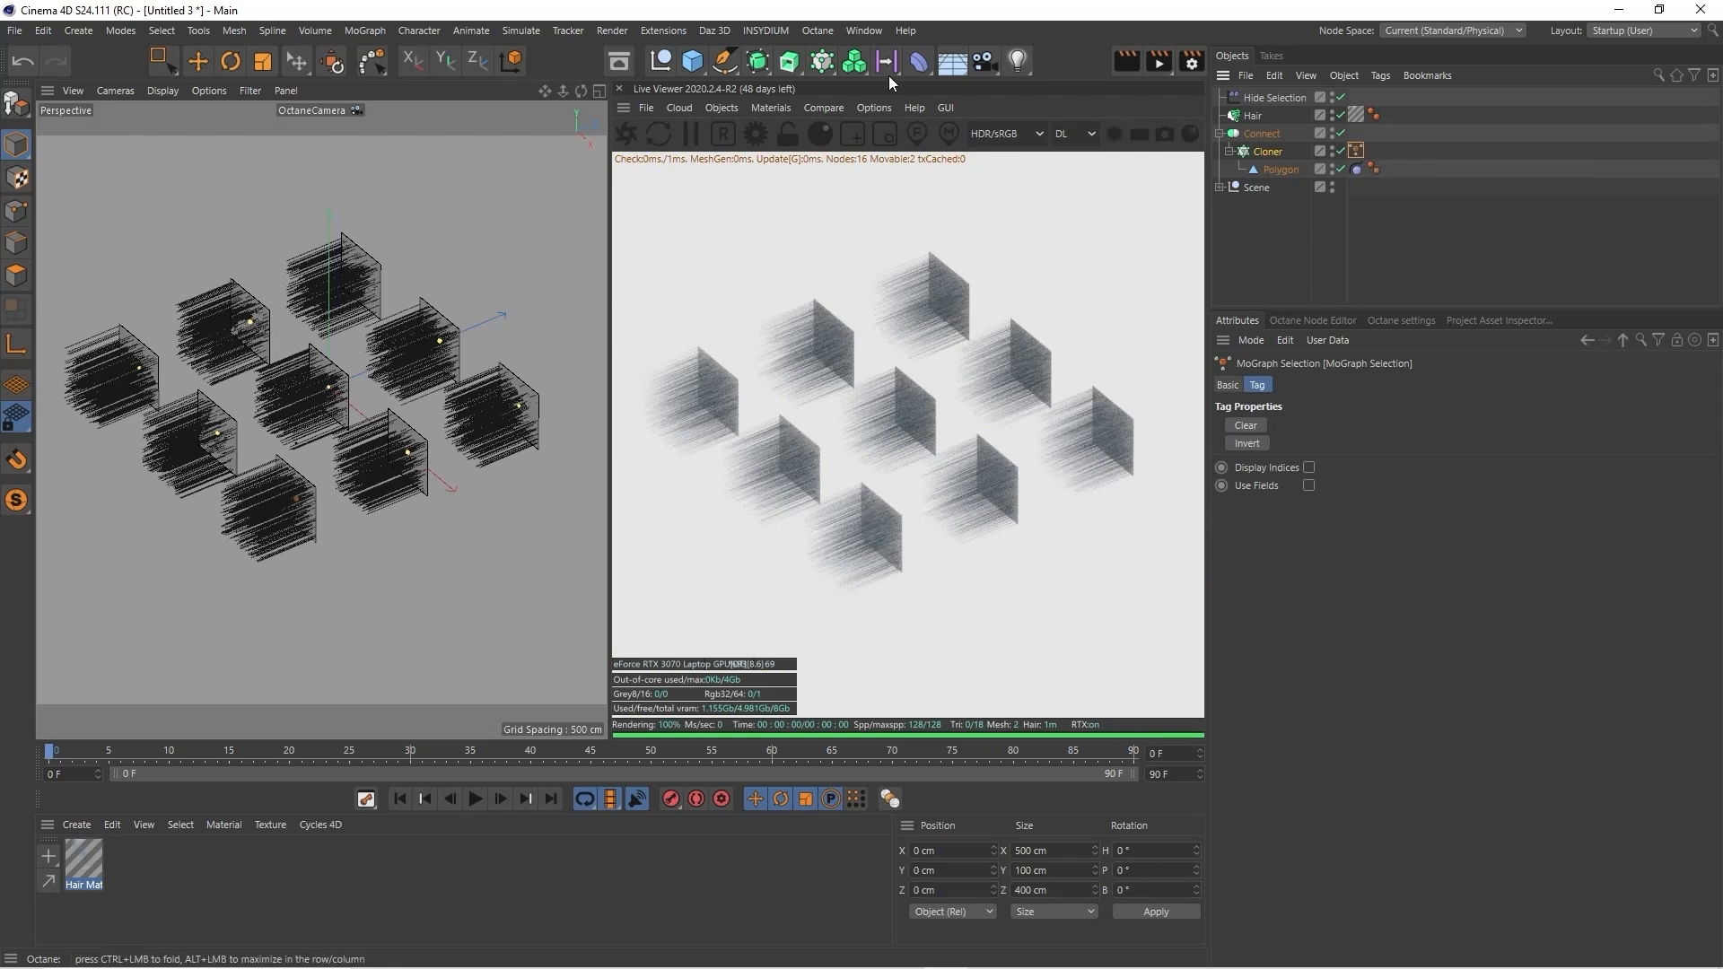
pyautogui.click(367, 31)
pyautogui.click(390, 274)
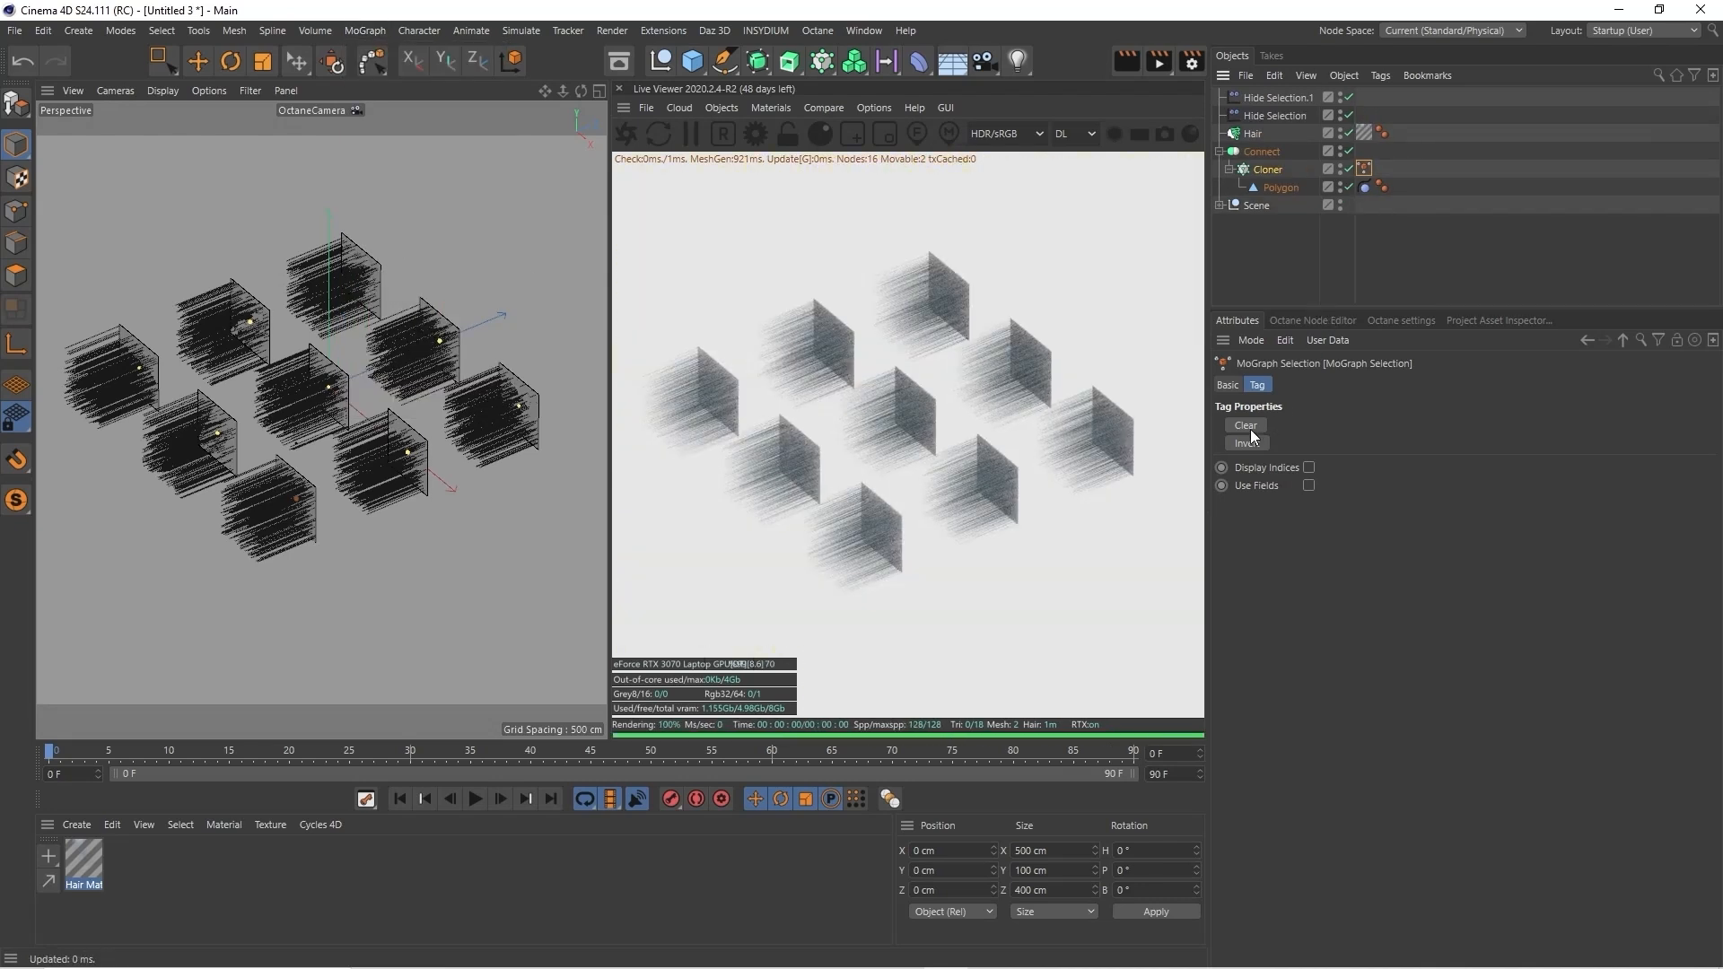
# Disable the Hair object and invert the Cloner's MoGraph Selection tag
pyautogui.click(1365, 168)
pyautogui.click(1349, 133)
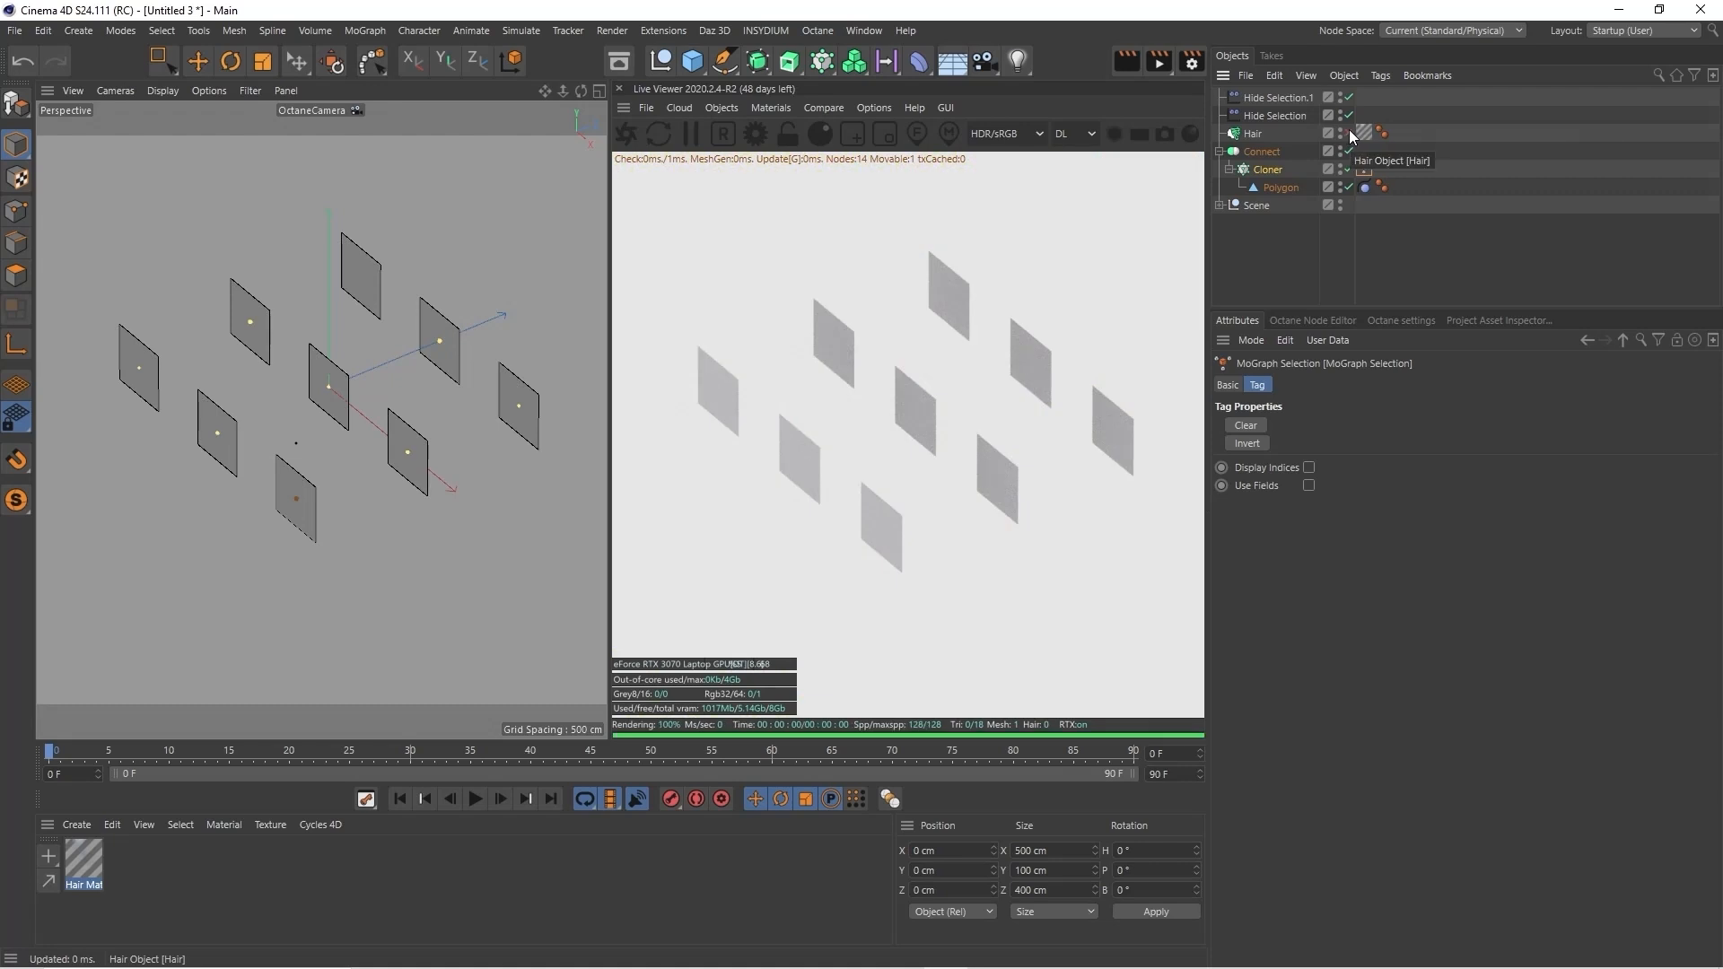
pyautogui.click(1247, 443)
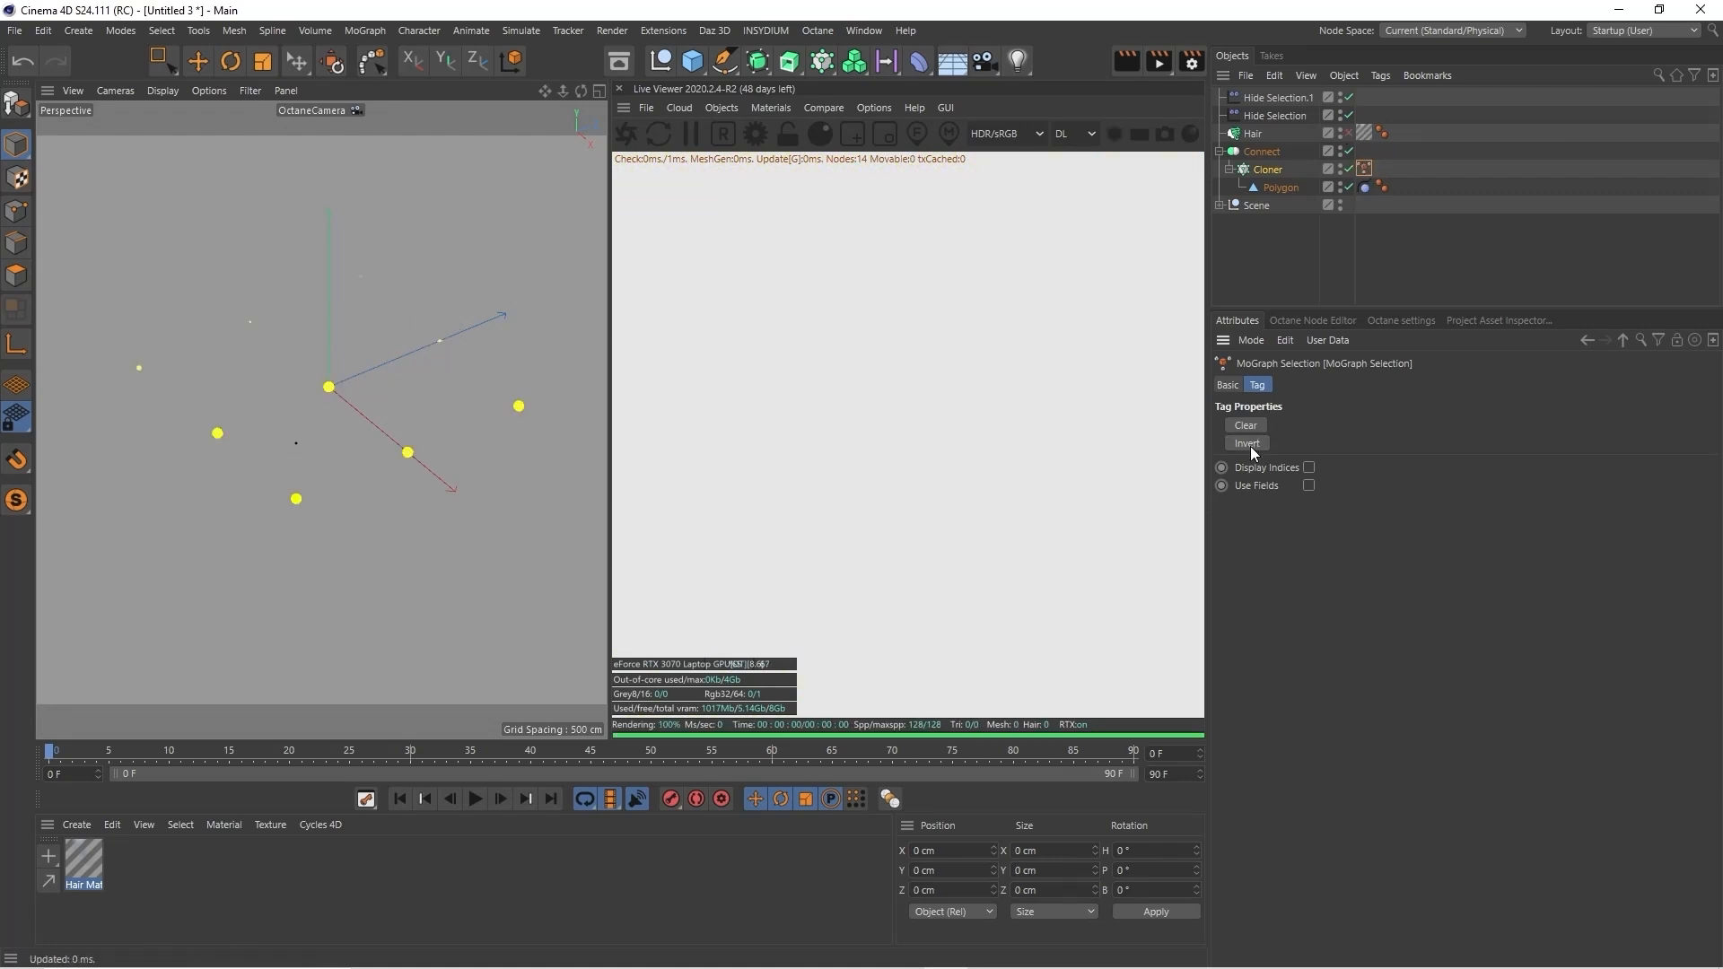
pyautogui.click(1251, 446)
pyautogui.click(1251, 445)
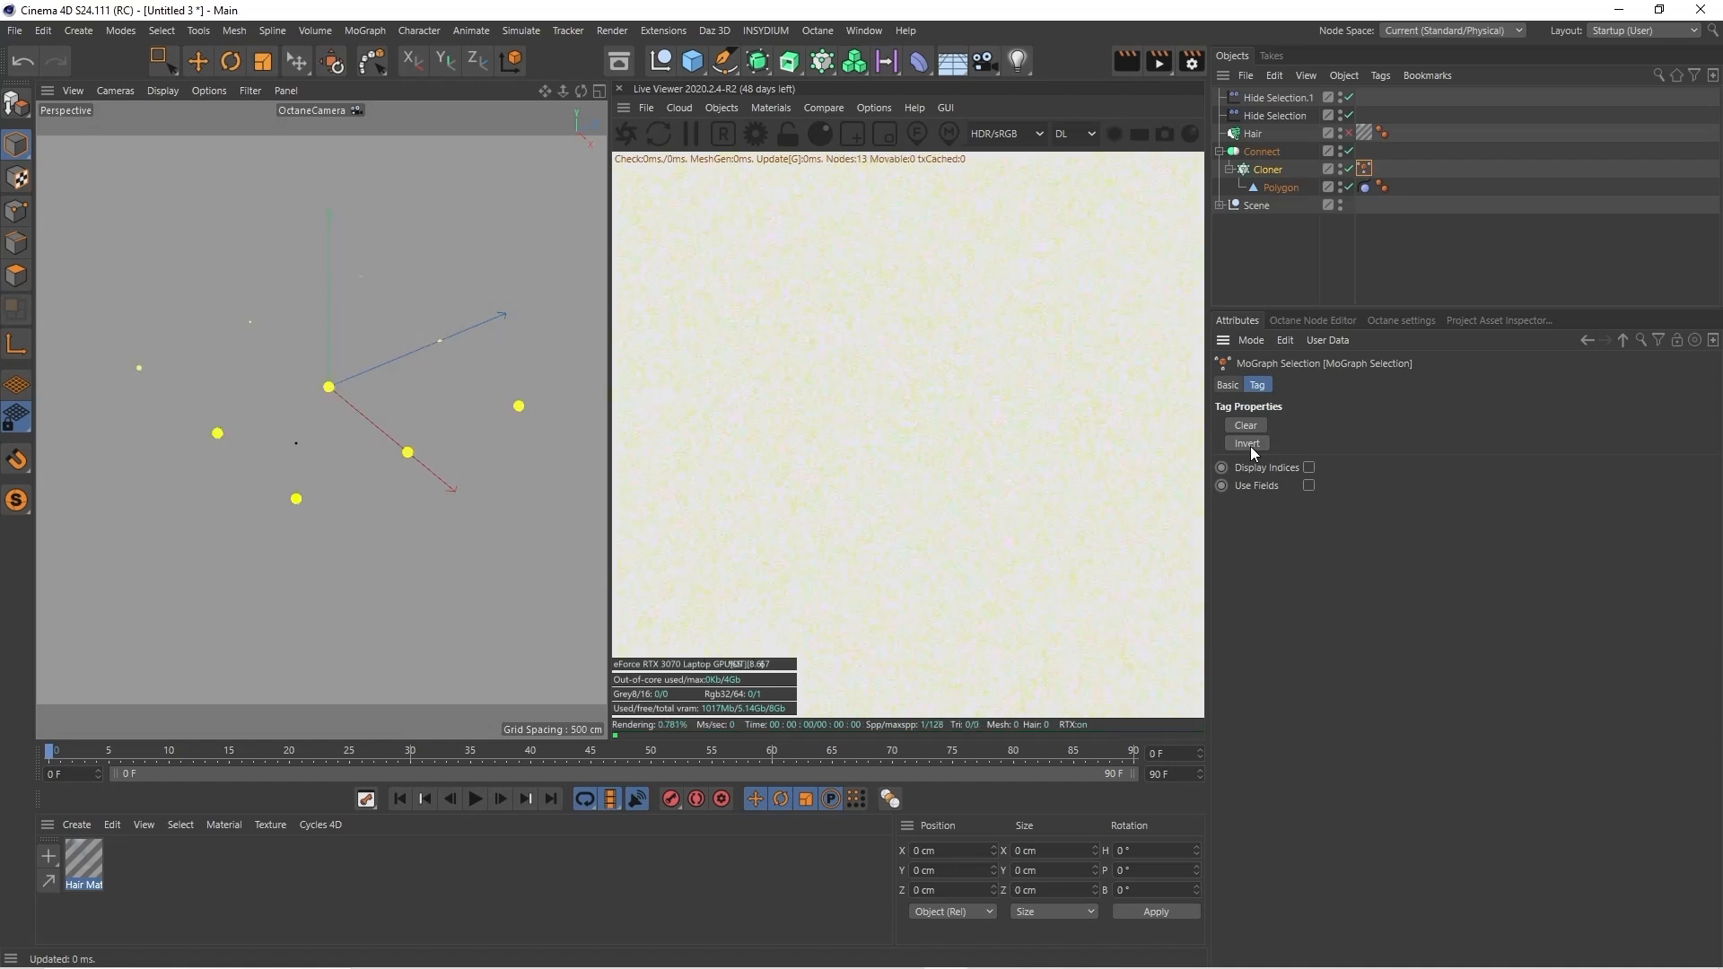
# Start the MoGraph Selection brush on the Cloner and select the center clone and its rear neighbor in the middle row
pyautogui.click(1267, 171)
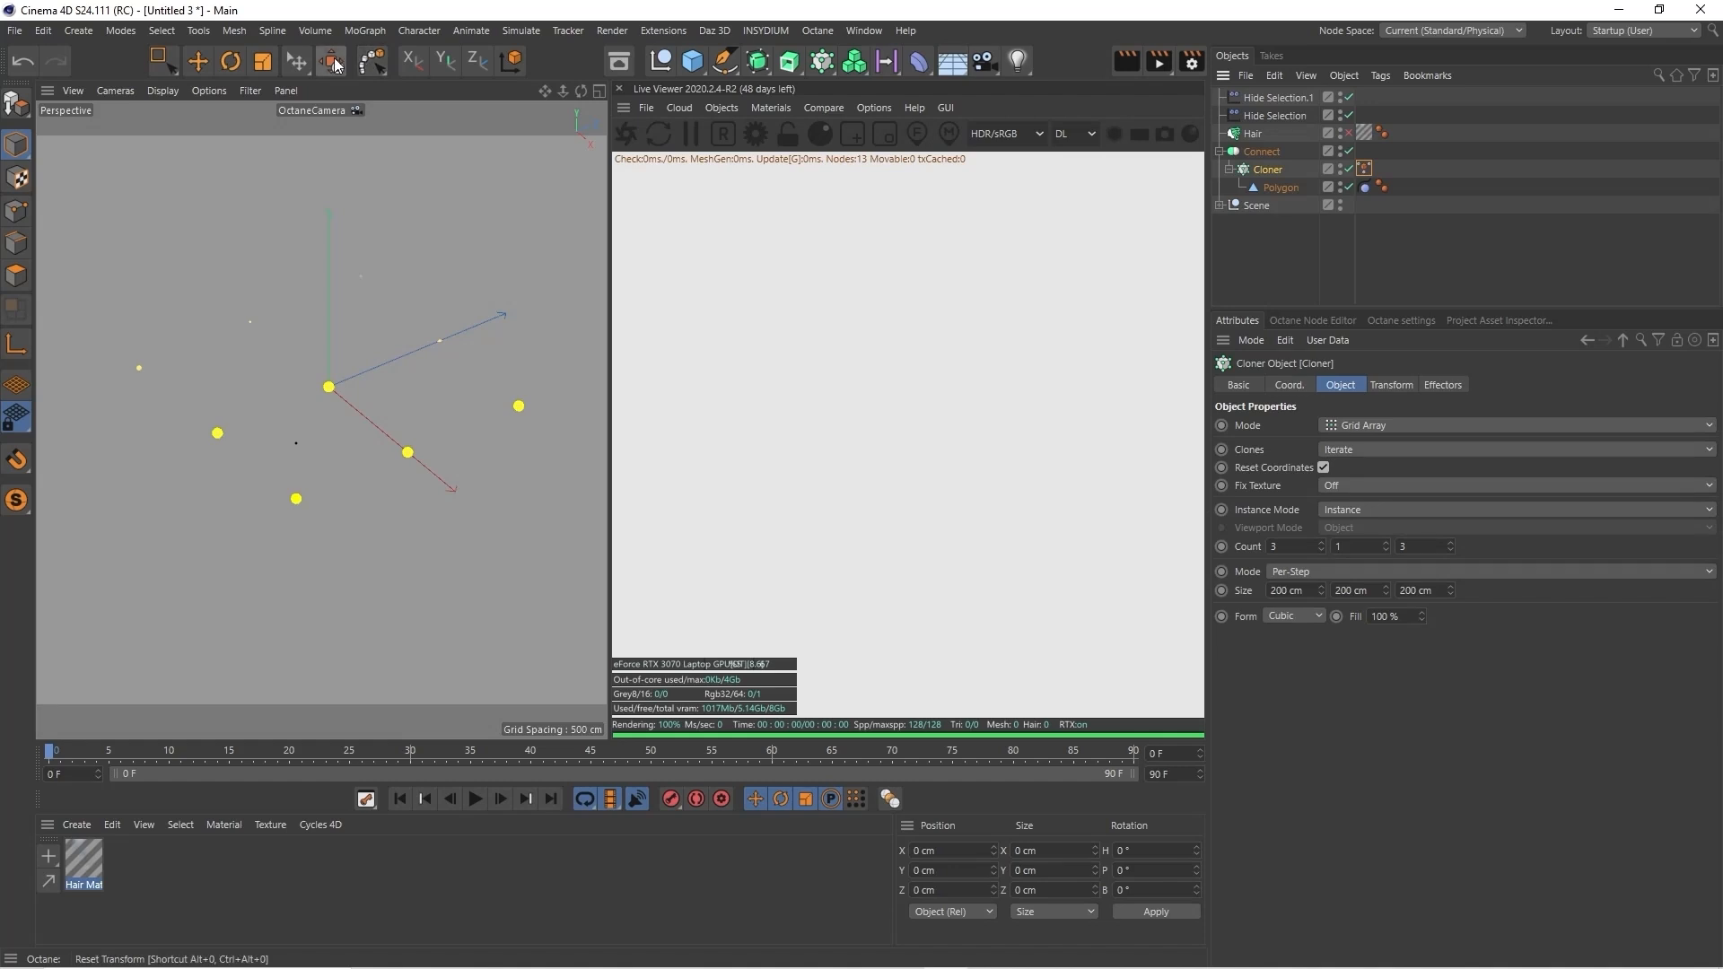
pyautogui.click(372, 64)
pyautogui.click(444, 86)
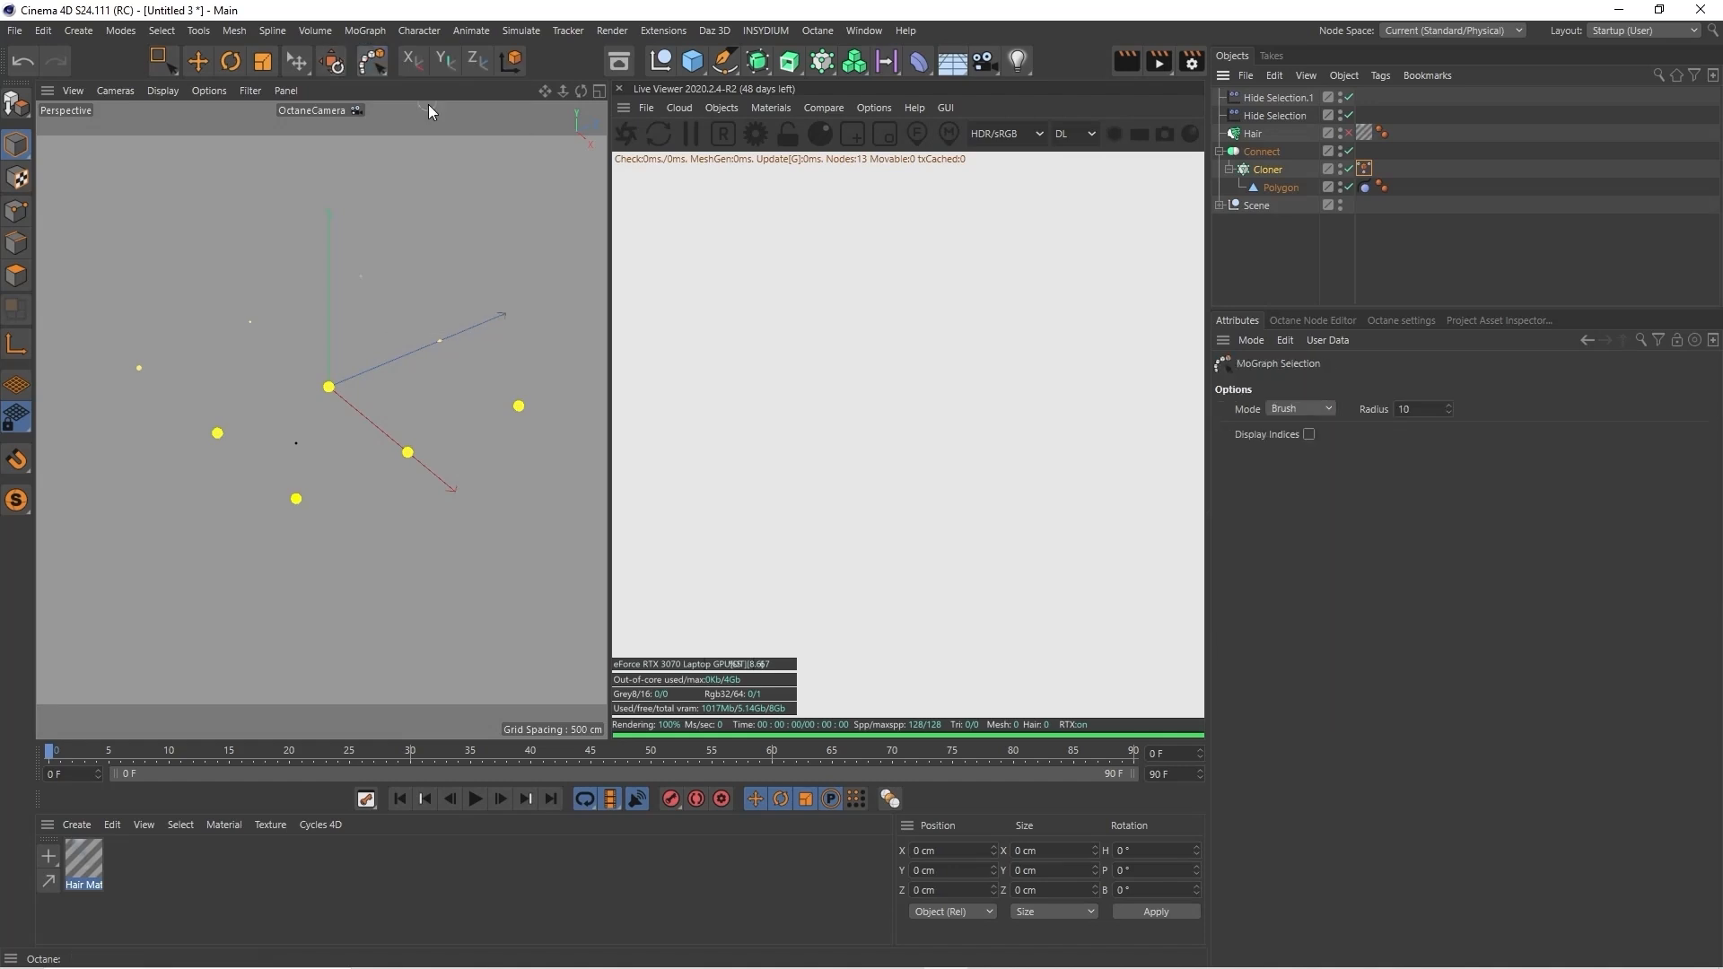
pyautogui.click(333, 388)
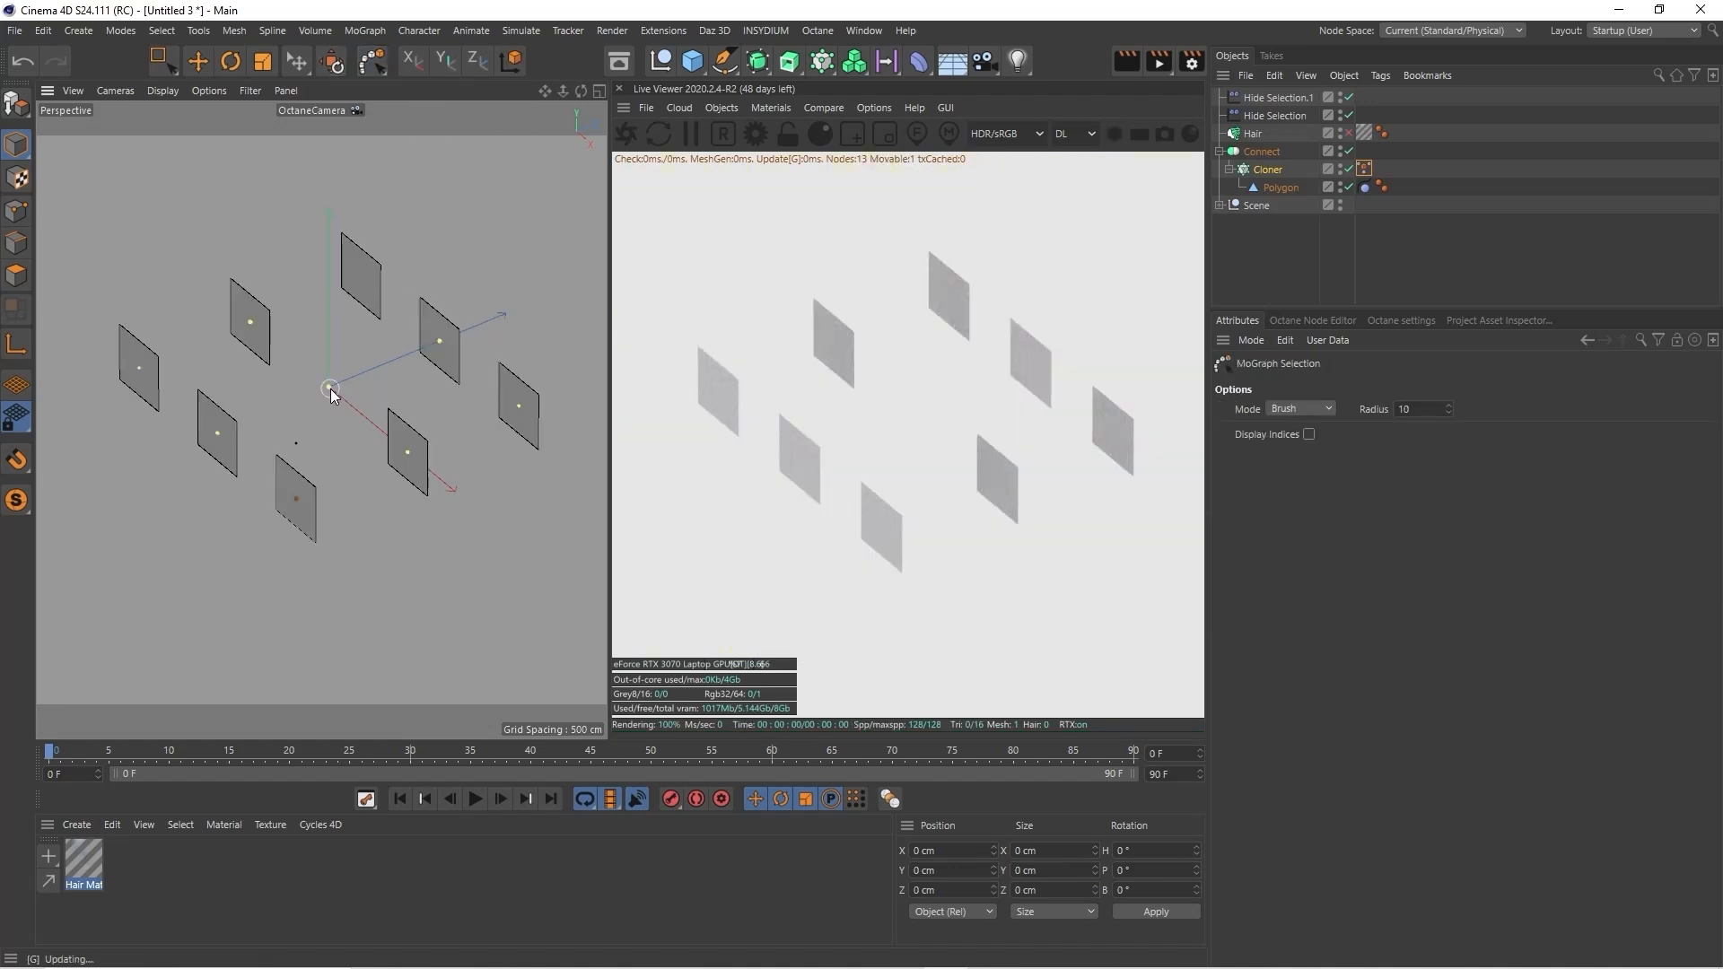
pyautogui.keyDown('shift'); pyautogui.click(245, 325); pyautogui.keyUp('shift')
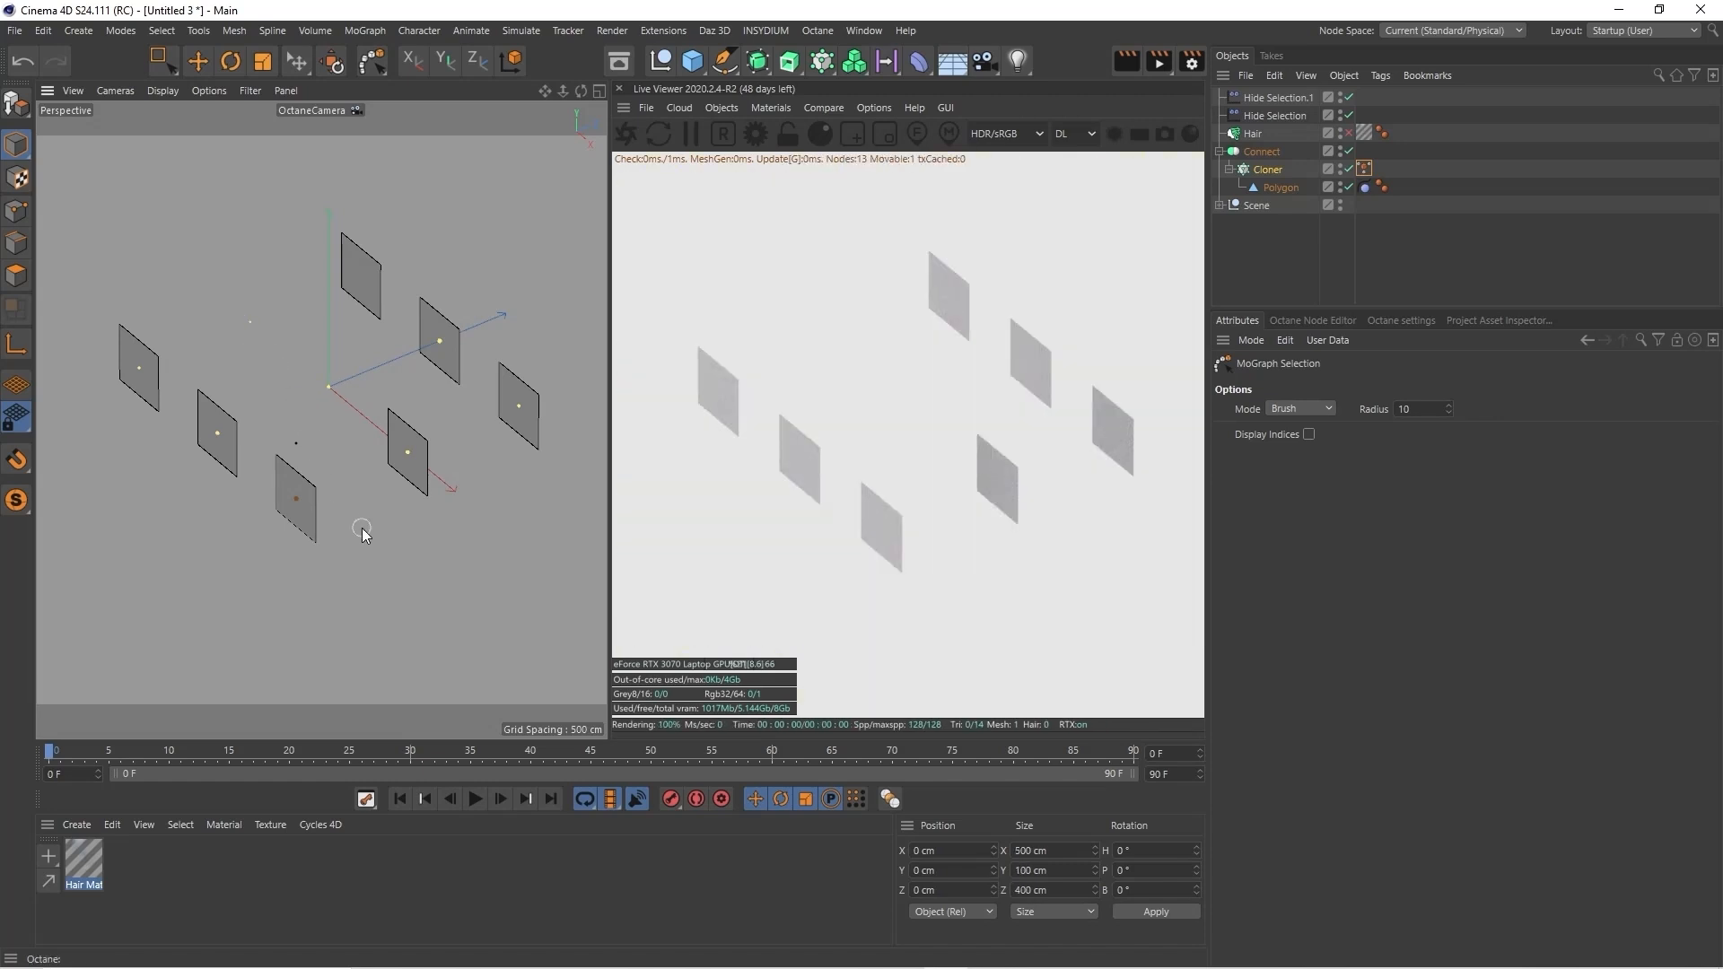
# Replace the MoGraph Selection with the frontmost, front-right, rear-right and rearmost clones, and re-enable the Hair object
pyautogui.click(297, 499)
pyautogui.keyDown('shift'); pyautogui.click(410, 452); pyautogui.keyUp('shift')
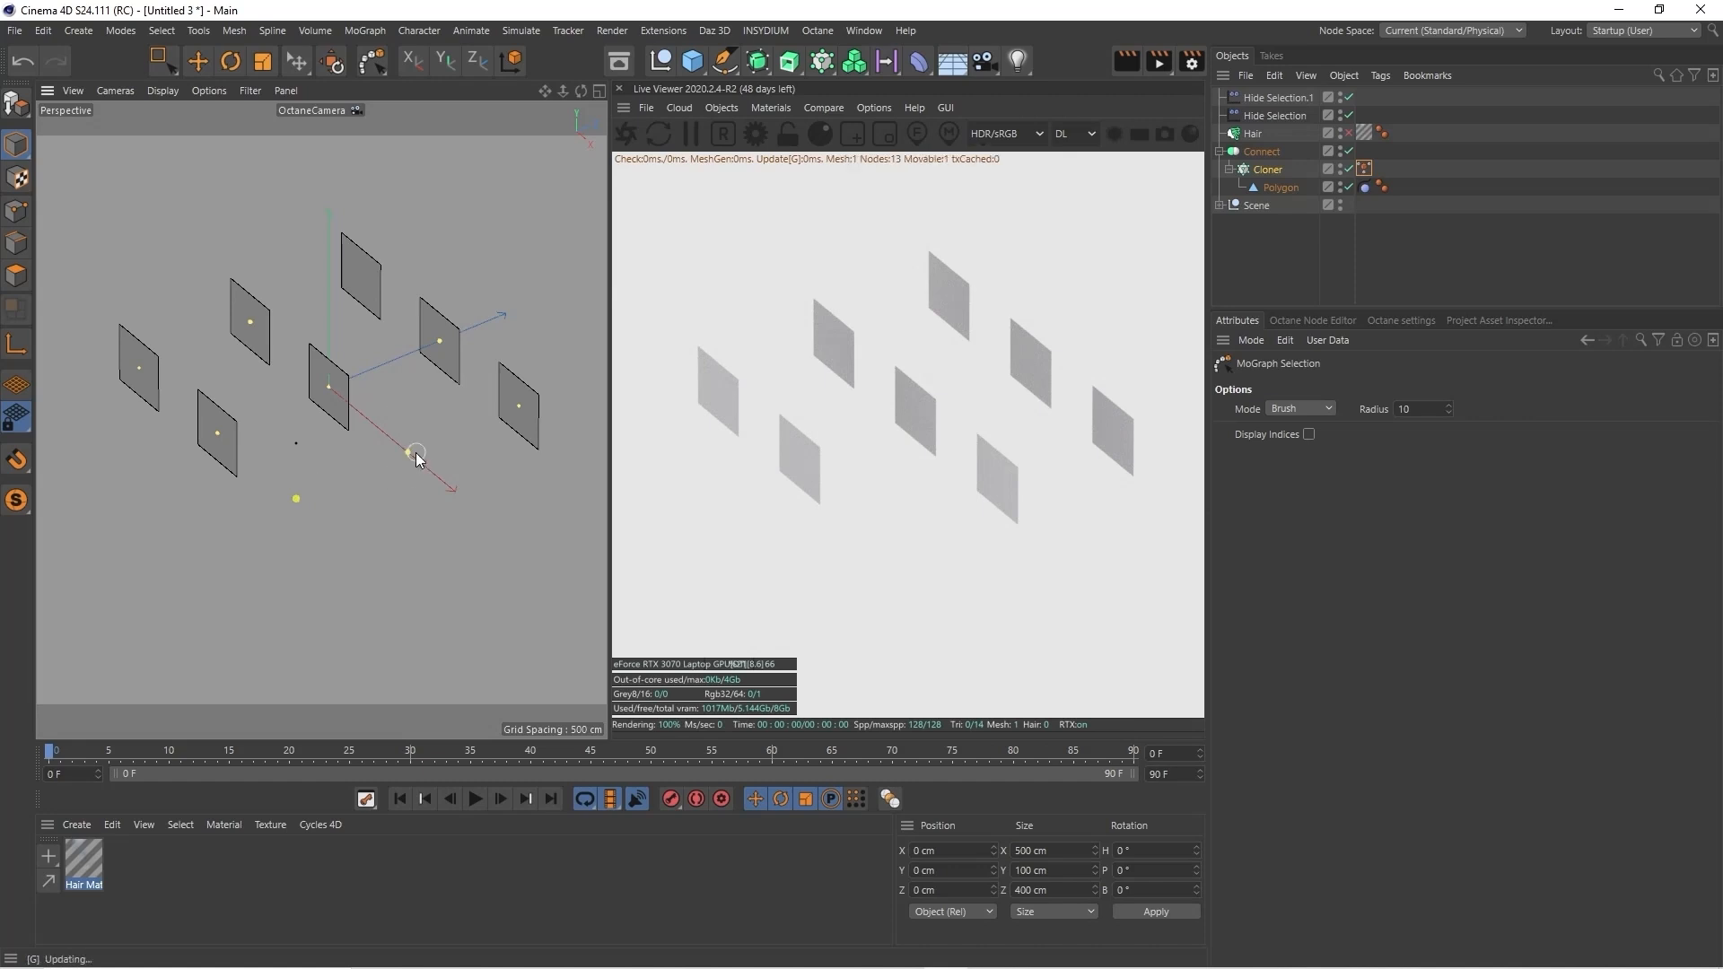
pyautogui.keyDown('shift'); pyautogui.click(440, 342); pyautogui.keyUp('shift')
pyautogui.keyDown('shift'); pyautogui.click(359, 276); pyautogui.keyUp('shift')
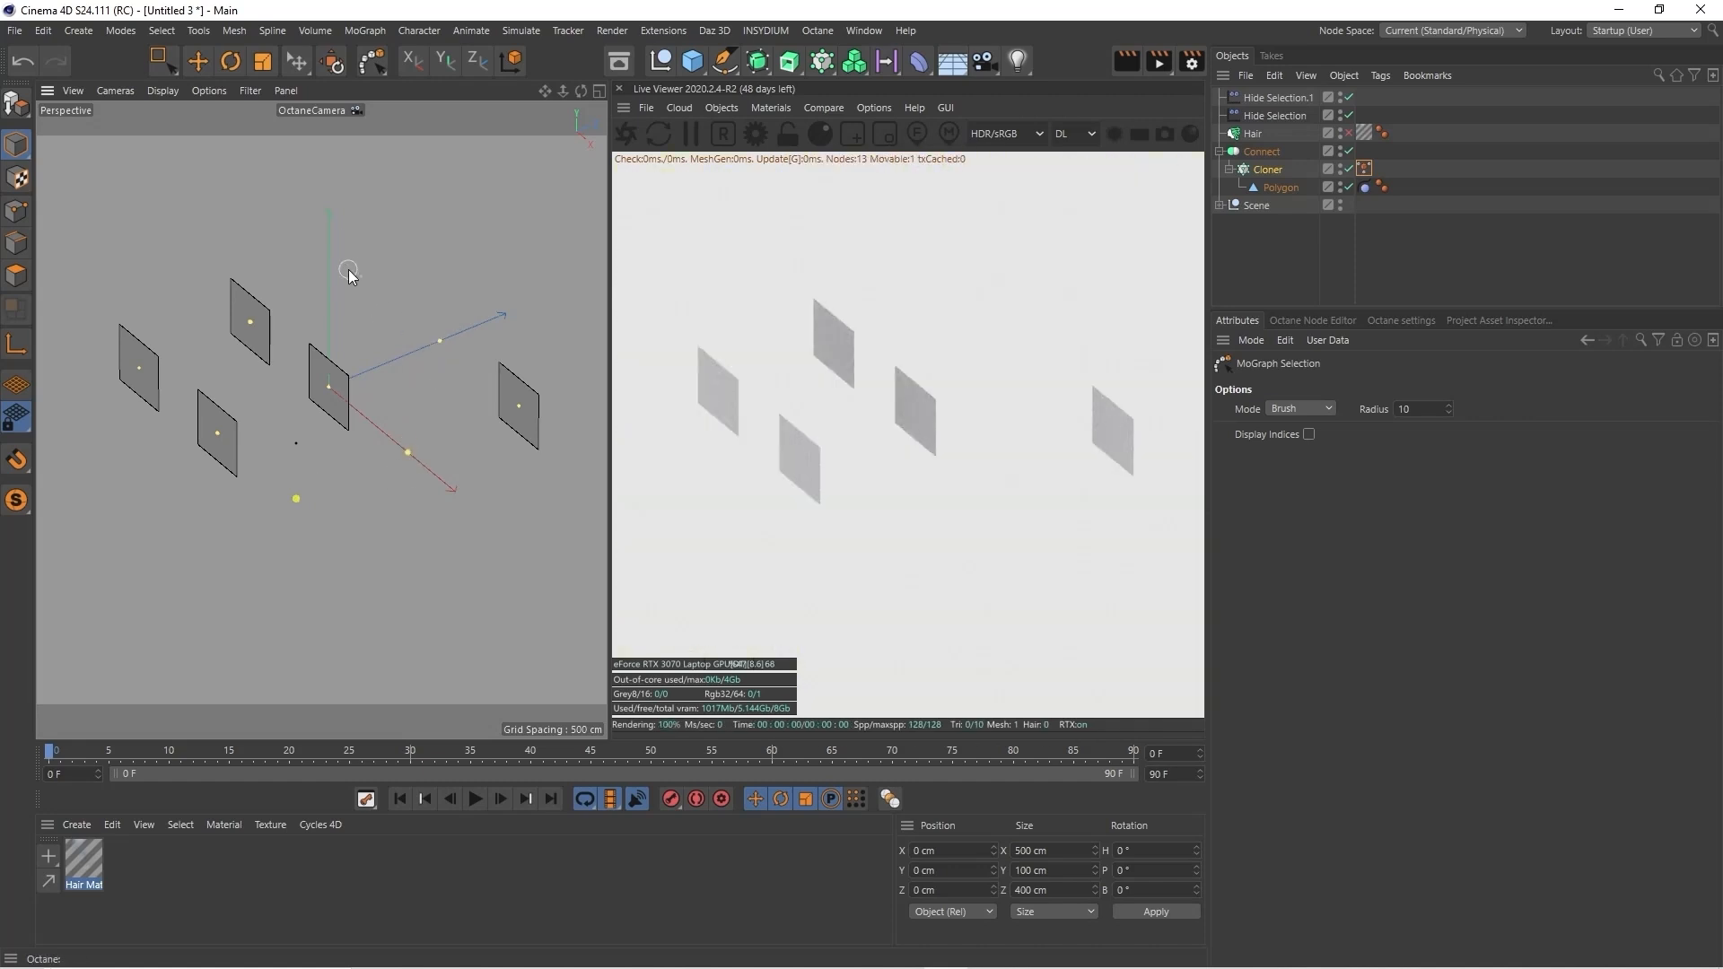
pyautogui.click(1349, 133)
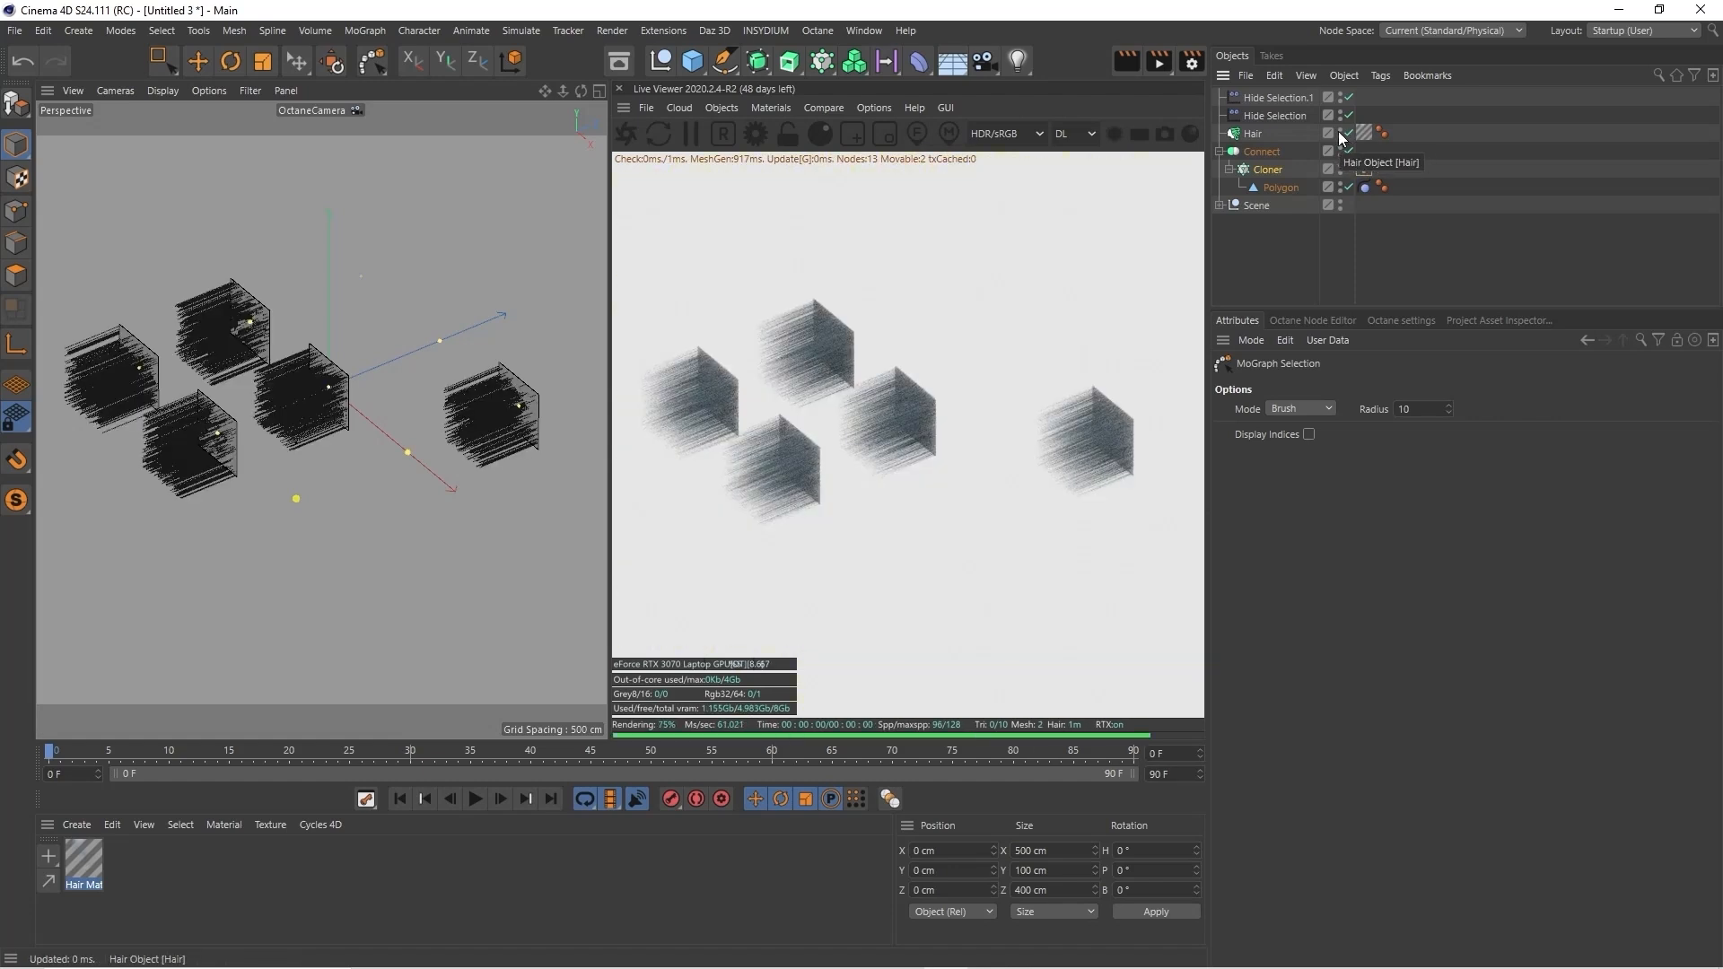
pyautogui.moveTo(580, 90); pyautogui.dragTo(579, 225)
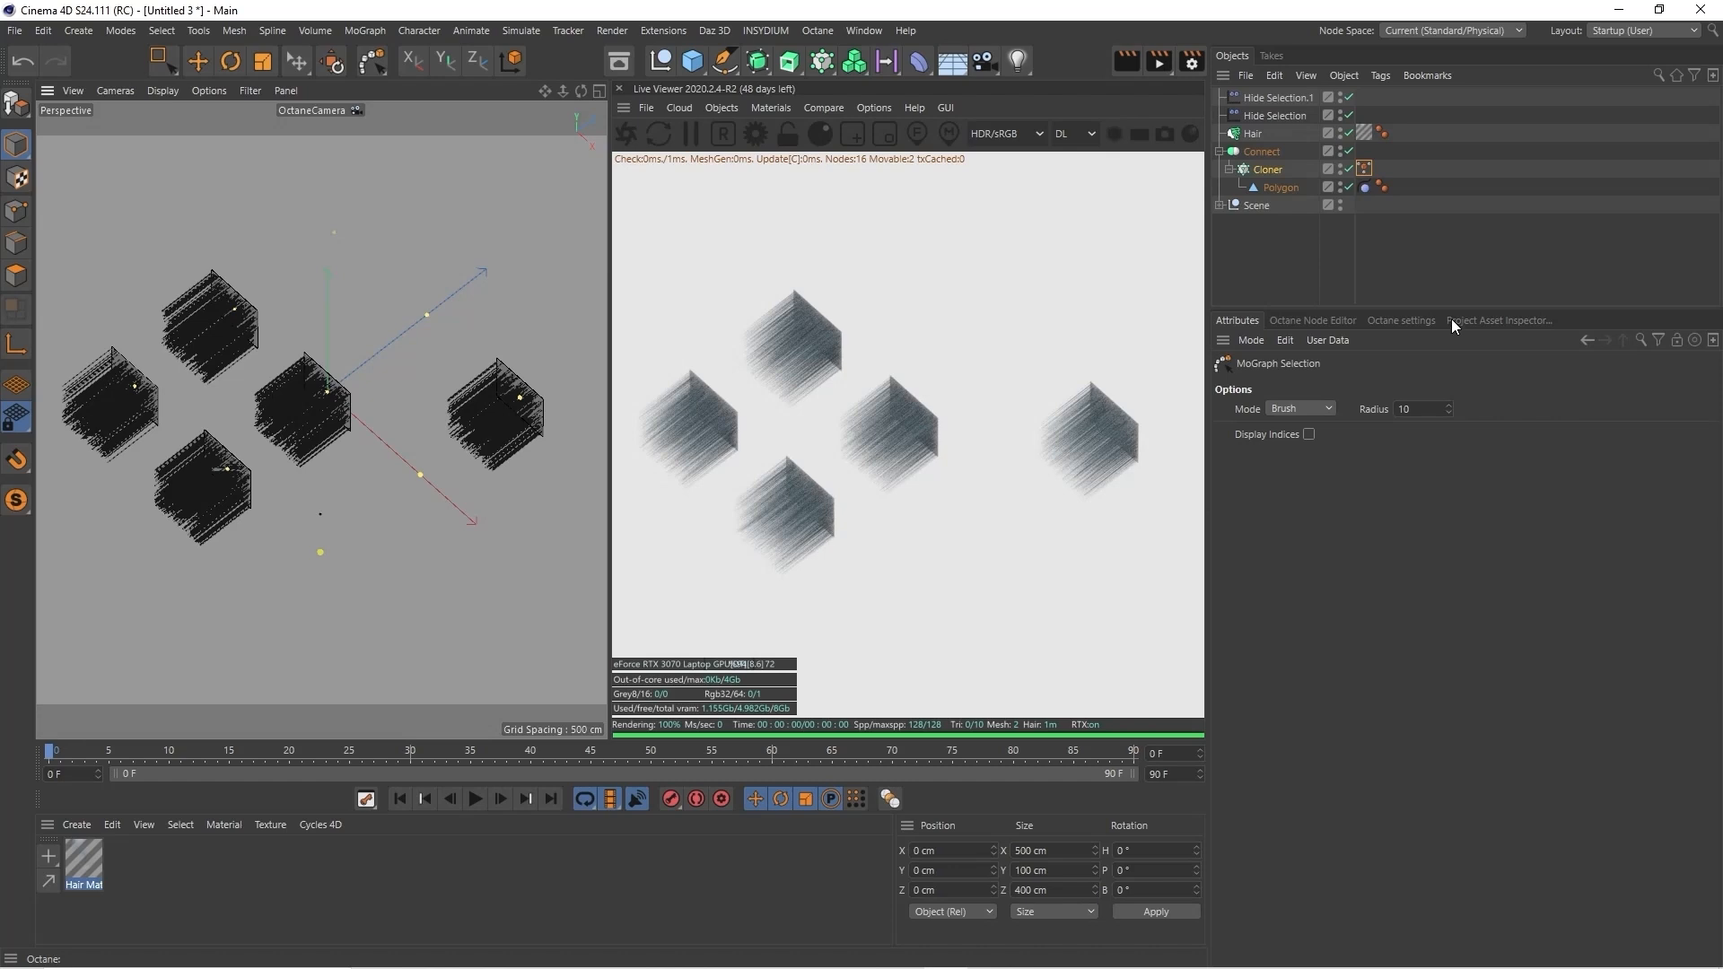
# Invert the Cloner's MoGraph Selection tag and invert it back
pyautogui.click(1367, 169)
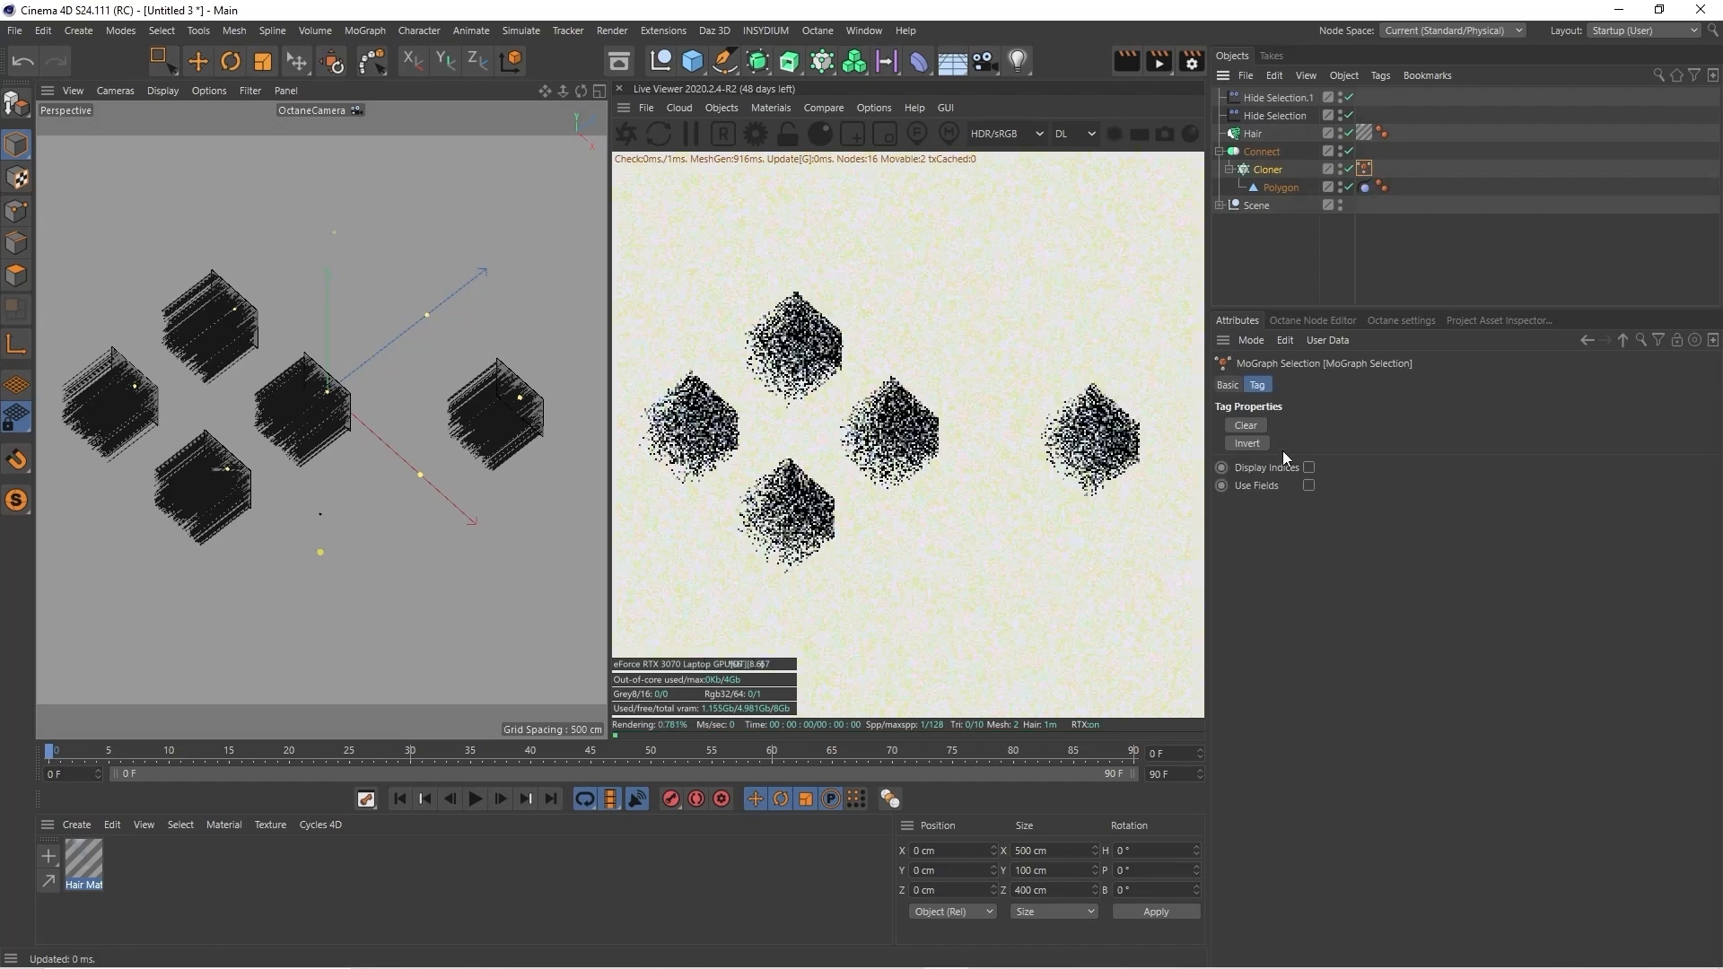
pyautogui.click(1253, 443)
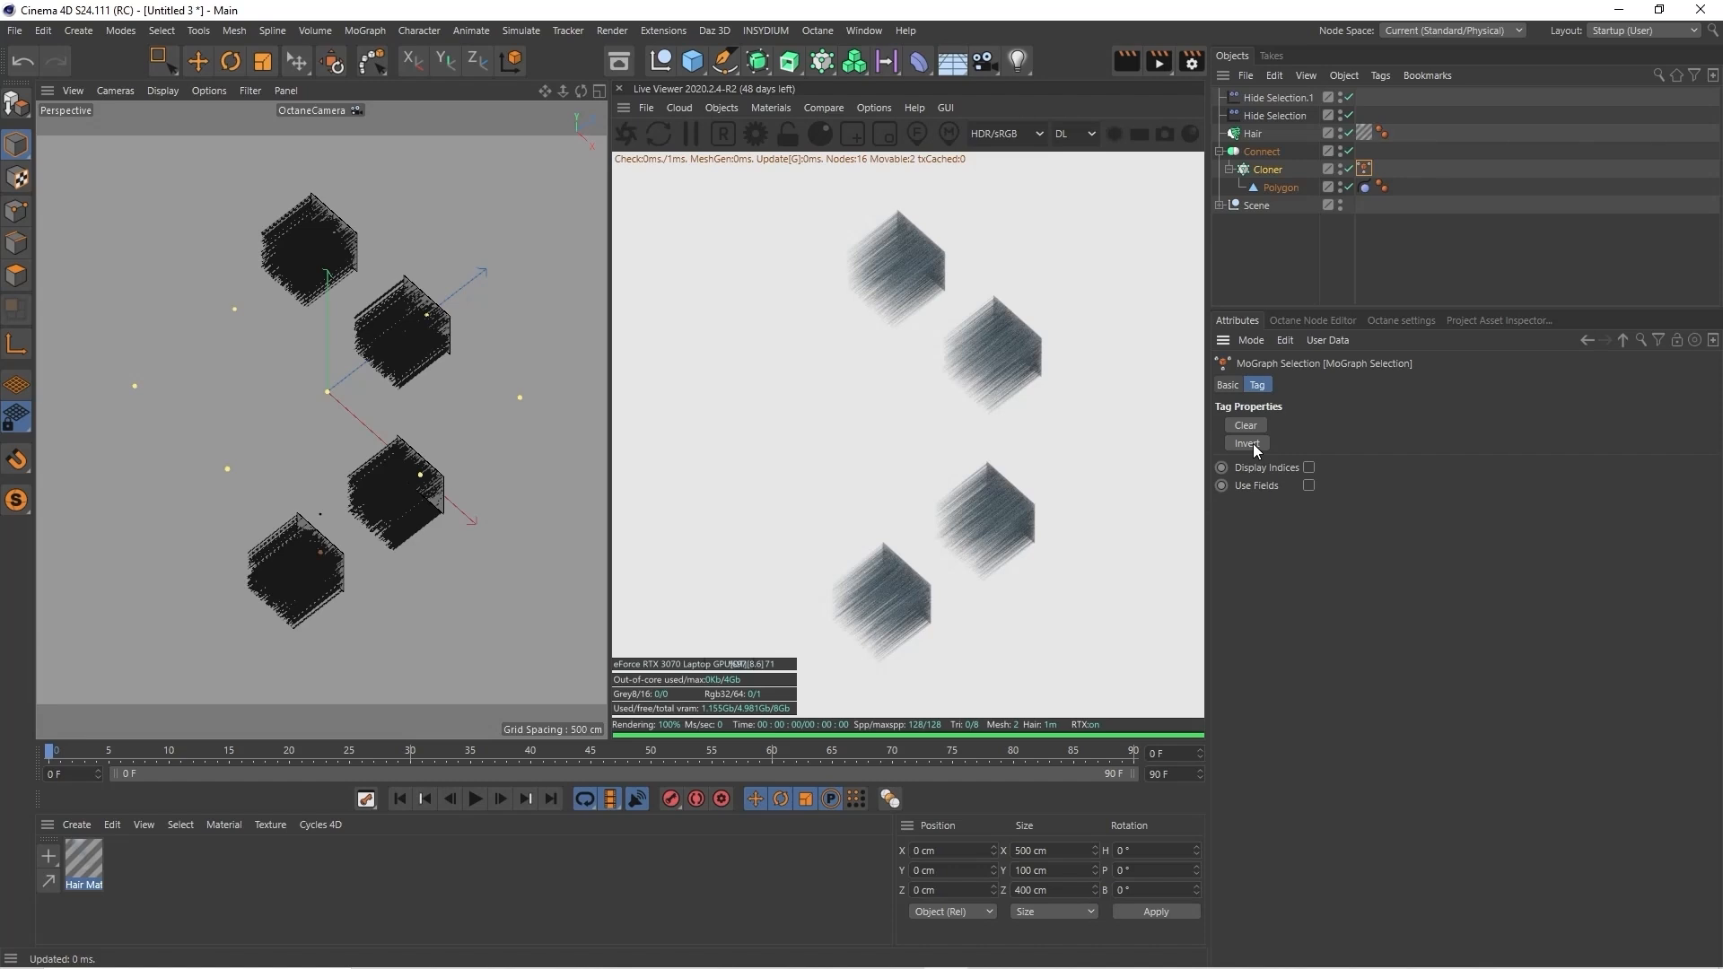
pyautogui.click(1253, 443)
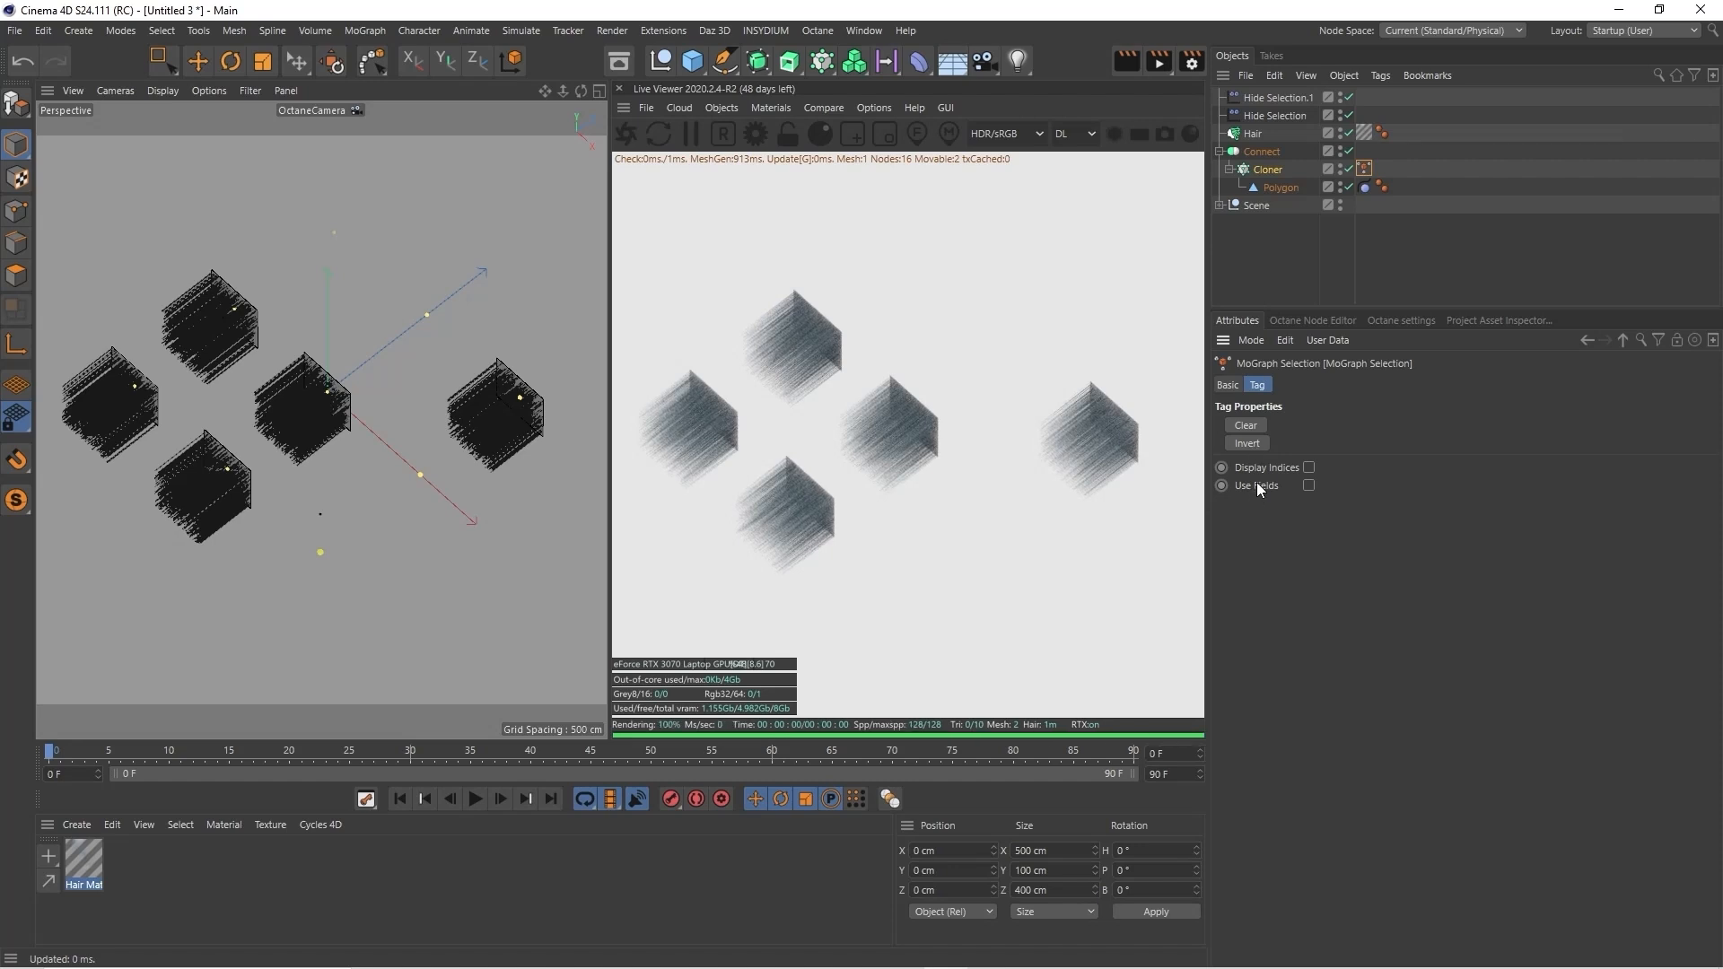
# Select the Hair object and inspect its guides on the clones from different angles
pyautogui.moveTo(583, 90); pyautogui.dragTo(545, 296)
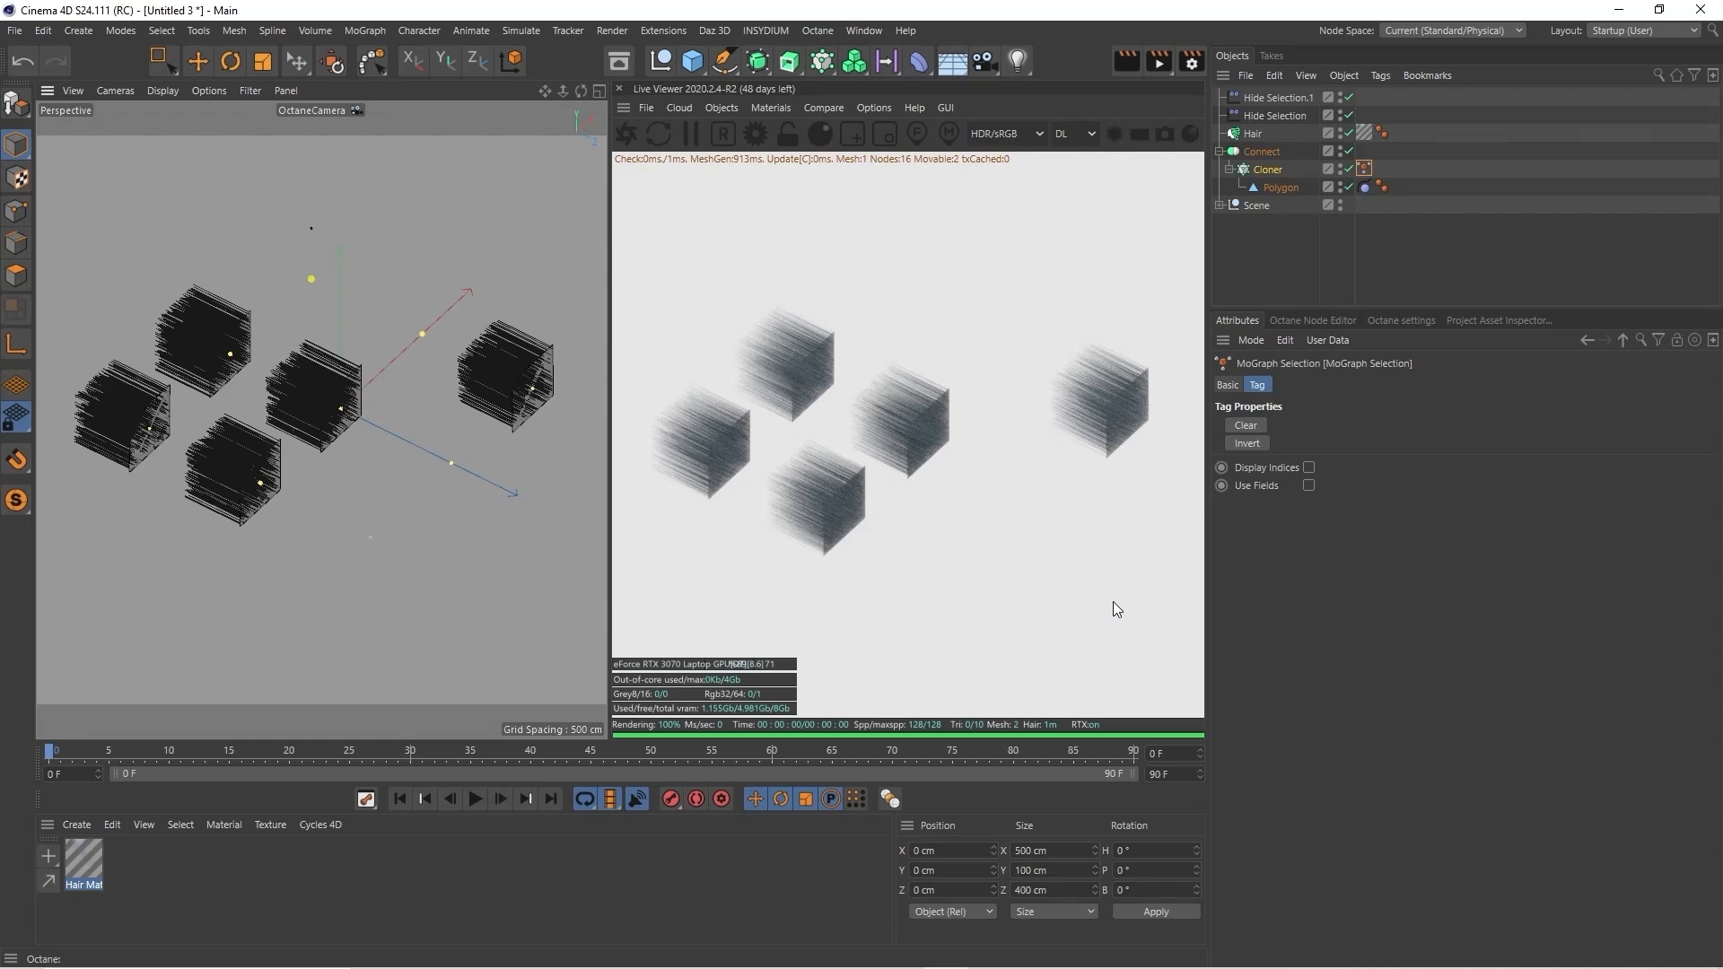
pyautogui.click(1256, 136)
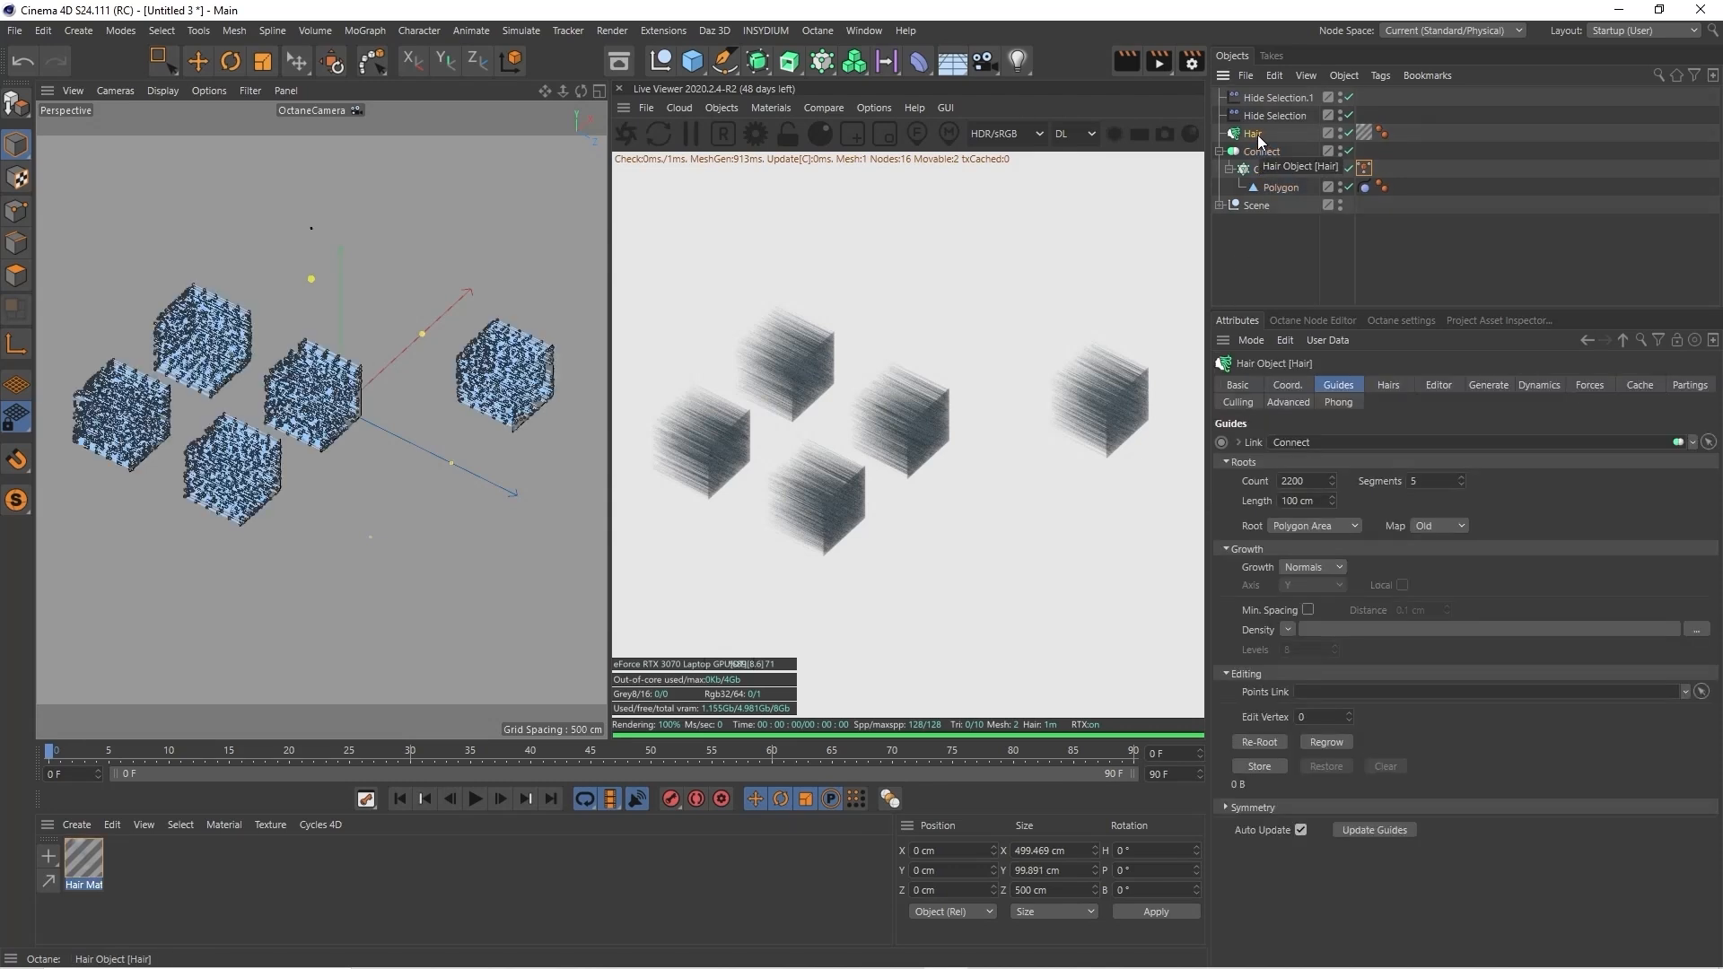
pyautogui.moveTo(546, 91); pyautogui.dragTo(587, 211)
pyautogui.moveTo(545, 90); pyautogui.dragTo(577, 186)
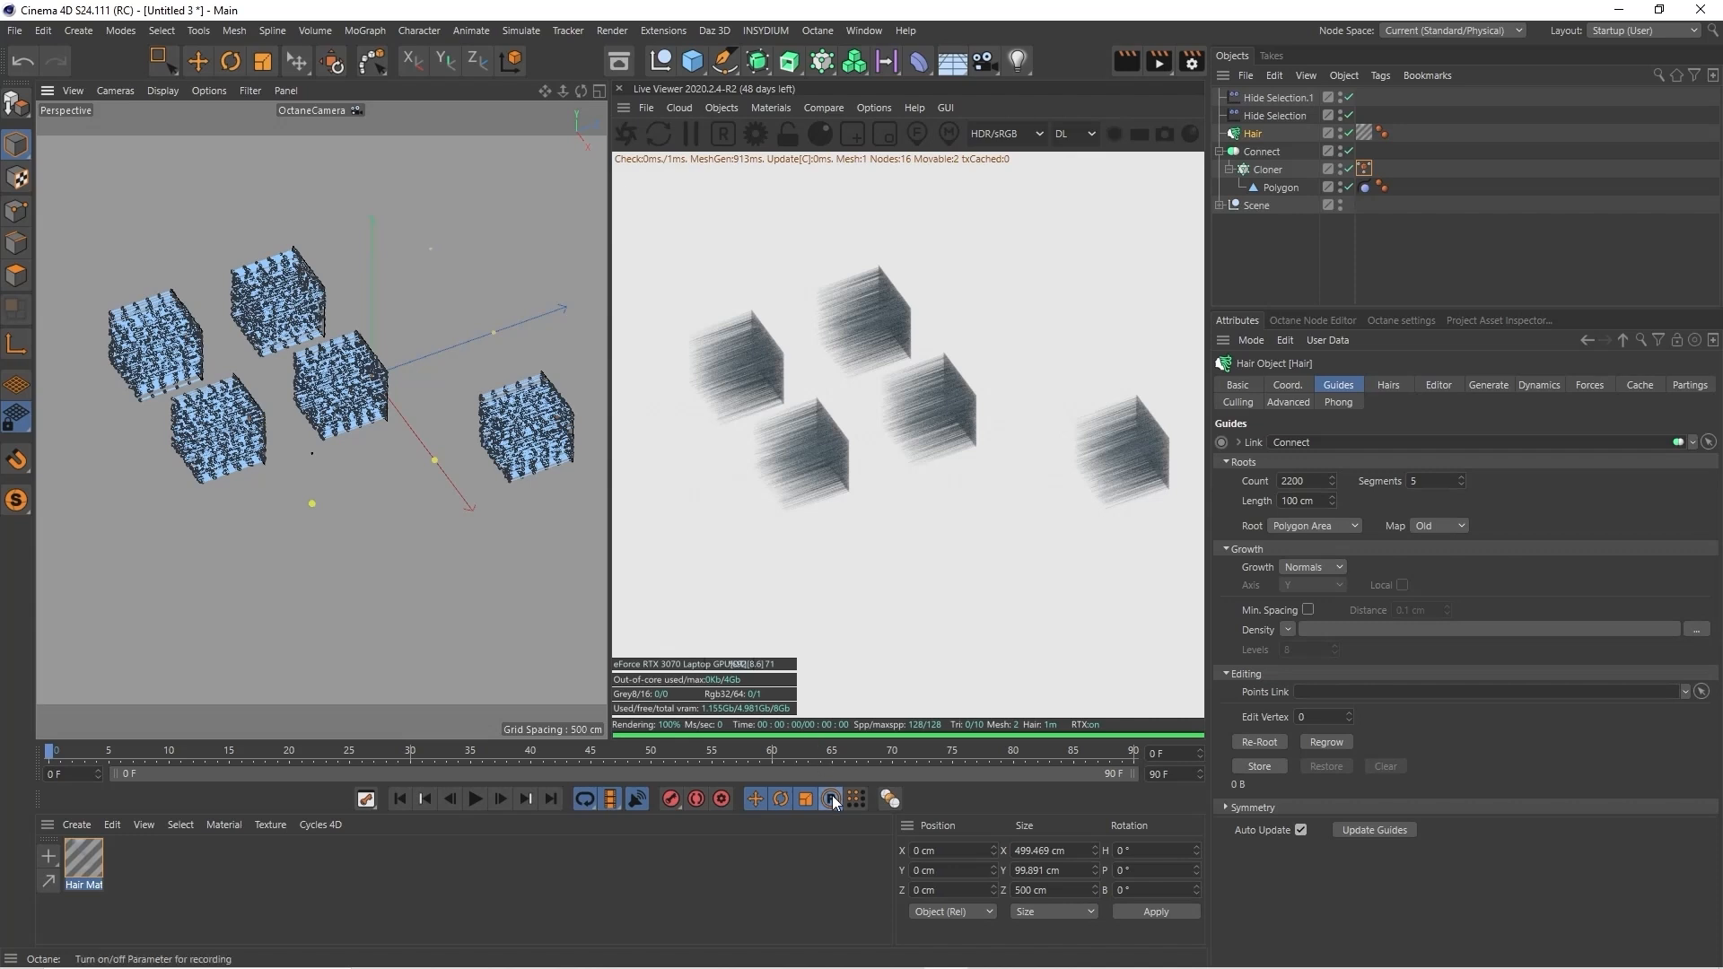
pyautogui.moveTo(934, 962)
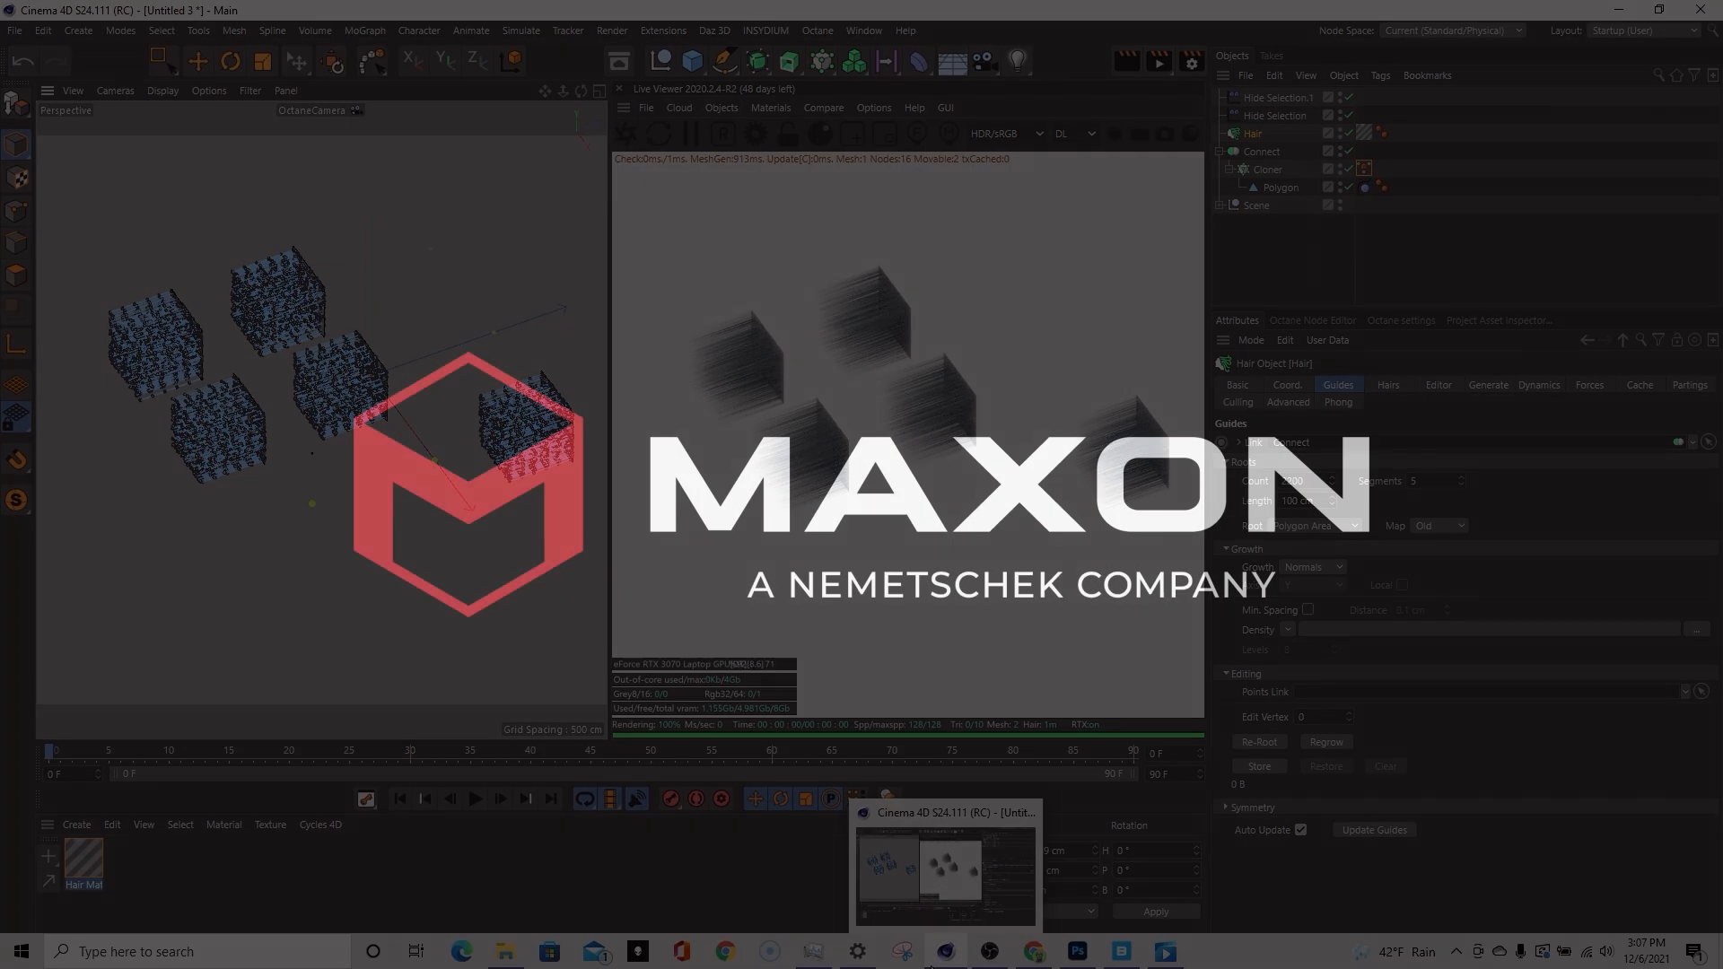